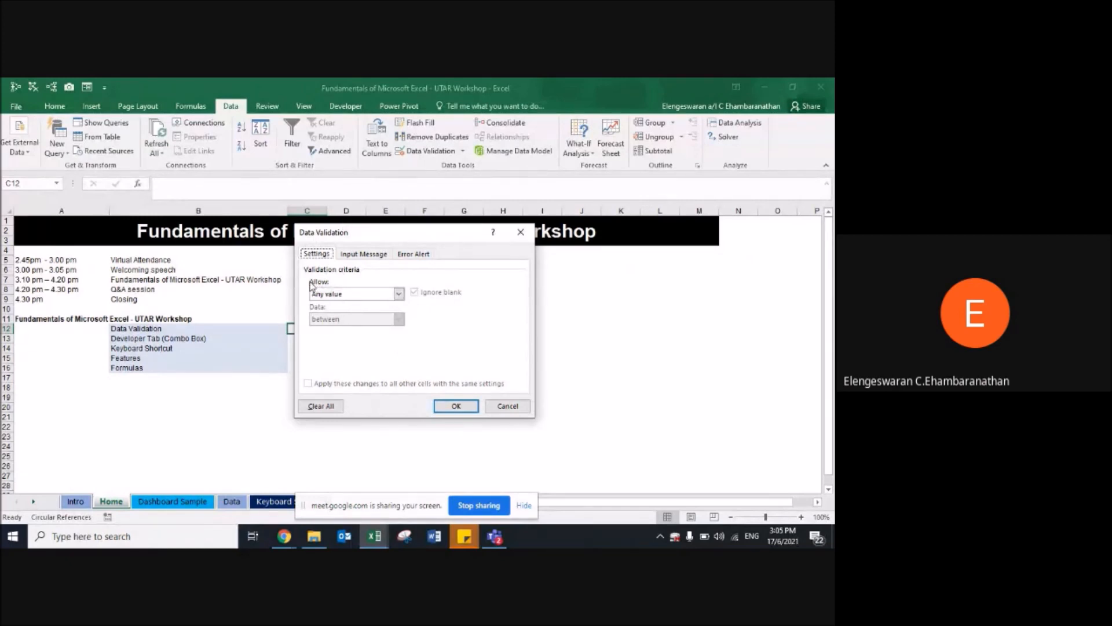
Step: Restrict cell C12 to a list sourced from =$B$12:$B$16 and check the choices in its in-cell dropdown
click(398, 294)
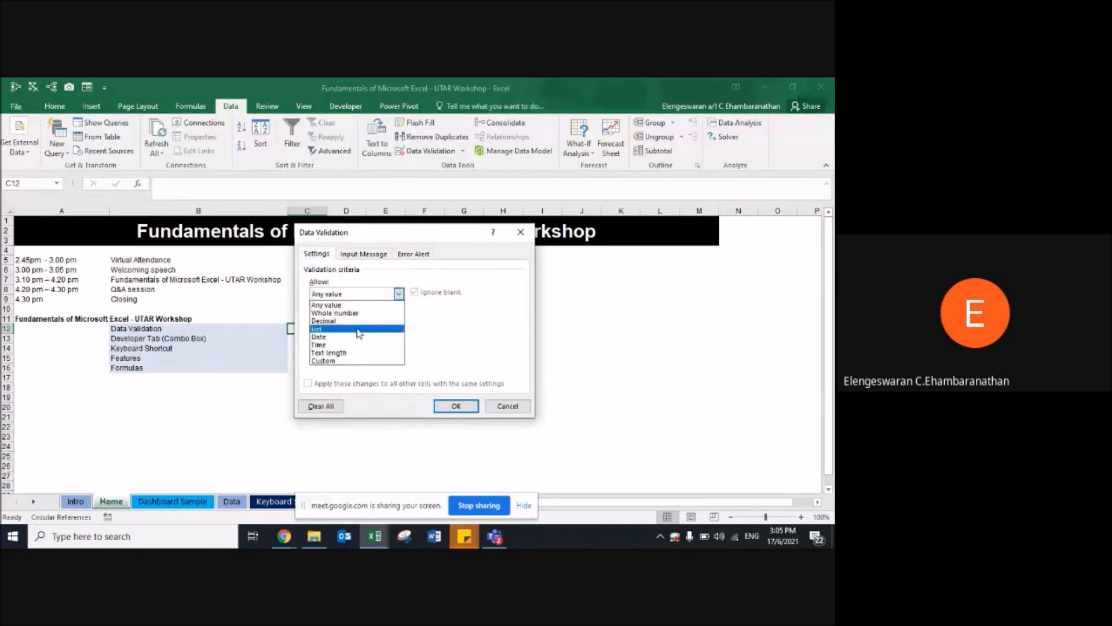
click(334, 330)
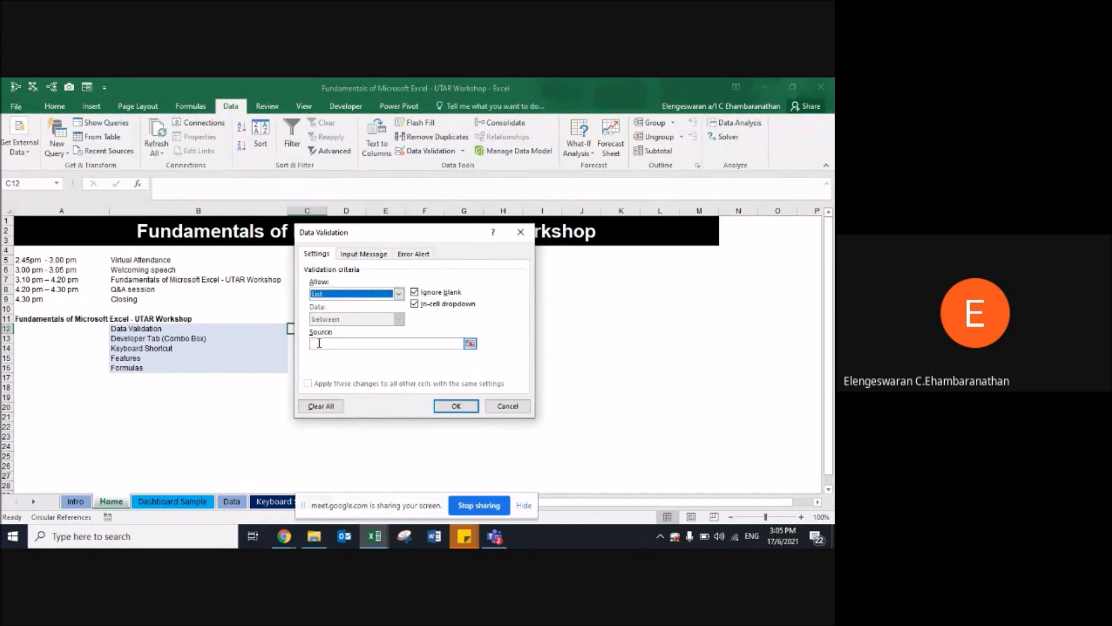
click(319, 342)
click(165, 328)
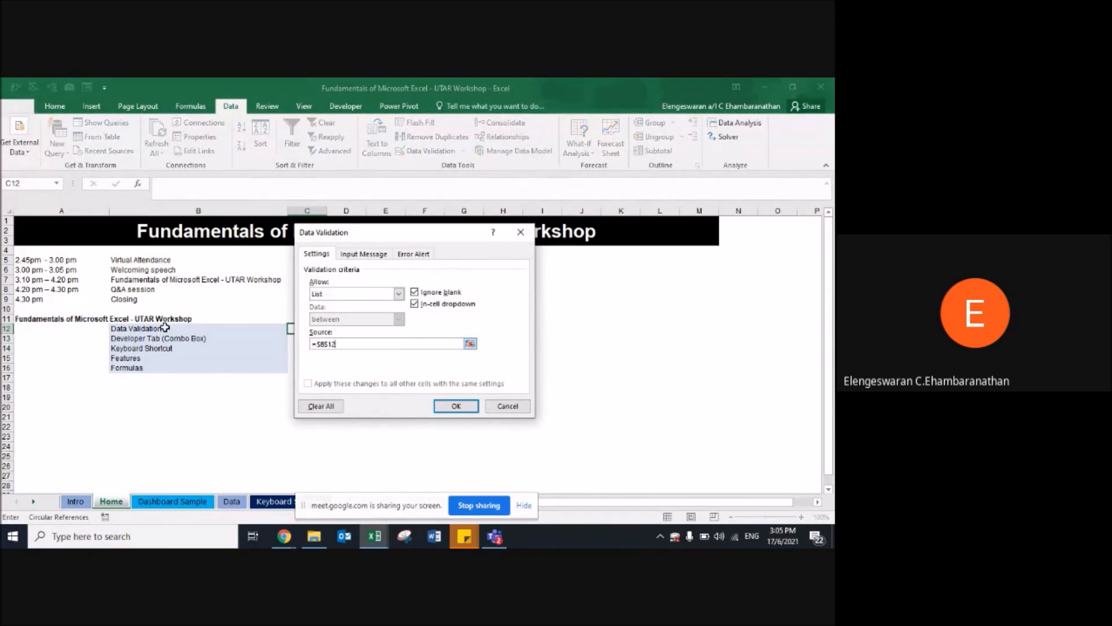
key(ctrl+shift+Down)
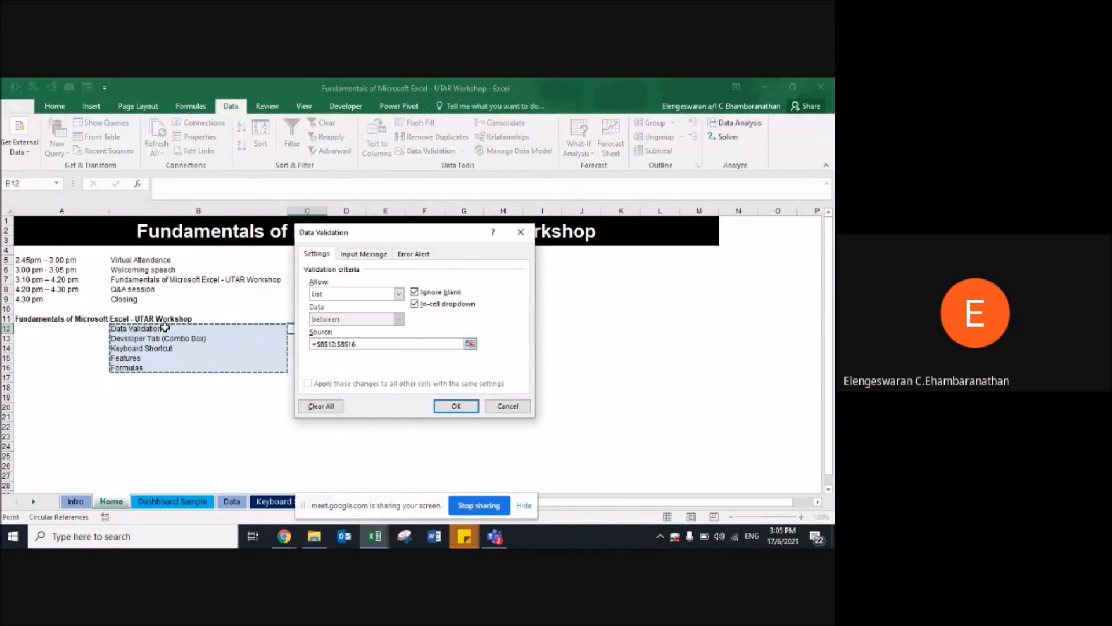
click(456, 405)
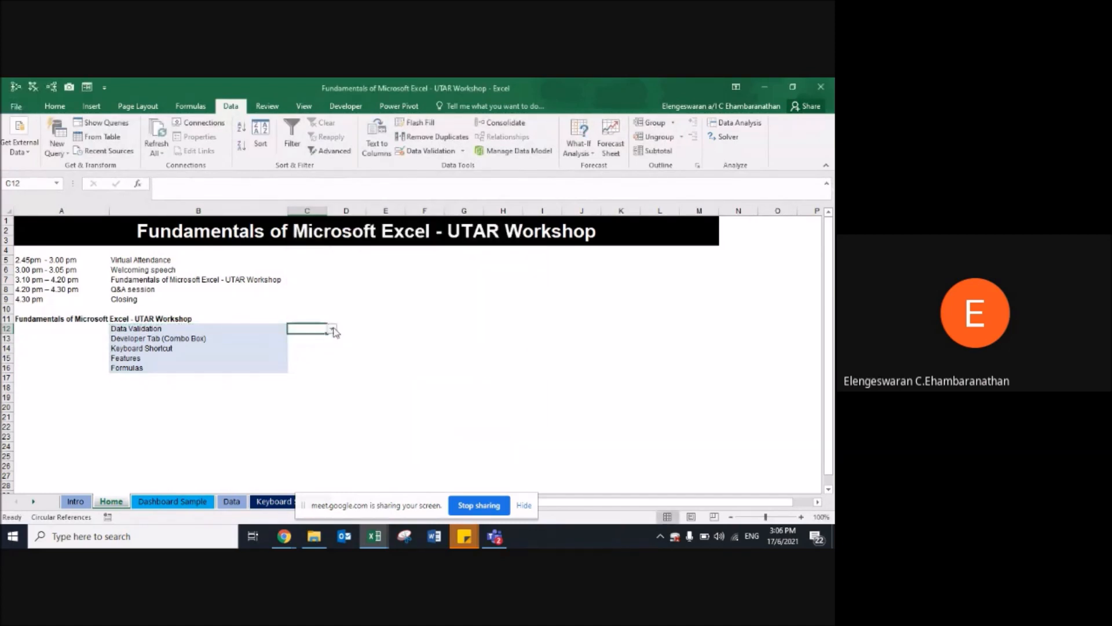
click(332, 329)
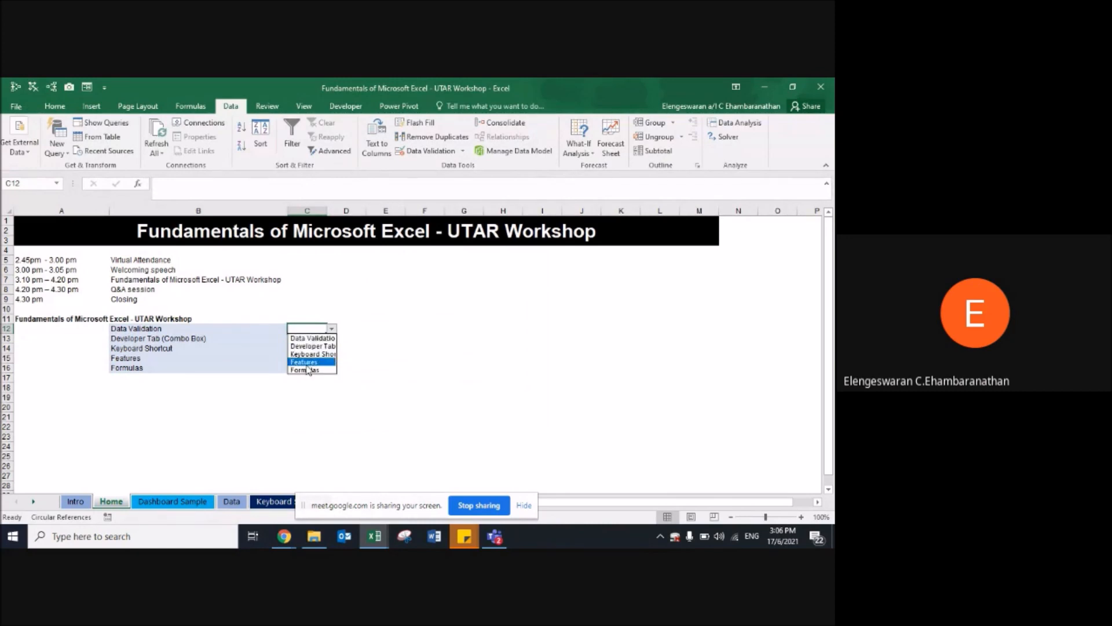
key(Escape)
Step: Enter the note "Data tab > Data validation > List" in cell E12 and reselect that cell
key(Right)
key(Right)
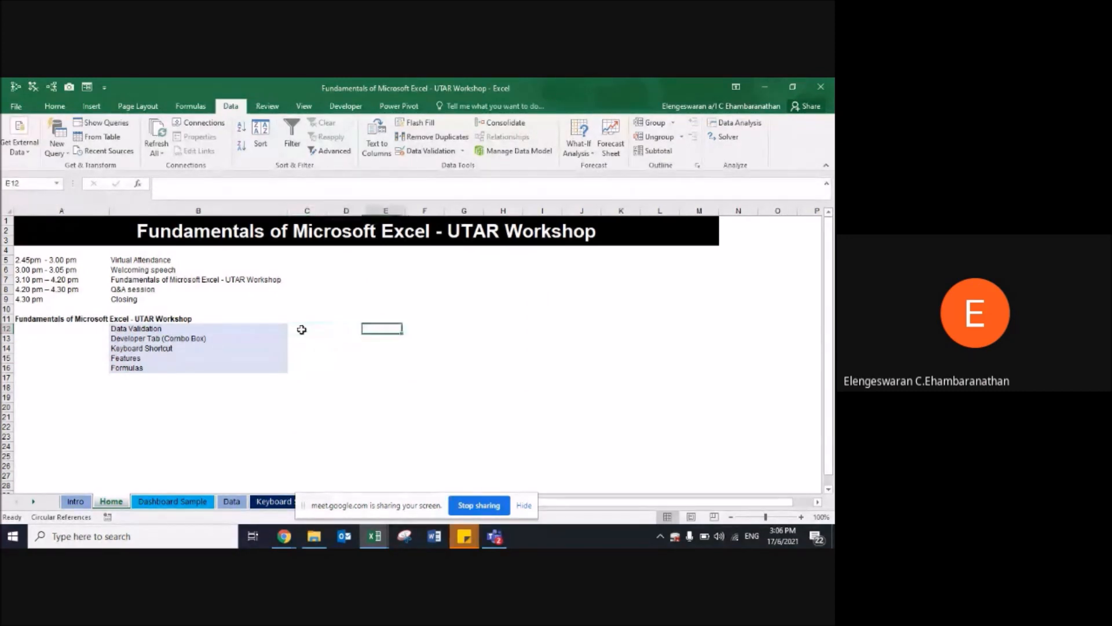
text(Data t)
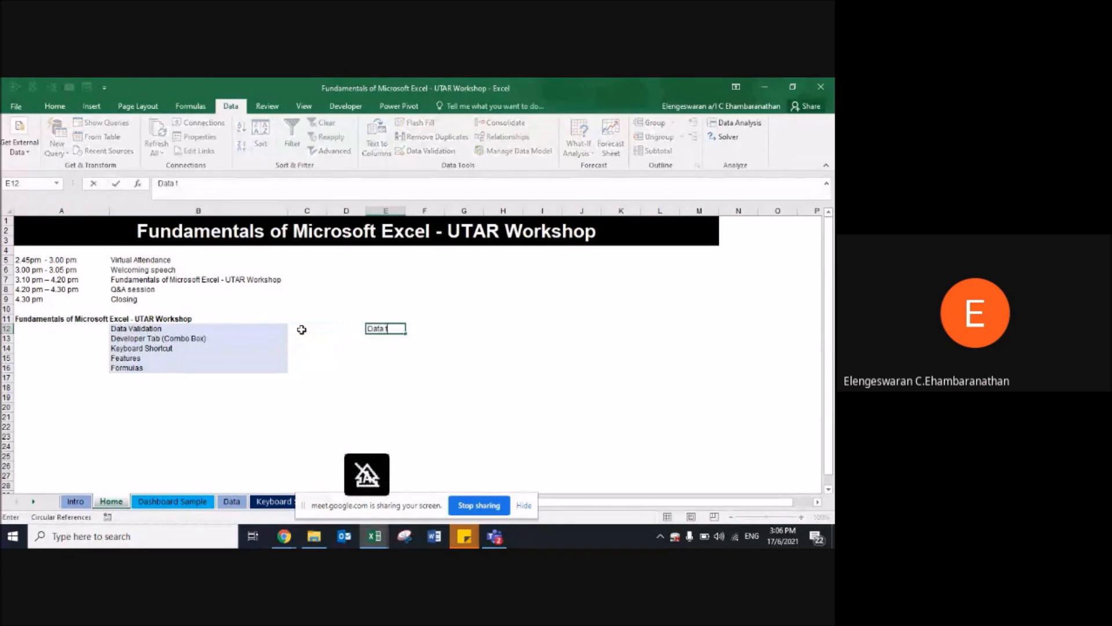
text(ab > Data validation > )
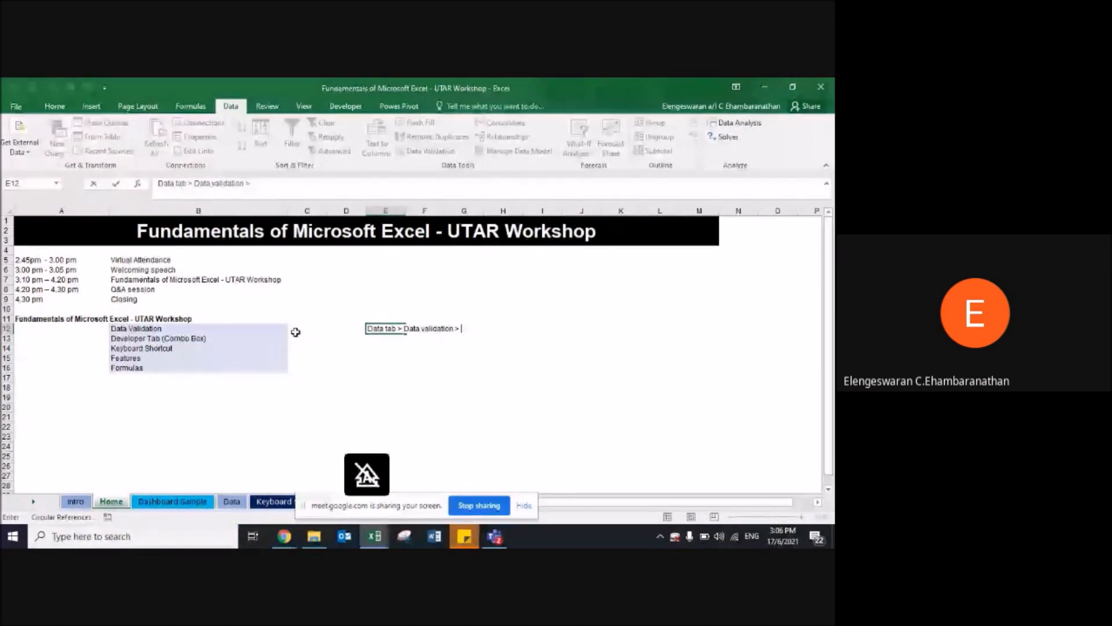
text(List)
key(Return)
key(Up)
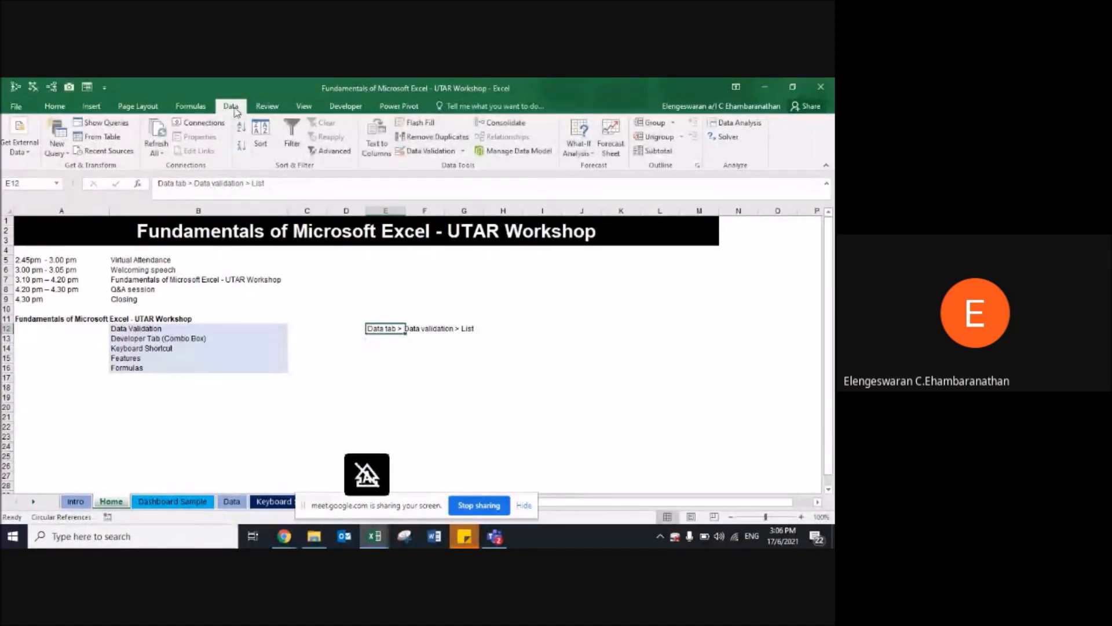
Step: Apply List data validation to cell E12 with =$B$12:$B$16 as its source
click(424, 151)
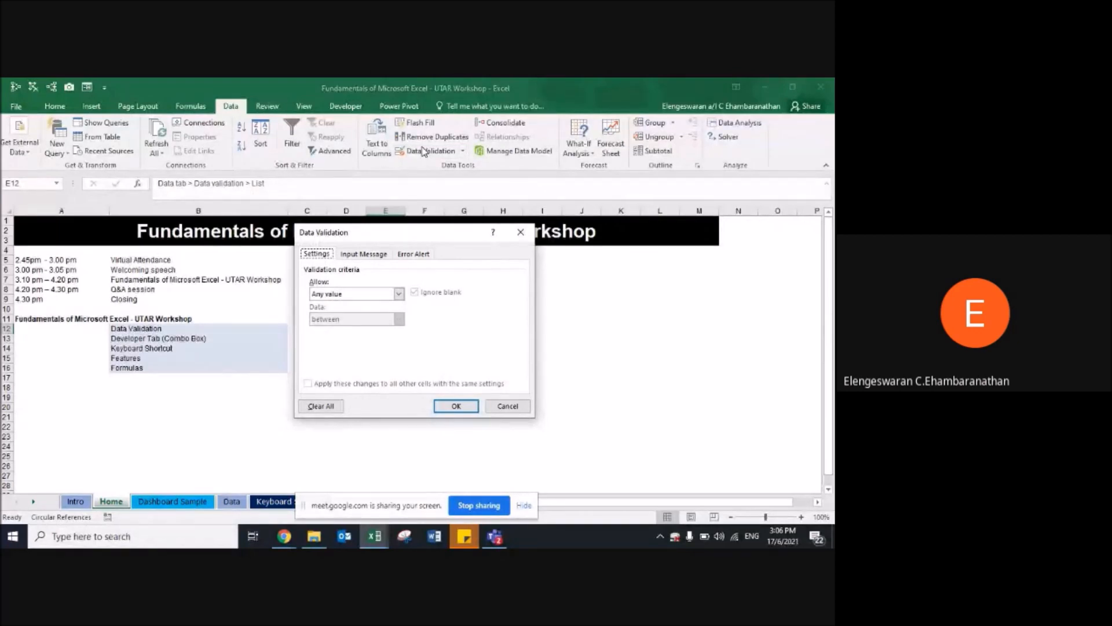
click(338, 294)
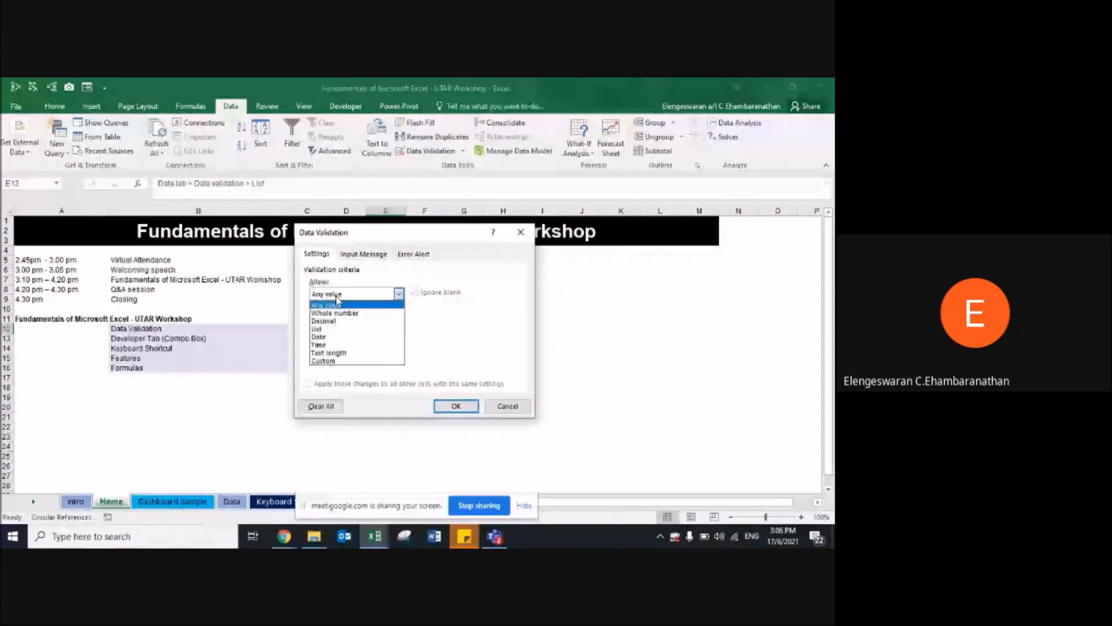
click(332, 335)
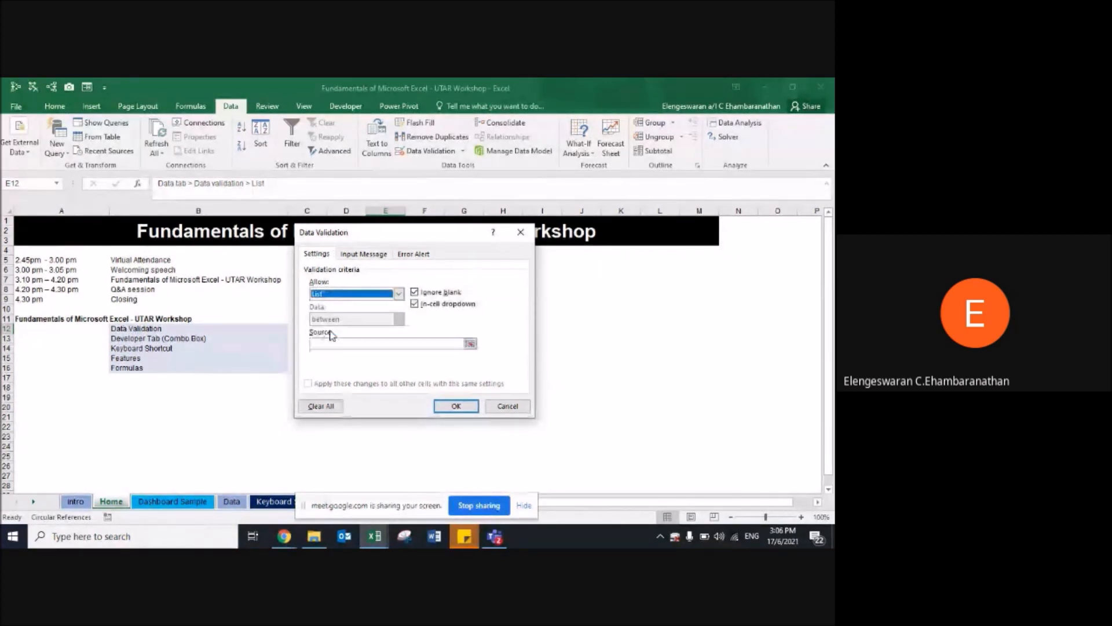
click(328, 343)
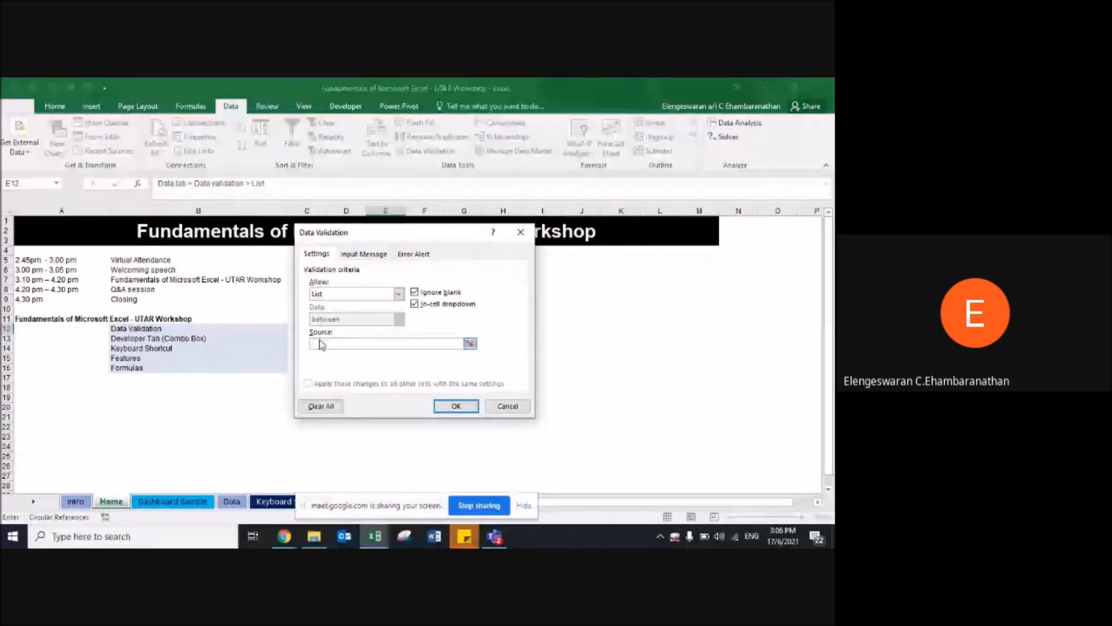
click(154, 329)
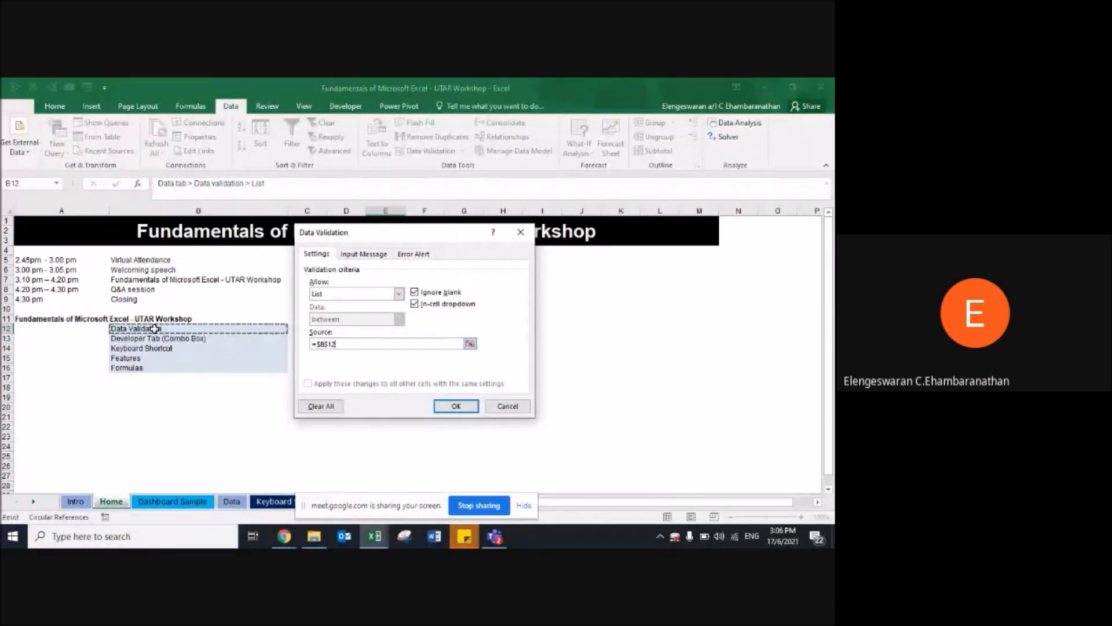
key(ctrl+shift+Down)
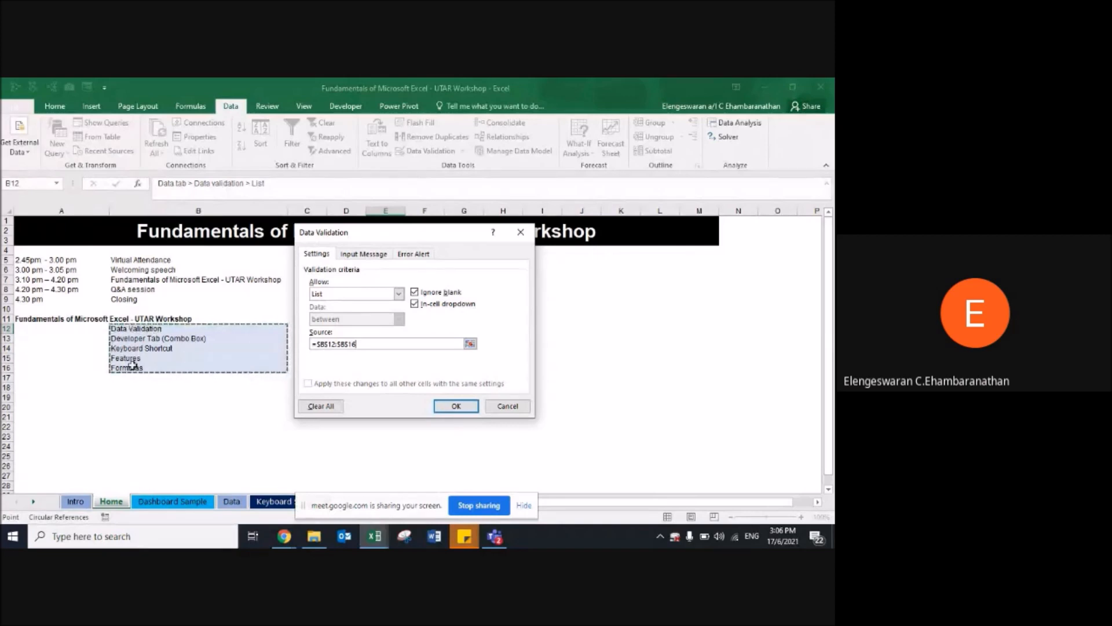
click(457, 407)
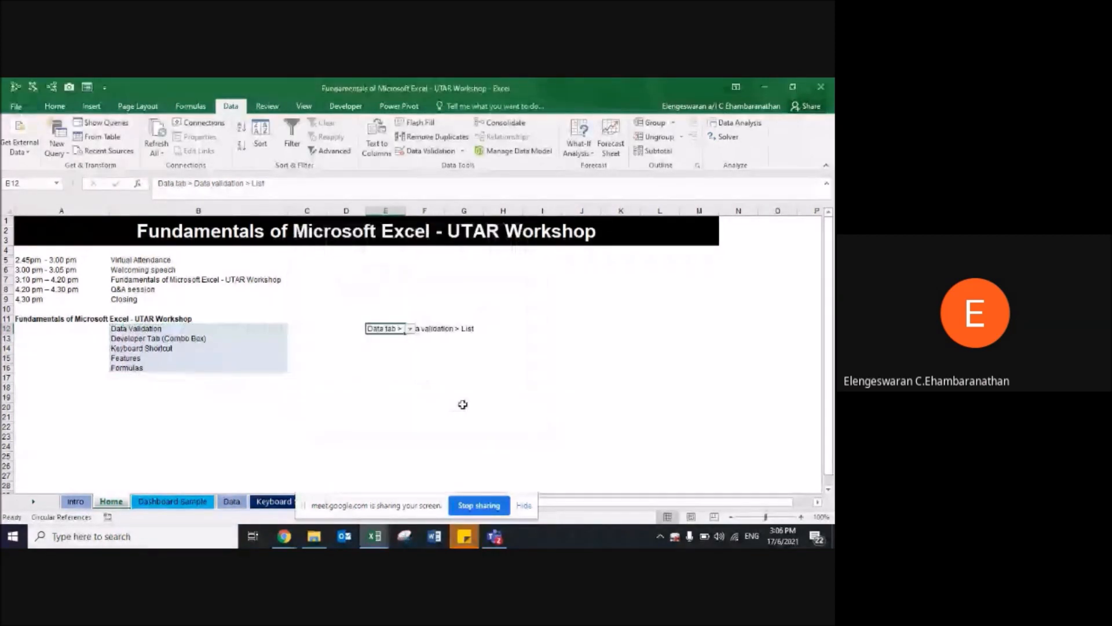
Step: Try E12's in-cell dropdown by choosing Developer Tab (Combo Box), and finish with Formulas as its value
click(410, 329)
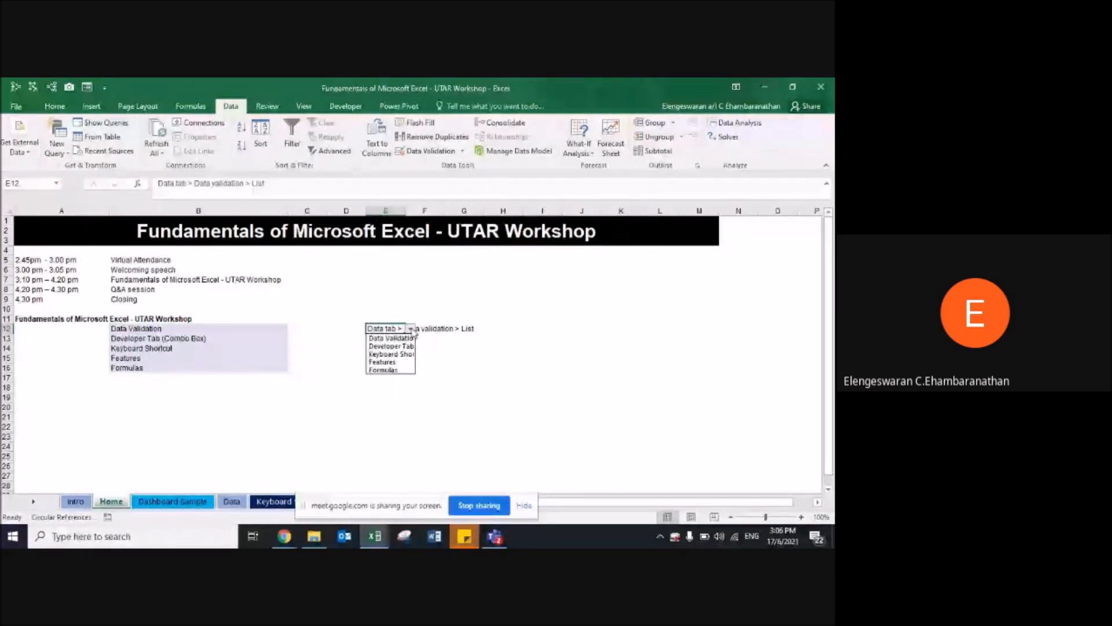
click(391, 346)
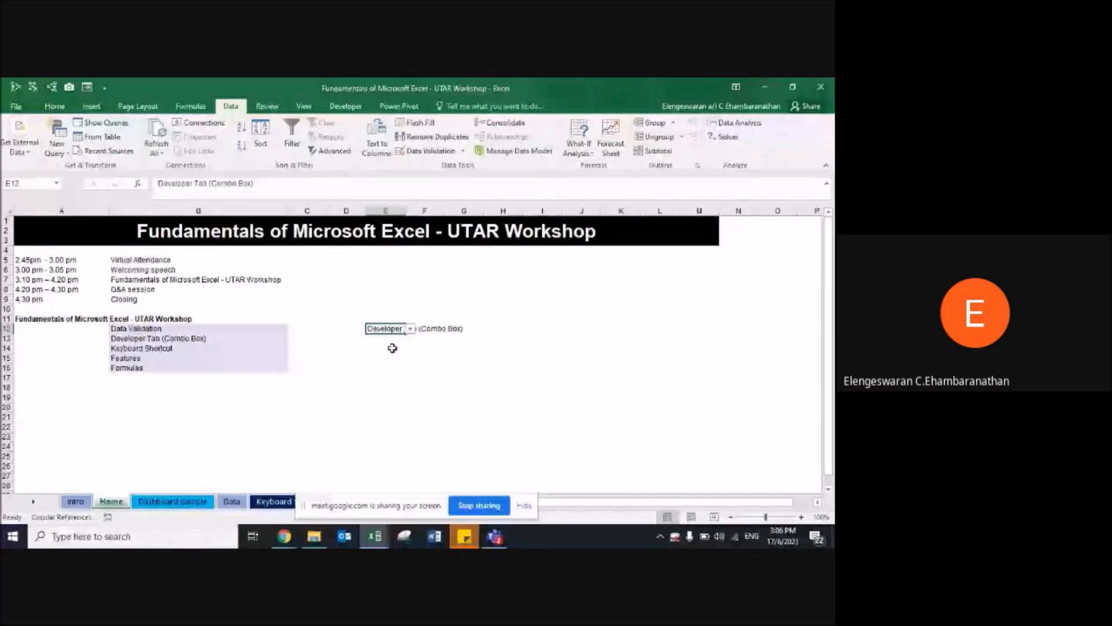
click(409, 328)
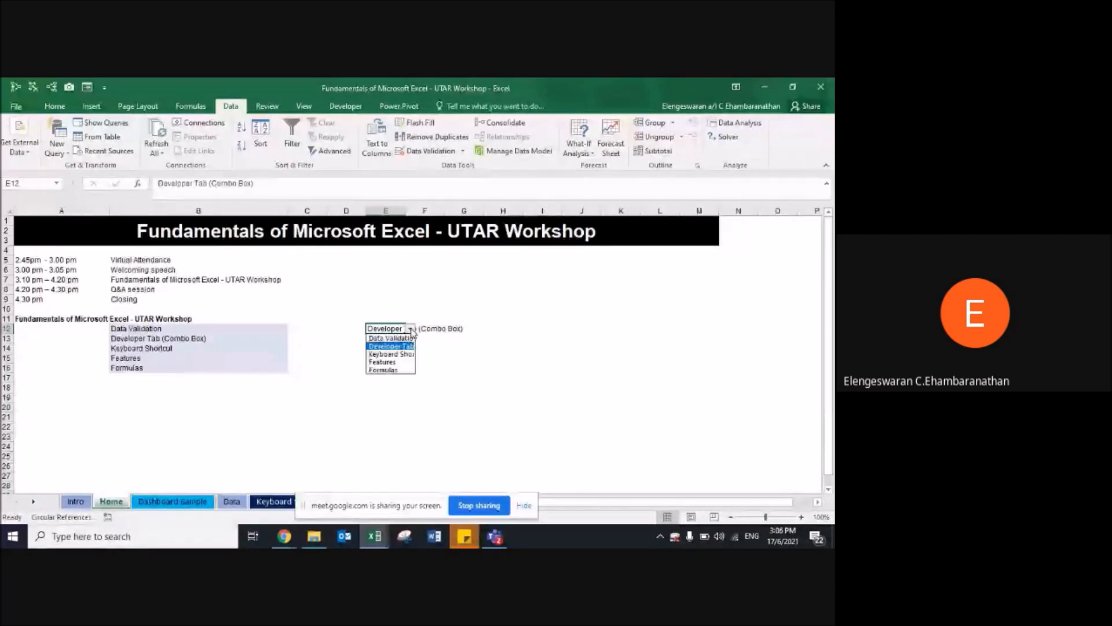
click(400, 370)
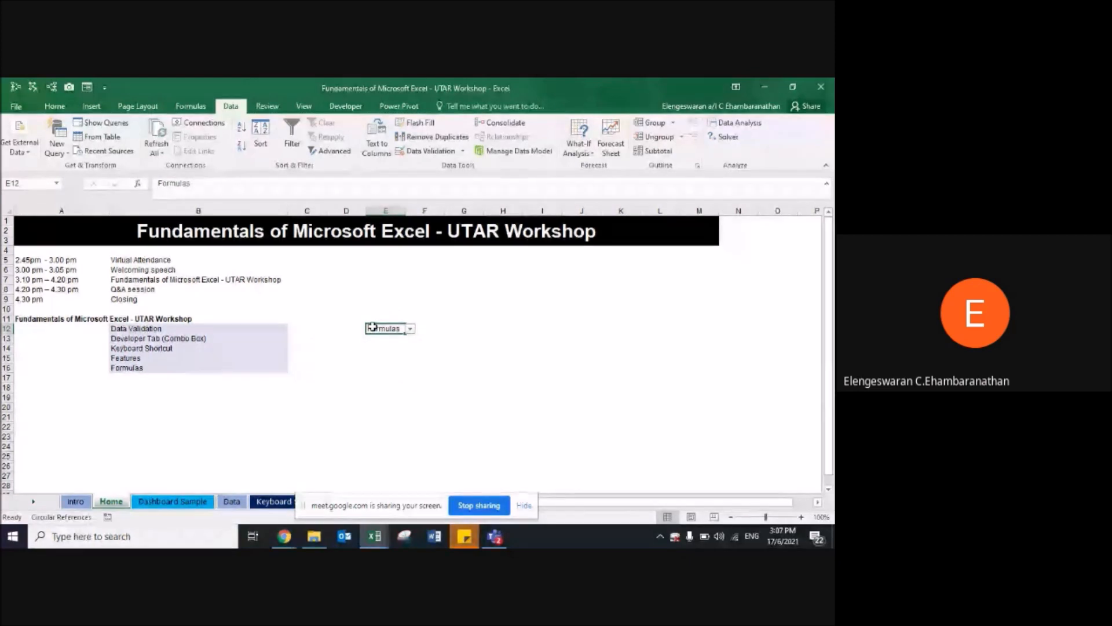
key(Up)
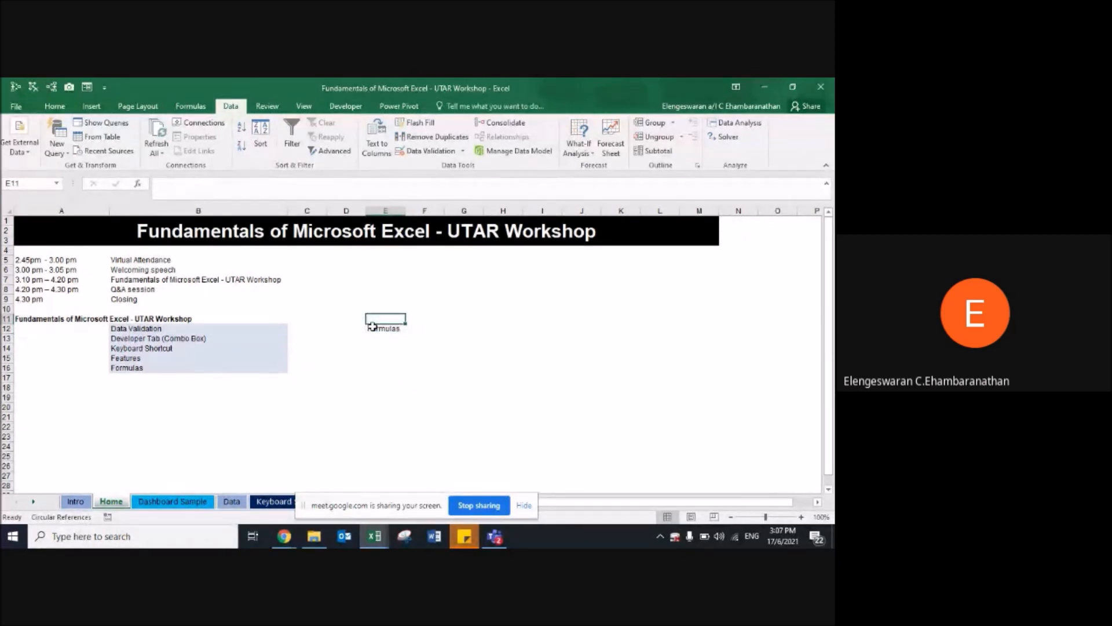
key(Down)
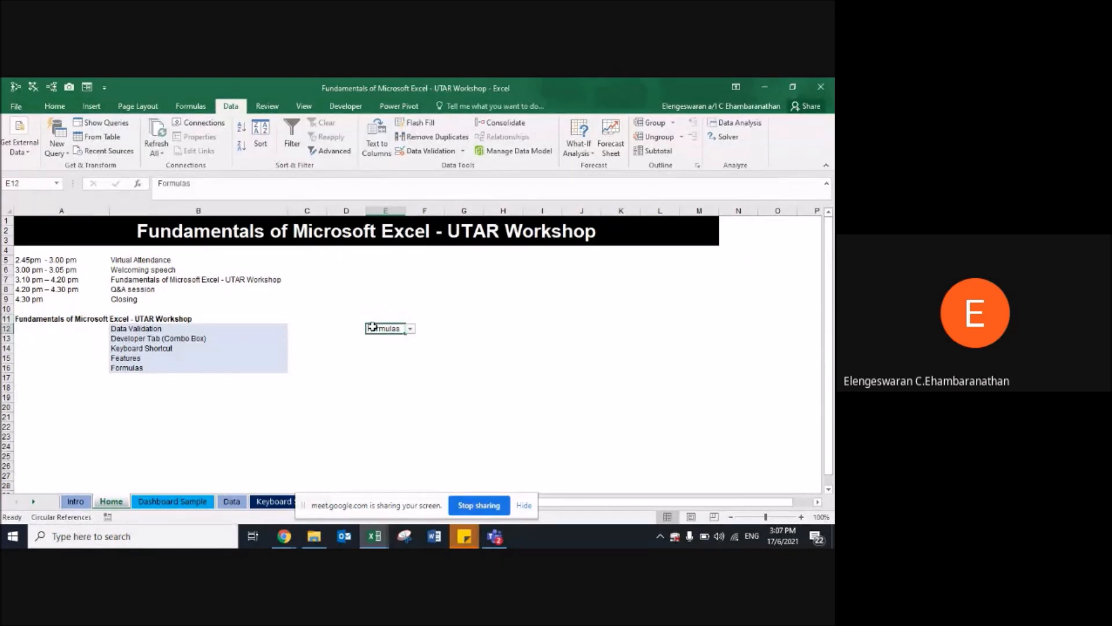
Step: Switch to the Financial Modeling sample workbook and choose Downside Case in the Summary sheet's scenario combo box
key(alt+Tab)
key(alt+Tab)
key(alt+Tab)
key(alt+Tab)
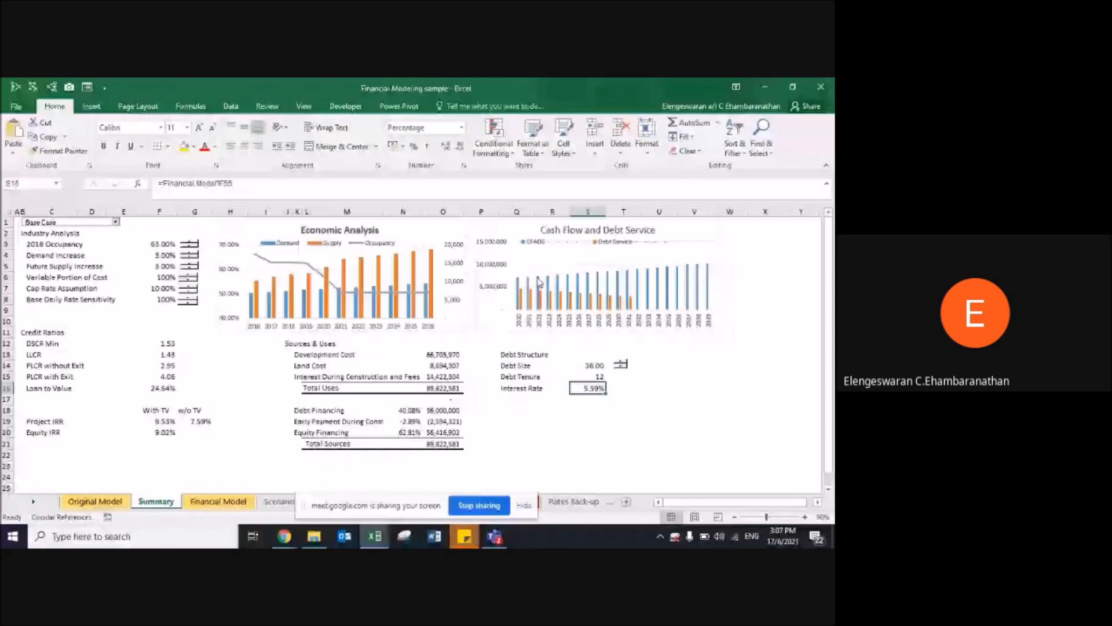
click(116, 221)
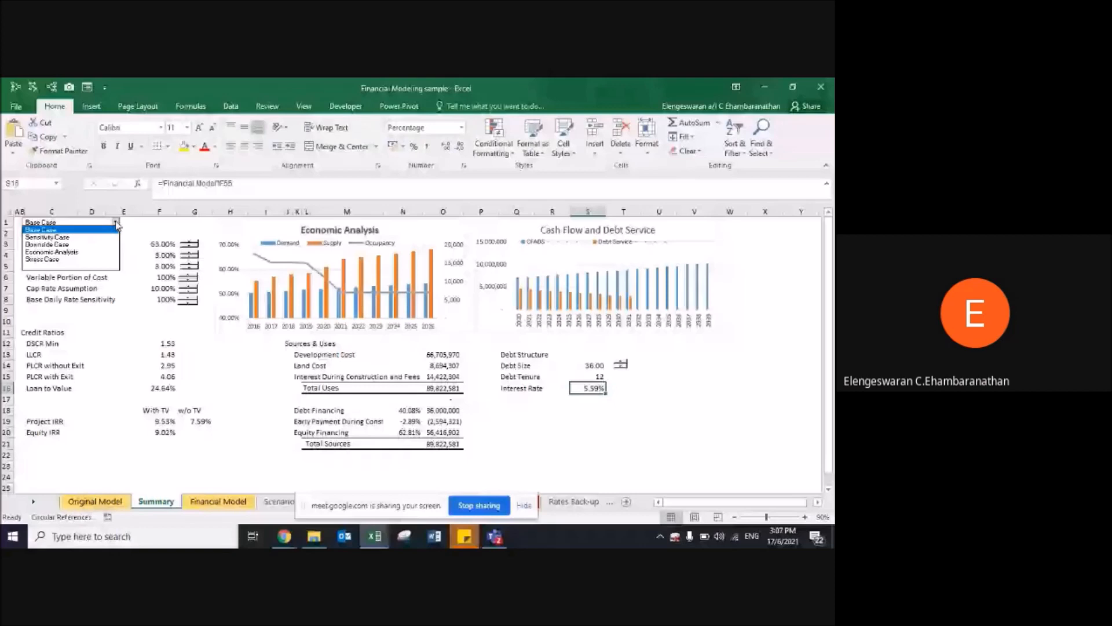
click(84, 246)
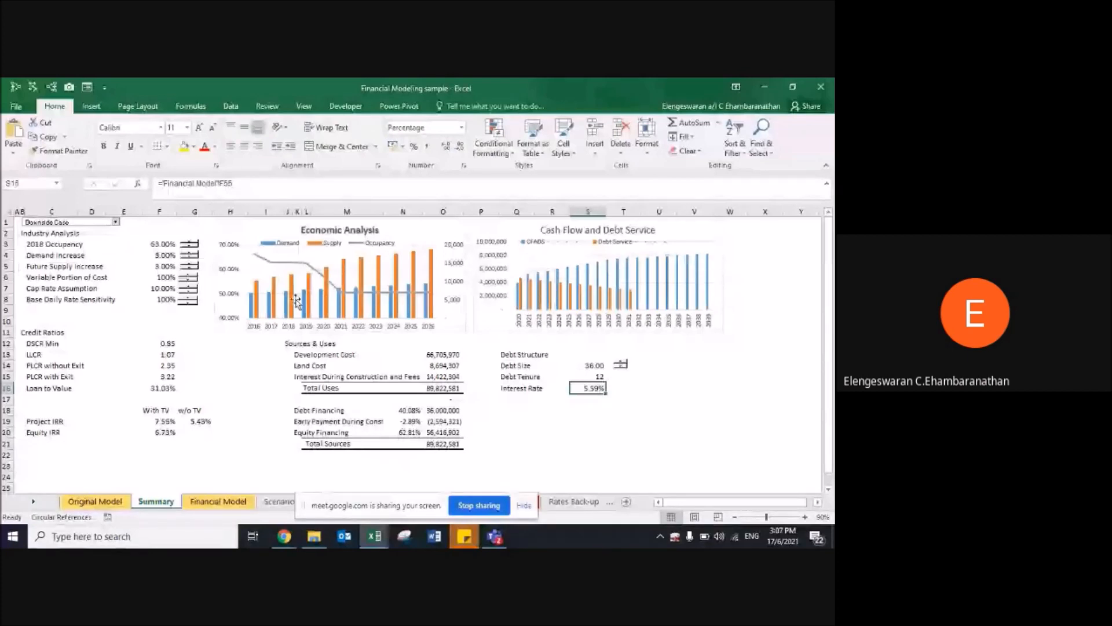
Step: Move the scenario combo box to row 2 beside the Industry Analysis heading, deselect it and open its list of cases
right_click(106, 224)
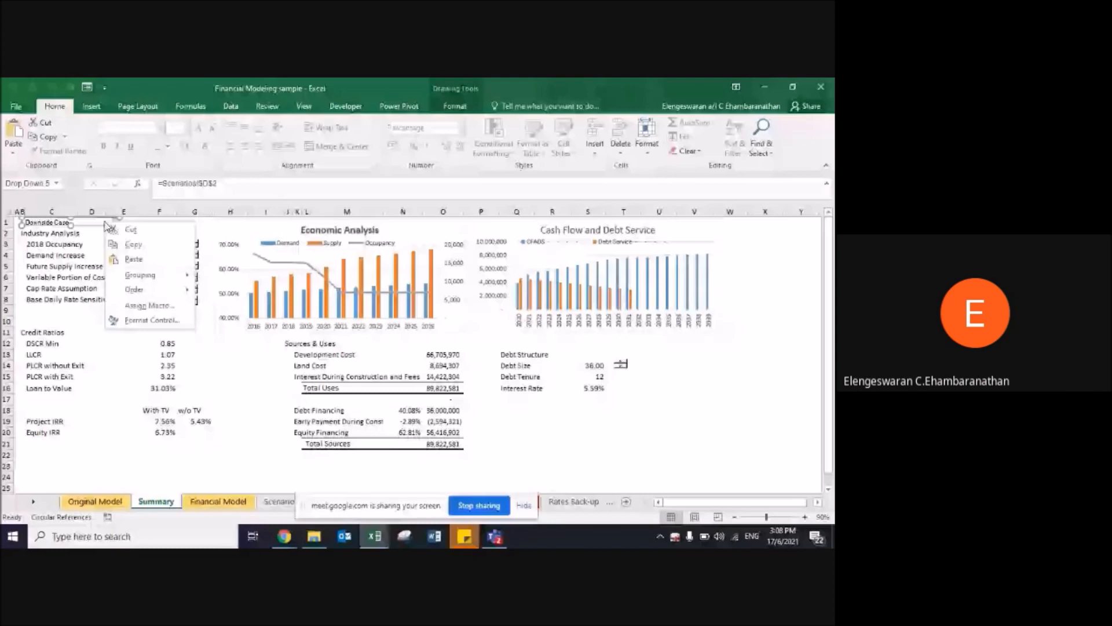
click(90, 226)
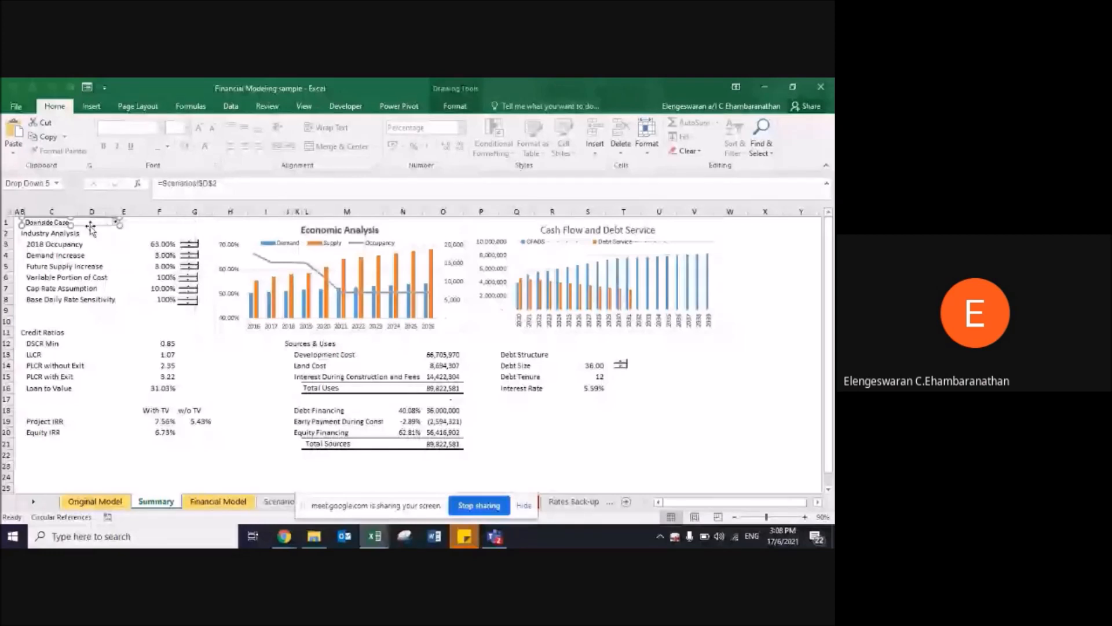
drag(91, 229, 171, 310)
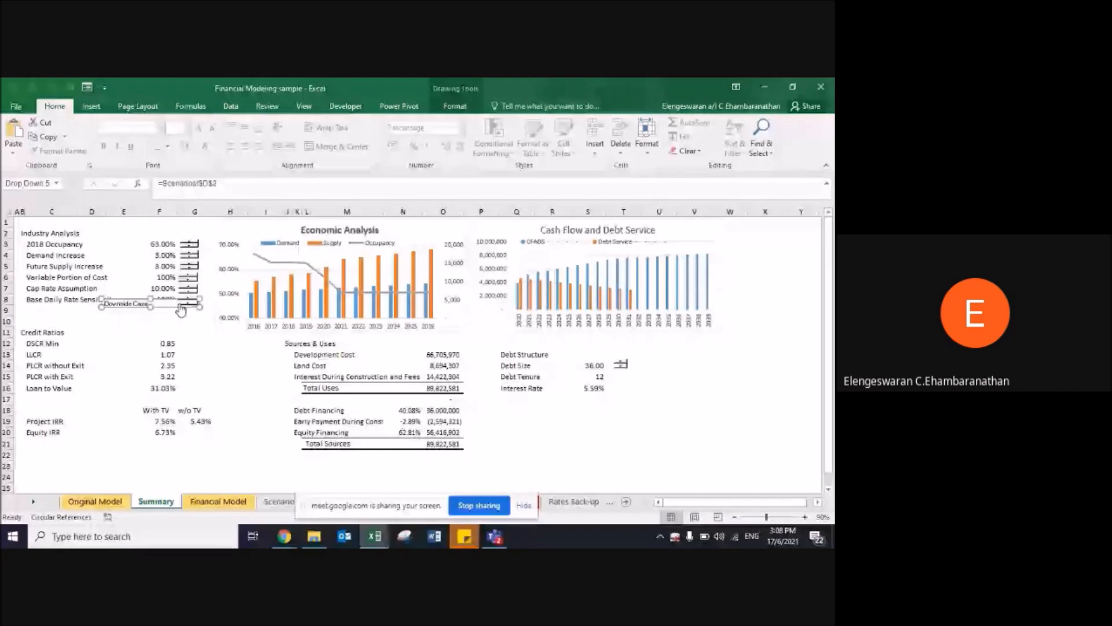
click(180, 307)
drag(139, 299, 134, 233)
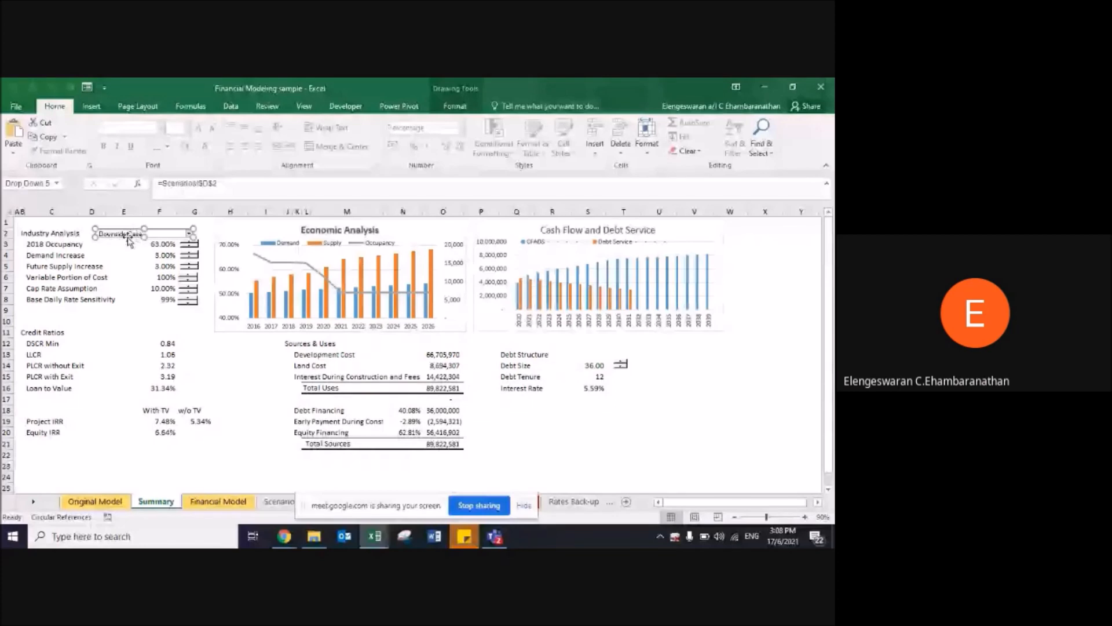
click(128, 241)
click(188, 234)
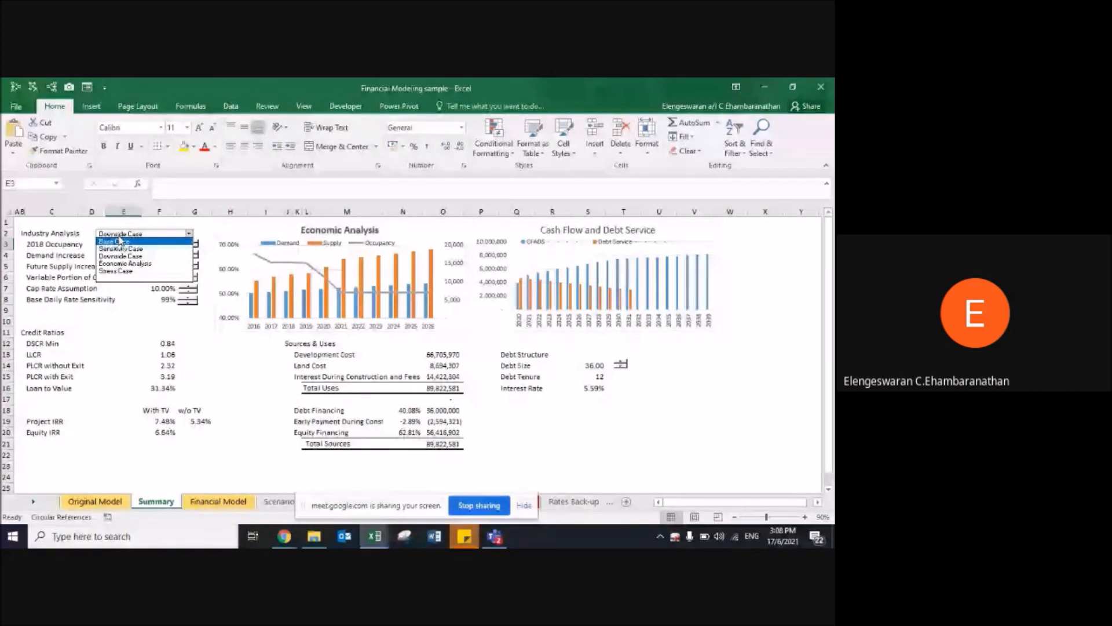
Step: Switch back to the UTAR Workshop workbook, view E12's dropdown choices and select cell C12
key(alt+Tab)
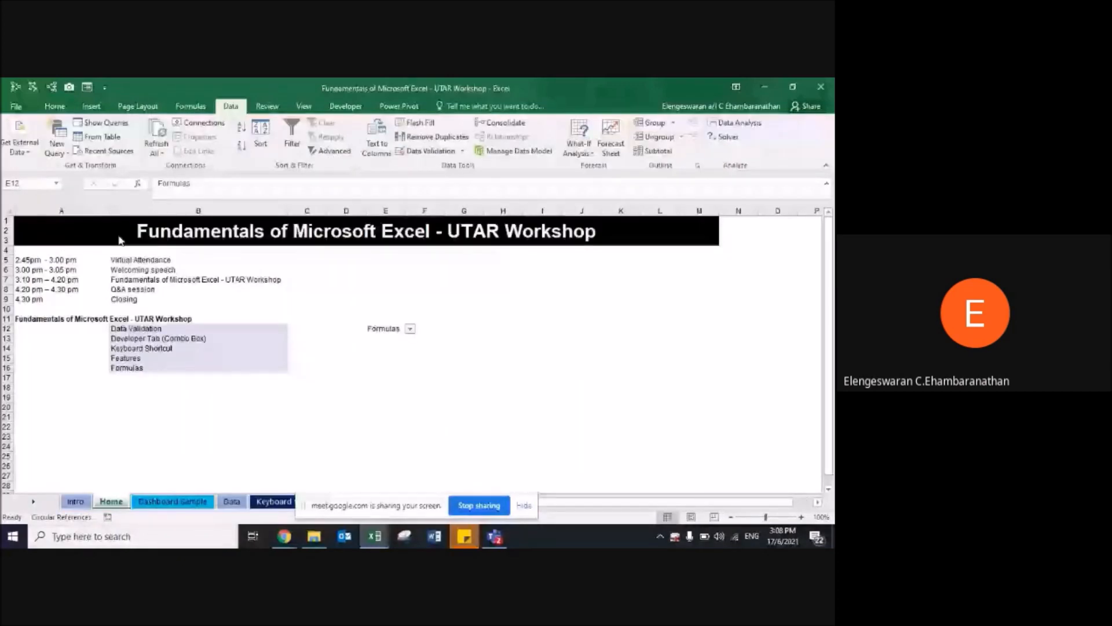
click(395, 355)
click(387, 329)
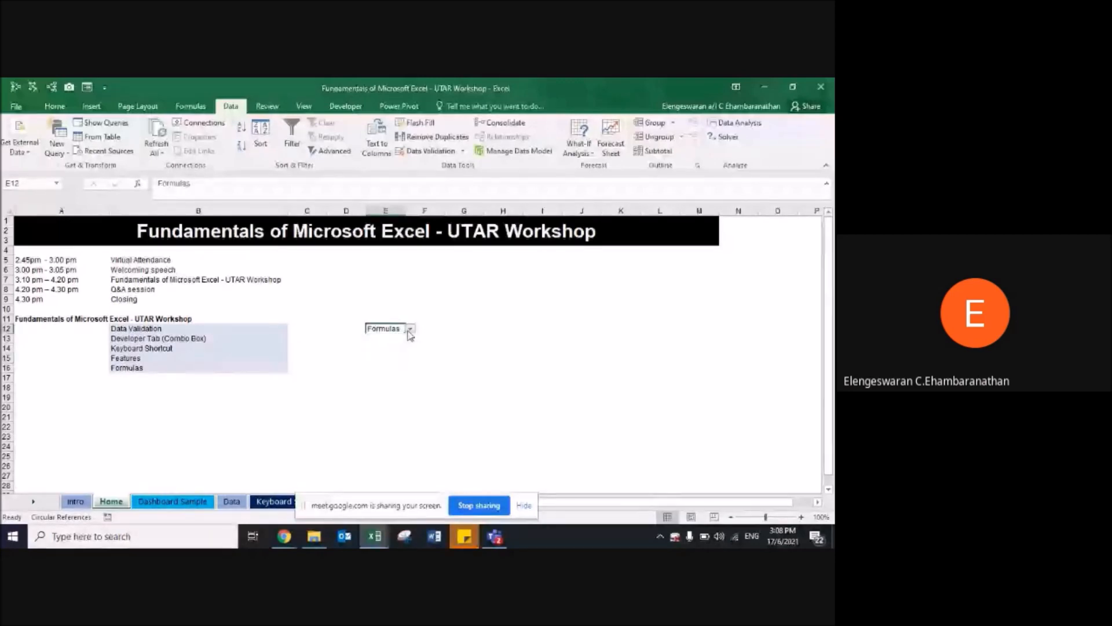
click(410, 329)
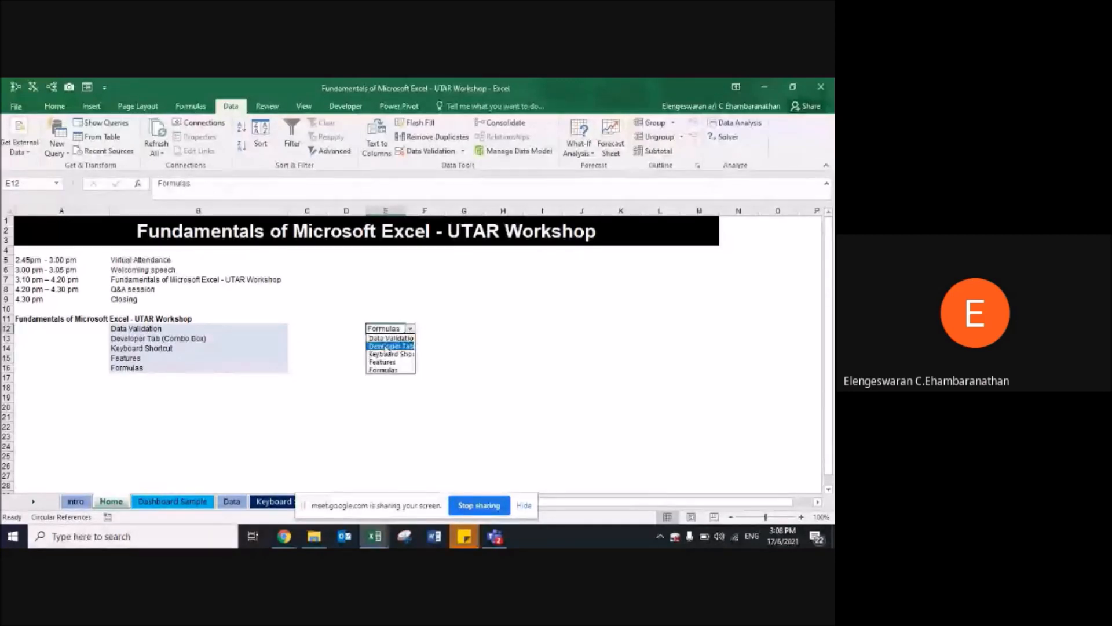
click(198, 331)
click(243, 328)
key(Right)
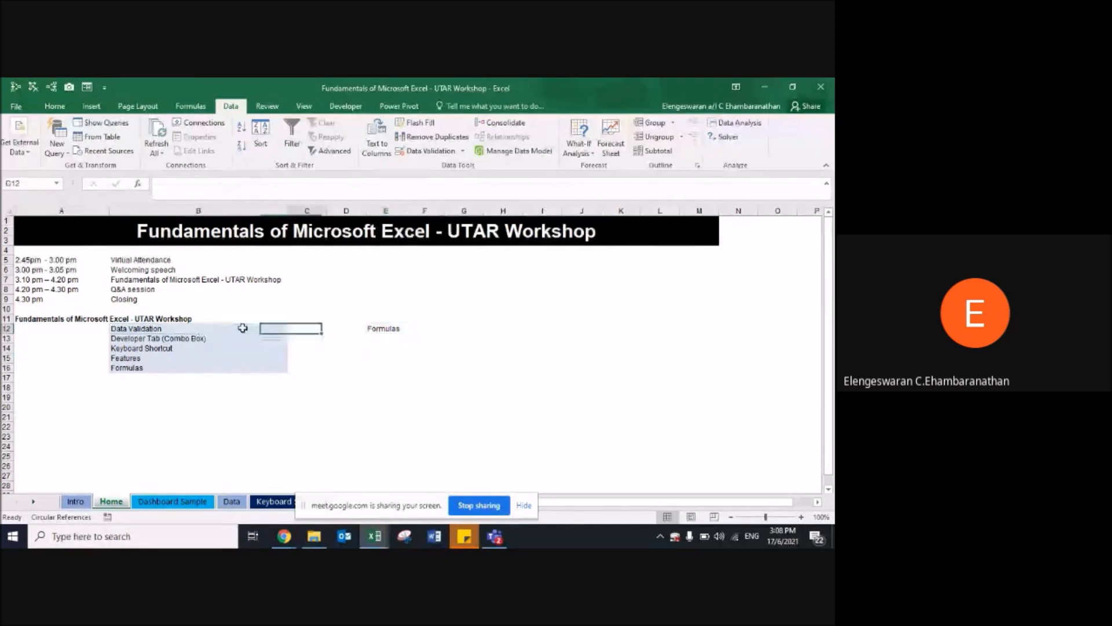
Step: Enter the label Developer tab in cell G13
key(Right)
key(Right)
key(Down)
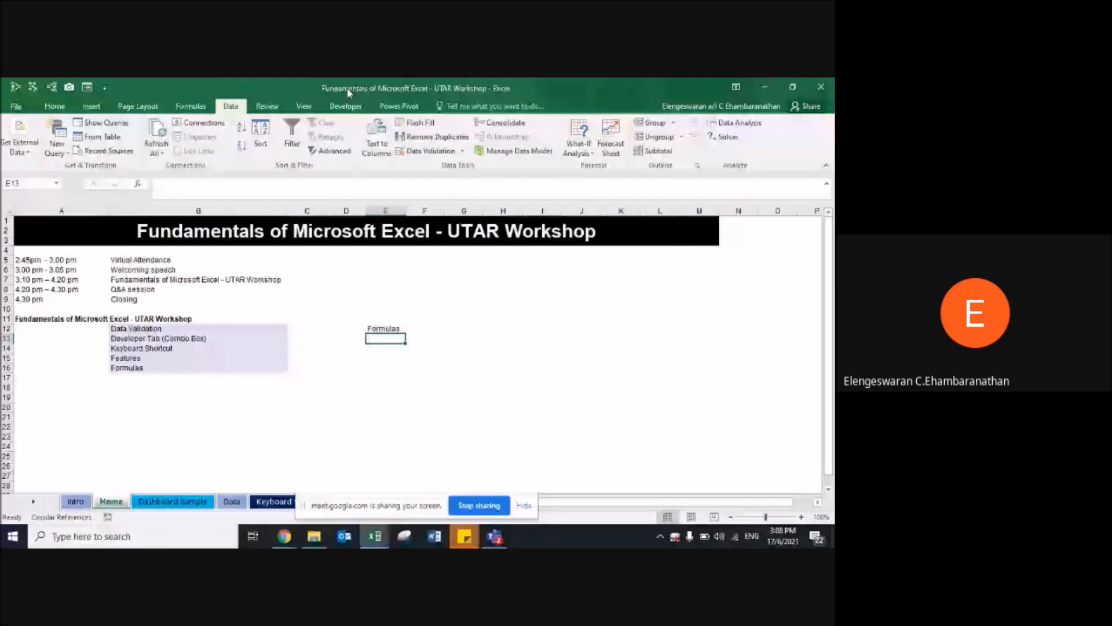
key(Right)
key(Right)
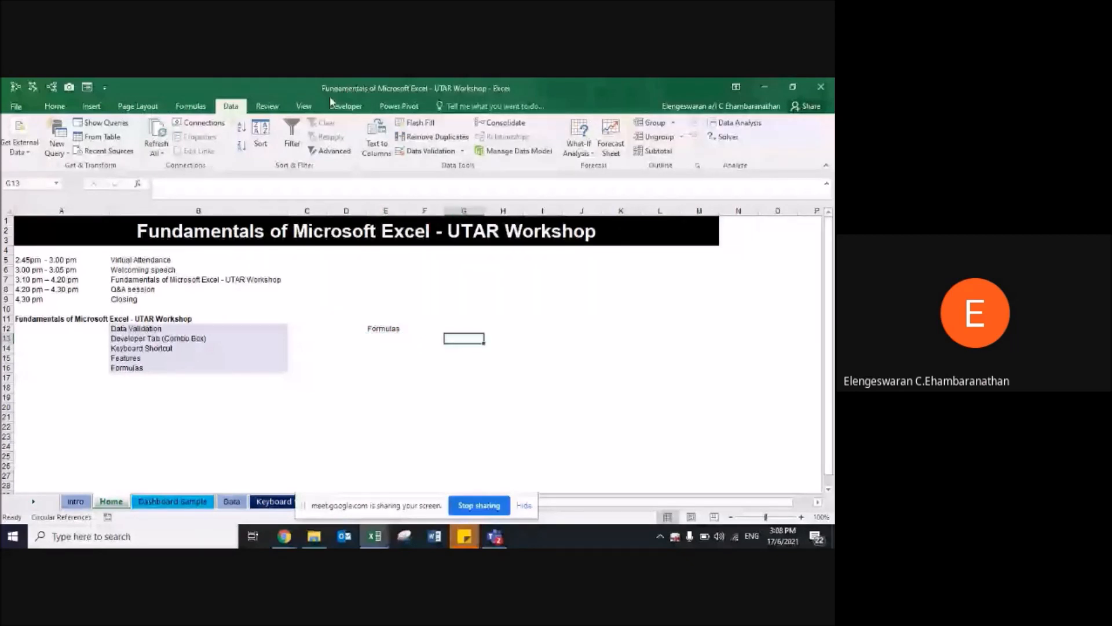
text(Developer tab)
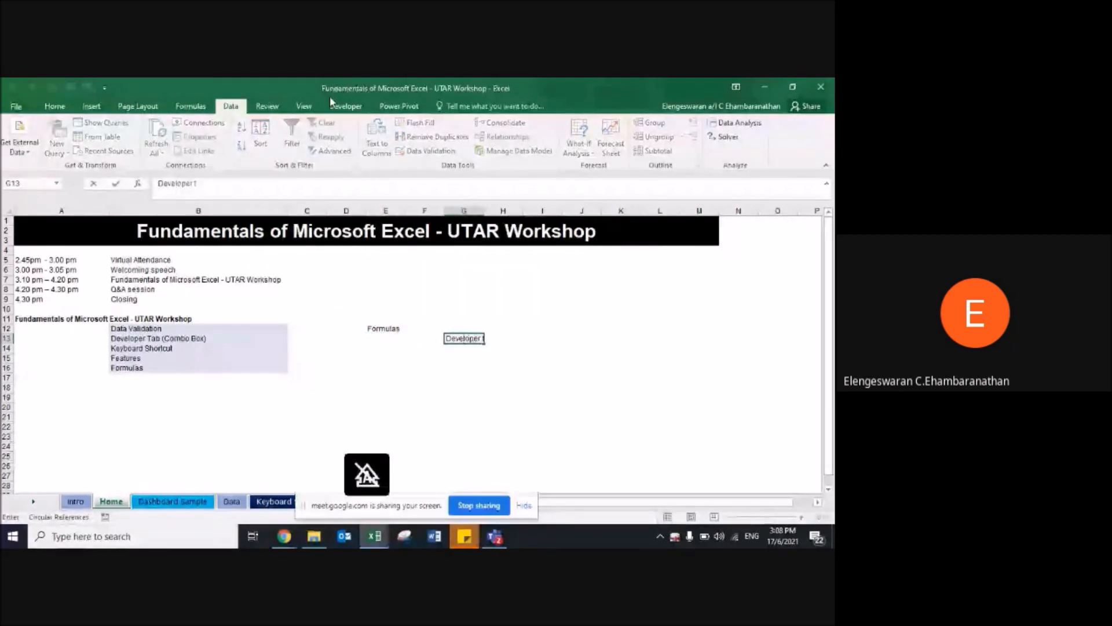
key(ctrl+Return)
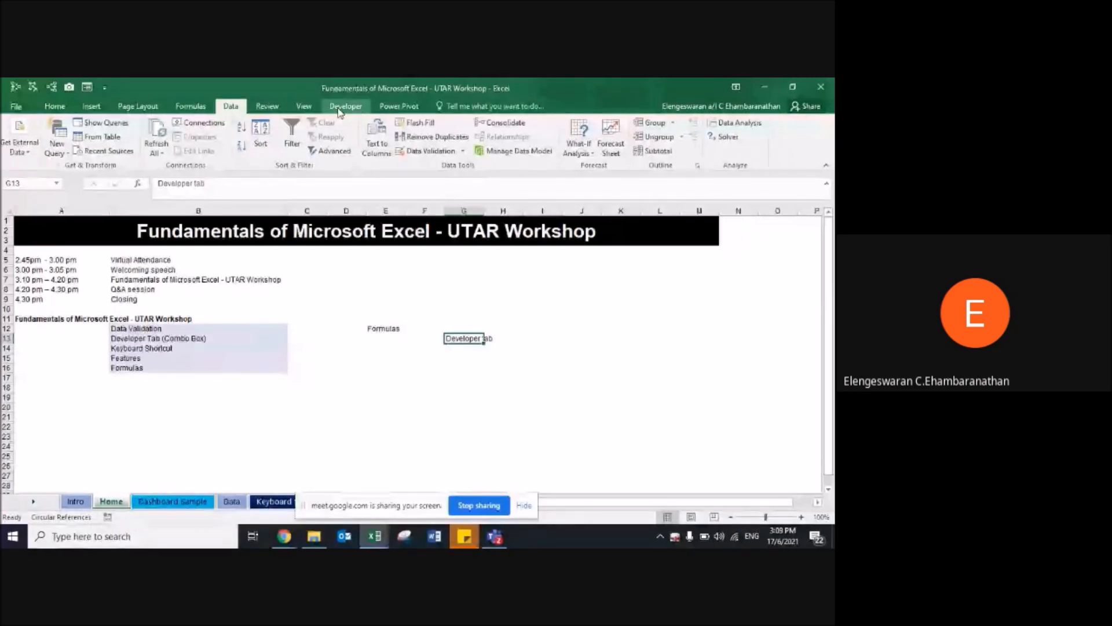
key(Right)
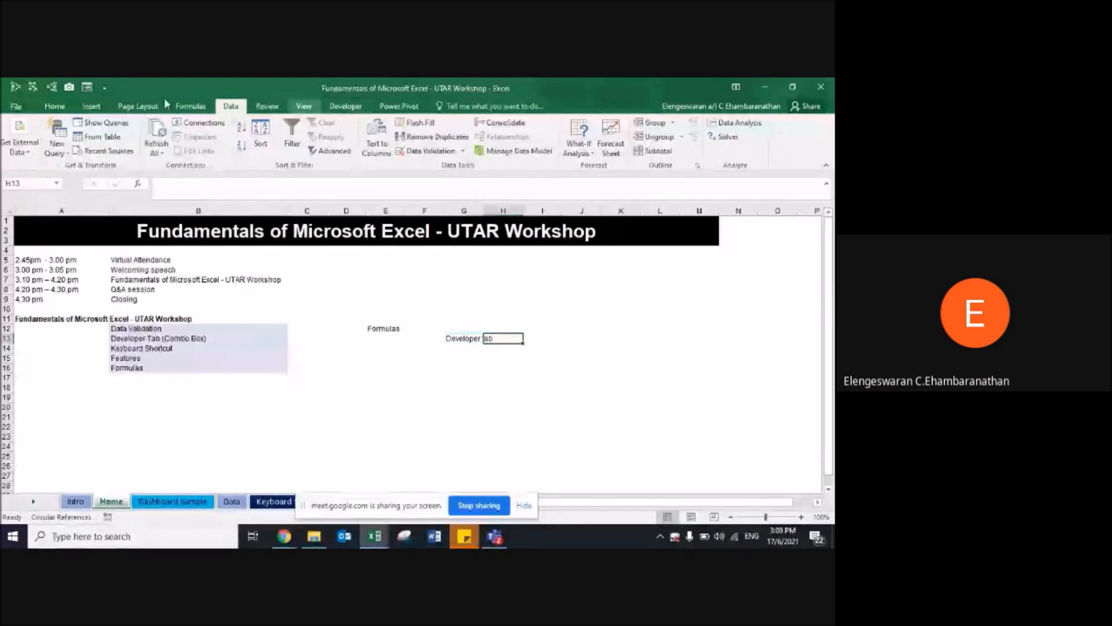
Step: Check in Excel's ribbon customization options that the Developer tab is enabled among the main tabs, and accept the settings
click(16, 107)
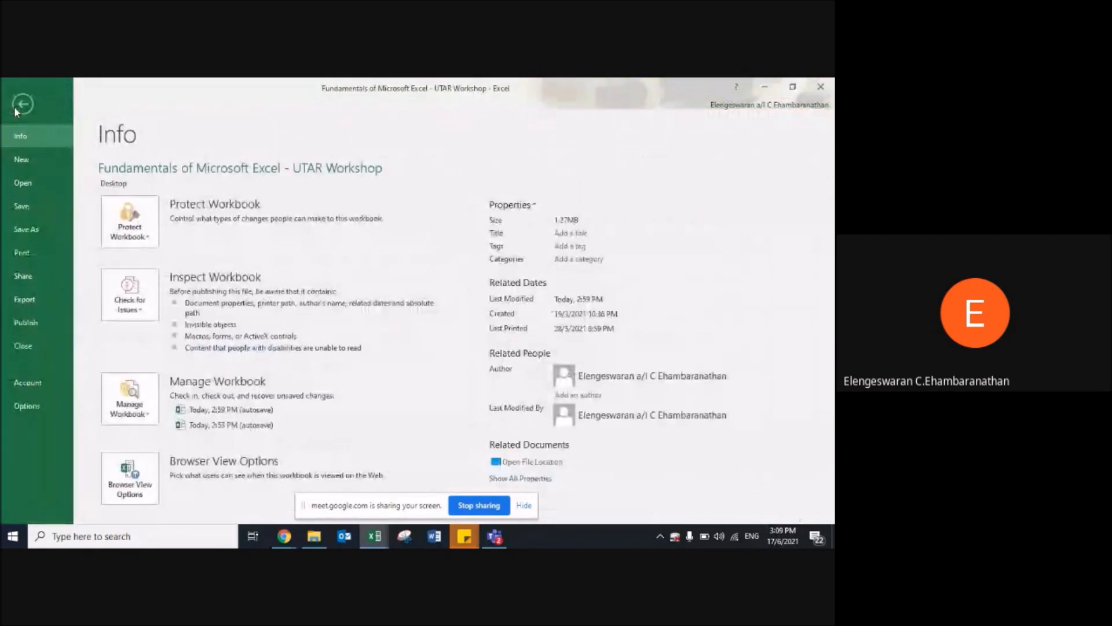
click(23, 406)
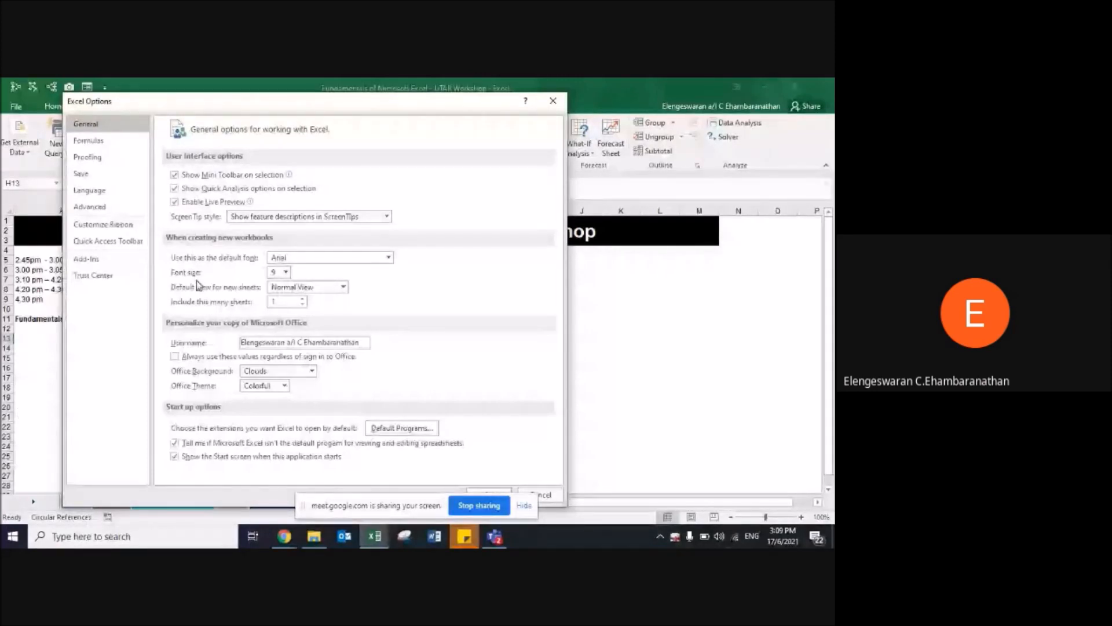
click(98, 224)
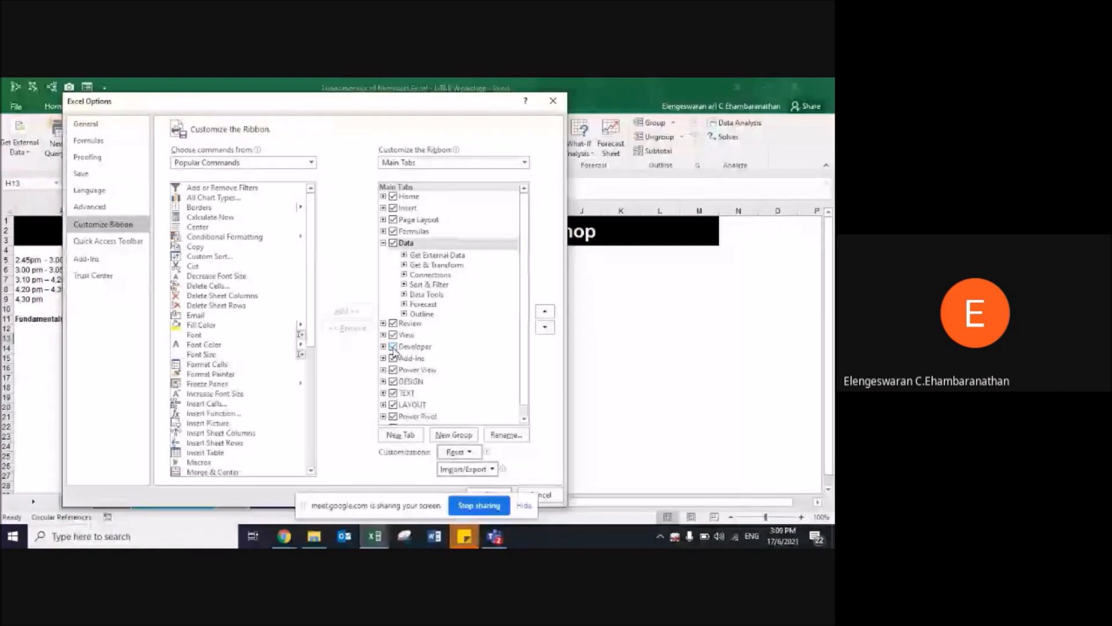
drag(521, 503, 369, 486)
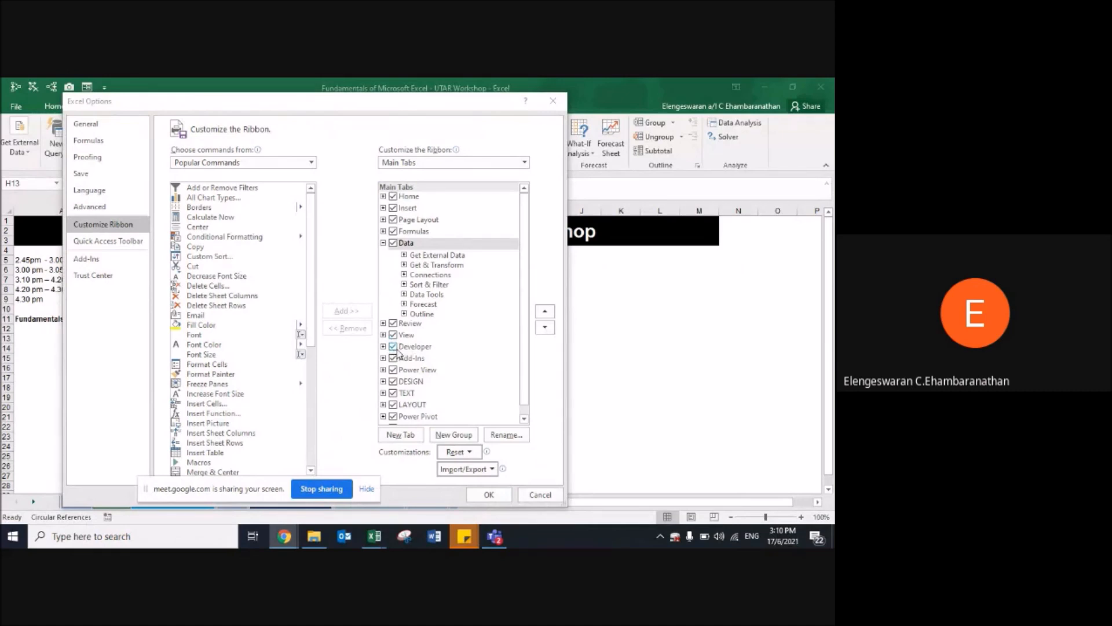
click(507, 497)
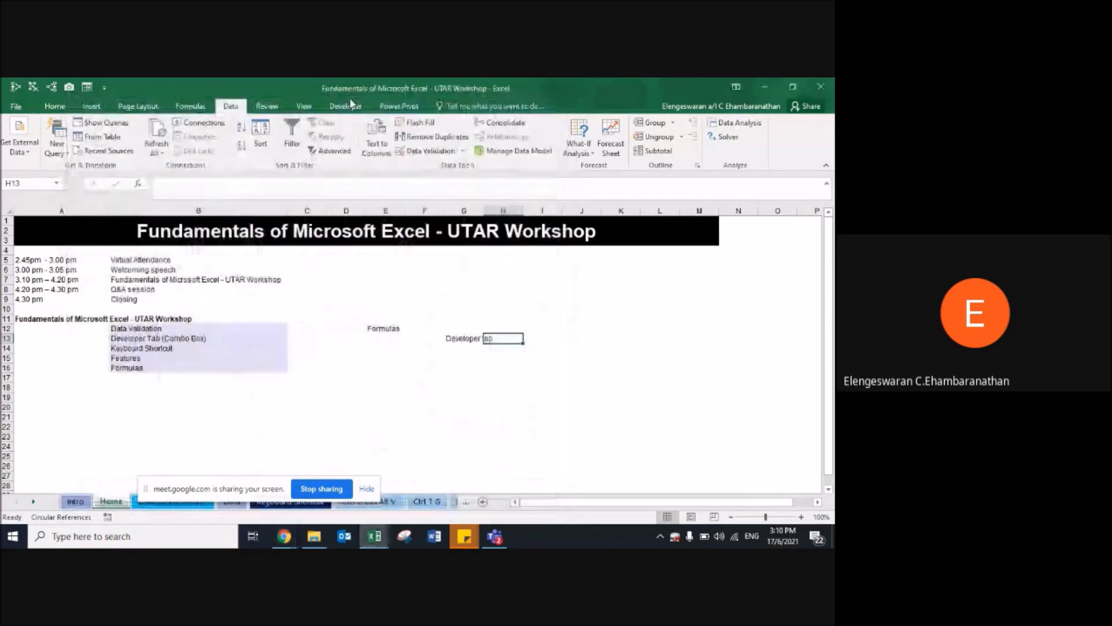
Step: Insert a Combo Box form control below the Developer tab label, spanning about columns D to I and rows 16 to 19
click(347, 106)
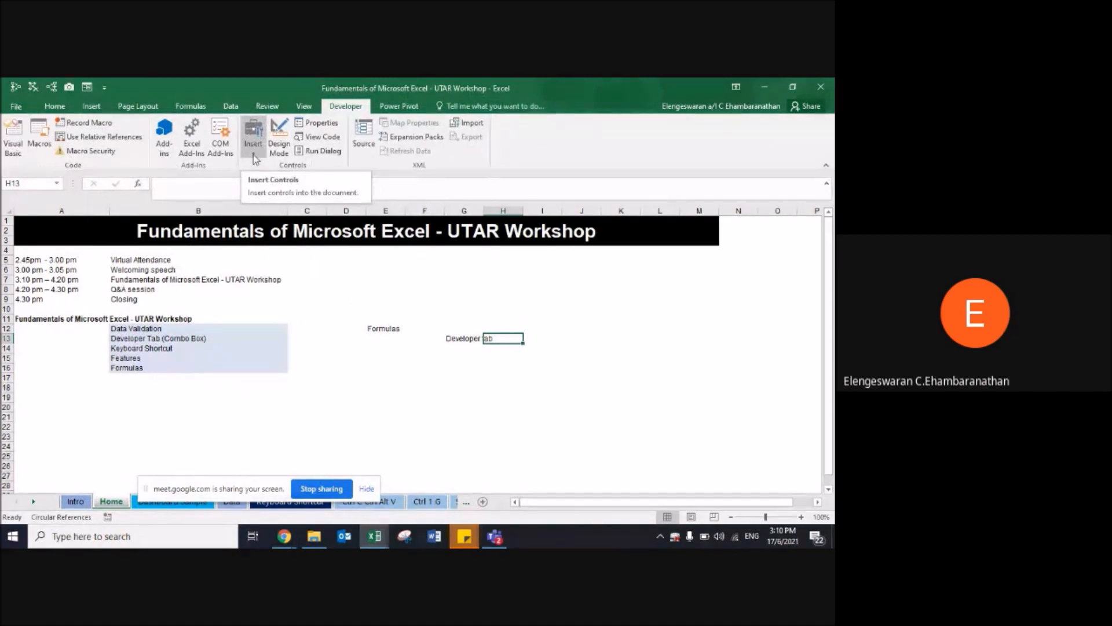
click(250, 124)
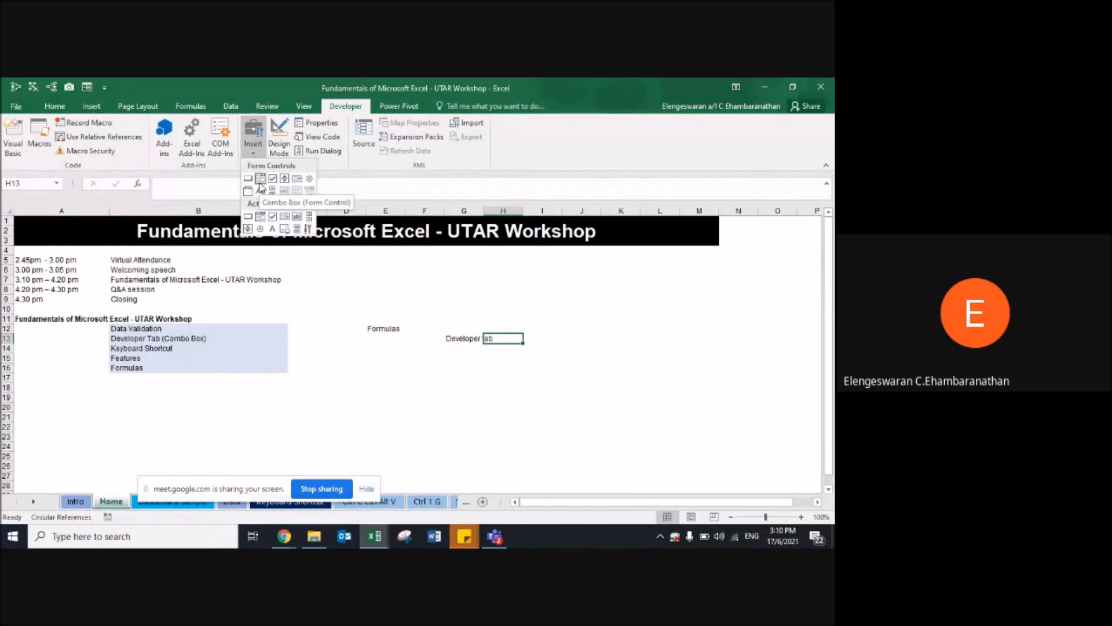
click(260, 185)
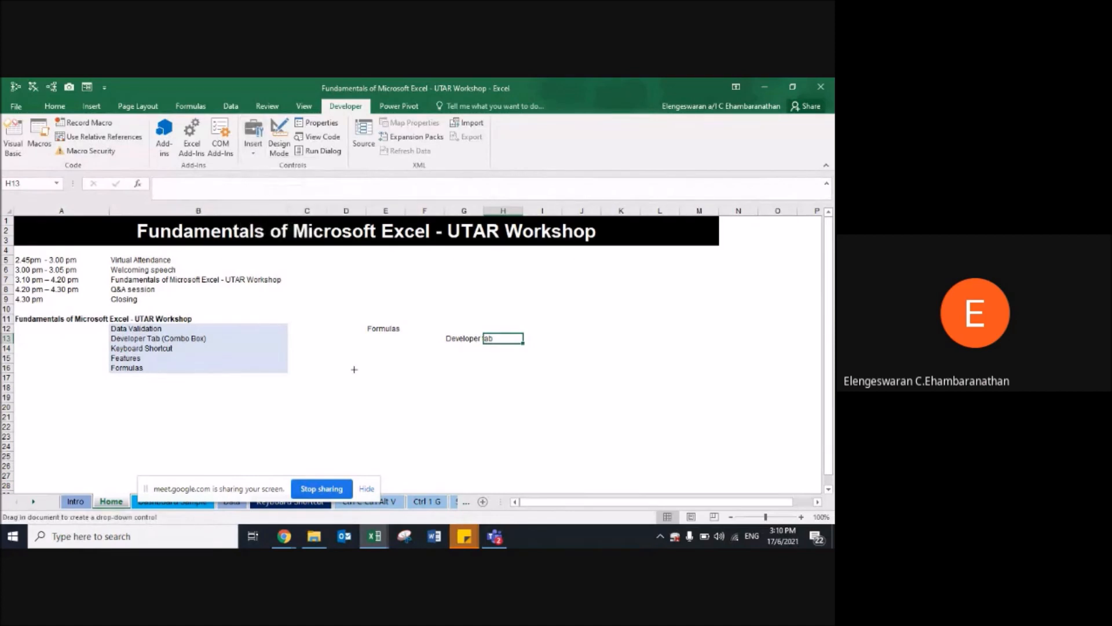
drag(351, 365, 554, 400)
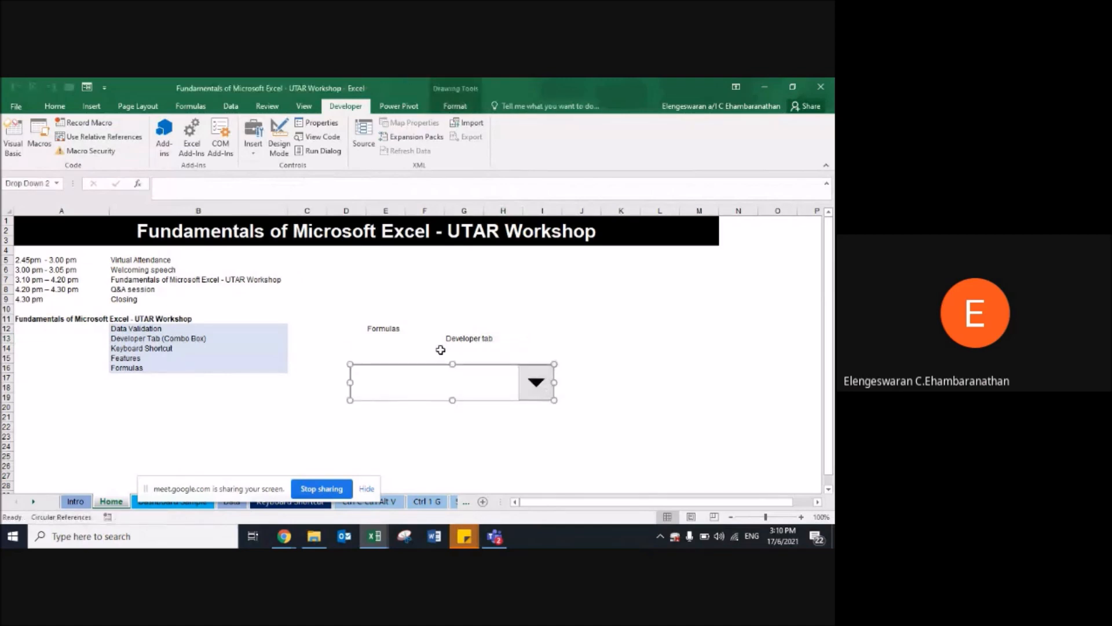
Step: Open the combo box's control formatting and set its input range to the workshop topics in $B$12:$B$16
right_click(462, 380)
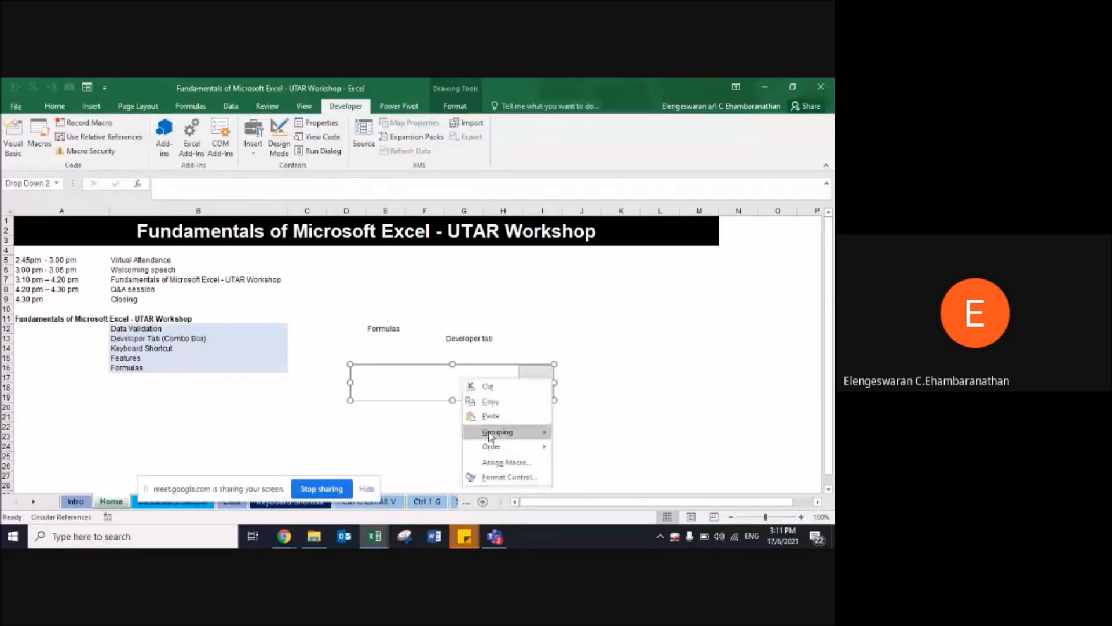
click(509, 477)
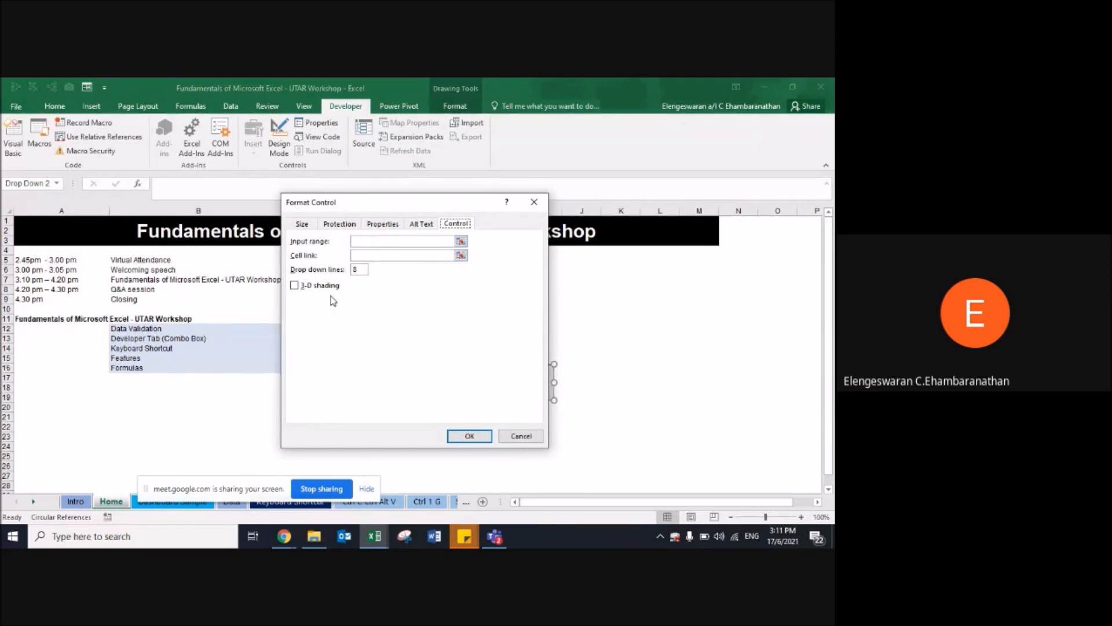
click(366, 240)
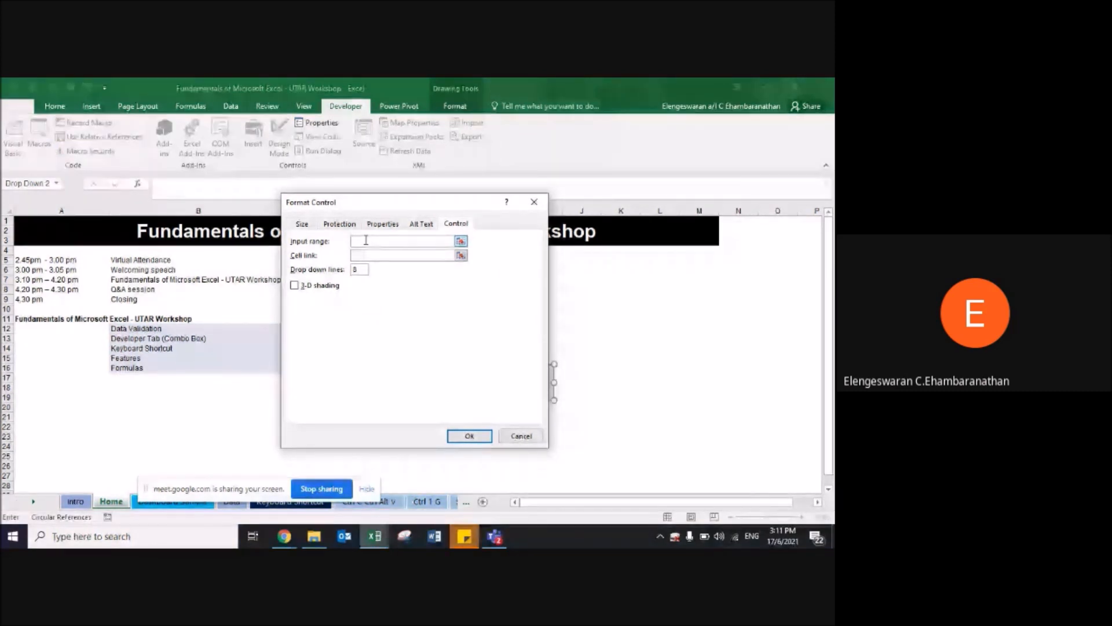
click(143, 327)
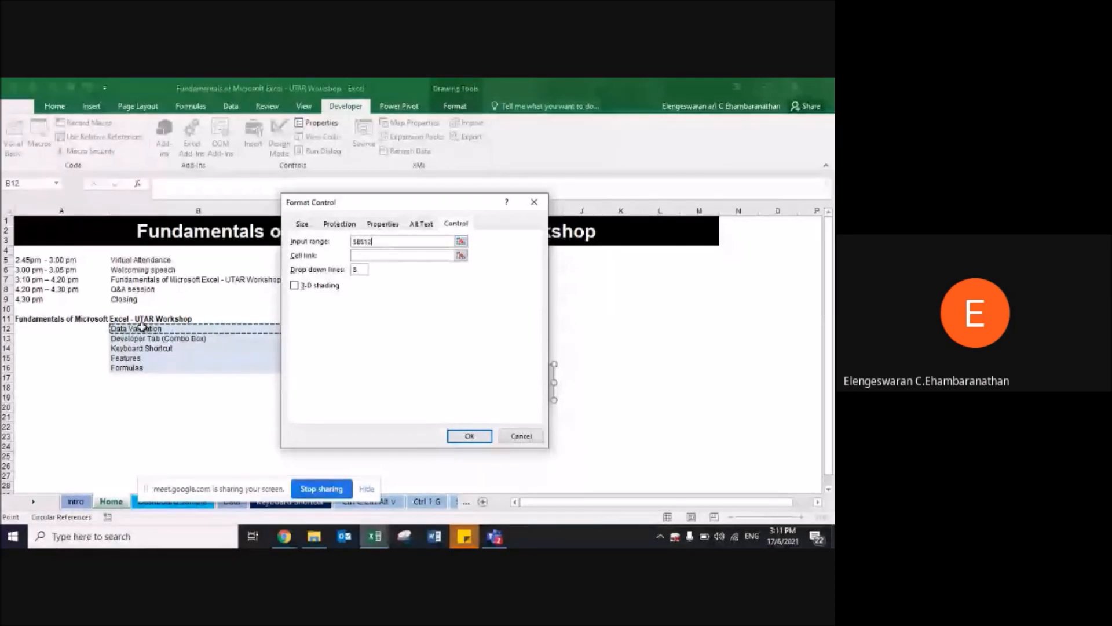
key(BackSpace)
key(BackSpace)
key(BackSpace)
key(BackSpace)
key(BackSpace)
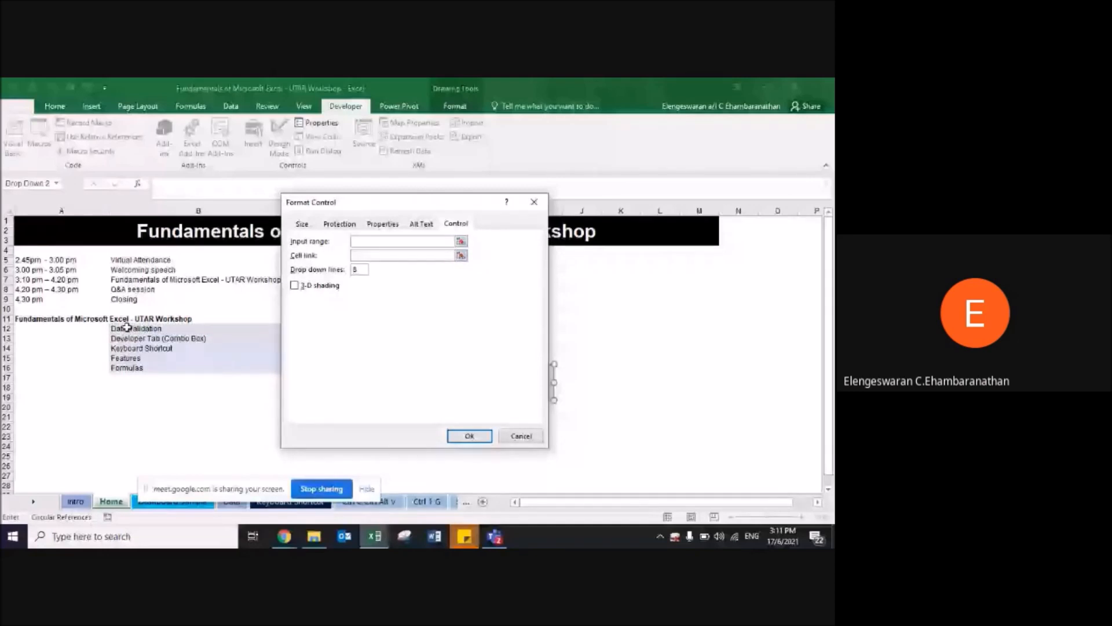
drag(126, 328, 123, 366)
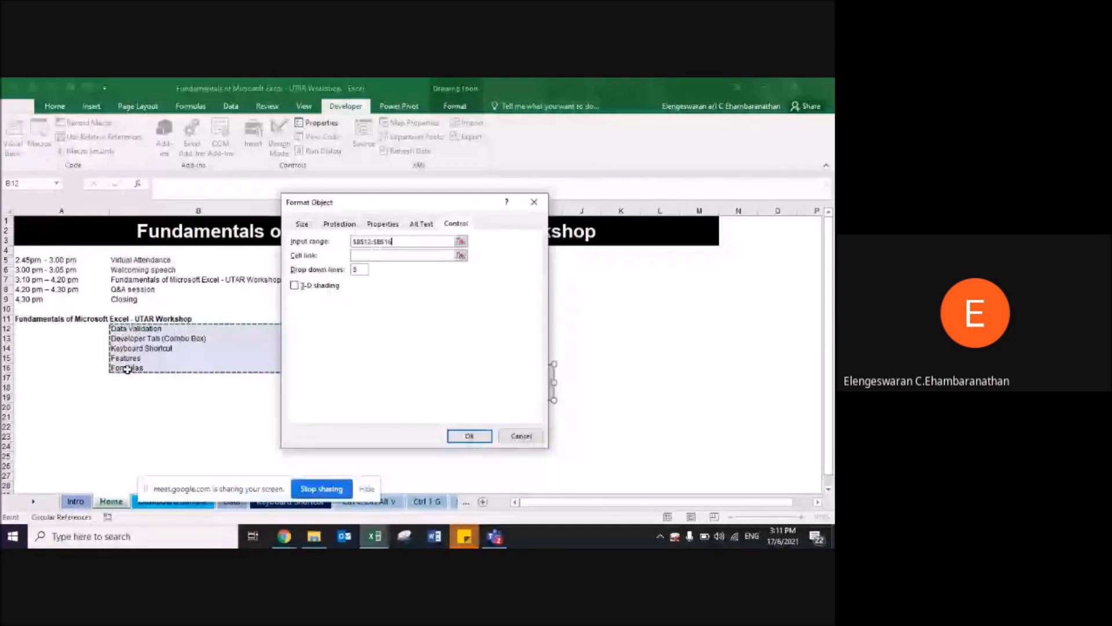
Step: Set the combo box's cell link to K19, apply the control settings and deselect the combo box
click(365, 258)
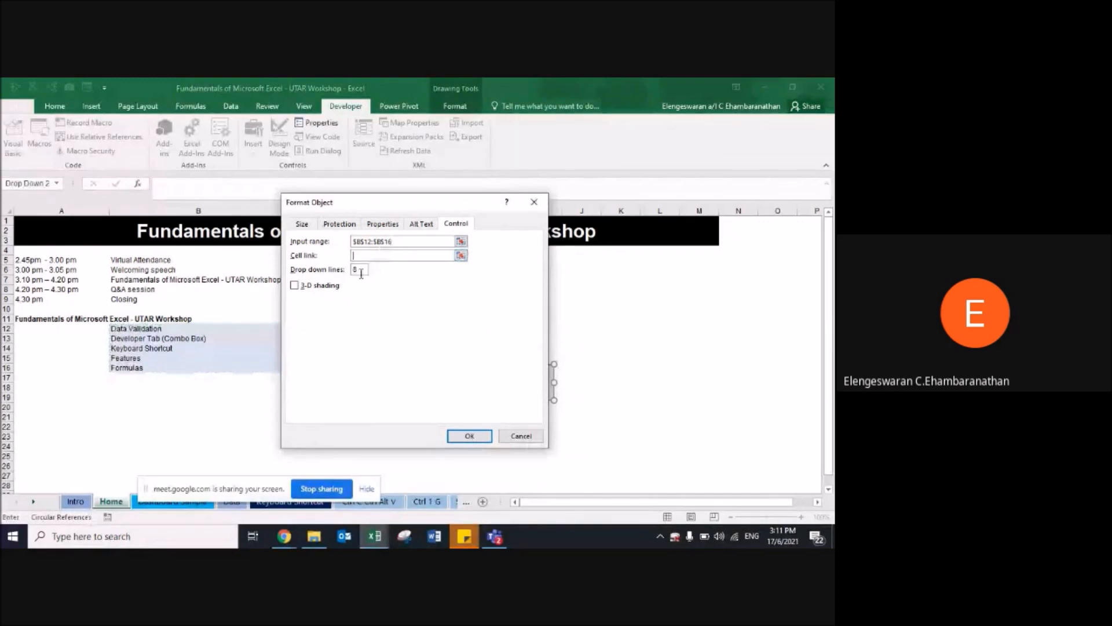
click(621, 395)
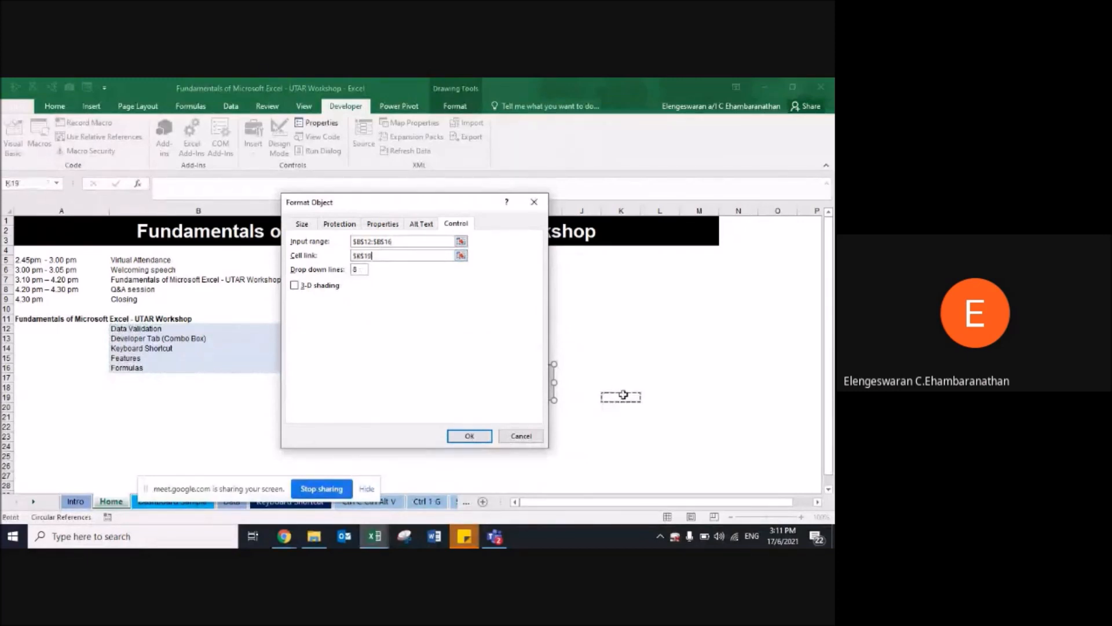
click(468, 438)
click(429, 455)
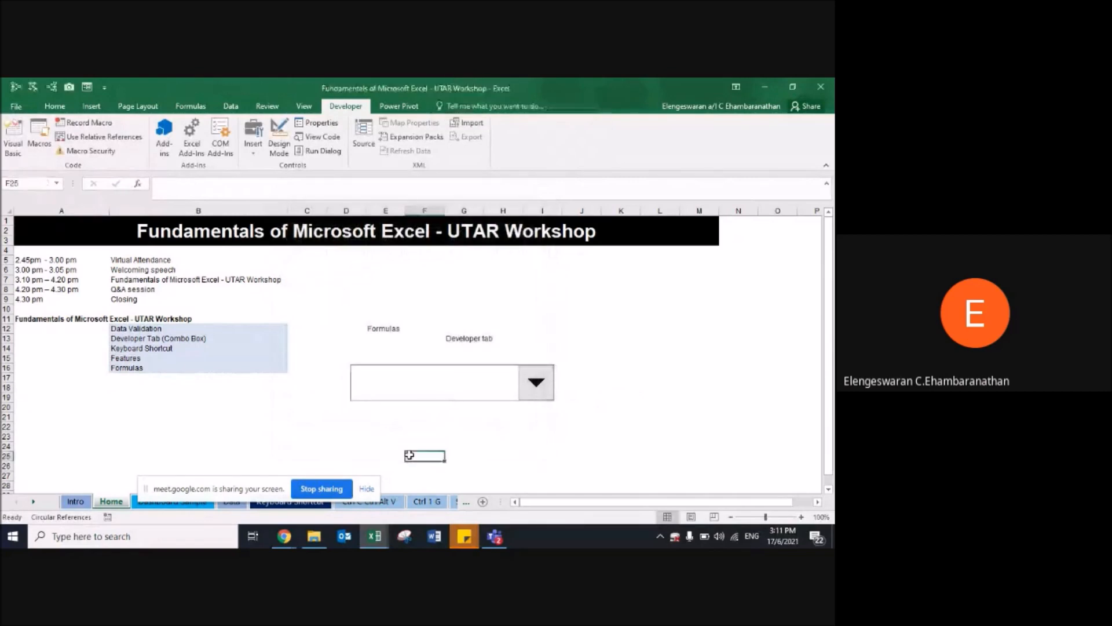
Step: Test the combo box by choosing Keyboard Shortcut, Data Validation and Formulas in turn, and select its linked cell K19
click(529, 394)
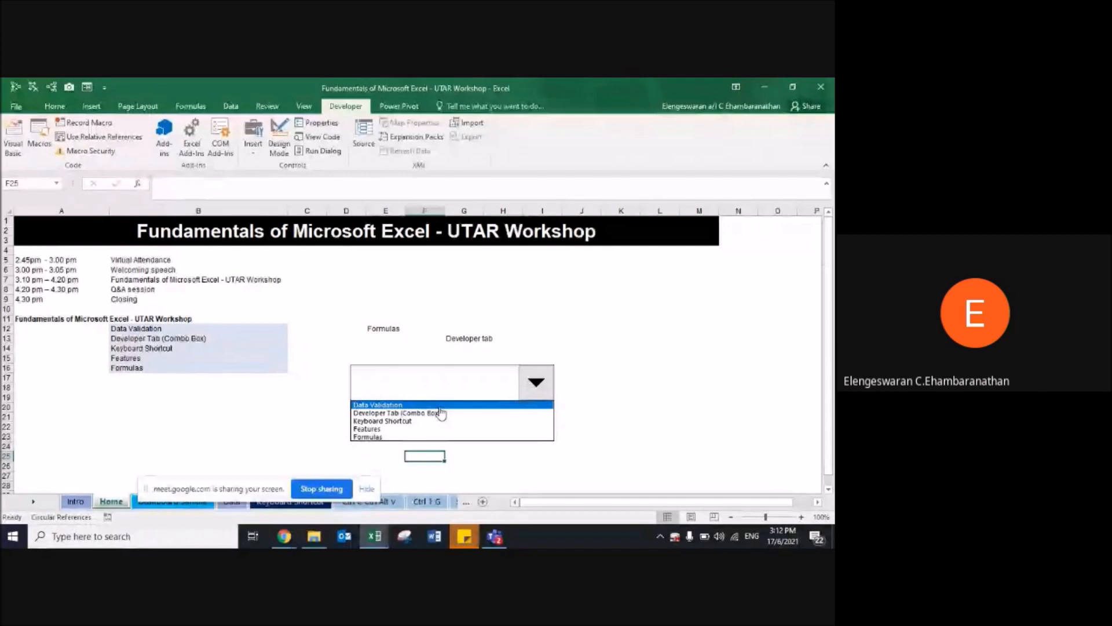
click(426, 421)
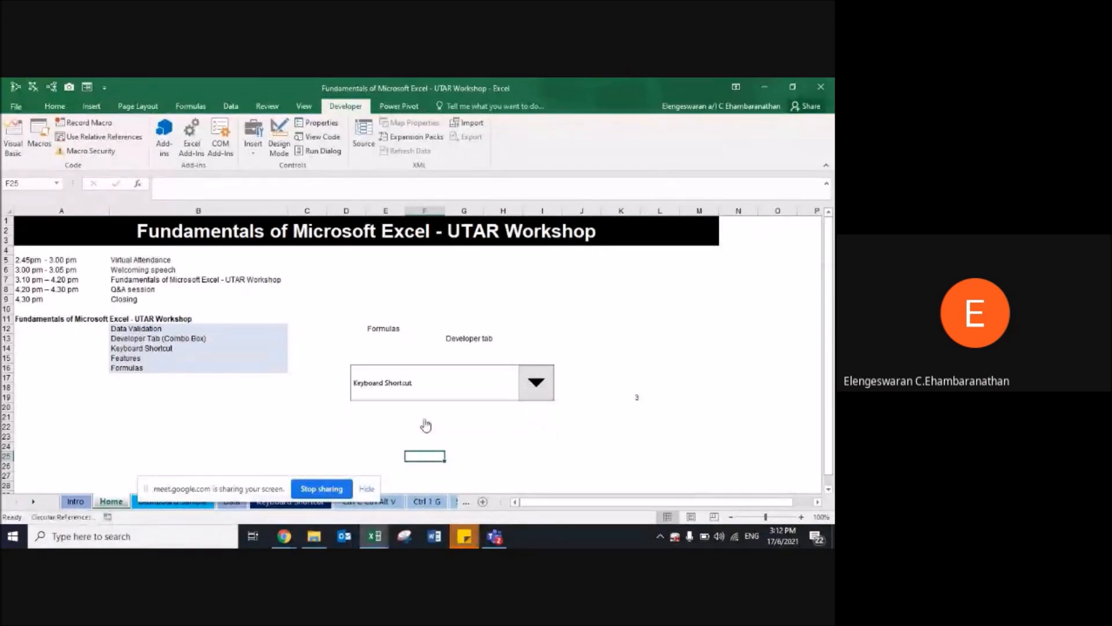
click(537, 383)
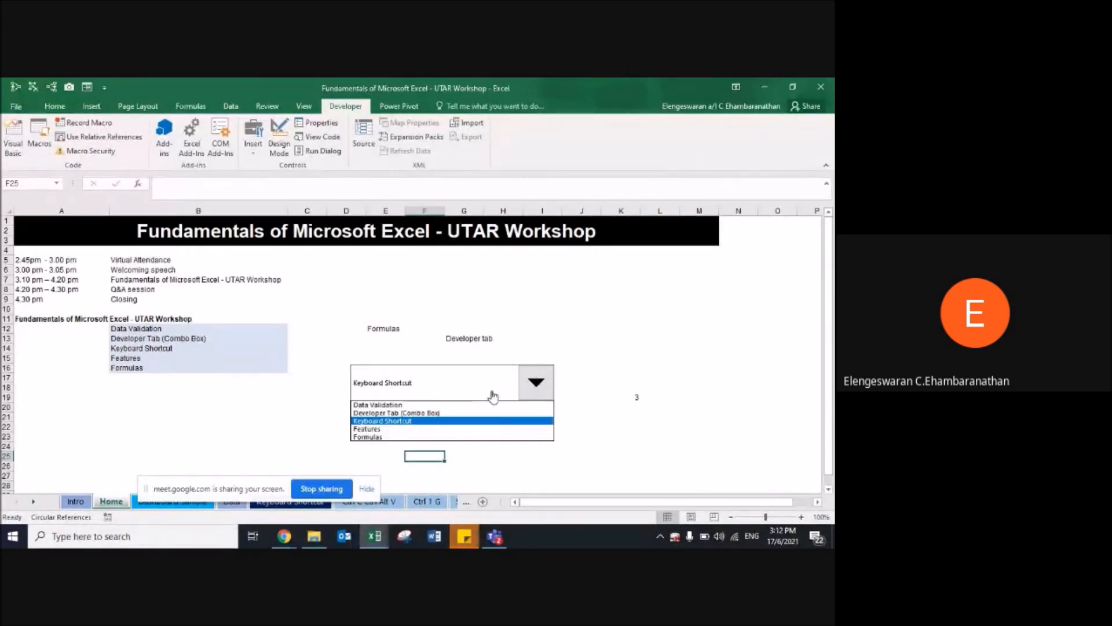
click(451, 408)
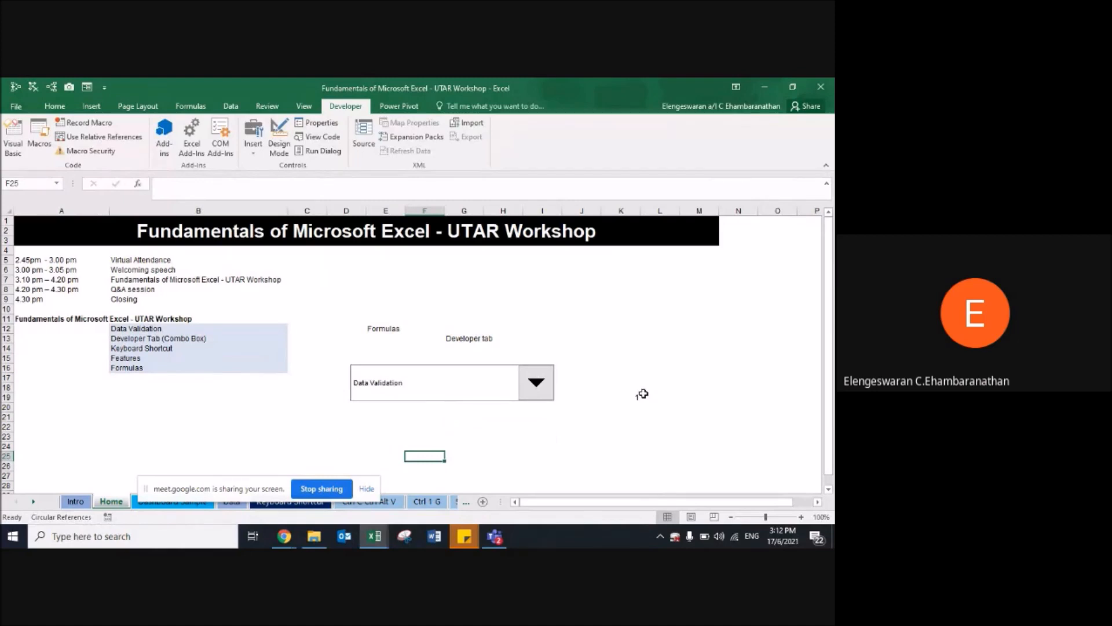
click(646, 398)
click(538, 385)
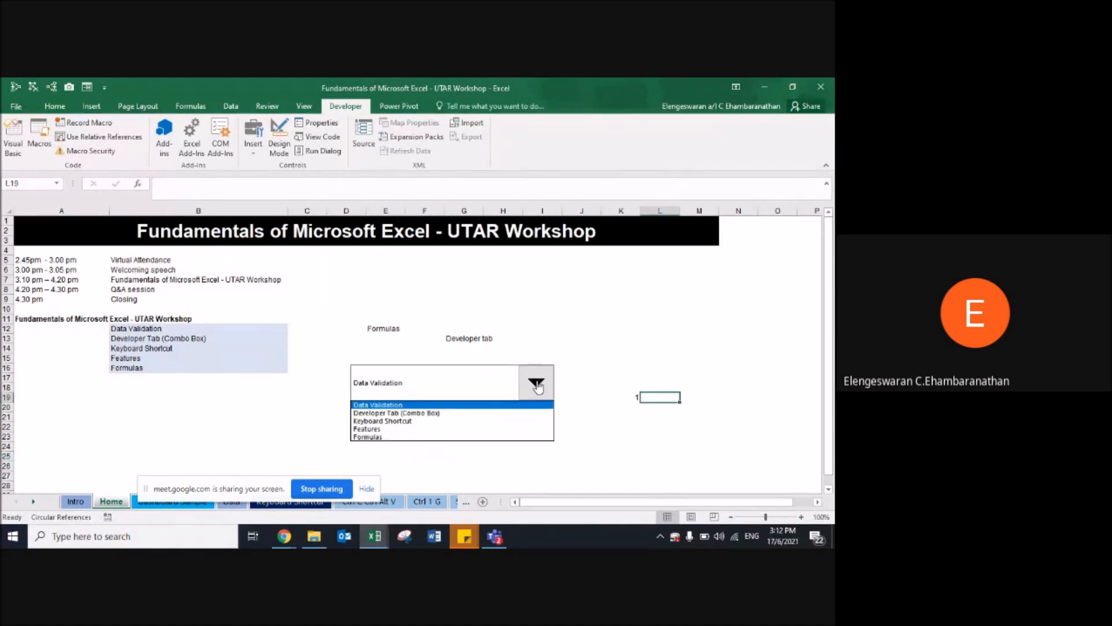
click(473, 438)
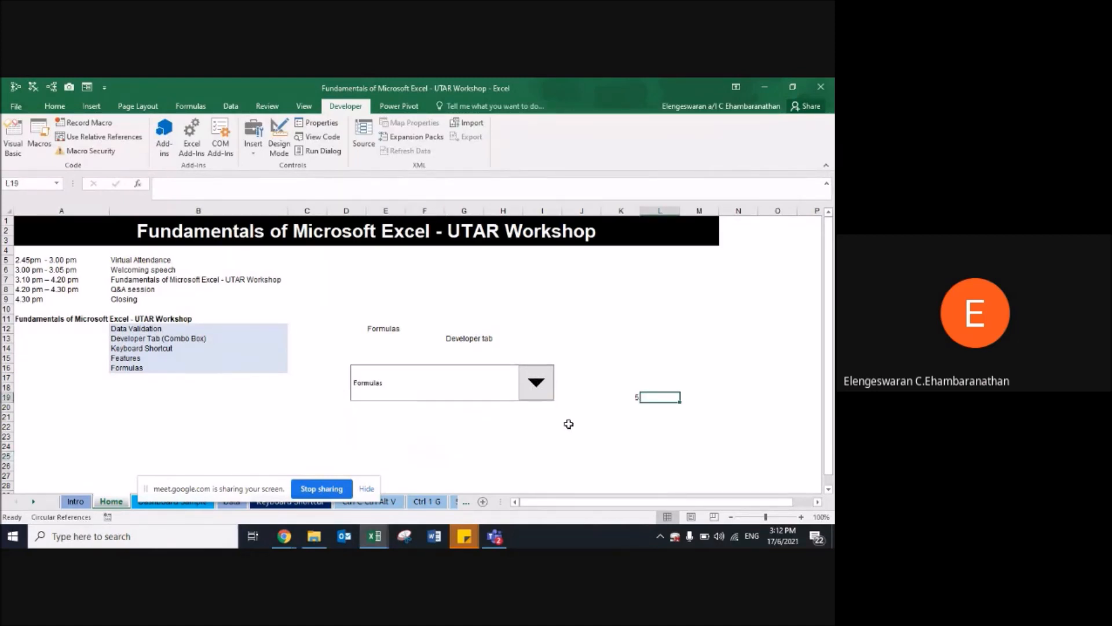
click(624, 397)
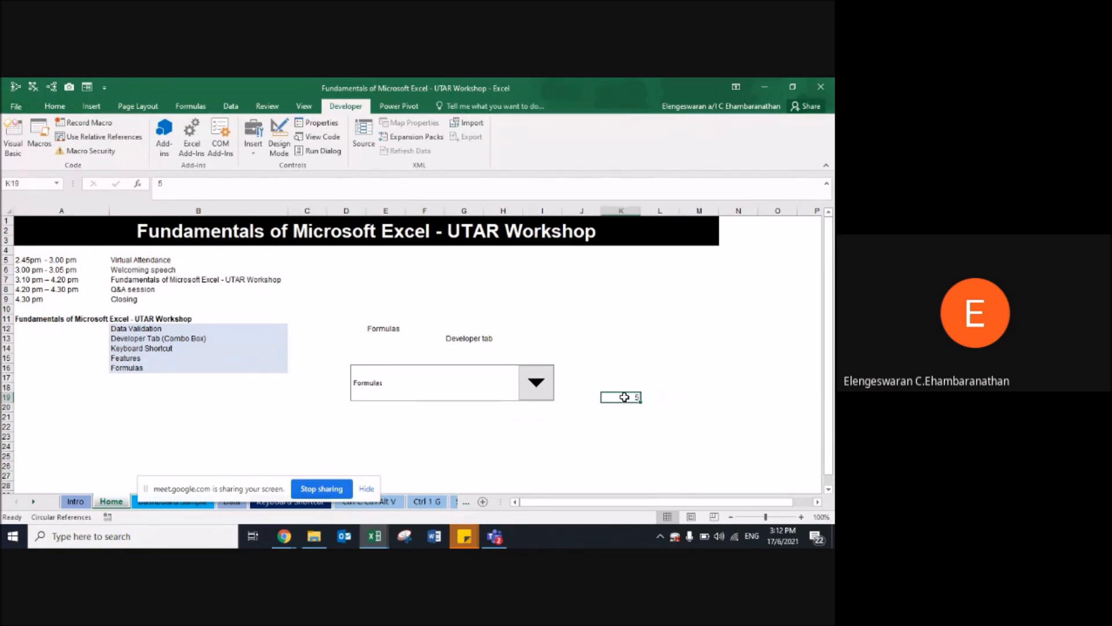
Step: Step through the topic cells from B12 to B16, back up and down again to examine each topic's position in the list
click(164, 329)
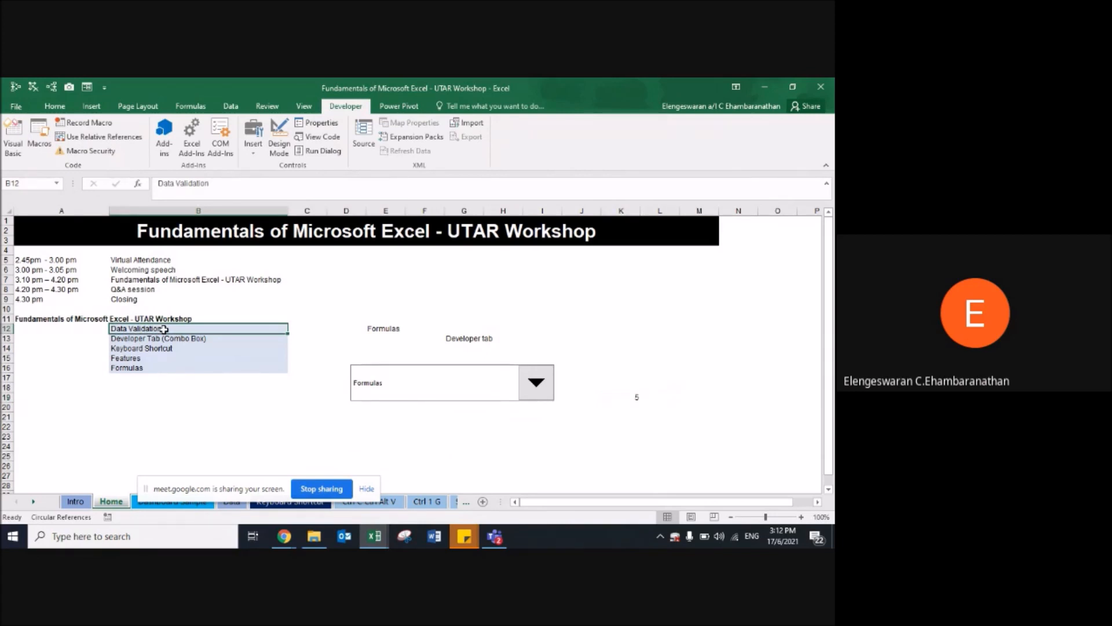
key(Return)
key(Return)
key(Return)
key(Return)
key(shift+Return)
key(shift+Return)
key(shift+Return)
key(shift+Return)
key(Return)
key(Return)
key(Return)
key(Return)
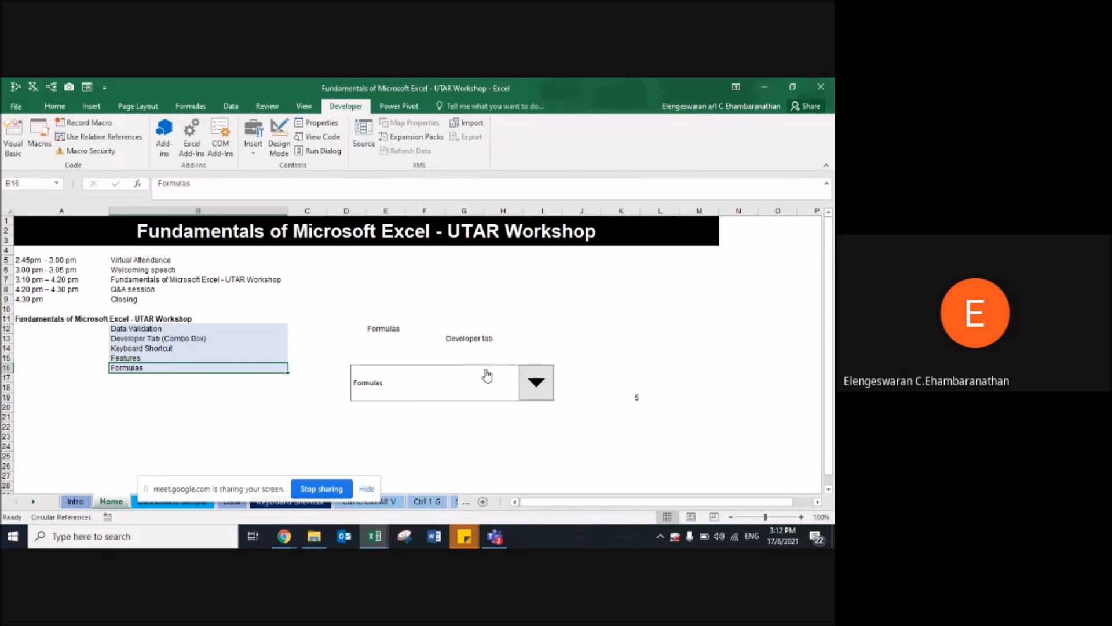
Step: Test the combo box by choosing Data Validation, select linked cell K19, and choose Keyboard Shortcut in the combo box
click(534, 385)
click(457, 405)
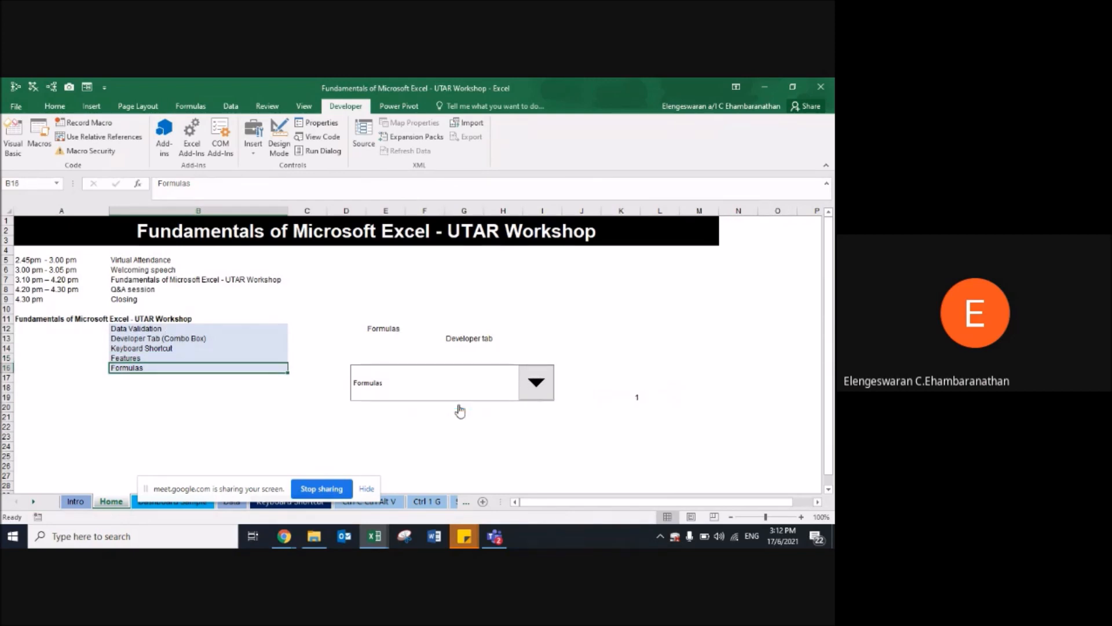
click(631, 400)
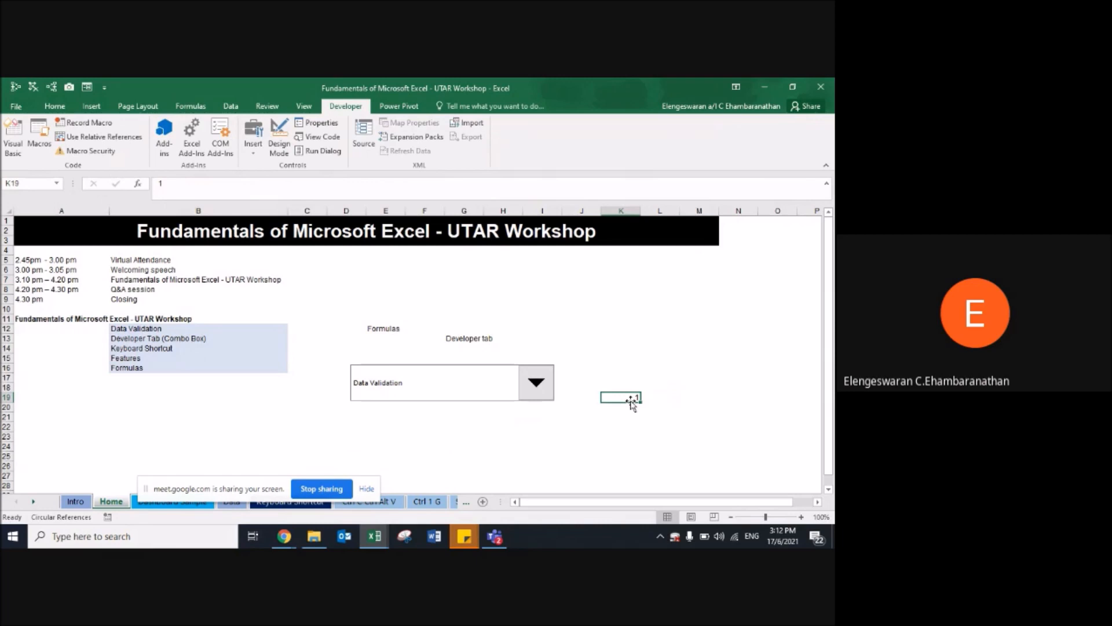
click(535, 381)
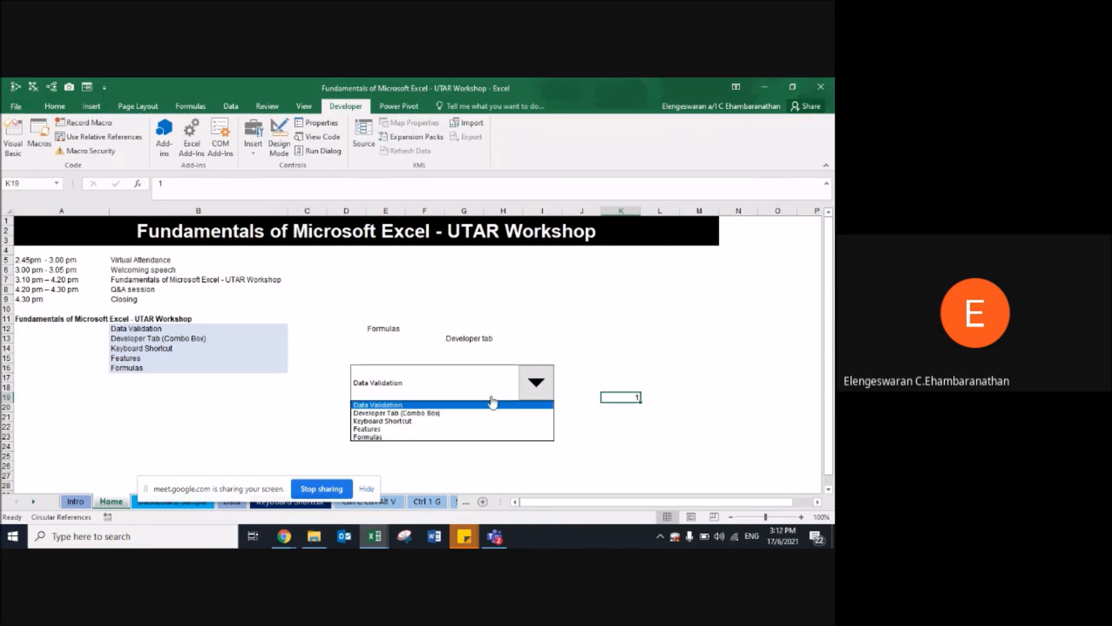
click(441, 422)
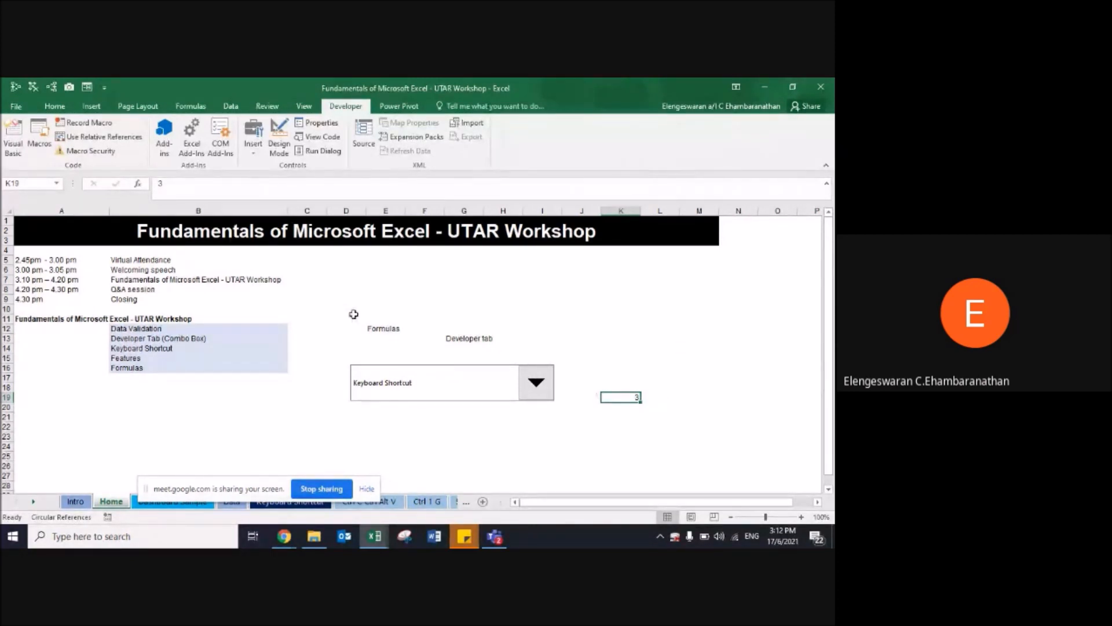
Step: Choose Data Validation in both the E12 dropdown list and the combo box
click(388, 328)
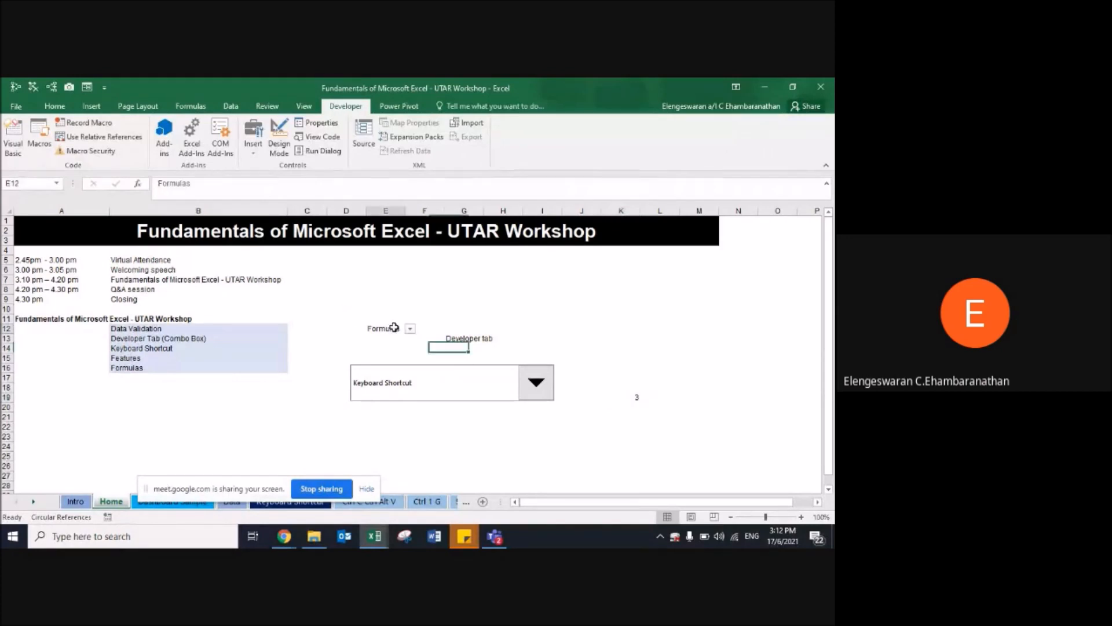
click(410, 331)
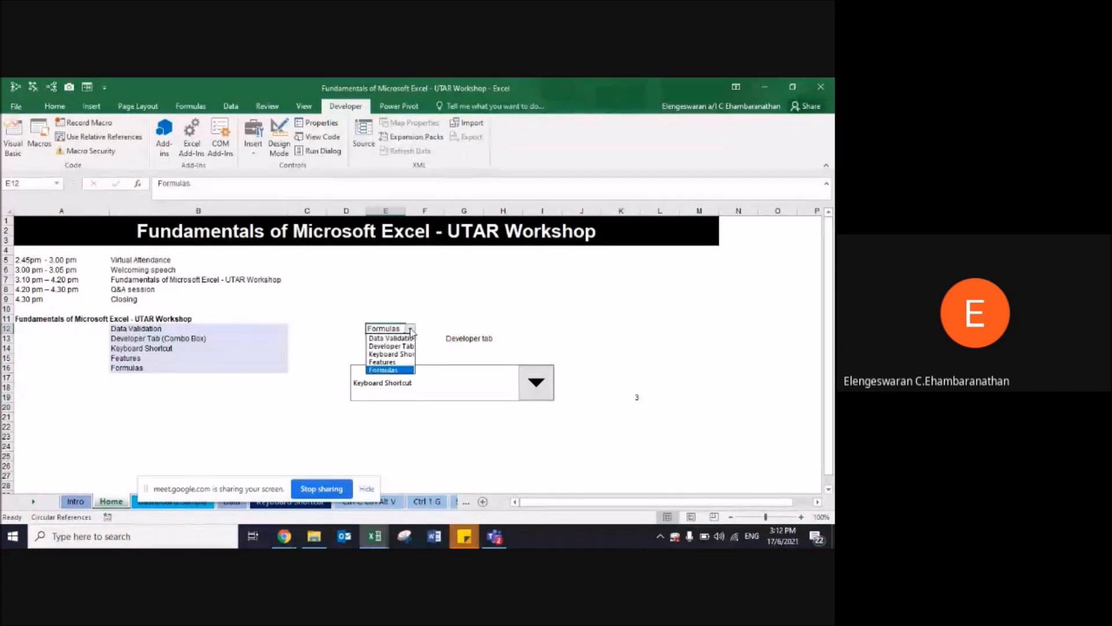
click(399, 341)
click(536, 383)
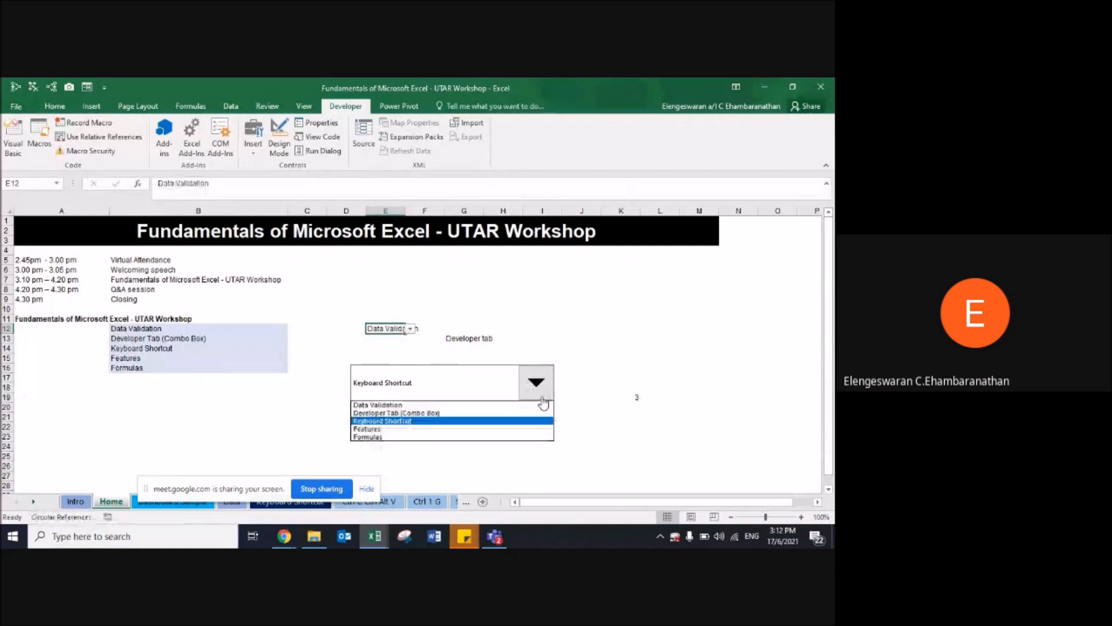
click(495, 404)
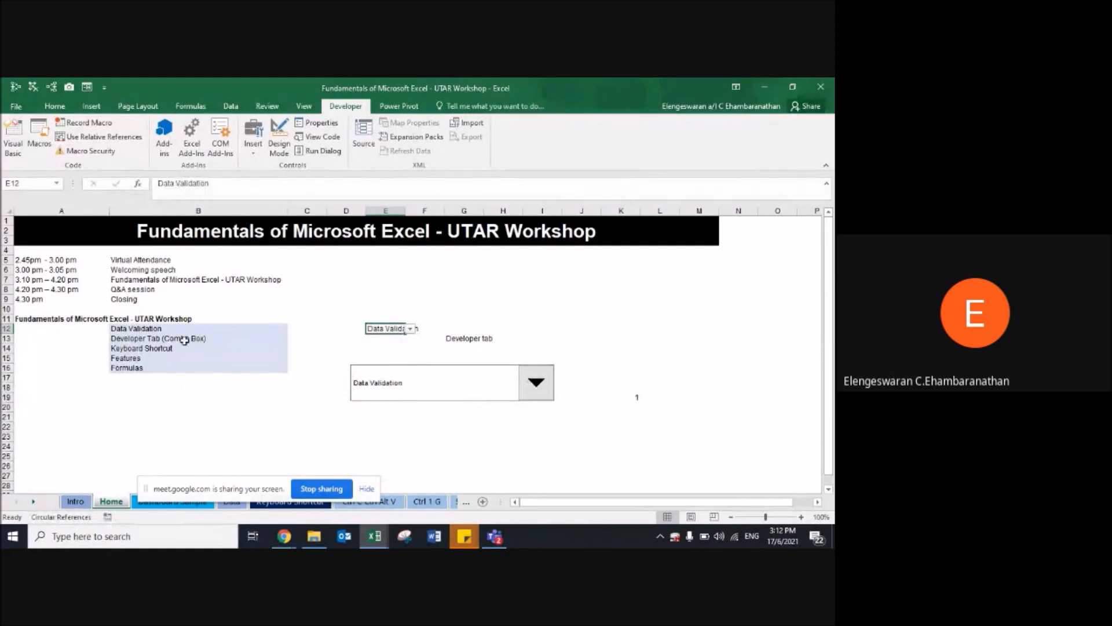
Step: Fit column E's width to the text in E12 and save the workbook despite the circular references
click(184, 340)
key(shift+Up)
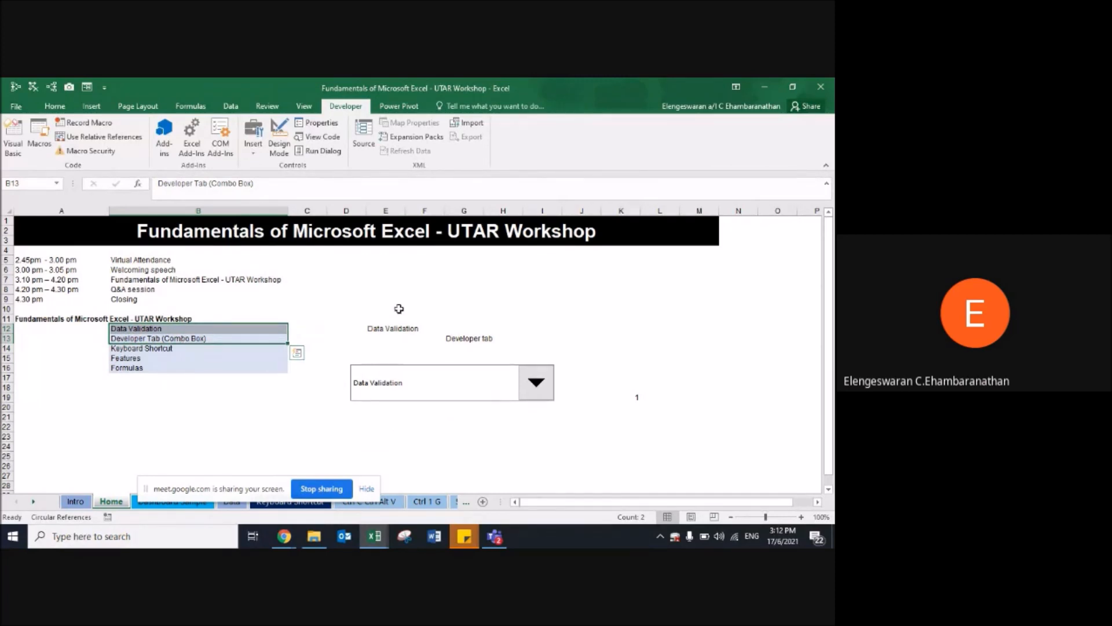
click(386, 330)
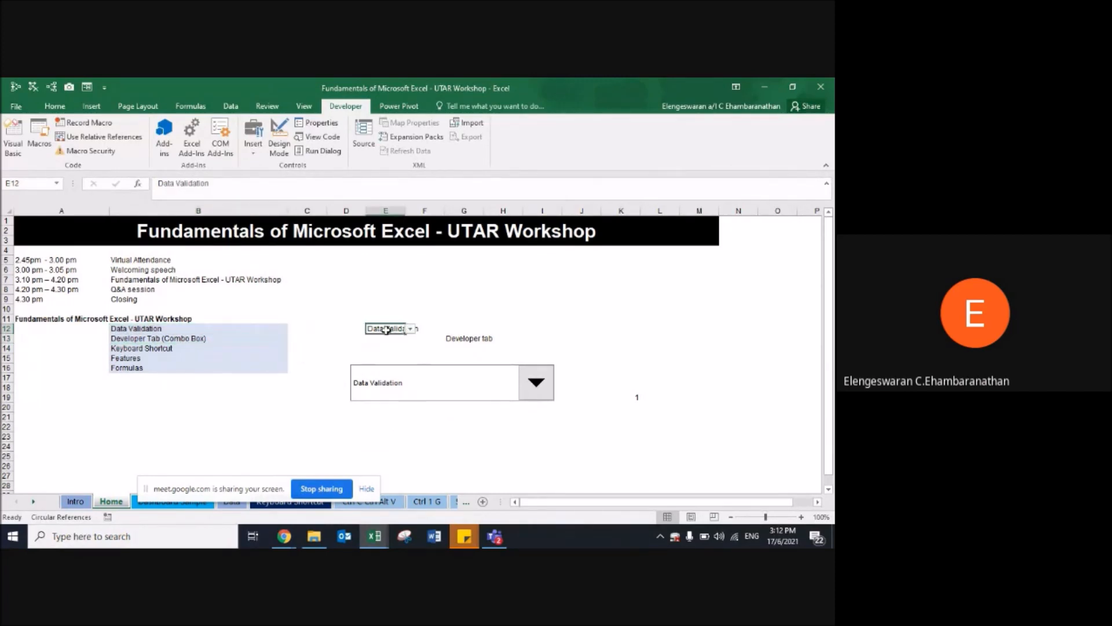
double_click(405, 210)
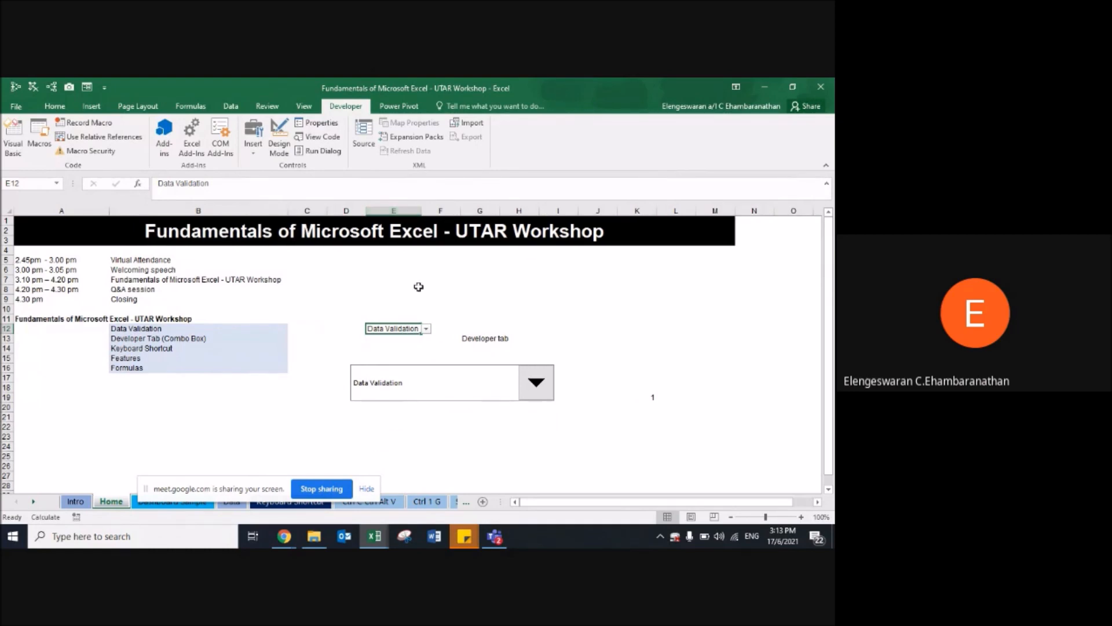
key(ctrl+s)
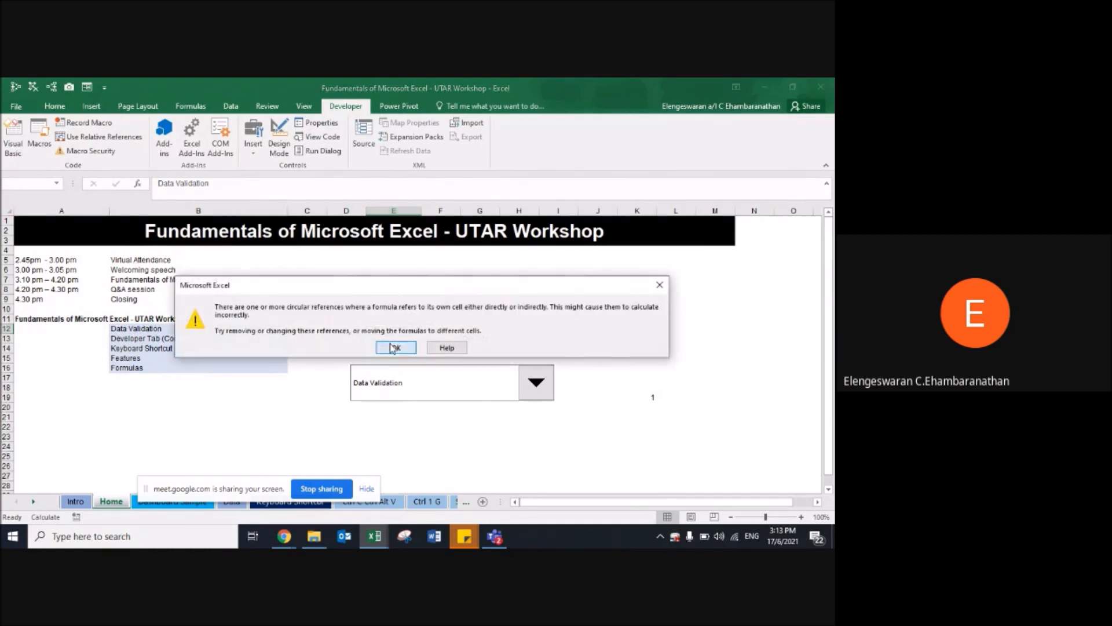
click(390, 348)
Step: Move the combo box freely around the sheet and place it over linked cell K19
right_click(421, 378)
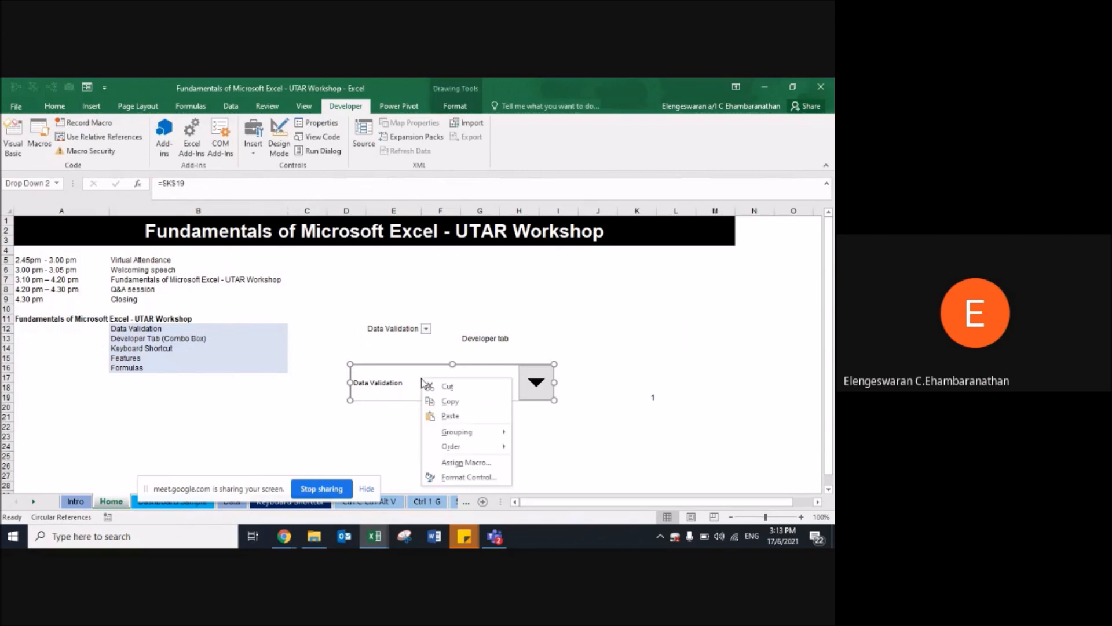
click(376, 365)
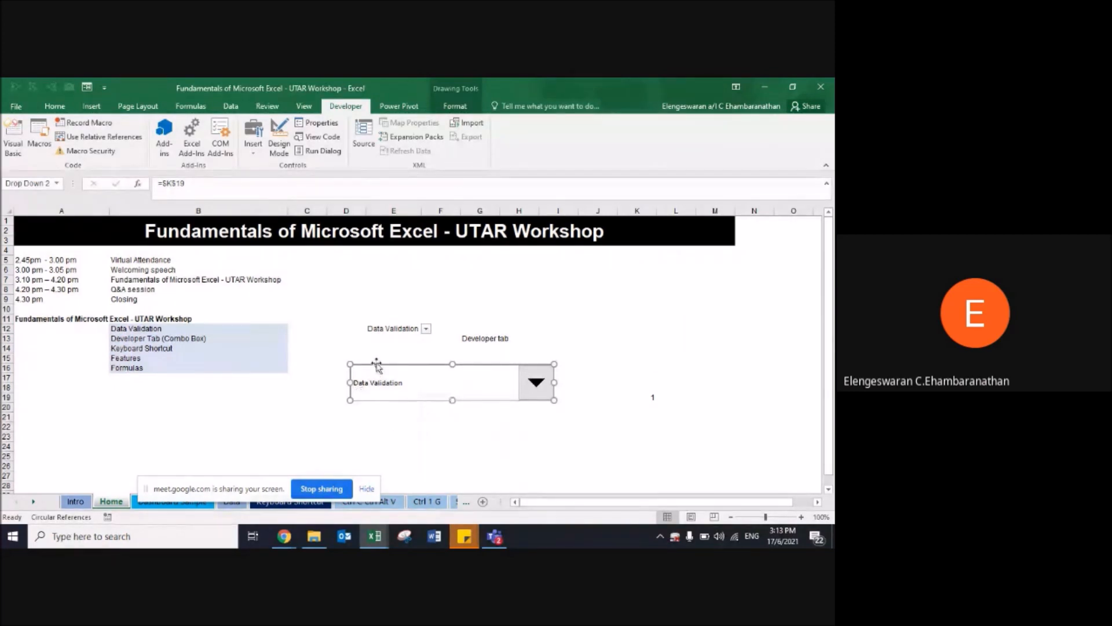
drag(390, 365, 623, 245)
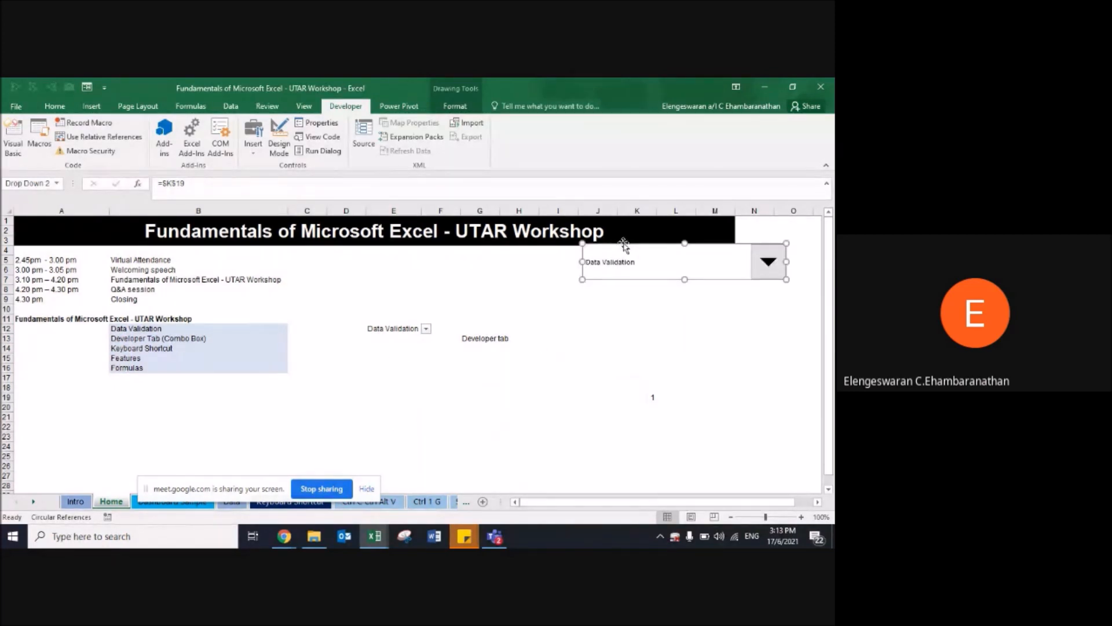
drag(625, 248, 654, 438)
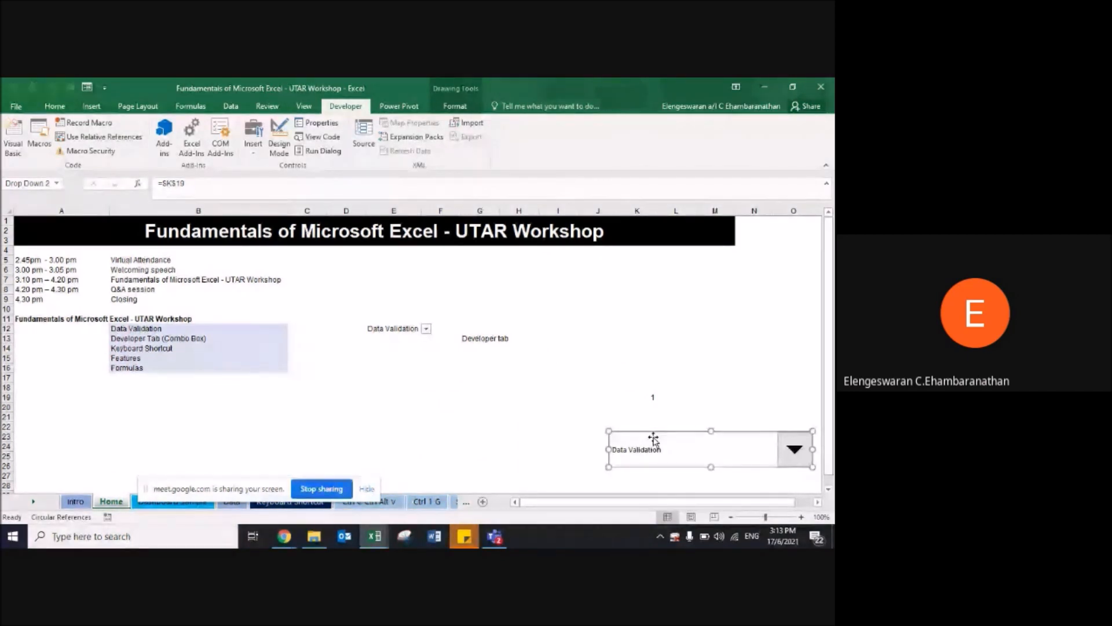
drag(654, 438, 525, 380)
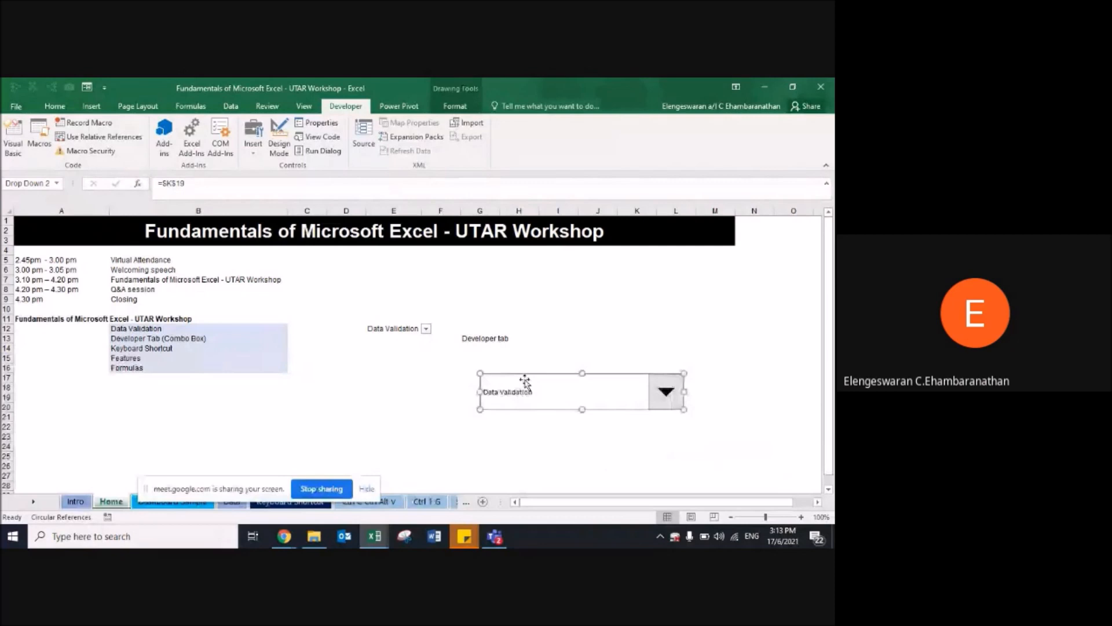
Step: Shrink and enlarge the combo box, leaving it as a compact box spanning about columns H to L
drag(480, 373, 562, 381)
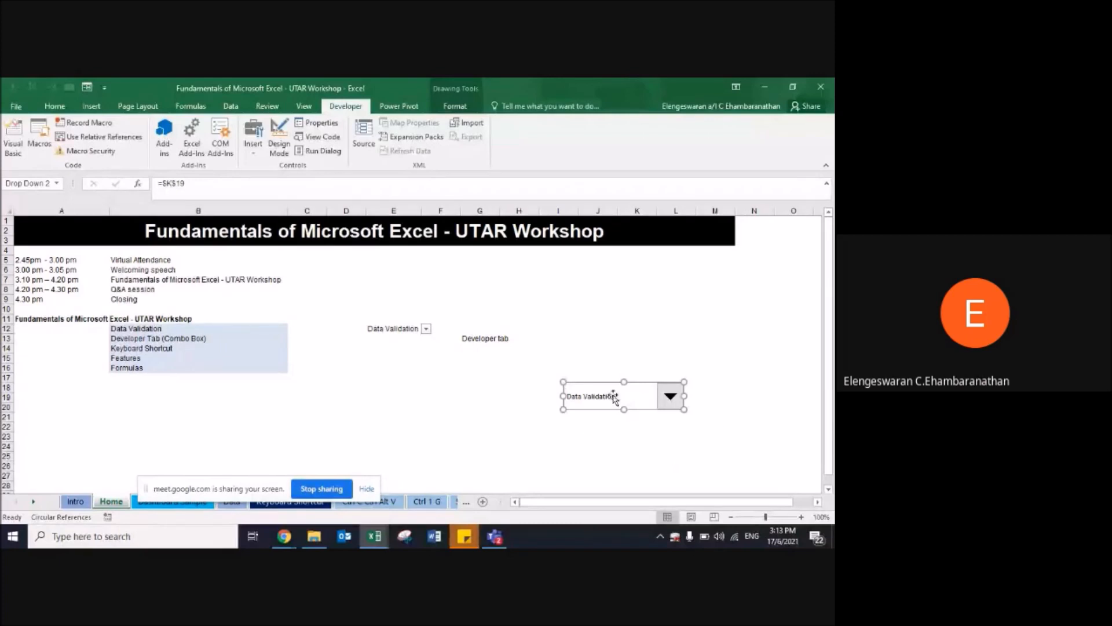
drag(563, 381, 294, 360)
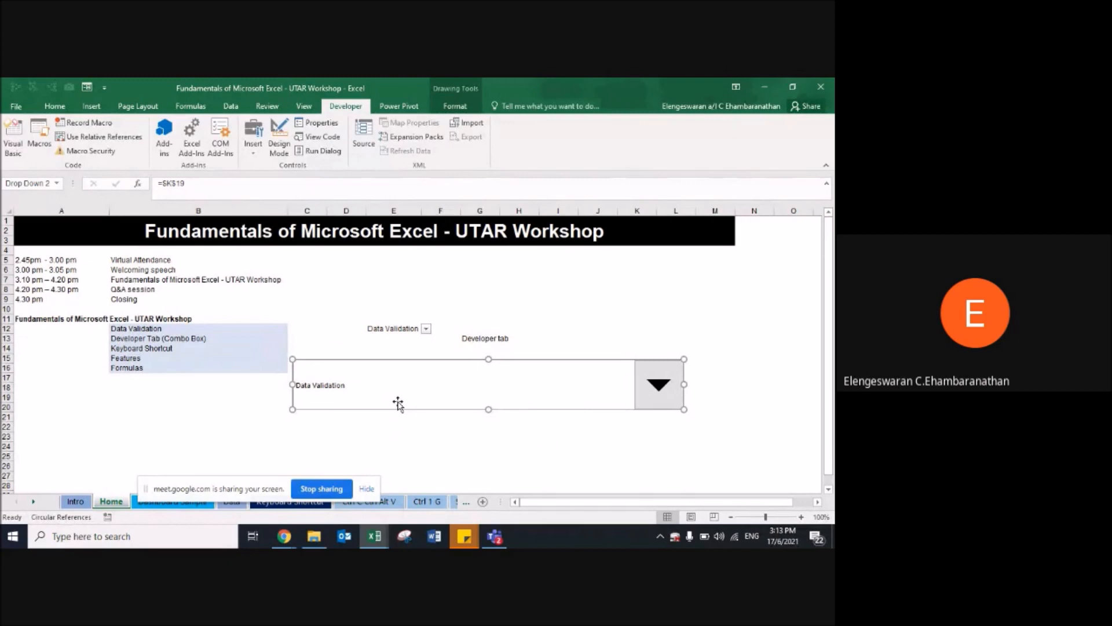
drag(293, 360, 527, 375)
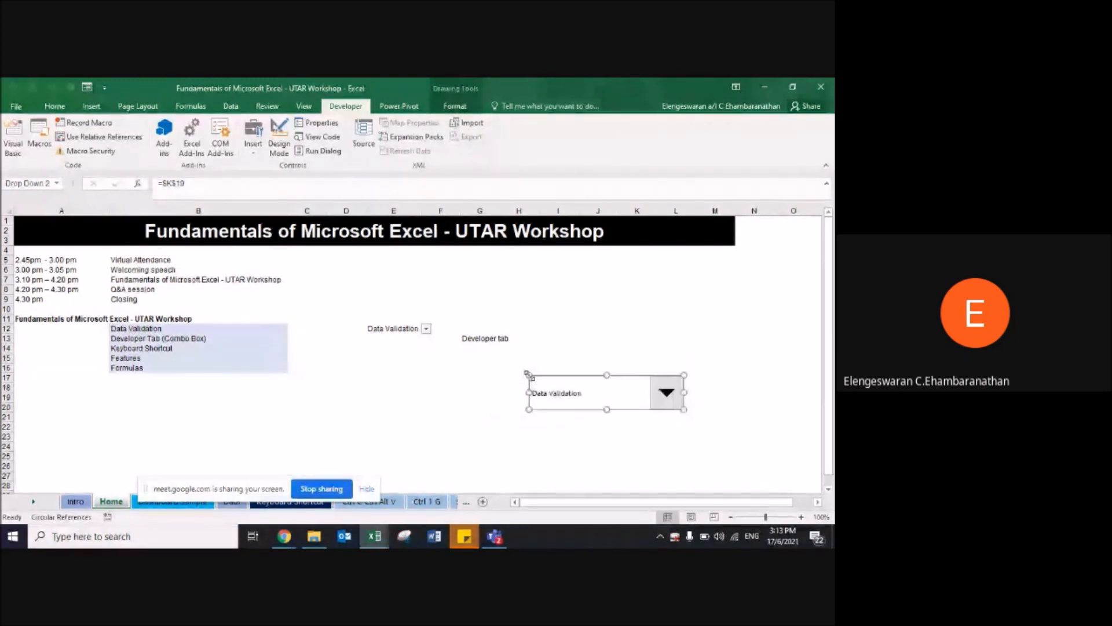
Step: Widen column E of the E12 dropdown list, and narrow it again to slightly less than its text's width
click(417, 329)
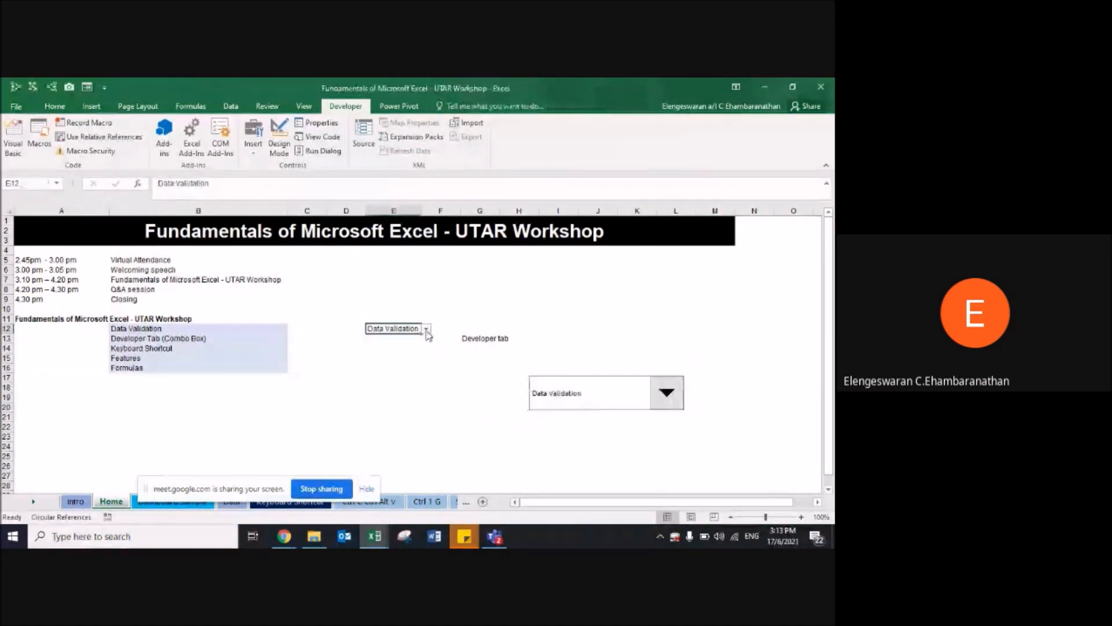
drag(422, 211, 474, 216)
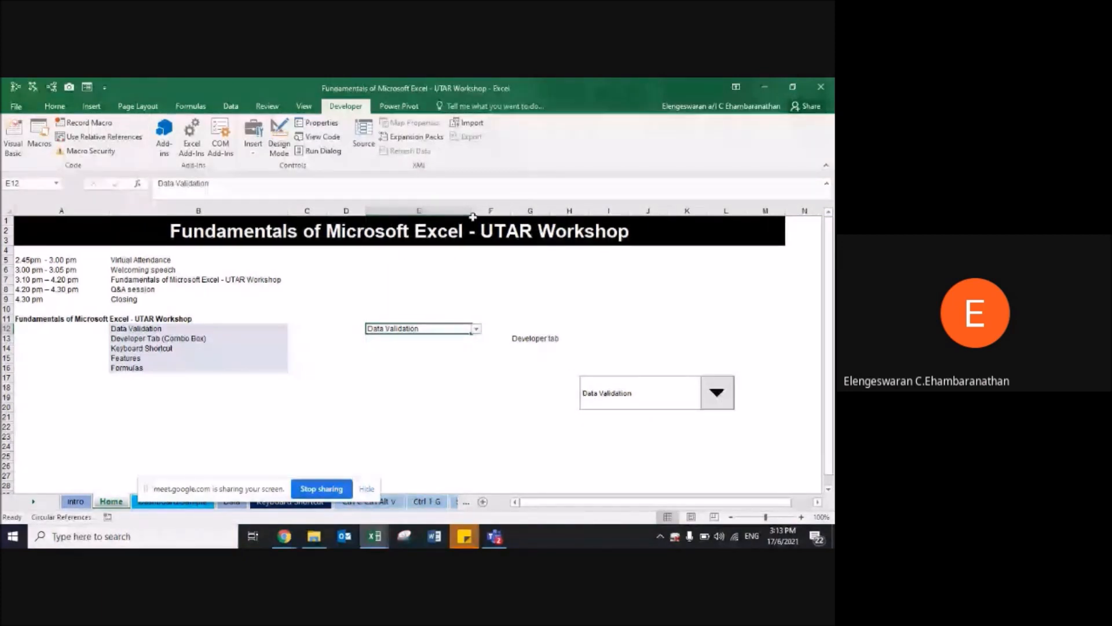
drag(473, 216, 416, 219)
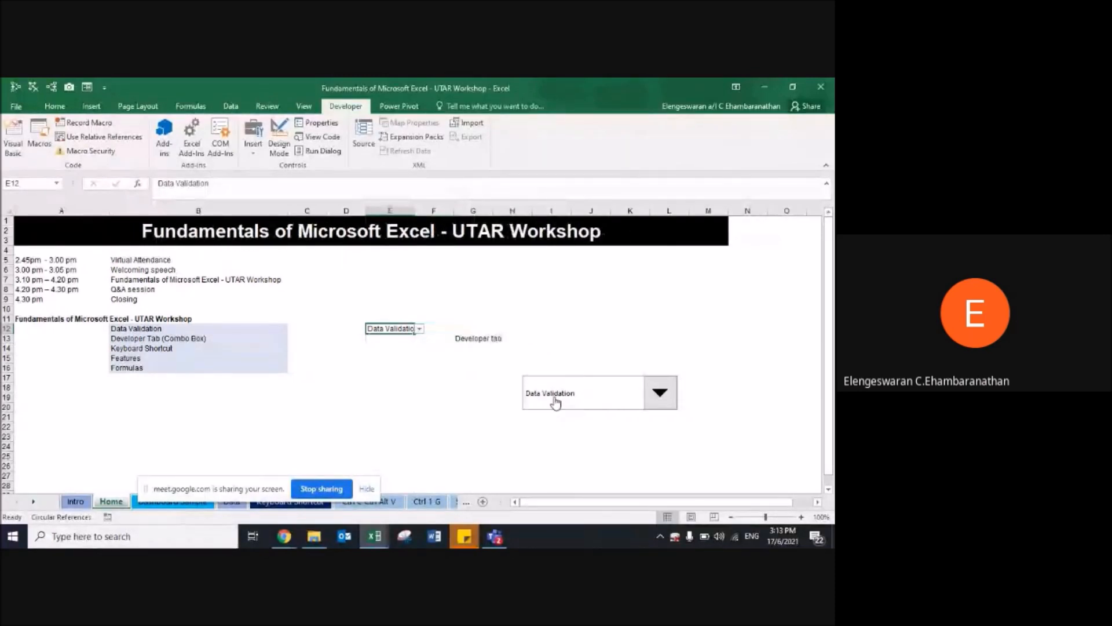
Step: Move the screen-sharing notice clear of the sheet tabs and open the Keyboard Shortcut sheet from topic cell B14
click(210, 339)
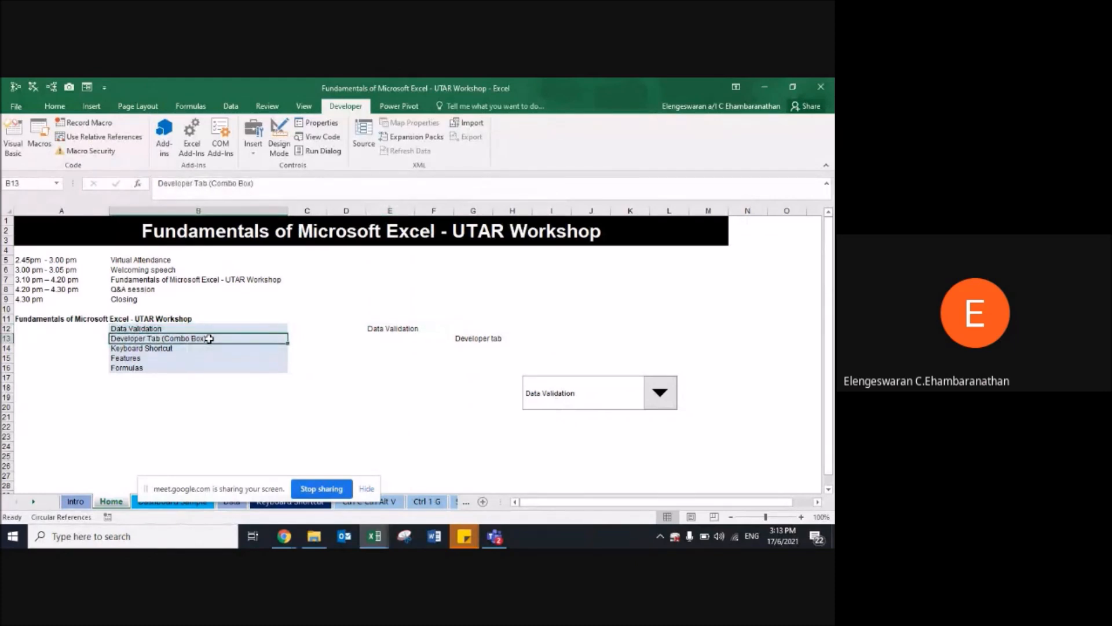
key(Down)
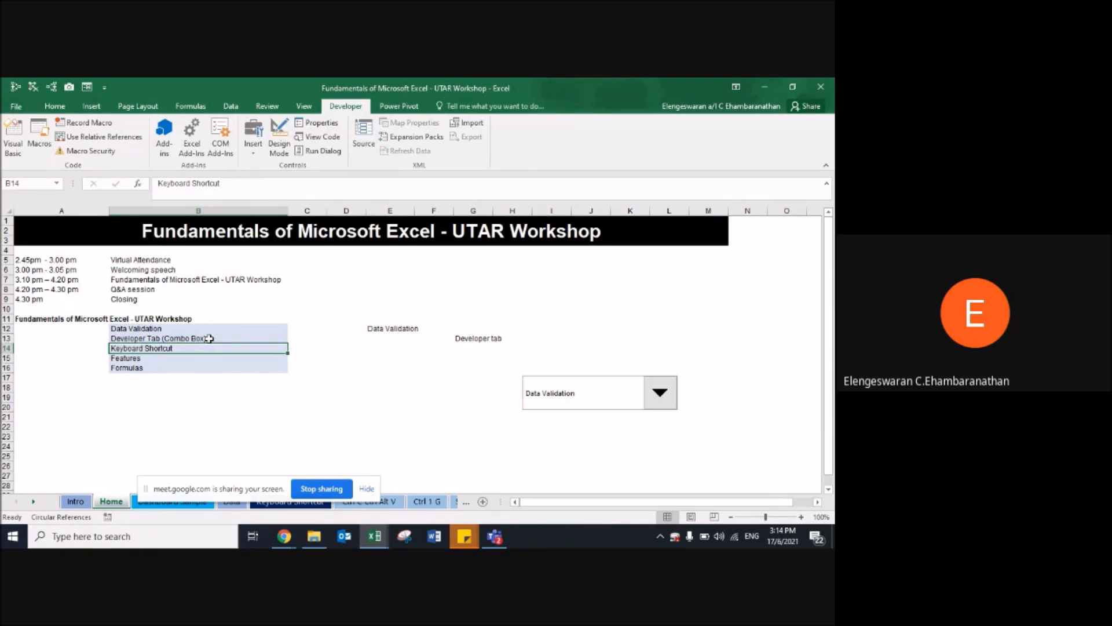
drag(232, 487, 720, 467)
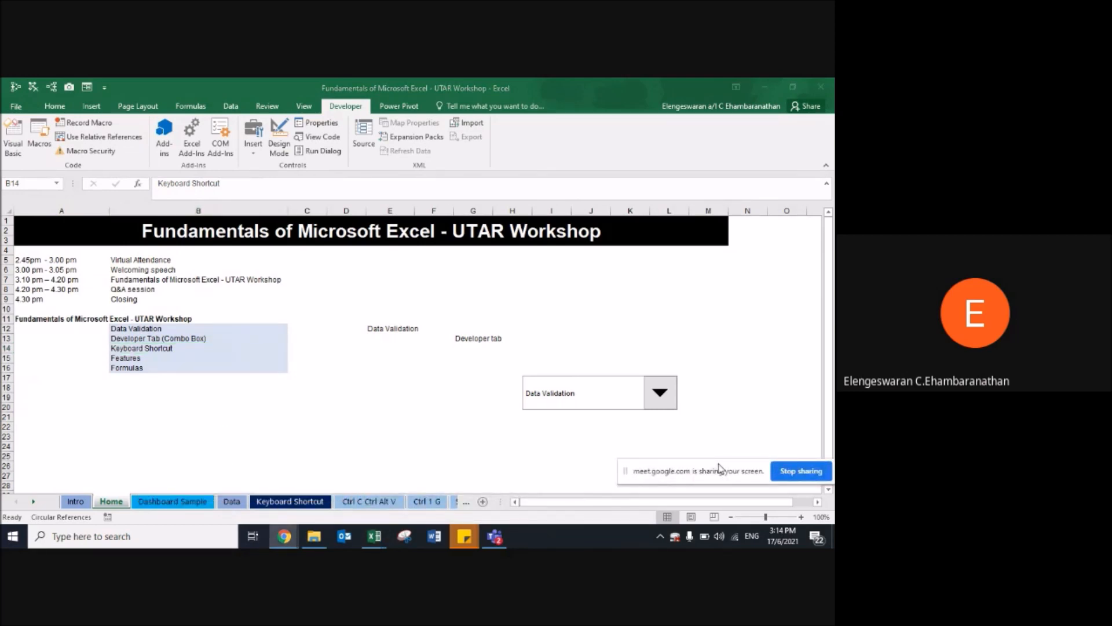
click(67, 387)
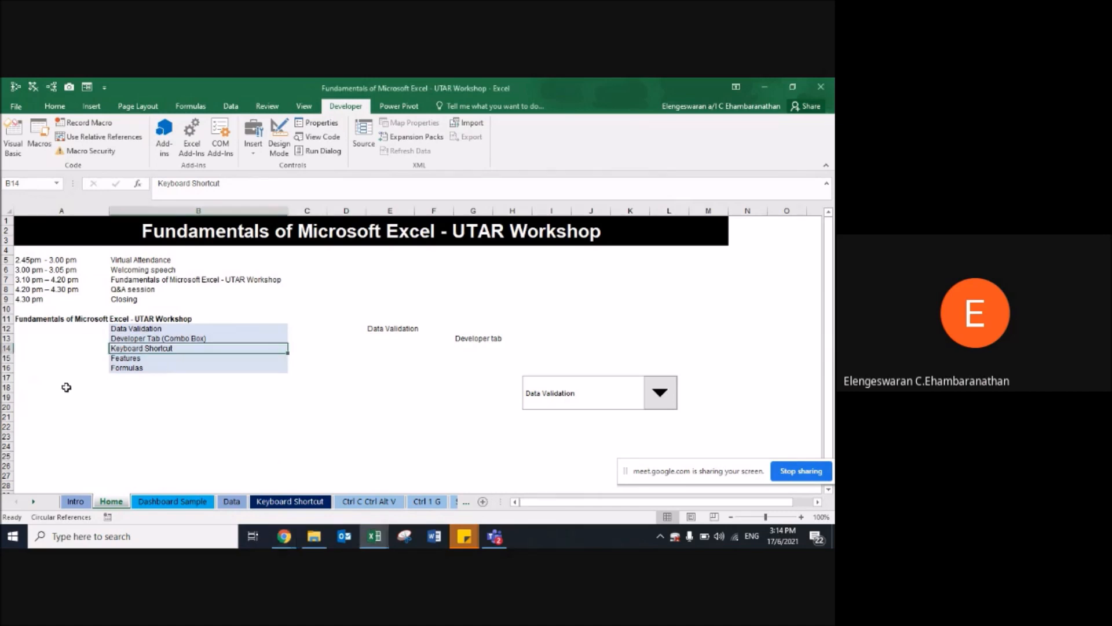
click(125, 348)
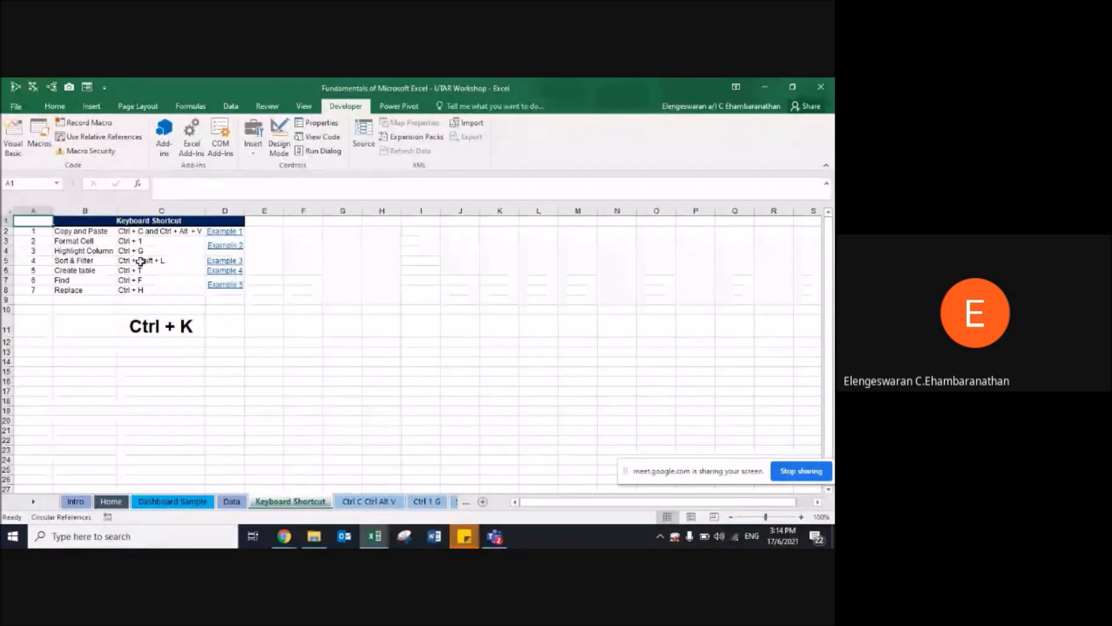
Step: Step through the shortcut table from Copy and Paste down to Ctrl + K in C11 to examine the listed shortcuts
key(Down)
key(Right)
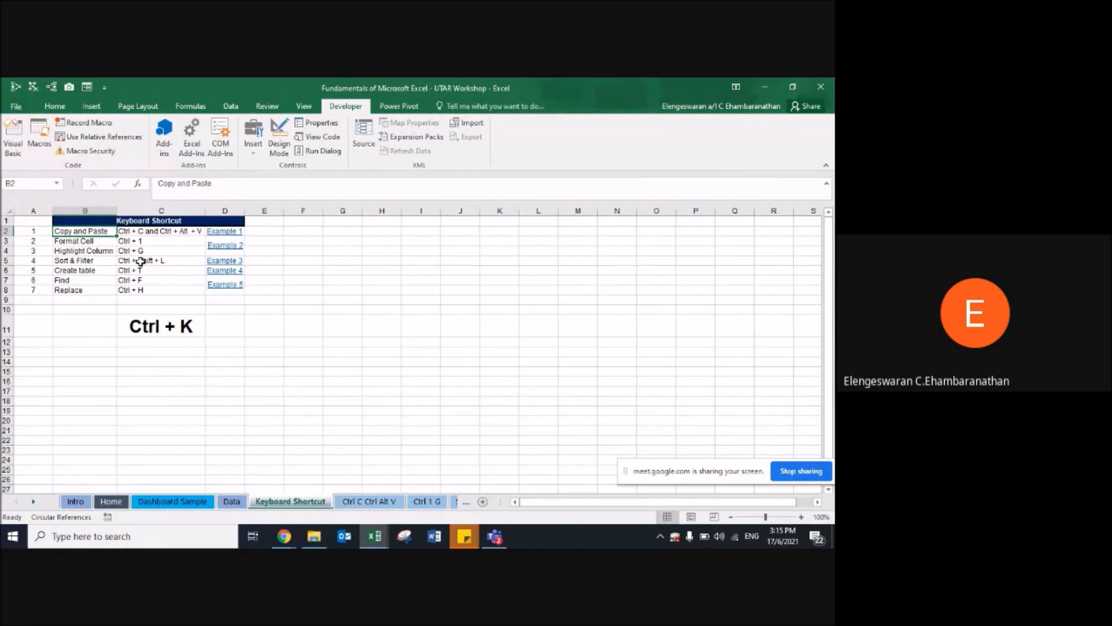
key(Down)
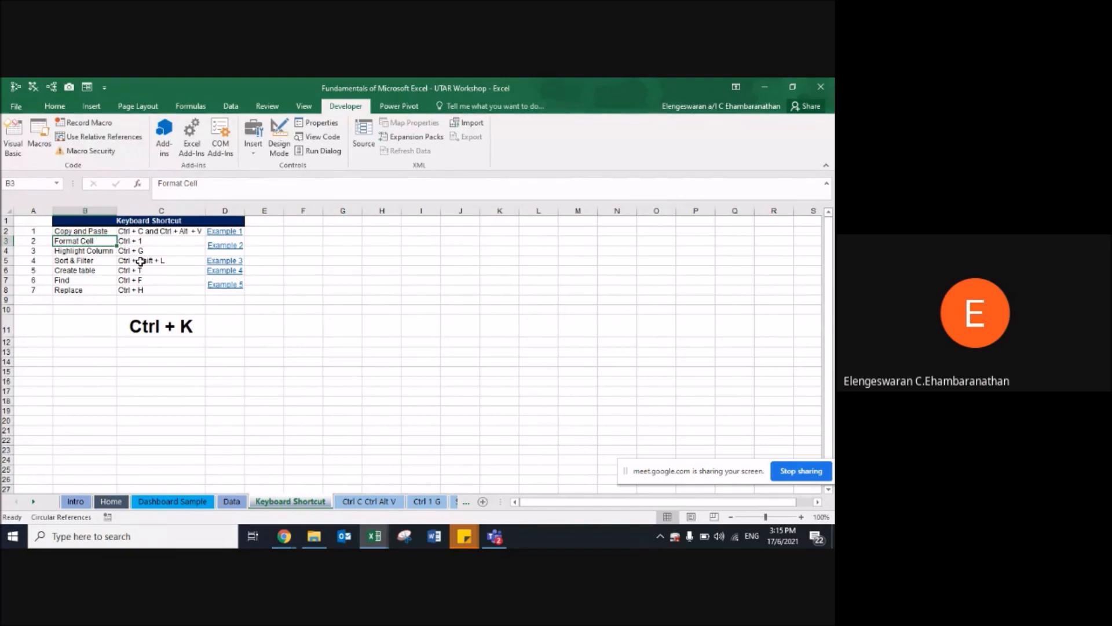
key(Down)
key(Down)
key(Down)
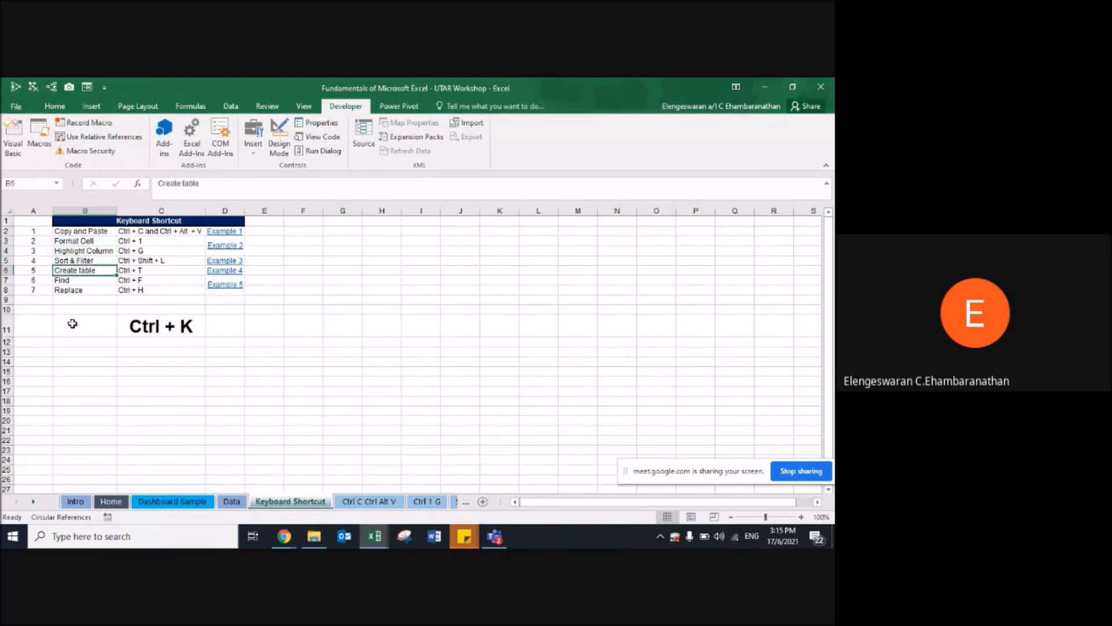
key(Right)
key(Down)
key(Down)
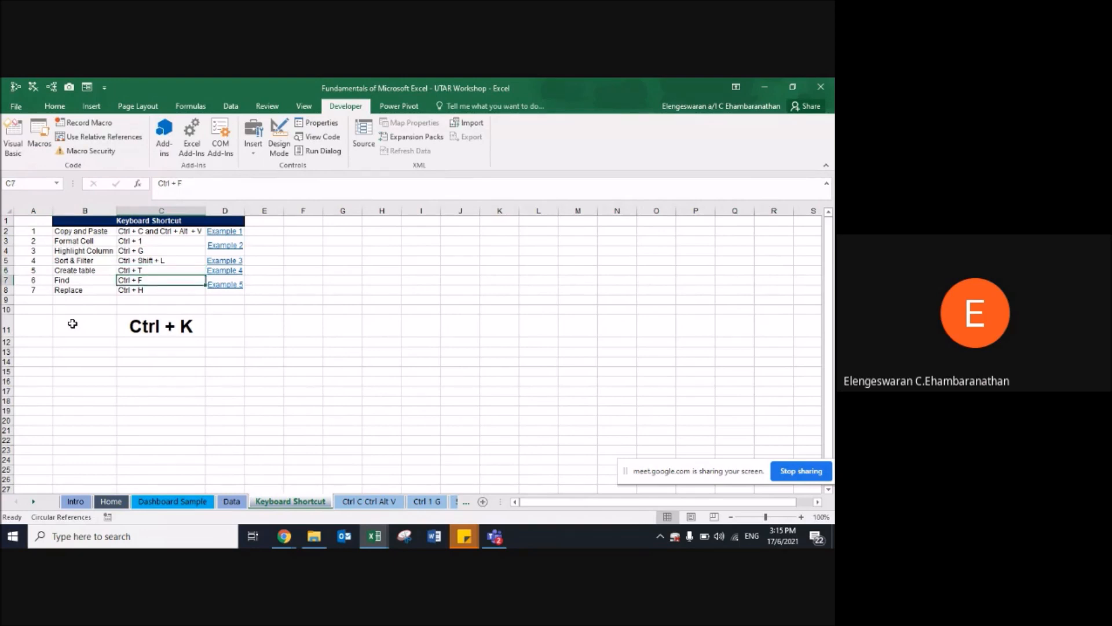
key(Down)
key(Down)
key(Down)
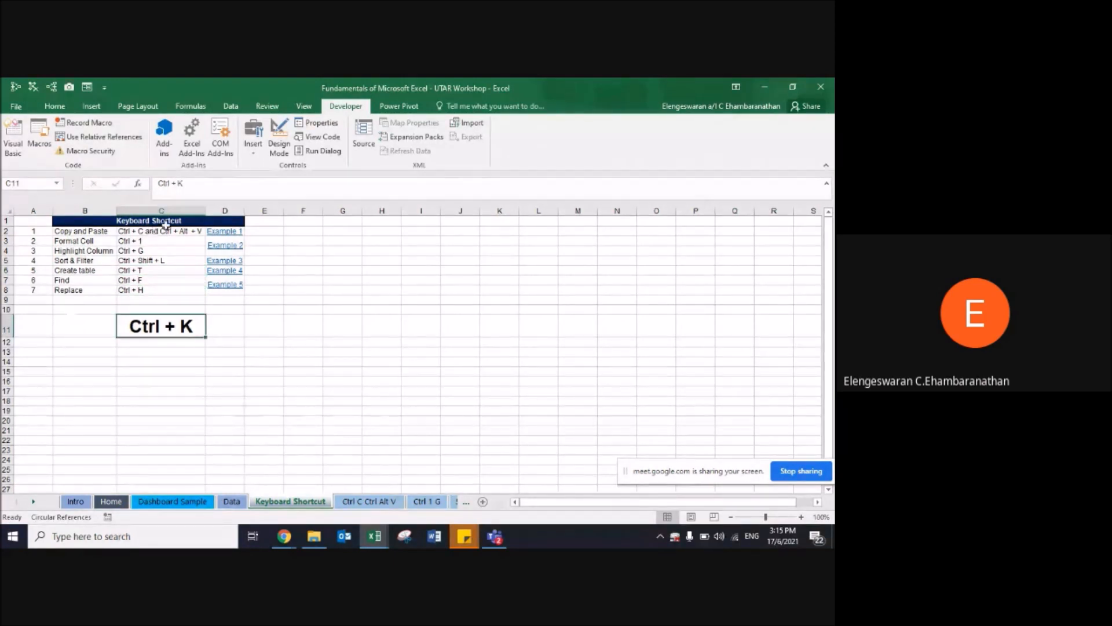
Step: Open the Example 1 sheet linked to the Copy and Paste shortcut
click(224, 233)
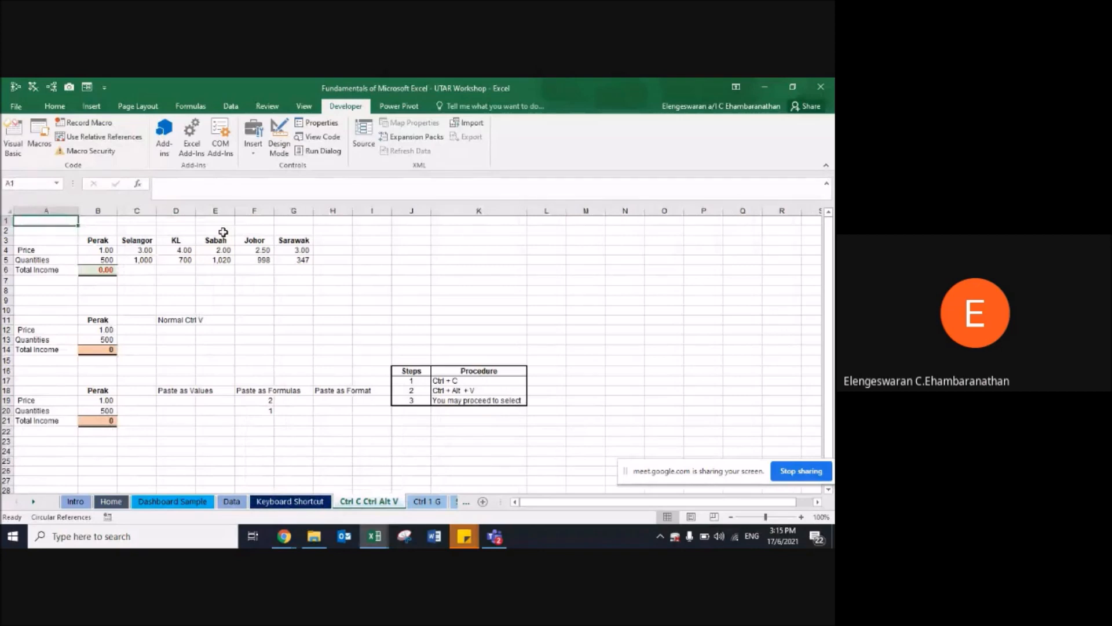
click(801, 517)
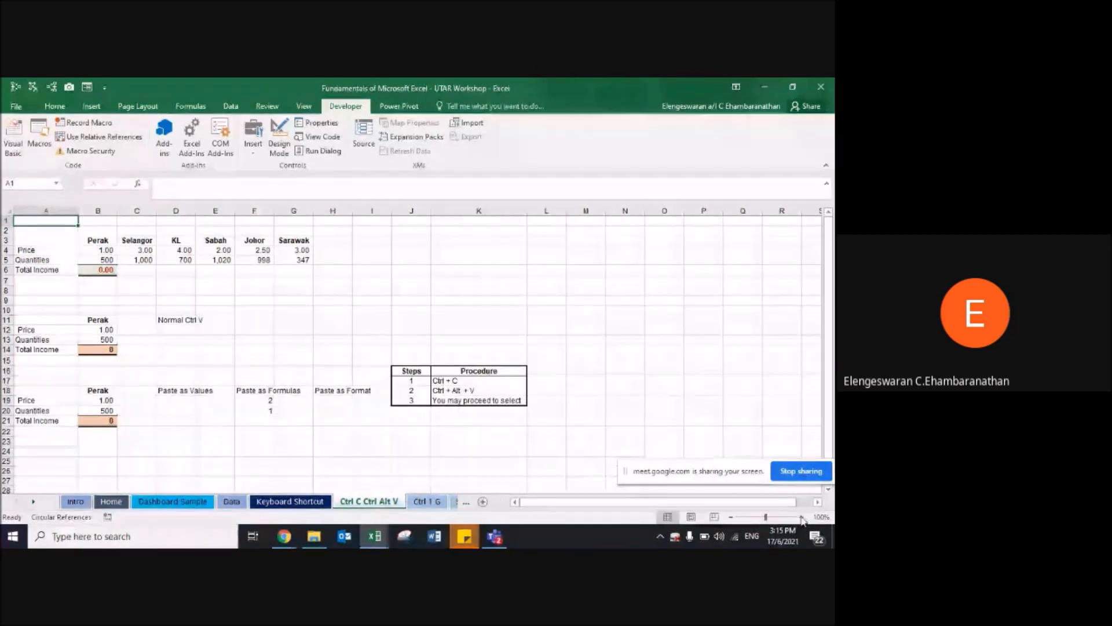
Step: Enter Nasi Lemak in cell A3 above the Price label of the first table
click(802, 516)
click(802, 516)
click(801, 517)
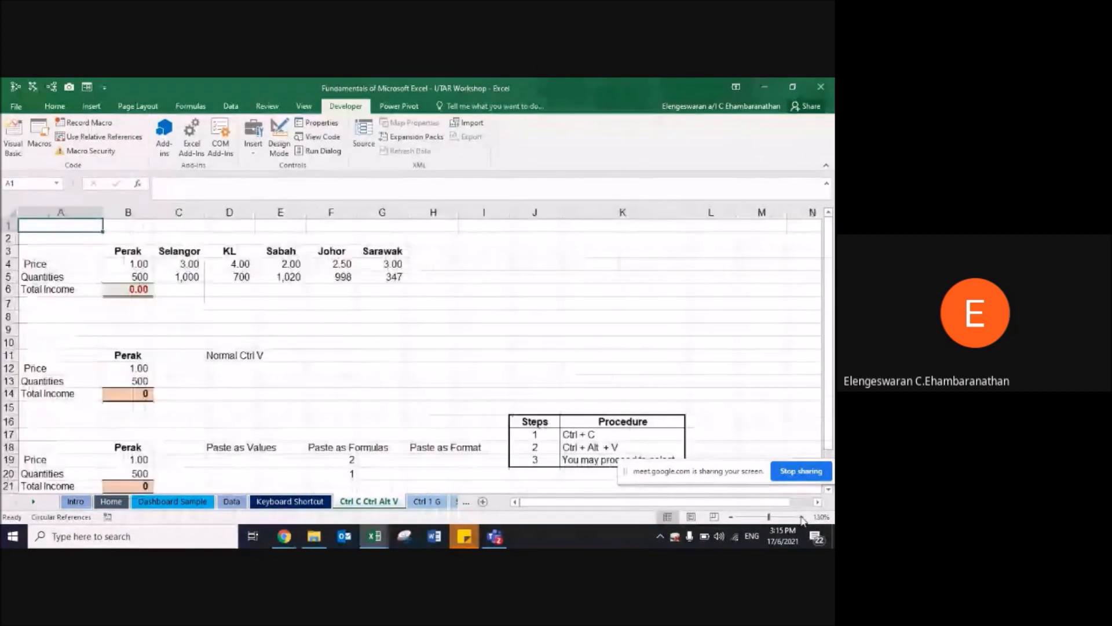
click(801, 516)
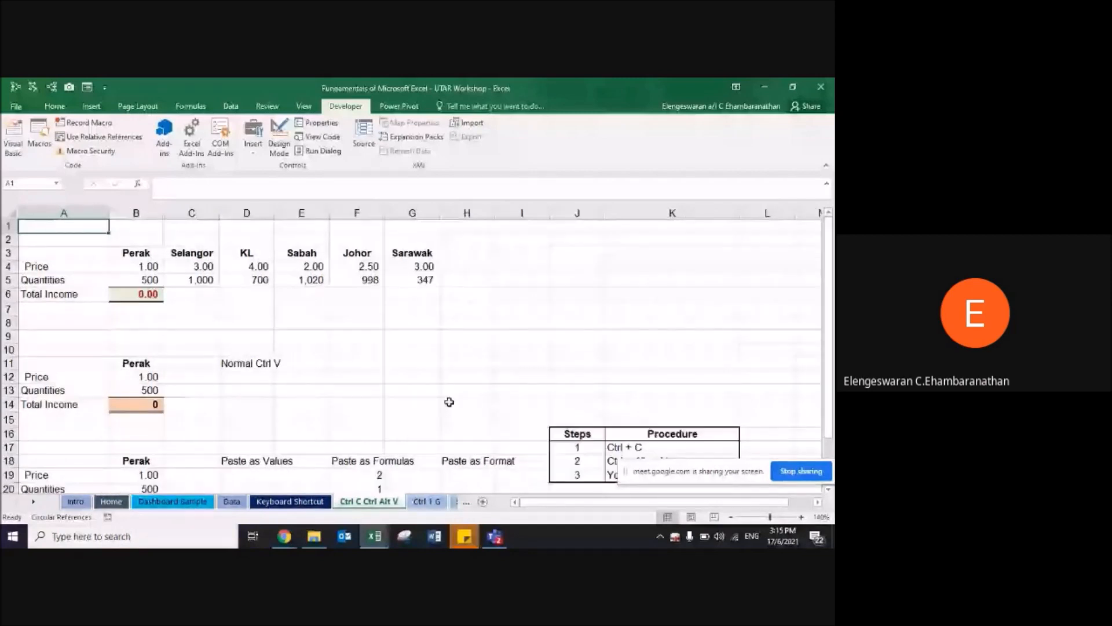
scroll(449, 400, down, 1)
scroll(449, 401, down, 1)
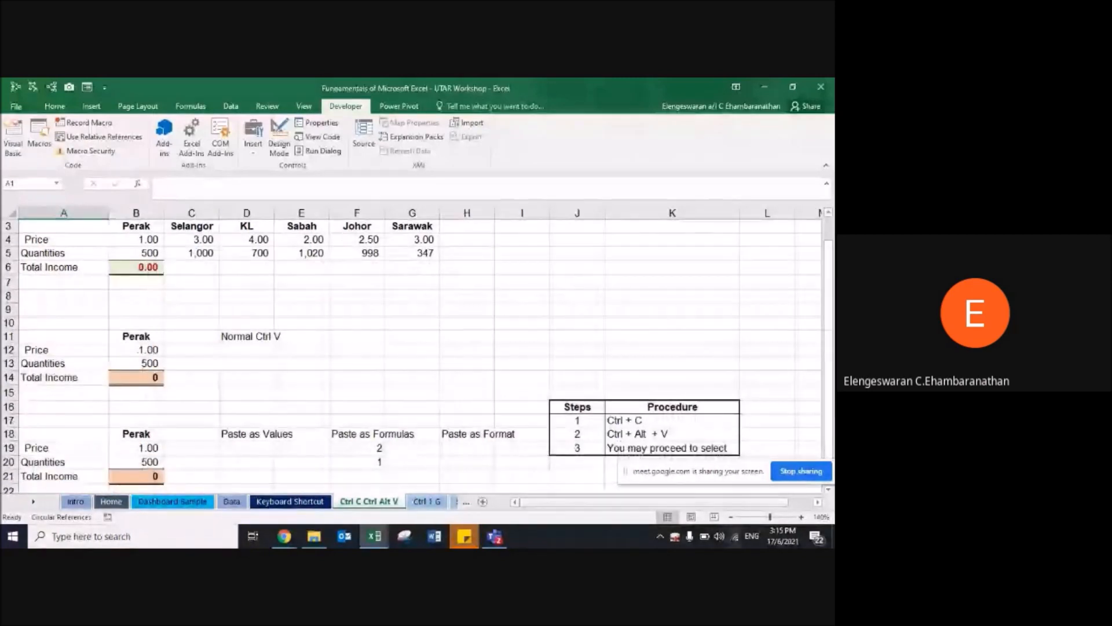
click(802, 517)
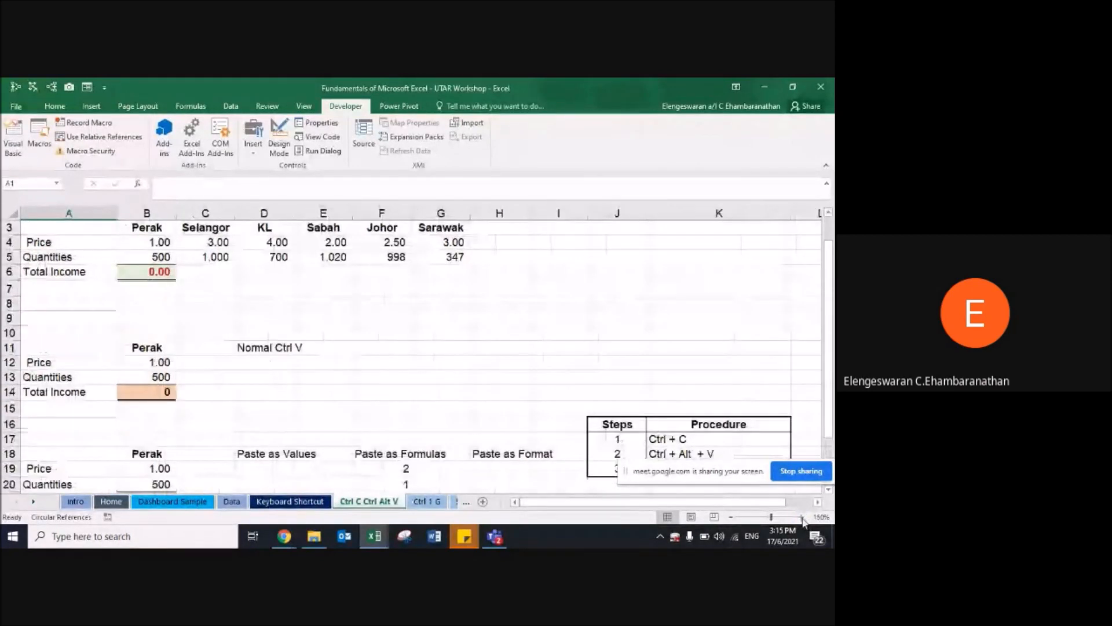
click(84, 229)
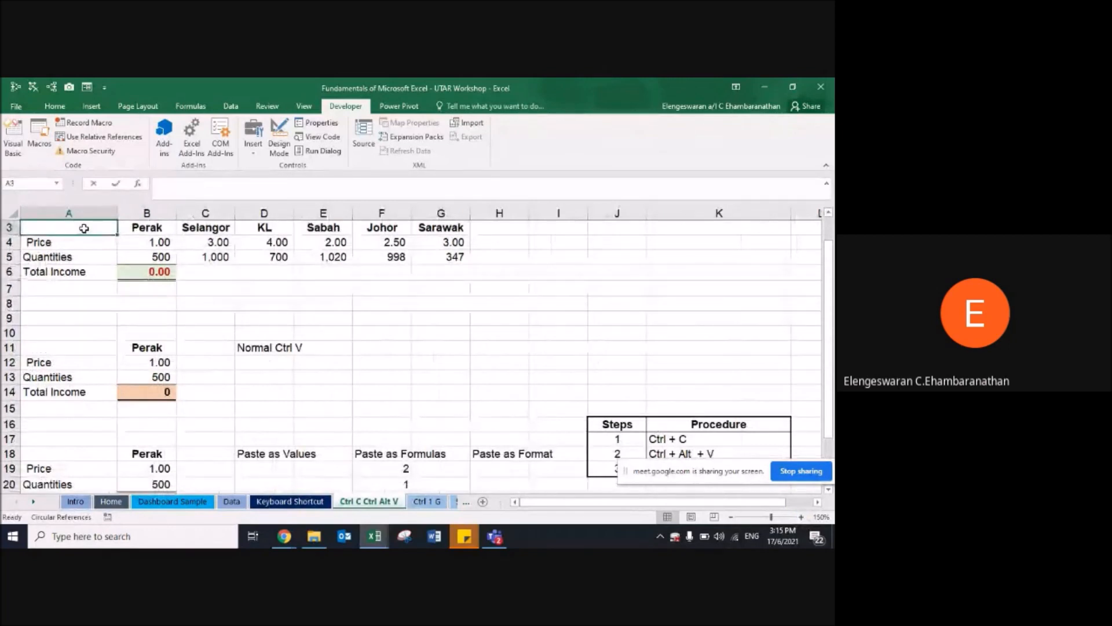
text(Nai)
key(BackSpace)
text(si Lemak)
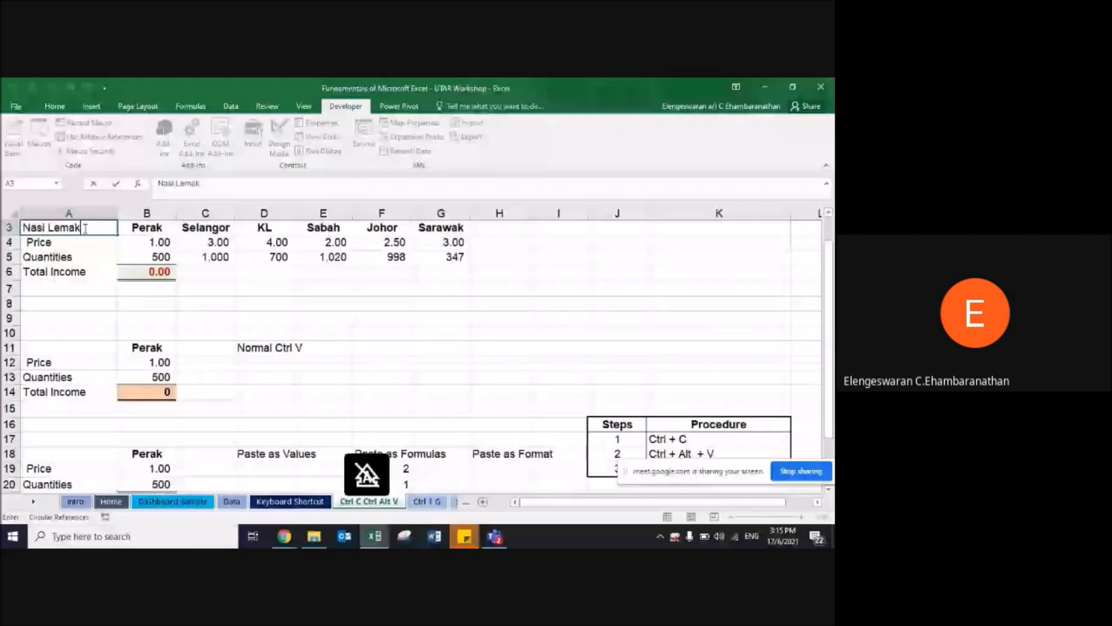
key(Tab)
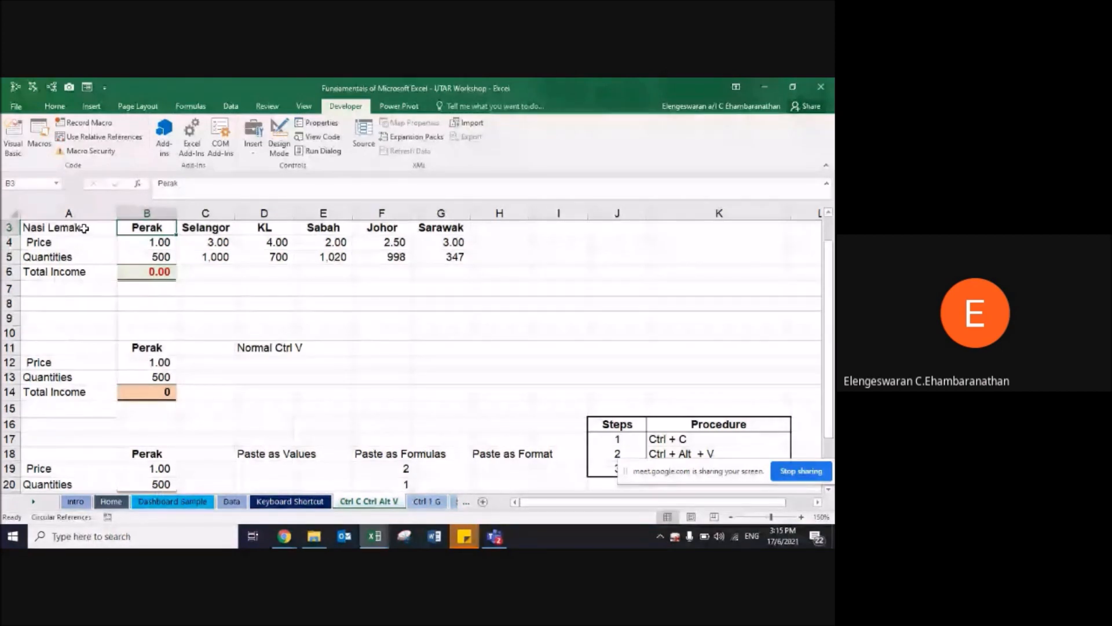
Step: Step across the Price row from B4 to F4 and back to examine the prices per state
key(Down)
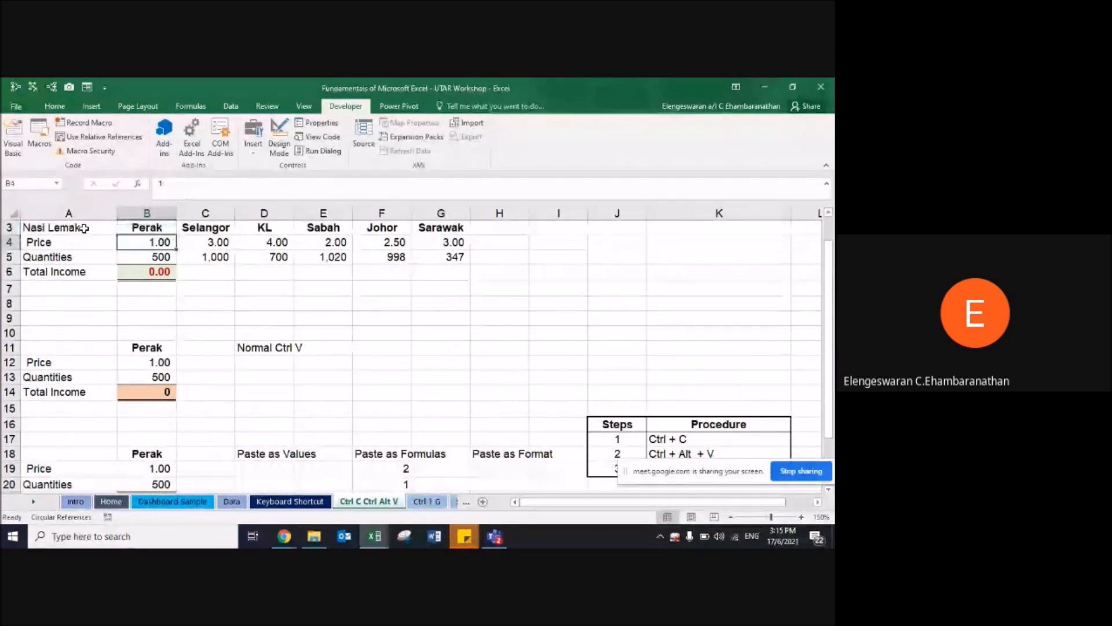
key(Right)
key(Right)
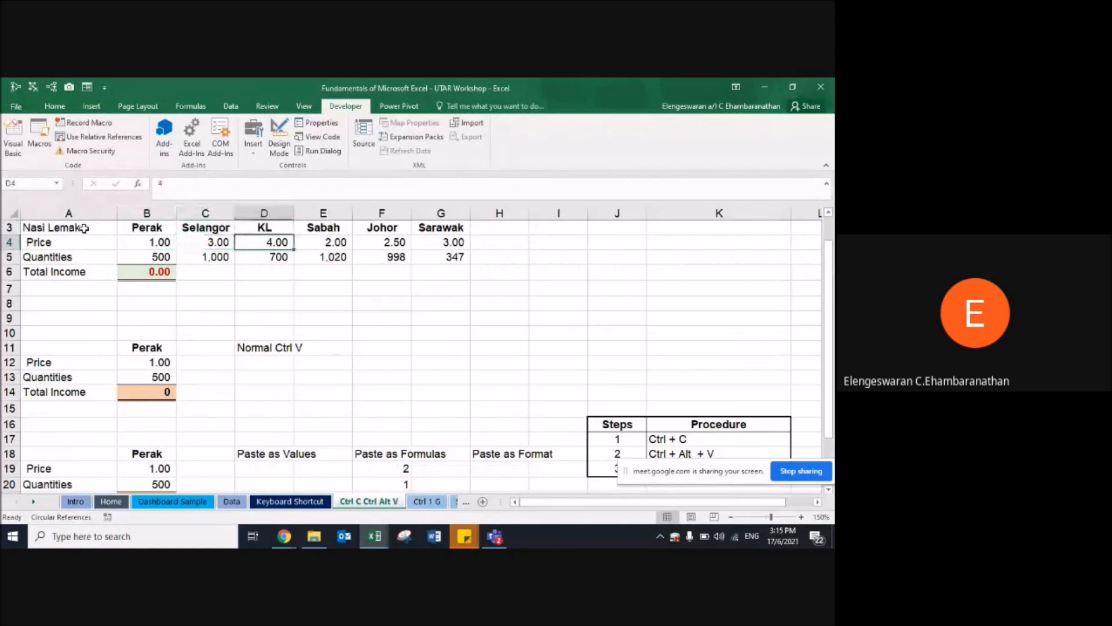
key(Right)
key(Right)
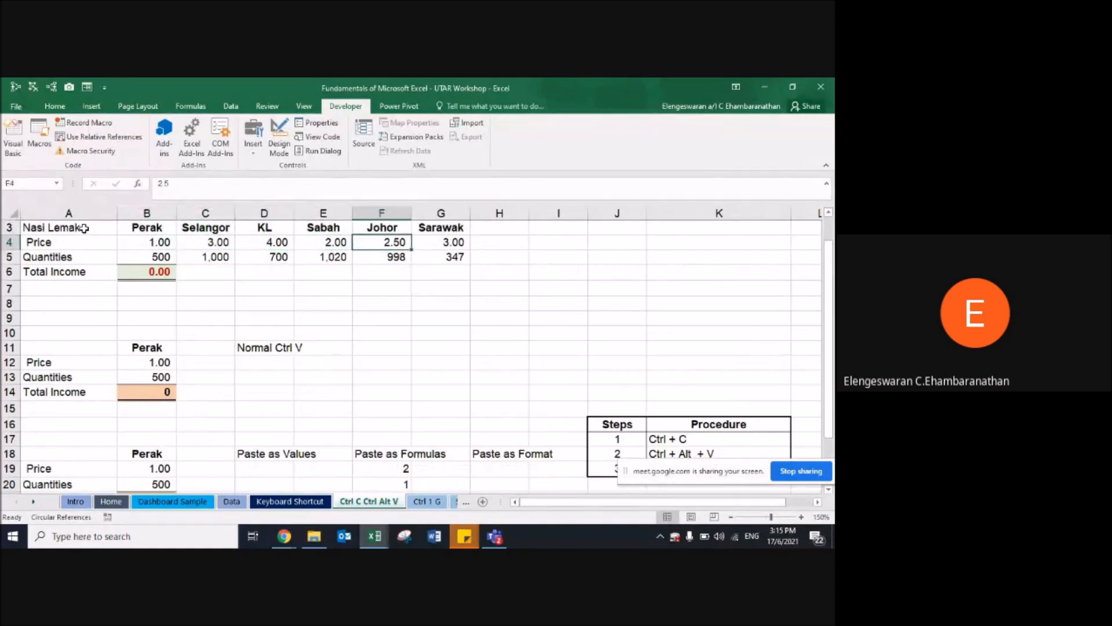
key(Left)
key(Left)
key(Left)
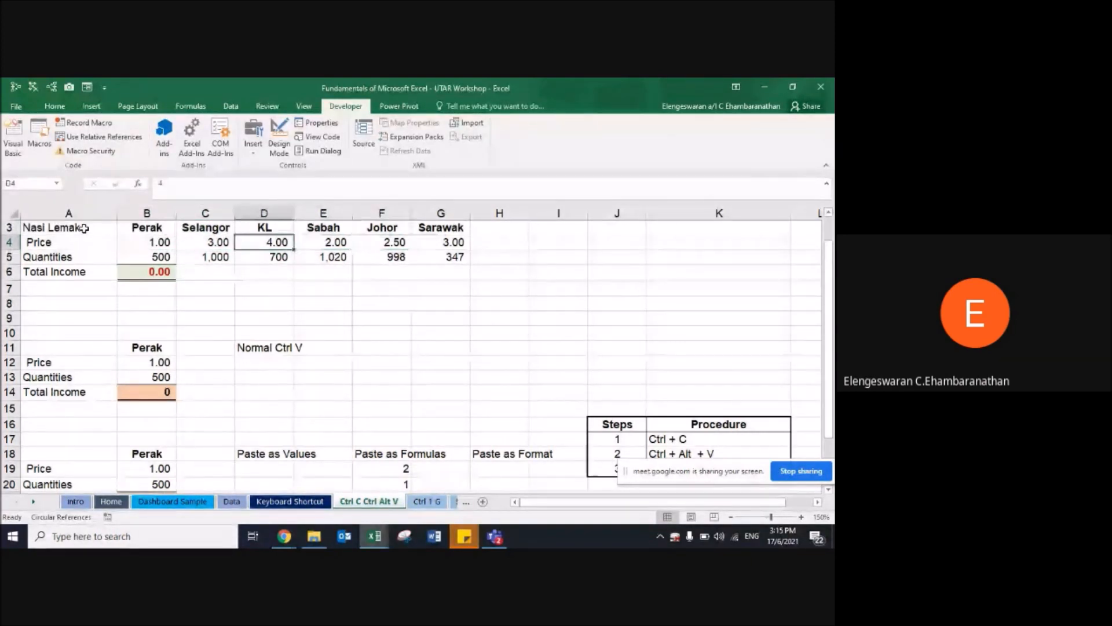
Step: Calculate Perak's Total Income in B6 with the formula =B4*B5
key(Down)
key(Left)
key(Down)
text(=)
key(Up)
key(Up)
text(*)
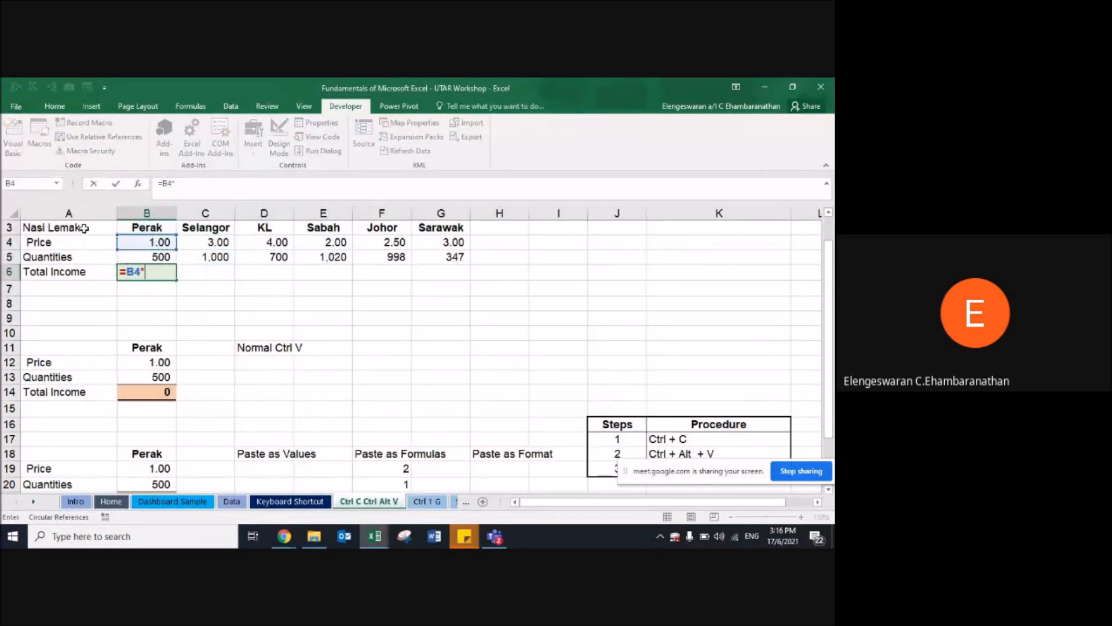
key(Down)
key(Return)
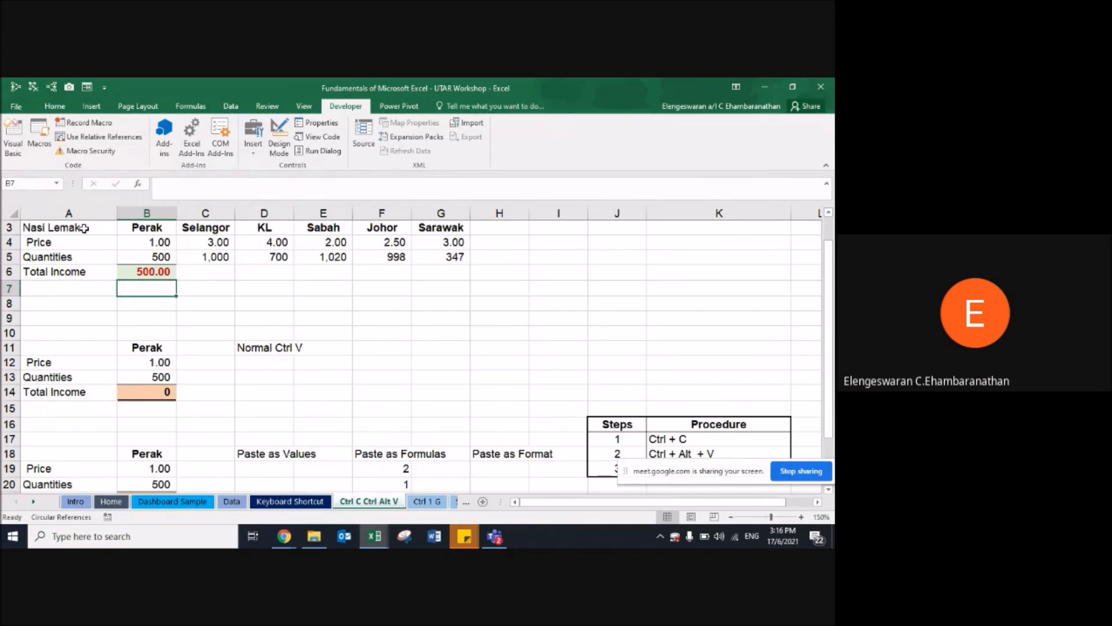
Step: Copy the Total Income formula from B6 into C7 with a normal paste and inspect the pasted formula
key(Up)
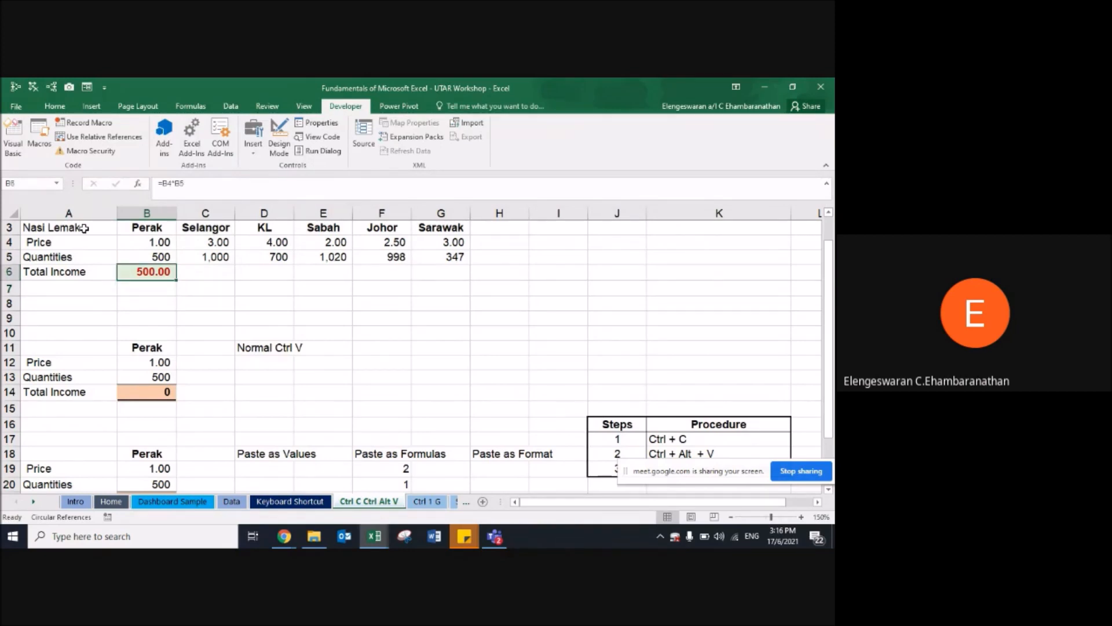
key(ctrl+c)
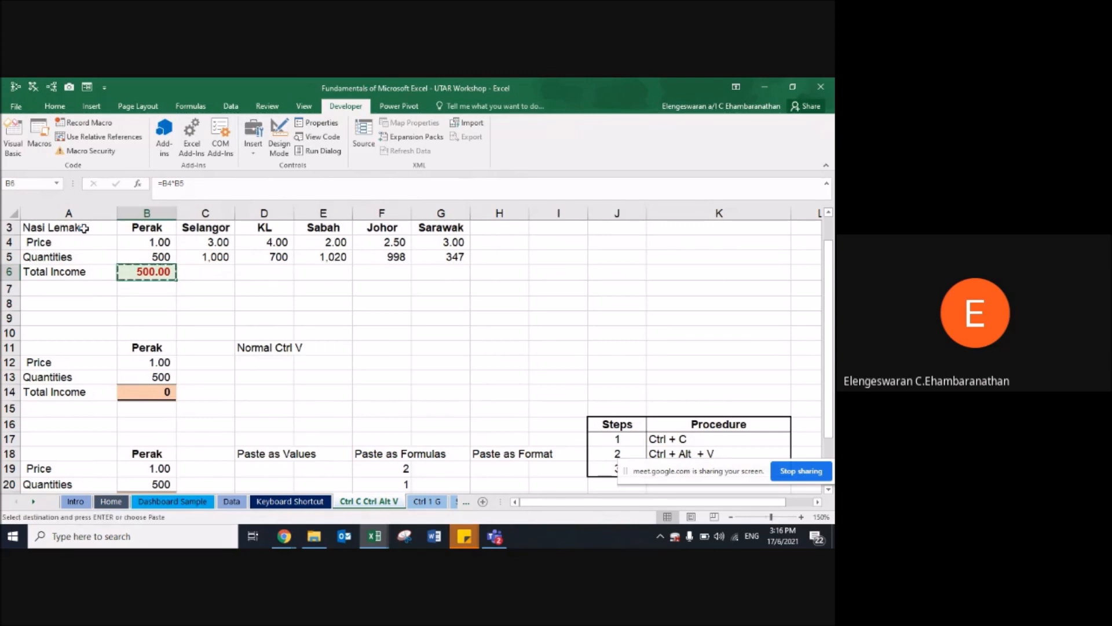
key(Down)
key(Right)
key(ctrl+v)
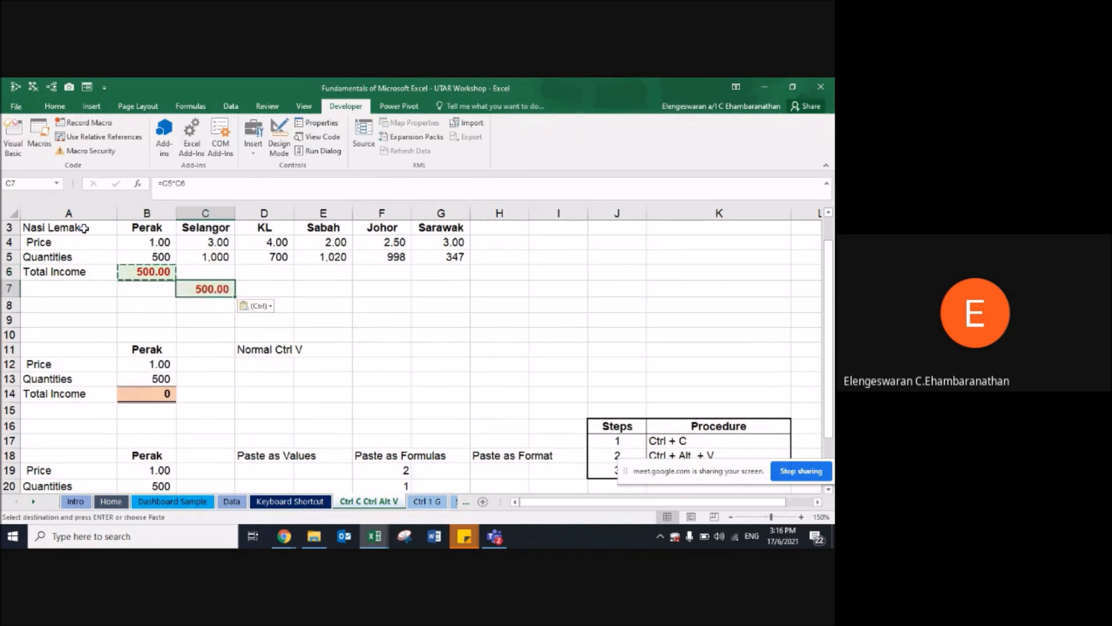
key(Down)
key(Up)
key(F2)
key(Escape)
Step: Copy Perak's Total Income cell B6 again and paste it normally into C8
key(Left)
key(Up)
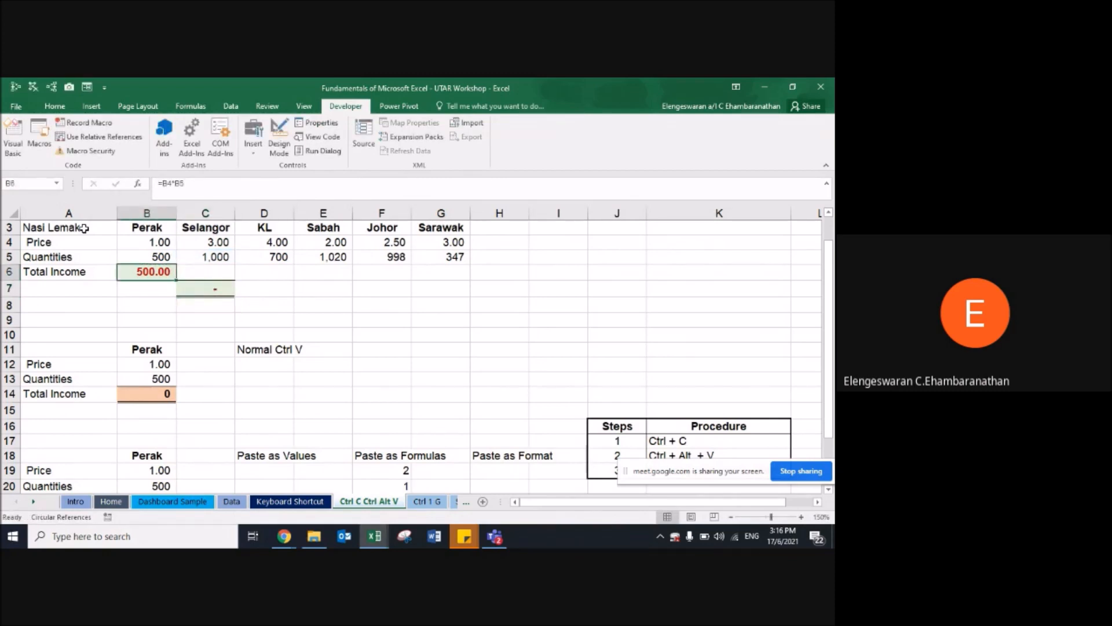
key(ctrl+c)
key(Down)
key(Down)
key(Right)
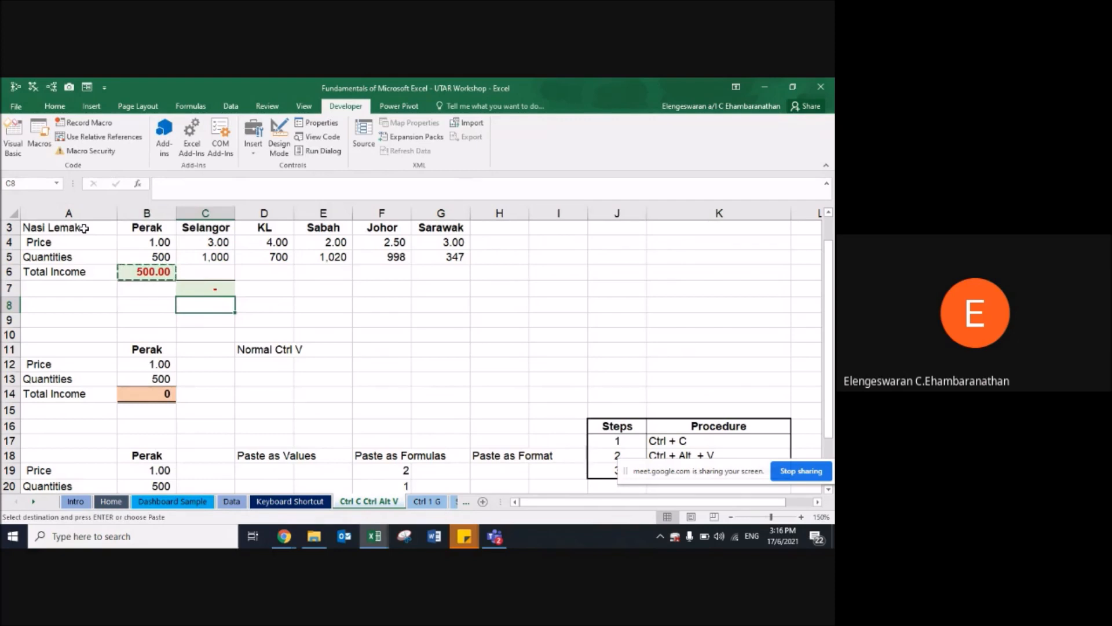
key(ctrl+v)
Step: Remove the pasted copies of the total from C7 and C8
key(Up)
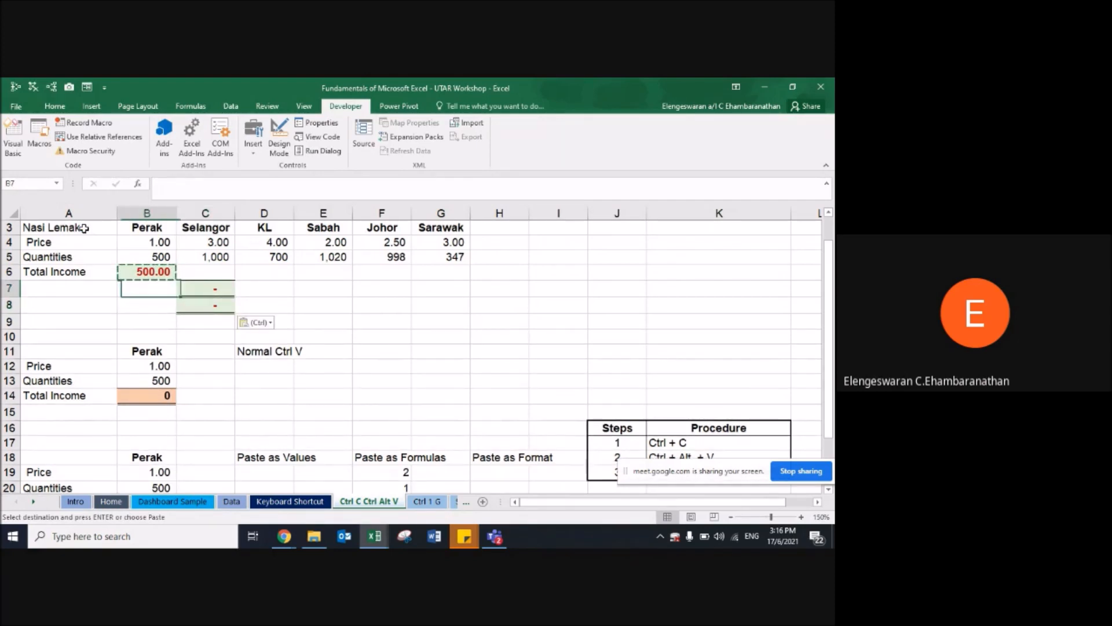
key(Up)
key(shift+Down)
key(shift+Down)
key(shift+Down)
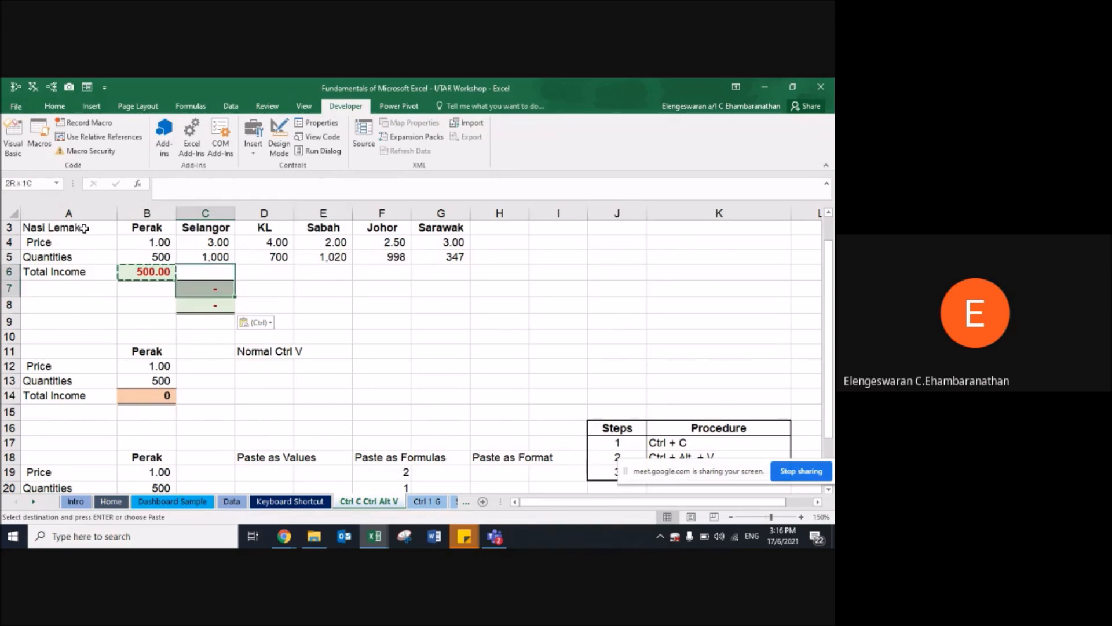
key(Delete)
key(Left)
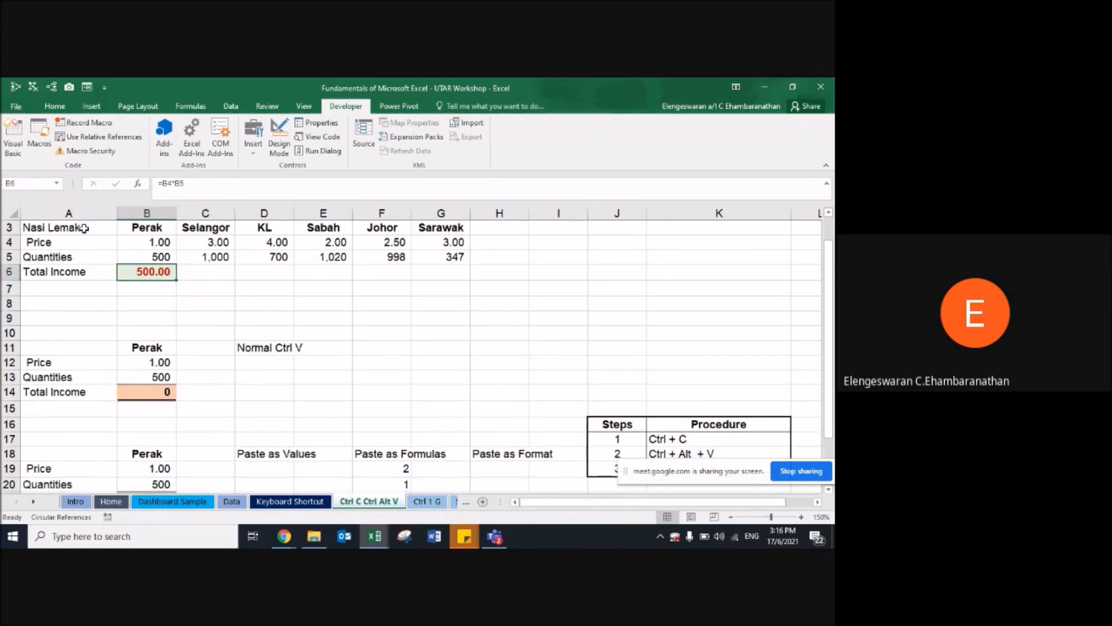
Step: Enter the note ctrl alt v in C7, under Selangor's empty Total Income cell
key(ctrl+c)
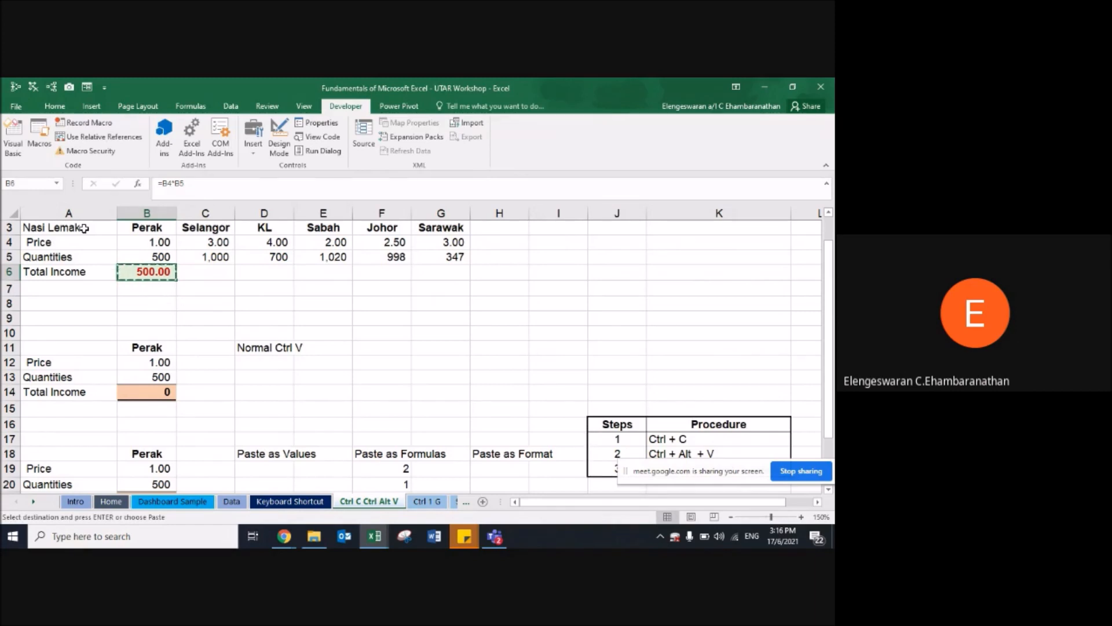
key(Right)
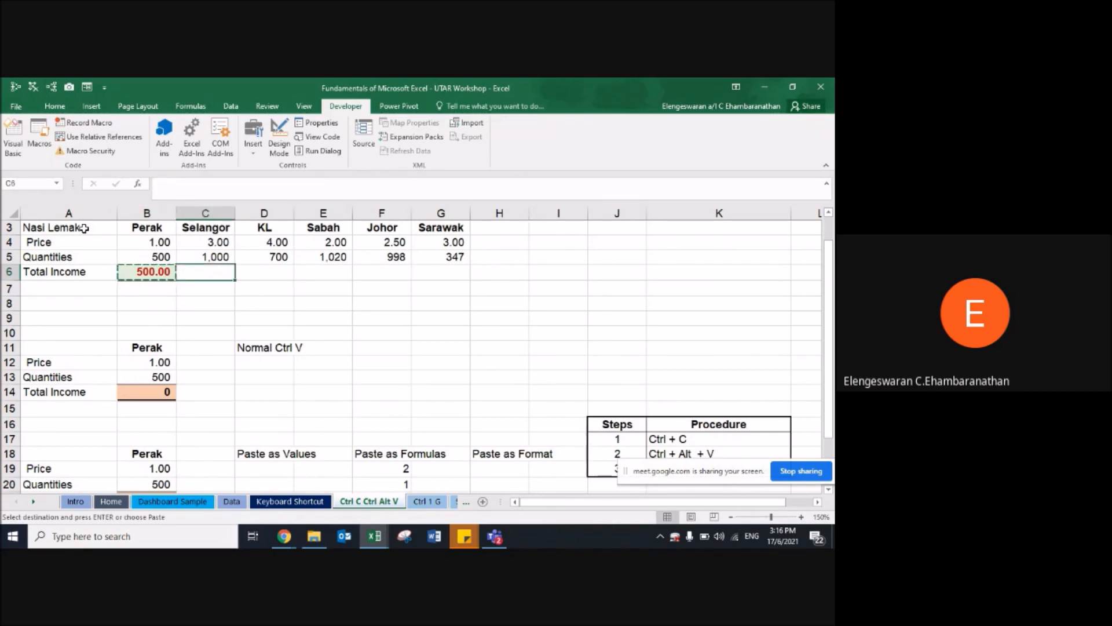
key(Down)
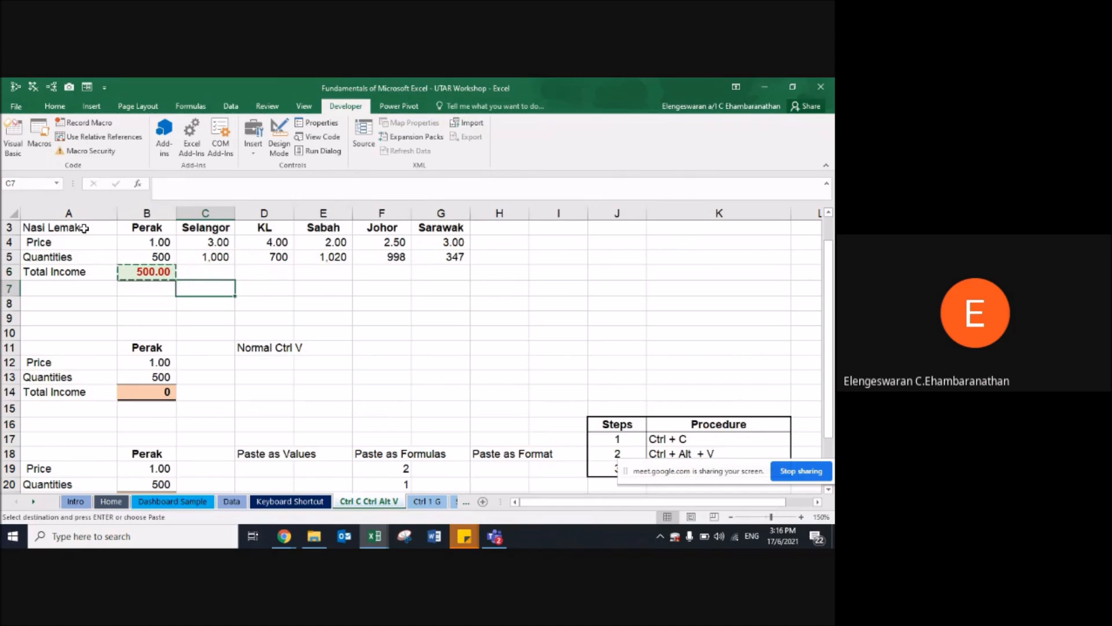
text(ctrl alt v)
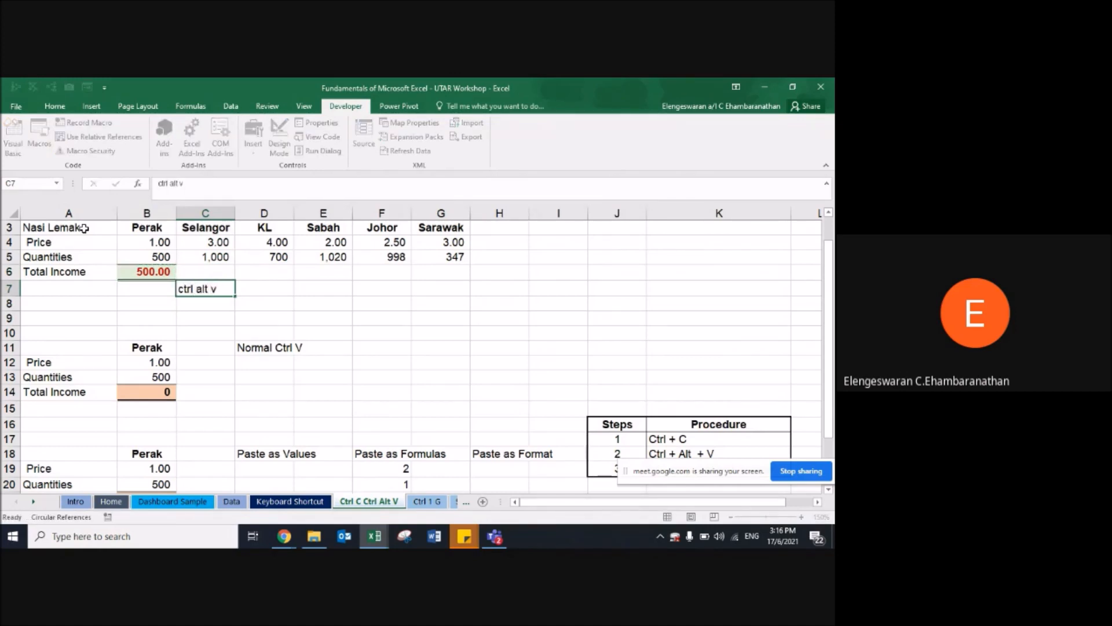
key(Return)
key(Up)
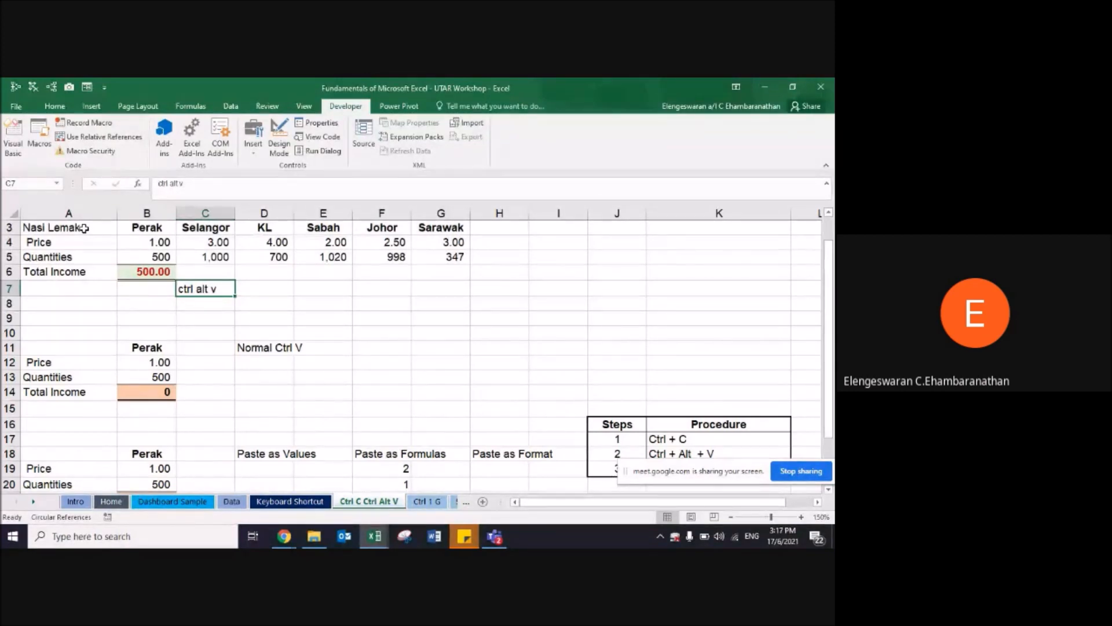
Step: Copy Perak's Total Income from B6 and paste it into C6 as Values only with Paste Special
key(Up)
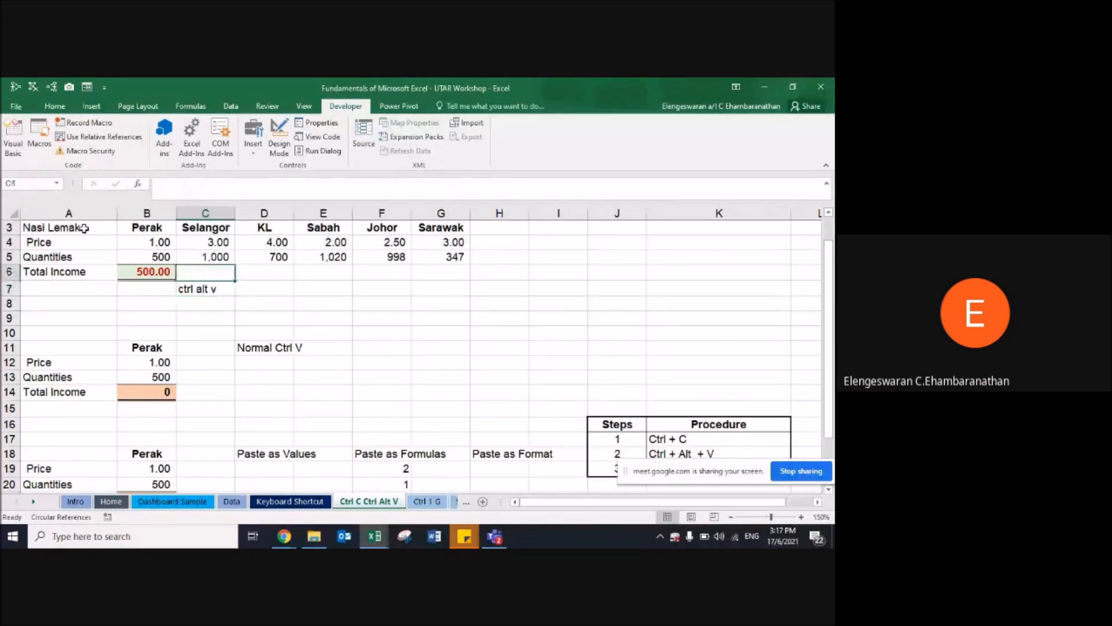
key(Left)
key(ctrl+c)
key(Right)
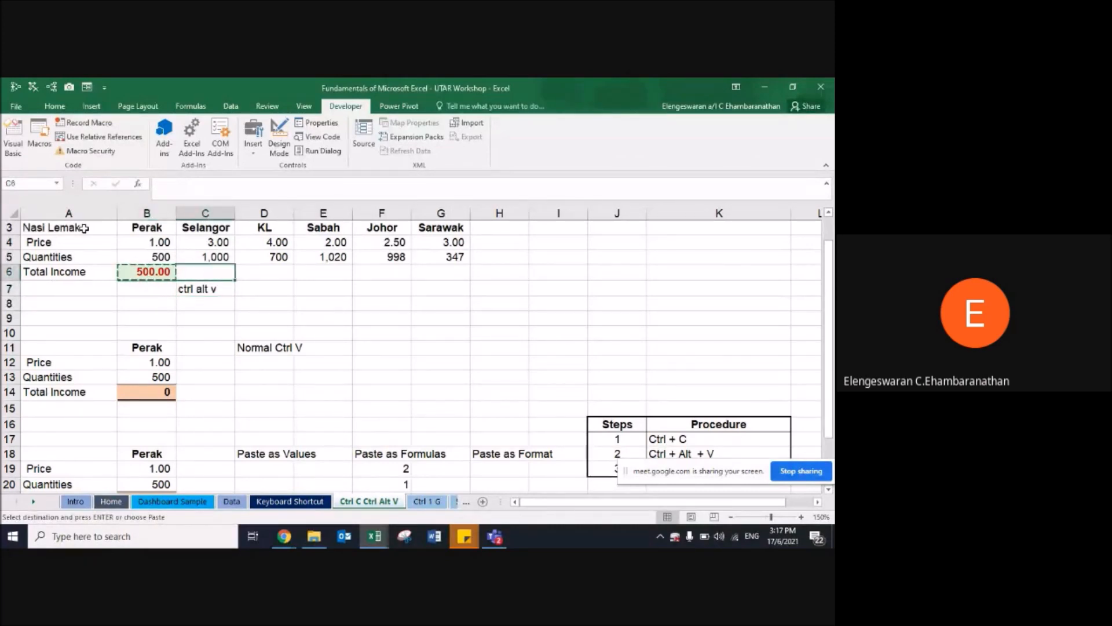
key(ctrl+alt+v)
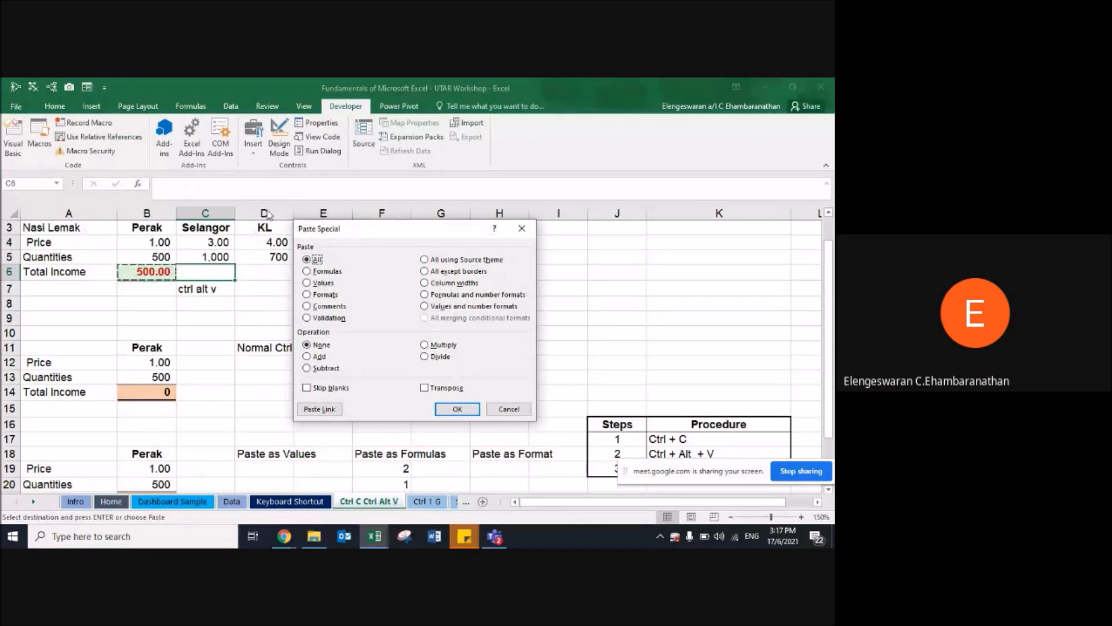
drag(347, 230, 234, 211)
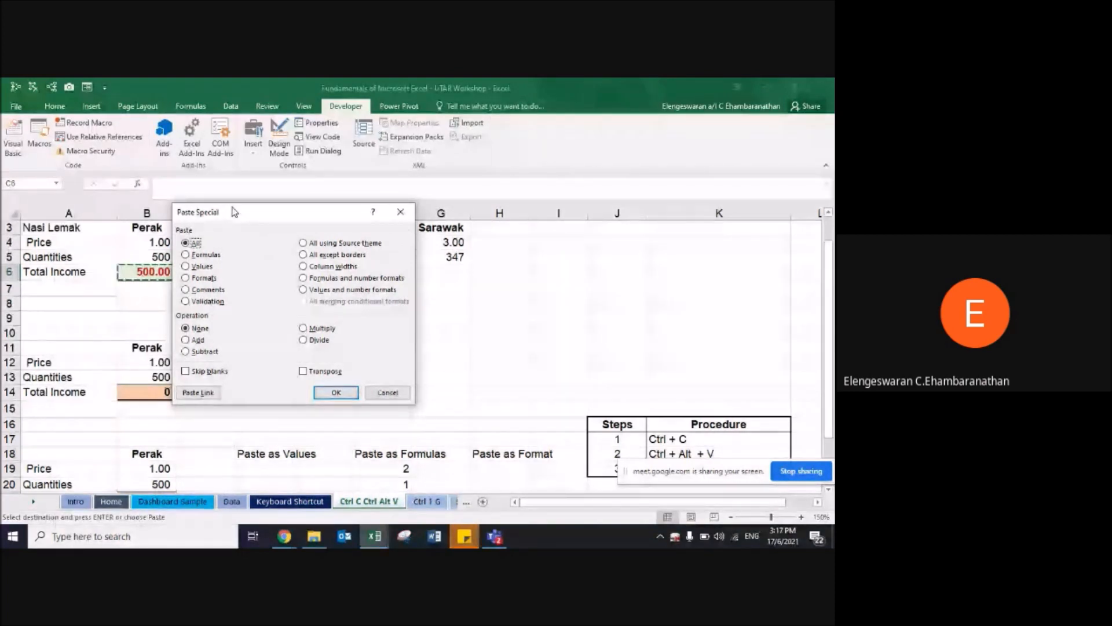
drag(234, 211, 243, 178)
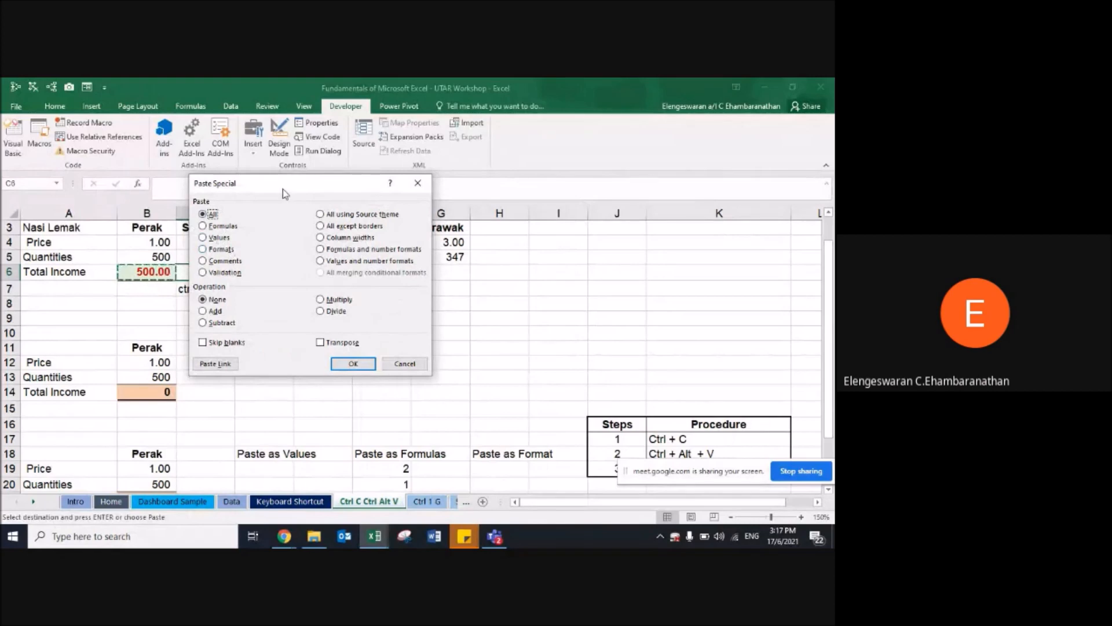
drag(291, 193, 354, 183)
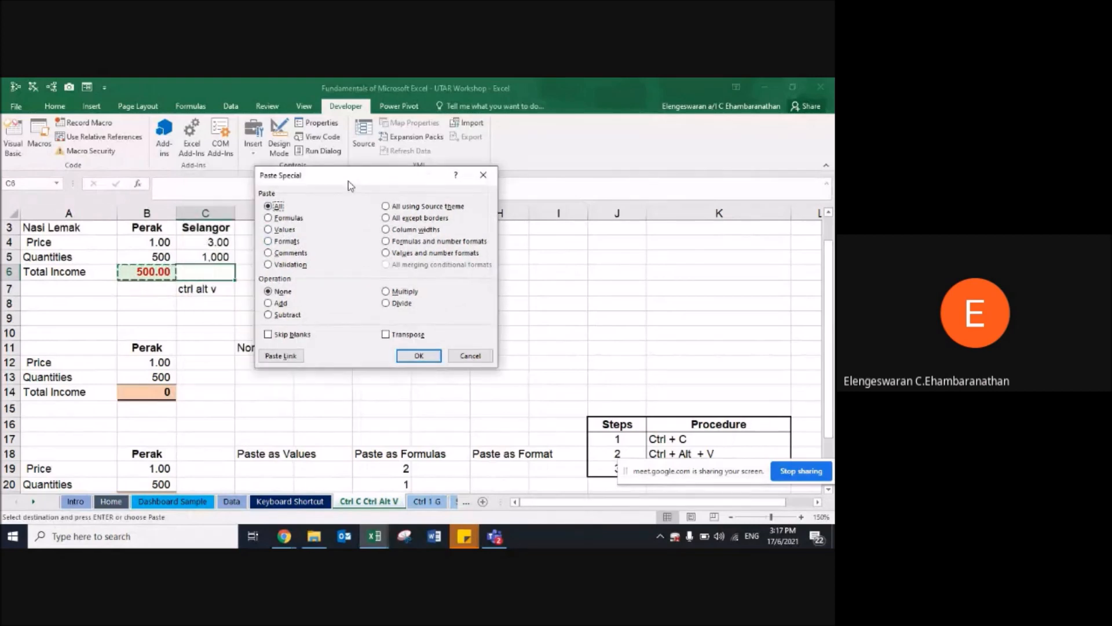
click(281, 232)
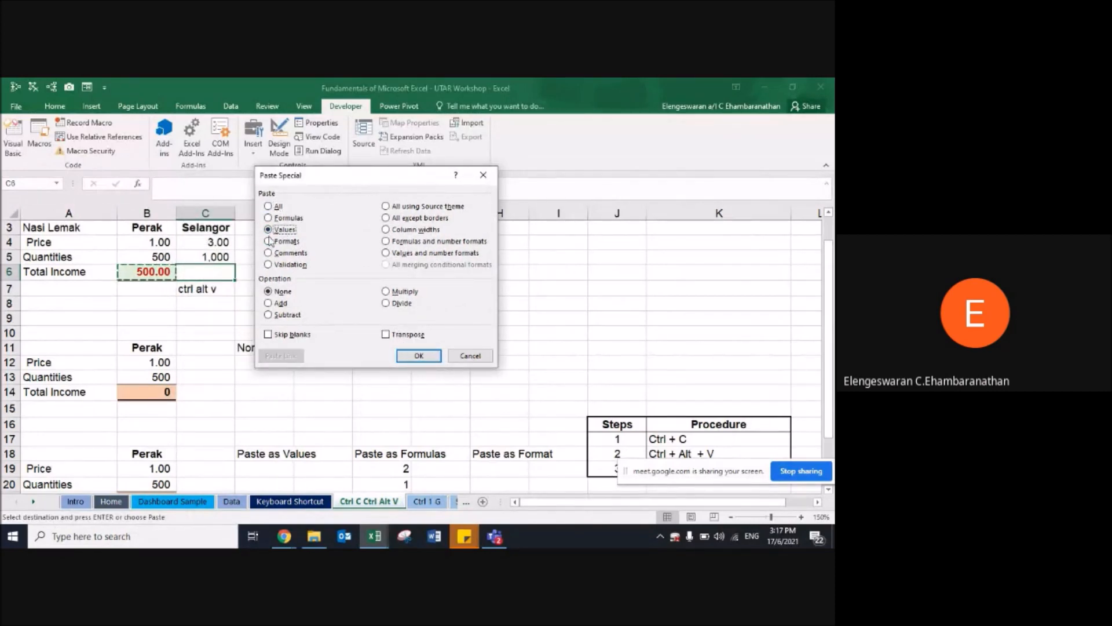
click(418, 356)
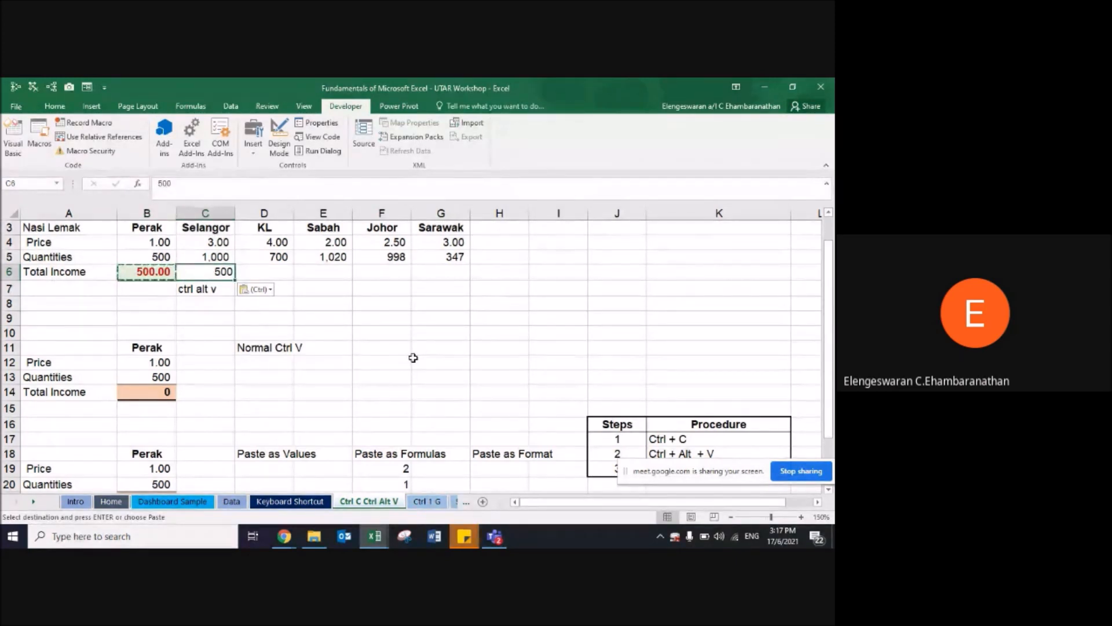
scroll(413, 358, down, 1)
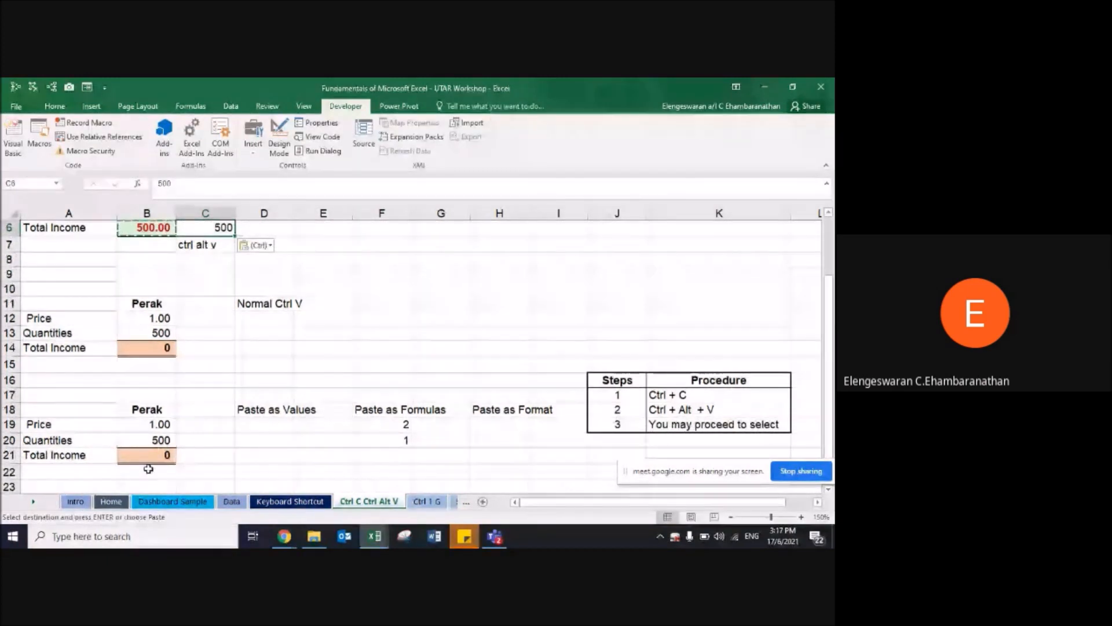
Step: Correct Total Income in B21 of the Paste as Values section's Perak table to the formula =B19*B20
click(148, 468)
scroll(147, 464, down, 1)
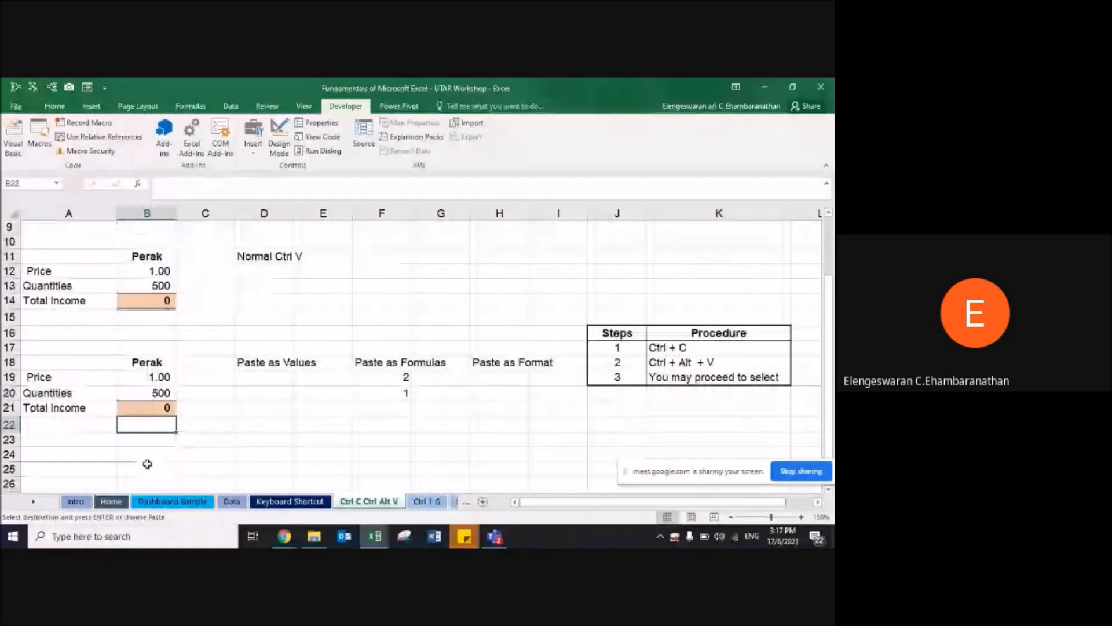
key(Up)
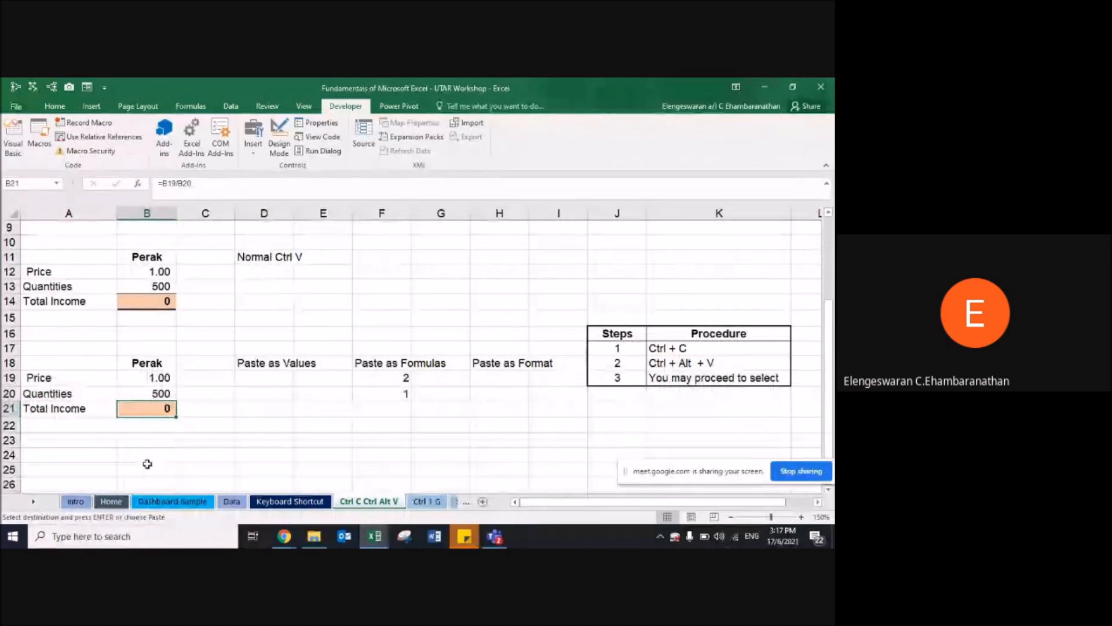
text(=)
key(Up)
key(Up)
text(*)
key(Up)
key(Return)
key(Up)
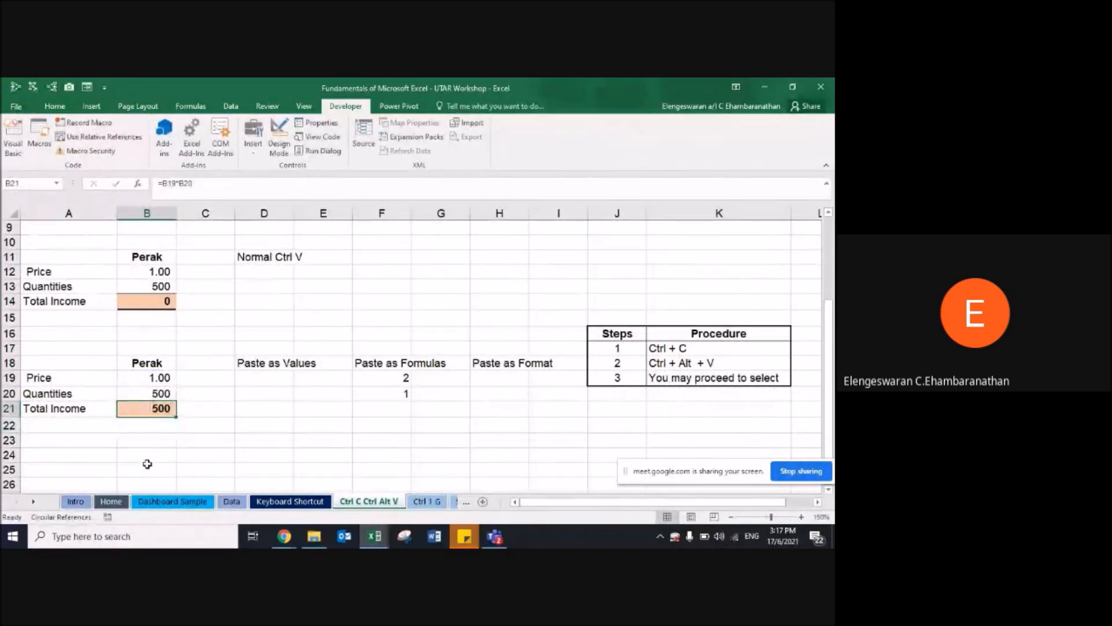
Step: Copy Total Income from B21 and paste it into D21 as Values with Paste Special
key(ctrl+c)
key(Right)
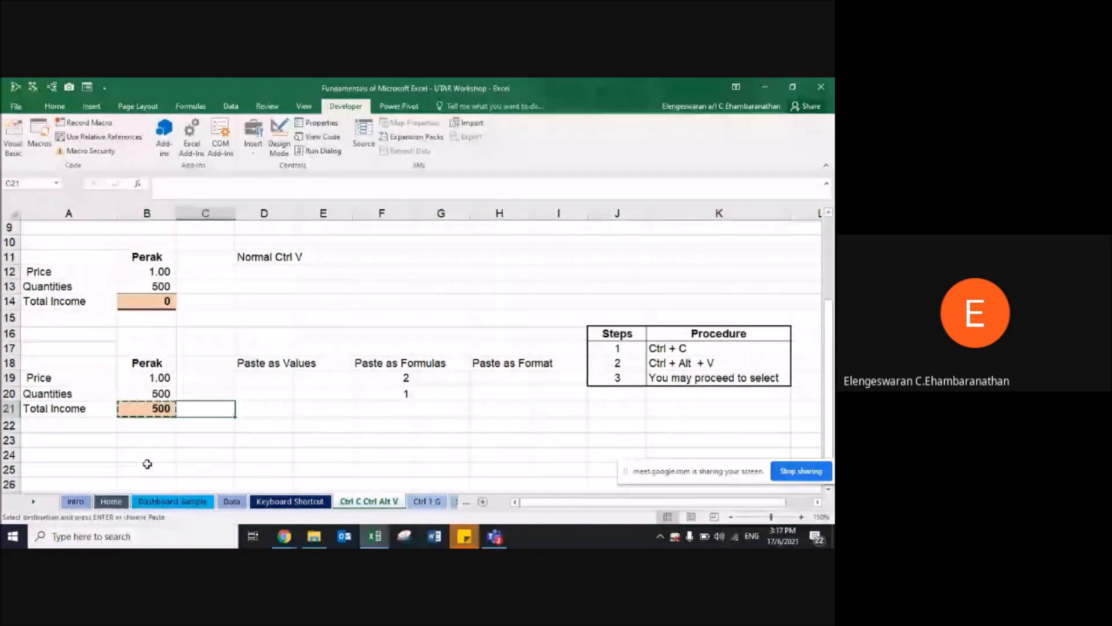
key(Right)
key(ctrl+alt+v)
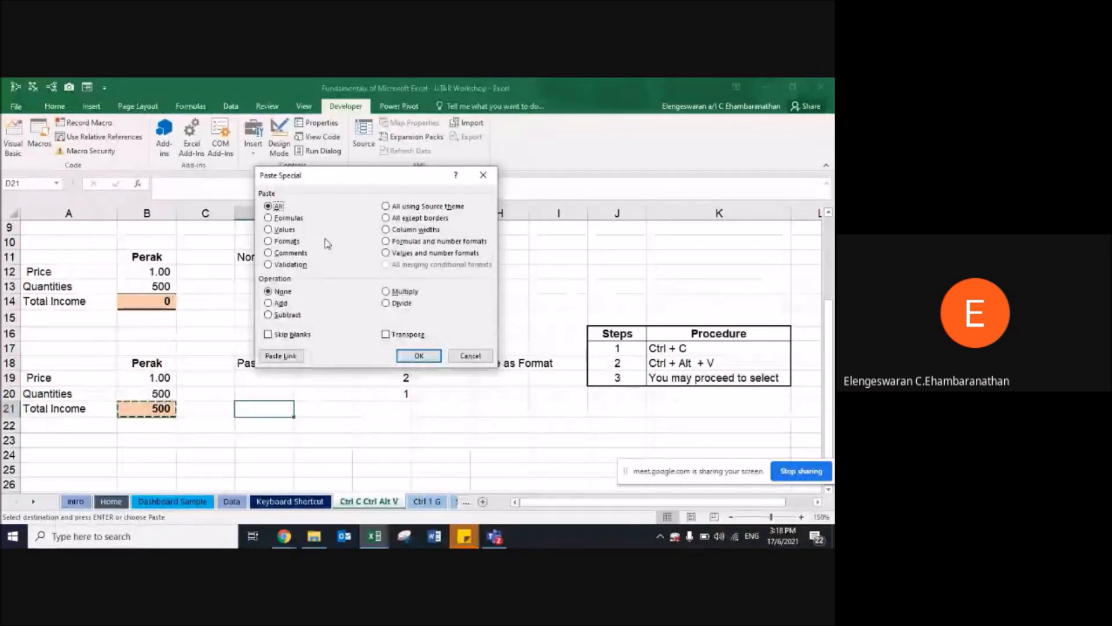
key(v)
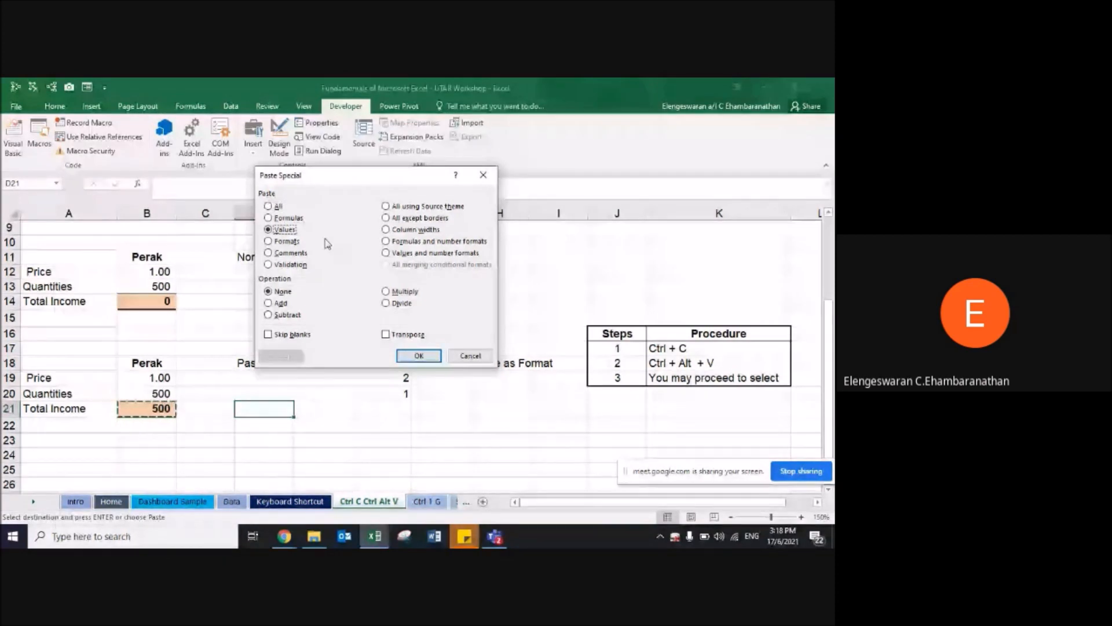
key(Return)
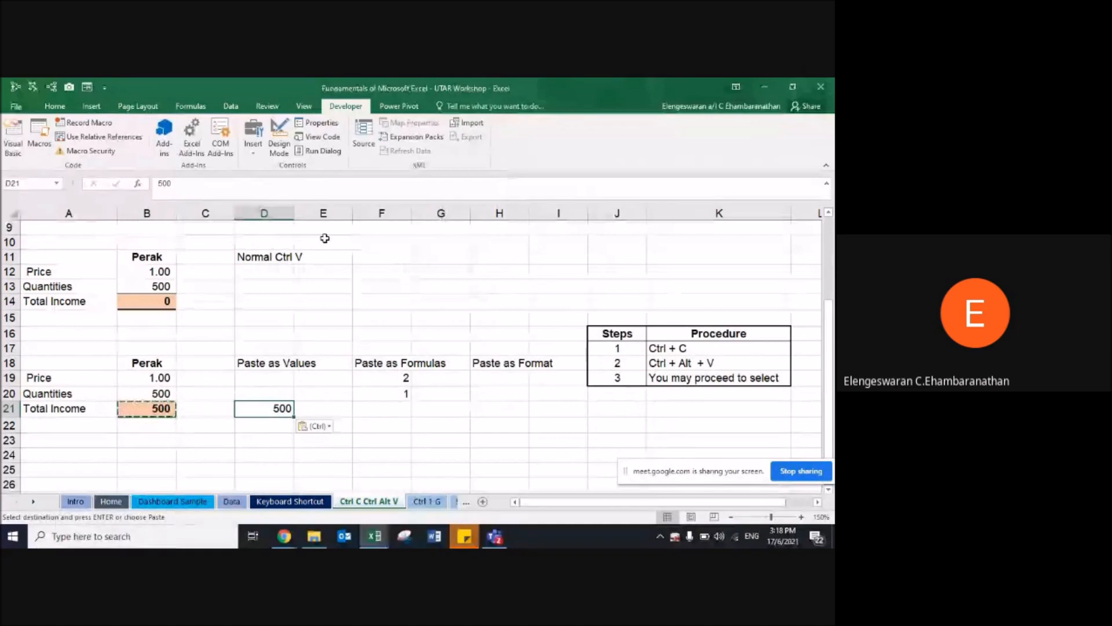
Step: Paste the copied B21 total into F21 as Formulas with Paste Special, and inspect the pasted formula's cell references
key(Left)
key(Left)
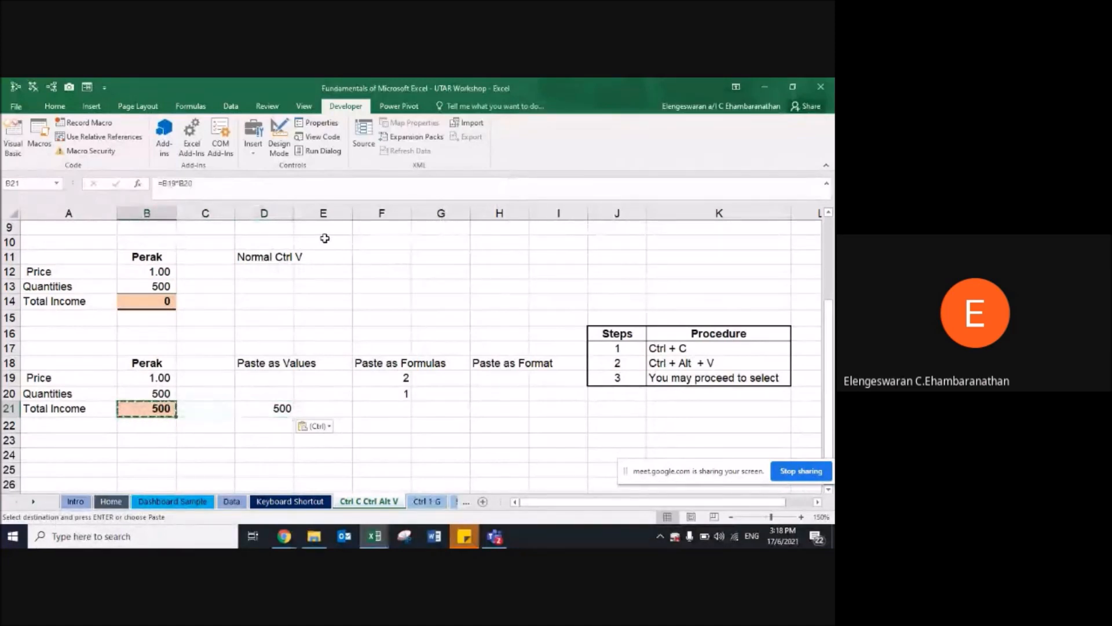
key(Right)
key(Right)
key(Right)
key(Right)
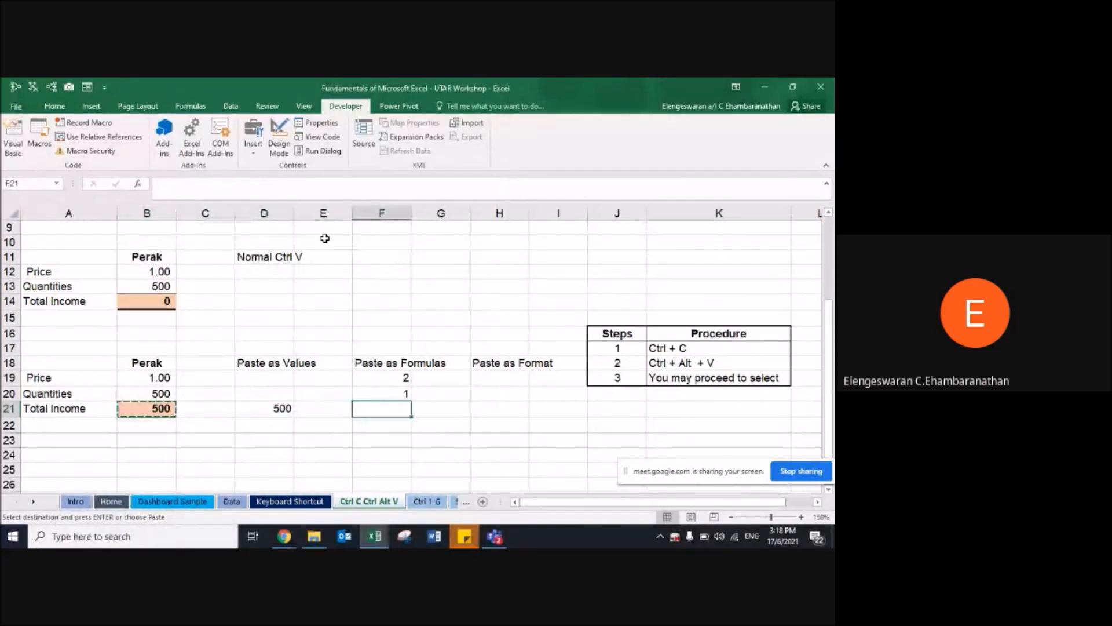
key(ctrl+alt+v)
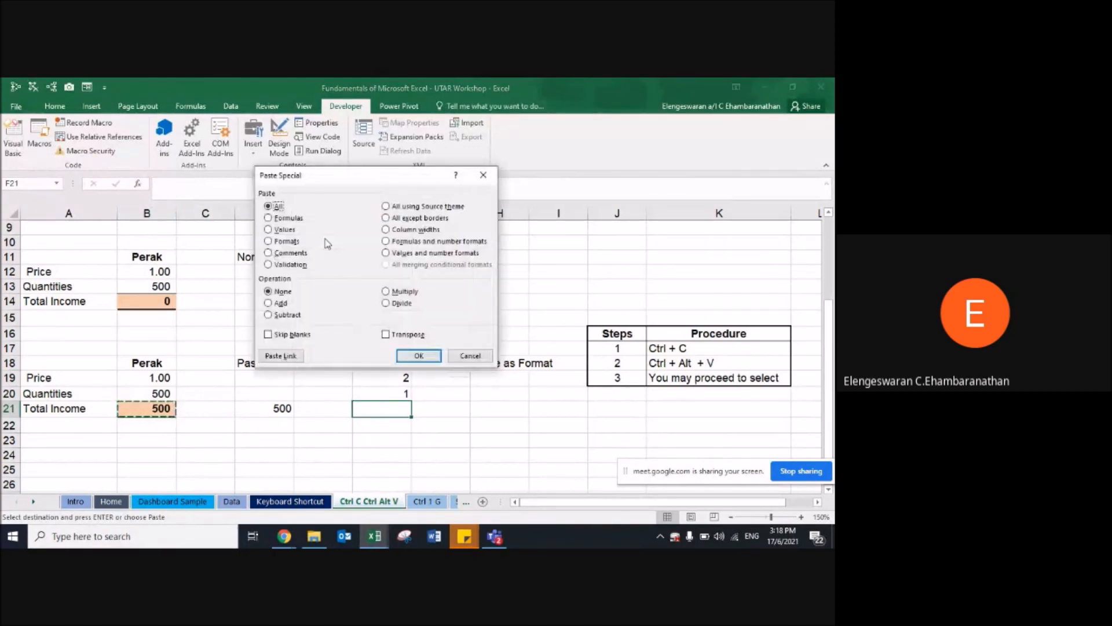
key(f)
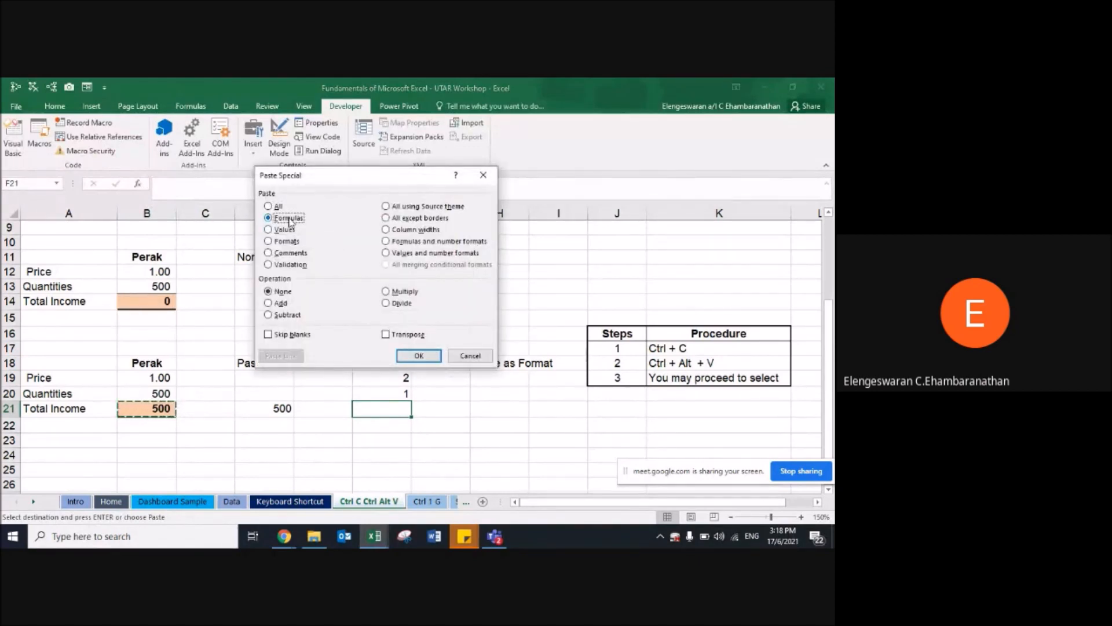
click(435, 359)
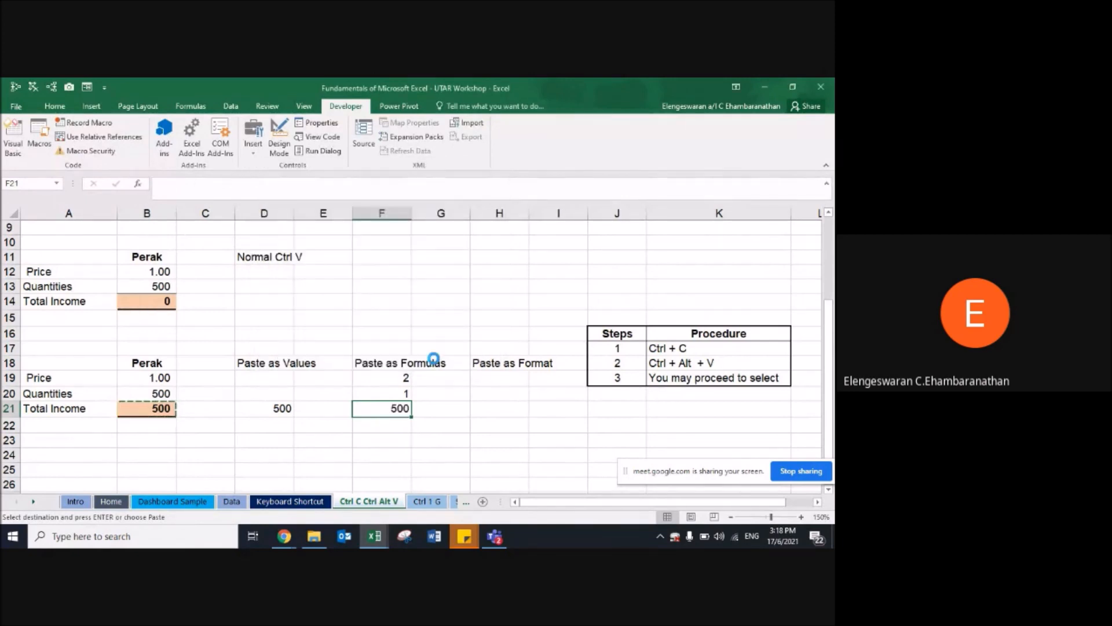
key(F2)
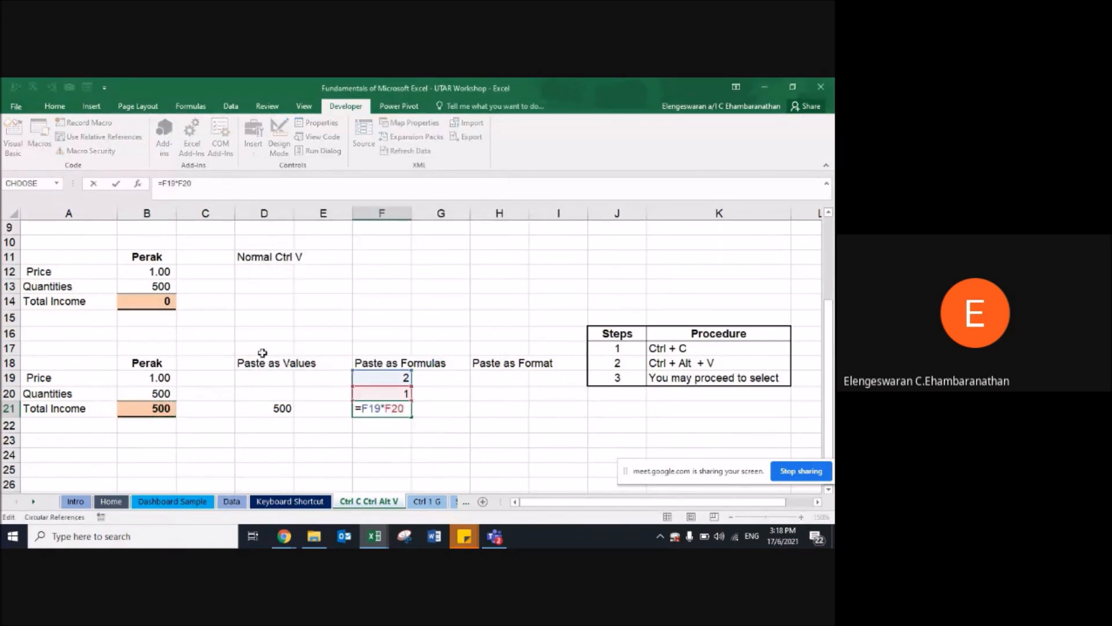
key(Escape)
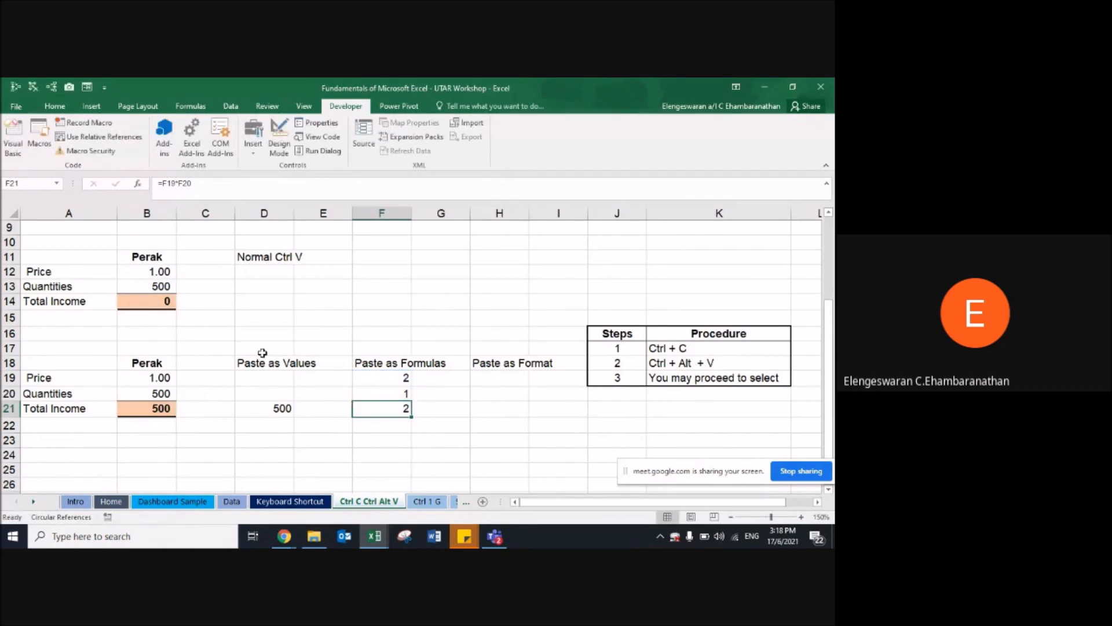
Step: Copy Total Income from B21 again and repeat the Formulas paste over F21 with Paste Special
key(ctrl+Left)
key(ctrl+Left)
key(ctrl+c)
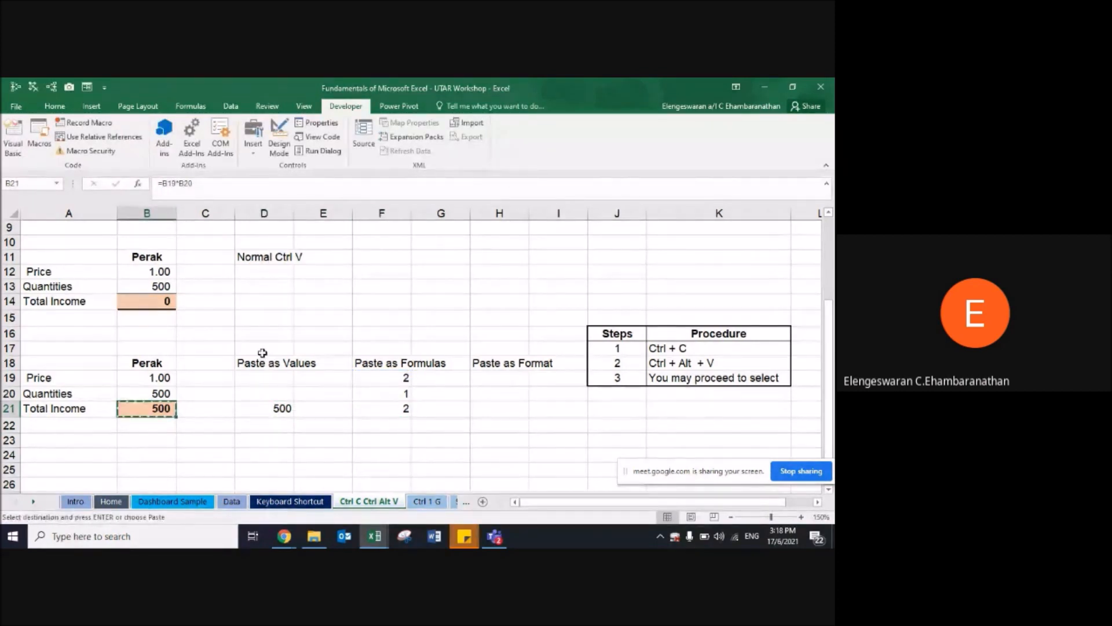
key(ctrl+Right)
key(ctrl+Right)
key(ctrl+alt+v)
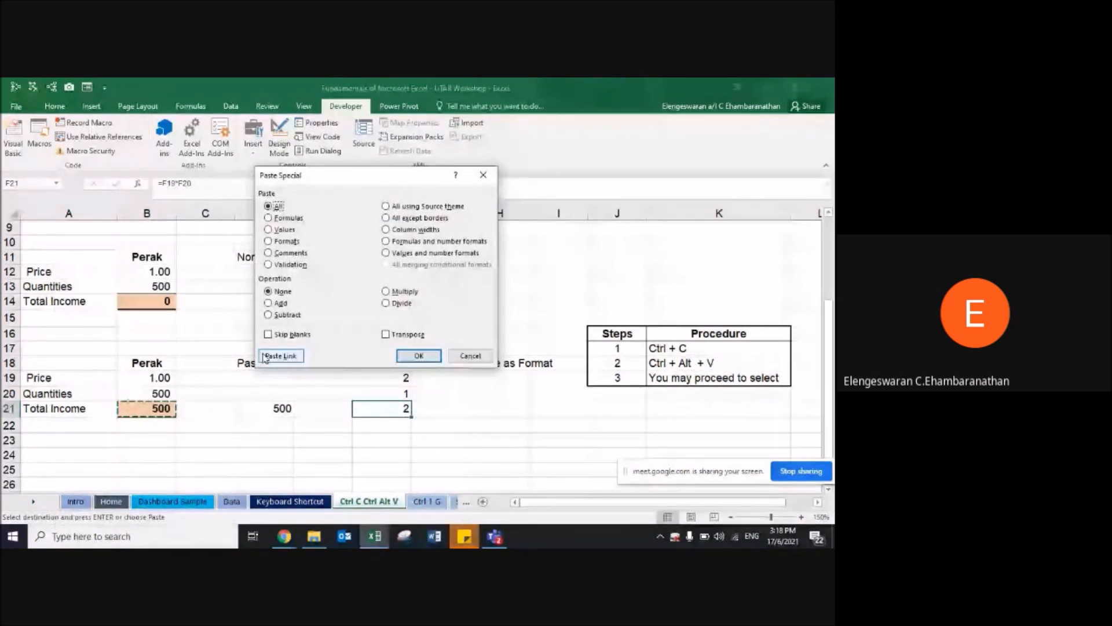
click(269, 217)
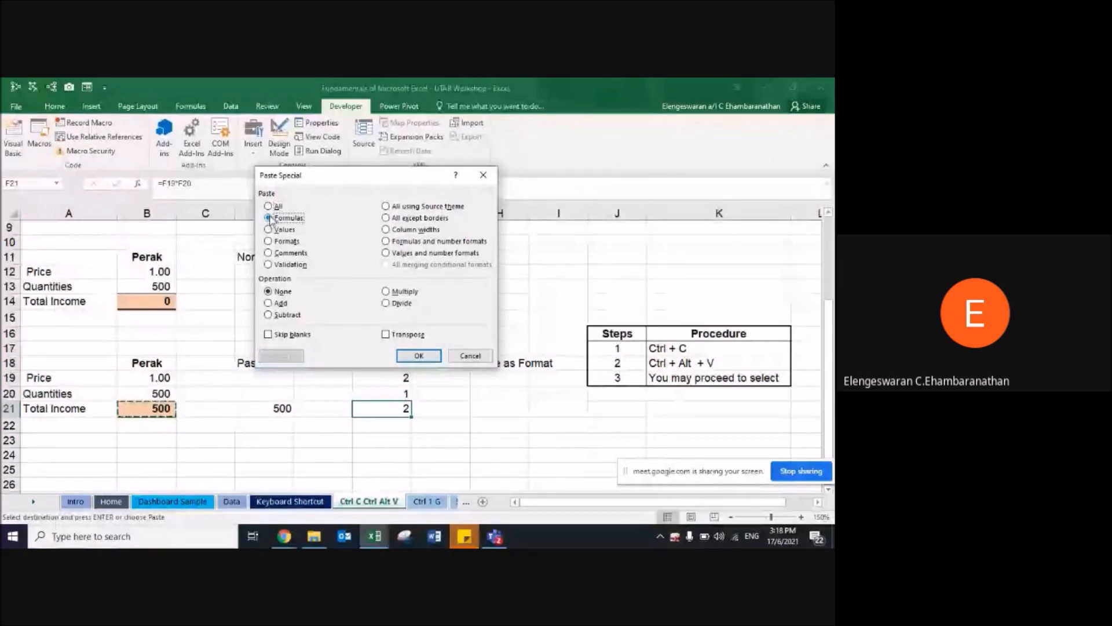
click(419, 356)
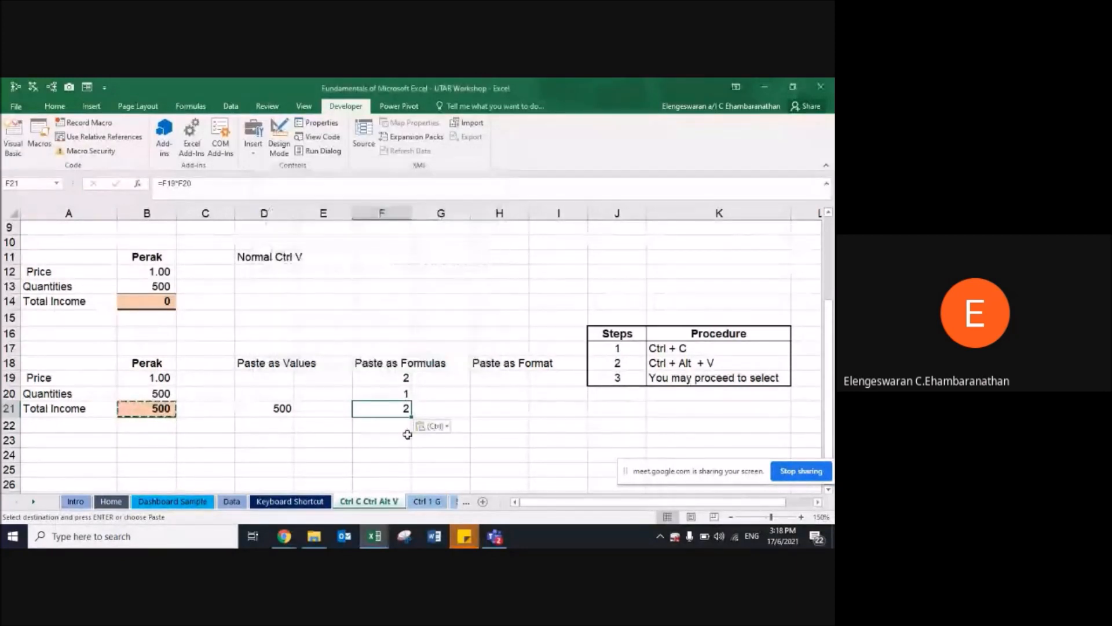
Step: Copy Total Income from B21 and paste only its Formats into H21, under Paste as Format, with Paste Special
click(502, 418)
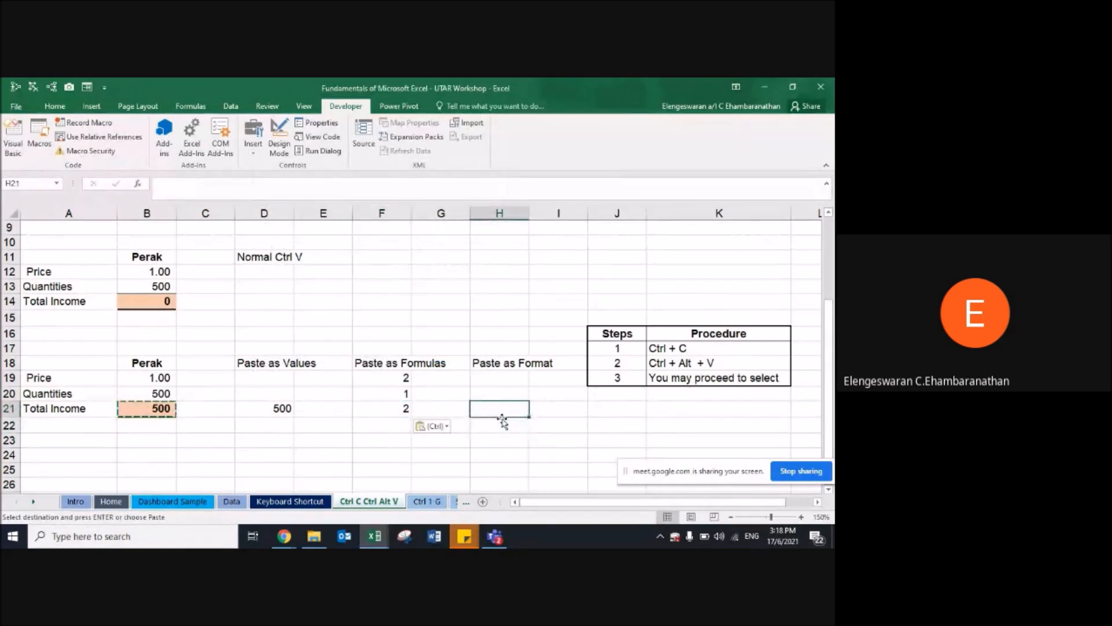
click(153, 410)
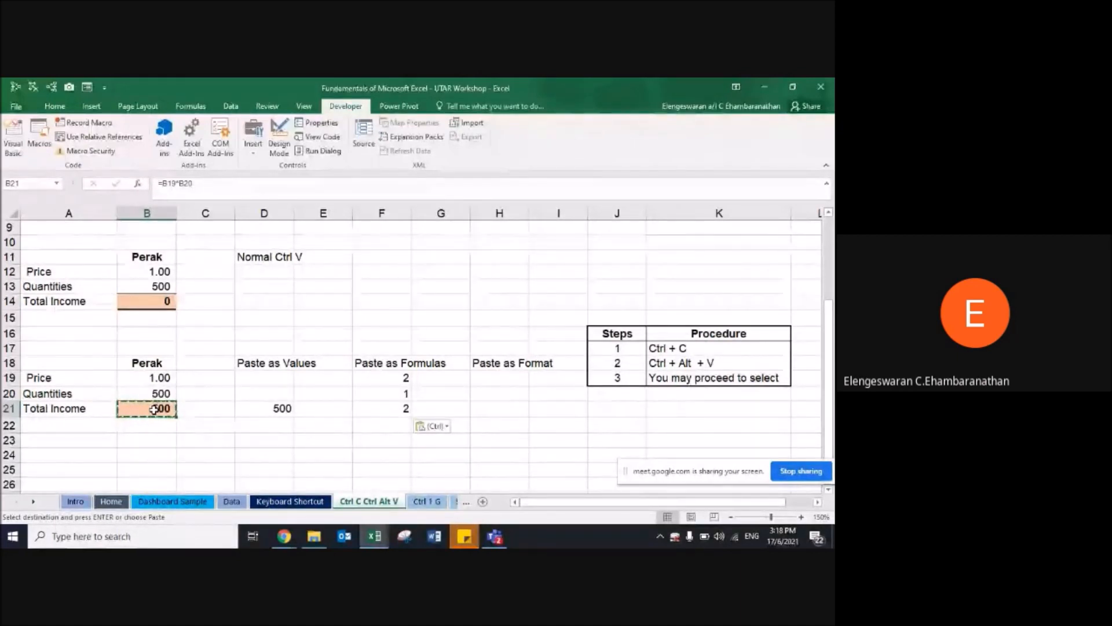
key(ctrl+c)
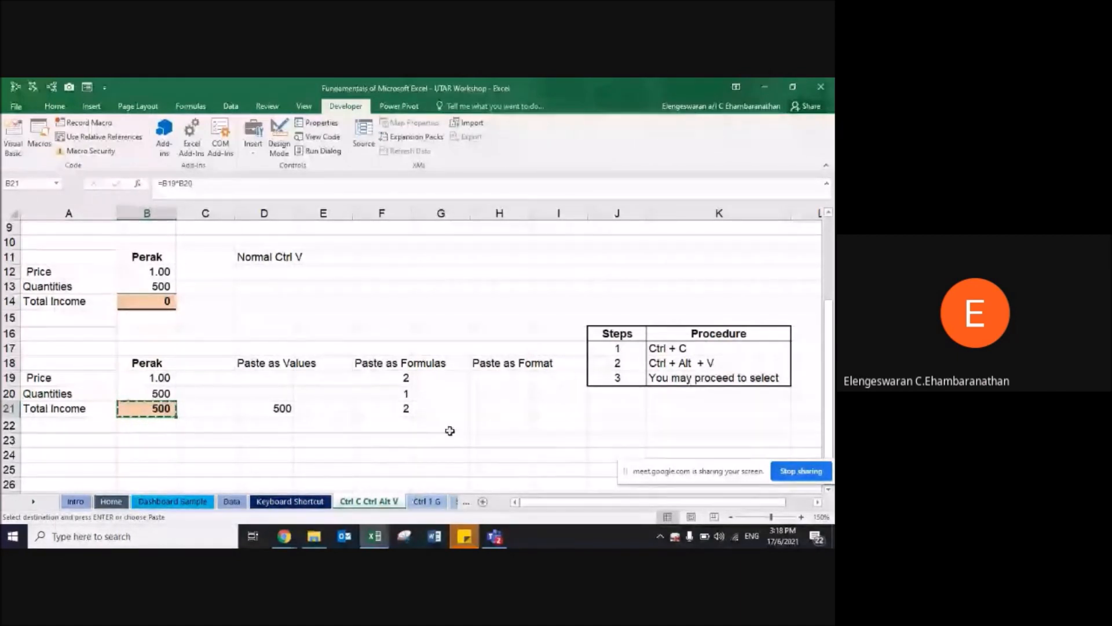
click(480, 414)
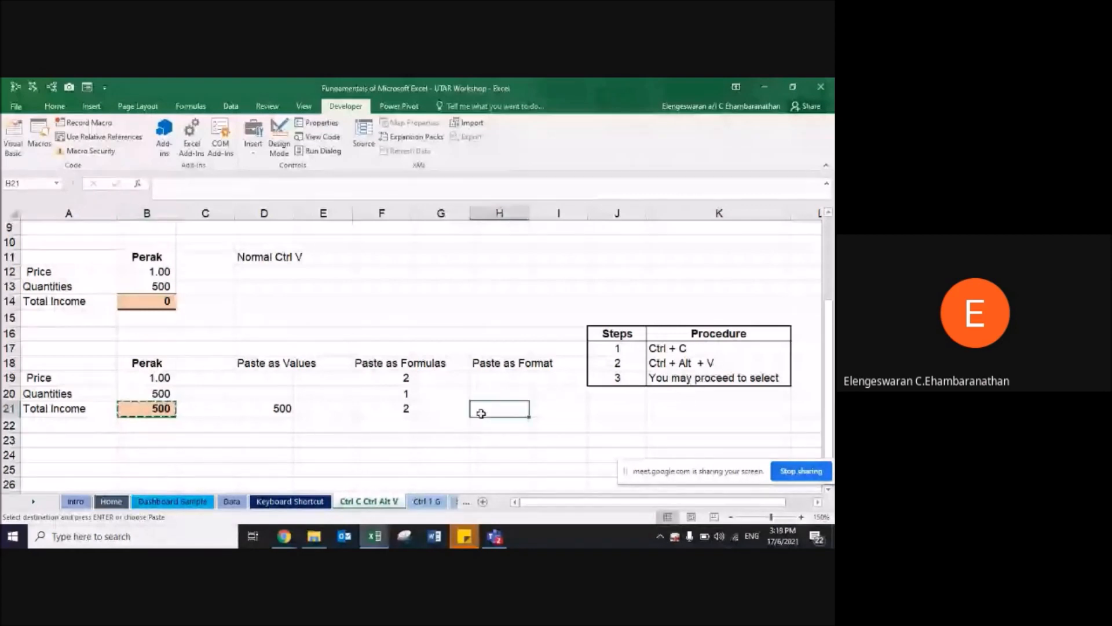
key(ctrl+alt+v)
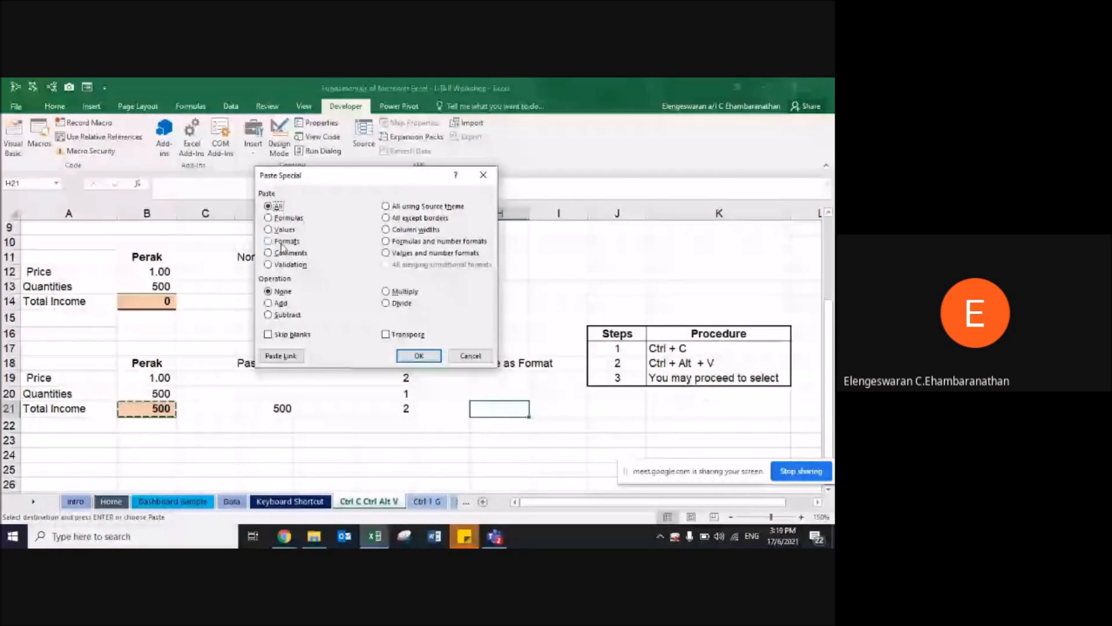
click(269, 241)
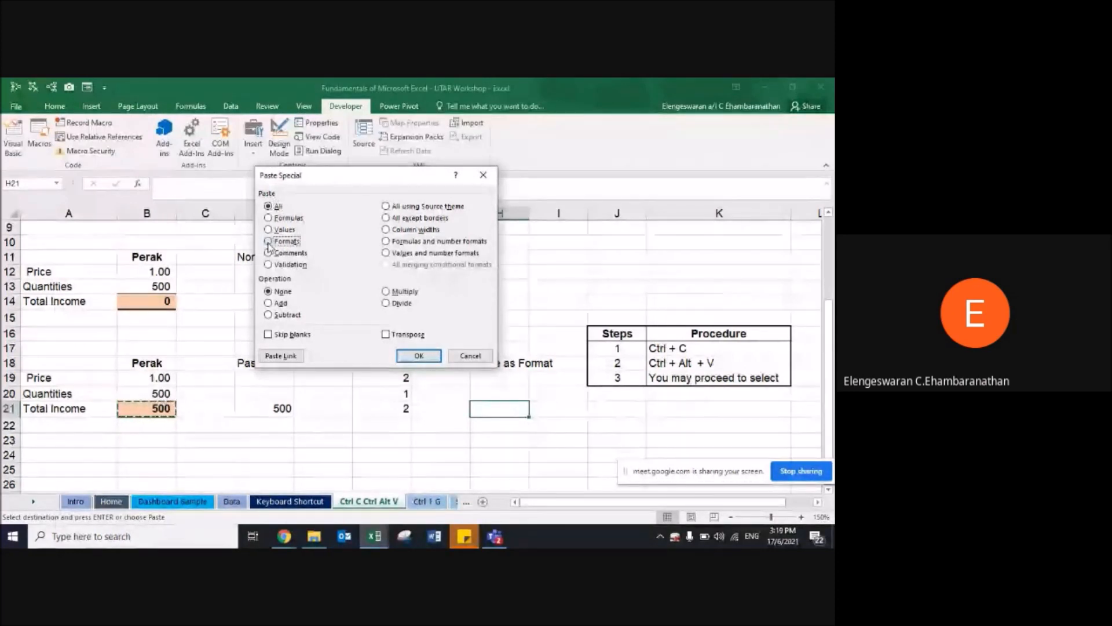
click(419, 356)
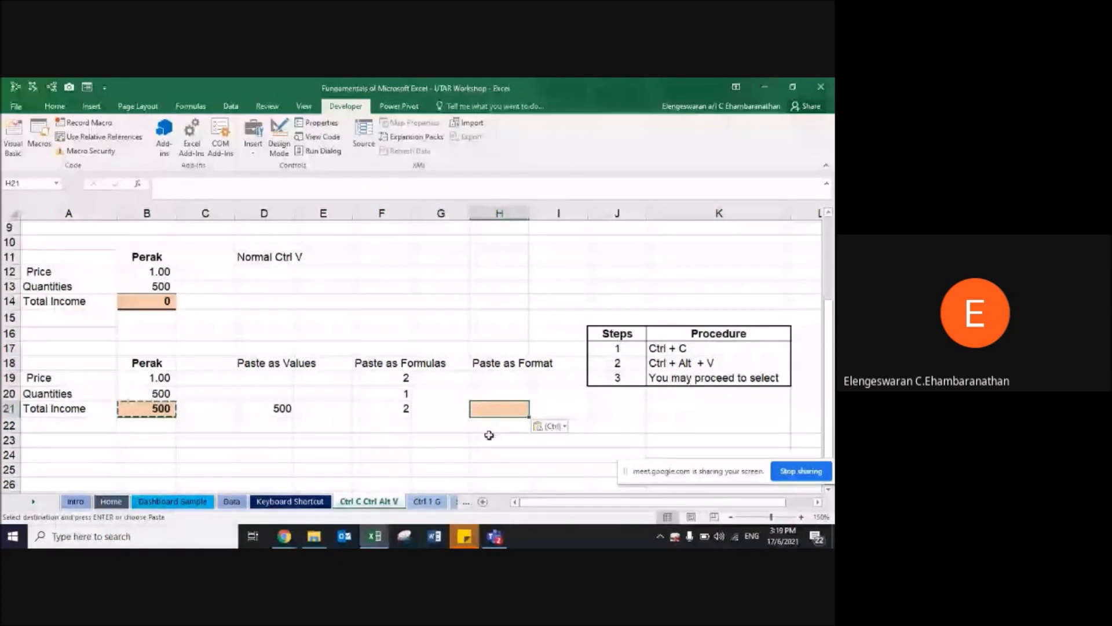
key(Left)
key(Left)
key(Left)
key(Right)
key(Right)
key(Right)
key(Right)
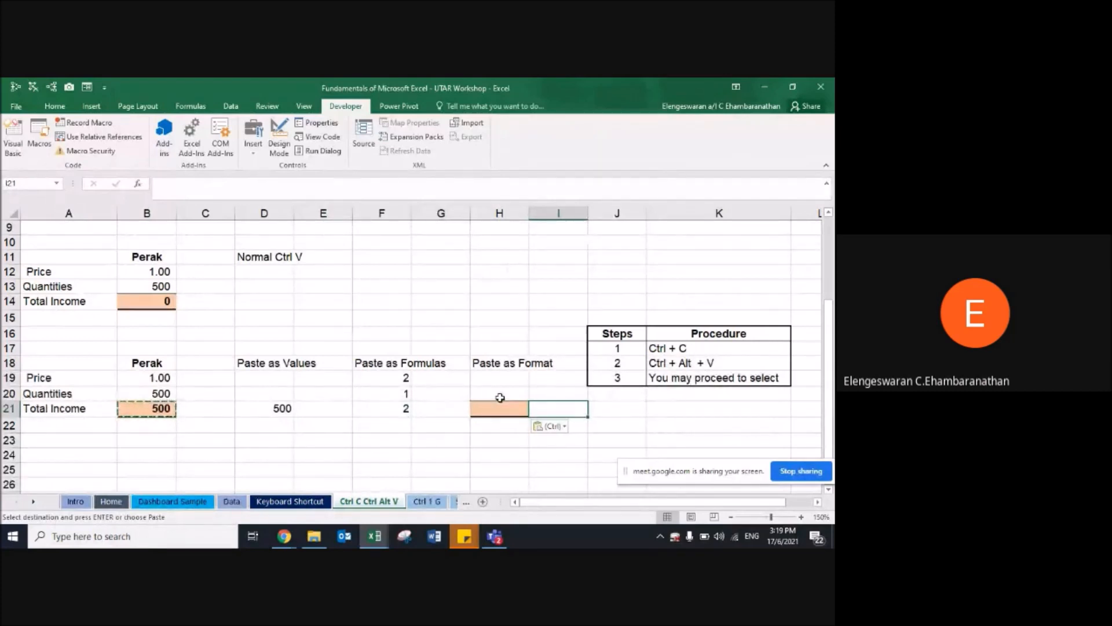
key(Left)
key(Down)
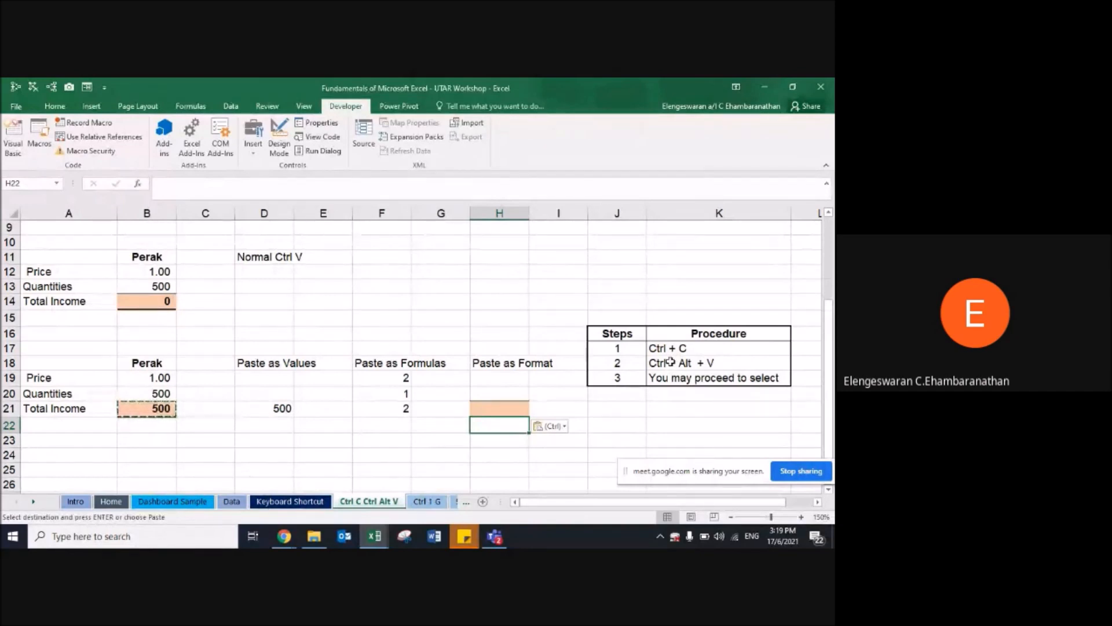
key(Left)
key(Left)
key(Left)
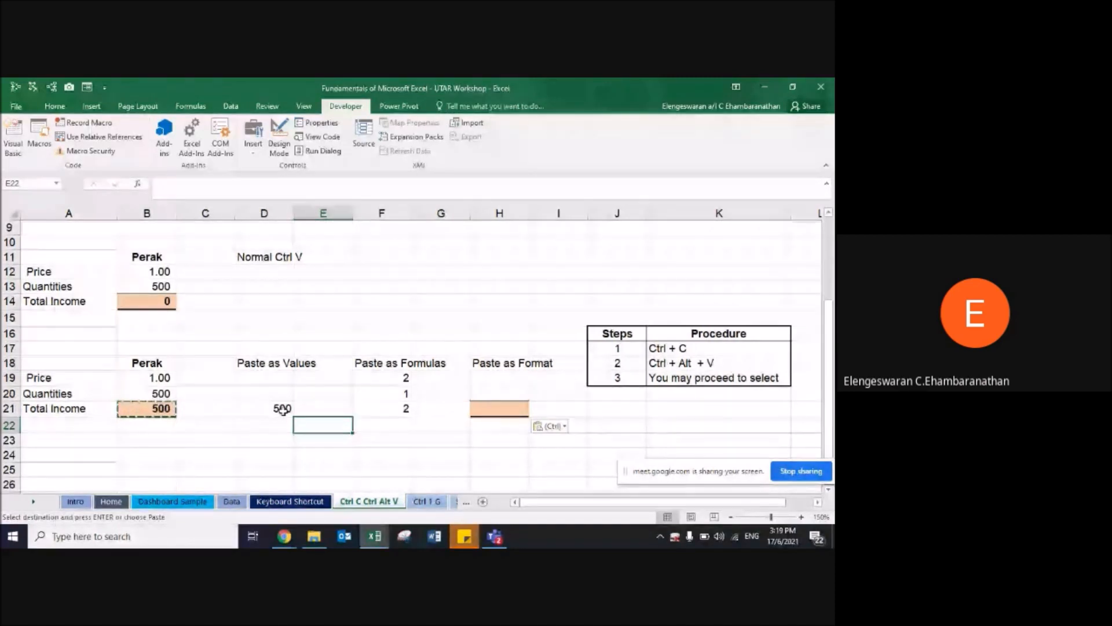
Step: Try to paste the copied B21 total into D22 using the Values paste option, and reselect B21
click(165, 408)
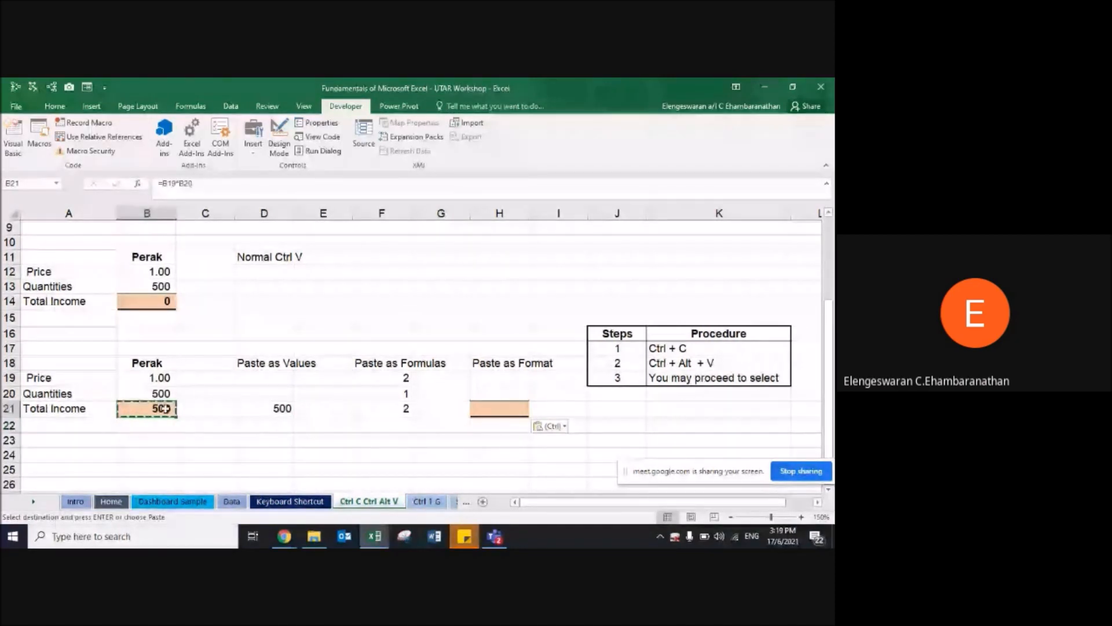
click(253, 427)
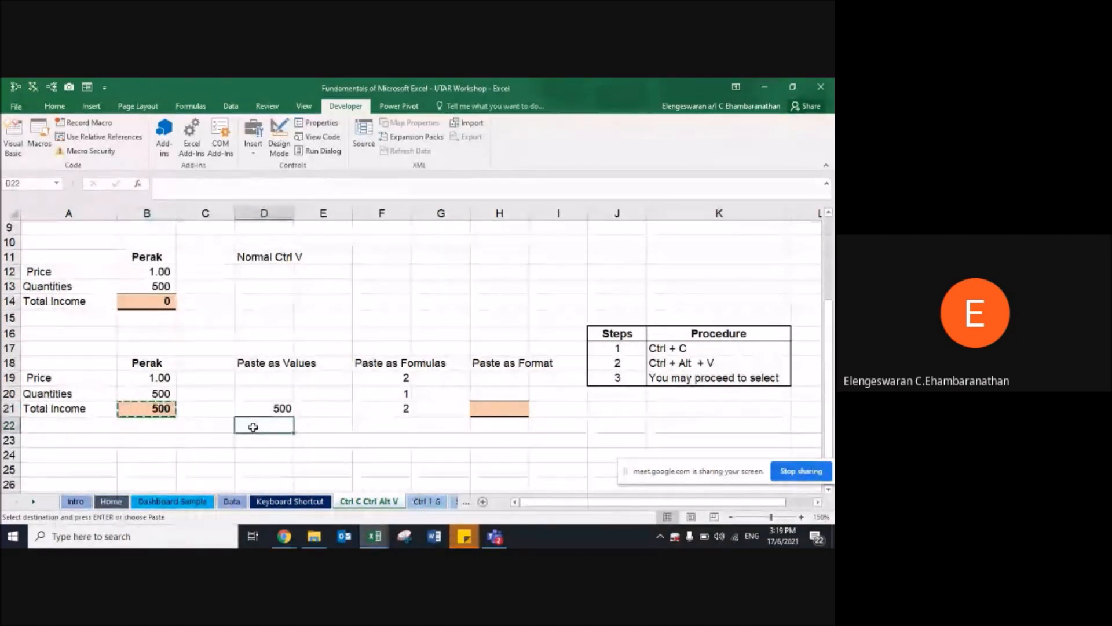
right_click(254, 428)
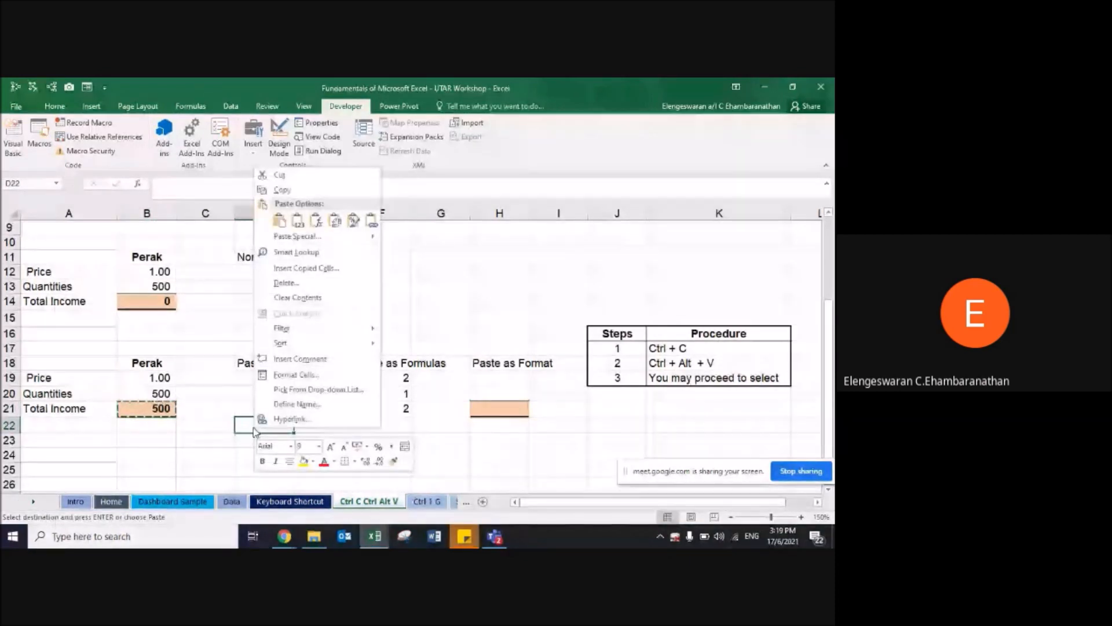
click(299, 224)
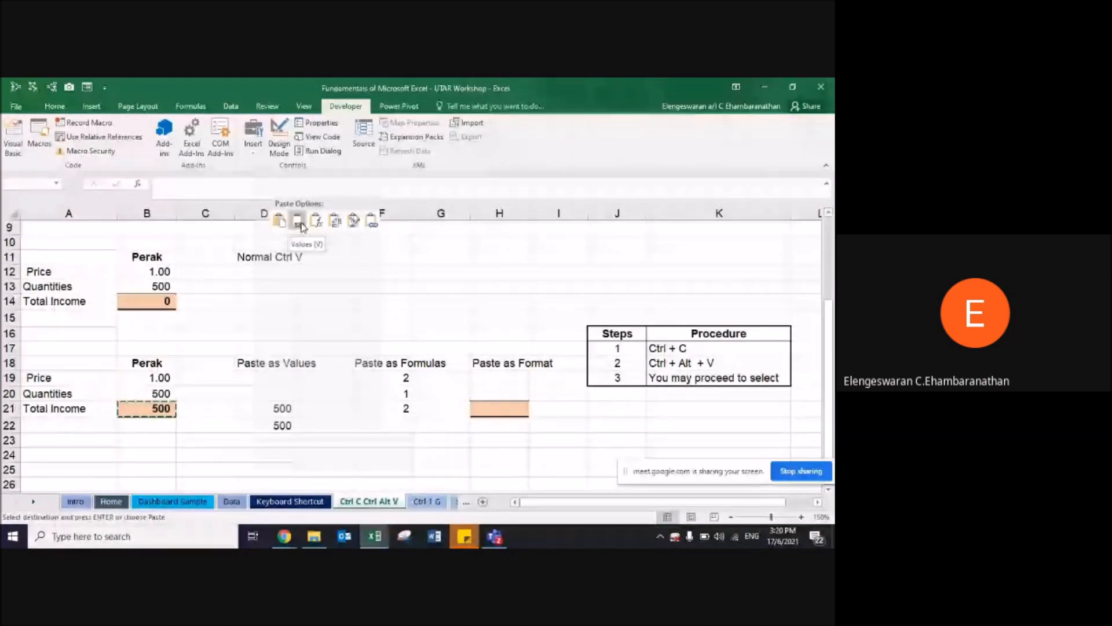
click(301, 226)
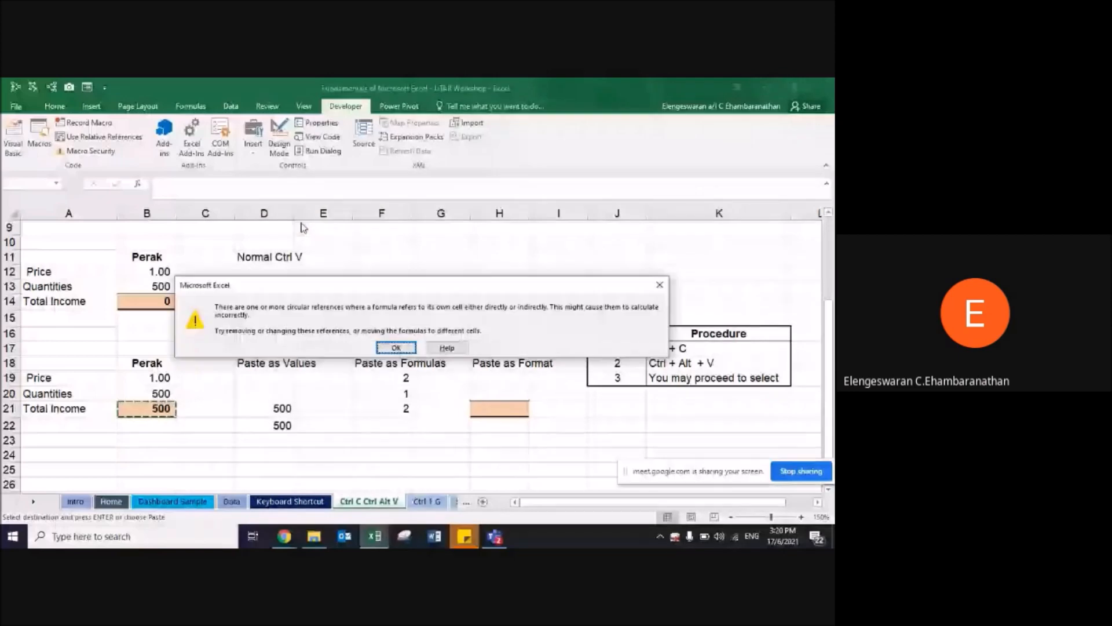
key(Return)
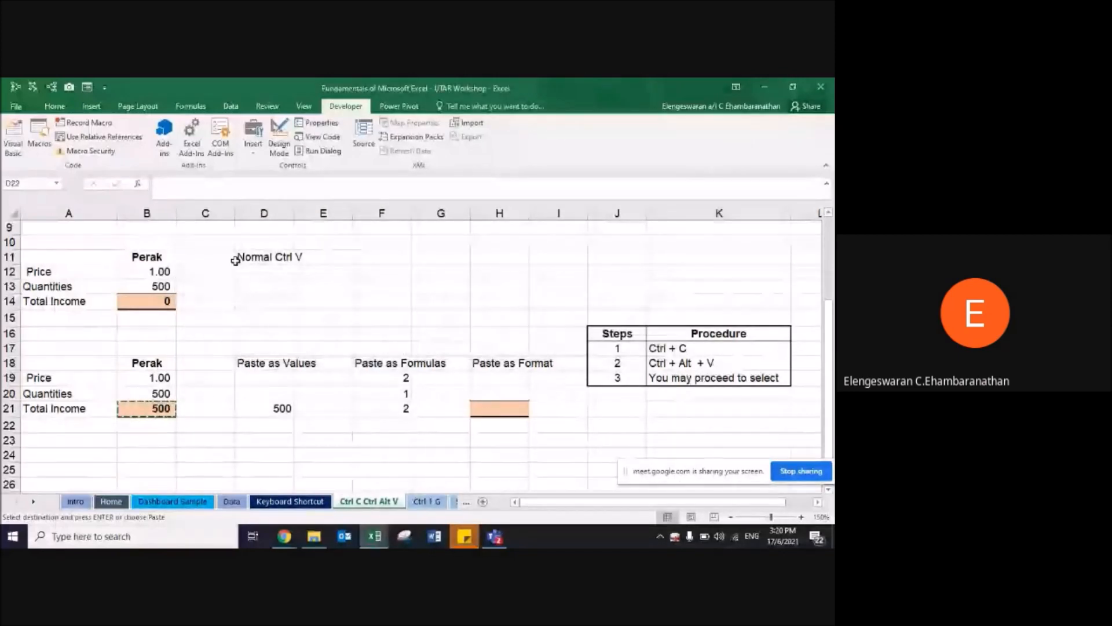
click(149, 408)
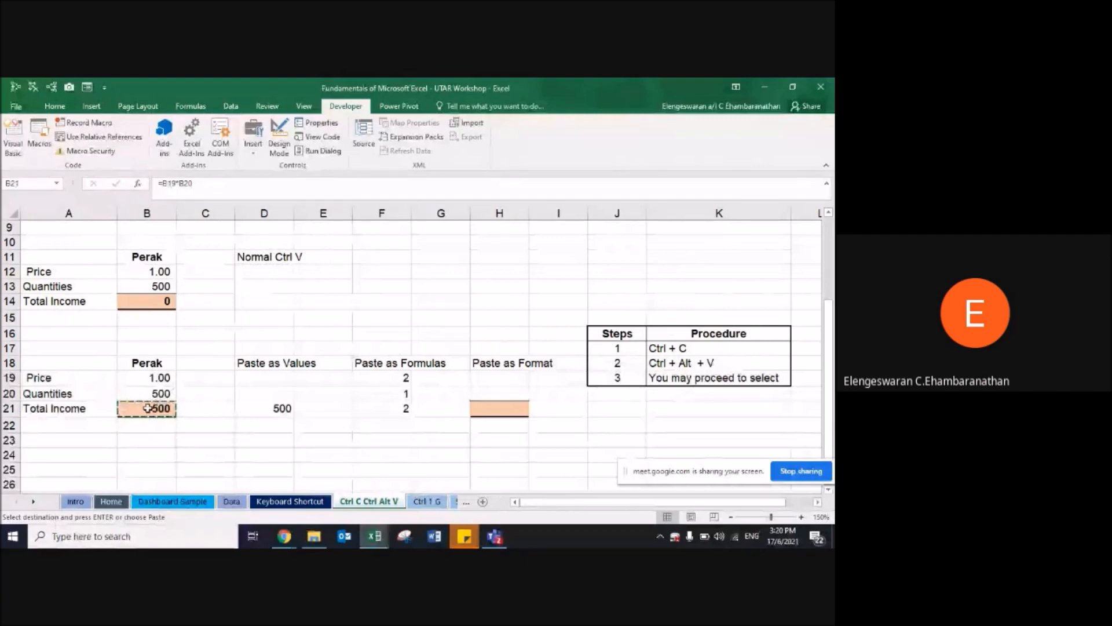
click(260, 424)
key(Escape)
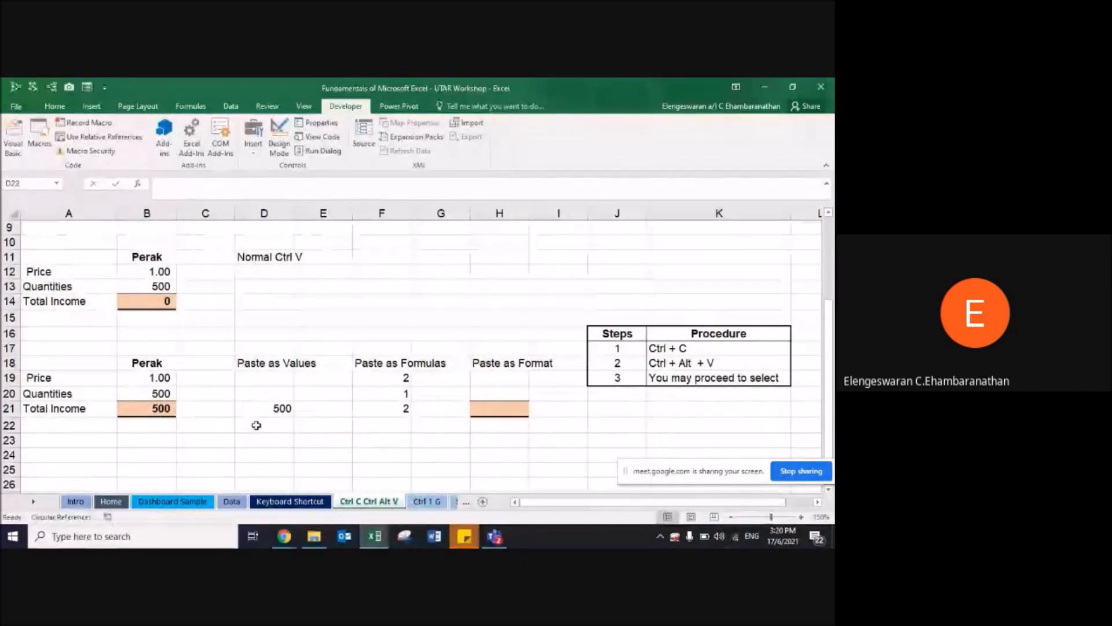
right_click(257, 426)
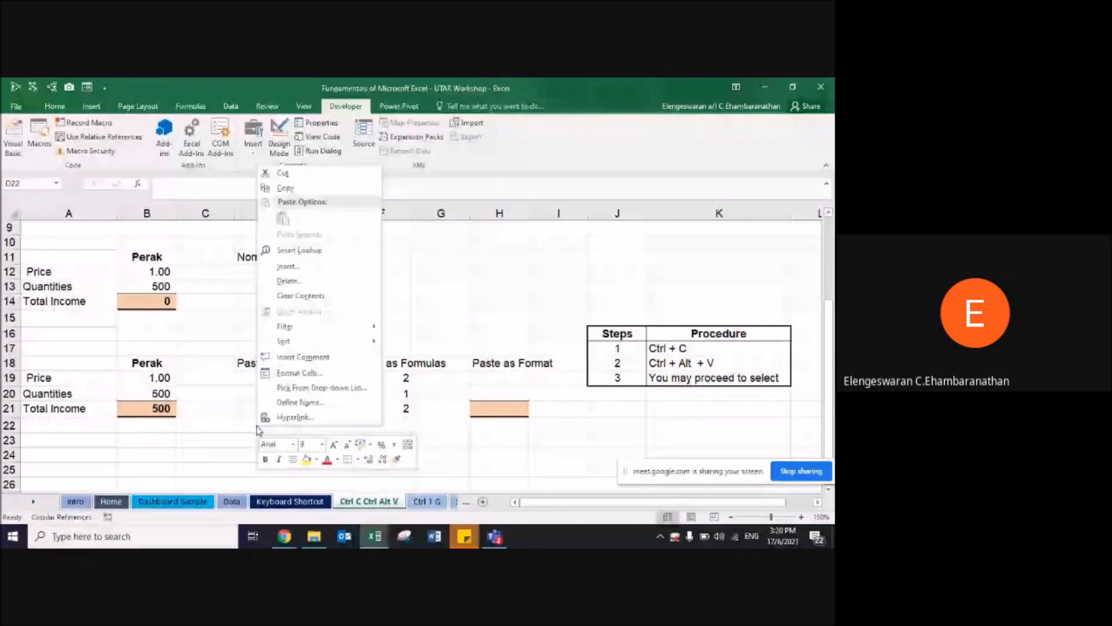
Step: Copy Total Income from B21 and paste it into D22 with the Values paste option
click(161, 409)
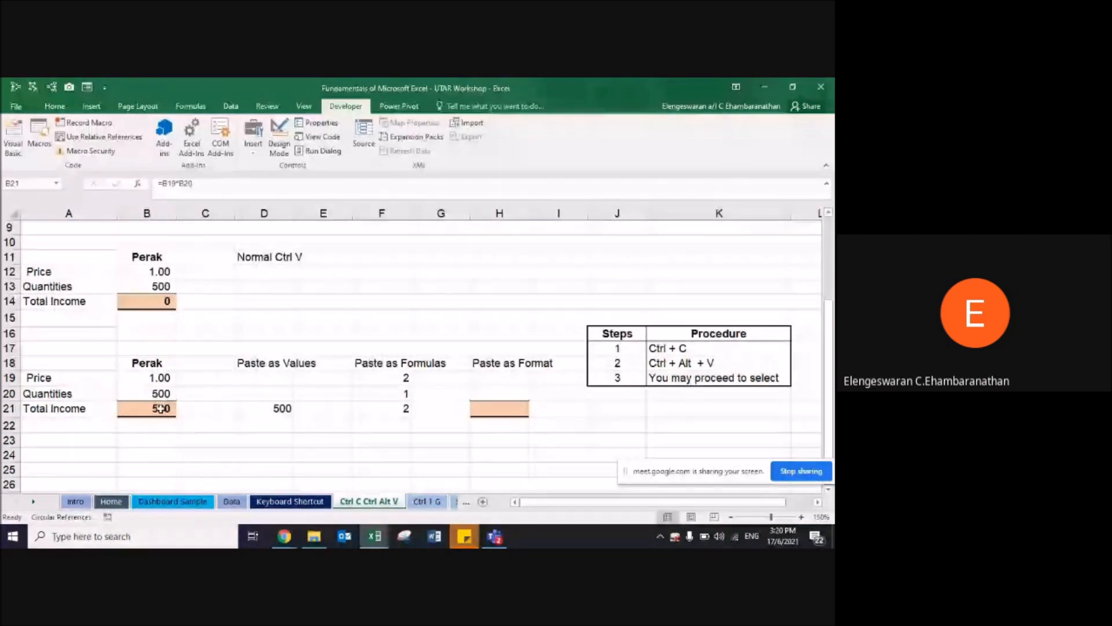
key(ctrl+c)
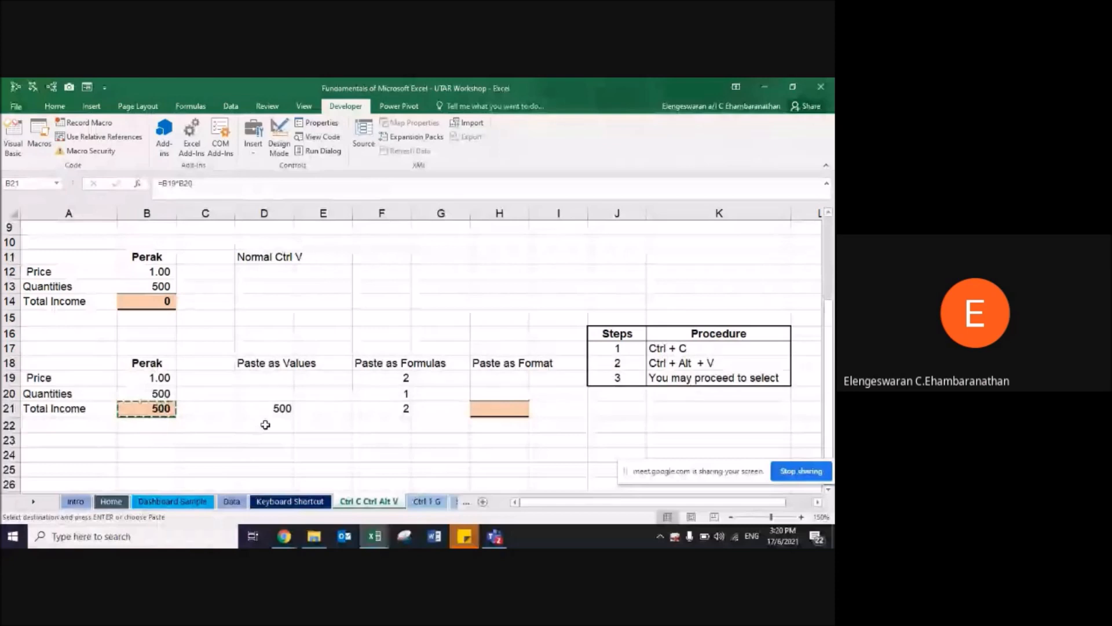
right_click(266, 427)
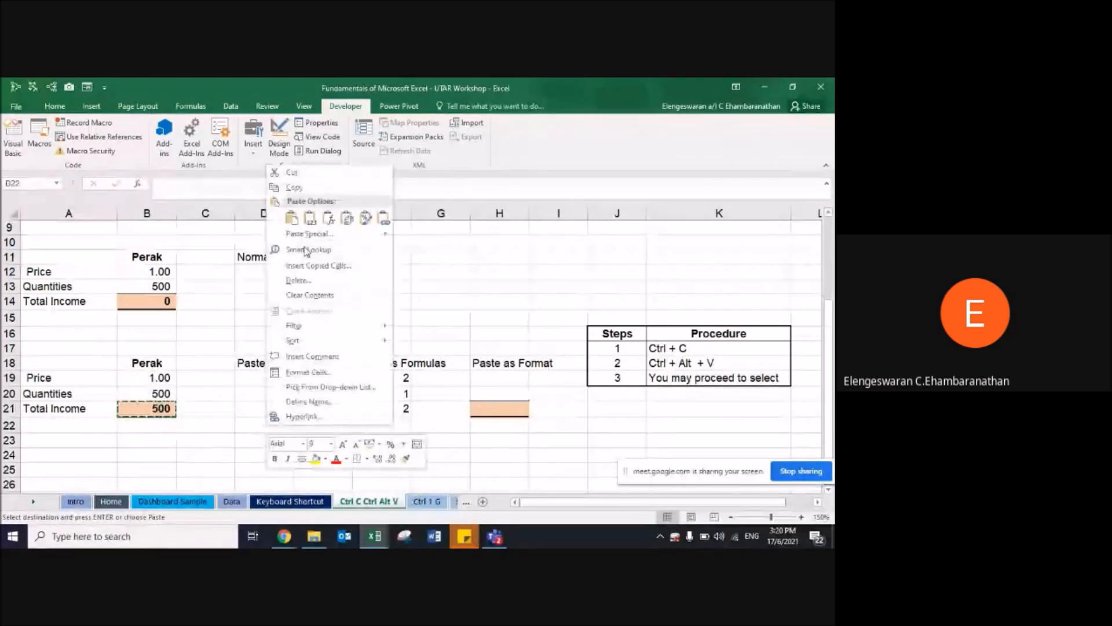
click(311, 223)
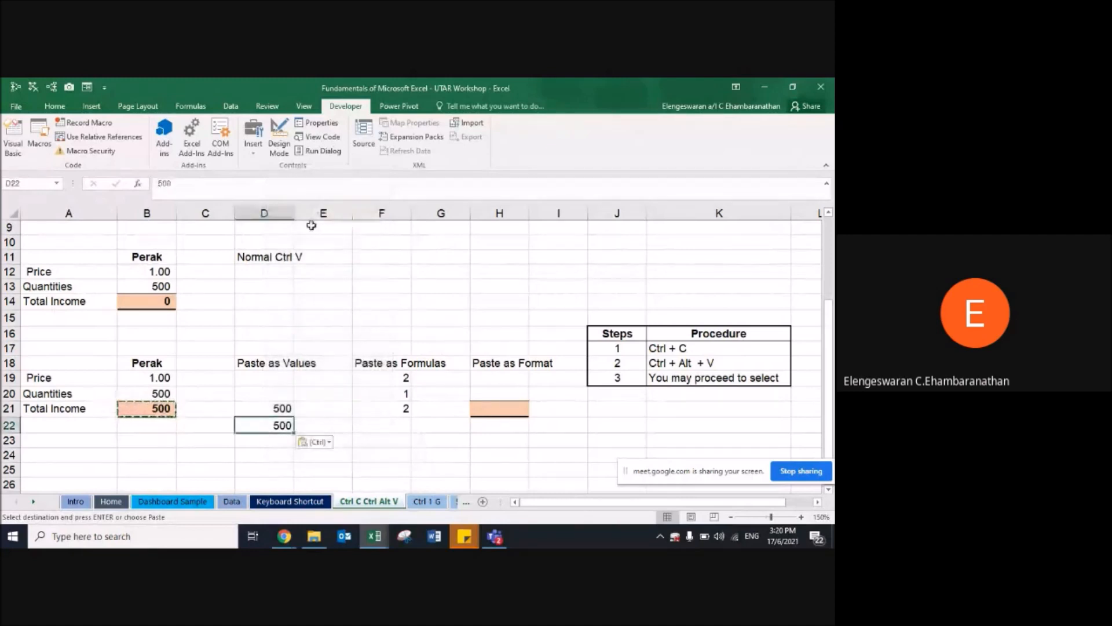
Step: Paste the copied B21 total into F22, under Paste as Formulas, with the Formulas paste option
key(Right)
key(Right)
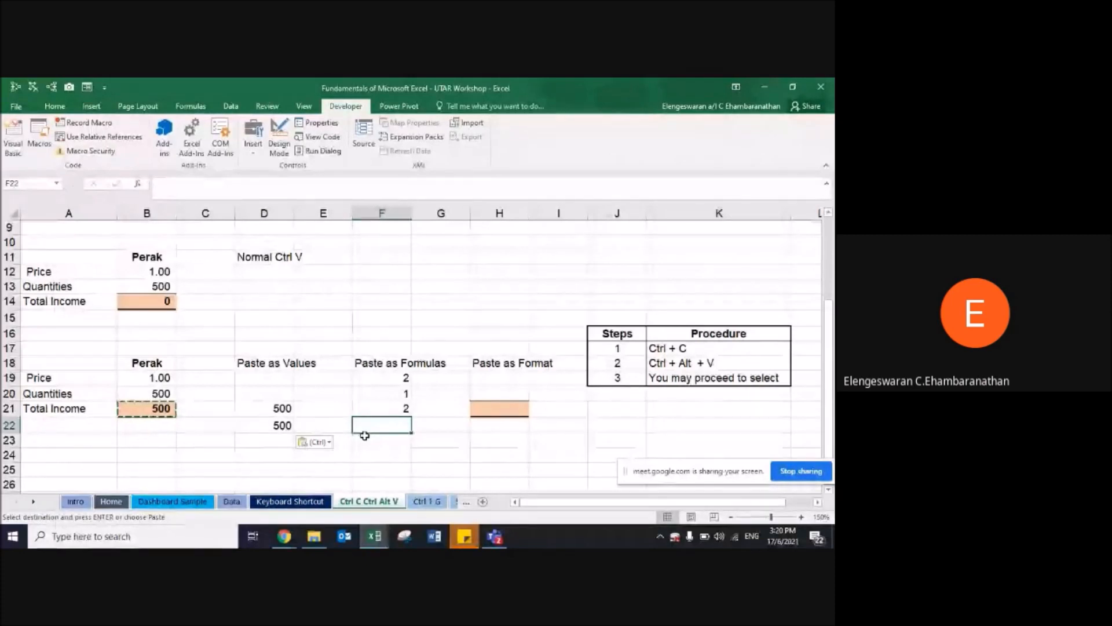
right_click(370, 431)
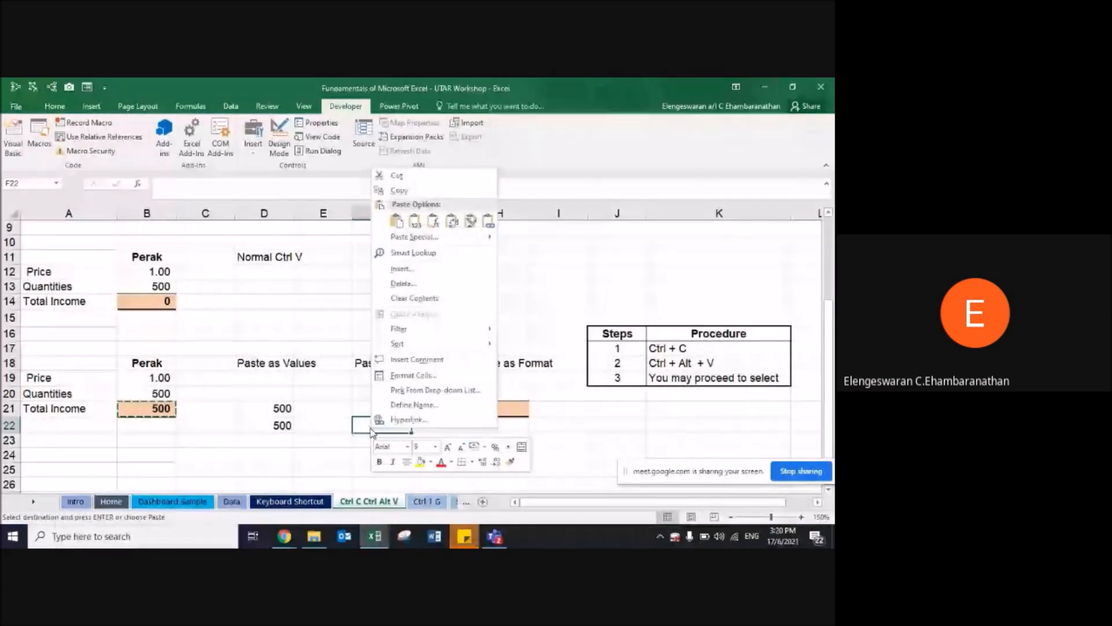
click(433, 222)
Step: Look at the paste options for H22, under Paste as Format, without pasting
key(Right)
key(Right)
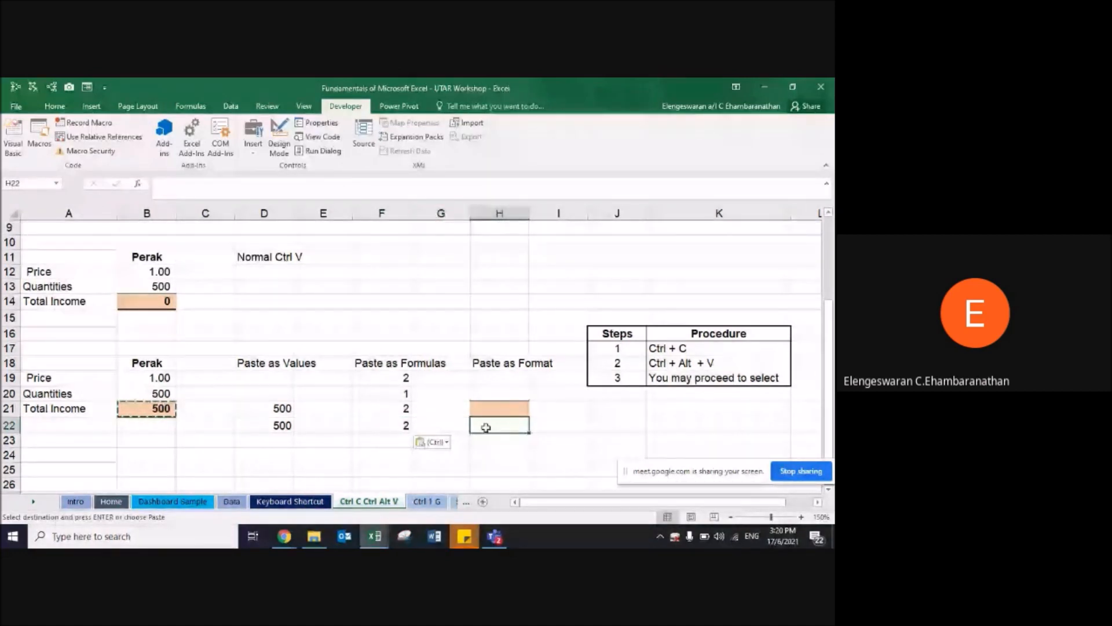
right_click(485, 427)
mouse_move(602, 236)
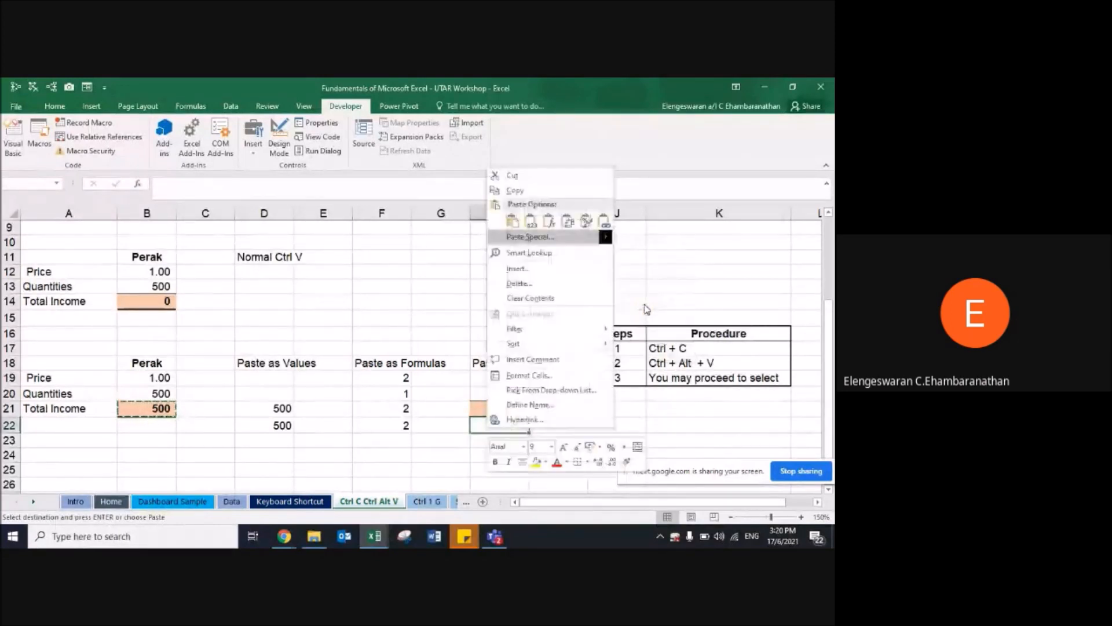
key(Escape)
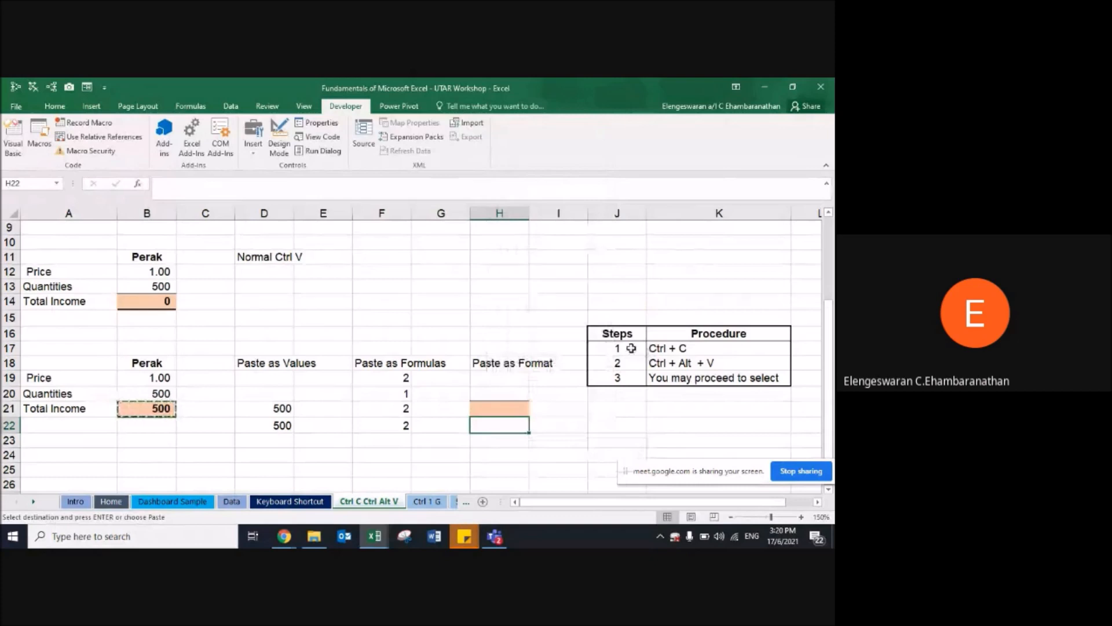
Step: Copy the step numbers in J17:J19 and paste them transposed into a row starting at K21
click(633, 349)
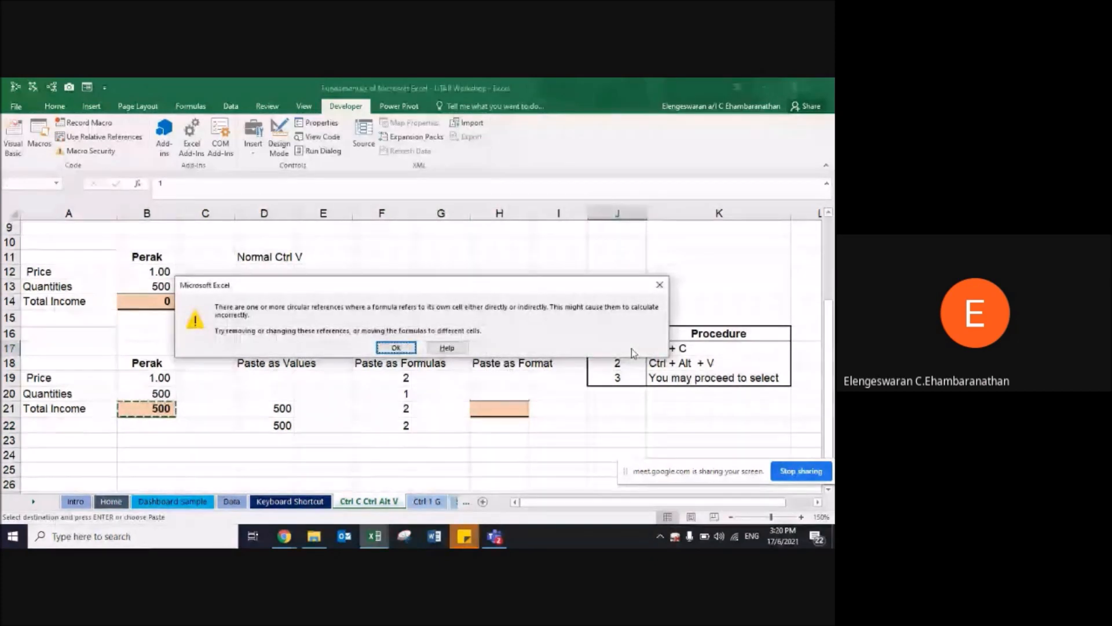
key(Return)
key(shift+Down)
key(shift+Down)
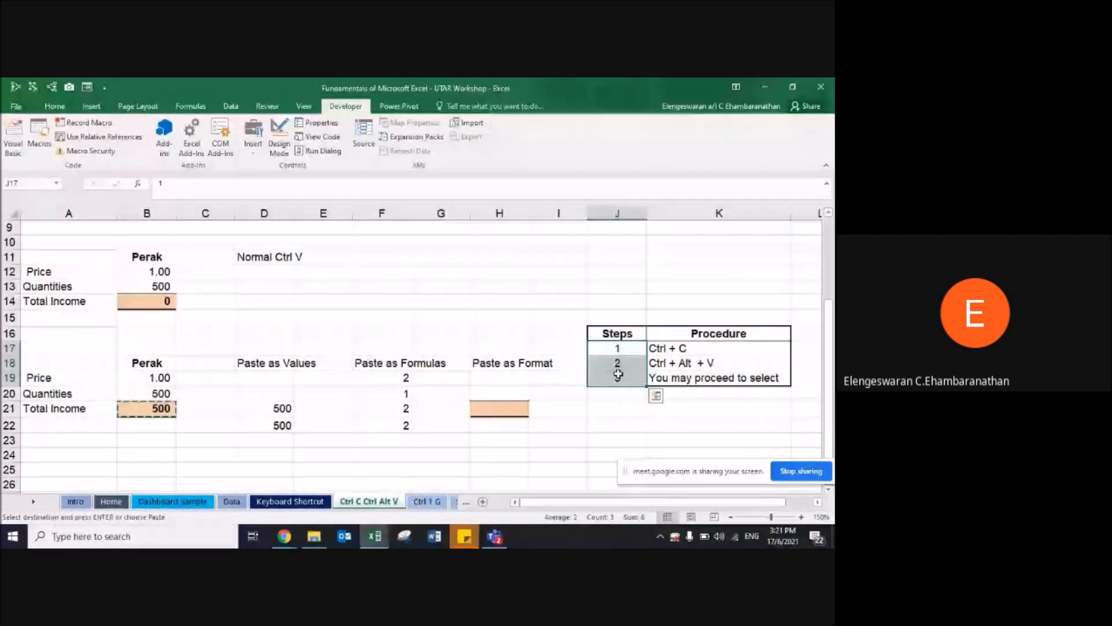
key(ctrl+c)
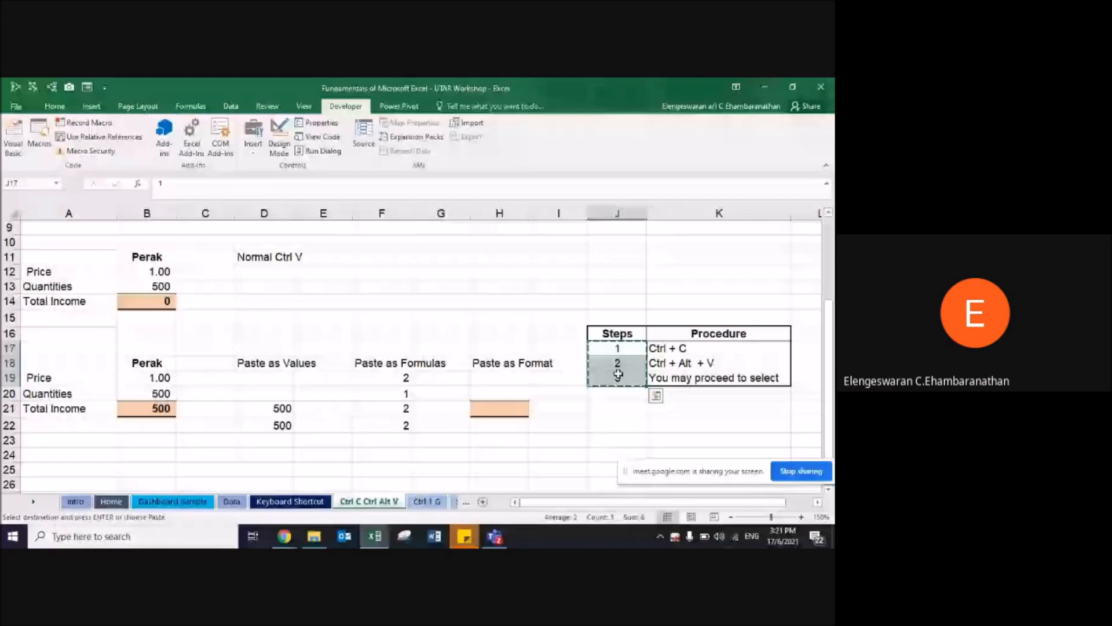
click(674, 410)
right_click(677, 412)
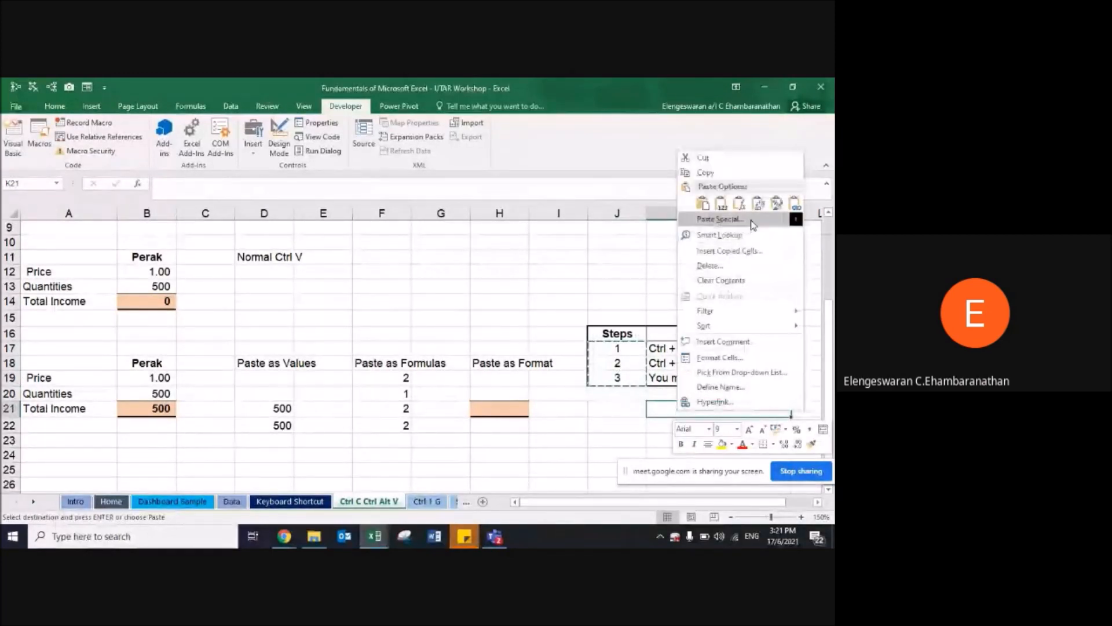
click(758, 204)
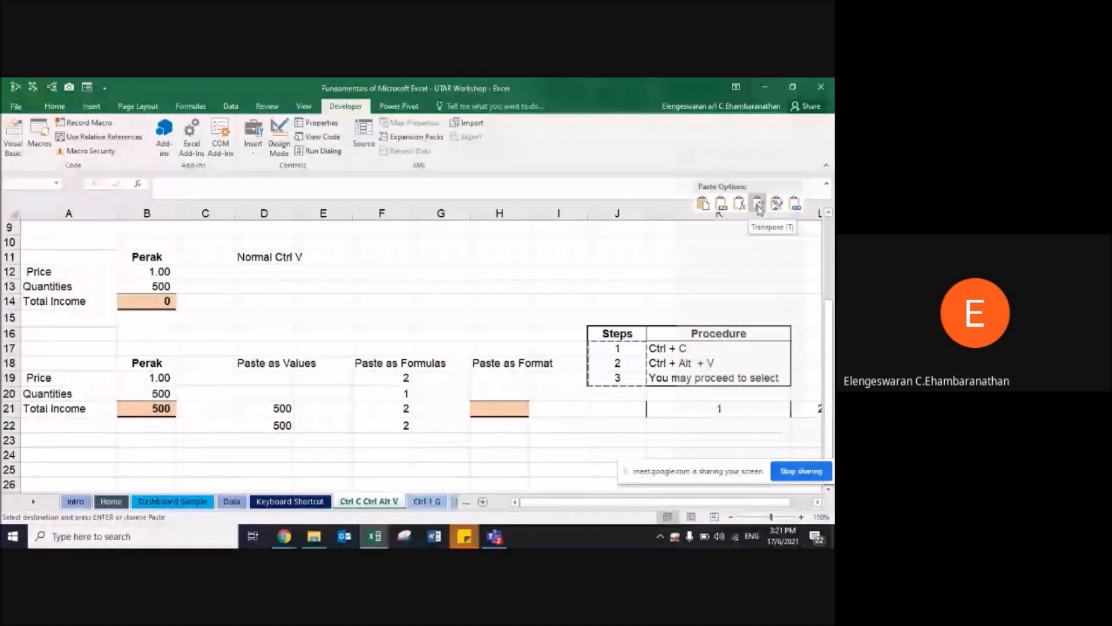
click(758, 205)
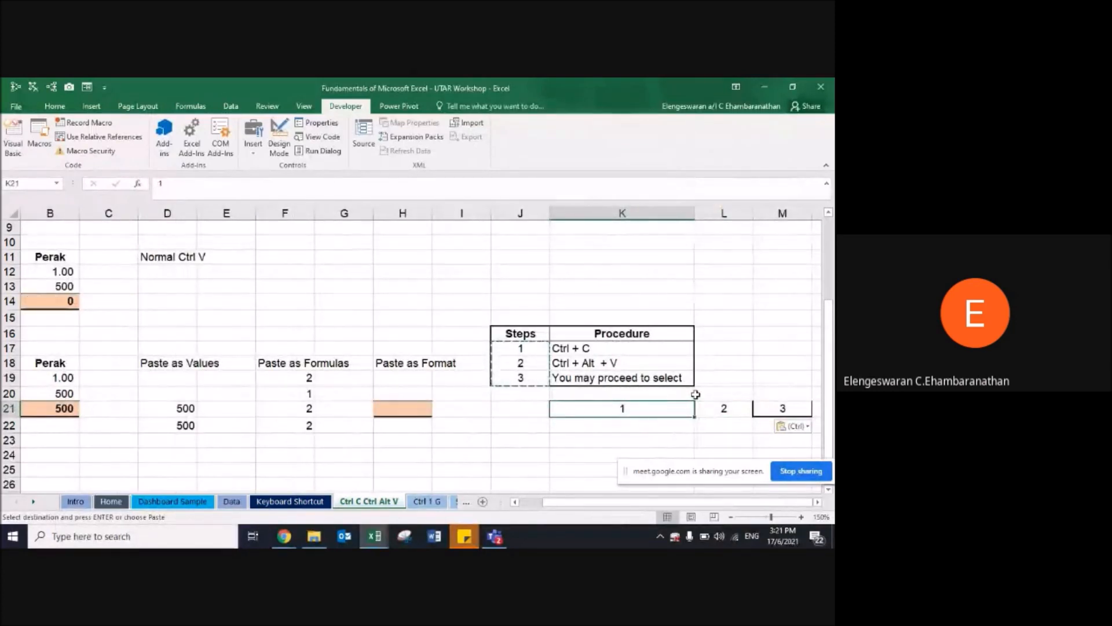
Step: Highlight the source numbers J17:J19 and the transposed row K21:M21 to compare their orientation
drag(513, 347, 520, 377)
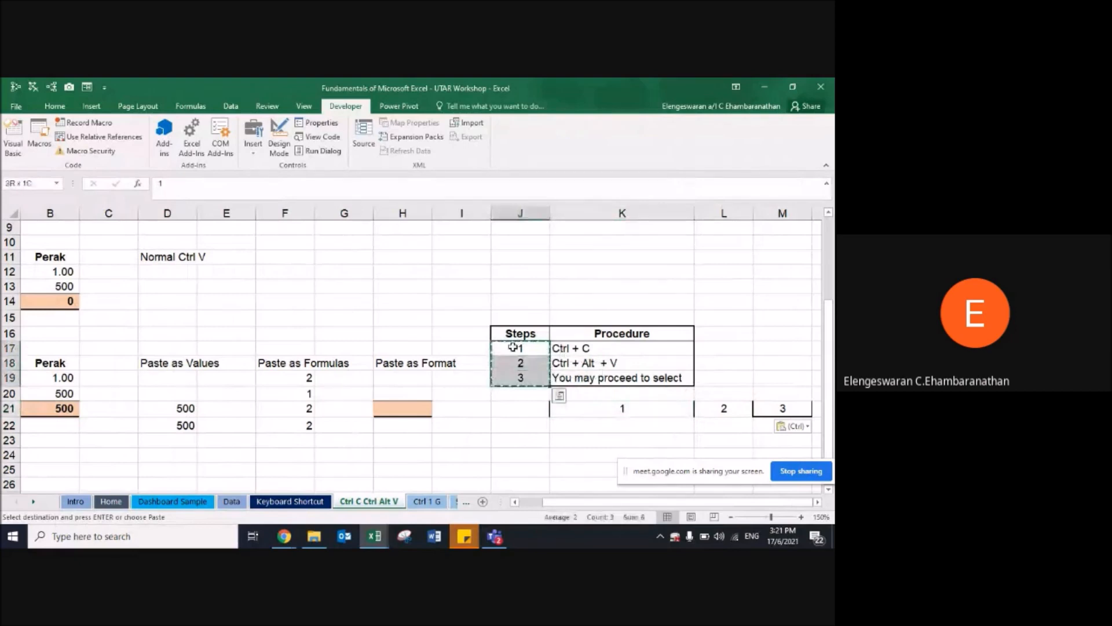
click(624, 408)
key(shift+Right)
key(shift+Right)
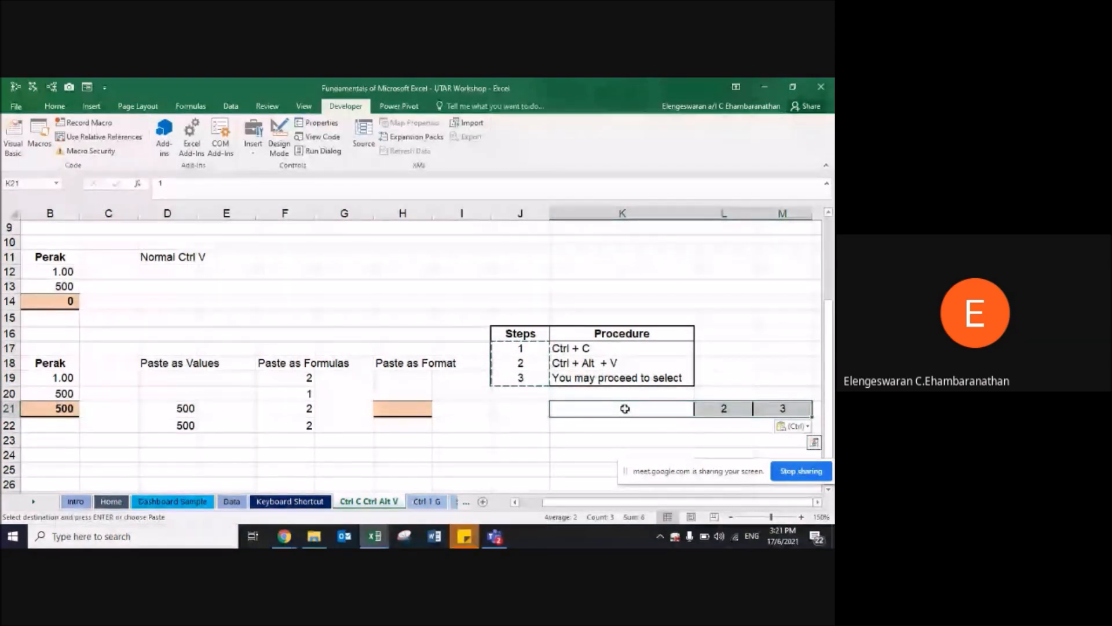
Step: Copy Perak's Total Income formula from B6 and paste only the formula across C6:G6 with Paste Special
key(ctrl+Home)
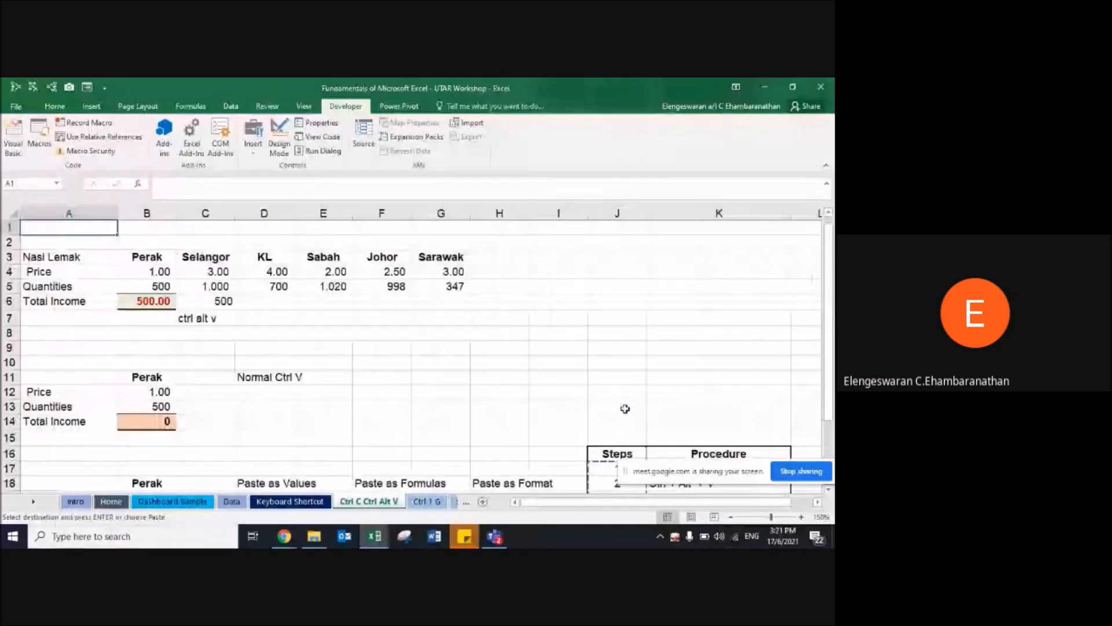
click(205, 302)
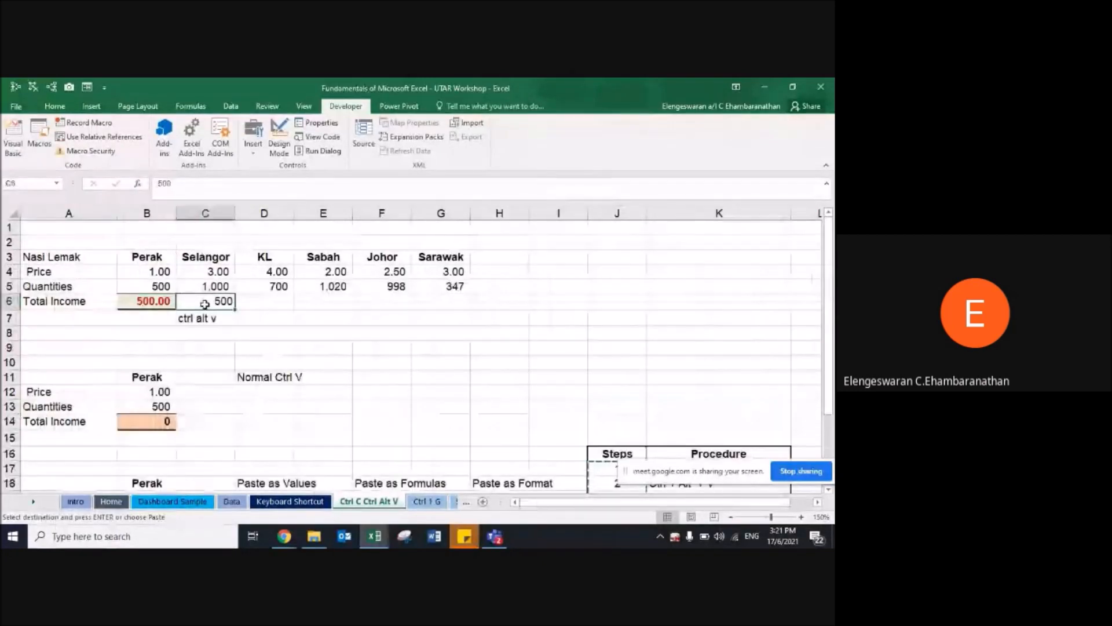
key(Left)
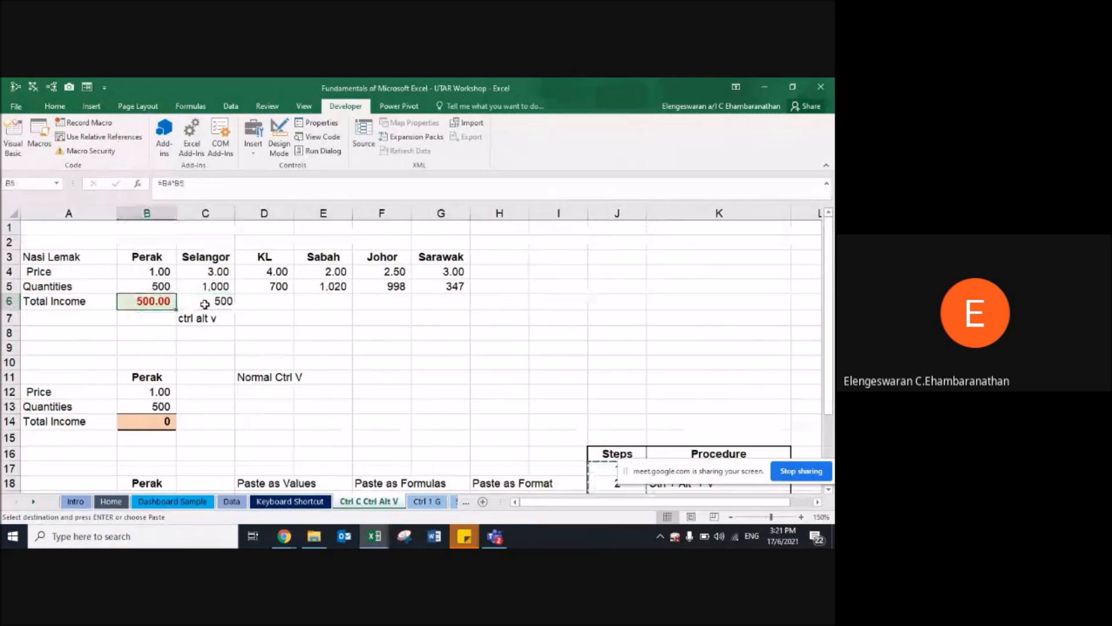
key(ctrl+c)
key(Up)
key(ctrl+Right)
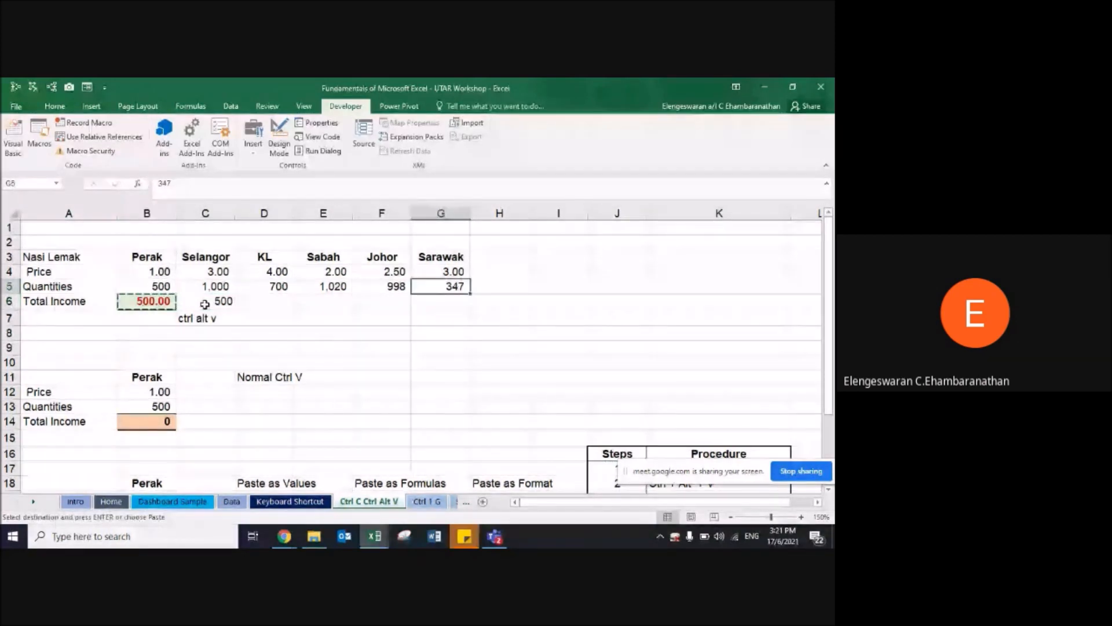
key(Down)
key(shift+Left)
key(shift+Left)
key(shift+Left)
key(shift+Left)
key(ctrl+alt+v)
key(f)
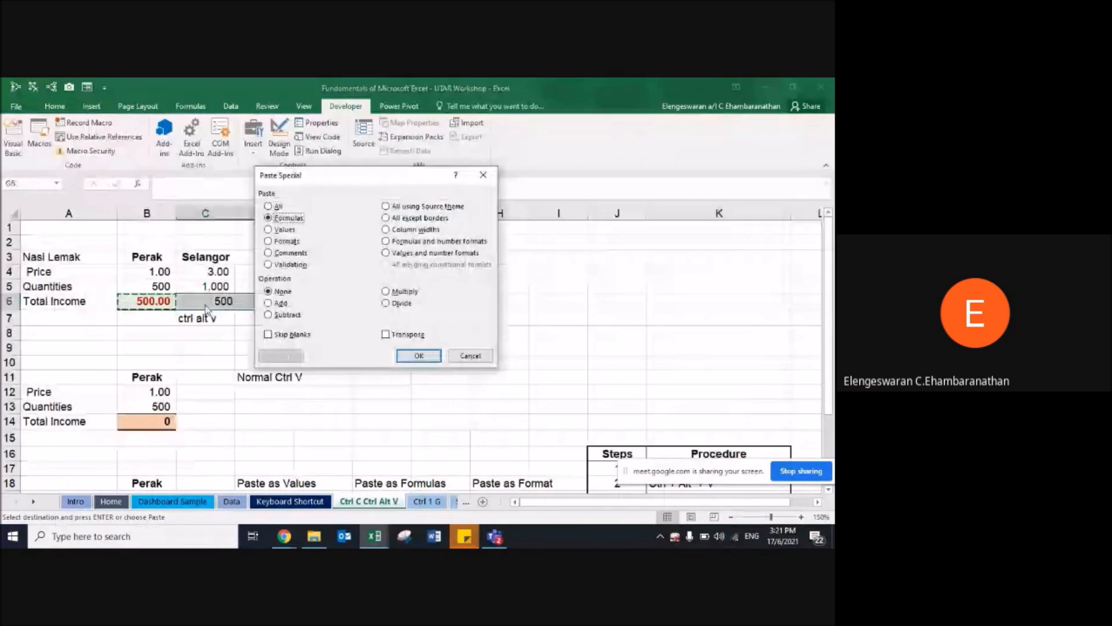
key(Return)
Step: Examine the pasted Total Income formulas for Sabah, Johor and Sarawak in E6:G6
key(Left)
key(Left)
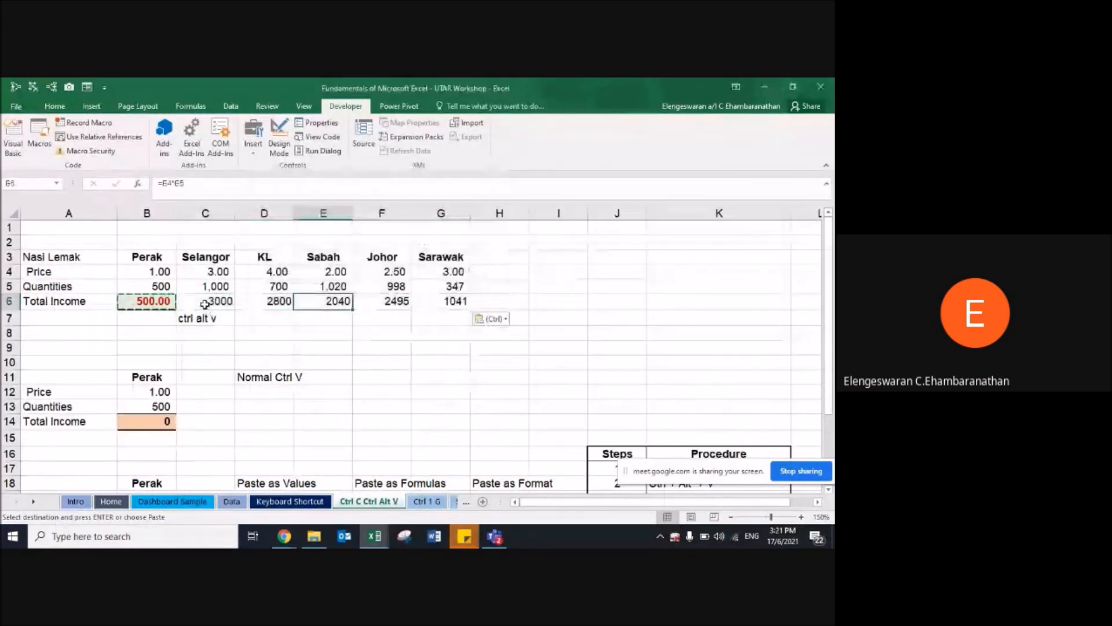
key(Right)
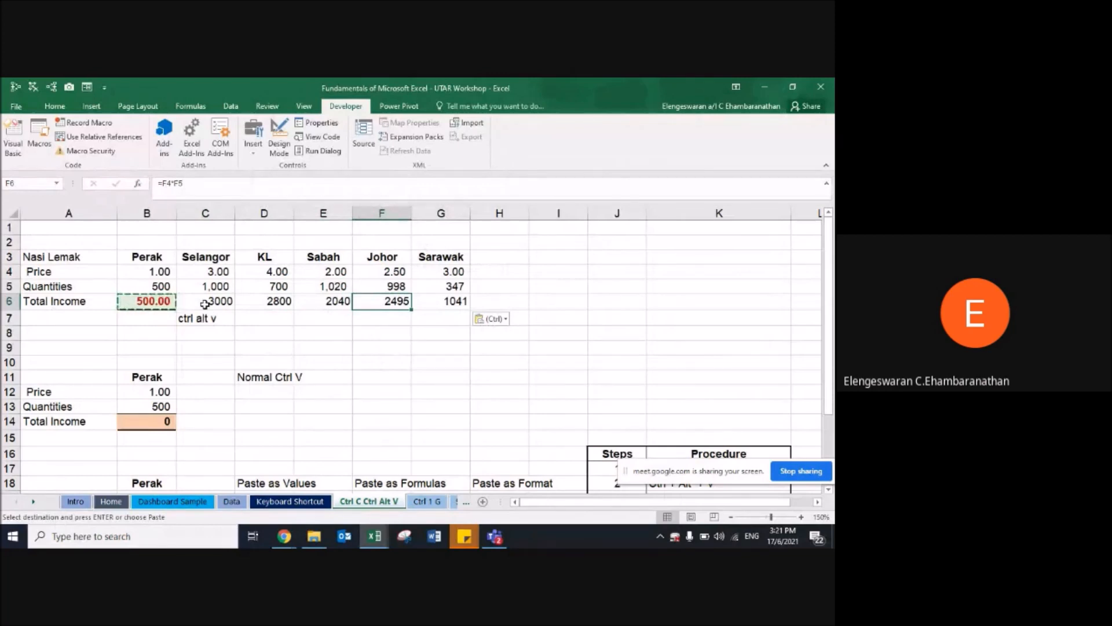
key(Right)
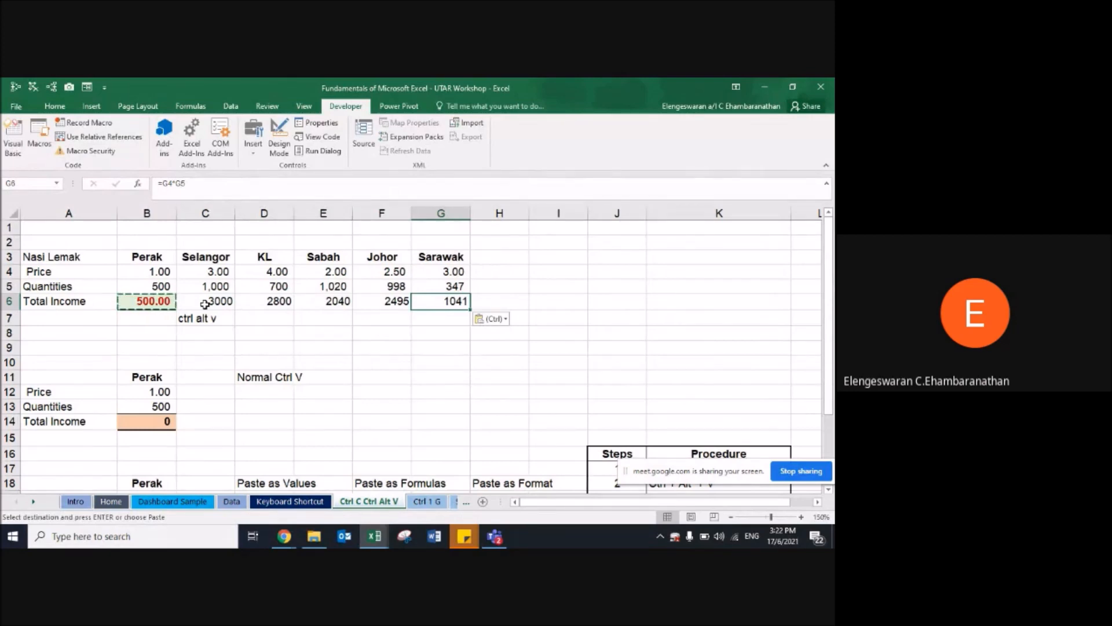
key(Left)
key(Left)
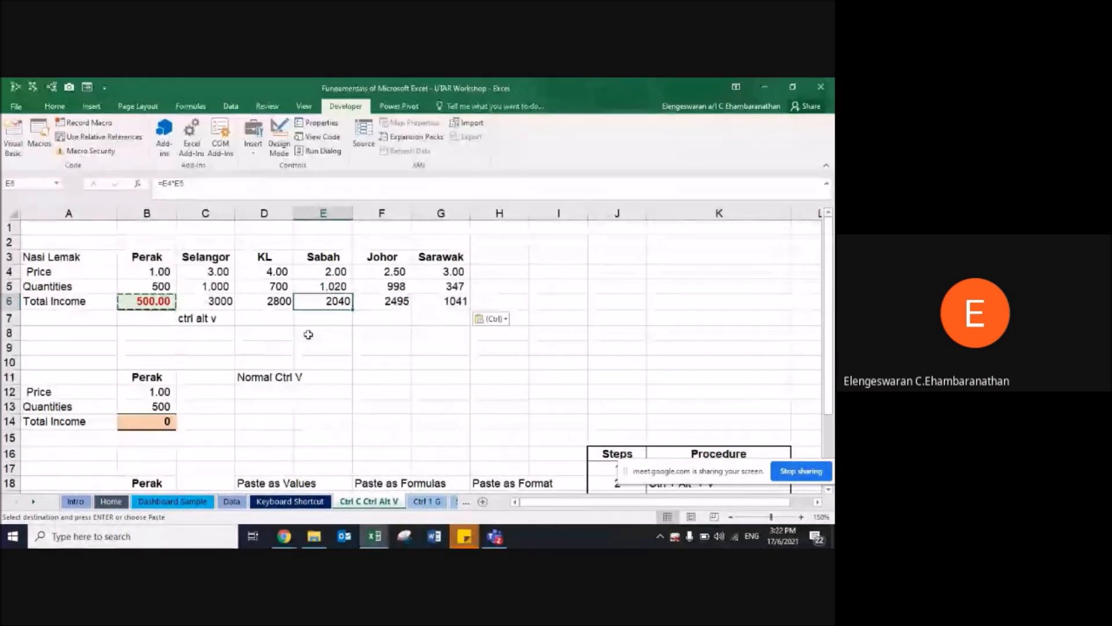
Step: Select the Ctrl + Alt + V entry in the Procedure table to review that step
scroll(508, 382, down, 2)
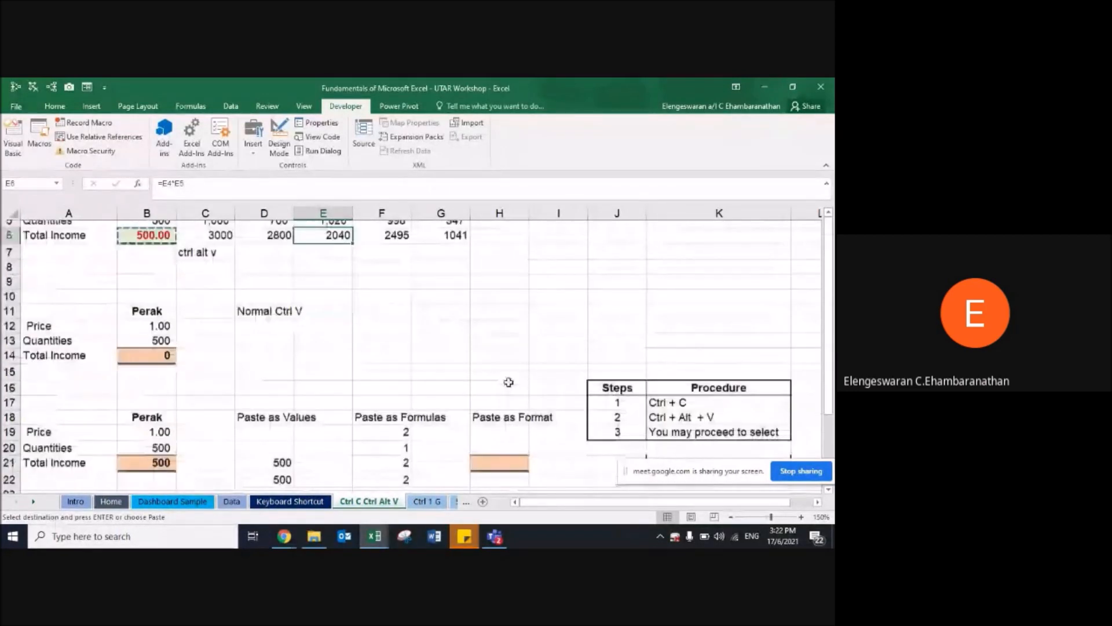
scroll(509, 382, down, 1)
click(696, 392)
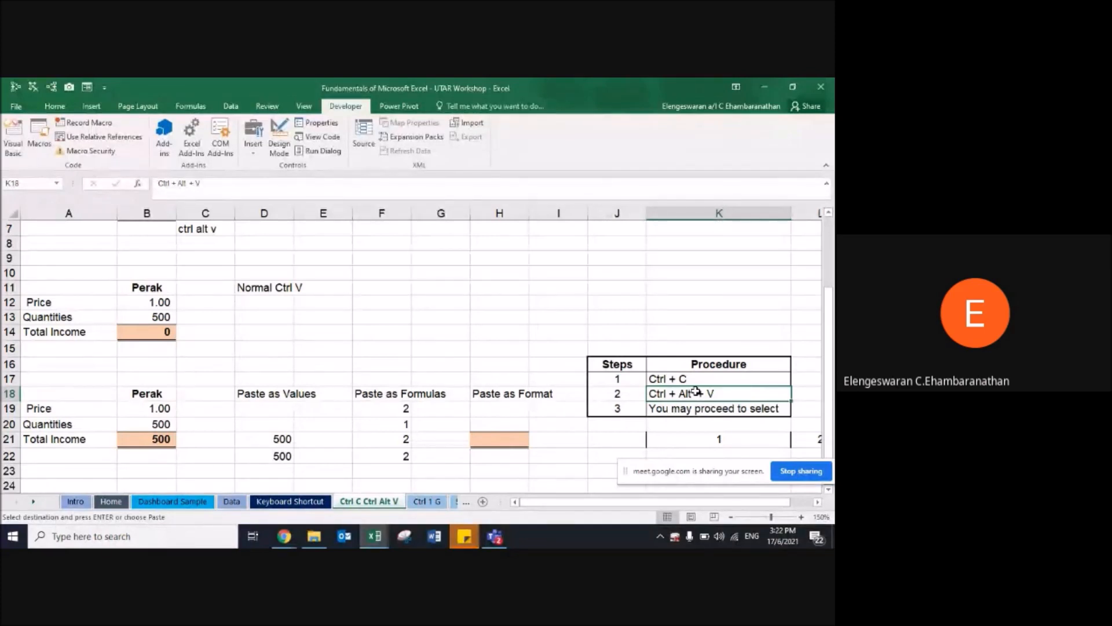
Step: Return to the Keyboard Shortcut sheet, review the Format Cell and Highlight Column shortcuts, and follow the Example 2 link
click(271, 502)
key(Down)
key(Left)
key(Down)
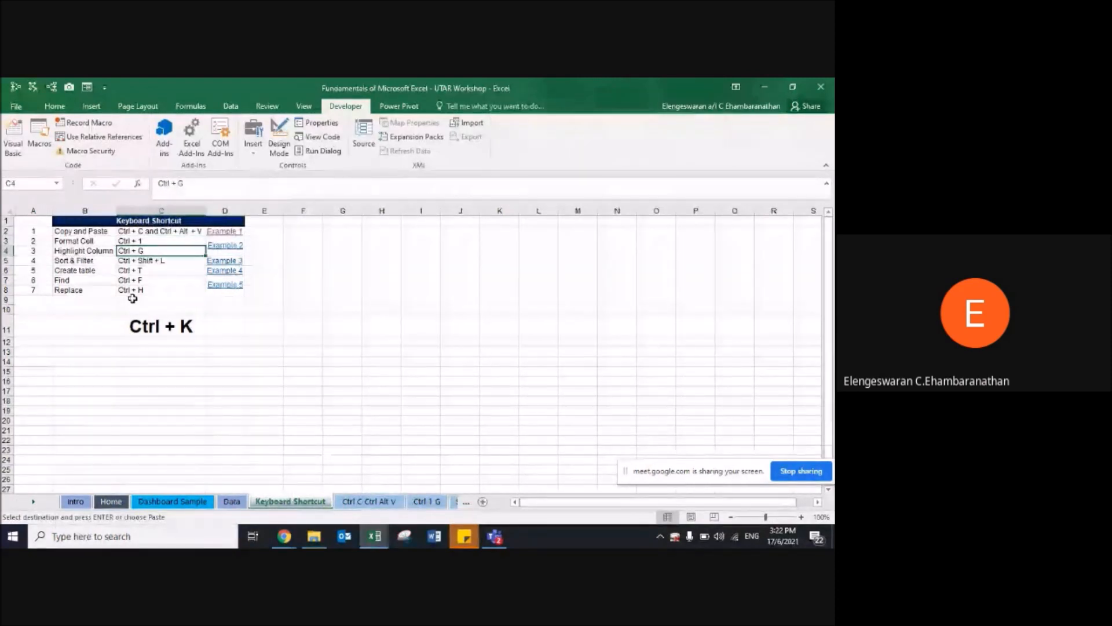
key(Up)
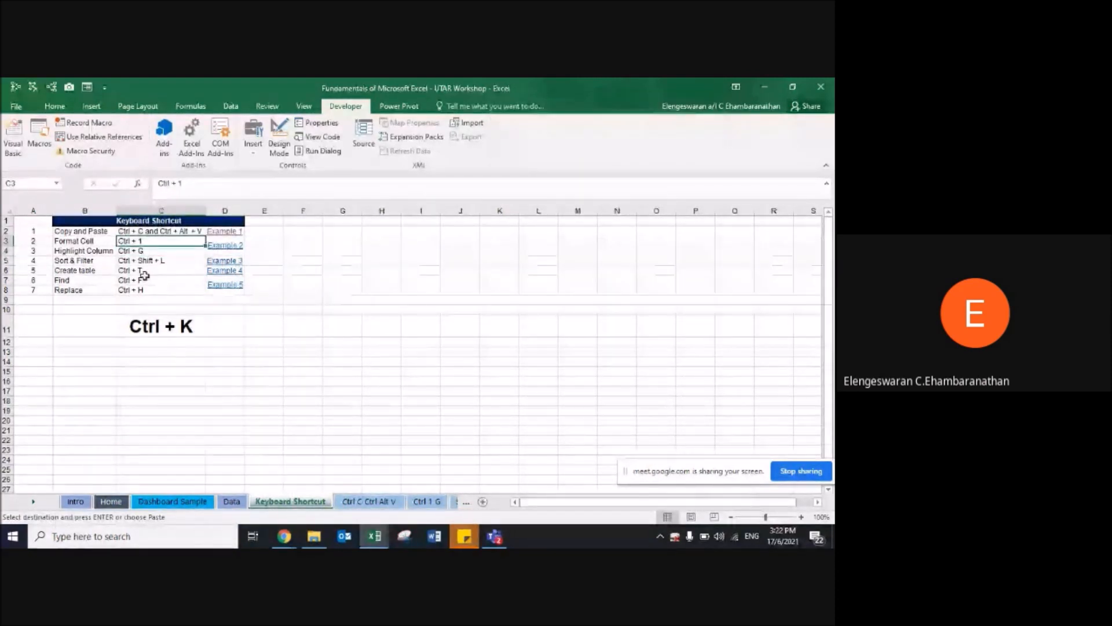
click(221, 246)
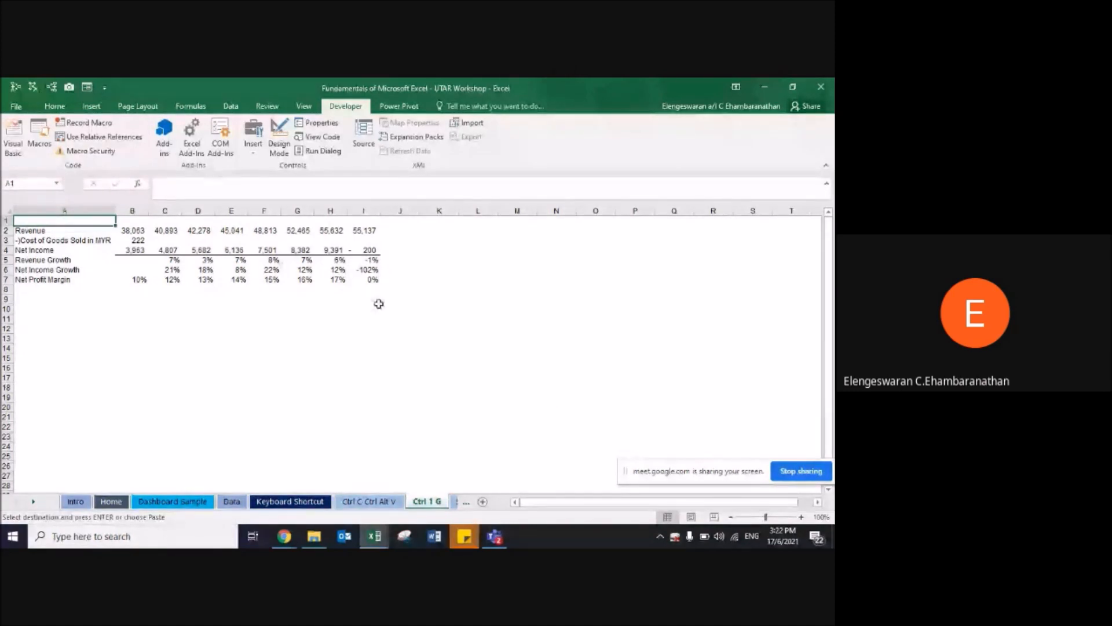
Step: Move the screen-sharing notice out of the way and enlarge the Ctrl 1 G sheet to 130% zoom
drag(675, 472, 649, 406)
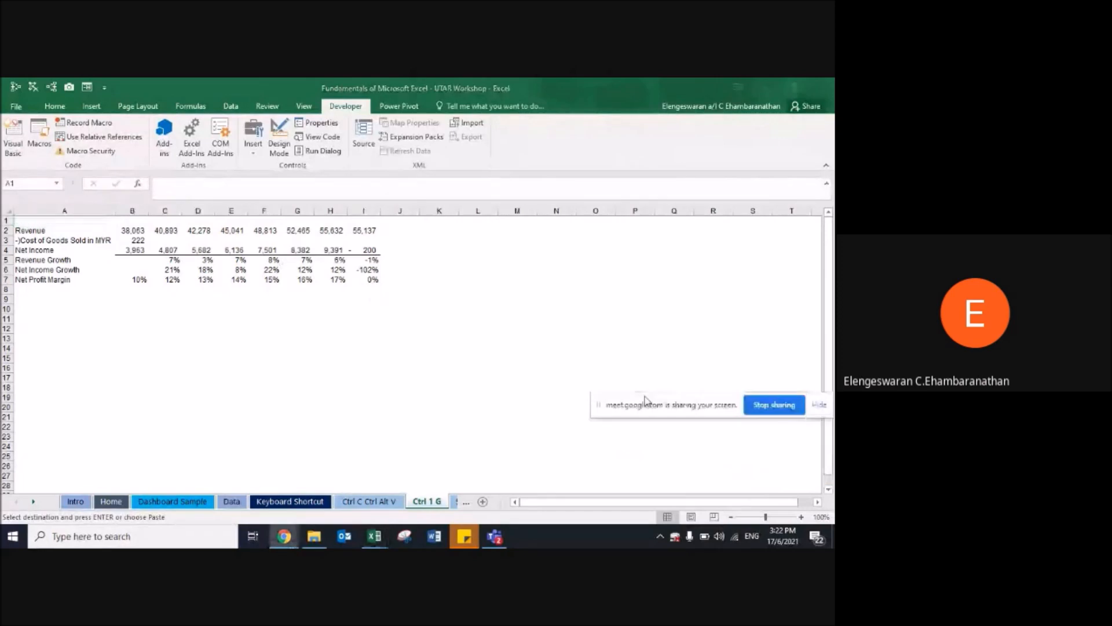
click(802, 517)
click(802, 517)
click(802, 516)
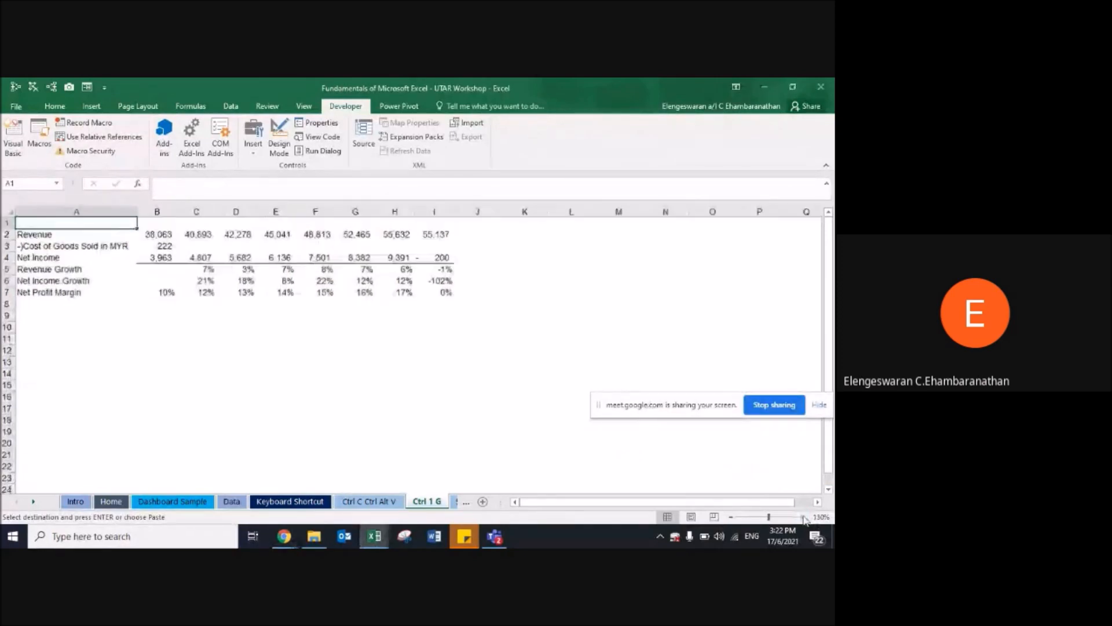
Step: Enter the label "ctrl 1" in cell B9 below the Net Profit Margin row
click(802, 517)
click(802, 516)
click(803, 517)
click(802, 516)
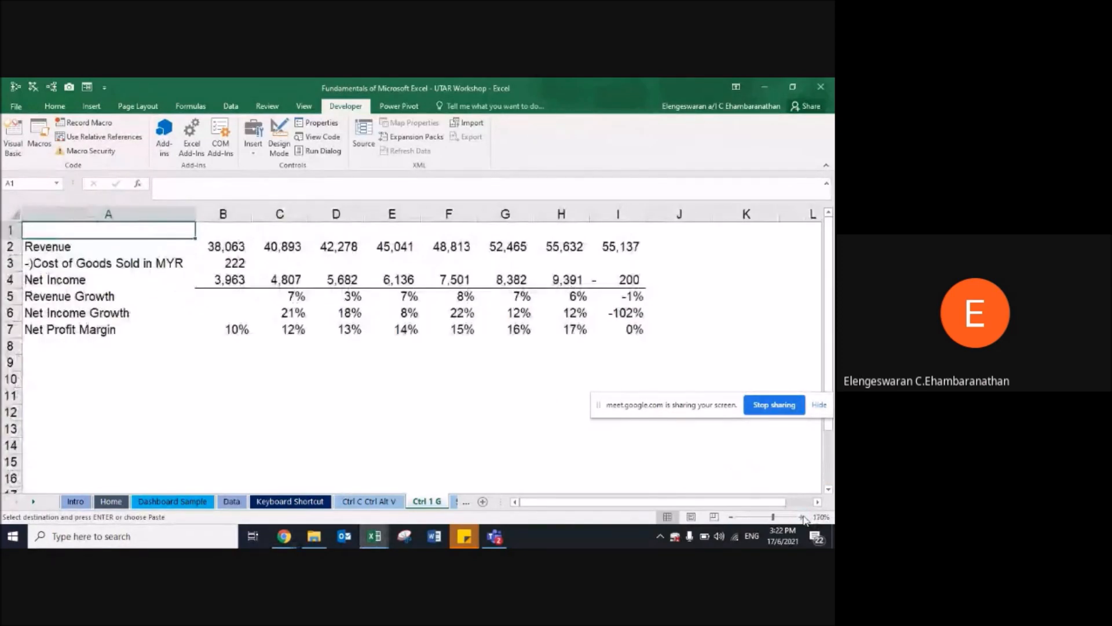
click(803, 517)
click(802, 516)
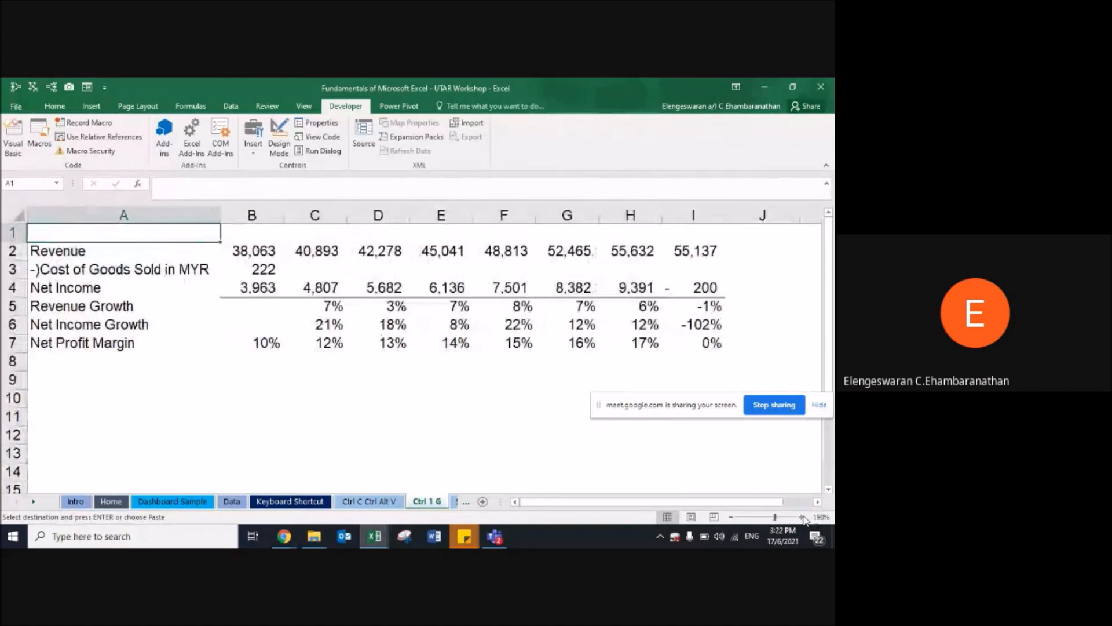
click(242, 378)
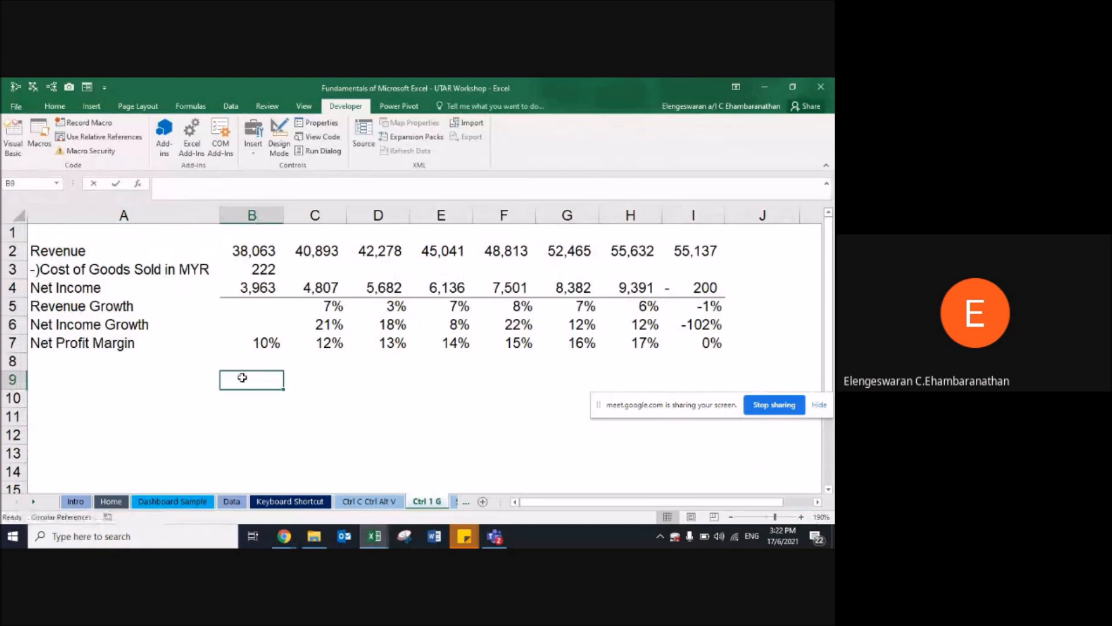
text(ctrl+1)
key(Return)
click(242, 377)
key(Up)
key(Up)
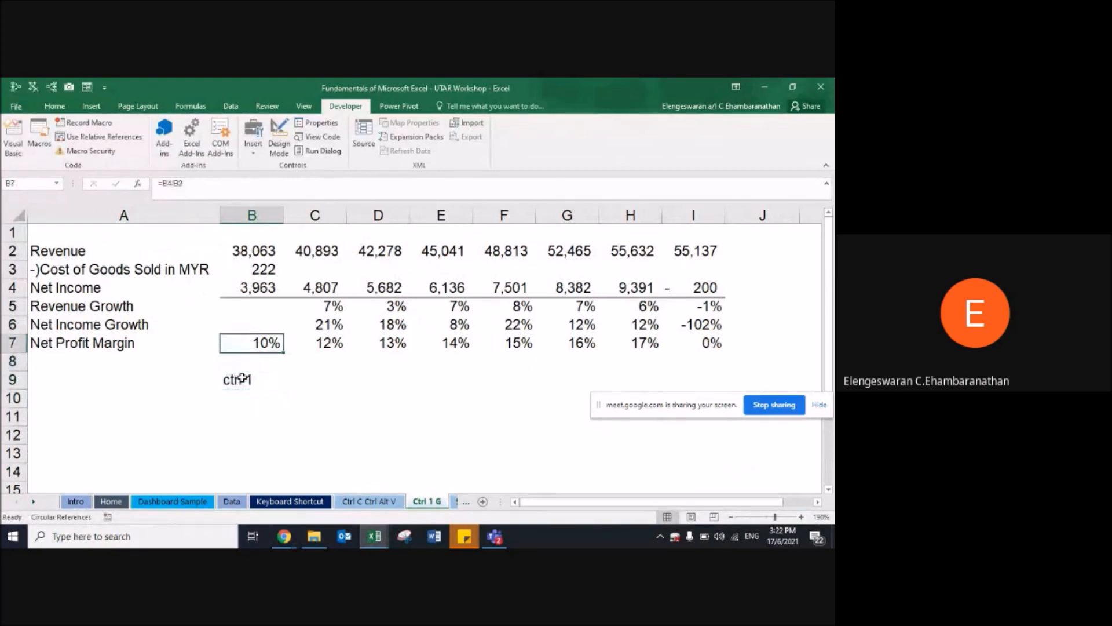
Step: Enter the number 1 in cell B10 as a sample value for formatting
key(Down)
key(Down)
key(Down)
text(1)
key(Return)
key(Up)
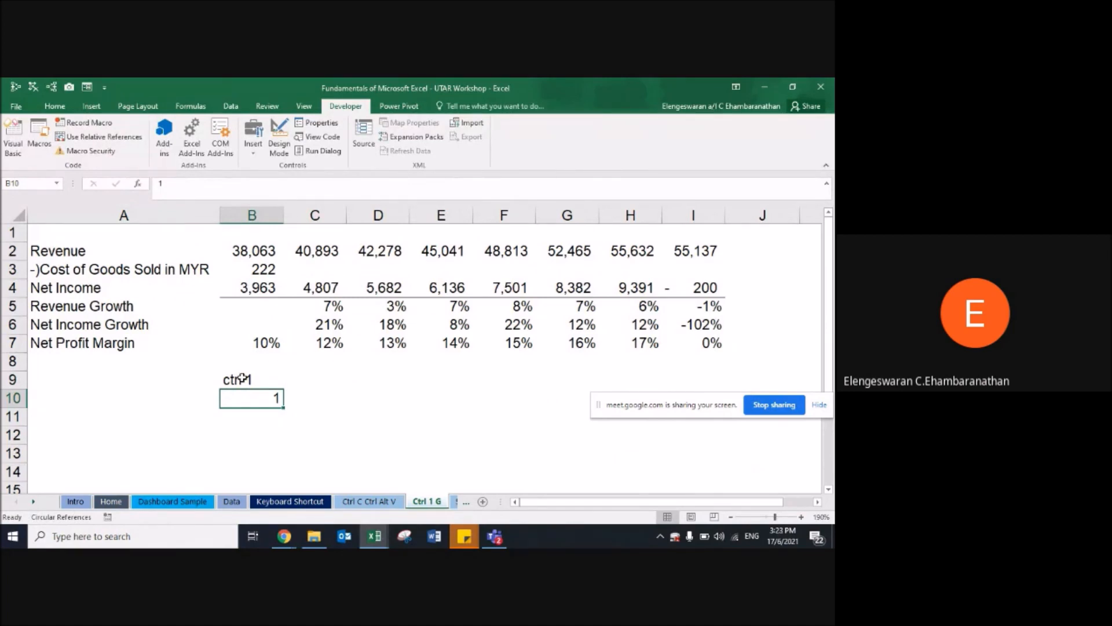
Step: Examine the Font, Border, Fill, Alignment and Number options in Format Cells for B10, including Accounting and Currency, without applying any
key(ctrl+1)
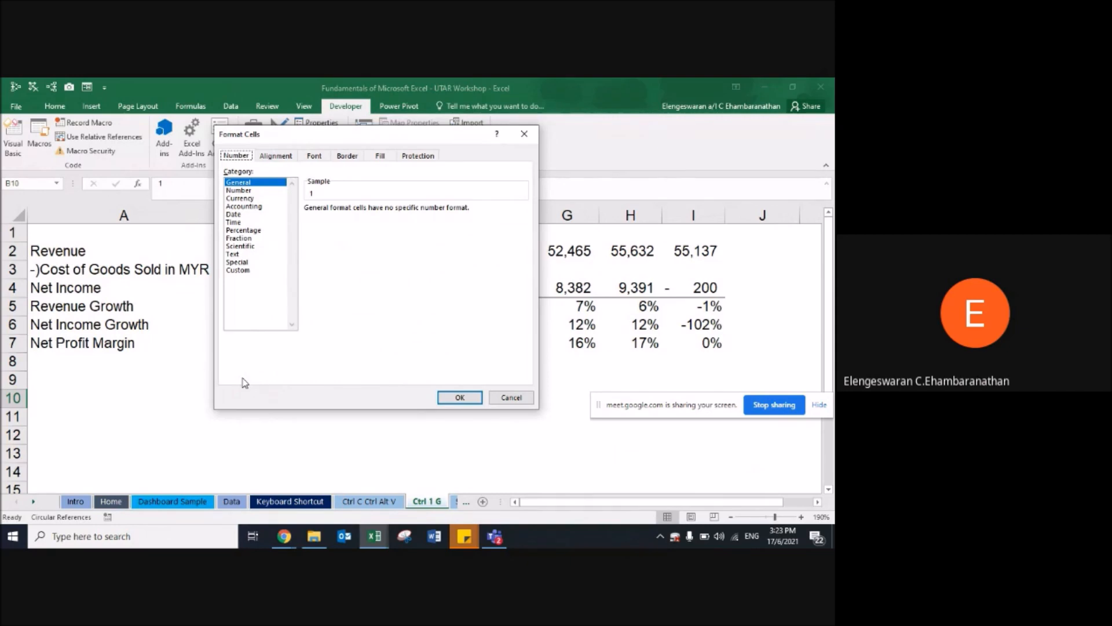
click(316, 157)
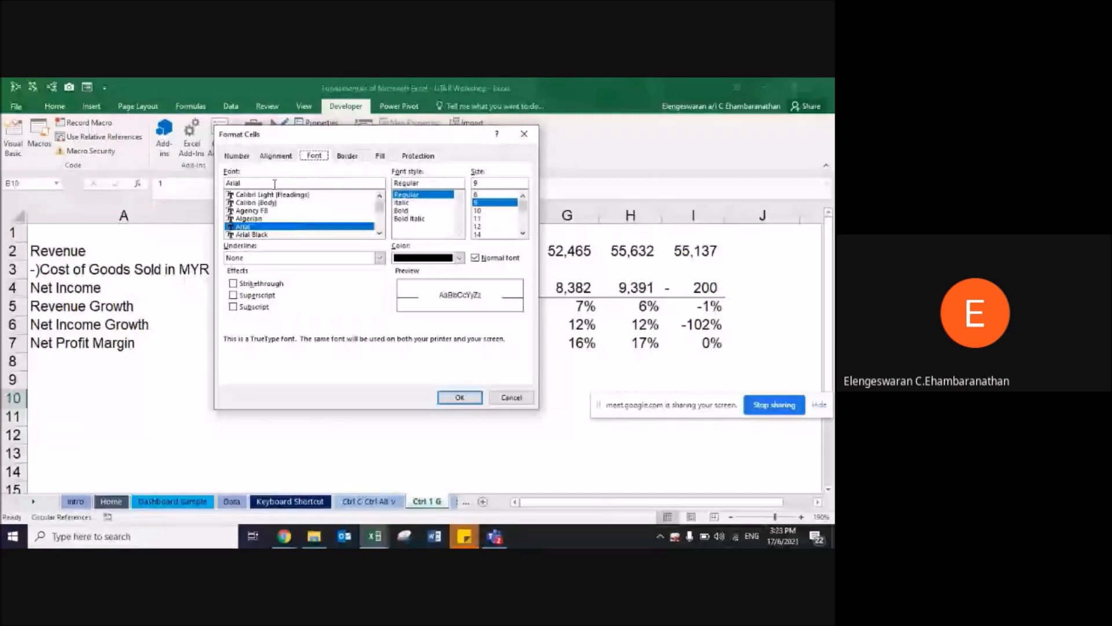
click(347, 156)
click(382, 159)
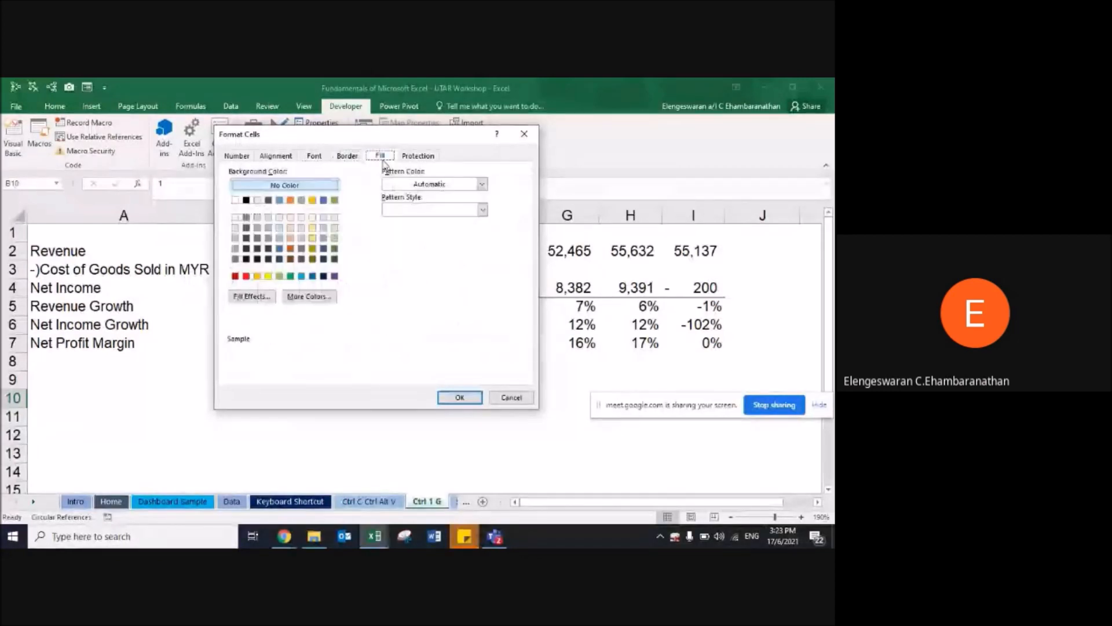
click(280, 157)
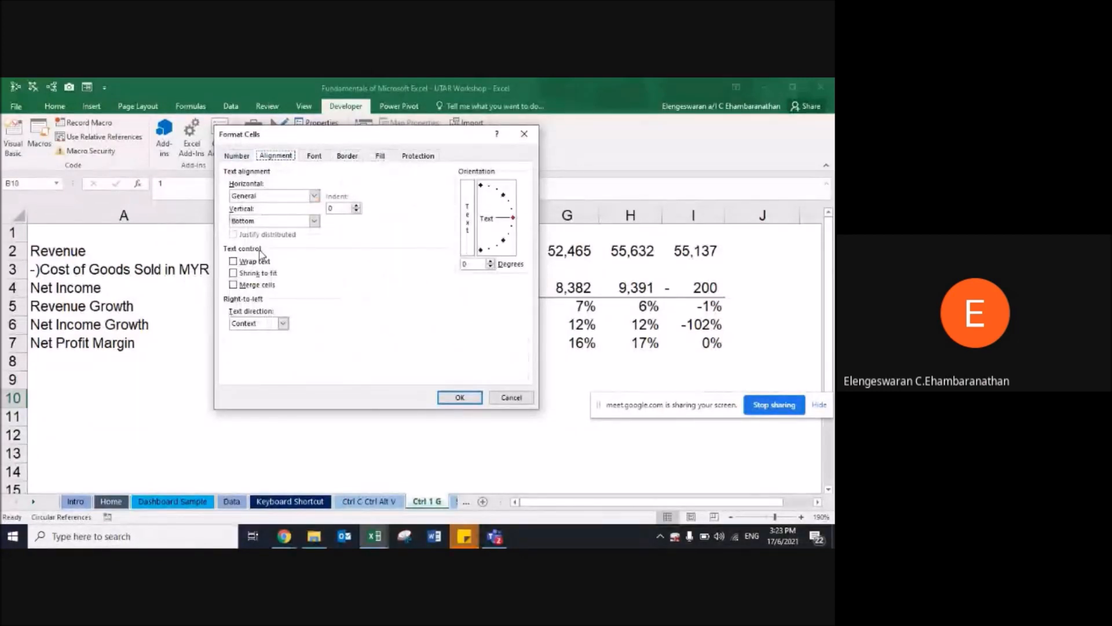
click(242, 155)
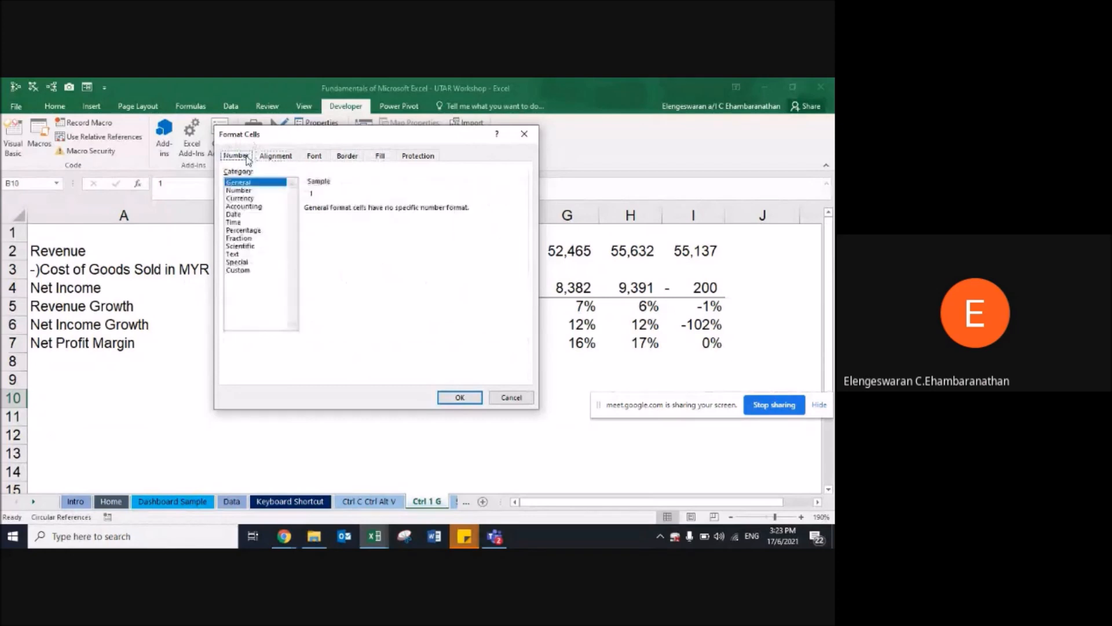
click(245, 206)
click(238, 200)
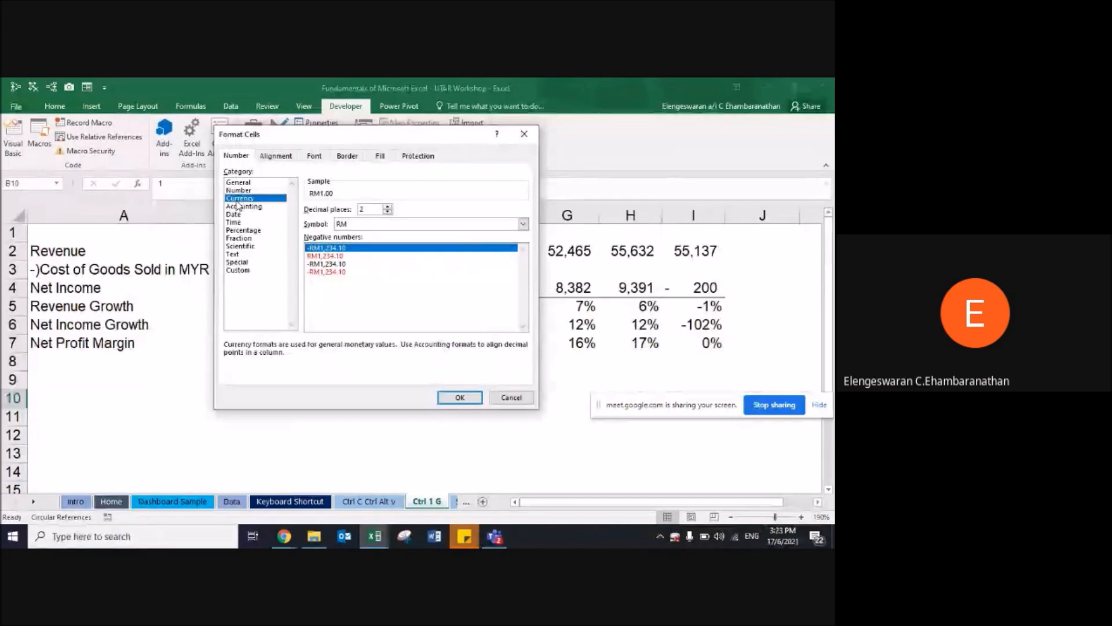
key(Escape)
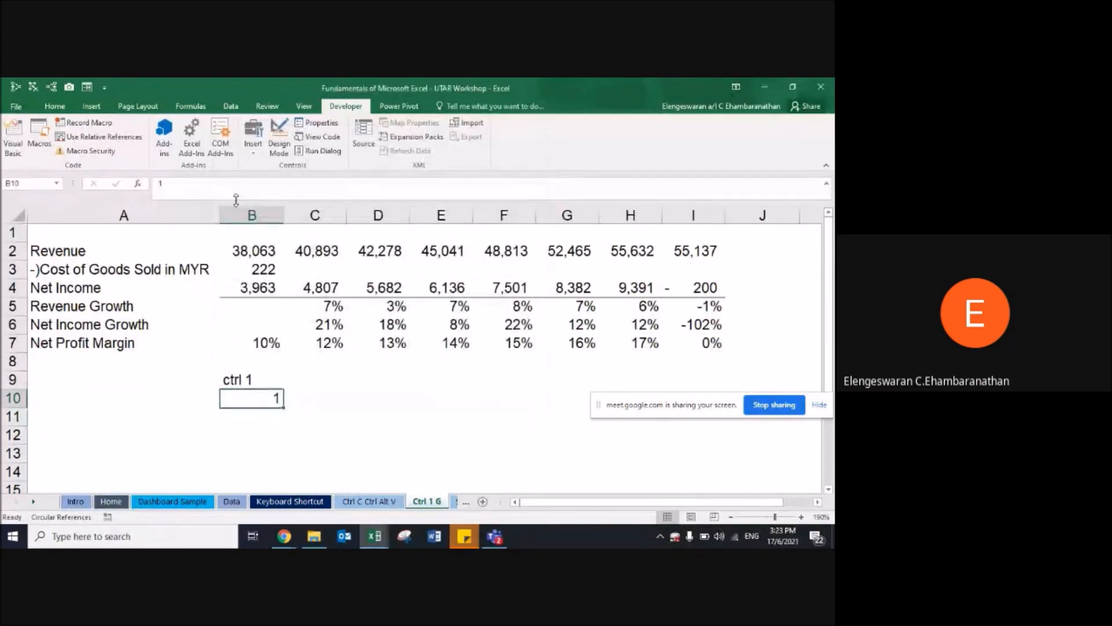
Step: Replace the content of cell B10 with the plain text FY
text(FY)
key(Return)
key(Up)
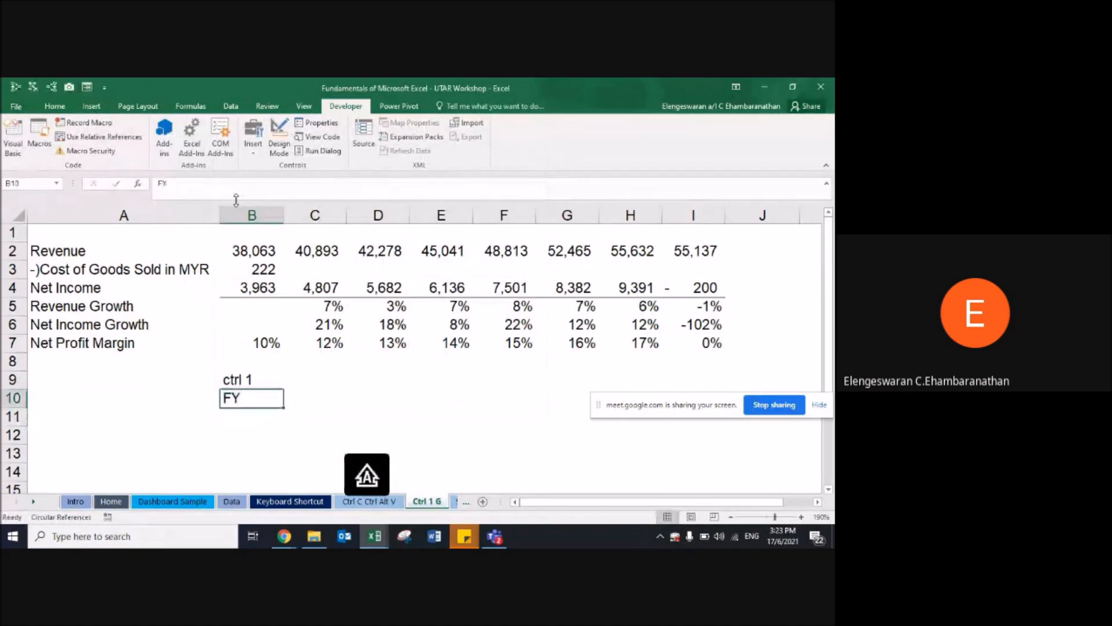
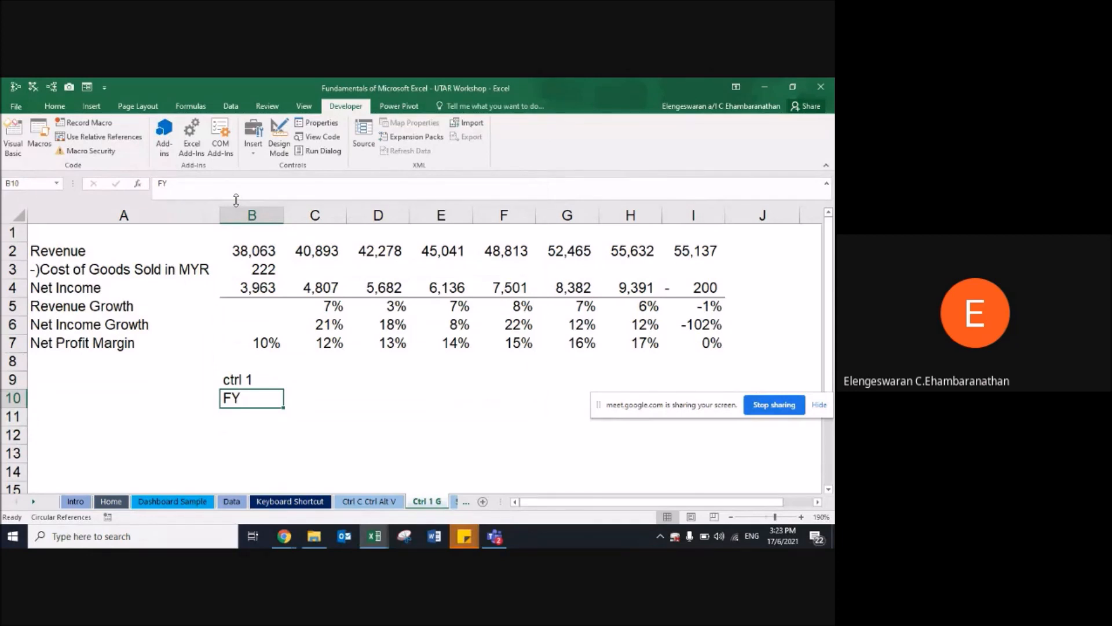
key(Down)
key(Up)
text(FY)
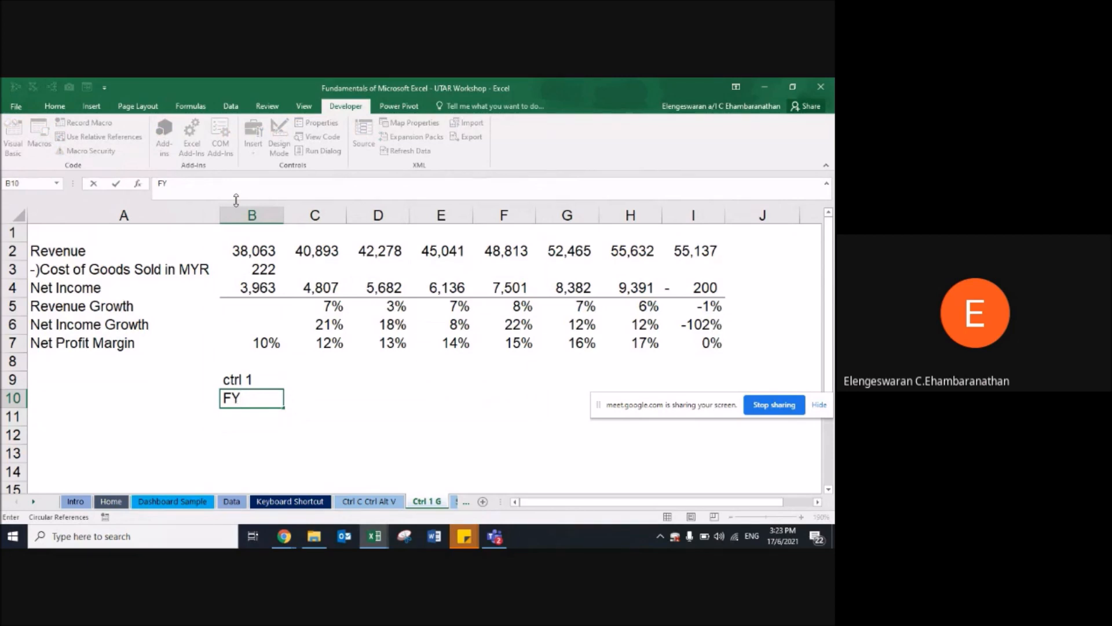
key(Return)
key(Up)
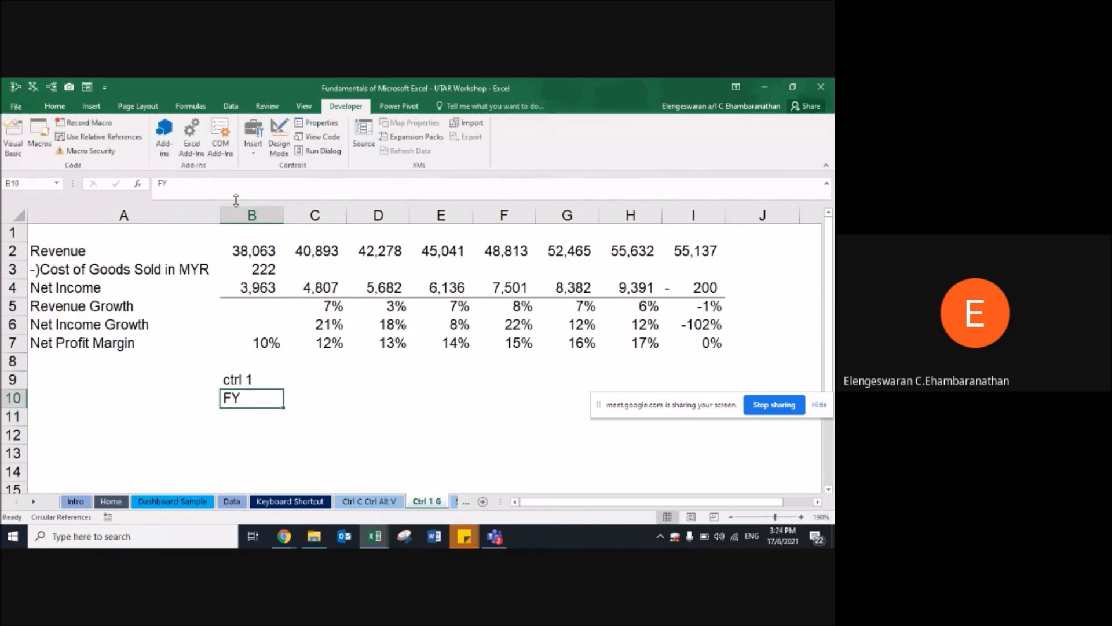
Step: Try FY 2022 as a plain text label in C10, and clear B10:C10
key(Right)
text(FY 20222)
key(BackSpace)
key(Left)
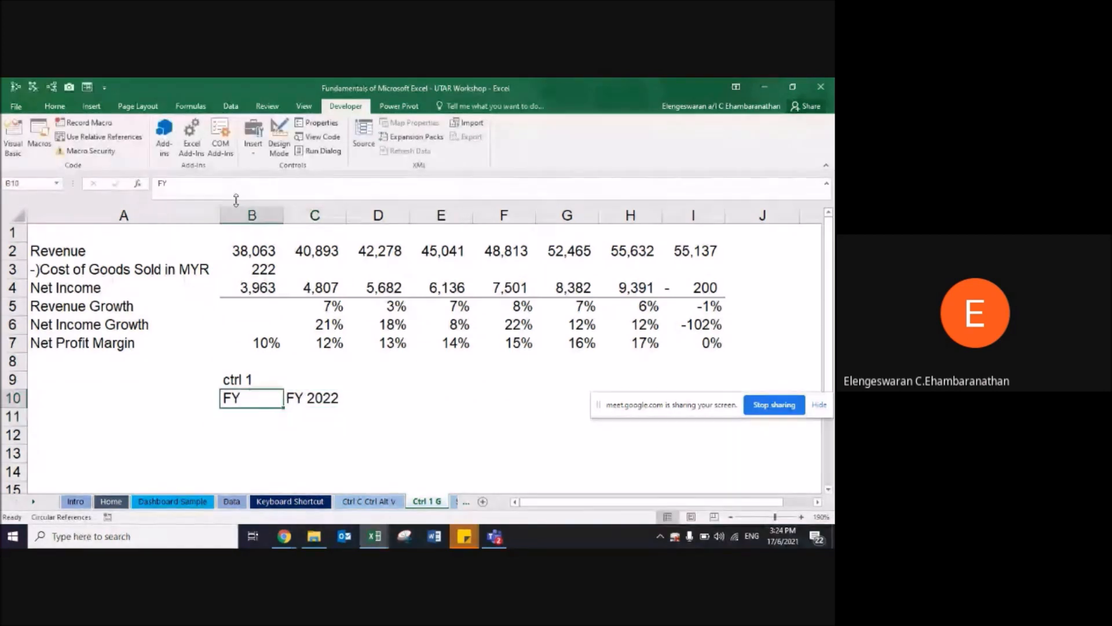
key(shift+Right)
key(Delete)
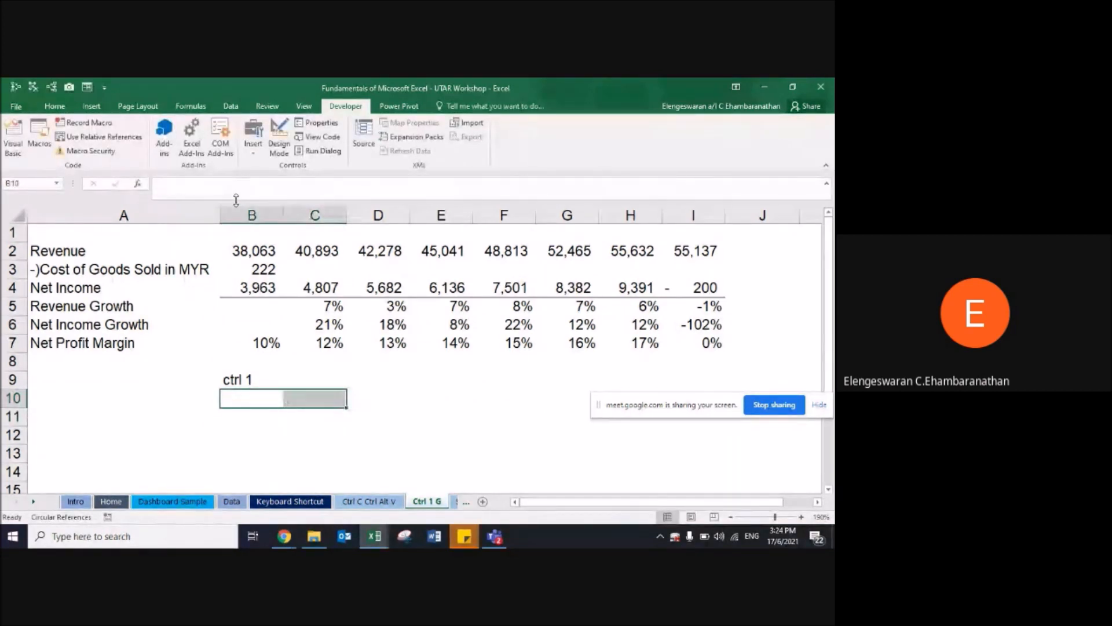
Step: Apply the custom number format "FY " # to cell B10
key(Up)
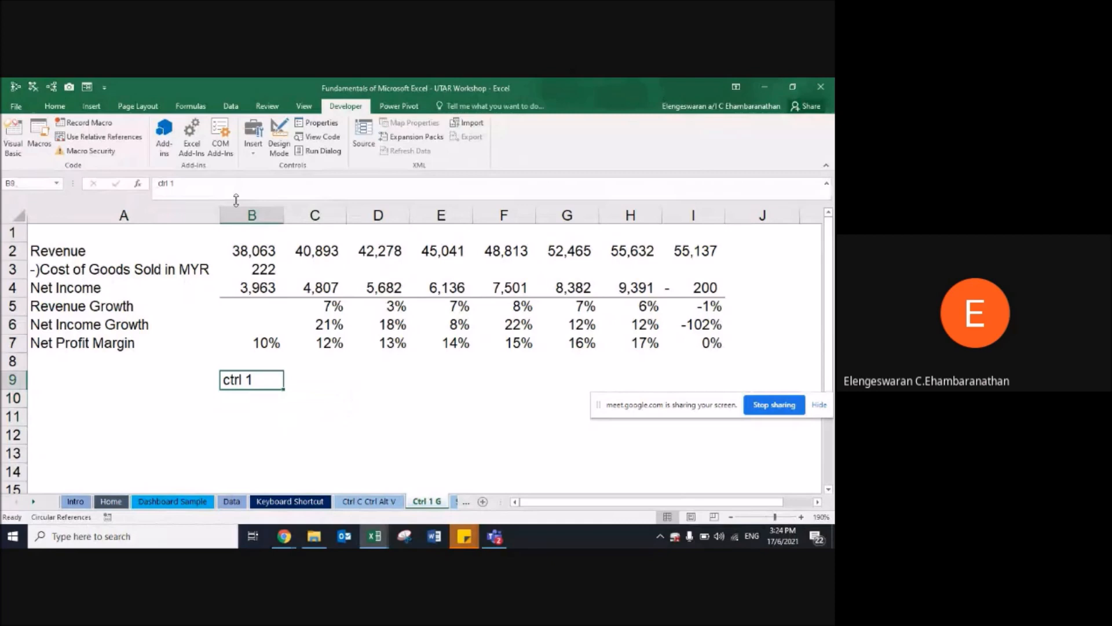
key(Down)
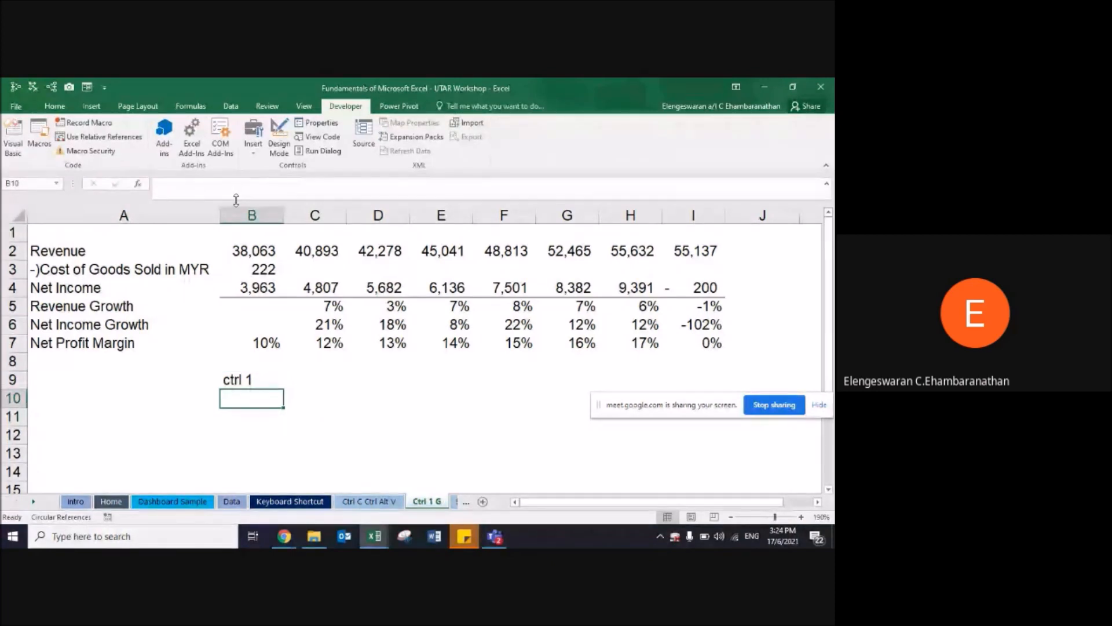
key(ctrl+1)
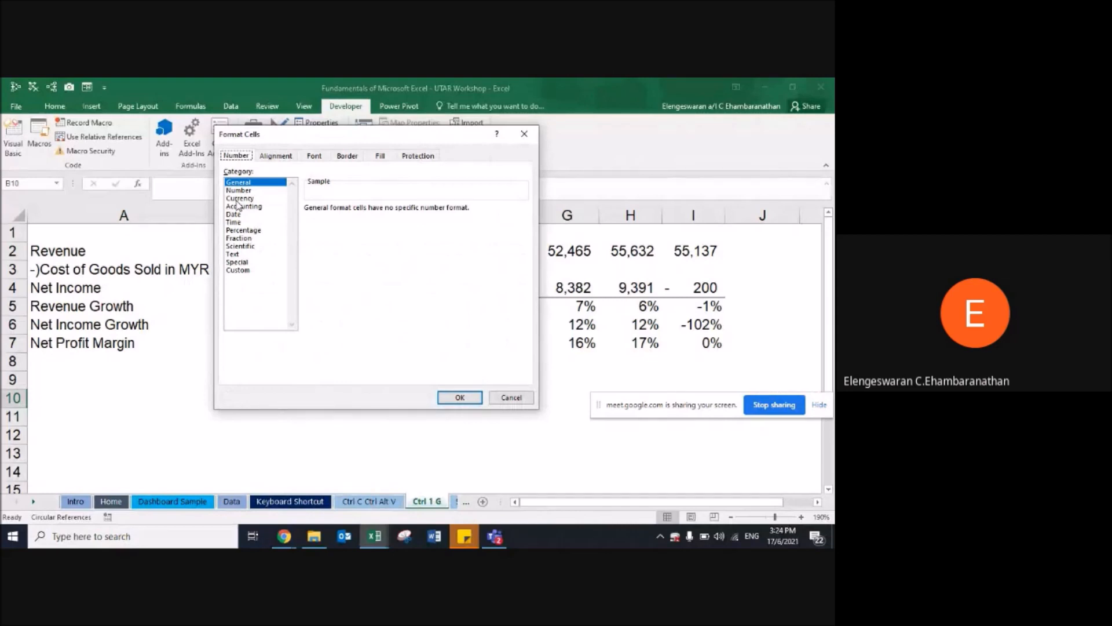
click(238, 262)
click(239, 270)
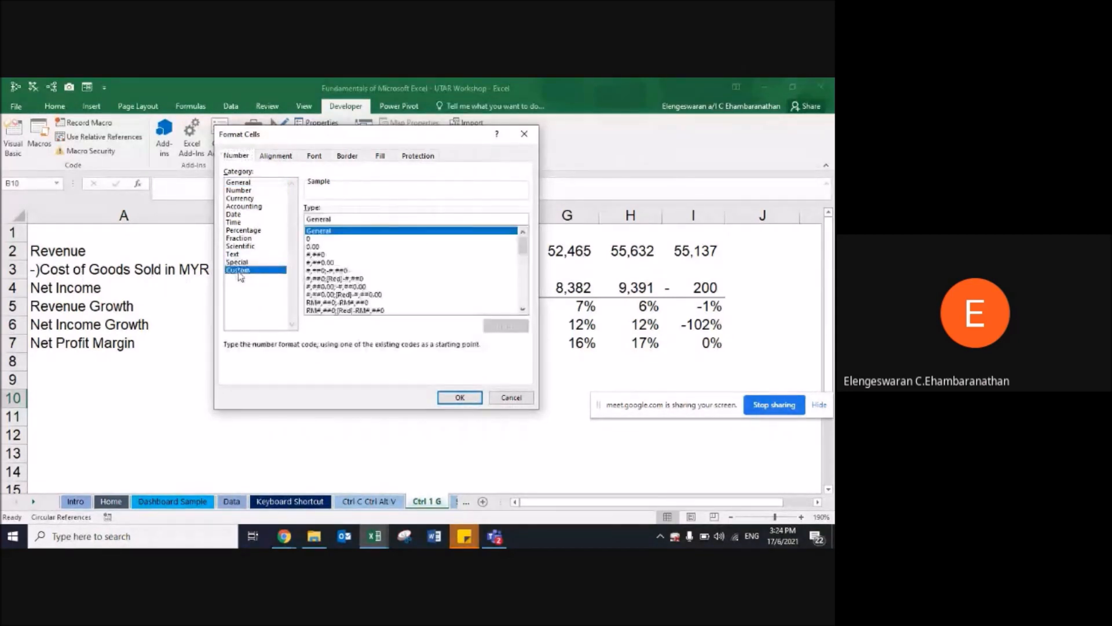
click(323, 262)
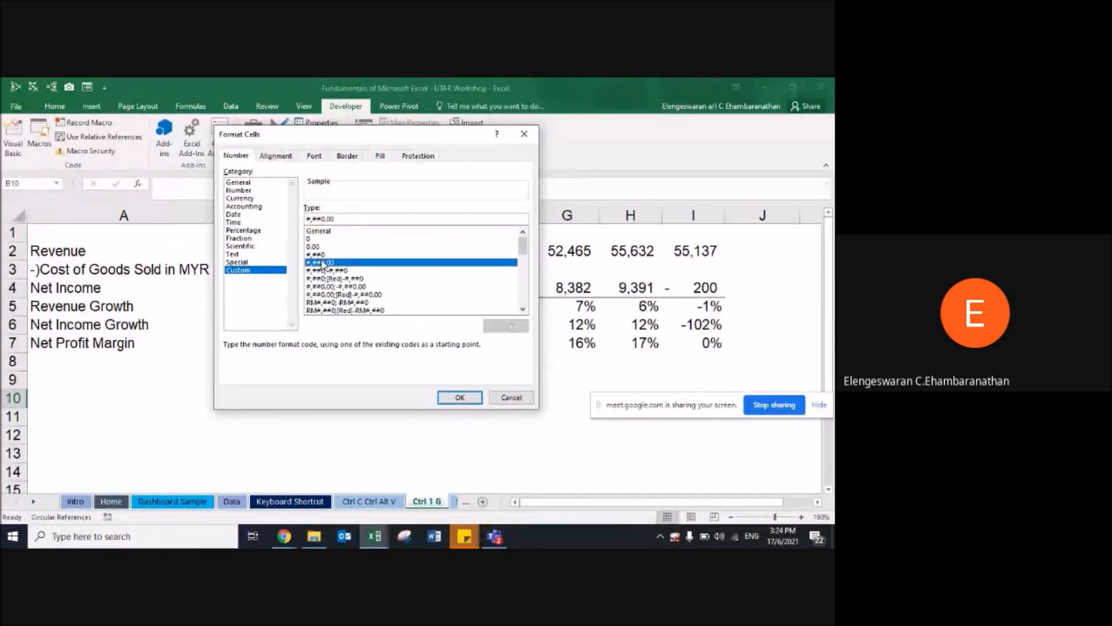
drag(345, 219, 301, 222)
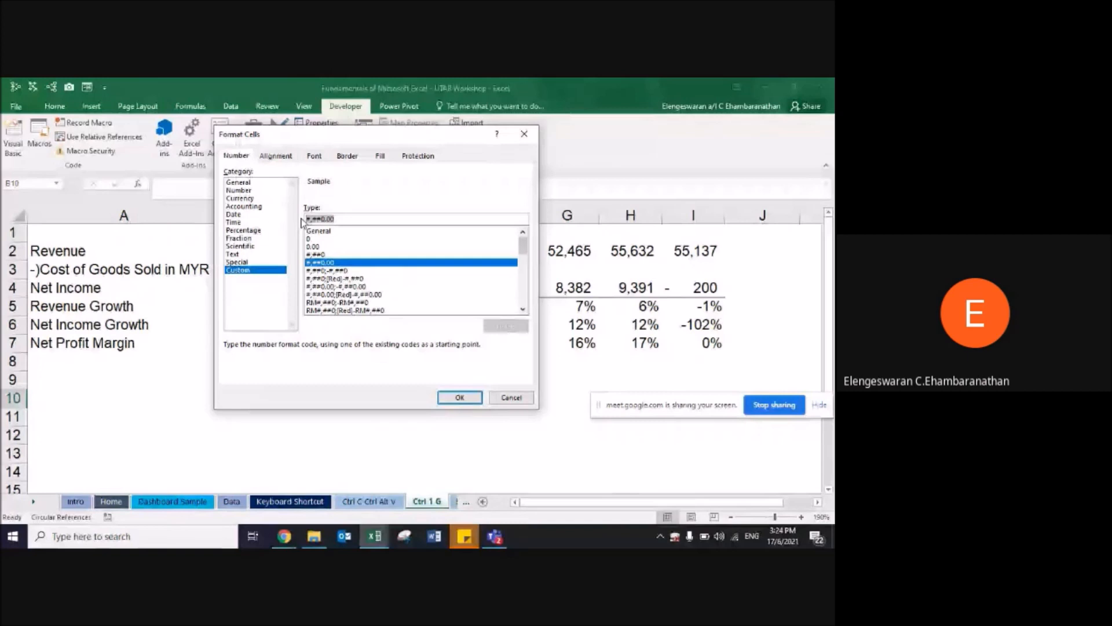
key(BackSpace)
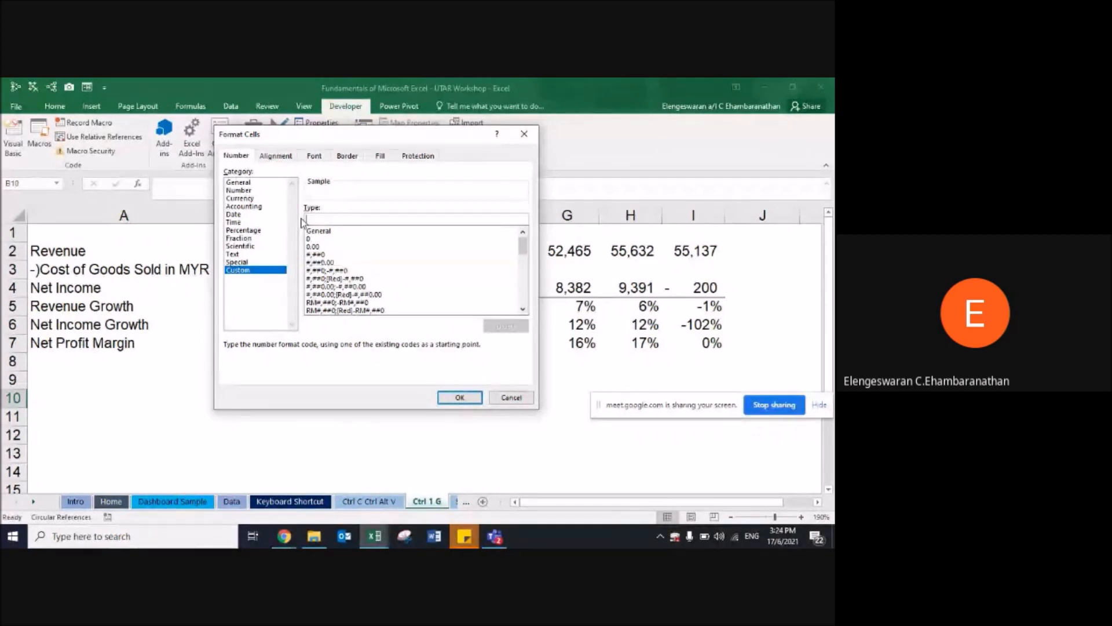
text(;)
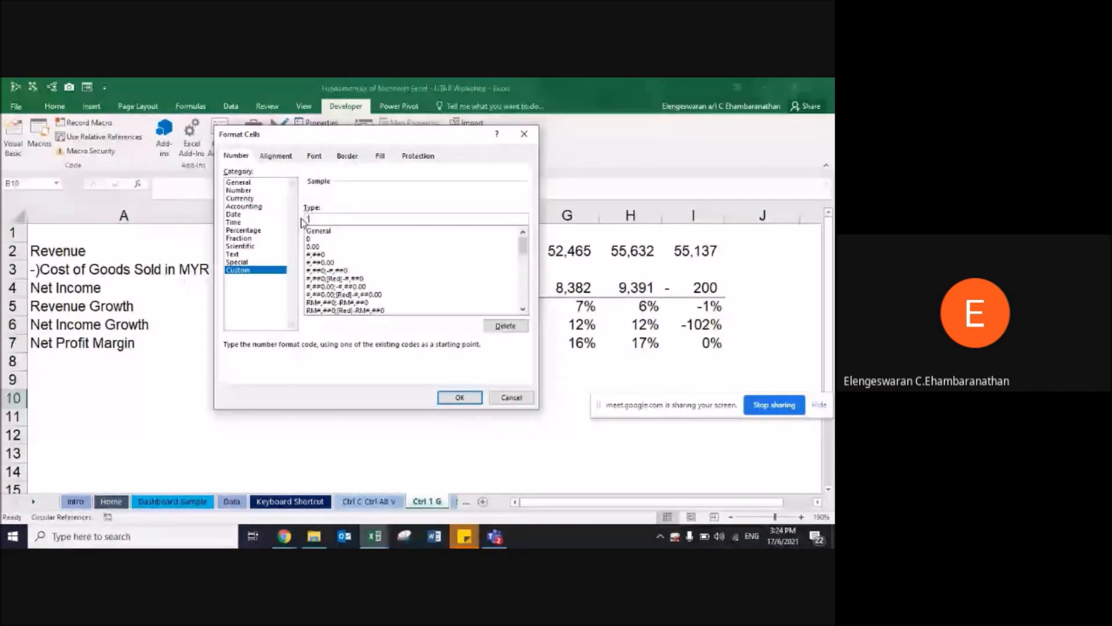
text( r)
key(Caps_Lock)
key(BackSpace)
key(BackSpace)
text(FY)
key(Caps_Lock)
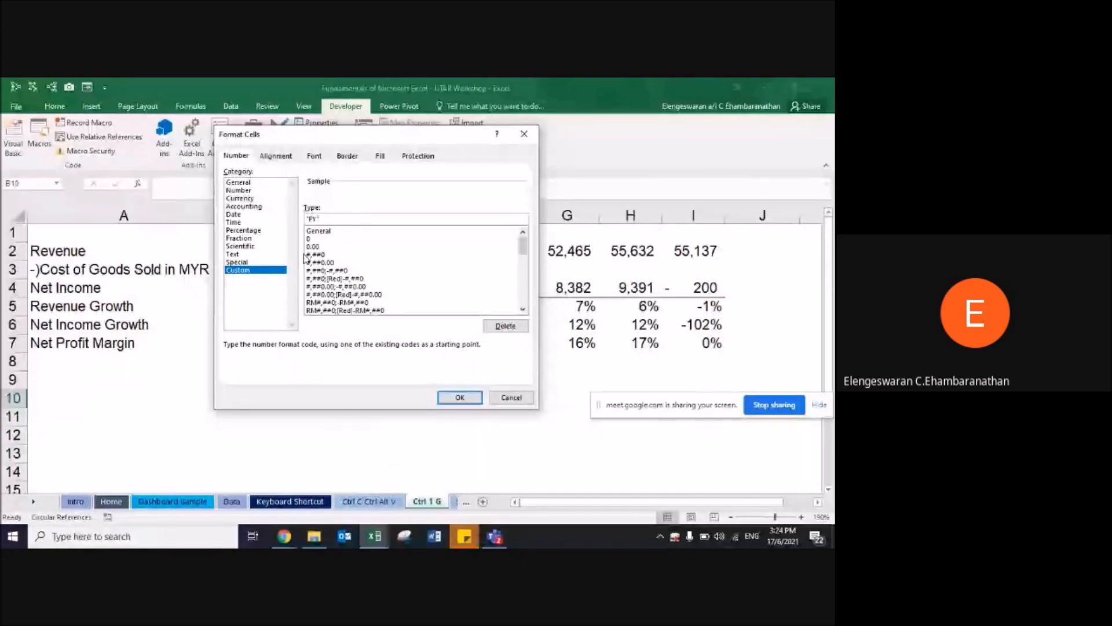
text(")
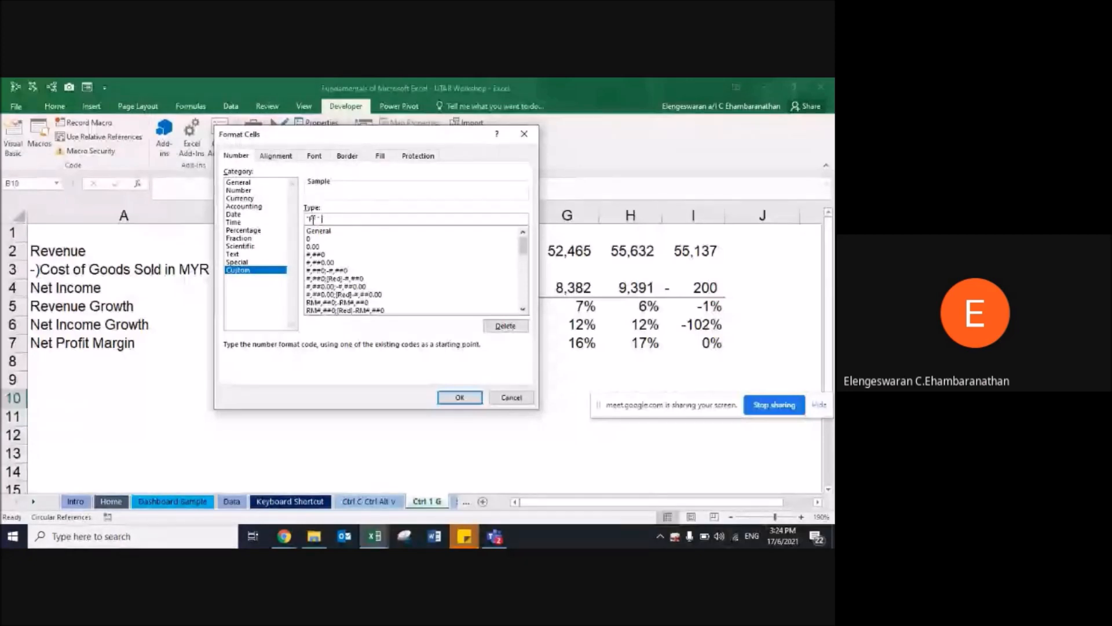
text(#)
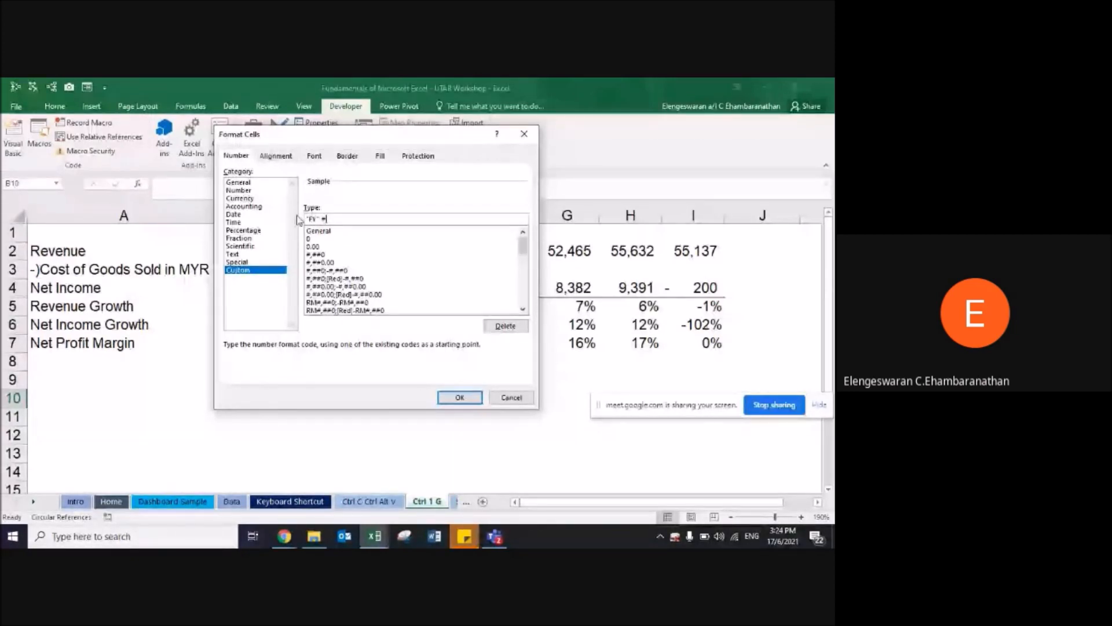
click(454, 397)
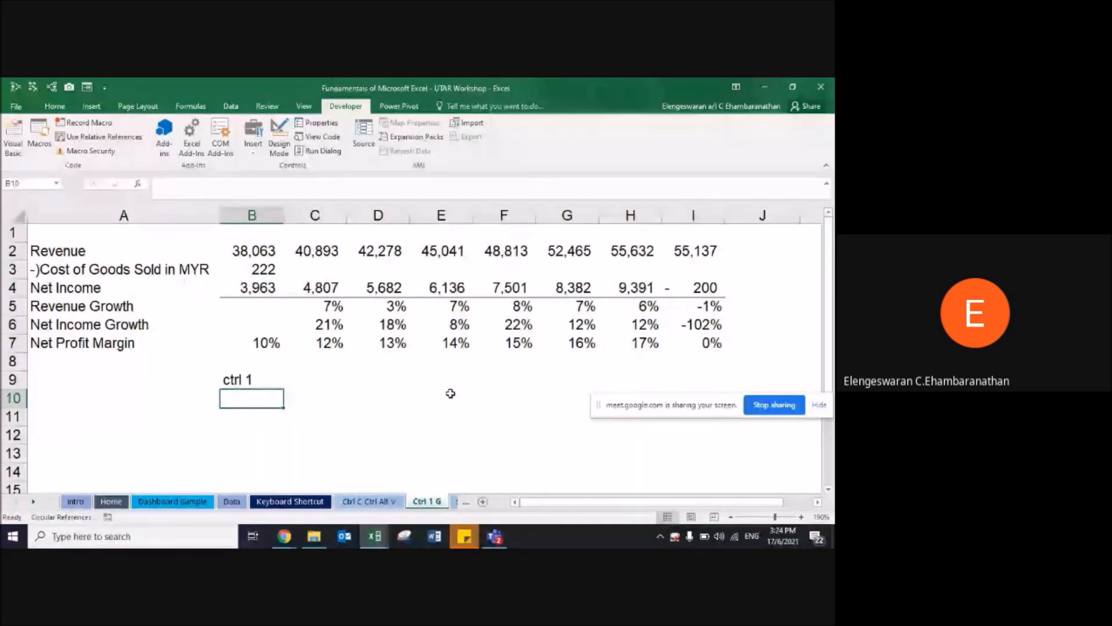
Step: Enter 2021 in B10 and the formula =B10+1 in C10
text(2021)
key(Return)
key(Up)
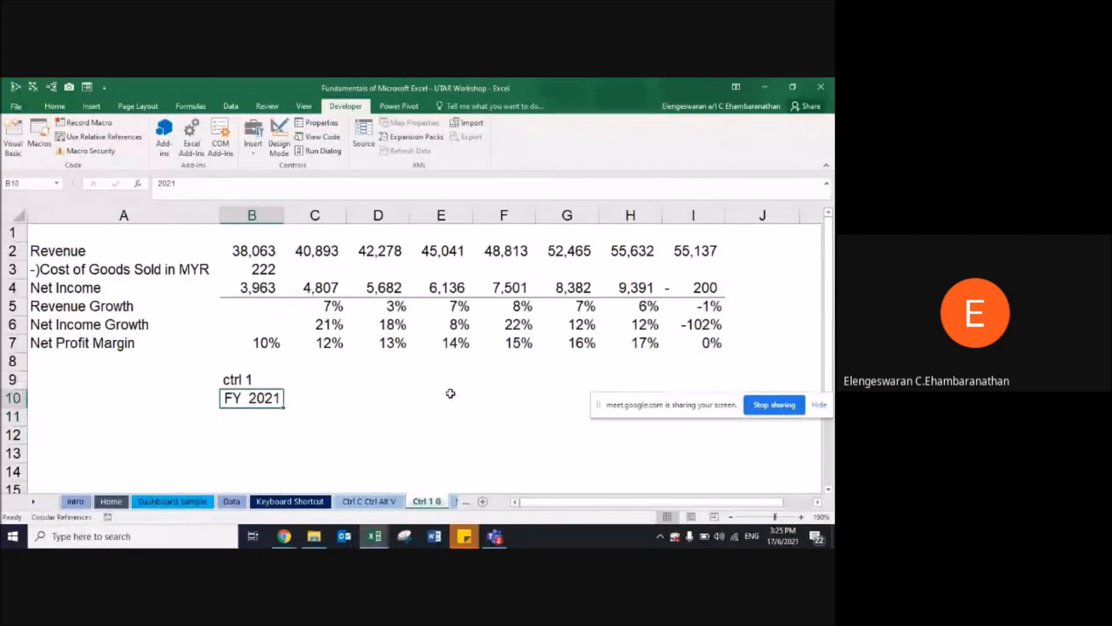
key(Right)
text(=)
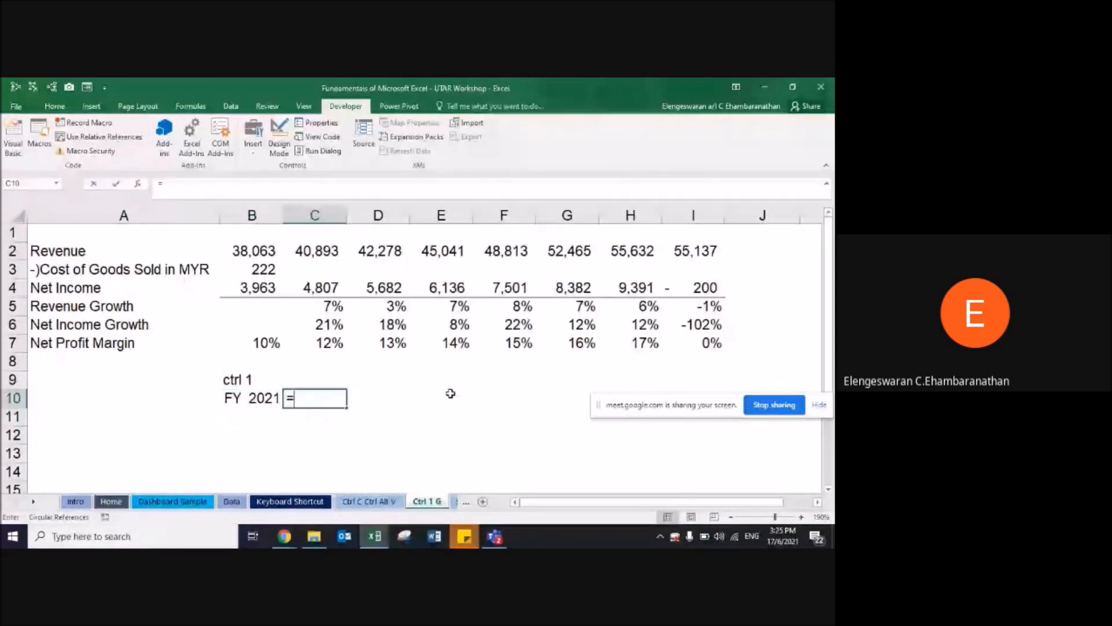
key(Left)
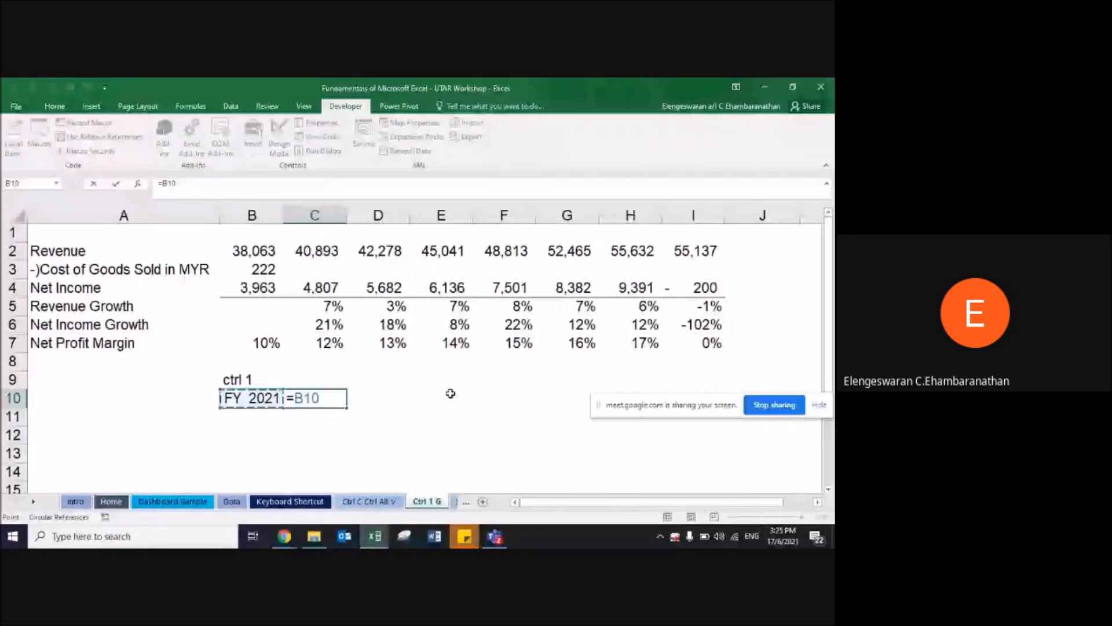
text(+1)
key(Return)
key(Up)
key(Left)
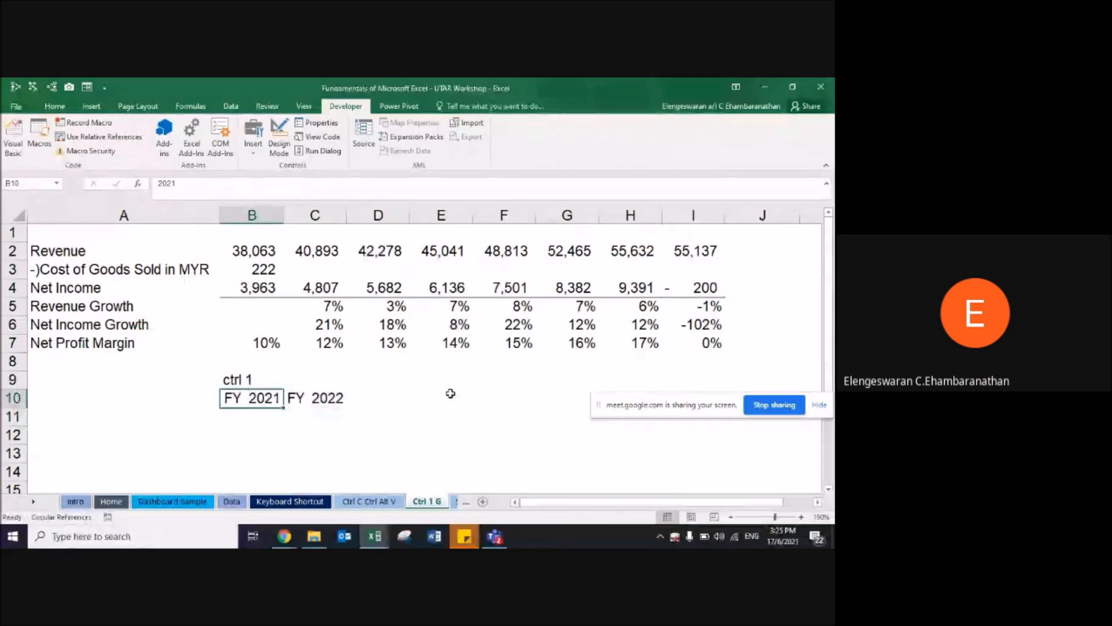
Step: Fill the B10:C10 pair across row 10 through column G and check the filled cell D10
key(shift+Right)
drag(347, 409, 576, 427)
key(Right)
key(Right)
key(Left)
key(Right)
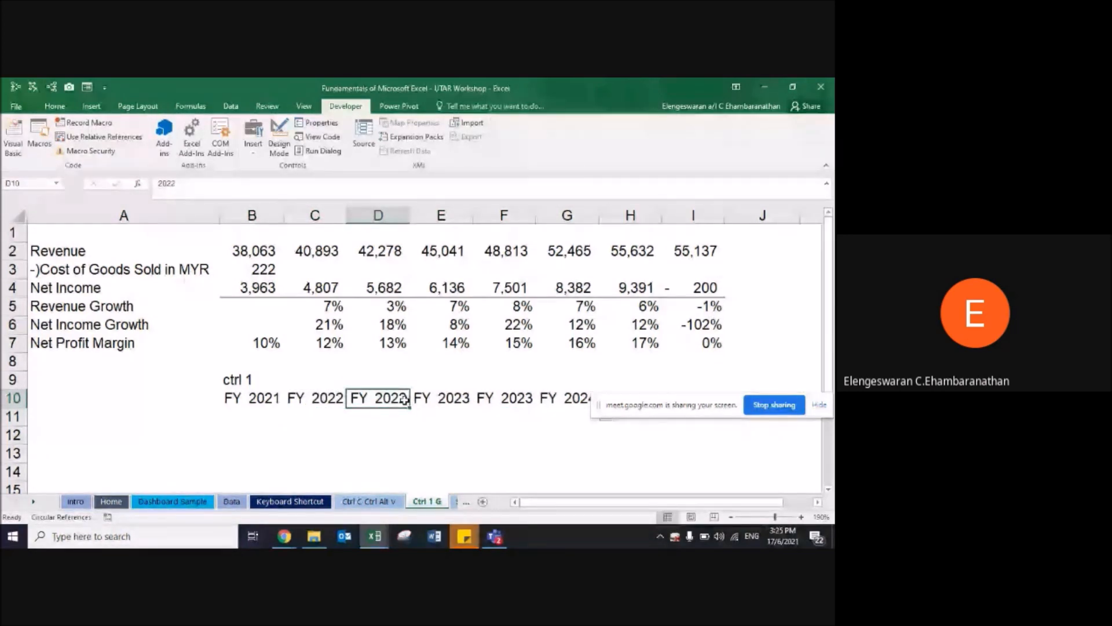
Step: Enter the formula =C10+1 in D10 and fill it across to G10
text(=)
key(Left)
text(+1)
key(Return)
key(Up)
key(shift+Right)
key(shift+Right)
key(shift+Right)
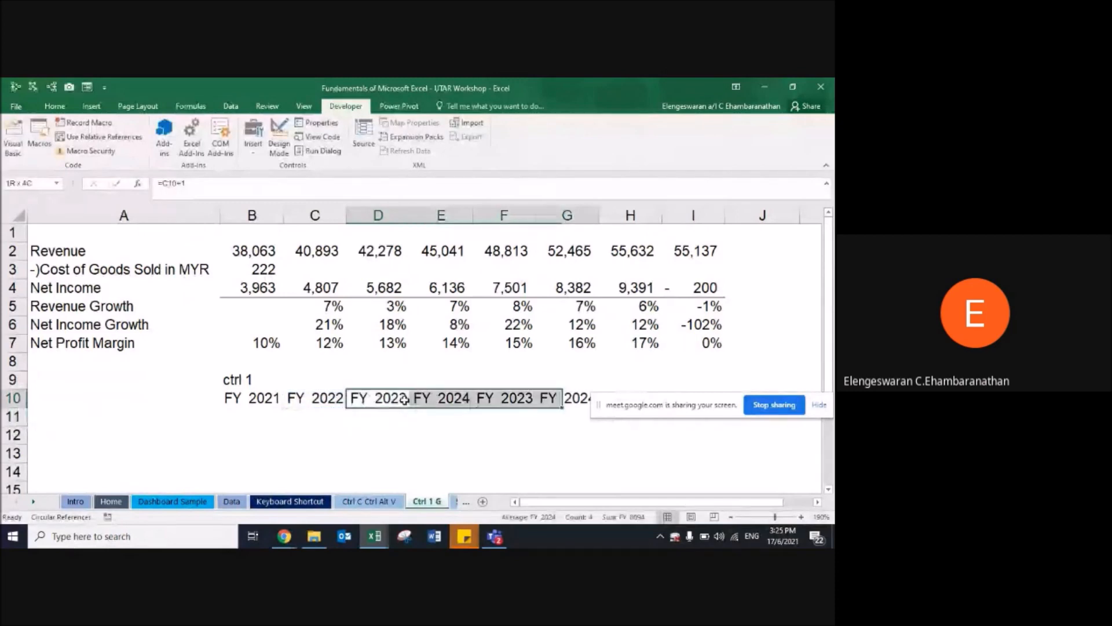
key(ctrl+r)
key(Left)
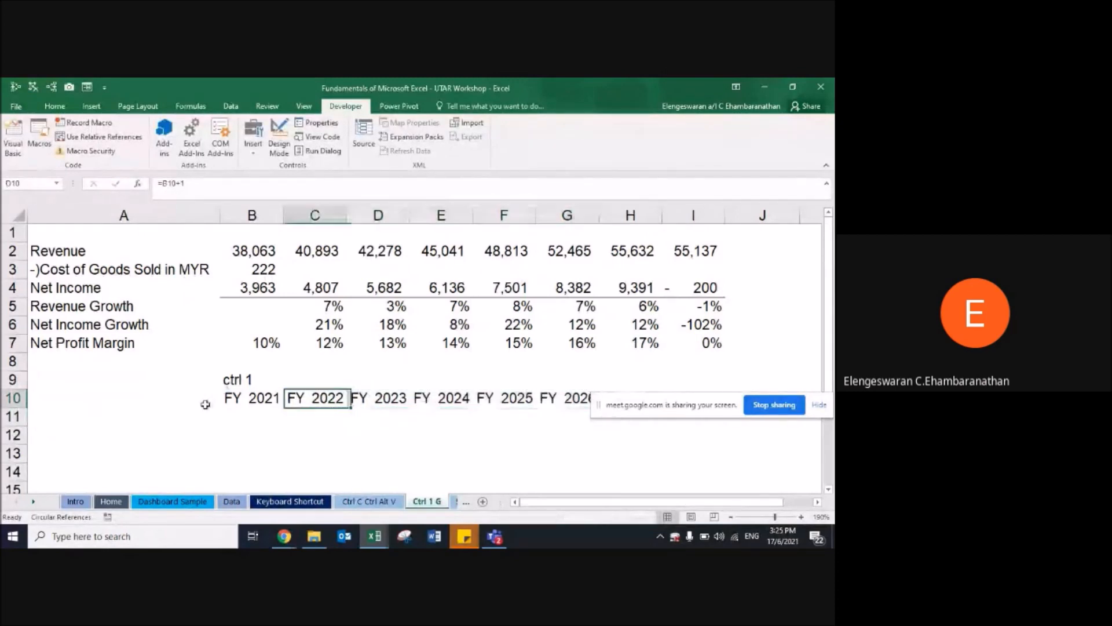
key(Left)
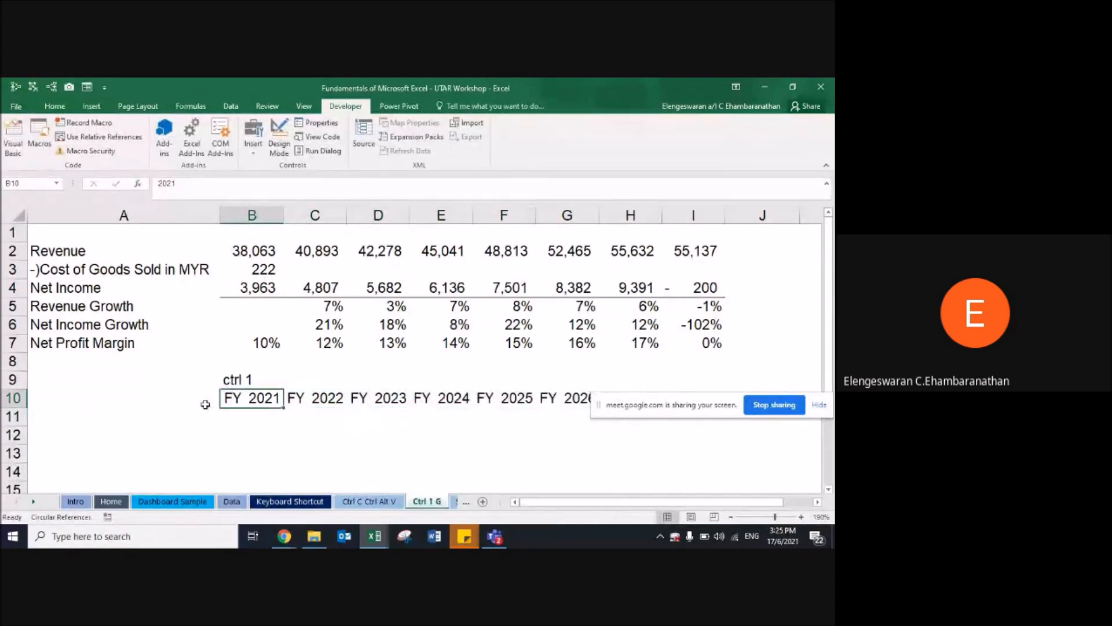
Step: Apply the custom number format # " students" to cell B11
key(Down)
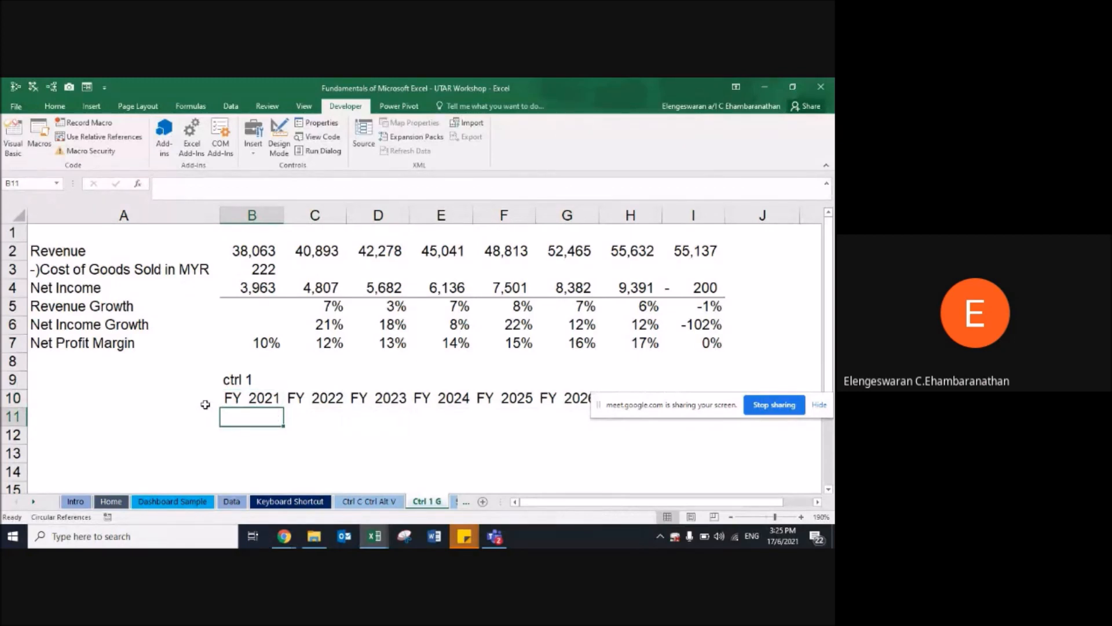
key(ctrl+1)
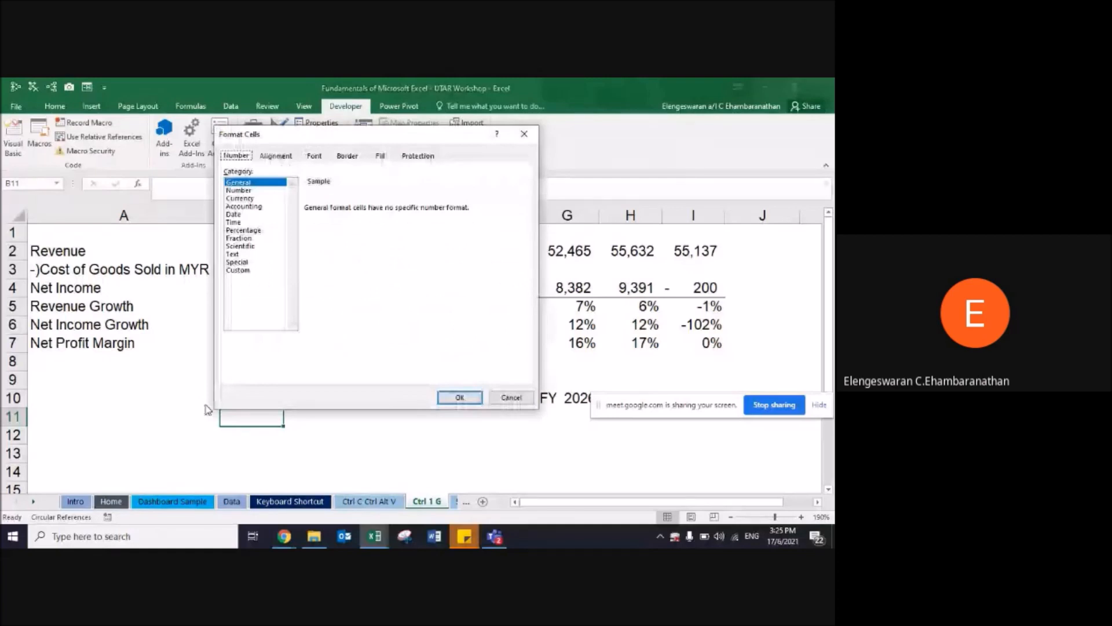
click(239, 271)
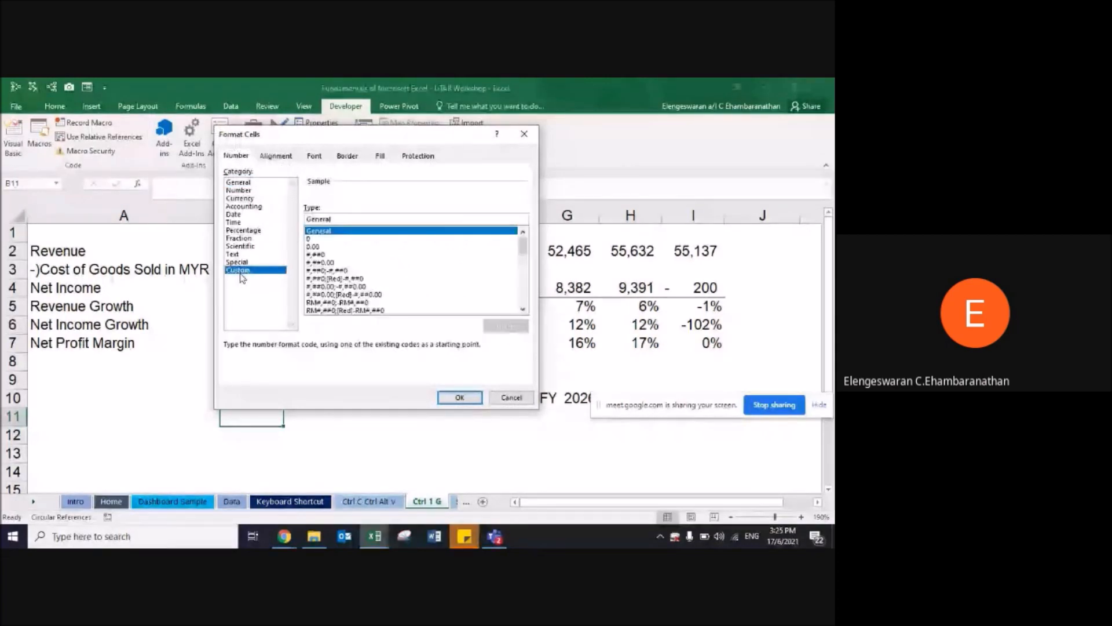
click(319, 262)
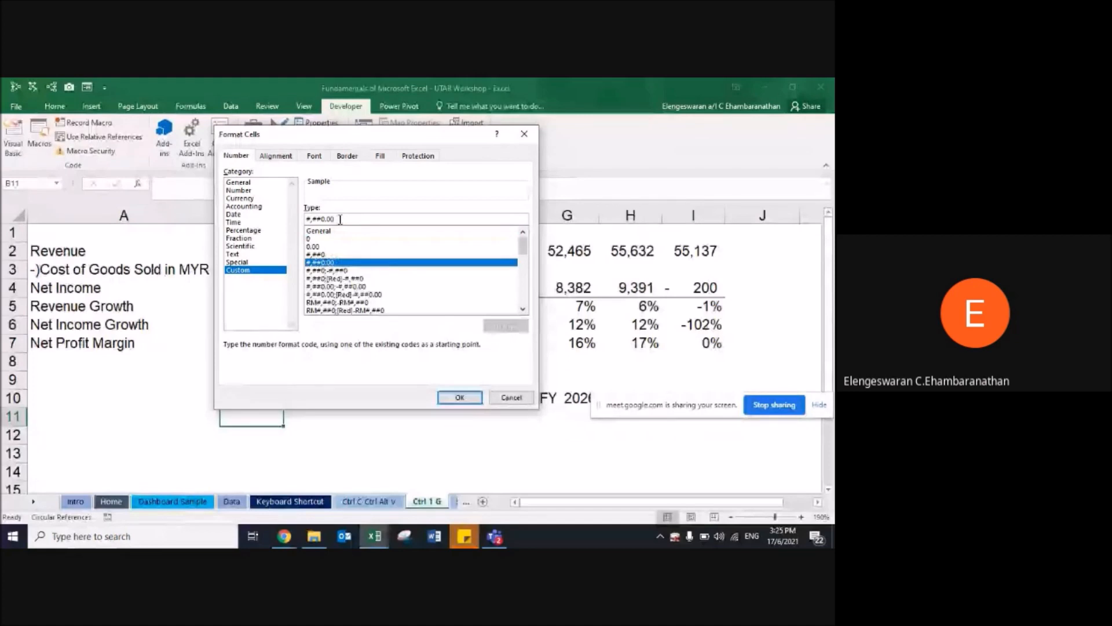
drag(340, 219, 295, 226)
key(BackSpace)
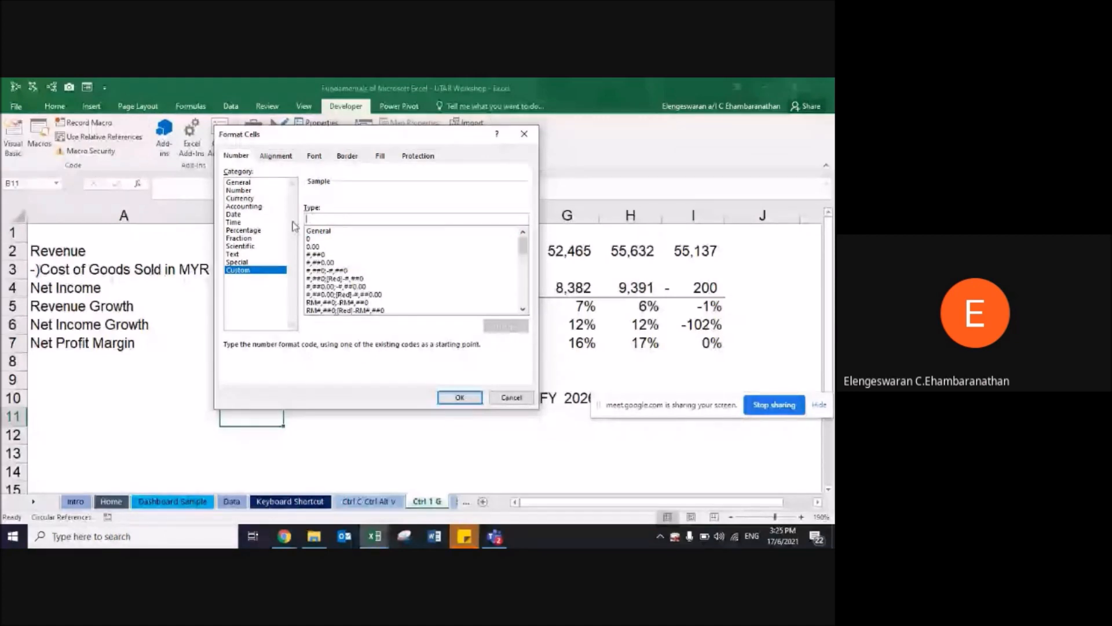
text(#" ST)
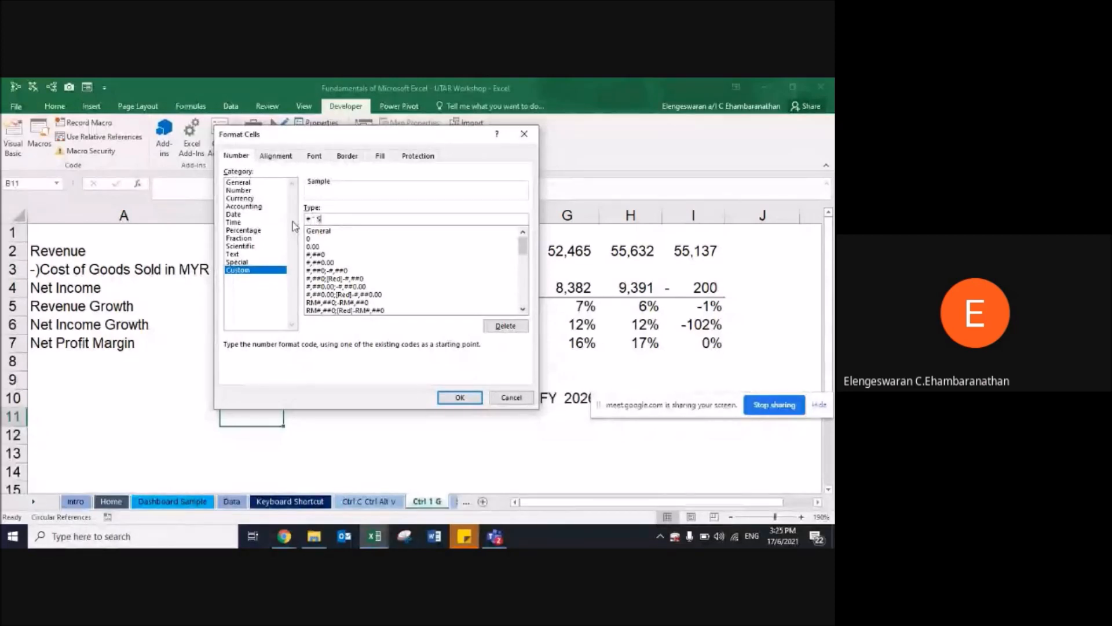
key(BackSpace)
key(BackSpace)
key(Caps_Lock)
text(students")
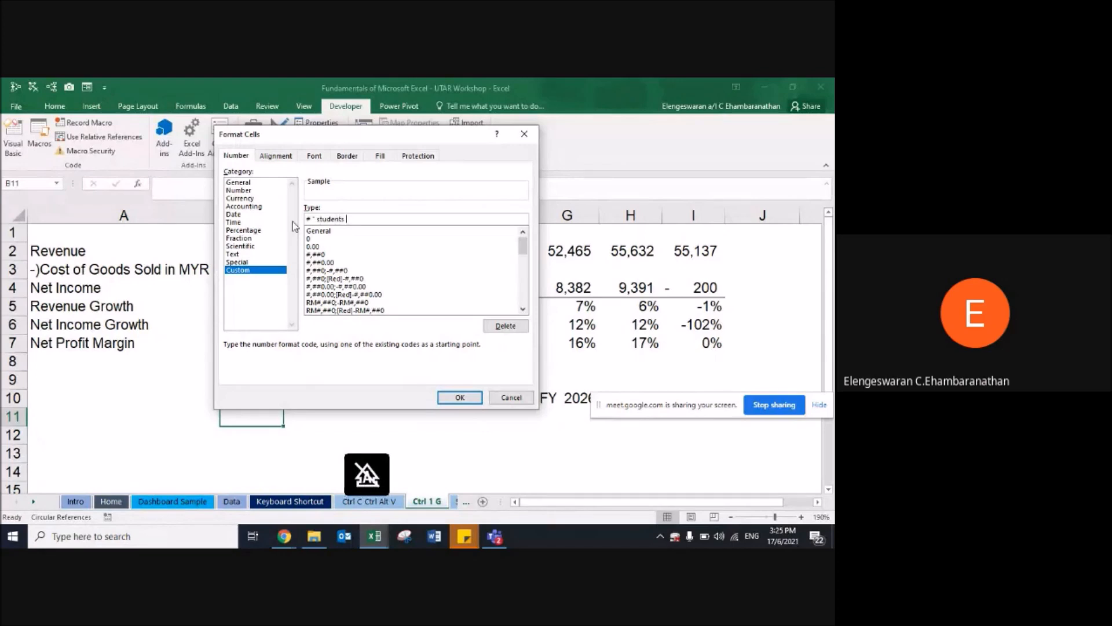
click(453, 399)
Step: Enter 22 in B11, copy the cell into C11, and replace the copied value with 100
text(22)
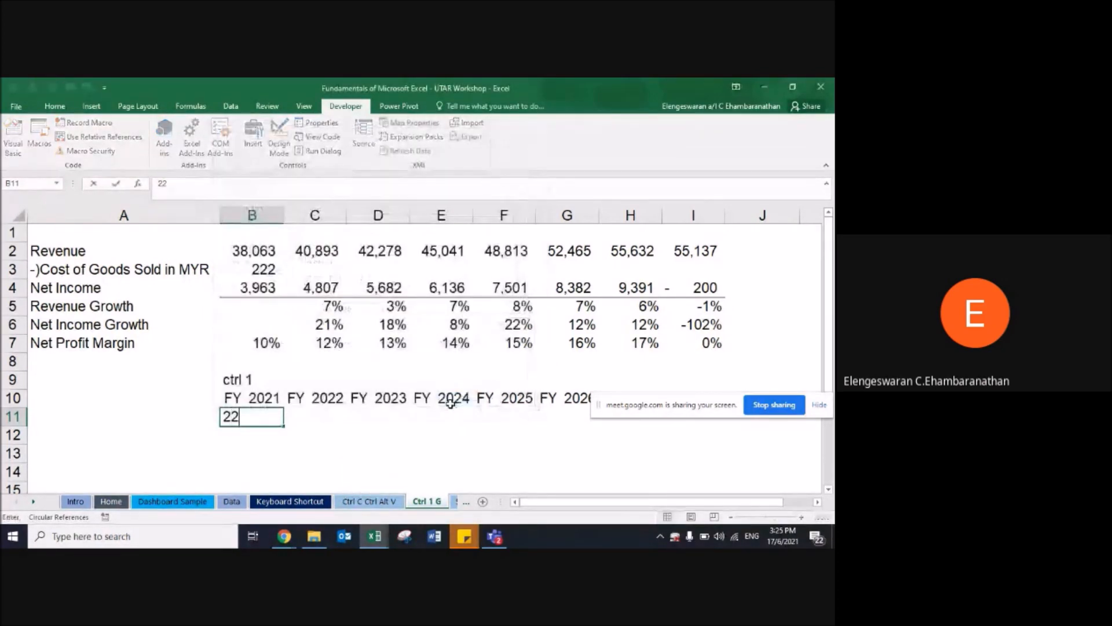
key(ctrl+Return)
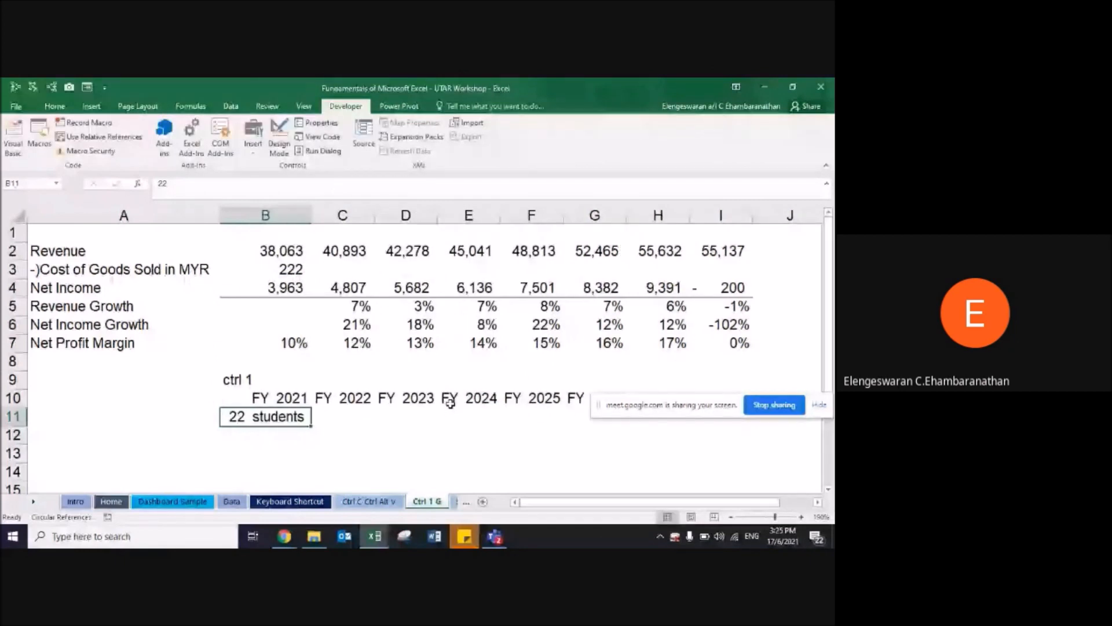
key(Tab)
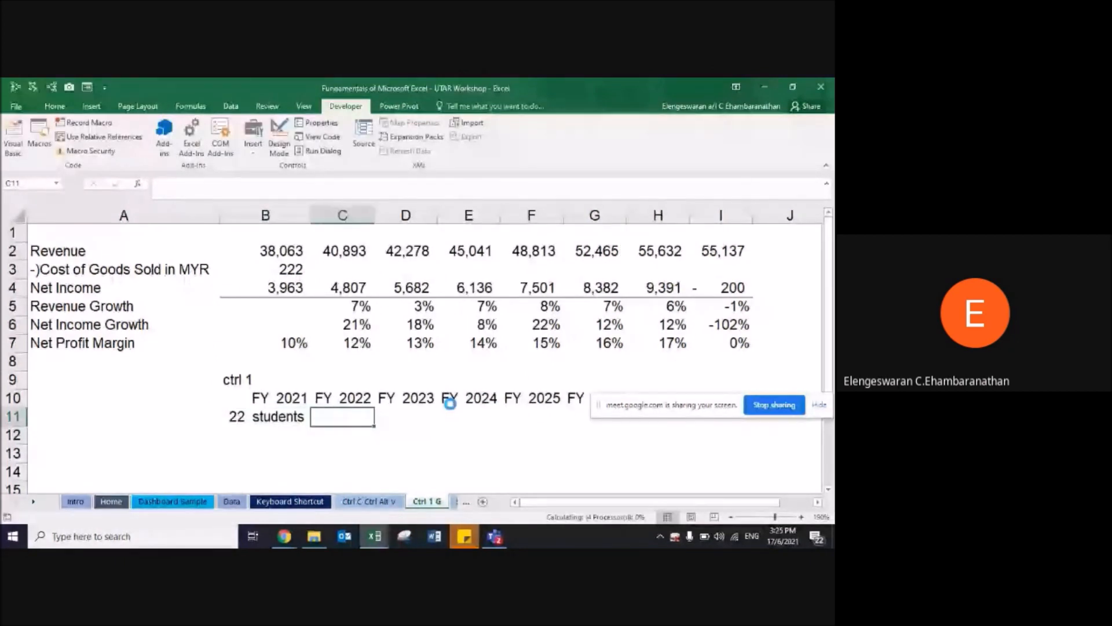
key(ctrl+r)
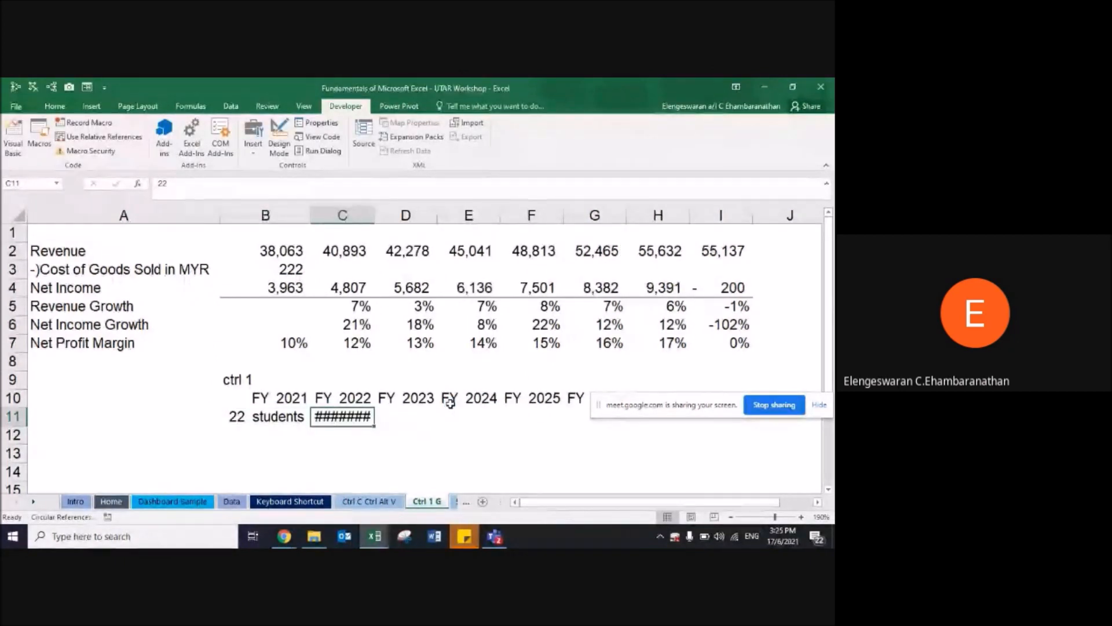
text(100)
key(ctrl+Return)
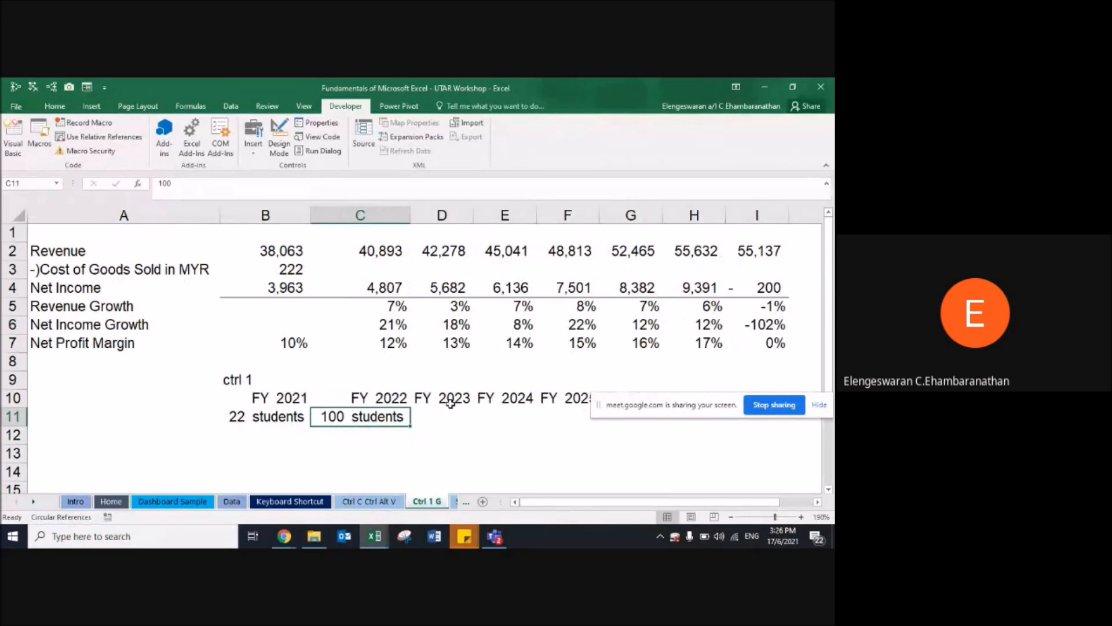
Step: Enter the label "ctrl g" in B13 and "go to" in C13
key(Left)
key(Up)
key(Up)
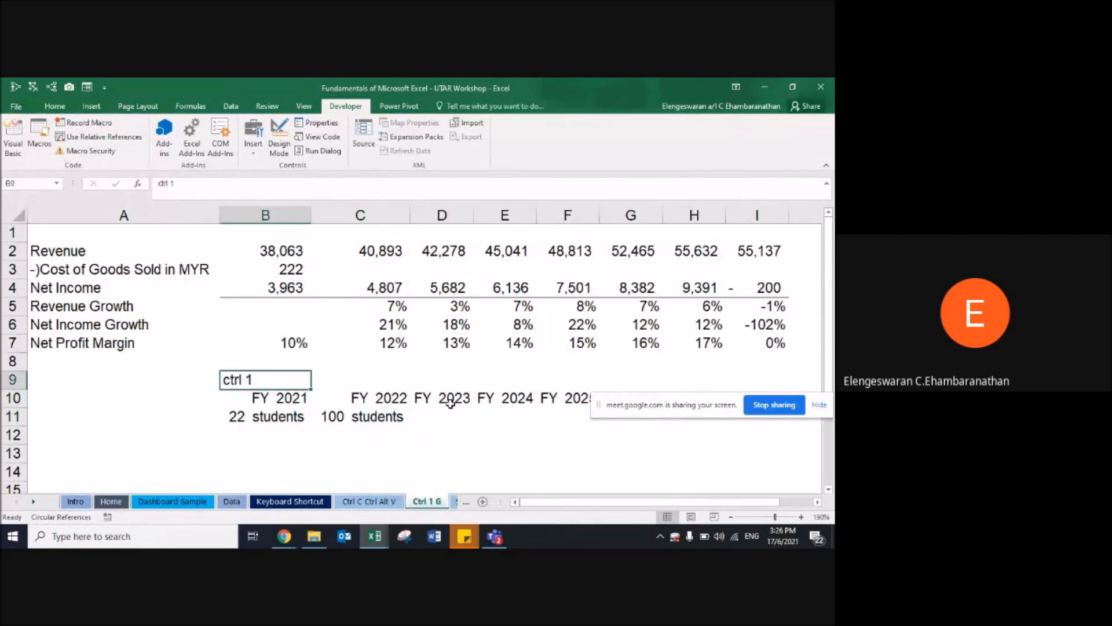
key(Down)
key(Down)
key(Down)
key(Down)
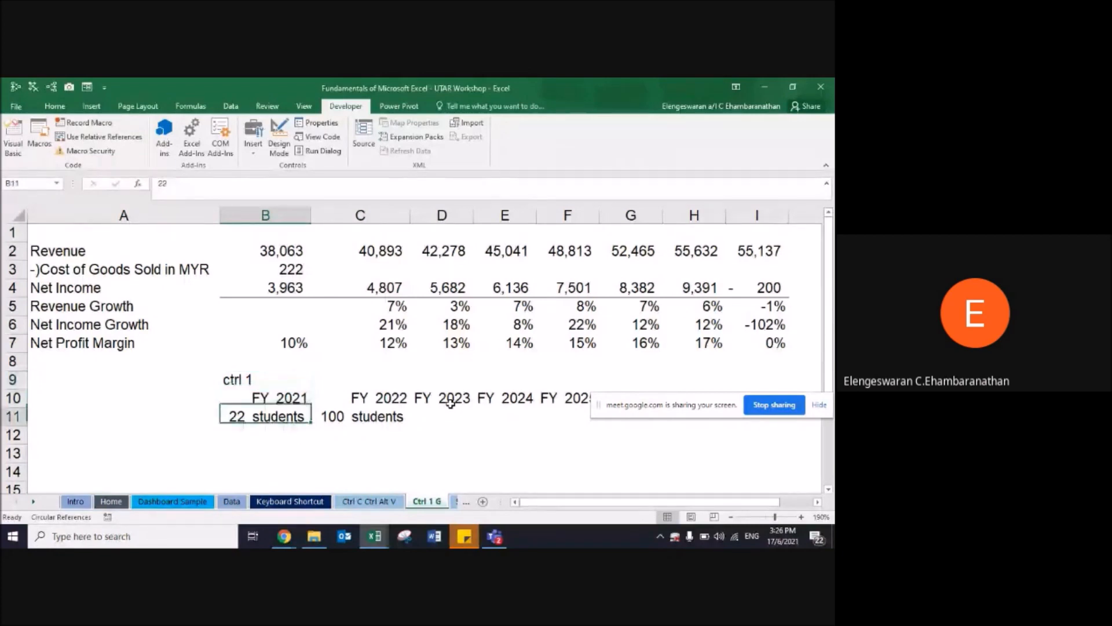
text(ctrl g)
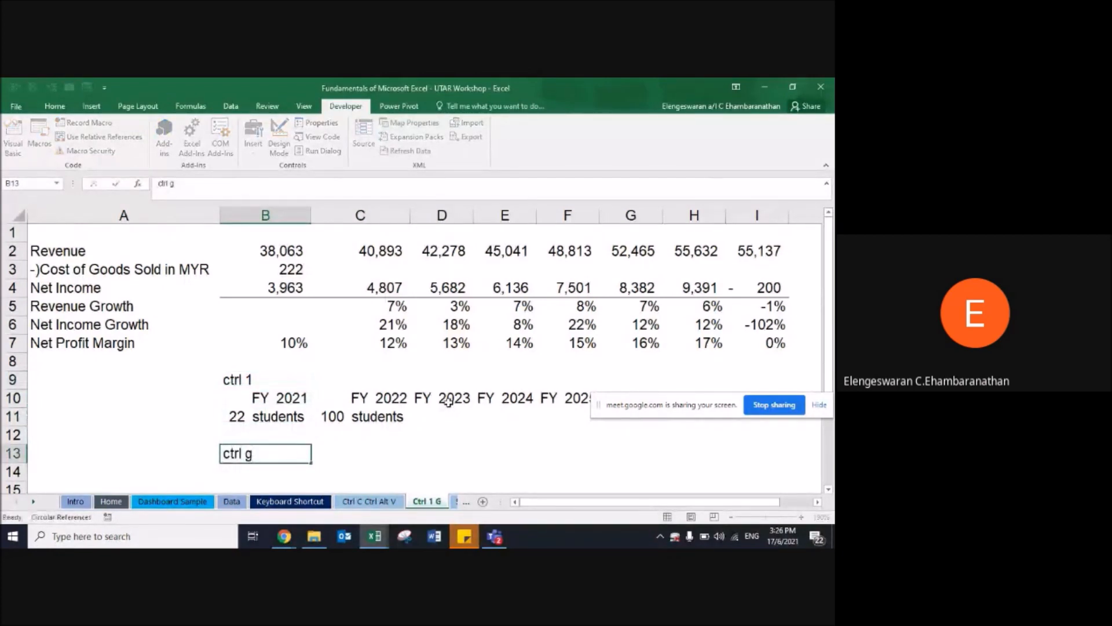
key(Return)
key(Up)
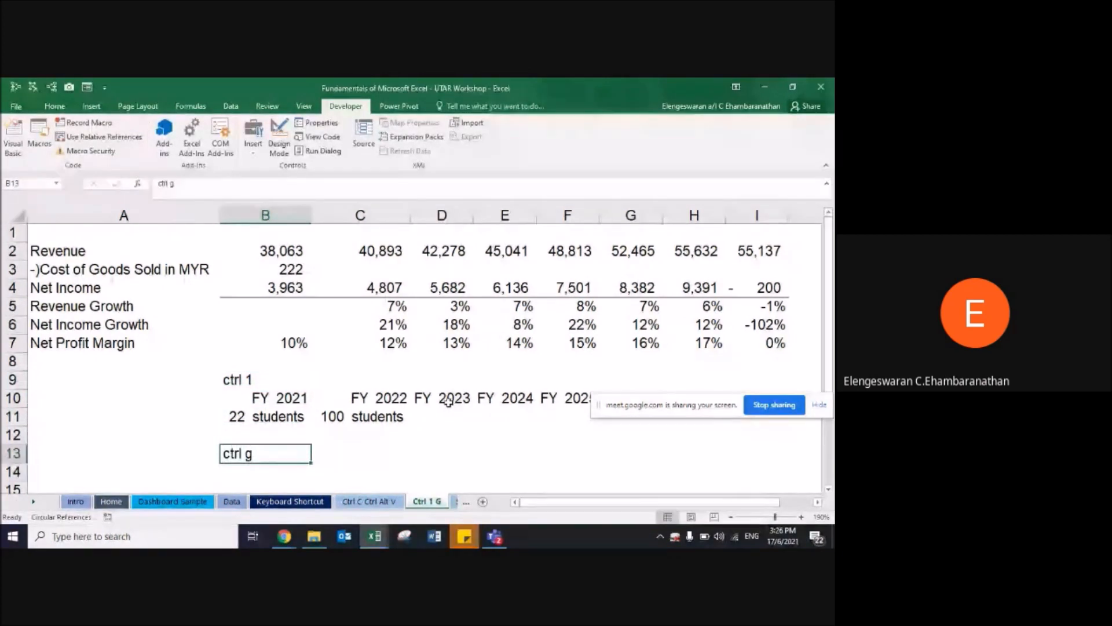
key(Right)
text(go to)
key(Return)
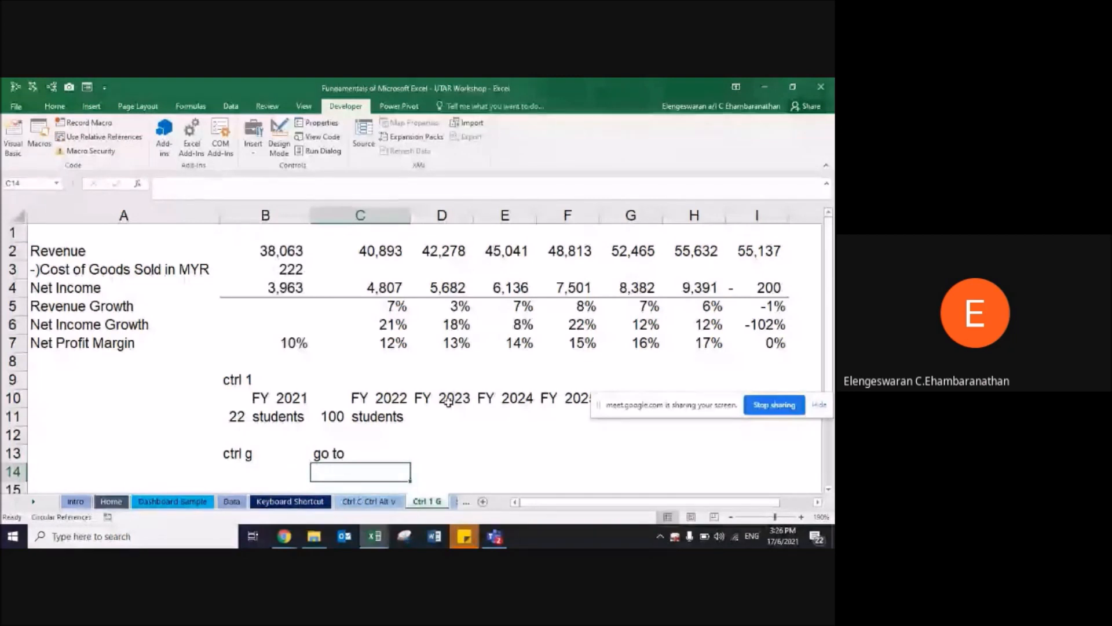
Step: Enter the heading "hardcoded" in D14 and "formula cell" in F14
key(Right)
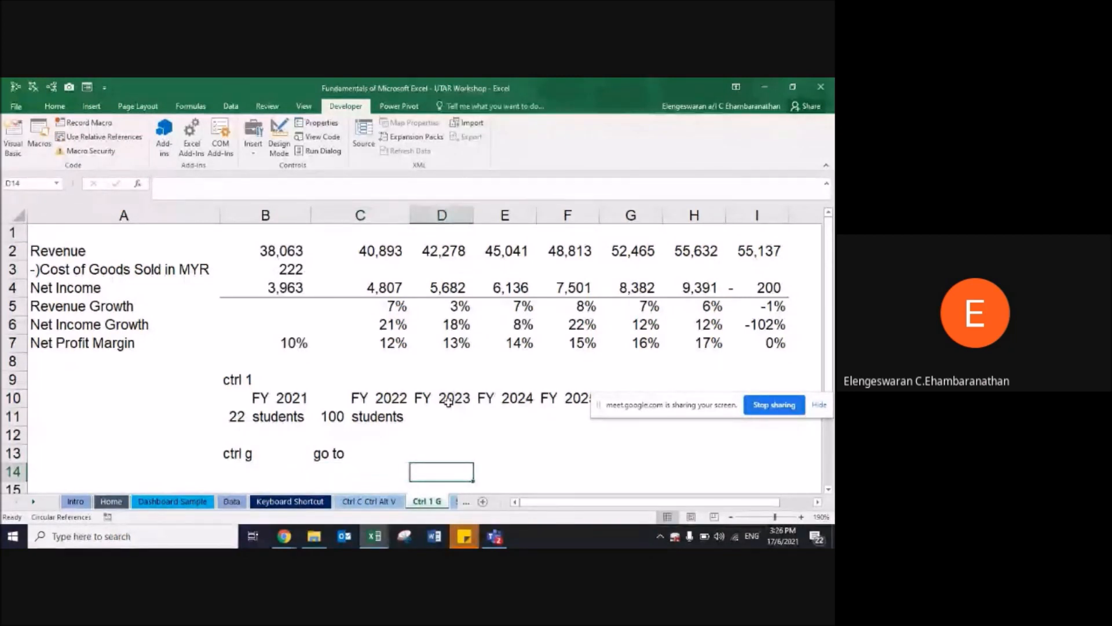
text(hardcoded)
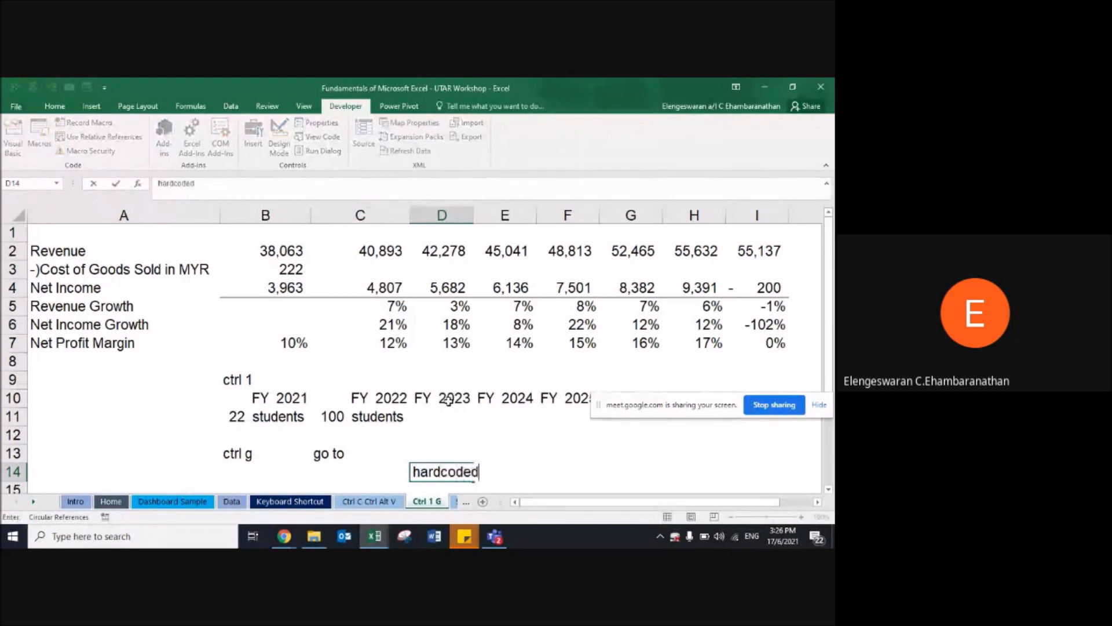
key(Return)
key(Up)
key(Right)
key(Right)
text(f)
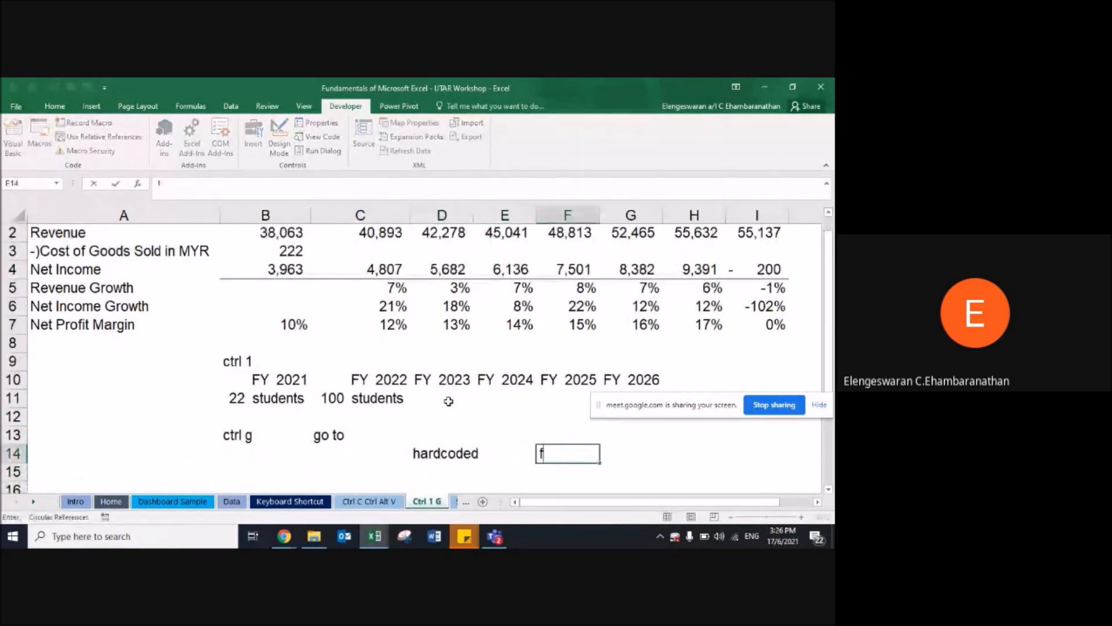
text(ormula cell)
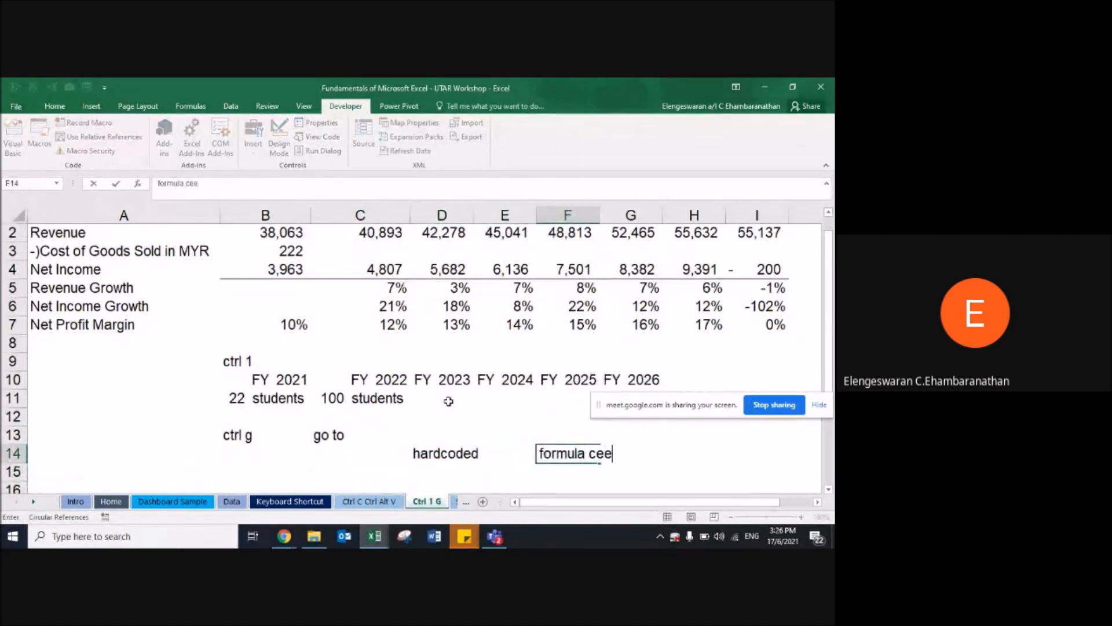
key(Return)
key(Left)
key(Left)
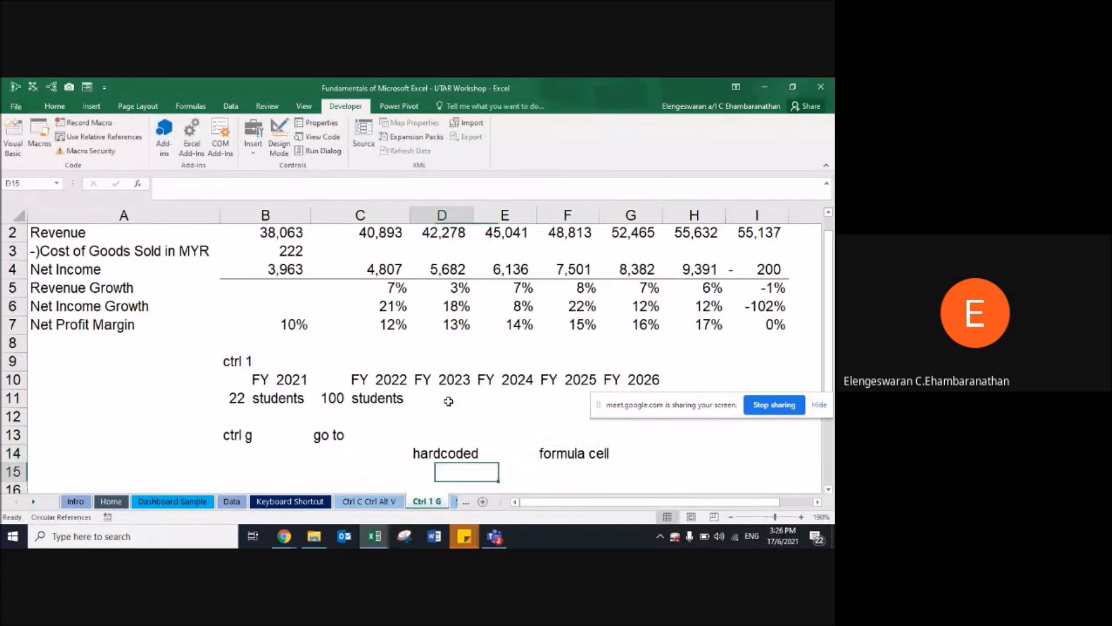
Step: Enter the text "input manually" in D15, under the hardcoded heading
key(Up)
key(Left)
key(Up)
key(Left)
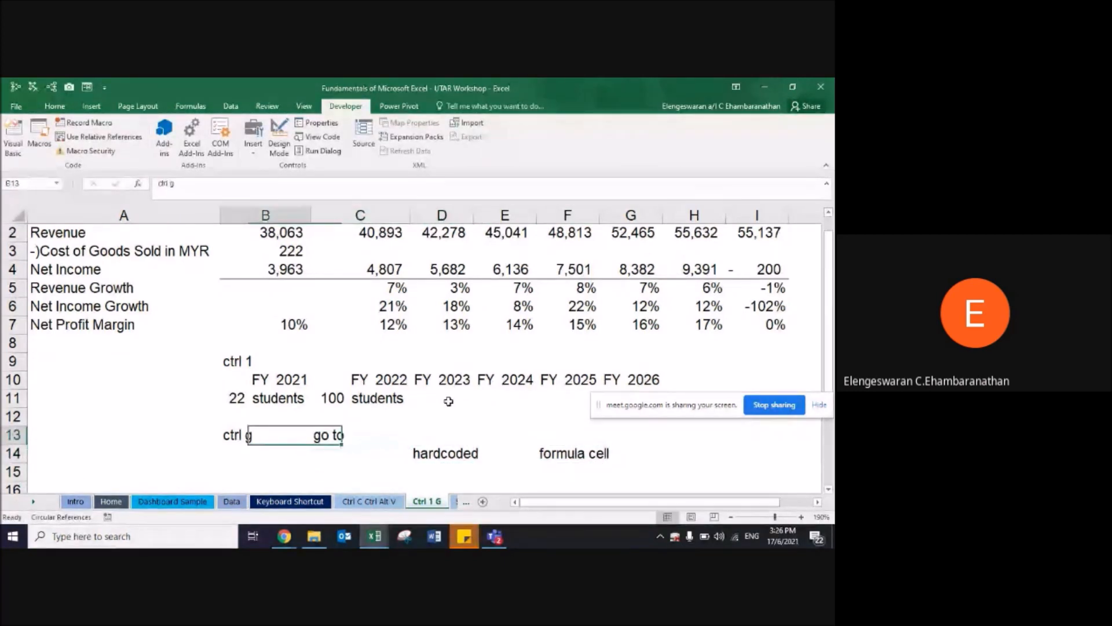
key(Right)
key(Right)
key(Down)
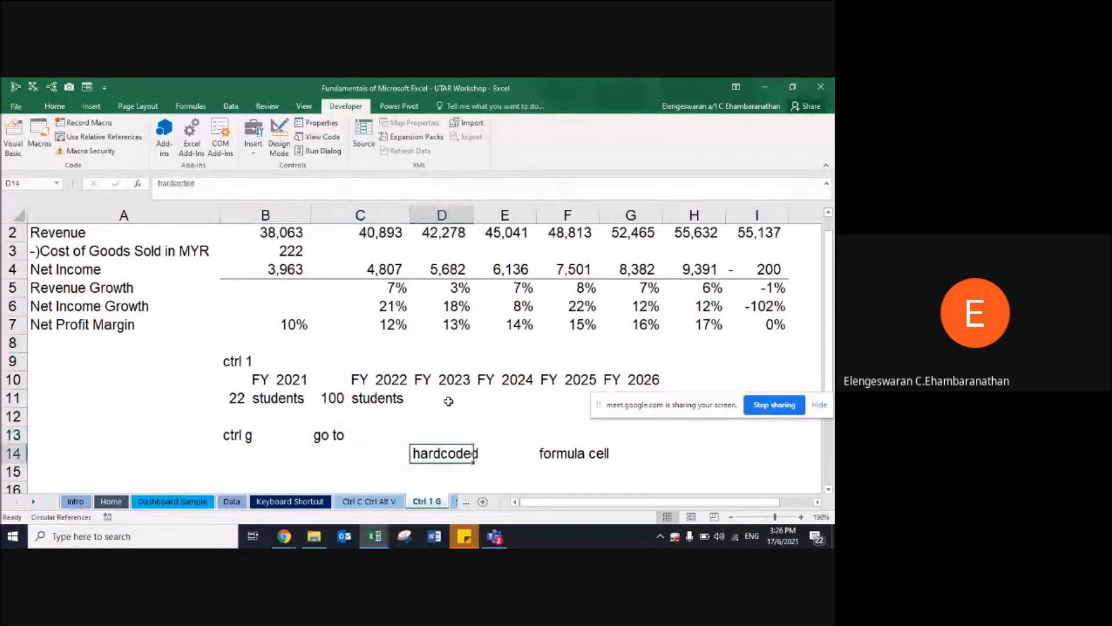
key(Right)
key(Right)
key(Left)
key(Left)
key(Down)
key(F2)
text(input mann)
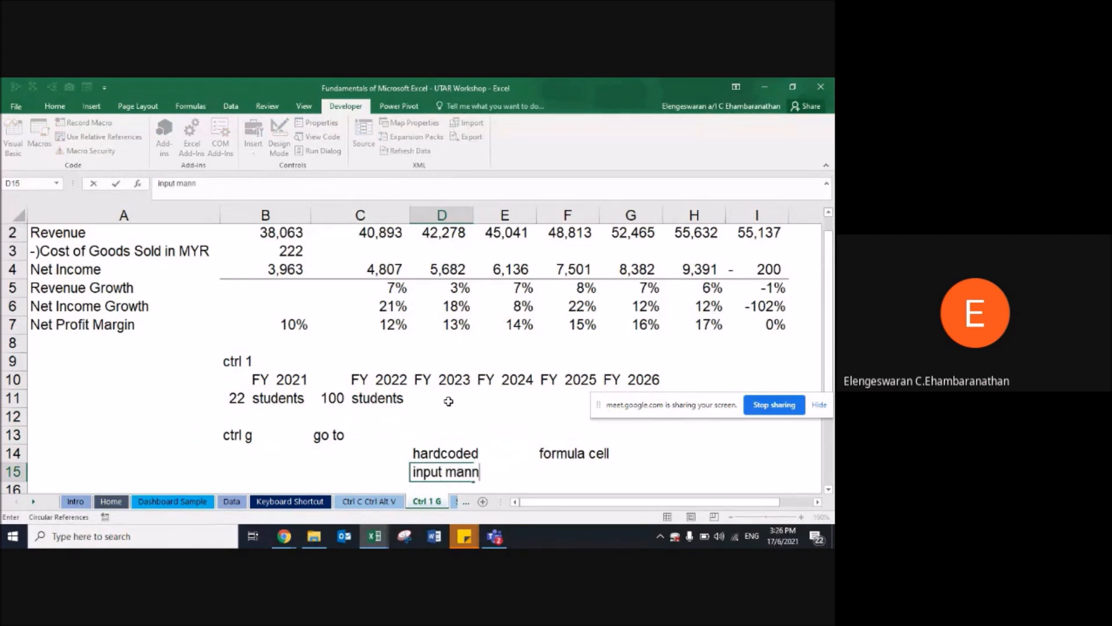
key(BackSpace)
text(ually)
key(Return)
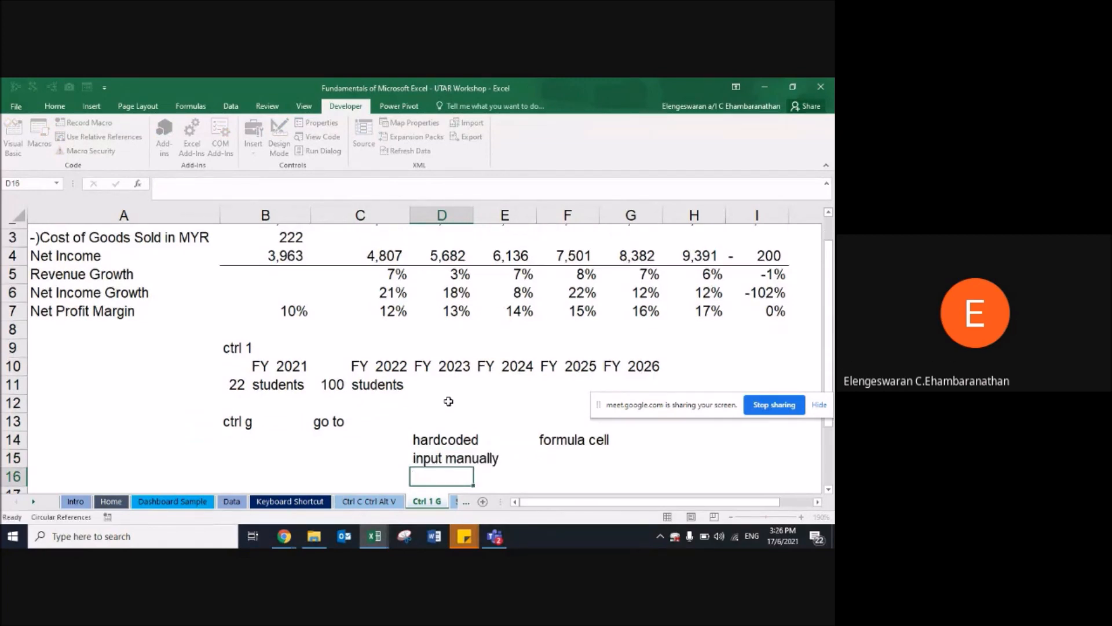
Step: Enter the formula =D15 in F15, under the formula cell heading, and select the whole of row 15
key(Up)
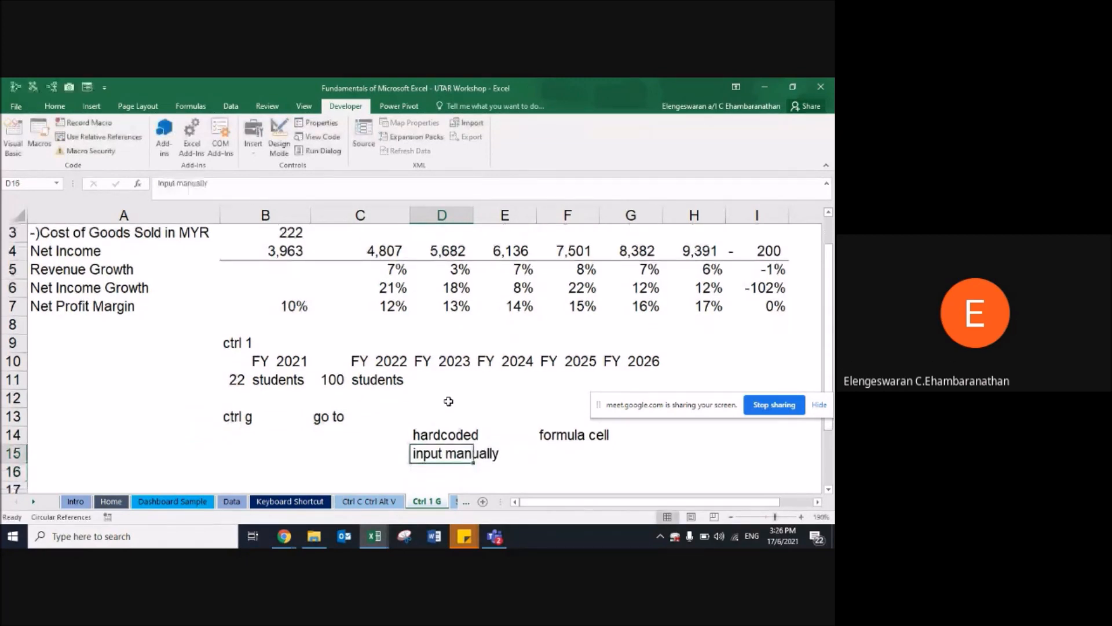
key(Right)
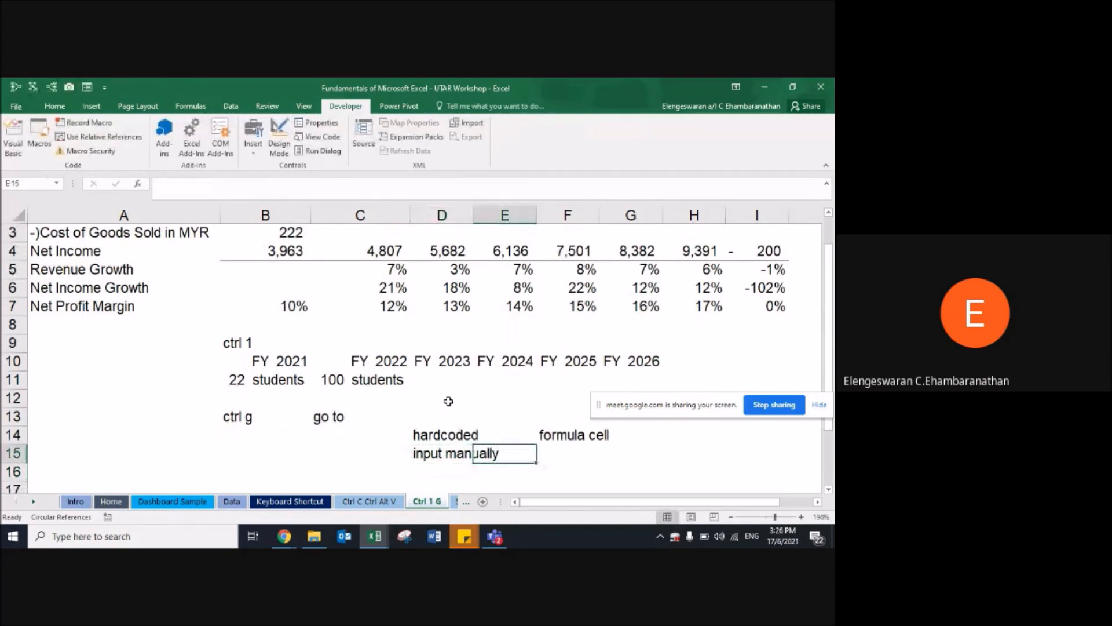
key(Right)
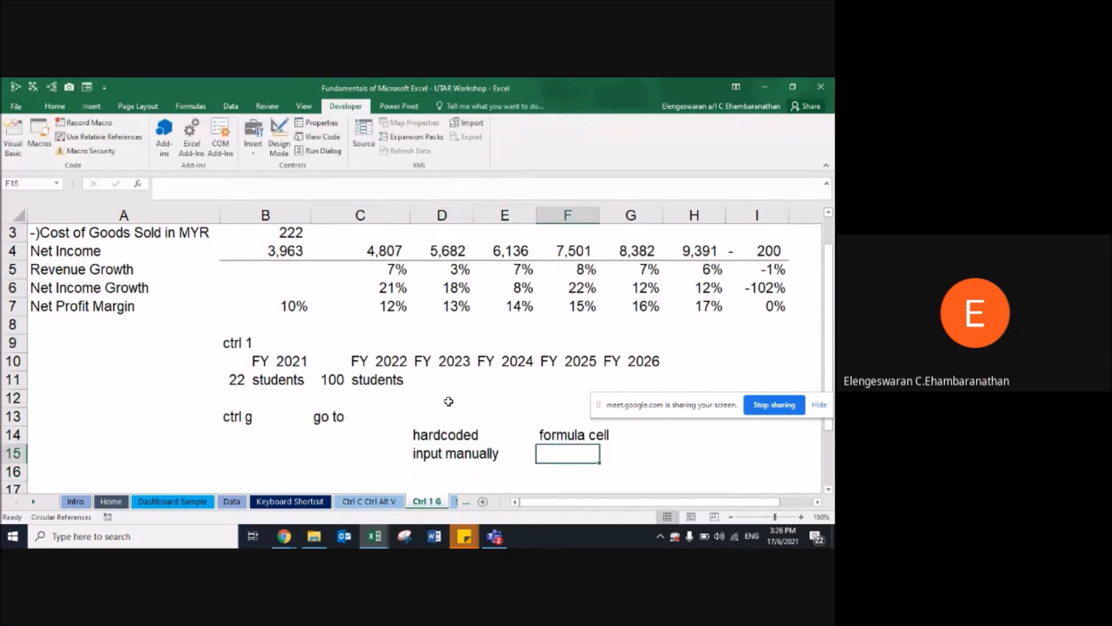
text(=)
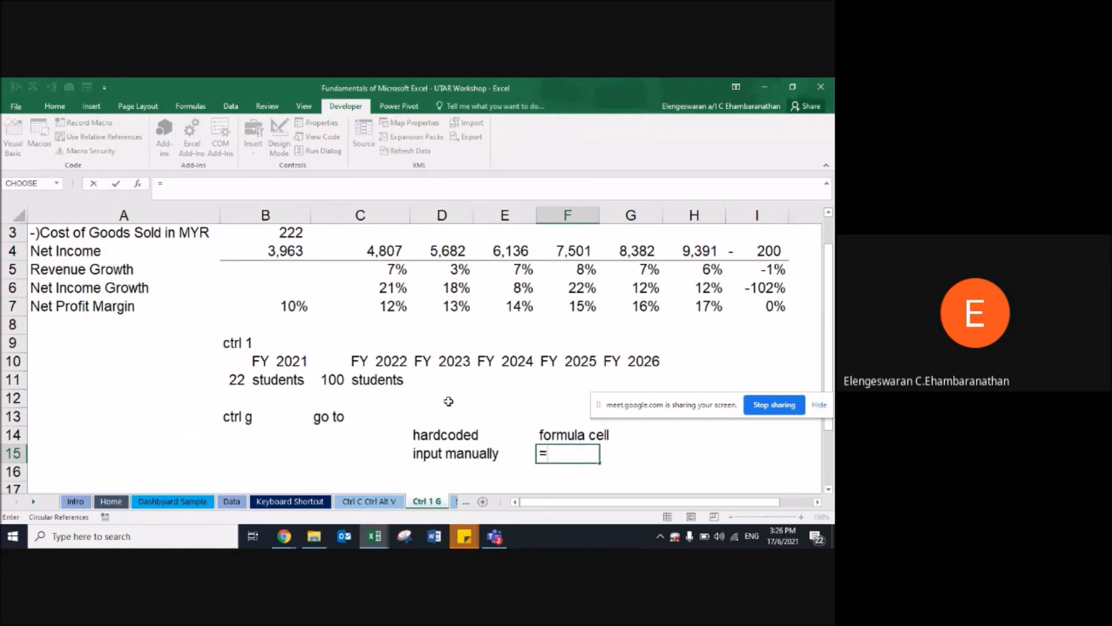
click(450, 453)
key(Return)
key(Up)
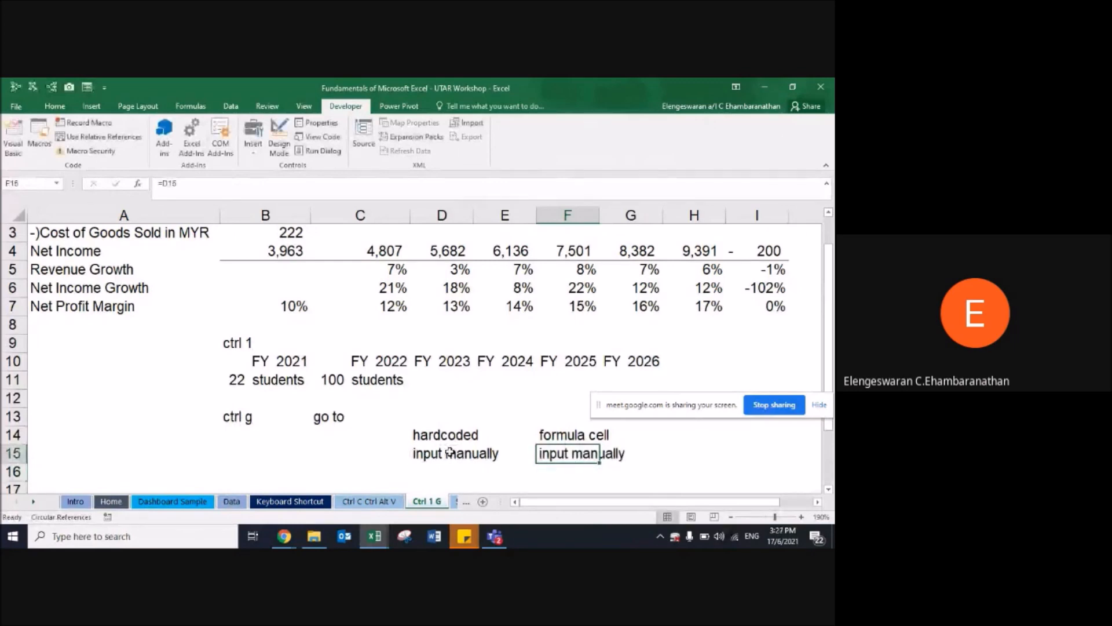
key(shift+space)
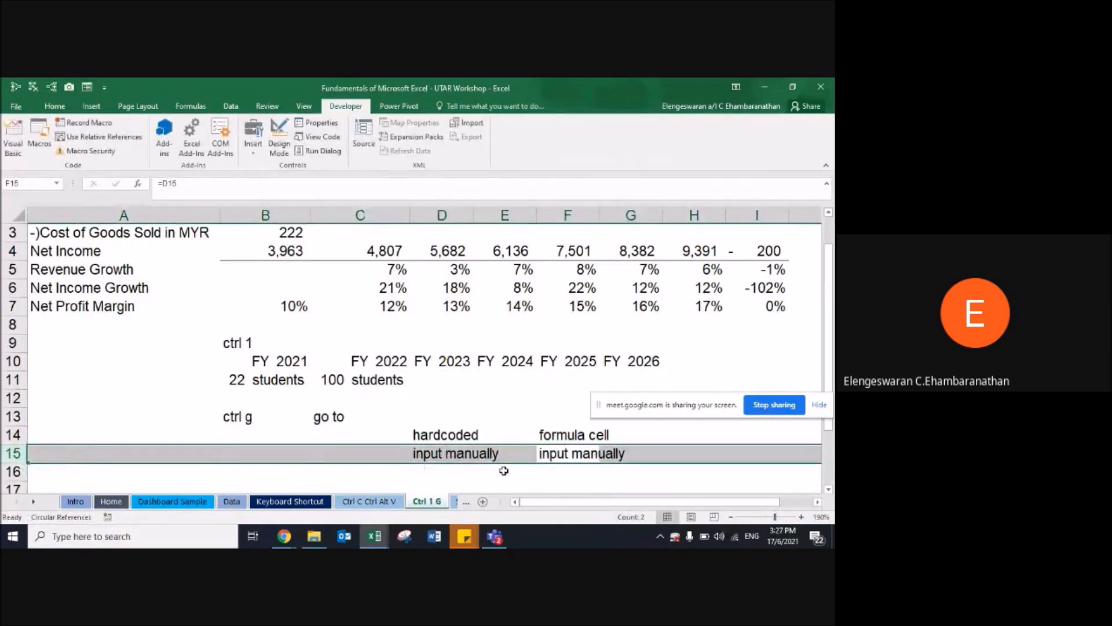
Step: Inspect the manually entered text in D15 and the formula in F15 to compare a hardcoded cell with a formula cell
click(464, 462)
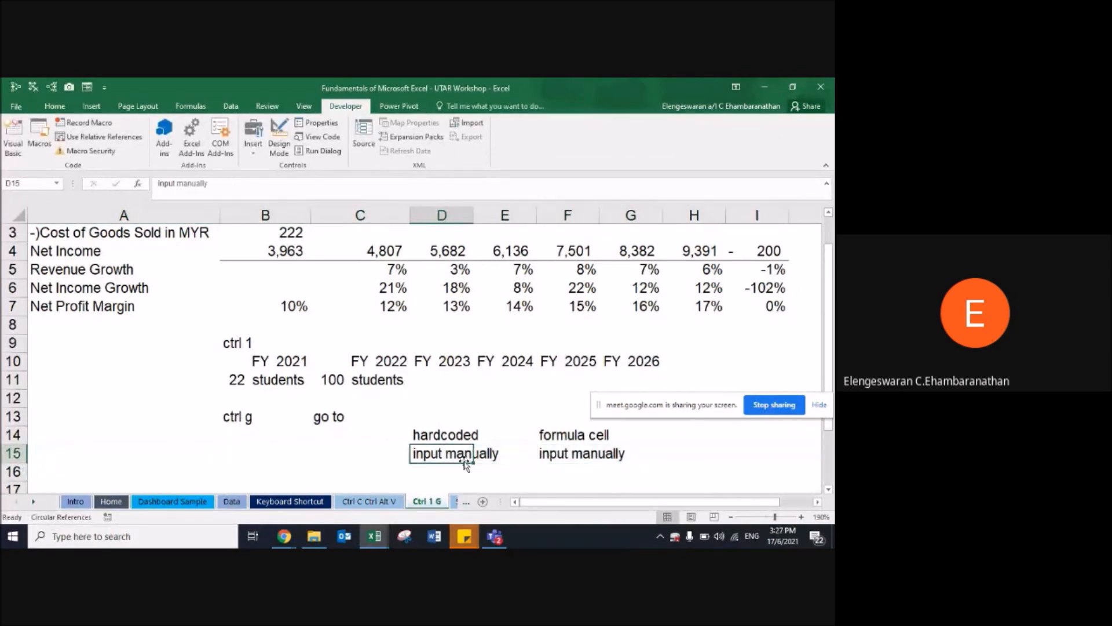
key(F2)
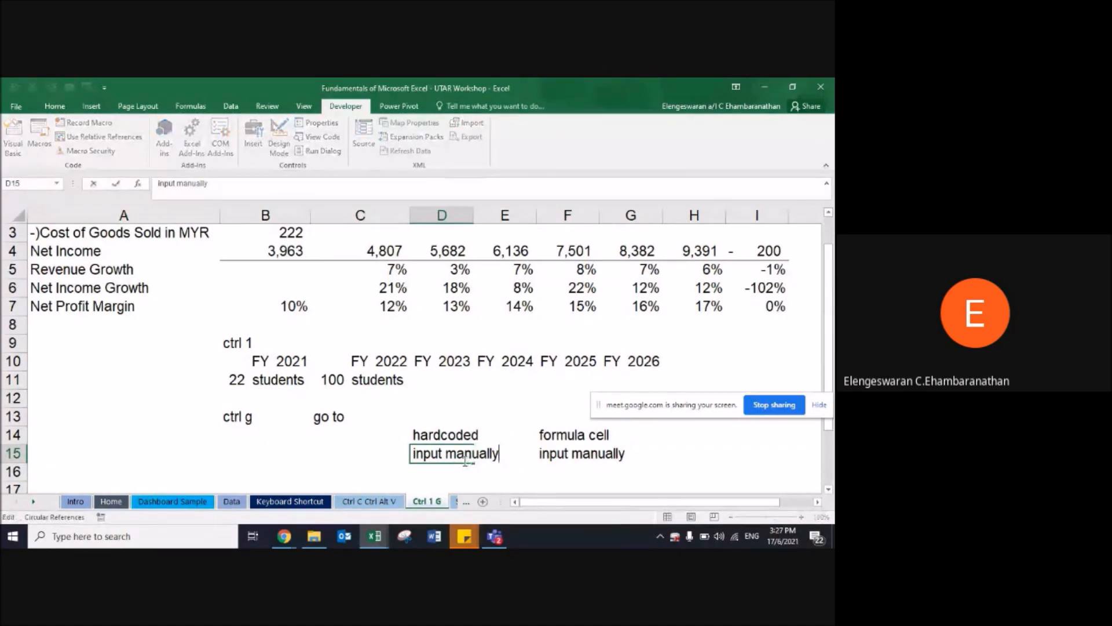
key(Escape)
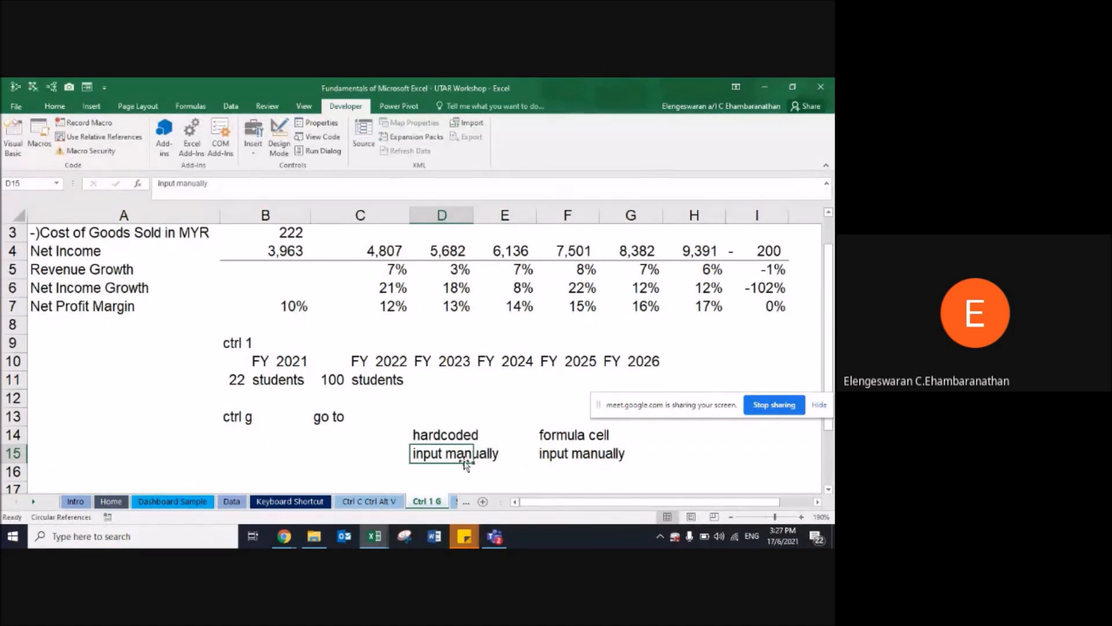
key(Right)
key(Right)
key(F2)
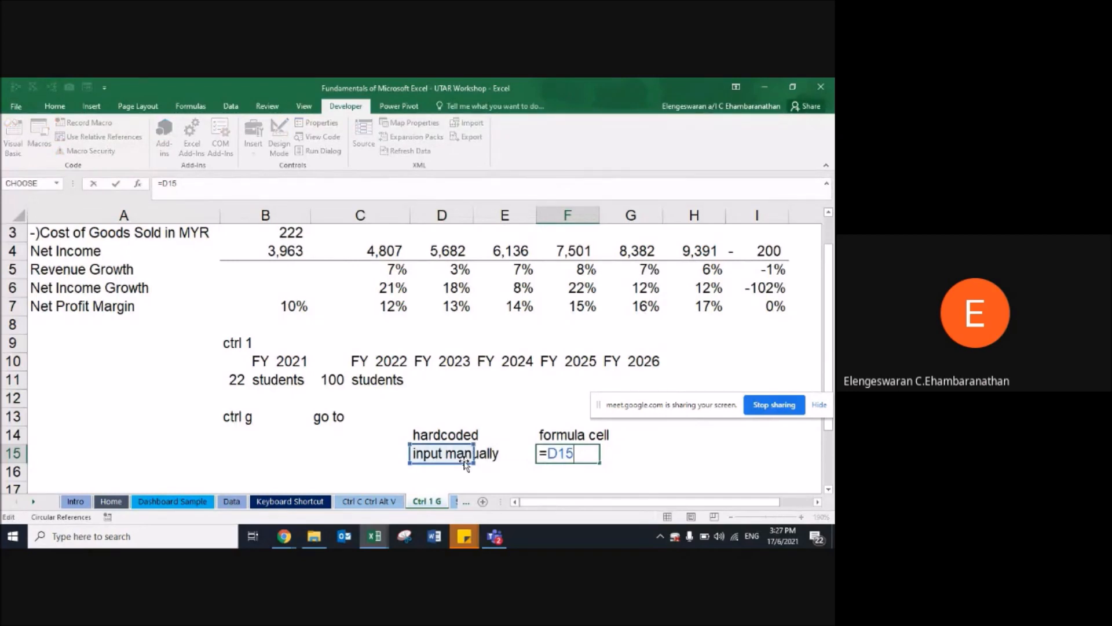
key(Return)
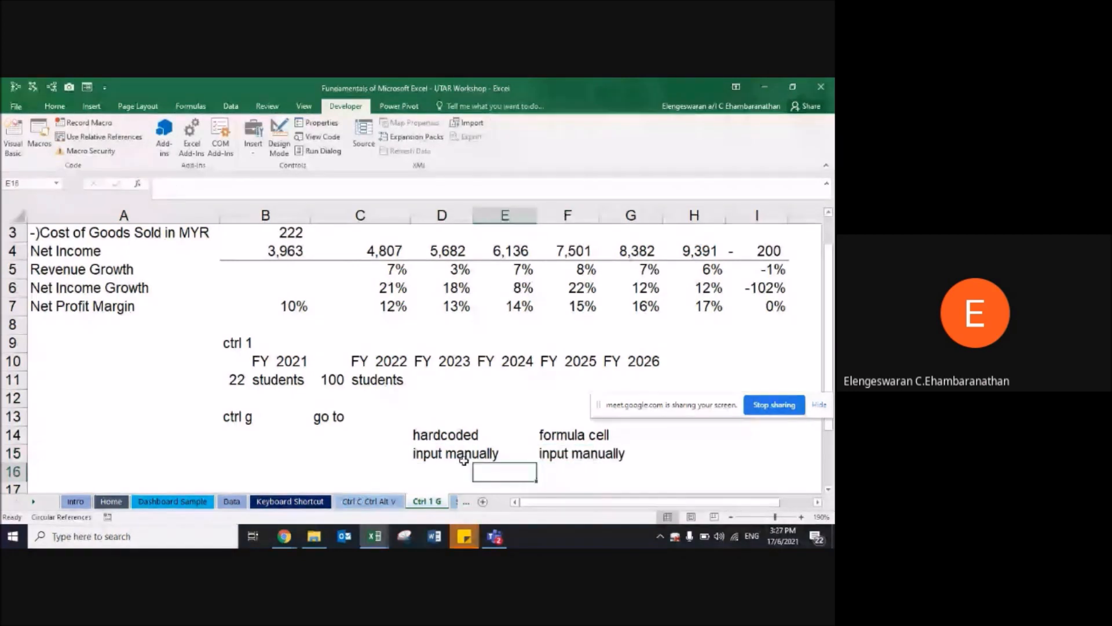
Step: Enter the value 1 in D16, under the hardcoded heading
click(466, 465)
text(1)
key(Return)
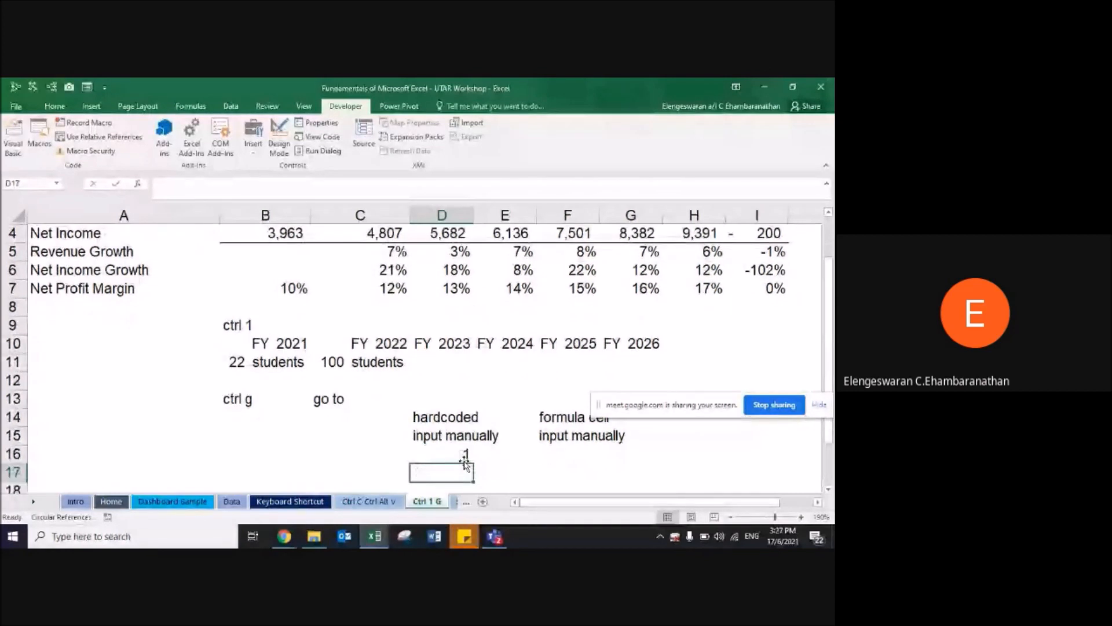
Step: Enter the formula =1+1 in F16, under the formula cell heading, and inspect the cell's formula
click(466, 461)
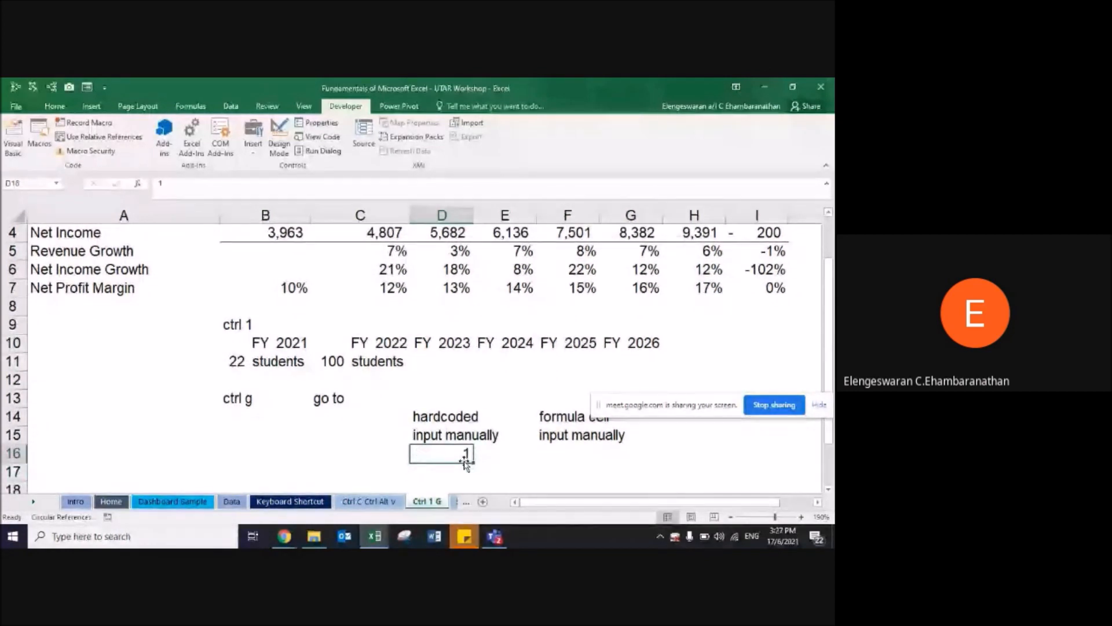
key(Right)
key(Right)
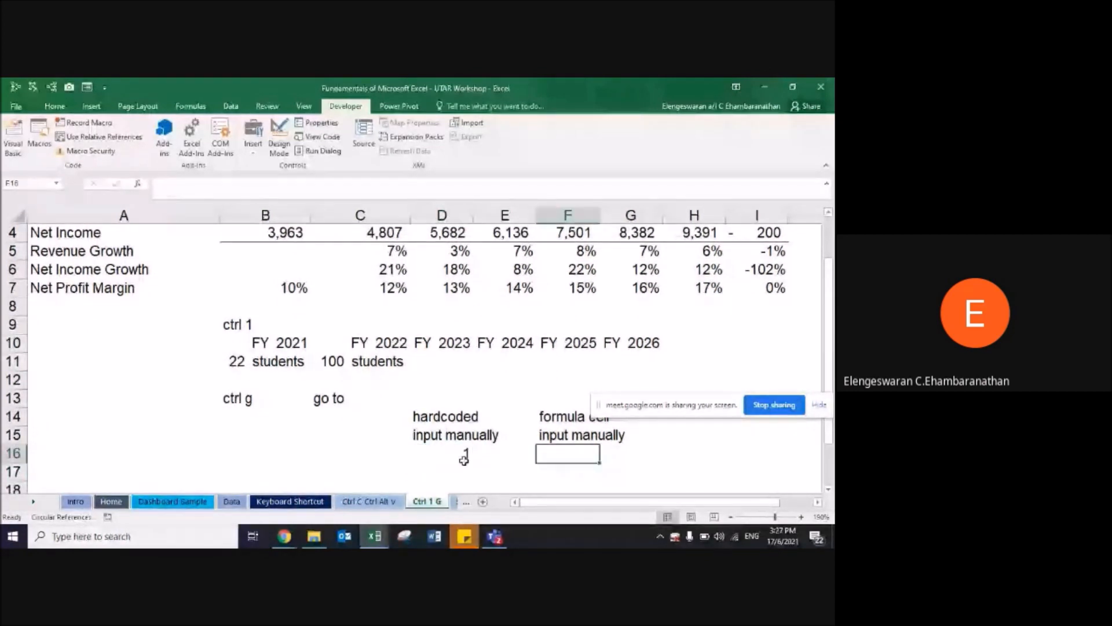
text(=1+1)
key(Return)
key(Up)
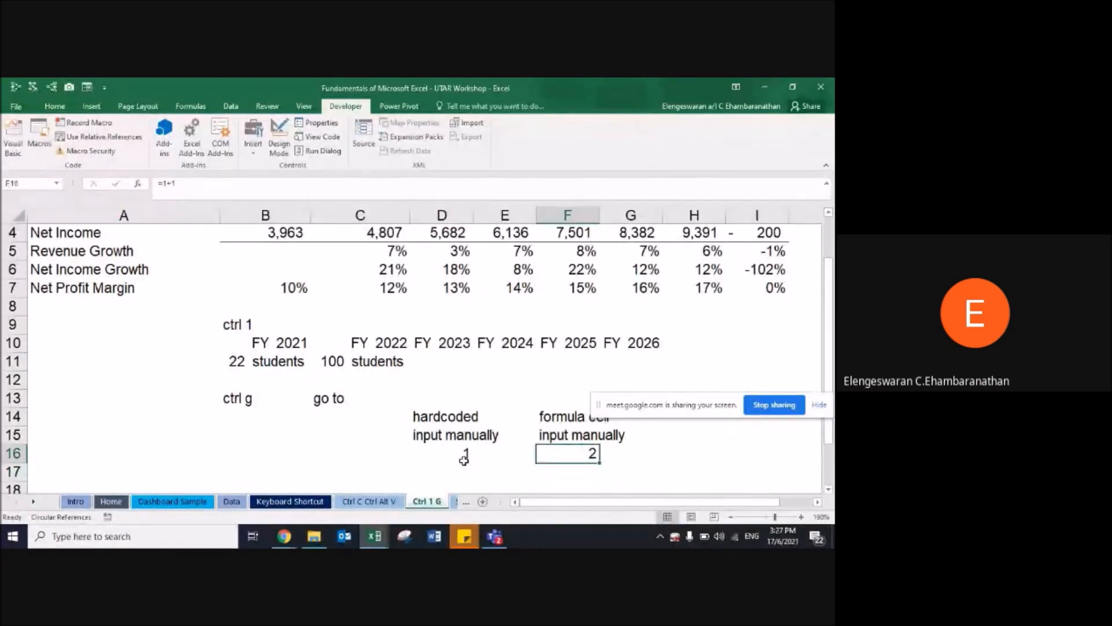
key(F2)
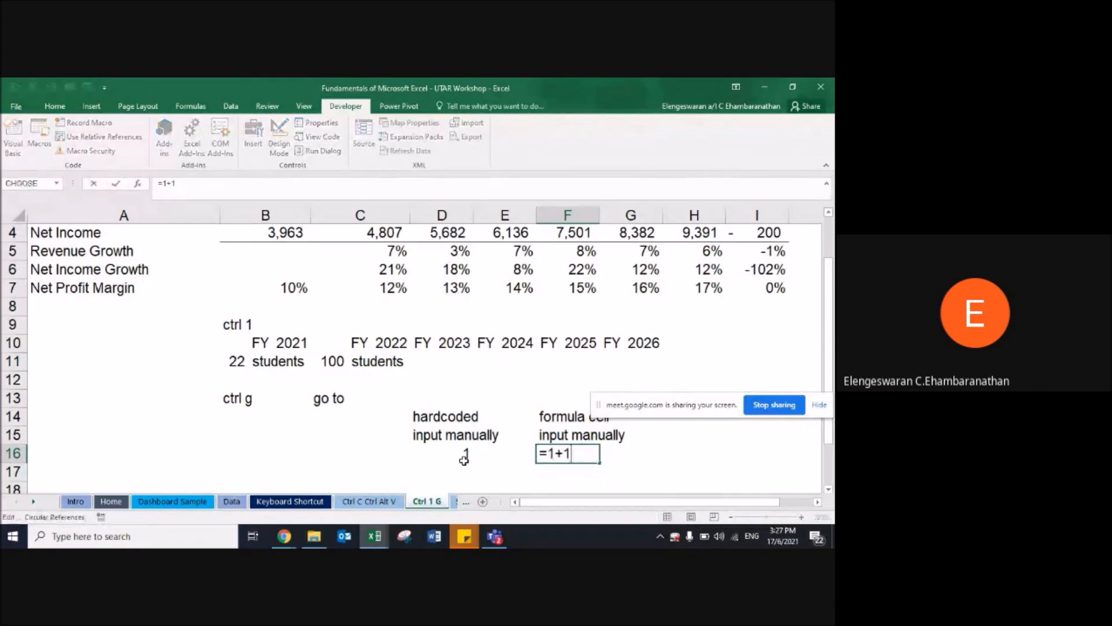
key(Escape)
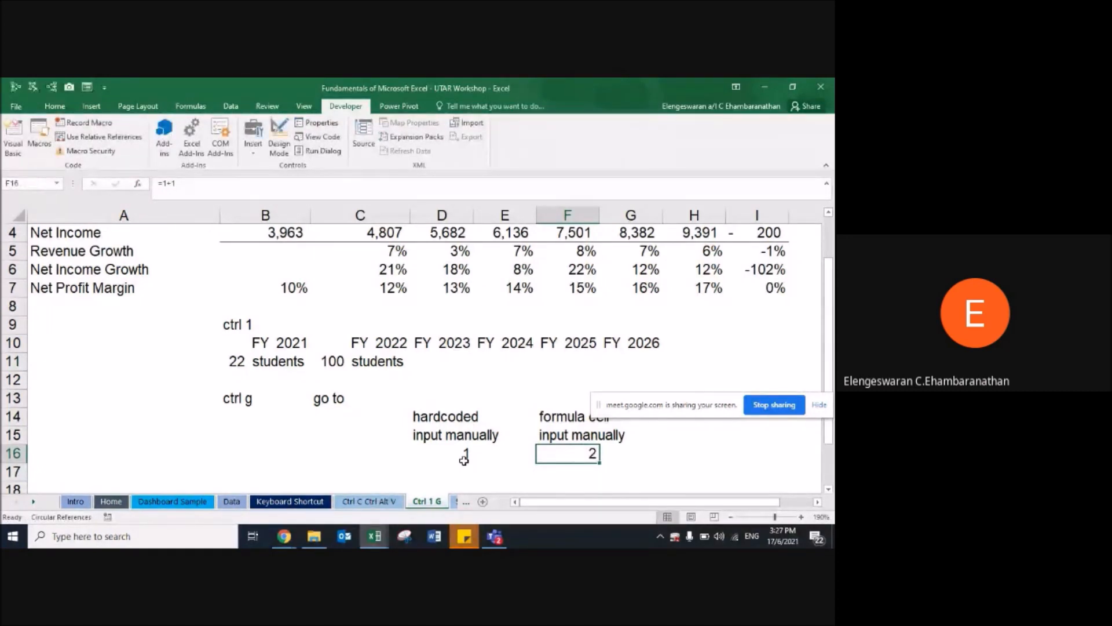
Step: Enter the label "Ctrl + G" in B14, below the "ctrl g" label
click(237, 403)
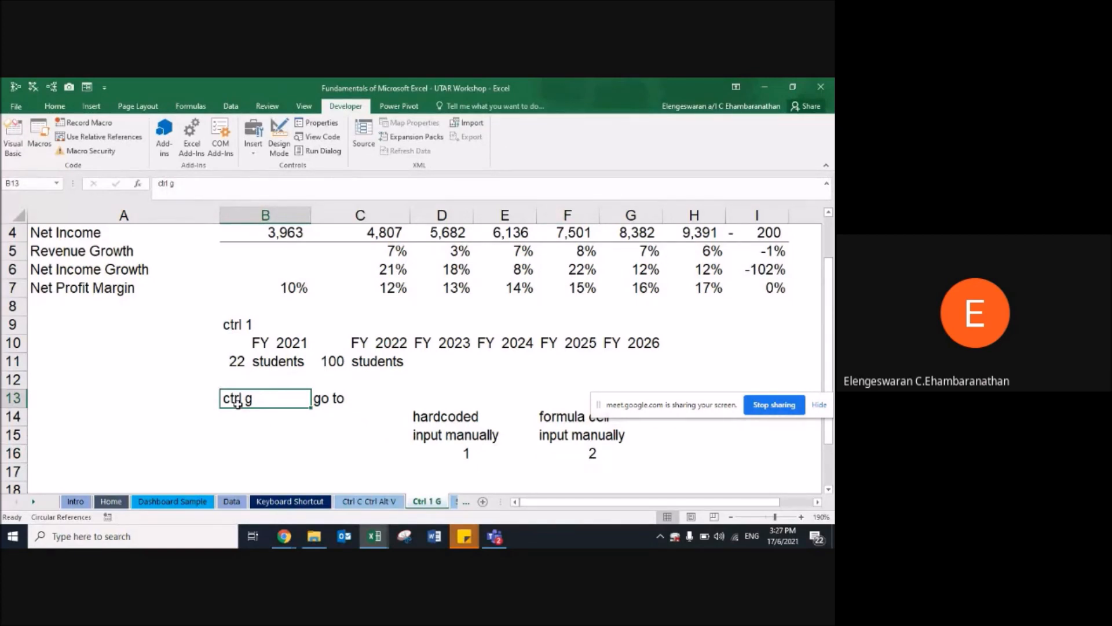
scroll(238, 403, up, 1)
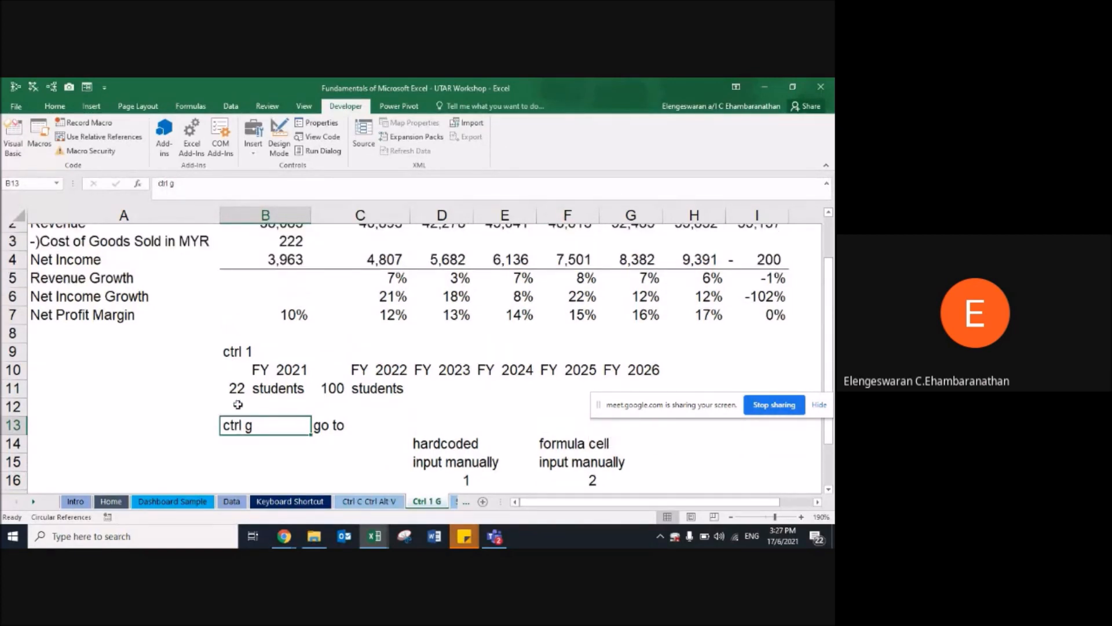
scroll(237, 404, up, 1)
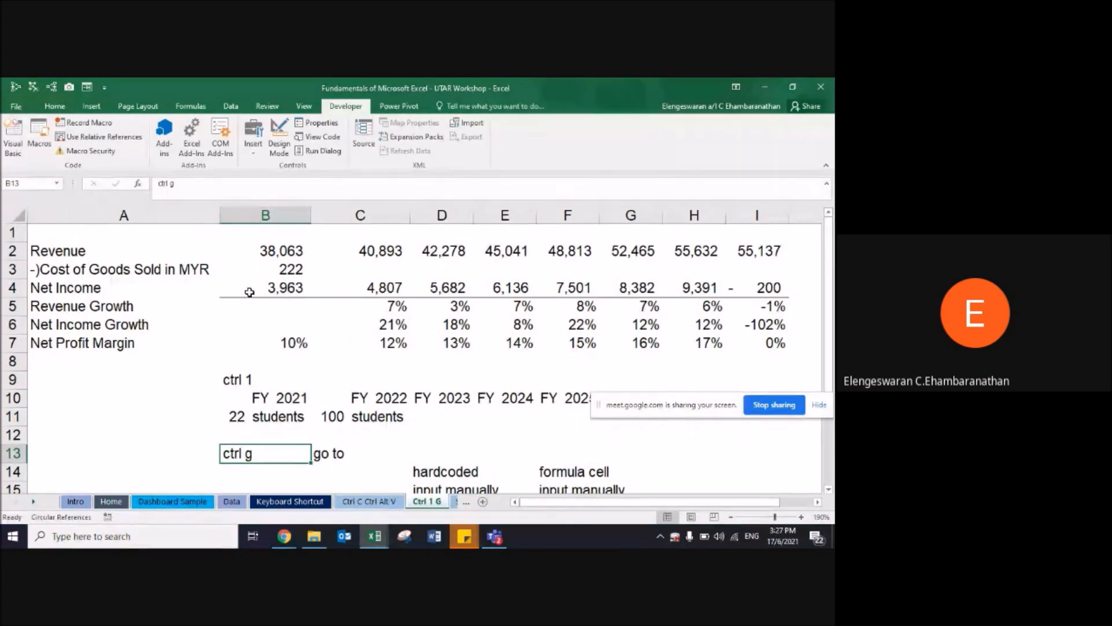
key(Return)
text(Ctrl g)
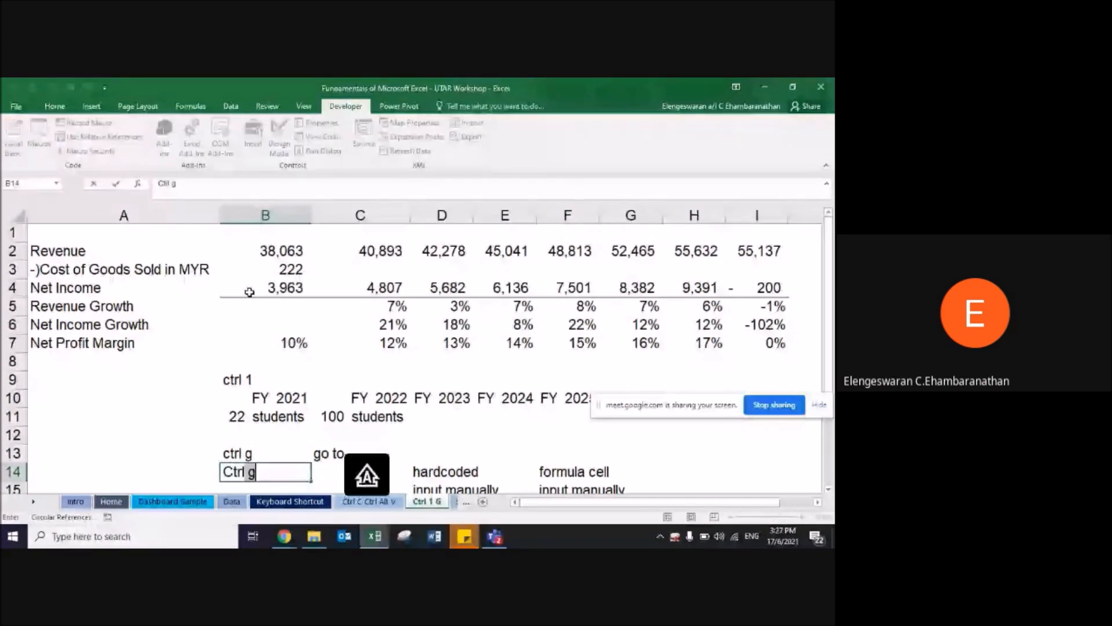
key(BackSpace)
text(+ G)
key(Return)
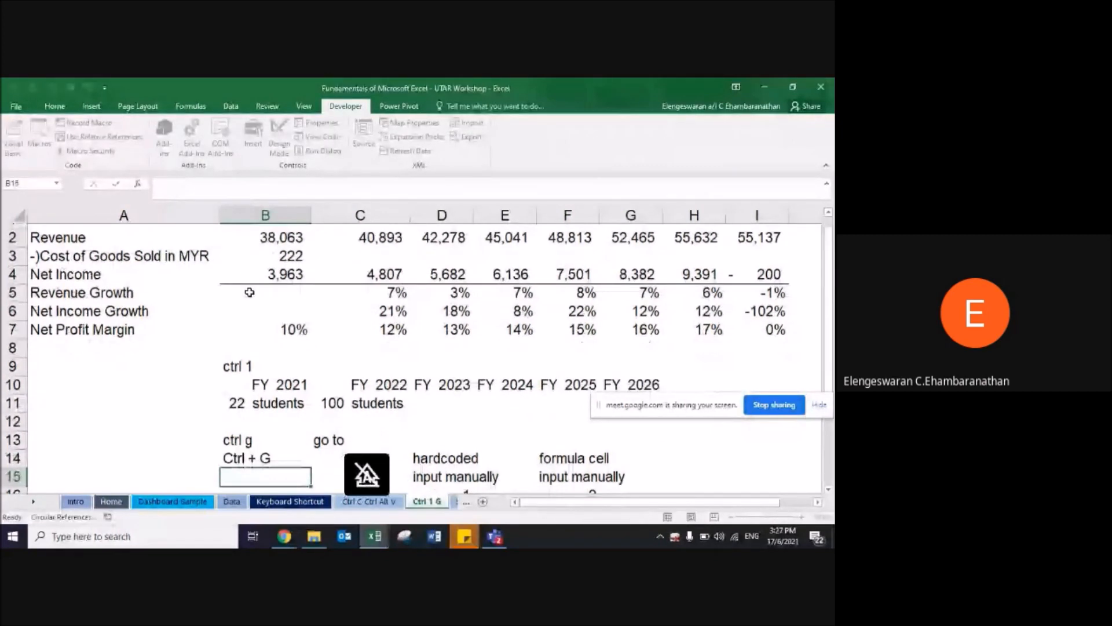
key(Up)
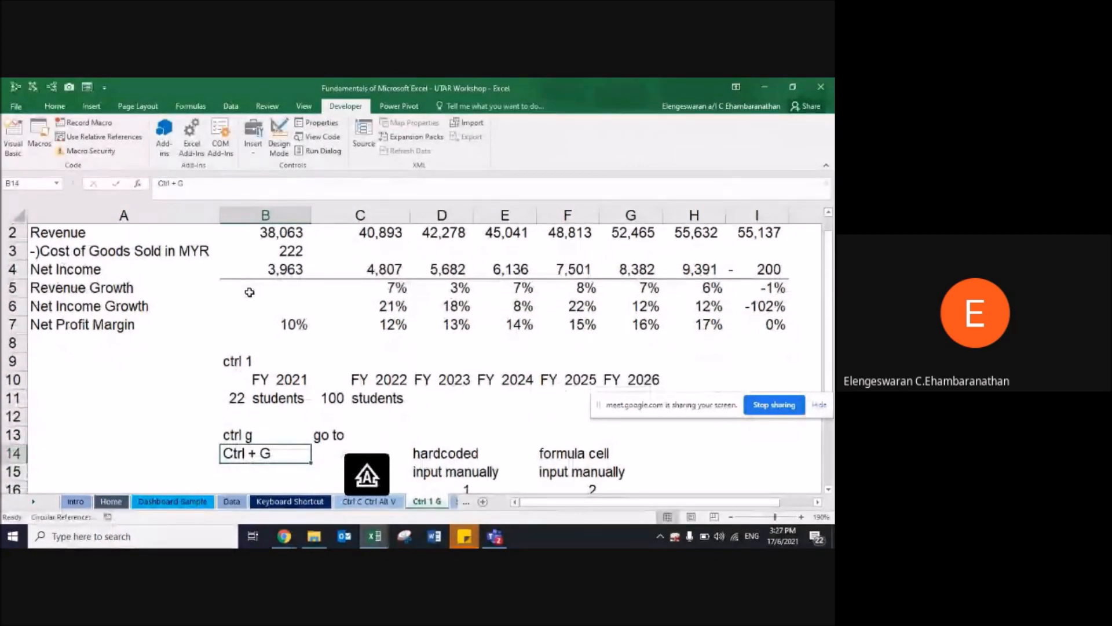
Step: Use Go To Special to select the sheet's formula cells that return numbers, logicals or errors, excluding text
key(ctrl+g)
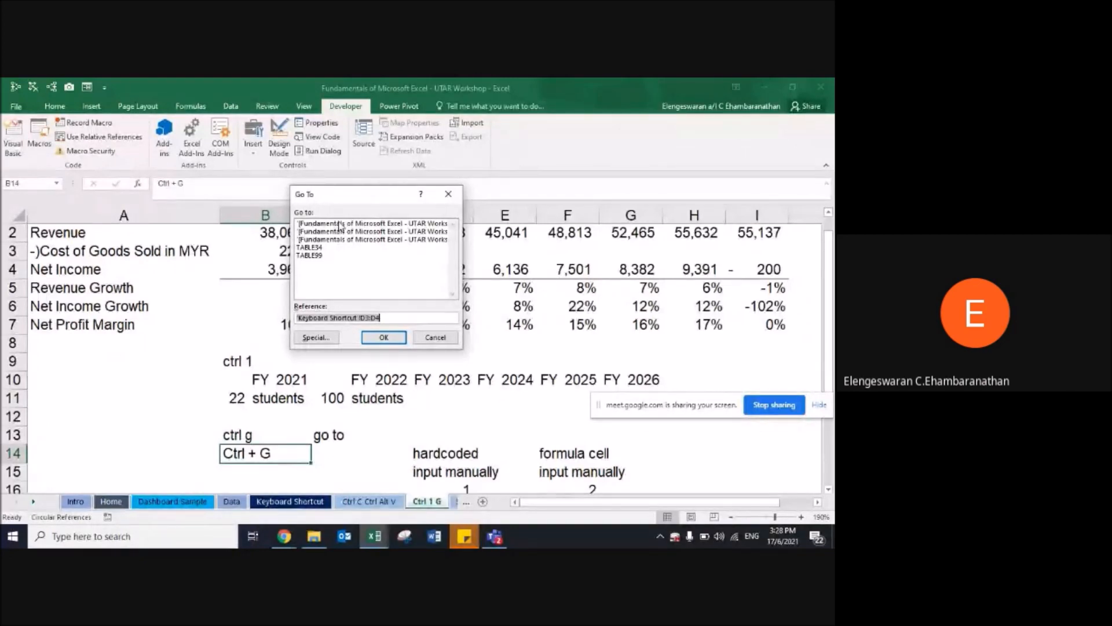
click(314, 339)
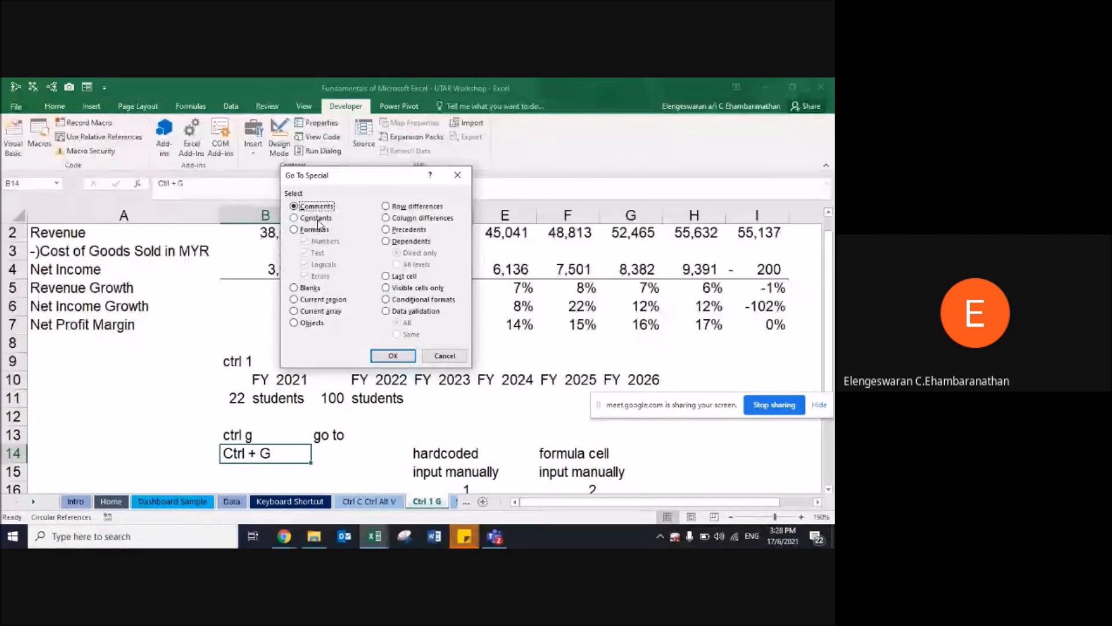
click(296, 231)
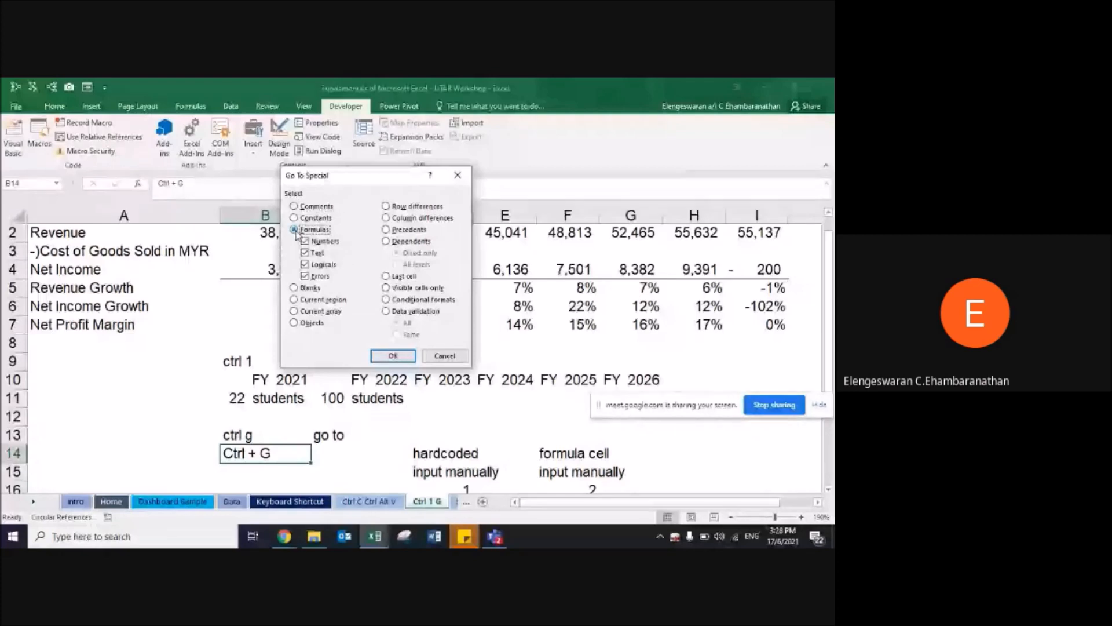
click(305, 253)
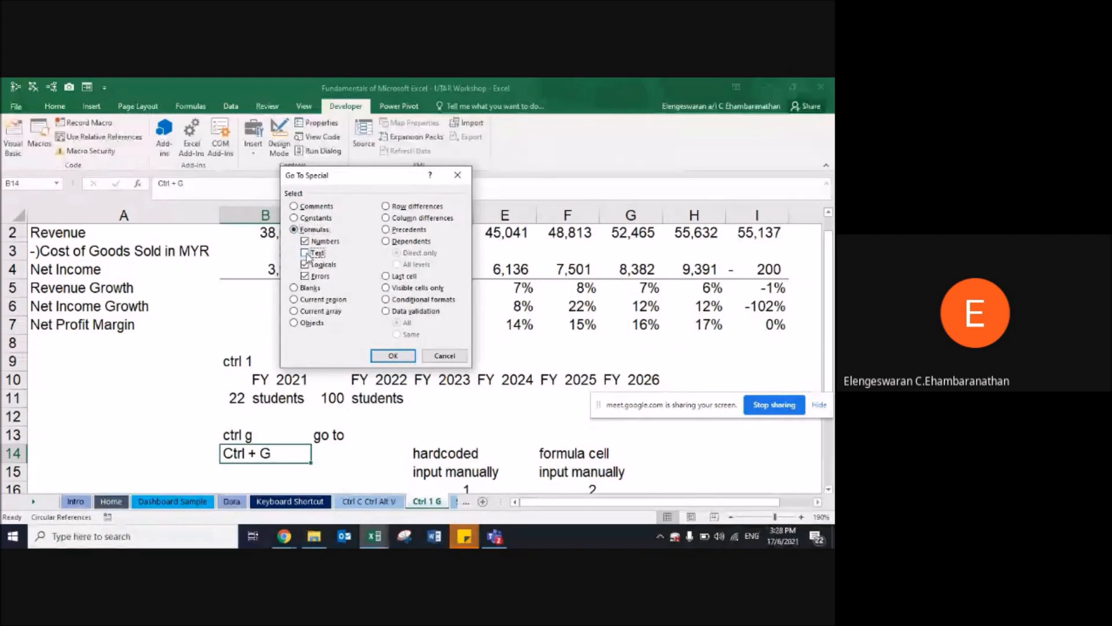
click(393, 356)
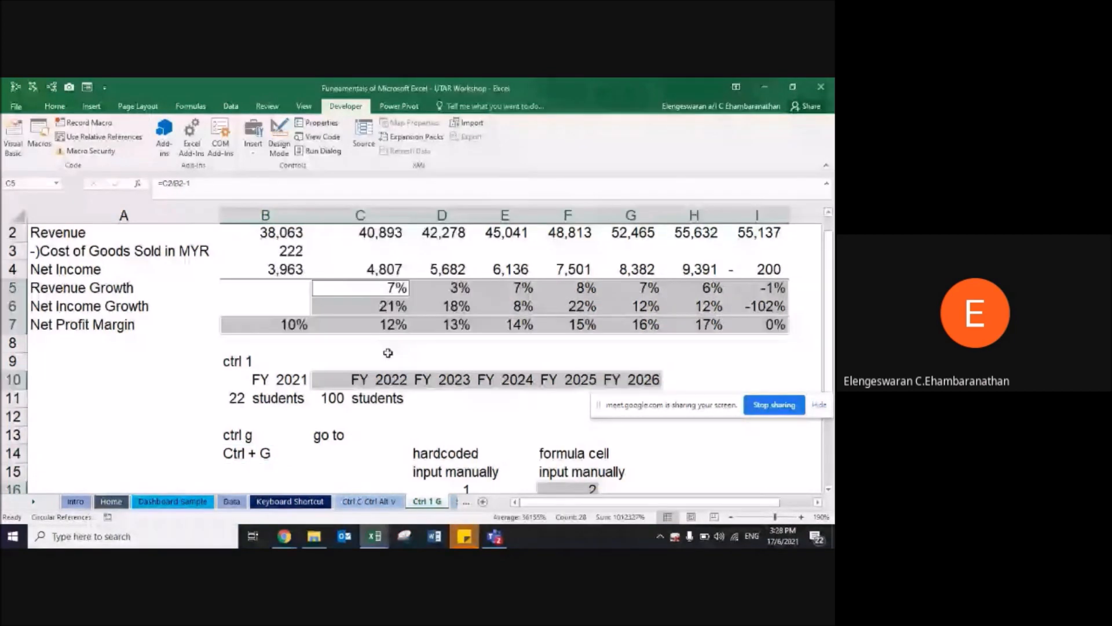
scroll(448, 416, down, 1)
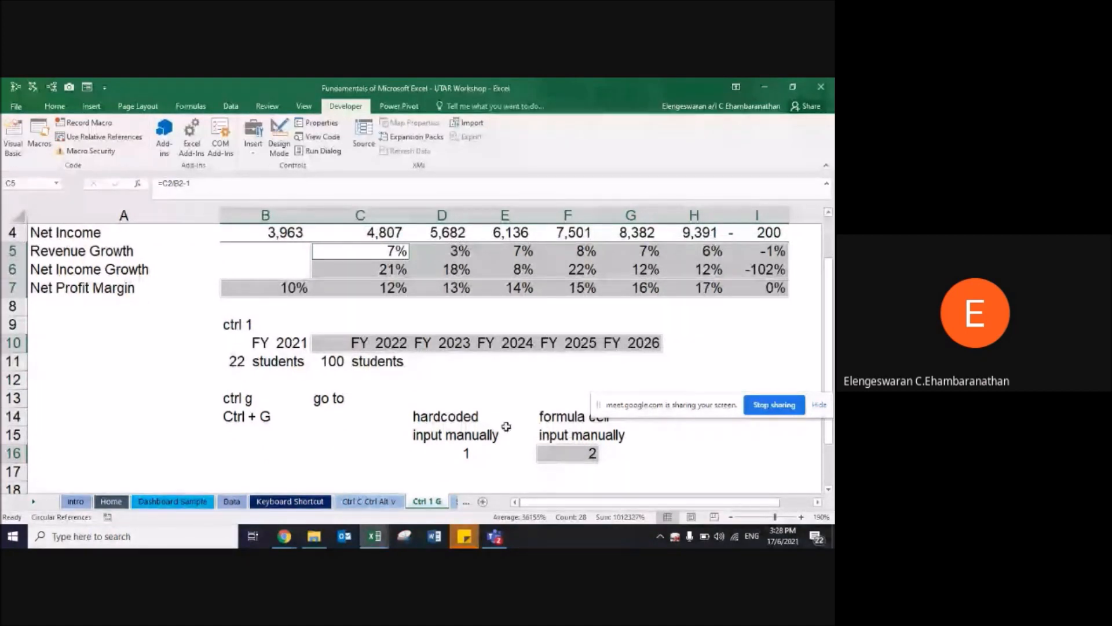
Step: Try to select only text-returning formulas within the current selection using Go To Special, excluding numbers, logicals and errors
key(ctrl+g)
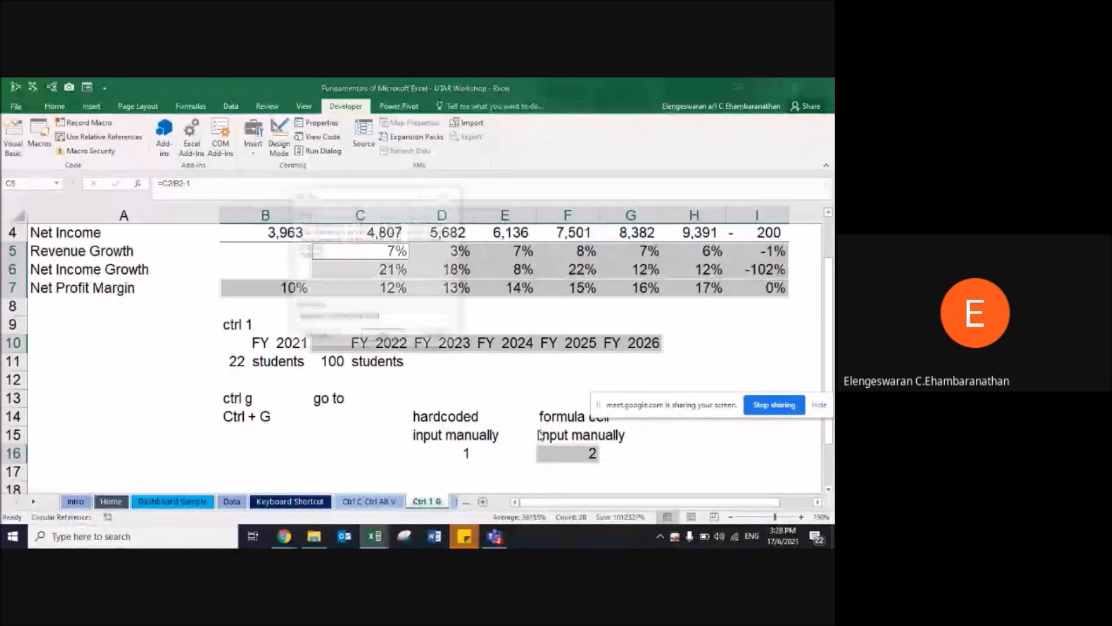
click(315, 337)
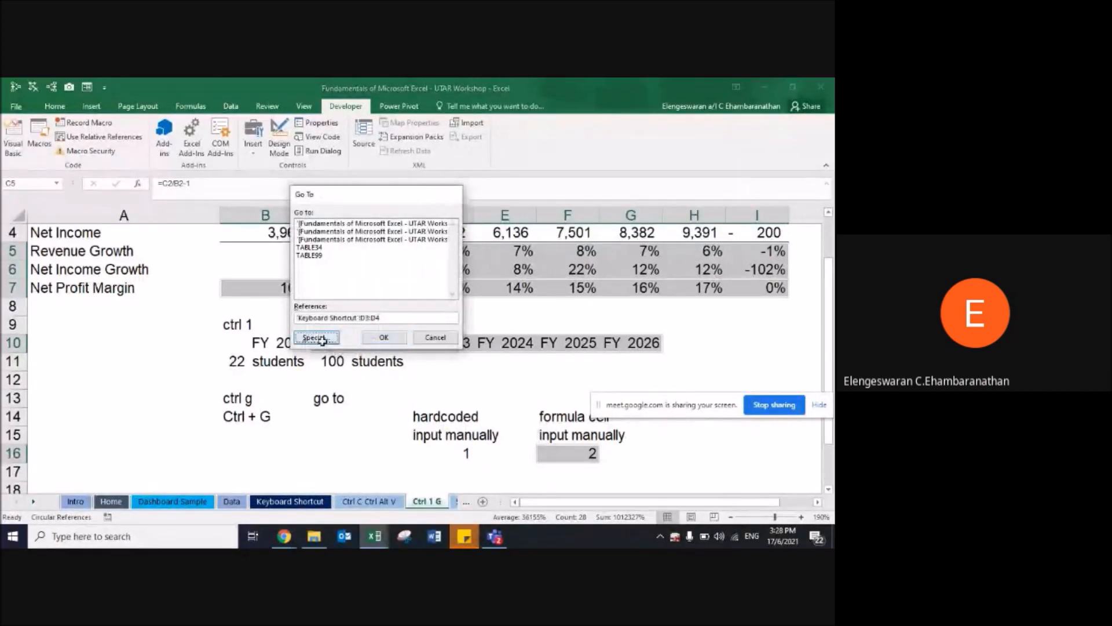
click(298, 229)
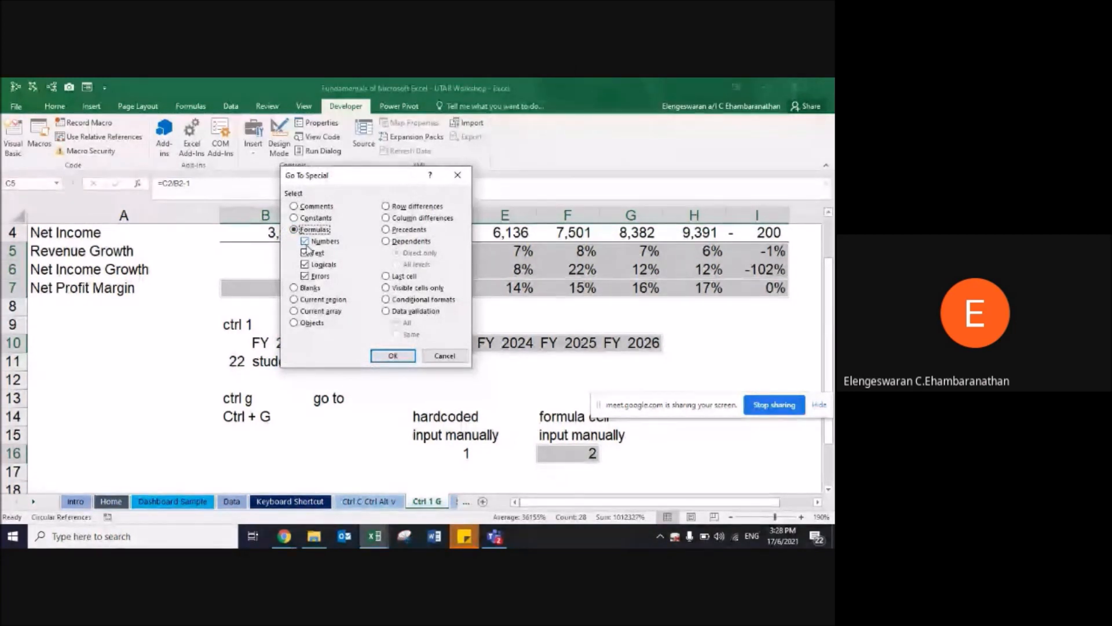
click(305, 241)
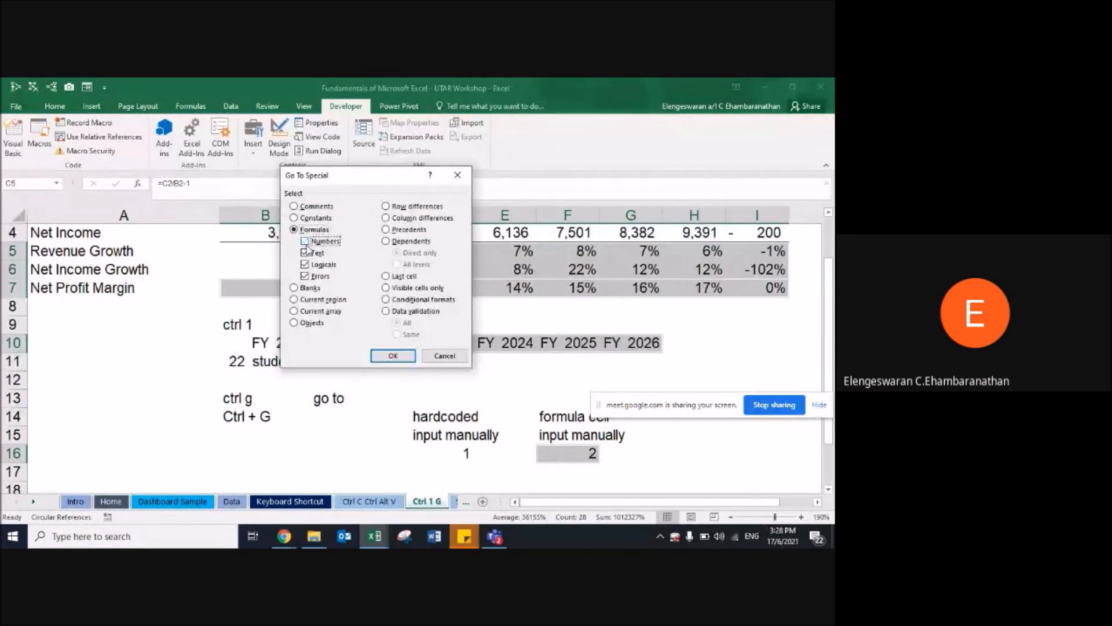
click(304, 265)
click(304, 276)
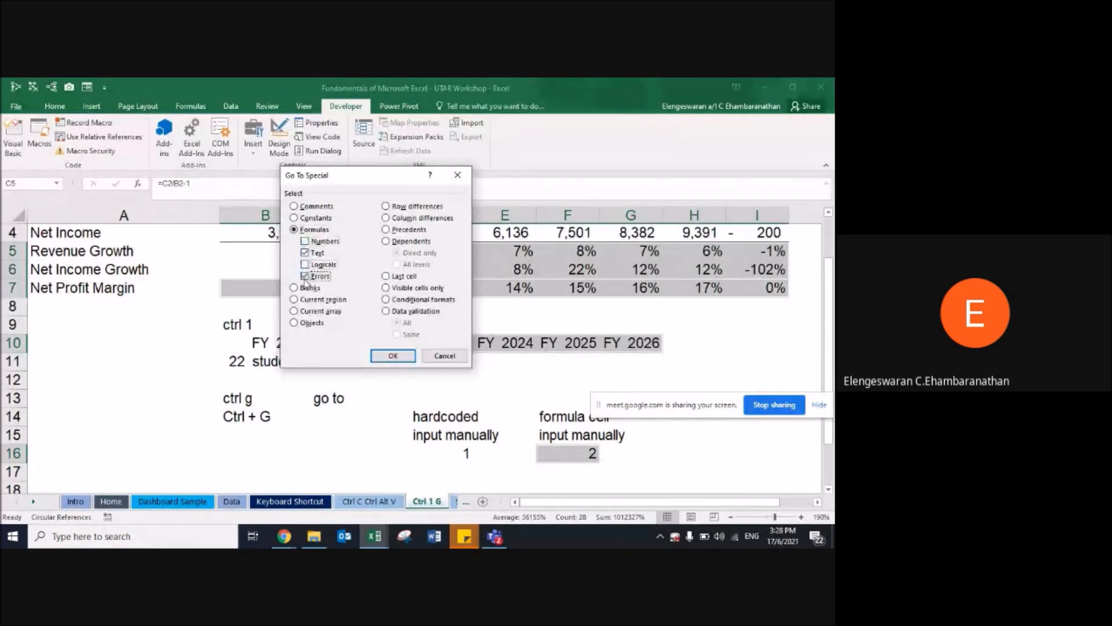
click(385, 356)
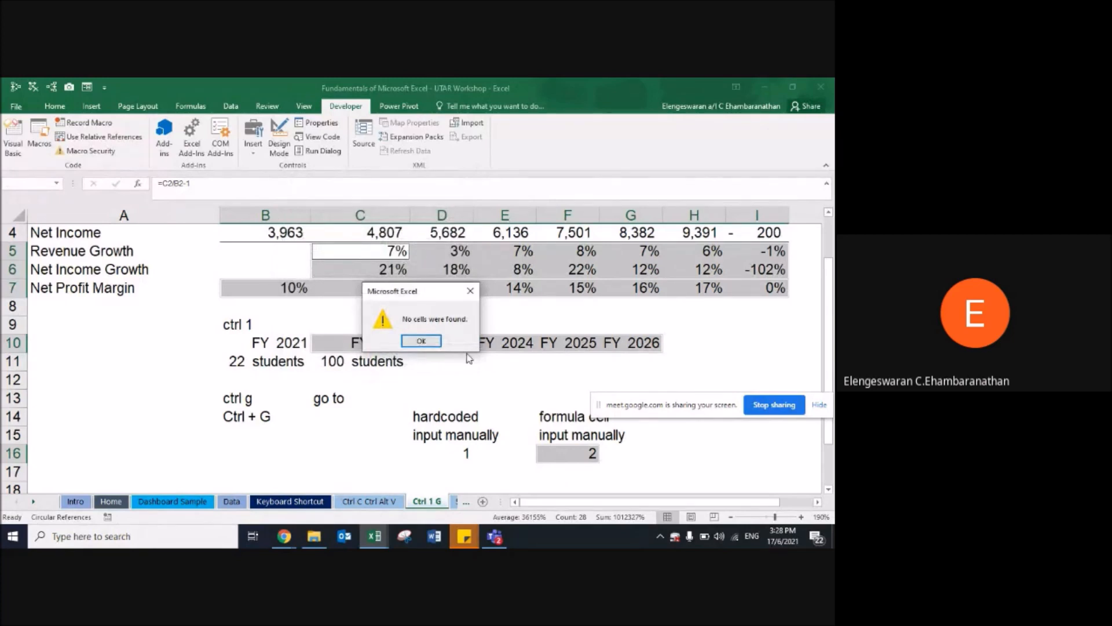
click(422, 342)
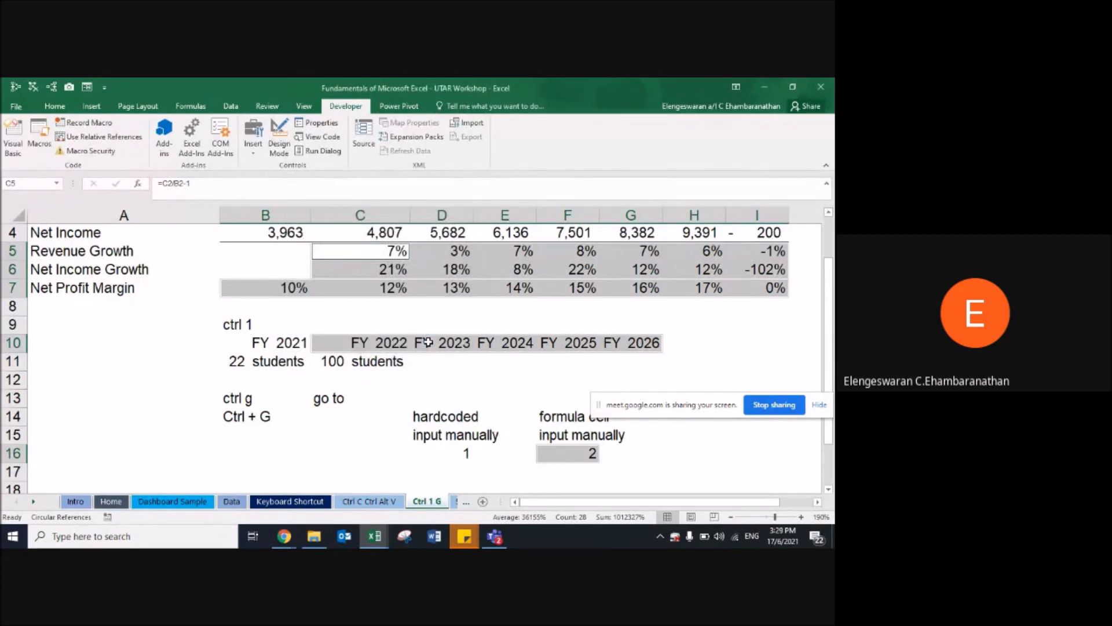
Step: Try to select constants within the current selection using Go To Special, including numbers, text, logicals and errors
key(ctrl+g)
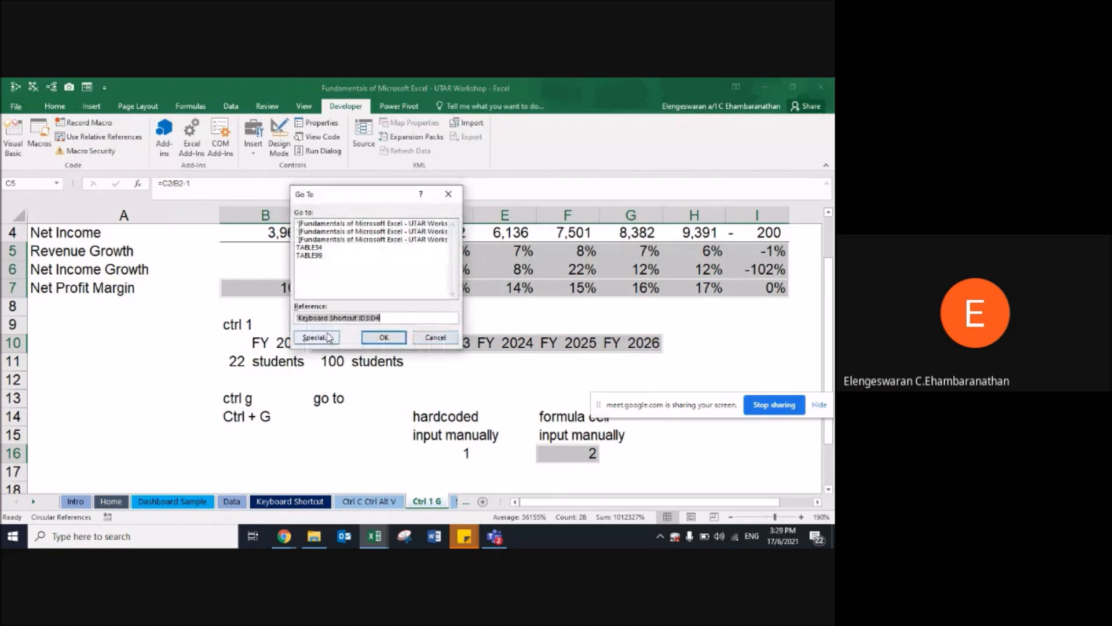
click(329, 338)
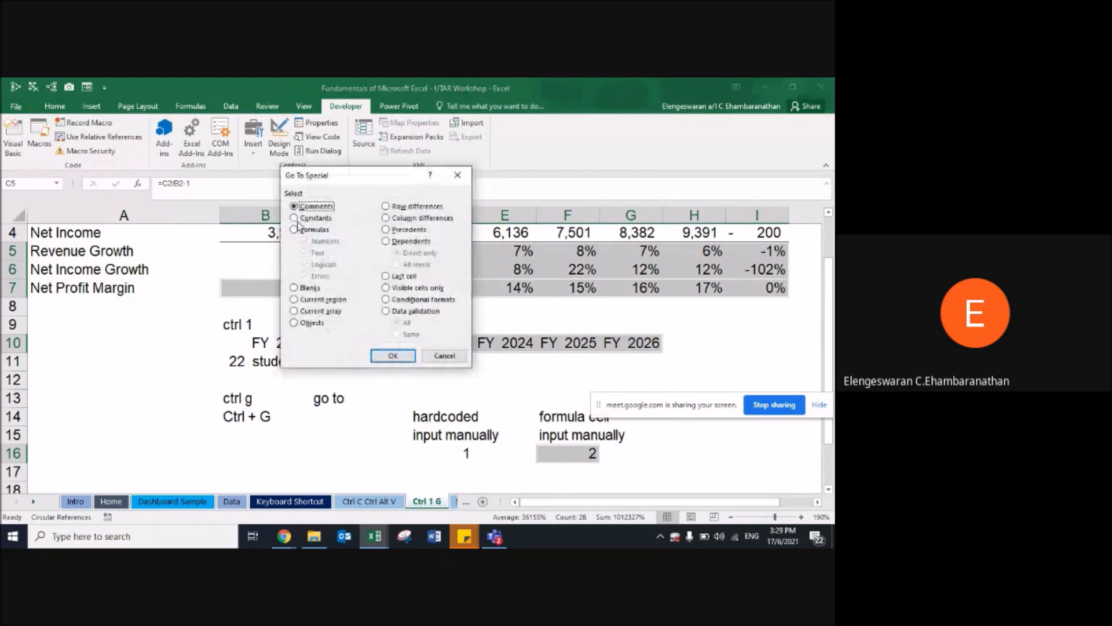
click(296, 219)
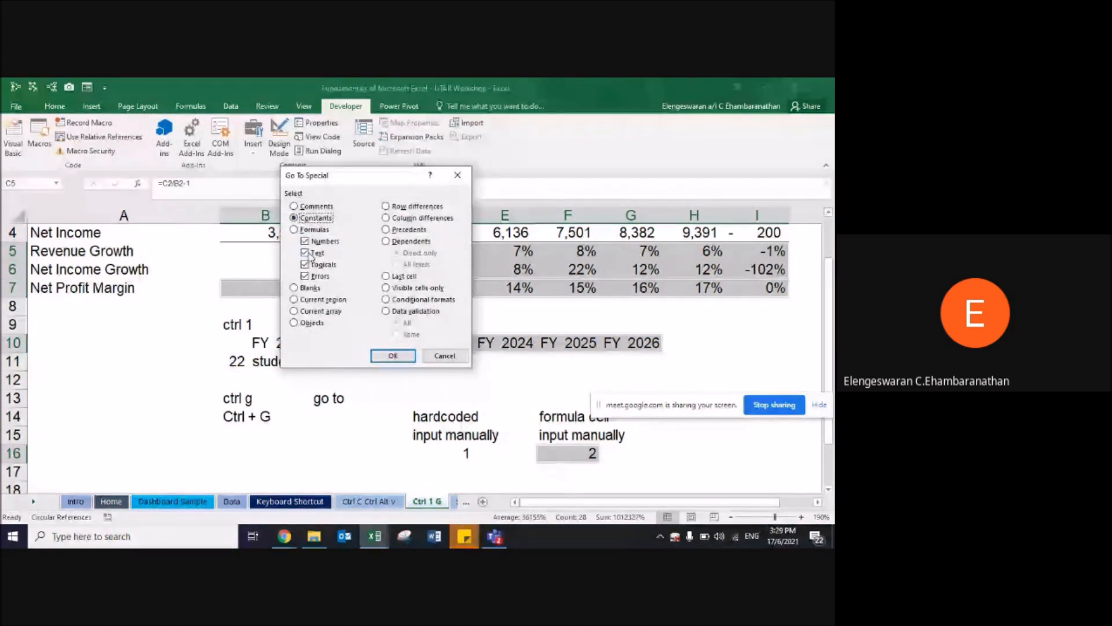
click(397, 356)
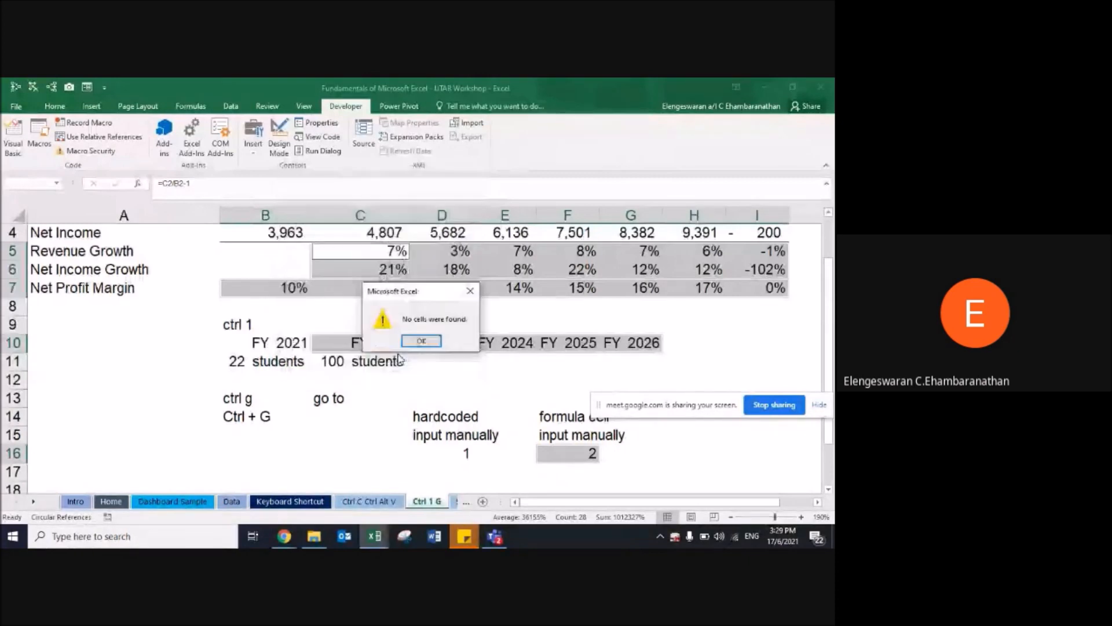
click(422, 340)
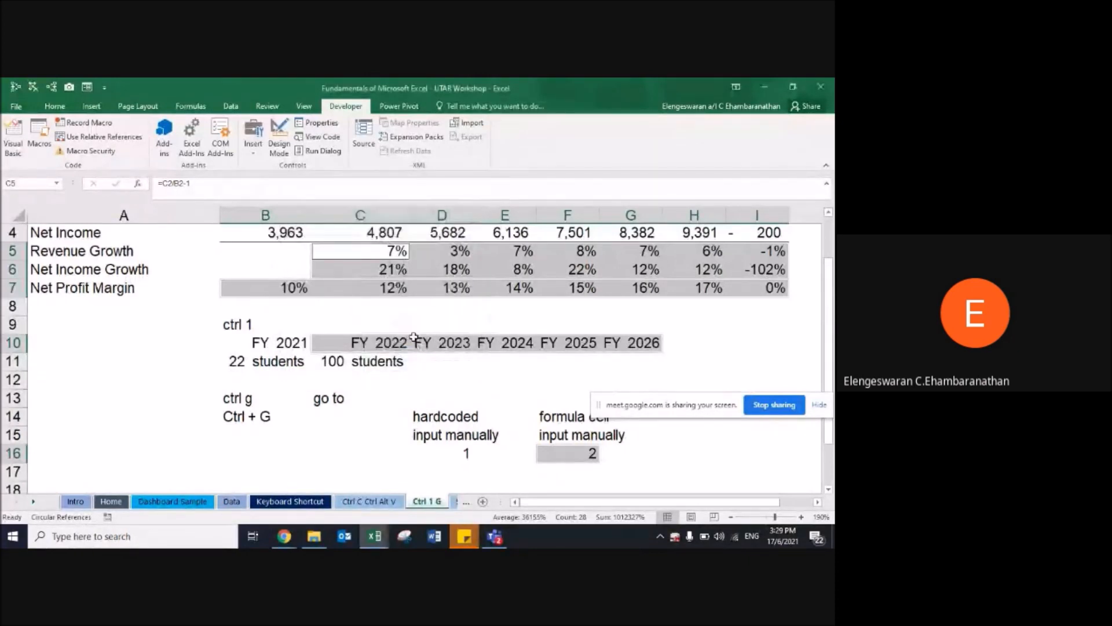
Step: Use Go To Special to select the sheet's hardcoded constants that are numbers, logicals or errors, excluding text
key(Left)
key(ctrl+g)
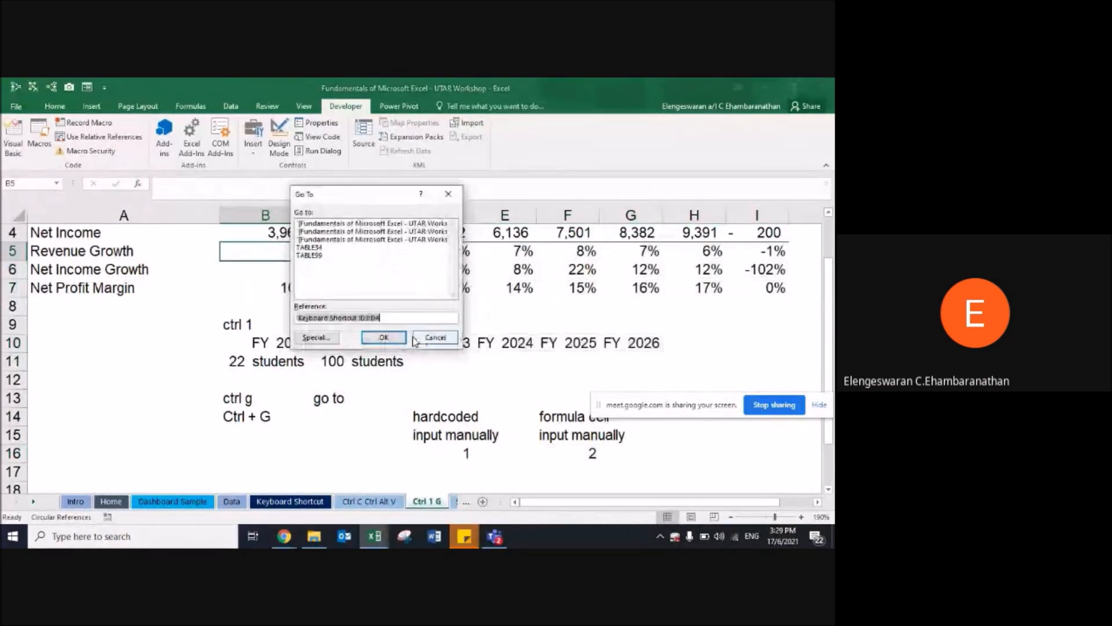
click(317, 338)
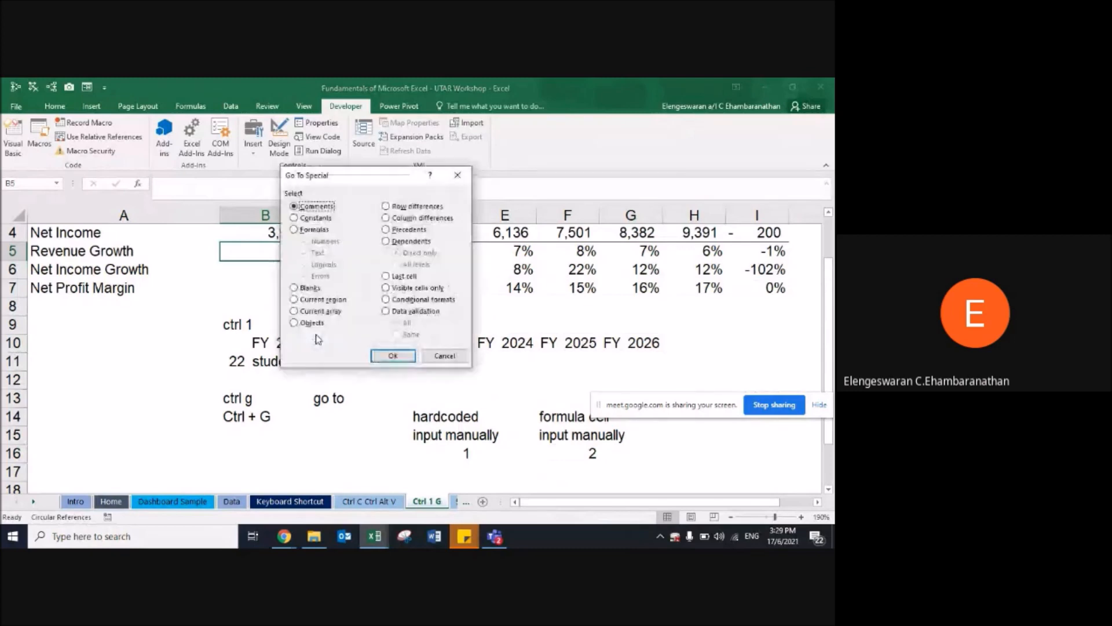
click(293, 218)
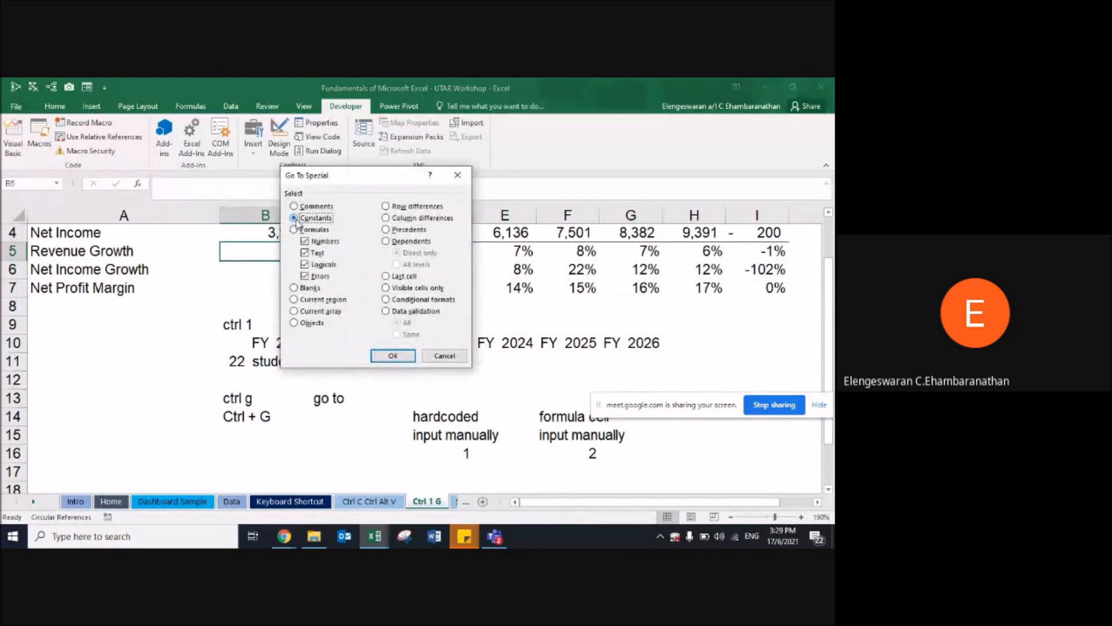
click(304, 253)
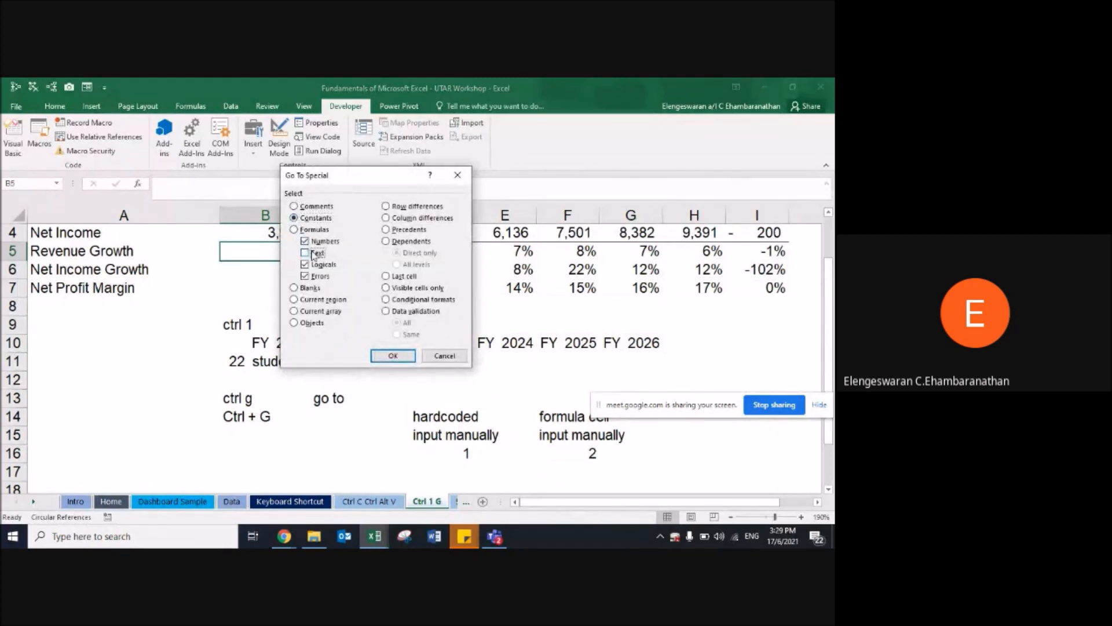
click(393, 356)
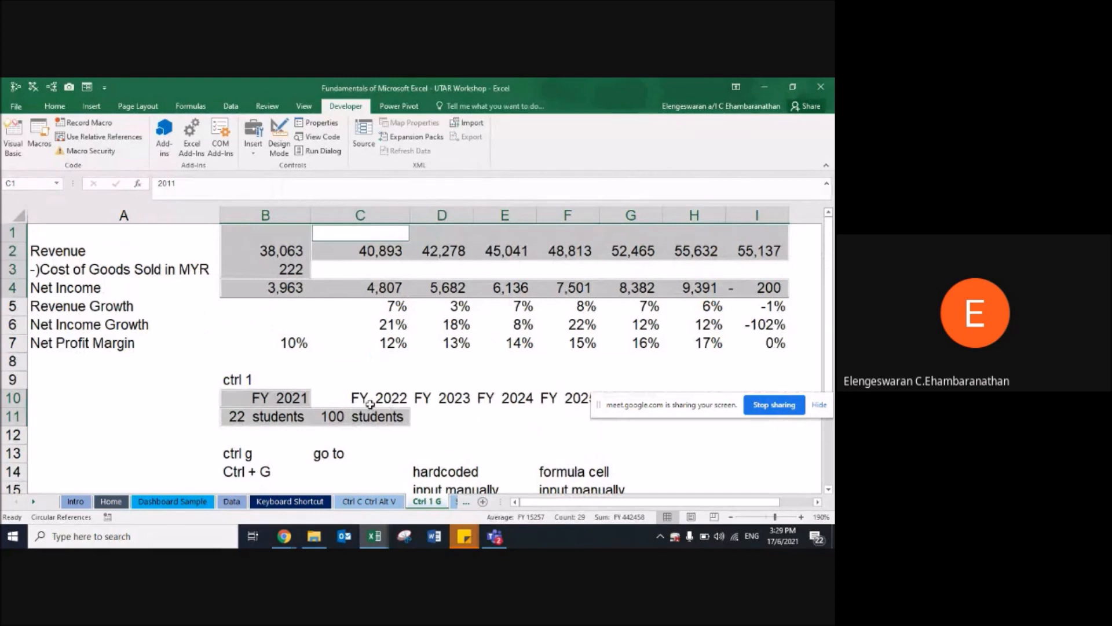
Step: Inspect the Net Income values in row 4 from B4 across to check whether they are hardcoded, including E4 in edit mode
click(257, 296)
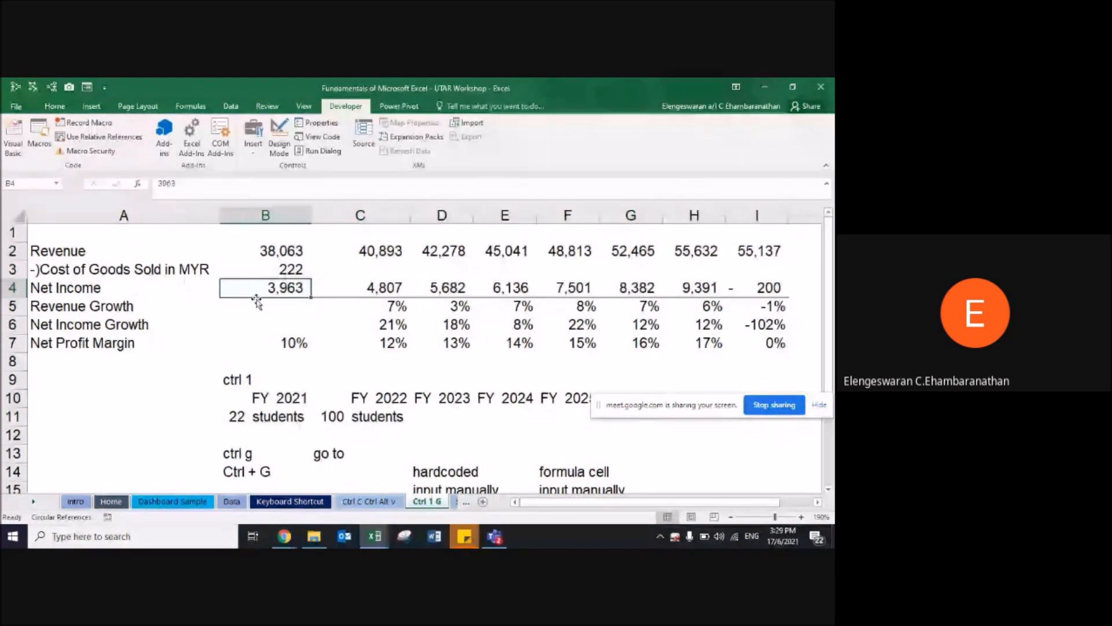
key(Right)
key(Right)
key(Right)
key(Right)
key(Right)
key(Right)
key(Right)
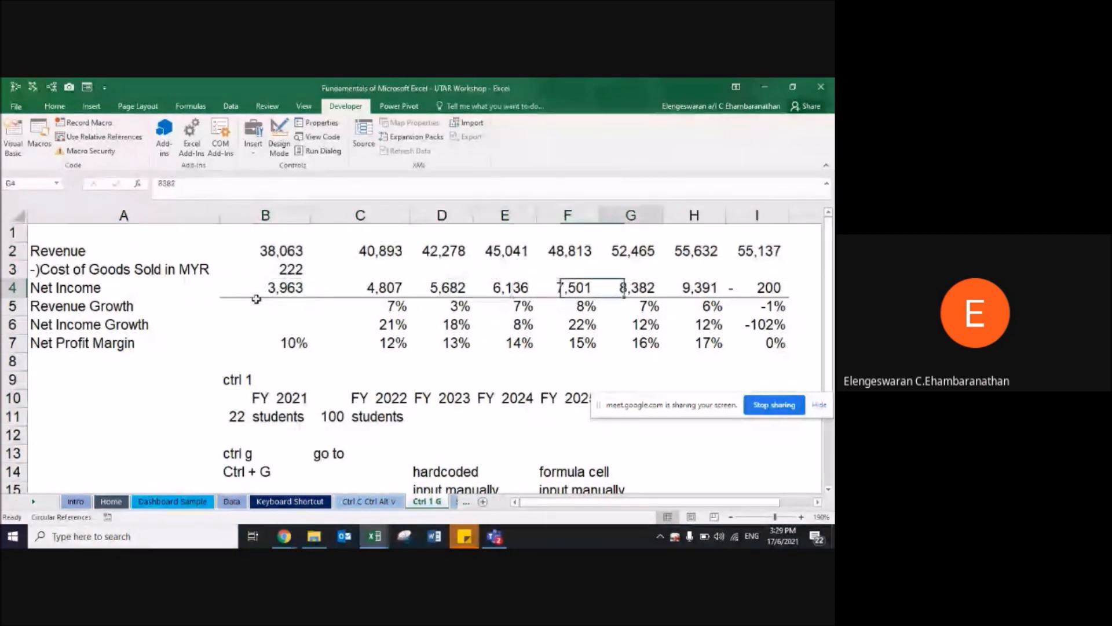
key(Left)
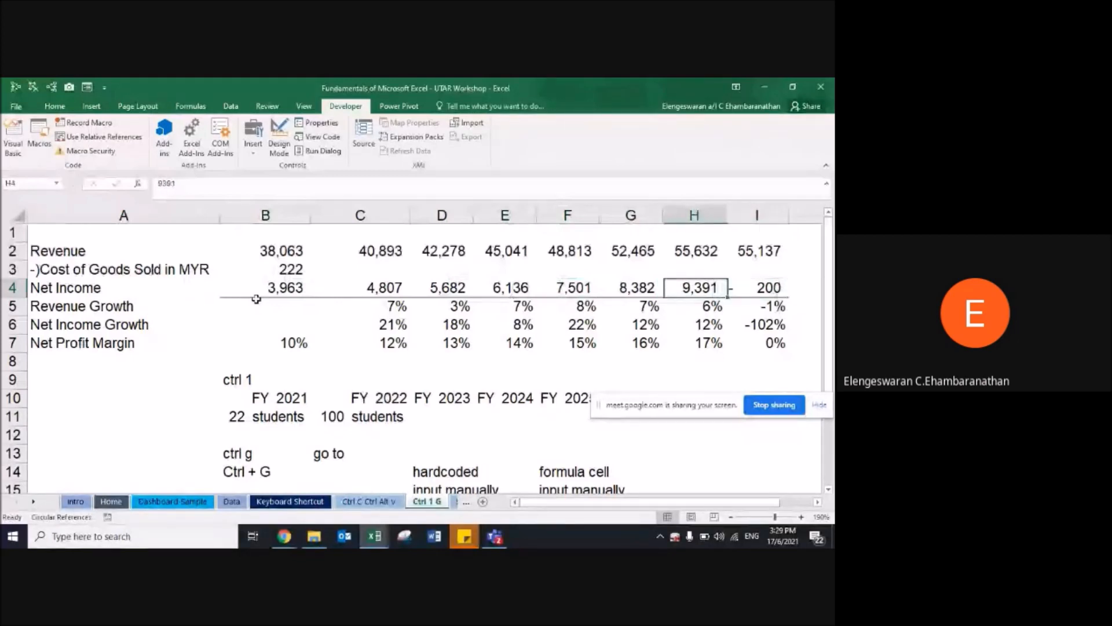
key(Left)
key(Left)
key(Left)
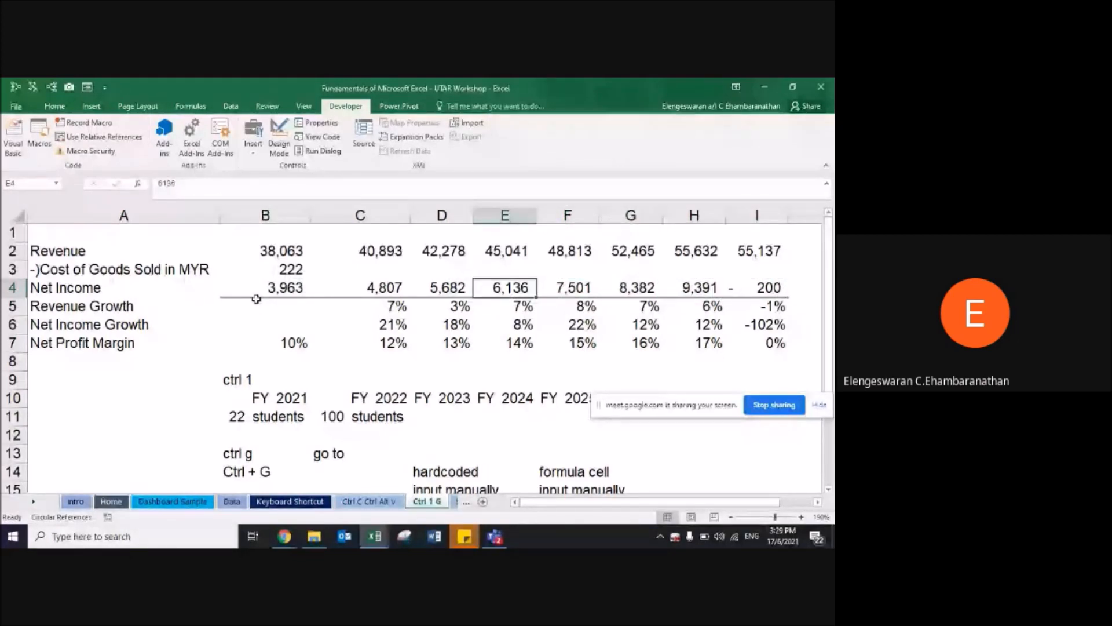
key(F2)
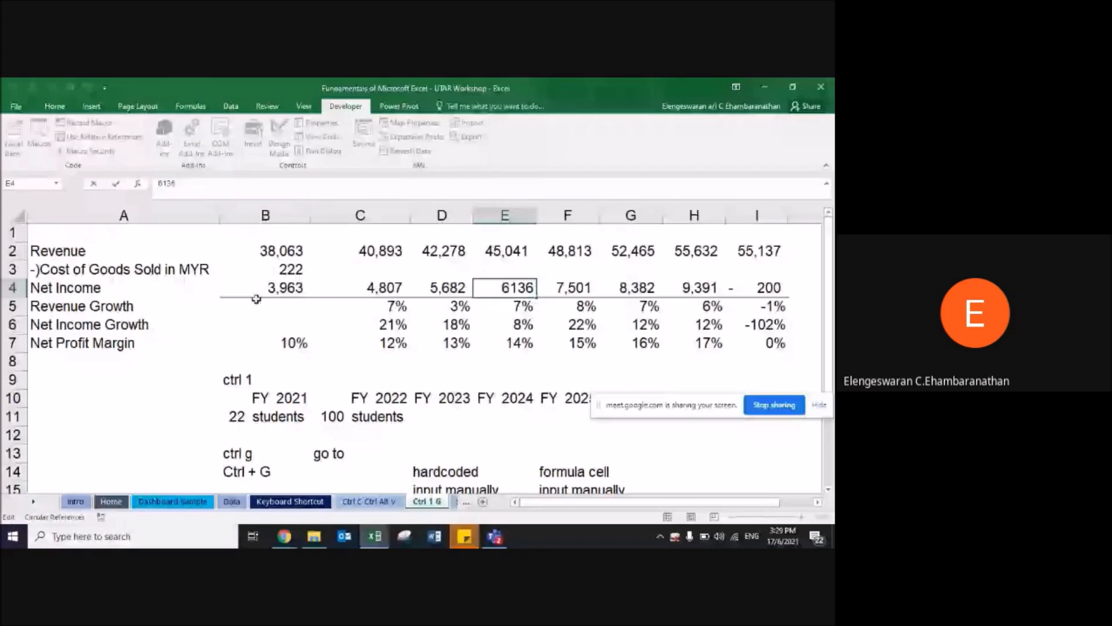
key(Escape)
Step: Select all formula cells with Go To Special, including numbers, text, logicals and errors, and fill them yellow
key(ctrl+g)
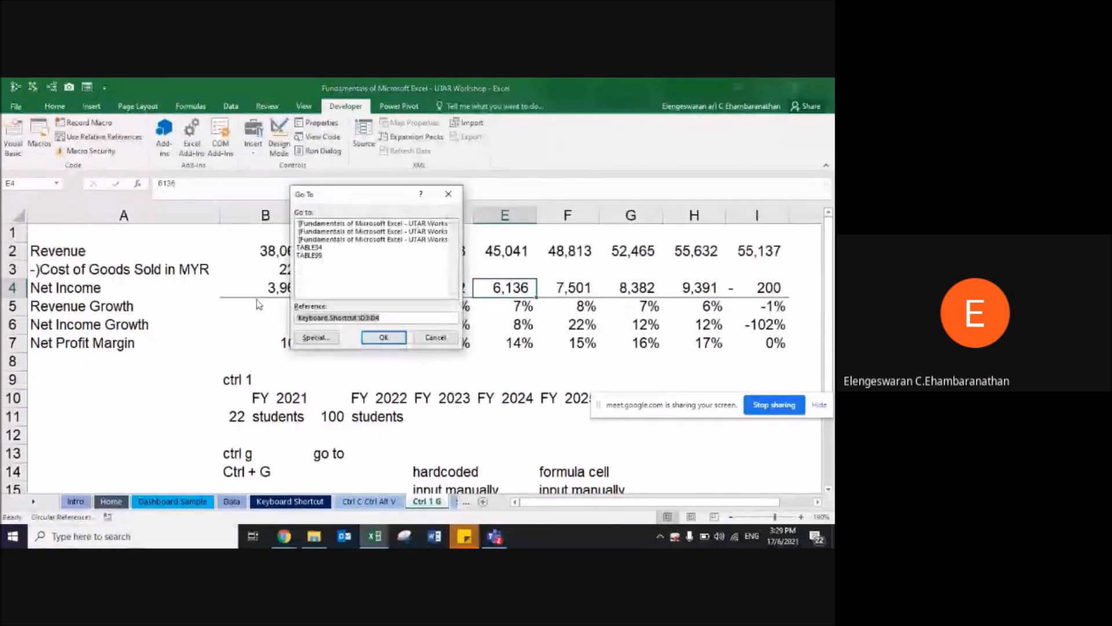
click(313, 337)
click(307, 231)
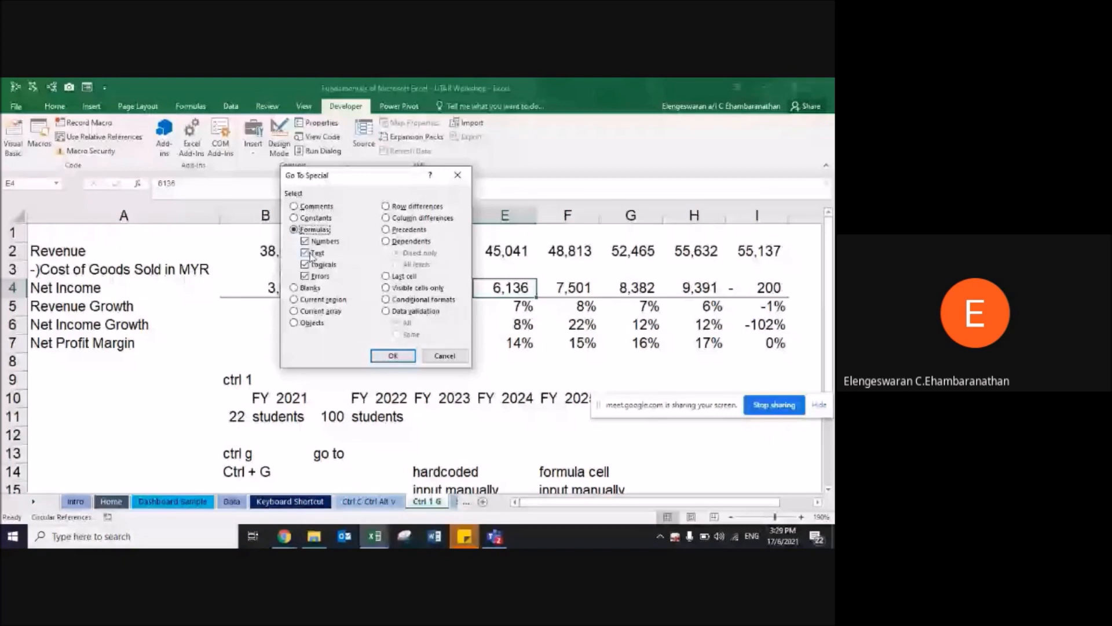
click(392, 355)
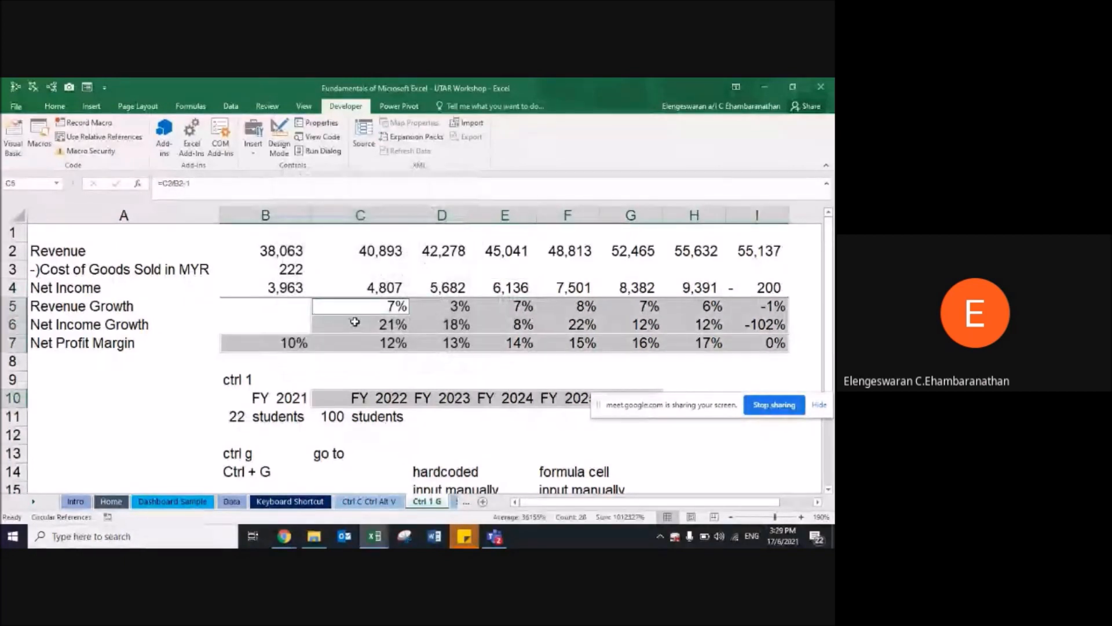
scroll(356, 322, down, 1)
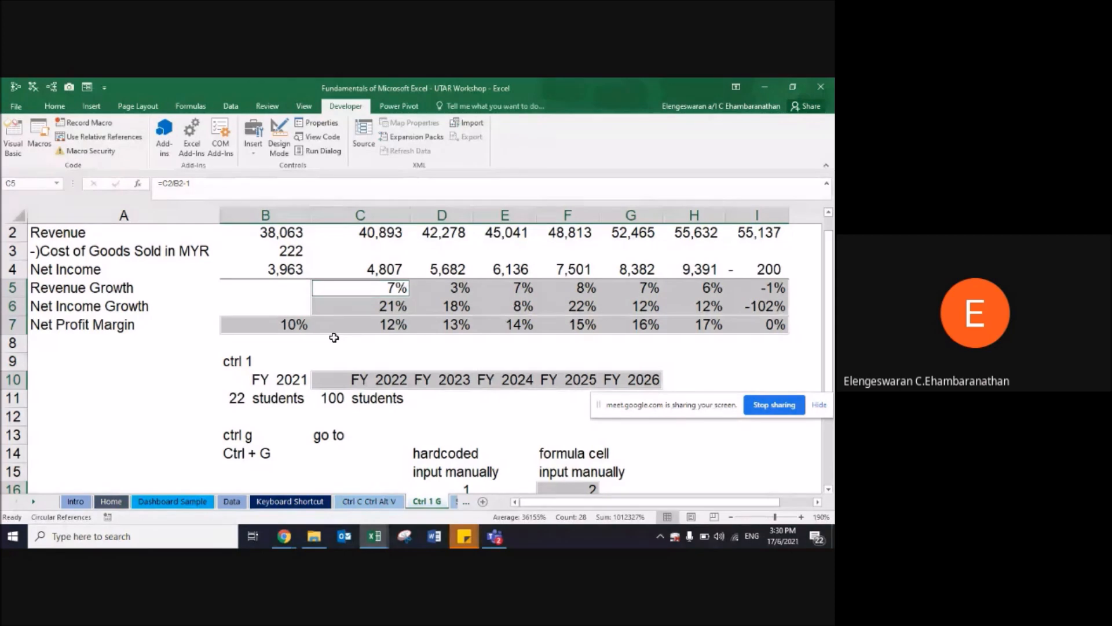
click(64, 109)
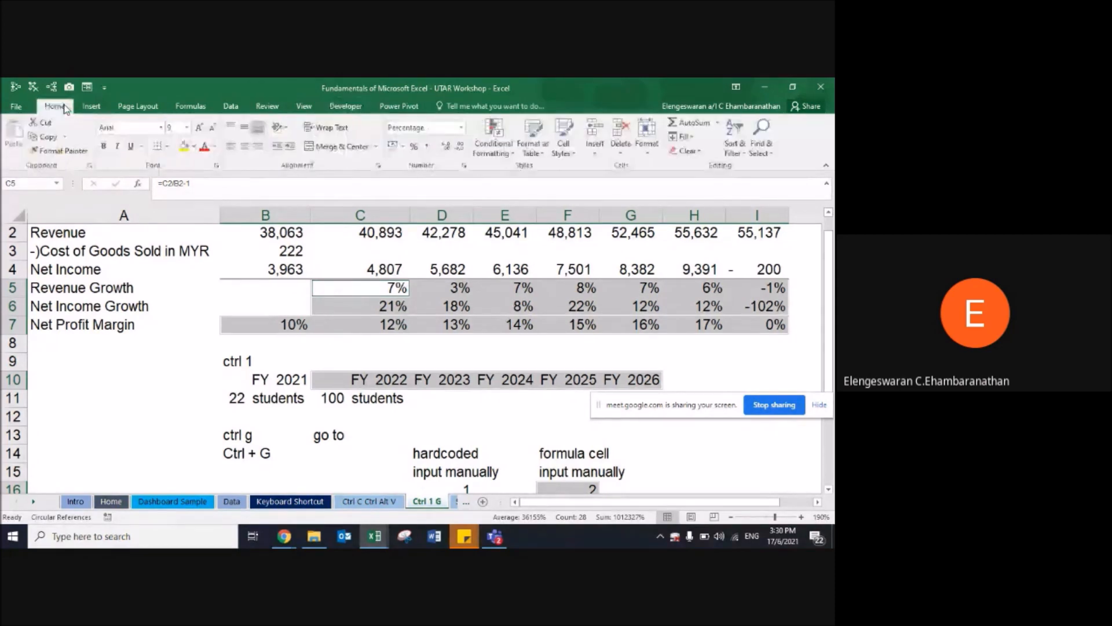
click(182, 146)
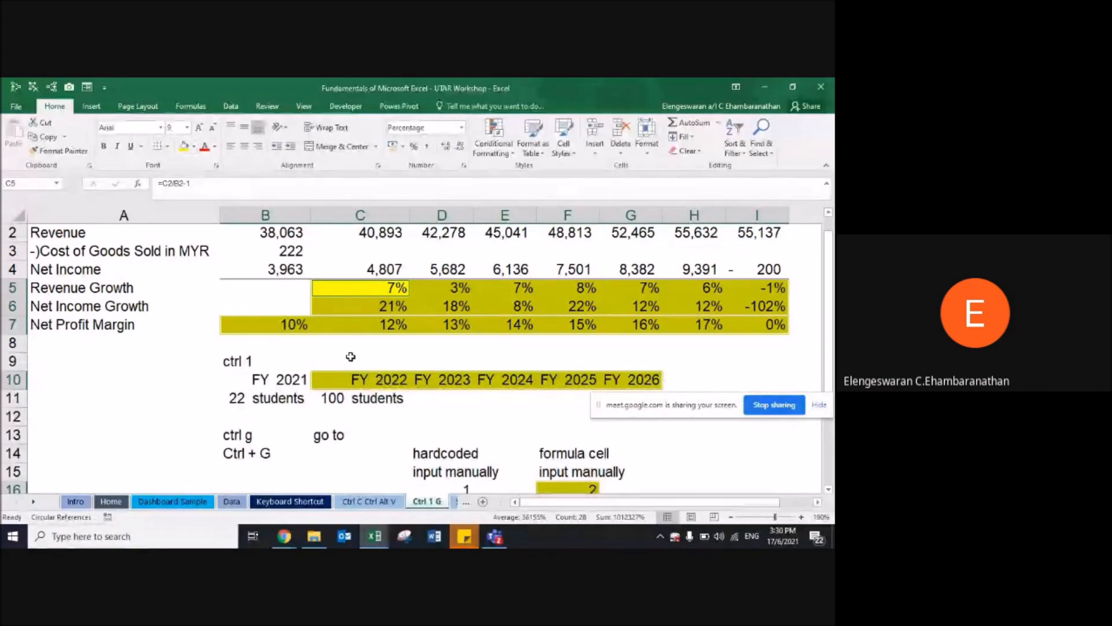
Step: Select the constants excluding text with Go To Special, try a light blue fill, and fill them dark blue
key(Left)
key(ctrl+g)
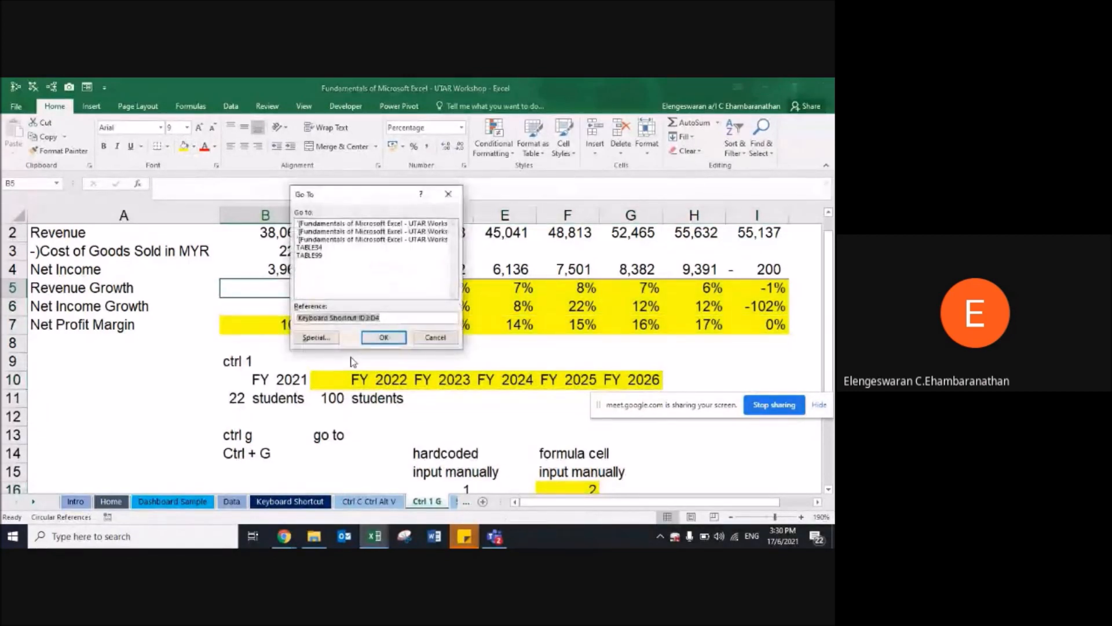
click(316, 337)
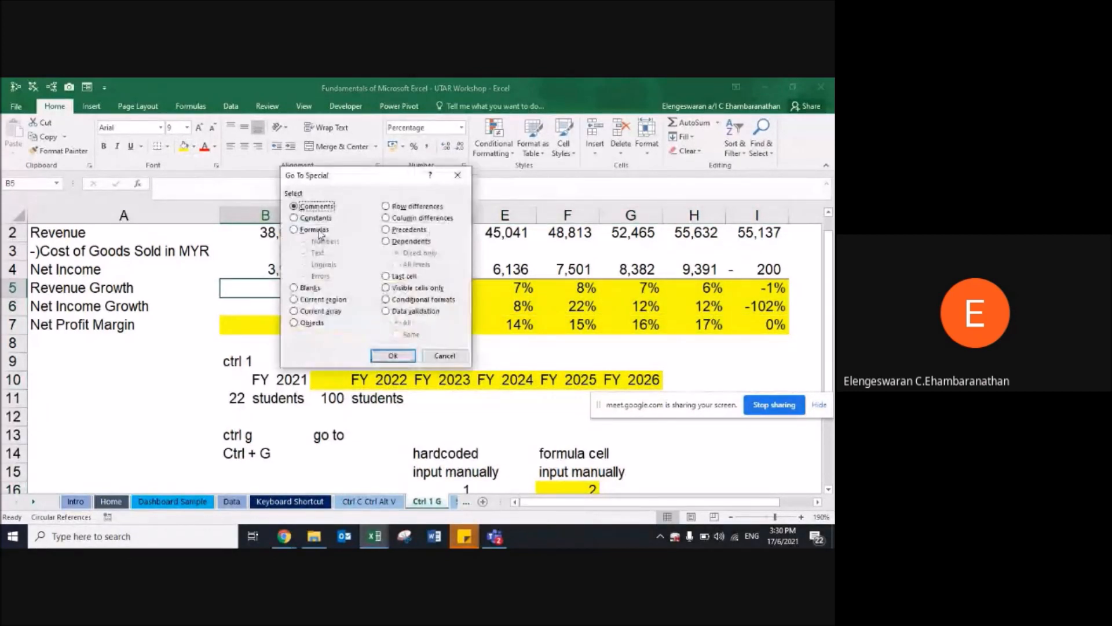
click(315, 219)
click(313, 253)
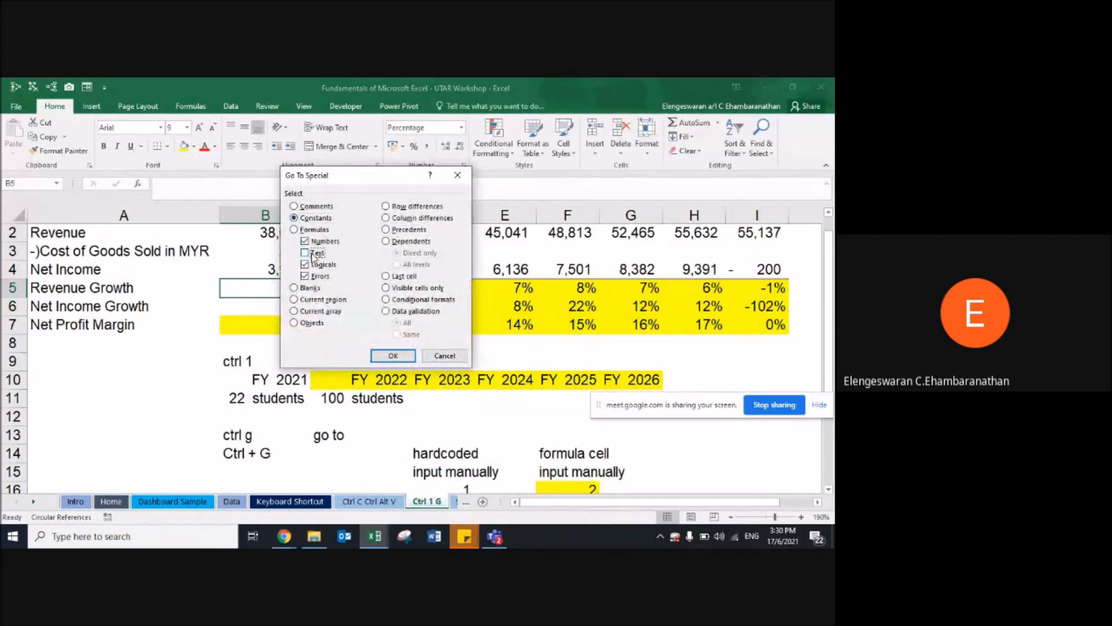
click(394, 355)
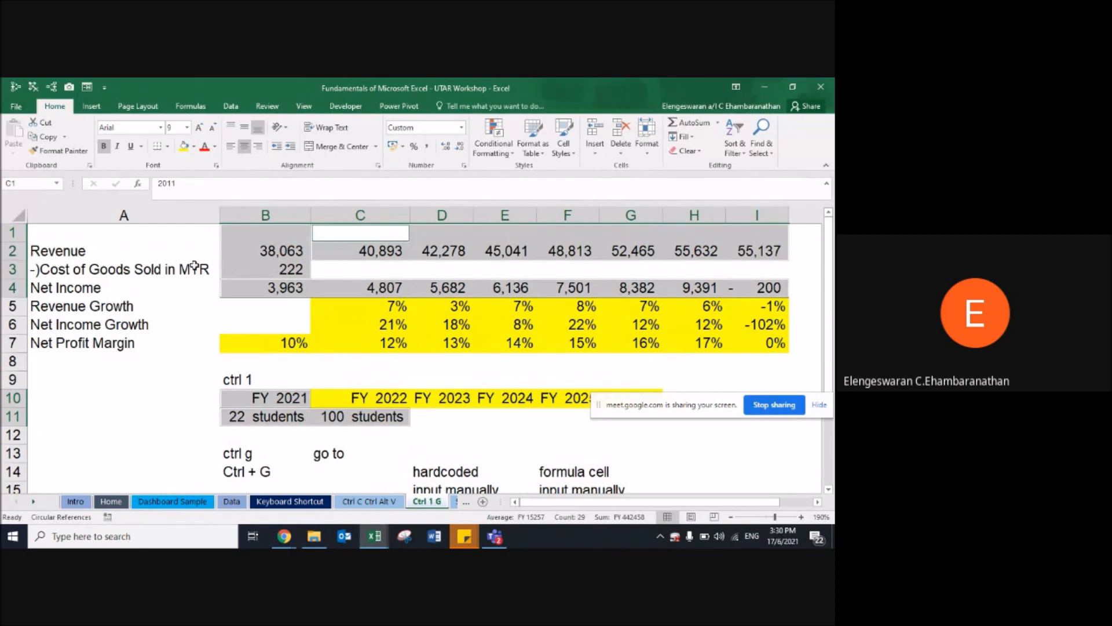
click(194, 147)
click(267, 186)
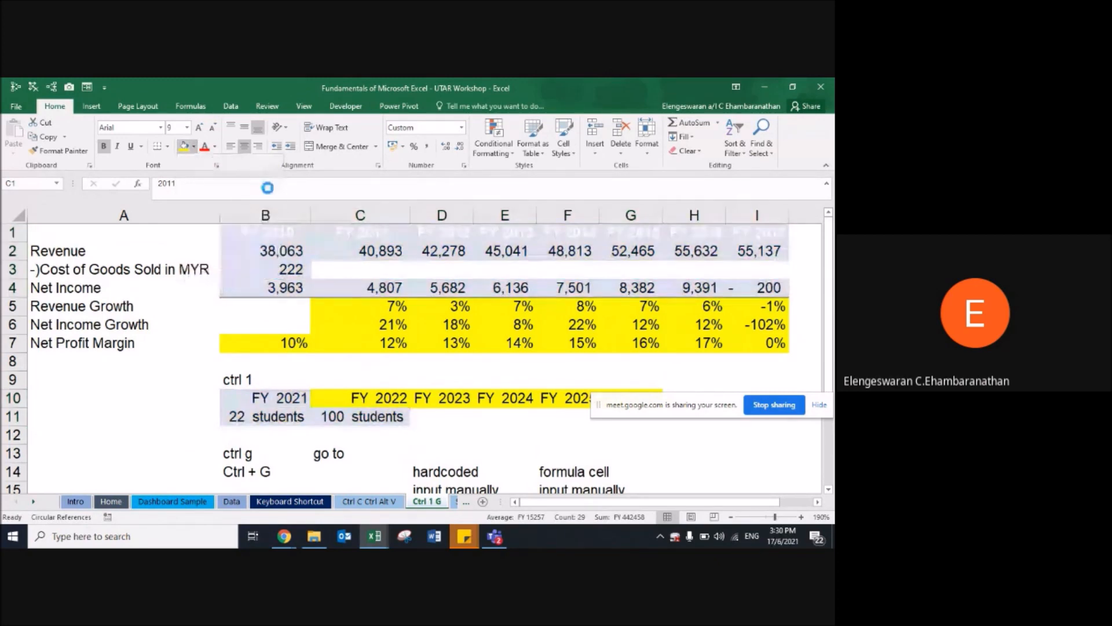
click(196, 147)
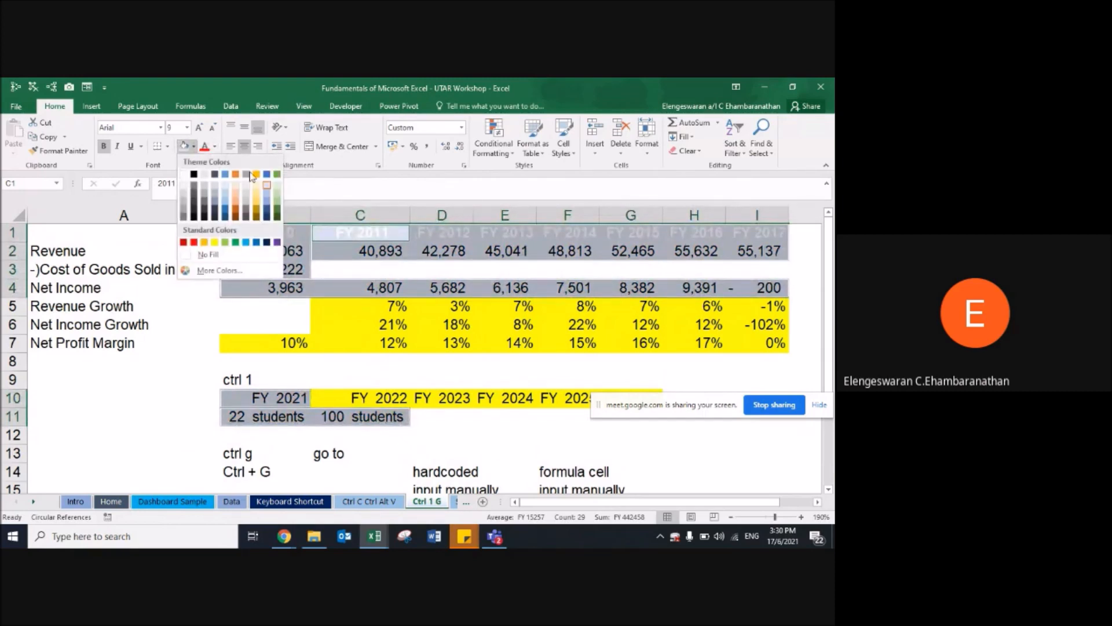
click(267, 204)
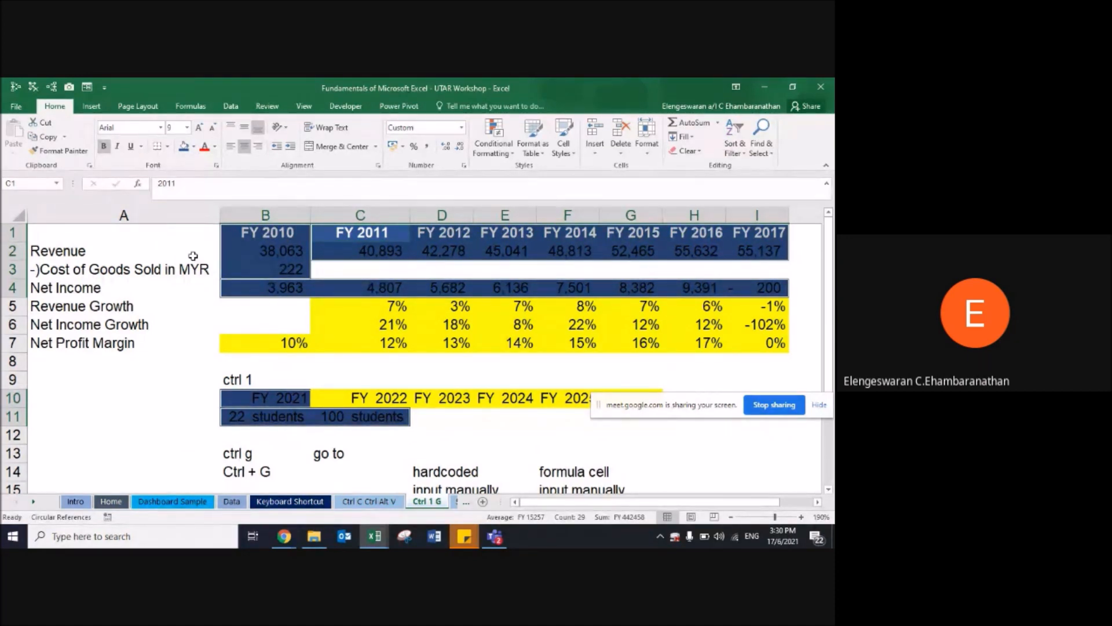
Step: Select only the text constants with Go To Special, excluding numbers, logicals and errors, and fill them light green
click(89, 254)
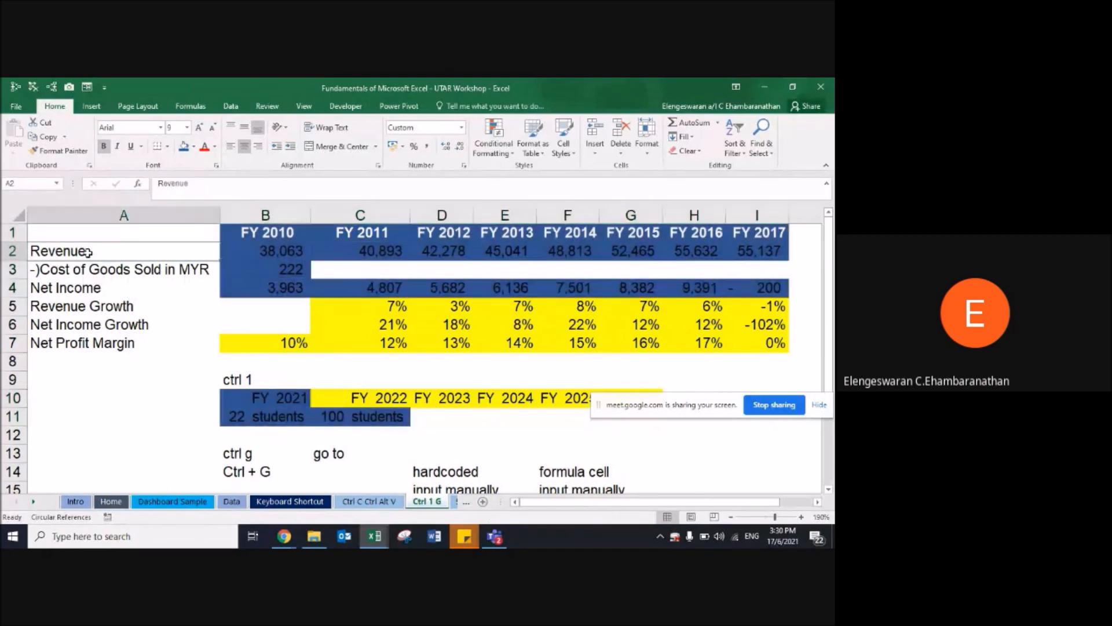
key(ctrl+g)
click(312, 336)
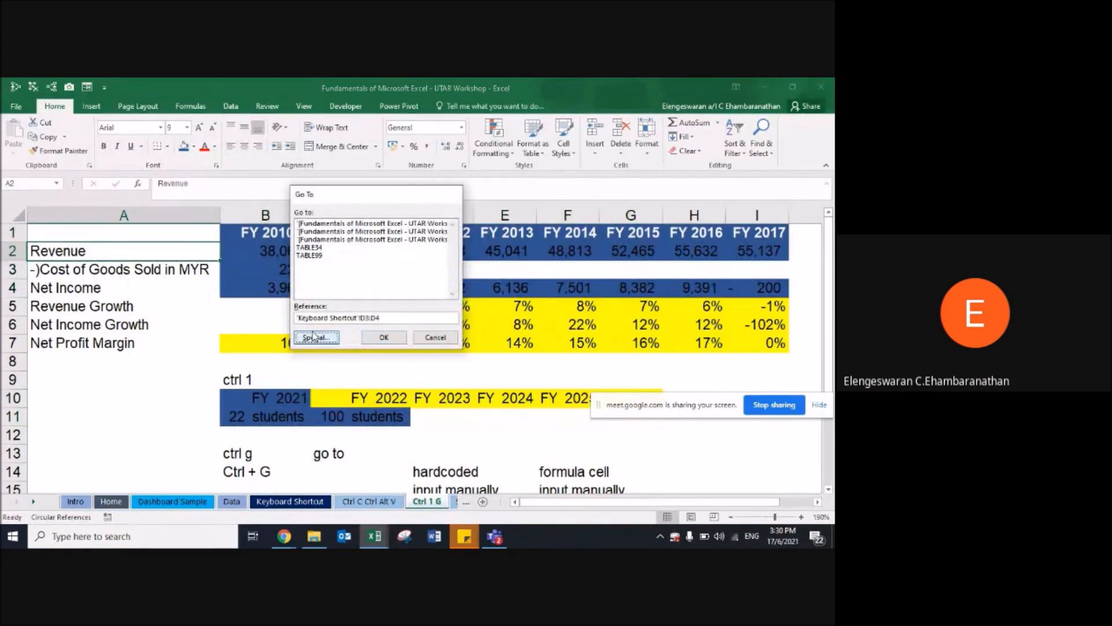
click(296, 218)
click(305, 241)
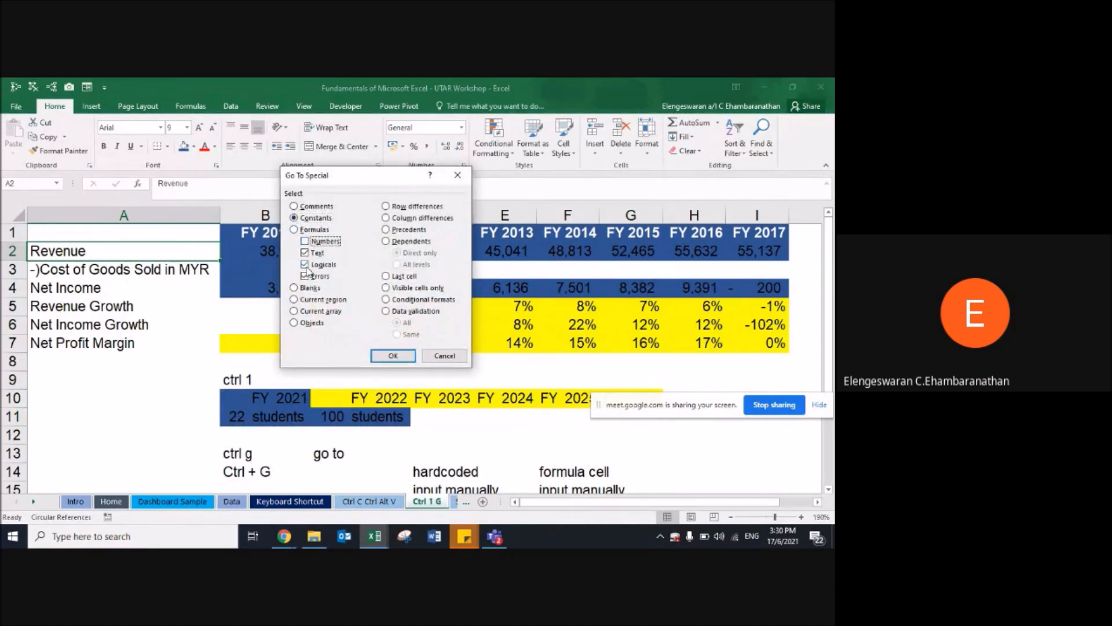
click(305, 276)
click(305, 264)
click(390, 356)
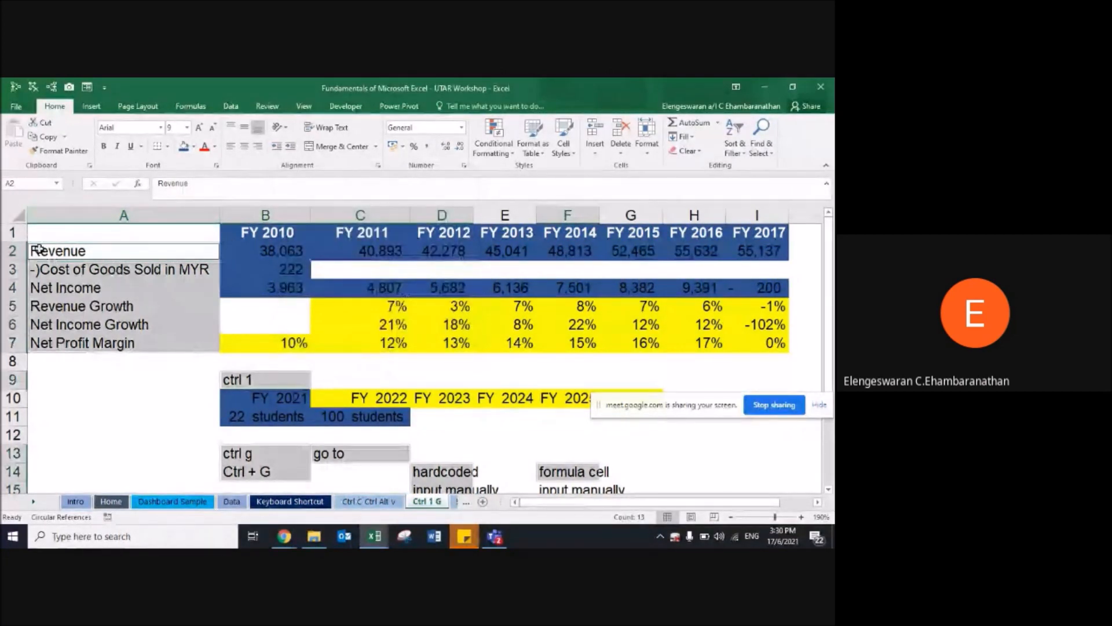
click(216, 150)
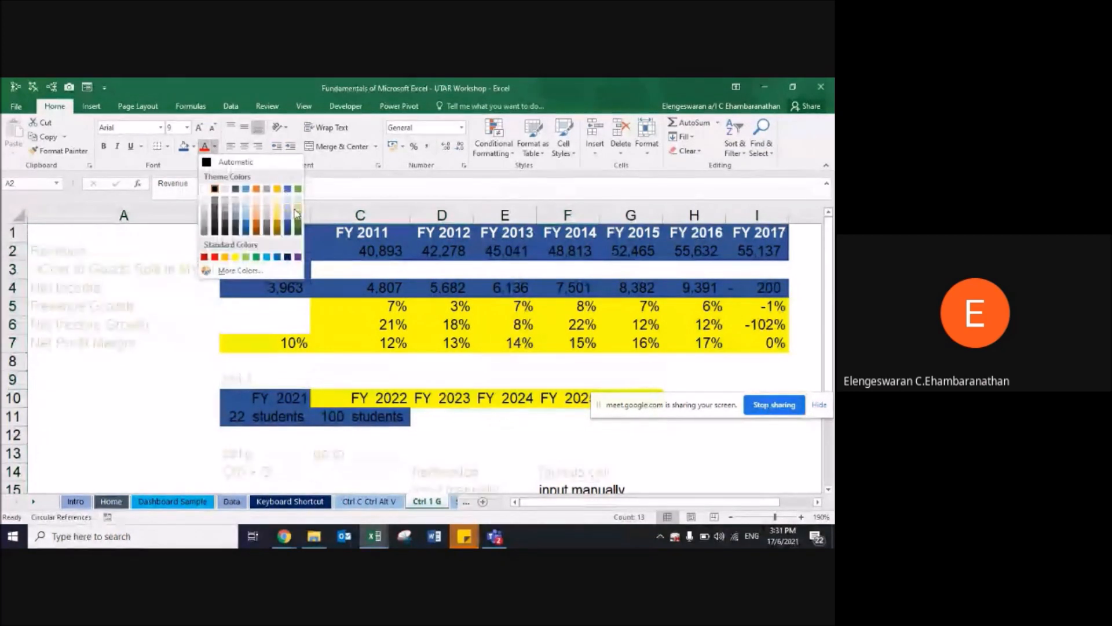
click(196, 149)
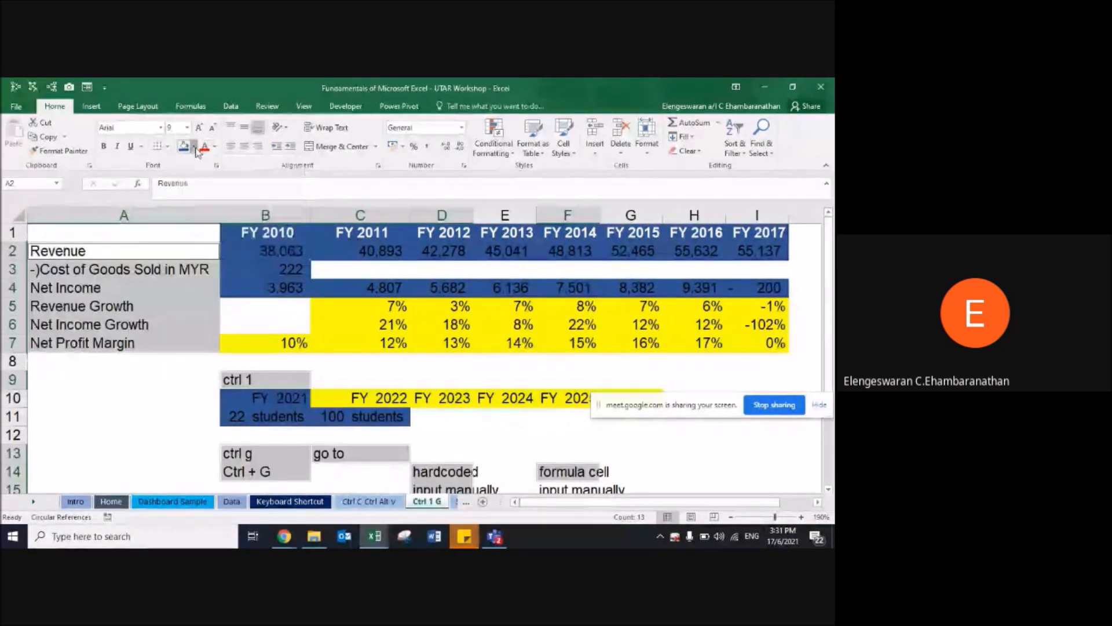
click(277, 199)
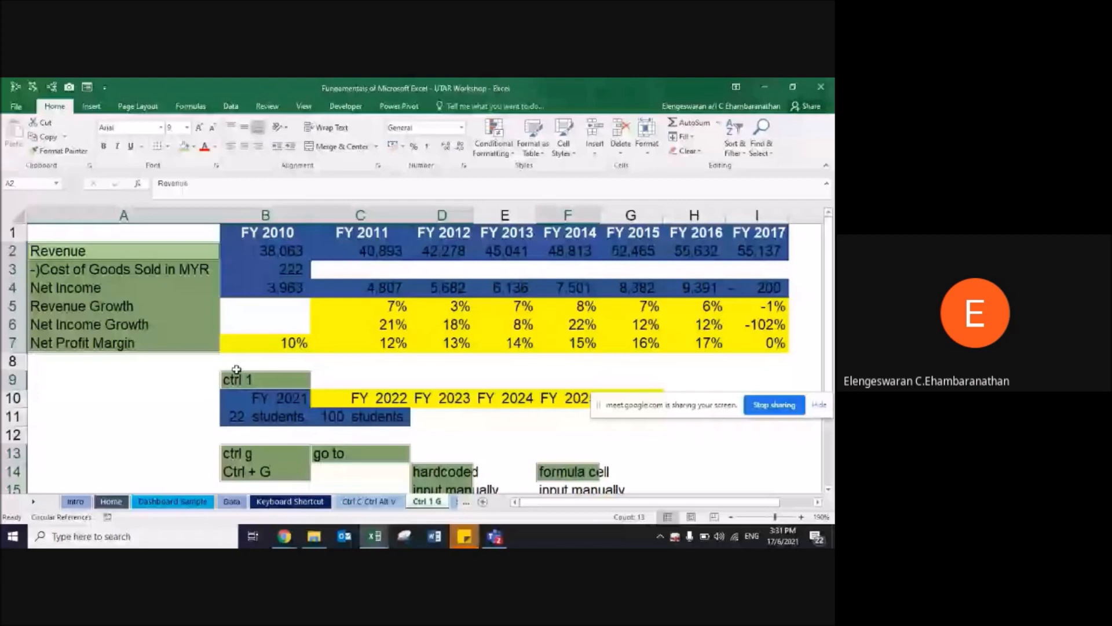
click(153, 396)
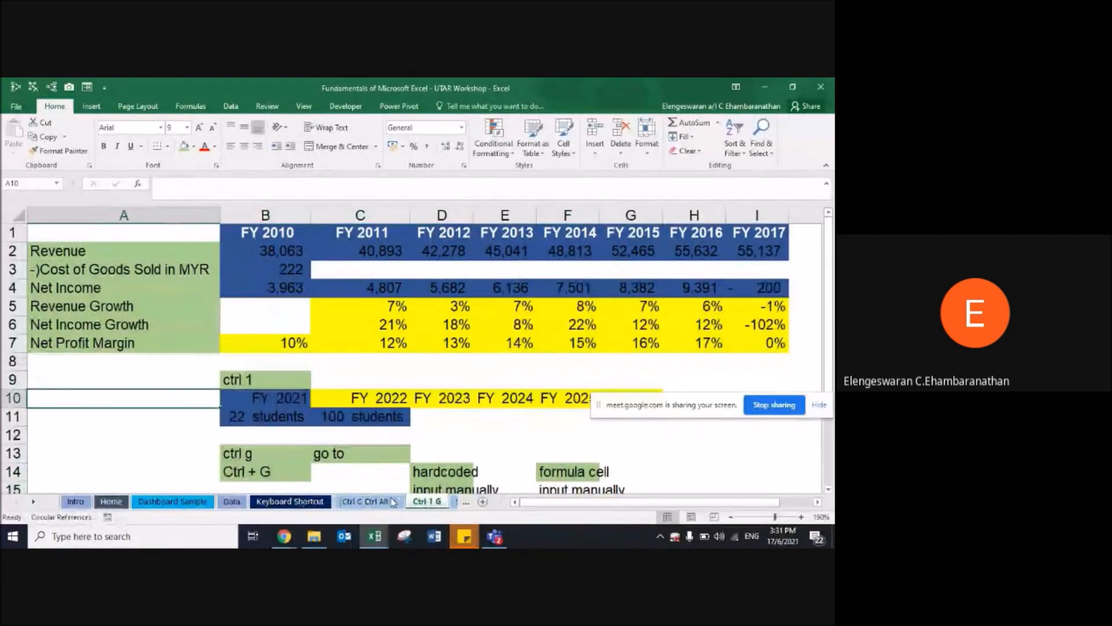
Step: Go to the Keyboard Shortcut sheet and follow the Example 3 link for Sort & Filter to the Sort sheet
click(272, 502)
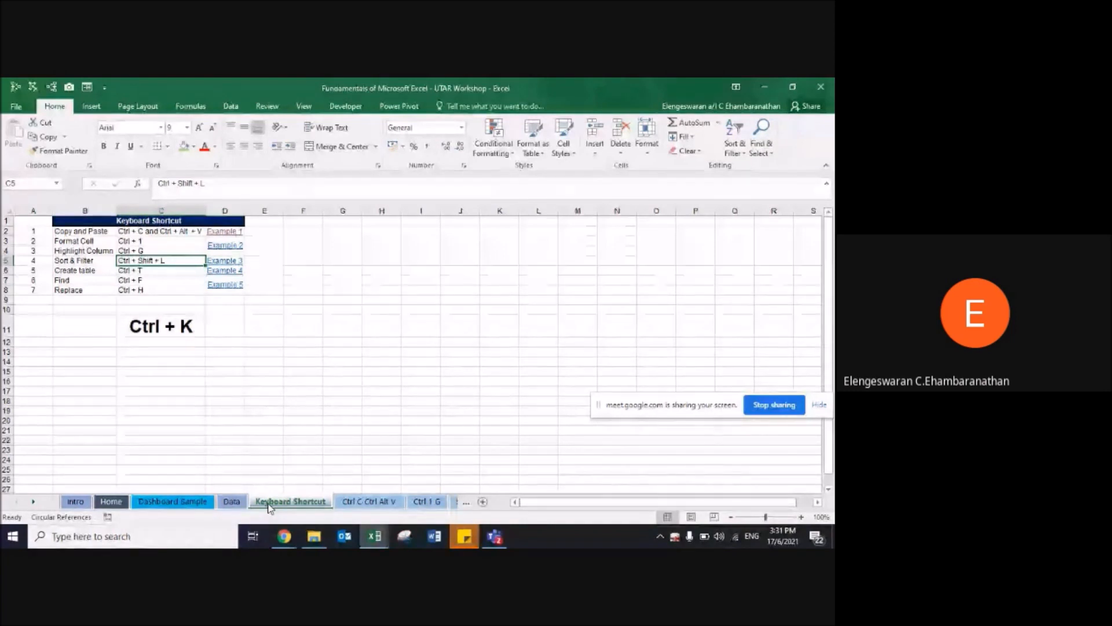
key(Right)
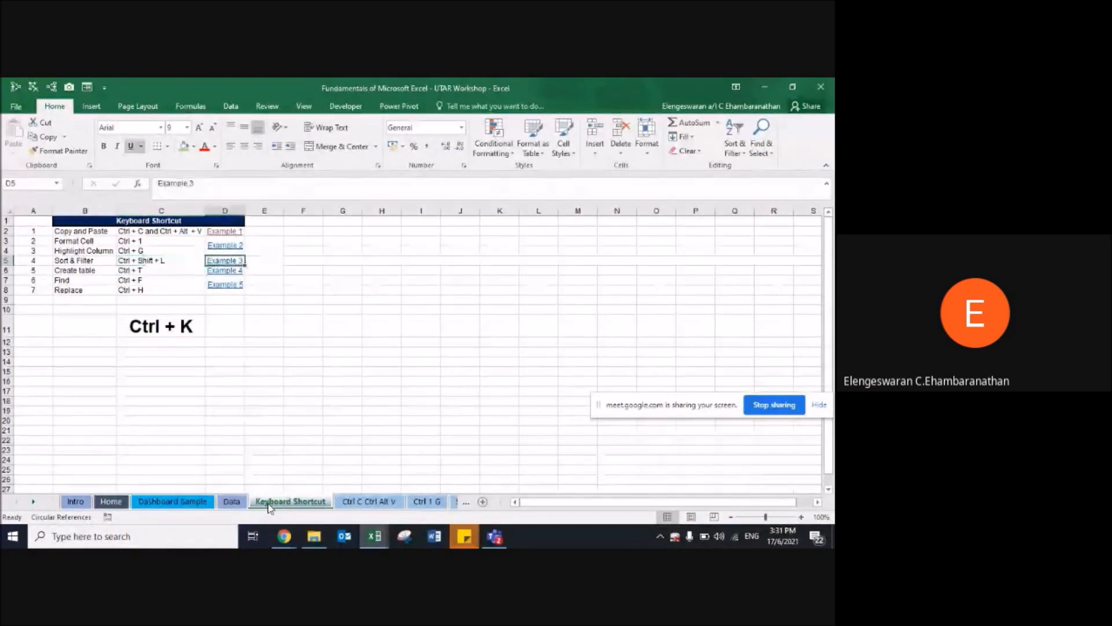
click(213, 261)
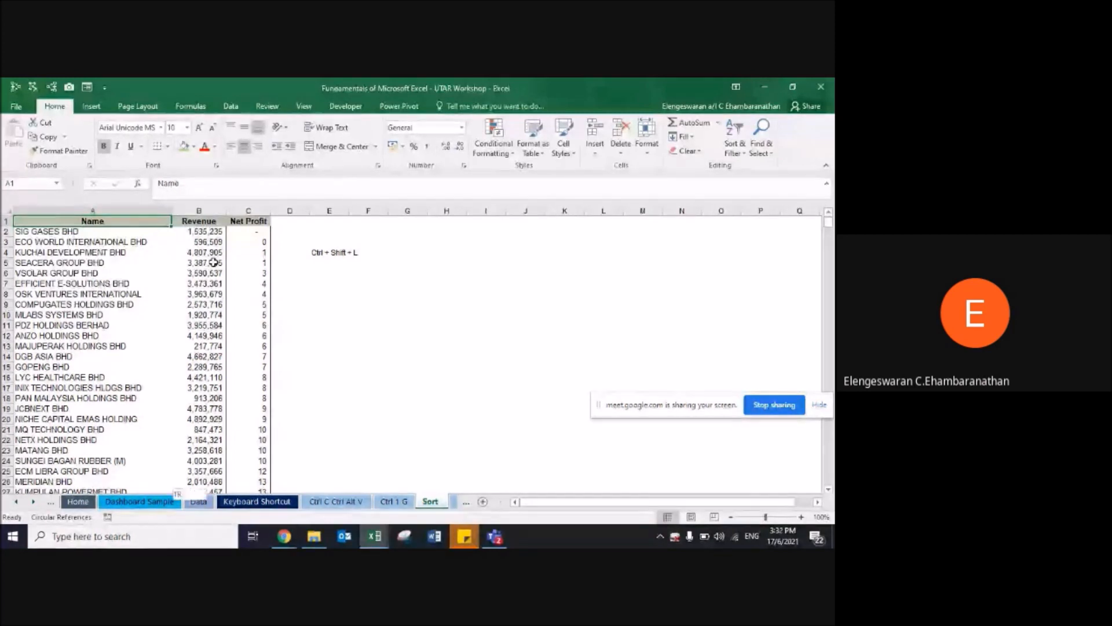
Step: Select the whole Name, Revenue and Net Profit table on the Sort sheet and add filters to its header row
key(ctrl+shift+Down)
key(ctrl+shift+Right)
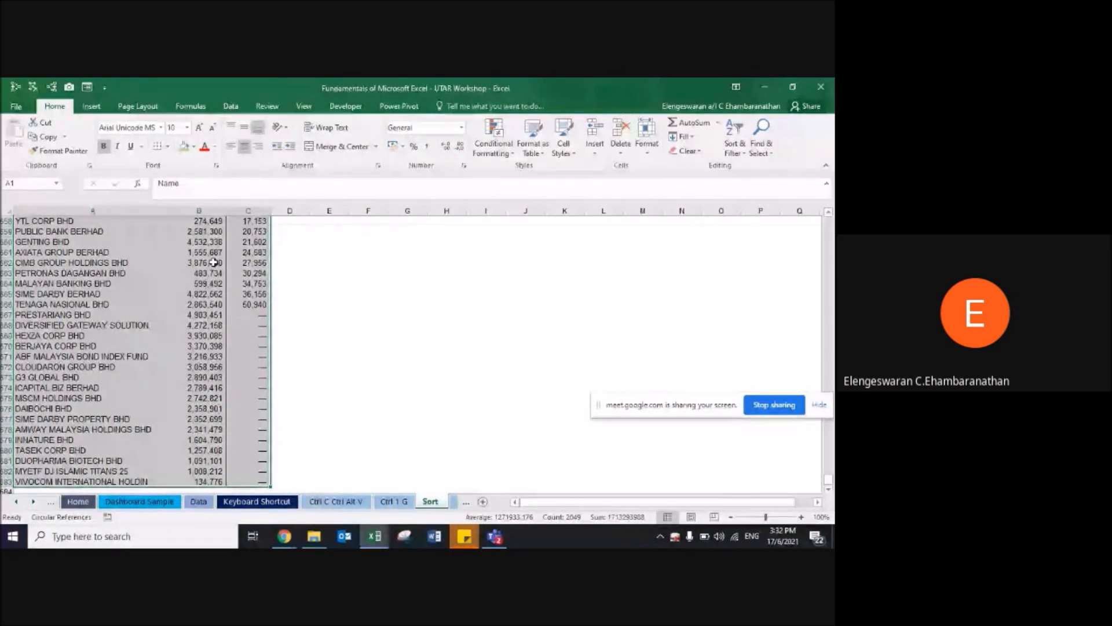
key(ctrl+shift+l)
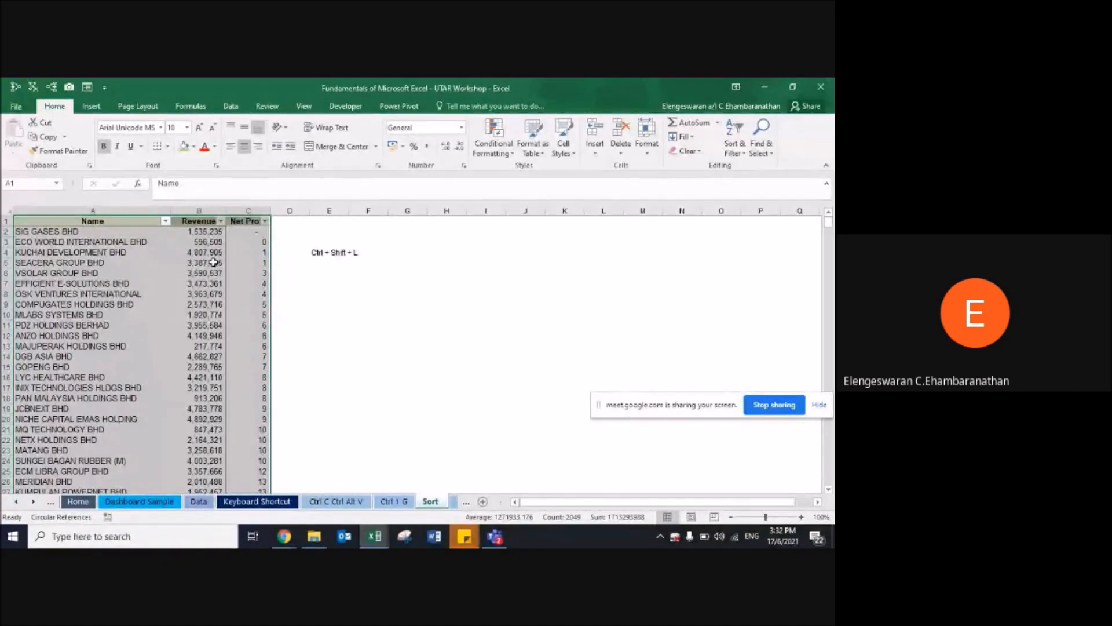
click(144, 241)
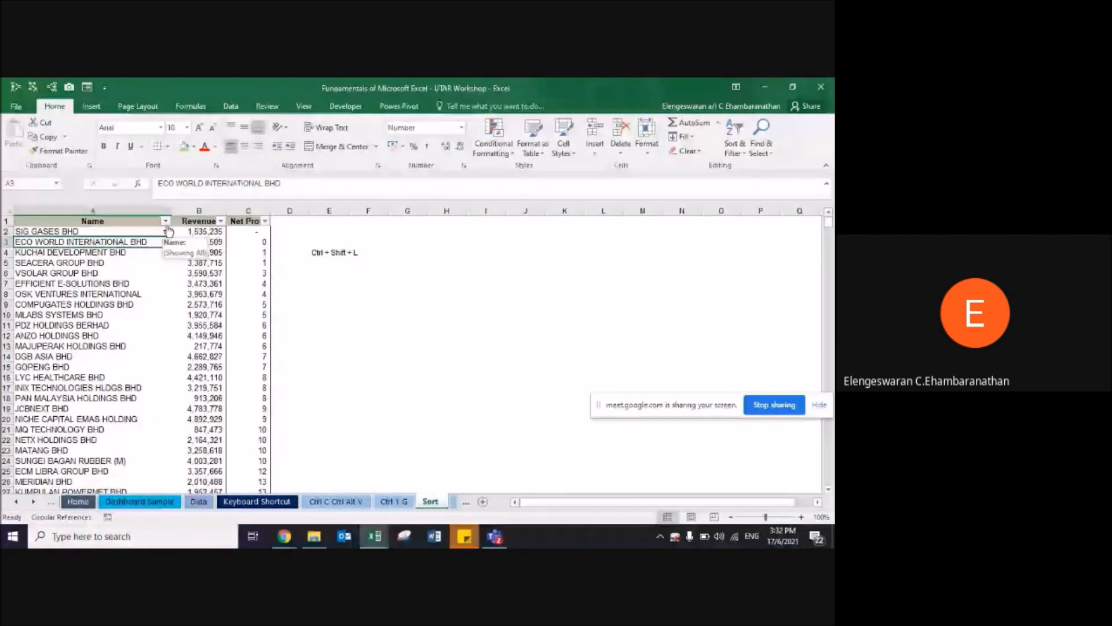
Step: Sort the company table by Name from A to Z, and re-sort it from Z to A
click(37, 255)
key(Down)
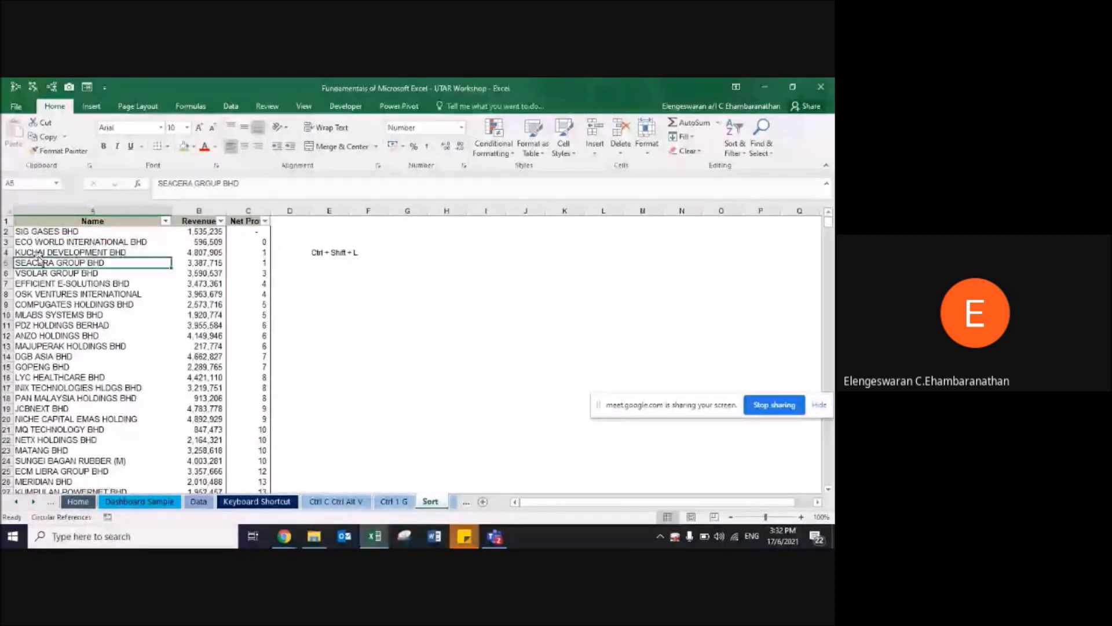
key(Up)
key(Up)
key(Up)
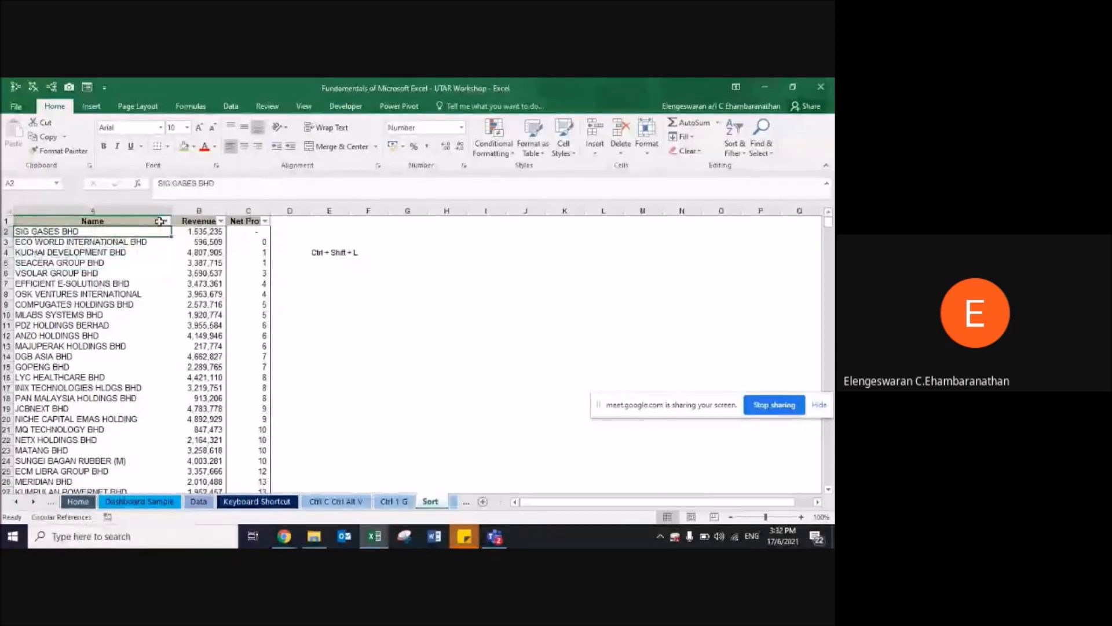
click(163, 221)
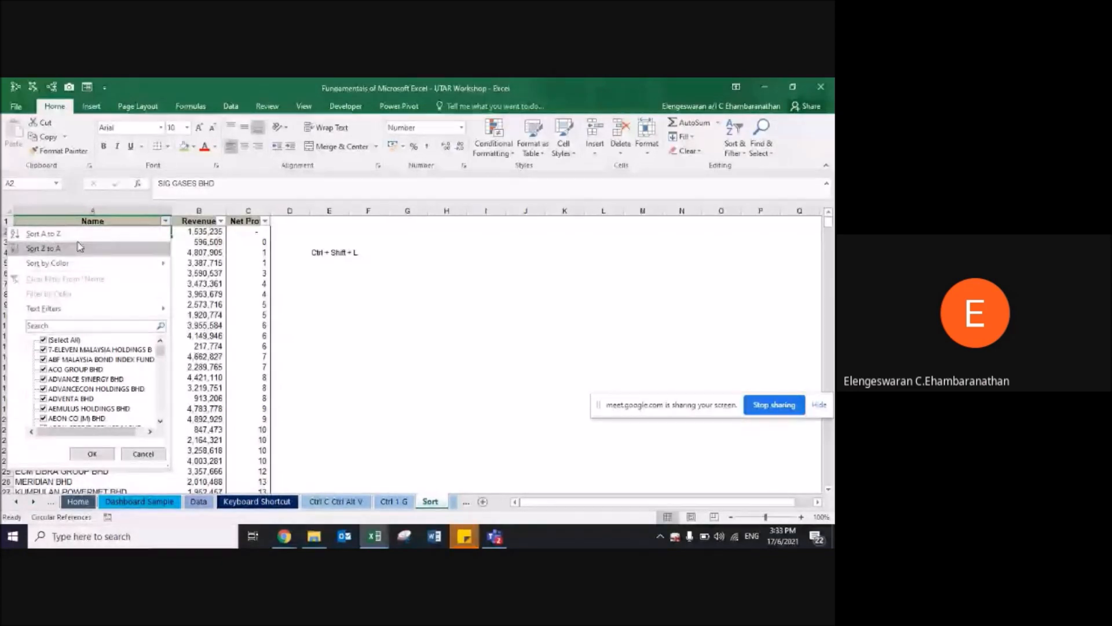
key(Escape)
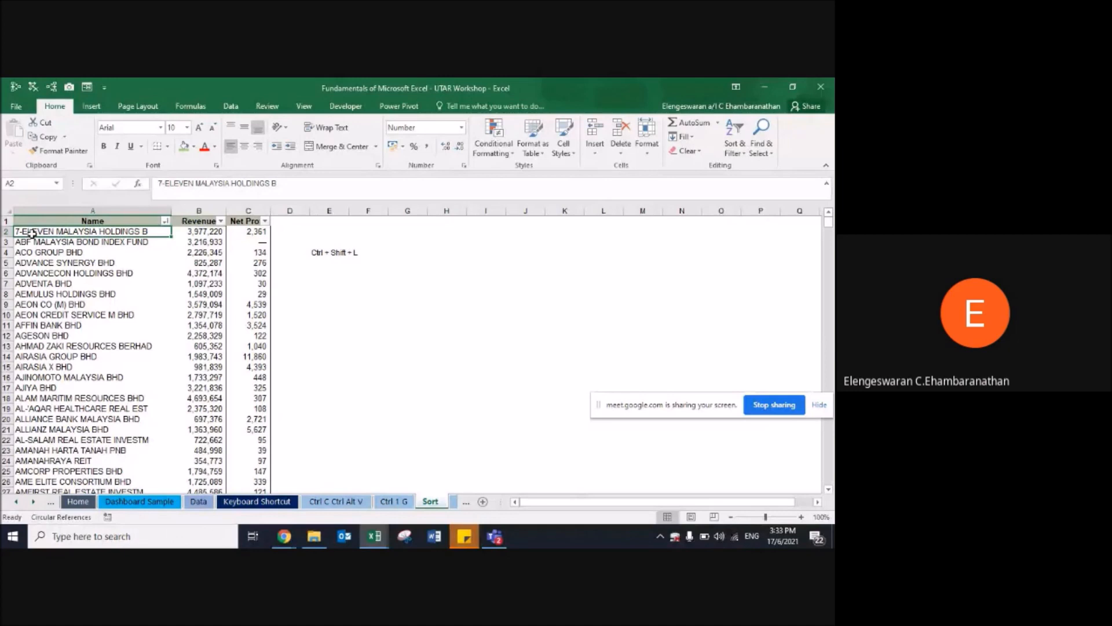
key(Down)
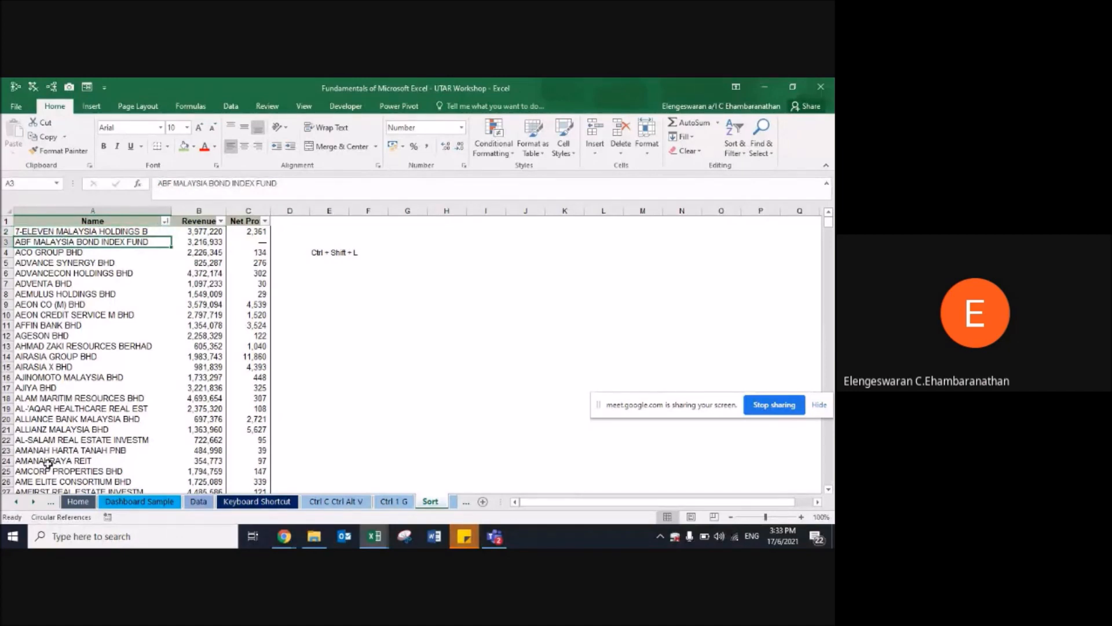
click(165, 221)
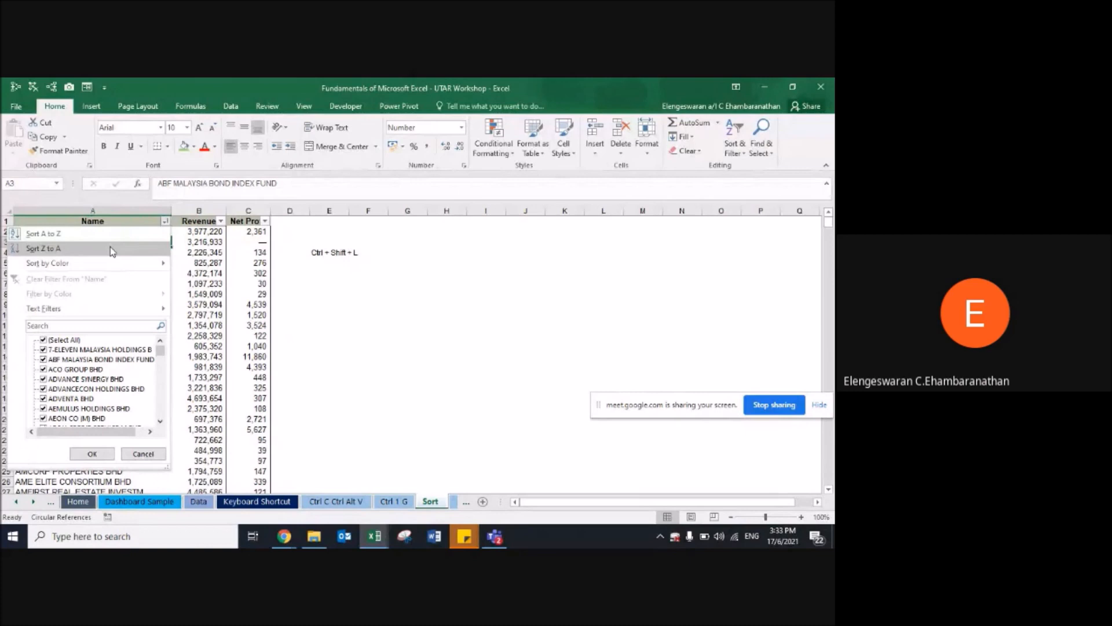
key(Escape)
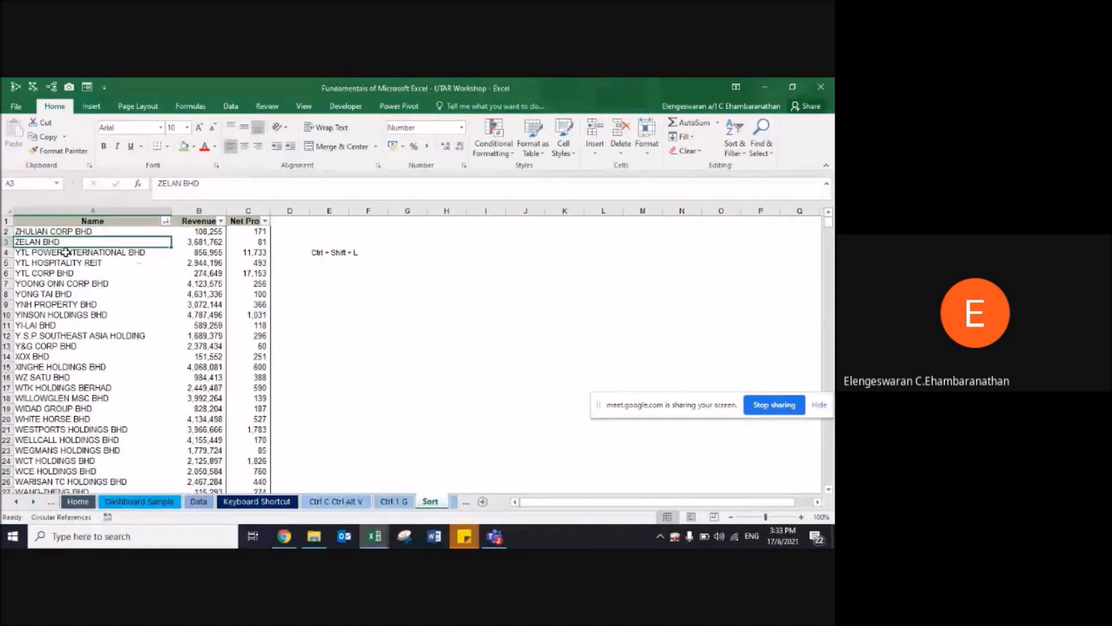
Step: Sort the company table by Revenue from largest to smallest and go to the last value in the column
click(221, 222)
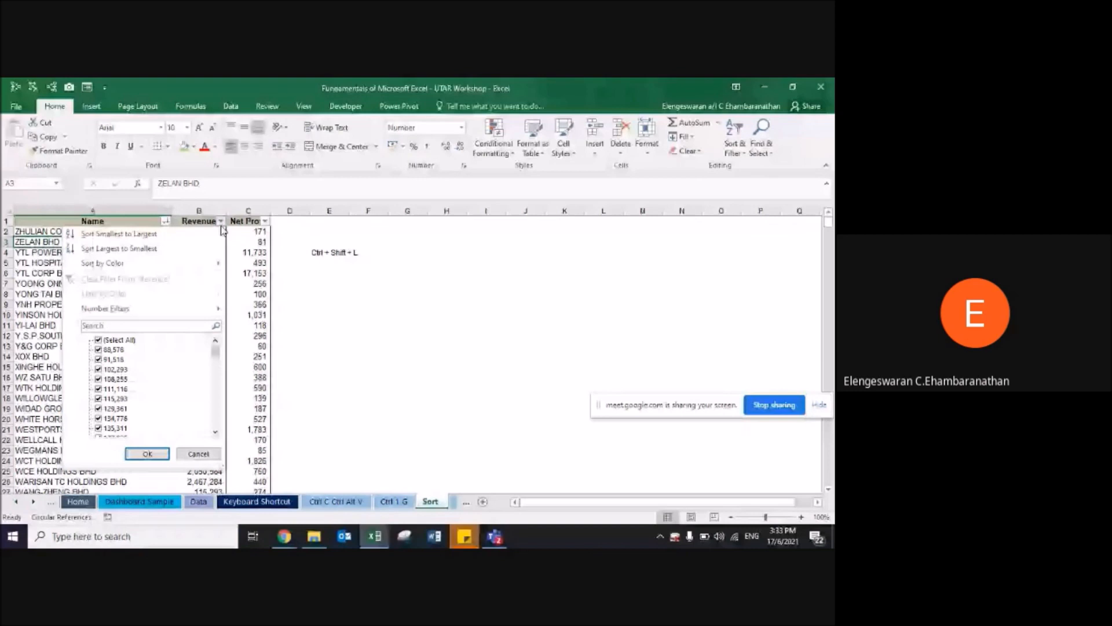
click(207, 232)
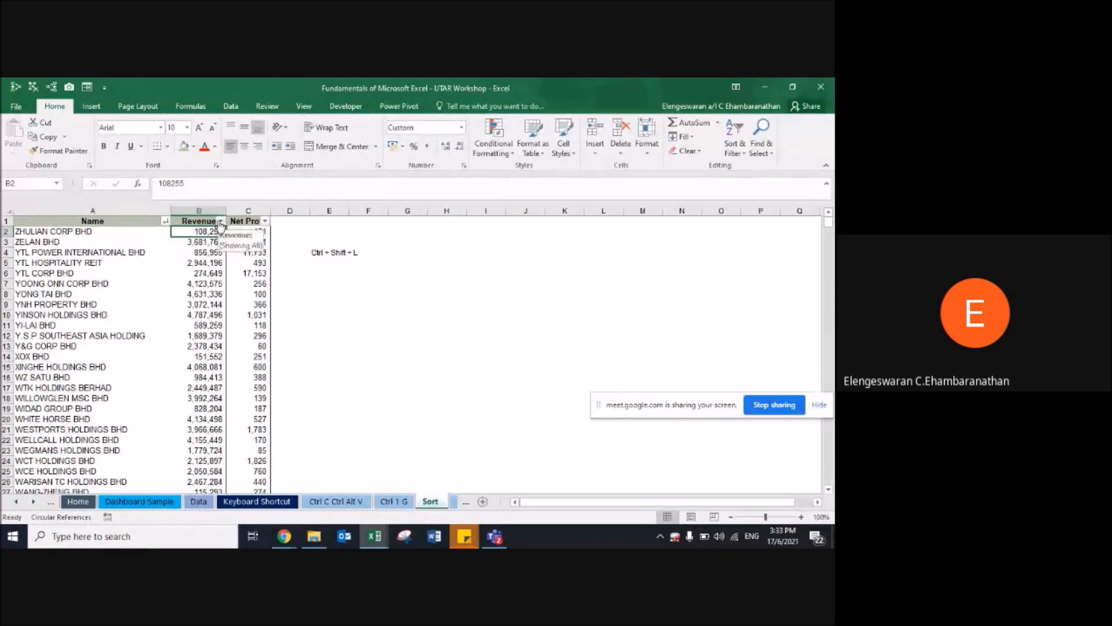
click(221, 221)
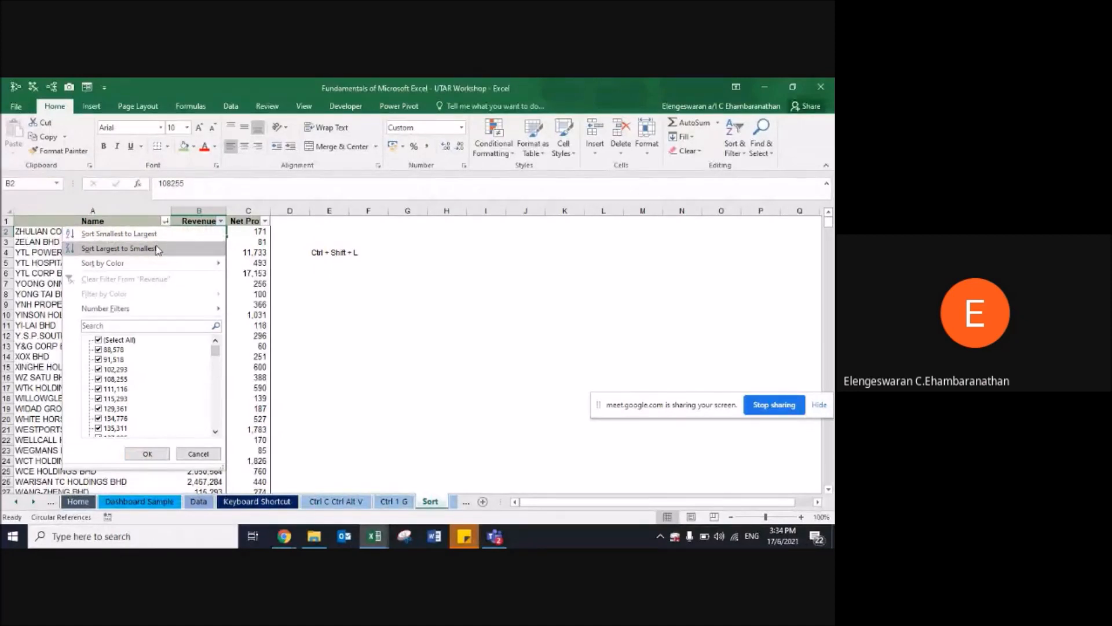
click(157, 249)
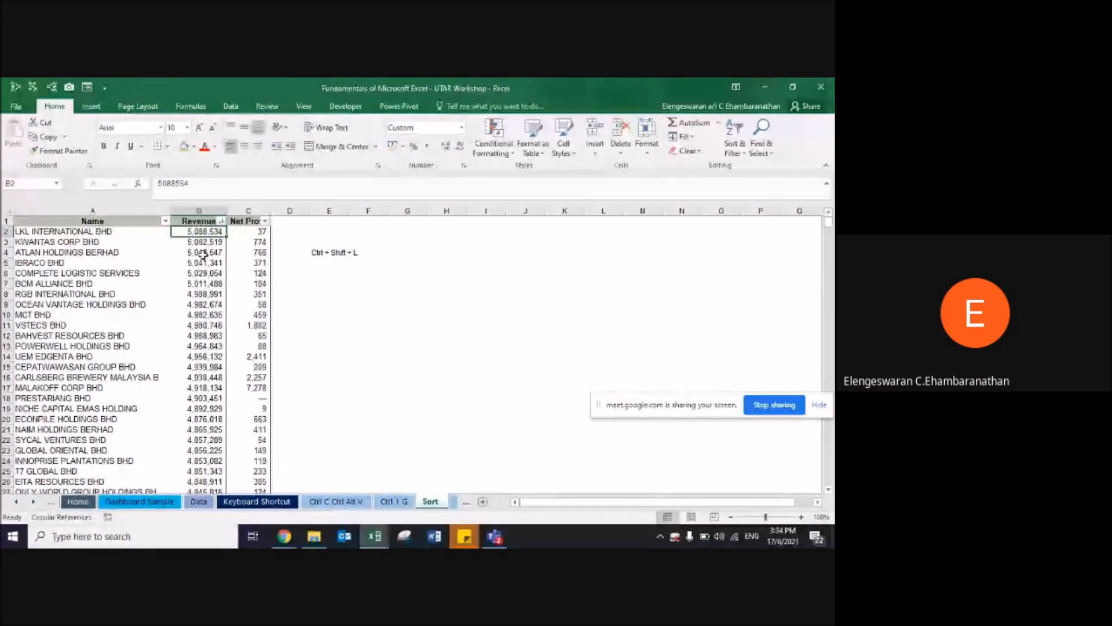
key(ctrl+Down)
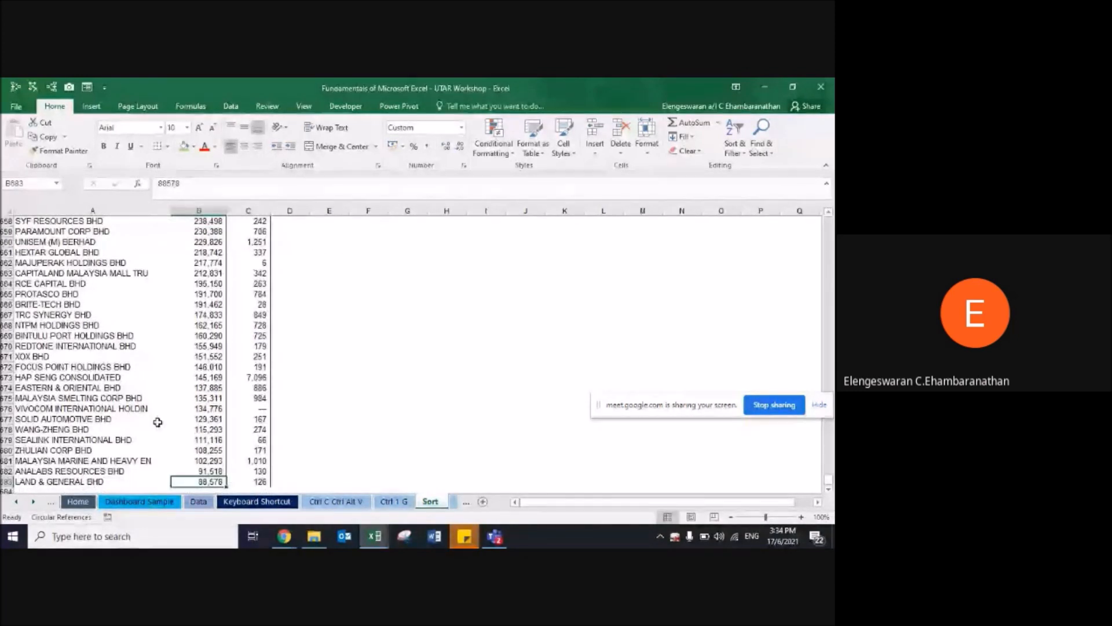
Step: Re-sort the company table by Revenue from smallest to largest, and by Net Profit from smallest to largest
double_click(203, 470)
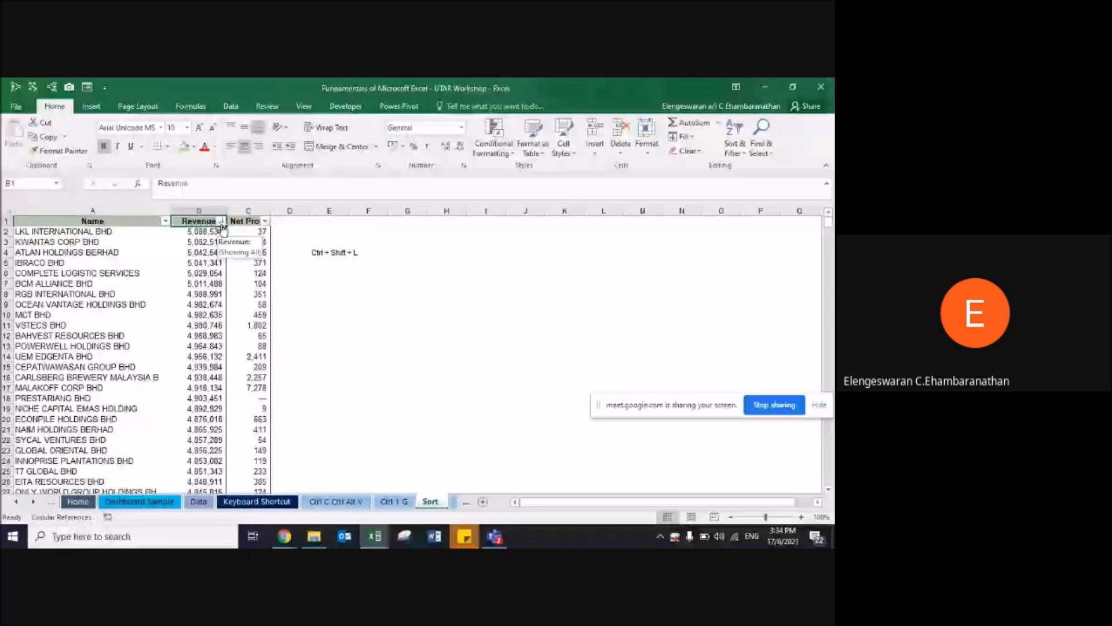
click(175, 237)
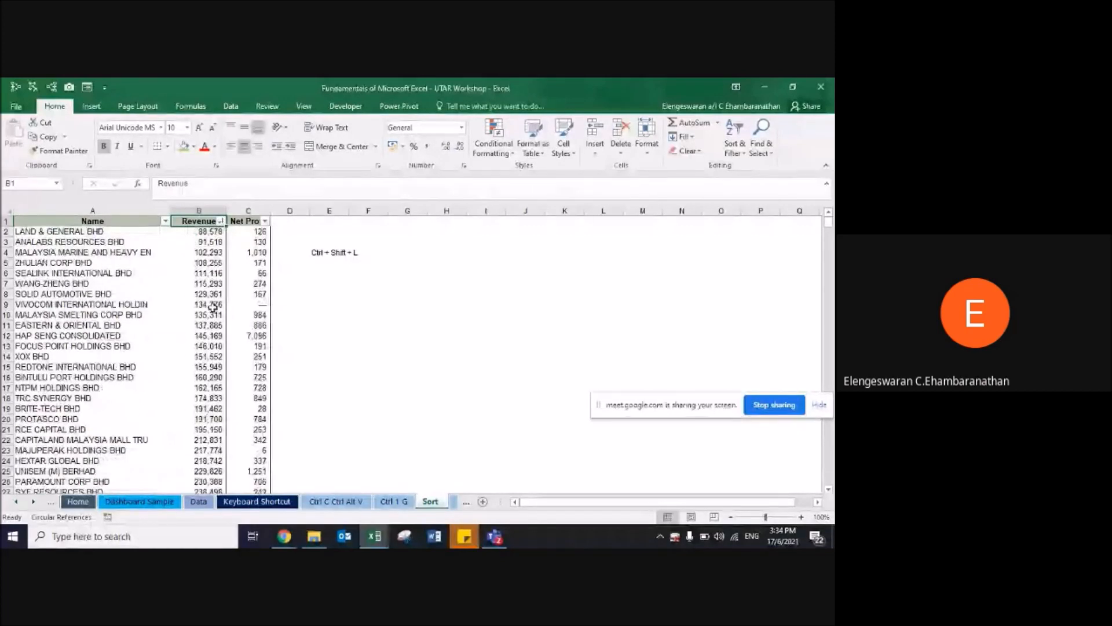
click(265, 222)
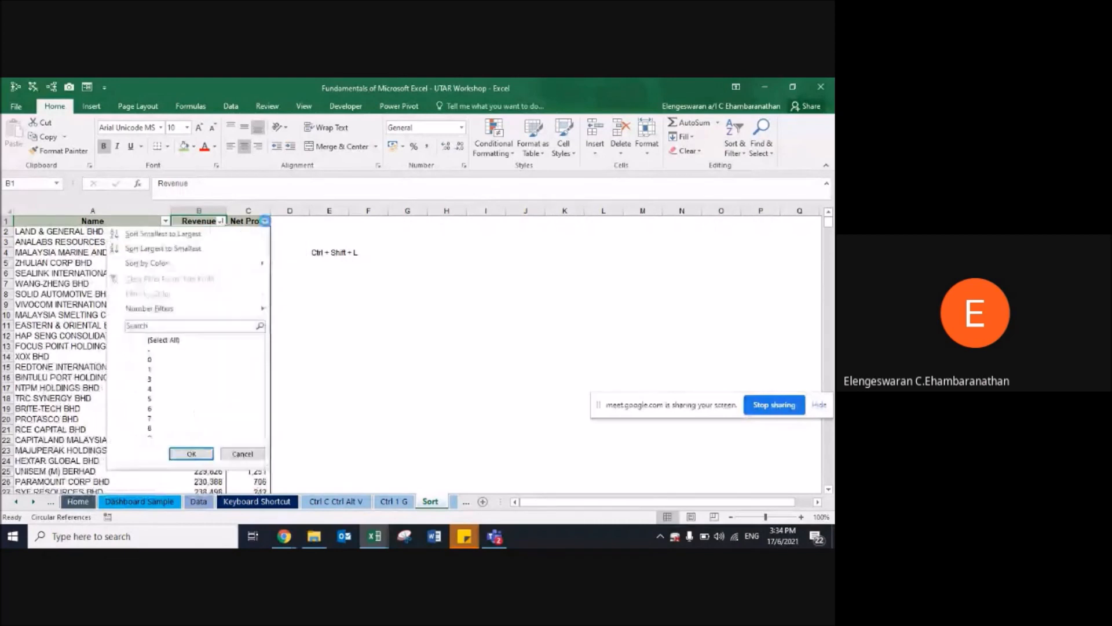
click(194, 240)
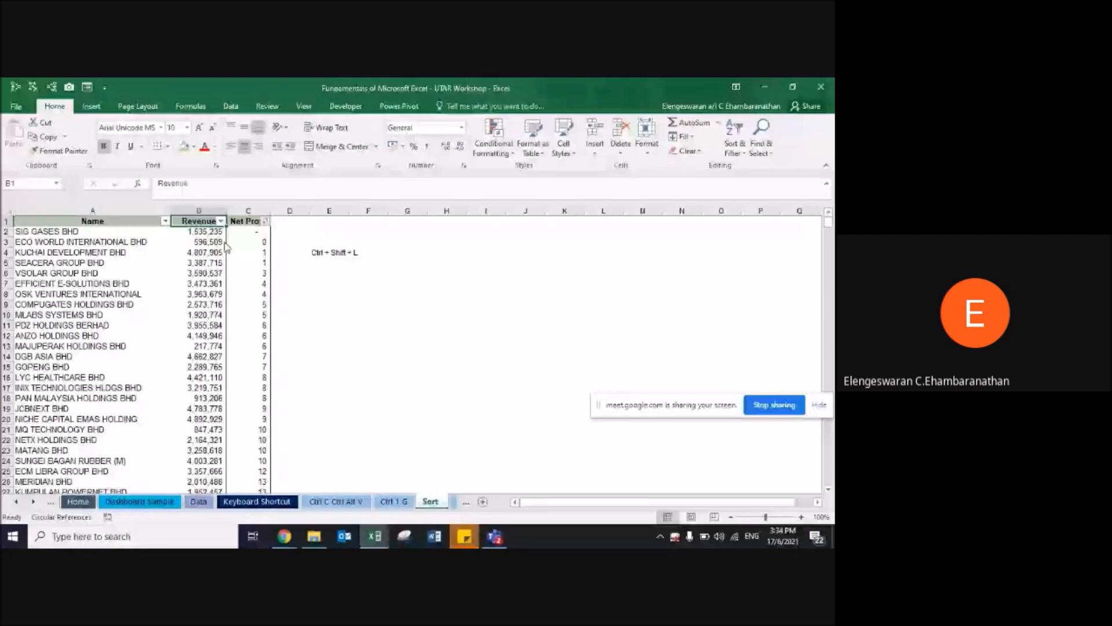
Step: Go to the Ctrl T sheet, select the Date, Department and Cost table, and add filters to its headers
key(ctrl+Page_Down)
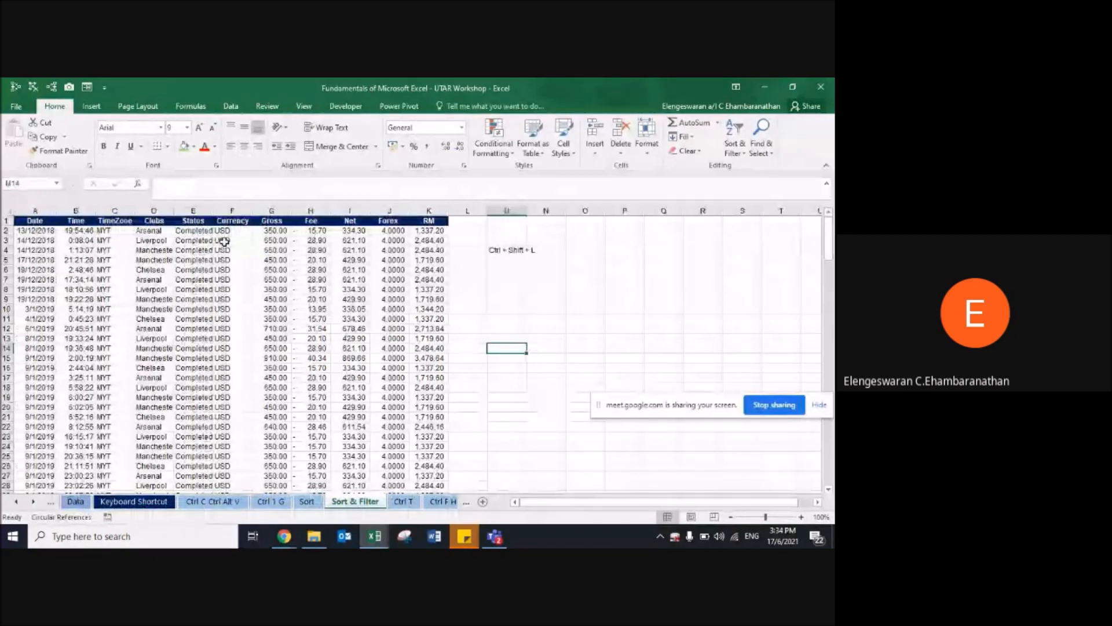
key(ctrl+Page_Down)
key(ctrl+shift+Down)
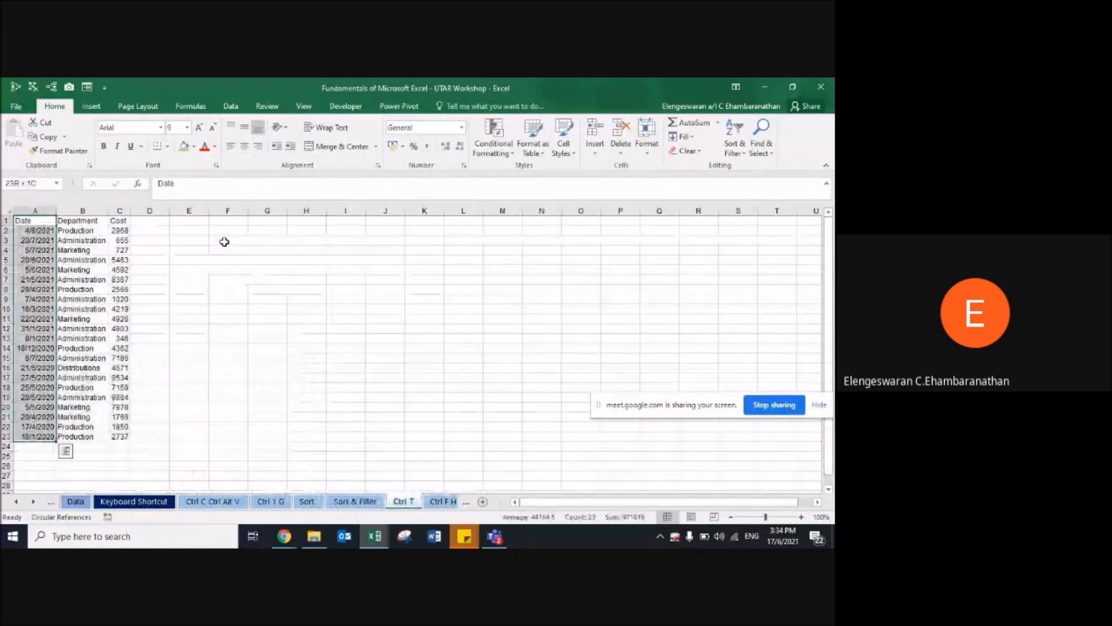
key(ctrl+shift+Right)
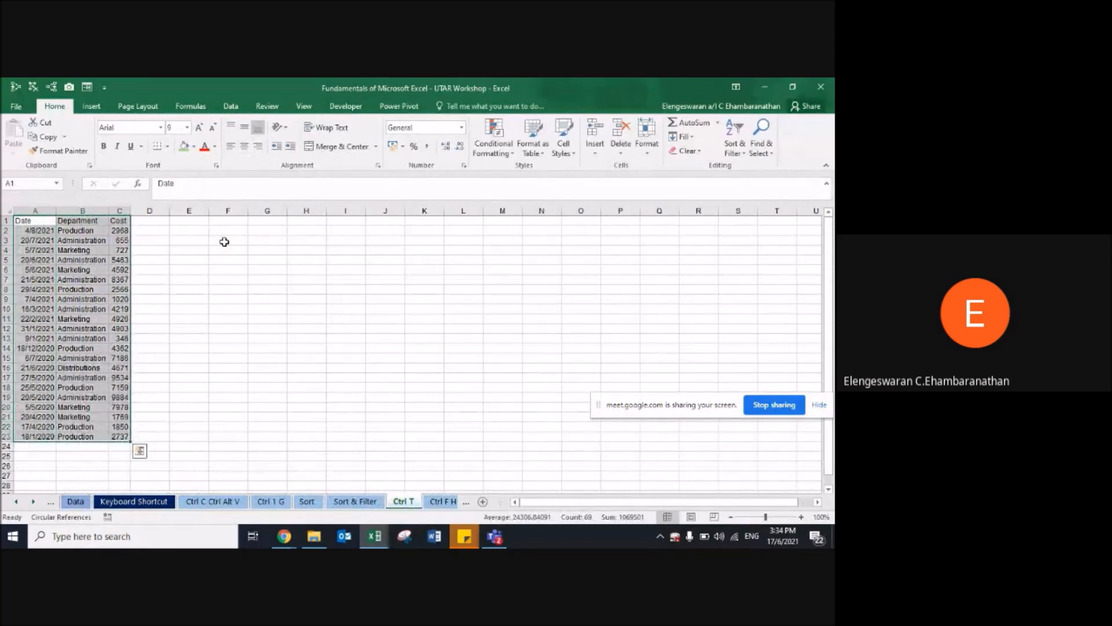
key(ctrl+shift+l)
Step: Sort the department cost table by Date from oldest to newest and look through the sorted rows
click(51, 222)
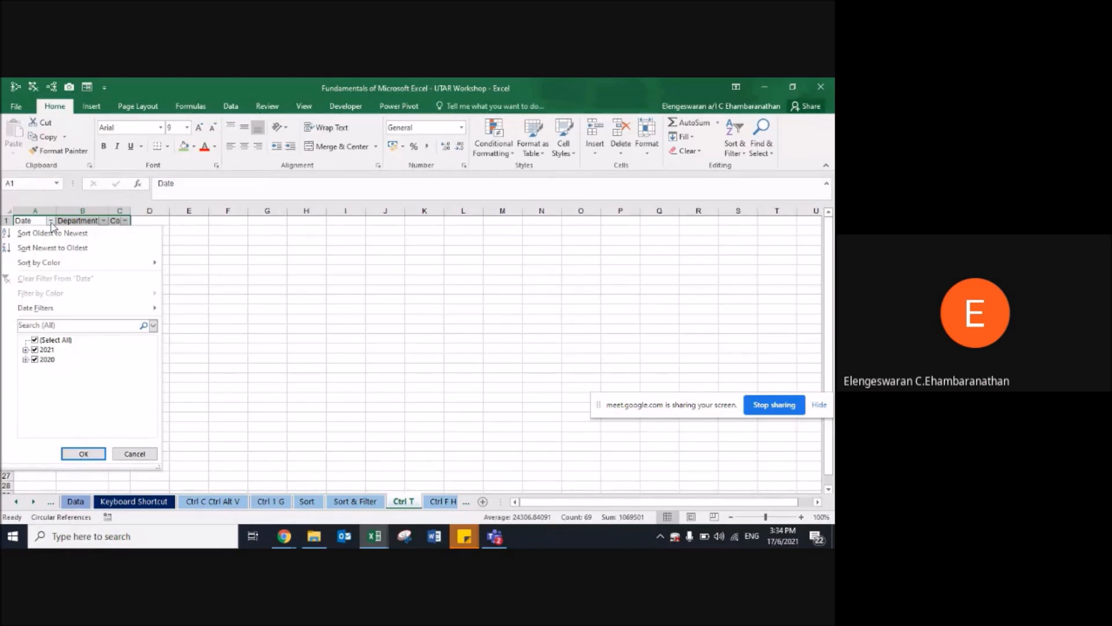
click(40, 232)
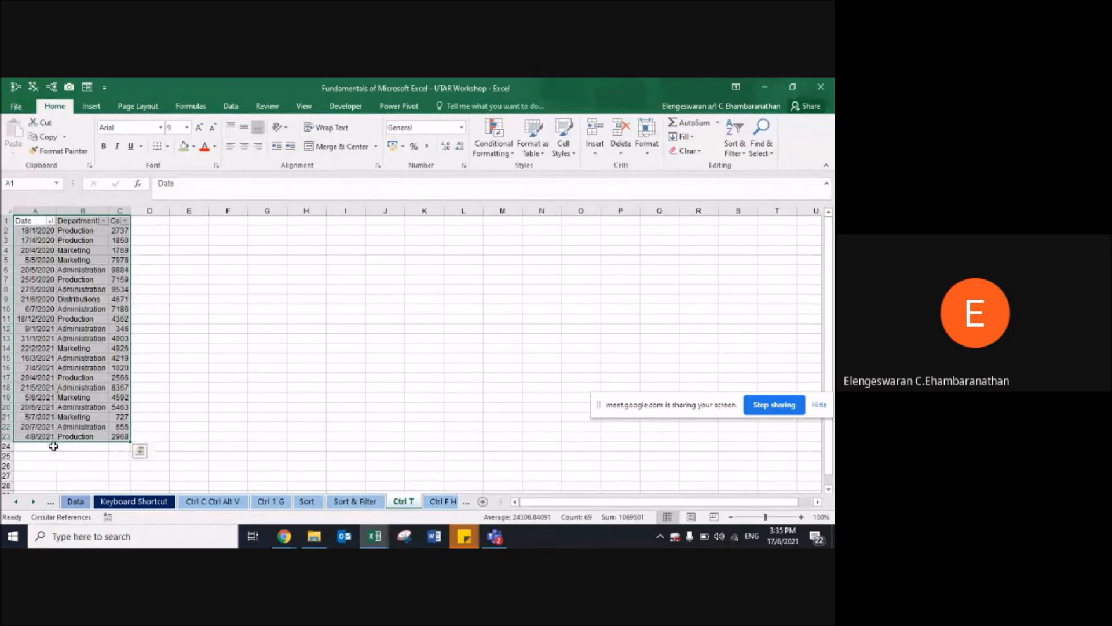
click(801, 517)
click(801, 517)
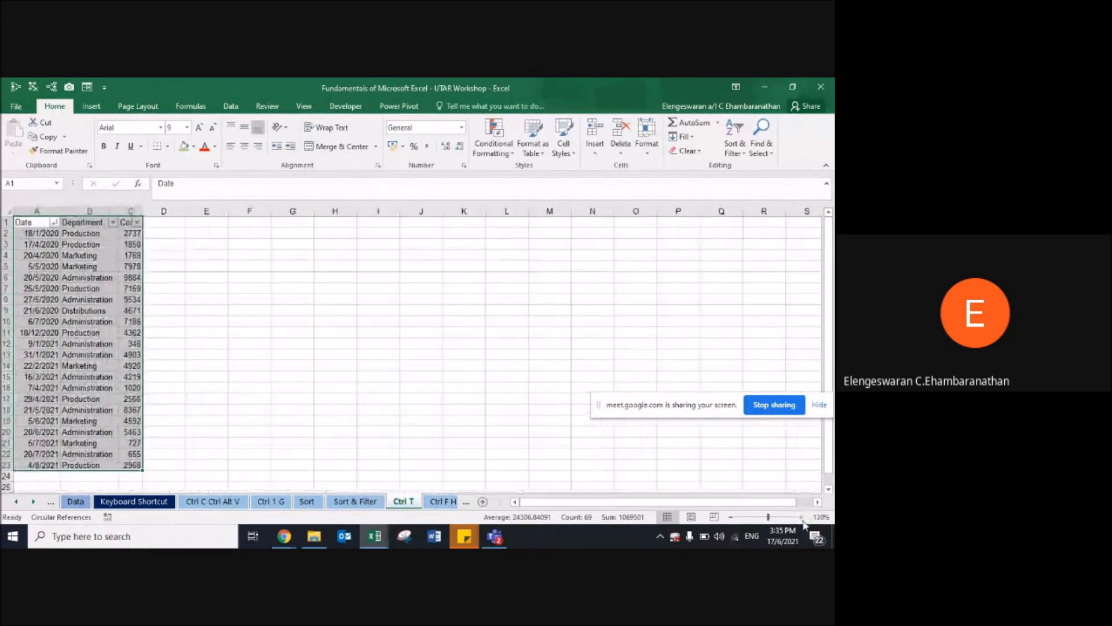
click(801, 516)
click(802, 516)
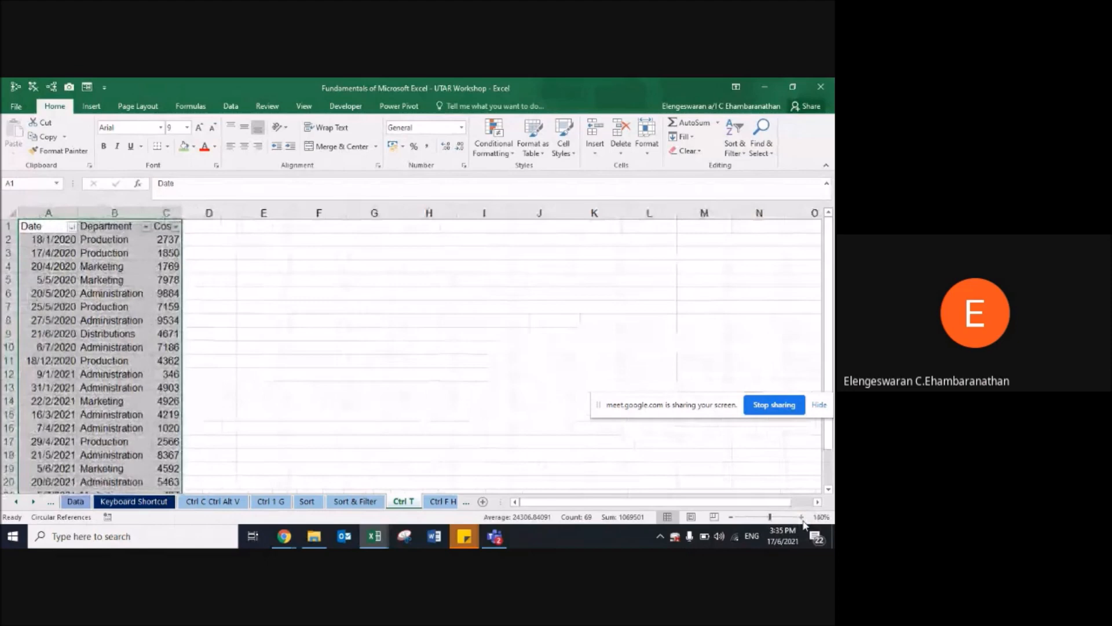
scroll(447, 415, down, 3)
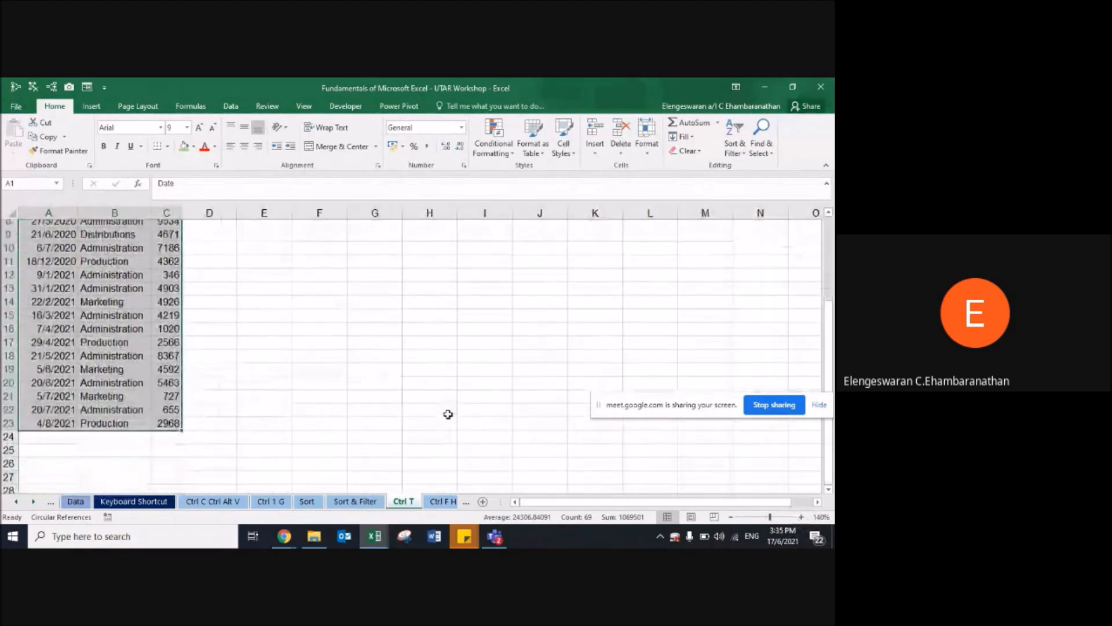
click(731, 517)
click(731, 517)
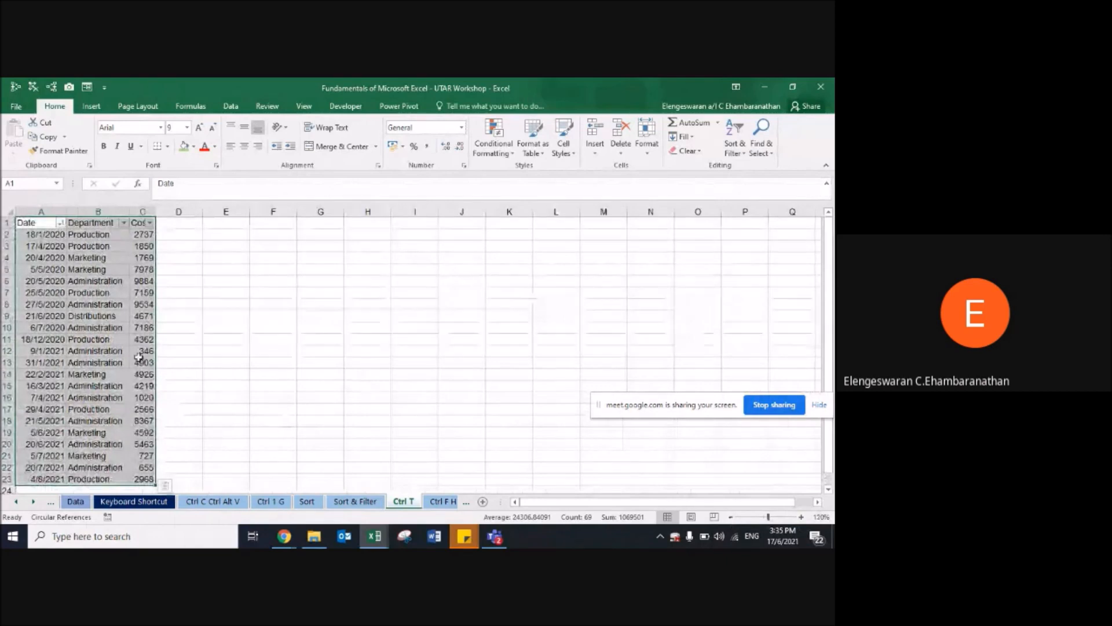
Step: Sort the department cost table by Date from newest to oldest
click(22, 292)
click(60, 223)
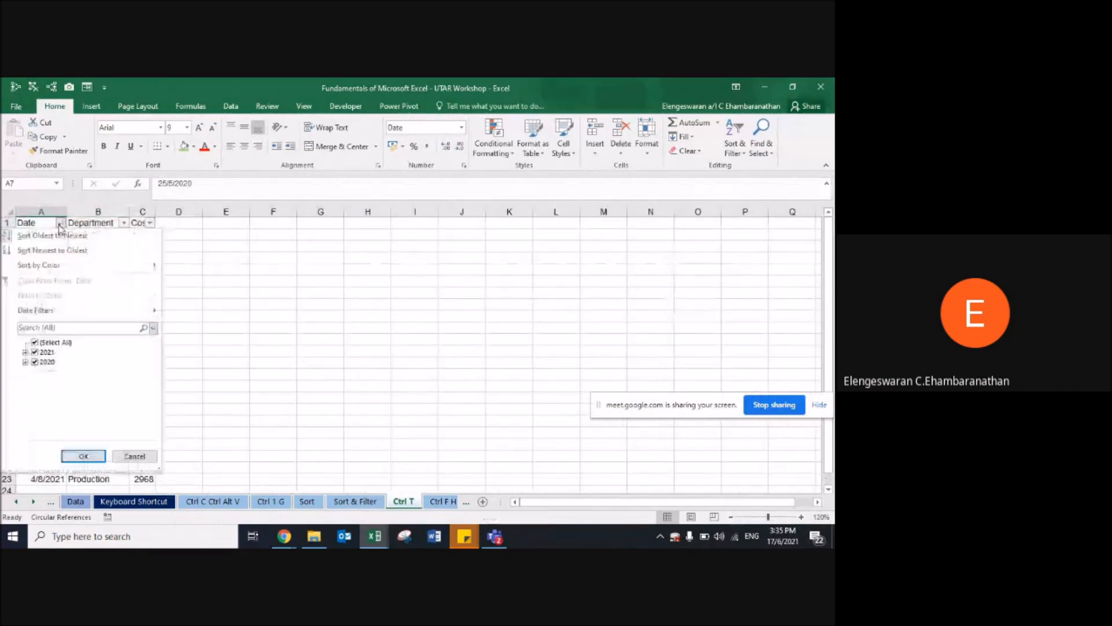
click(80, 250)
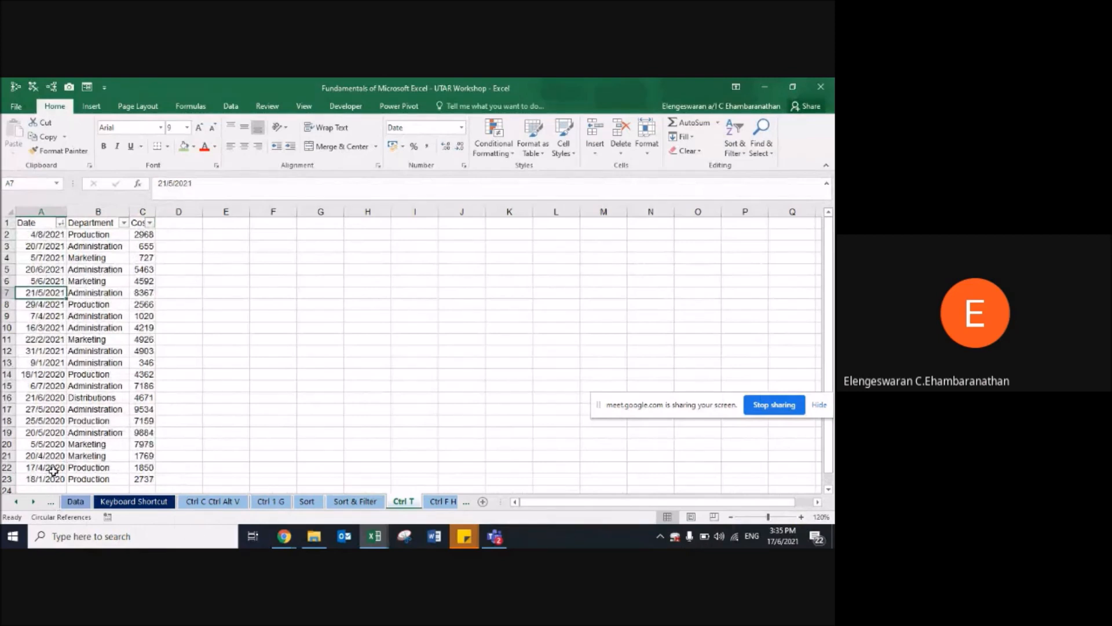
Step: Filter the Date column to dates before 17/06/2021 and select the filtered dates
click(61, 223)
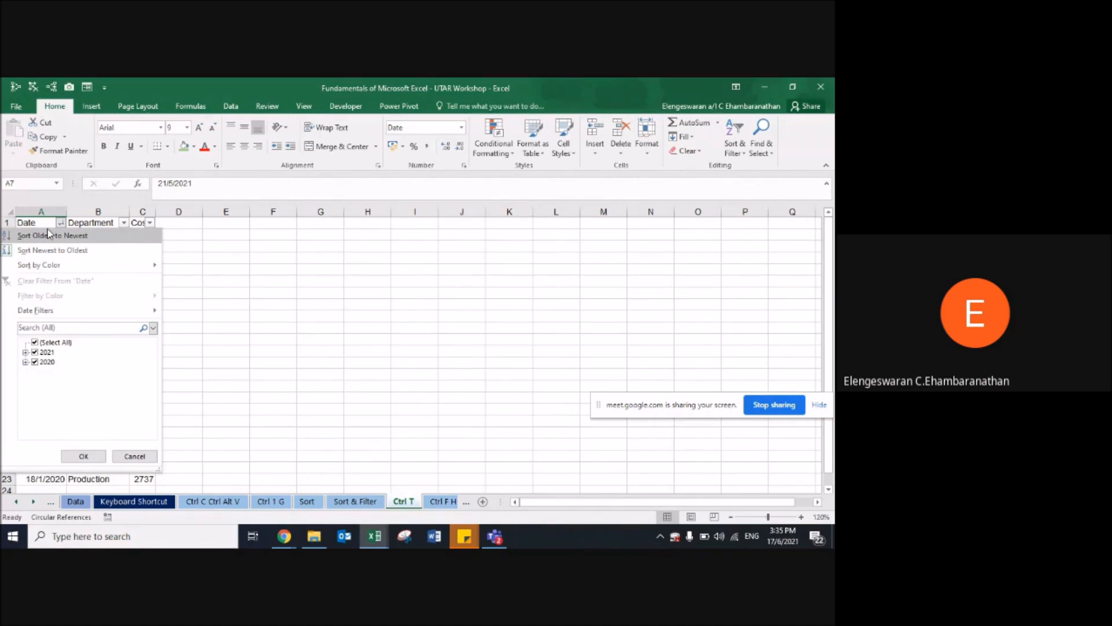
mouse_move(76, 312)
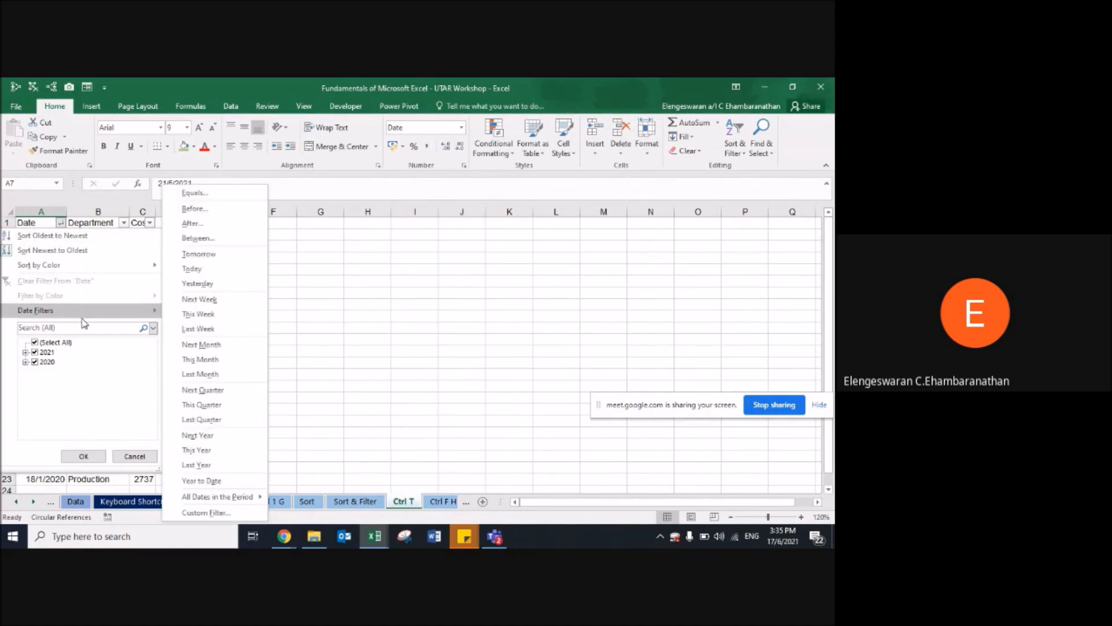
click(195, 208)
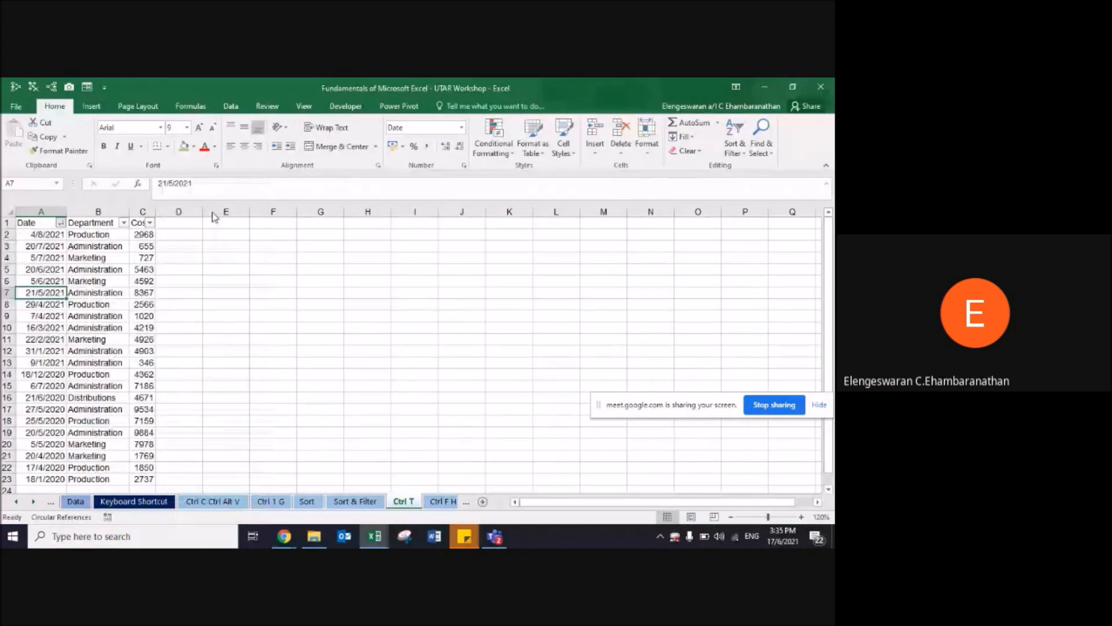
text(17/06/2021)
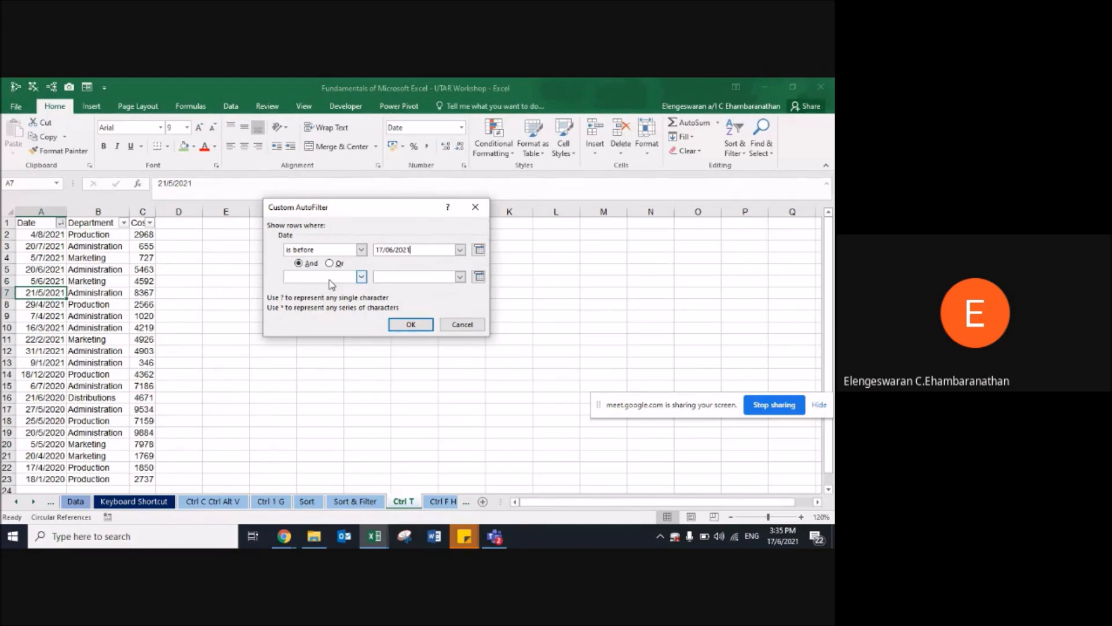
click(405, 325)
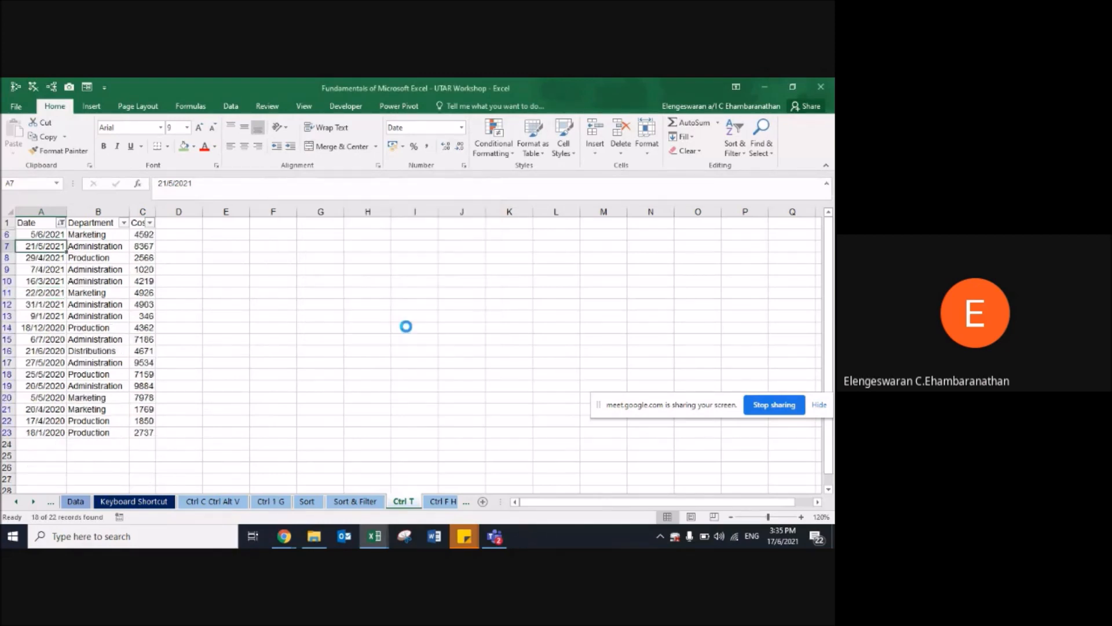
click(35, 234)
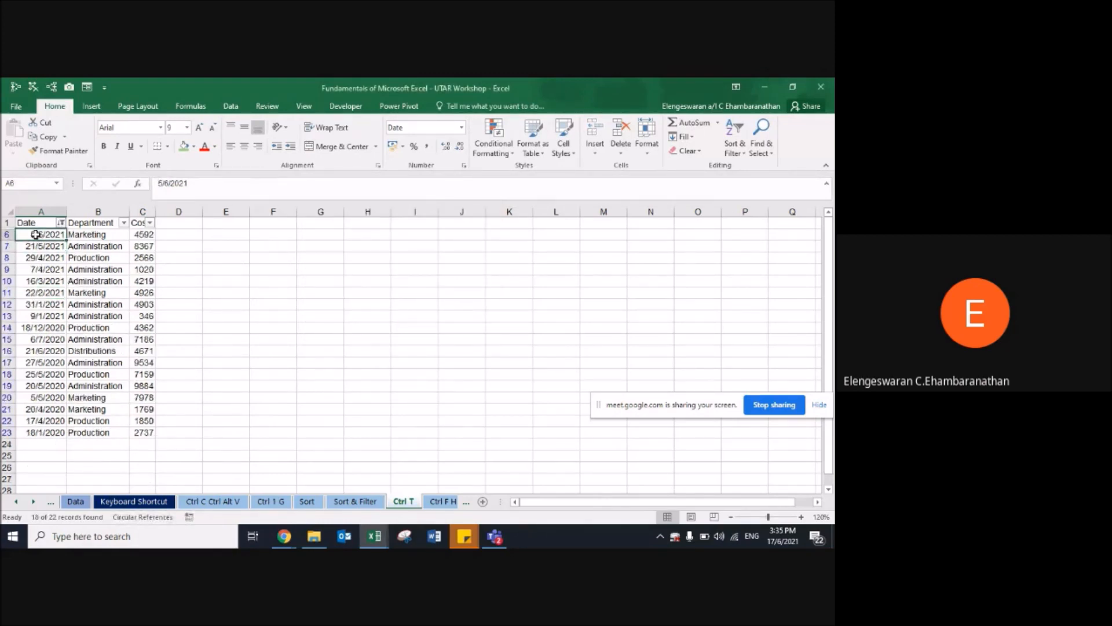
key(ctrl+shift+Down)
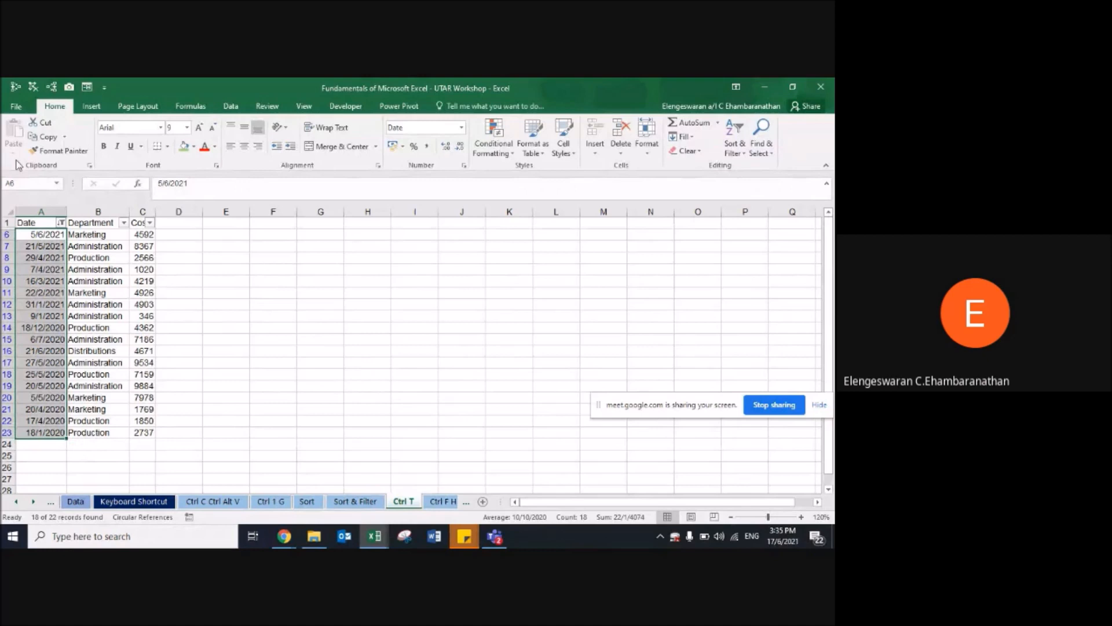
Step: Clear the existing Date filter and filter the Date column to show only dates after 17/06/2021
click(61, 223)
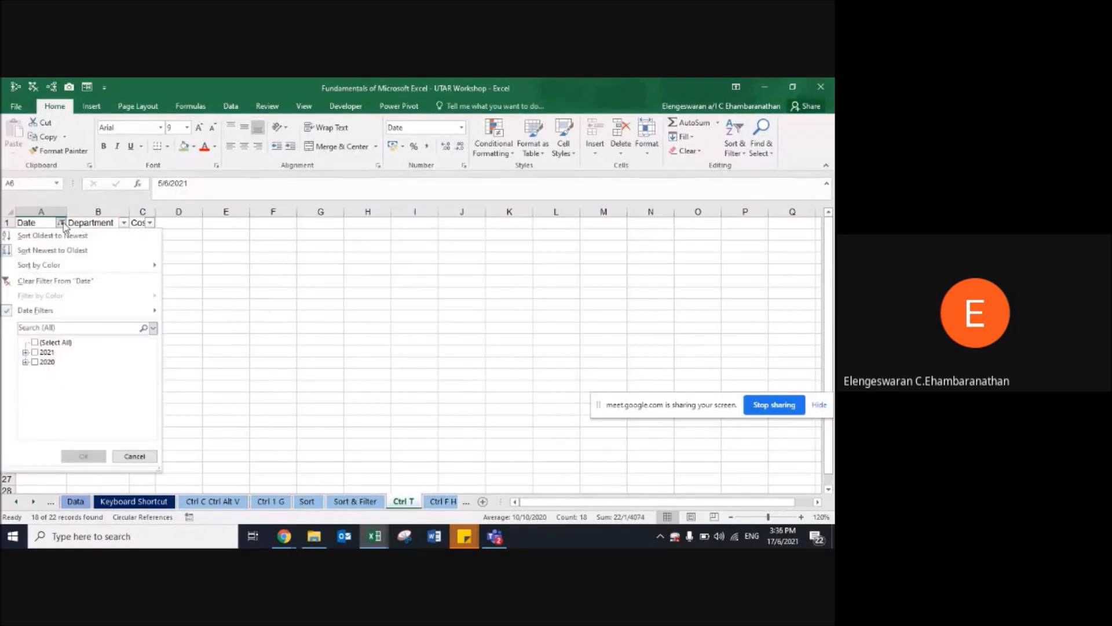
click(68, 282)
click(61, 223)
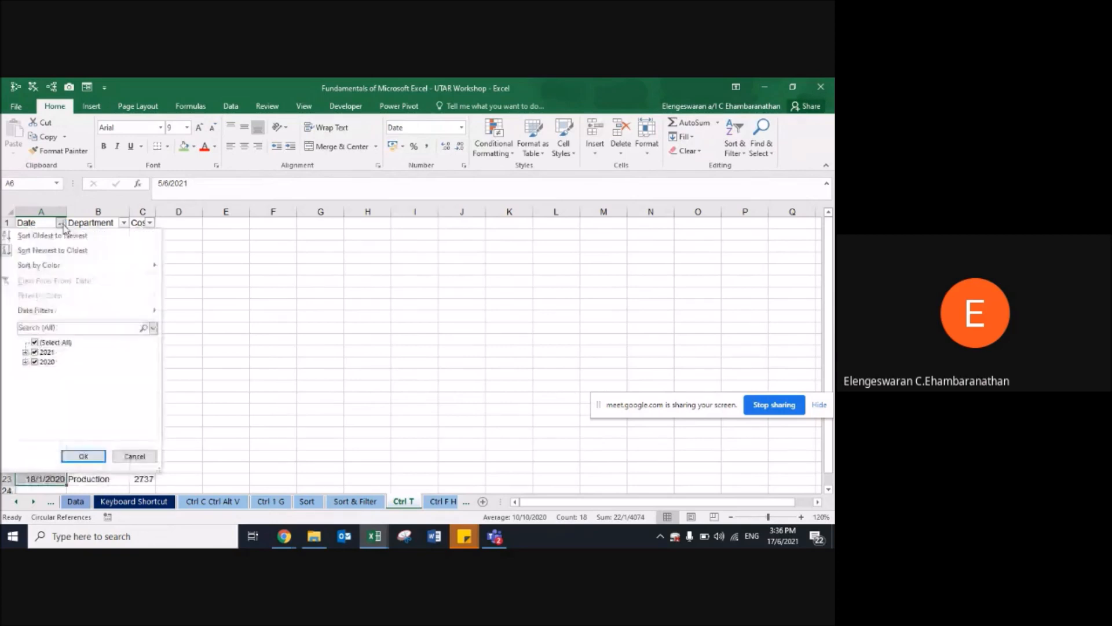
mouse_move(88, 313)
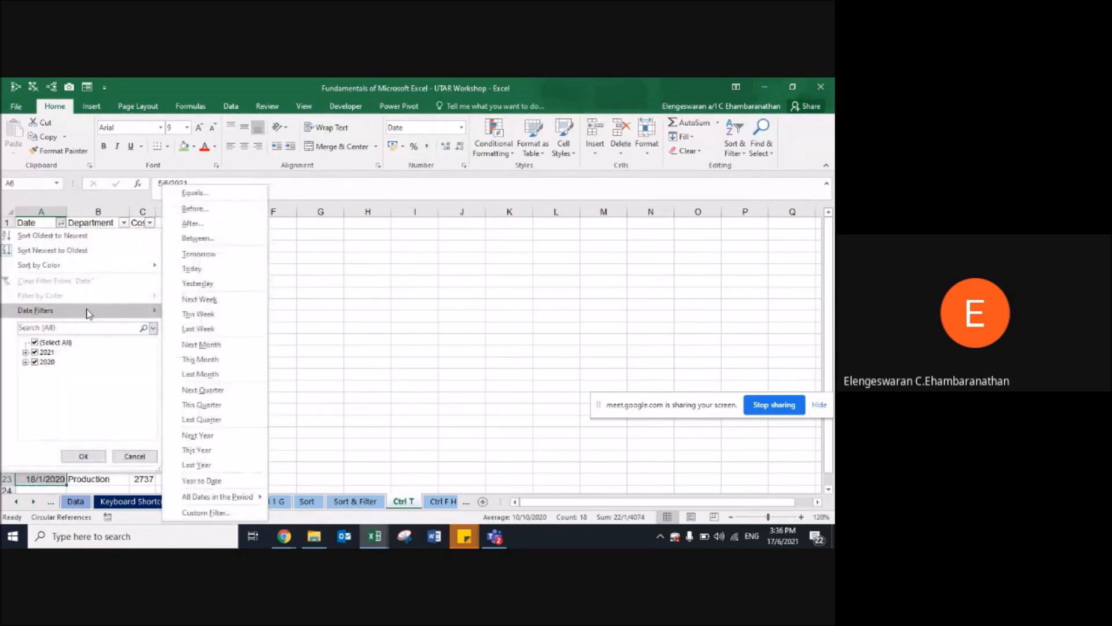
click(192, 224)
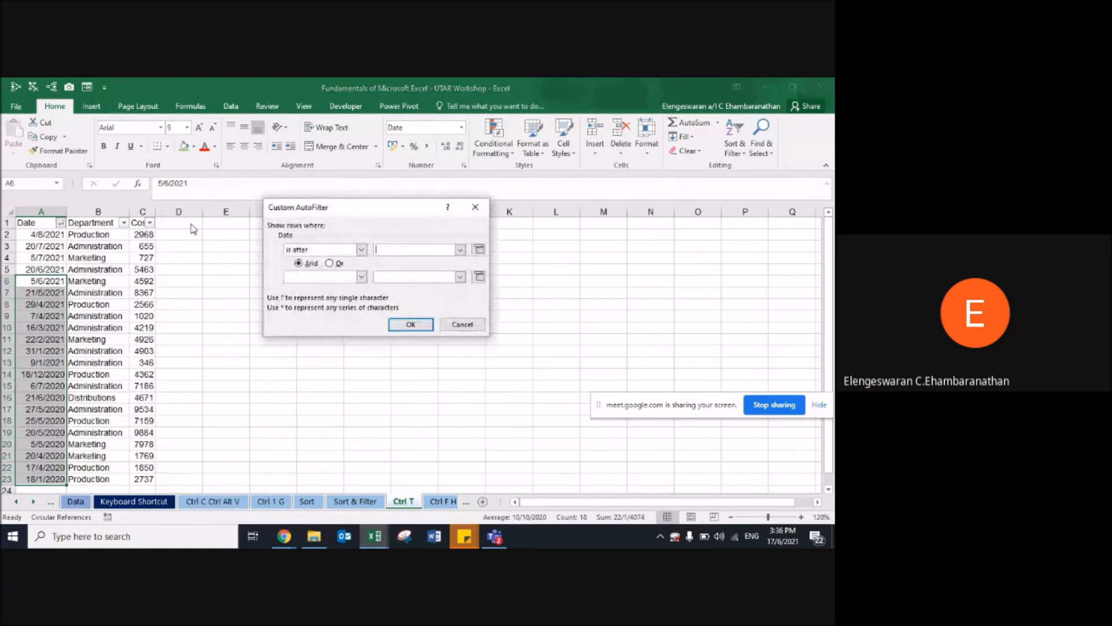
text(06/2021)
key(Return)
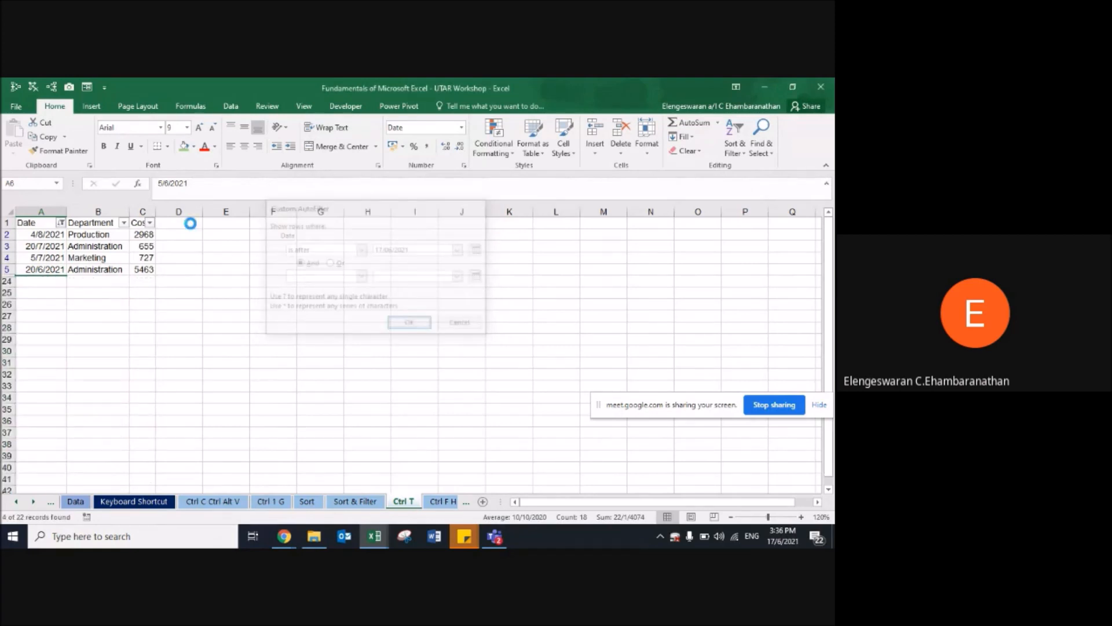
Step: Select the filtered rows to examine the records dated after 17/06/2021
click(37, 236)
key(shift+Down)
key(shift+Down)
key(shift+Down)
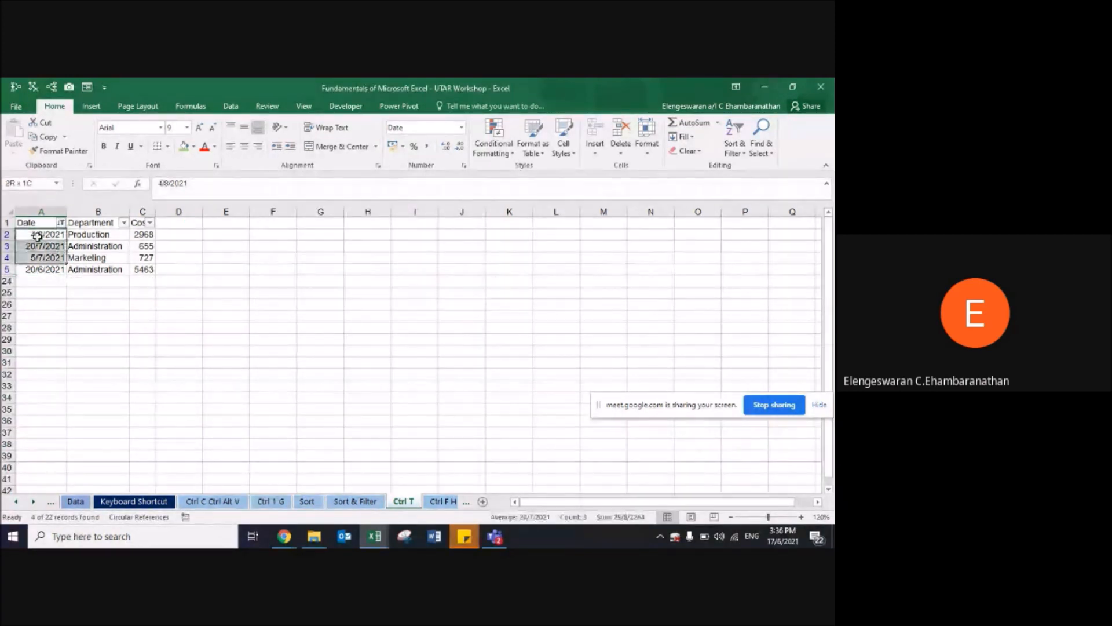
key(shift+space)
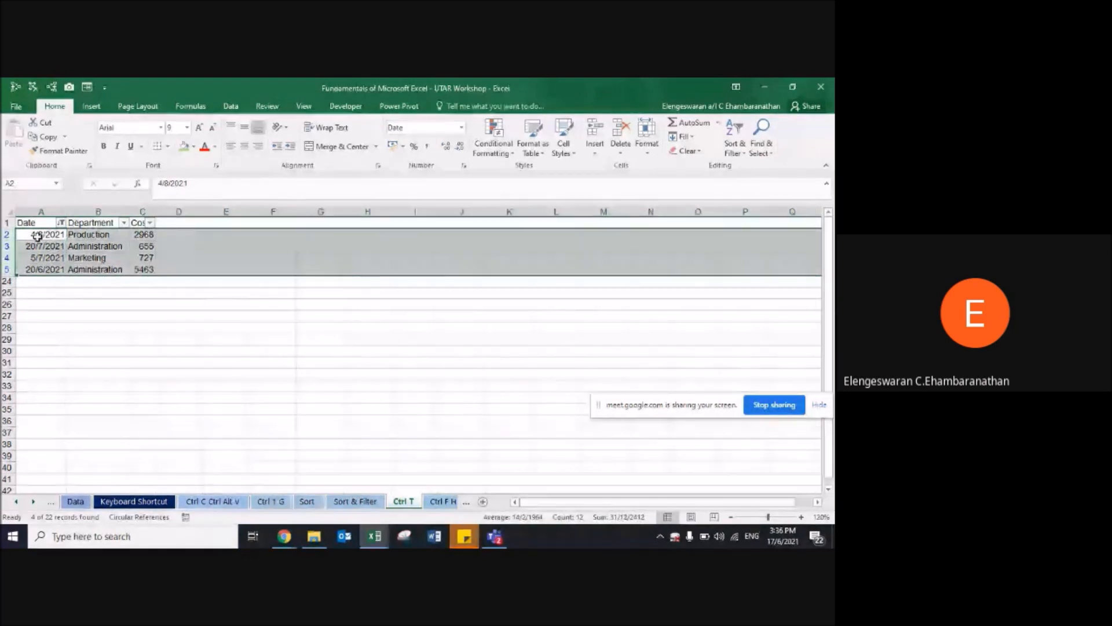
key(Up)
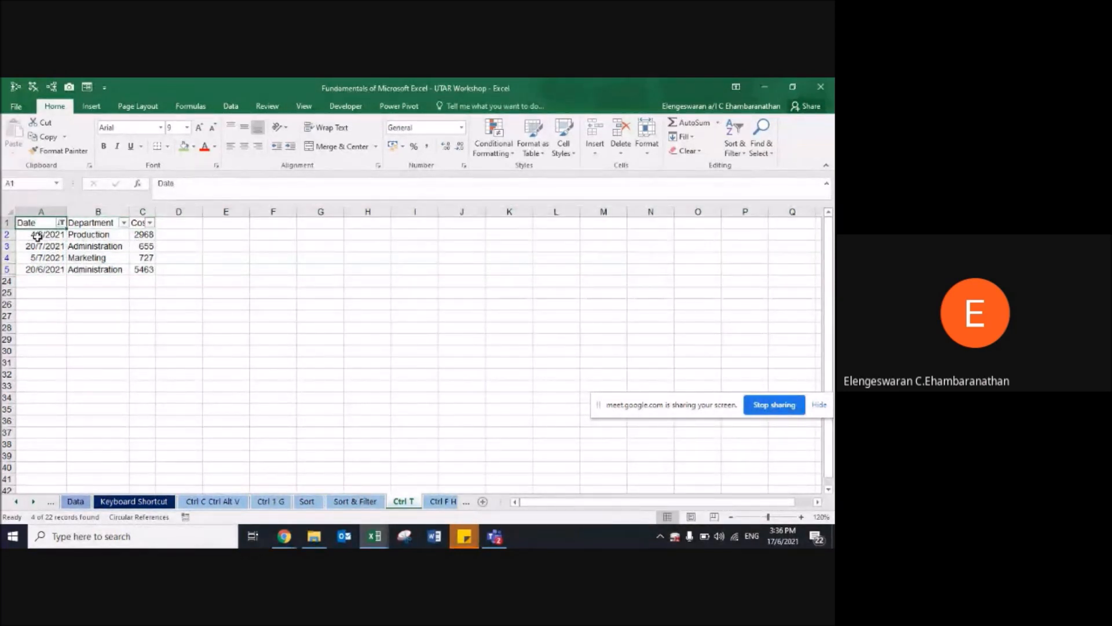
Step: Clear the Date filter and filter the Date column to dates between 01/01/2021 and 17/06/2021
click(61, 222)
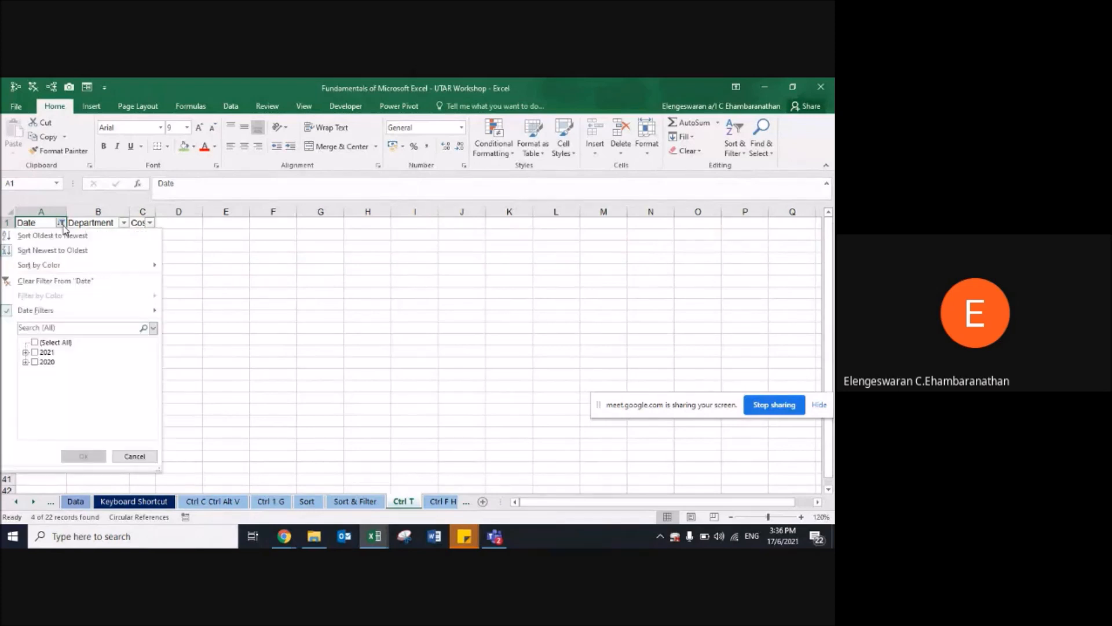
click(46, 282)
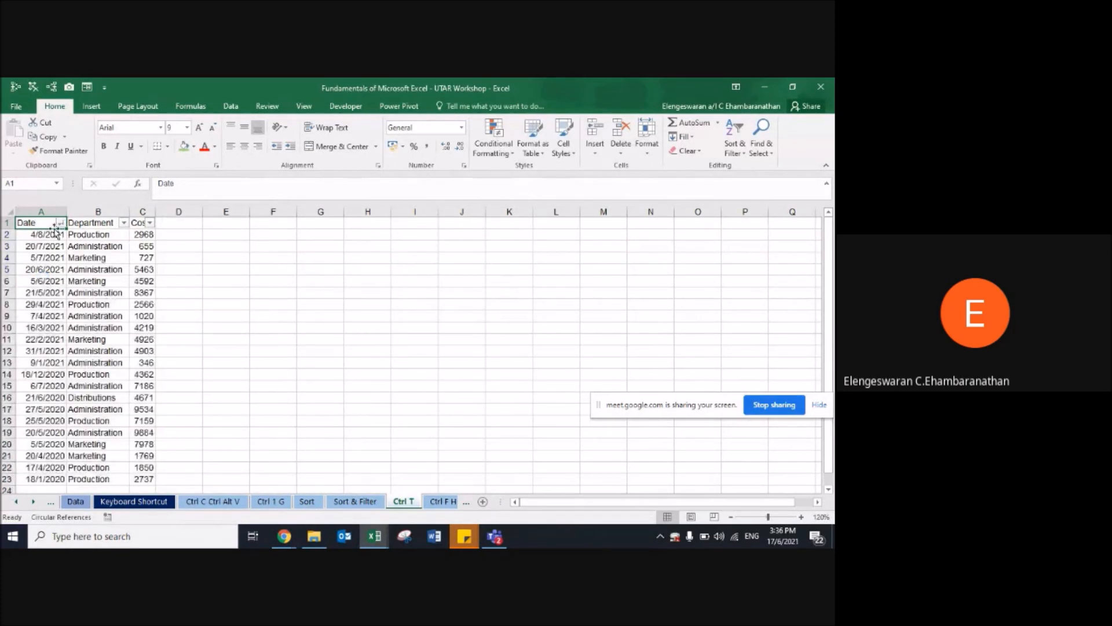
click(60, 223)
mouse_move(96, 314)
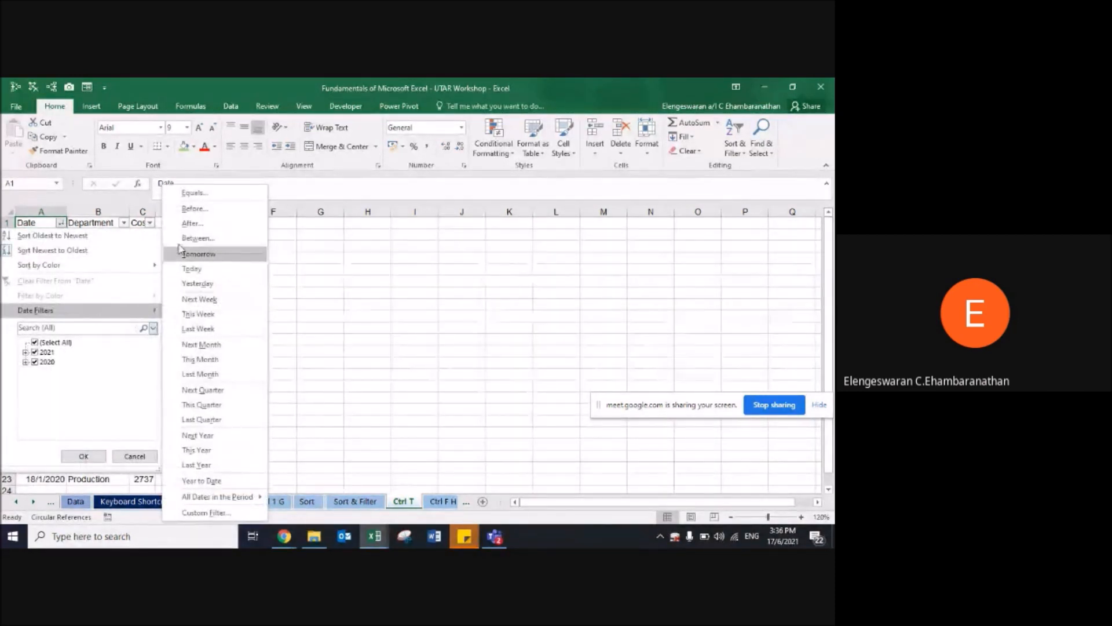
click(191, 238)
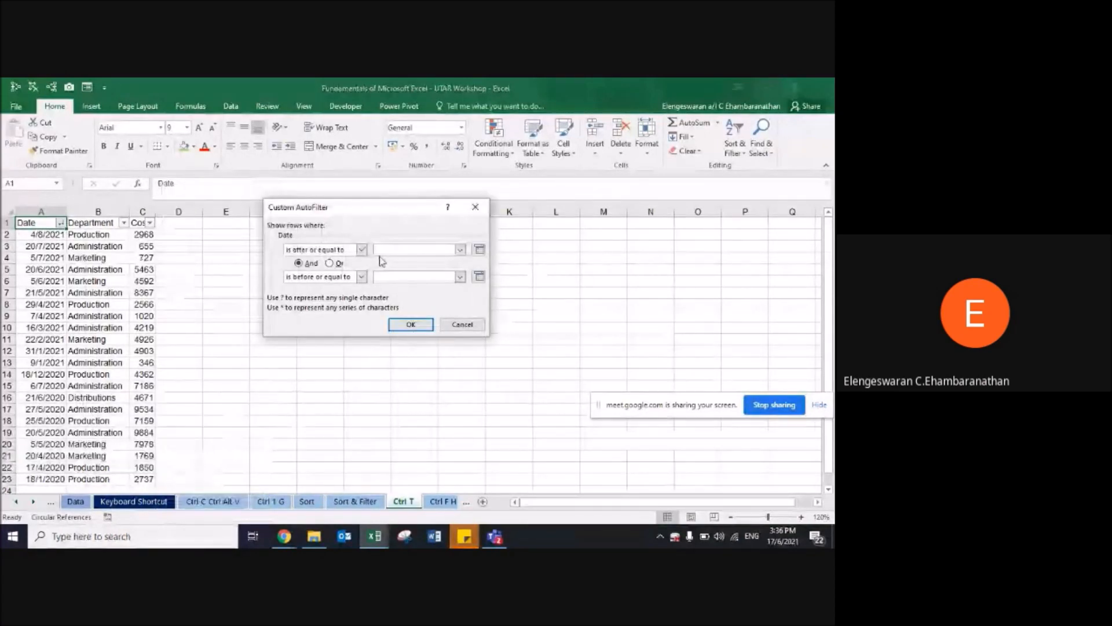
text(01/01/2021)
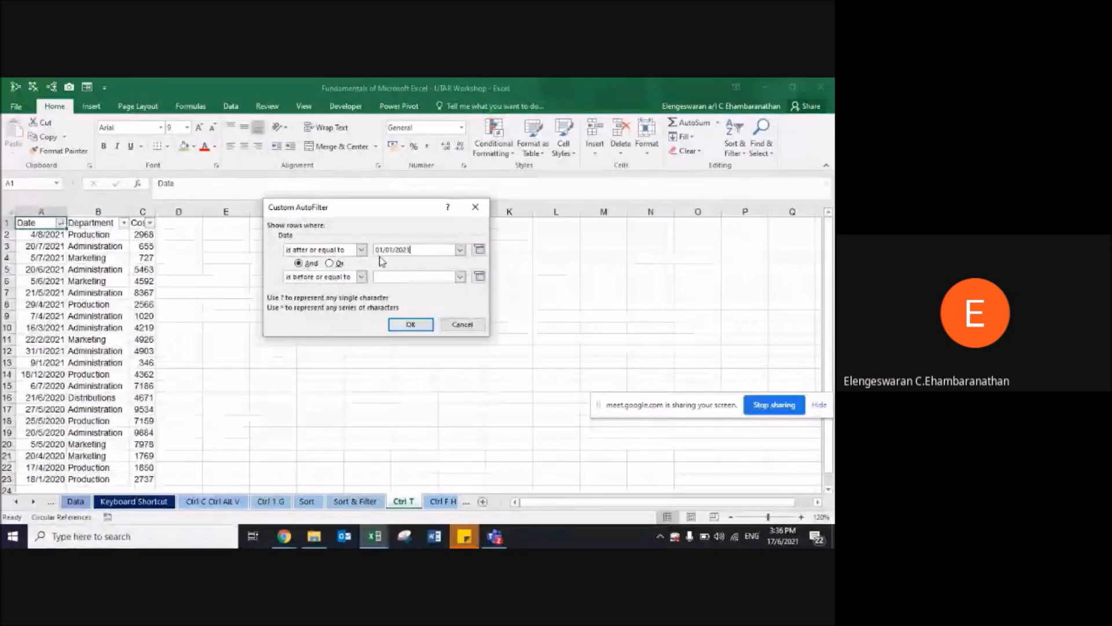
click(380, 277)
text(1)
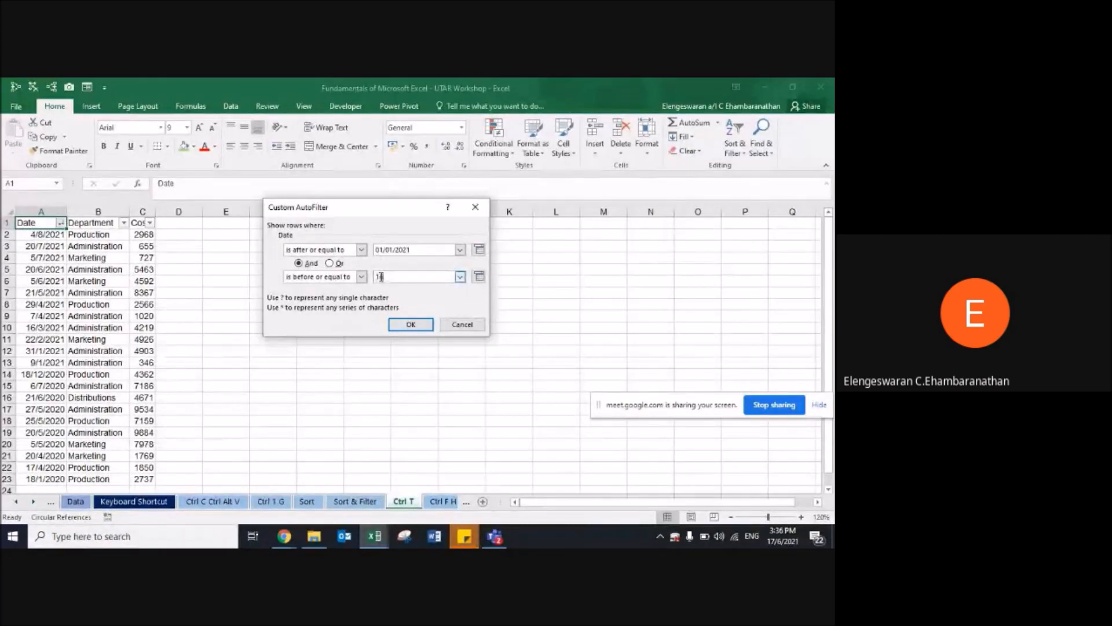
text(7/06/2021)
click(406, 324)
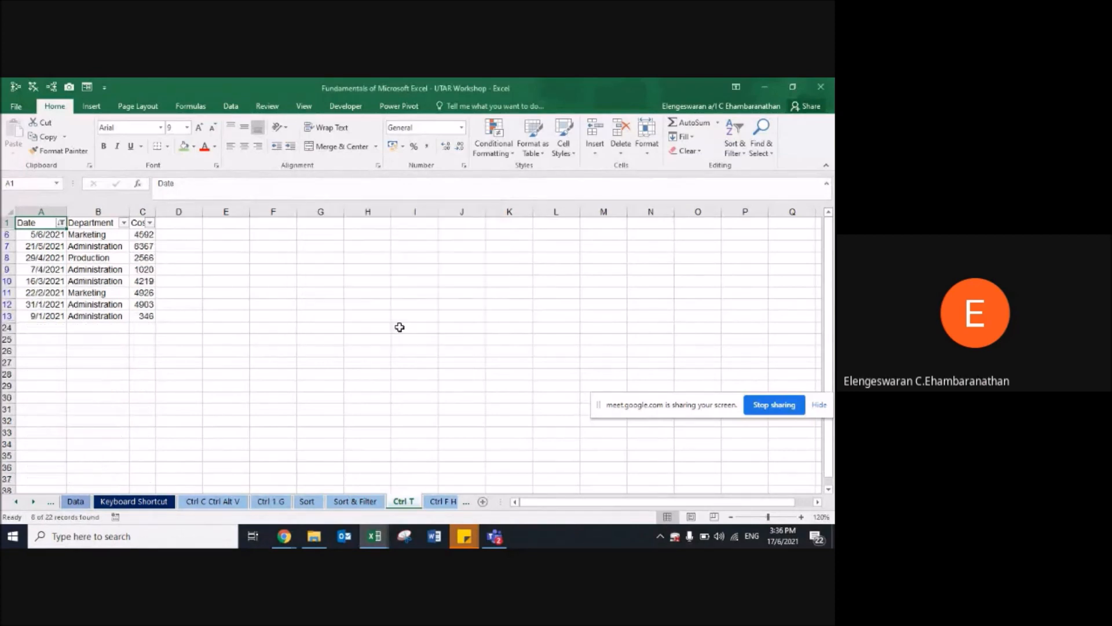
Step: Select the visible dates to examine the records within the filtered date range
key(Down)
key(ctrl+shift+Down)
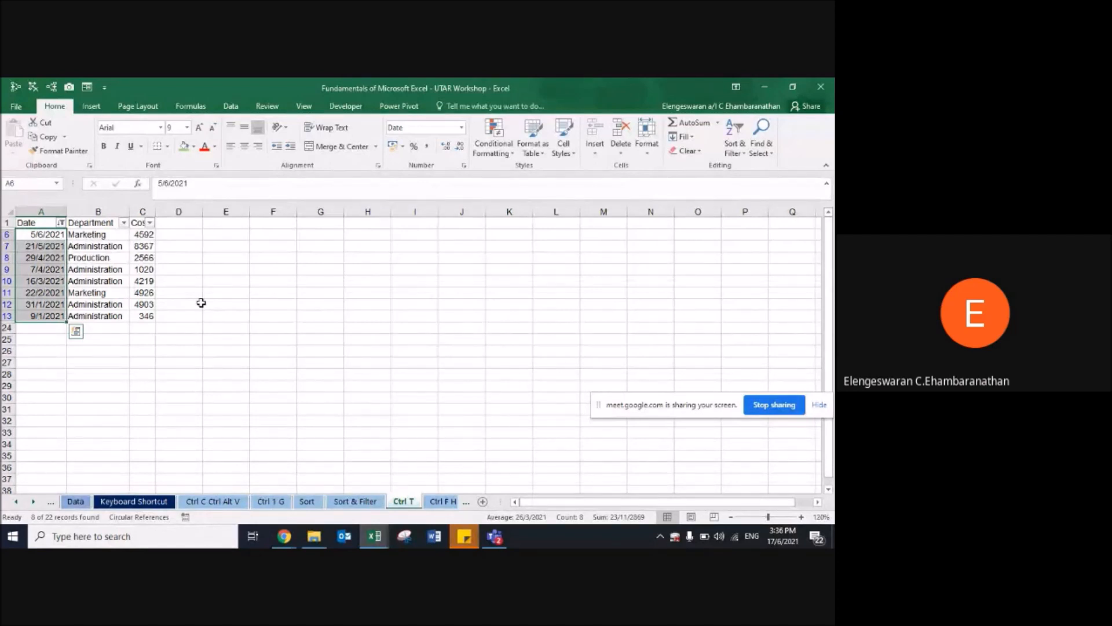
key(Right)
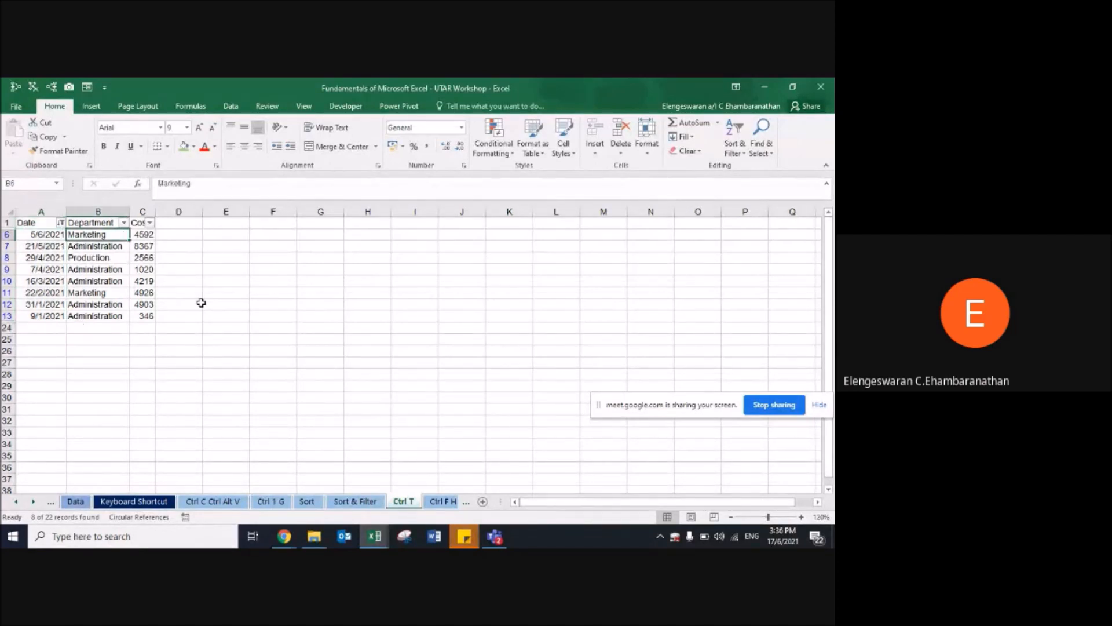
Step: Remove the date filtering and turn on fresh filters for the Date, Department and Cost headers
key(ctrl+z)
key(ctrl+z)
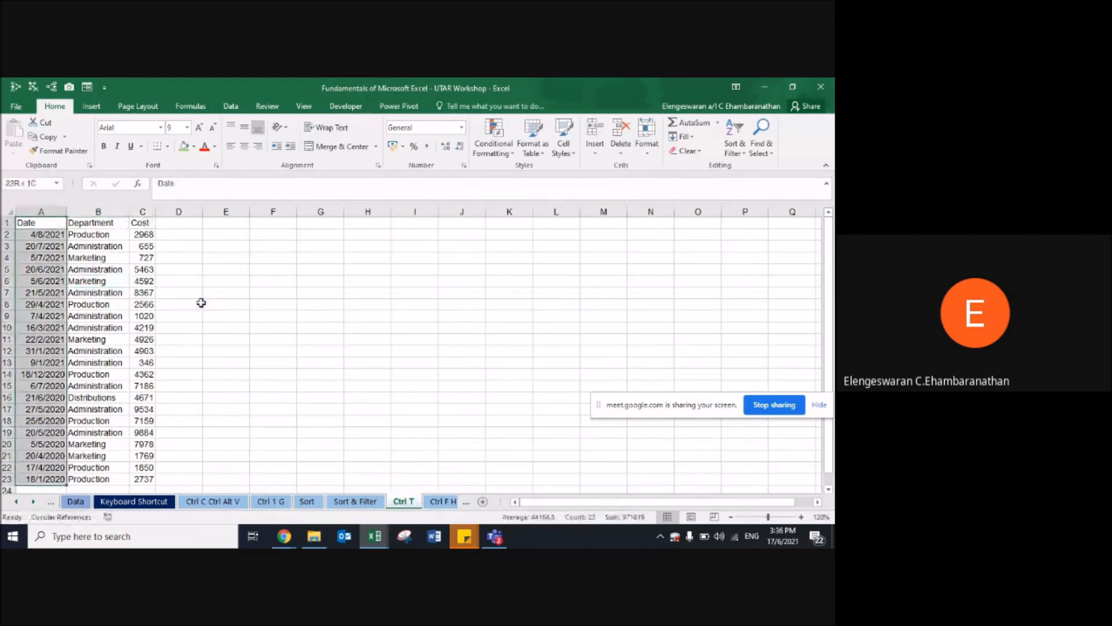
key(ctrl+shift+l)
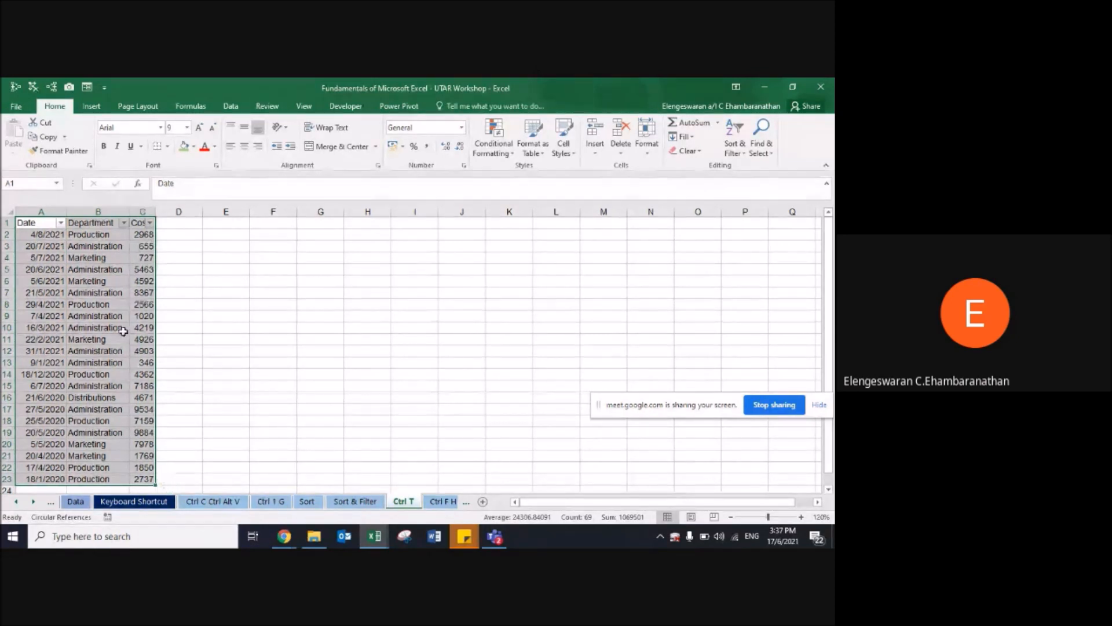
Step: Filter the Cost column to values between 1000 and 2000
click(151, 227)
mouse_move(123, 313)
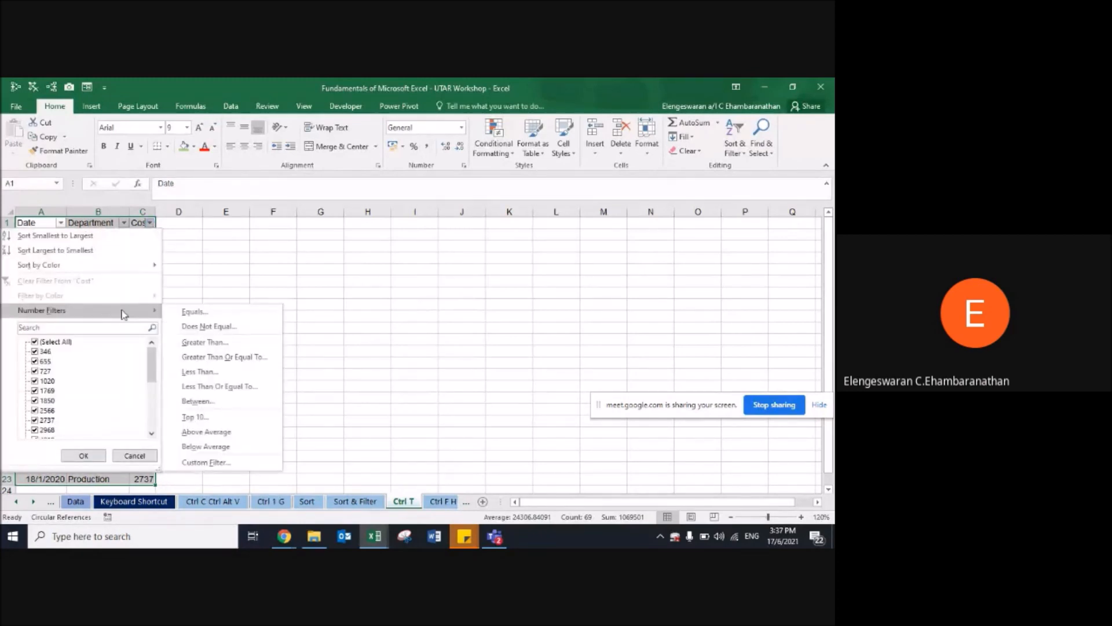
click(195, 401)
text(1000)
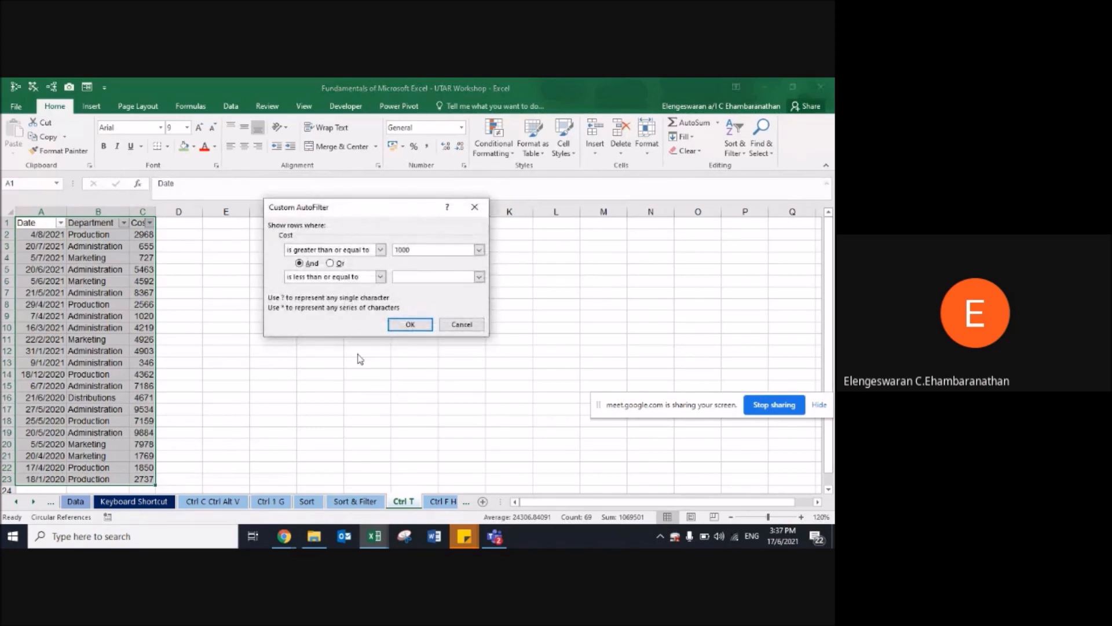
text(2000)
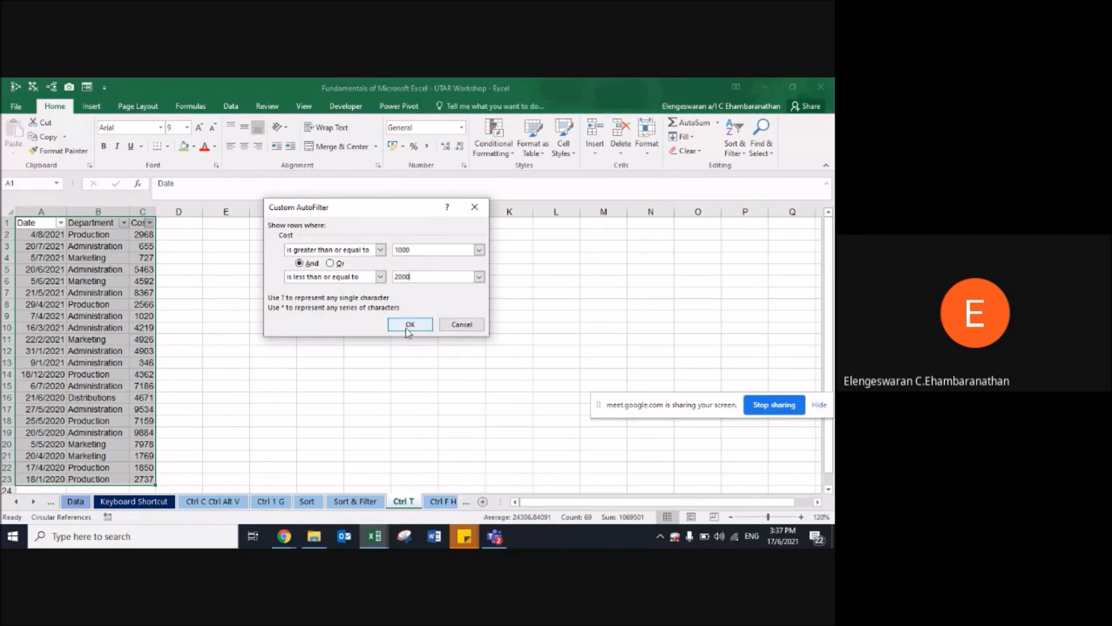
click(407, 326)
Step: Select the filtered rows to examine the records costing between 1000 and 2000
click(101, 232)
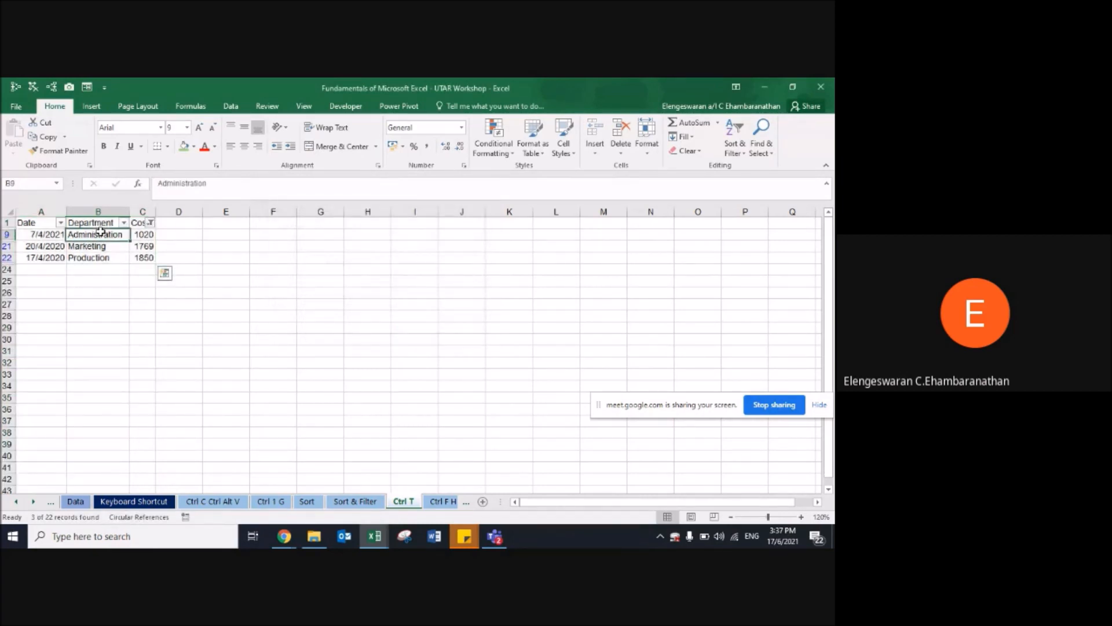
key(shift+Down)
key(shift+Down)
key(shift+space)
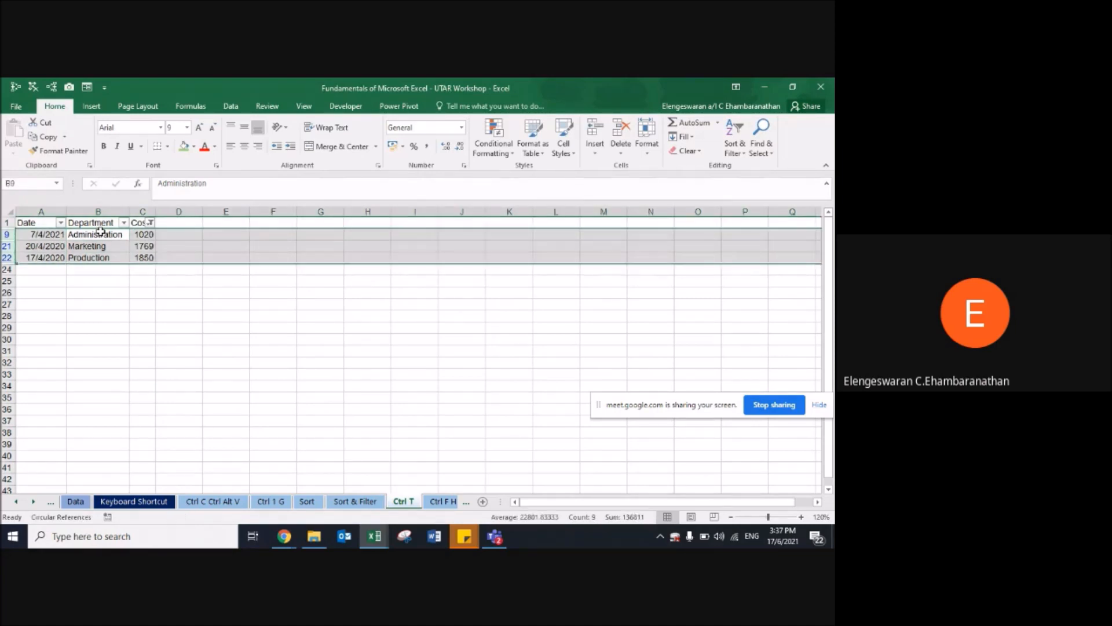
Step: View the shortcut list on the Keyboard Shortcut sheet and follow the Example 4 link for creating a table
key(ctrl+Page_Up)
key(ctrl+Page_Up)
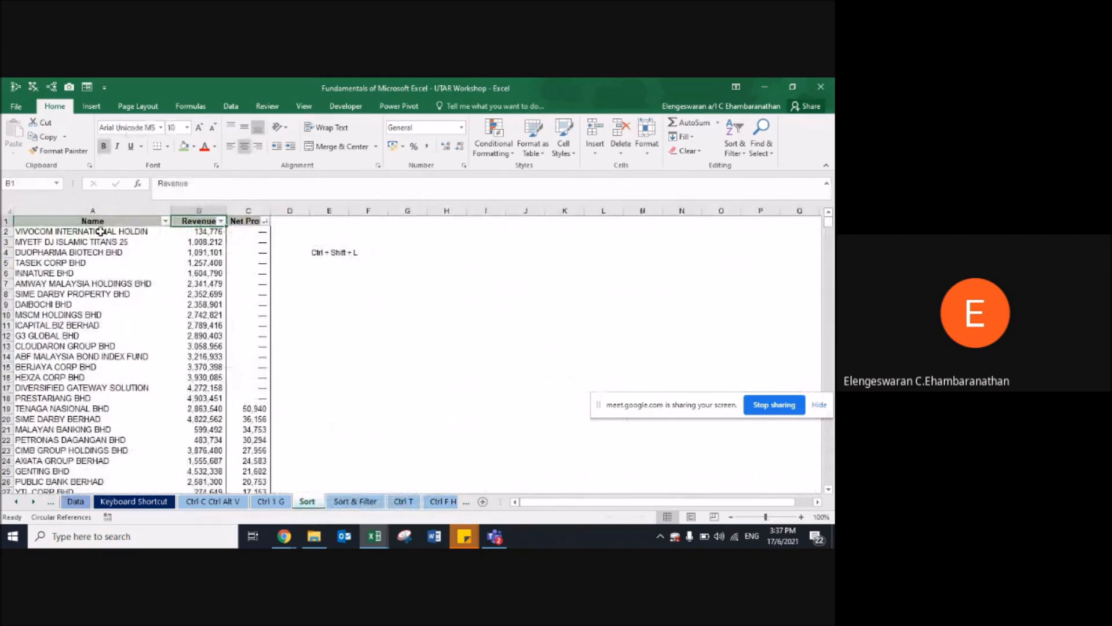
click(119, 506)
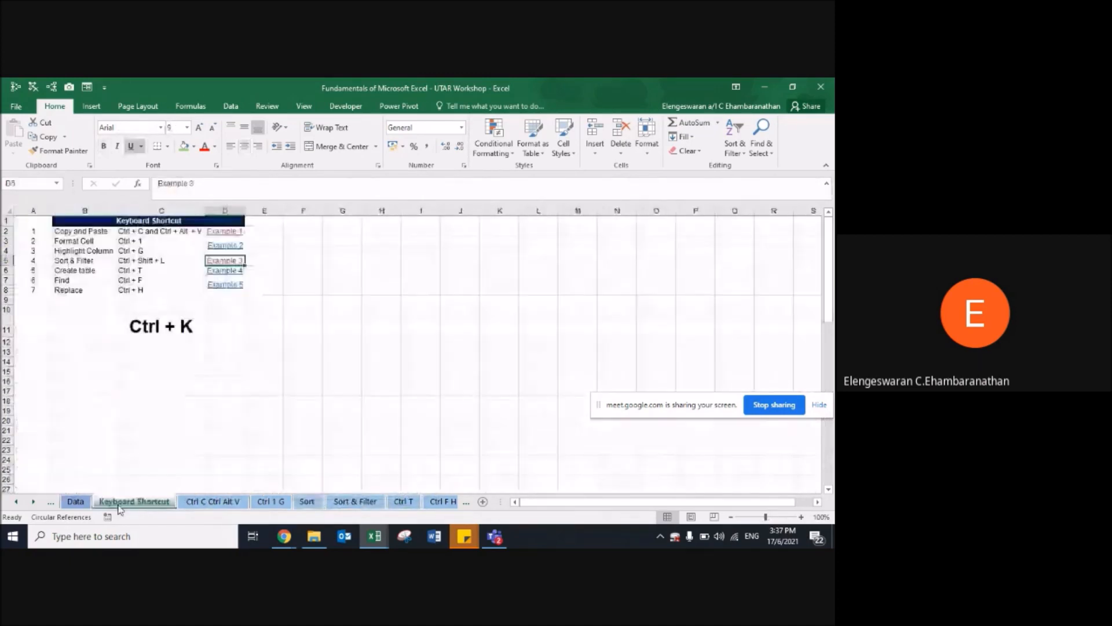
key(Down)
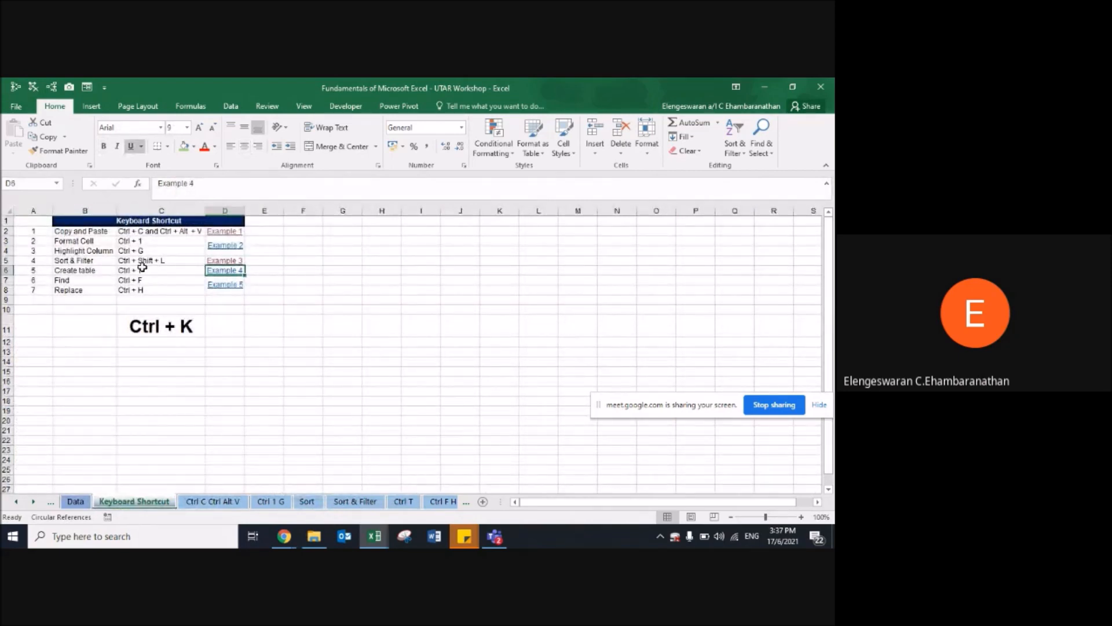
click(222, 272)
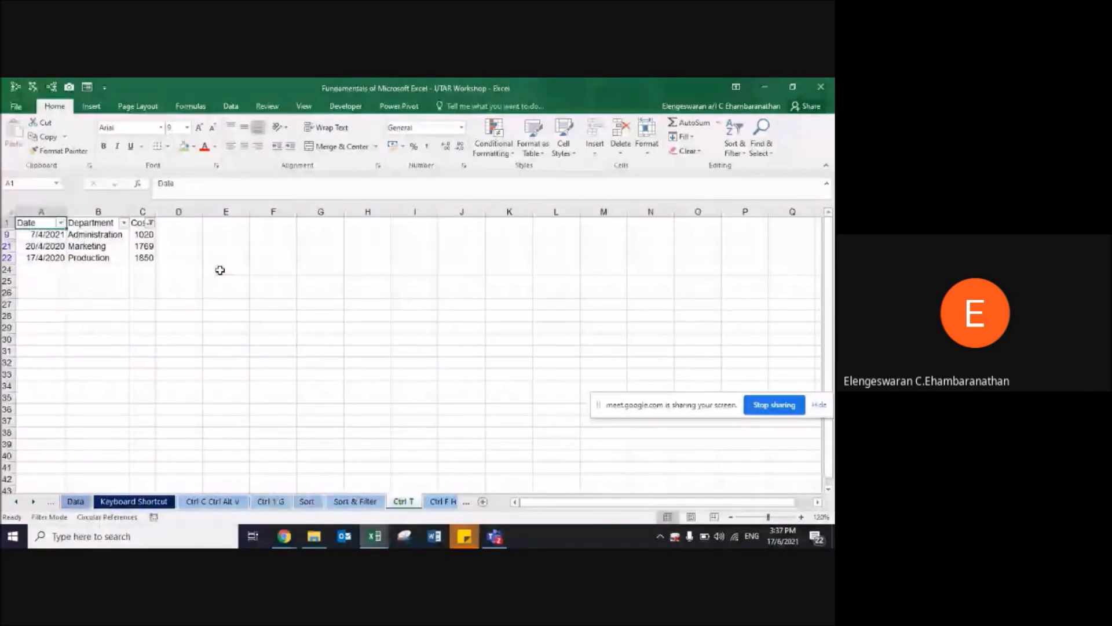
Step: Show all rows again and turn off filtering for the Date, Department and Cost data
key(ctrl+shift+l)
key(ctrl+shift+l)
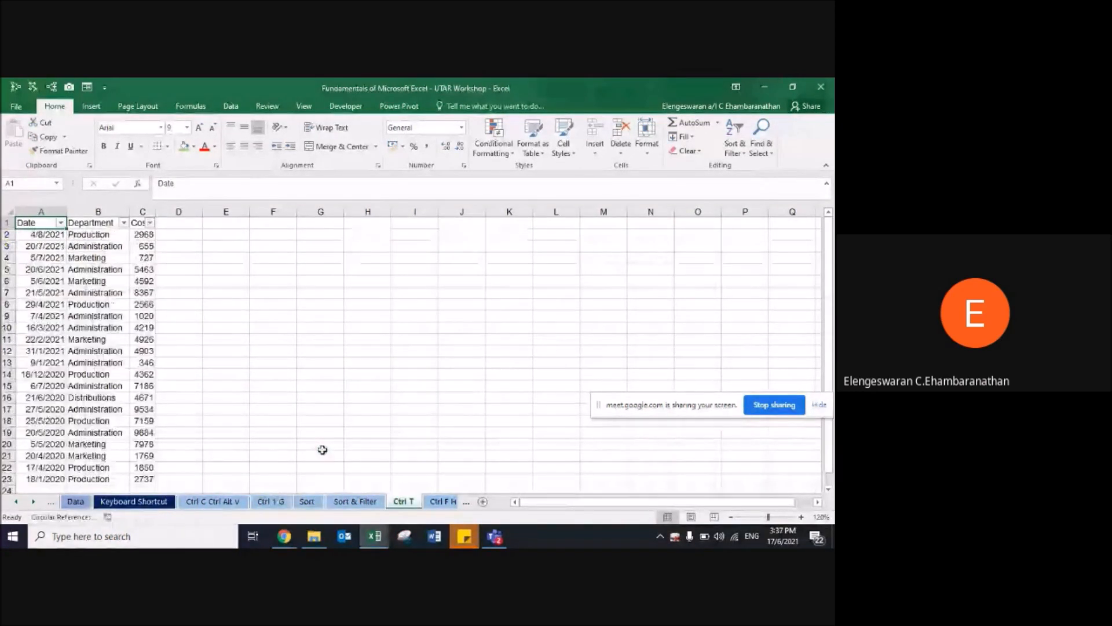
key(ctrl+shift+l)
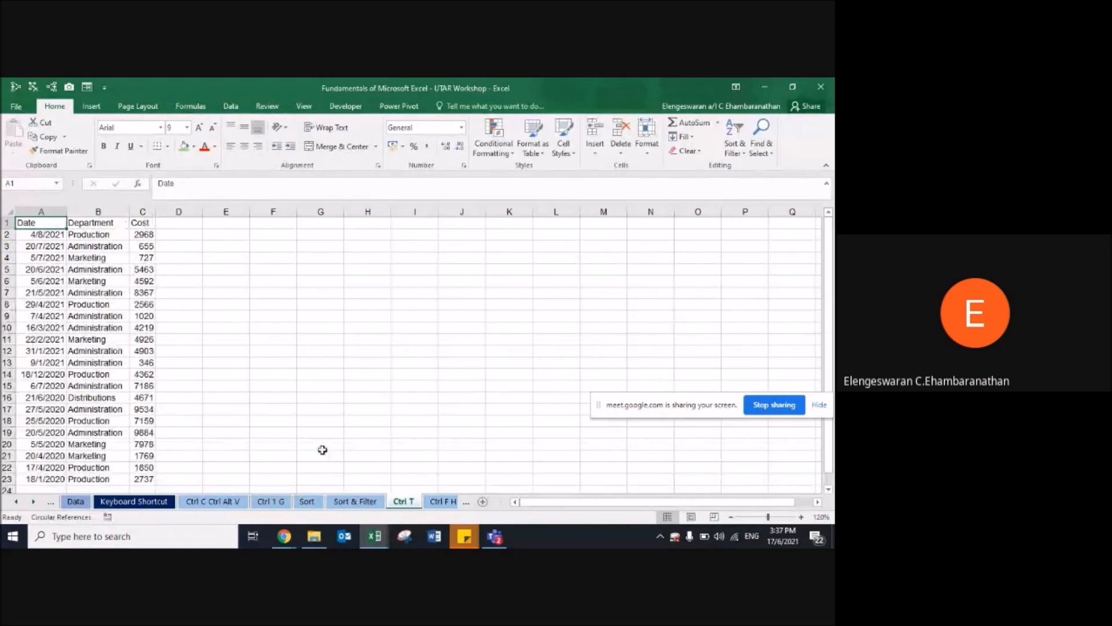
Step: Enter the label "Ctrl T" in cell F4
click(273, 257)
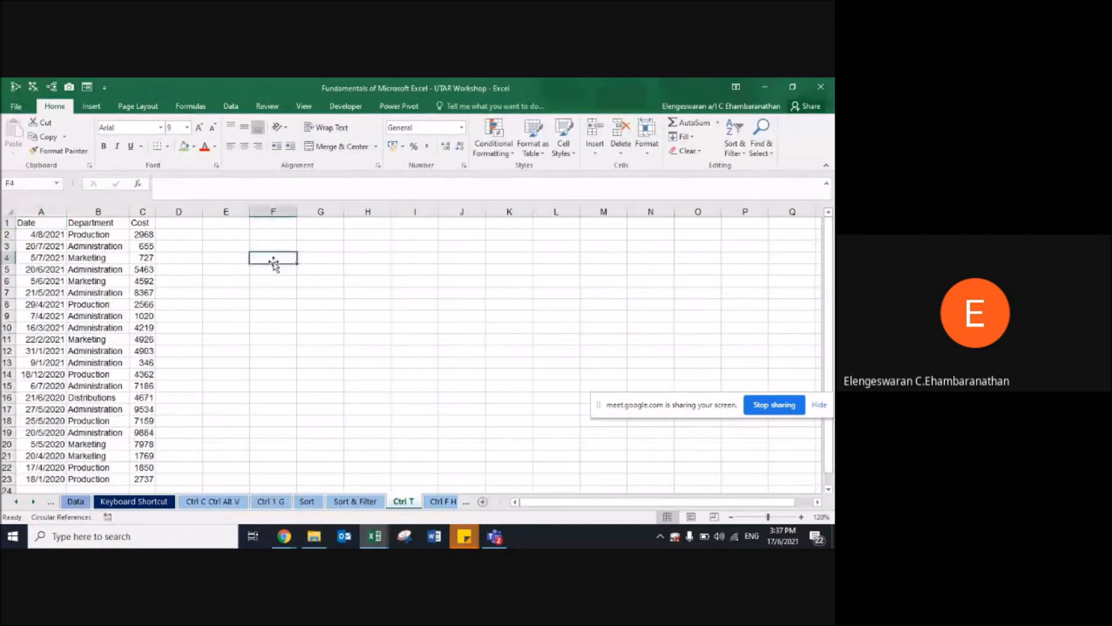
key(Caps_Lock)
text(cTRL)
key(Caps_Lock)
text(T)
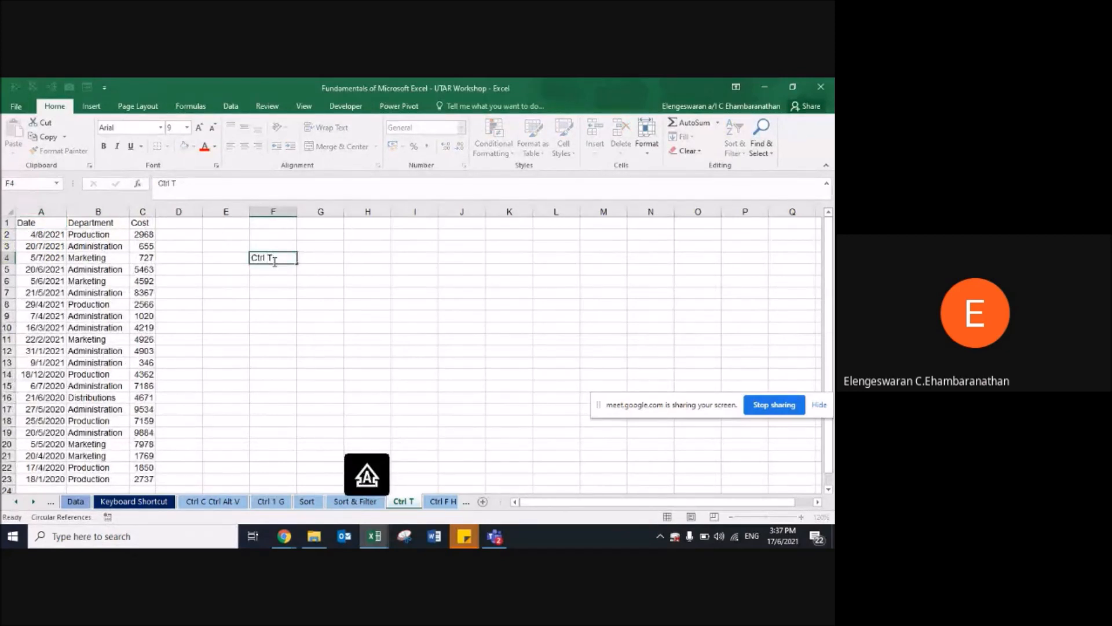
key(Return)
key(Up)
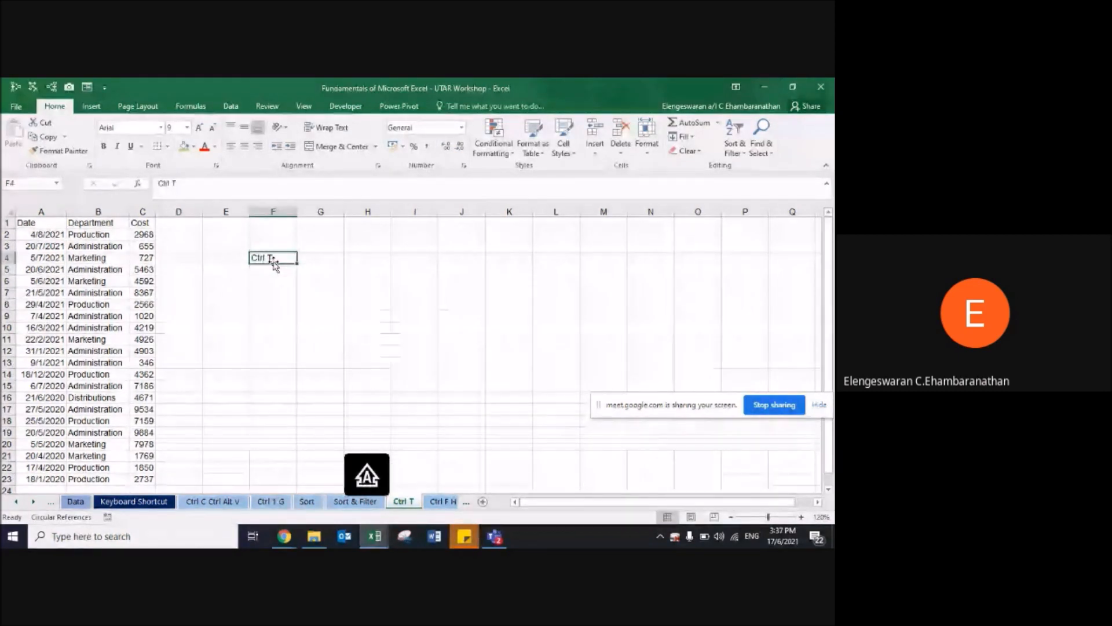
Step: Convert the Date, Department and Cost data in A1:C23 into an Excel table with headers
click(90, 299)
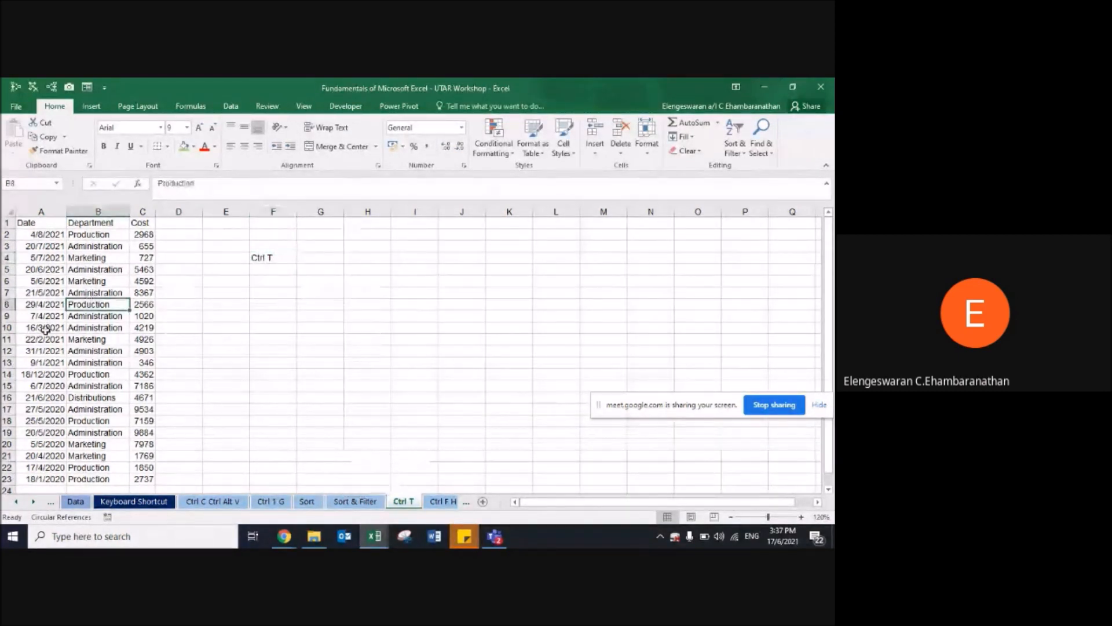
key(ctrl+t)
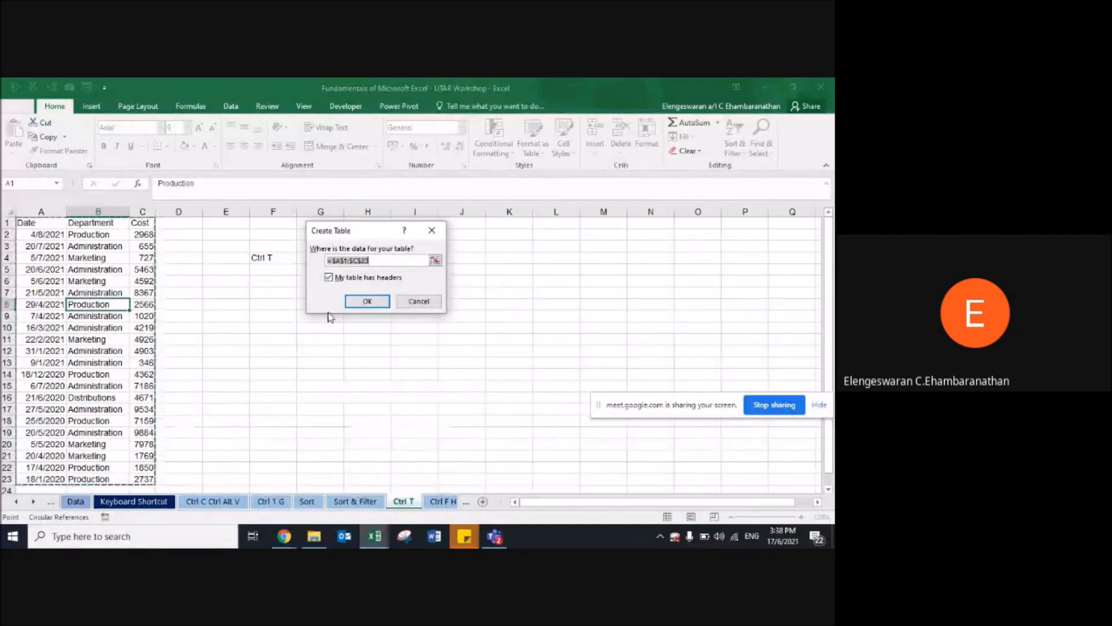
click(366, 301)
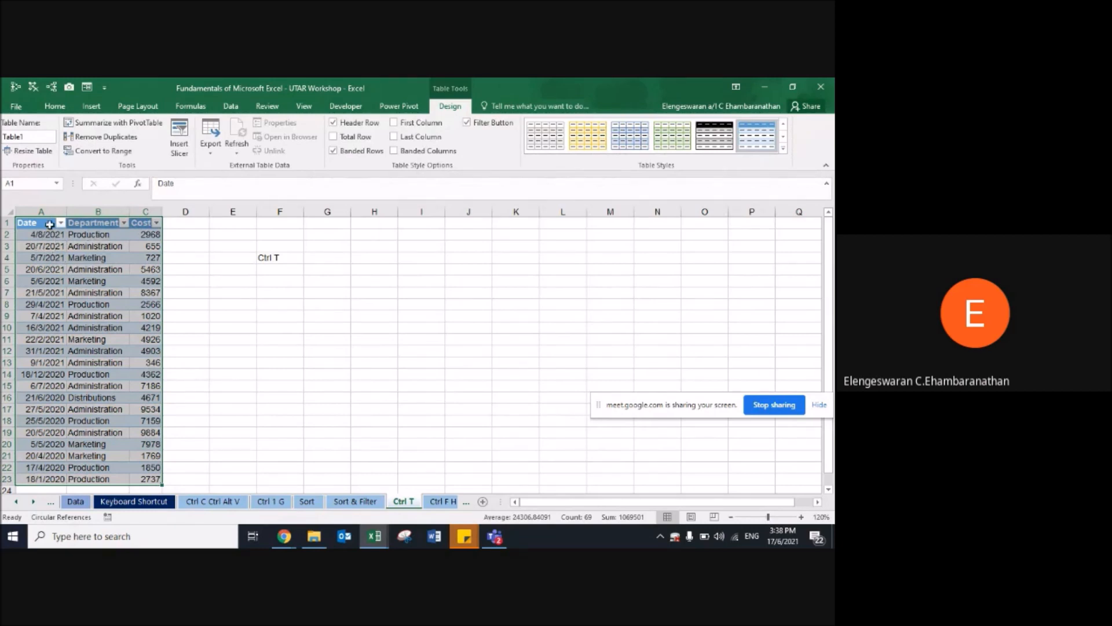
click(77, 246)
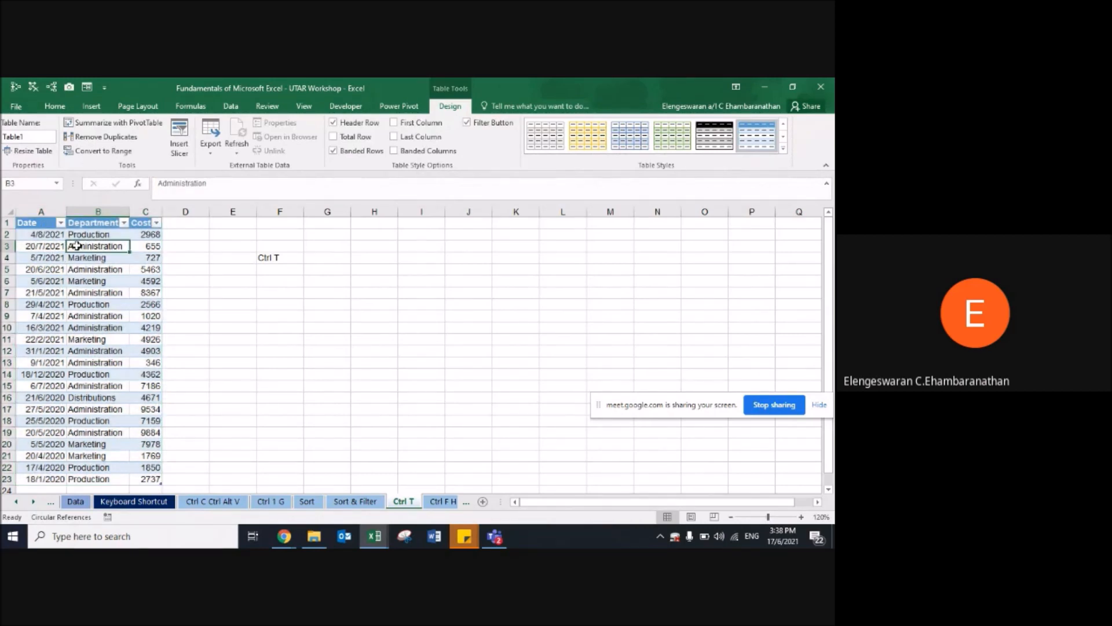
click(45, 248)
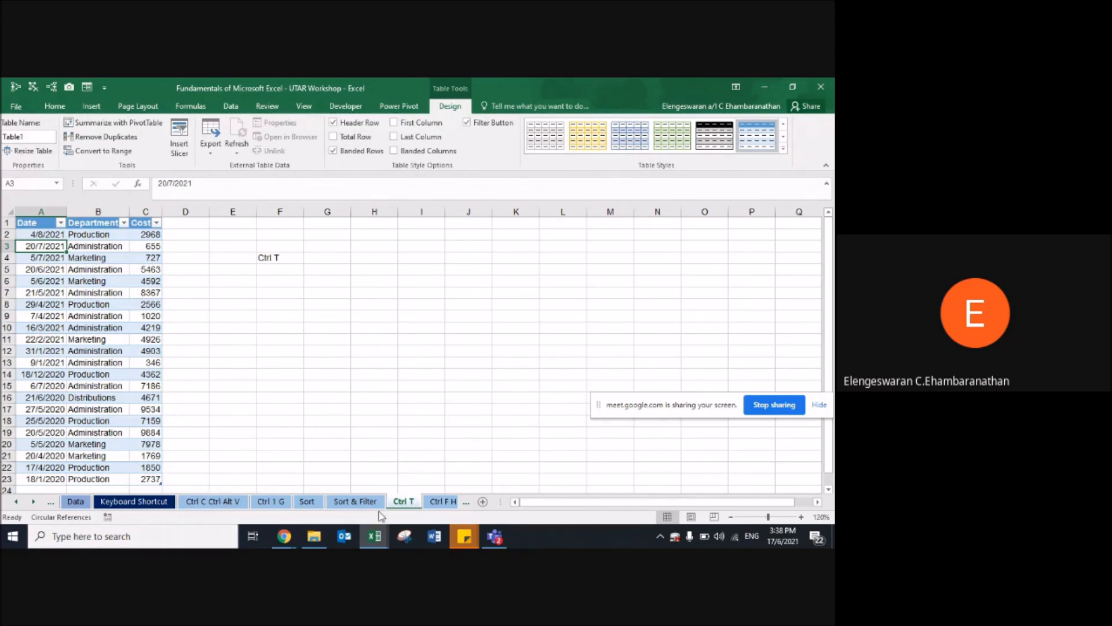
Step: On the Ctrl F H sheet, zoom to 120% and enter the labels "Ctrl F" in E7 and "Find" in F7
click(443, 502)
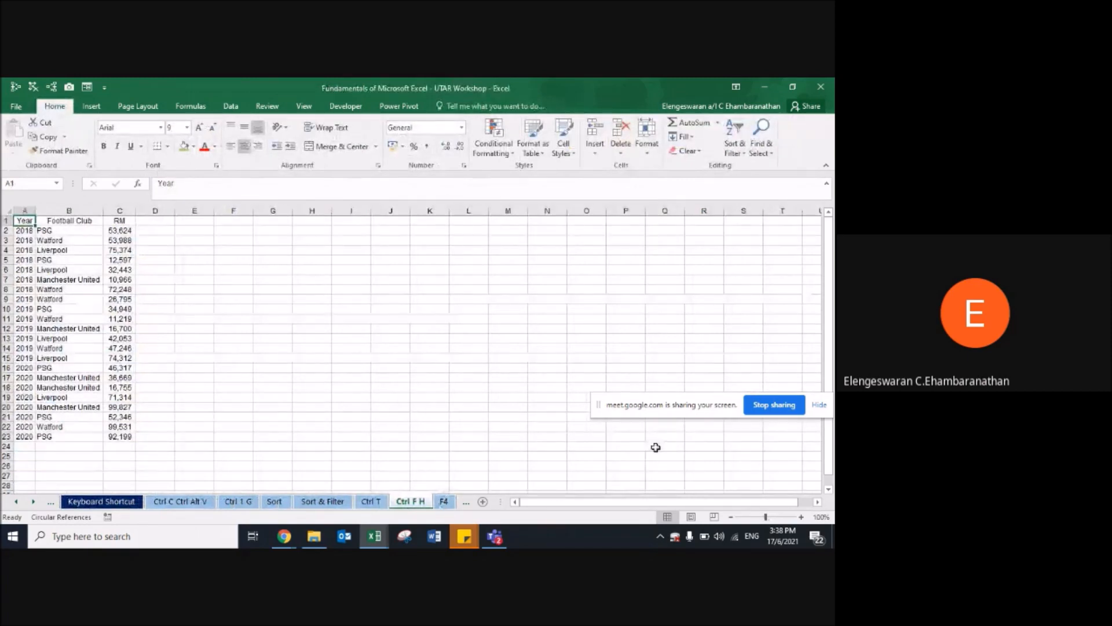
click(801, 518)
click(801, 518)
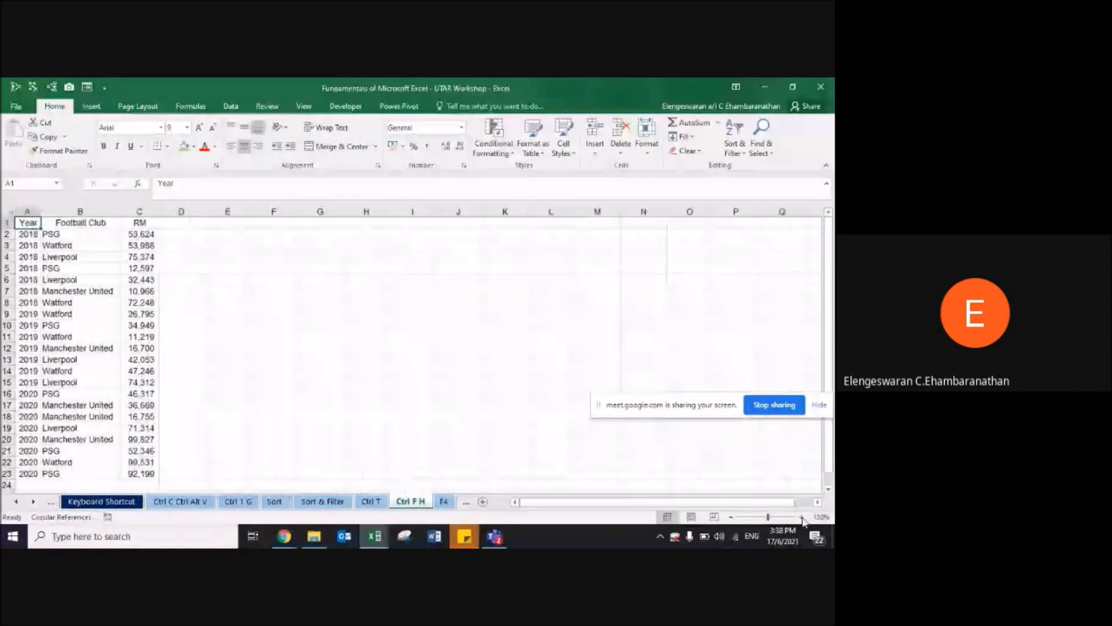
click(262, 290)
text(Find)
key(Return)
key(Left)
key(Up)
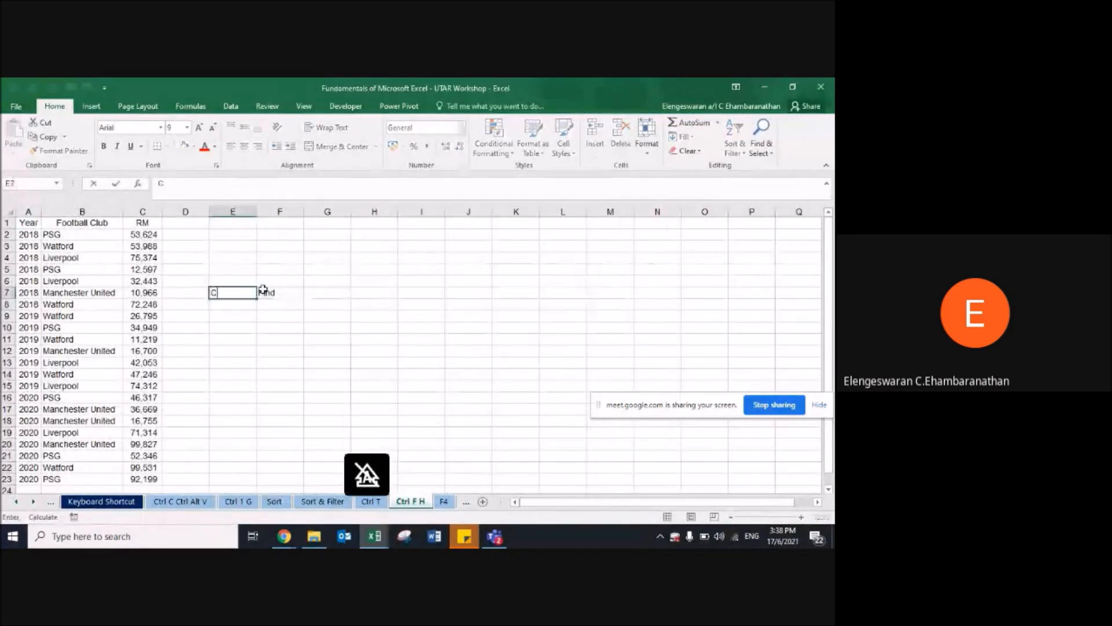
text(Ctrl F)
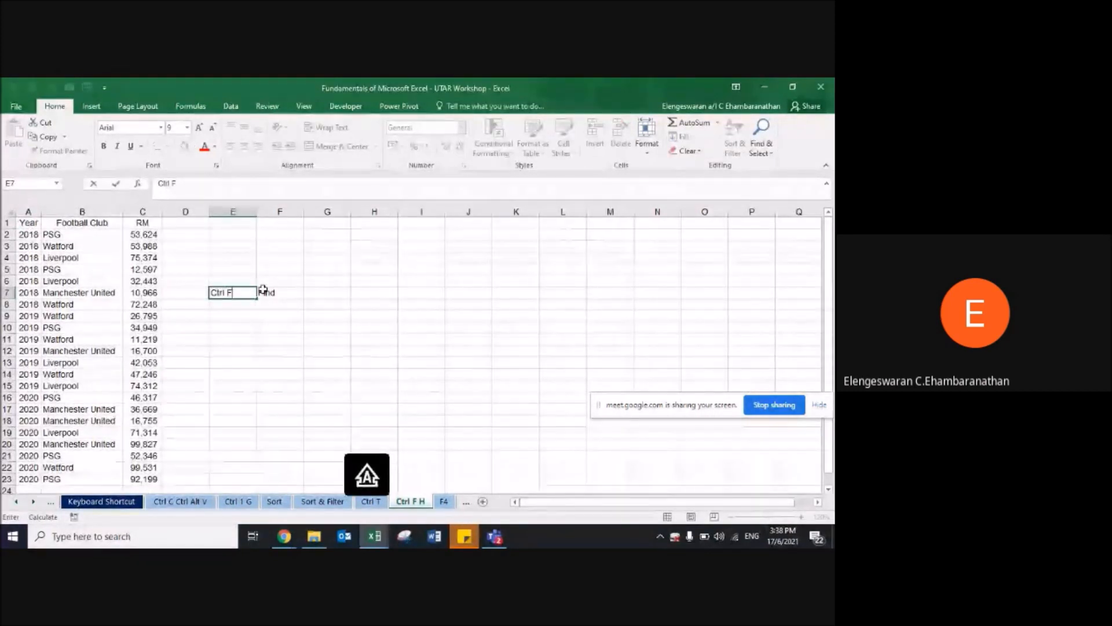
key(Return)
Step: Enter the label "Ctrl H" in cell E8 and its description "Replace" in cell F8
key(Return)
text(Ctrl F)
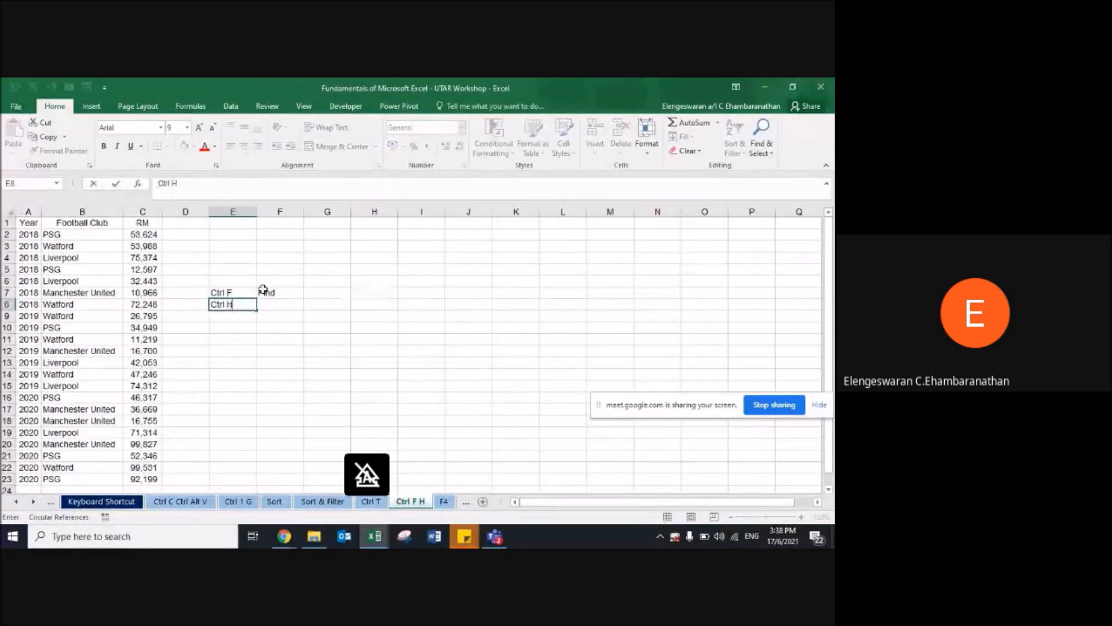
key(Tab)
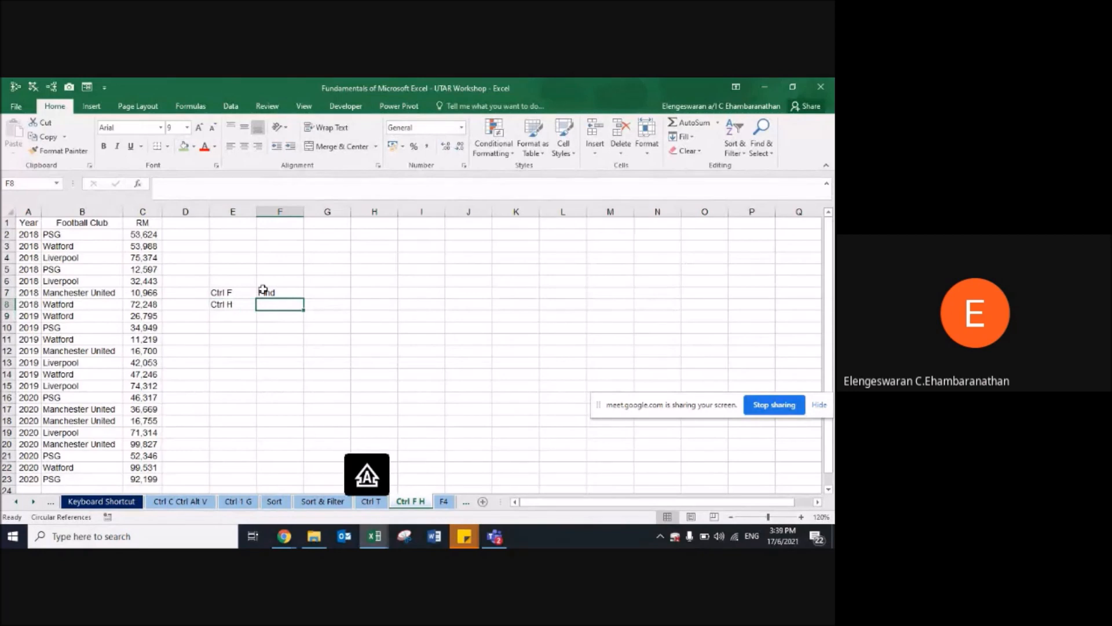
text(Replace)
key(Return)
key(Left)
key(Up)
key(Right)
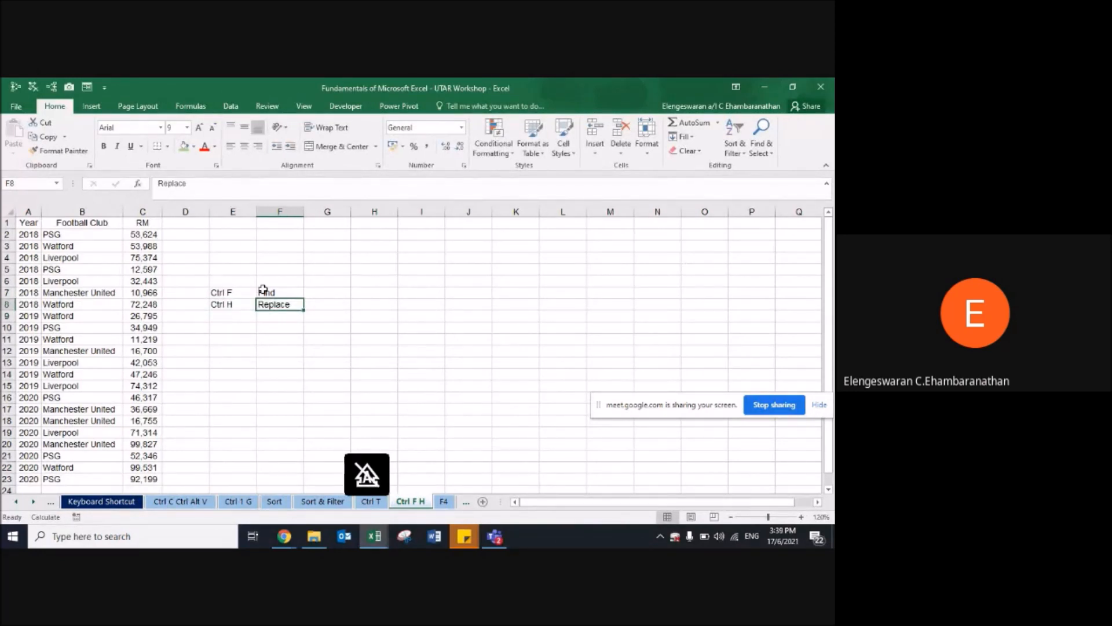
Step: Search the football club sheet for "Arsenal" with Find
key(ctrl+f)
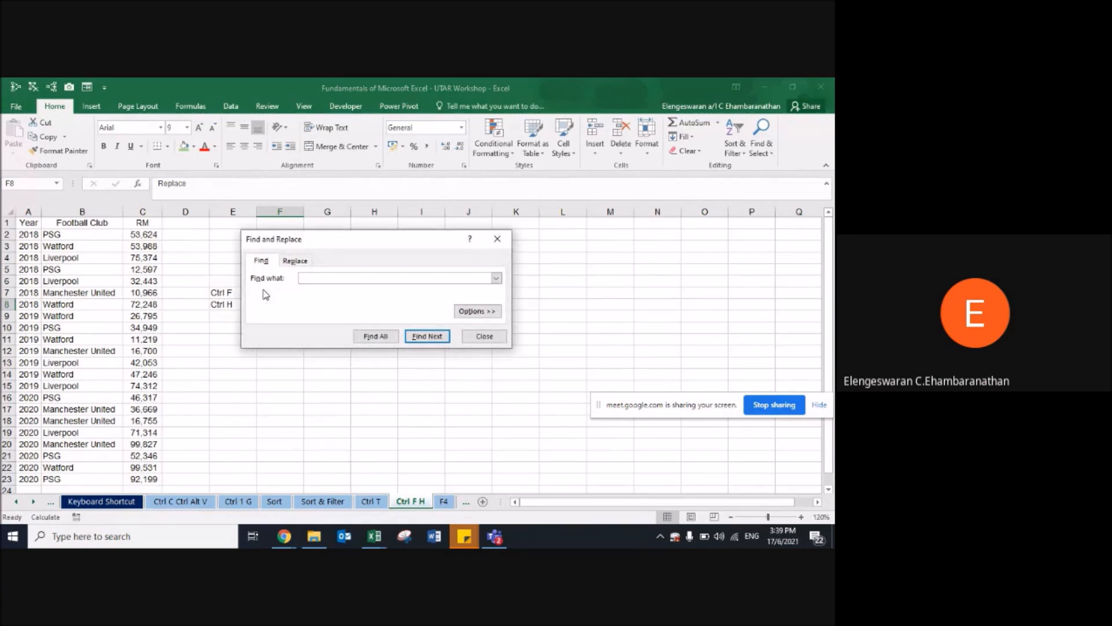
key(Return)
text(al)
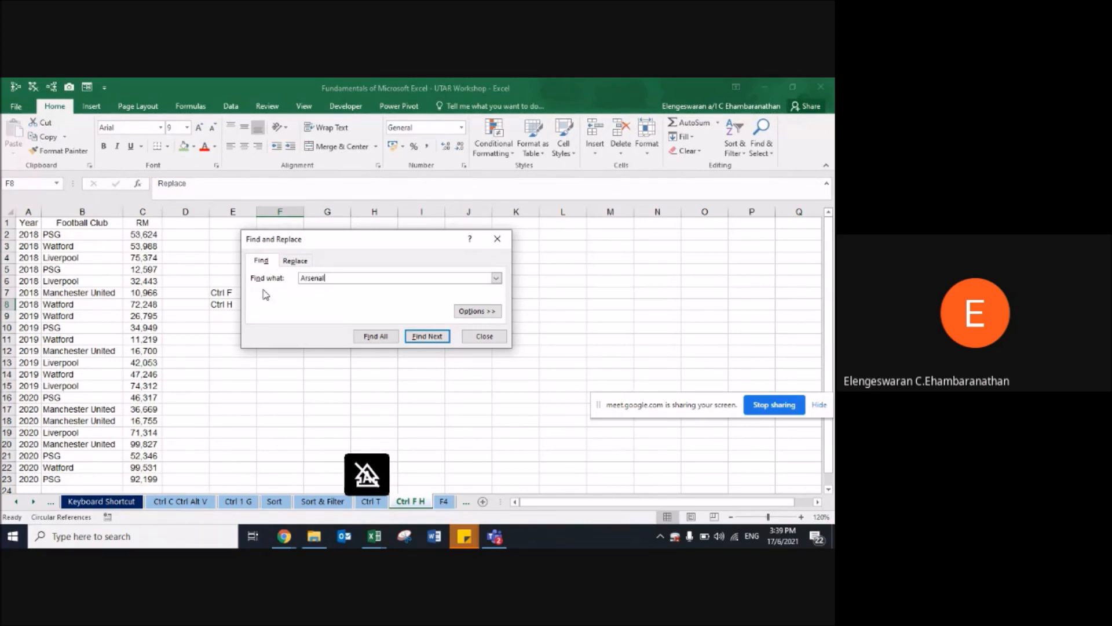
click(422, 338)
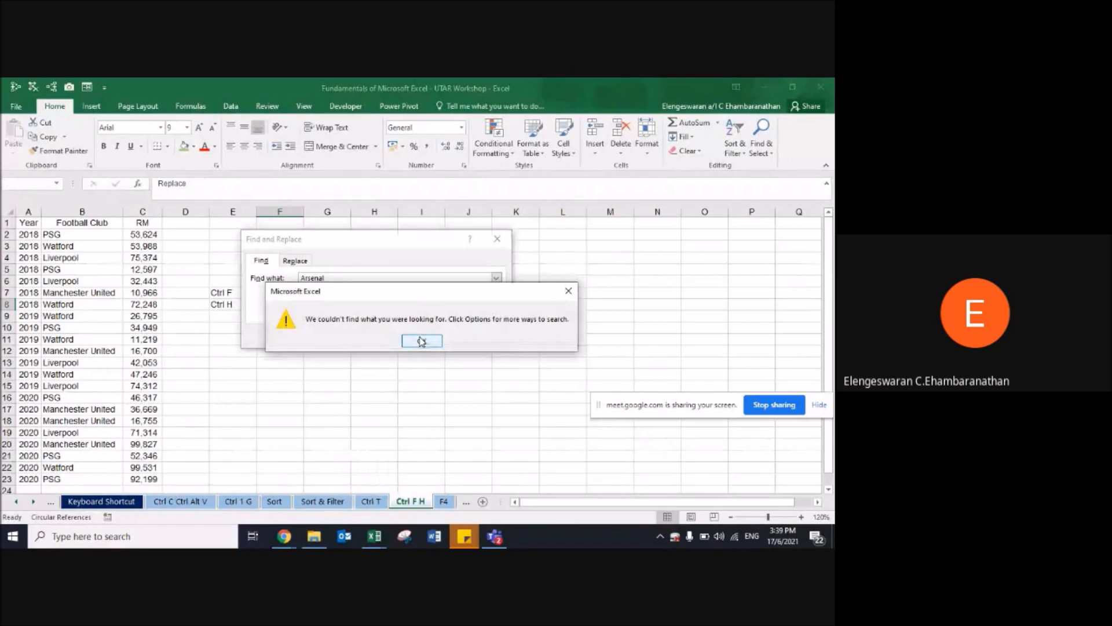
click(422, 340)
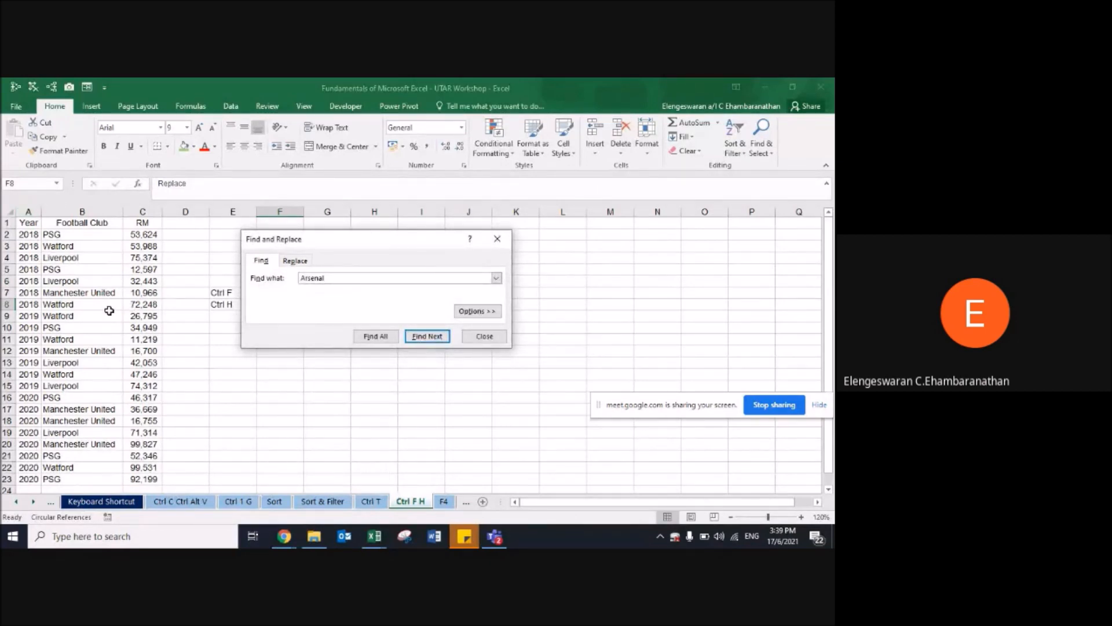
Step: Expand the Find options and search for "Arsenal" again with the scope set to Sheet
click(477, 312)
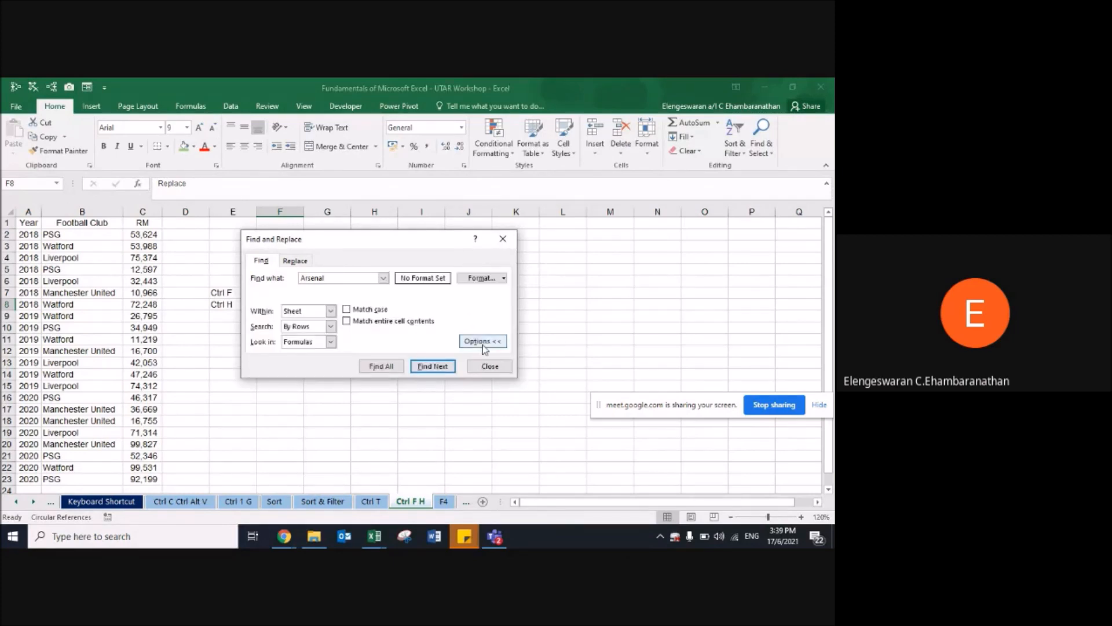
click(330, 311)
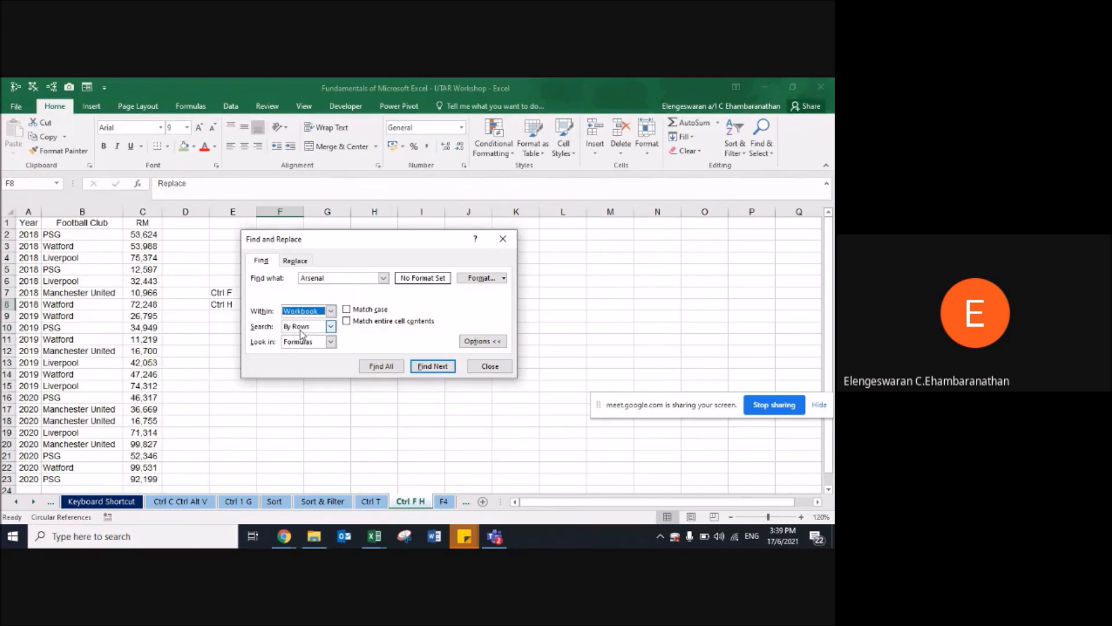
click(330, 311)
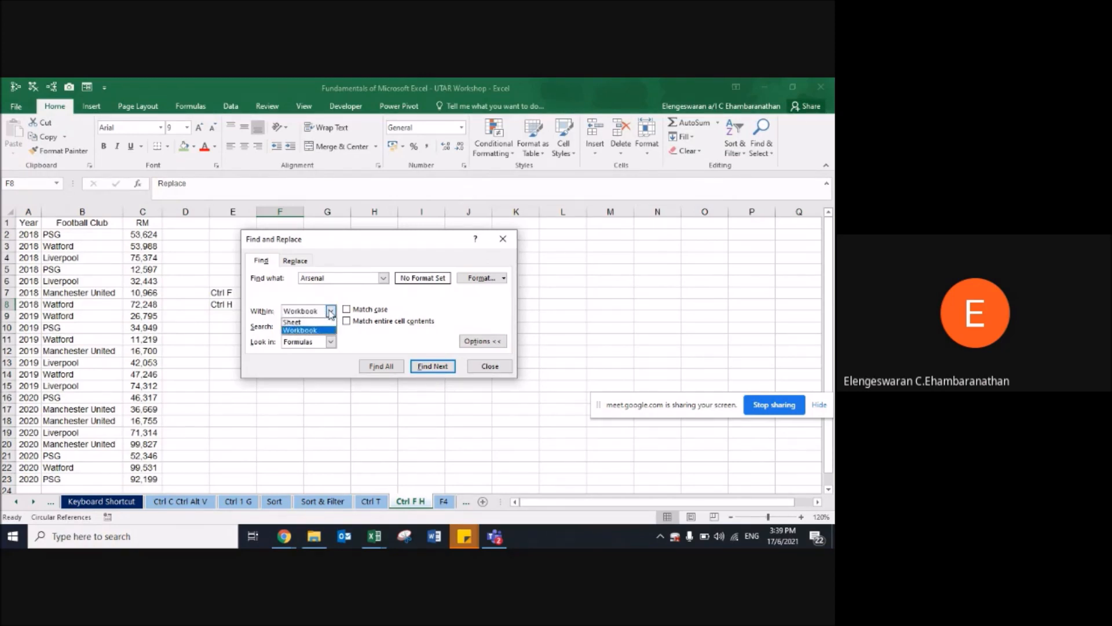
click(293, 322)
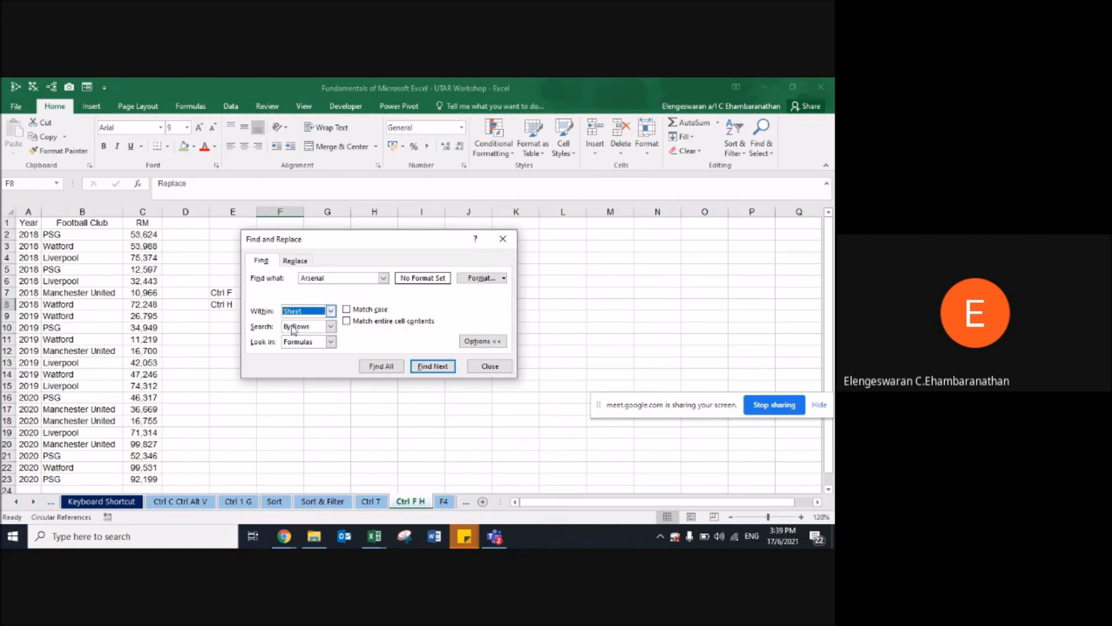
click(432, 365)
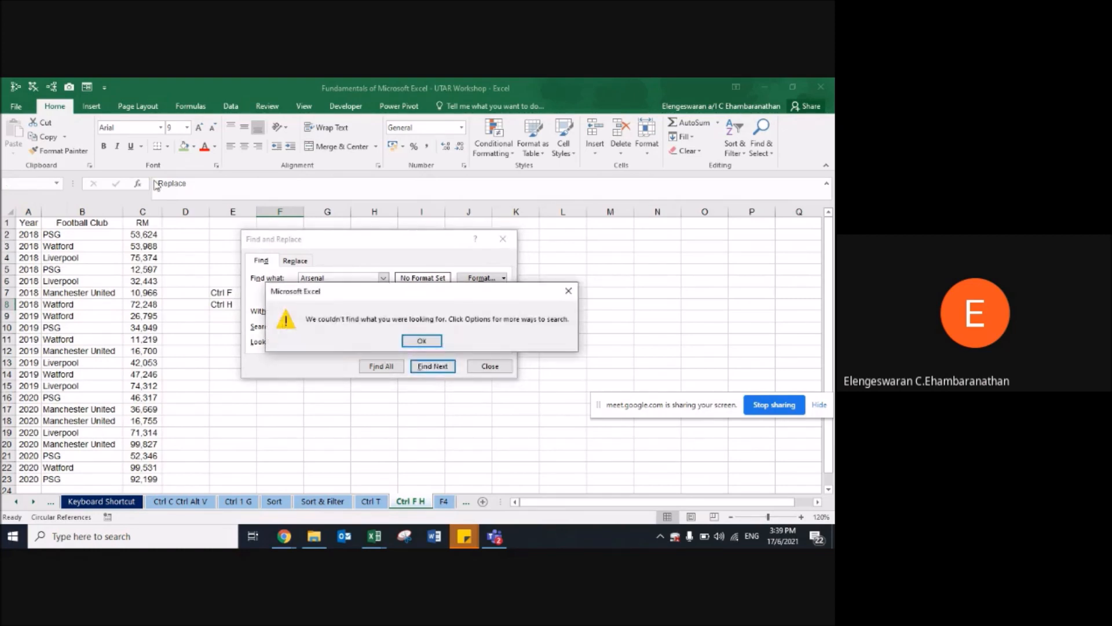
click(418, 341)
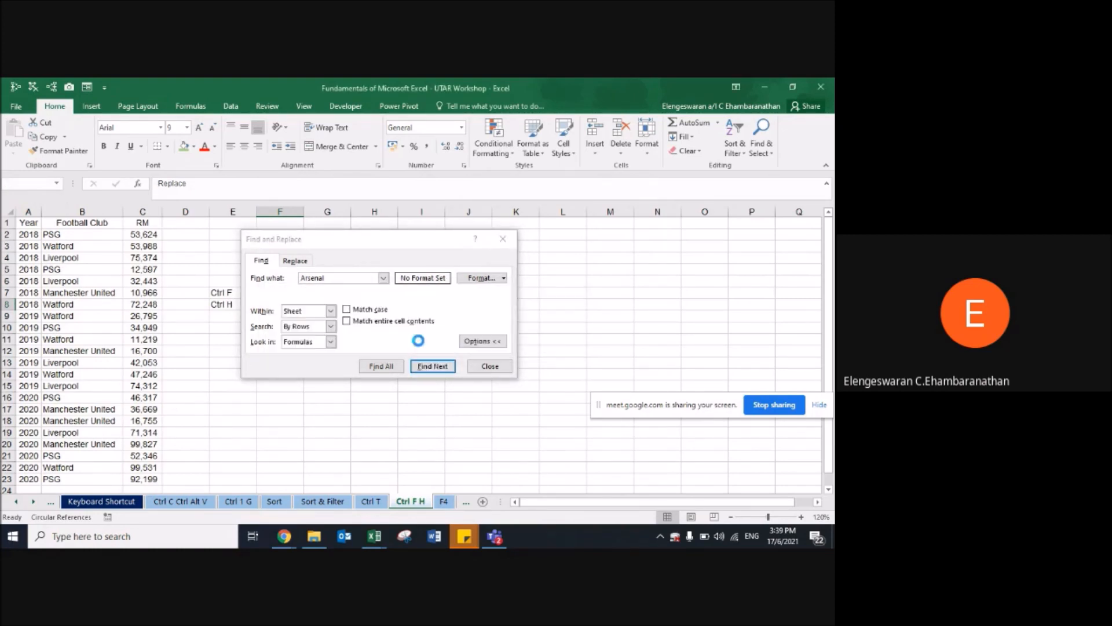
Step: Widen the search scope to Workbook and find the next occurrence of "Arsenal"
click(330, 311)
click(312, 331)
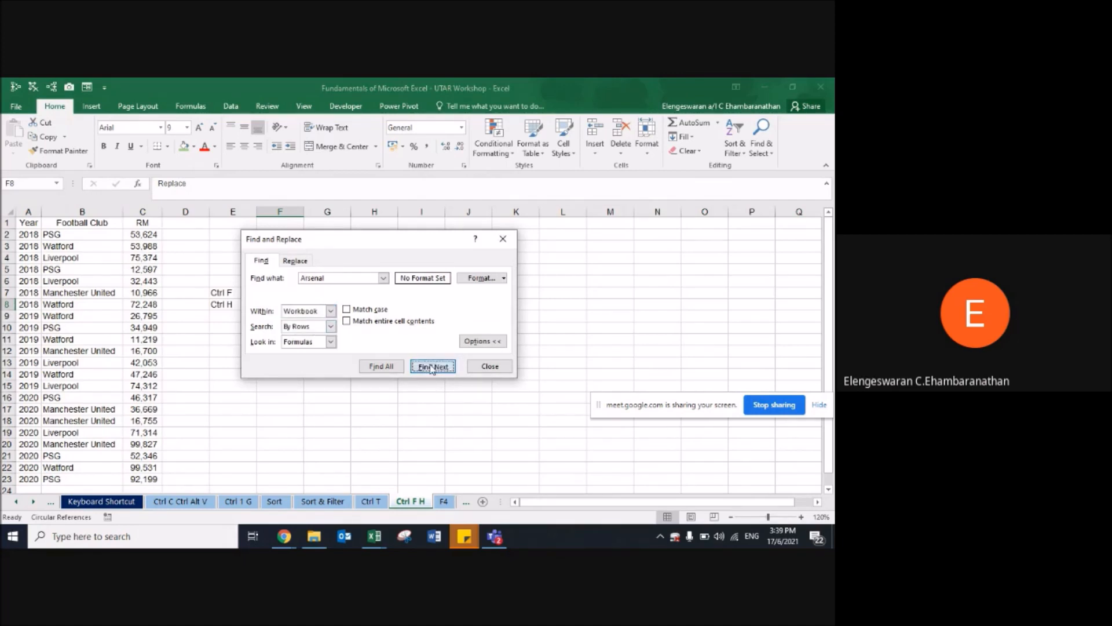
click(431, 366)
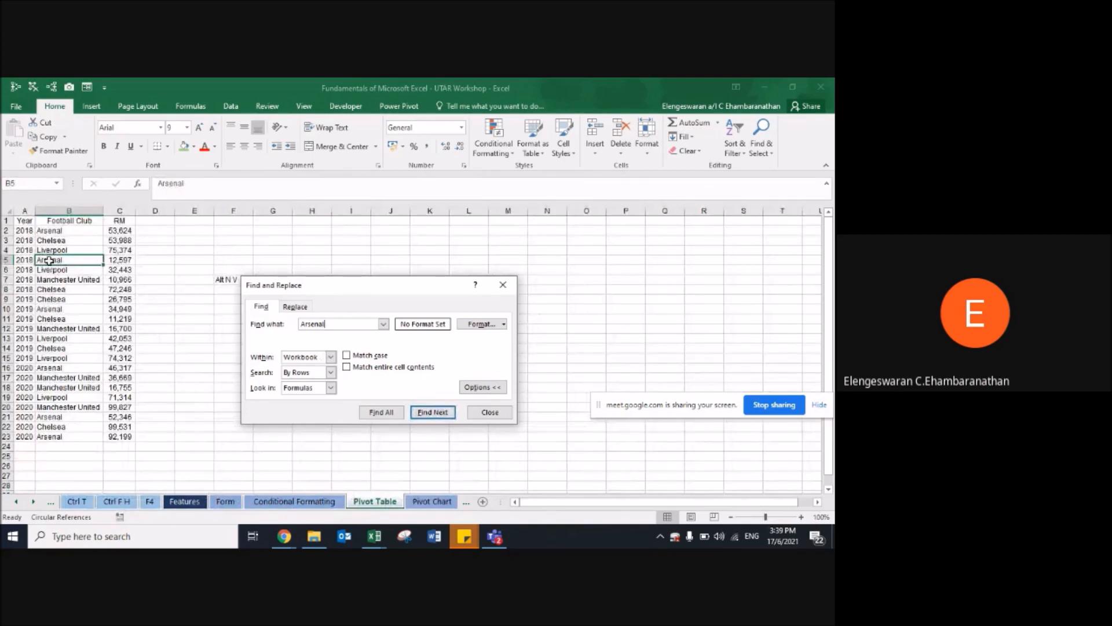
Step: Search the Pivot Table sheet for "PSG" with the scope limited to Sheet
click(387, 325)
click(433, 355)
double_click(335, 325)
key(BackSpace)
key(Caps_Lock)
click(328, 357)
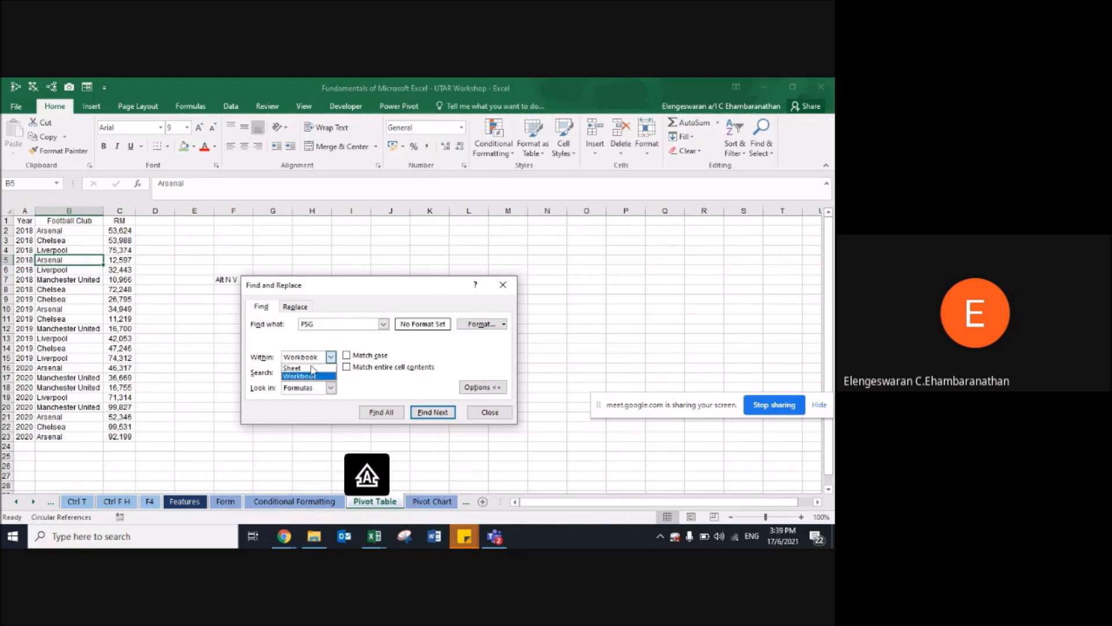
click(304, 366)
click(437, 412)
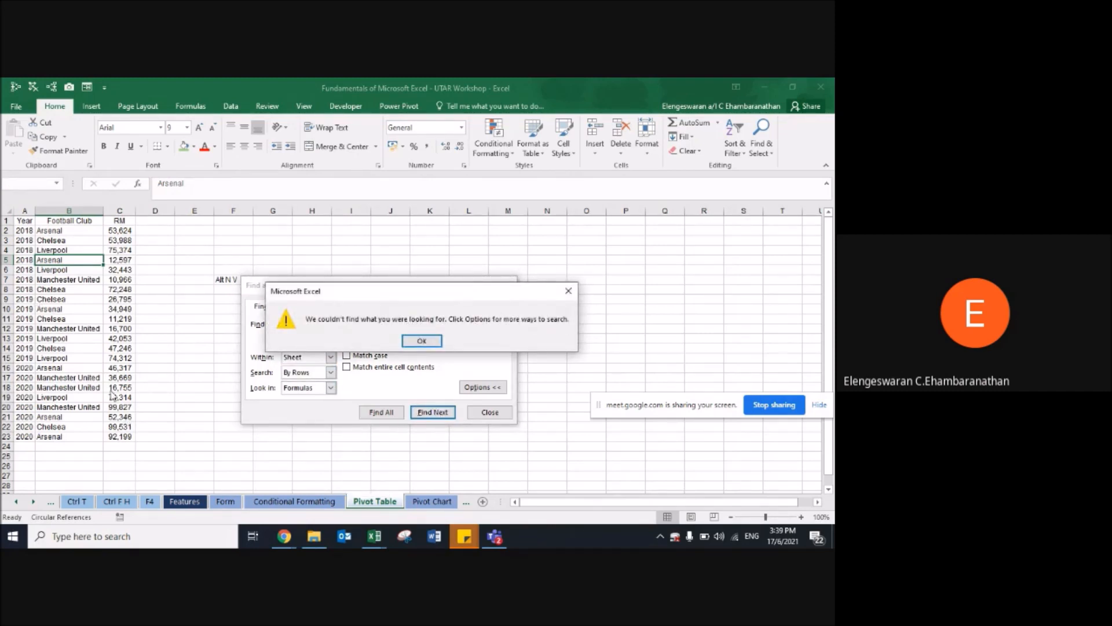
click(408, 341)
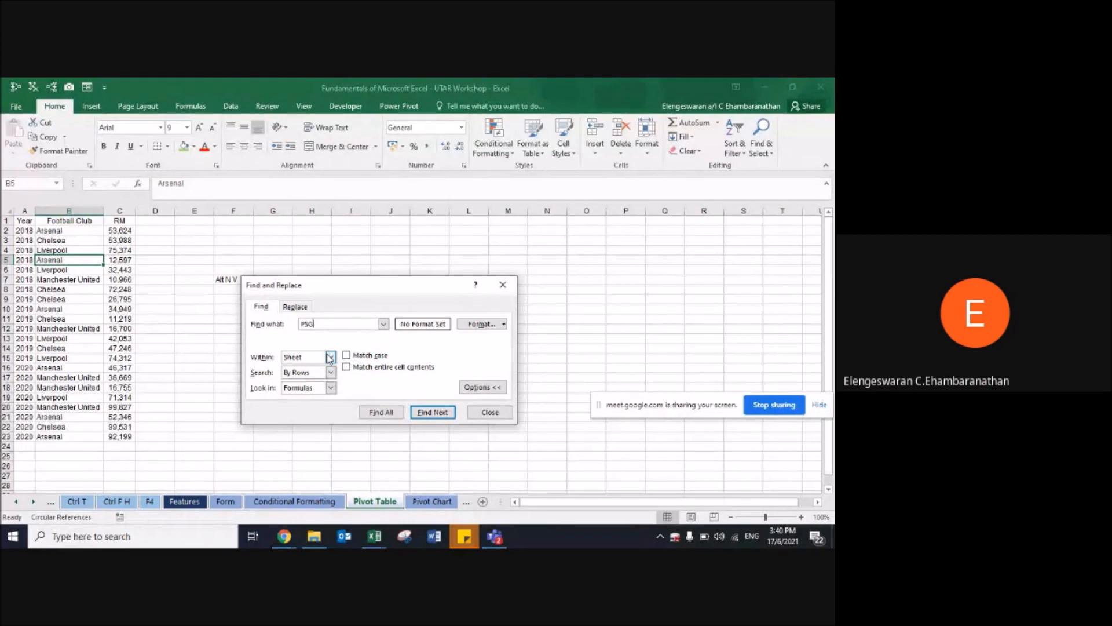
Step: Set the scope to Workbook and step through occurrences of "PSG" to cell B10 of the Ctrl F H sheet
click(329, 358)
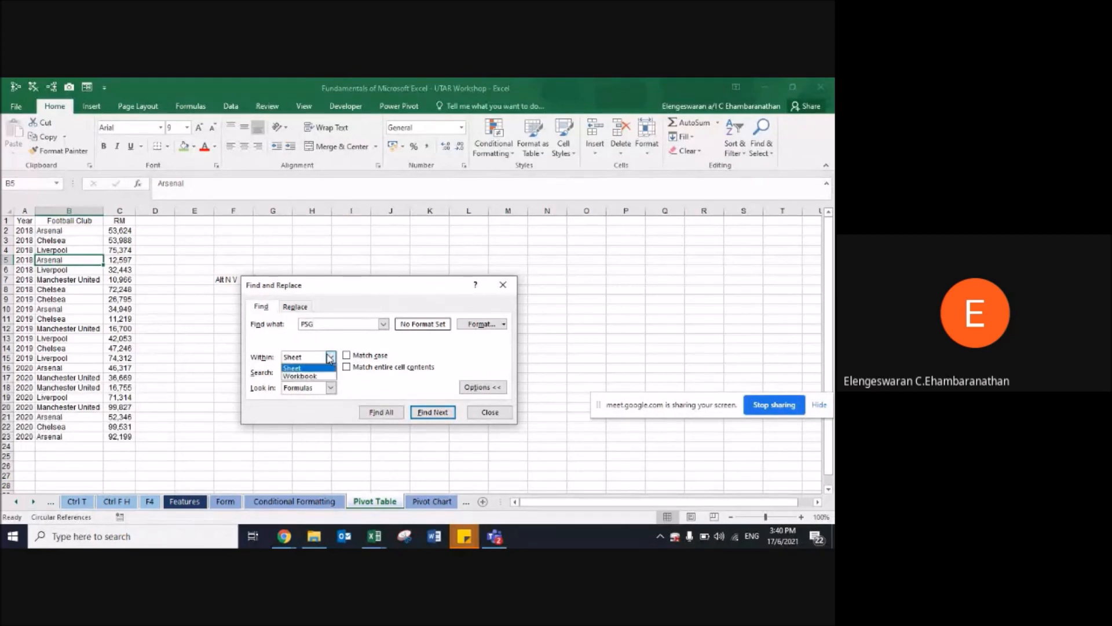
click(308, 376)
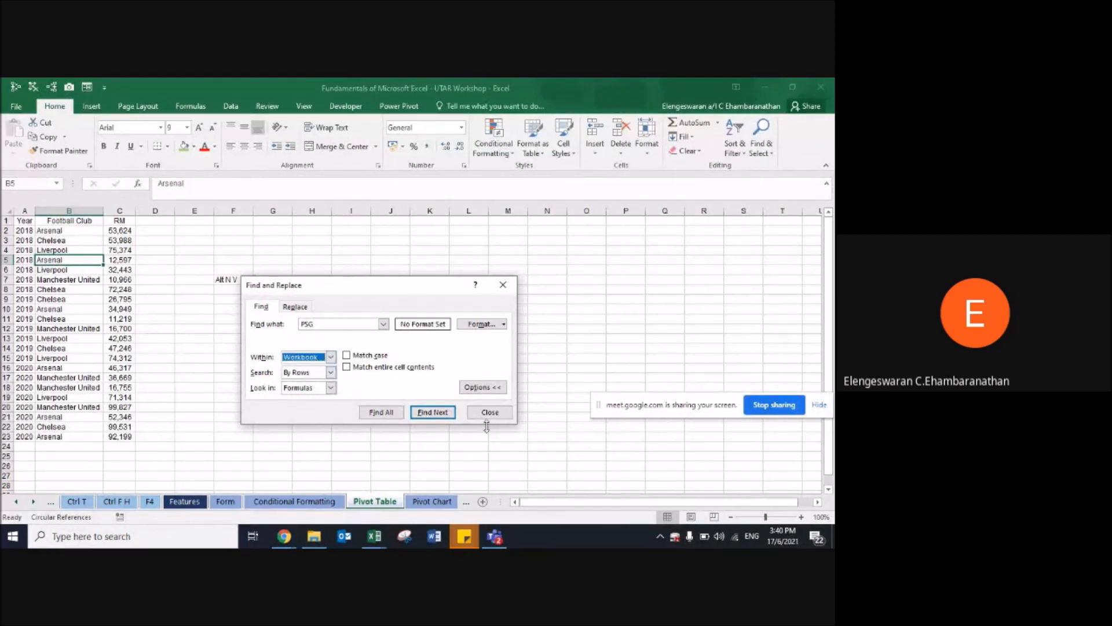
click(436, 412)
click(434, 490)
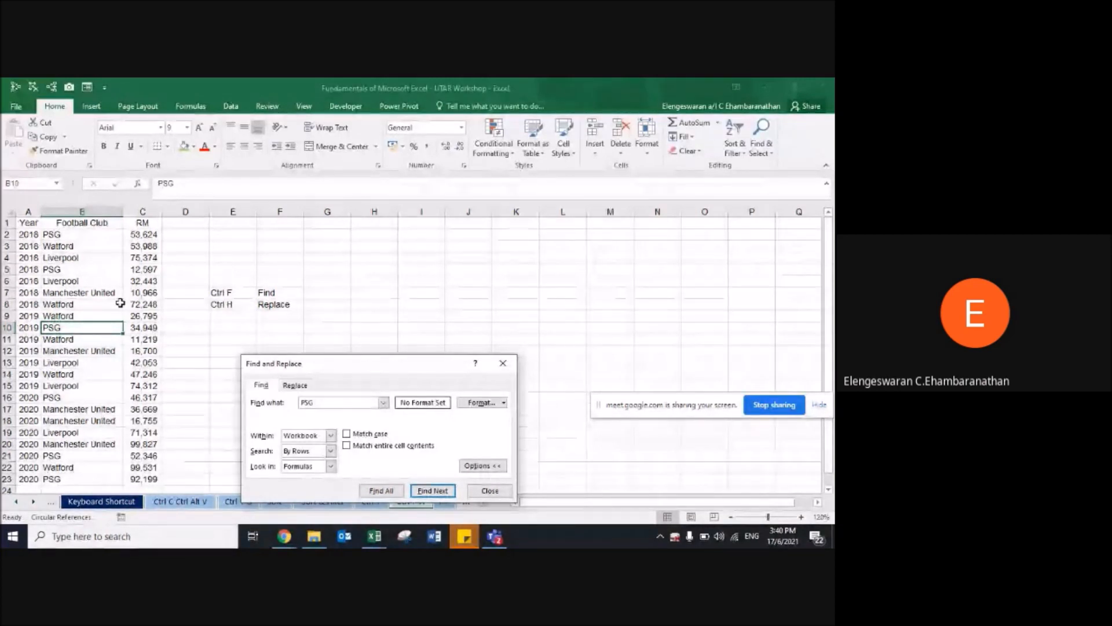
Step: Review the available search scope choices, keep Workbook, and close Find and Replace
click(330, 435)
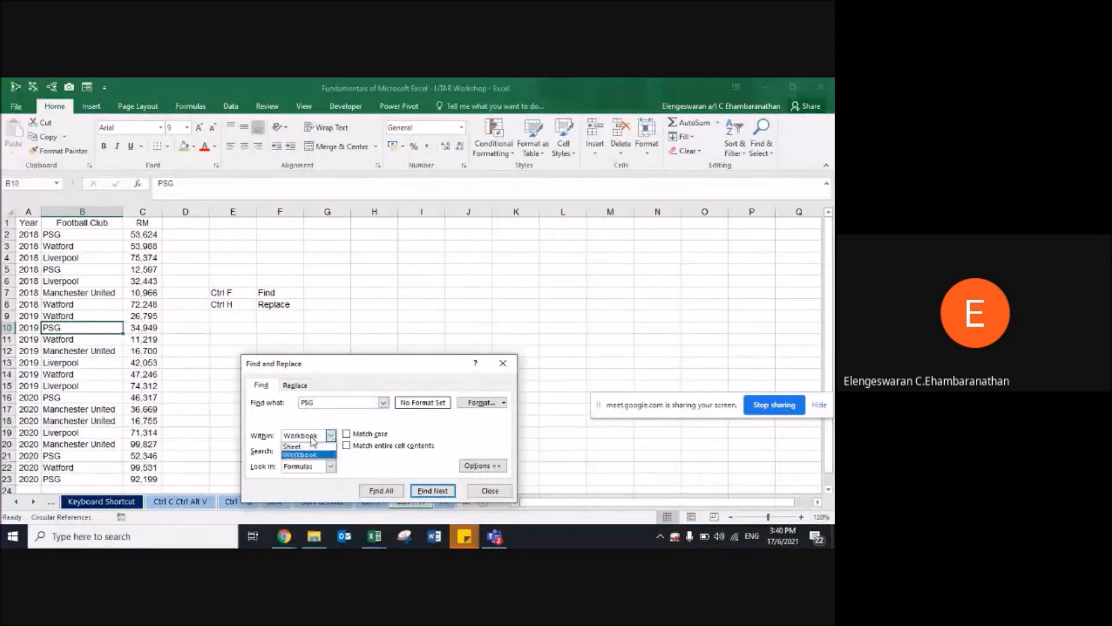
click(332, 435)
click(331, 435)
click(489, 504)
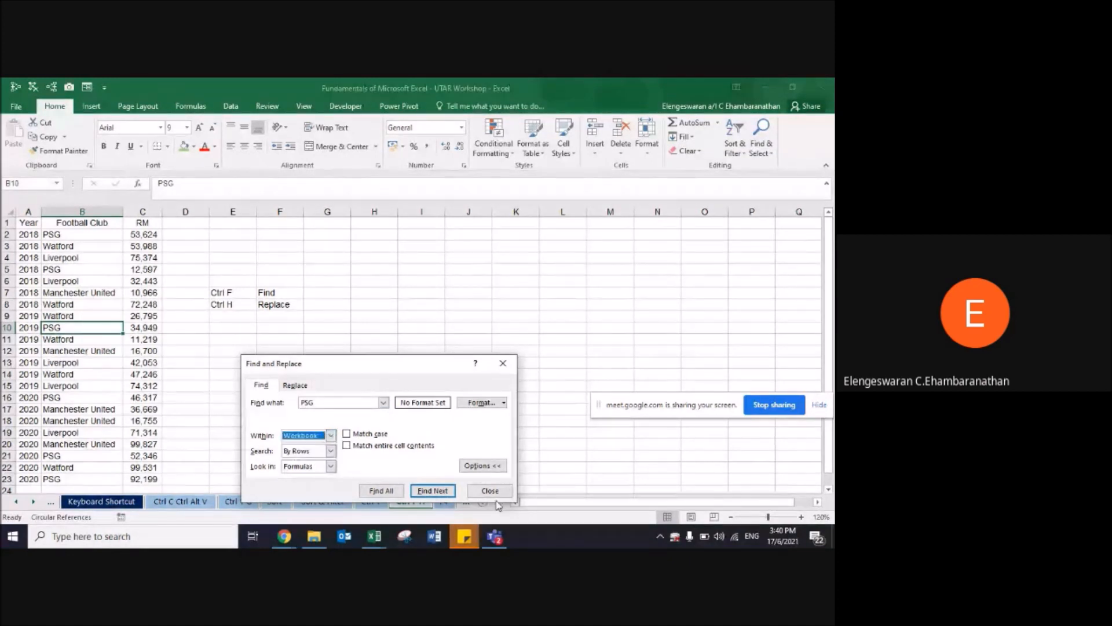
click(489, 491)
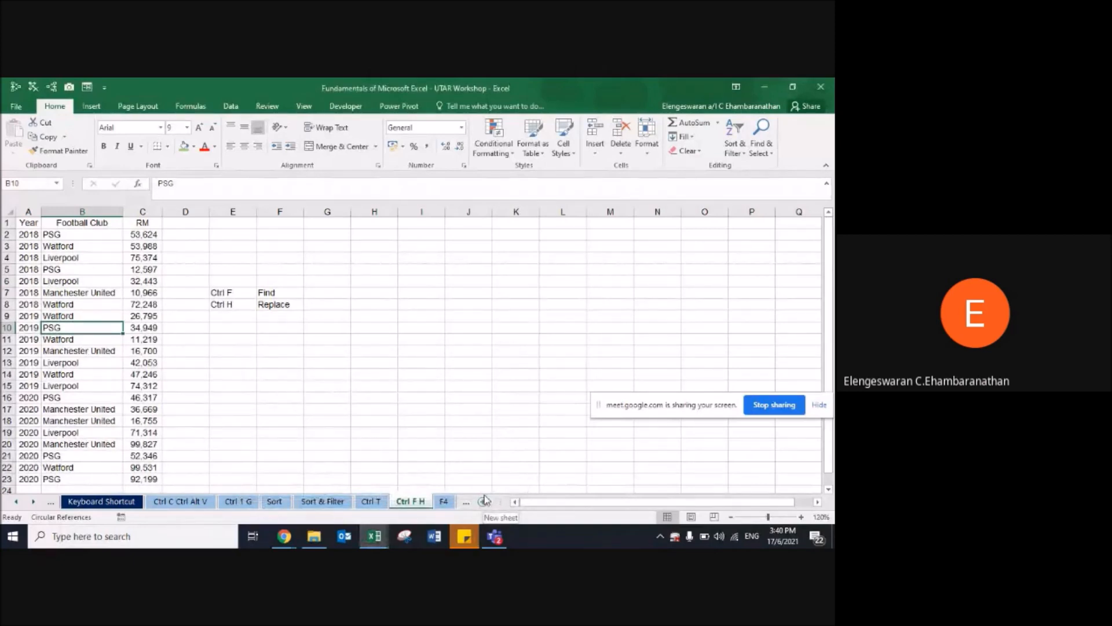
Step: Select cell E8 containing the "Ctrl H" label to point out the Replace shortcut
key(Up)
key(Up)
key(Right)
key(Right)
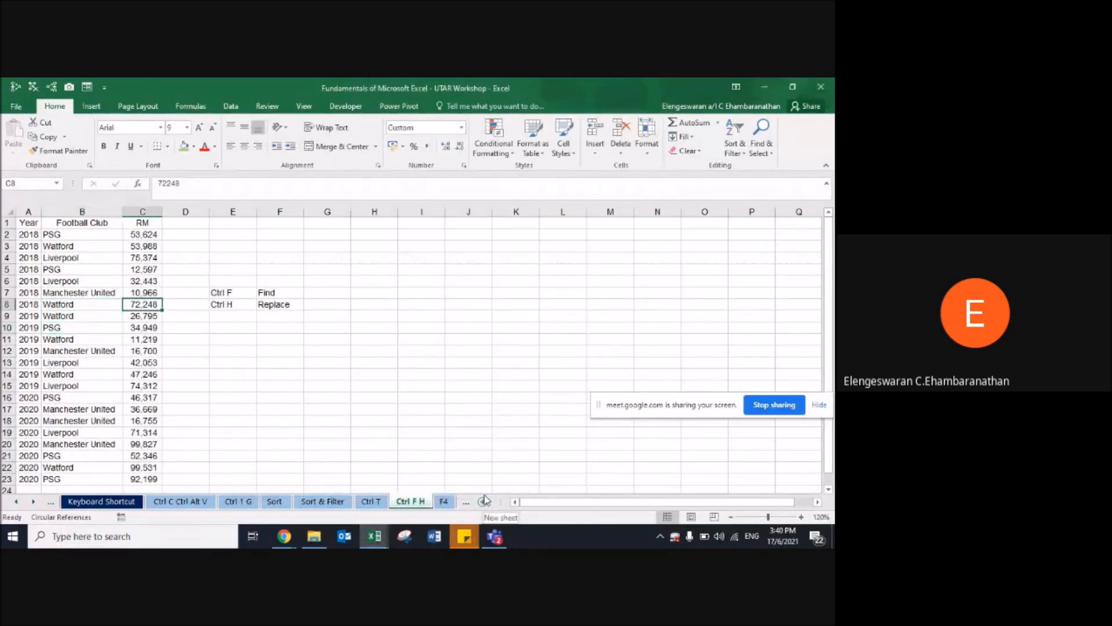
key(Right)
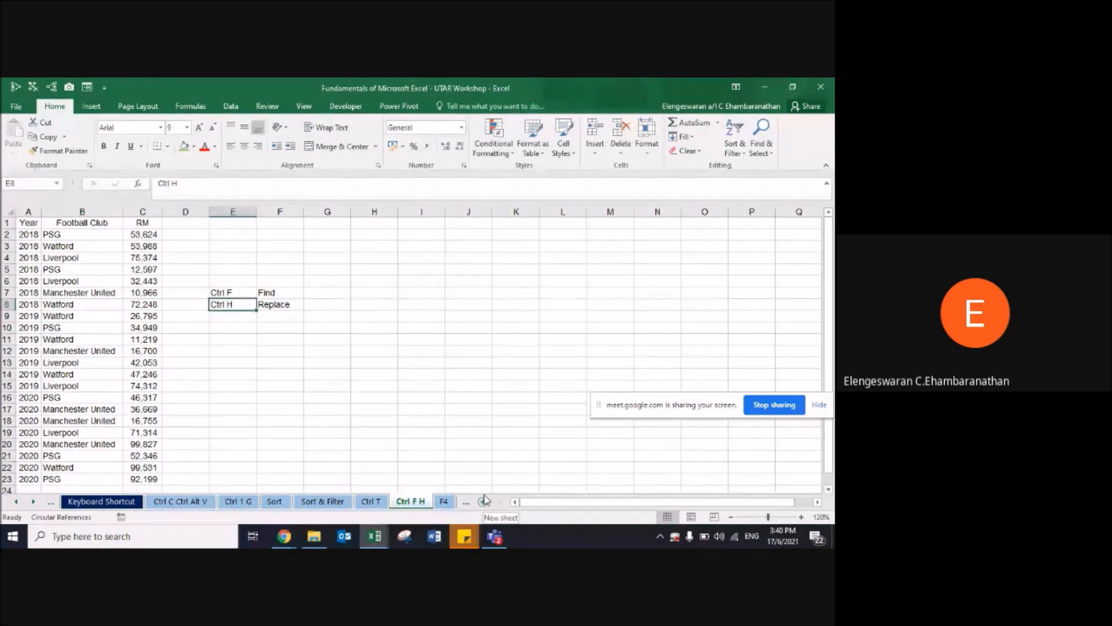
Step: Open Replace for "PSG", enter "UTAR" as the replacement text, and try a single replacement across the workbook
key(ctrl+h)
key(Tab)
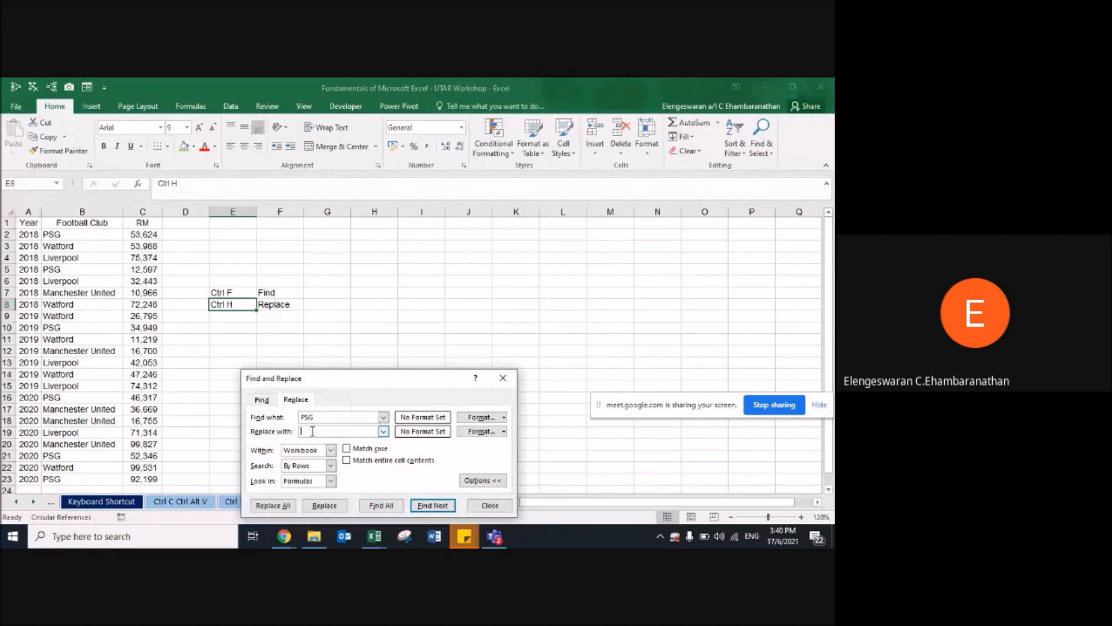
key(Caps_Lock)
key(BackSpace)
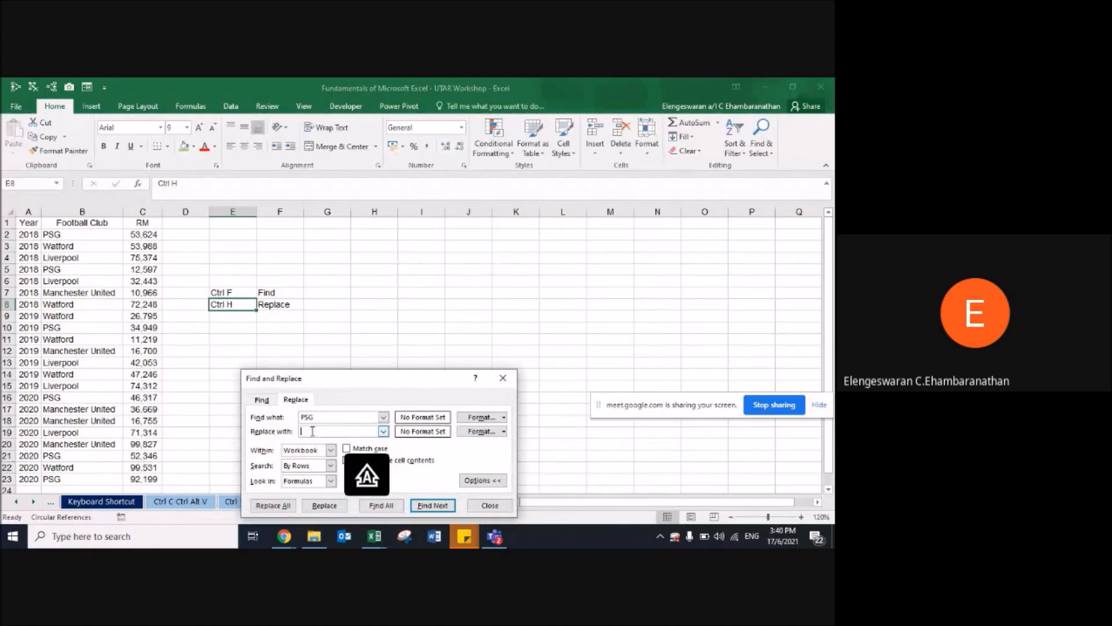
drag(363, 385, 368, 339)
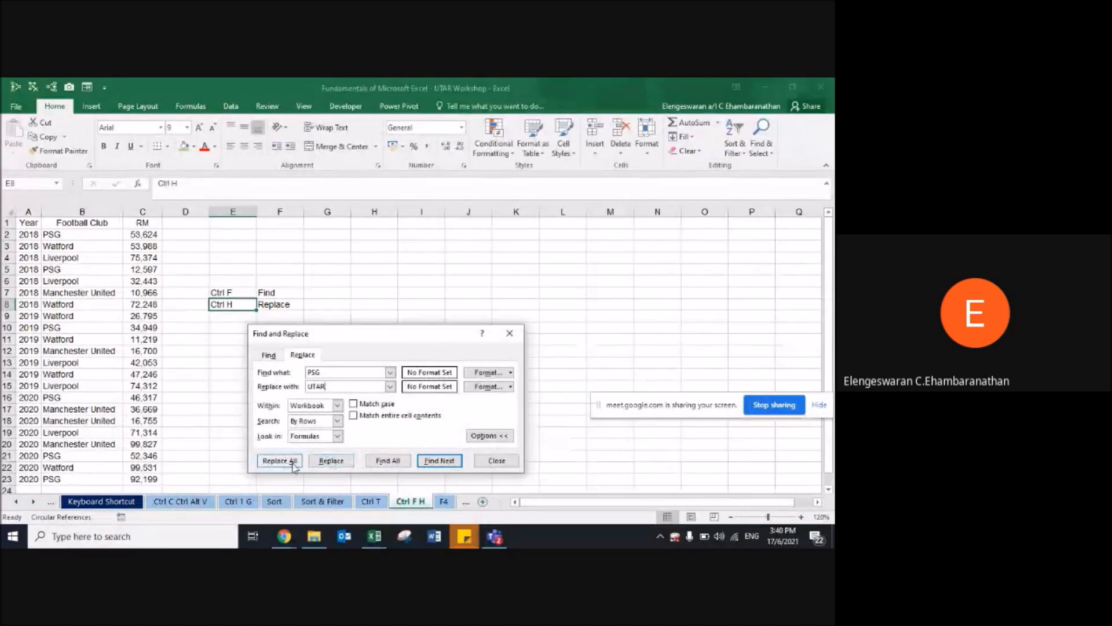
click(333, 463)
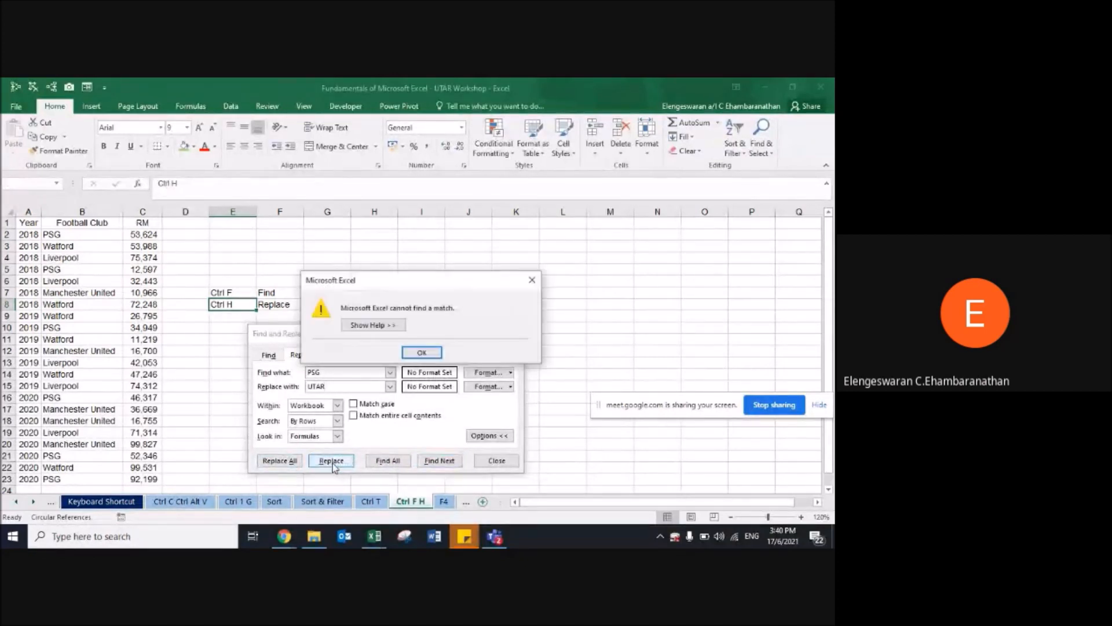
click(431, 358)
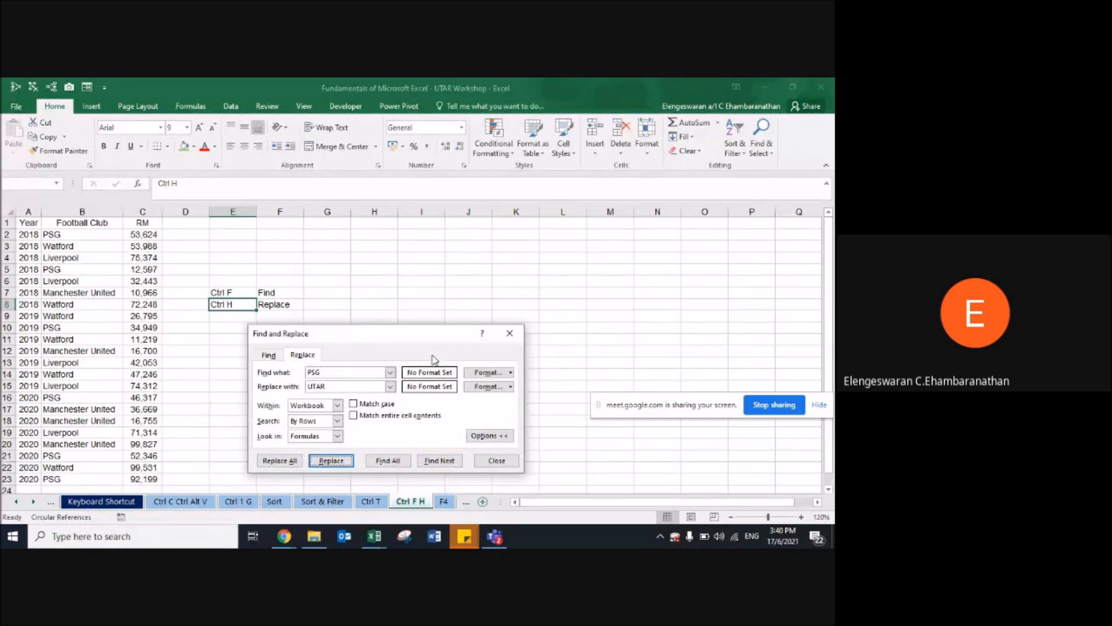
Step: Limit the replacement scope to Sheet and replace every "PSG" with "UTAR" on the Ctrl F H sheet
click(337, 406)
click(299, 416)
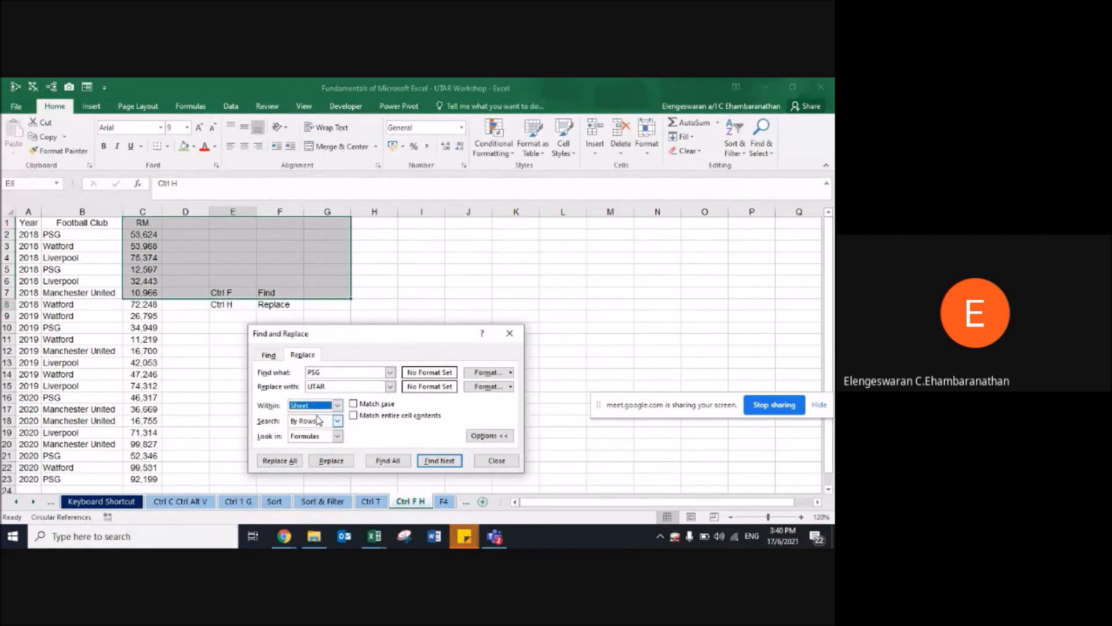
click(180, 305)
click(226, 293)
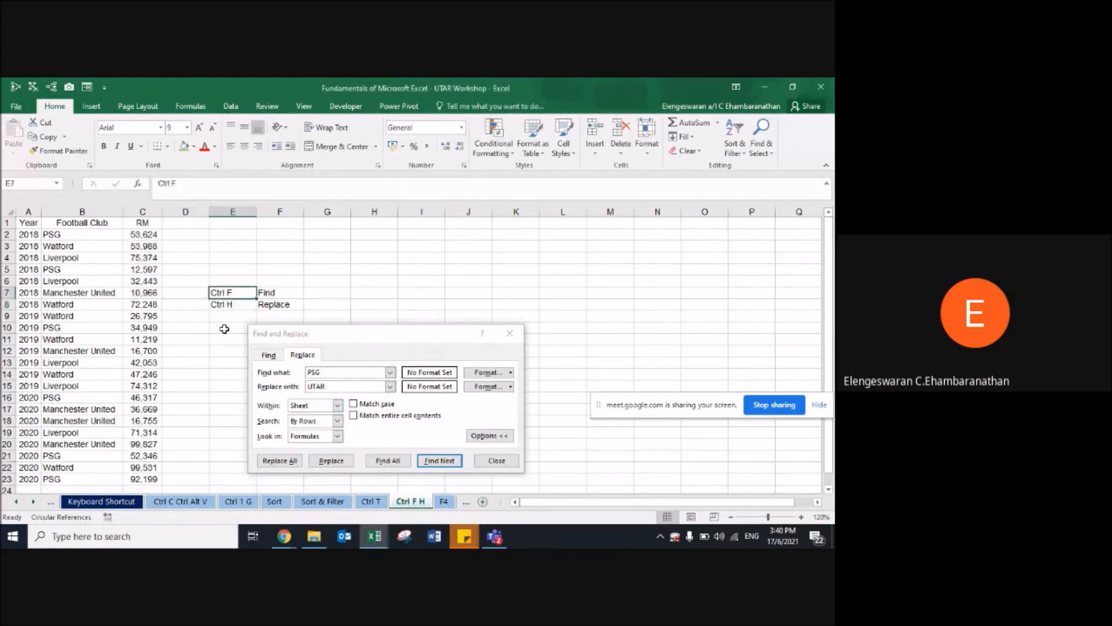
click(293, 462)
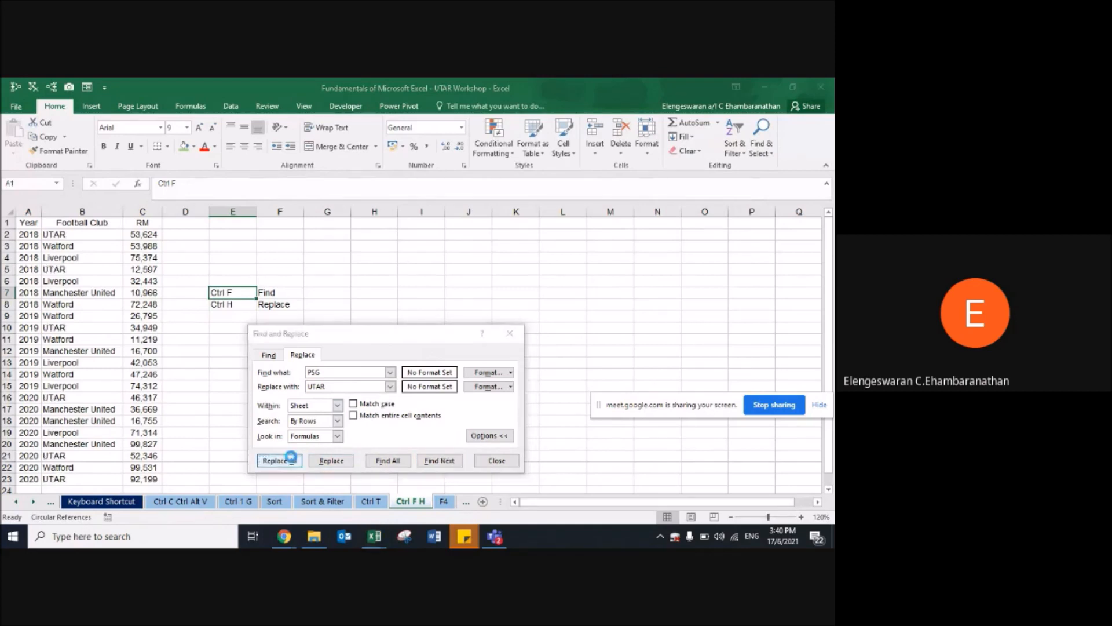
click(425, 346)
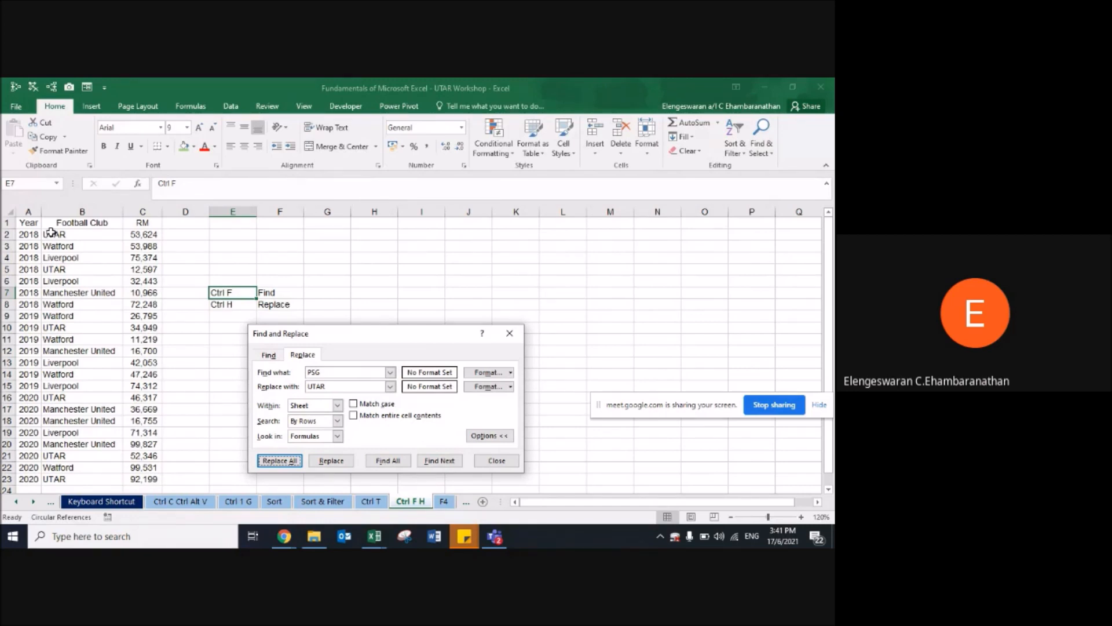
Step: Replace every "UTAR" with "KAMPAR" on the Ctrl F H sheet, then close Find and Replace
click(326, 377)
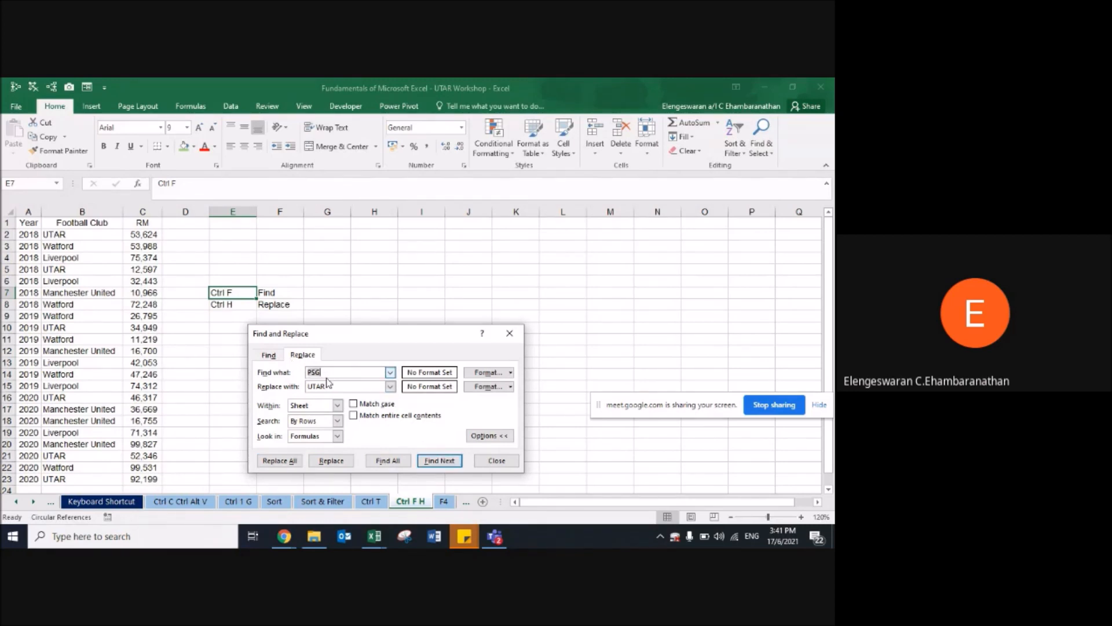
key(BackSpace)
text(UTAR)
double_click(329, 384)
text(KAMPAR)
click(316, 371)
click(291, 461)
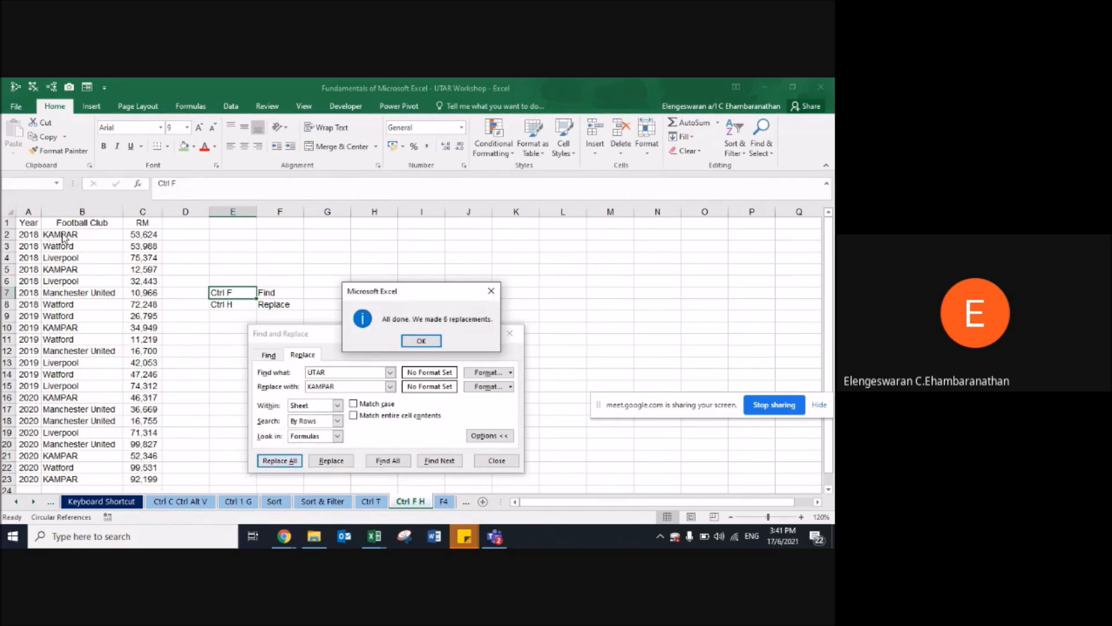
click(422, 341)
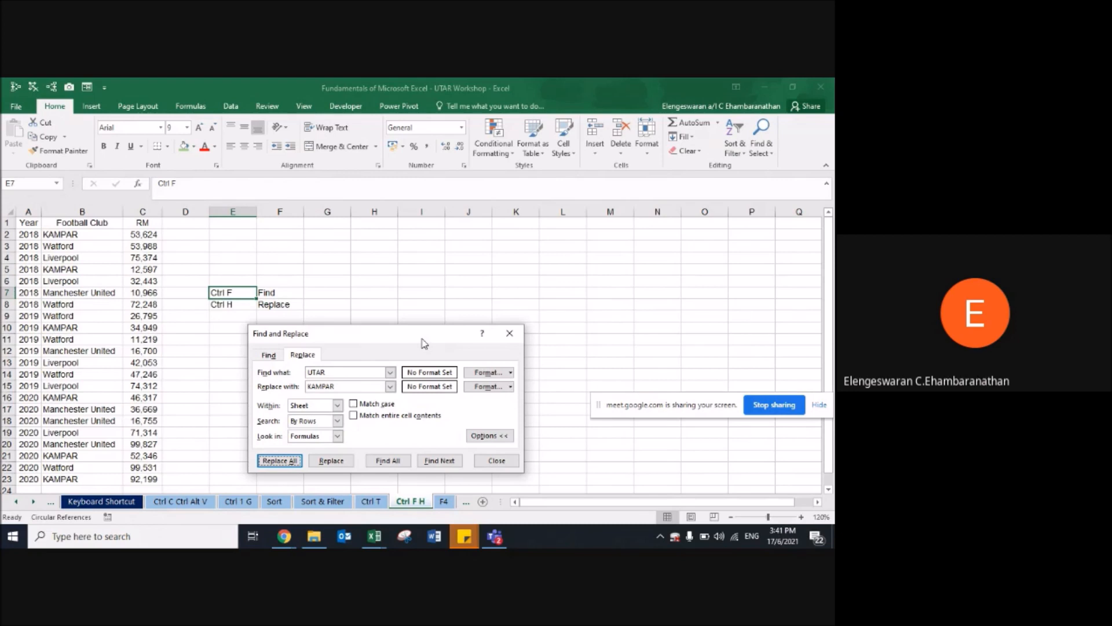
click(509, 334)
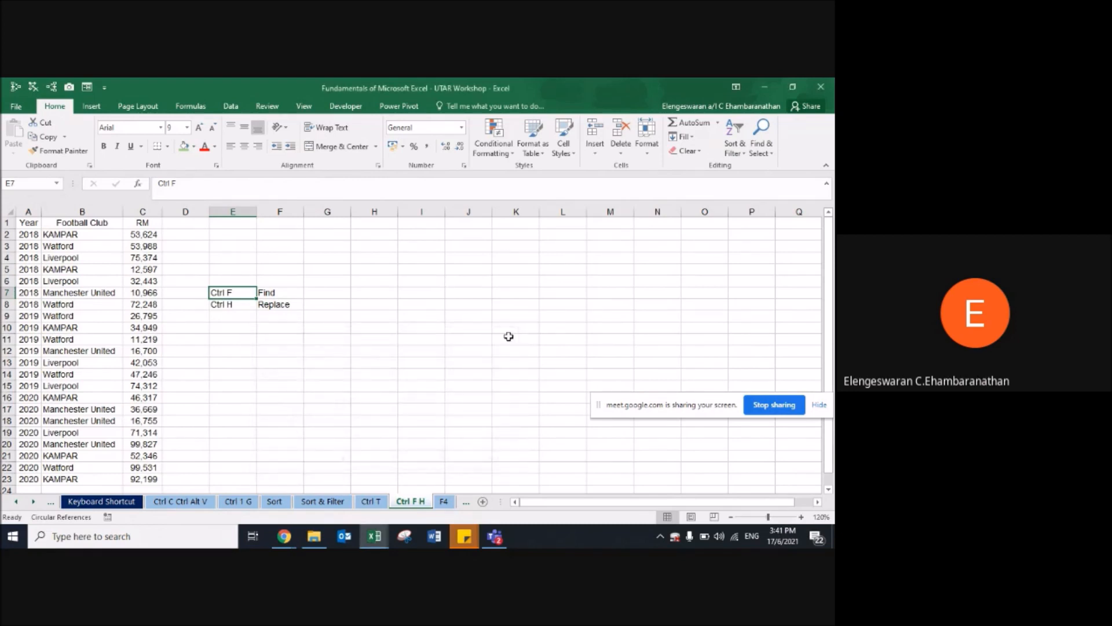
Step: Go back to the Keyboard Shortcut sheet and select cell C11 containing the "Ctrl + K" label
key(ctrl+Page_Up)
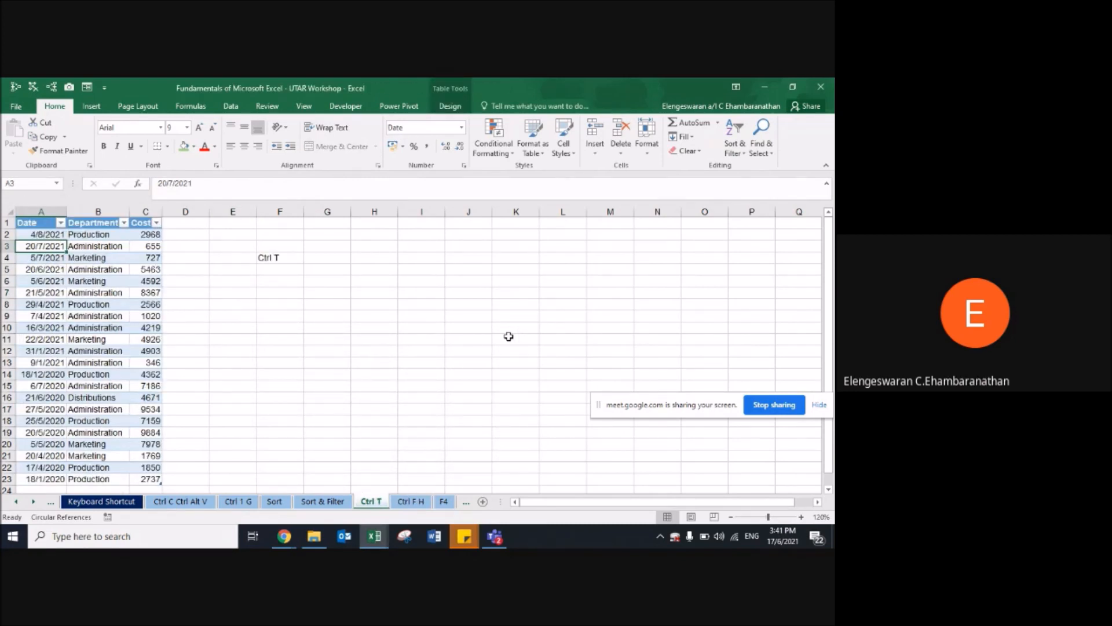
key(ctrl+Page_Up)
key(ctrl+Page_Up)
key(ctrl+Page_Up)
key(ctrl+Page_Up)
key(ctrl+Page_Up)
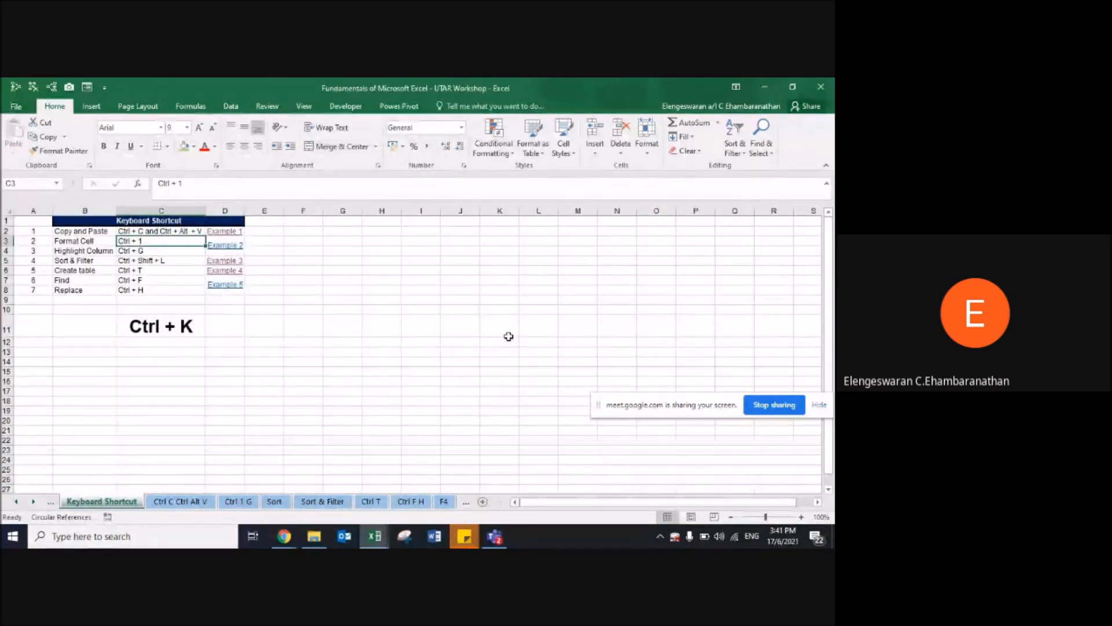
key(Down)
key(Down)
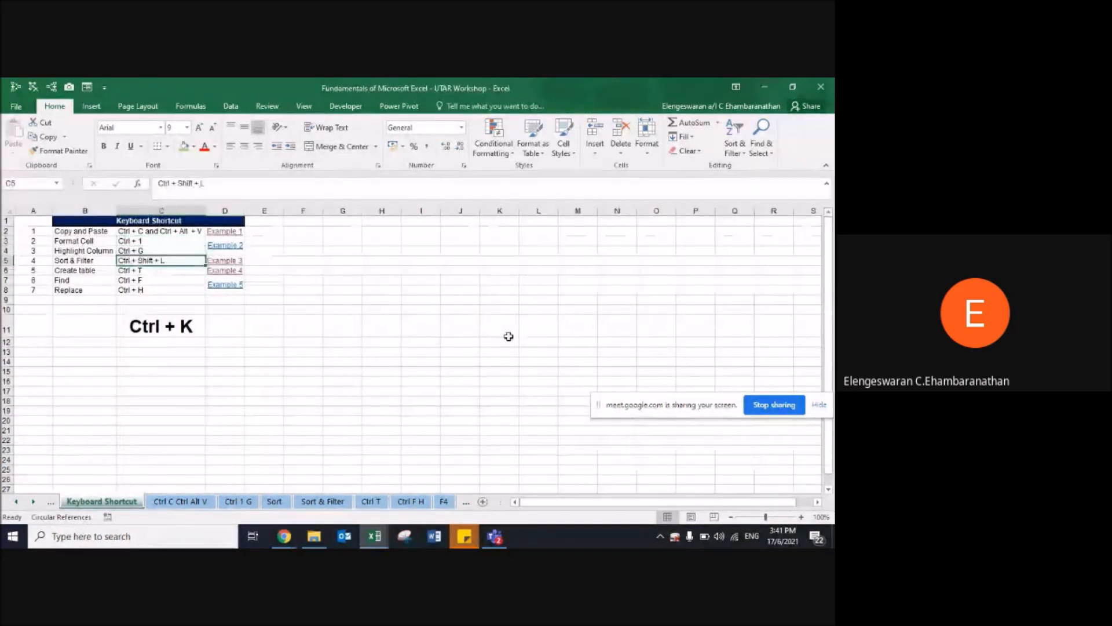
key(Down)
key(Down)
key(Down)
key(Down)
key(Down)
key(Down)
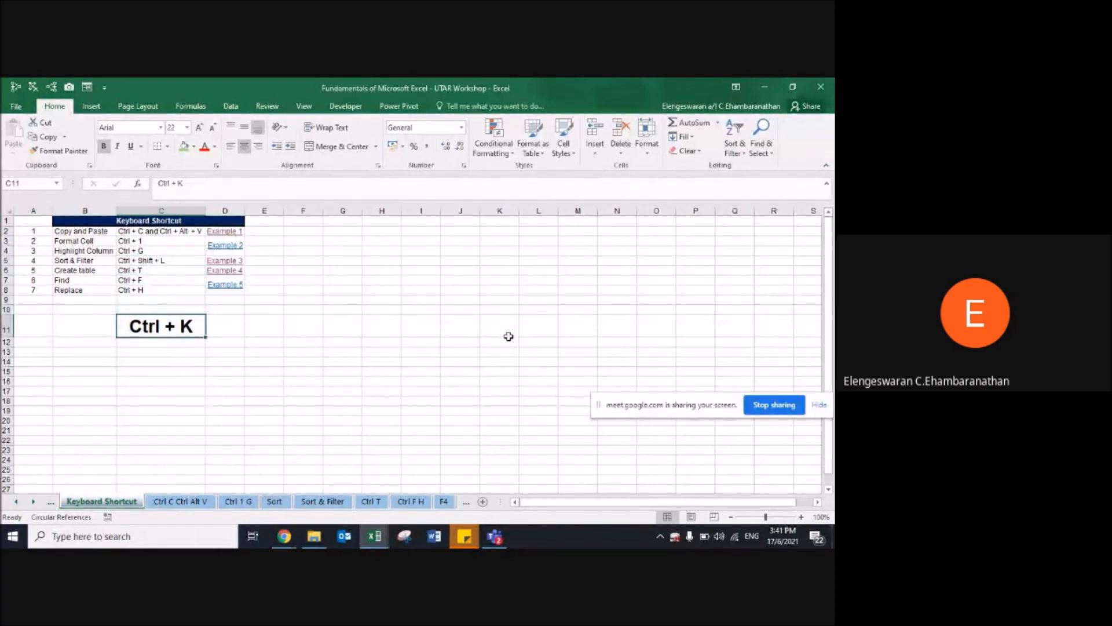
key(Right)
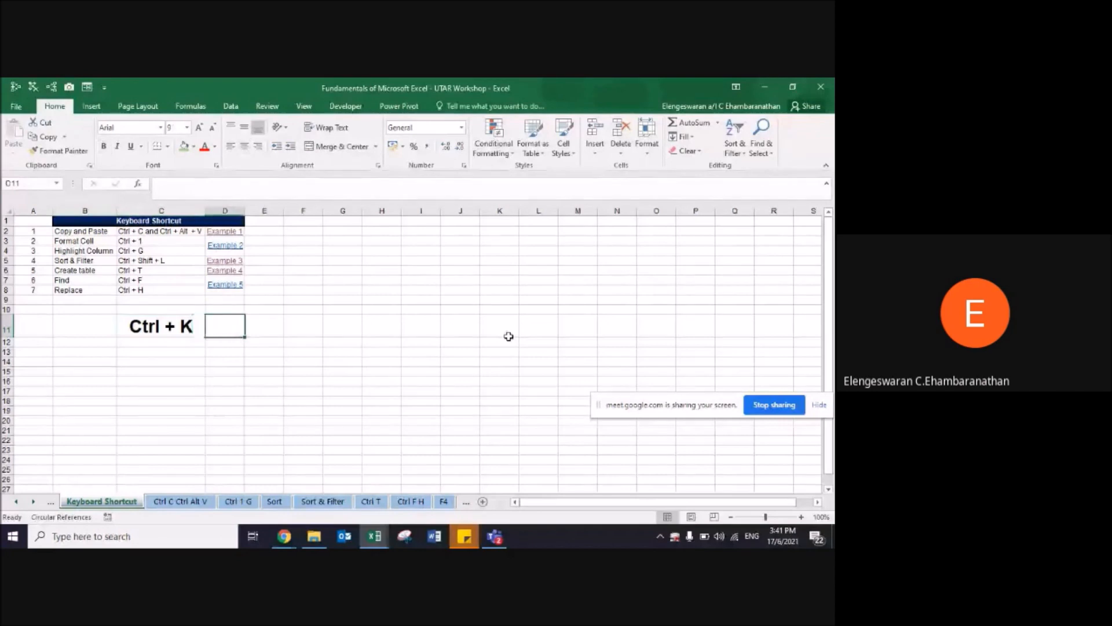
text(i)
key(Caps_Lock)
text(NTS)
key(BackSpace)
key(BackSpace)
key(BackSpace)
key(BackSpace)
key(Return)
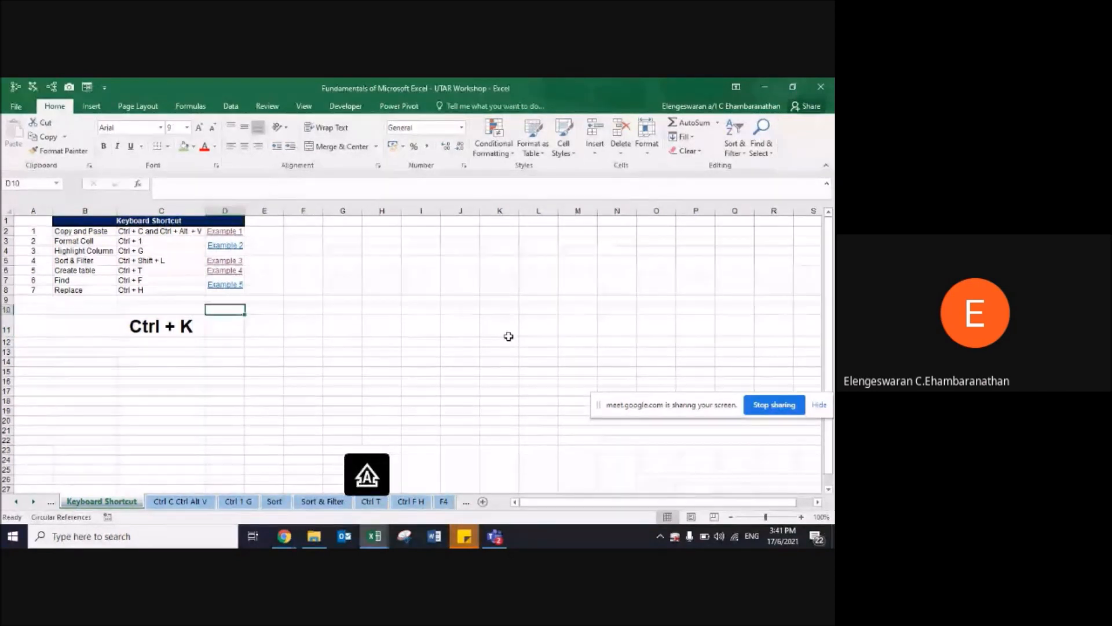
Step: Show the description of the Hyperlink command, then follow the Example 5 link to the Ctrl F H sheet
click(91, 106)
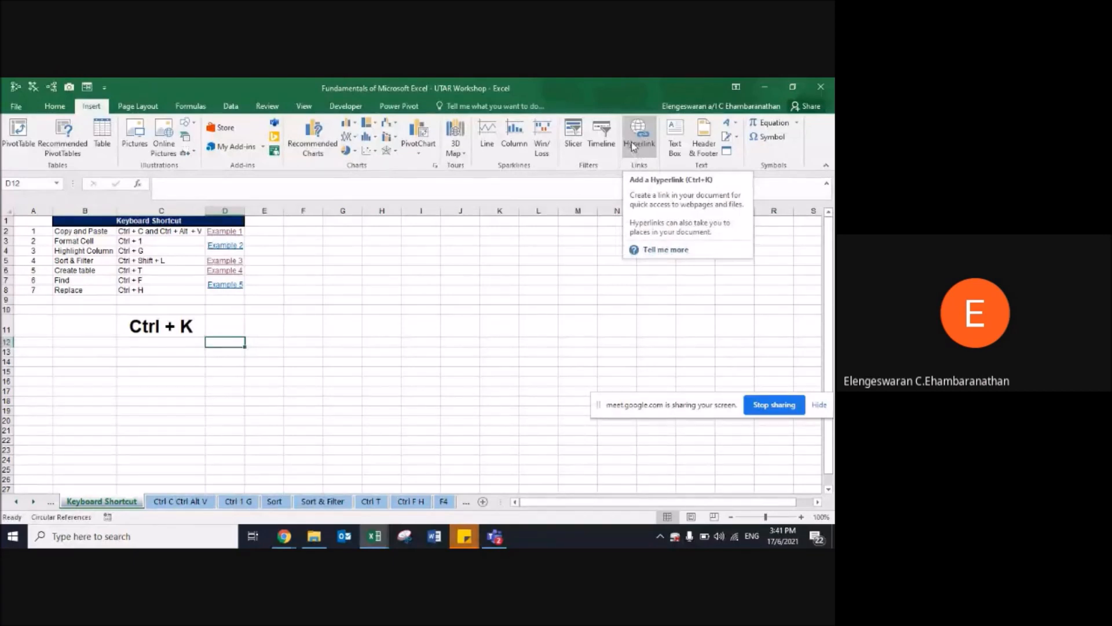
click(411, 390)
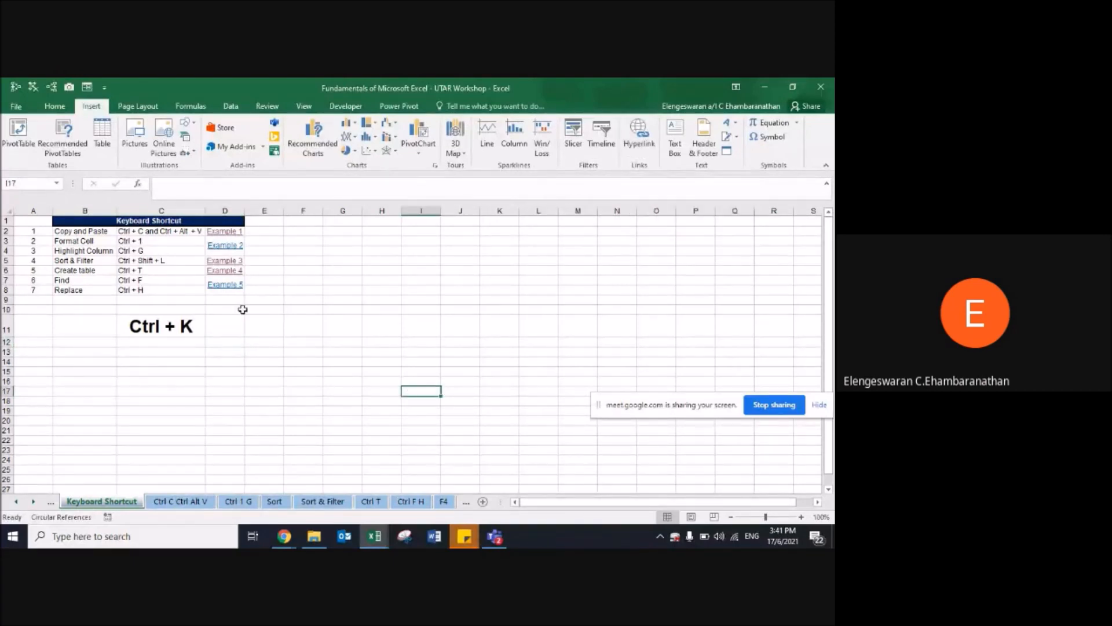
click(227, 285)
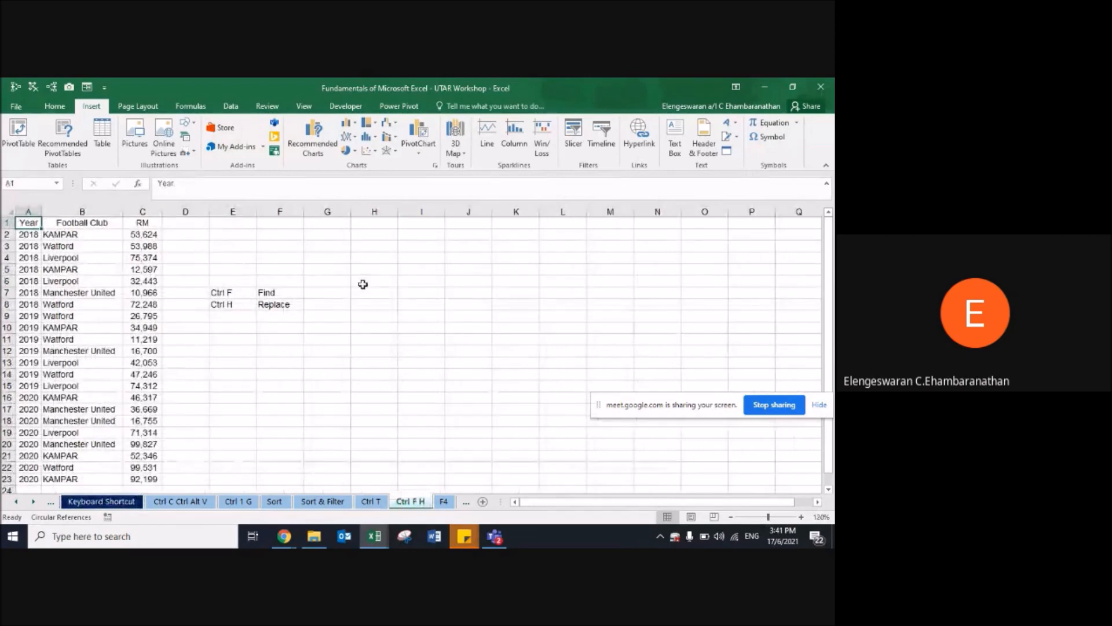
Step: Enter "Home" in cell H6 of the Ctrl F H sheet as the link text
click(363, 283)
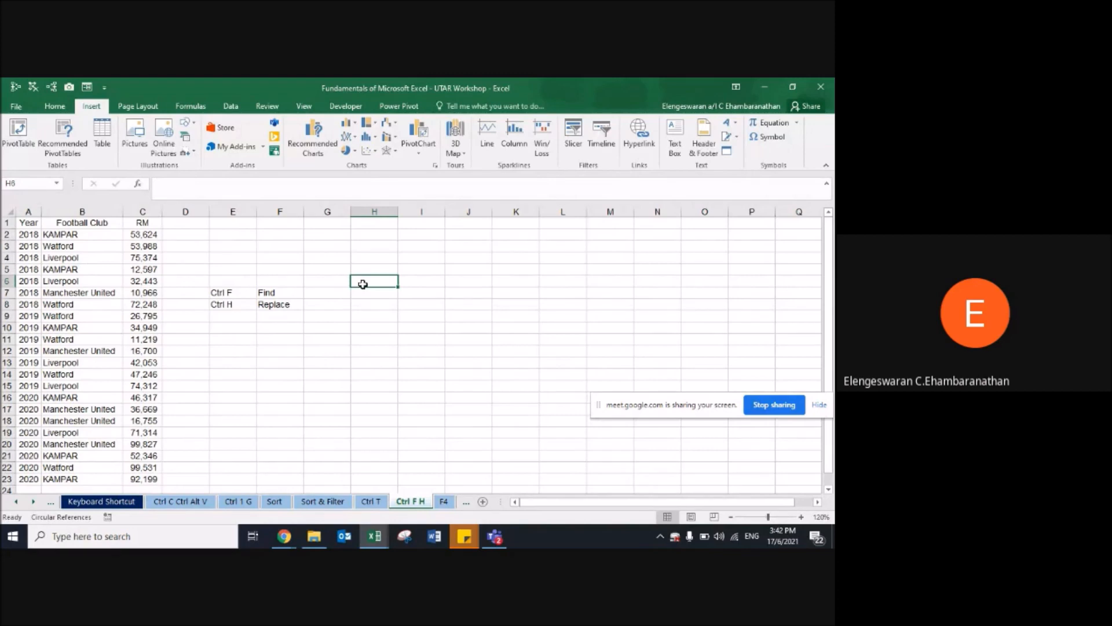
text(h)
key(Caps_Lock)
text(OME)
key(ctrl+Return)
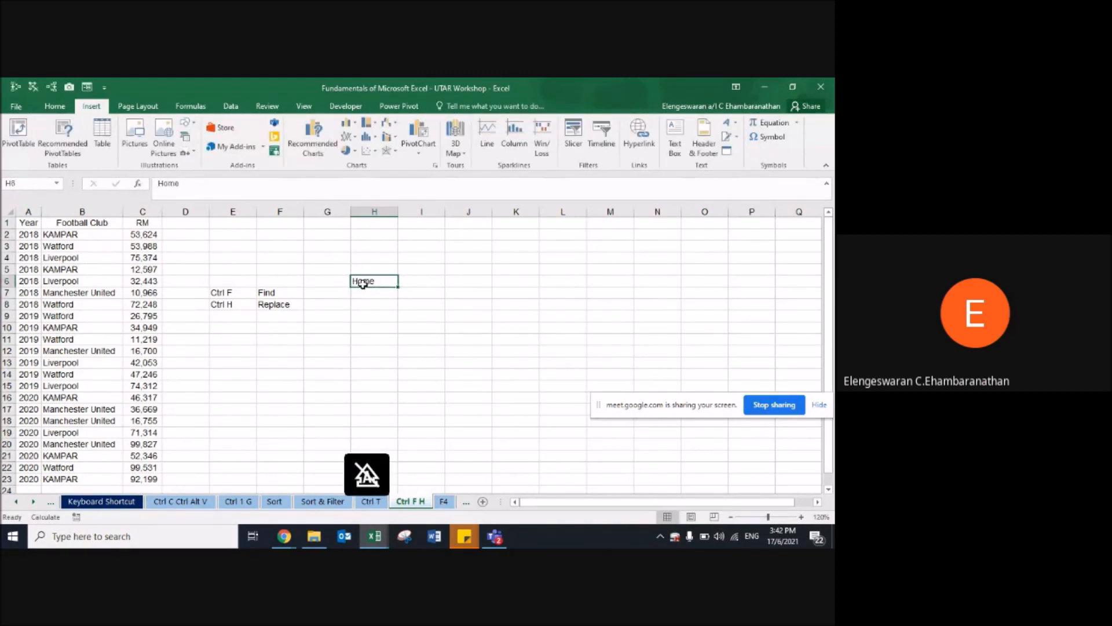
Step: Hyperlink the "Home" text in H6 to cell A1 of the Home sheet and dismiss the circular reference warning
key(ctrl+k)
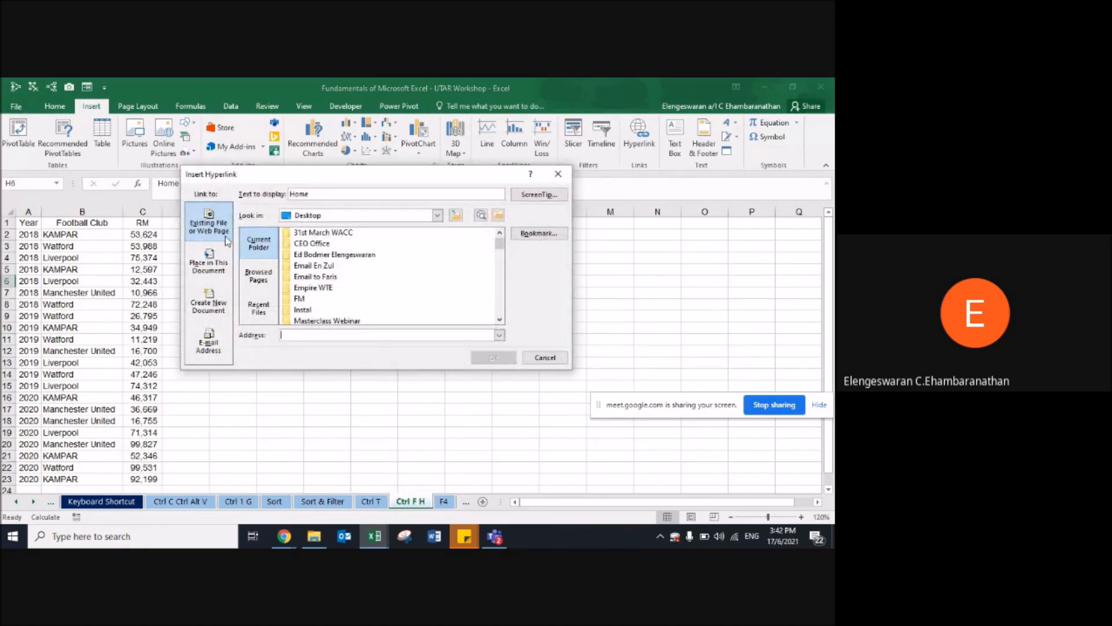
click(214, 258)
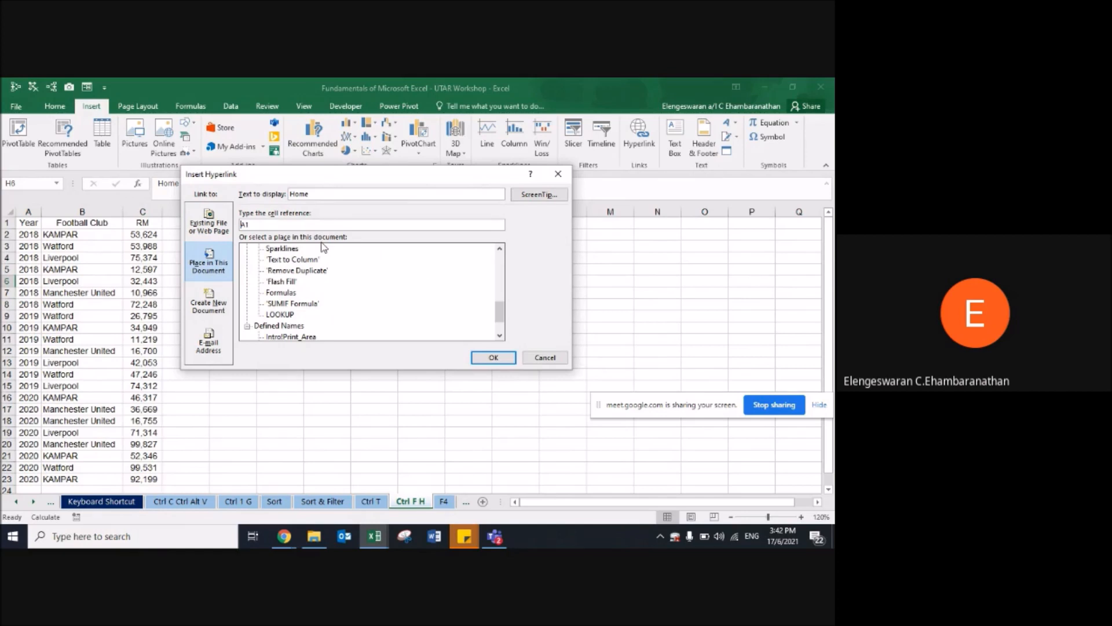
drag(500, 316, 499, 262)
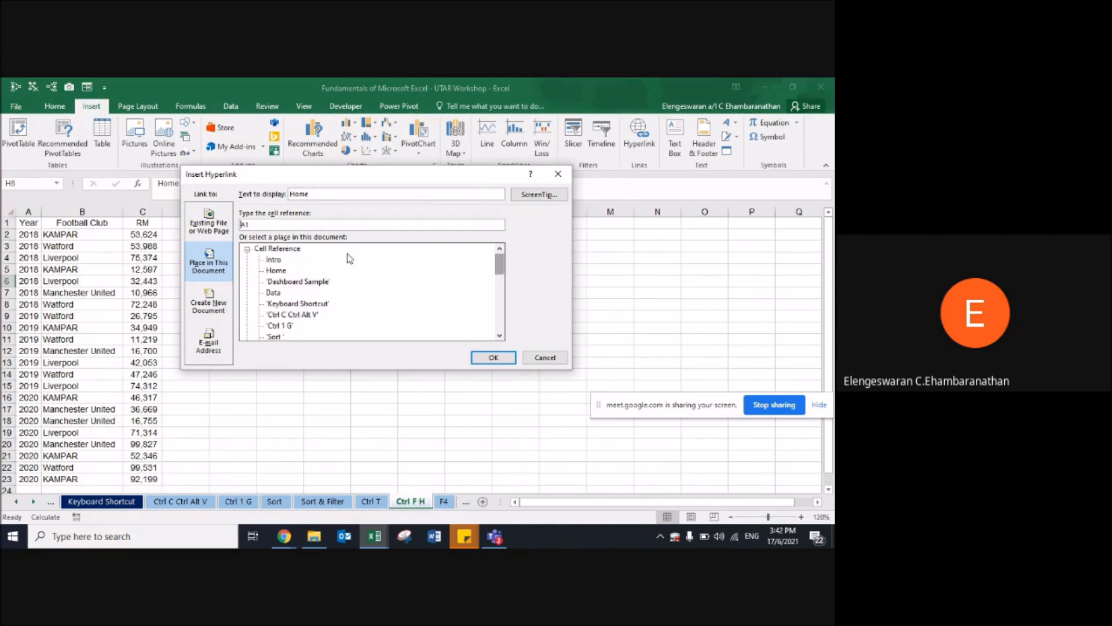
click(282, 271)
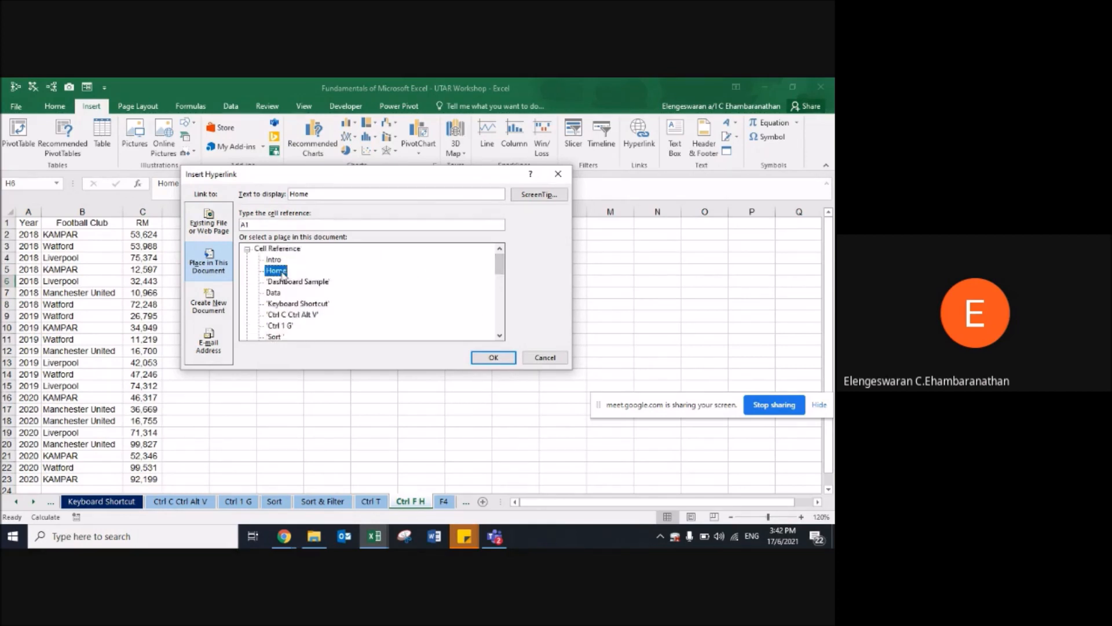
click(493, 358)
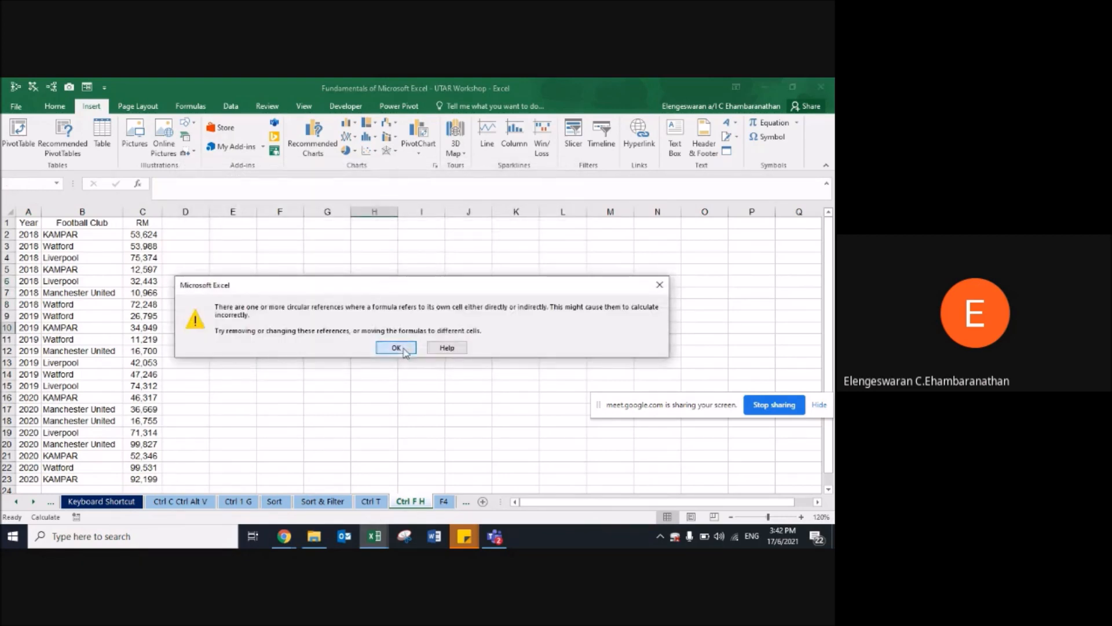
click(404, 350)
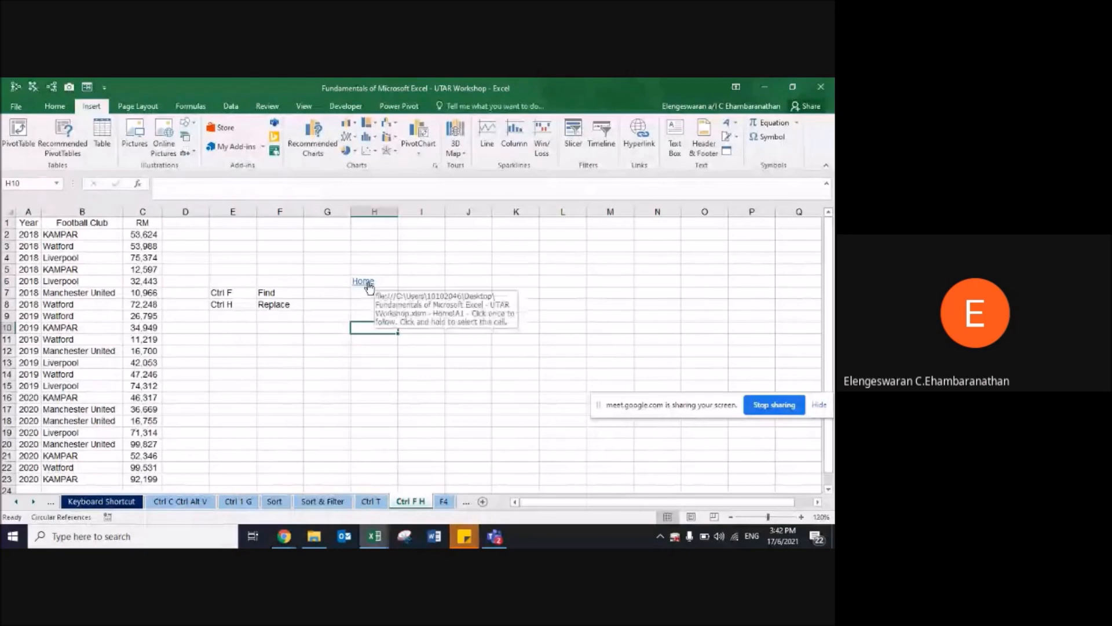
Step: Test the new Home hyperlink by following it, and select empty cell C21 on the Home sheet
click(369, 283)
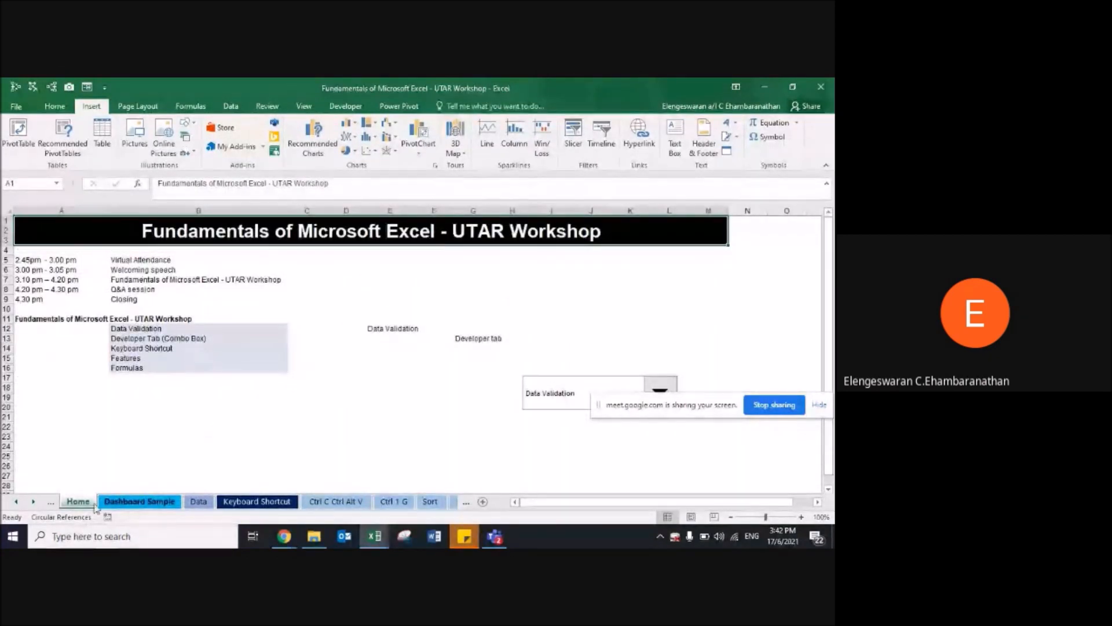
click(296, 415)
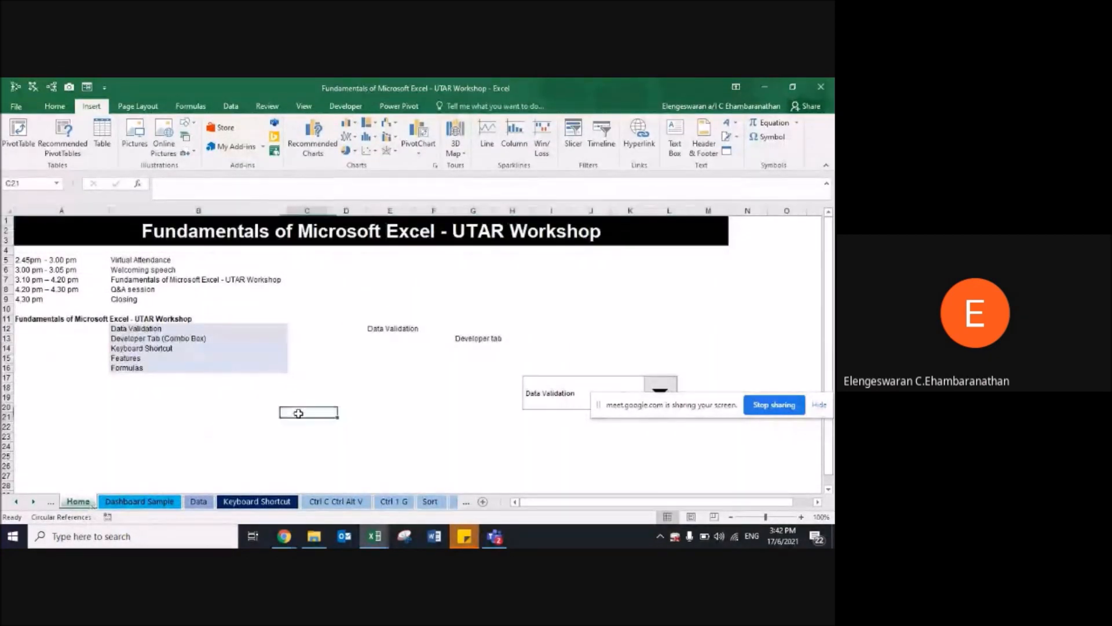
Step: Draw a rectangle about 2.7 cm high and 5.2 cm wide below the Data Validation cell and label it "FORMULAS"
right_click(252, 400)
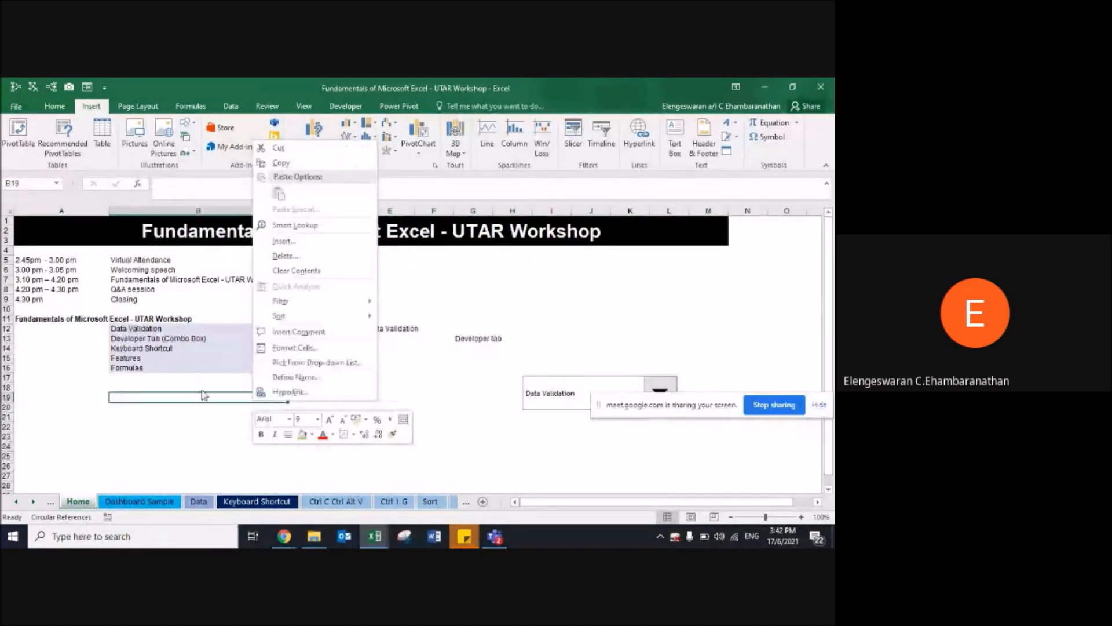
key(Escape)
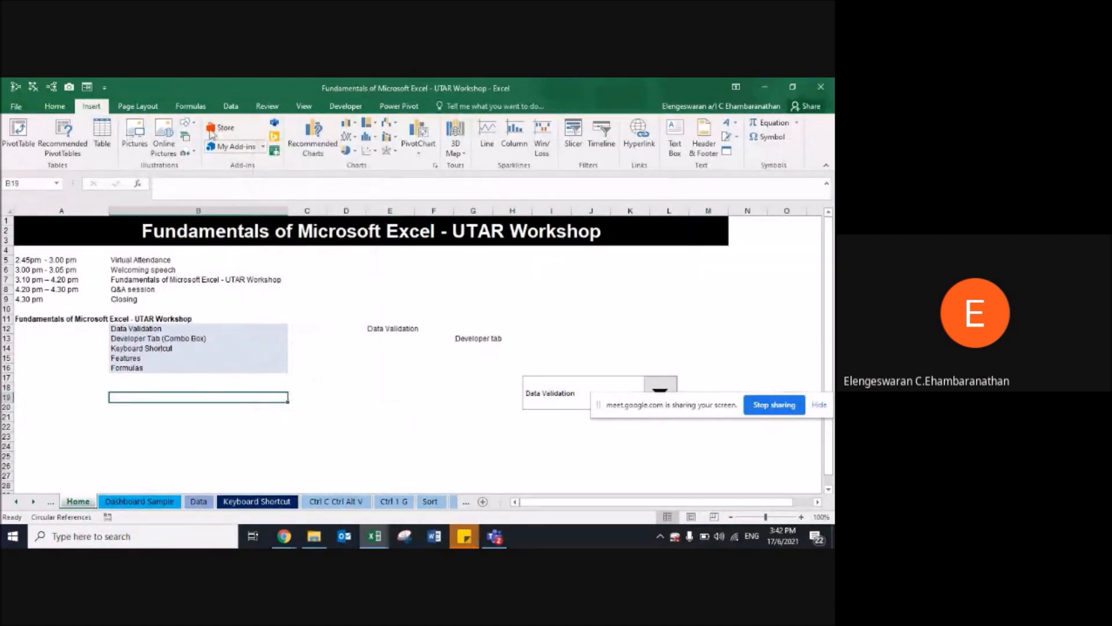
click(184, 123)
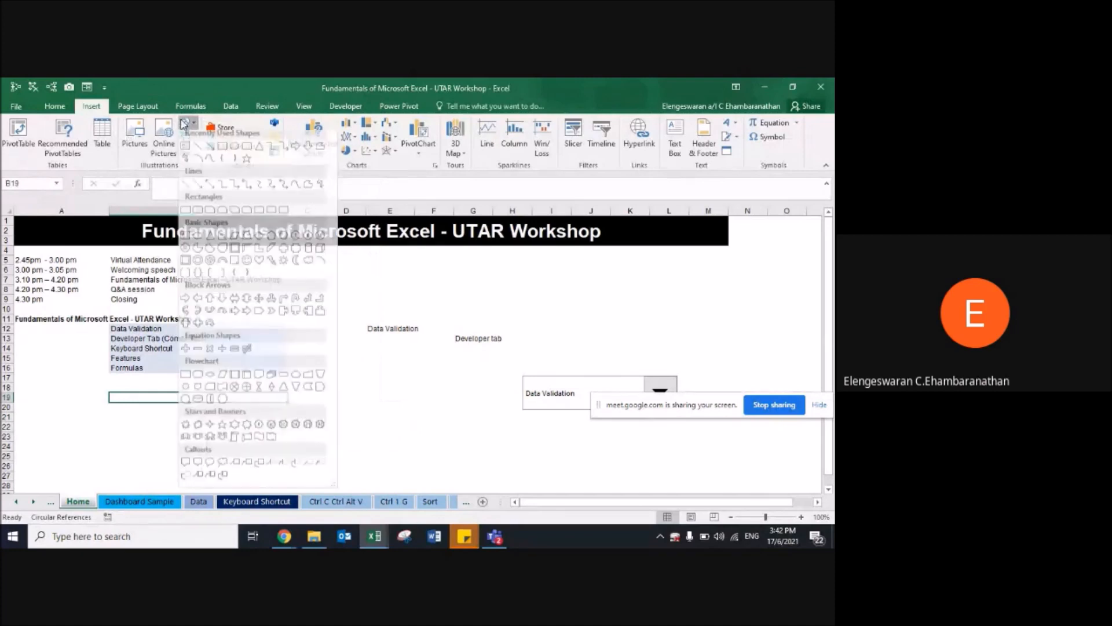
click(221, 151)
mouse_move(332, 358)
mouse_down()
mouse_move(375, 397)
mouse_move(453, 421)
mouse_up()
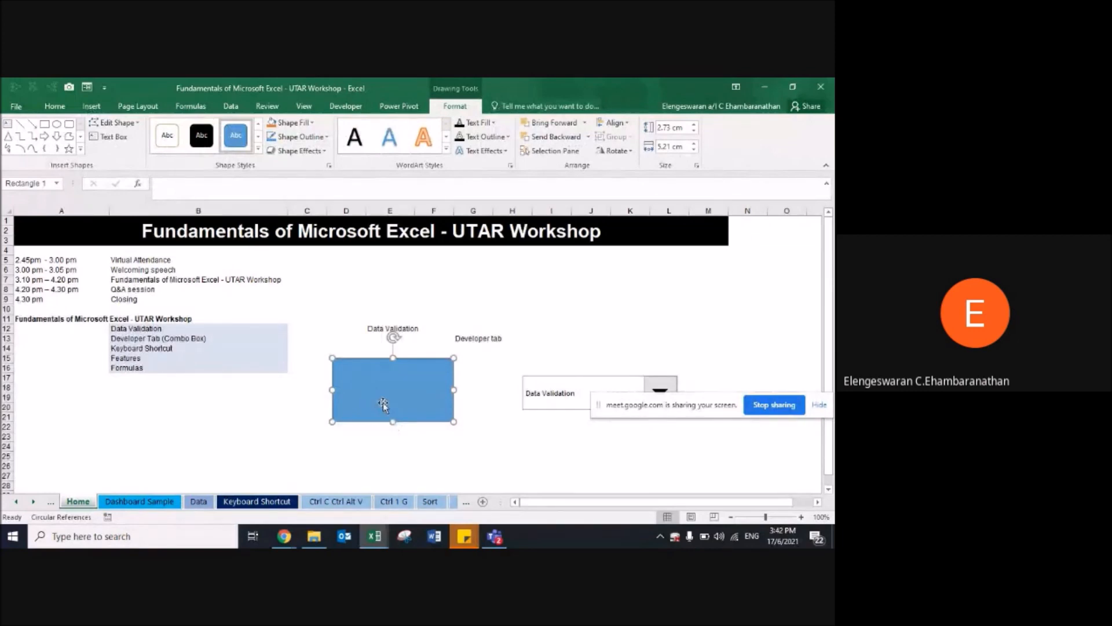
key(Caps_Lock)
text(FORMULAS)
Step: Set the font size of the rectangle's FORMULAS text to 24
key(ctrl+a)
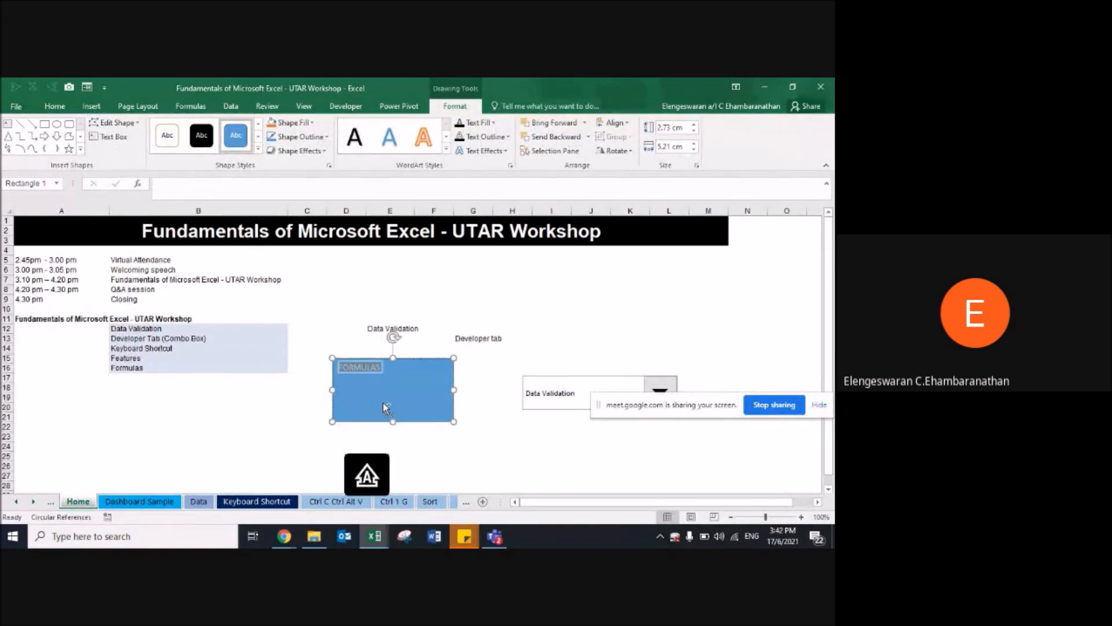
click(54, 106)
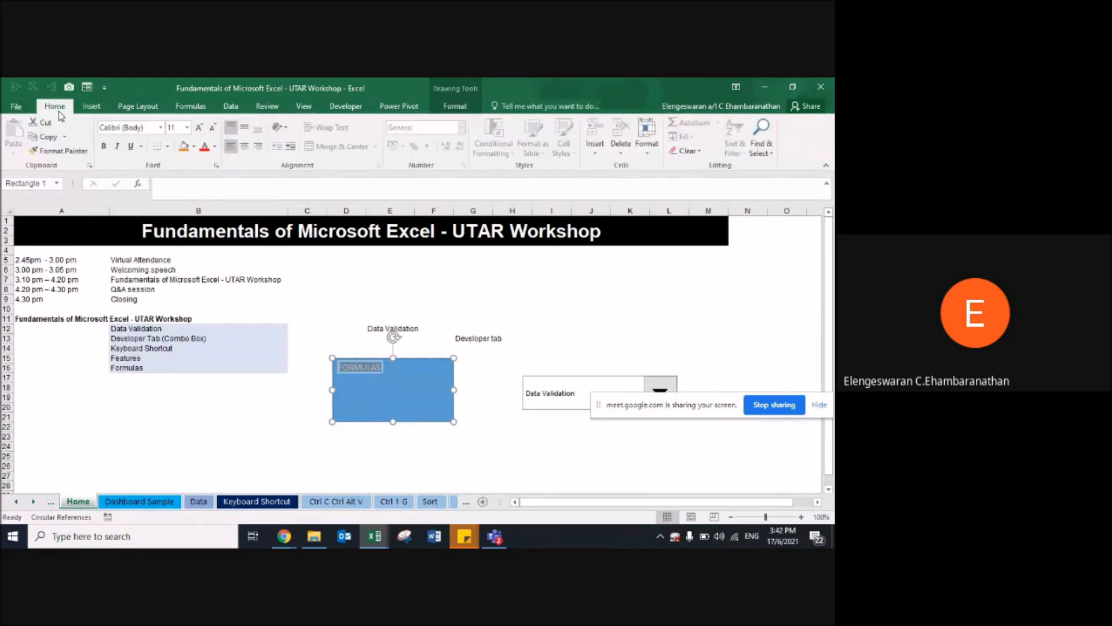
click(201, 128)
click(200, 127)
click(201, 127)
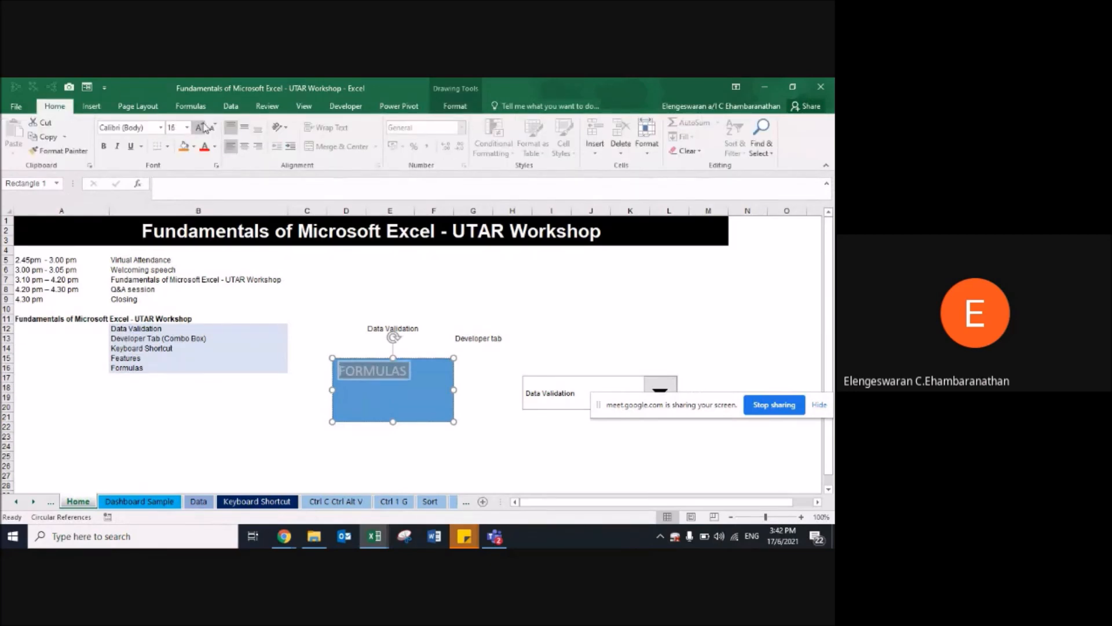
click(200, 128)
click(200, 127)
click(203, 125)
click(203, 124)
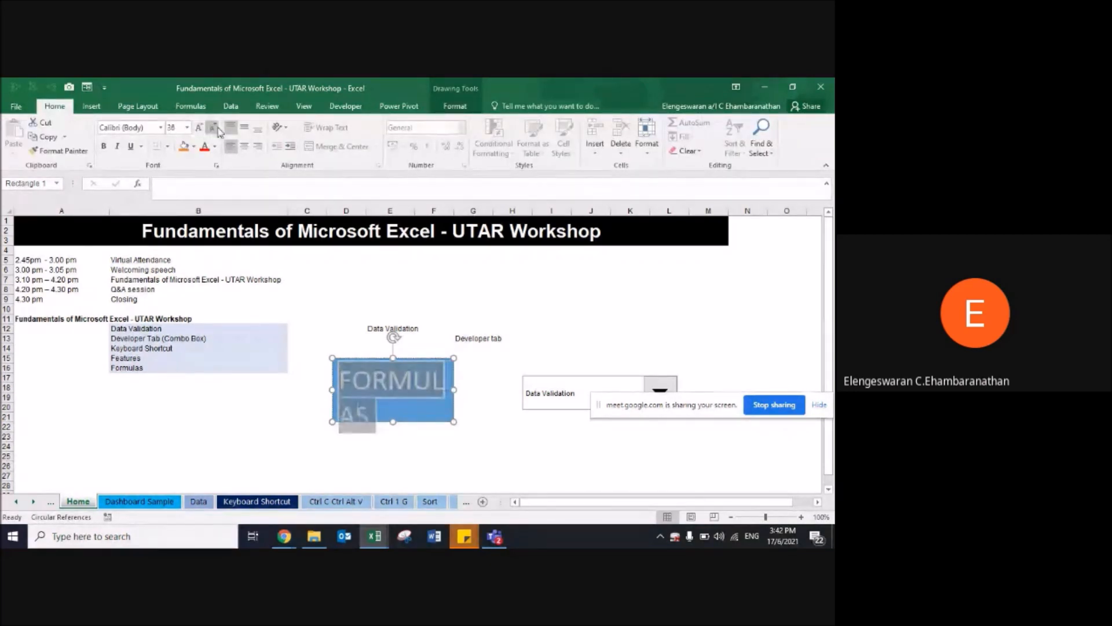
click(216, 127)
click(216, 128)
click(218, 129)
click(218, 129)
click(218, 129)
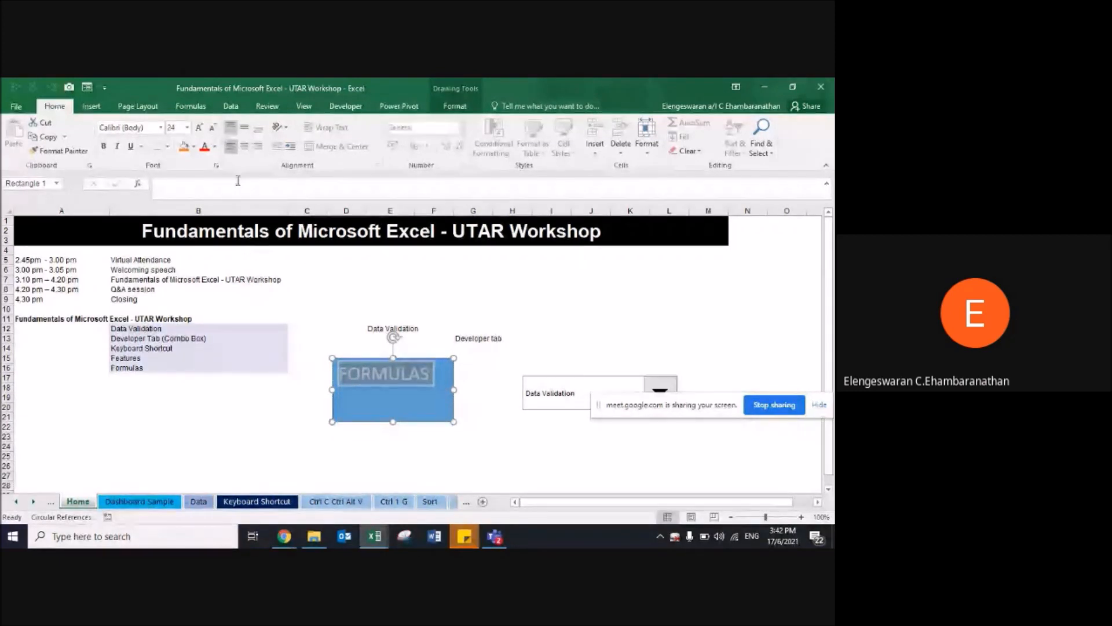
Step: Centre the FORMULAS text horizontally and vertically within the rectangle and deselect the shape
click(245, 148)
click(244, 127)
click(239, 398)
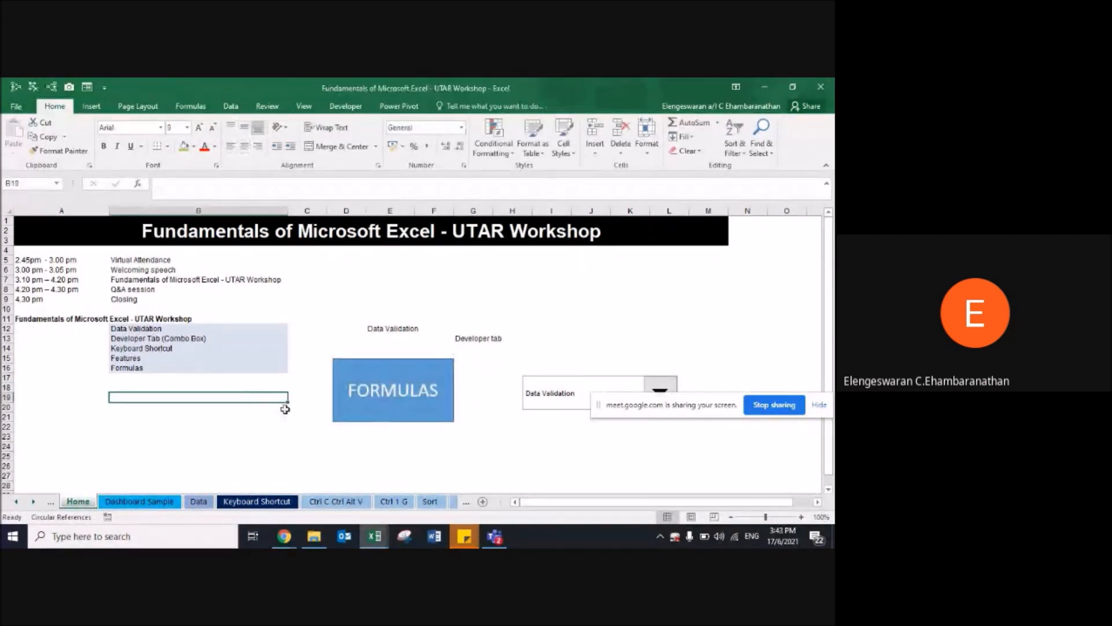
Step: Hyperlink the FORMULAS rectangle to cell A1 of the Formulas sheet in this document
click(360, 377)
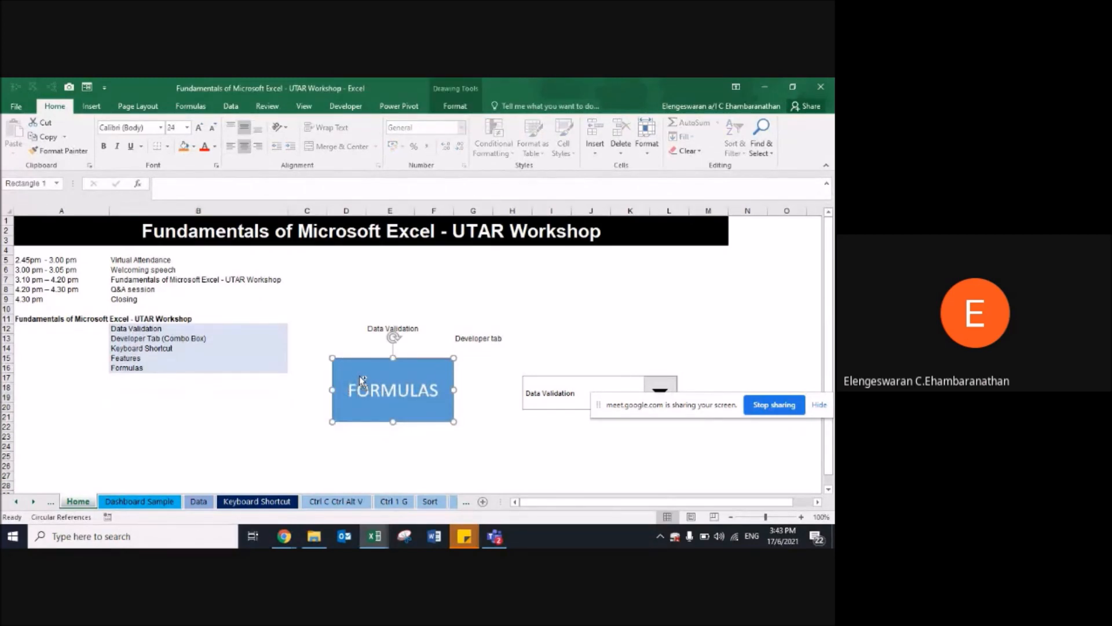
key(ctrl+k)
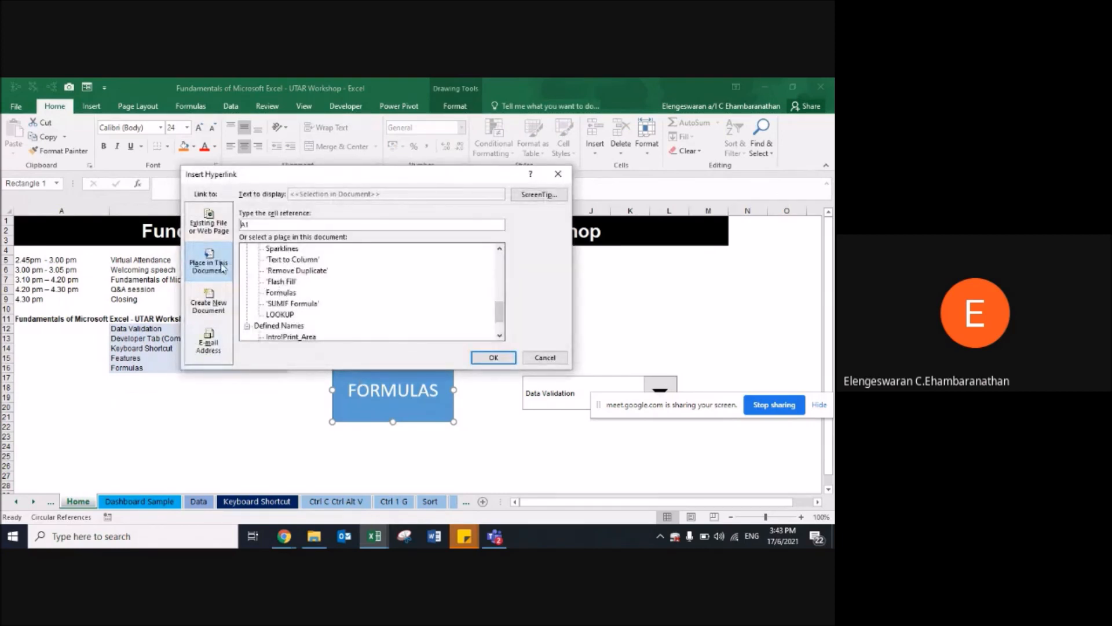
click(281, 293)
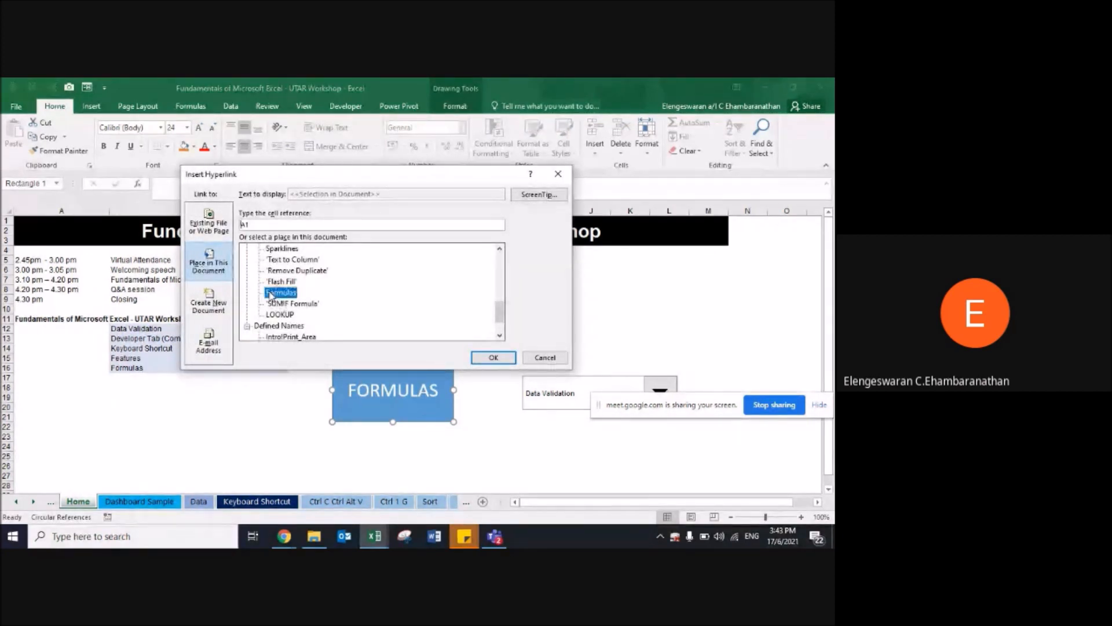
click(491, 358)
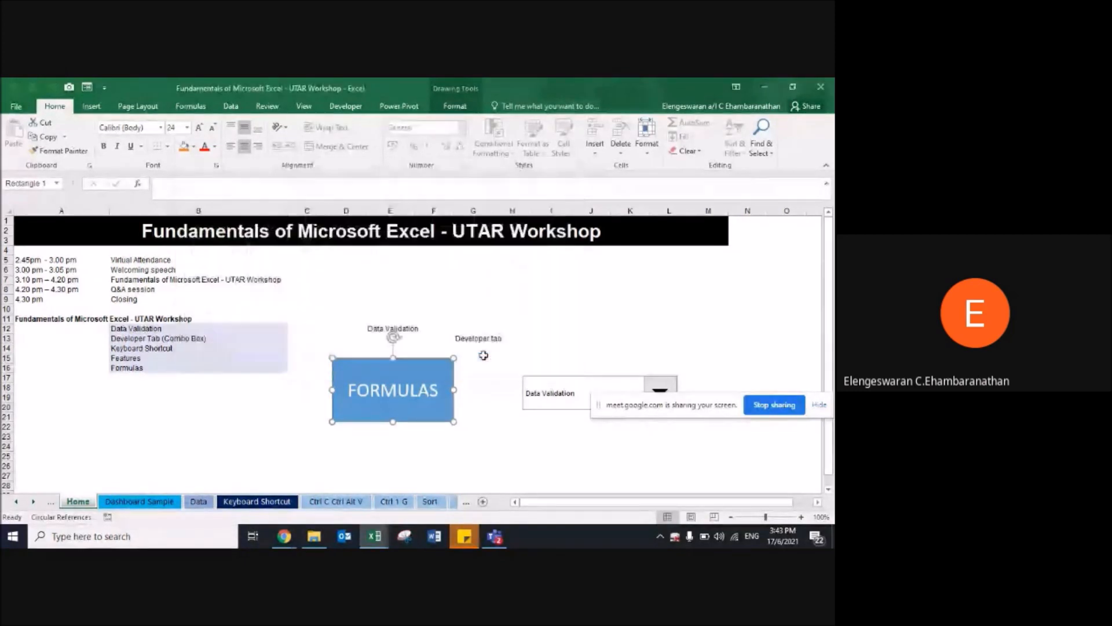
Step: Test the FORMULAS rectangle's hyperlink, then follow the example link beside LARGE to the Conditional Formatting sheet
click(419, 436)
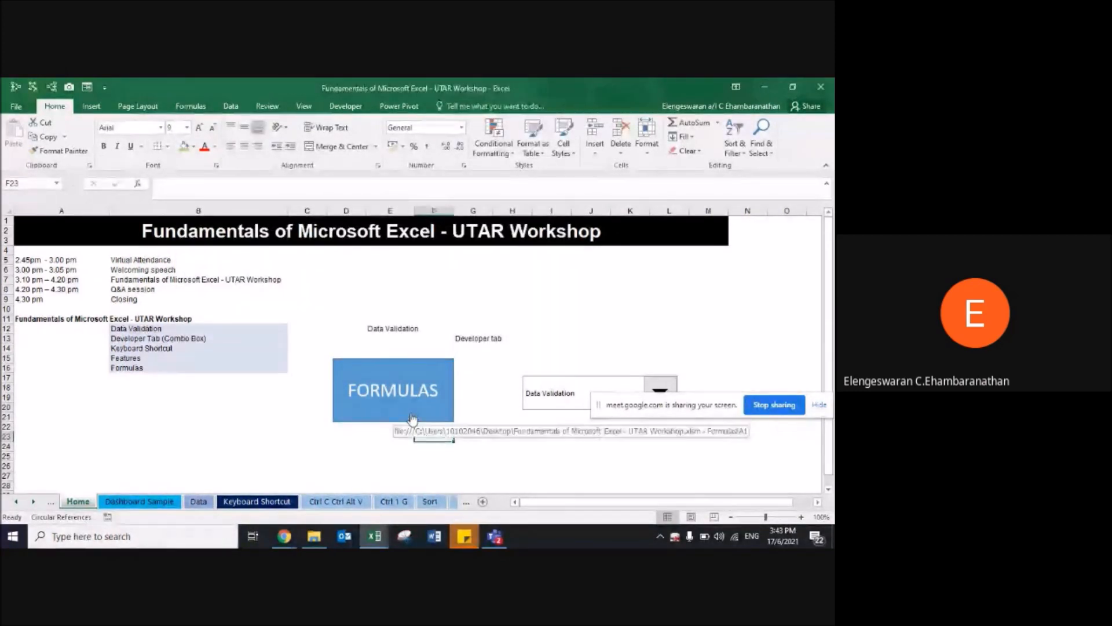
click(413, 417)
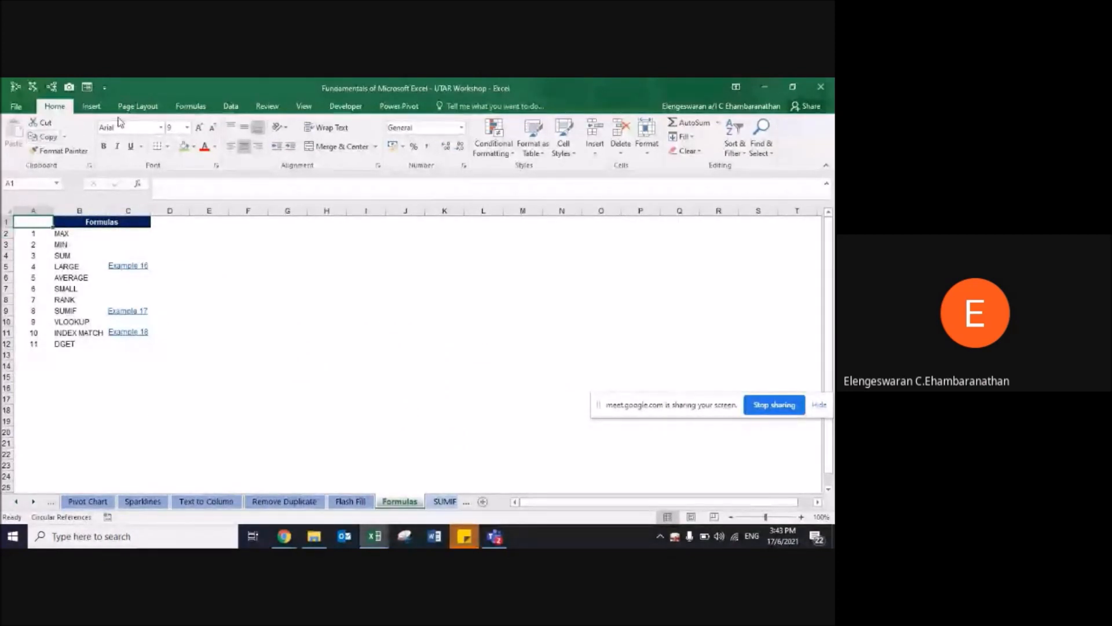
click(128, 265)
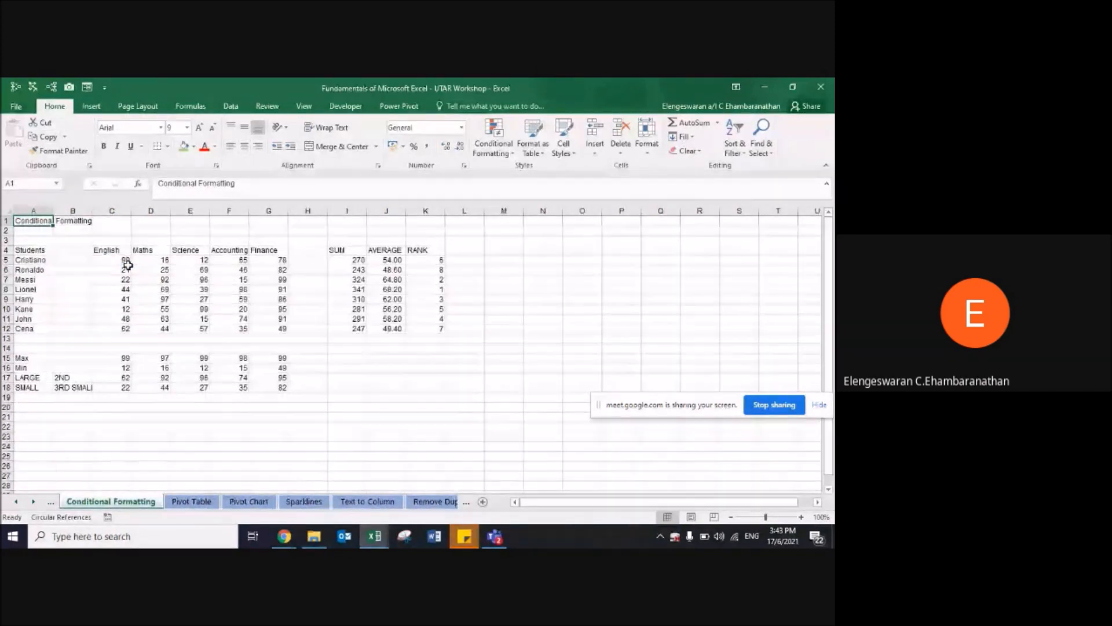
Step: Go back two sheets to the Features sheet and select the Quick Access Toolbar entry in B2
key(ctrl+Page_Up)
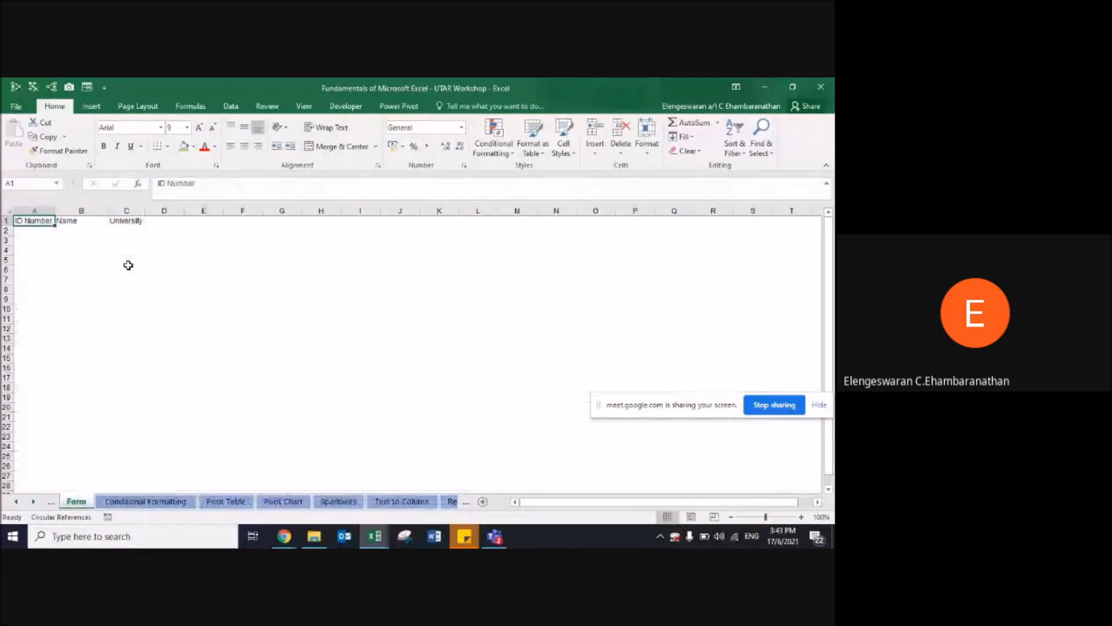
key(ctrl+Page_Up)
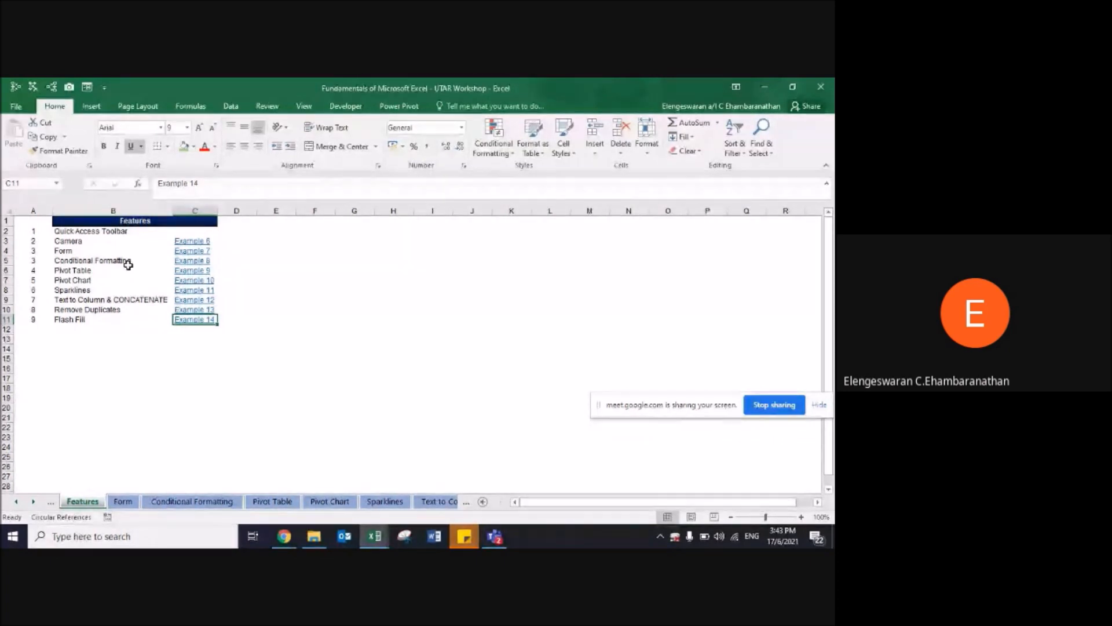
key(Up)
key(Up)
key(Up)
key(Up)
key(Up)
key(Up)
key(Up)
key(Up)
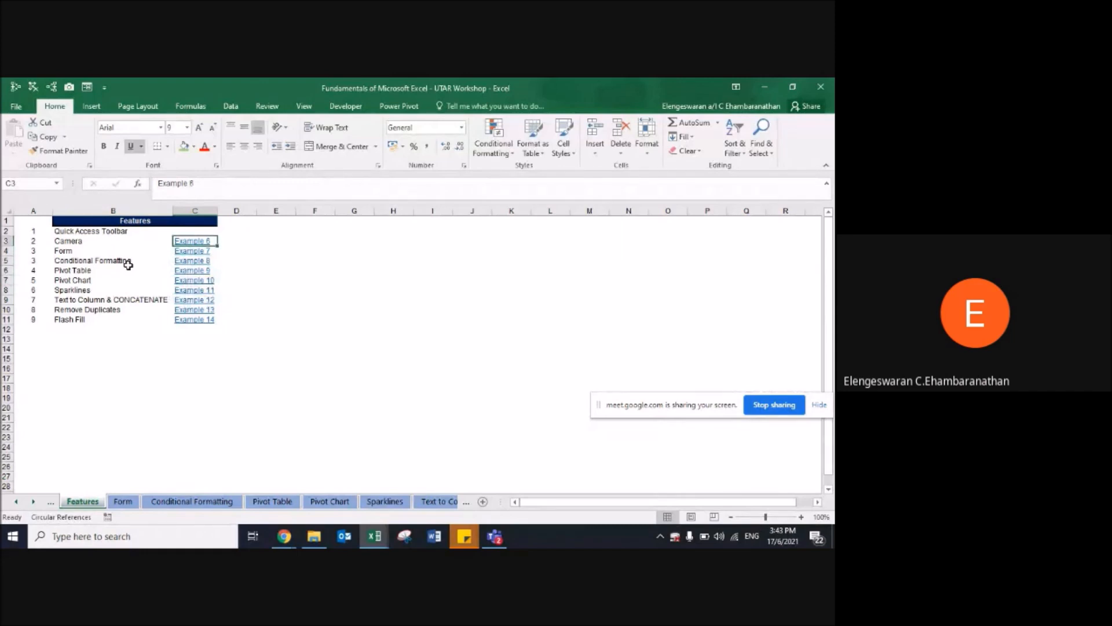
click(64, 234)
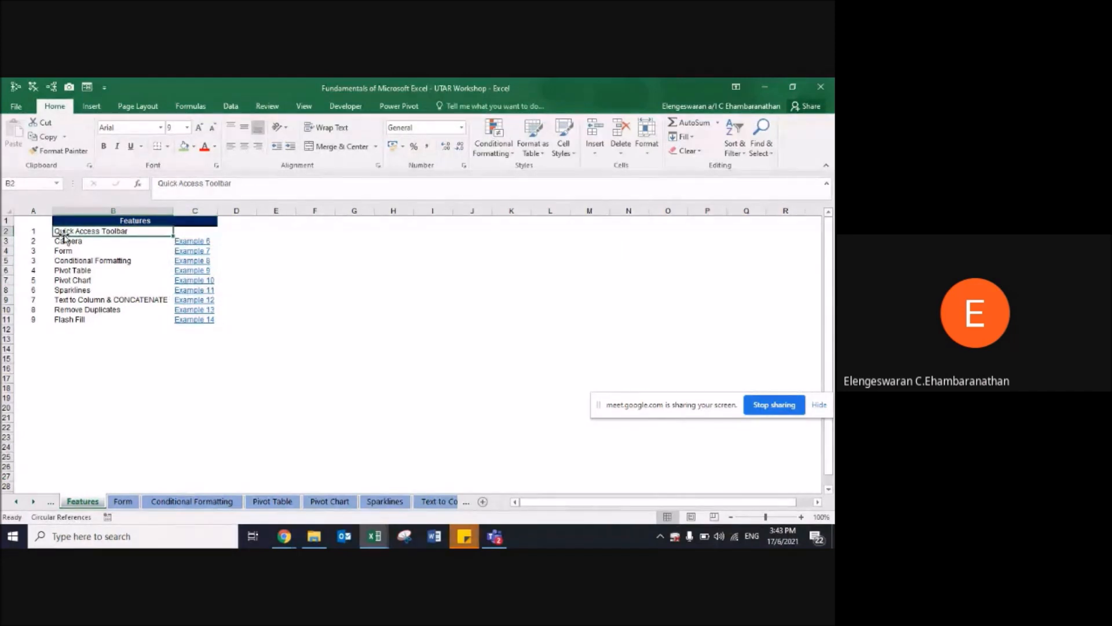
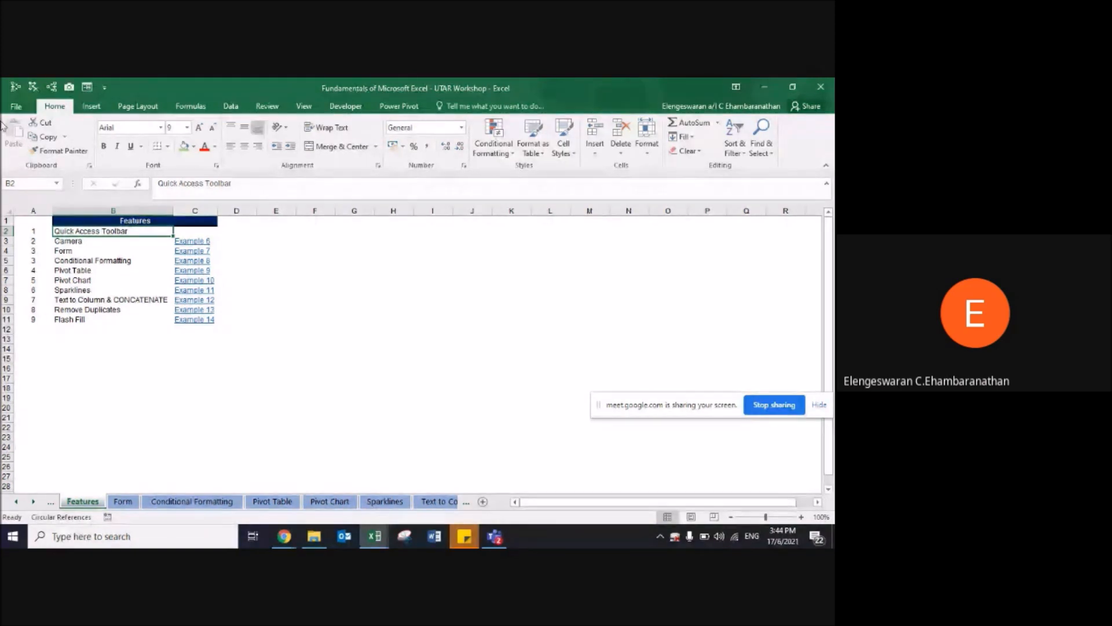
Step: Enter the note "File > Option > Quickaccess" in cell H7 of the Features sheet
click(394, 279)
text(File)
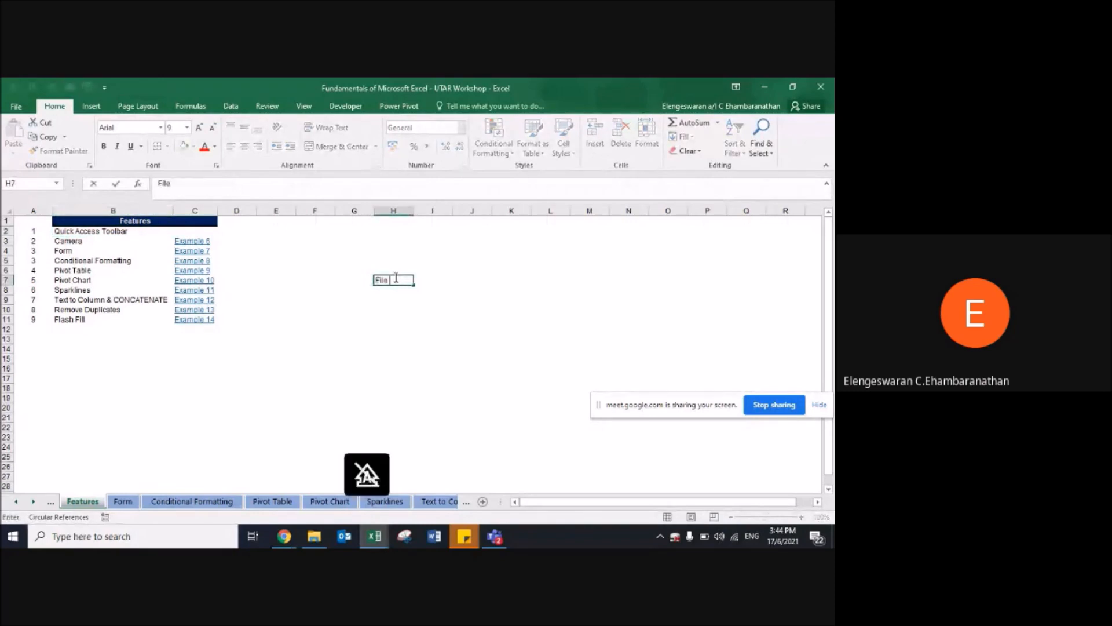
text( > Option > Quickaccess)
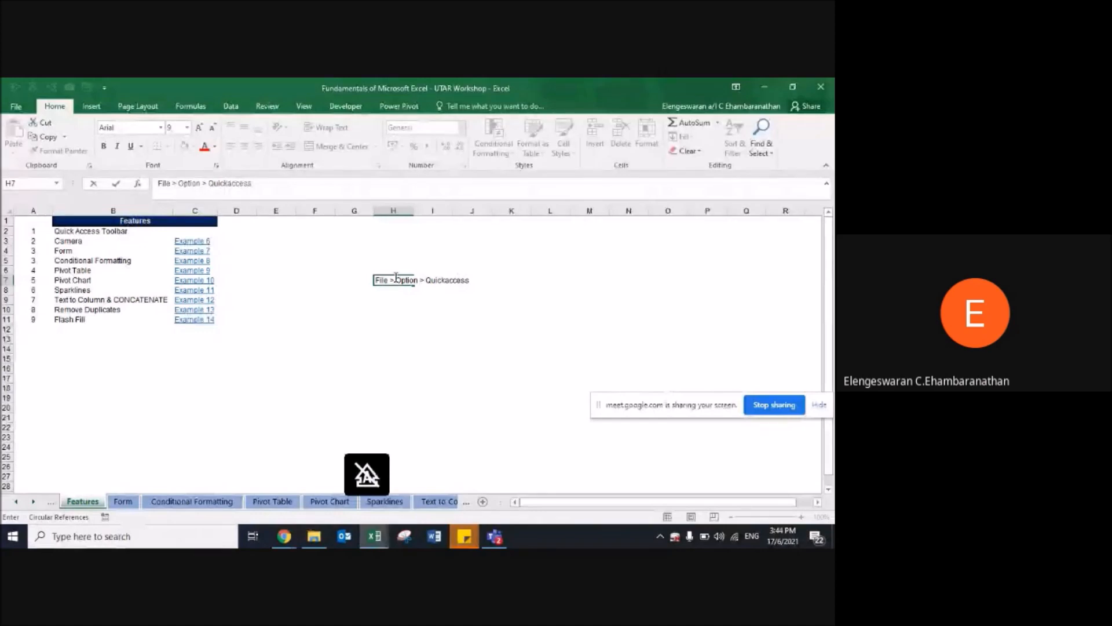
key(ctrl+Return)
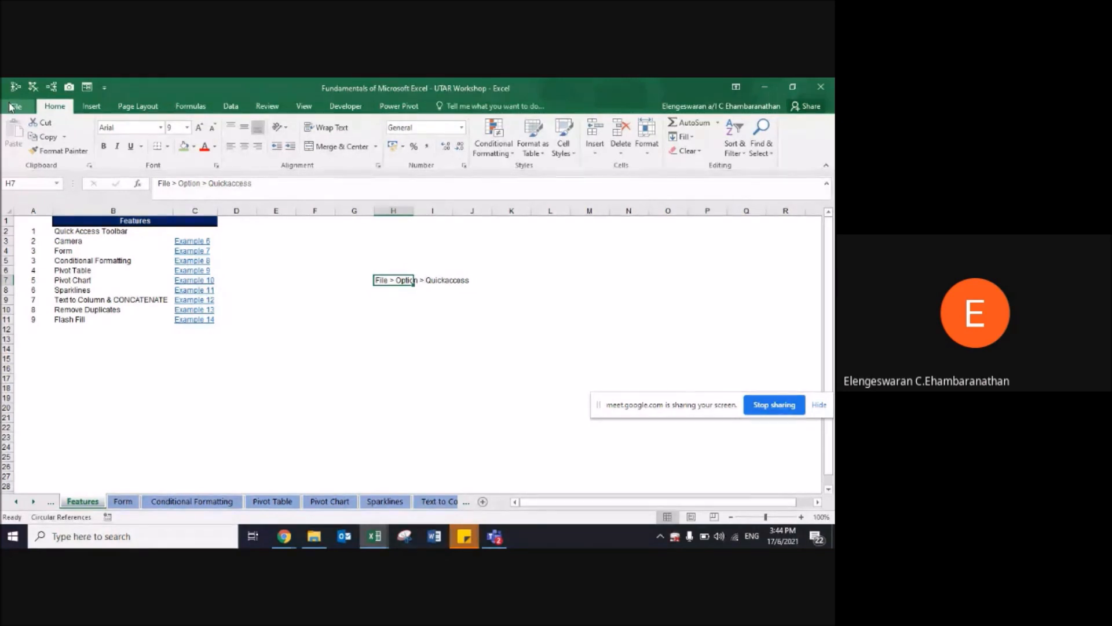
Step: Open the Quick Access Toolbar customization in Excel Options and list All Commands
click(10, 107)
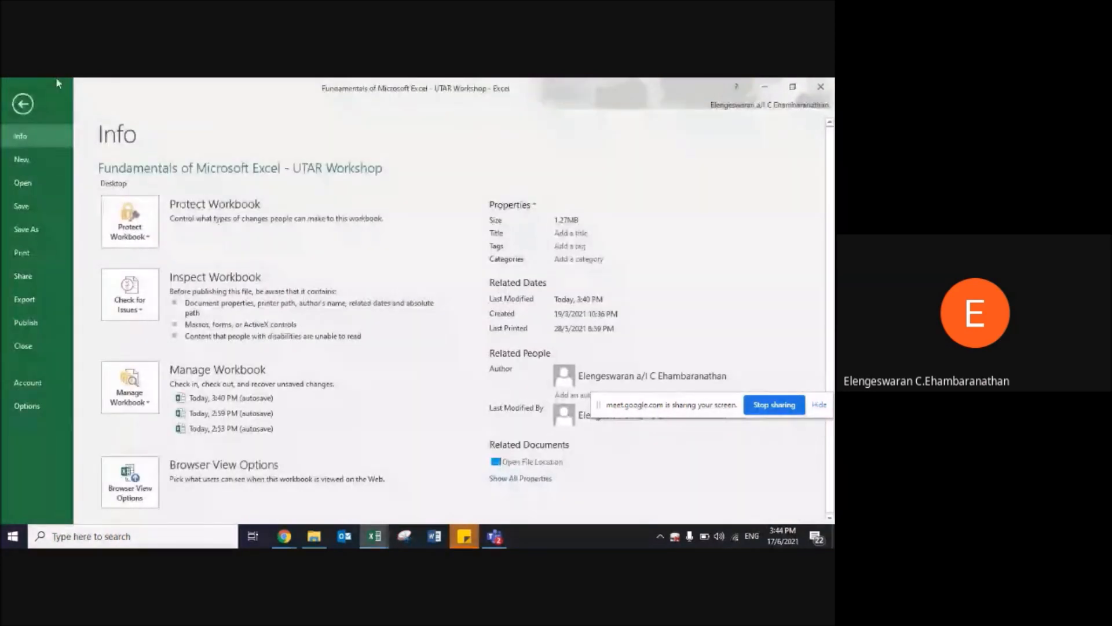
click(26, 406)
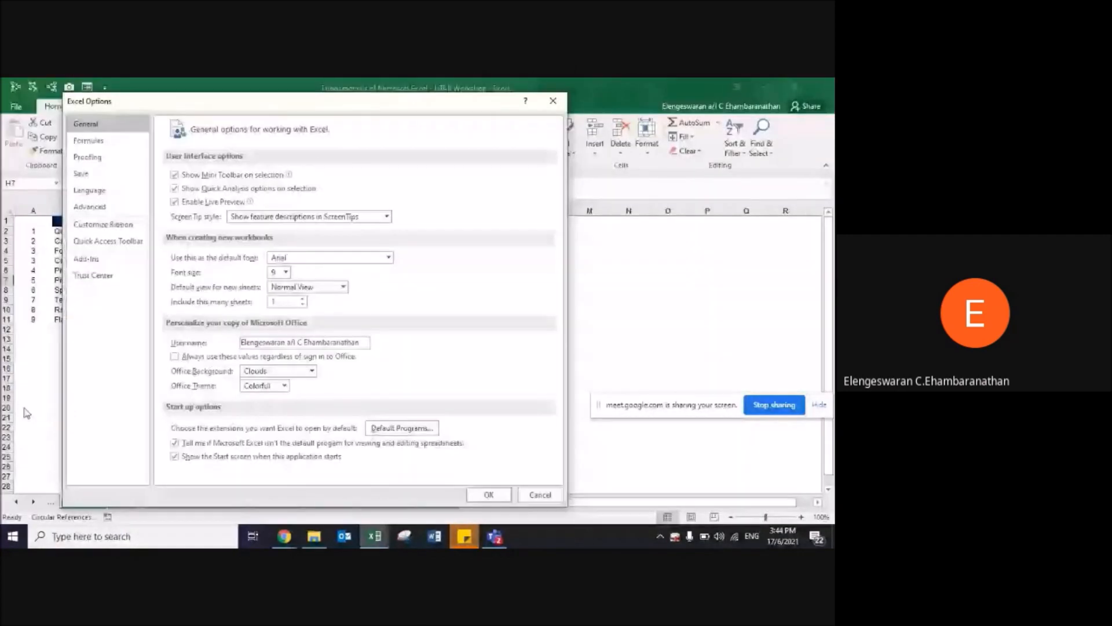
click(83, 243)
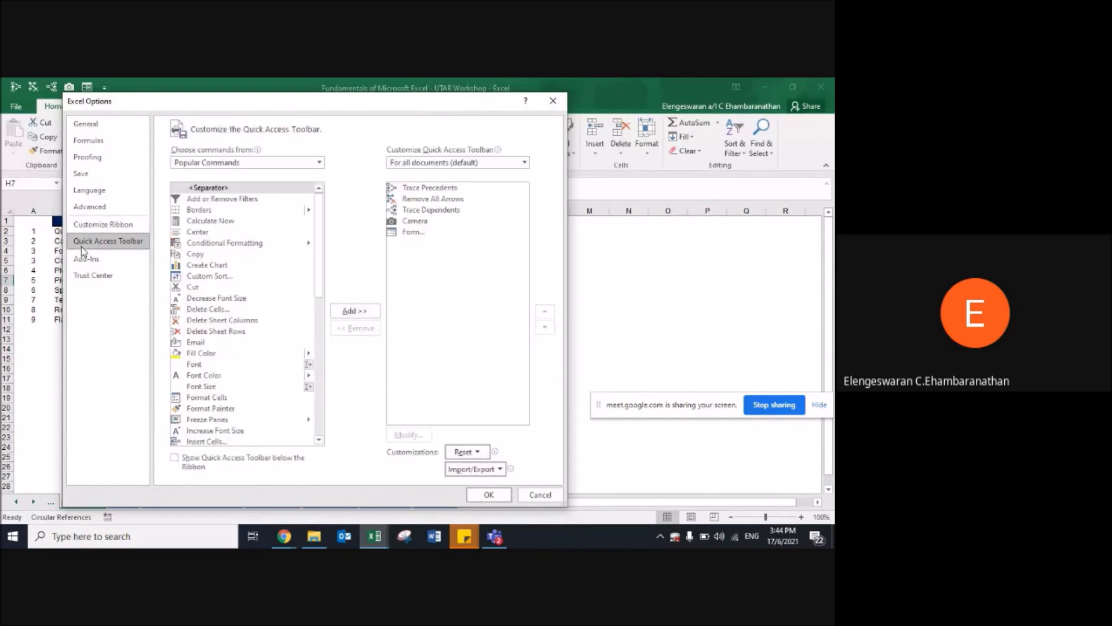
click(243, 165)
click(215, 200)
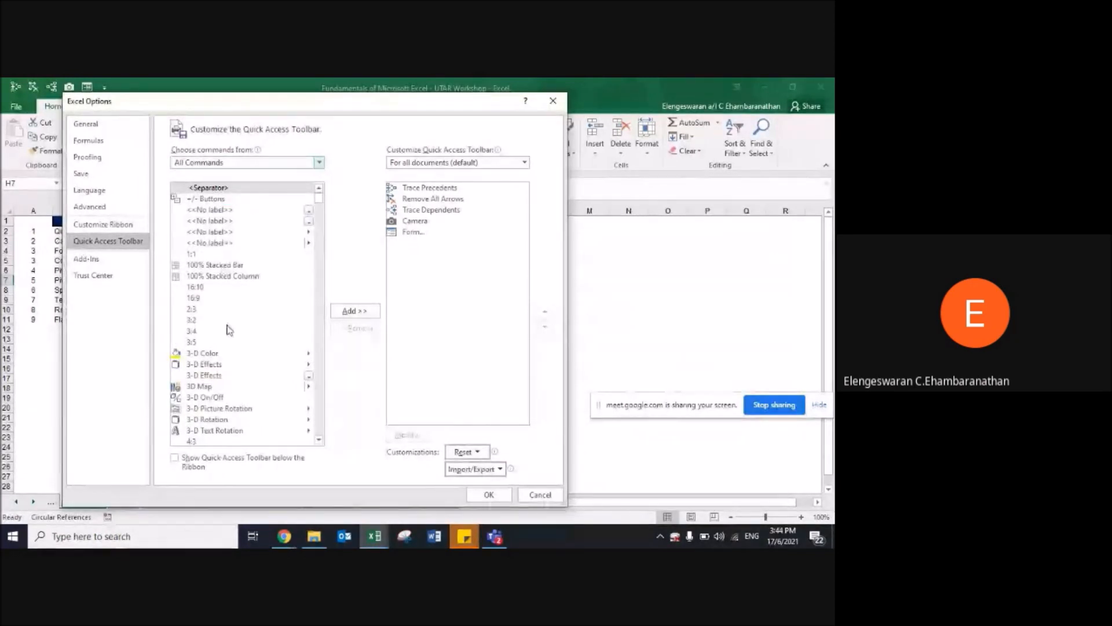
Step: Find the Camera command among all available commands and select it
scroll(229, 329, down, 10)
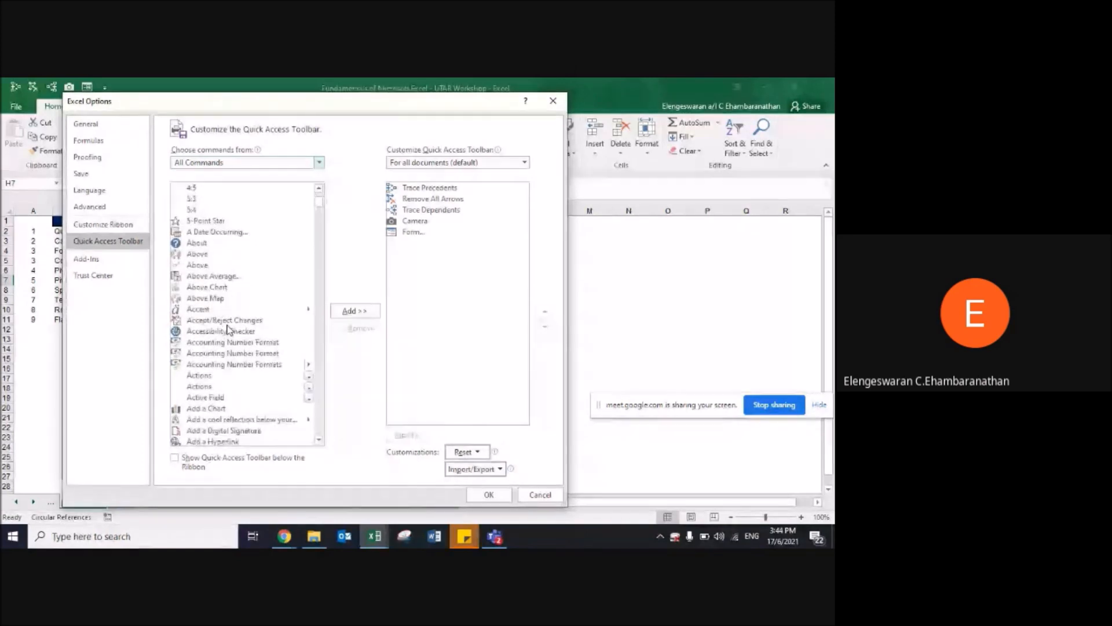
scroll(229, 329, down, 7)
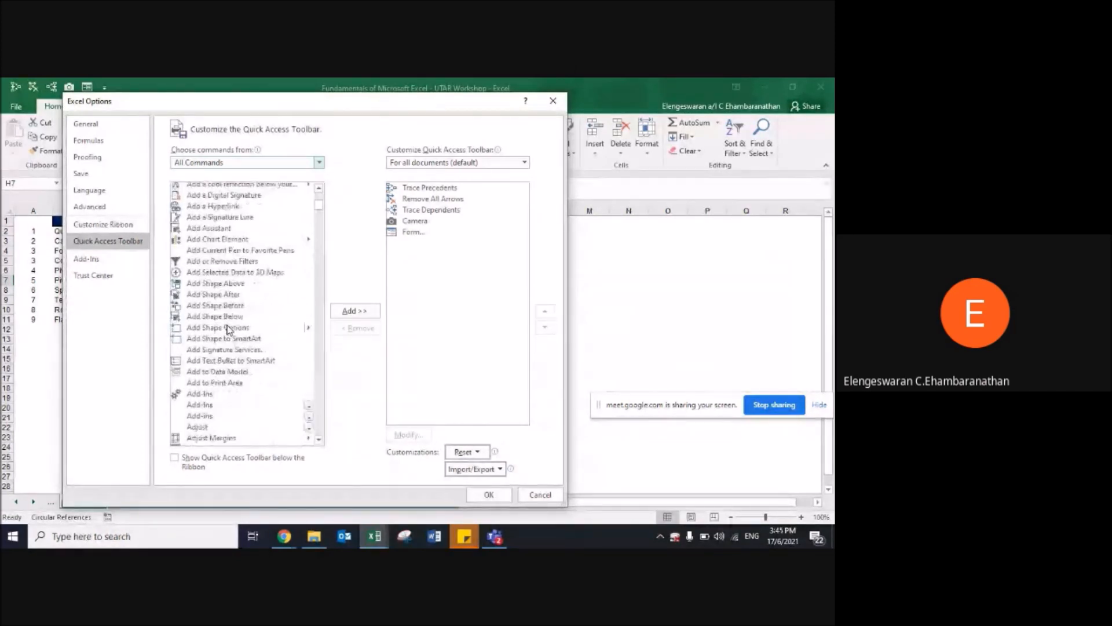
scroll(229, 329, down, 3)
scroll(229, 329, down, 7)
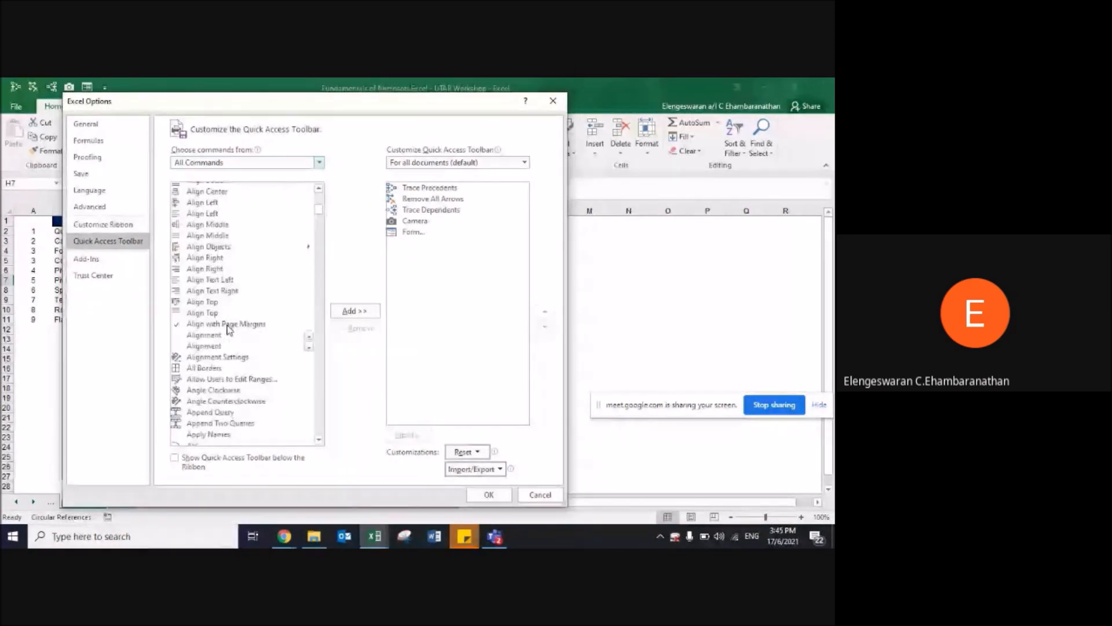
scroll(228, 329, down, 7)
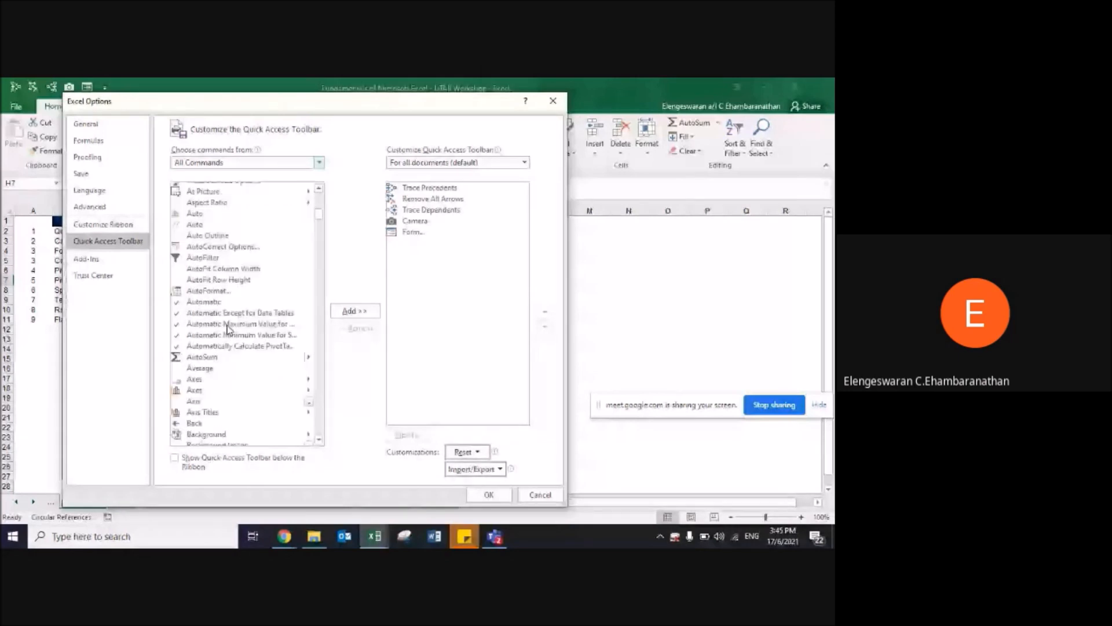
scroll(229, 329, down, 15)
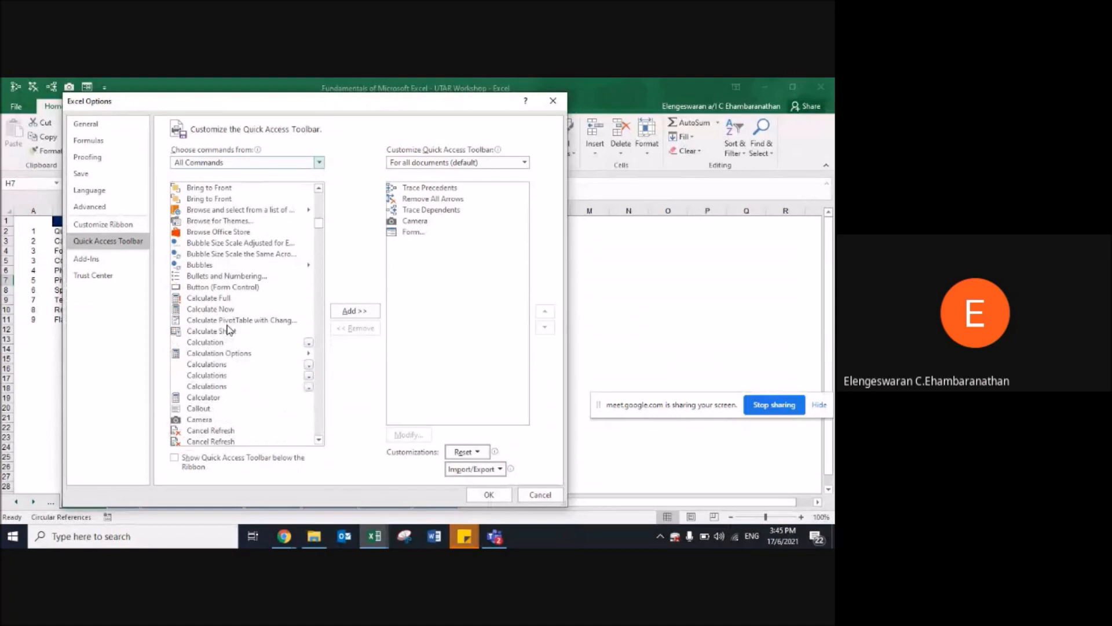
scroll(228, 329, down, 2)
click(202, 362)
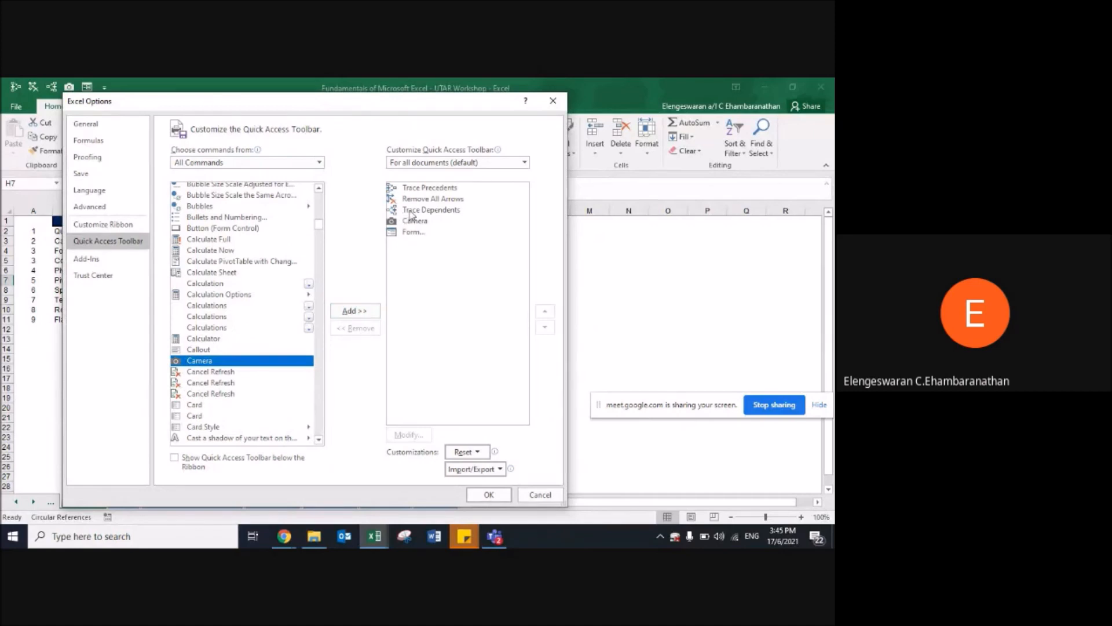
Step: Find the Form command among all available commands and select it
scroll(226, 388, down, 5)
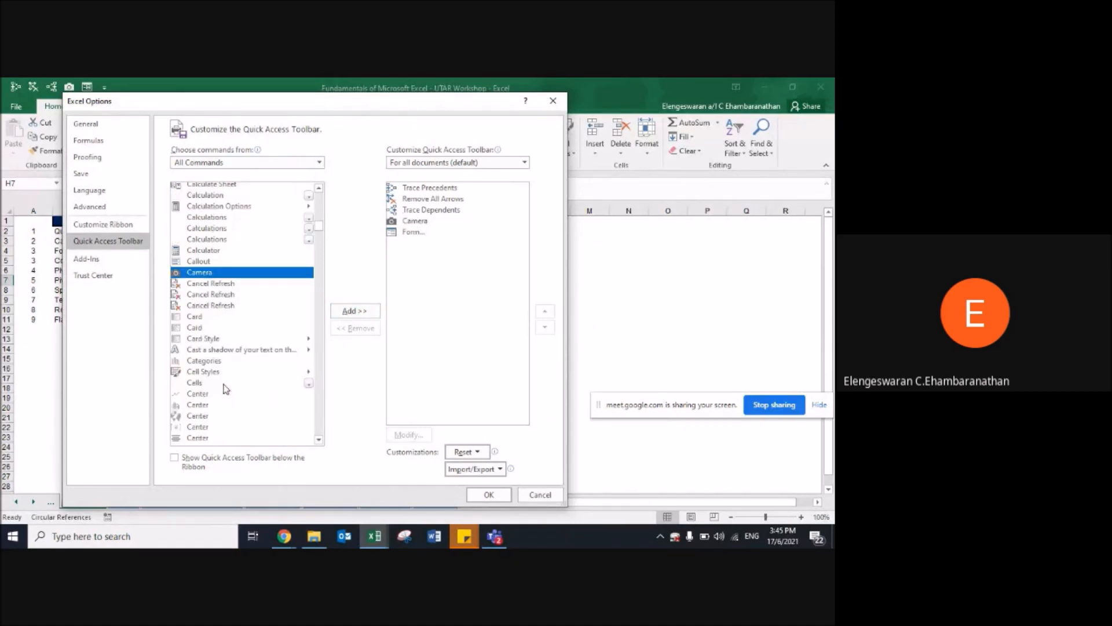
scroll(225, 388, down, 6)
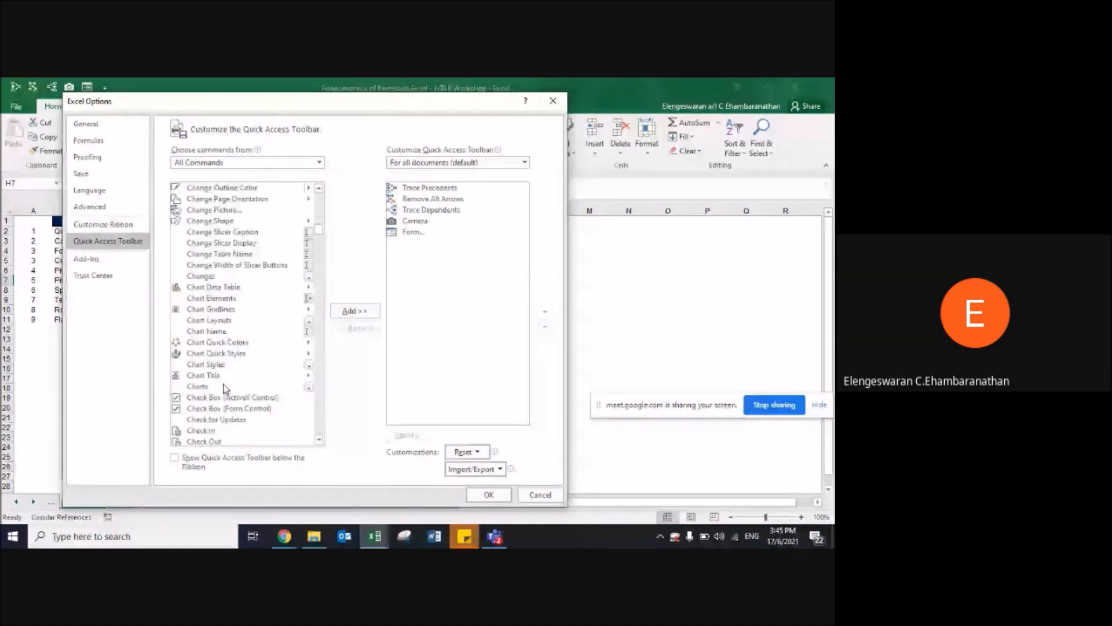
scroll(226, 388, down, 15)
scroll(226, 388, down, 20)
scroll(226, 389, down, 20)
scroll(226, 388, down, 20)
scroll(226, 388, down, 2)
scroll(225, 388, down, 8)
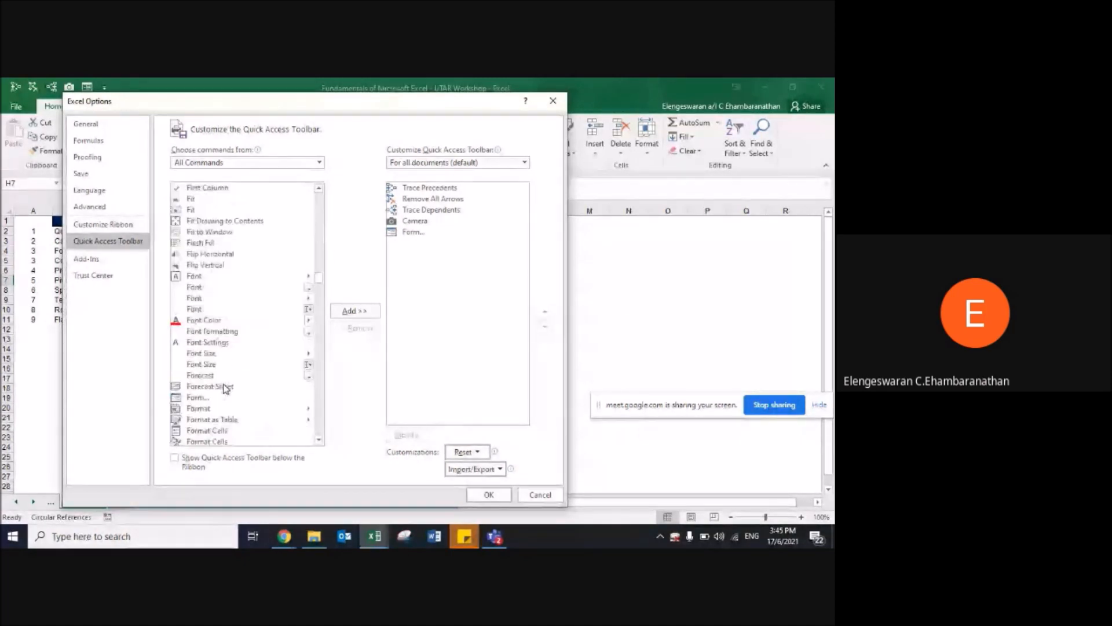
click(193, 369)
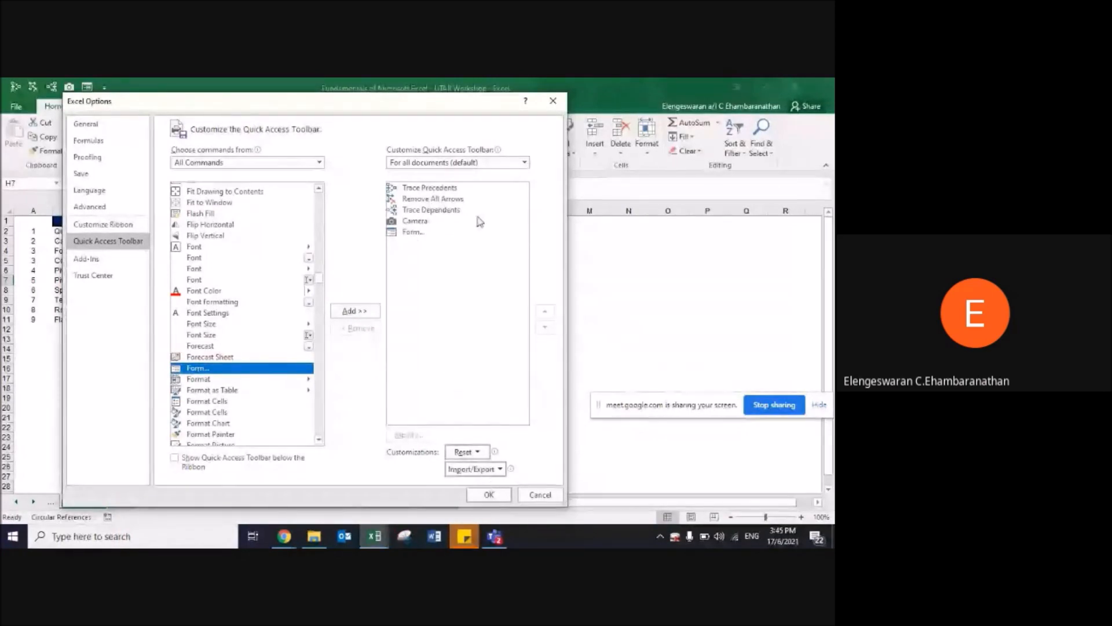
Step: Check the document scope choices for the Quick Access Toolbar, keep "For all documents (default)" and accept the options
click(413, 164)
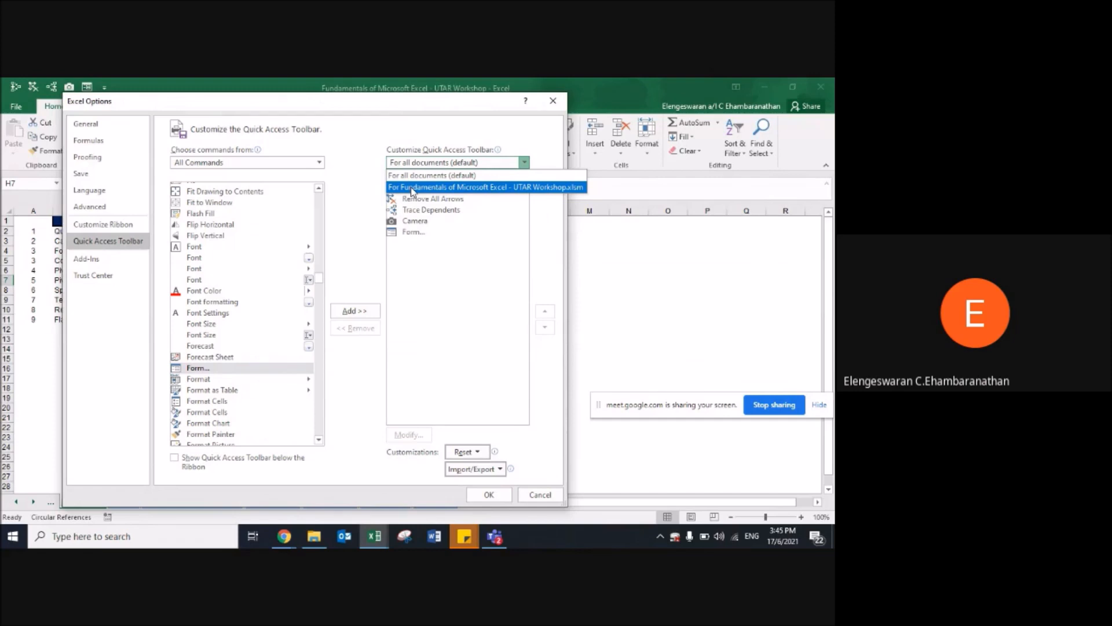
click(367, 365)
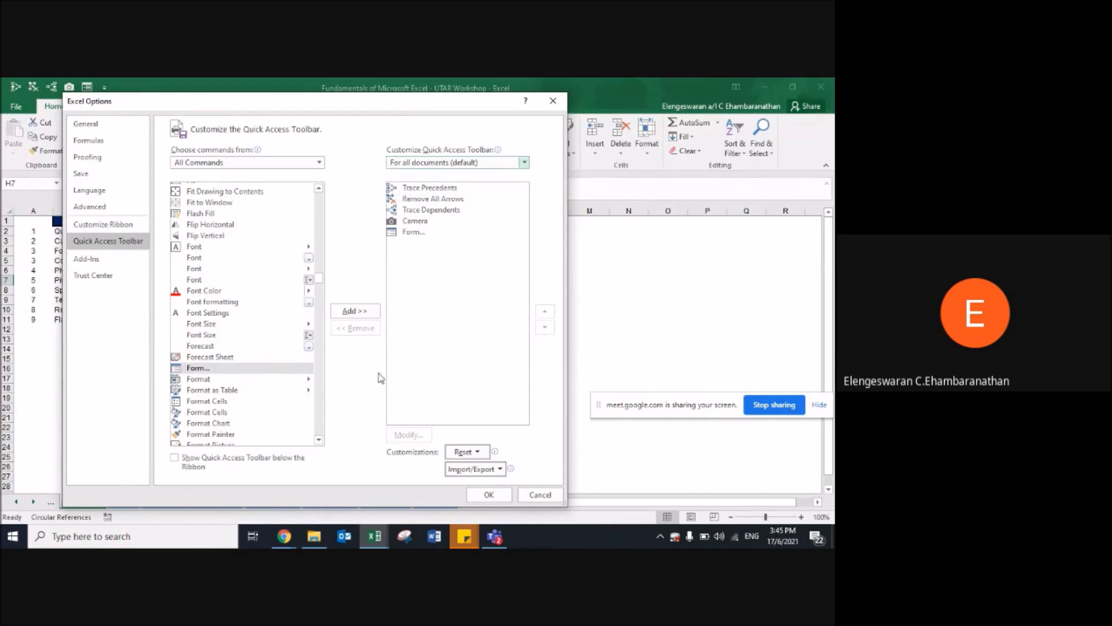
click(488, 493)
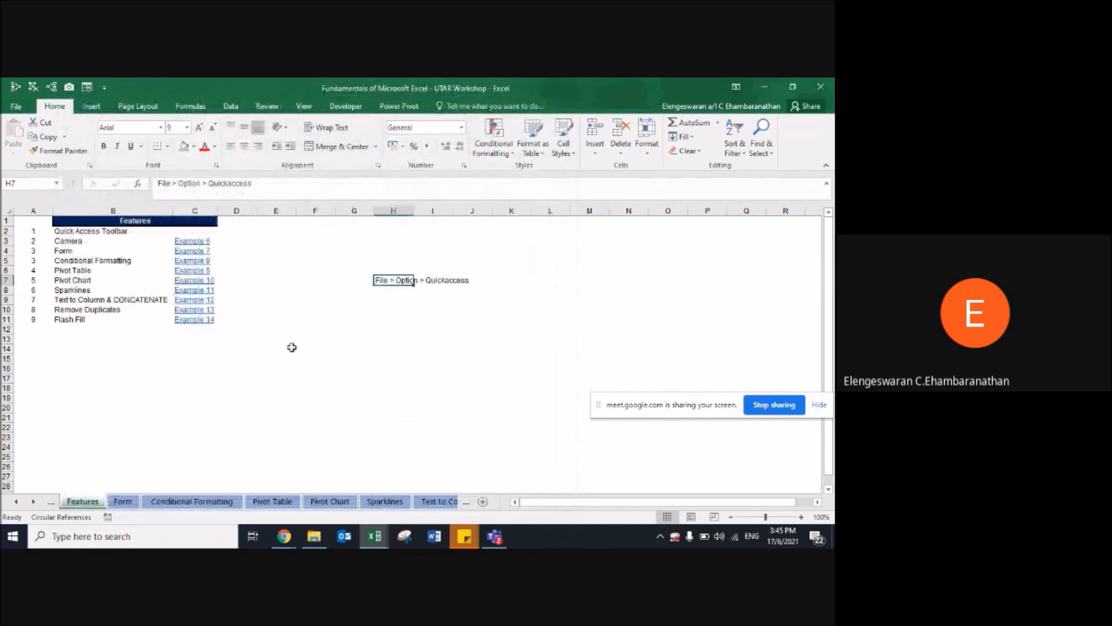
click(292, 348)
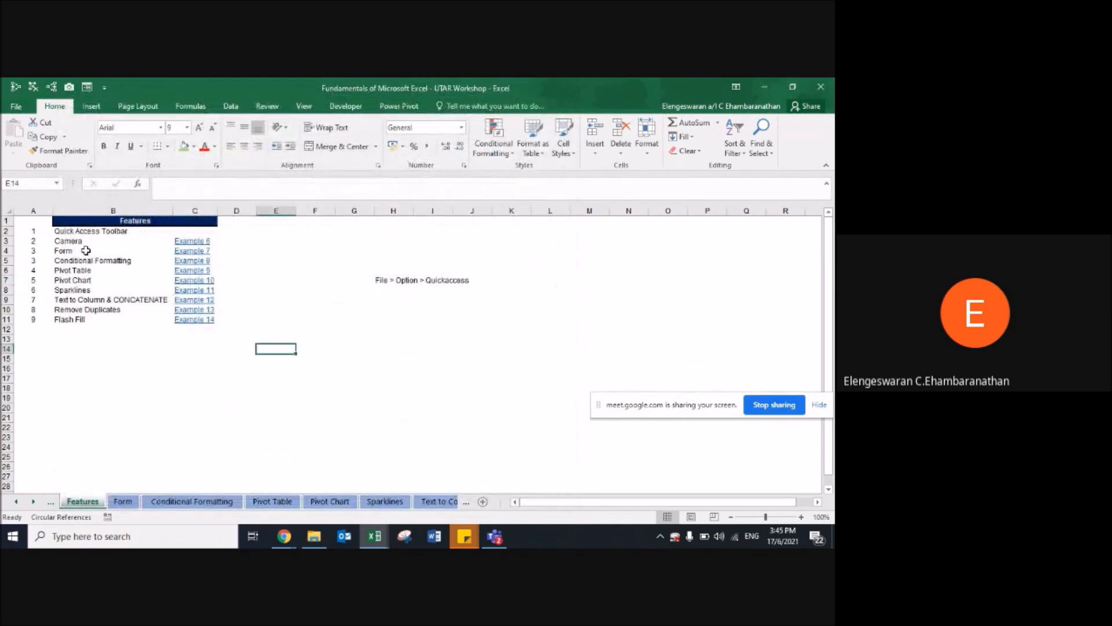
Step: Follow the Camera entry's Example 6 link to the Data sheet and copy the football club table C1:I7
click(183, 241)
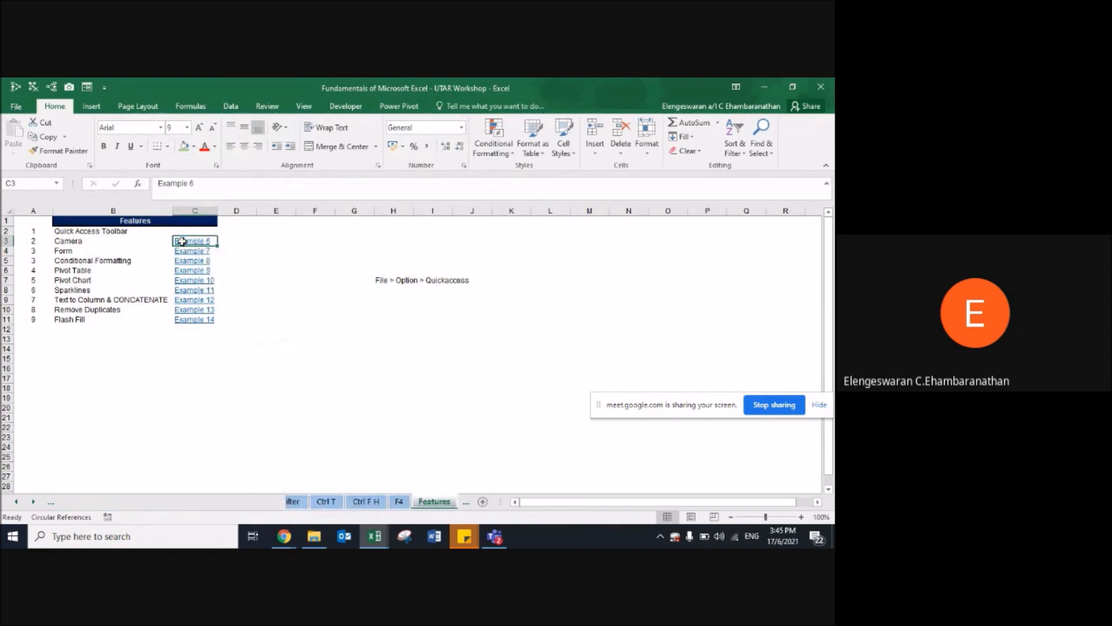
click(124, 230)
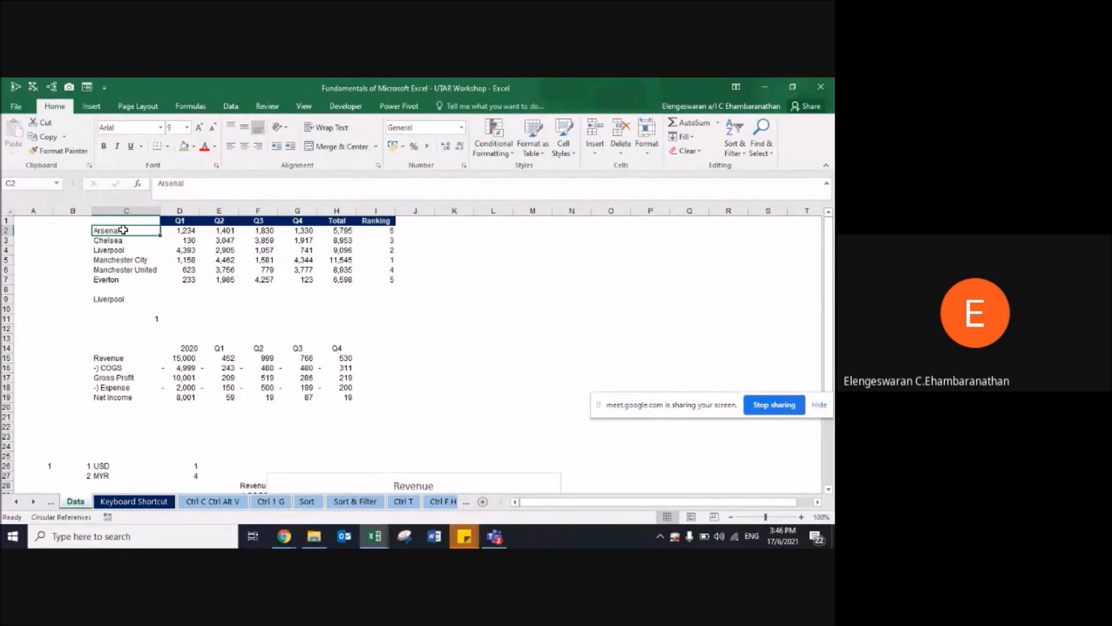
key(ctrl+a)
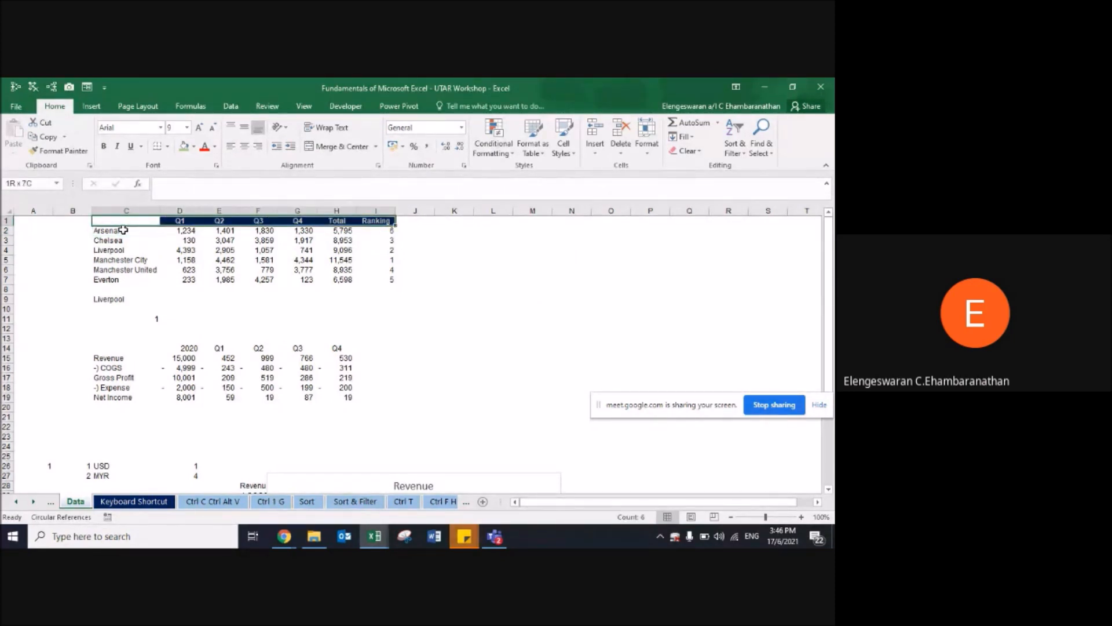
key(ctrl+c)
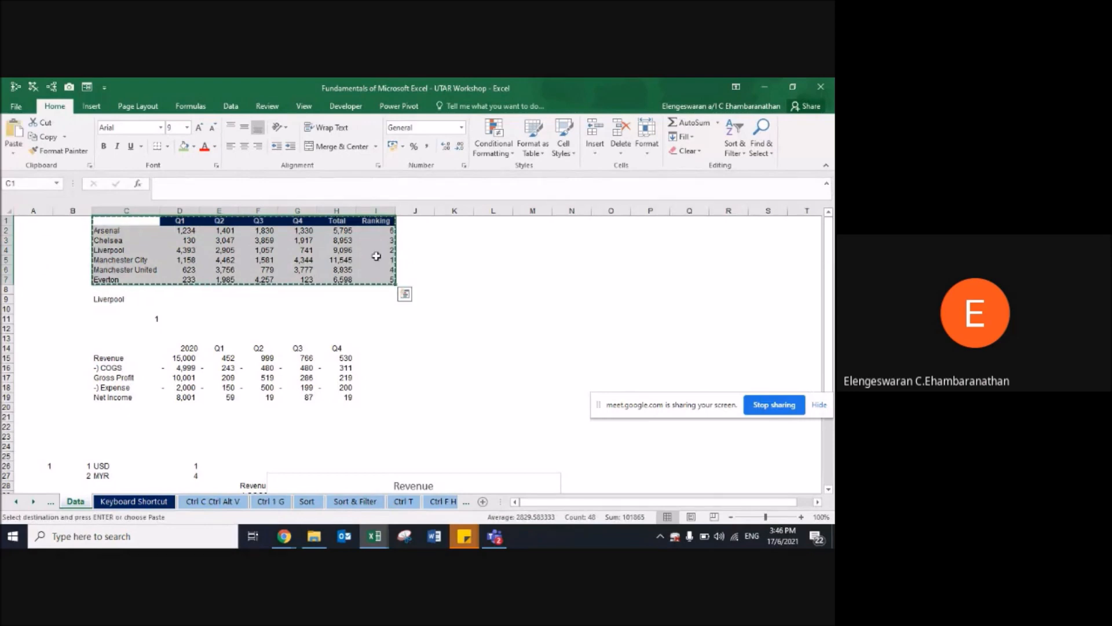
Step: Paste the copied club table as a static picture at cell K1
click(467, 224)
right_click(464, 223)
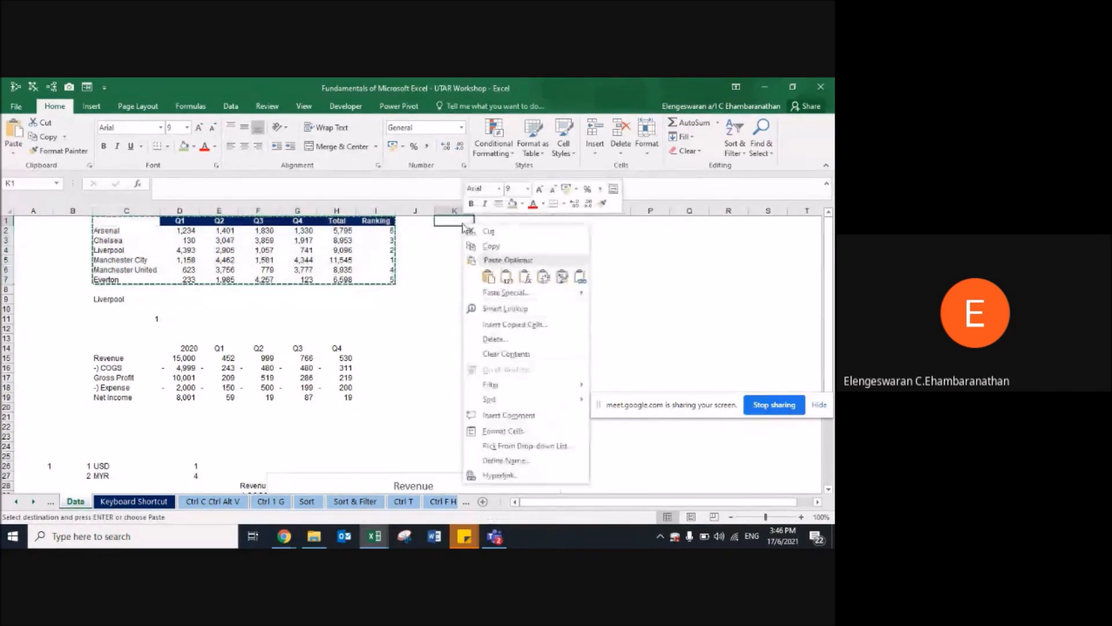
mouse_move(533, 293)
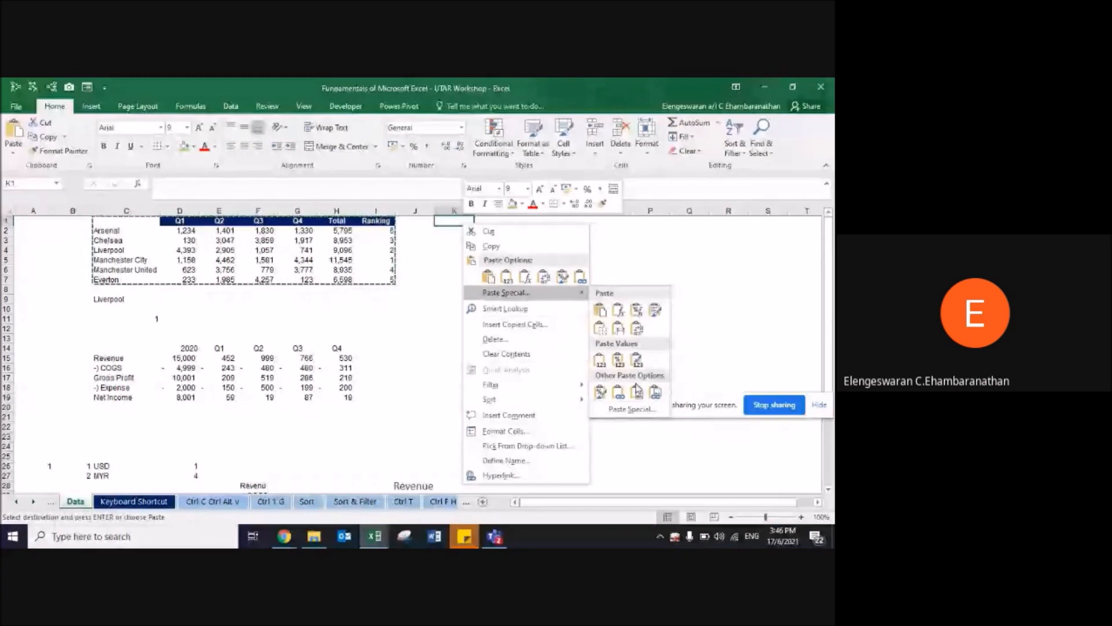
click(639, 398)
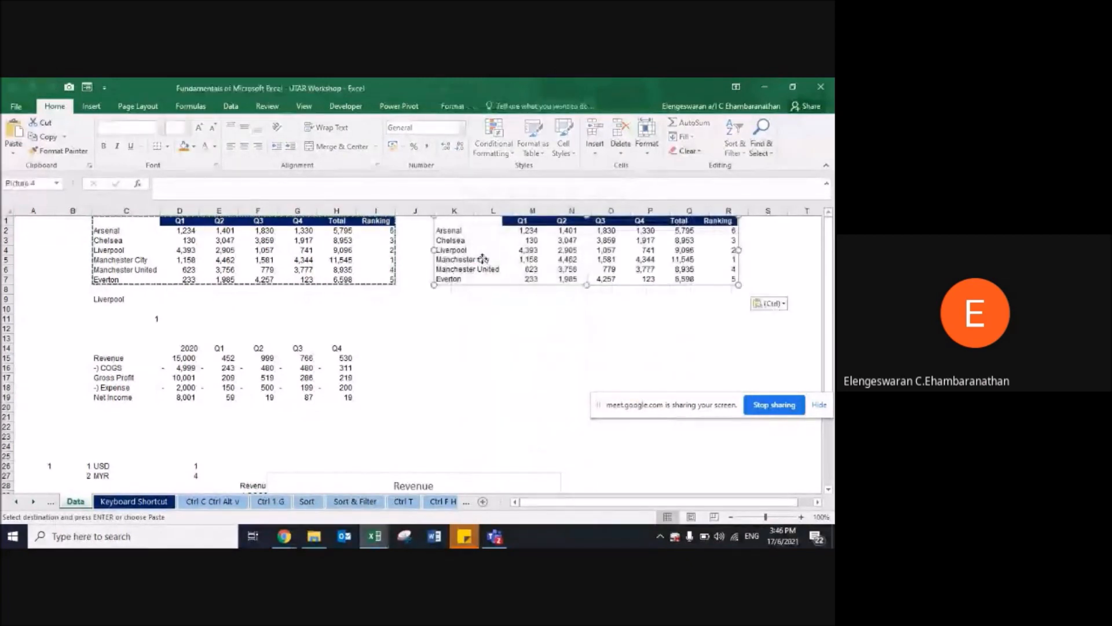
drag(485, 257, 485, 277)
key(ctrl+z)
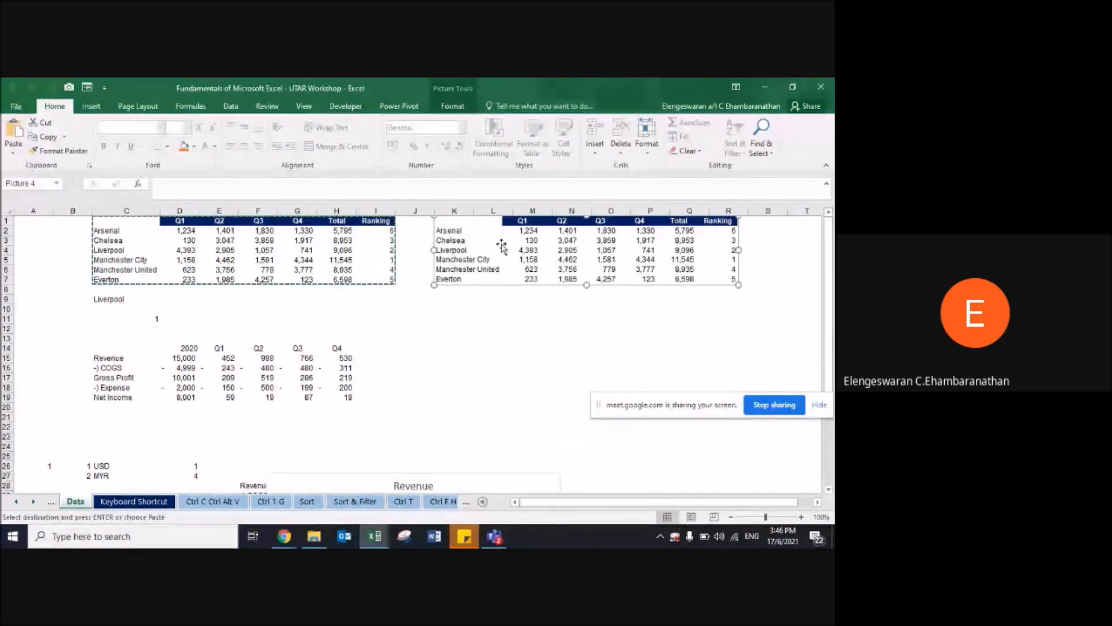
Step: Capture the club table C1:I7 with the Camera tool and place the linked picture just below the static picture
click(174, 247)
key(ctrl+Up)
key(Left)
key(Escape)
key(ctrl+shift+Right)
key(ctrl+shift+Right)
key(shift+Down)
key(ctrl+shift+Down)
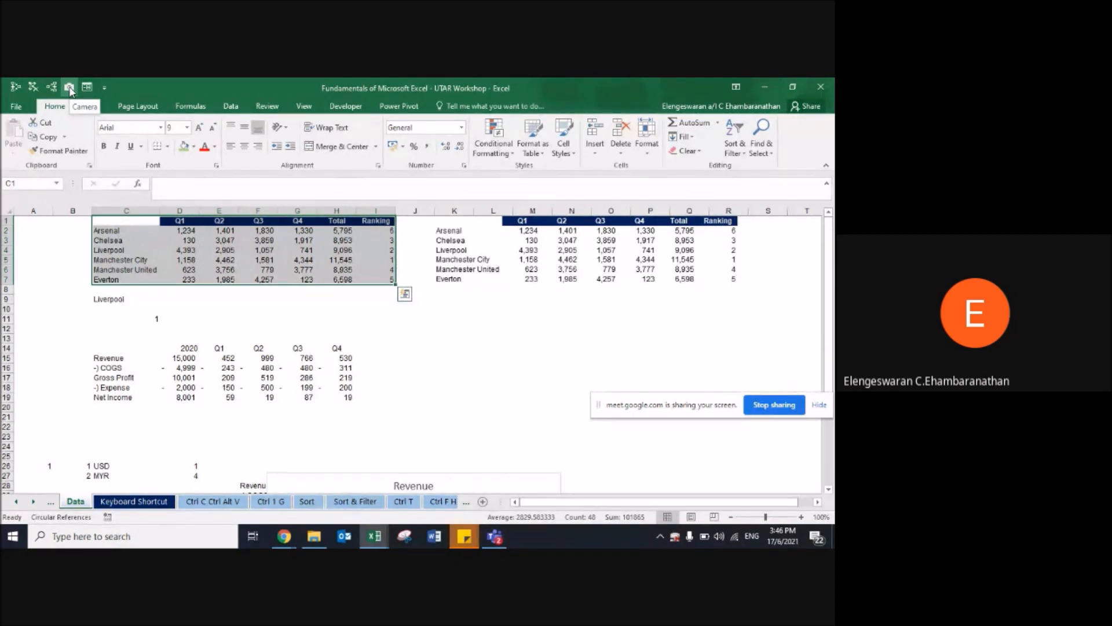
click(70, 89)
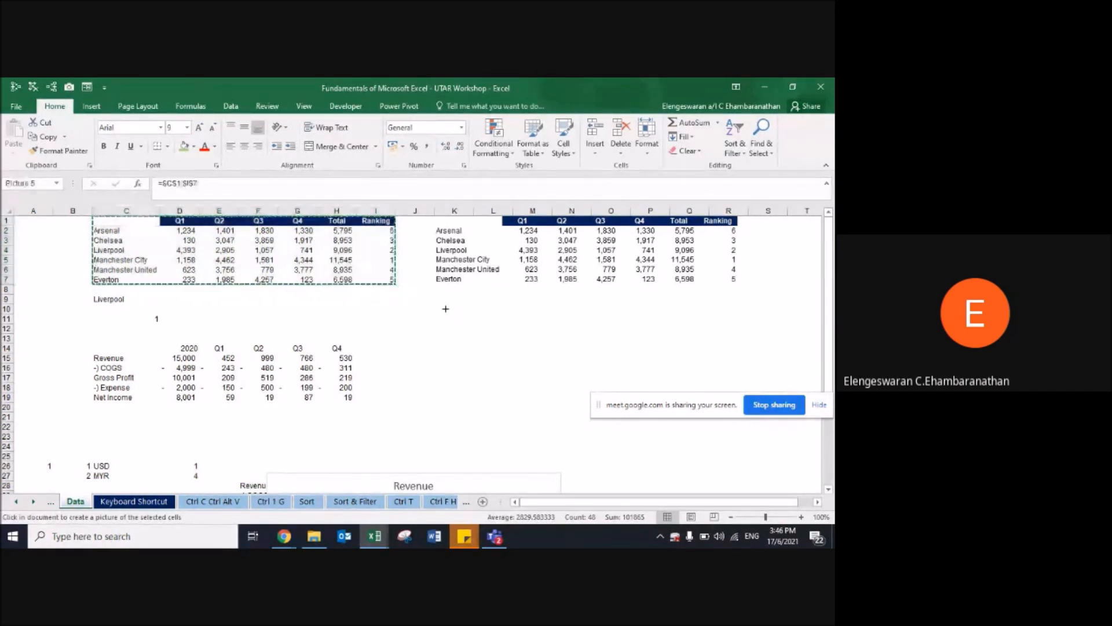
click(446, 309)
mouse_move(477, 314)
mouse_down()
mouse_move(449, 312)
mouse_move(472, 308)
mouse_up()
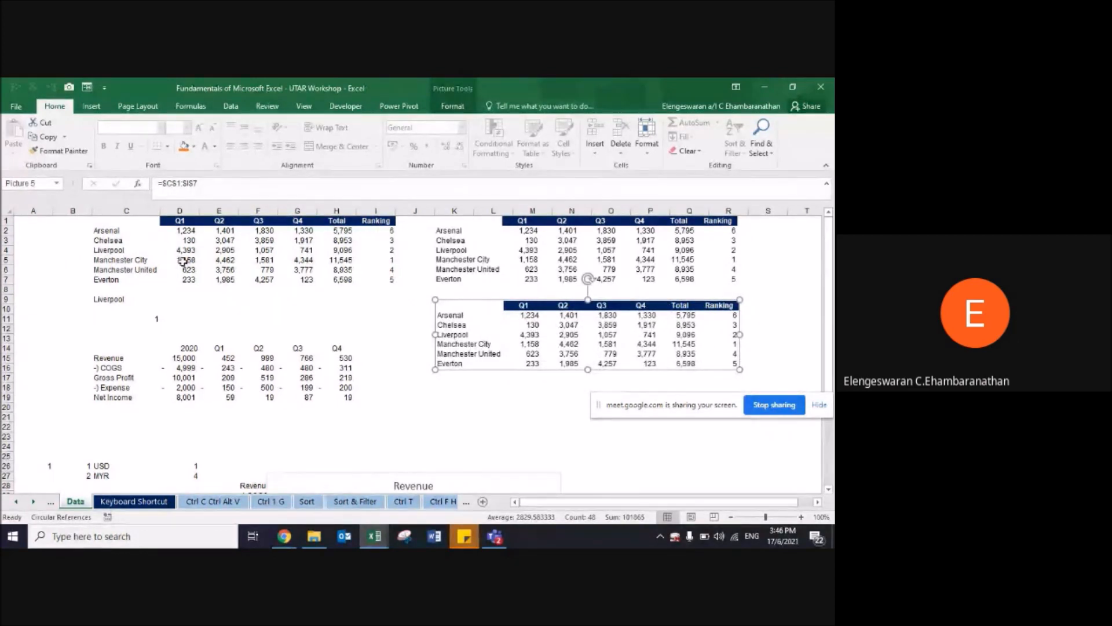
Step: Set Arsenal's Q1 value in D2 to 9999 and compare the static picture with the linked one
click(186, 233)
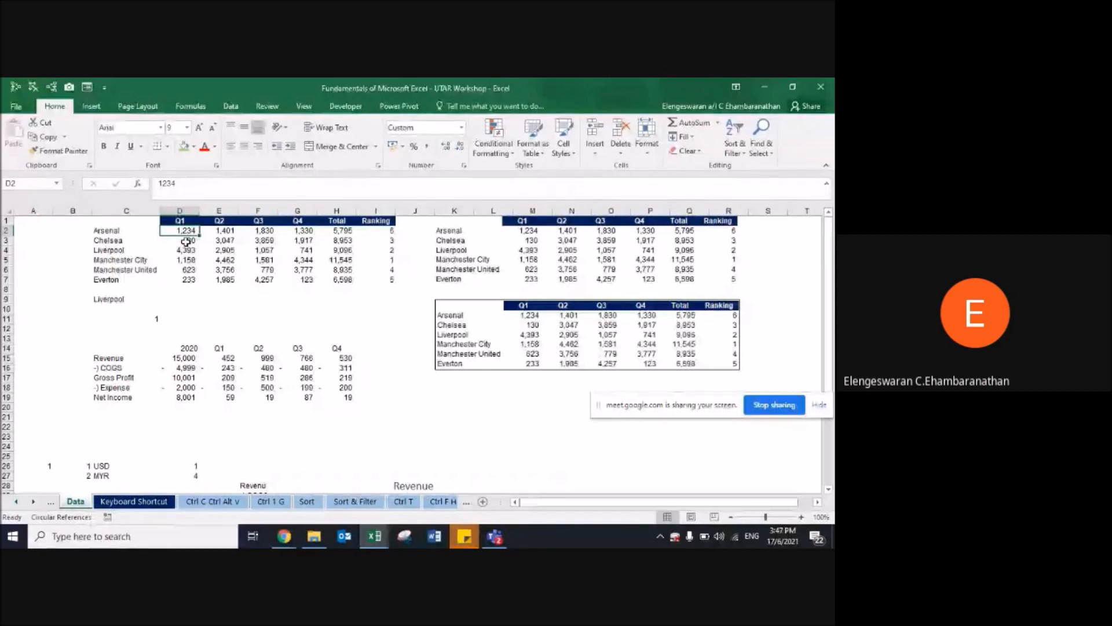
text(9999)
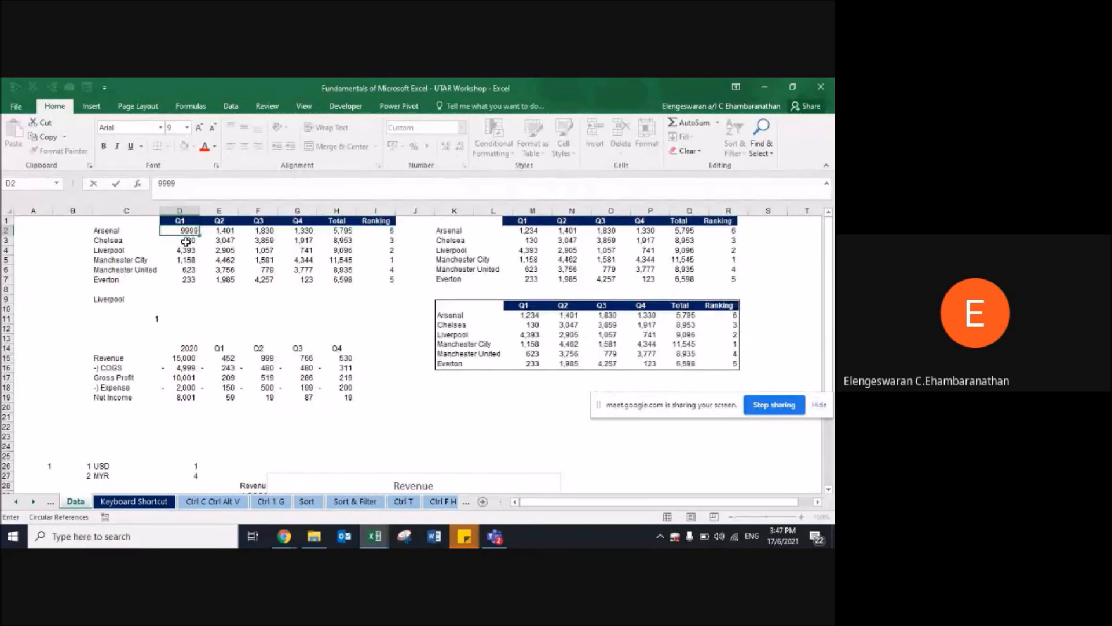
key(Return)
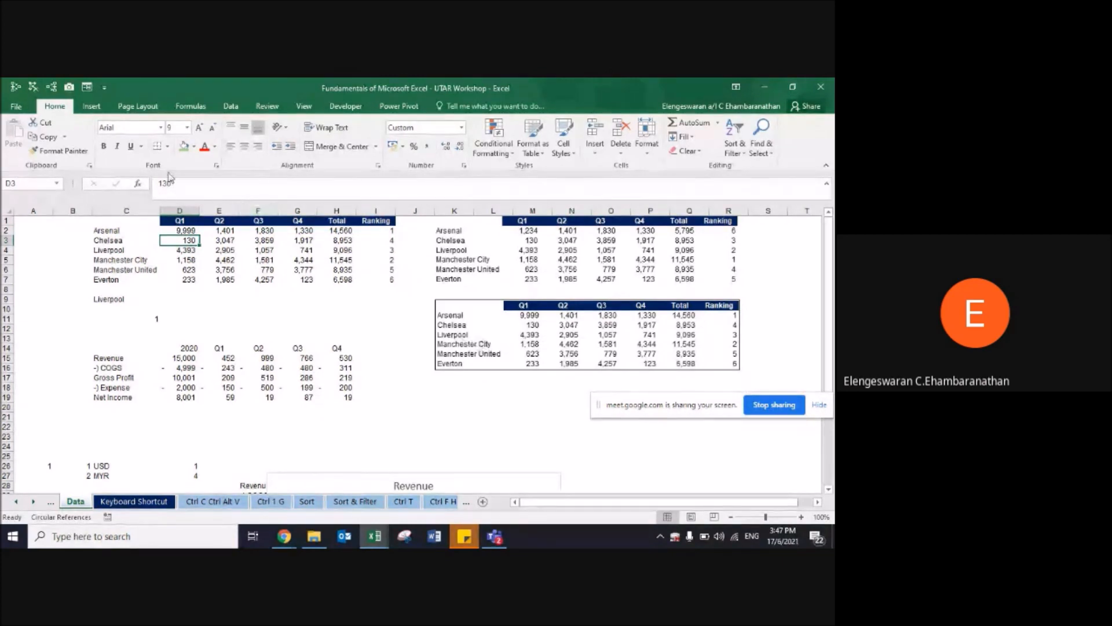
click(476, 234)
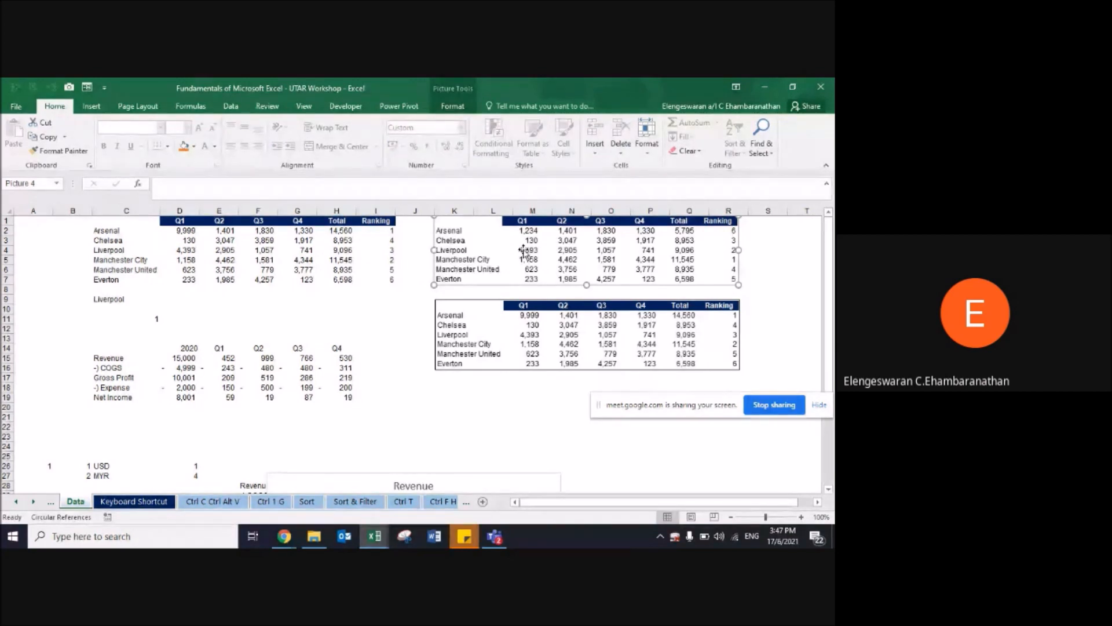
click(504, 323)
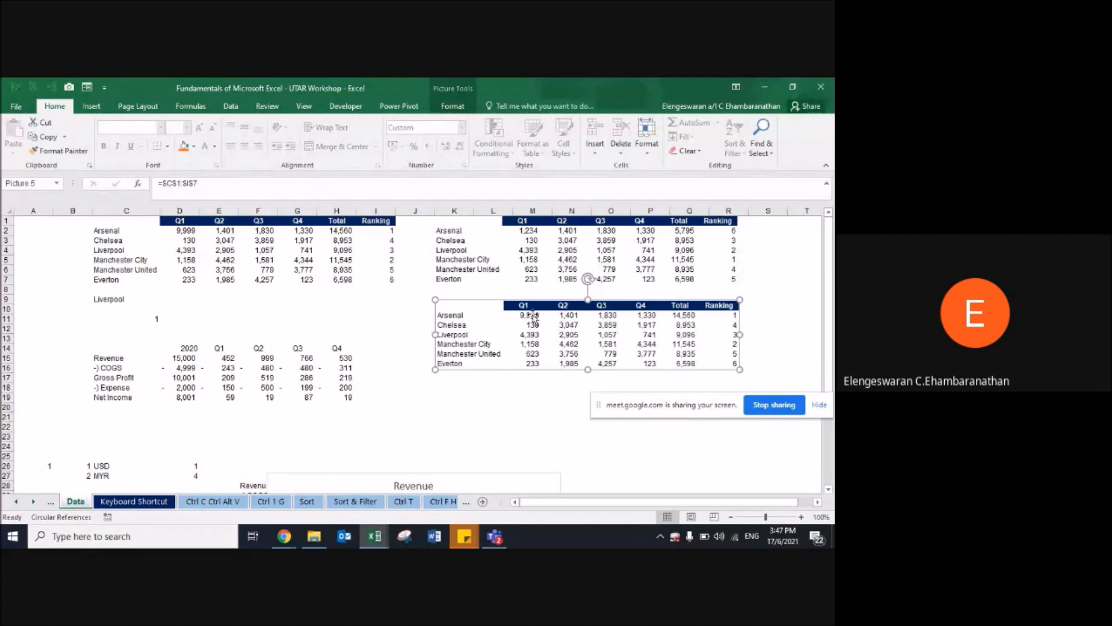
Step: Set Chelsea's Q1 value in D3 to 12345
click(206, 250)
key(Up)
key(Left)
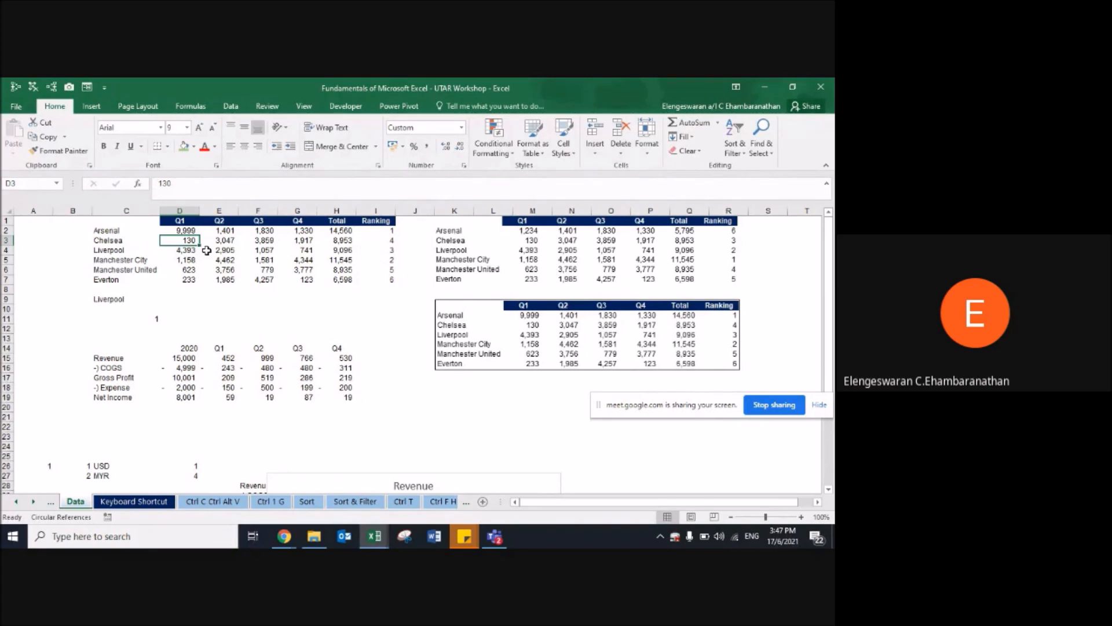
text(12345)
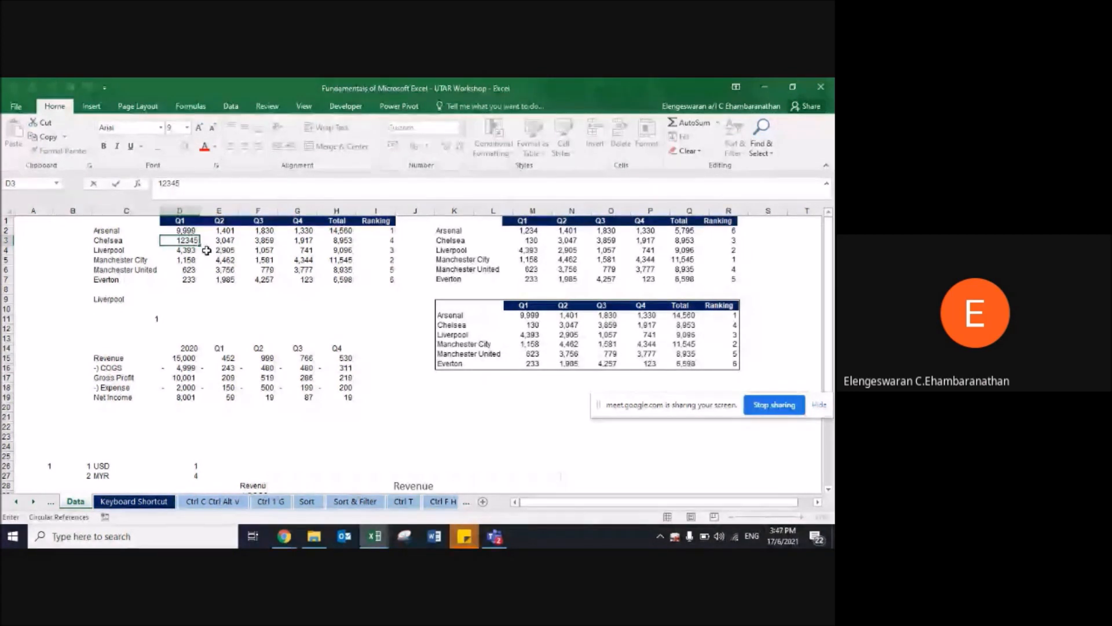
key(Return)
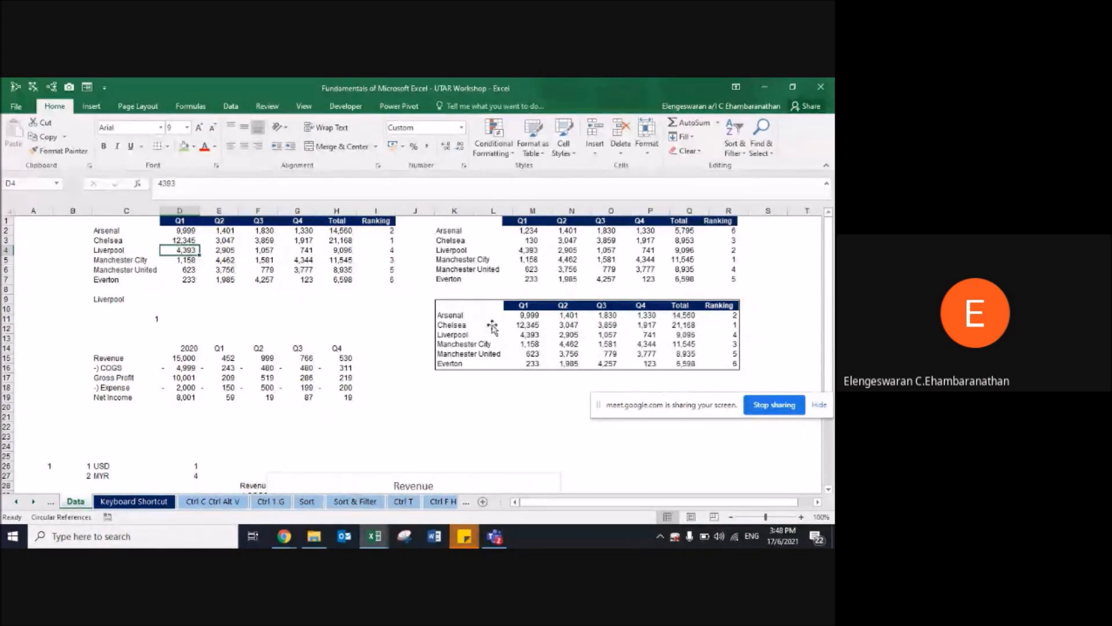
Step: Shift the linked Camera picture slightly right and down beneath the static picture
click(474, 300)
drag(473, 300, 483, 347)
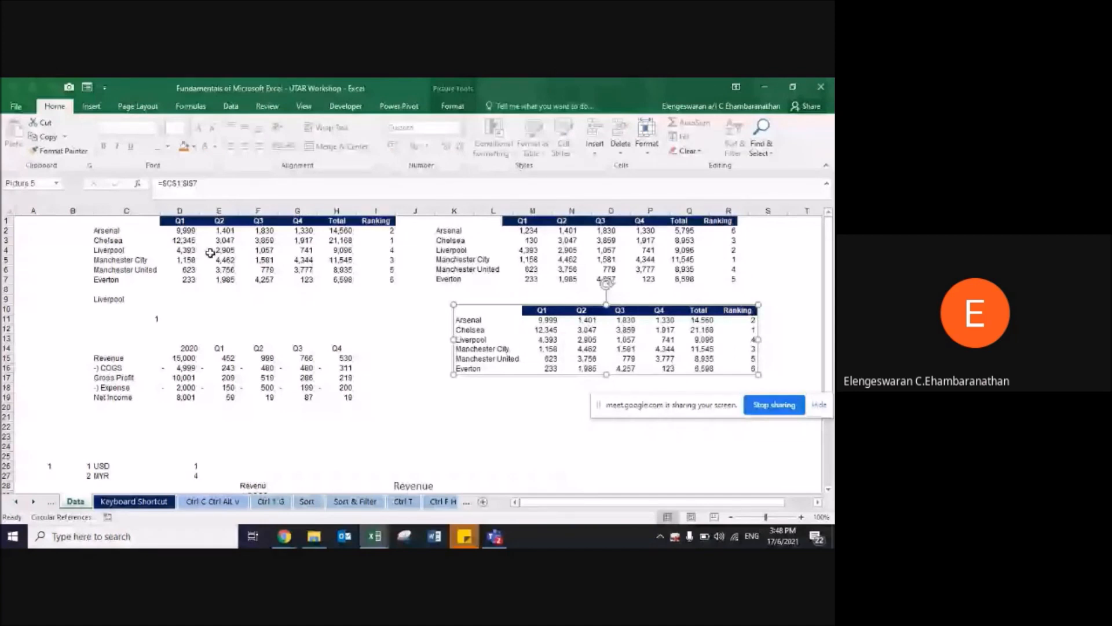
click(68, 88)
Step: Go forward through the sheets from Data past Features to the Form sheet
key(ctrl+Page_Down)
key(ctrl+Page_Down)
key(ctrl+Page_Down)
key(ctrl+Page_Down)
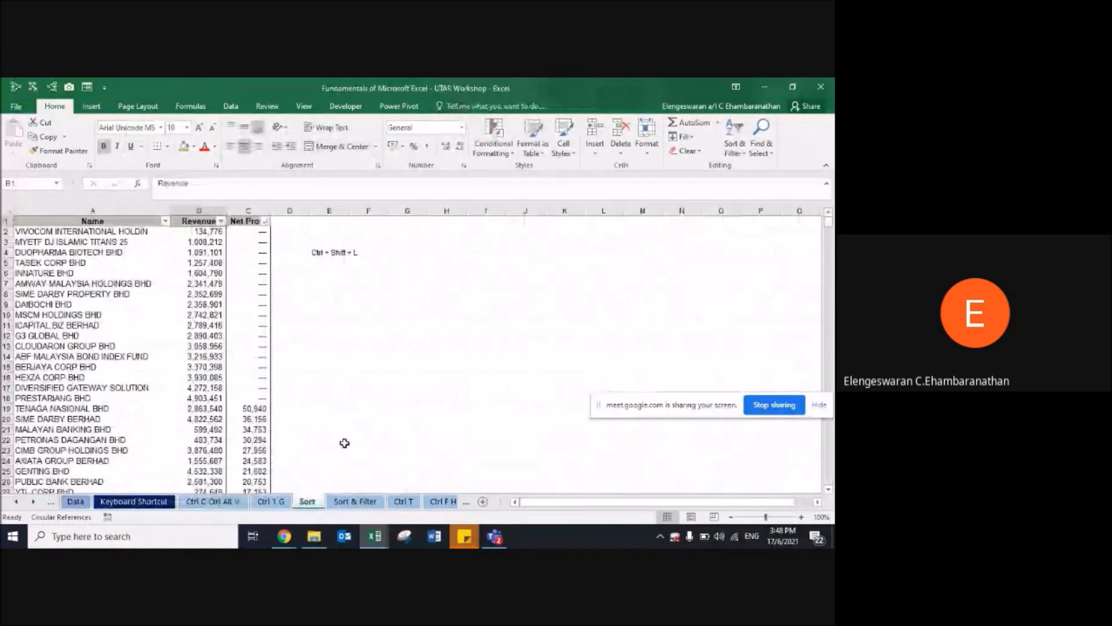
key(ctrl+Page_Down)
key(ctrl+Page_Down)
key(ctrl+Page_Down)
key(ctrl+Page_Down)
key(ctrl+Page_Down)
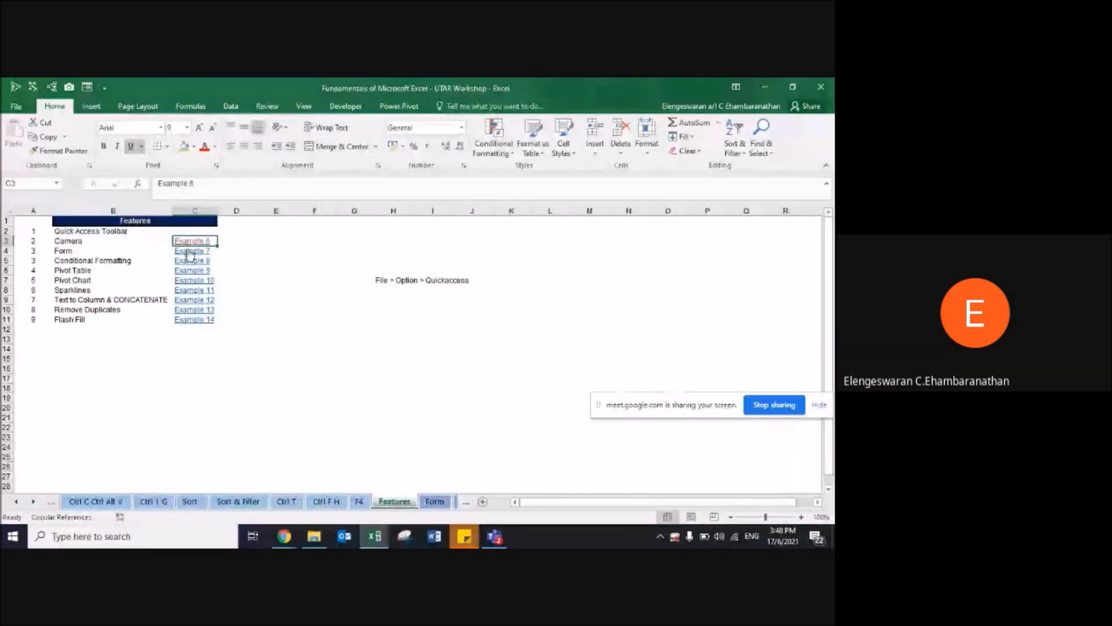
key(ctrl+Page_Down)
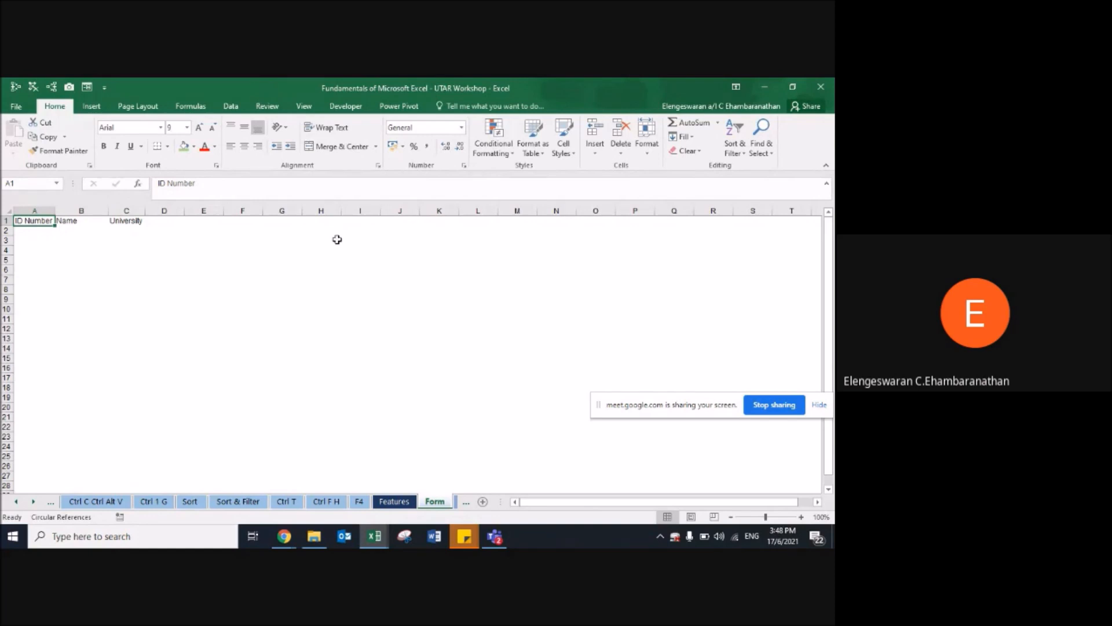
Step: Open the data entry form for the headers A1:C1, using the first row as labels, and reposition the form beside them
key(ctrl+shift+Right)
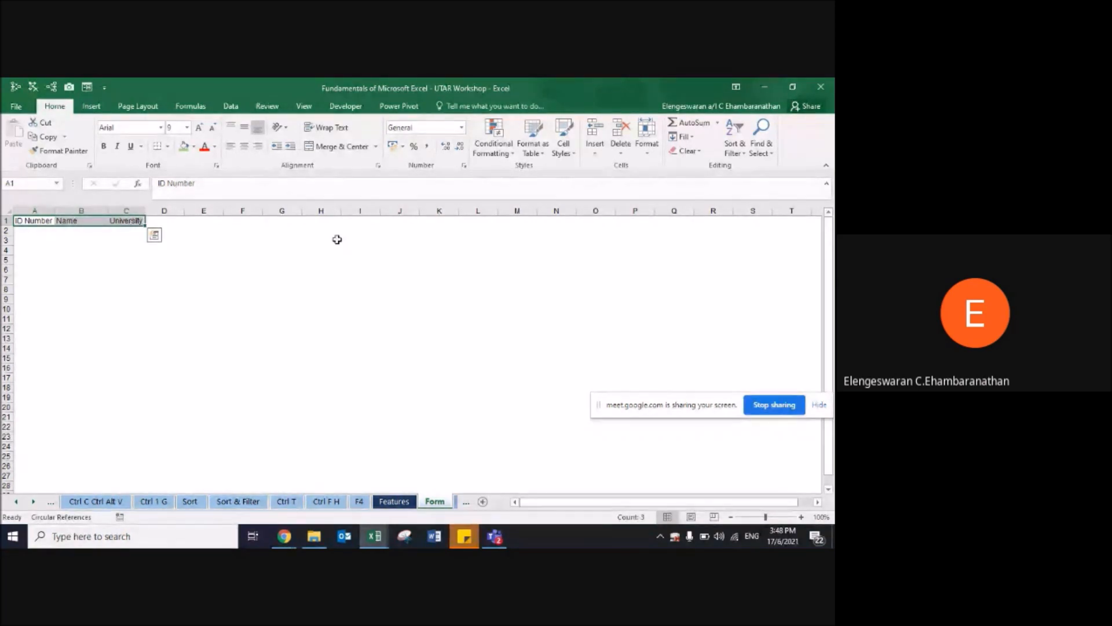
click(86, 88)
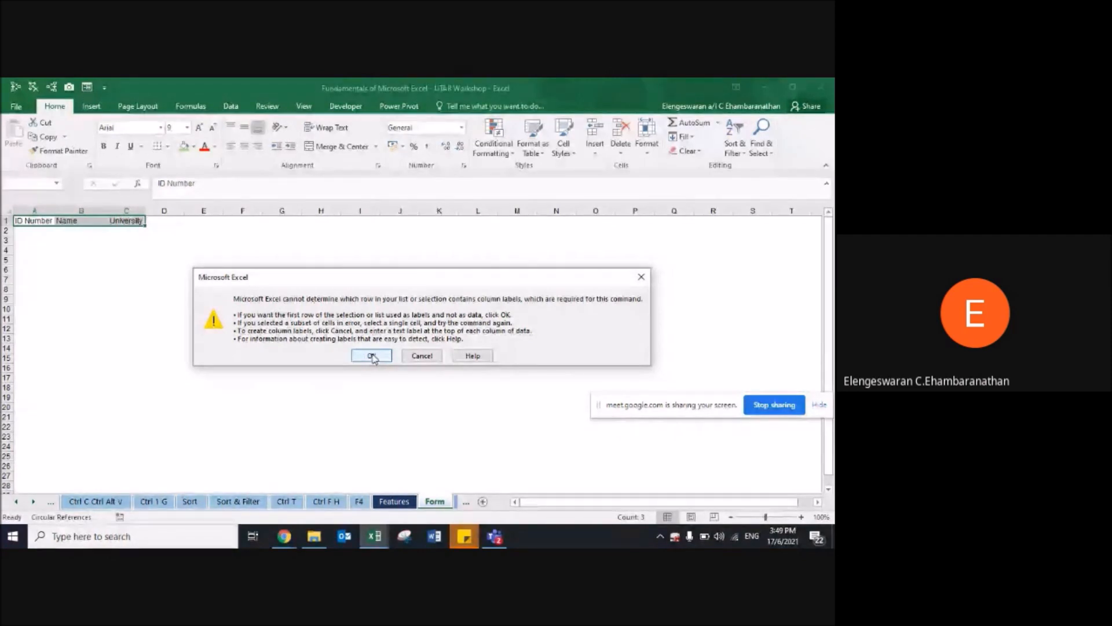
click(373, 356)
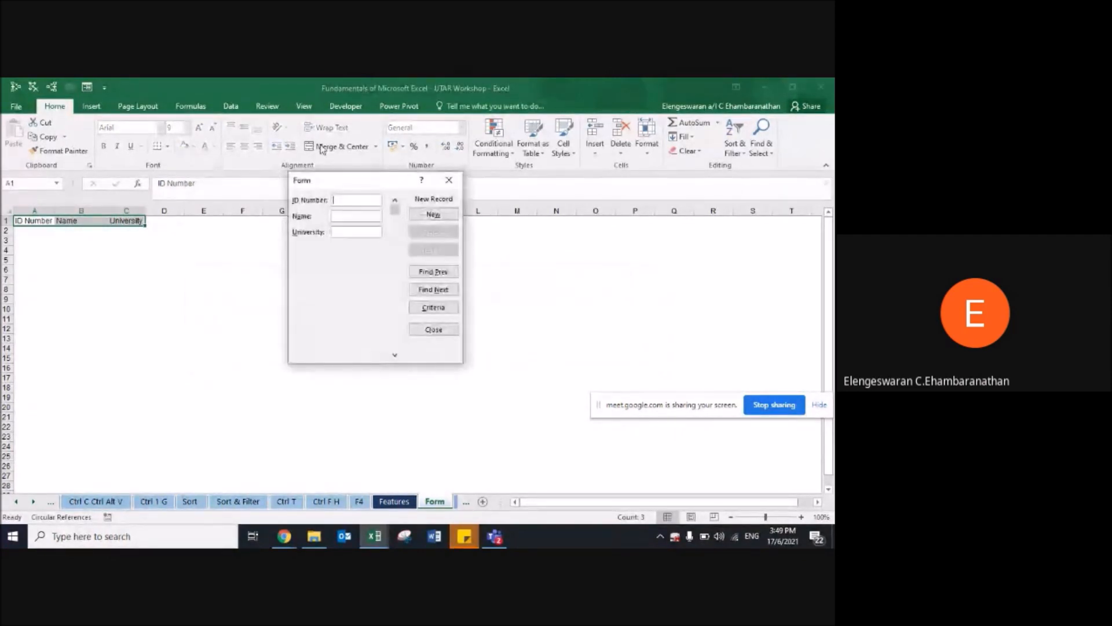
drag(353, 179, 320, 210)
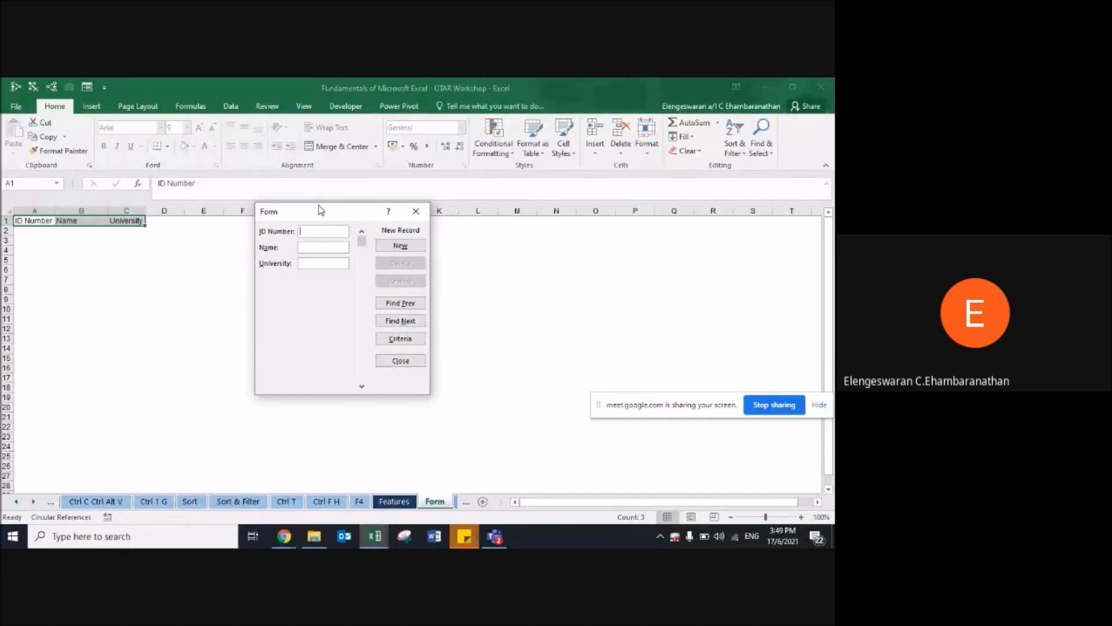
Step: Add the first record through the form: an ID number, the student's name, and UTAR Kampar as the university
text(100)
key(Caps_Lock)
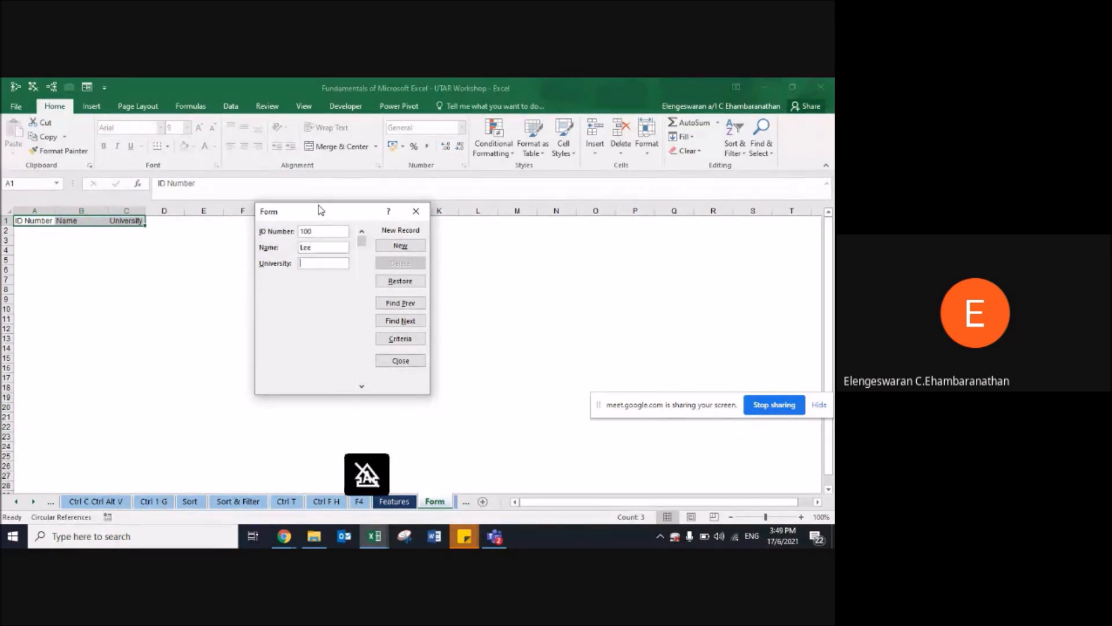
key(Caps_Lock)
text(UTAR K)
key(Caps_Lock)
text(ampar)
click(400, 246)
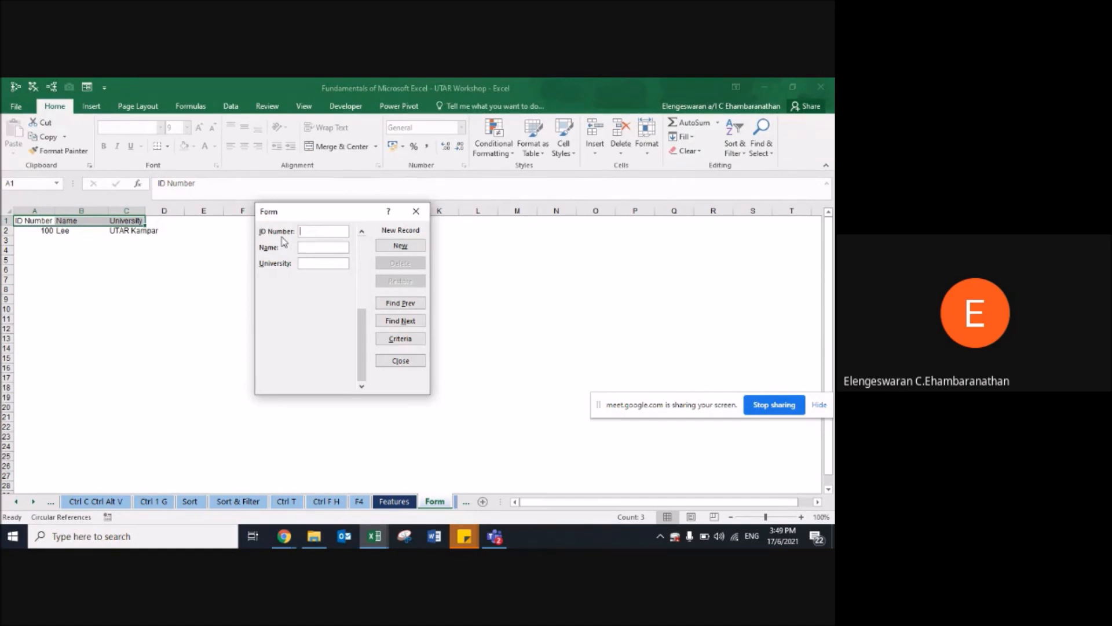
Step: Add a second record through the form with the next ID number, the student's name, and UNITEN as the university
text(101)
key(Tab)
text(E)
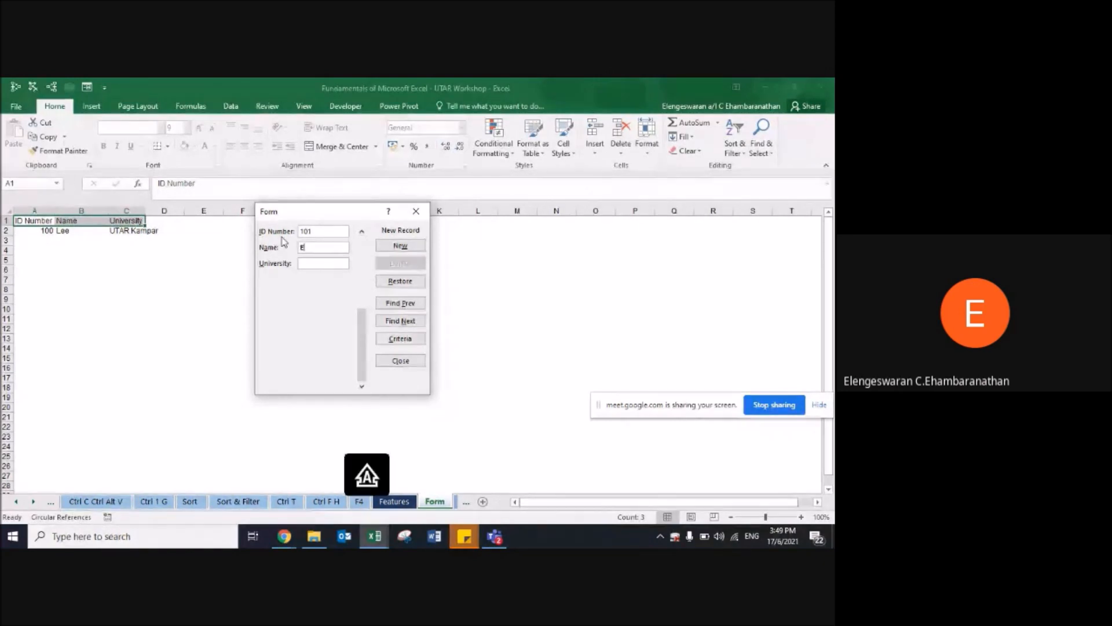
text(leUNITEN)
click(408, 248)
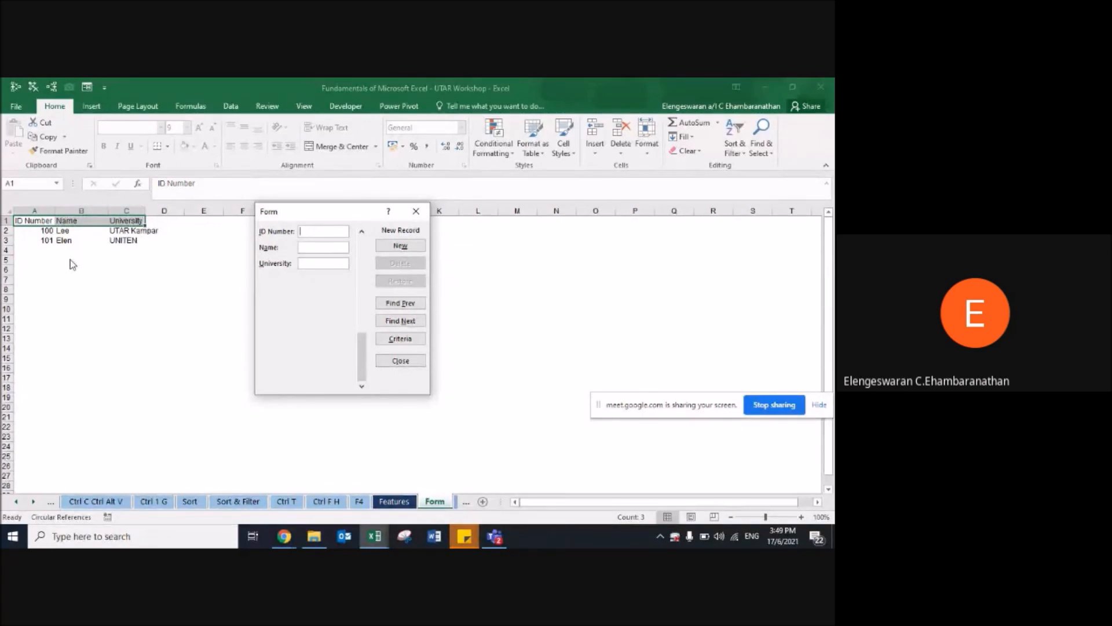
Step: Add a third record with ID Number N/A, Name Ronaldo and University Portugal, and close the form
text(N/)
text(R)
text(ona)
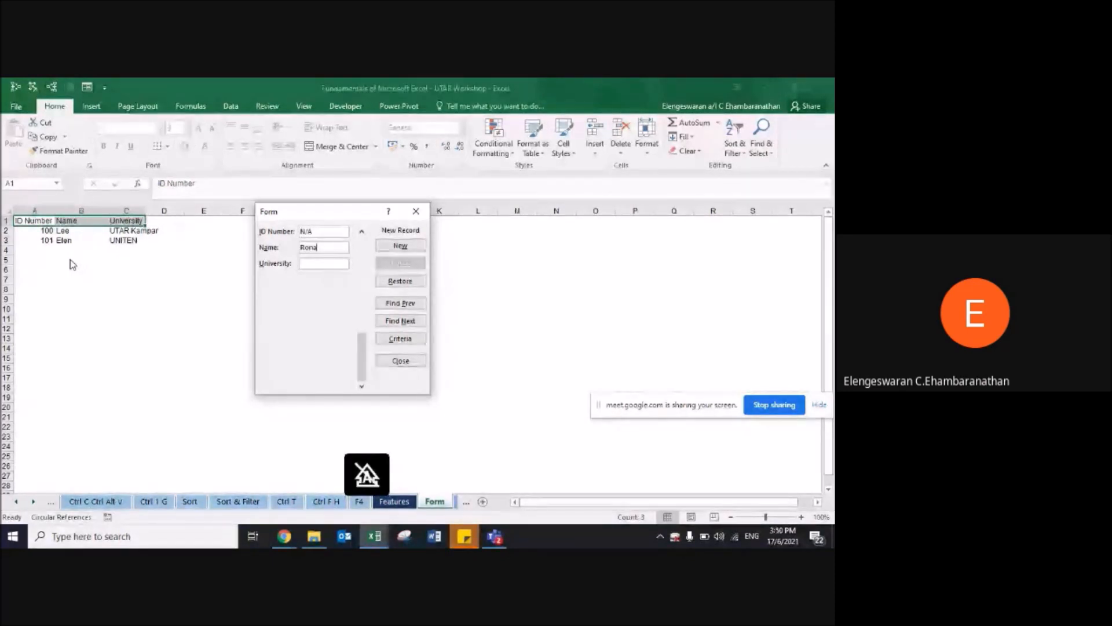
text(ldo)
key(Tab)
text(Por)
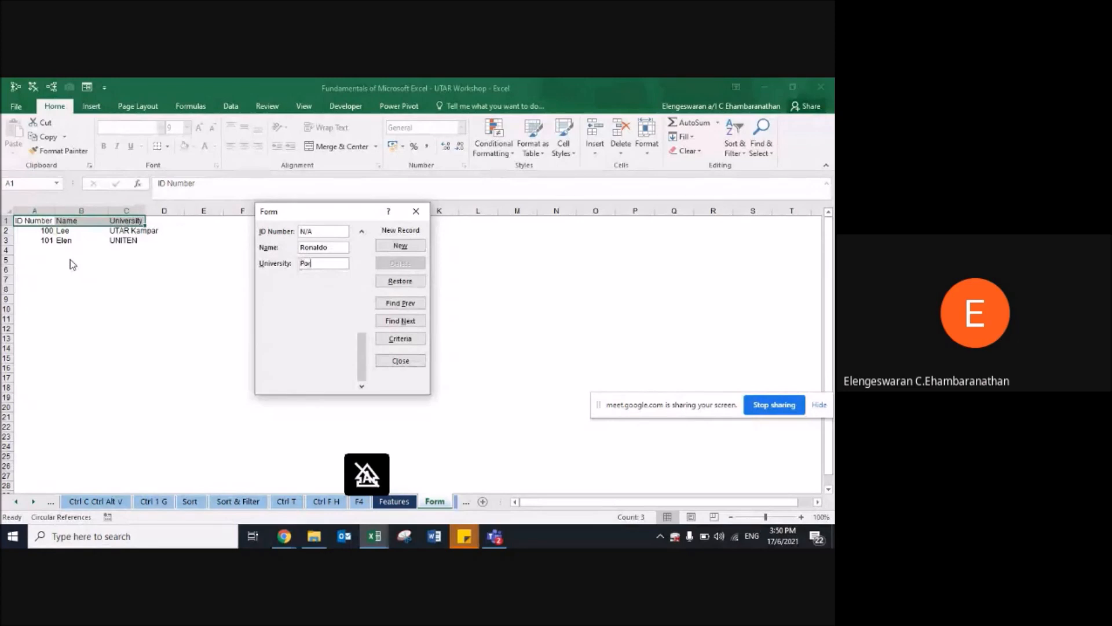
text(tugal)
click(394, 250)
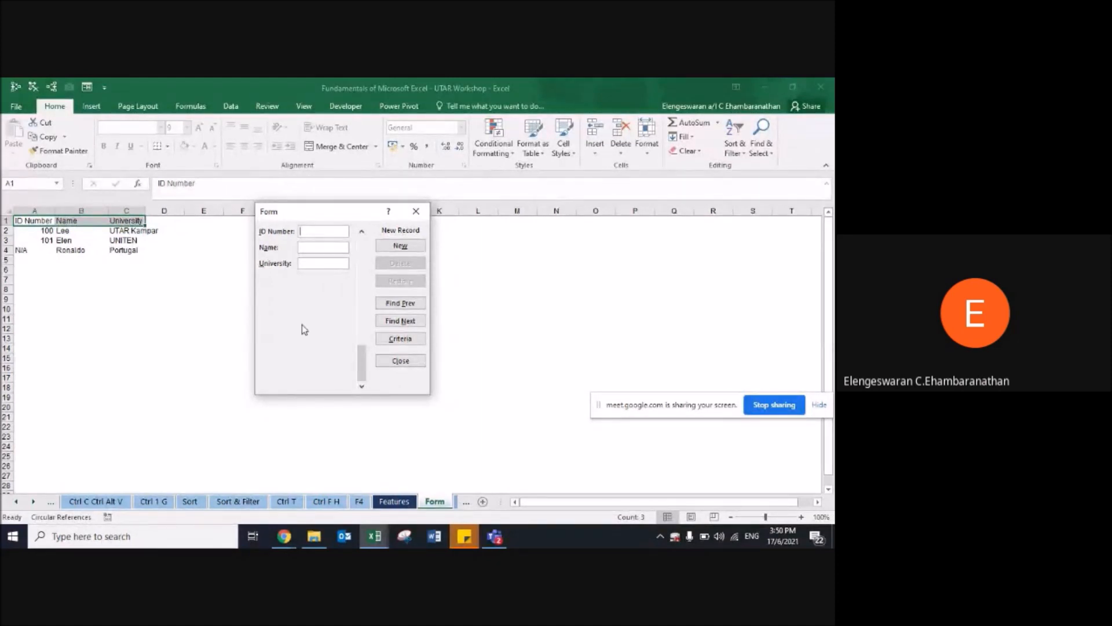
click(418, 213)
Step: Go to the Conditional Formatting sheet and select the students' marks in C5:G12
key(ctrl+Page_Down)
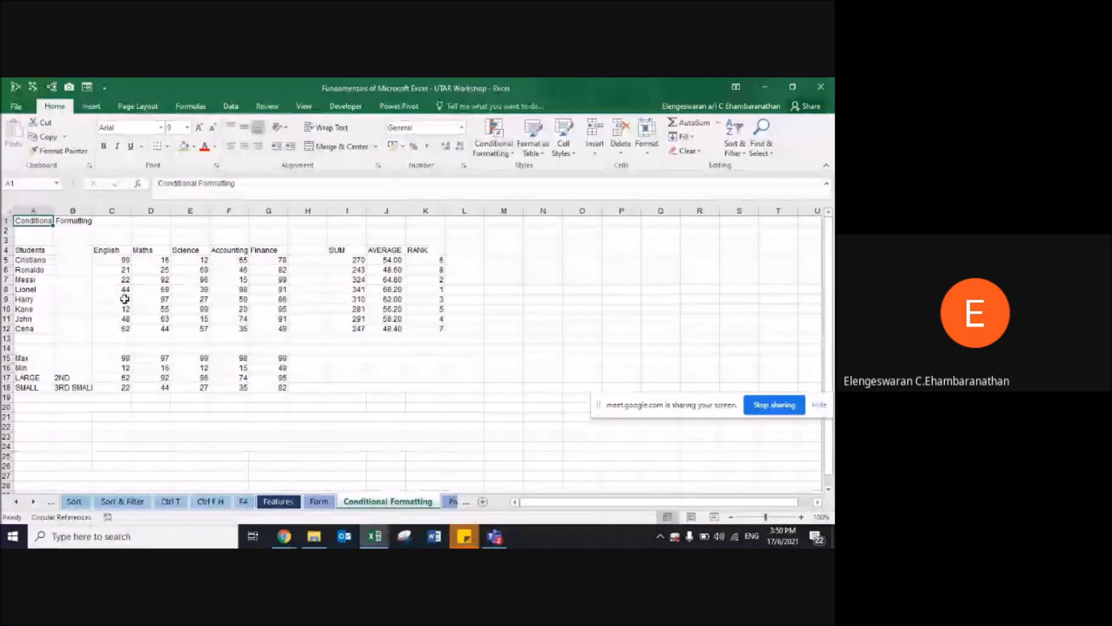
key(Down)
key(Down)
key(Down)
key(Down)
key(Right)
key(Right)
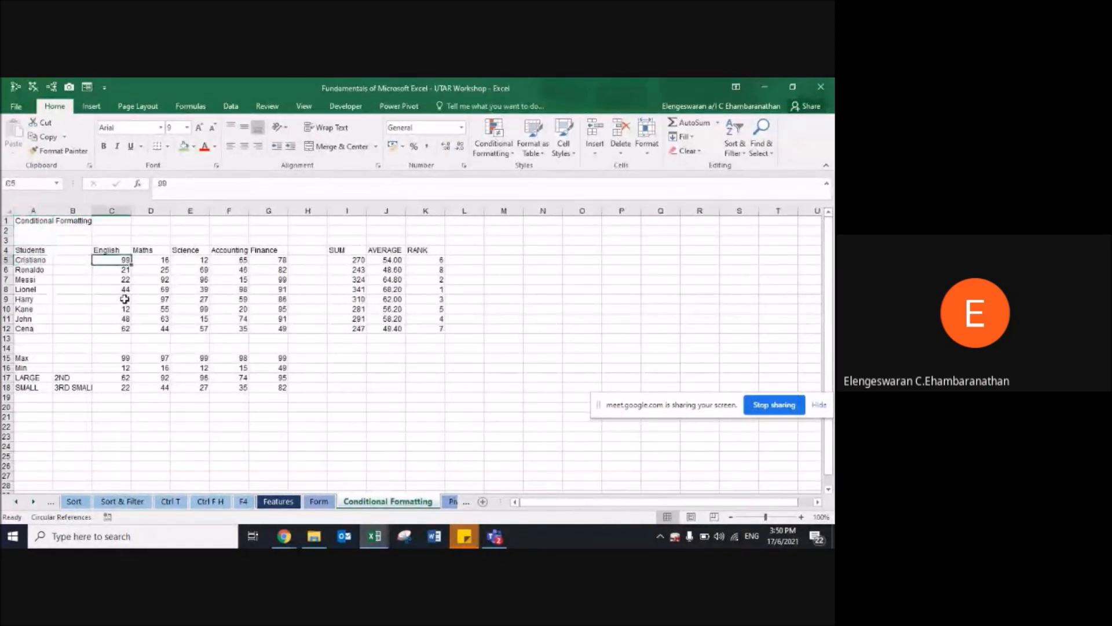
key(ctrl+shift+Down)
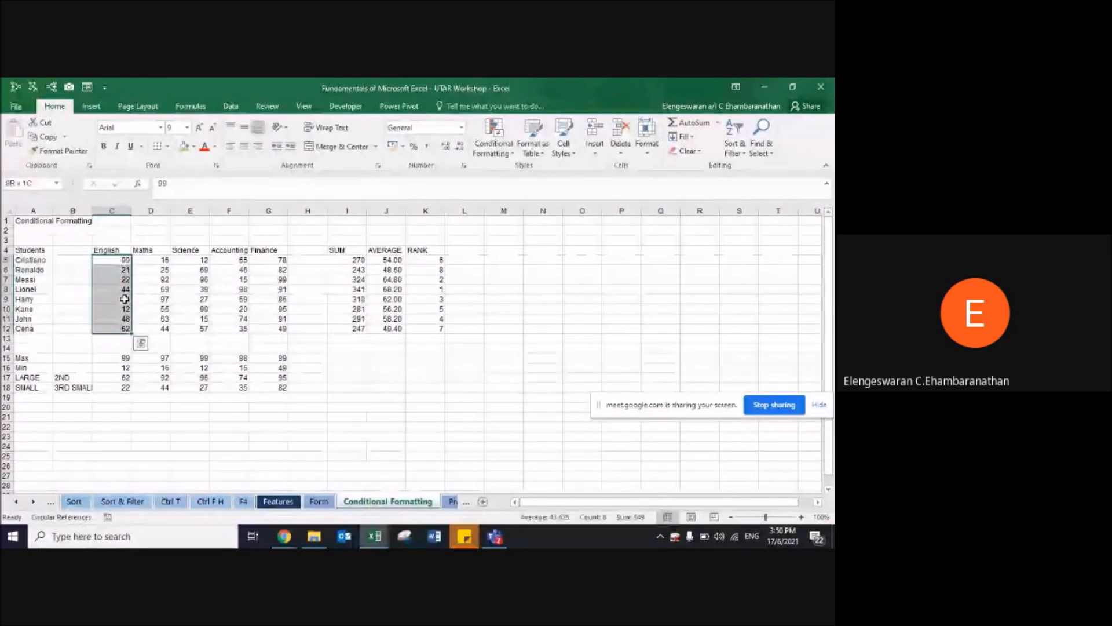
key(ctrl+shift+Right)
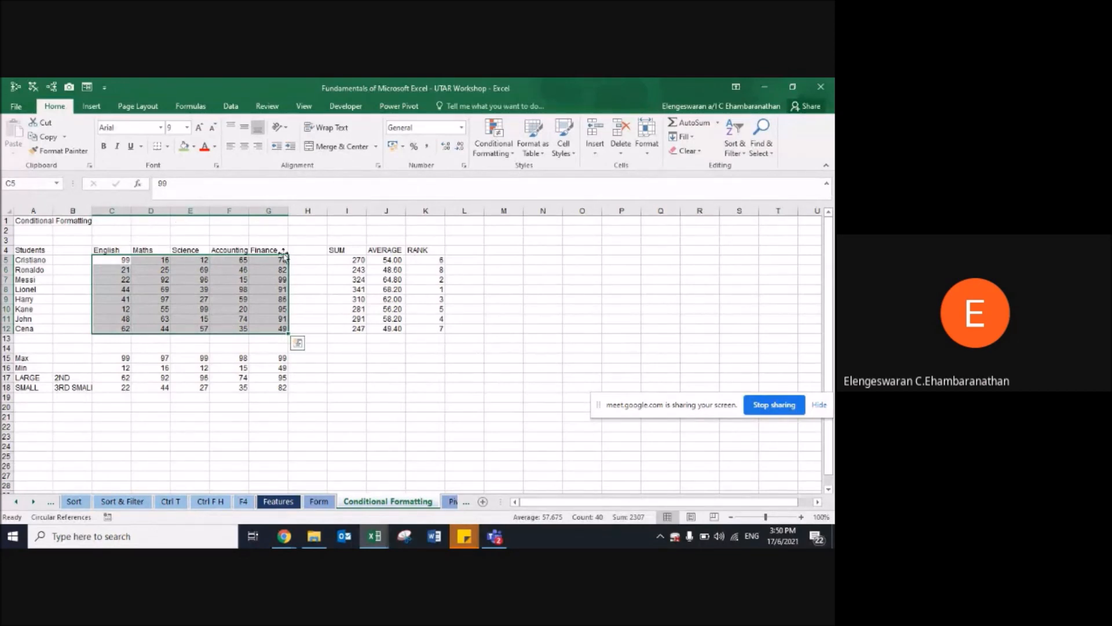
Step: Enter the first rule note beneath the averages, with >79 in J16 and green in K16
click(393, 366)
text(>79)
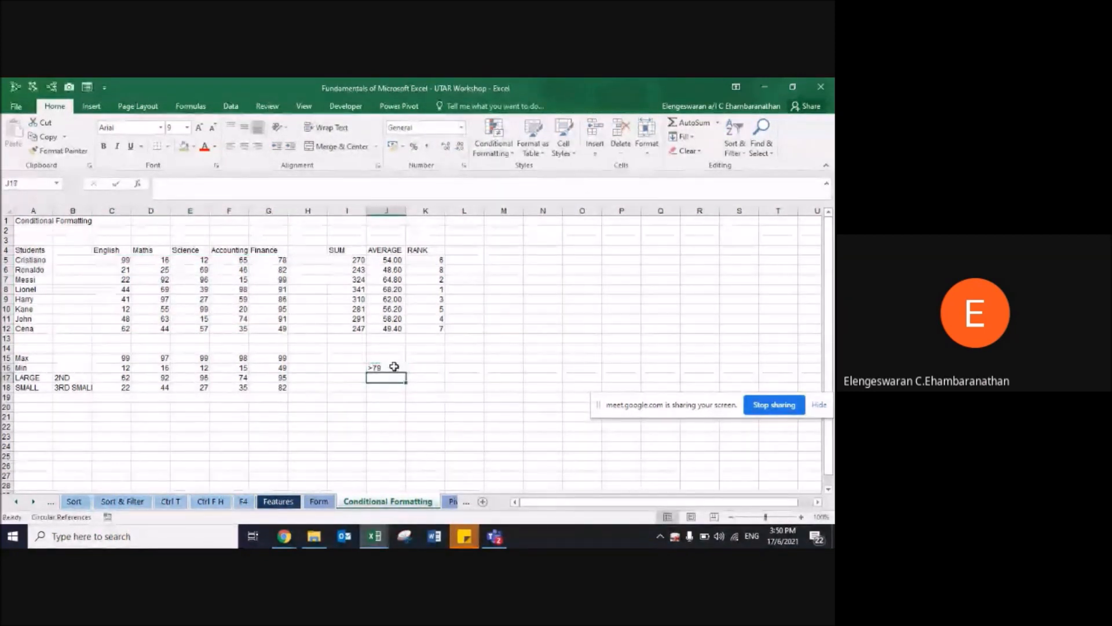
key(Tab)
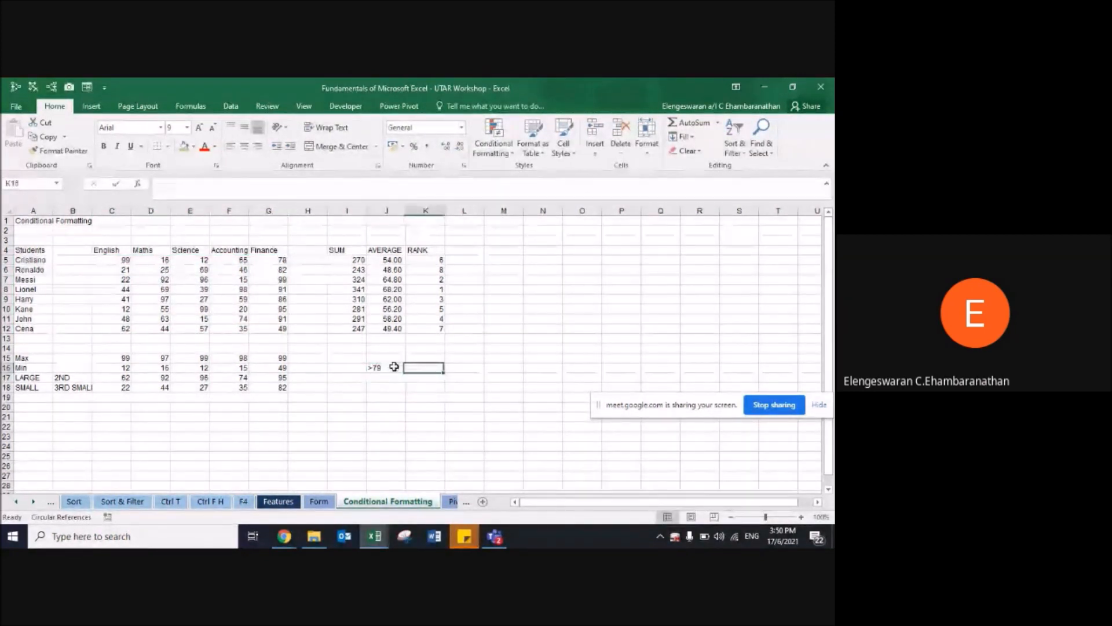
text(green)
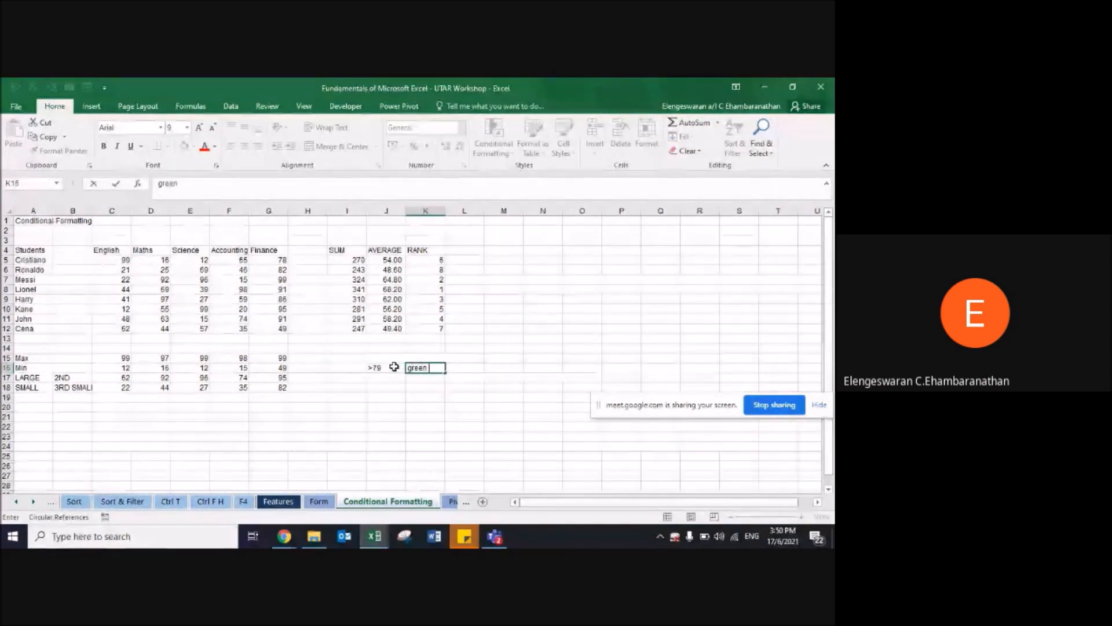
key(Return)
key(Left)
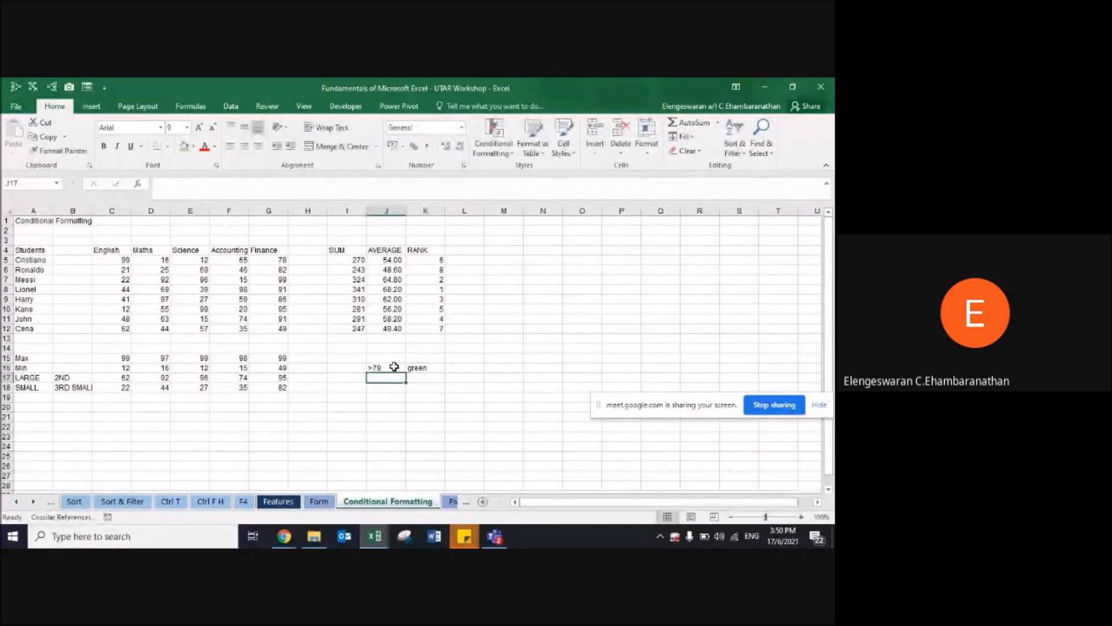
Step: Enter the second rule note, with "between 40 to 79" in J17 and yellow in K17
text(between 40 to 79)
key(Tab)
text(yello)
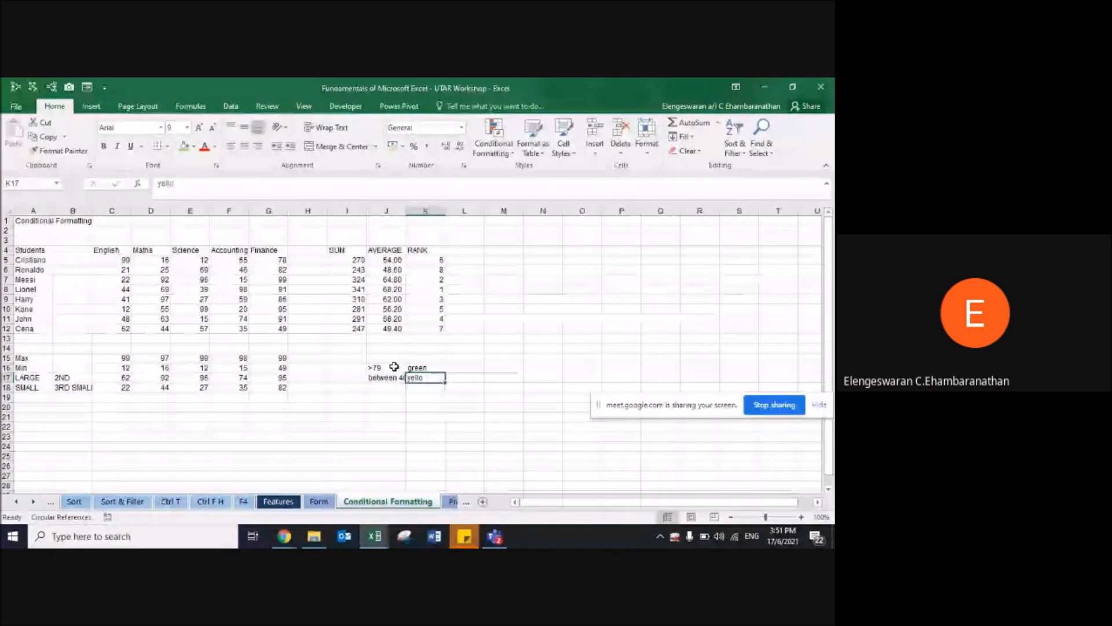
text(w)
key(Return)
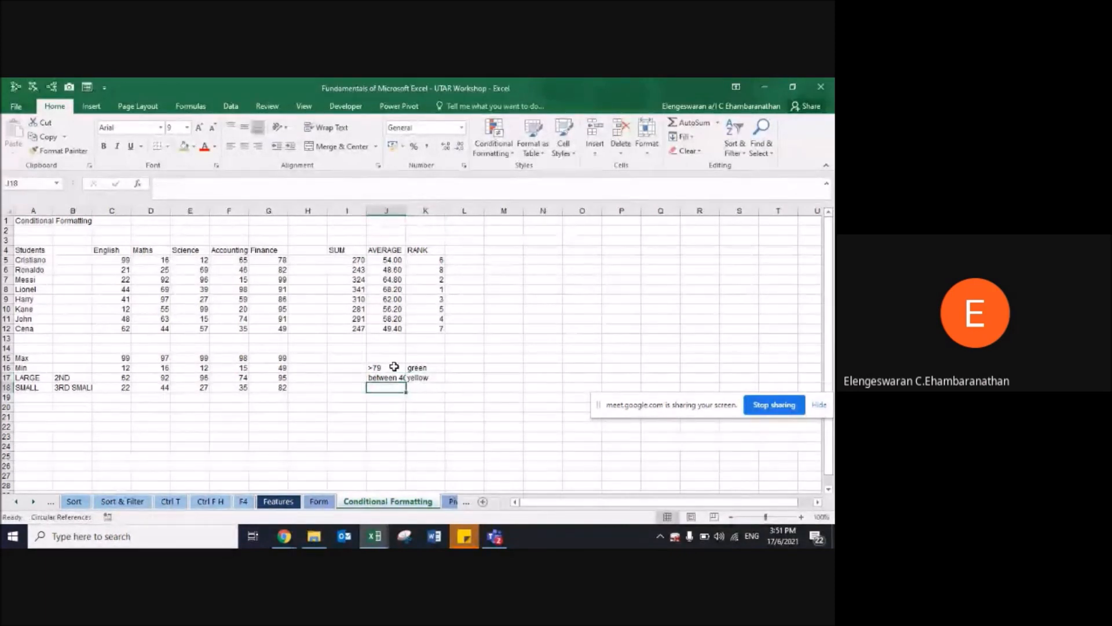
Step: Enter the third rule note, with "< 40" in J18 and red in K18, and autofit column J's width
text(< 40)
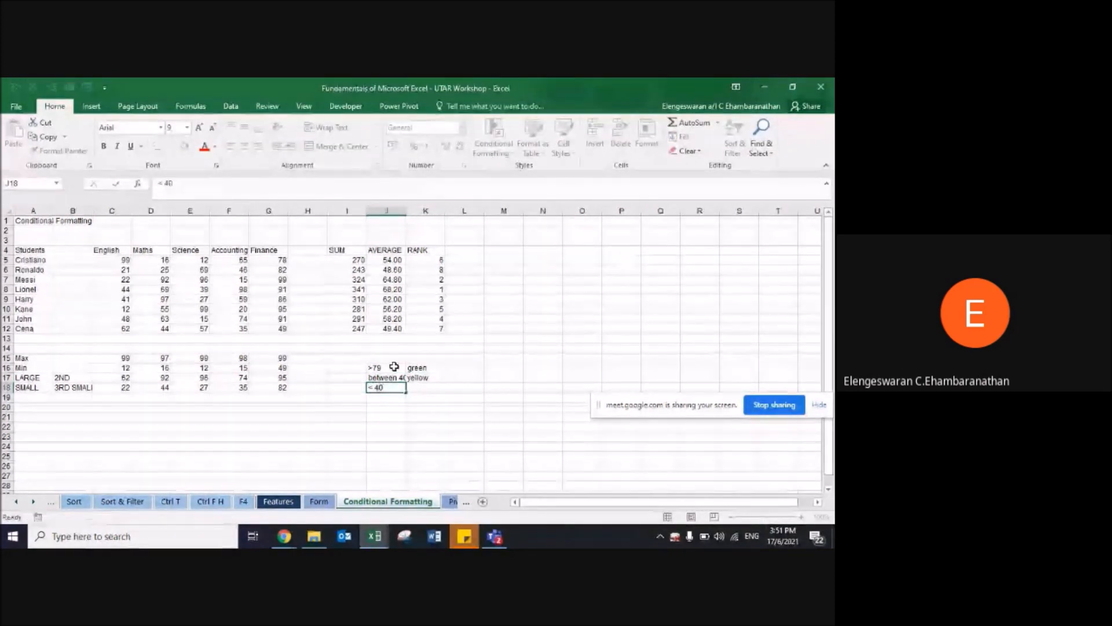
key(Right)
text(red)
key(Return)
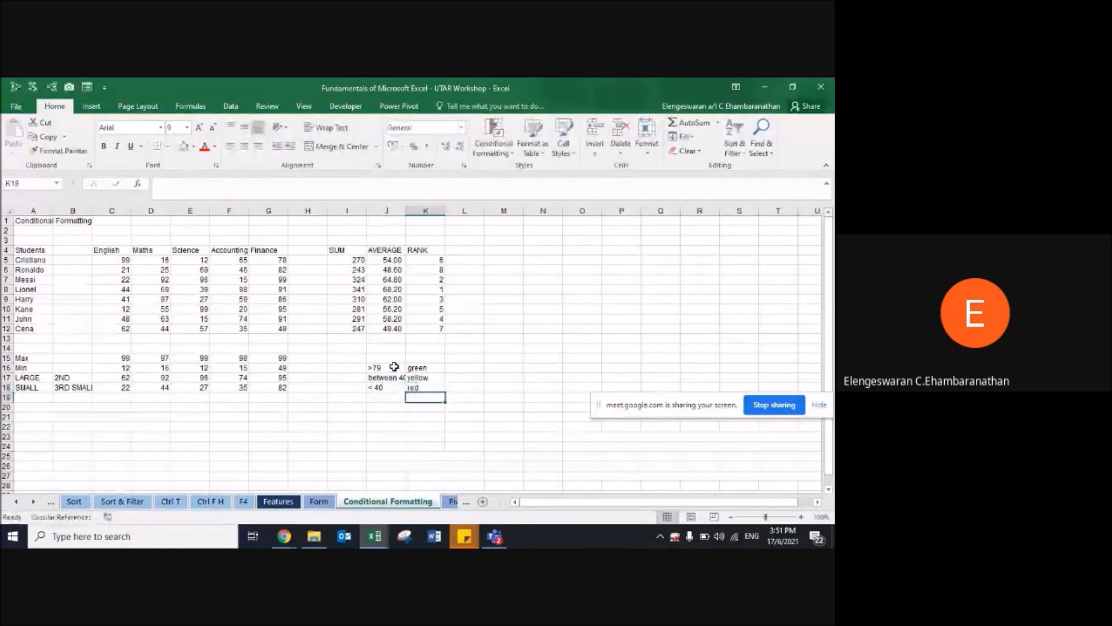
key(Up)
key(Left)
double_click(406, 211)
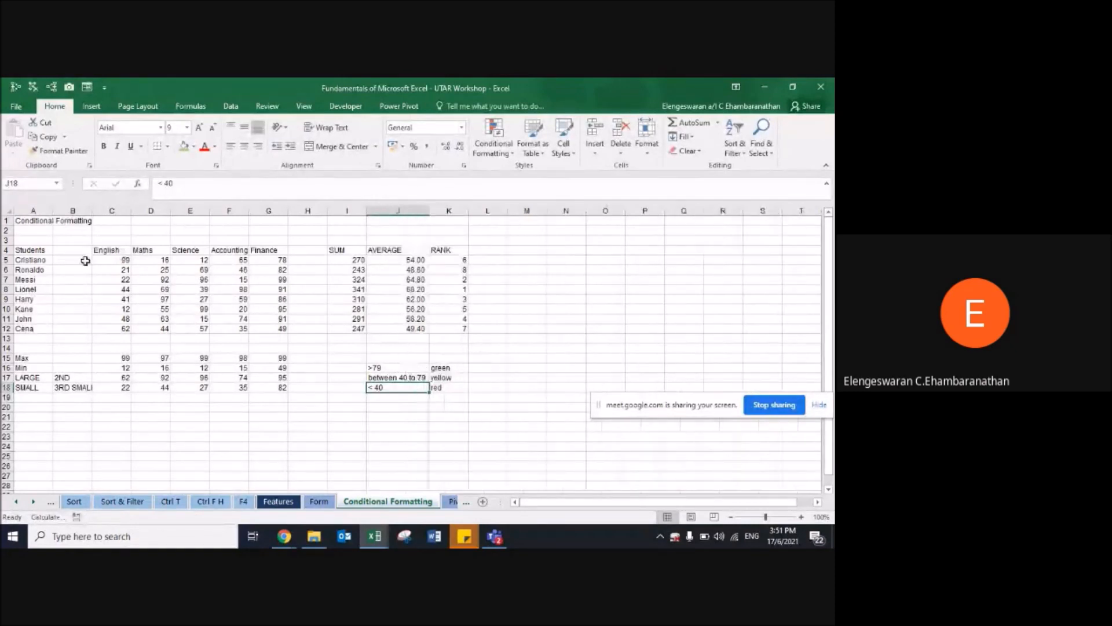
Step: Apply a Greater Than 79 highlight rule to the marks C5:G12 using Green Fill with Dark Green Text
drag(108, 260, 282, 328)
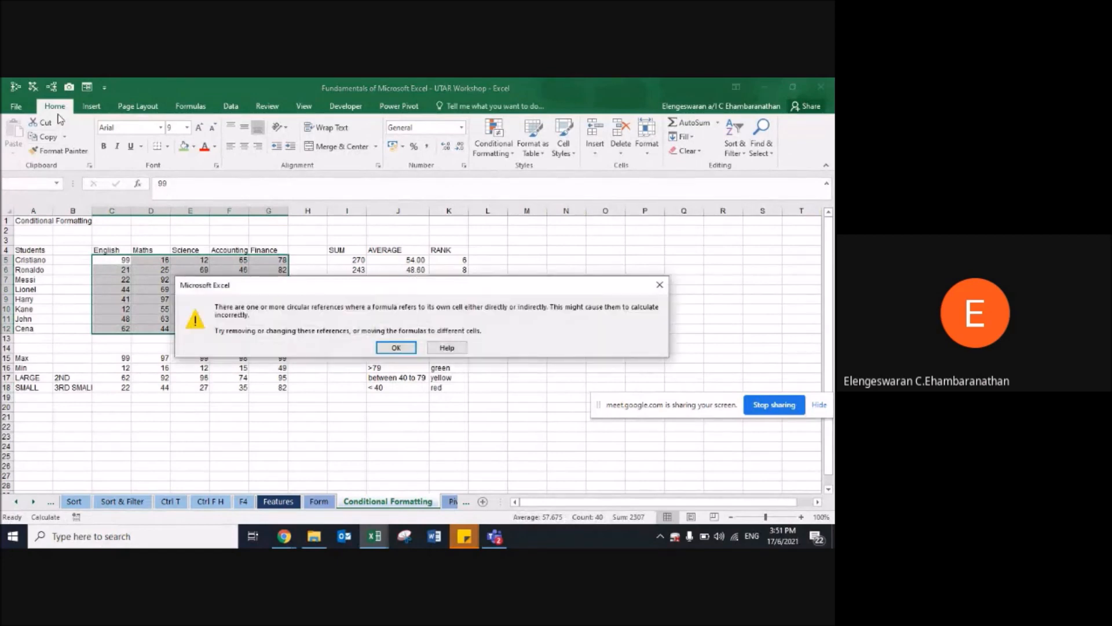
key(Return)
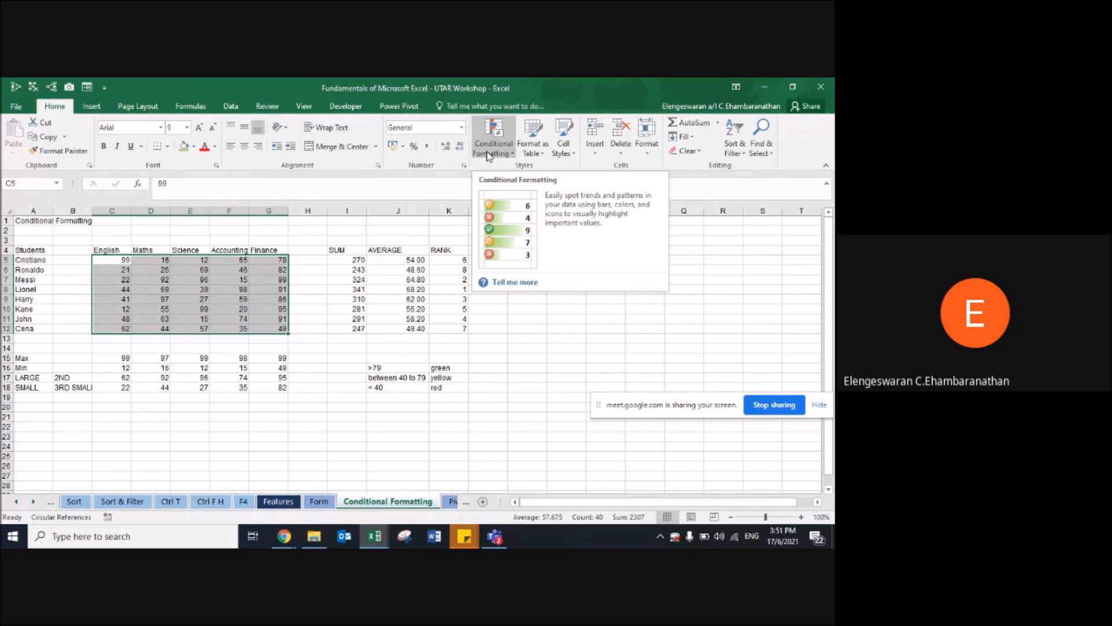
click(489, 152)
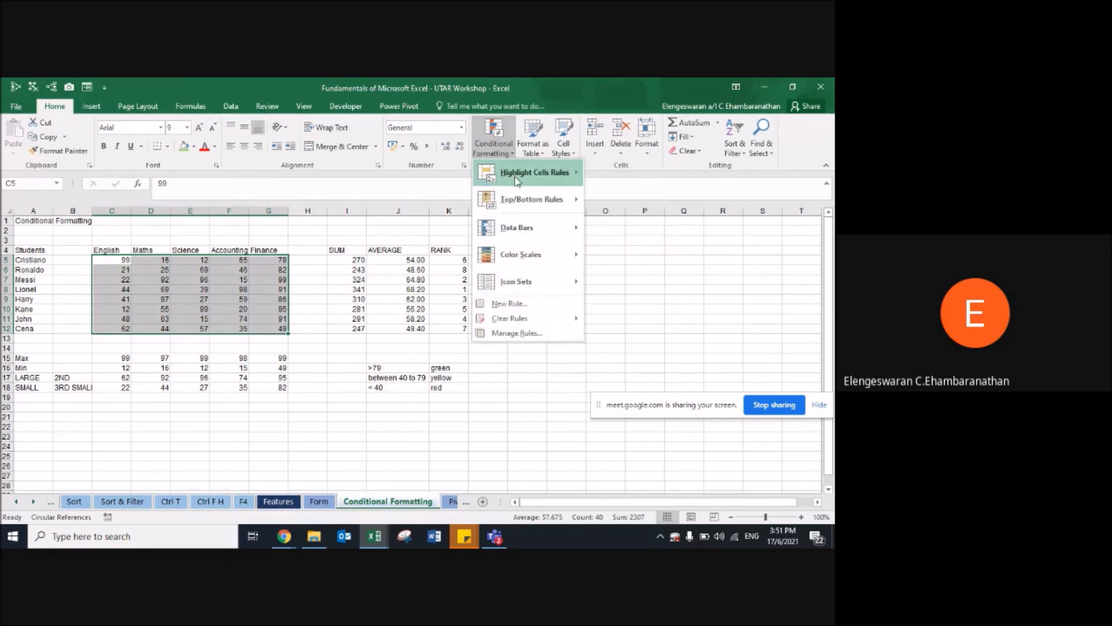
mouse_move(517, 181)
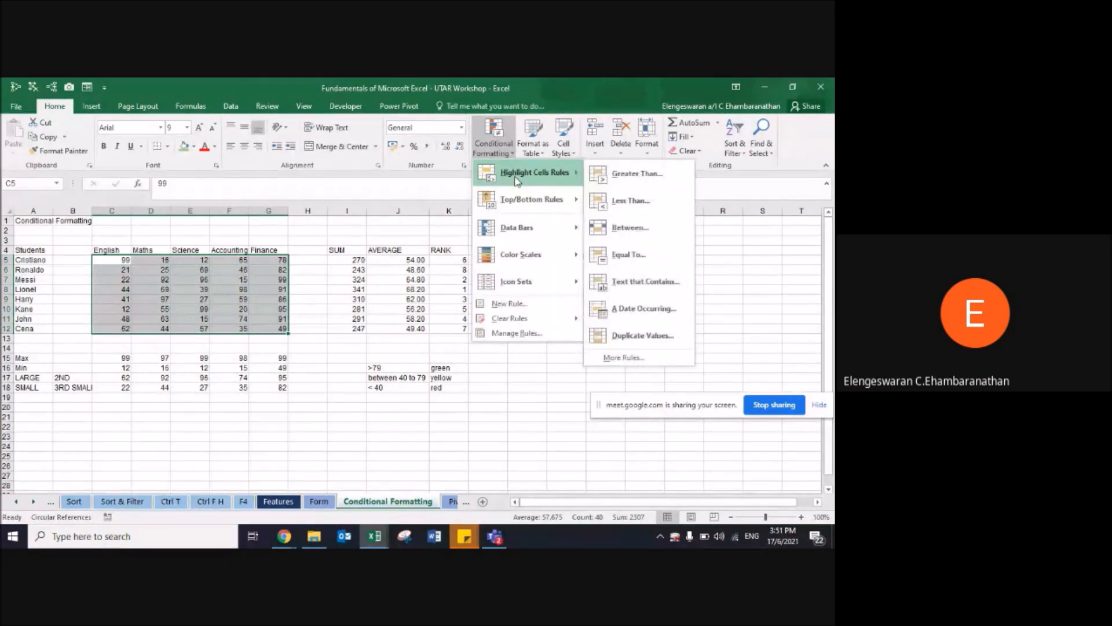
click(622, 174)
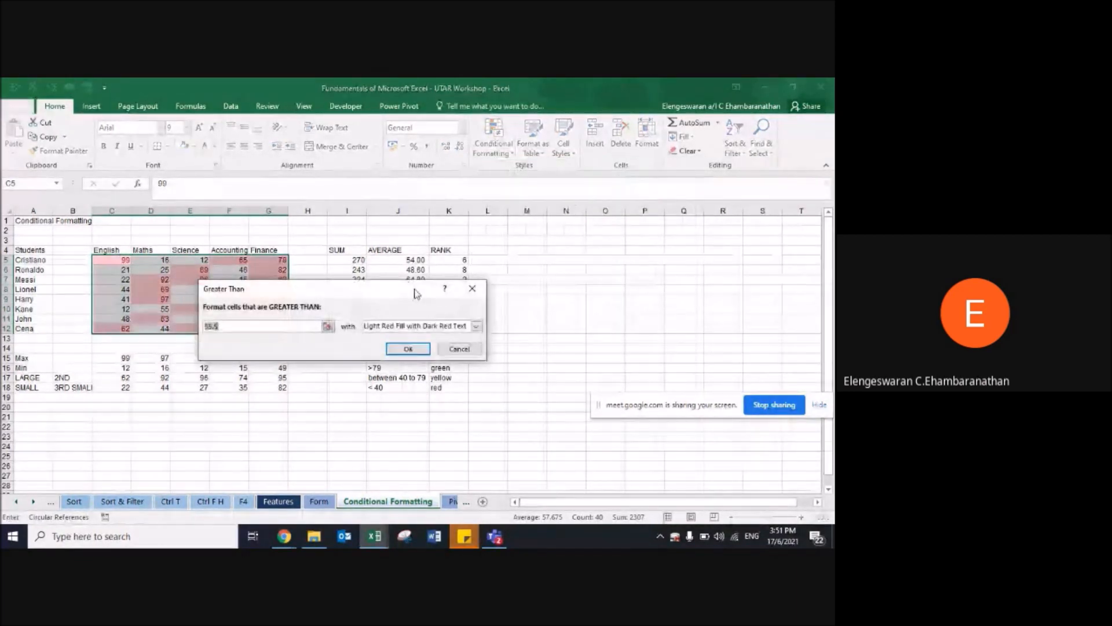
drag(387, 289, 479, 244)
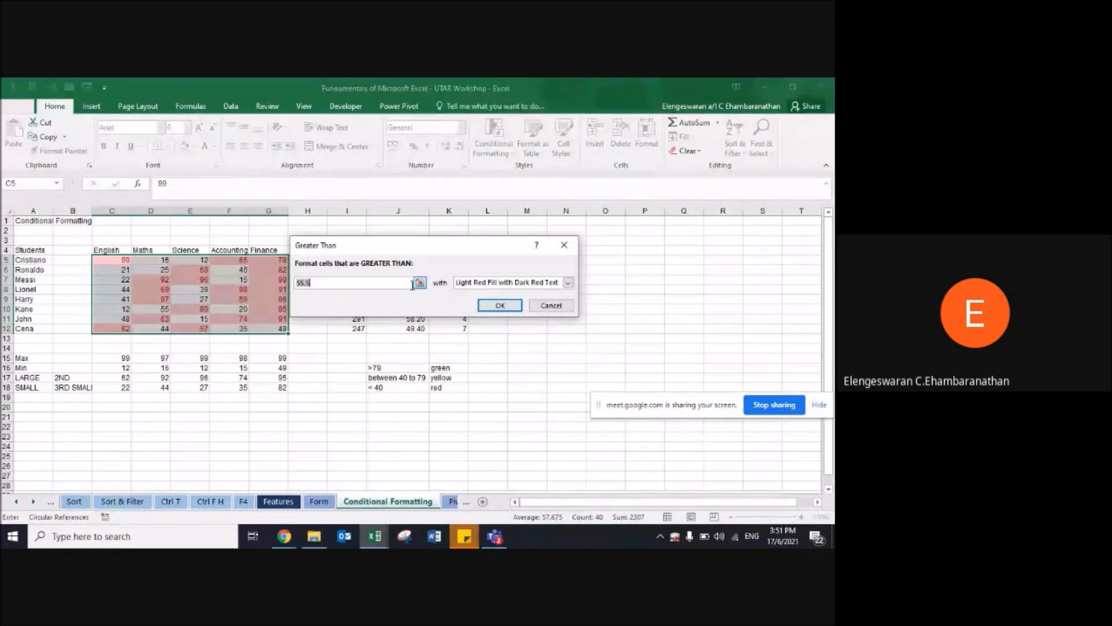
text(80)
key(BackSpace)
key(BackSpace)
text(79)
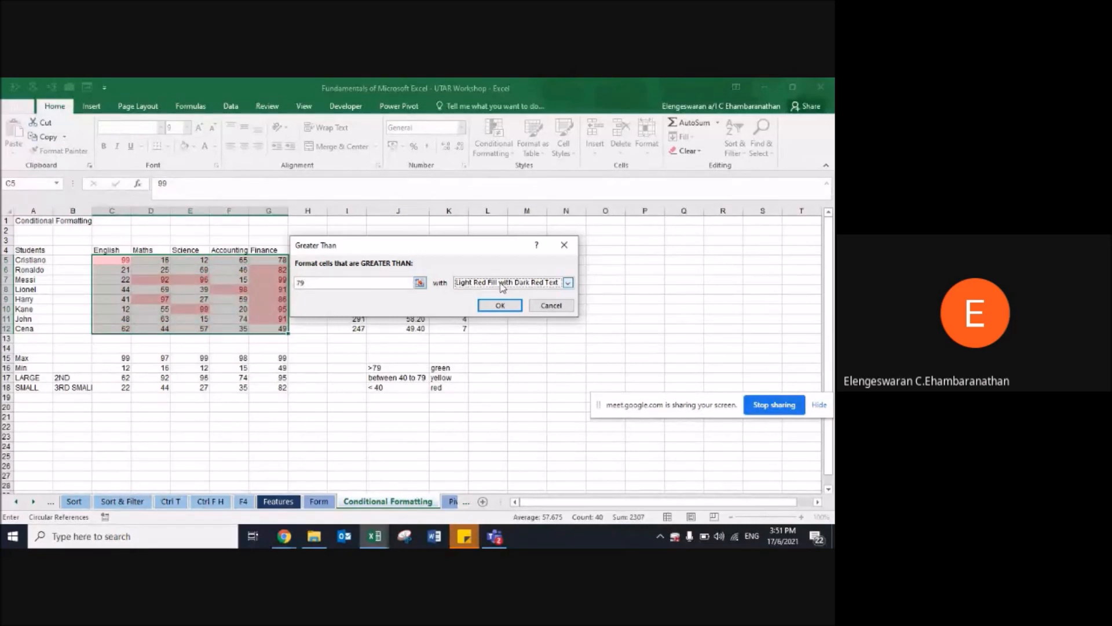
click(503, 283)
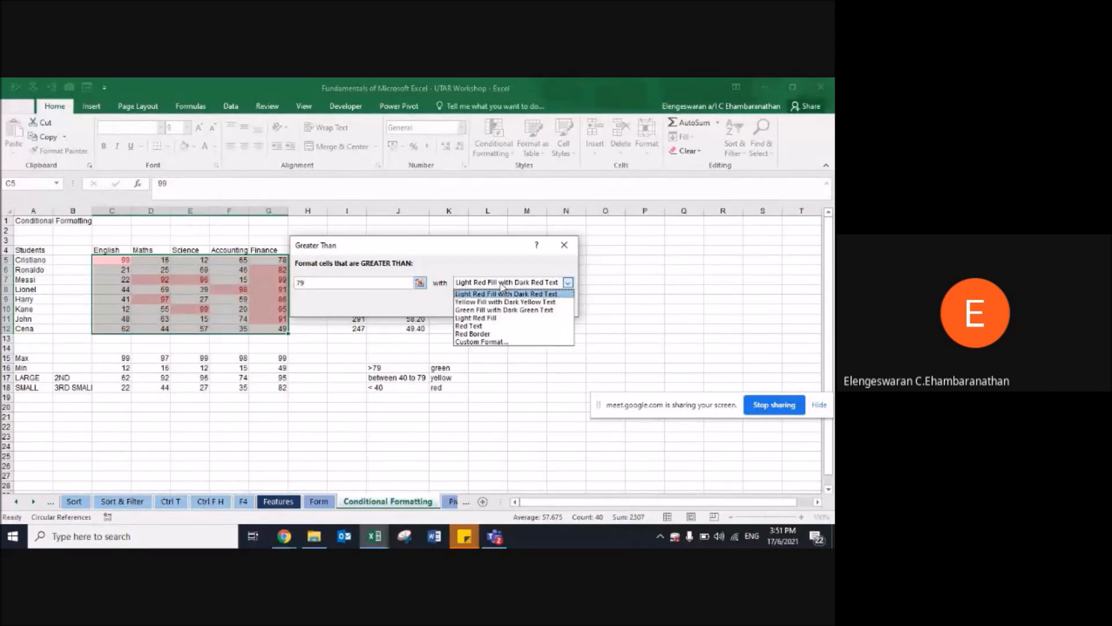
click(490, 310)
click(501, 306)
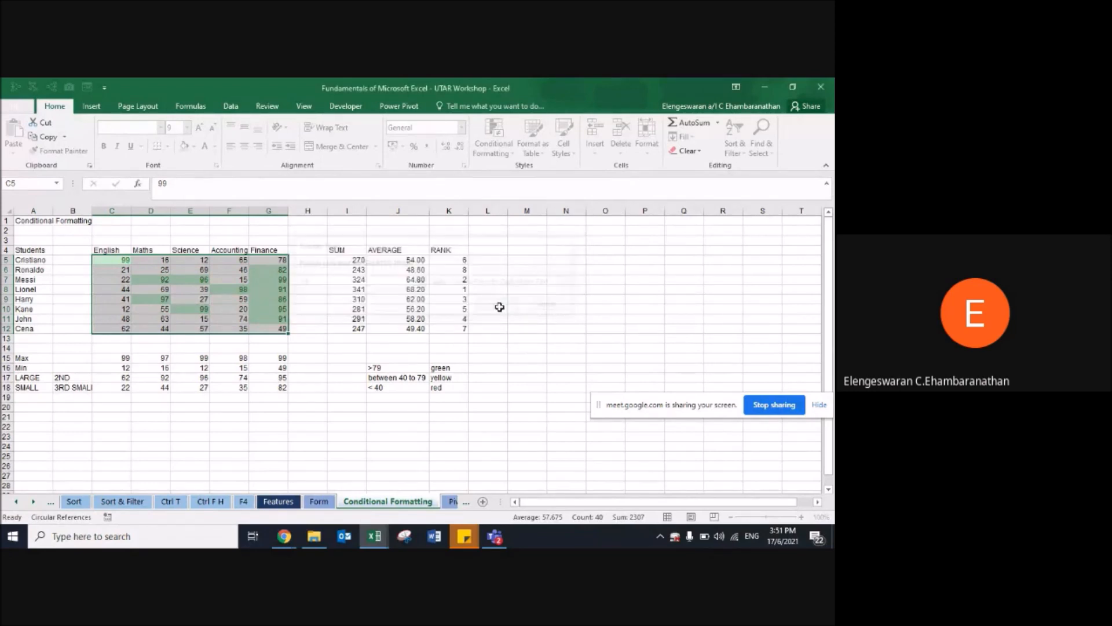
Step: Apply a Less Than 40 highlight rule to the marks C5:G12 using Light Red Fill with Dark Red Text
click(490, 152)
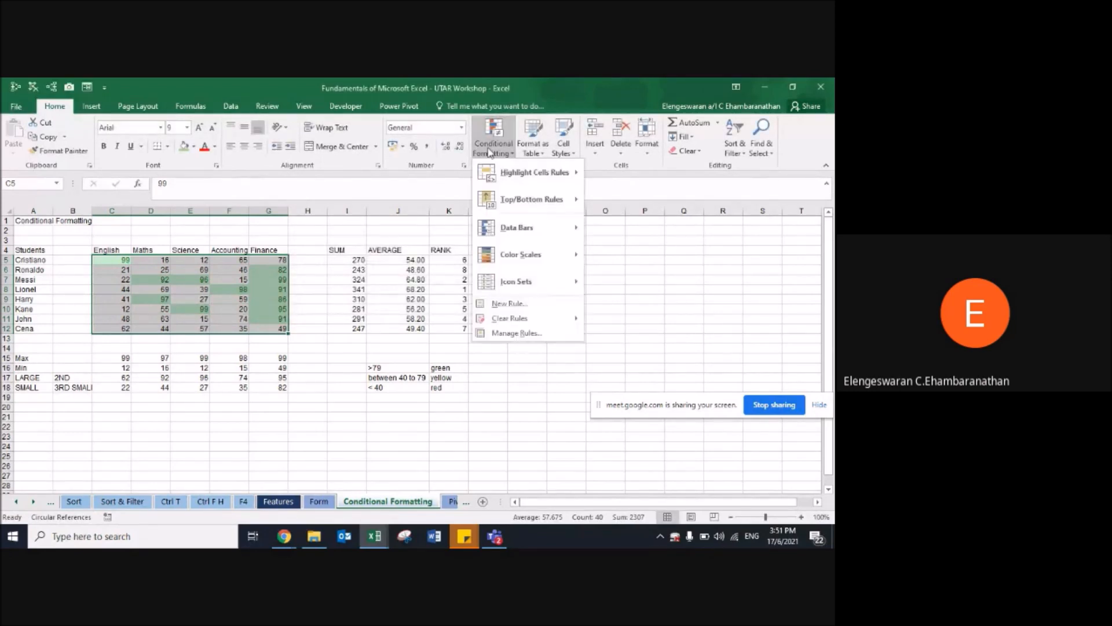
mouse_move(544, 173)
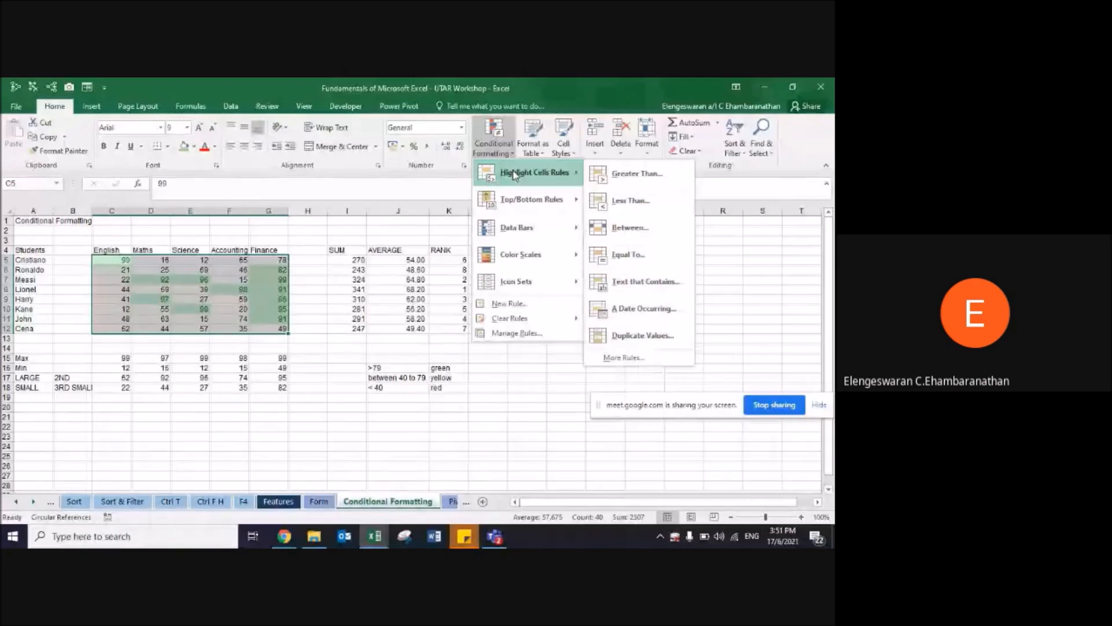
click(621, 198)
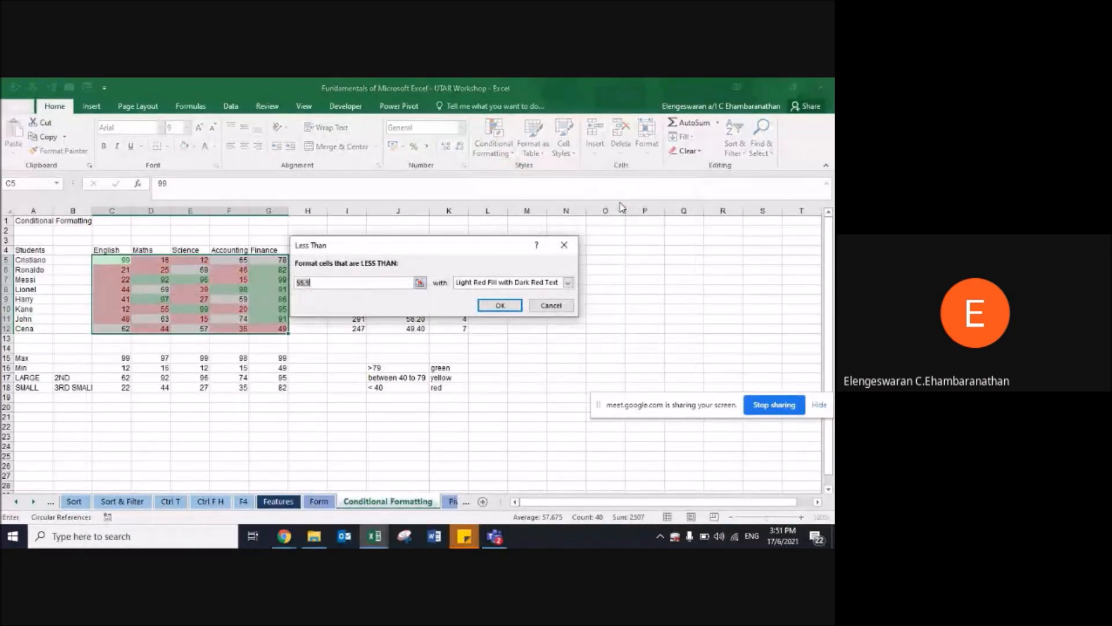
text(40)
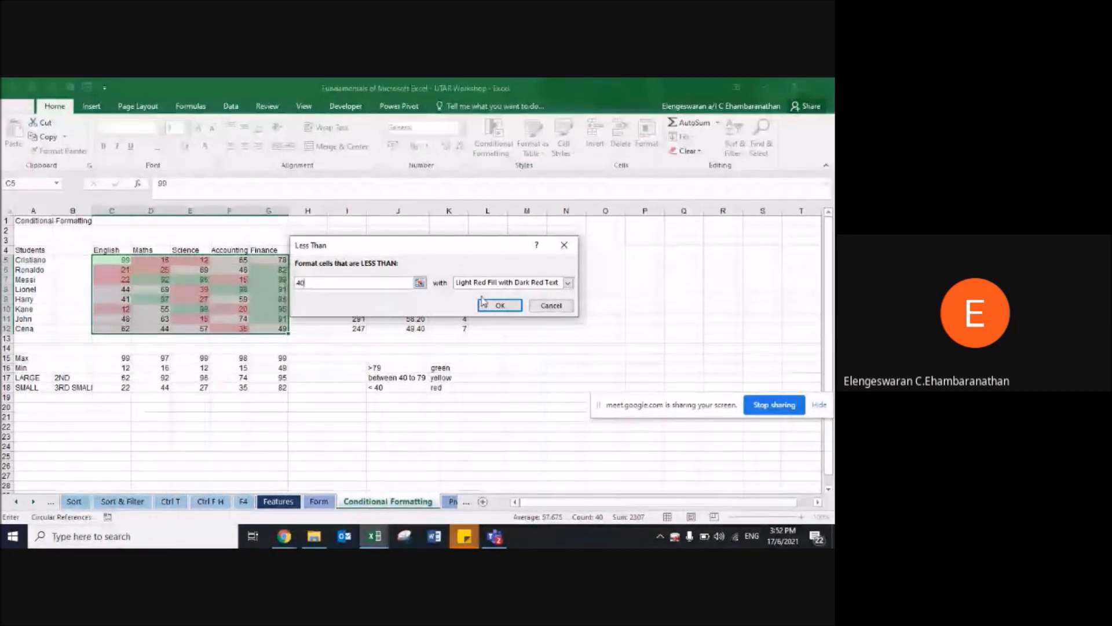
click(499, 305)
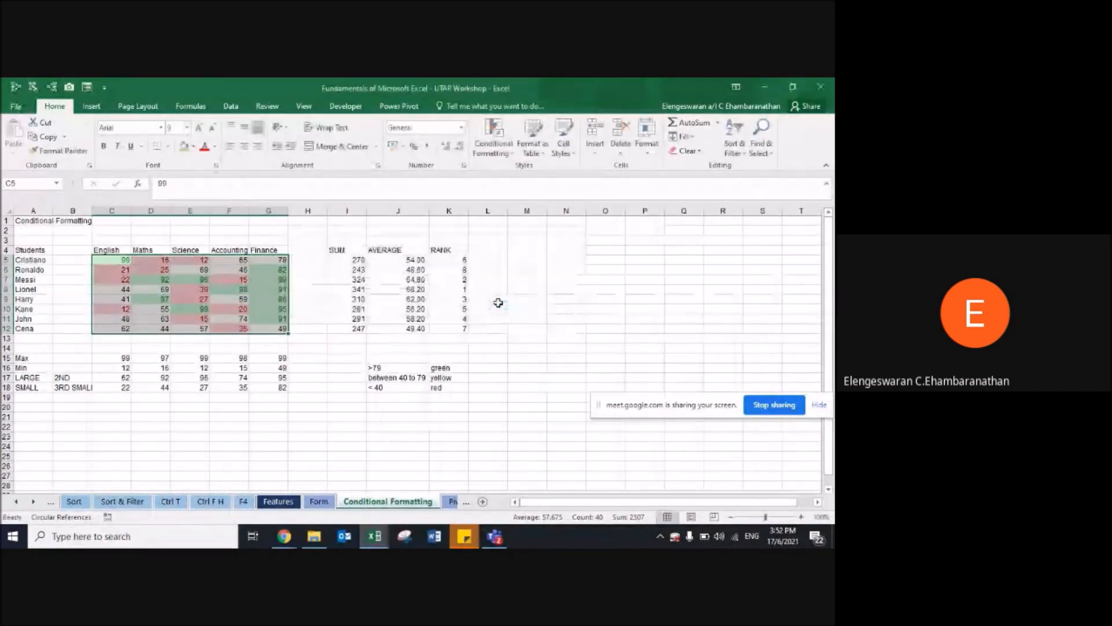
Step: Apply a Between 40 and 79 highlight rule to the marks C5:G12 using Yellow Fill with Dark Yellow Text
click(492, 148)
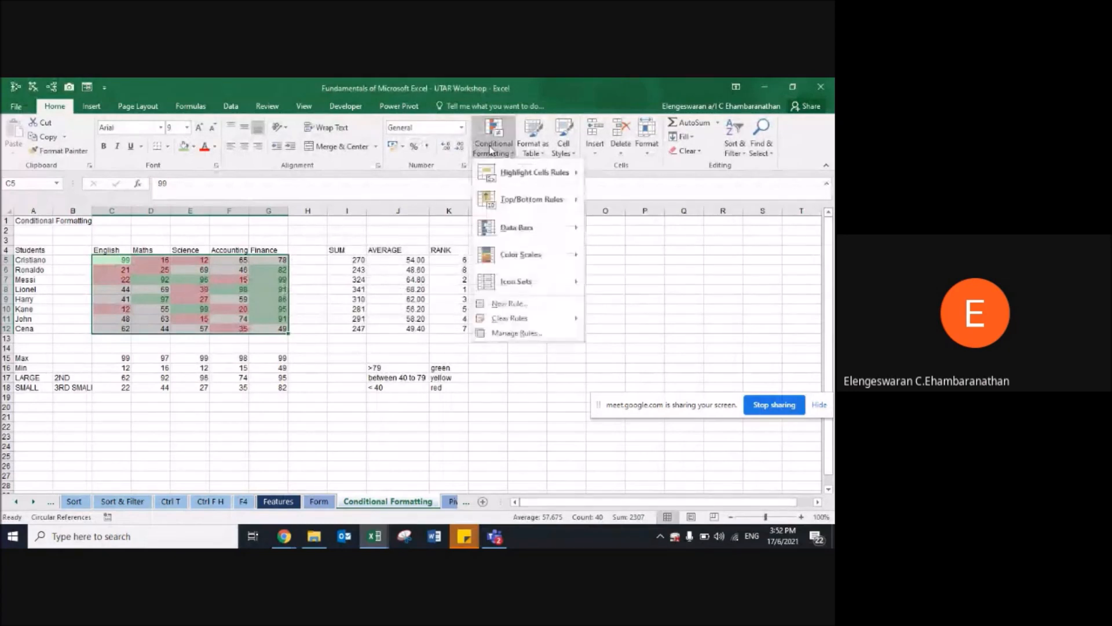
mouse_move(512, 173)
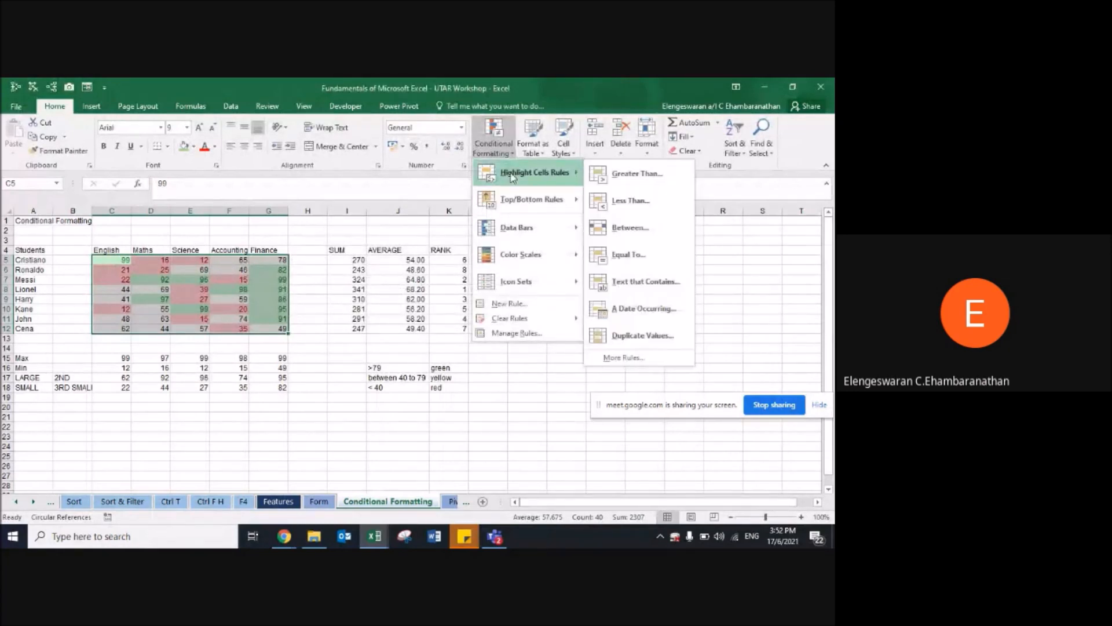
click(630, 228)
text(40)
key(Tab)
text(79)
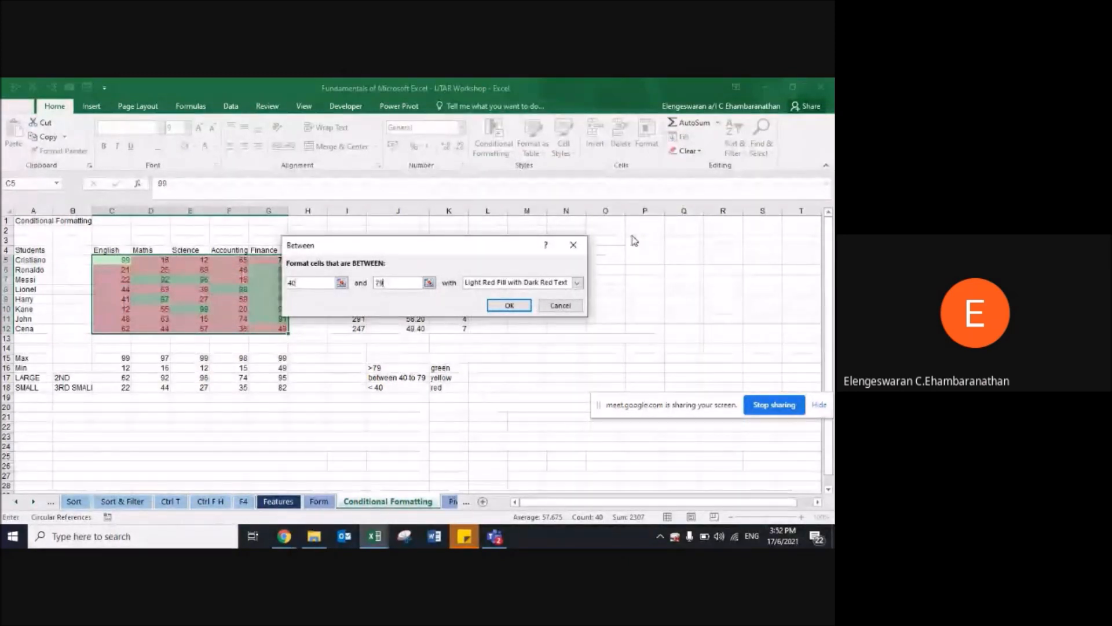
click(578, 283)
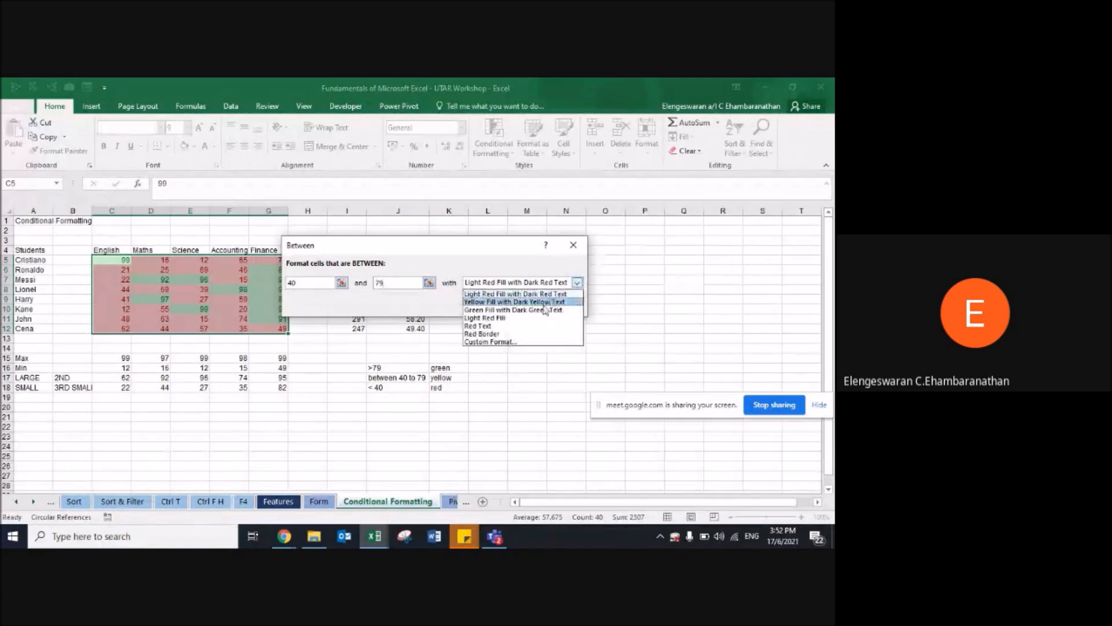
click(504, 305)
key(Left)
key(Right)
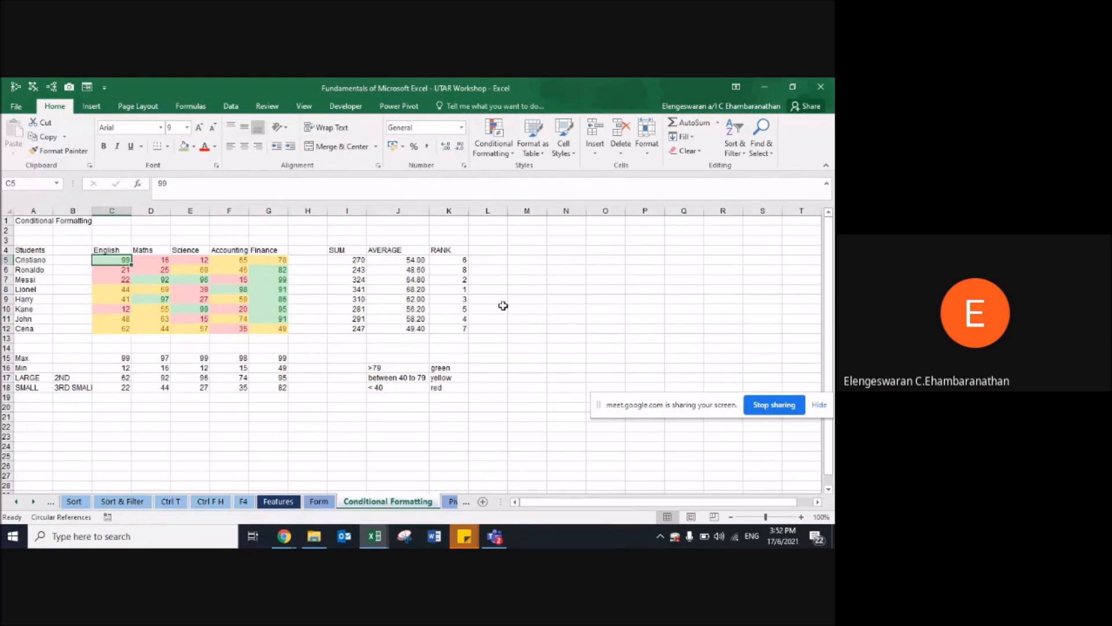
Step: Set the English mark in C5 to 45 and the Maths mark in D5 to 96
key(Left)
key(Left)
key(Right)
key(Right)
text(45)
key(Return)
key(Up)
key(Right)
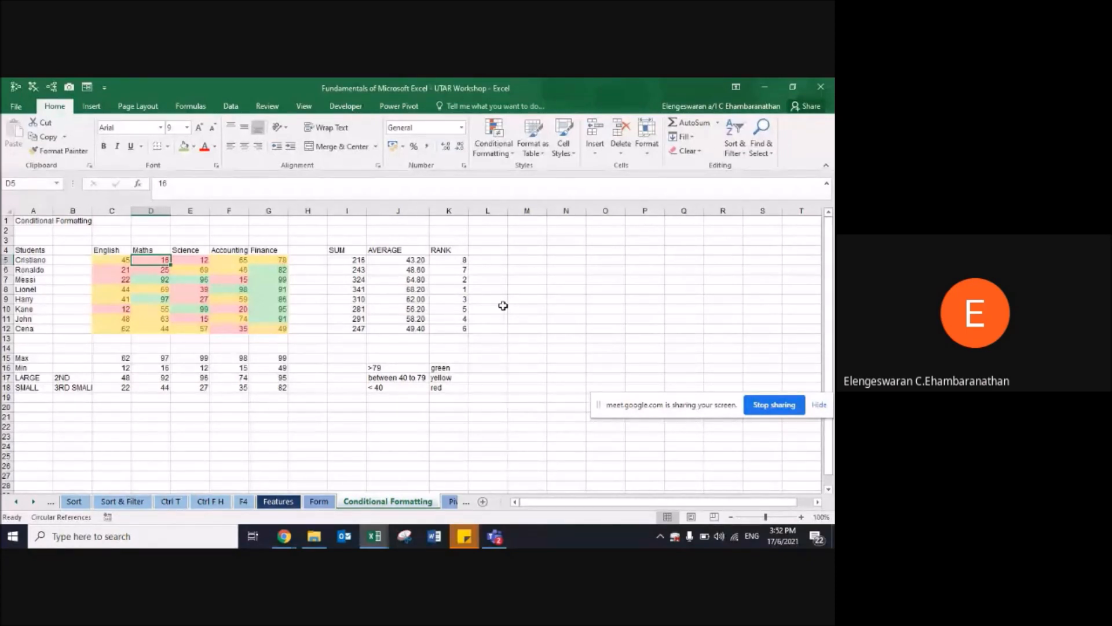
text(98)
key(Return)
key(Up)
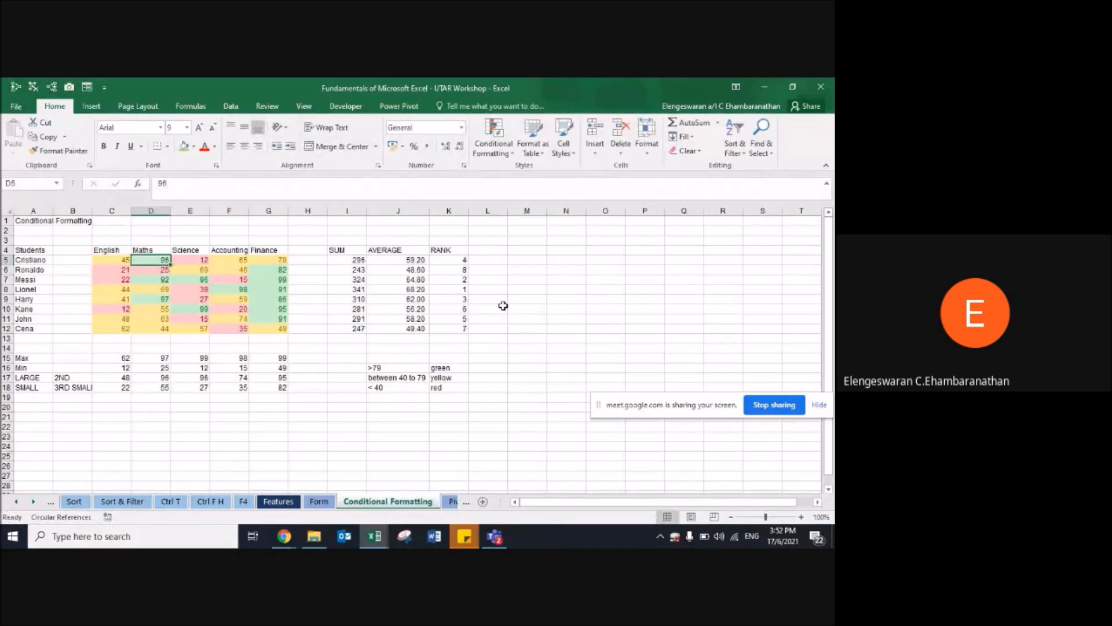
key(Left)
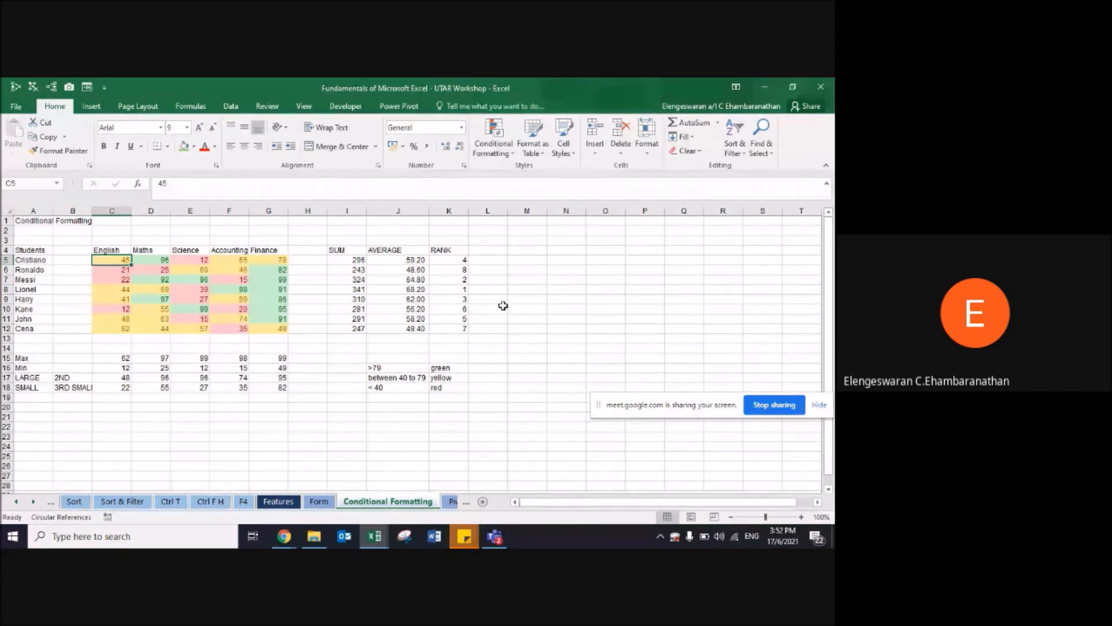
Step: Switch to the Pivot Table sheet and clear the contents of cell F7
key(ctrl+Page_Down)
key(Down)
key(Down)
key(Right)
key(Right)
key(Right)
key(Right)
key(Delete)
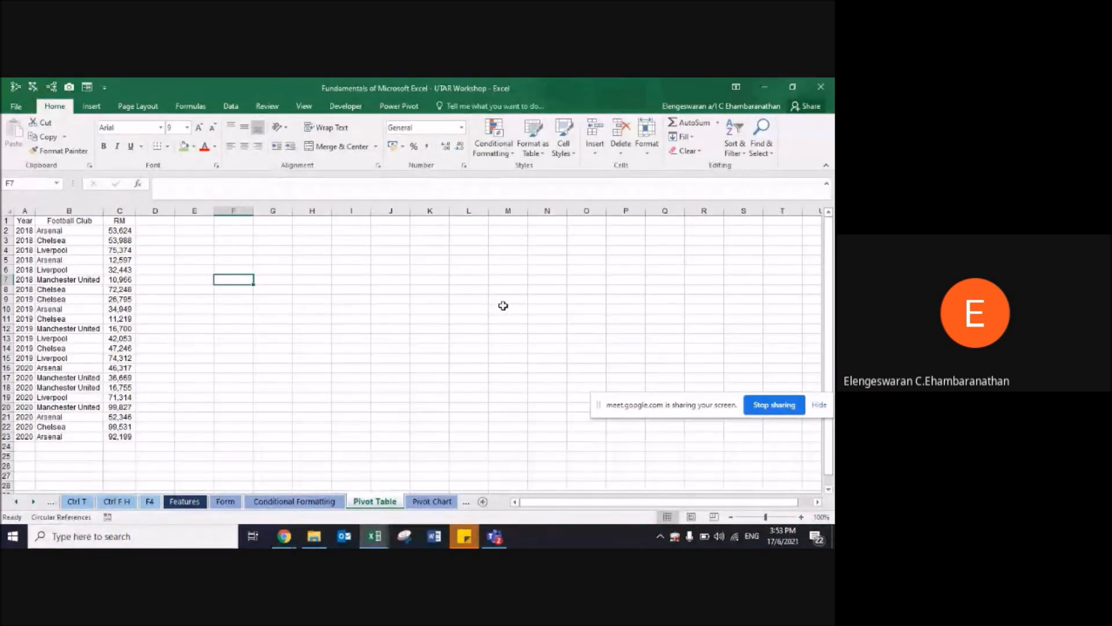
key(Left)
key(Left)
key(Left)
key(Up)
key(Left)
key(Up)
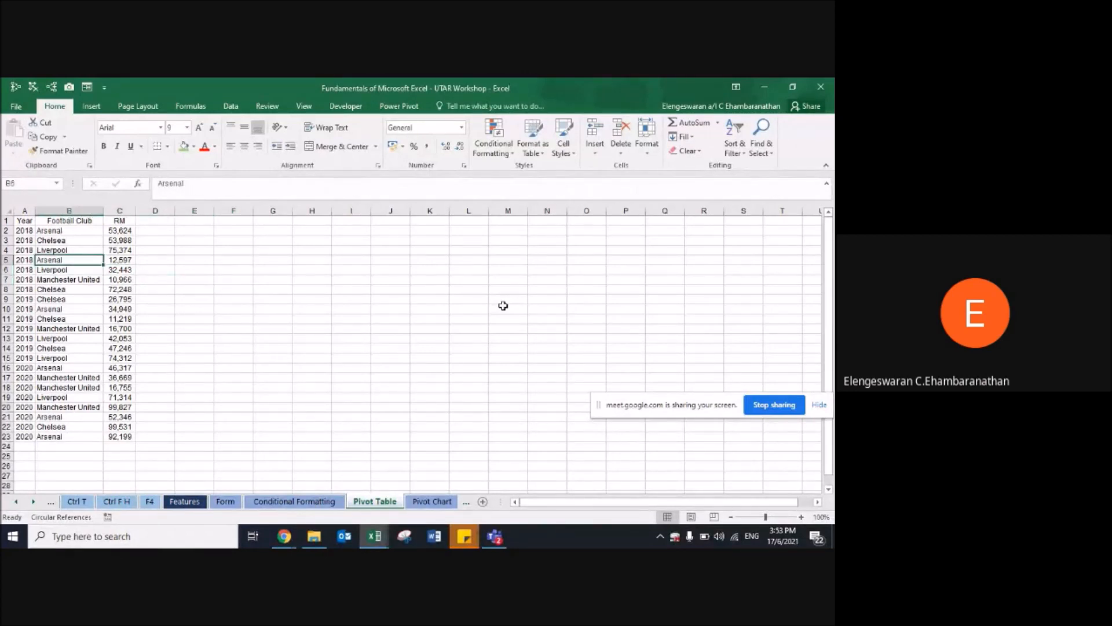
key(Down)
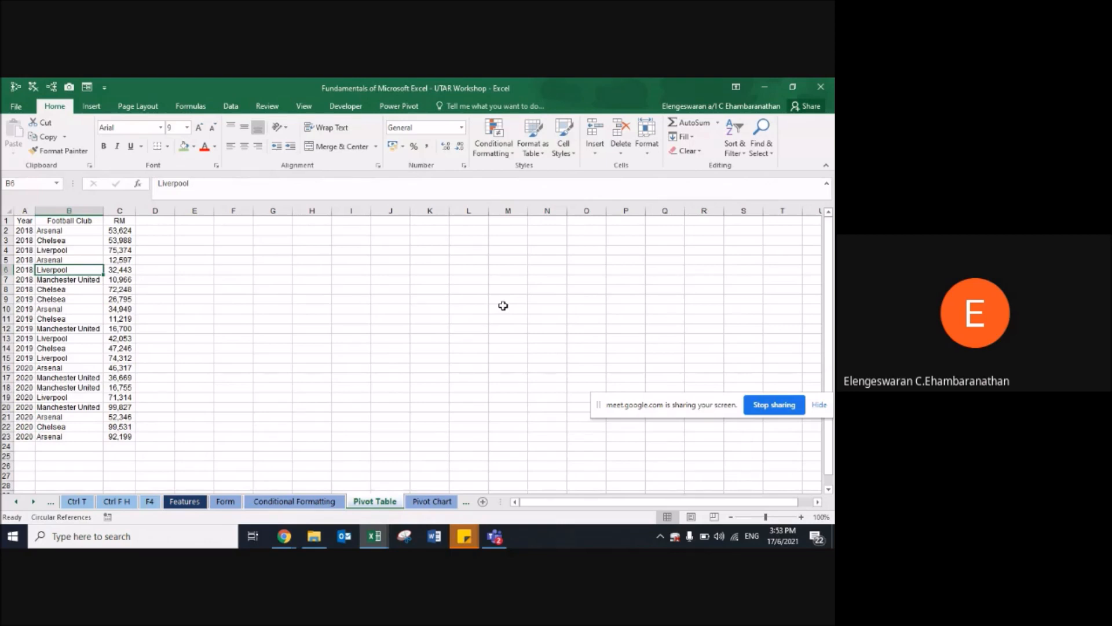
Step: Create a PivotTable on a new worksheet from the football club data in A1:C23
key(ctrl+Up)
key(ctrl+Left)
key(ctrl+shift+Down)
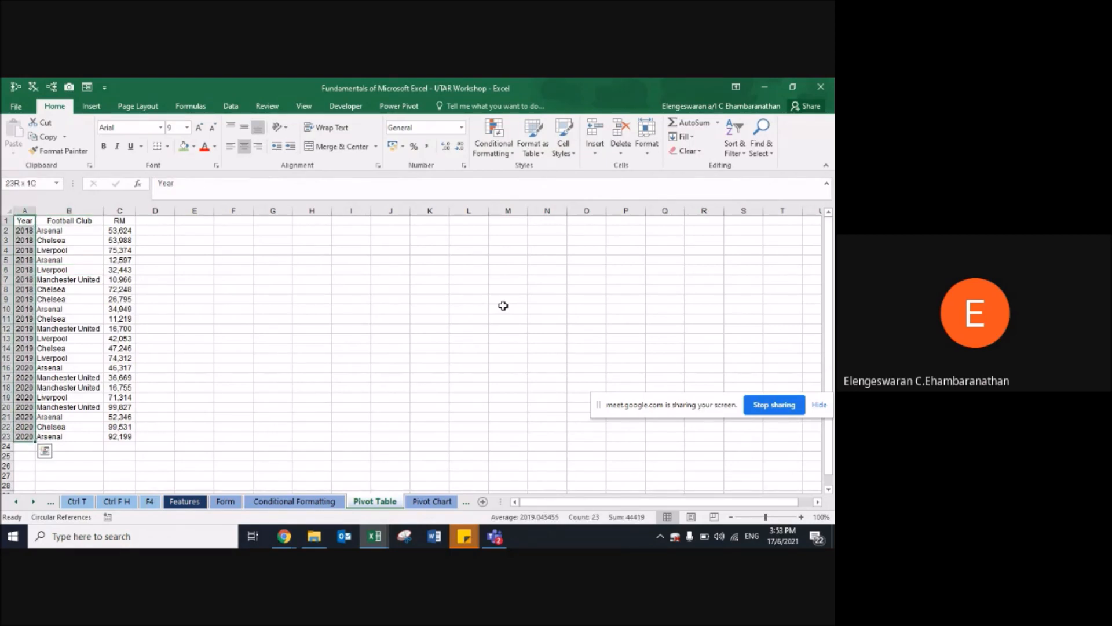
key(ctrl+shift+Right)
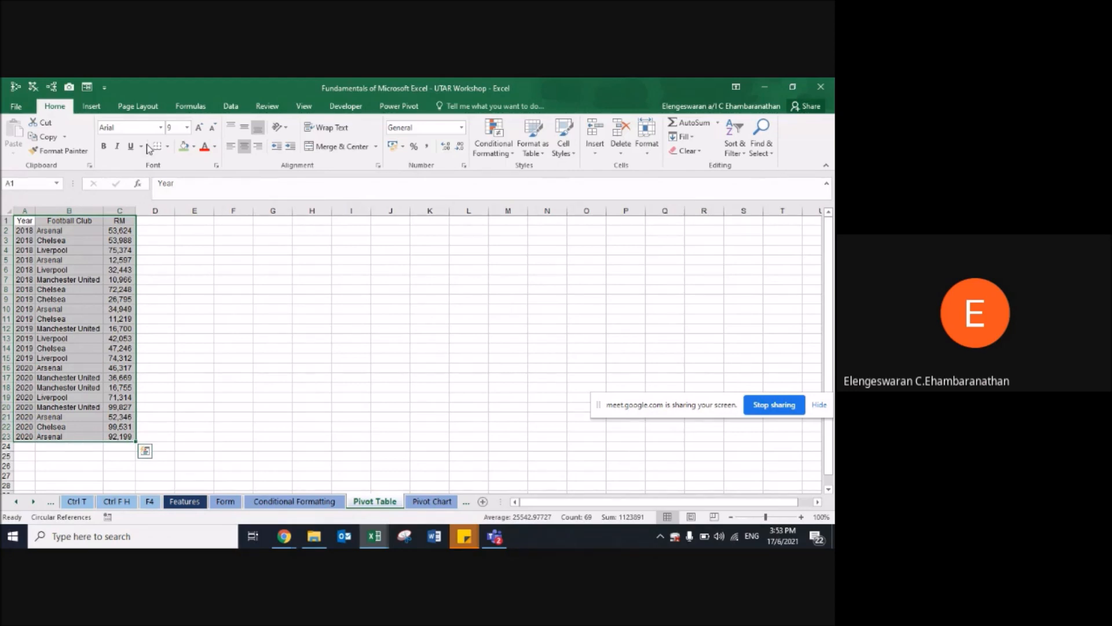
click(91, 108)
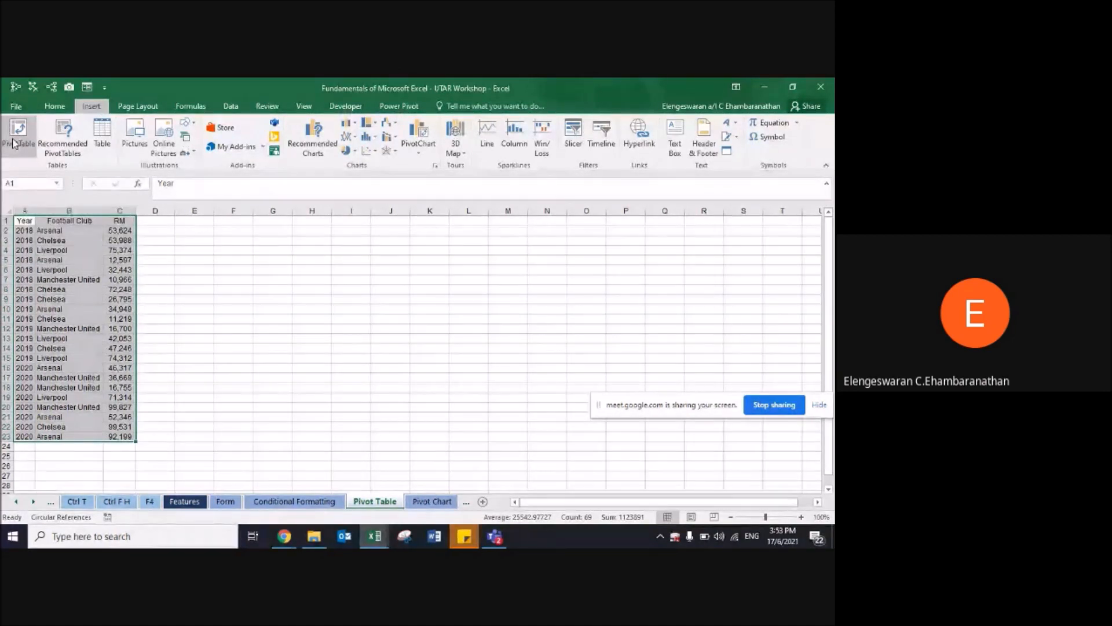
click(14, 144)
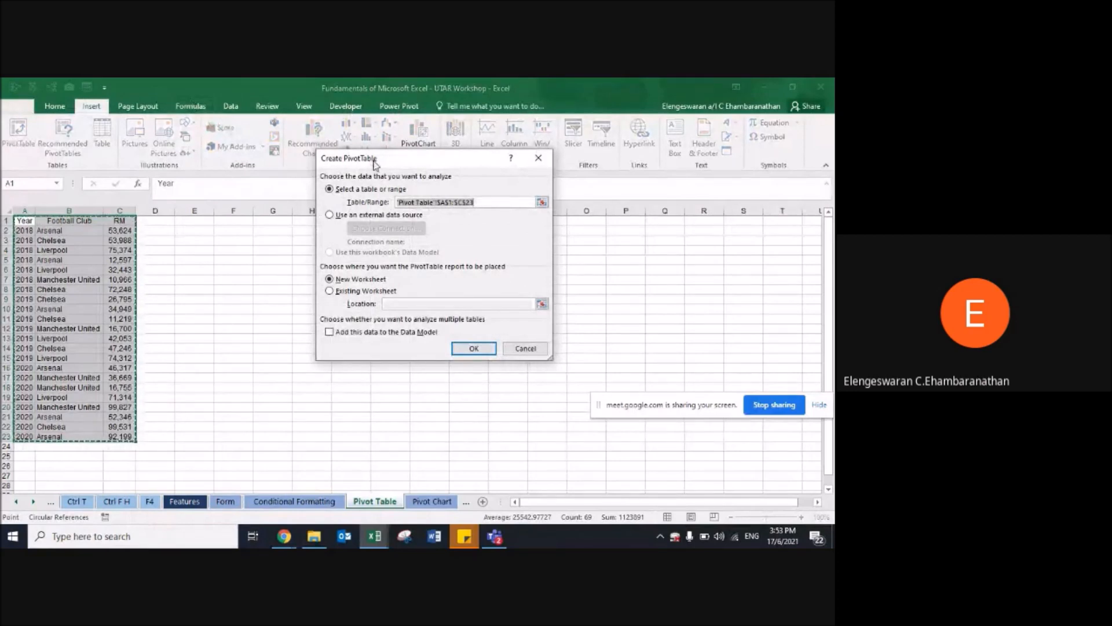
drag(374, 162, 285, 198)
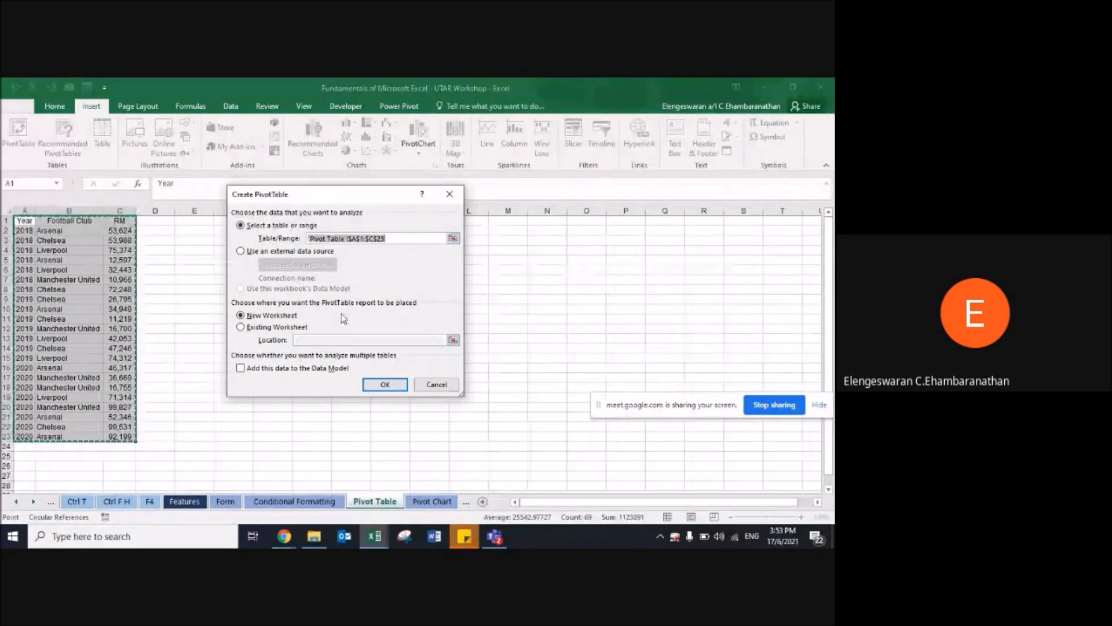
click(385, 385)
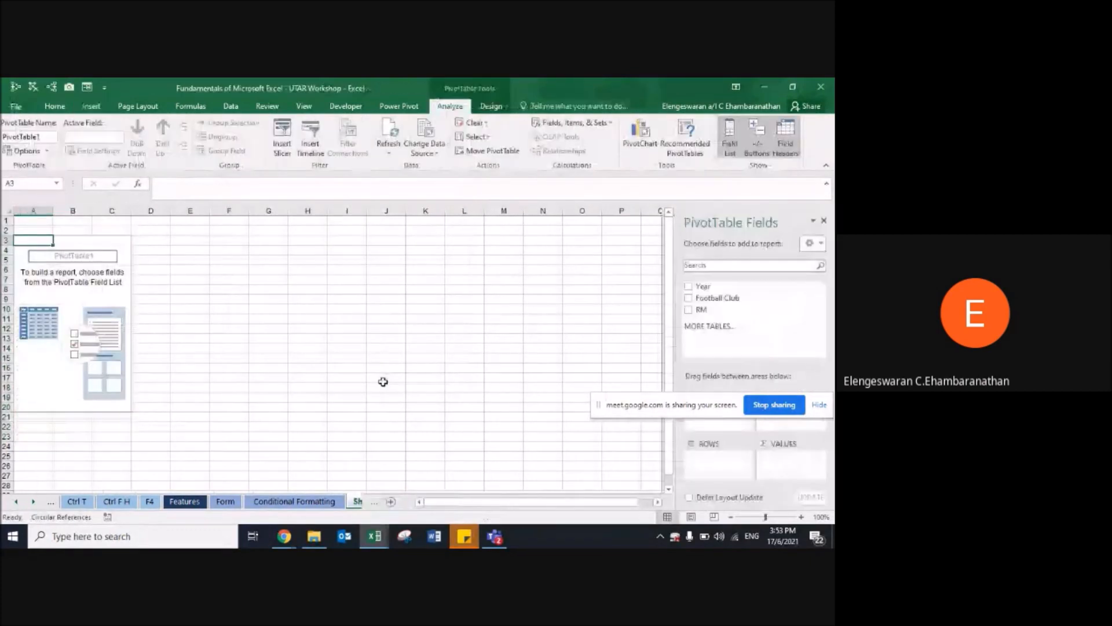
Step: Place the Year field in the PivotTable's rows and Football Club in its values
click(688, 286)
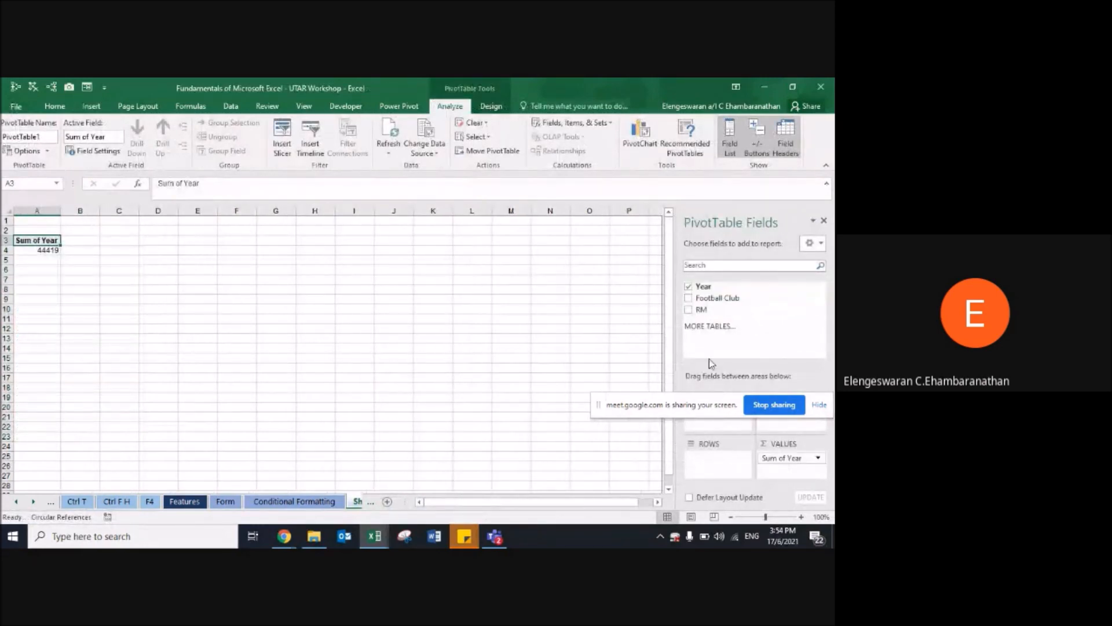
drag(782, 458, 731, 461)
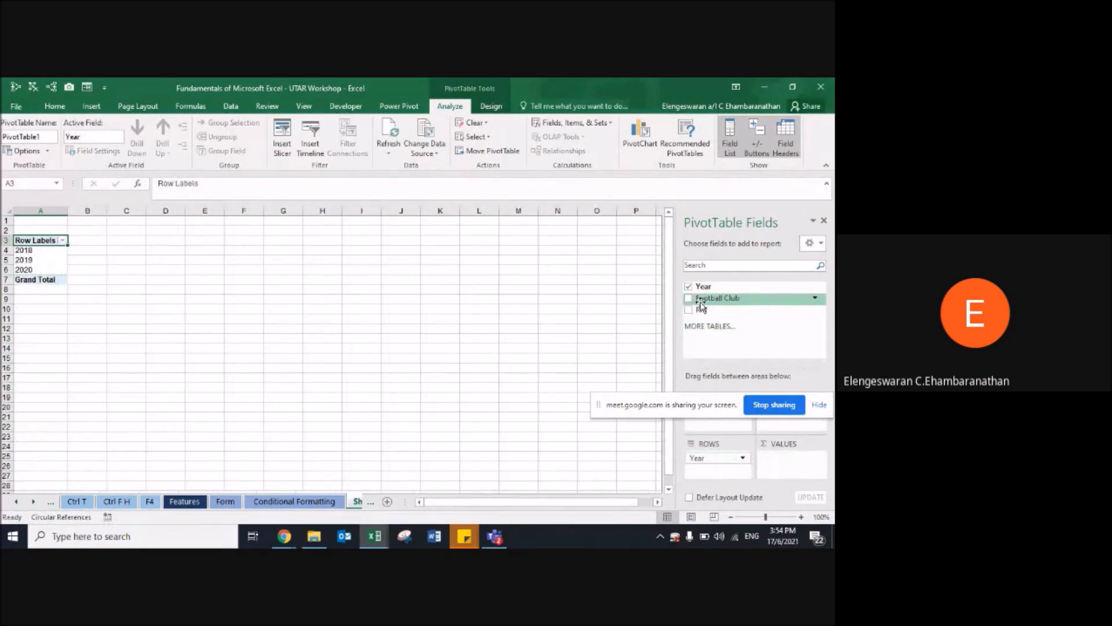
drag(702, 300, 766, 458)
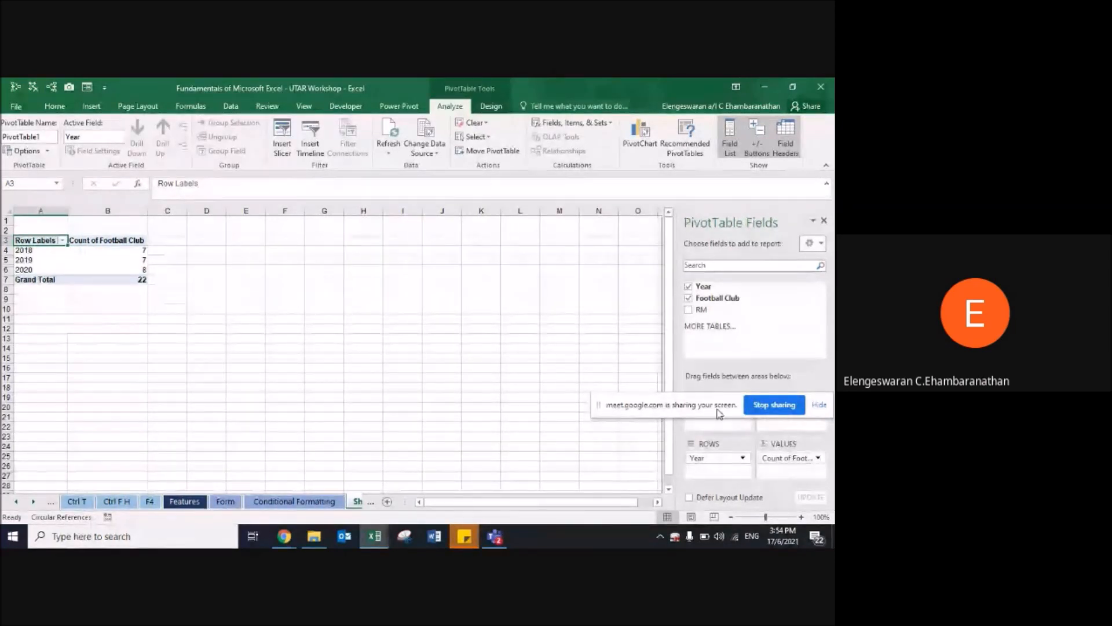
Step: Set the Football Club value field to summarize by Sum
drag(708, 408, 470, 360)
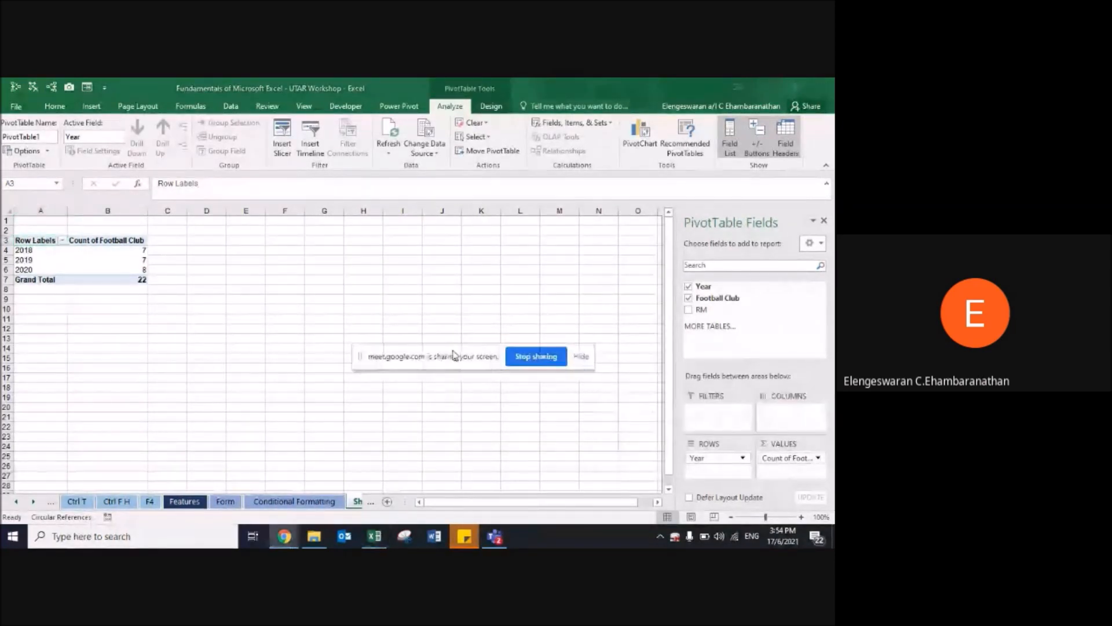
click(782, 458)
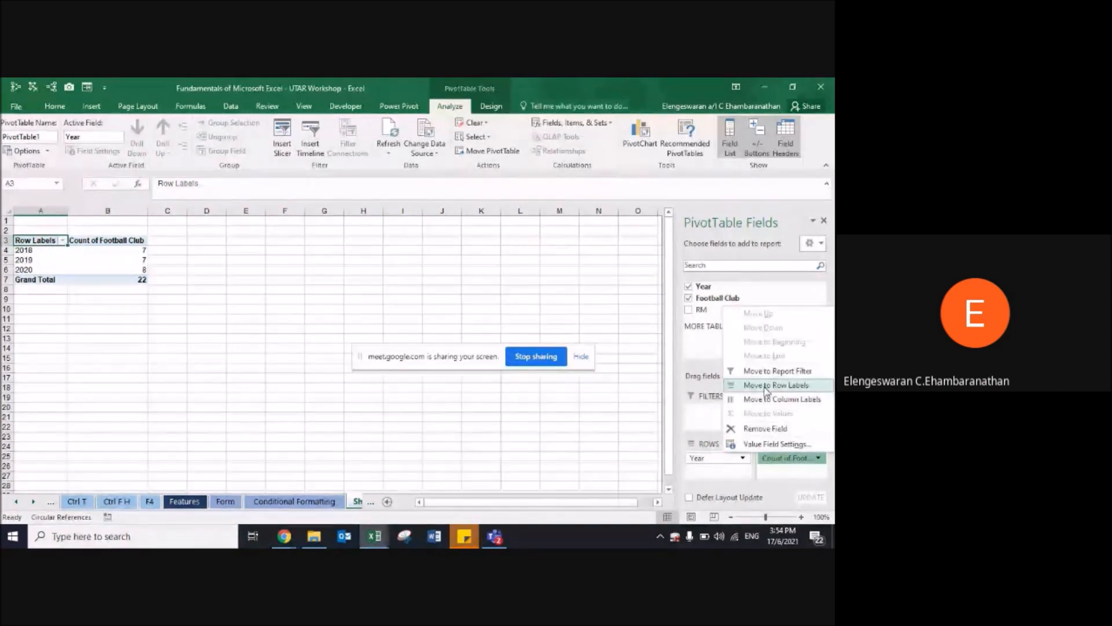
click(777, 444)
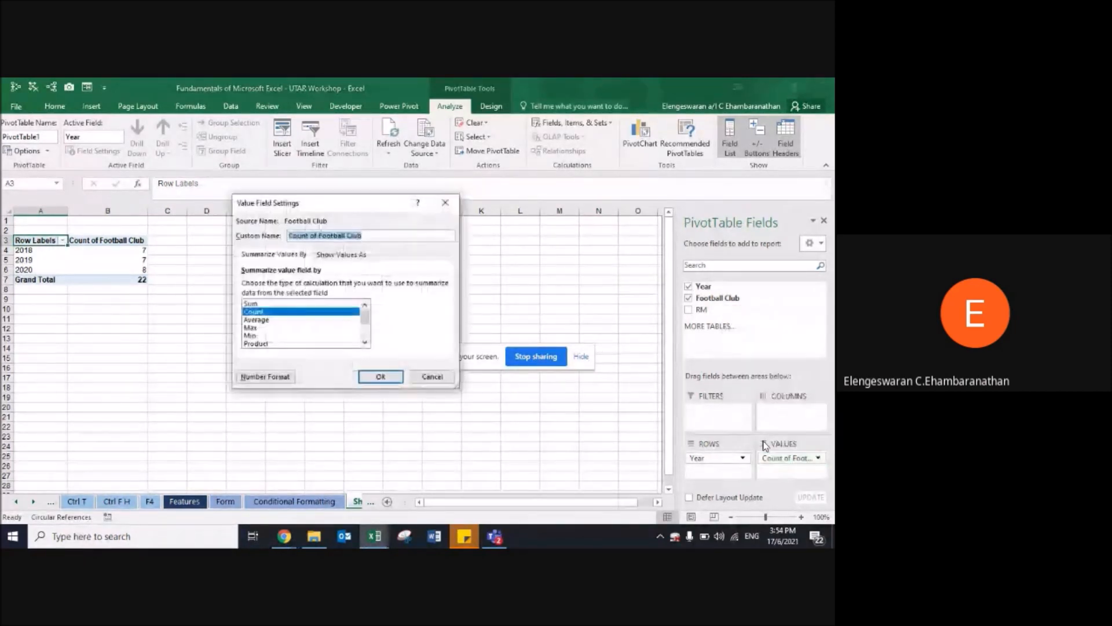
click(264, 304)
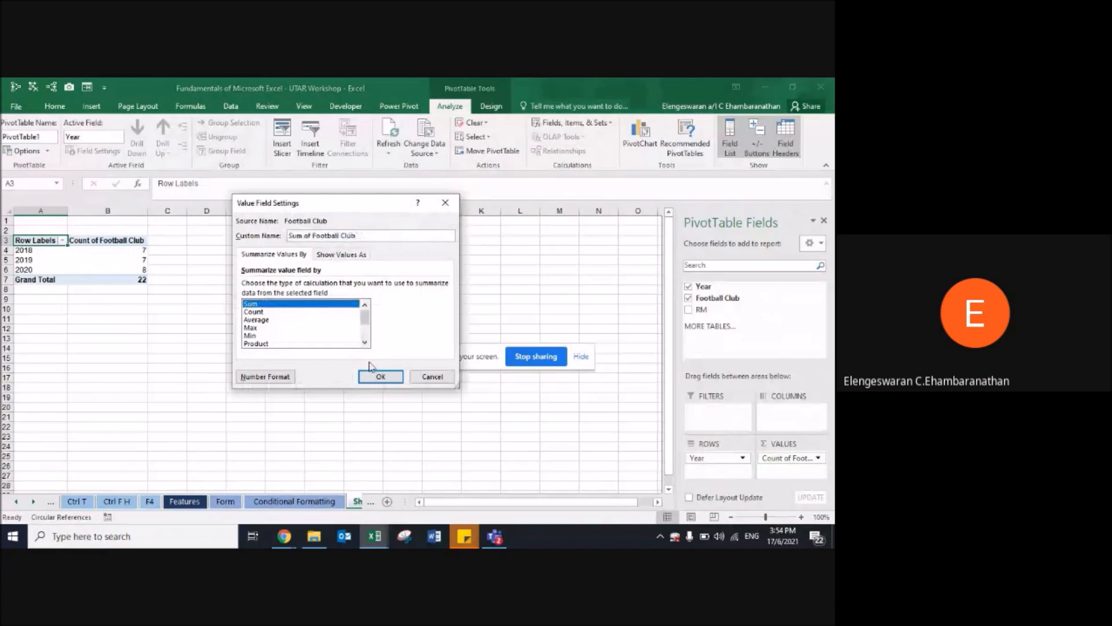
click(382, 377)
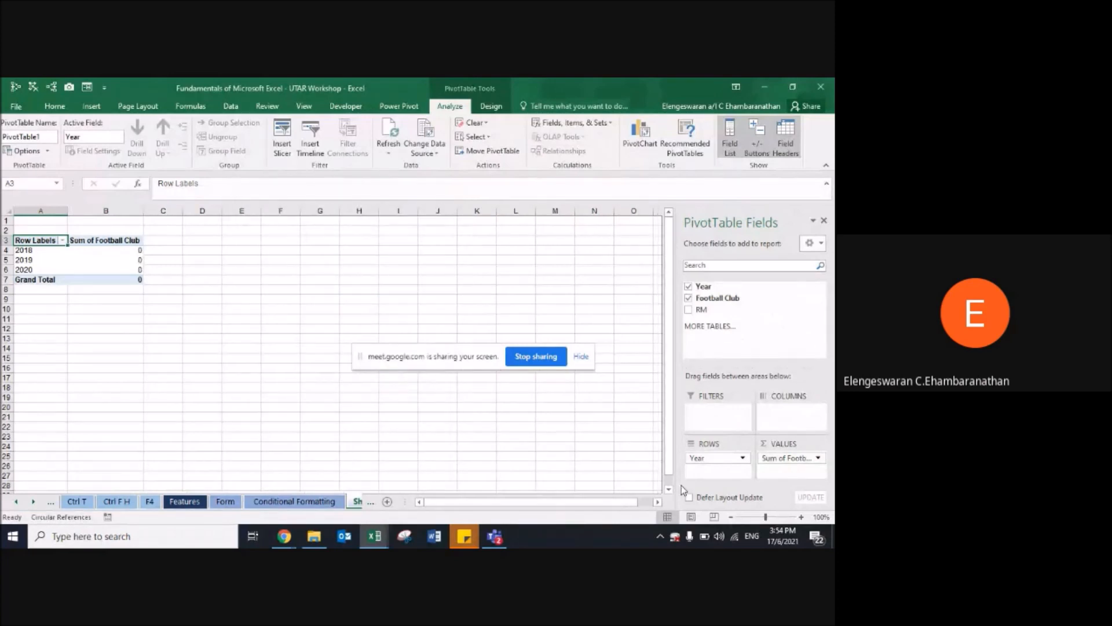
Step: Replace Football Club with RM as the PivotTable's value field and review the yearly sums
click(688, 298)
click(688, 310)
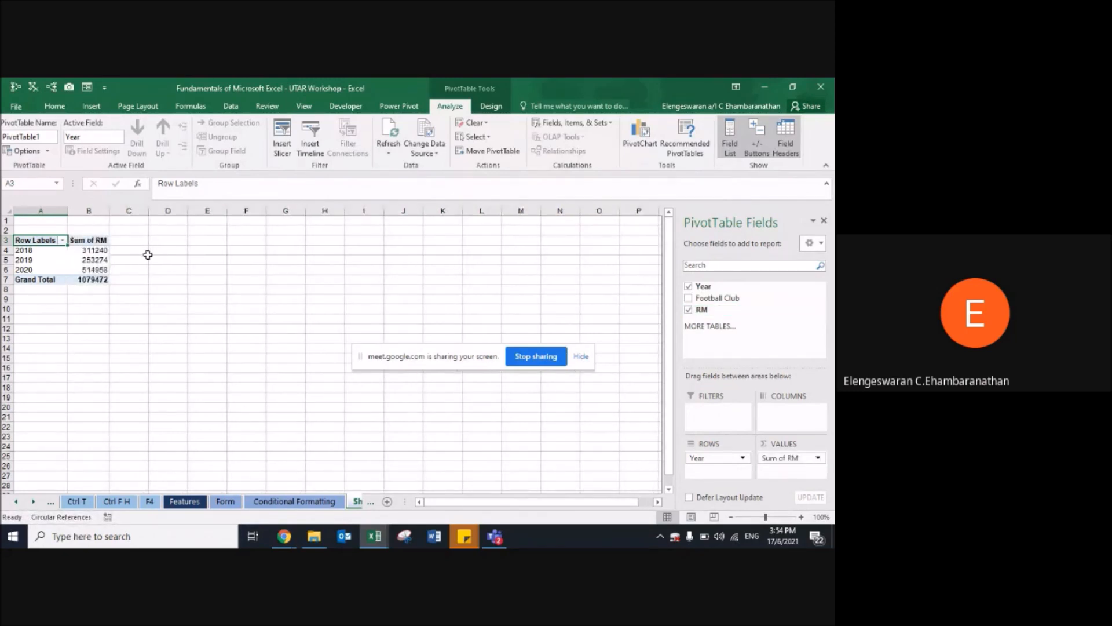
key(Down)
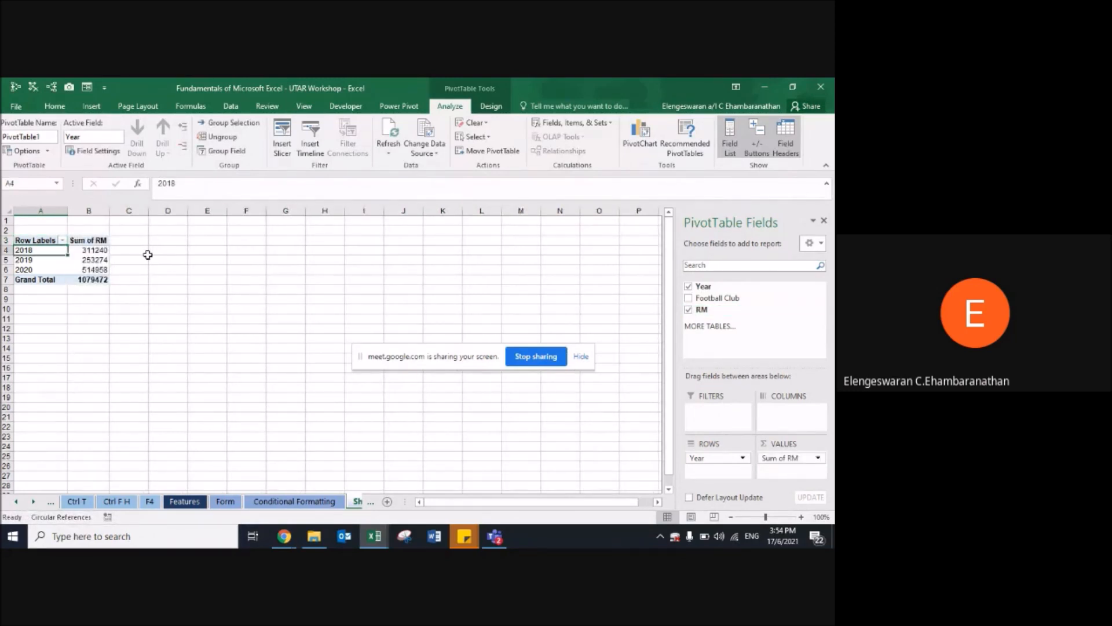
key(Right)
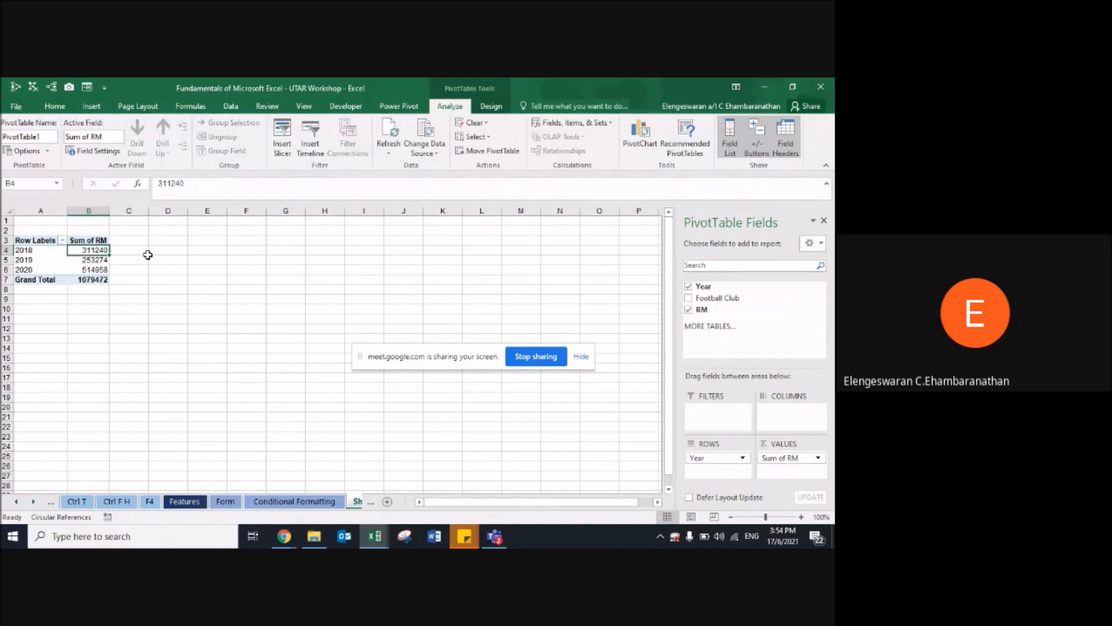
key(ctrl+space)
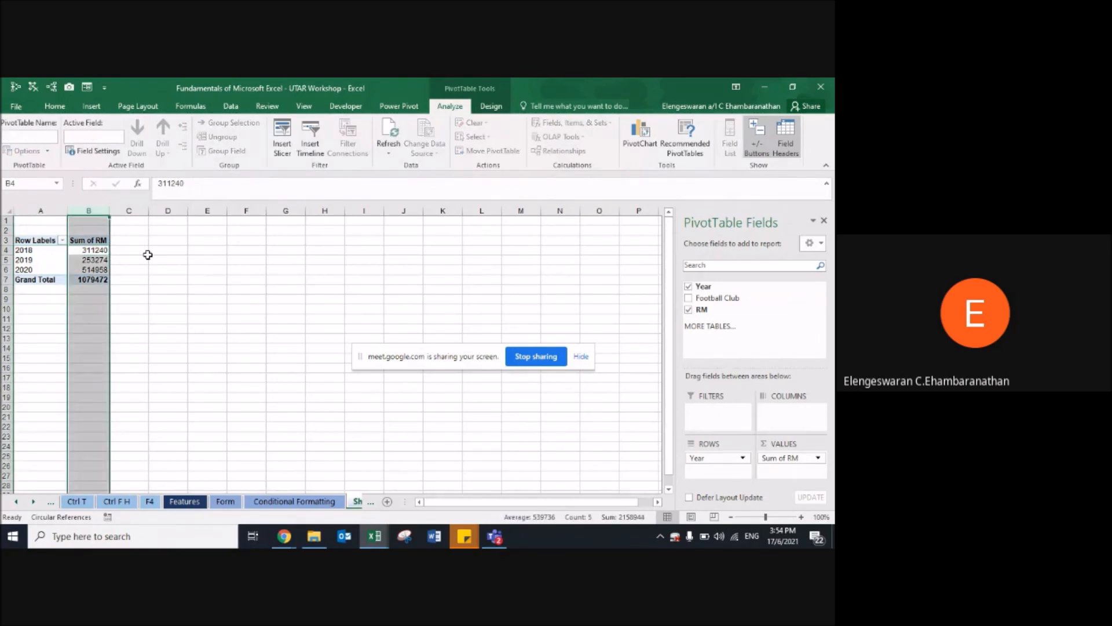
key(Down)
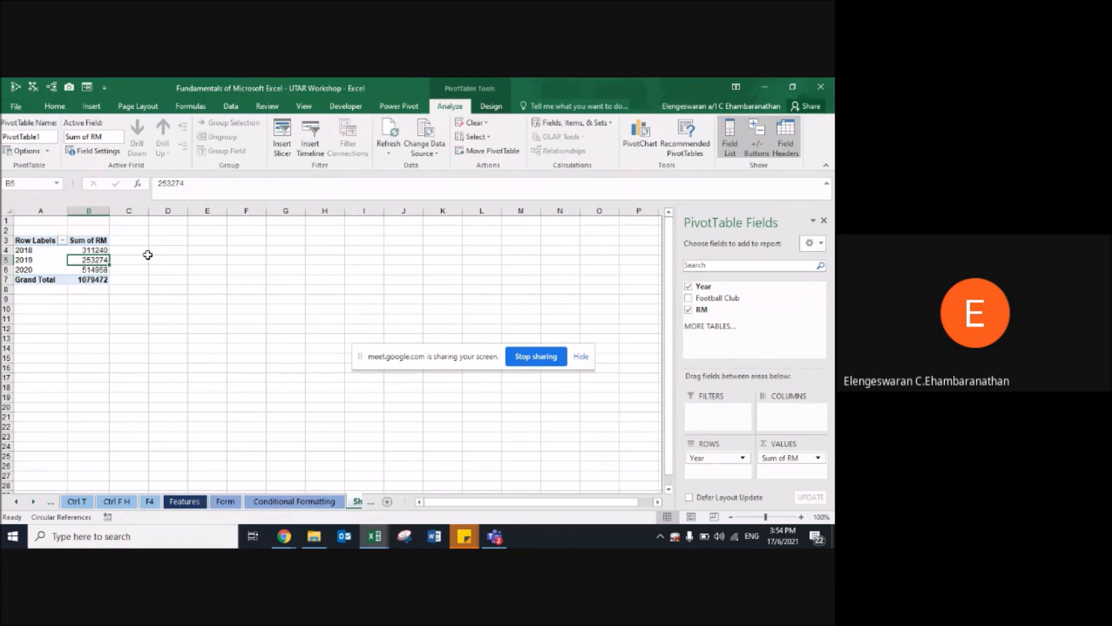
key(Down)
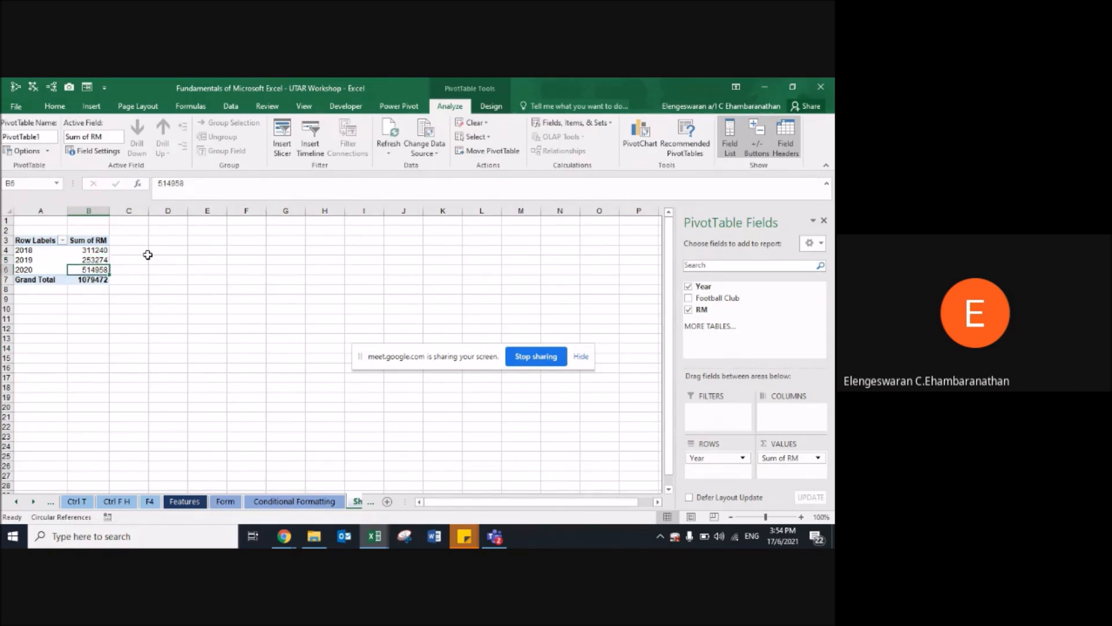
Step: Remove Year and RM from the PivotTable and place Football Club followed by Year in the rows
click(689, 286)
click(688, 310)
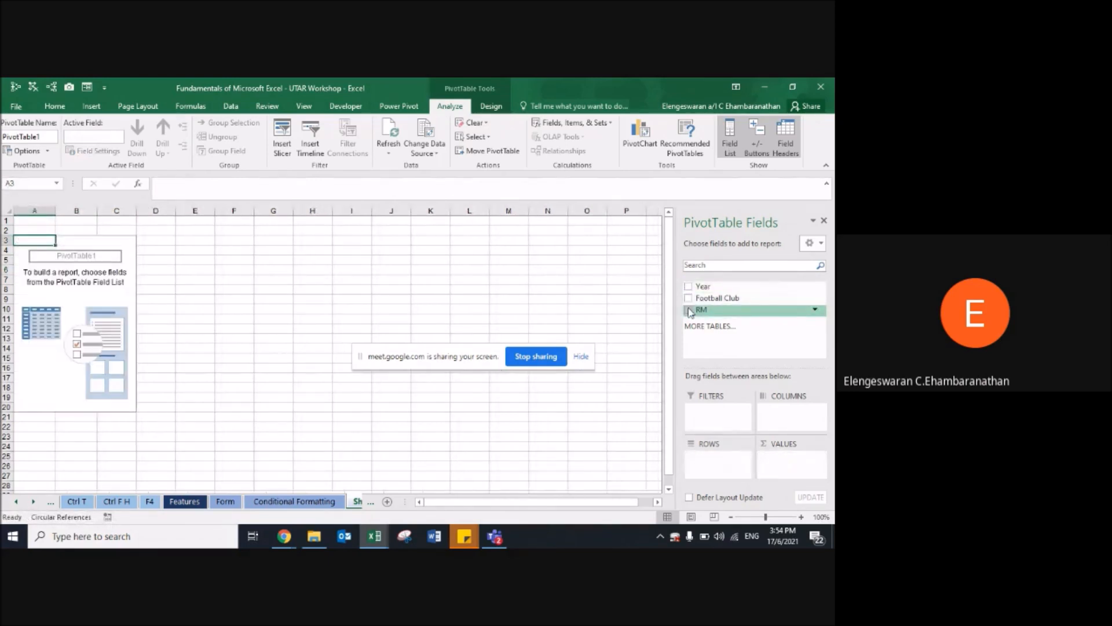
drag(710, 297, 716, 460)
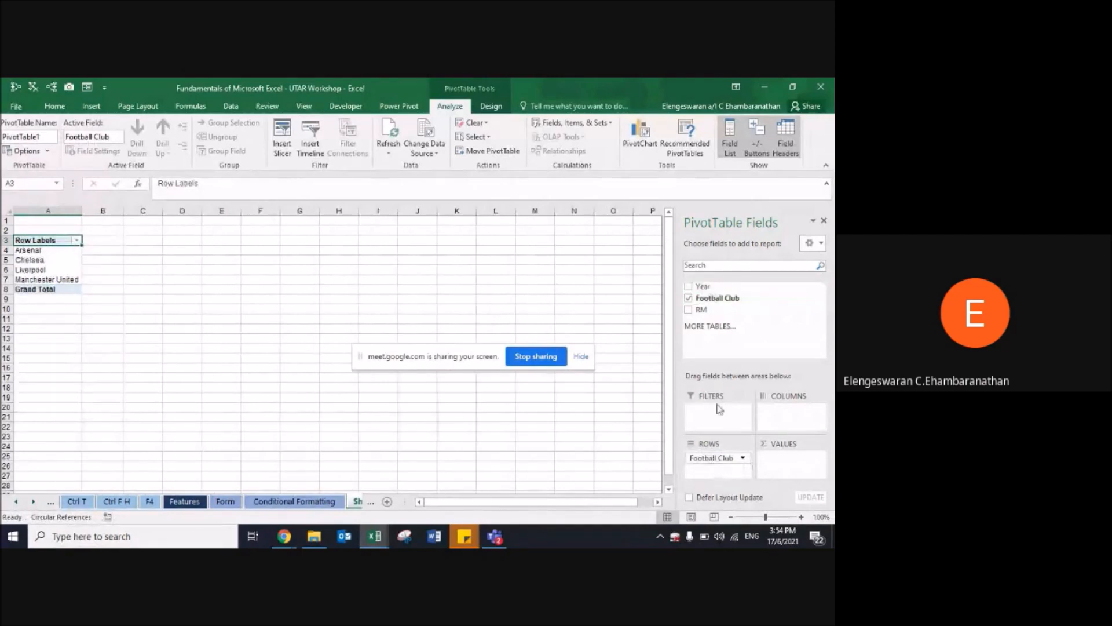
drag(707, 285, 723, 466)
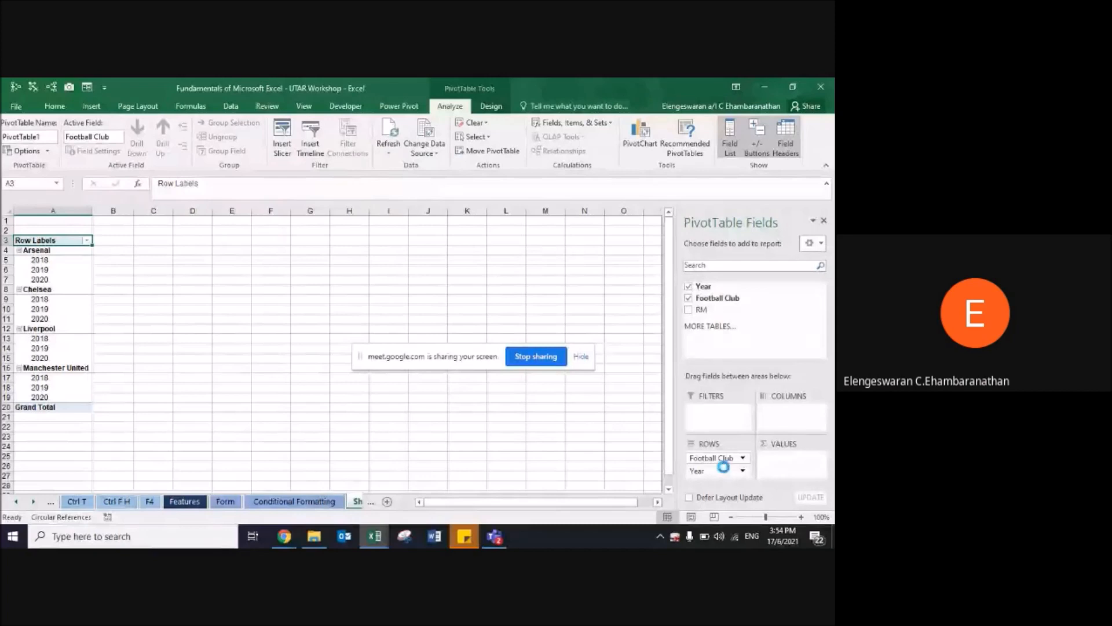
Step: Undo the last two field placements and build the PivotTable's rows with Year followed by Football Club
key(ctrl+z)
key(ctrl+z)
click(689, 287)
drag(780, 459, 735, 461)
drag(717, 298, 711, 468)
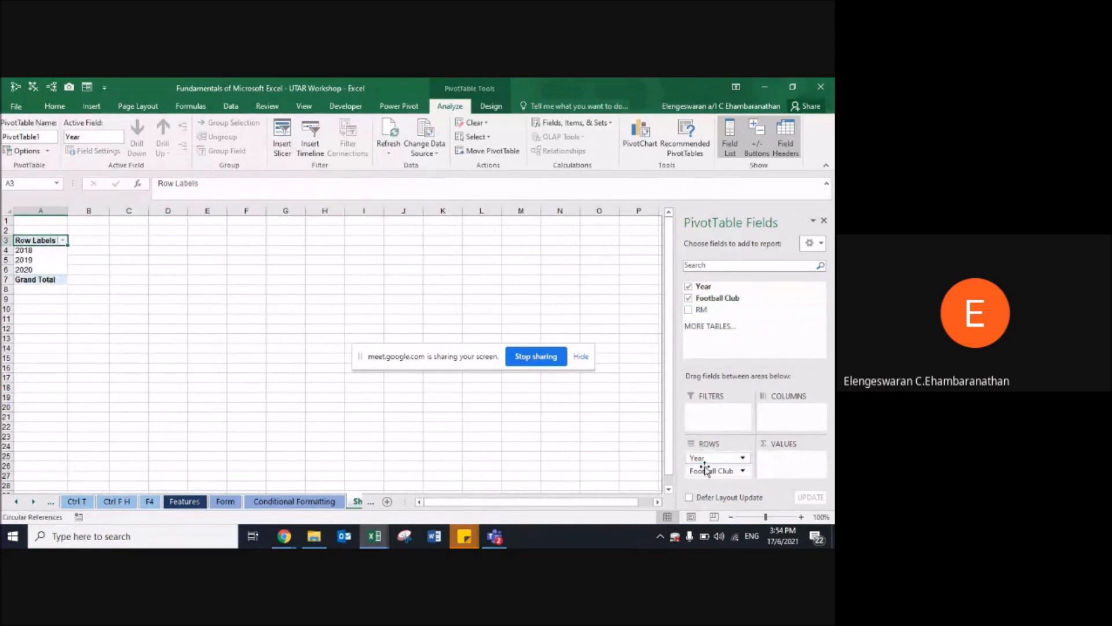
Step: Add RM as the PivotTable's value field and review the 2018 sums of Liverpool, Chelsea and Arsenal
drag(701, 309, 797, 462)
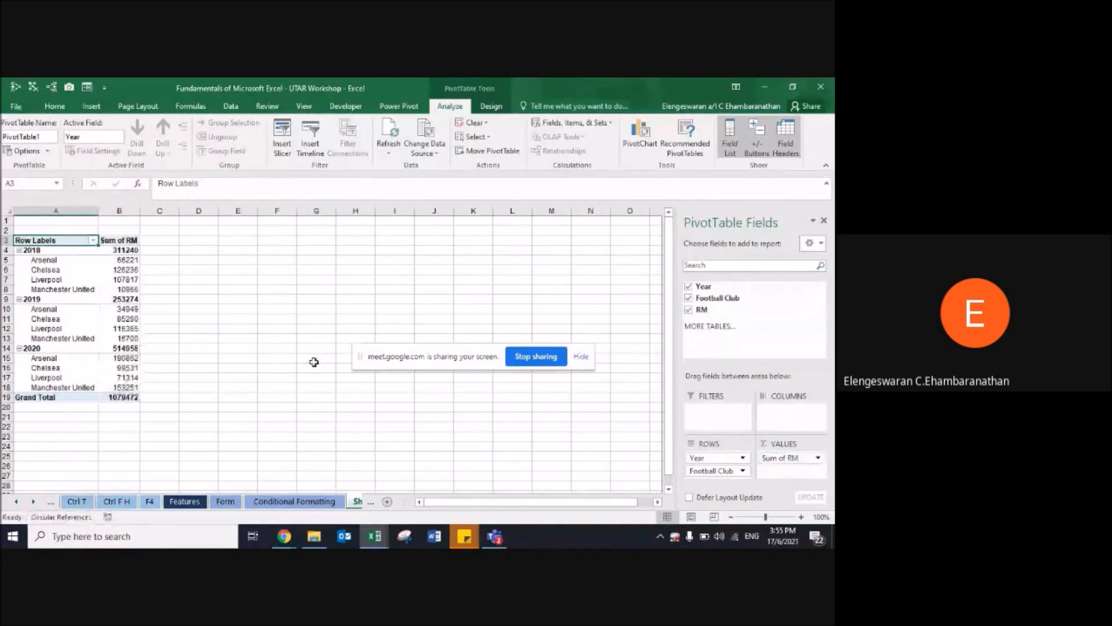
click(70, 280)
key(Right)
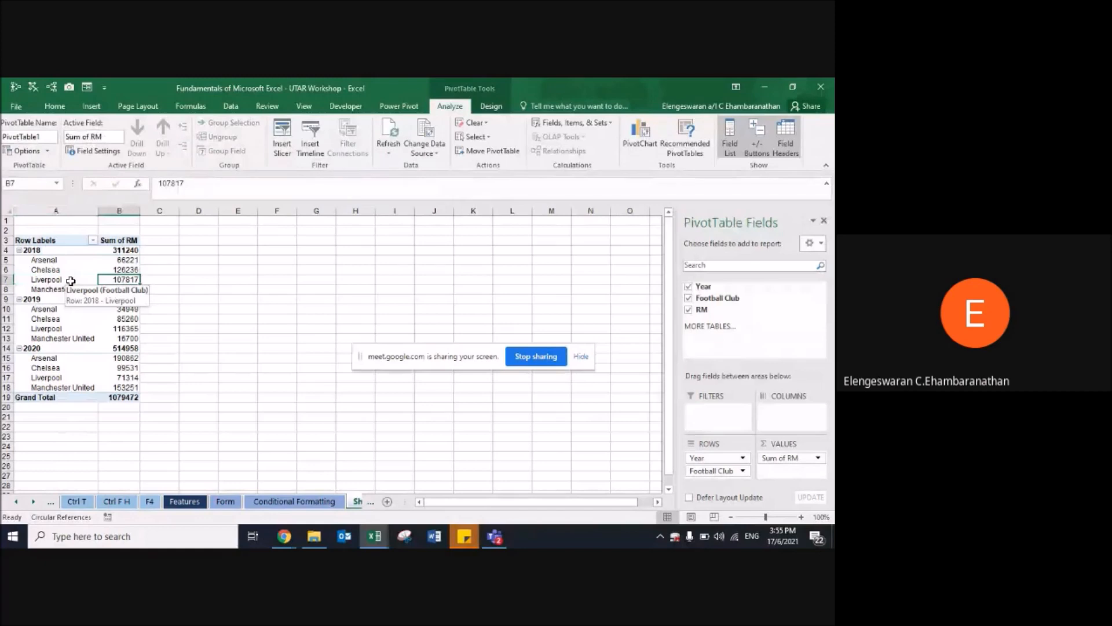
key(Up)
key(Up)
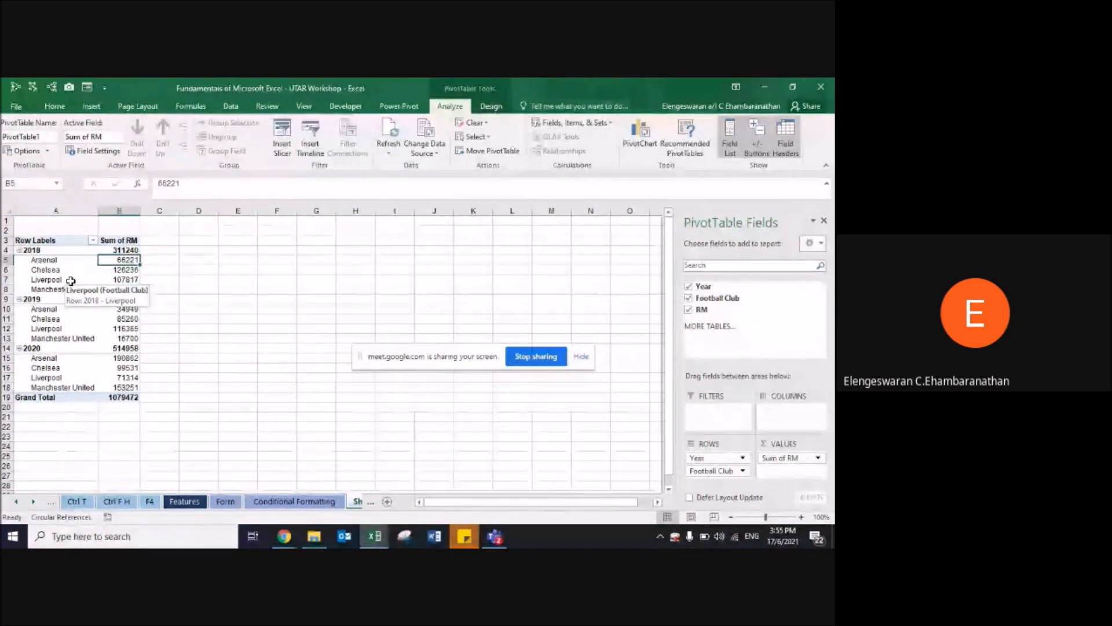
Step: Remove Year from the PivotTable, review each football club's total RM and look back at the source data
click(687, 287)
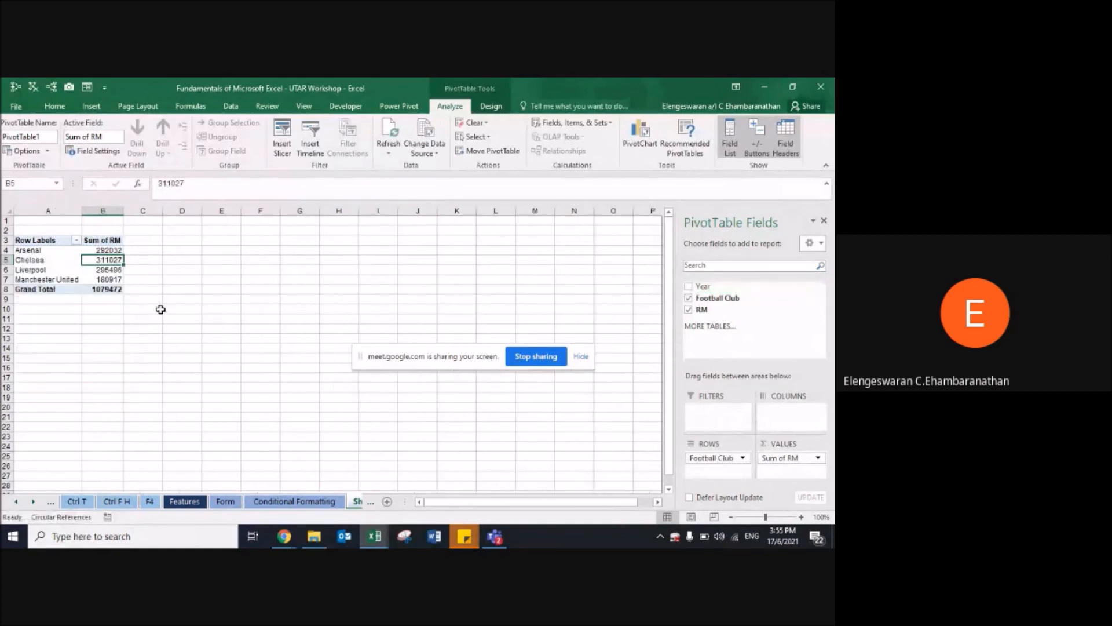
key(Up)
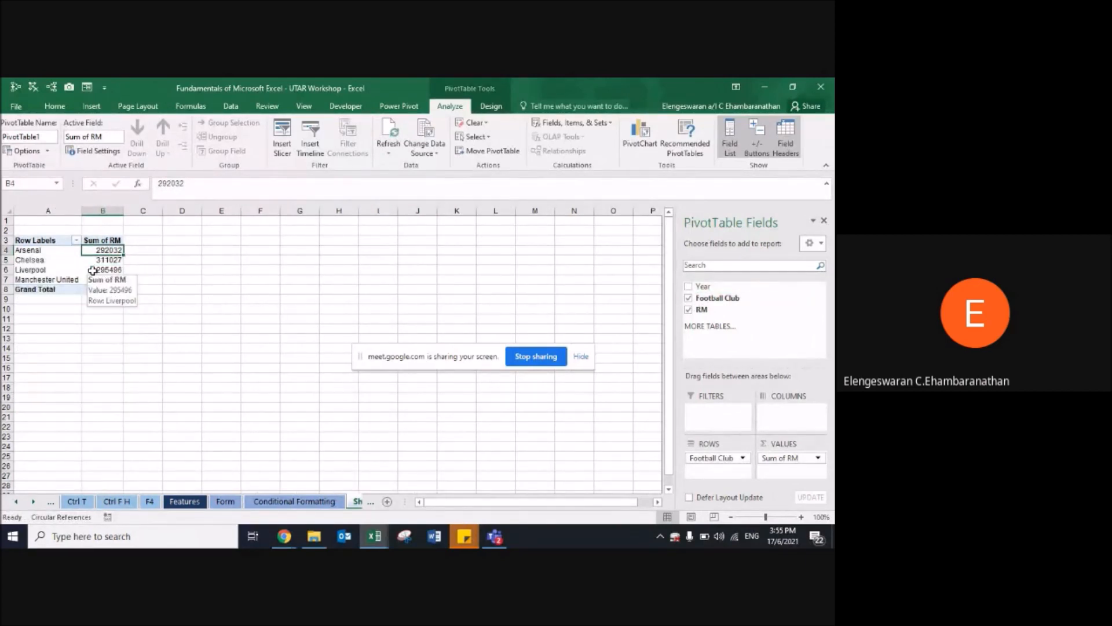
key(Down)
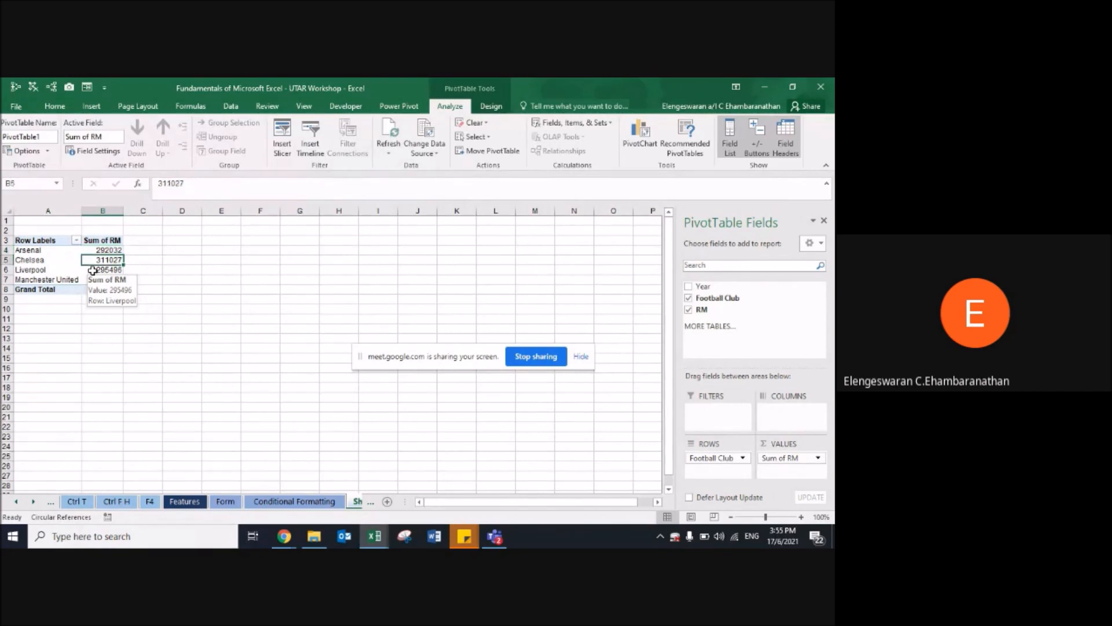
key(Down)
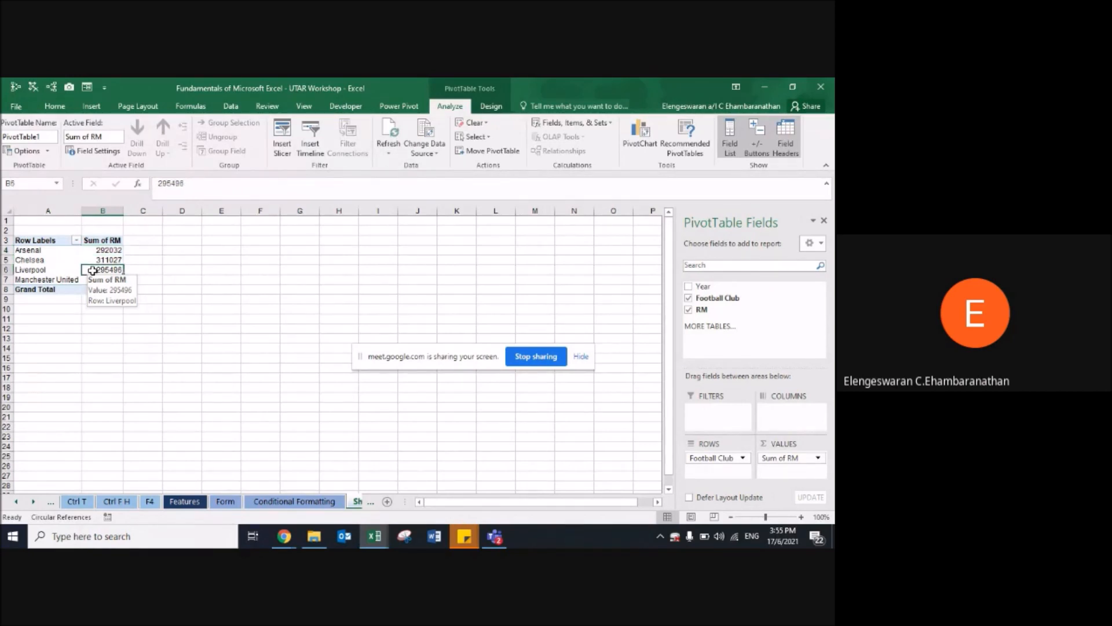
key(Down)
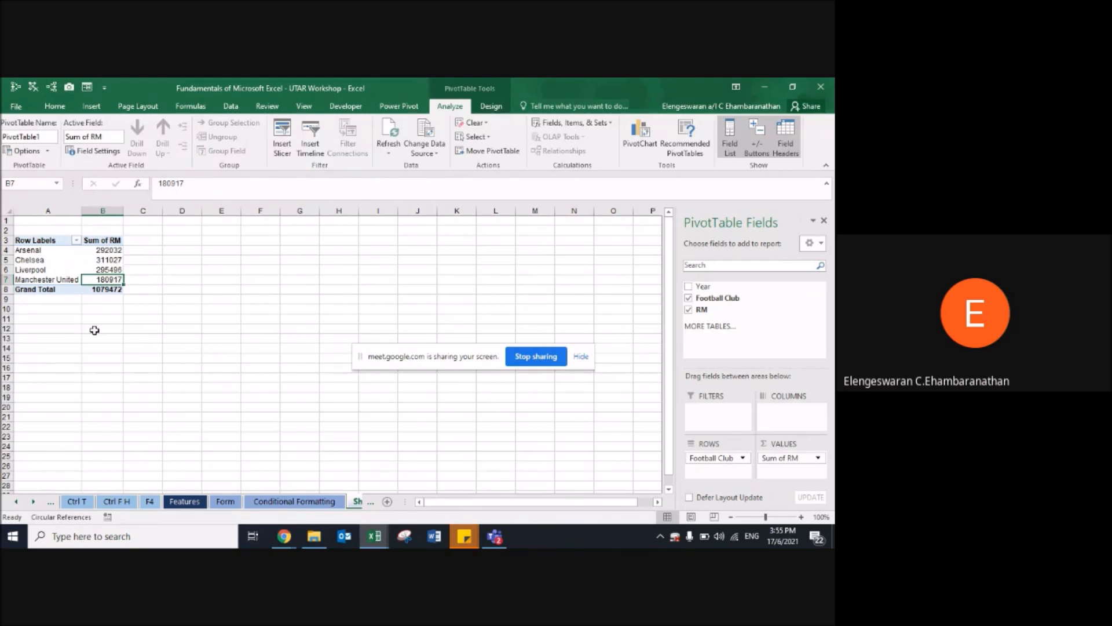
key(Up)
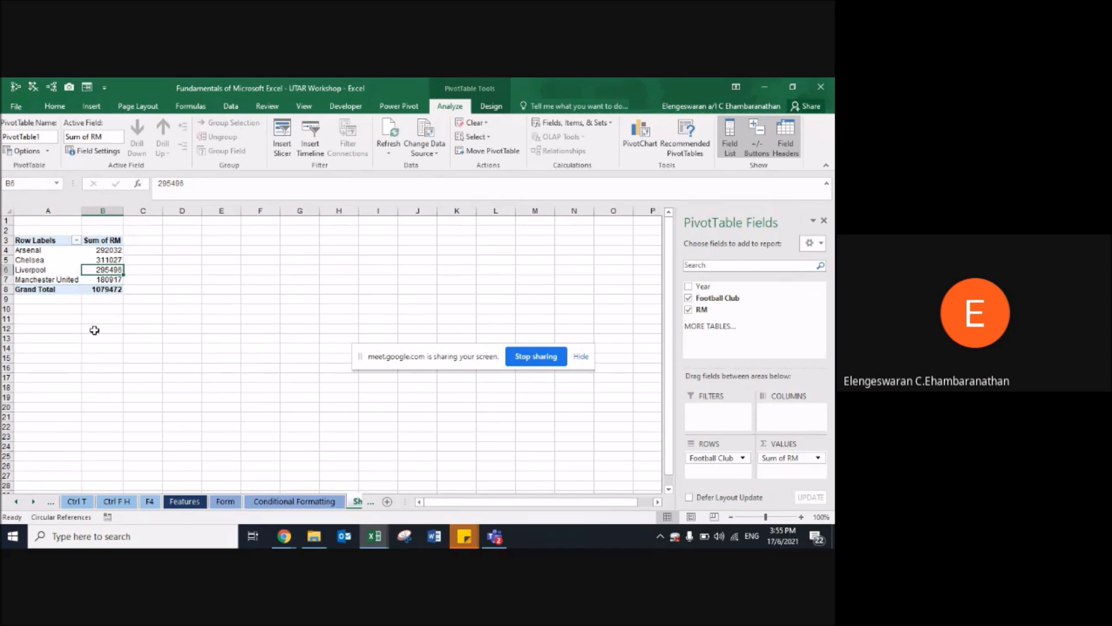
key(Down)
key(Down)
key(Down)
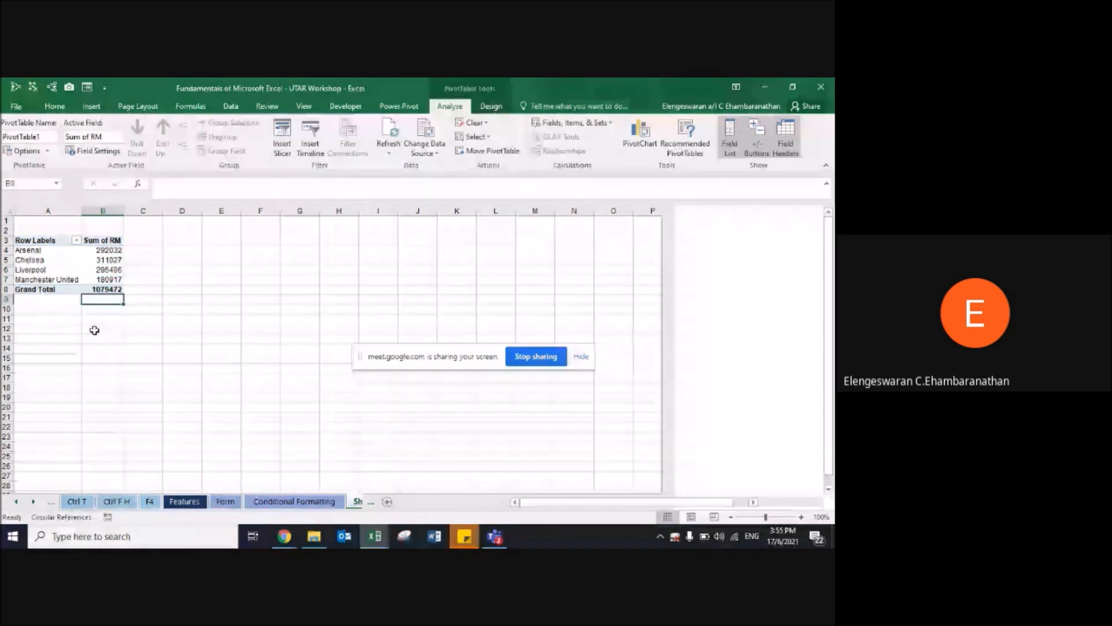
key(Down)
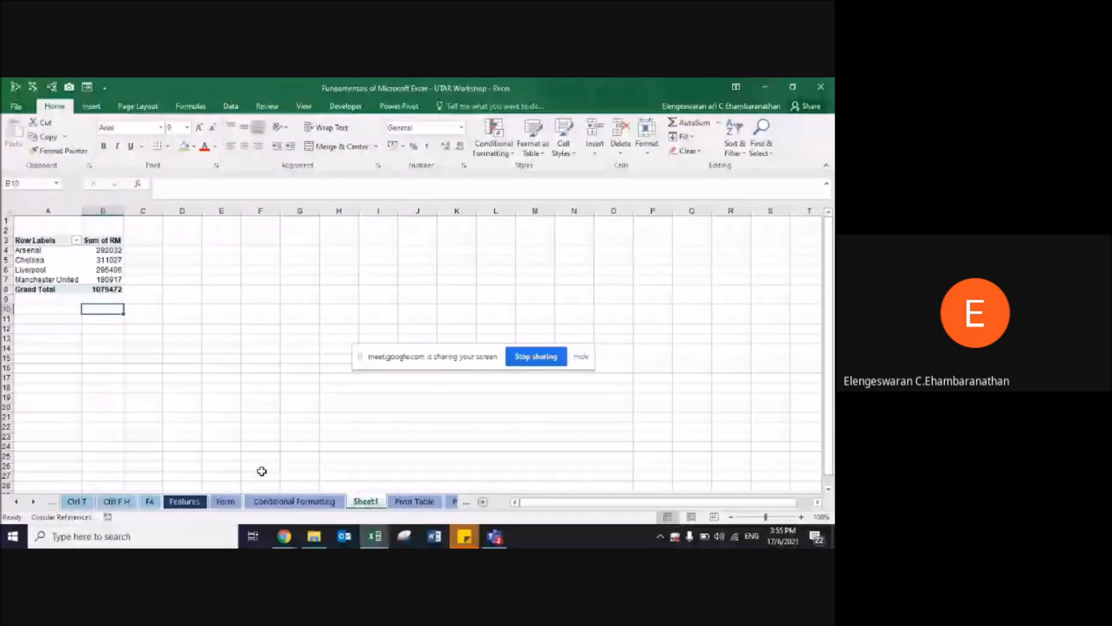
key(ctrl+Page_Down)
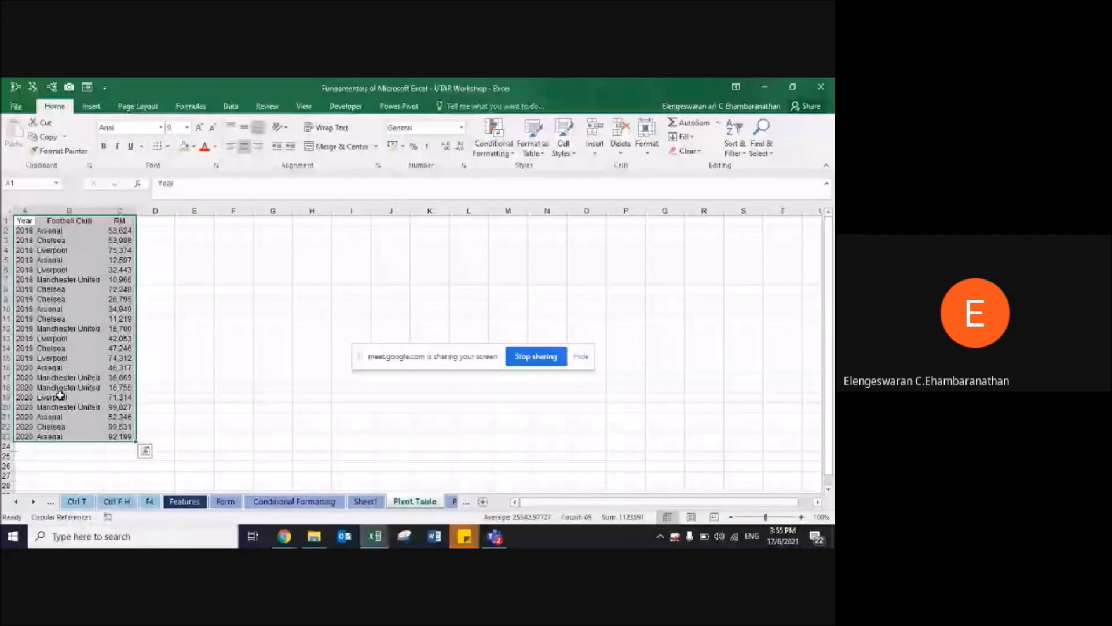
click(366, 502)
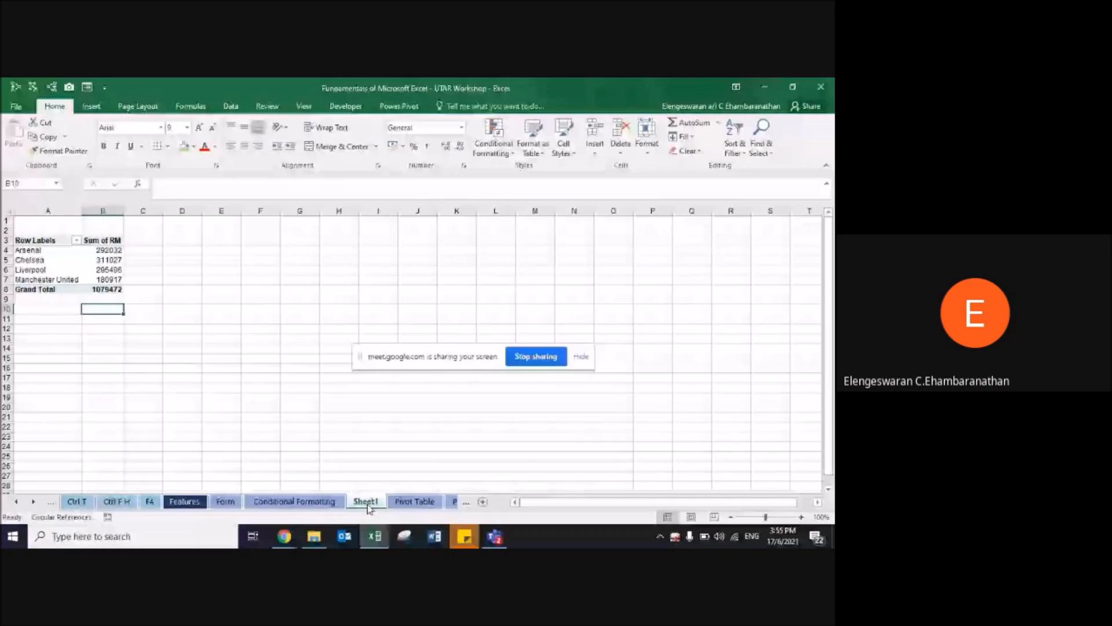
Step: Insert a PivotChart in a new worksheet from the Date, Department and Cost table on the Pivot Chart sheet
key(ctrl+Page_Down)
key(ctrl+Page_Down)
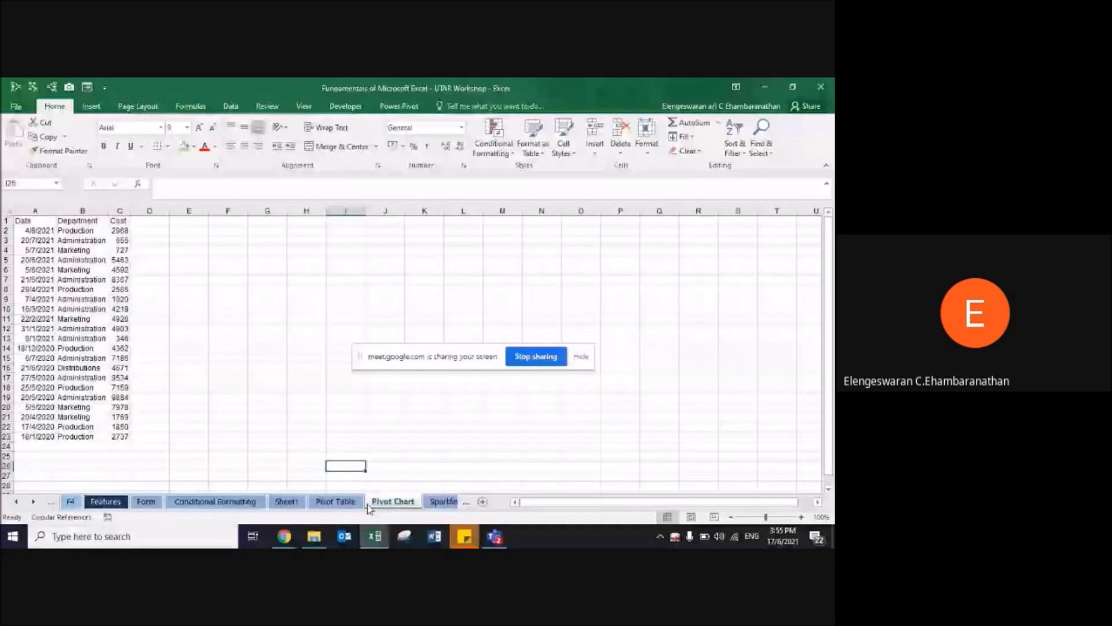
click(33, 220)
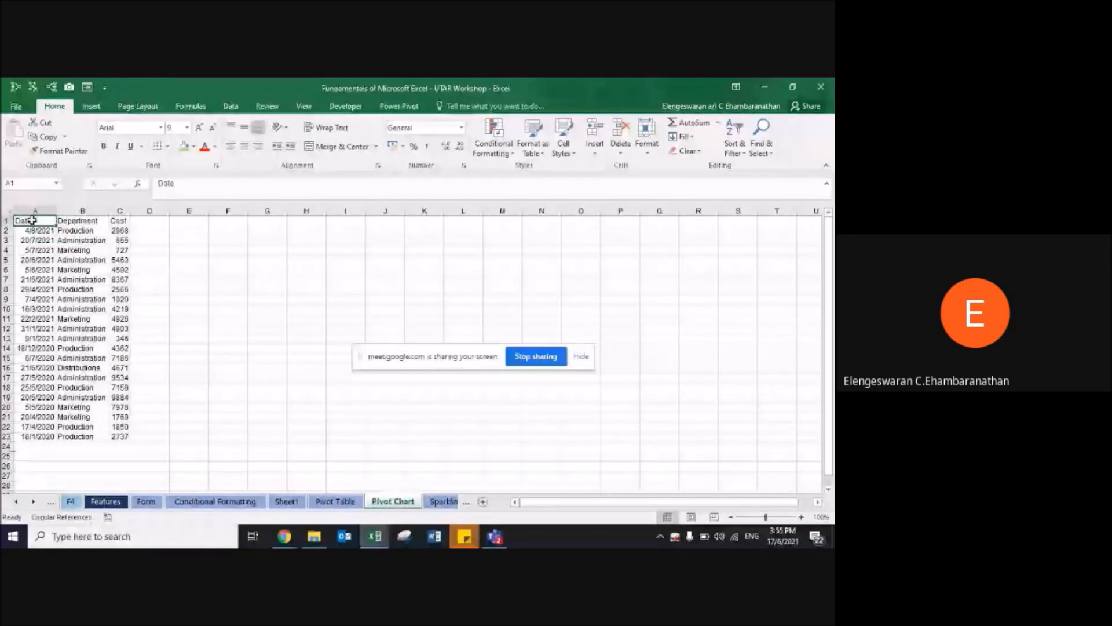
key(ctrl+a)
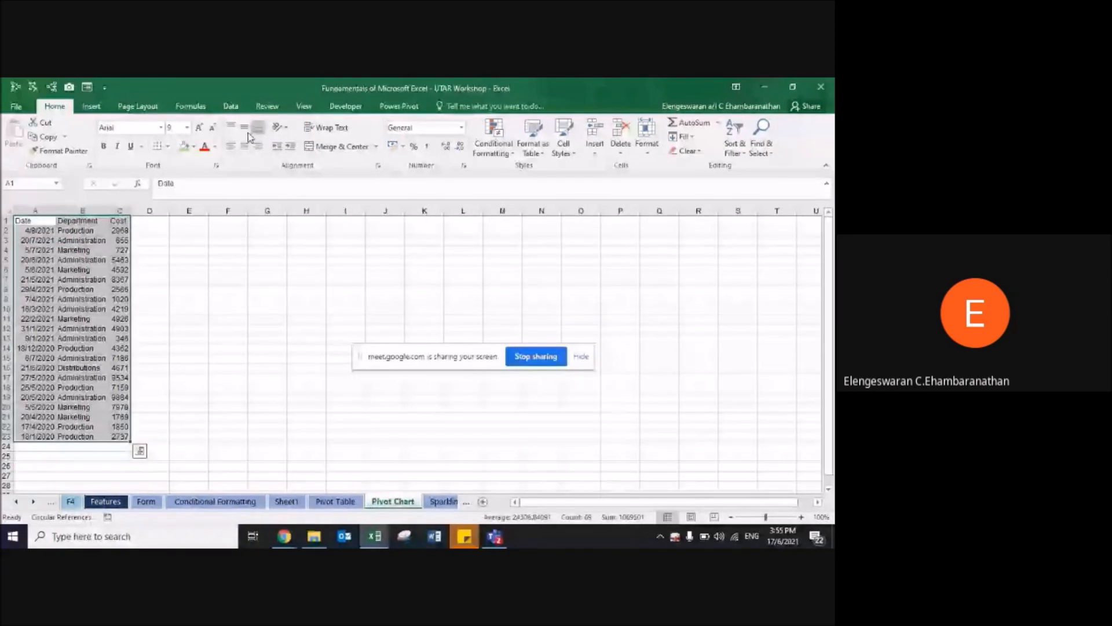
click(91, 106)
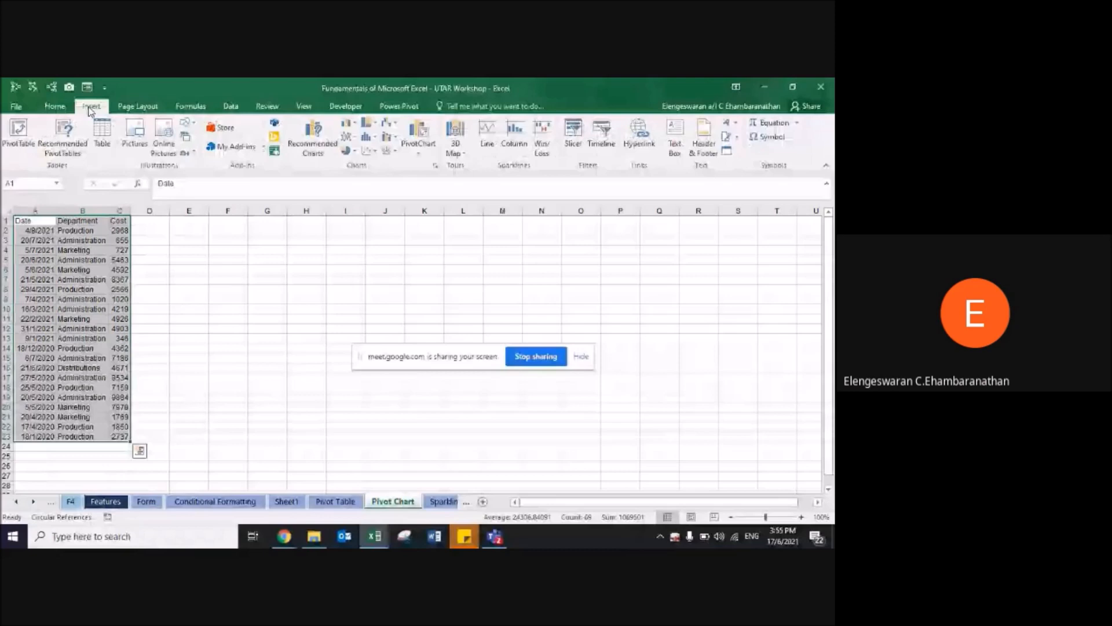
click(423, 129)
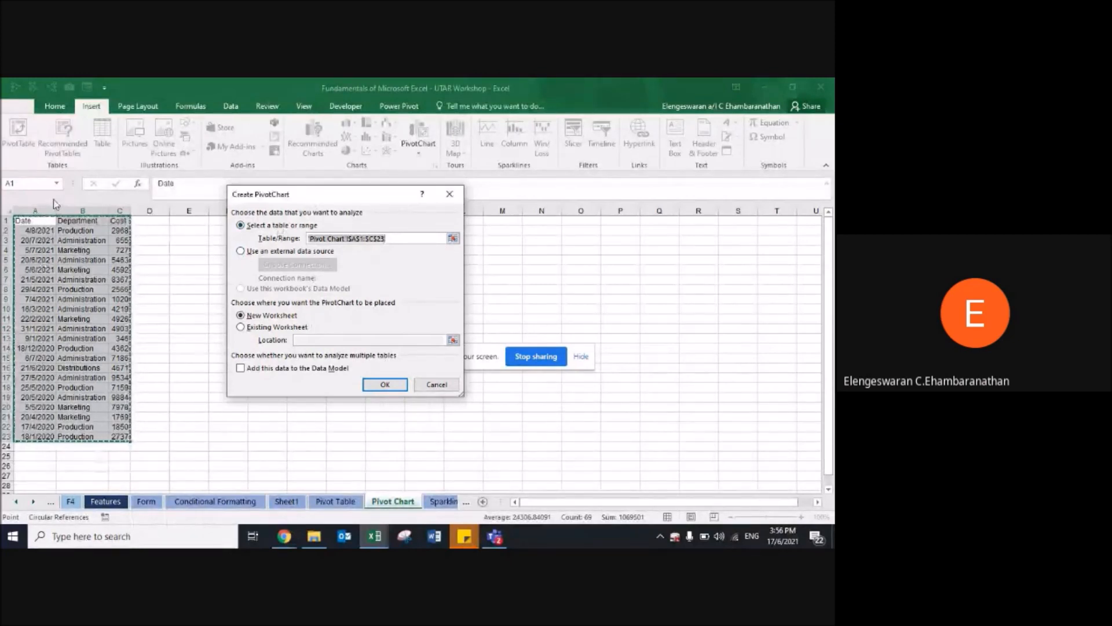
click(382, 383)
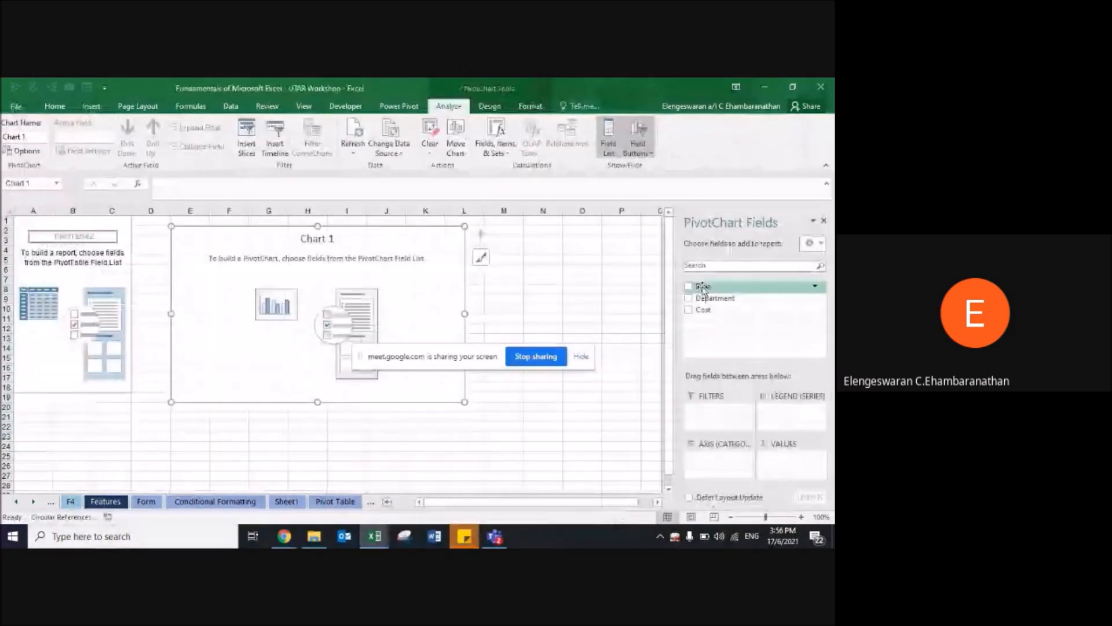
Step: Build the PivotChart with Date on the axis, Department as the legend series and Cost as the values
drag(703, 288, 723, 460)
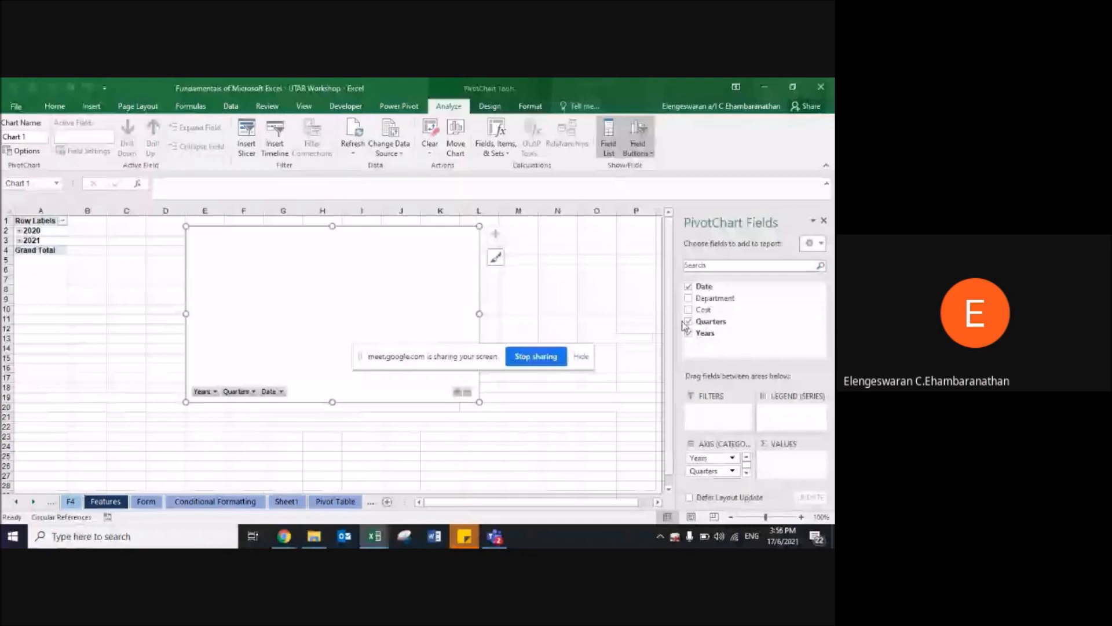
drag(704, 301, 724, 411)
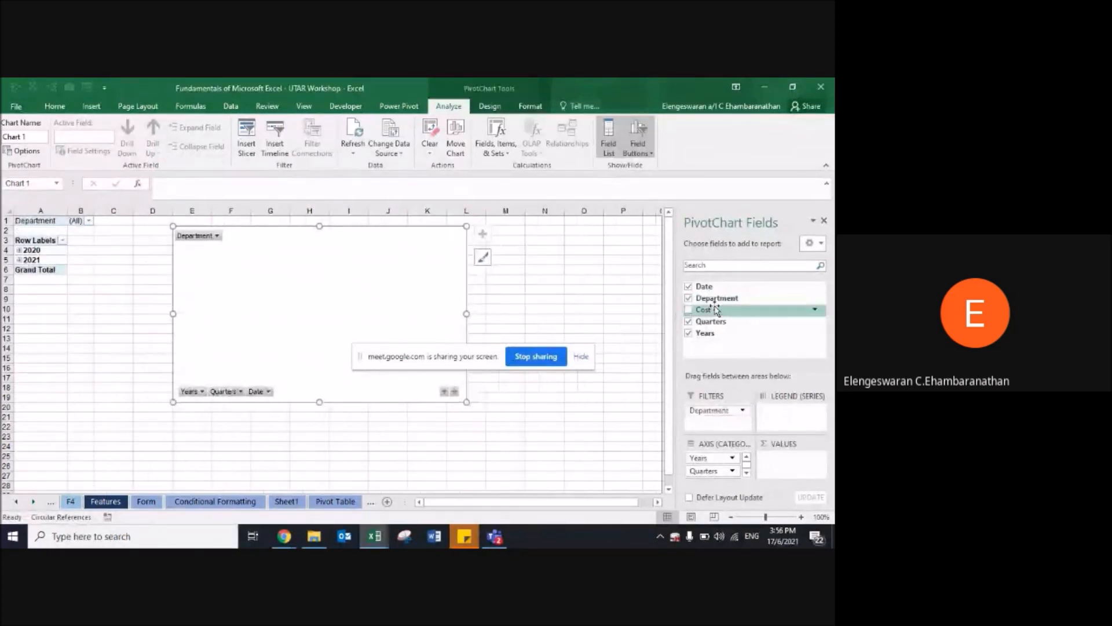
drag(712, 413, 791, 412)
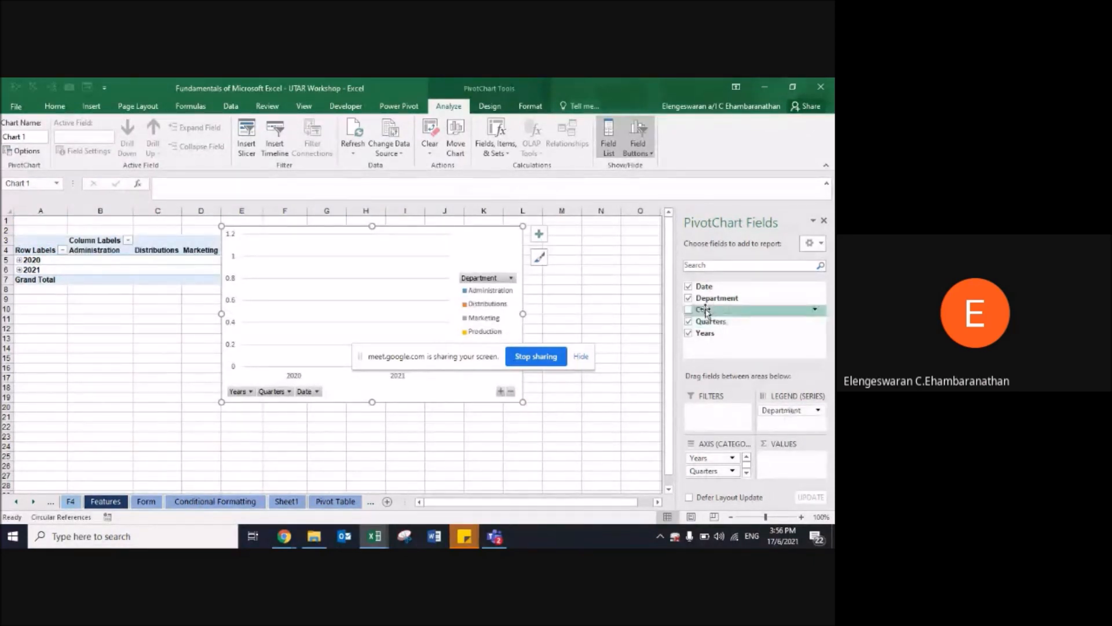
drag(724, 310, 786, 459)
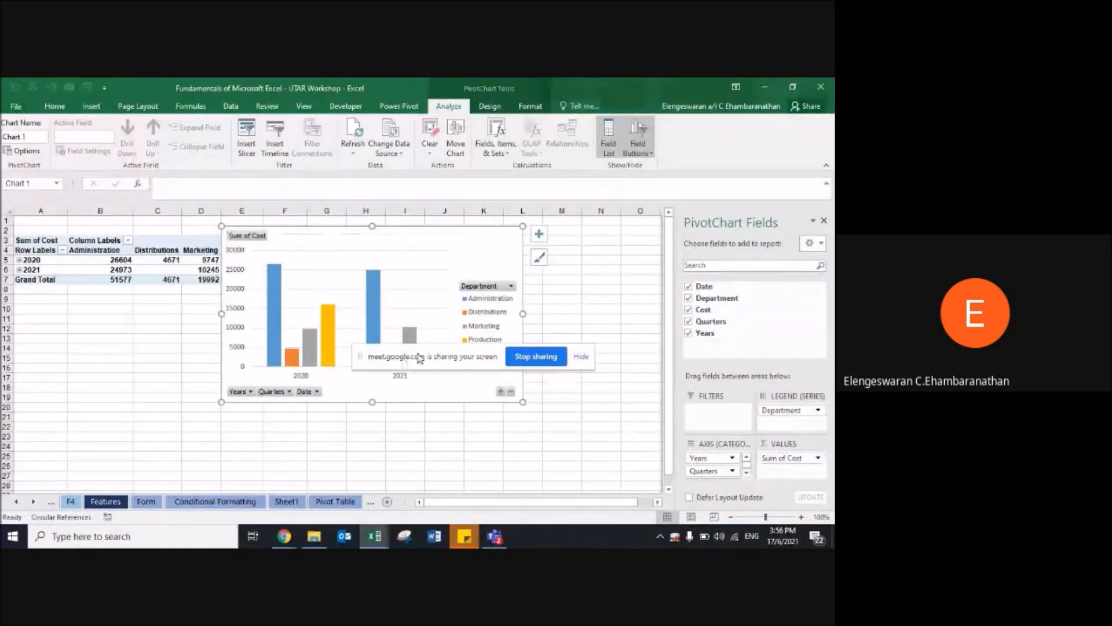
drag(412, 358, 444, 453)
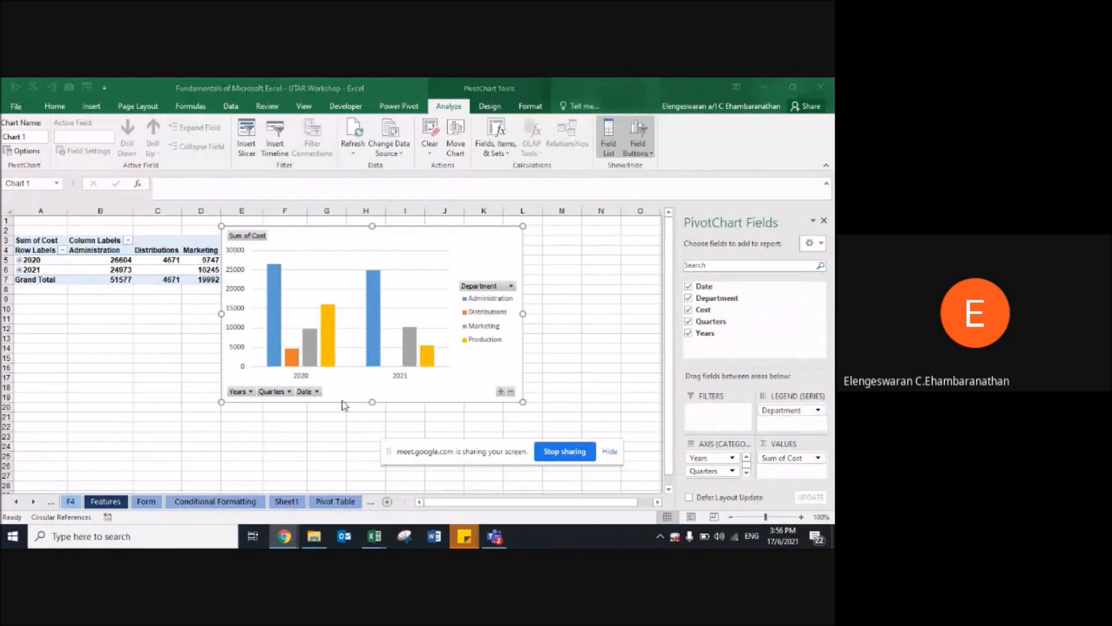
Step: Hide all field buttons on the PivotChart and add data labels to its columns
mouse_move(315, 357)
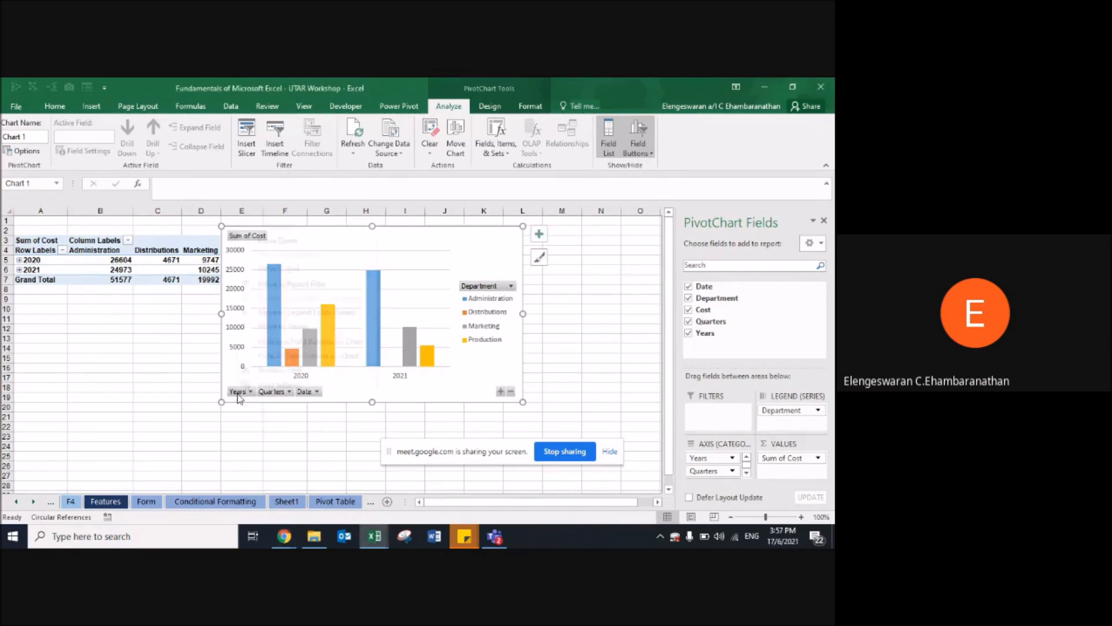
right_click(238, 394)
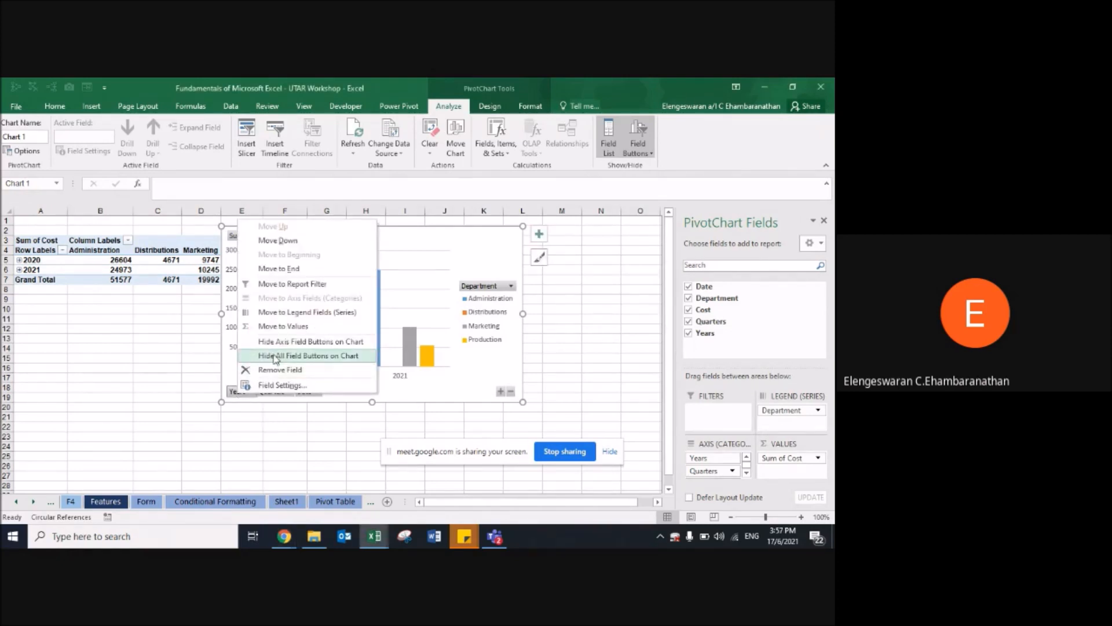
click(323, 358)
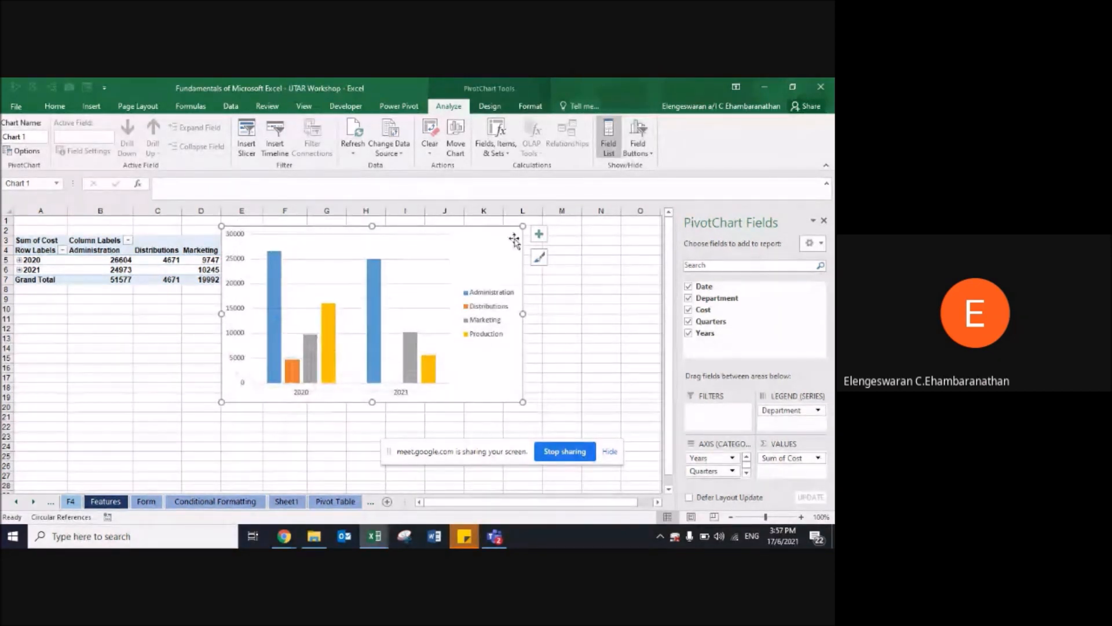
click(538, 237)
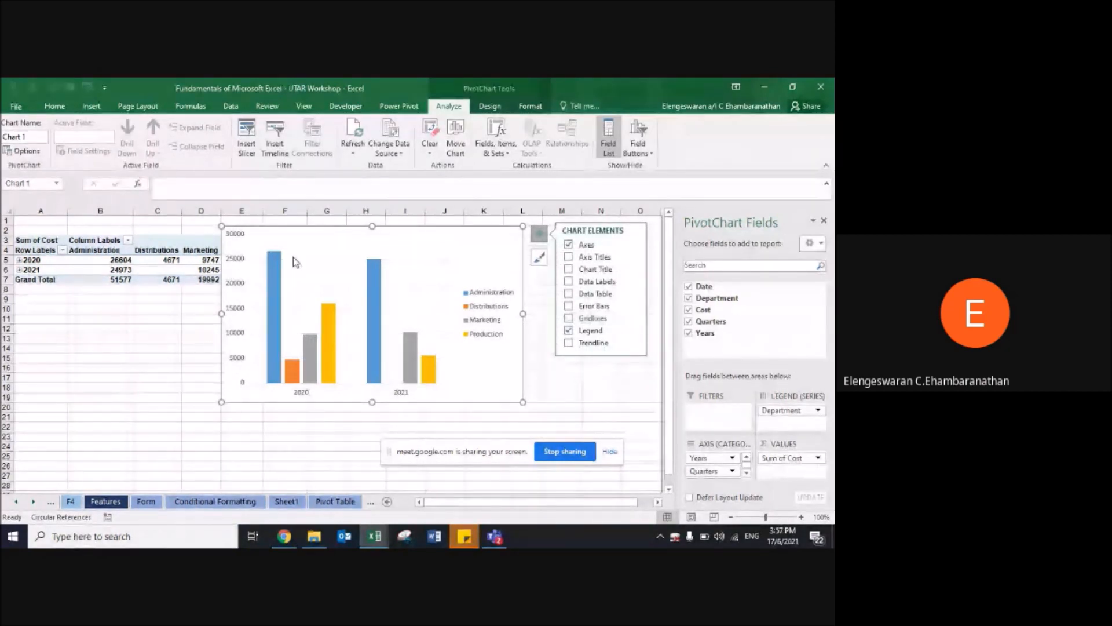
click(568, 284)
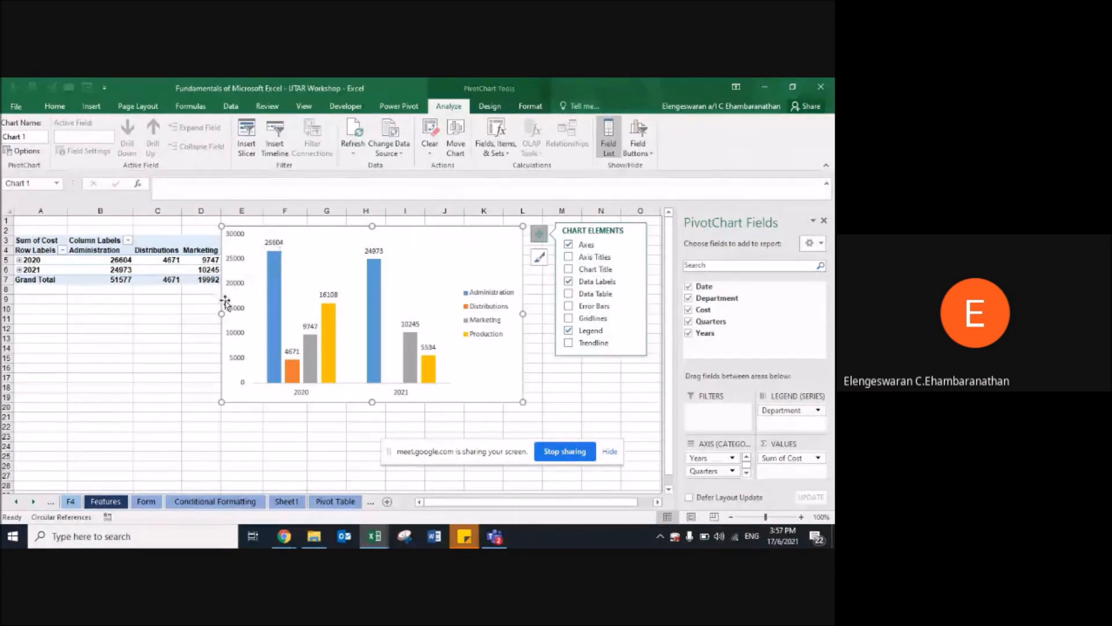
Step: Format all cost figures in the PivotTable, including the grand totals, with comma separators and no decimals
click(119, 264)
key(shift+Right)
key(shift+Right)
key(shift+Right)
key(shift+Right)
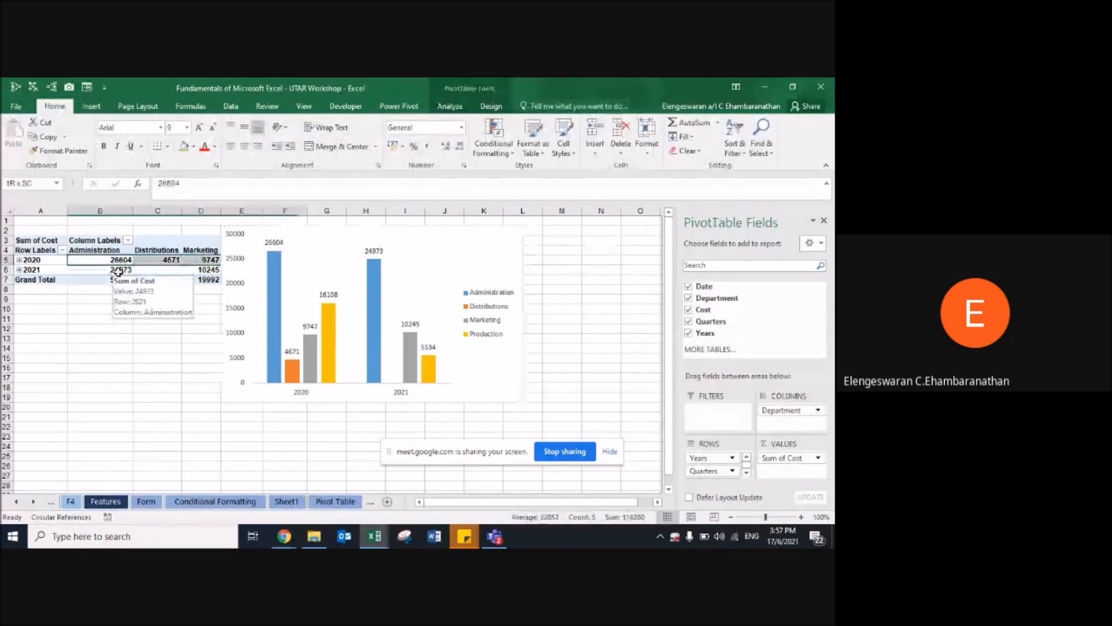
key(shift+Down)
key(shift+Down)
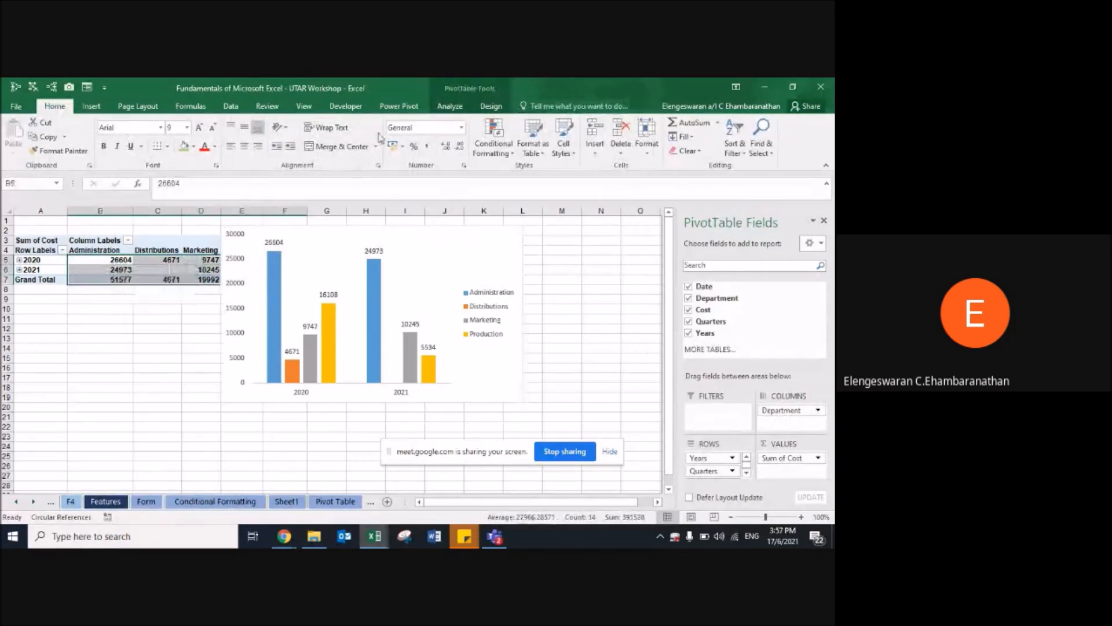
click(427, 146)
double_click(458, 148)
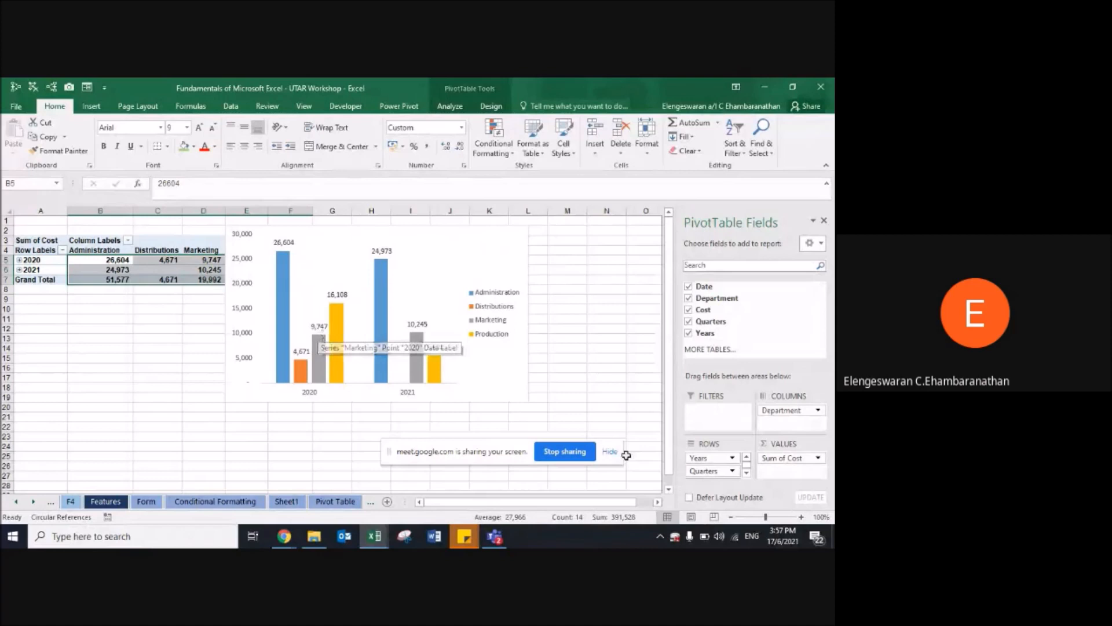
Step: Move Department from the columns to the report filter and filter the PivotTable and chart to Marketing
drag(795, 417, 714, 427)
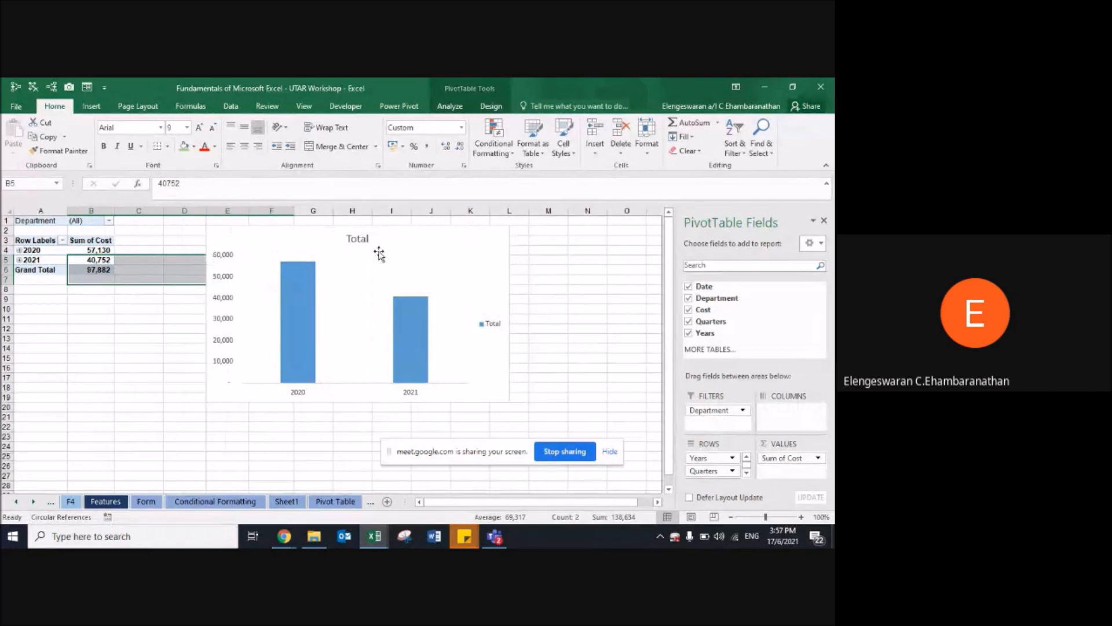
click(109, 222)
click(30, 280)
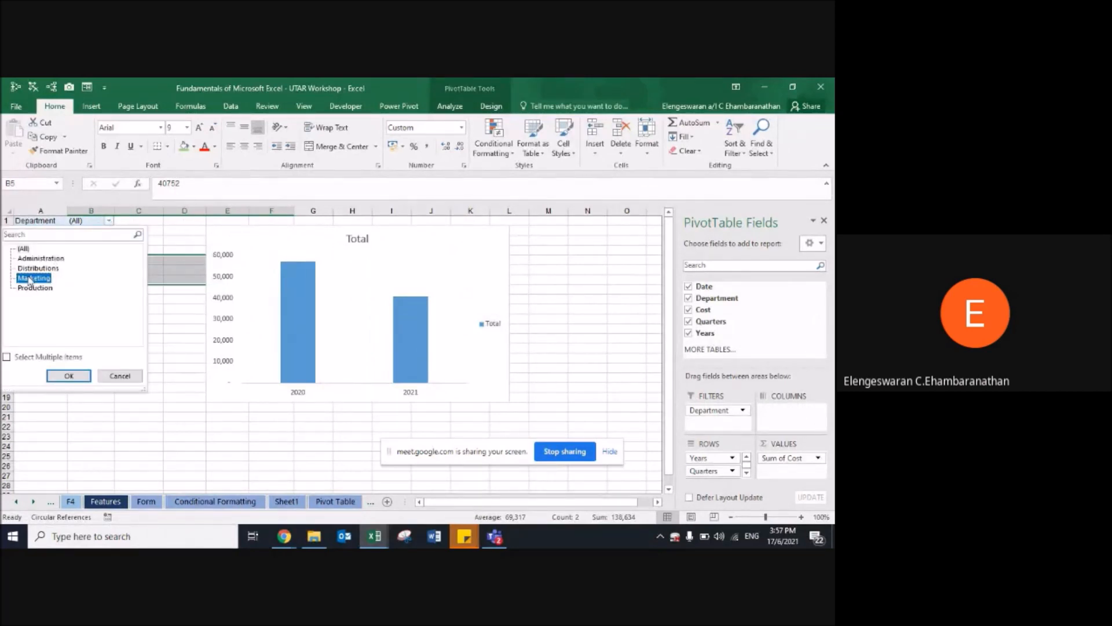
click(68, 375)
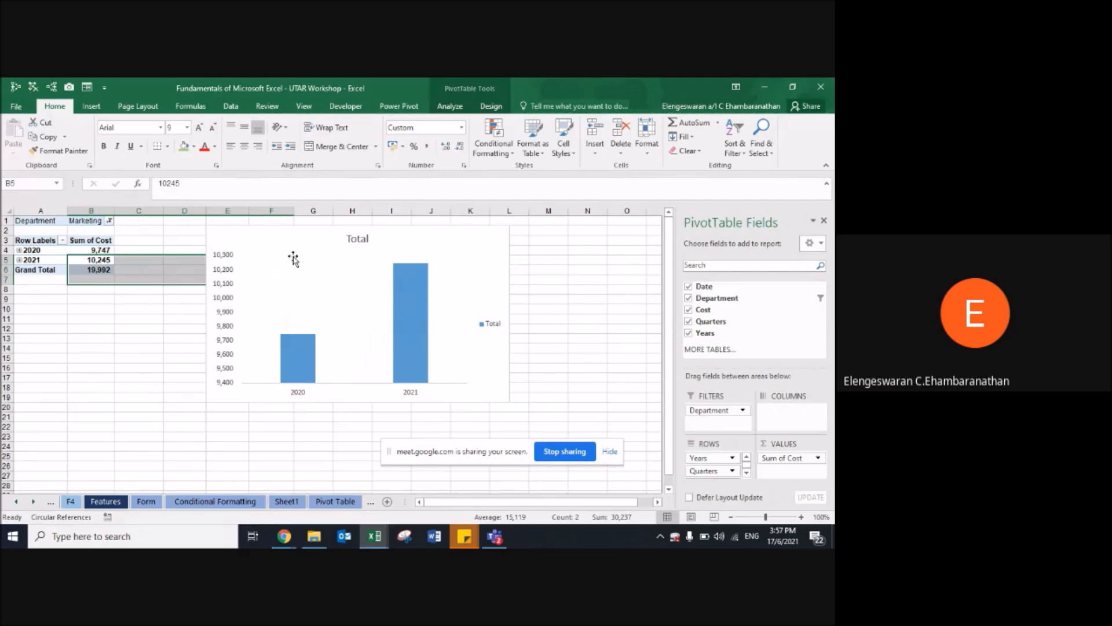
Step: Link the PivotChart title to cell B1, the selected value of the Department report filter
click(355, 239)
click(164, 188)
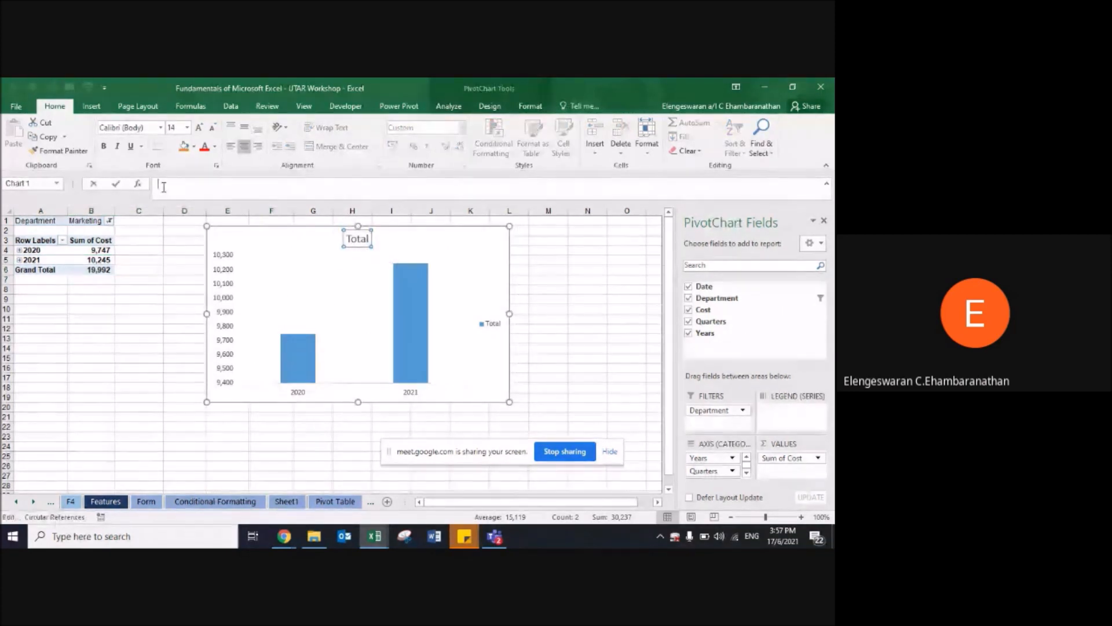
text(=)
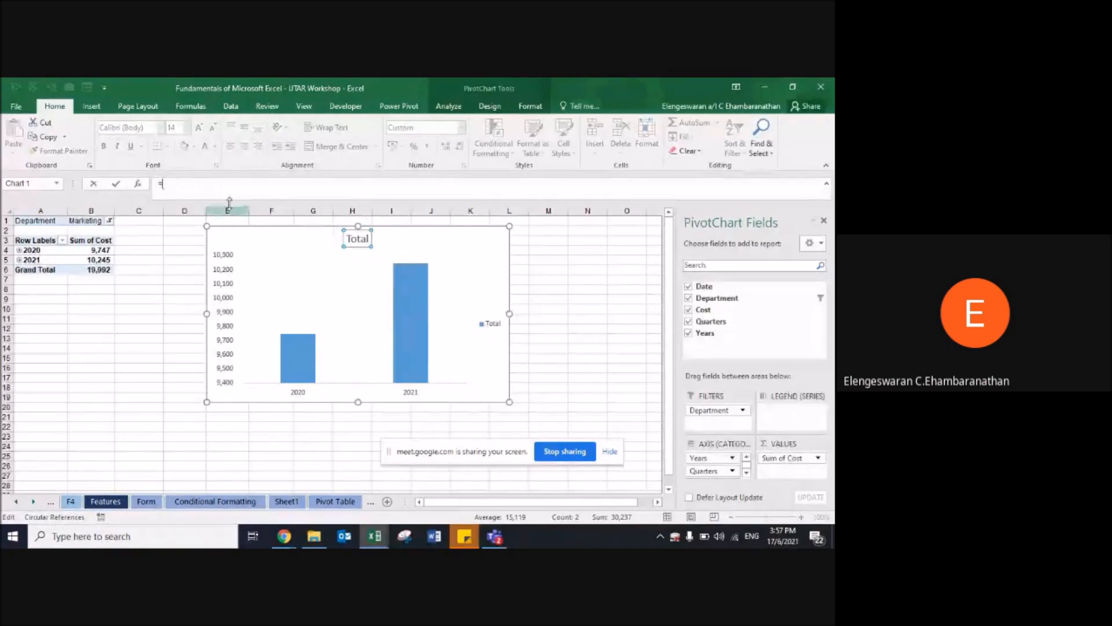
click(84, 221)
key(Return)
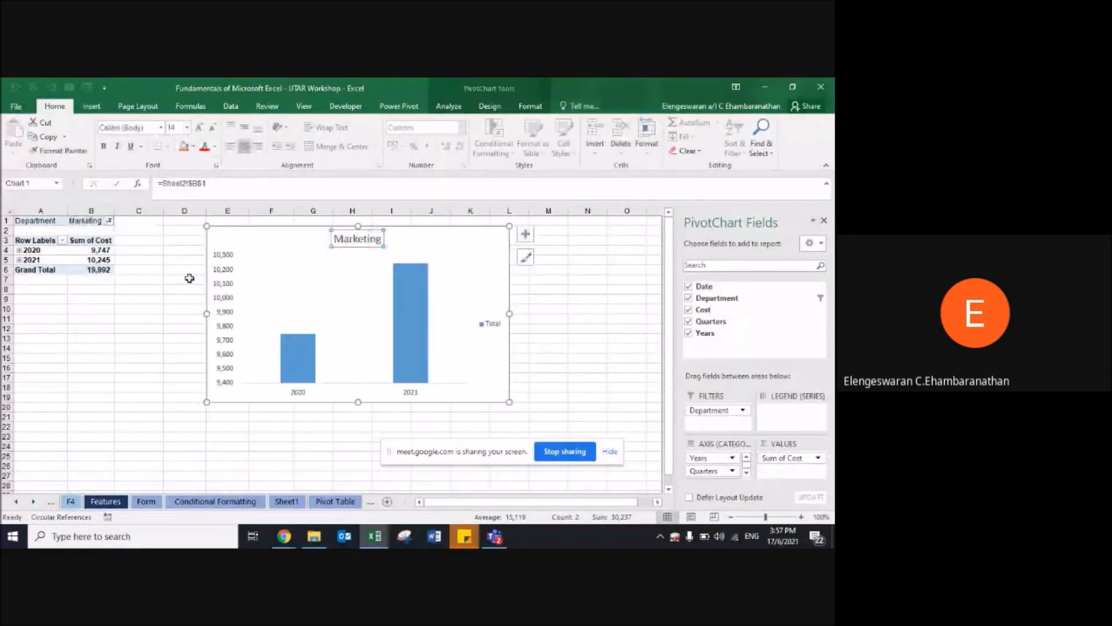
Step: Change the PivotTable's Department report filter to Production
click(109, 221)
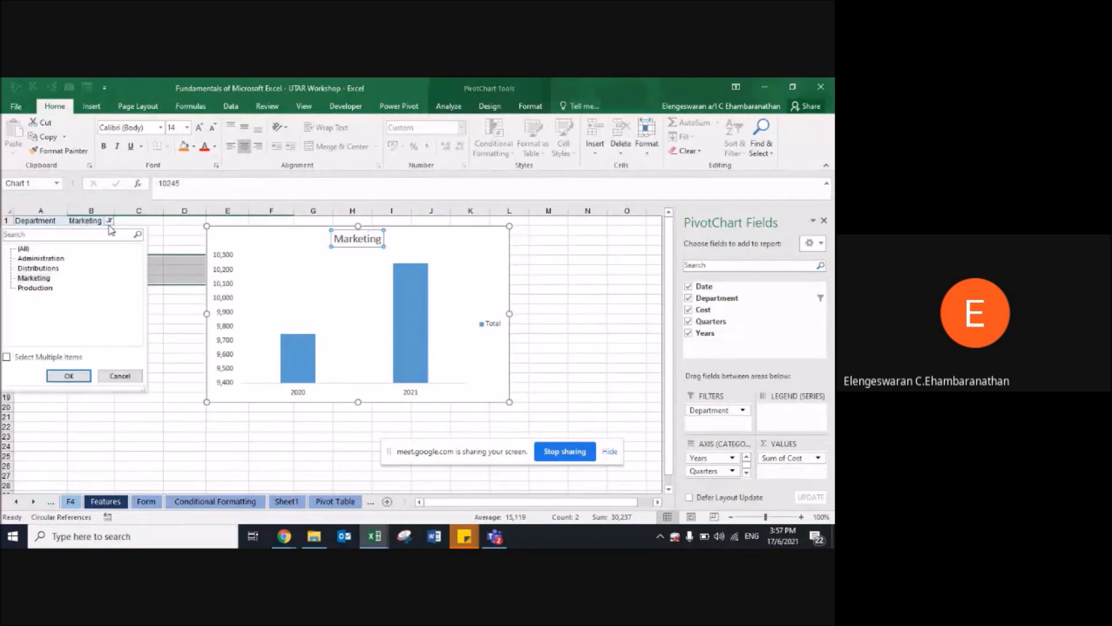
click(70, 291)
click(50, 291)
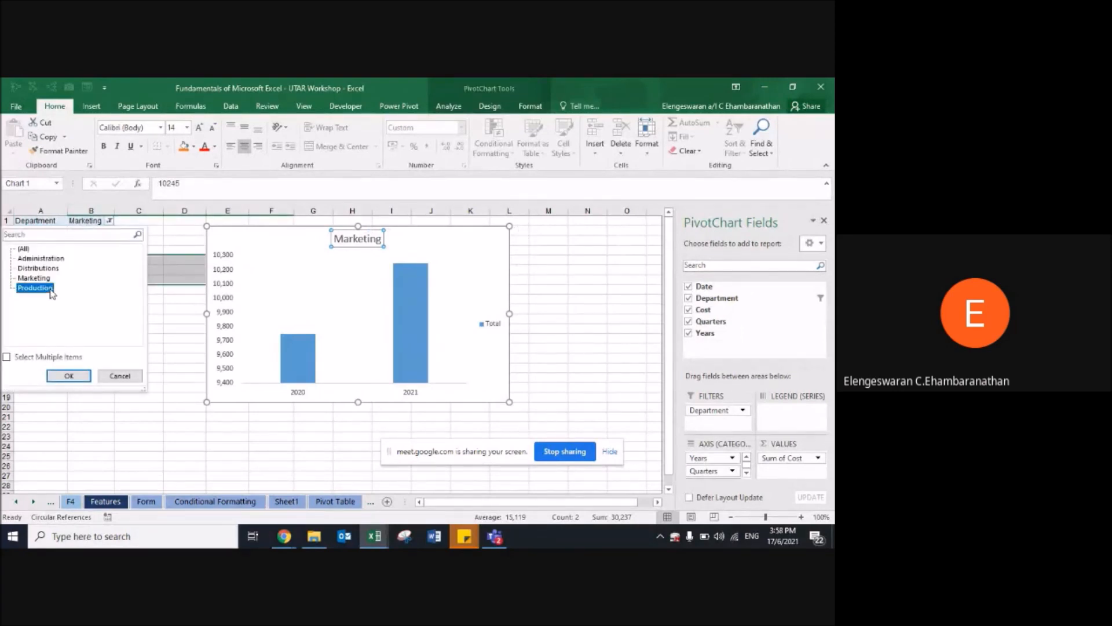
click(68, 375)
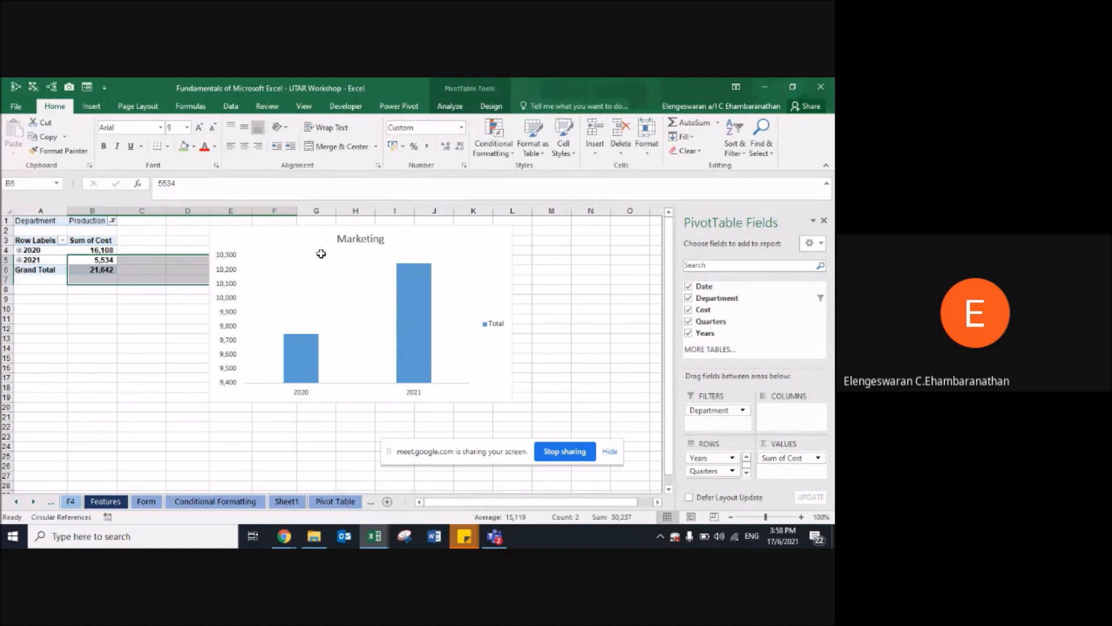
Step: Remove the legend from the PivotChart and add data labels to its columns
click(485, 245)
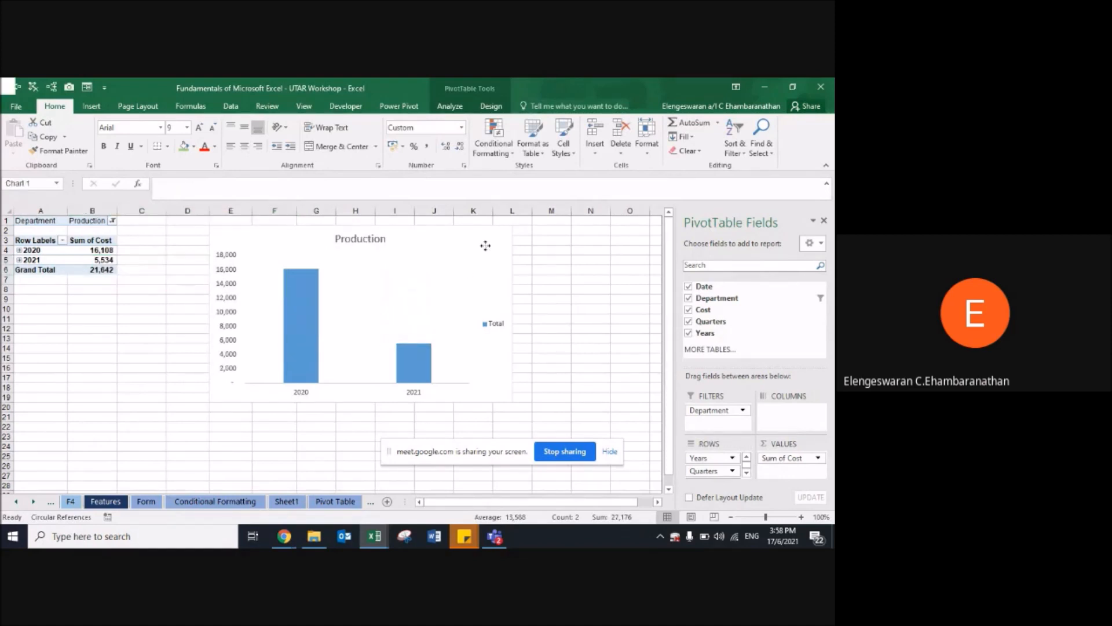
click(529, 235)
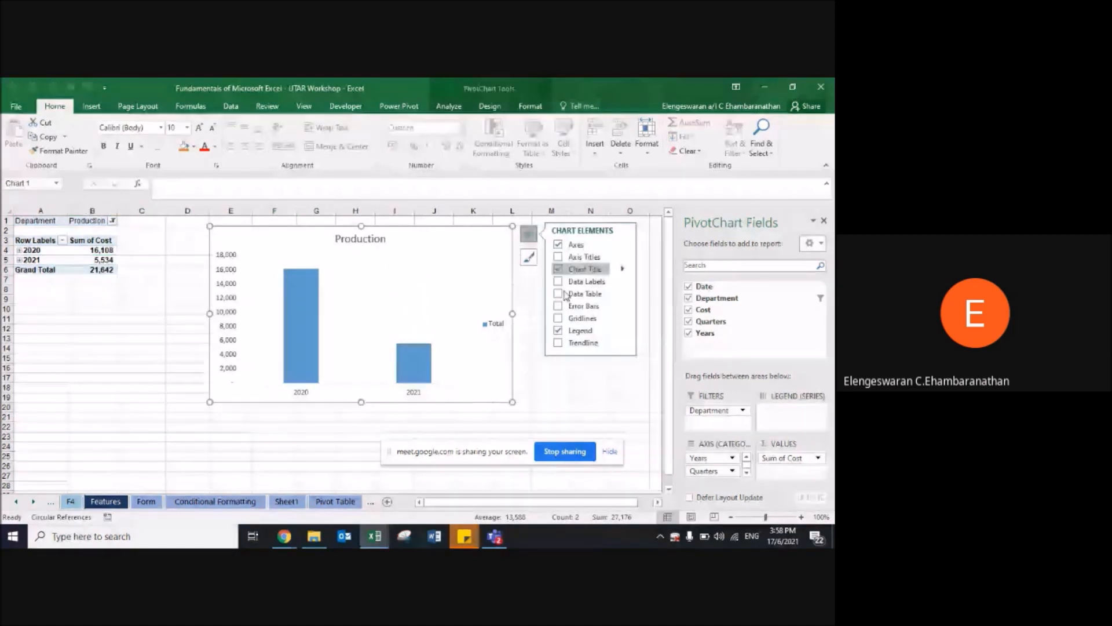
click(558, 332)
click(559, 281)
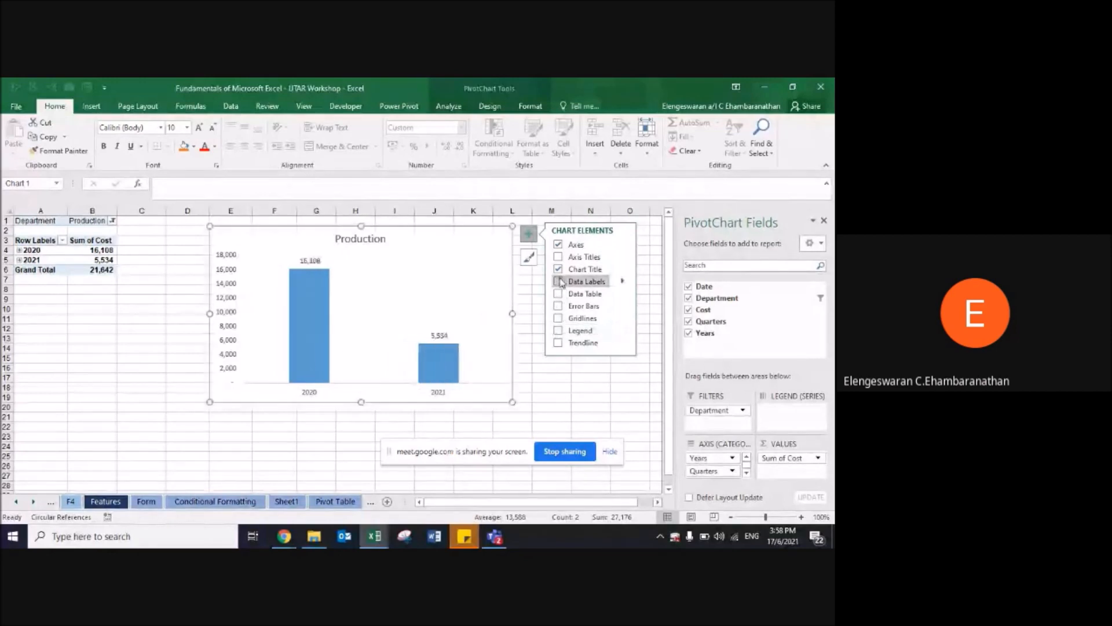
click(184, 318)
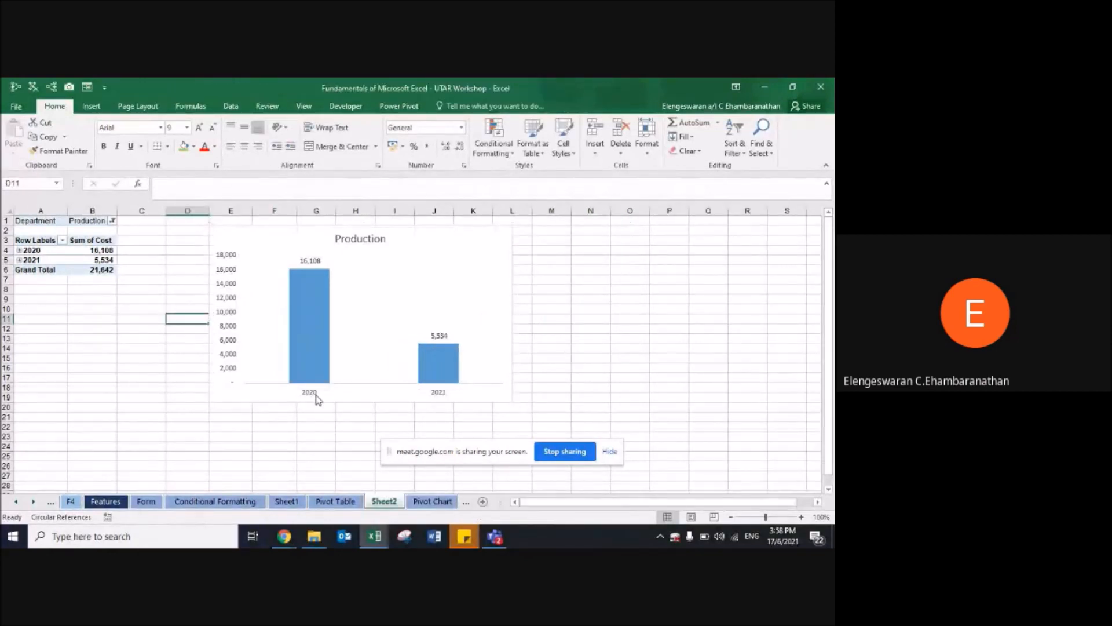
Step: Switch the PivotTable's Department report filter to Administration
click(113, 220)
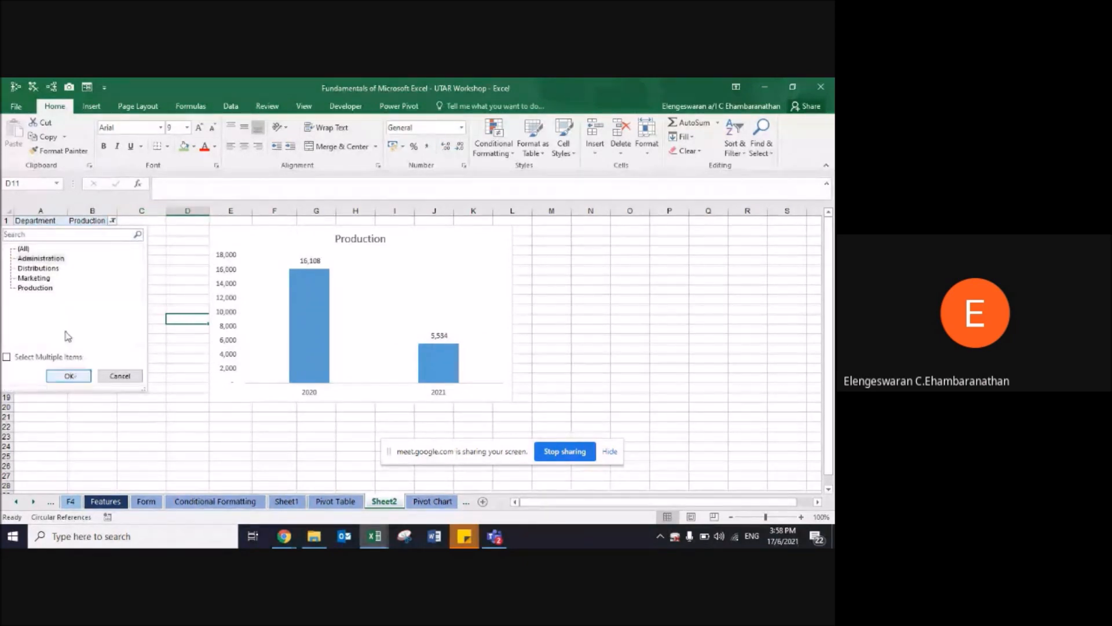
click(42, 258)
click(67, 375)
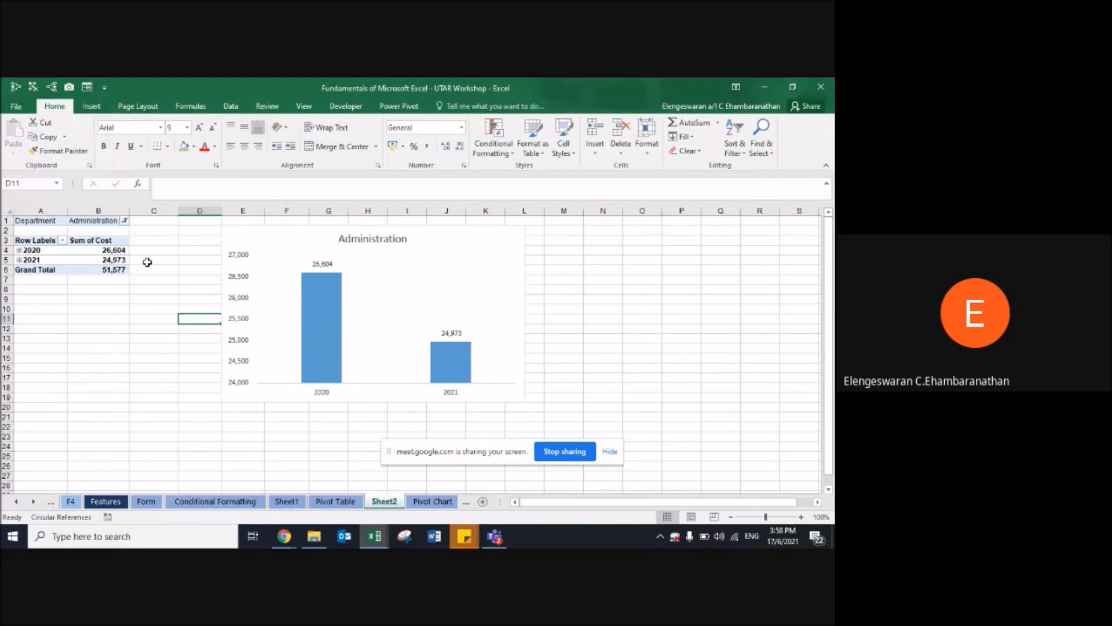
Step: Insert a Department slicer for the PivotTable and place it just to the right of the chart
click(90, 260)
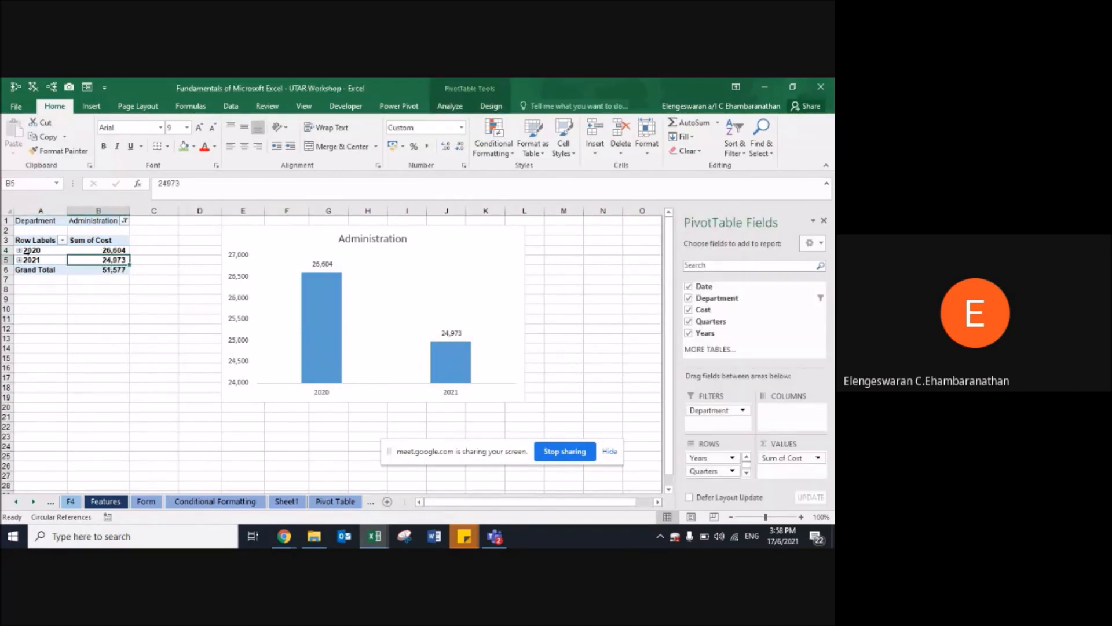
click(451, 107)
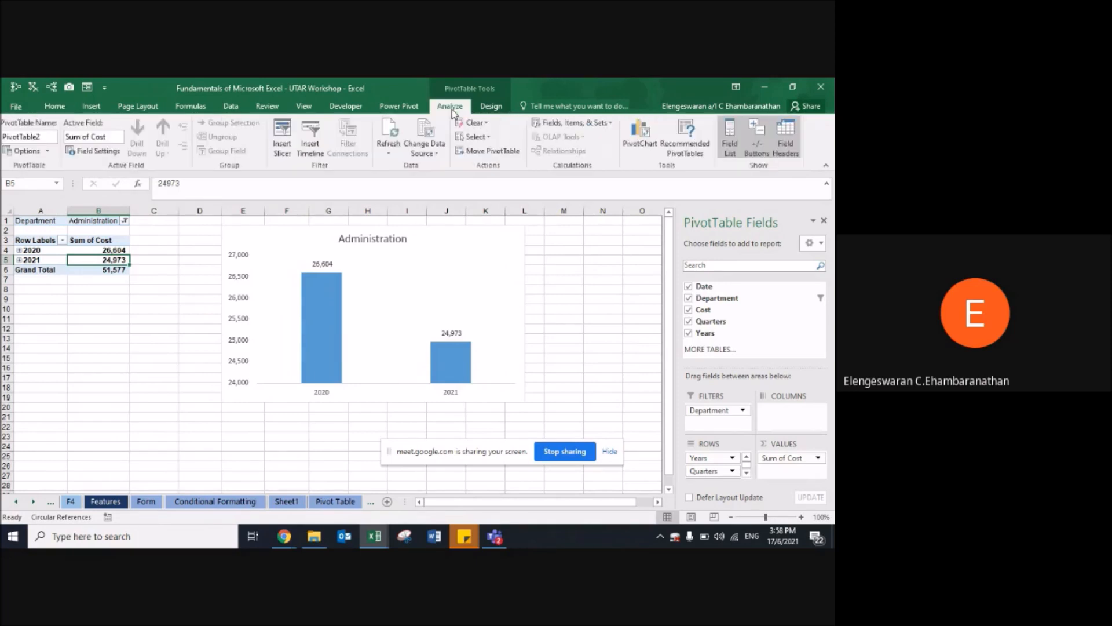
click(283, 144)
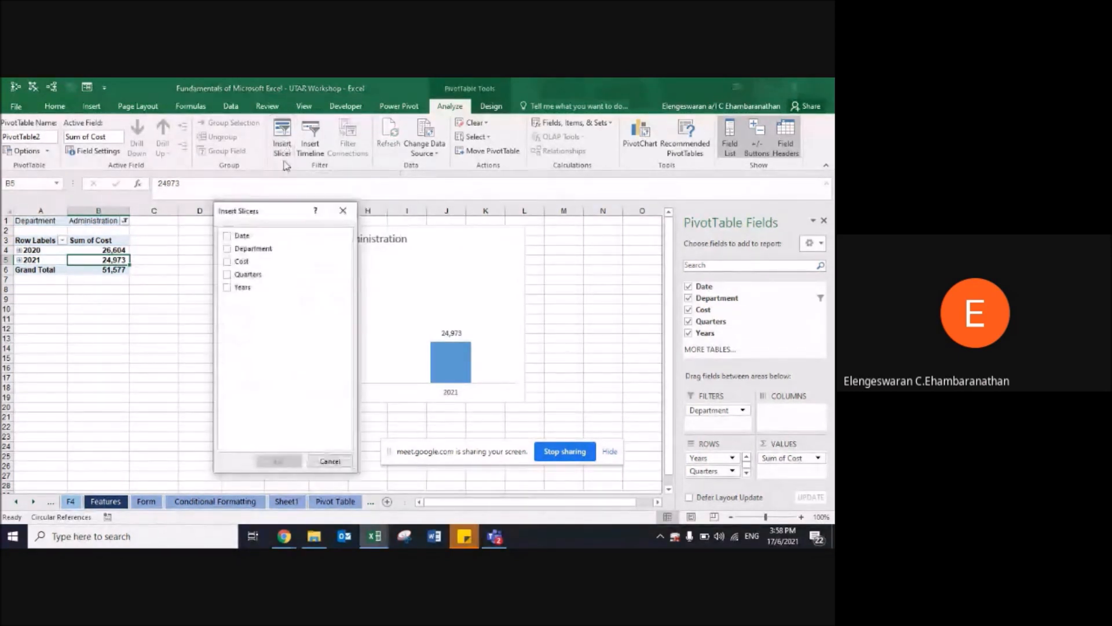
click(228, 249)
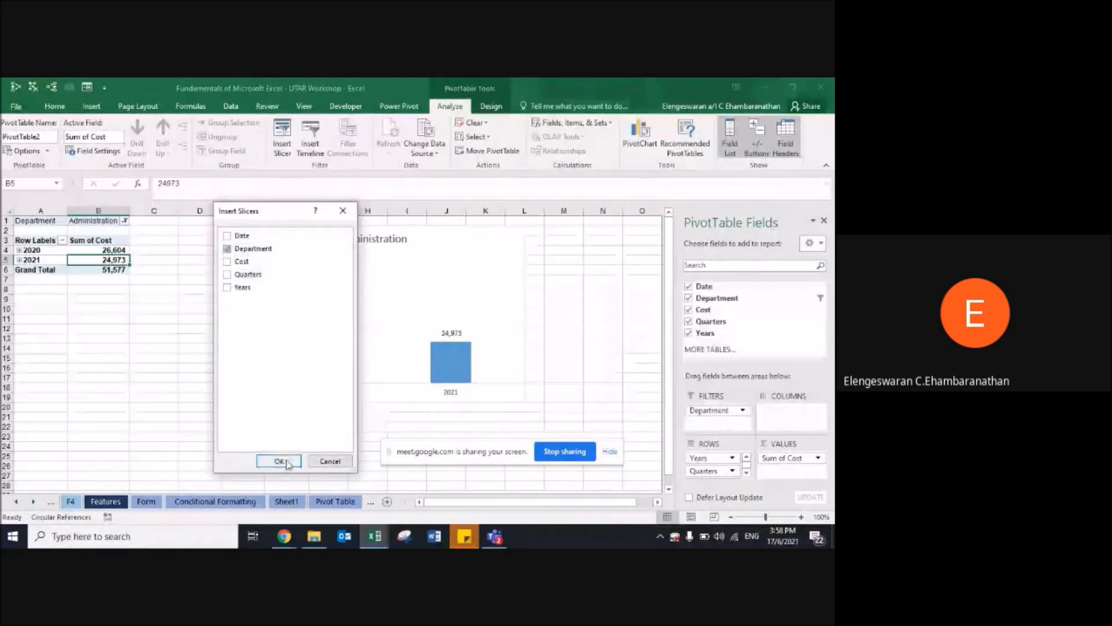
click(282, 461)
drag(323, 286, 566, 233)
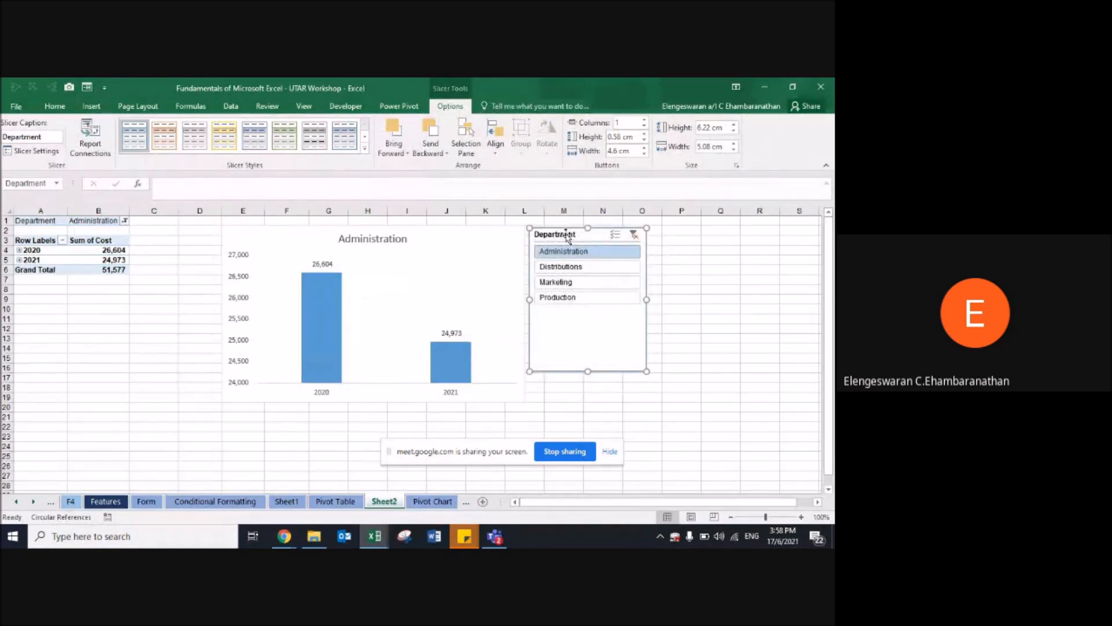
Step: Filter the PivotTable and chart with the slicer to Marketing, Production and Distributions in turn
click(559, 281)
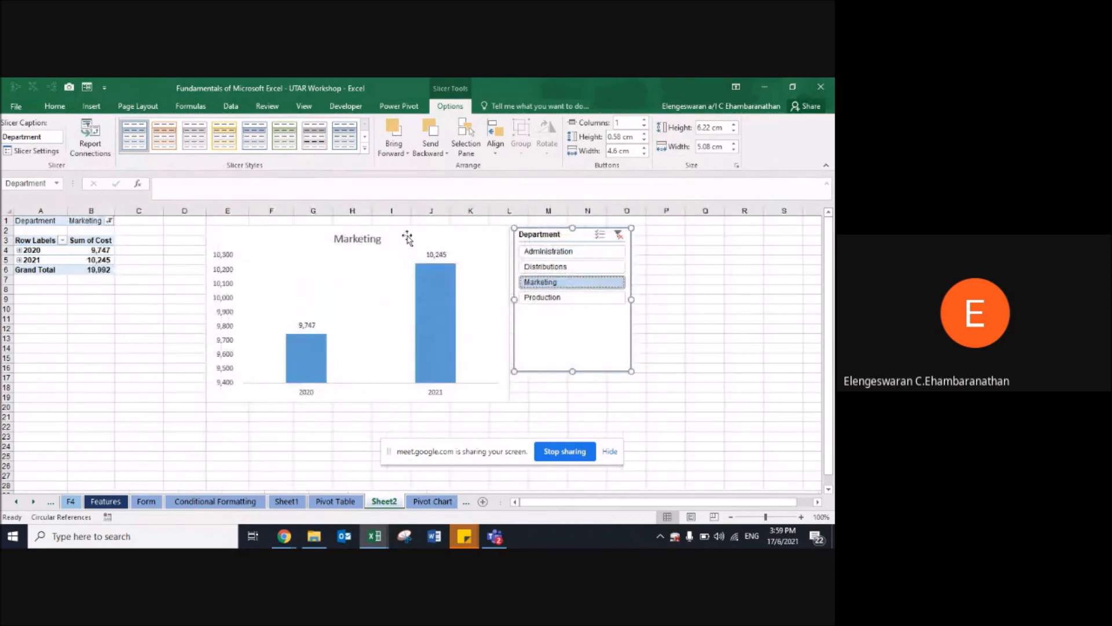
click(543, 298)
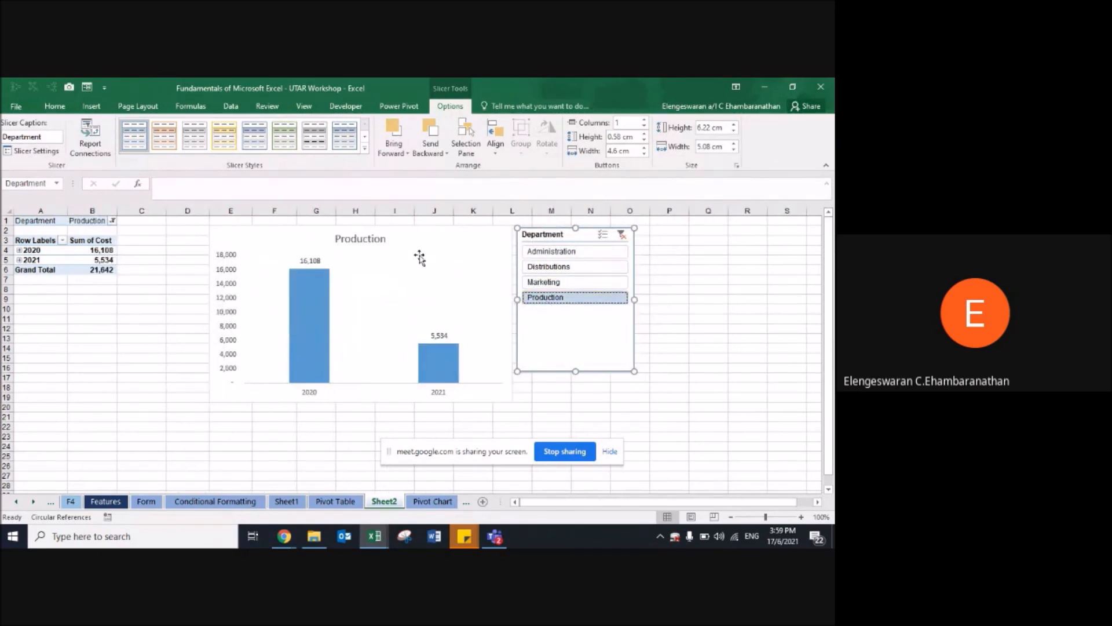
click(549, 266)
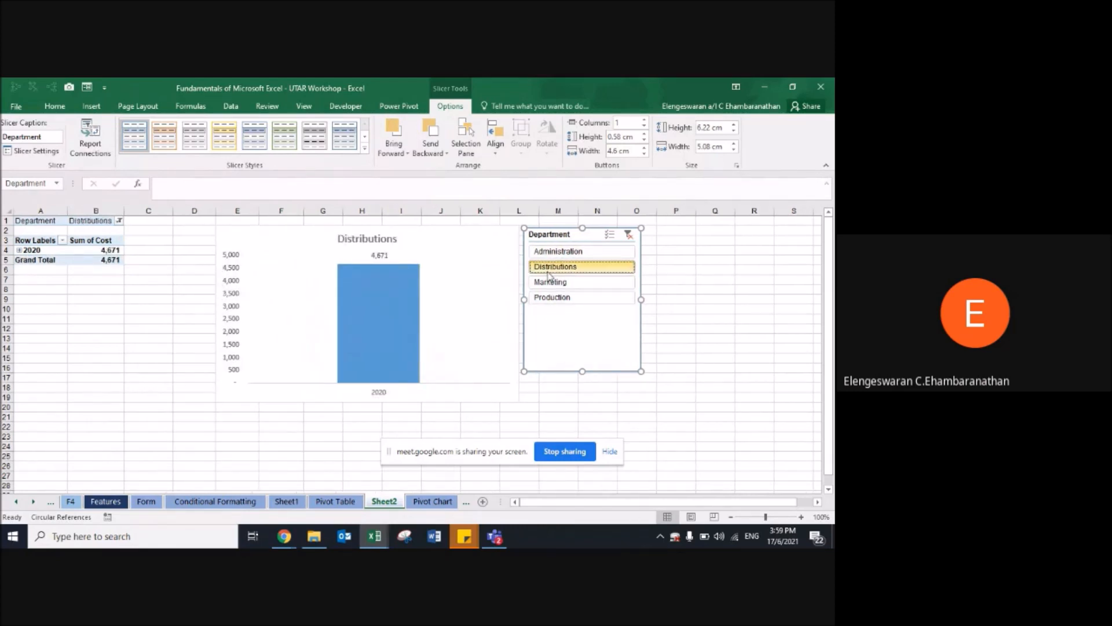
Step: Apply a dark blue slicer style to the Department slicer
click(364, 148)
click(255, 195)
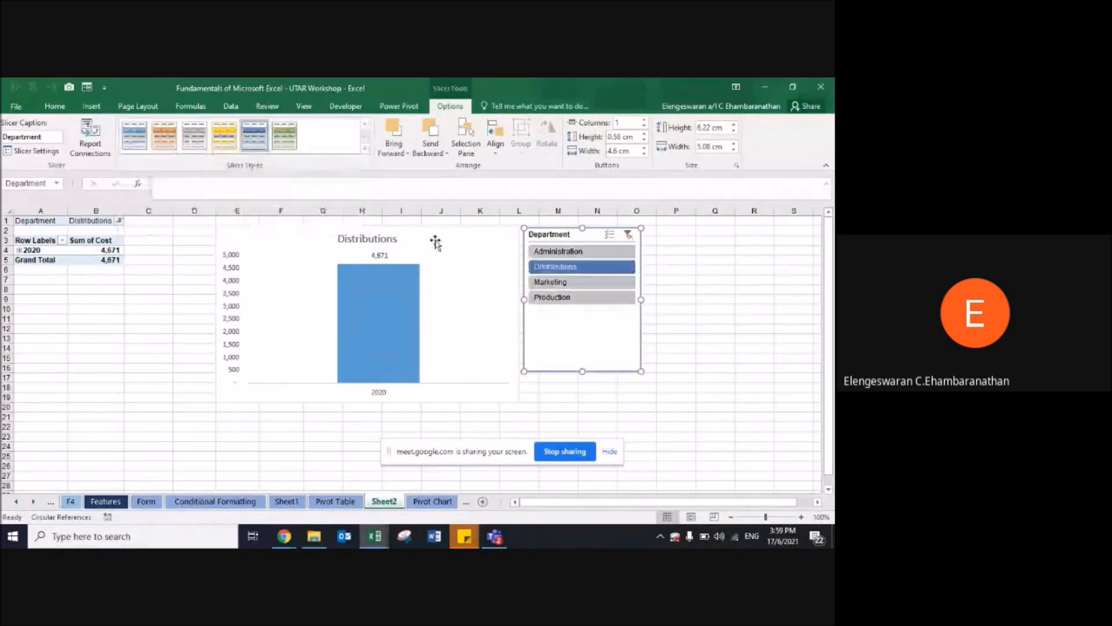
click(665, 301)
Step: Switch the Department slicer from Administration to Marketing and finally to Production
click(575, 254)
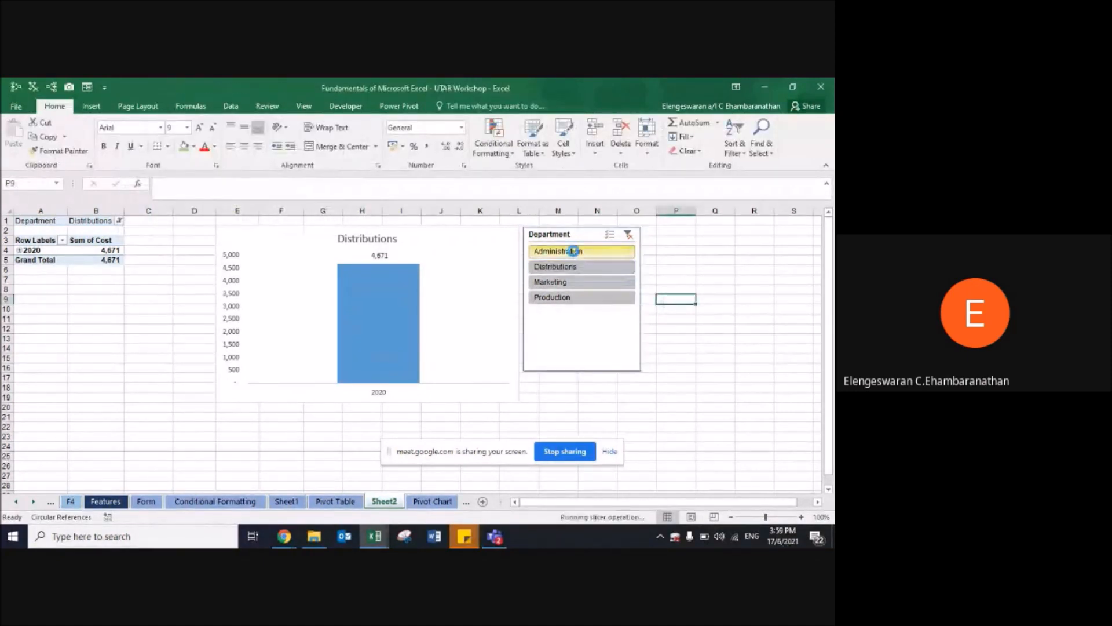
click(570, 283)
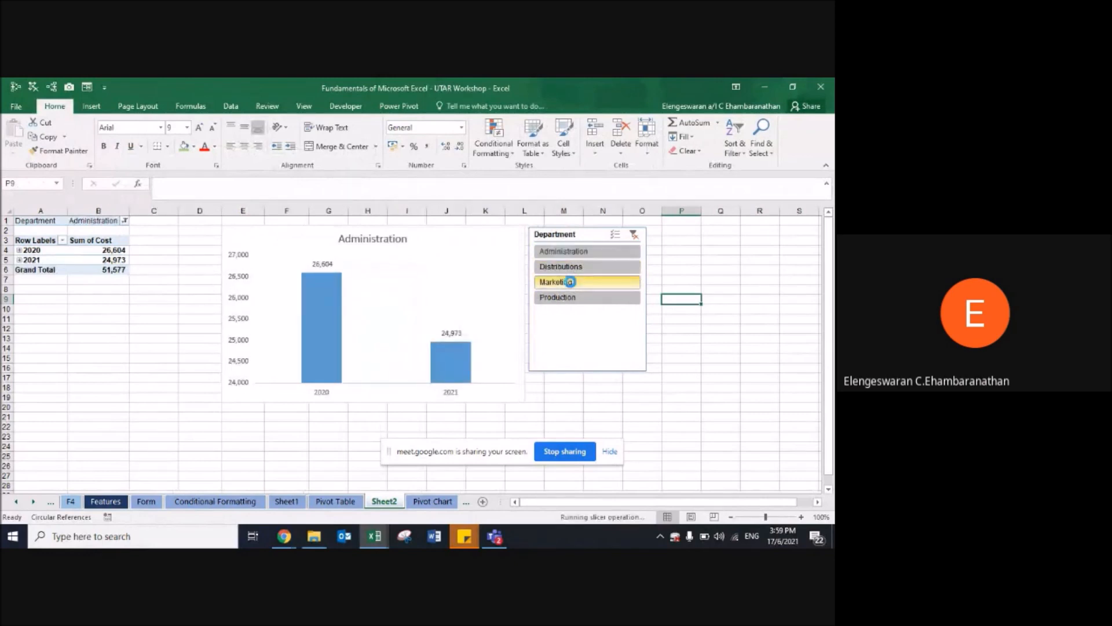
click(565, 296)
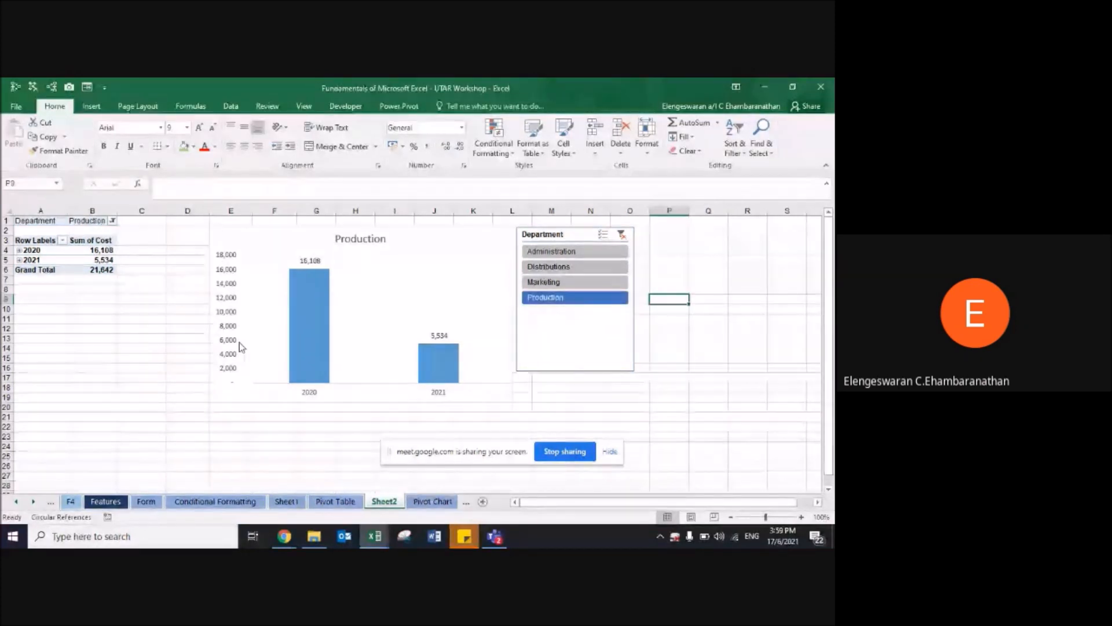
Step: Go to the Sparklines sheet and select cell E2, beside the first company's FY 2019 figure
key(ctrl+Page_Down)
key(ctrl+Page_Down)
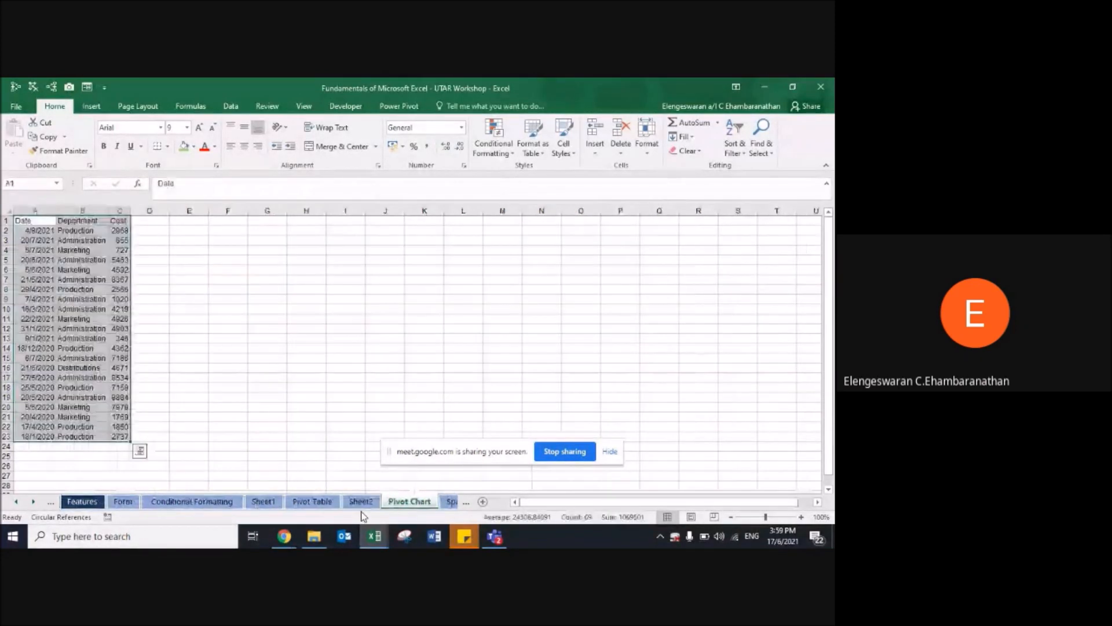
key(Left)
key(Up)
key(Up)
key(Up)
key(Up)
key(Up)
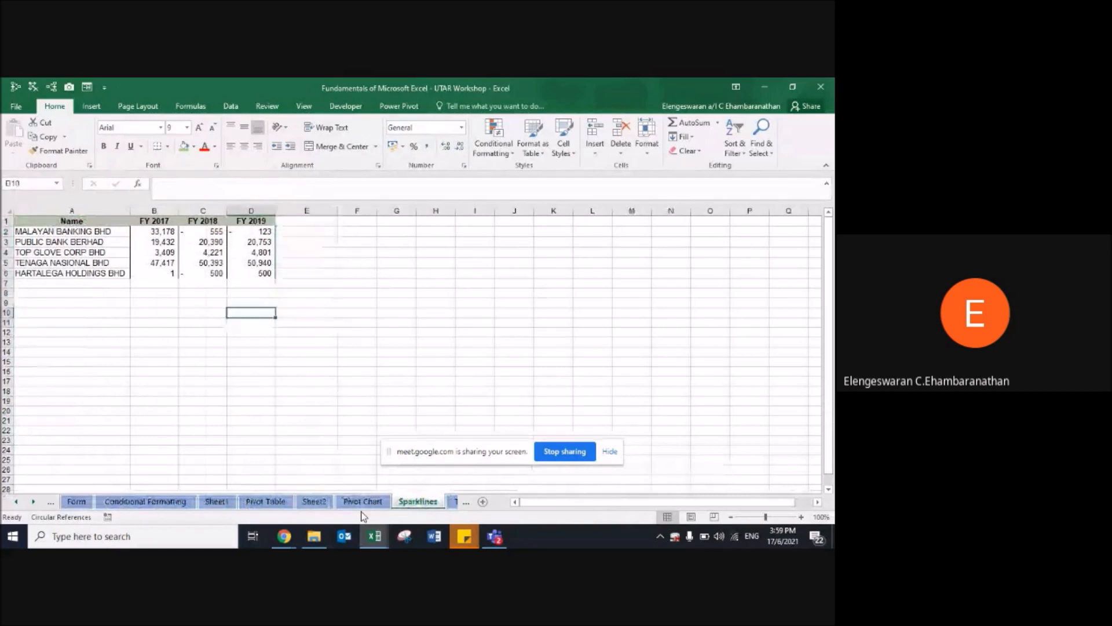
key(Up)
key(Up)
key(Up)
key(Up)
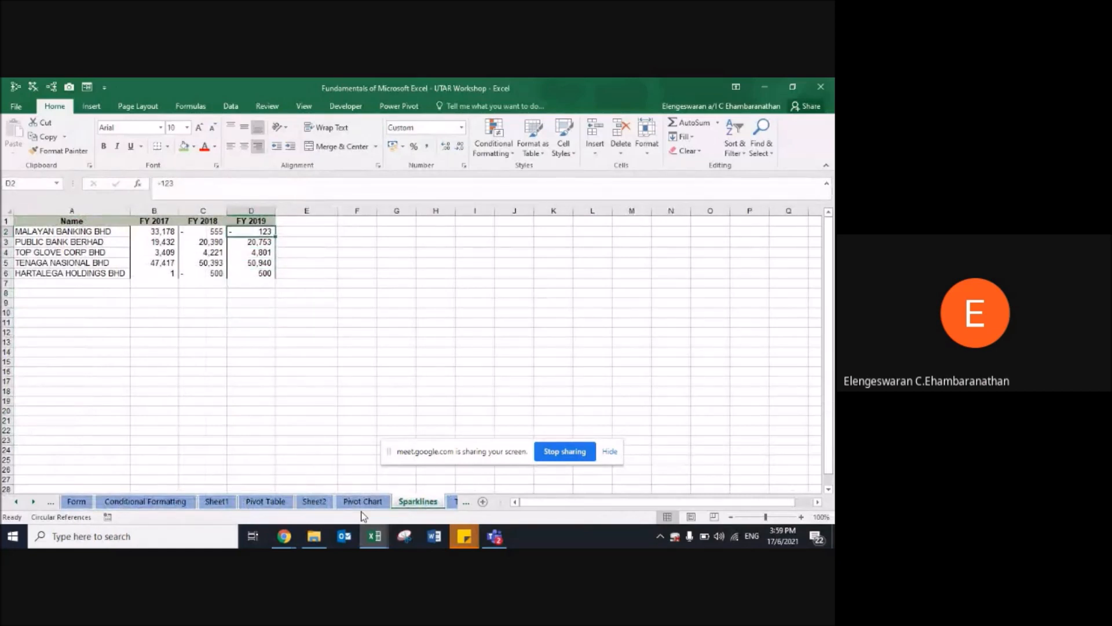
key(Right)
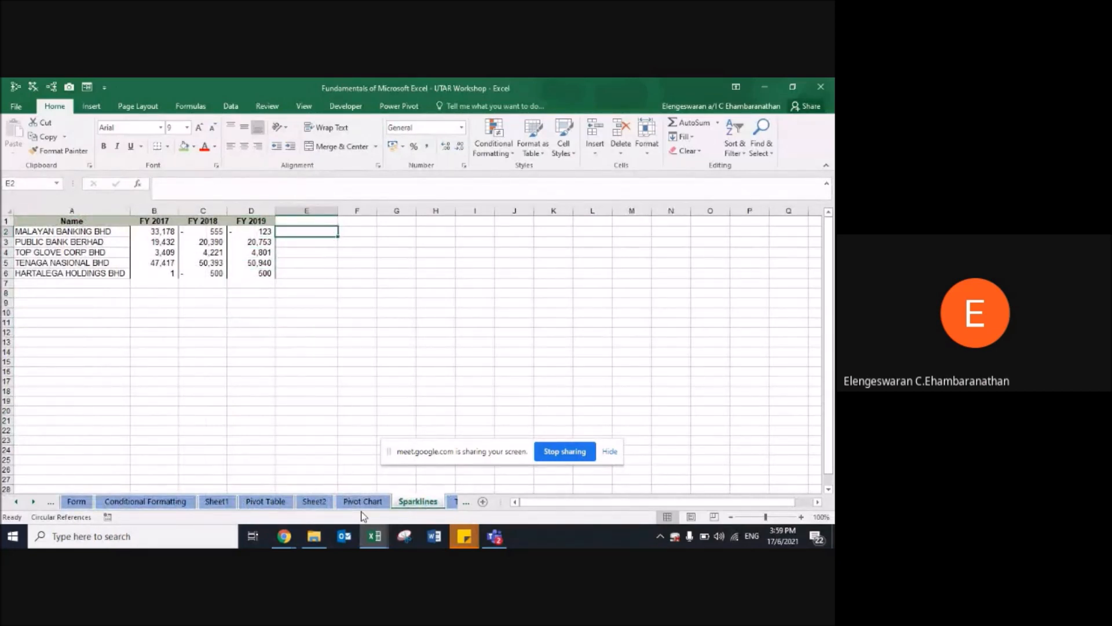
key(Right)
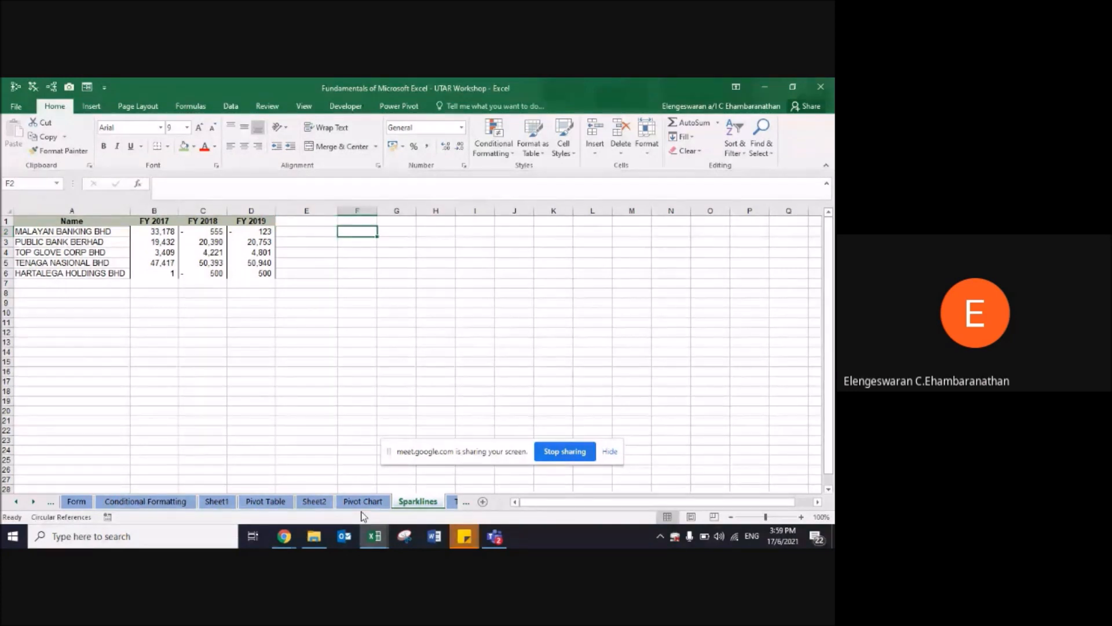
key(Left)
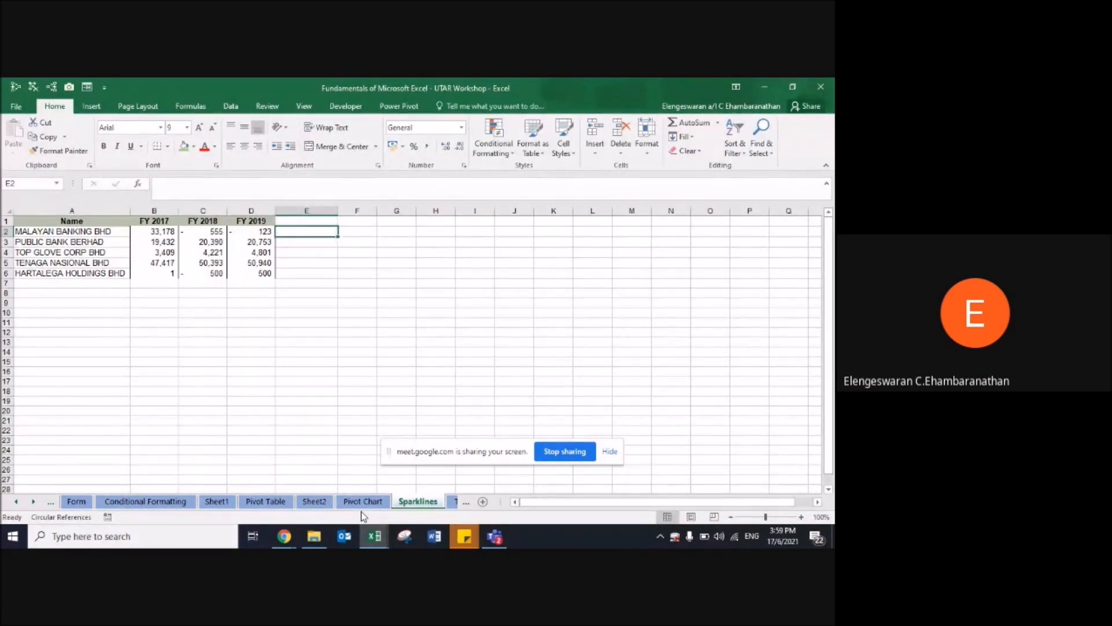
Step: Insert a line sparkline in E2 from the data range B2:D2 and fill it down to E6
click(90, 108)
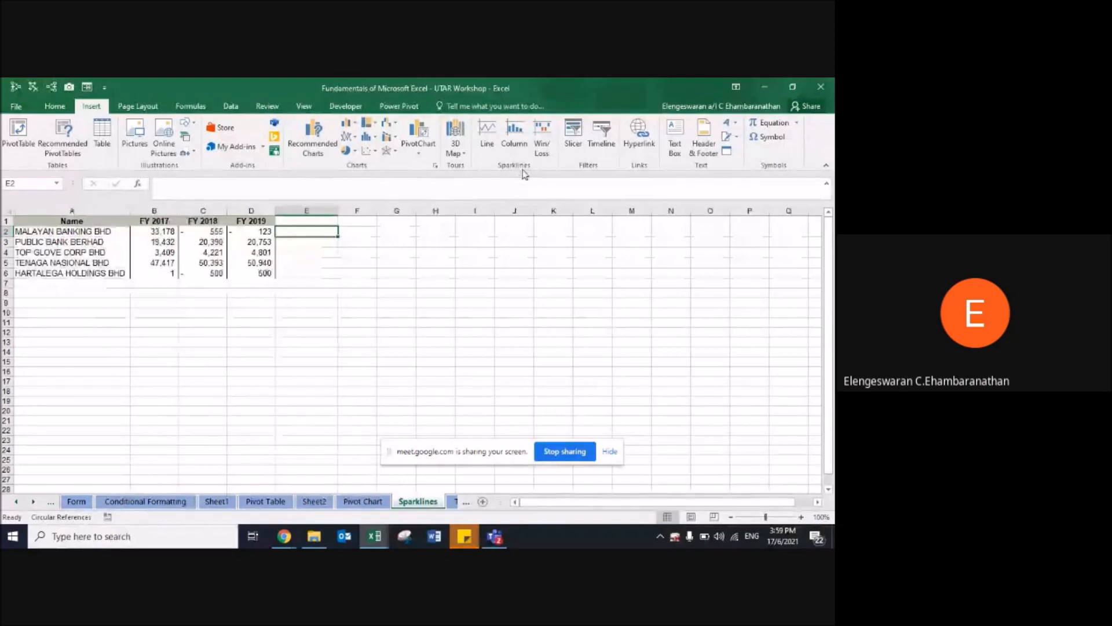
click(489, 138)
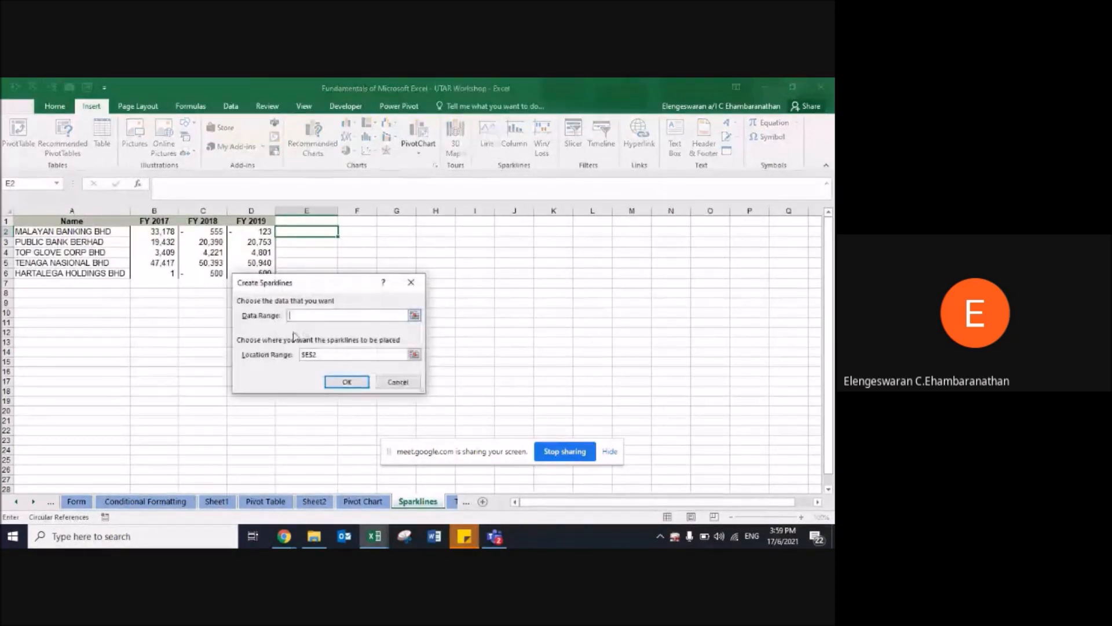
drag(156, 232, 238, 234)
click(342, 382)
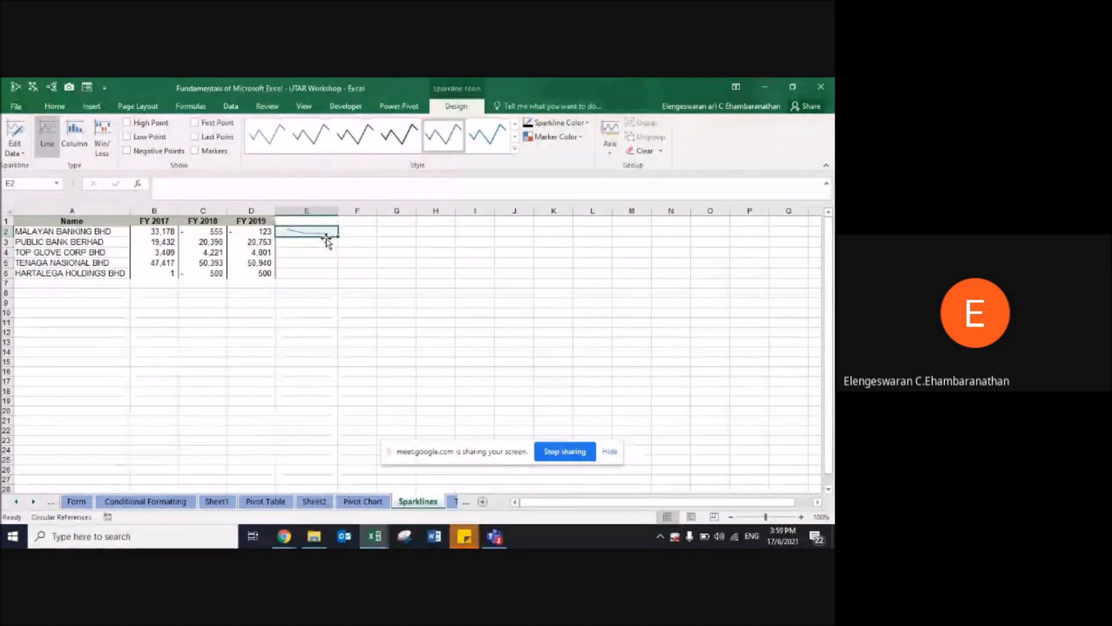
drag(326, 237, 326, 274)
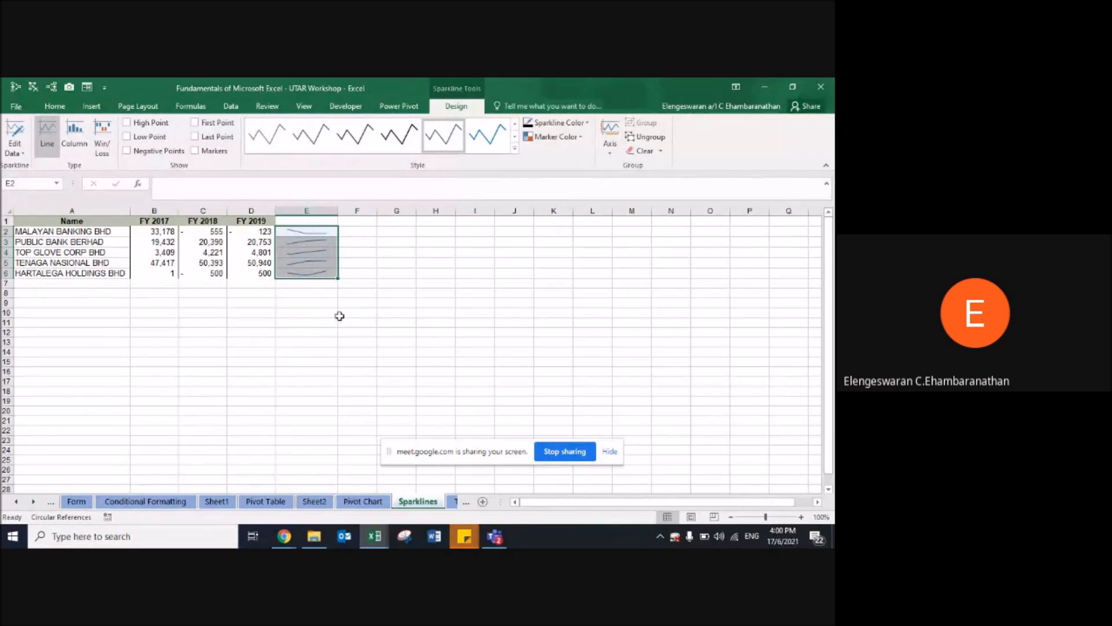
key(Up)
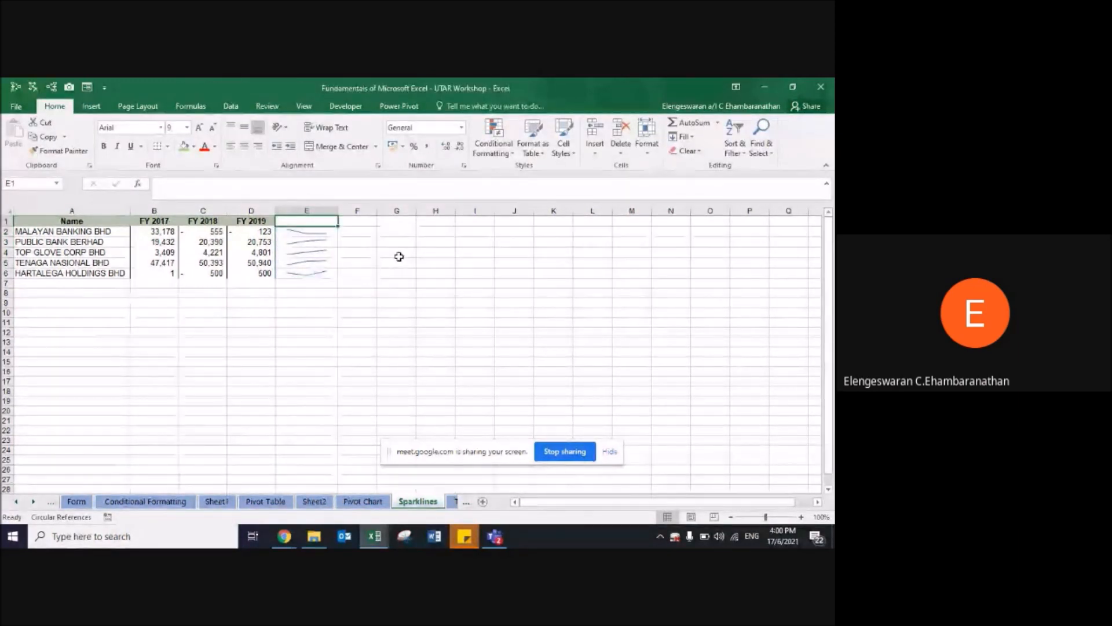
Step: Delete the line sparklines in column E by clearing the range E1:E8
key(Down)
key(Down)
key(Down)
key(Down)
key(Down)
key(Down)
key(Down)
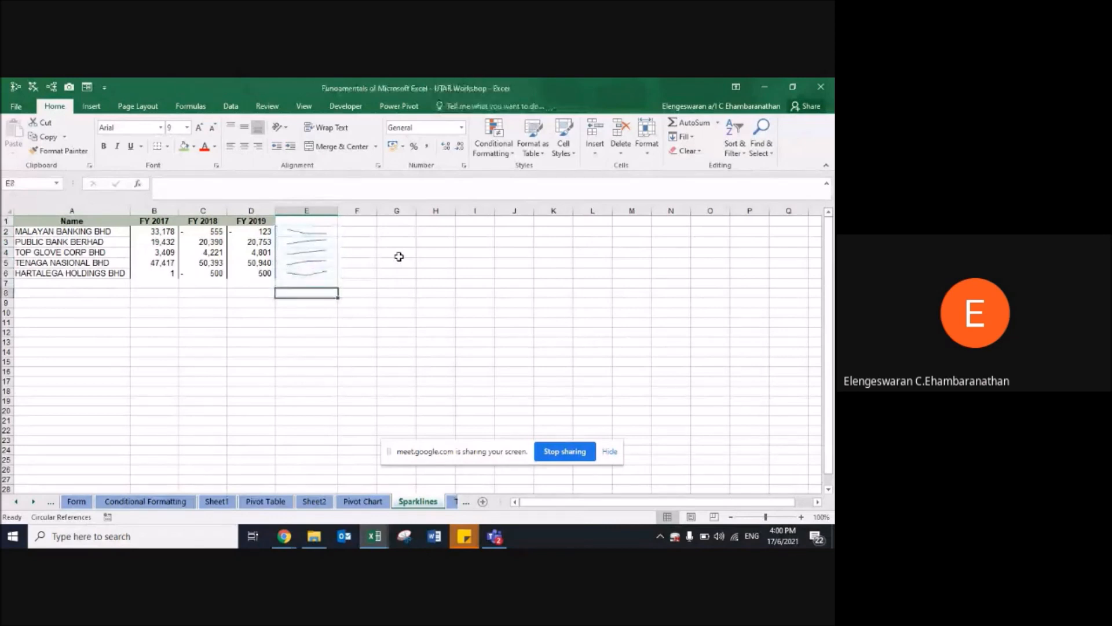
key(ctrl+shift+Up)
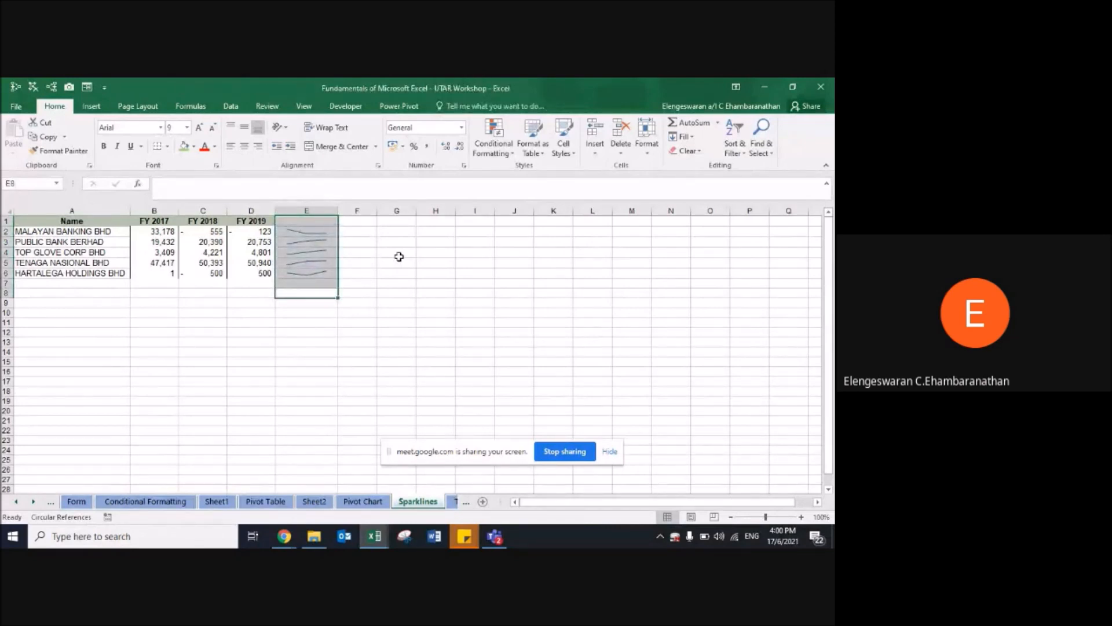
key(Delete)
Step: Insert a column sparkline in E2 from the data range B2:D2
click(313, 233)
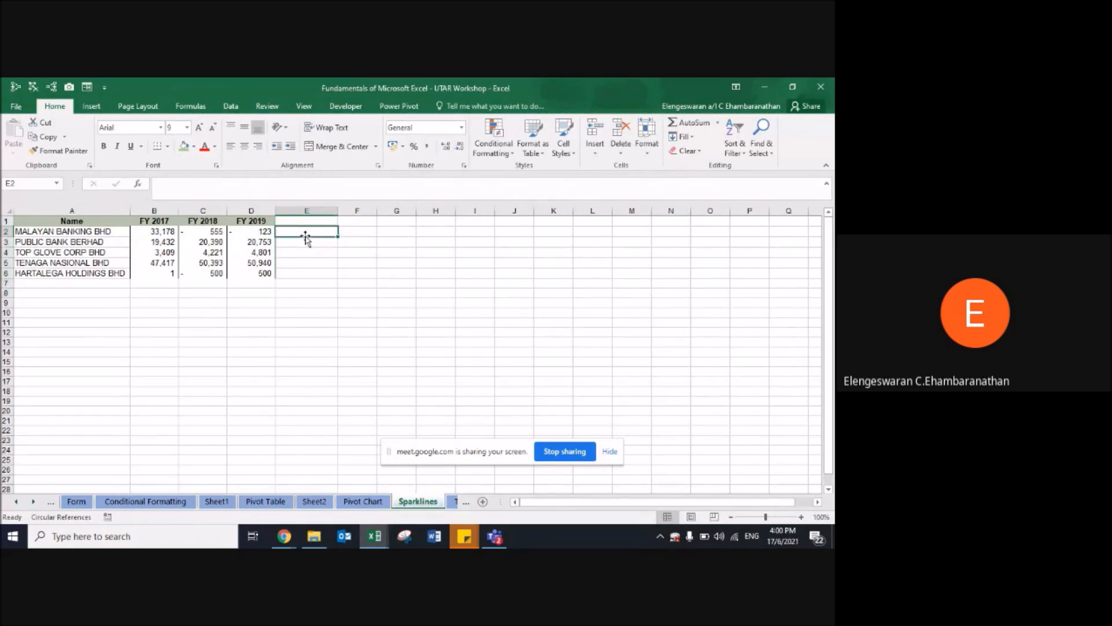
click(91, 106)
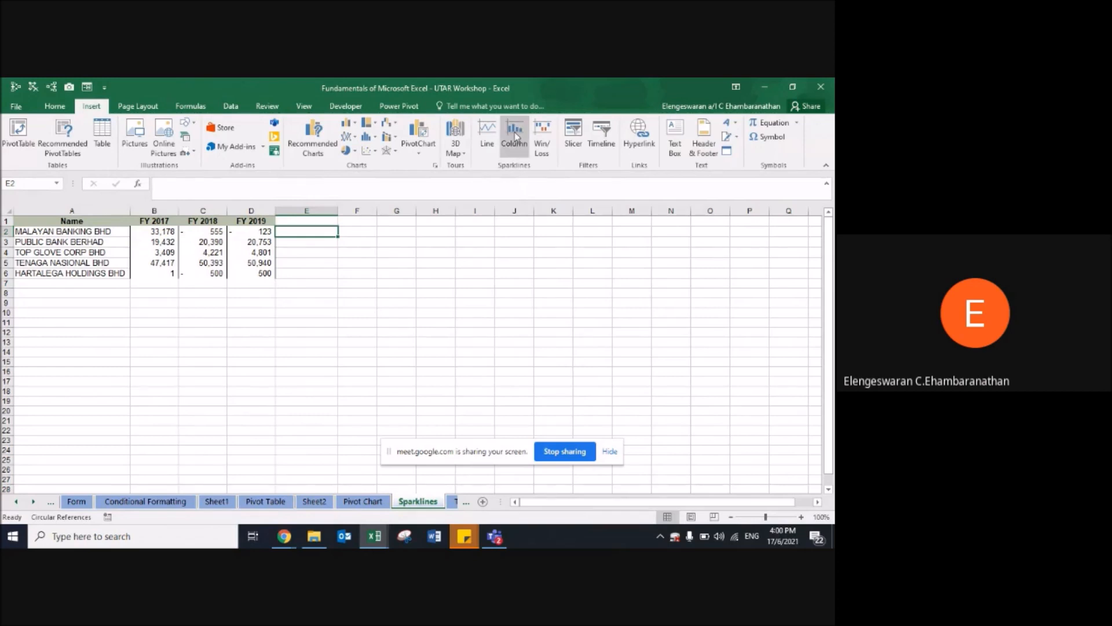
click(515, 136)
click(149, 234)
drag(149, 233, 257, 233)
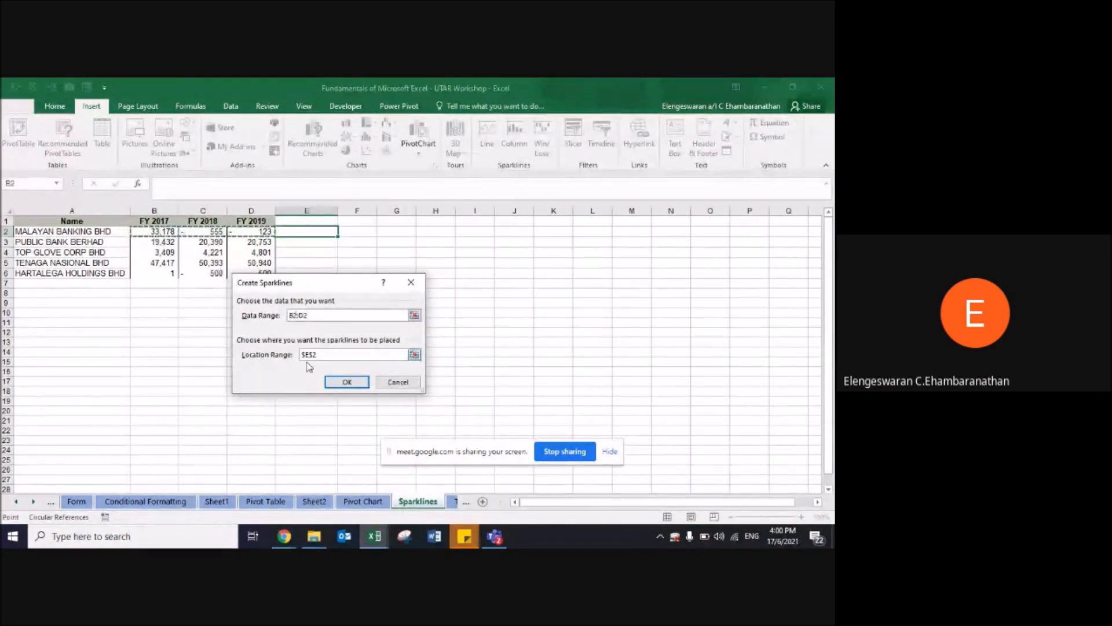
click(346, 382)
Step: Fill the column sparkline down from E2 to E6 and widen column E
key(shift+Down)
key(shift+Down)
key(shift+Down)
key(shift+Down)
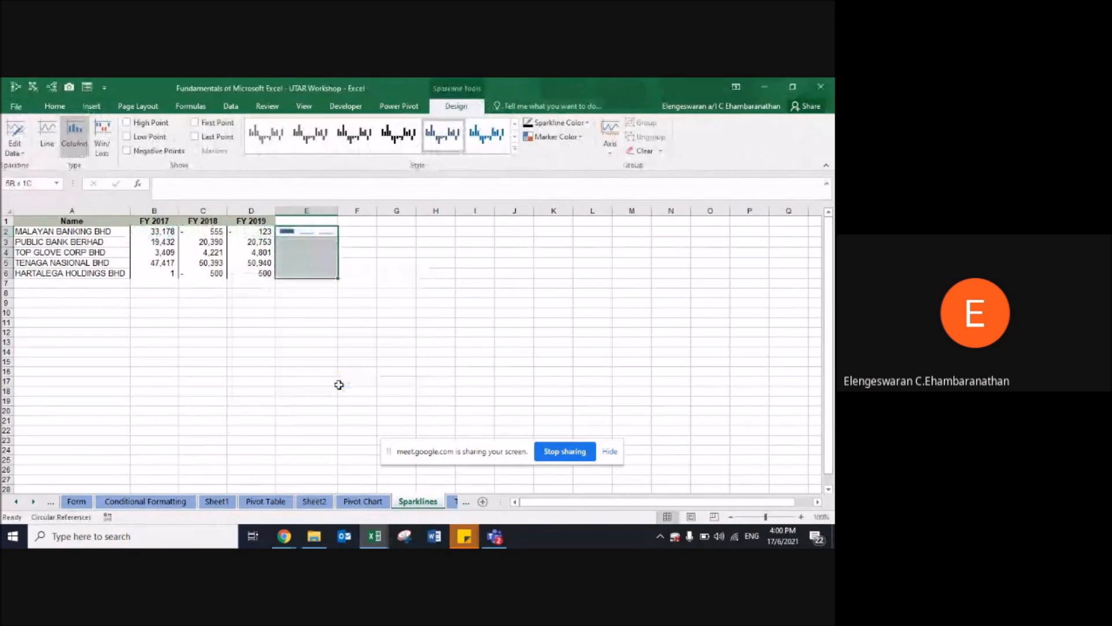
key(ctrl+d)
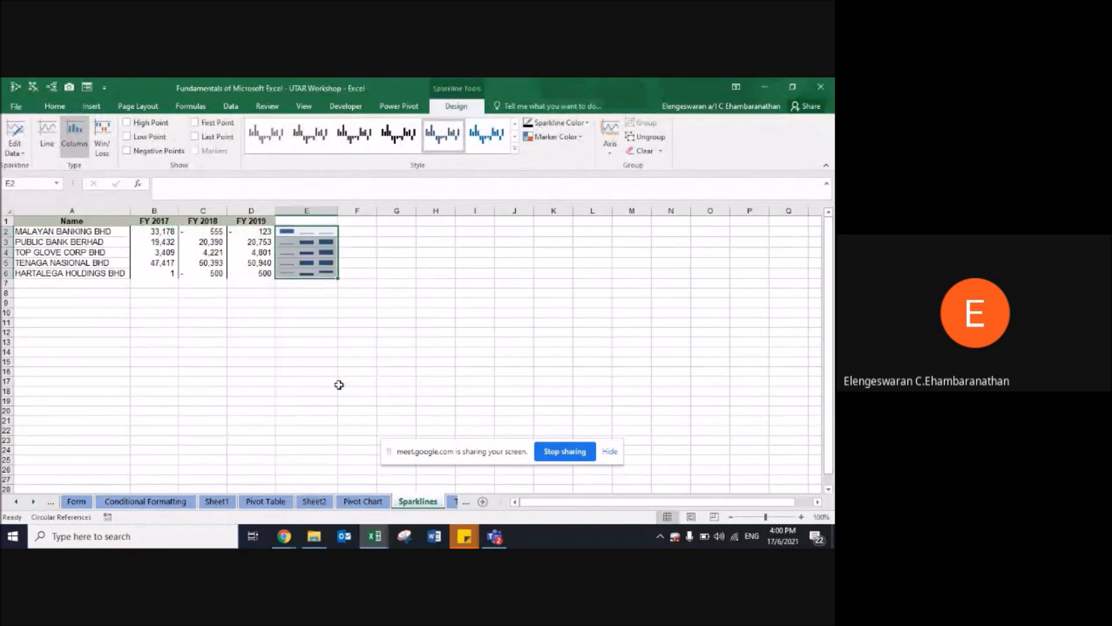
drag(339, 213, 393, 213)
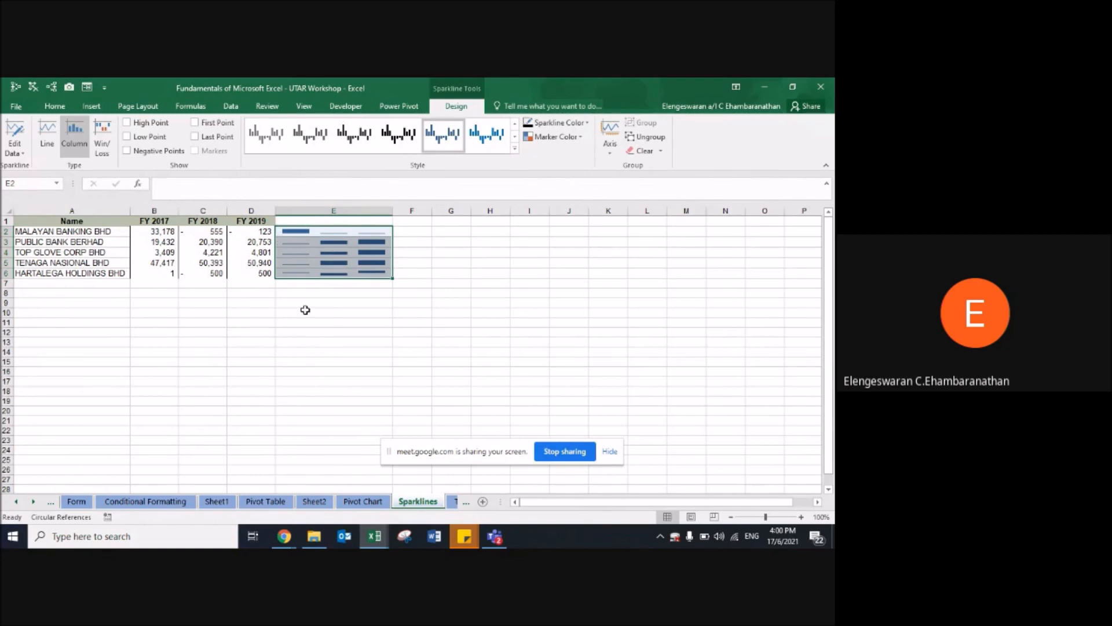
Step: Go to the Text to Column sheet and select the combined name-and-number entries in A2:A5
key(ctrl+Page_Down)
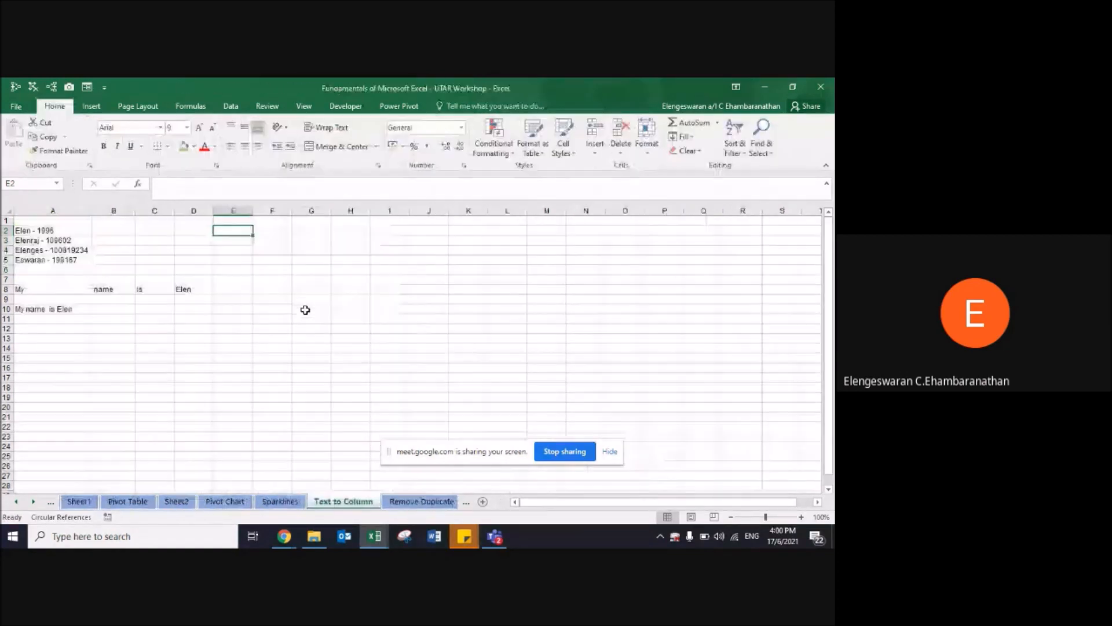
key(Left)
key(Left)
key(Left)
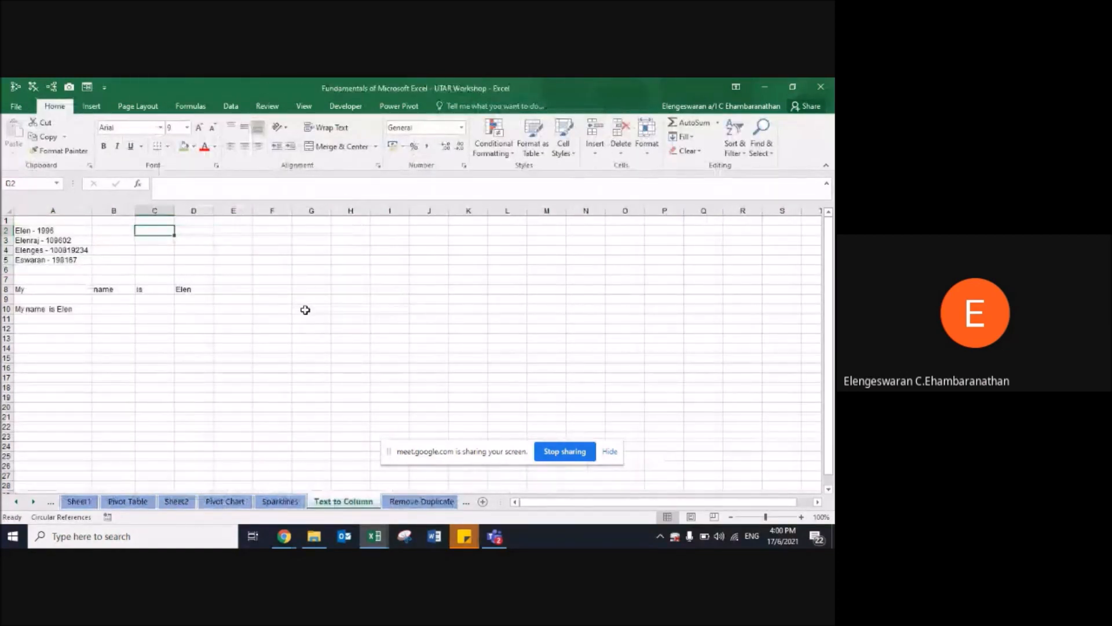
key(ctrl+Page_Down)
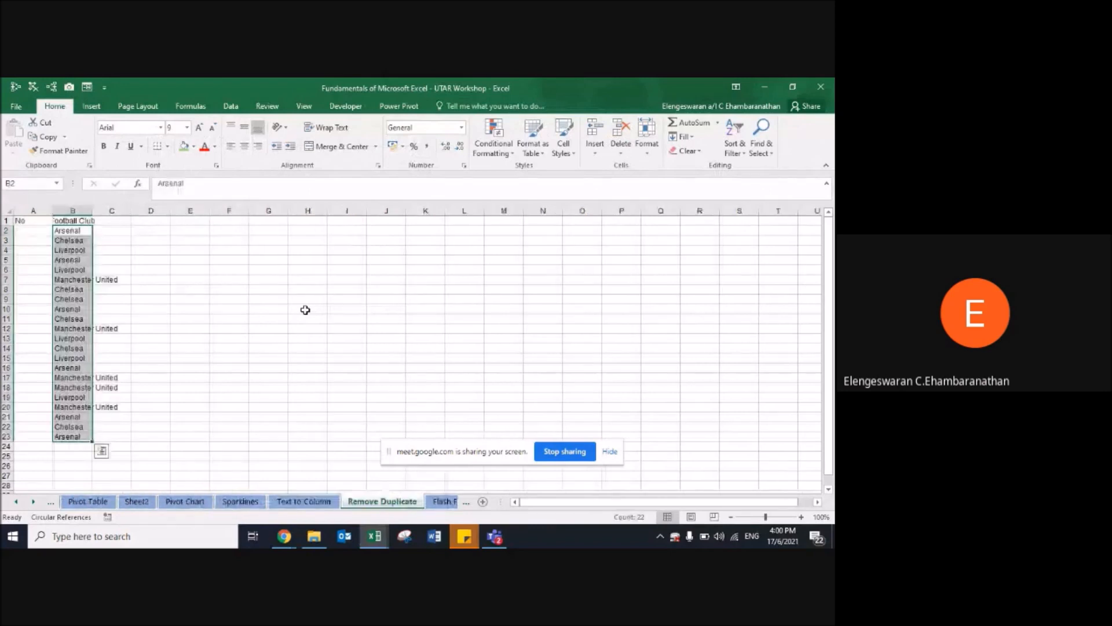
key(ctrl+Page_Up)
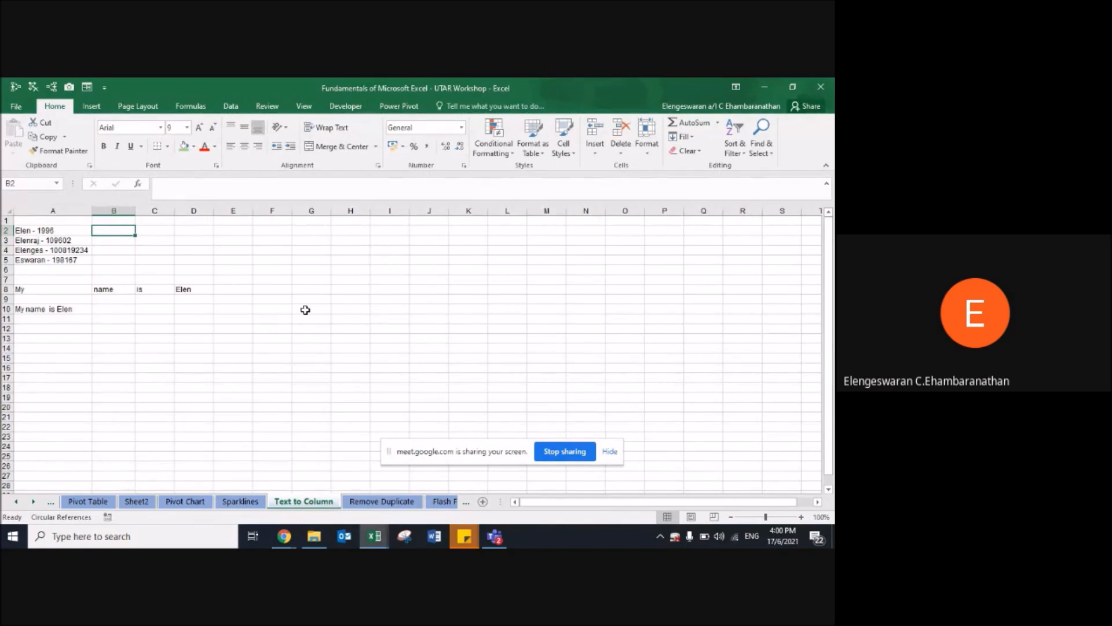
key(Left)
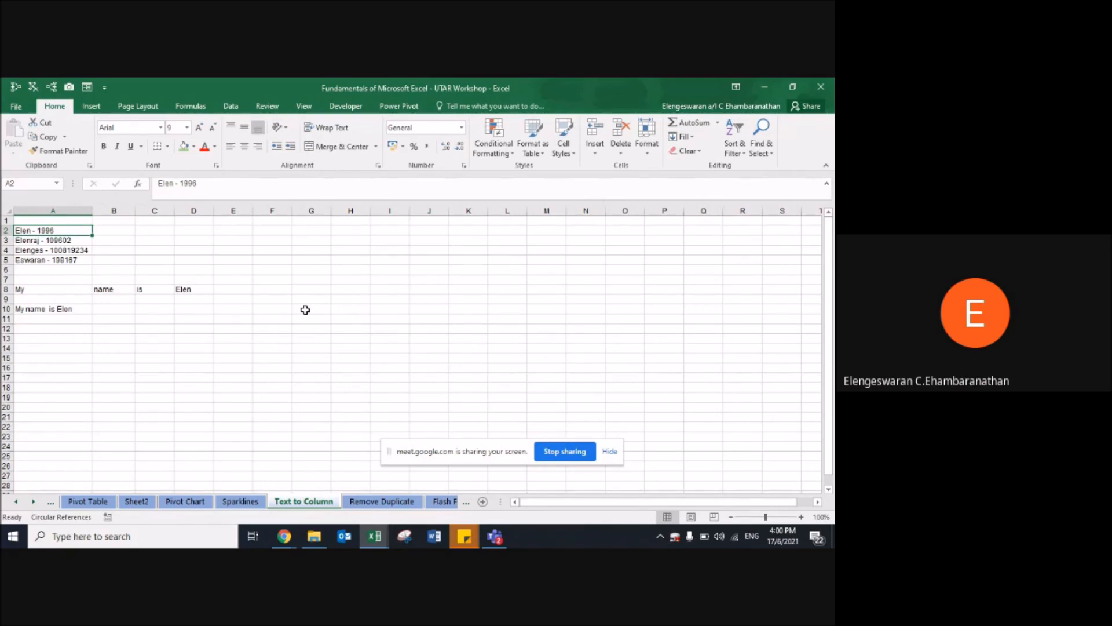
key(Right)
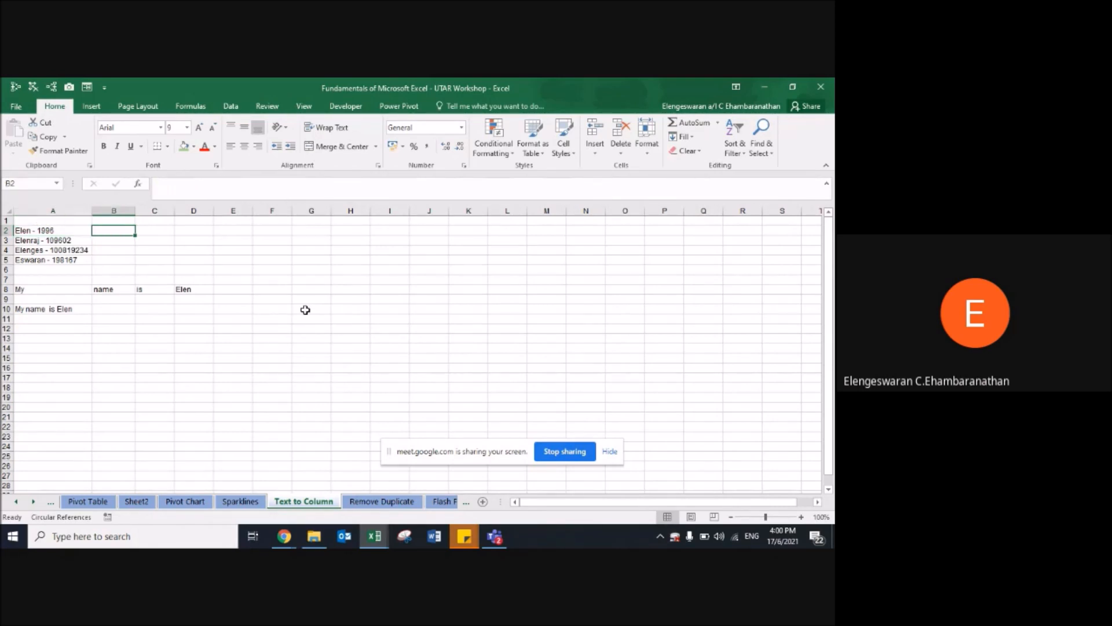
key(Left)
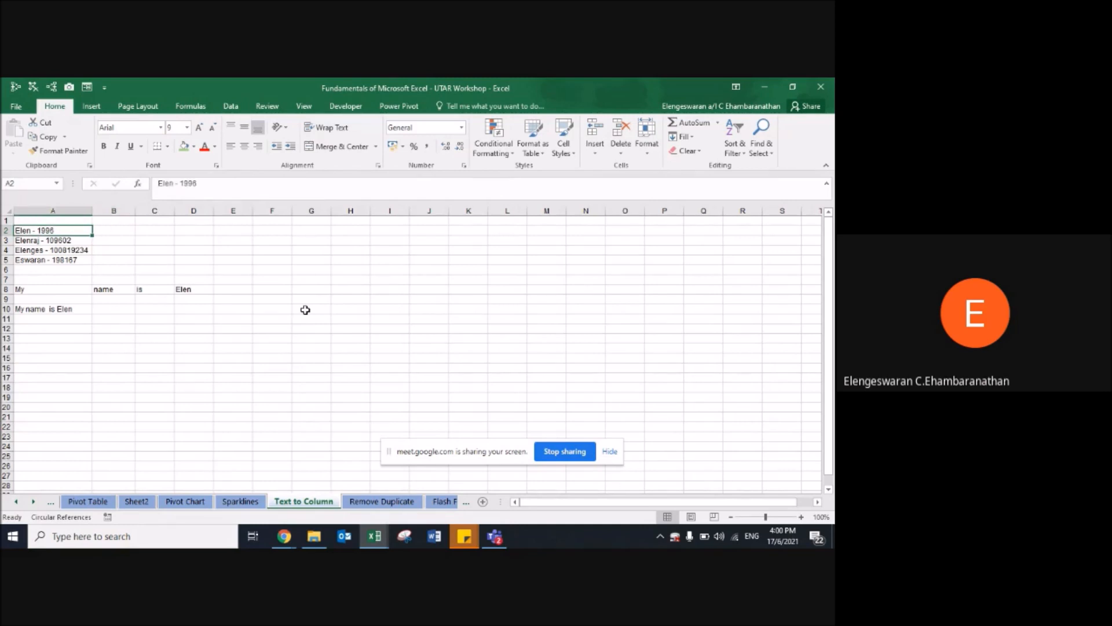
key(Down)
key(Down)
key(Up)
key(Up)
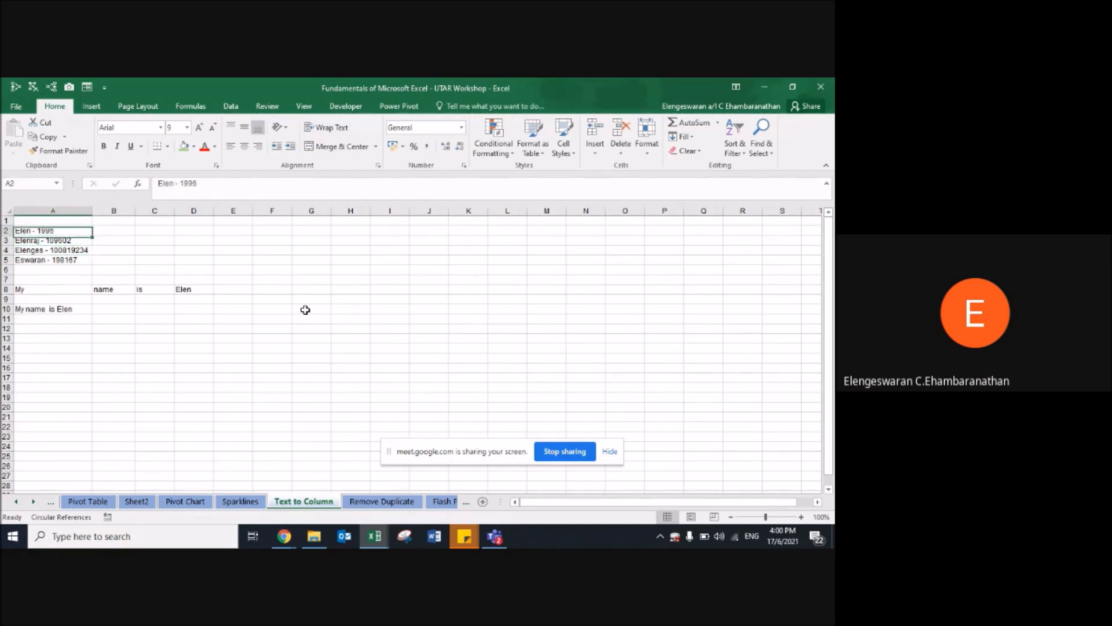
key(shift+Down)
key(shift+Down)
key(shift+Down)
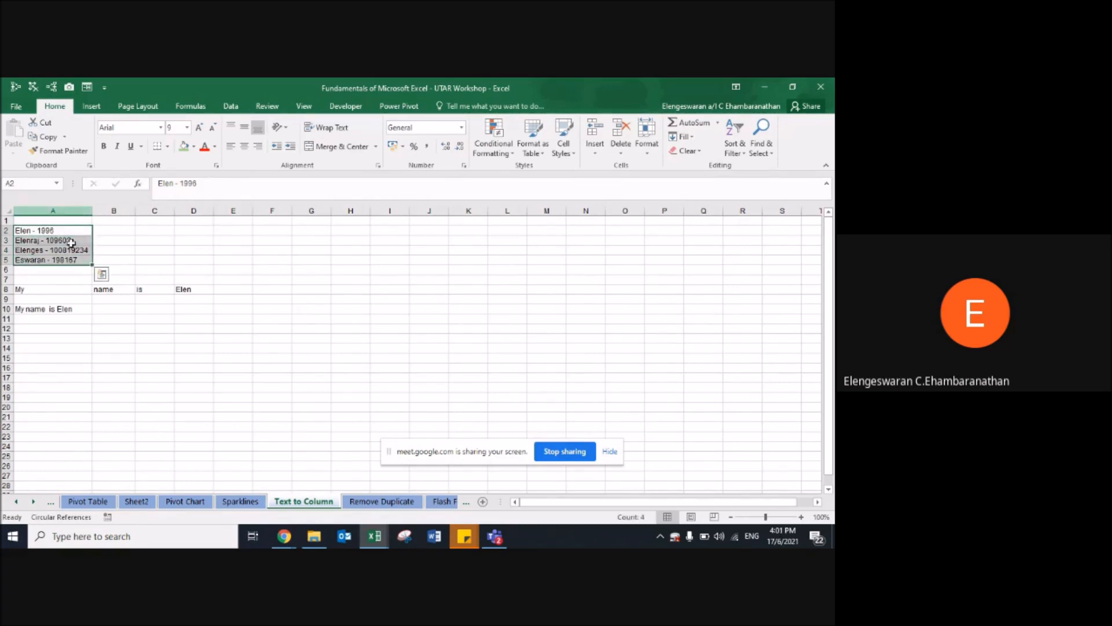
Step: Split A2:A5 with Text to Columns as delimited text, replacing the Tab delimiter with a custom "-", and undo the split
click(231, 108)
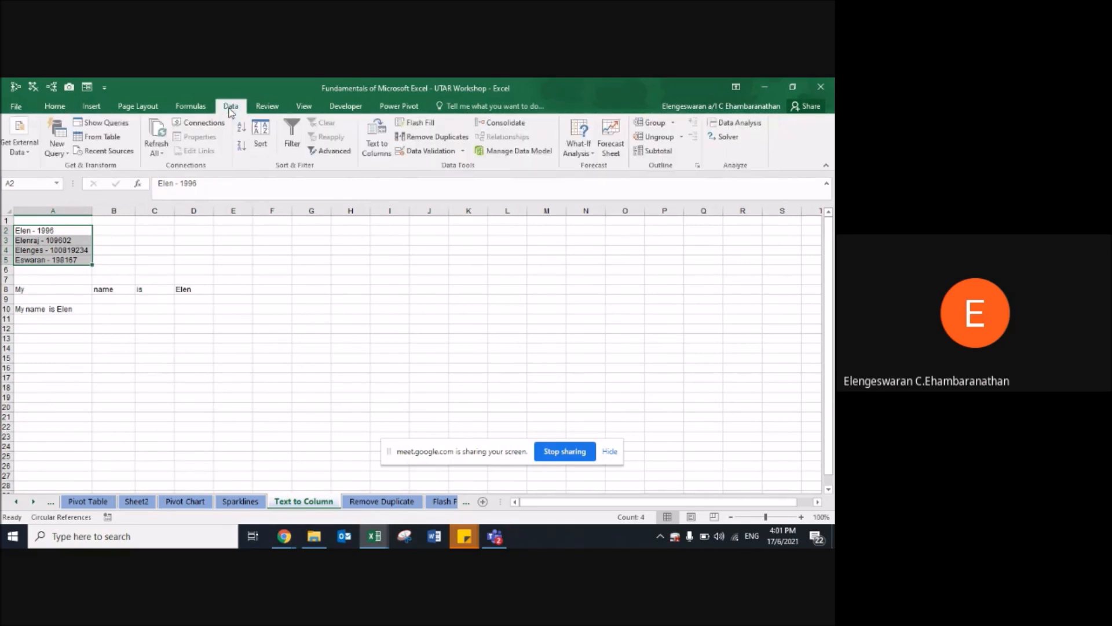
click(375, 148)
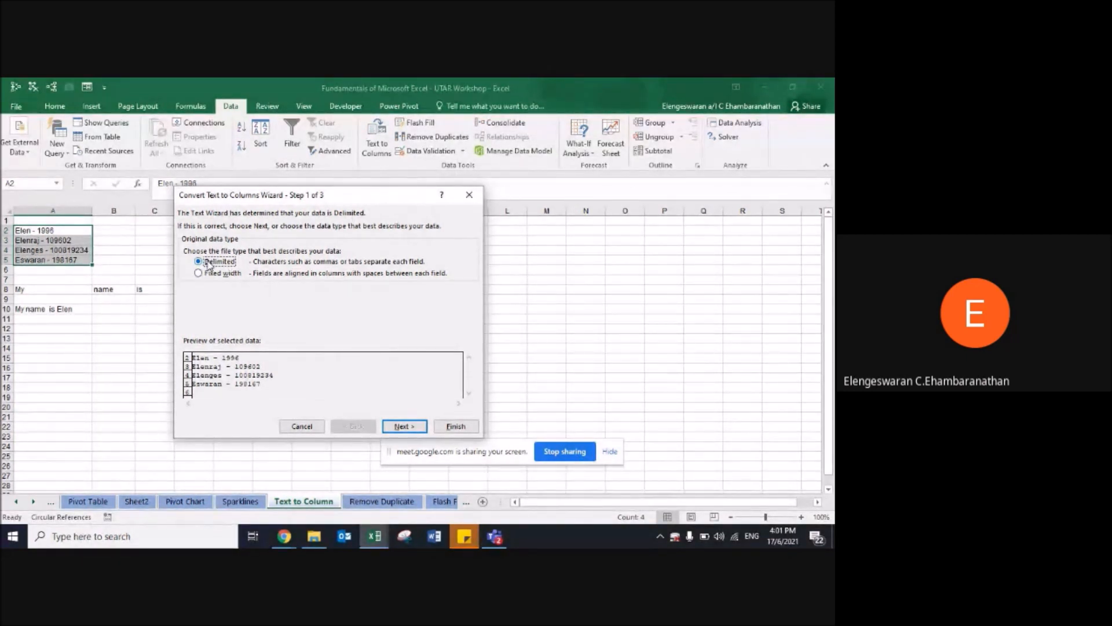
click(403, 426)
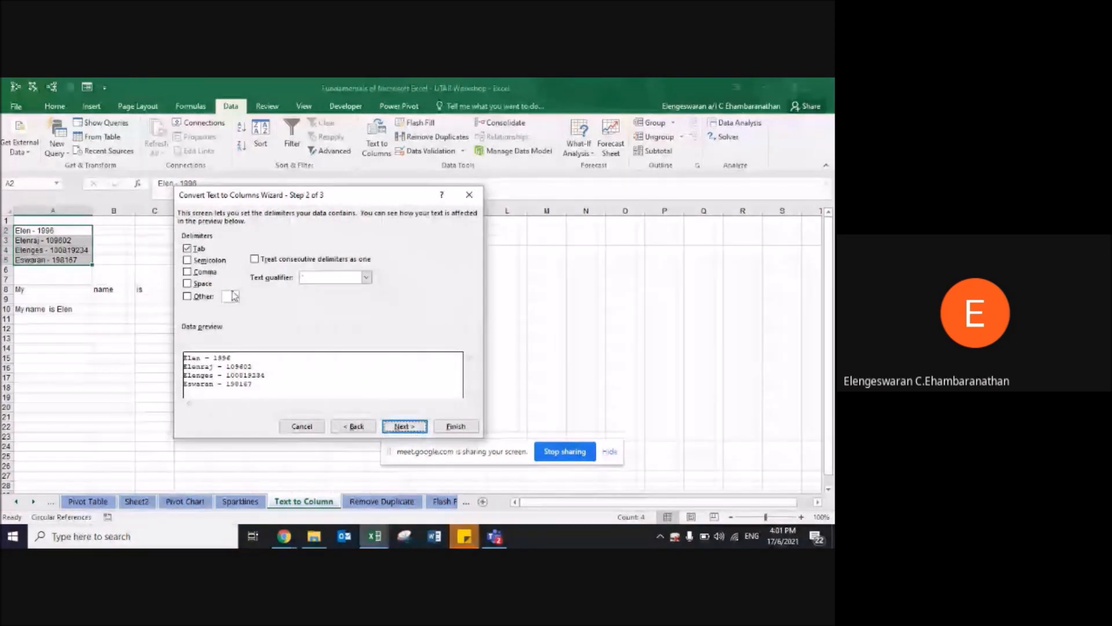
click(191, 249)
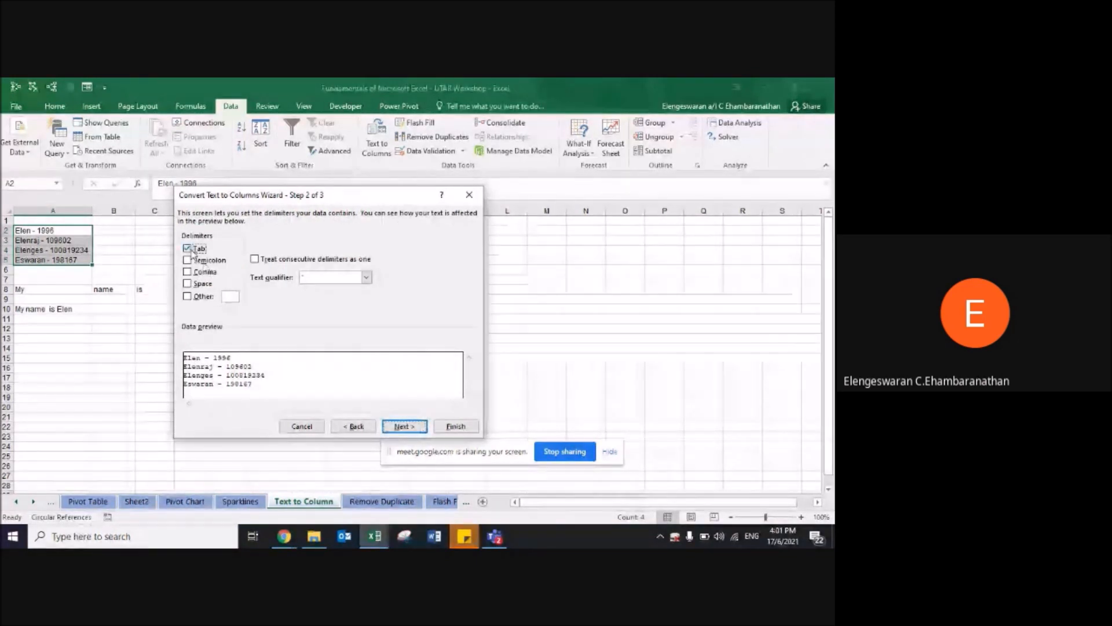
click(188, 297)
text(-)
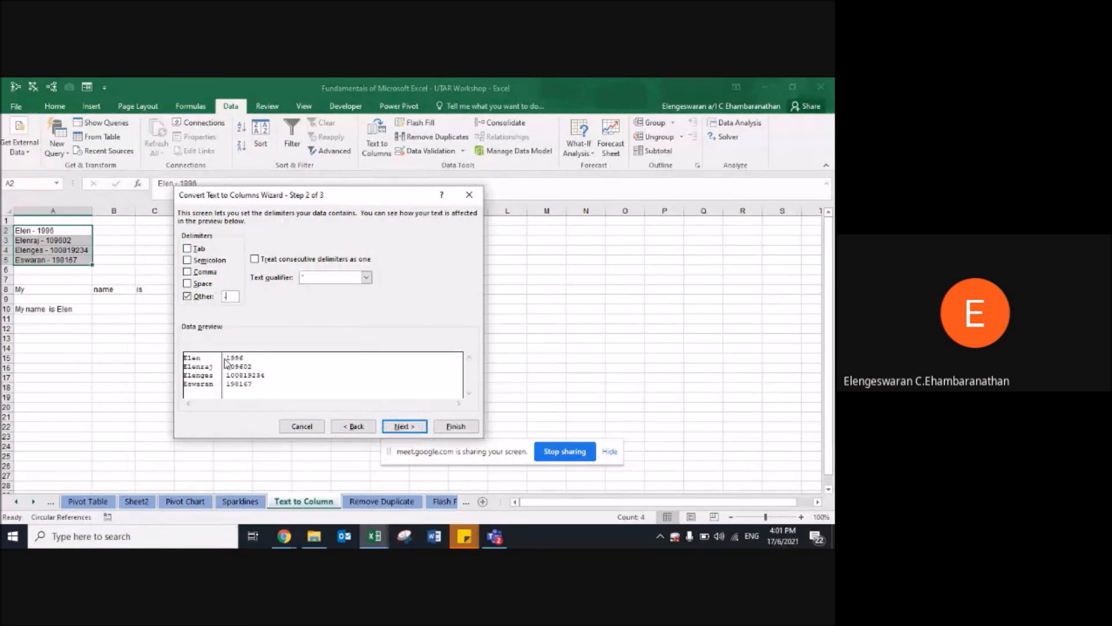
click(399, 426)
click(455, 427)
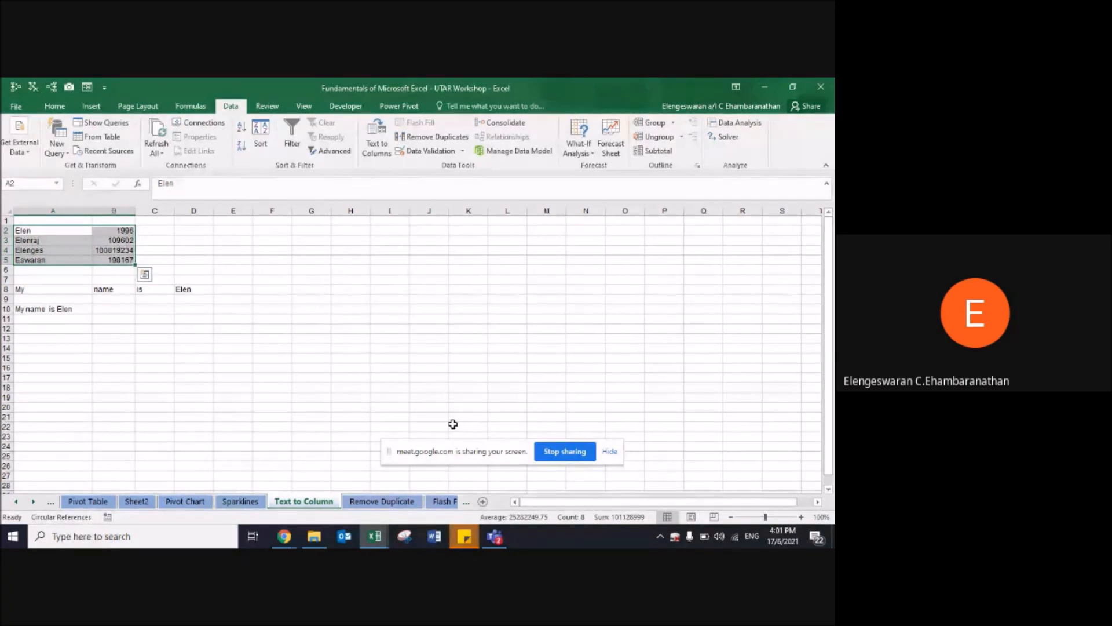
key(ctrl+z)
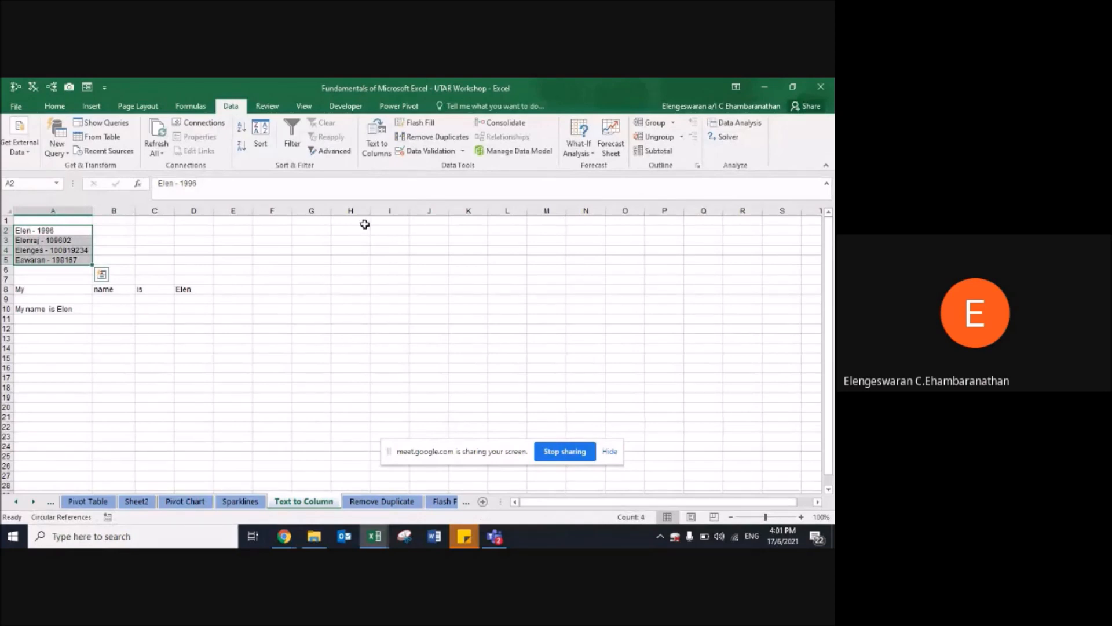
Step: Split the entries in A2:A5 into columns A and B with Text to Columns, delimited by "-"
click(378, 149)
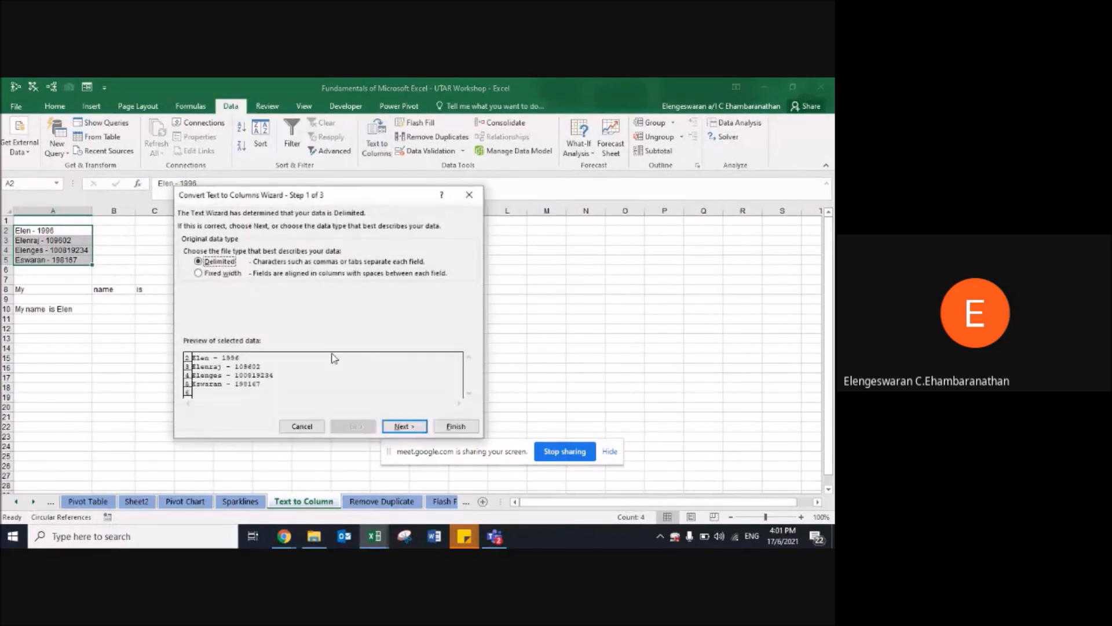
click(396, 427)
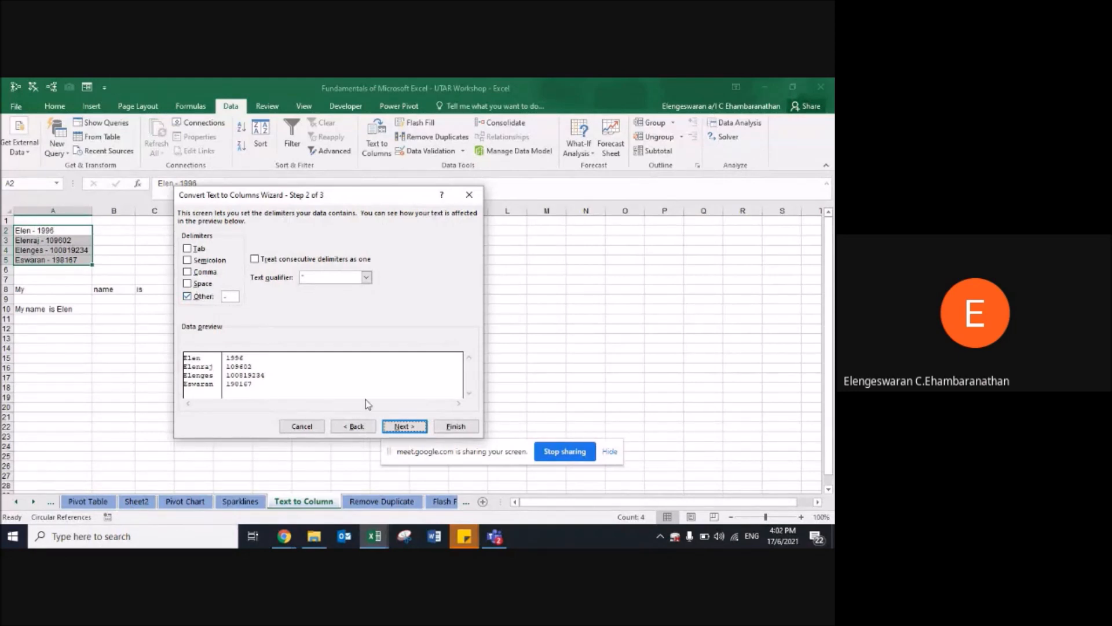
click(455, 426)
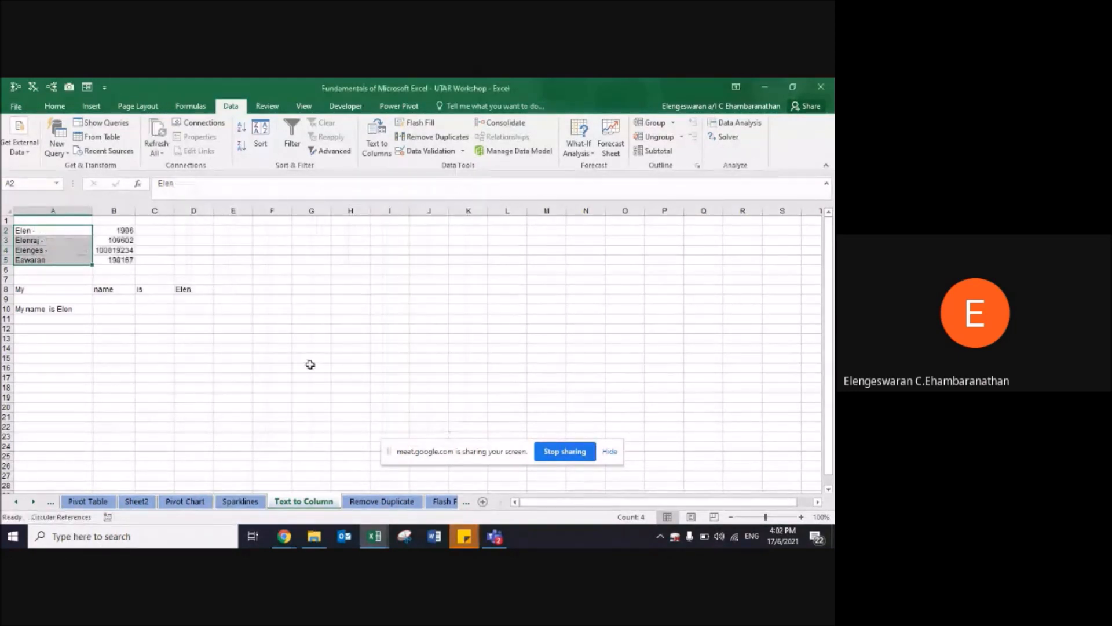
Step: Copy the CONCATENATE result in A10 and paste it into A12 as values only
key(Down)
key(Down)
key(Down)
key(Down)
key(Down)
key(Down)
key(Down)
key(Down)
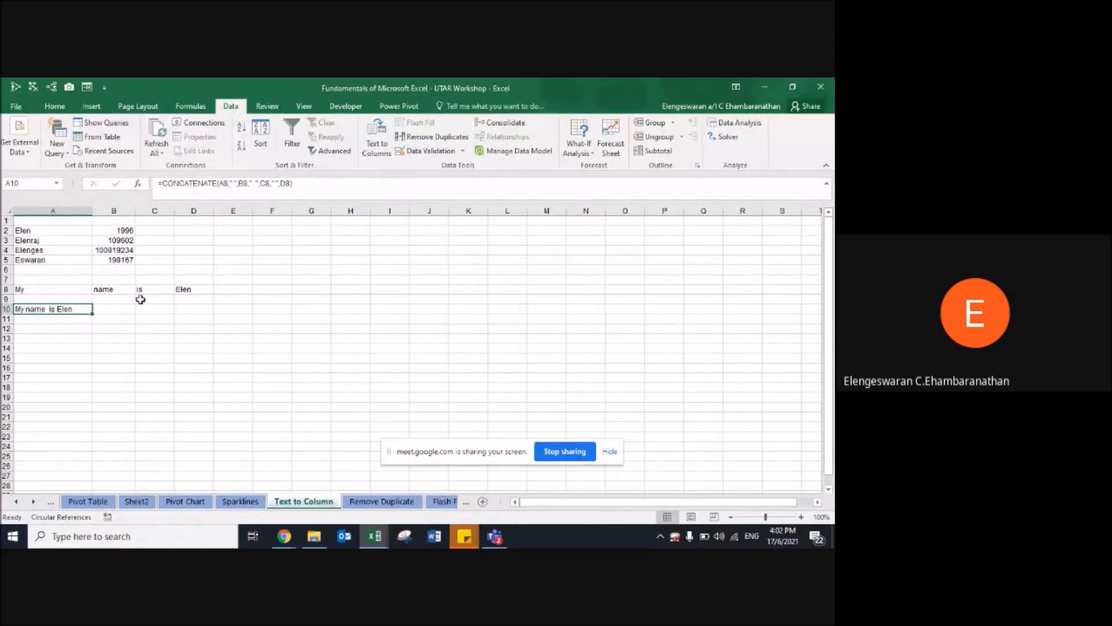
key(ctrl+c)
key(Down)
key(Down)
key(ctrl+alt+v)
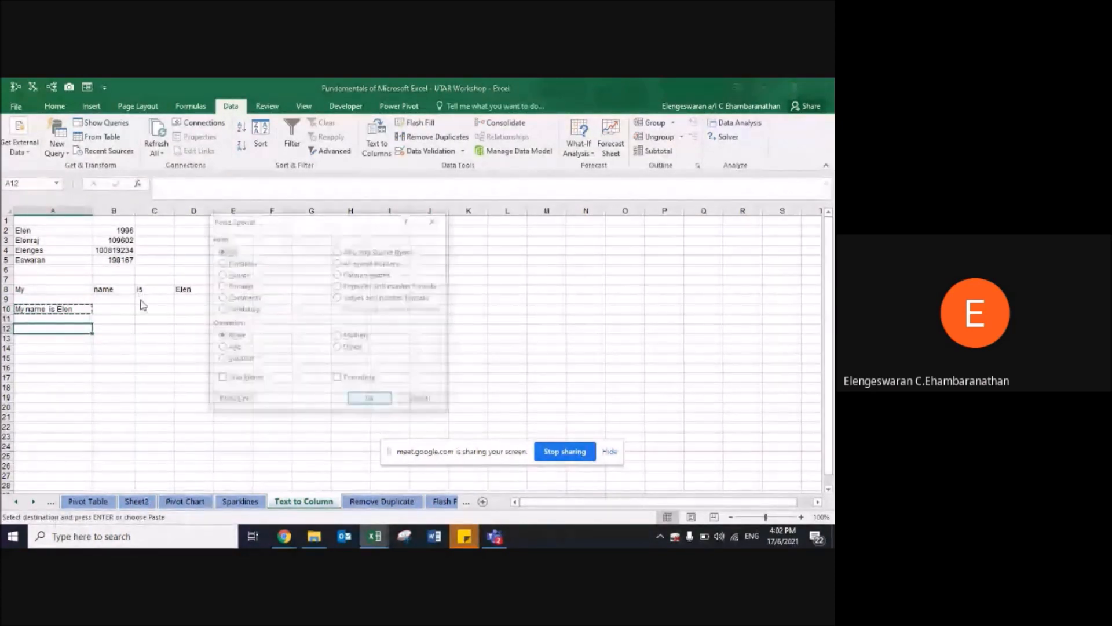
key(v)
key(Return)
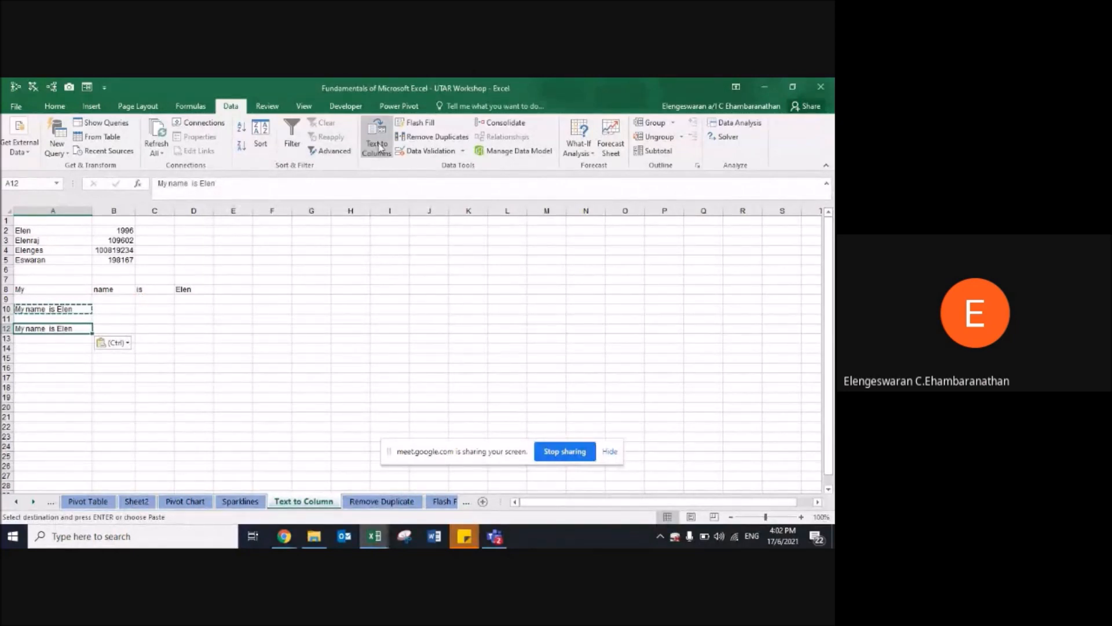
Step: Split the sentence in A12 into separate words across A12:D12 with Text to Columns, using Fixed width and the suggested breaks
click(377, 146)
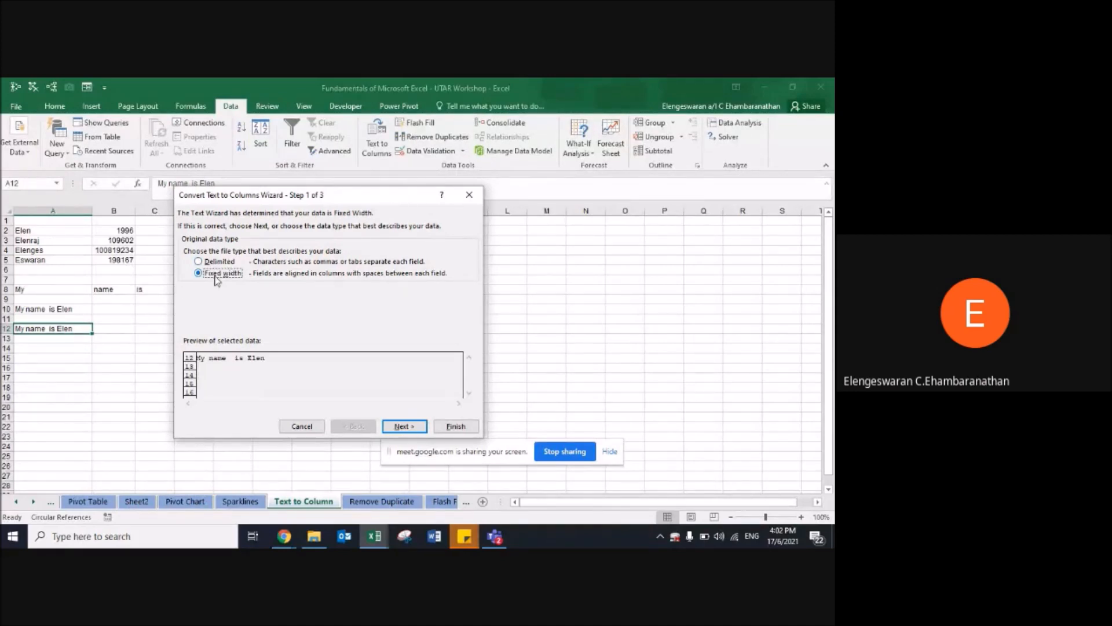
click(397, 427)
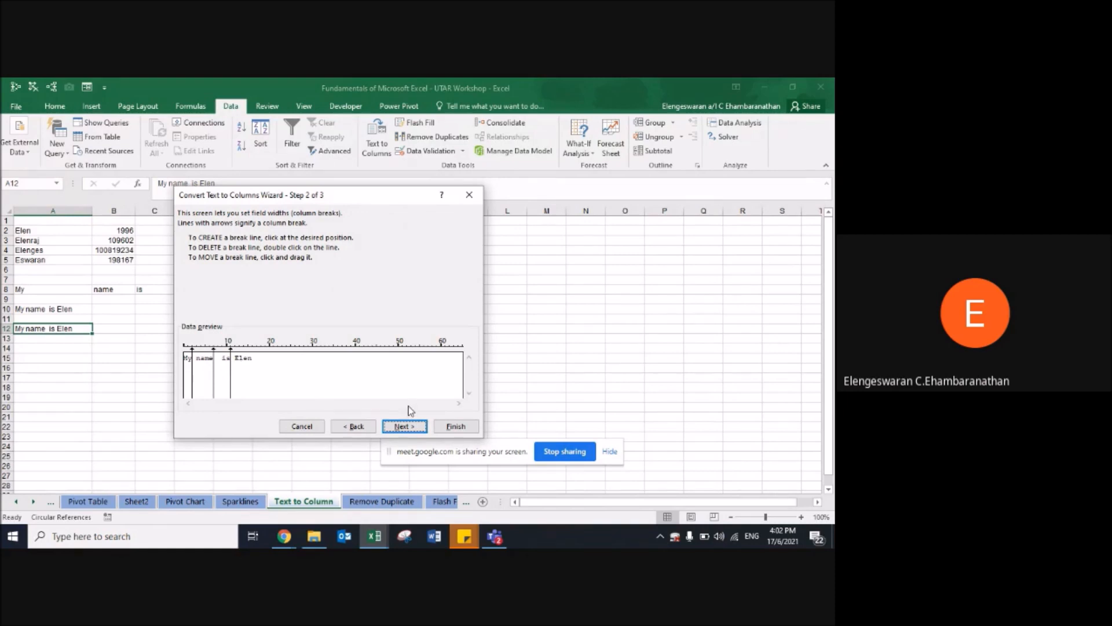
click(453, 426)
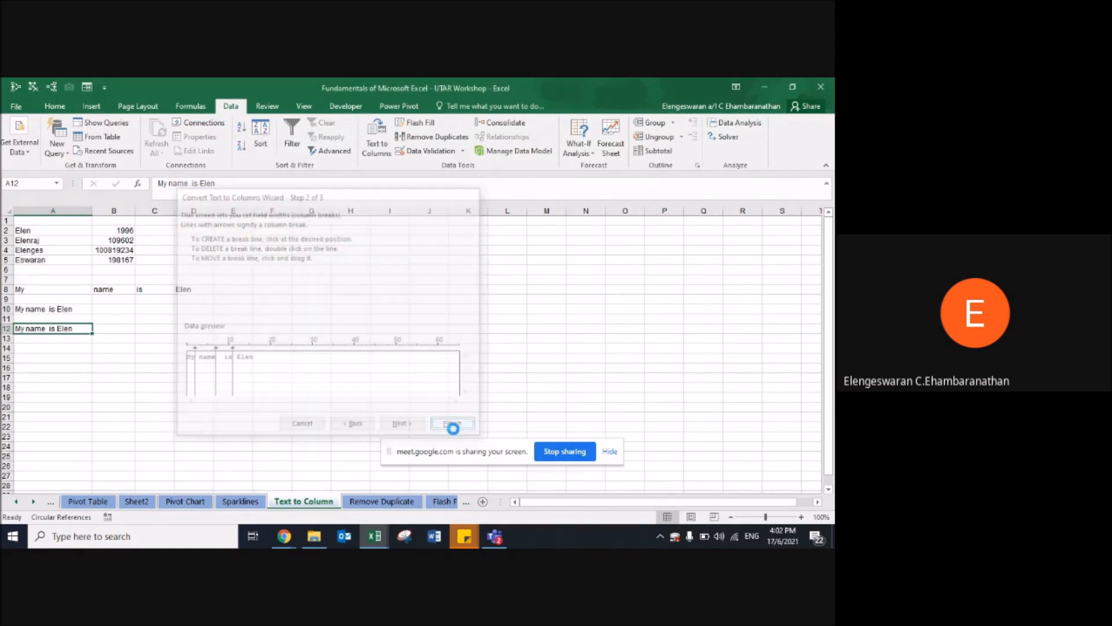
key(Right)
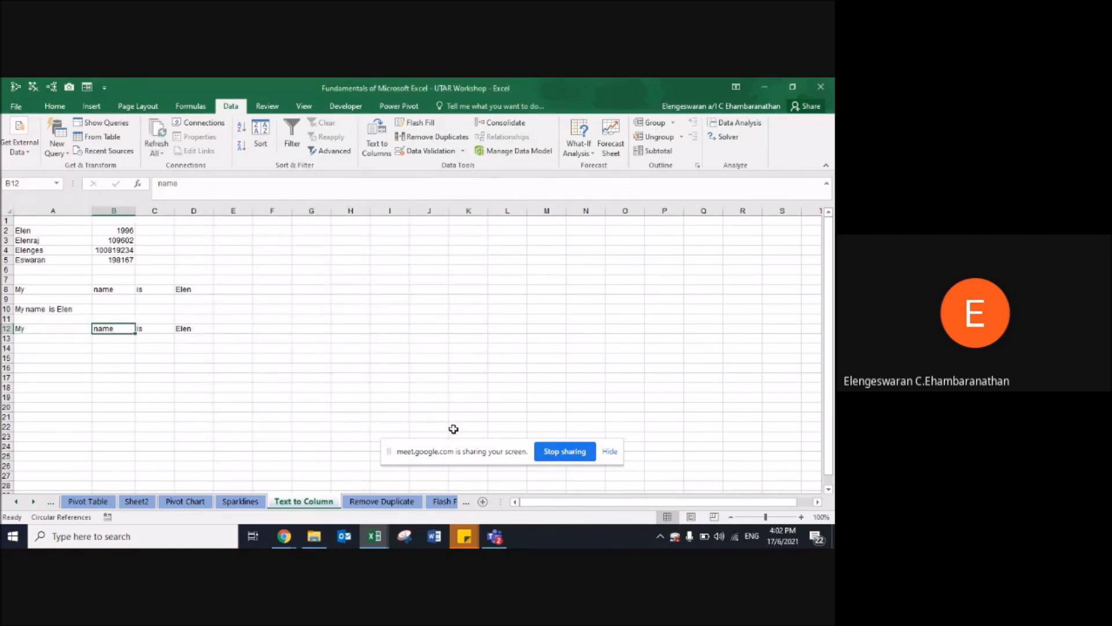
key(Right)
key(Right)
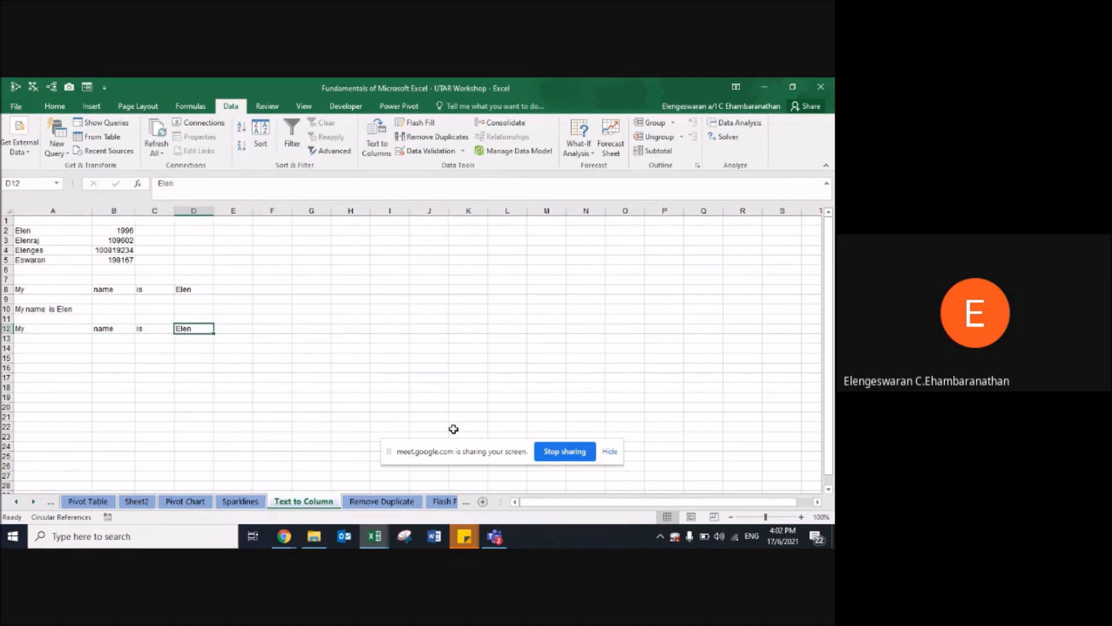
Step: Enter the label "combine" in A14, two rows below the split sentence
key(Home)
key(Down)
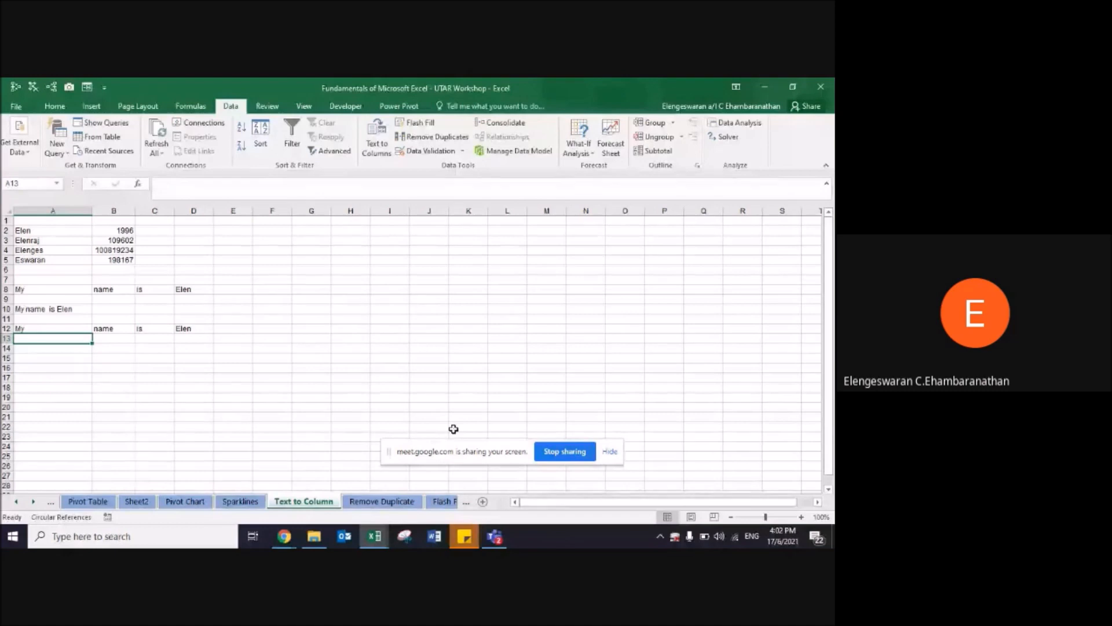
key(Down)
text(combine)
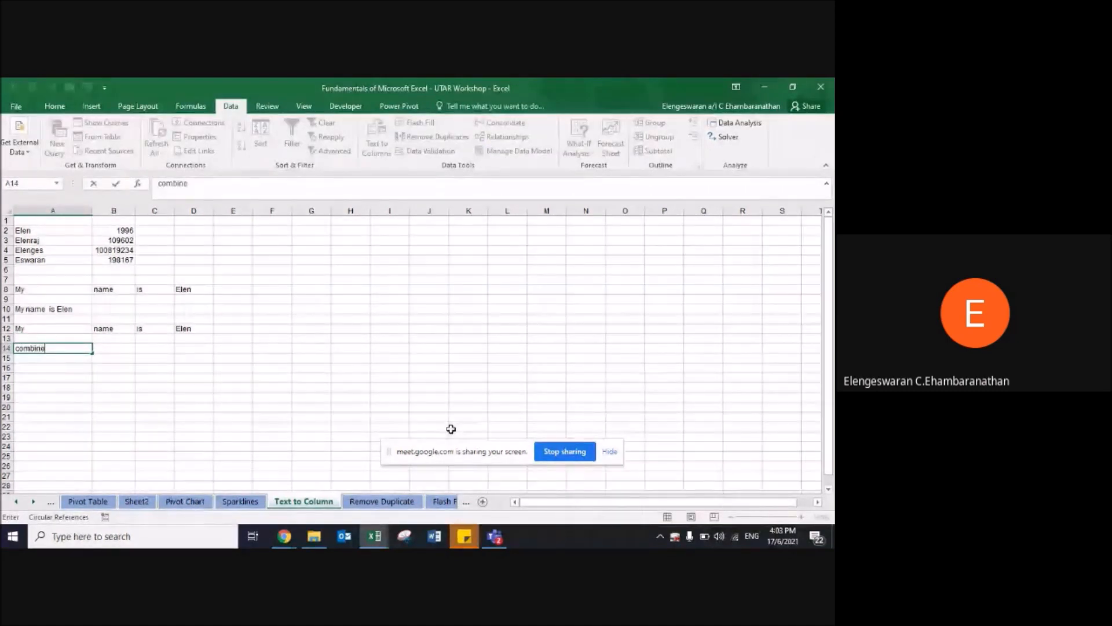
key(Return)
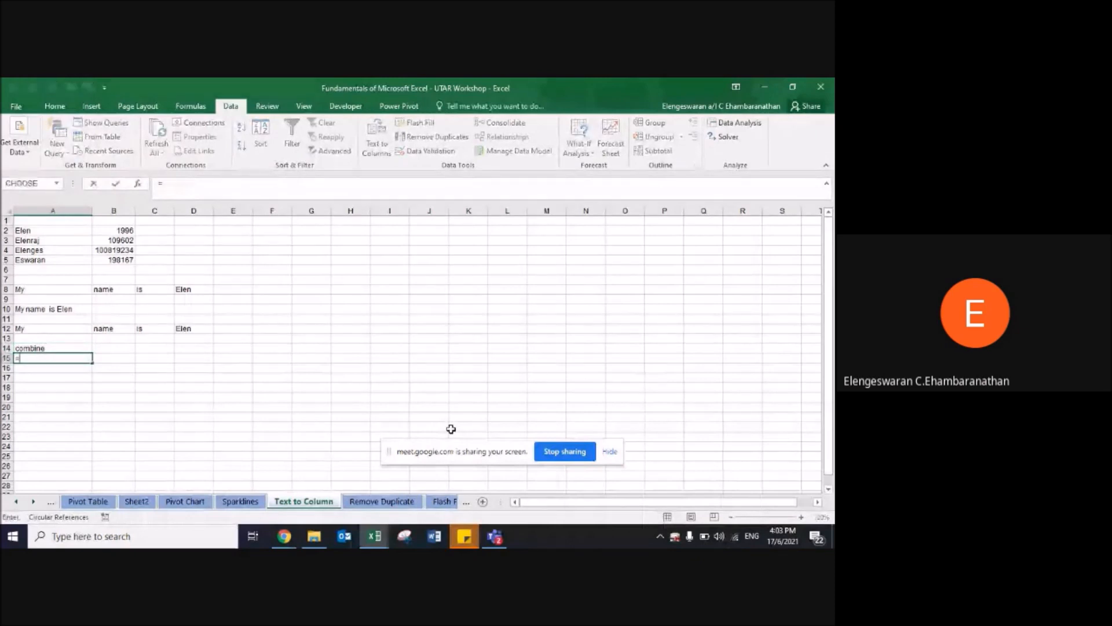
Step: Join the words of A12:D12 without separators in A15 using the formula =CONCATENATE(A12,B12,C12,D12)
text(=conca)
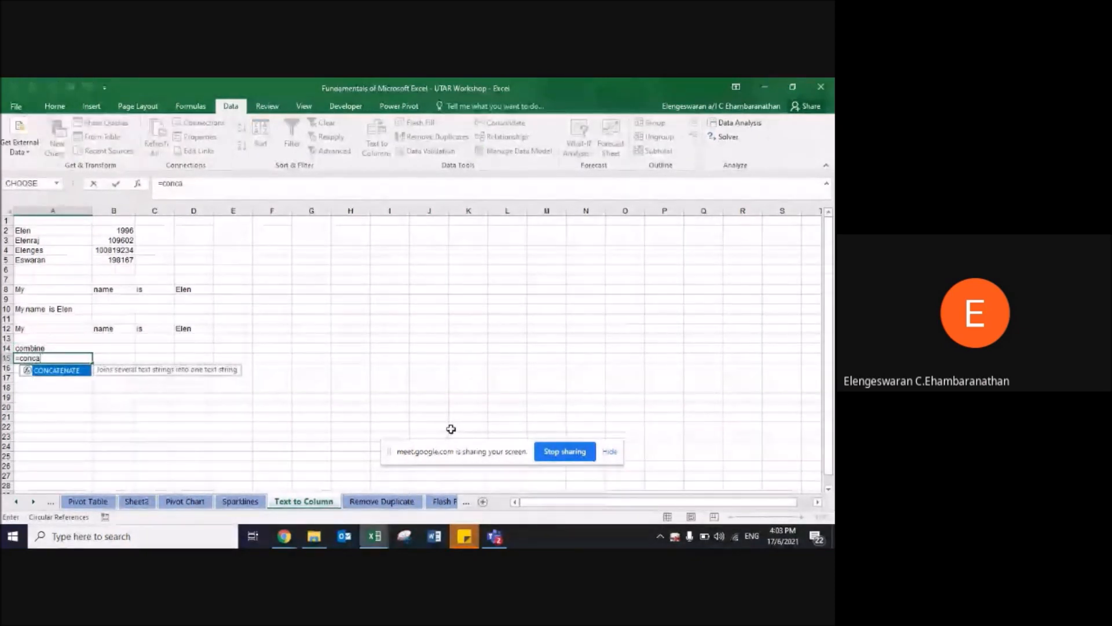
double_click(61, 375)
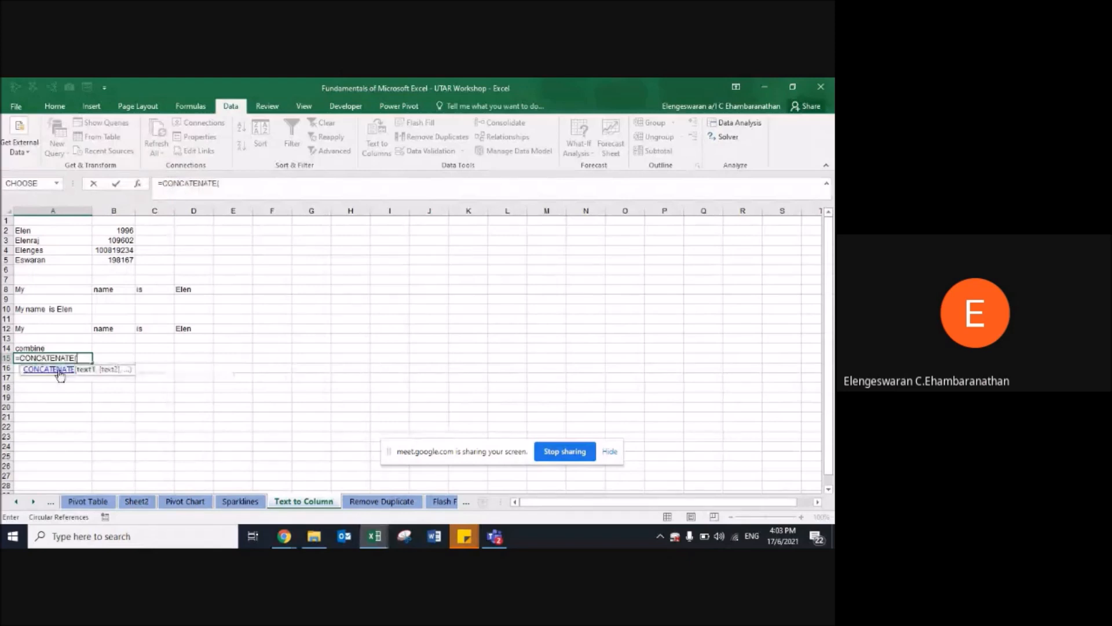
click(32, 329)
text(,)
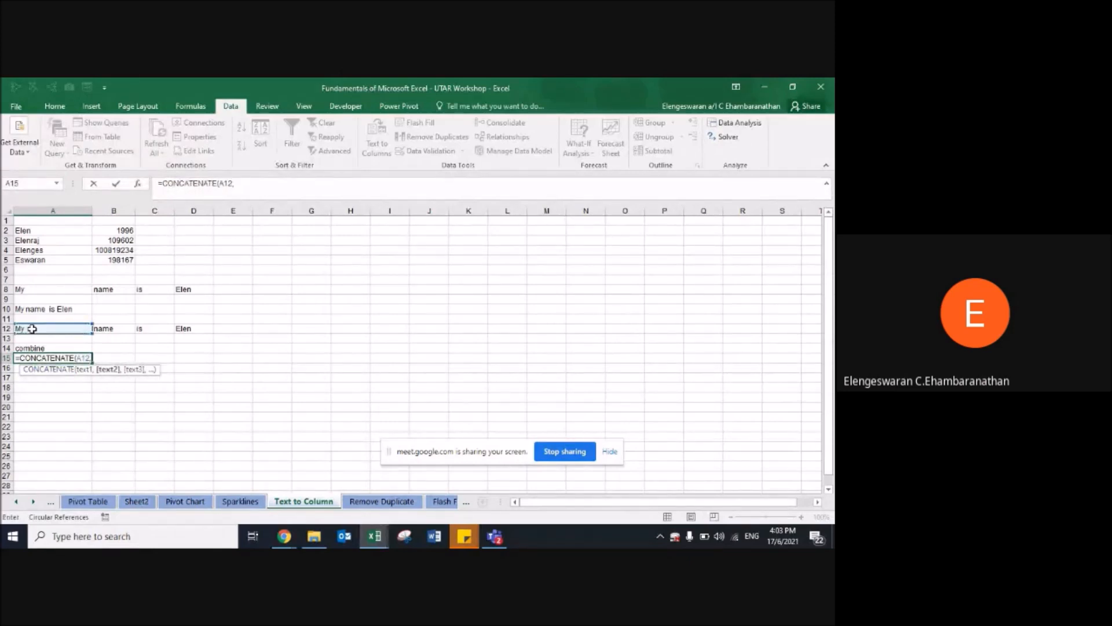
click(102, 329)
text(,)
click(145, 330)
text(,)
click(191, 331)
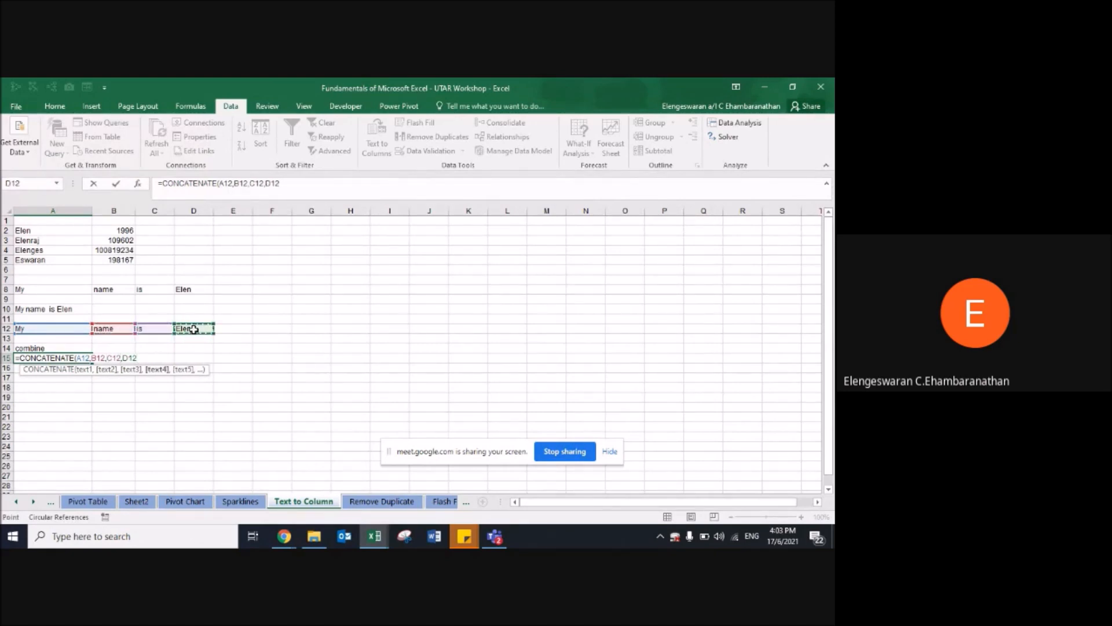
text())
key(Return)
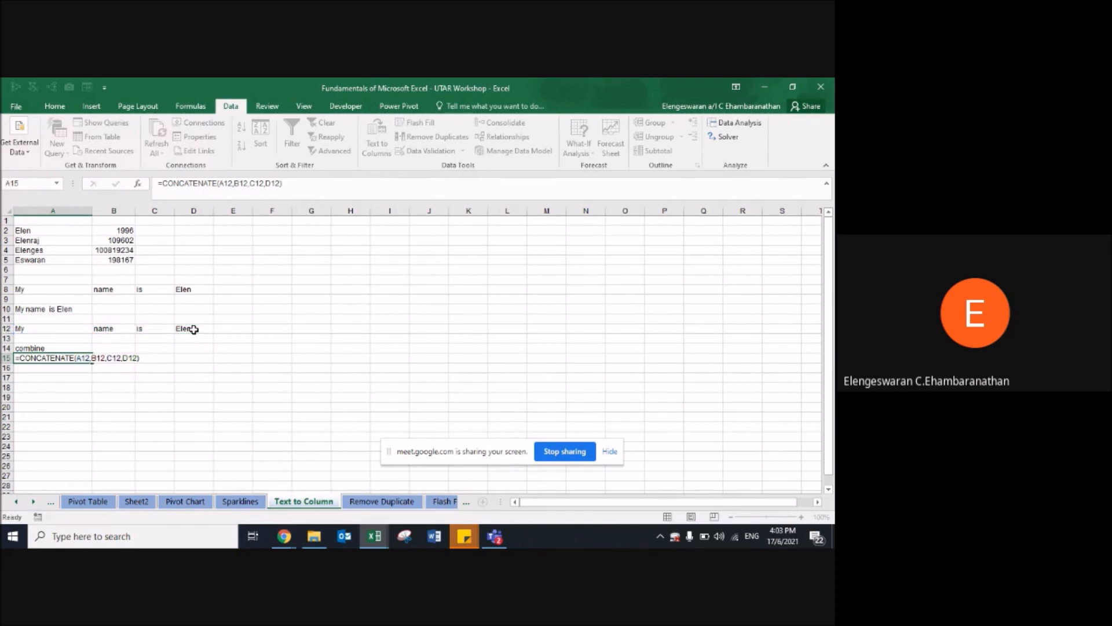
key(Up)
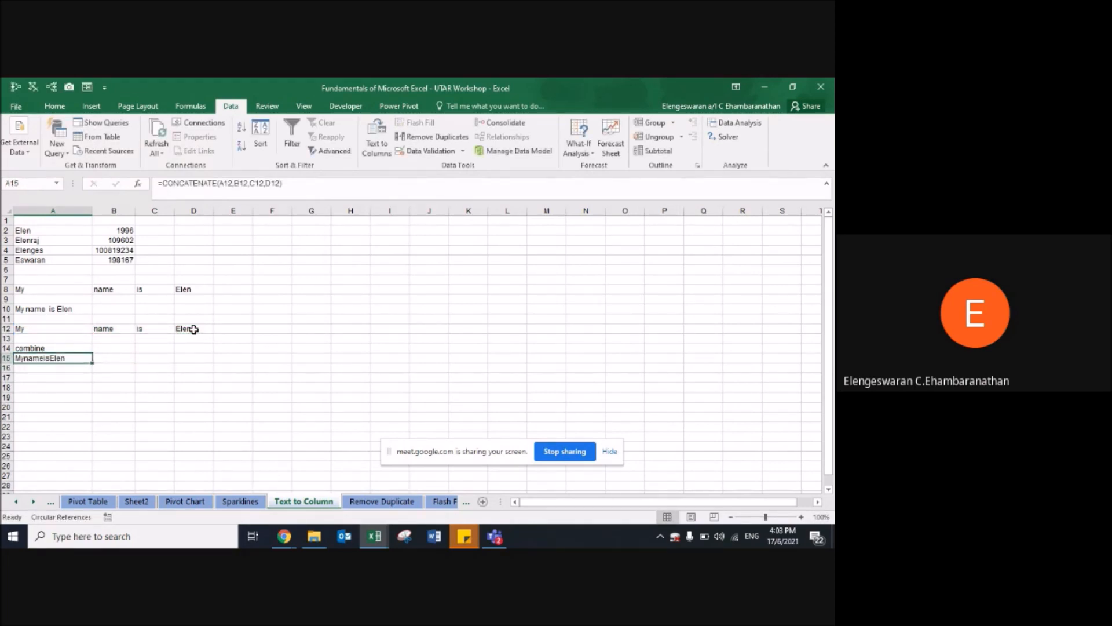
Step: Join the words of A12:D12 in A16 with CONCATENATE, adding a quoted space " " between each pair of cell references
key(Down)
text(=)
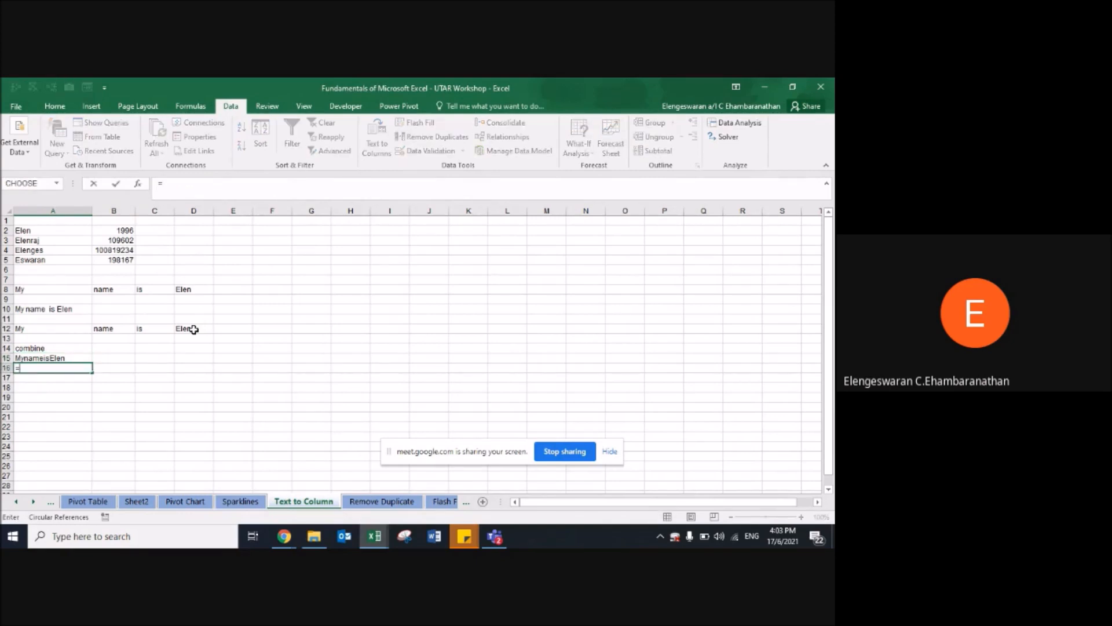
text(conca)
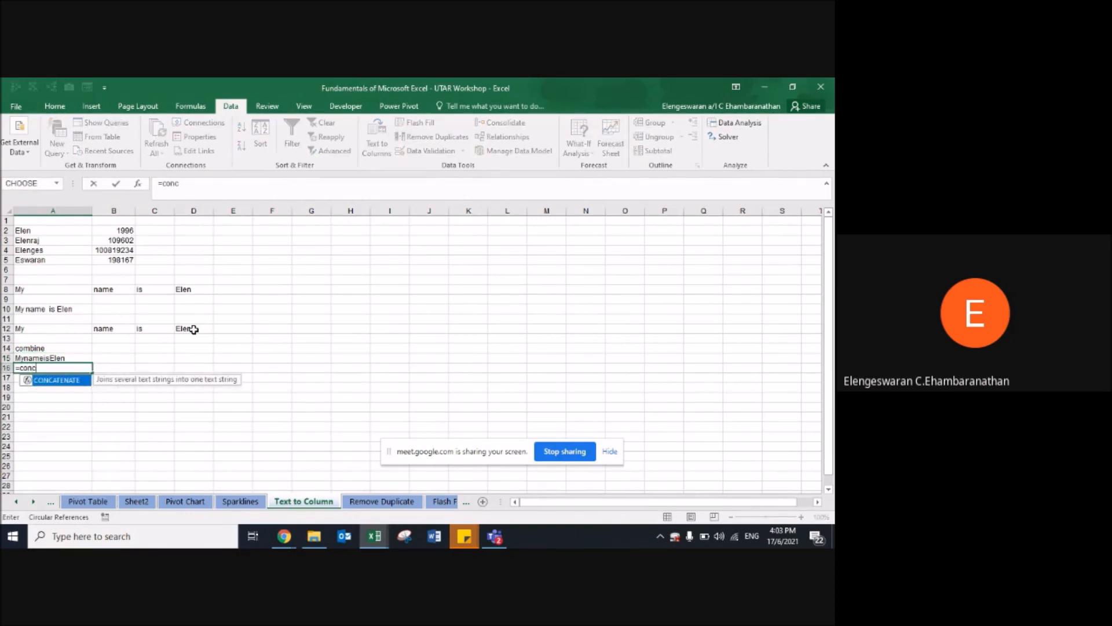
double_click(58, 380)
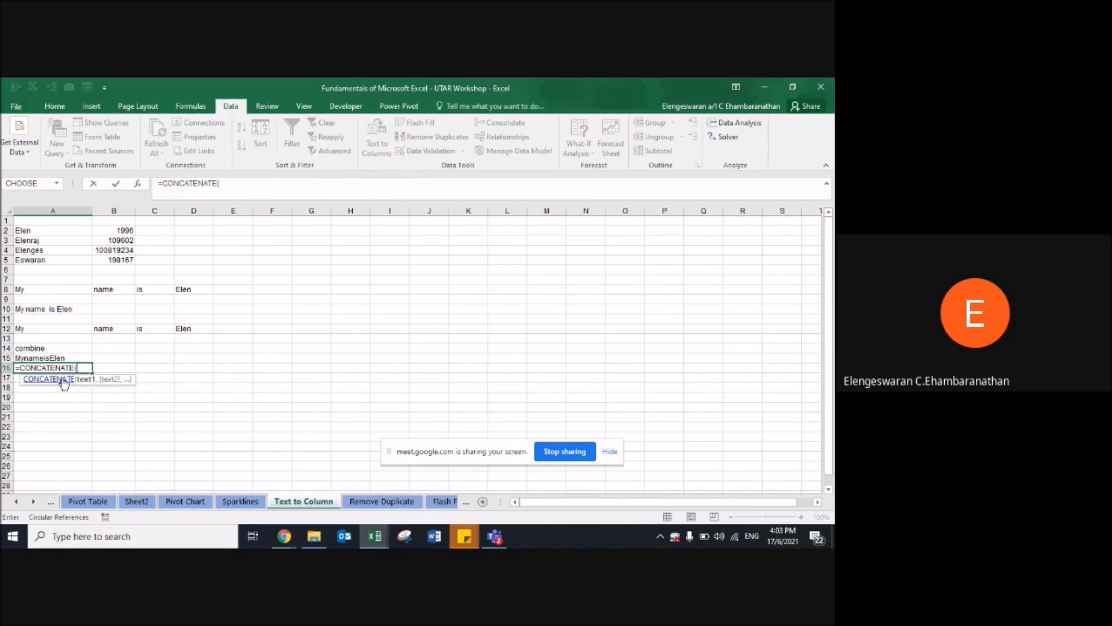
click(27, 330)
text(,)
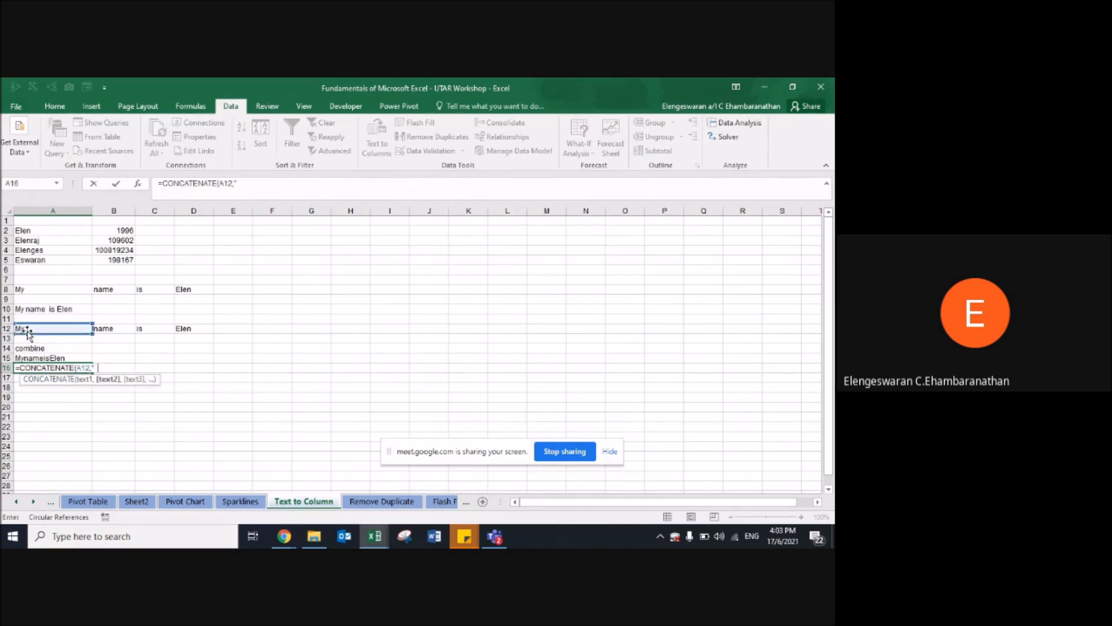
text(" "m)
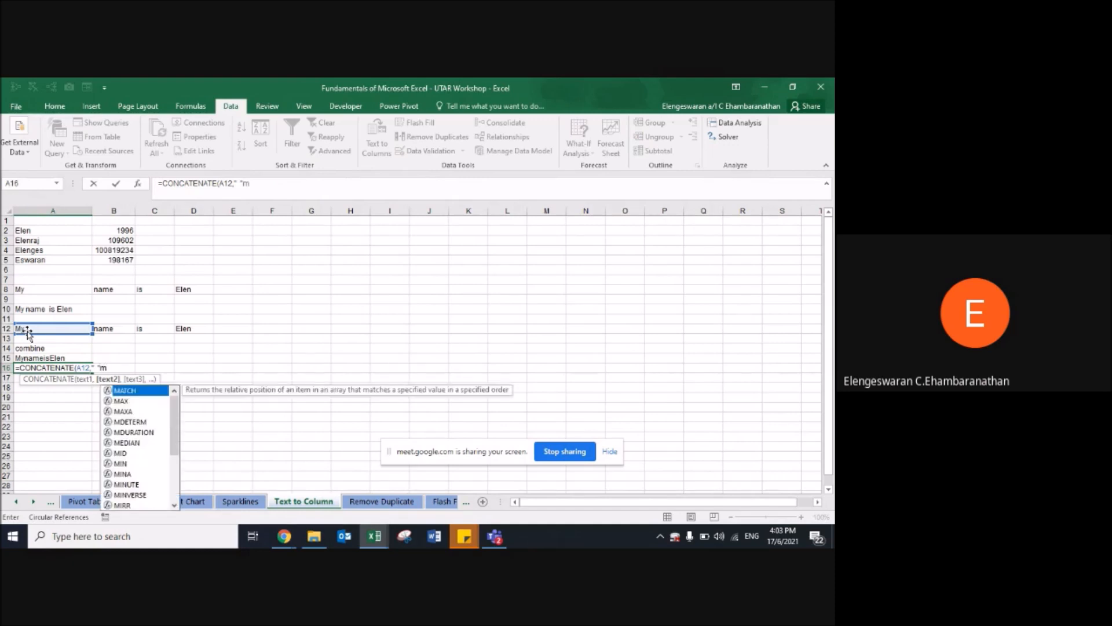
key(BackSpace)
text(,)
click(113, 334)
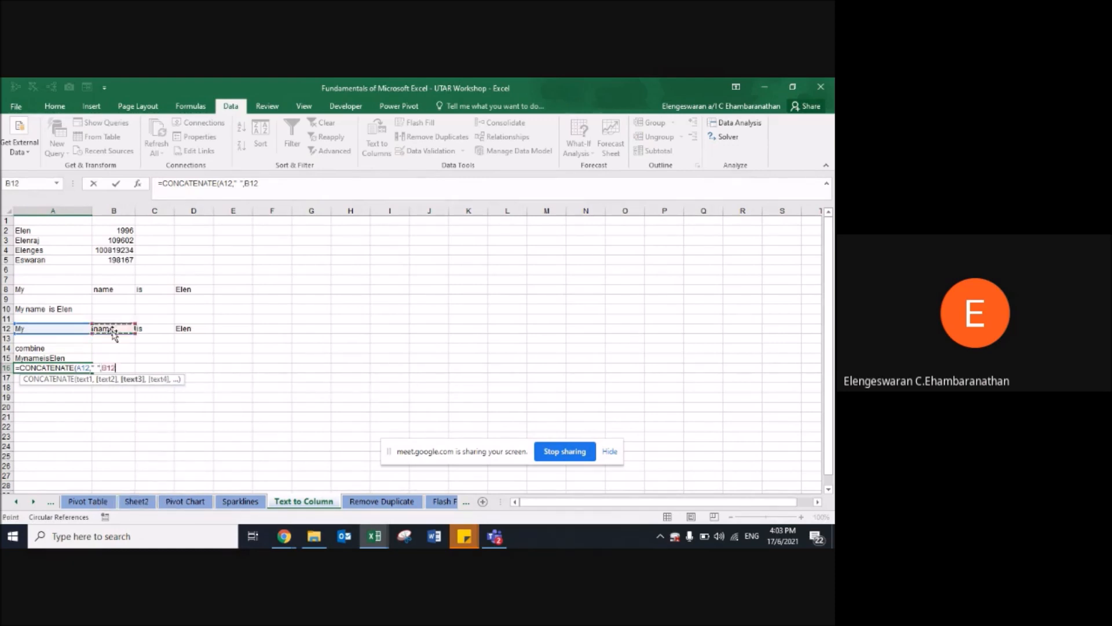
text(,)
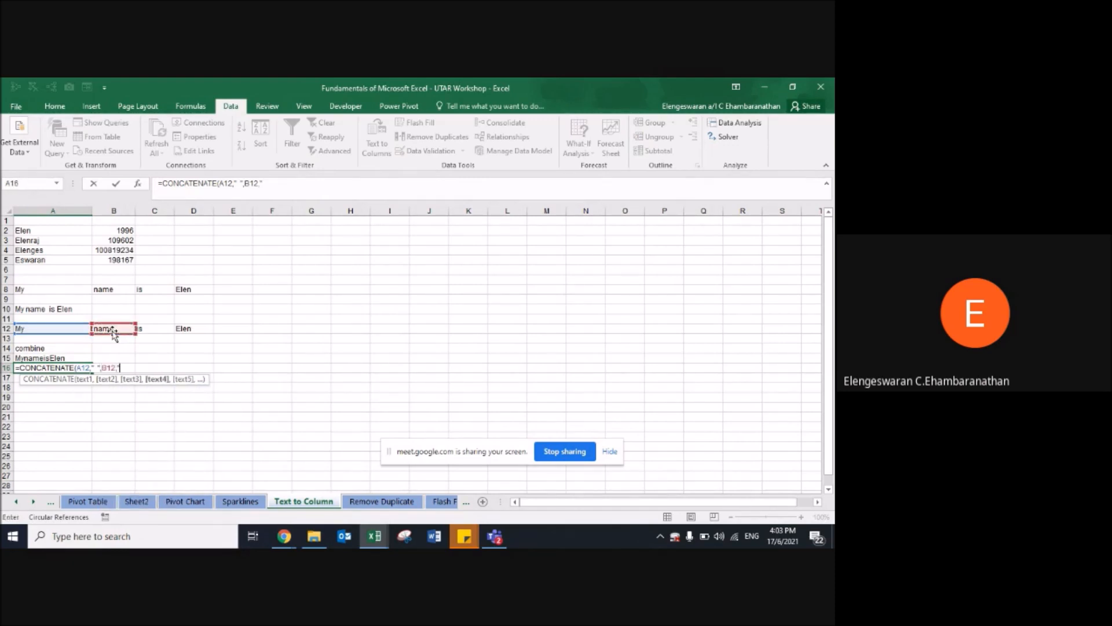
text(" ",)
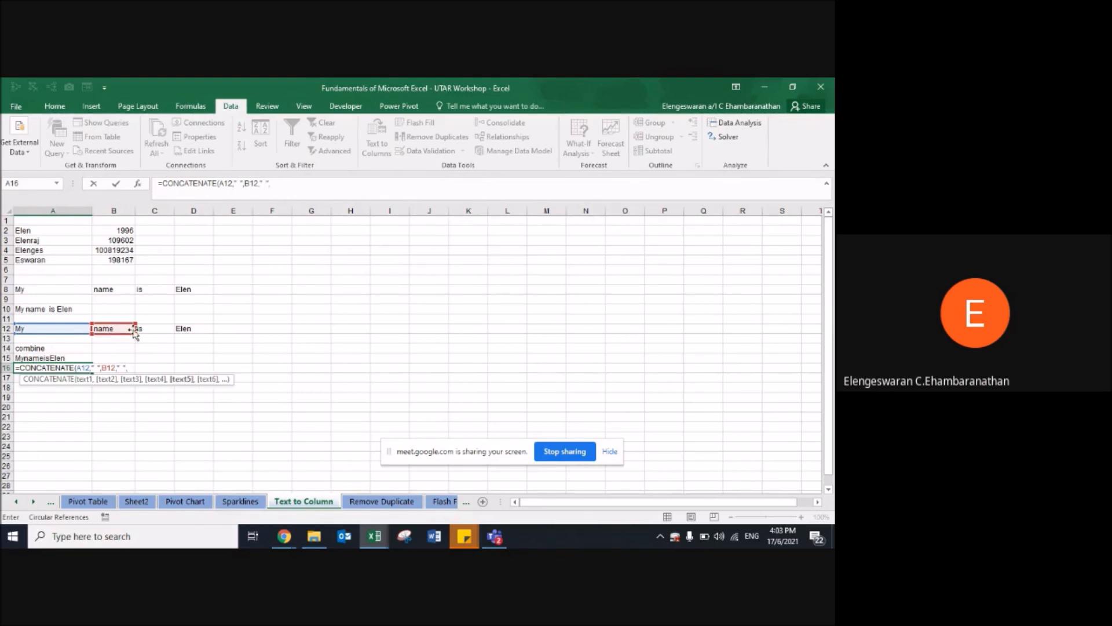
click(150, 328)
text(,")
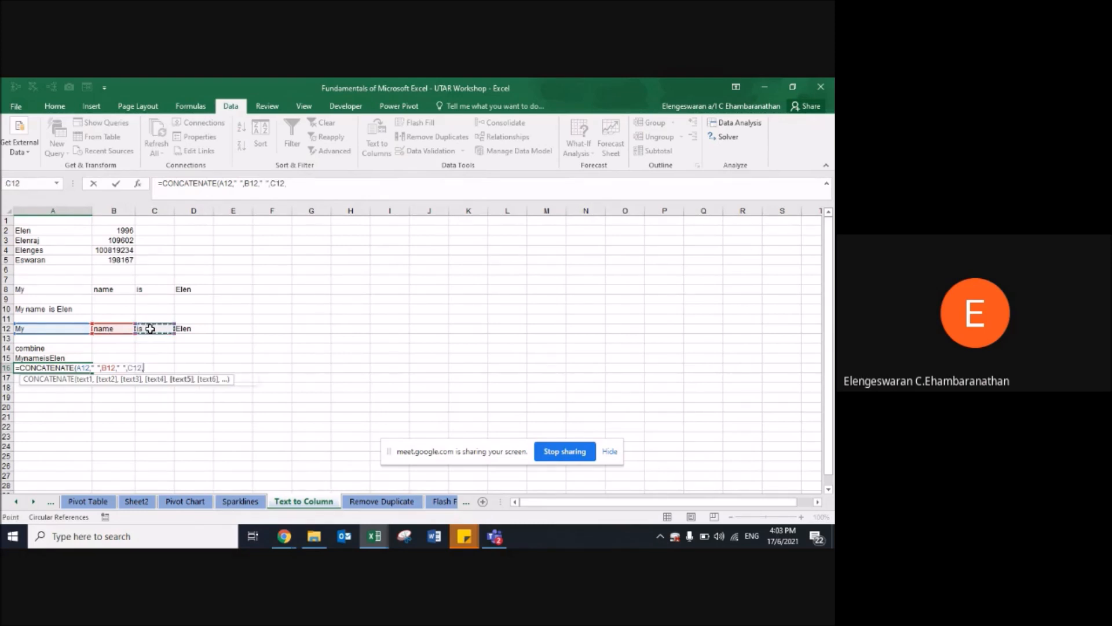
text( ",)
click(188, 329)
key(Return)
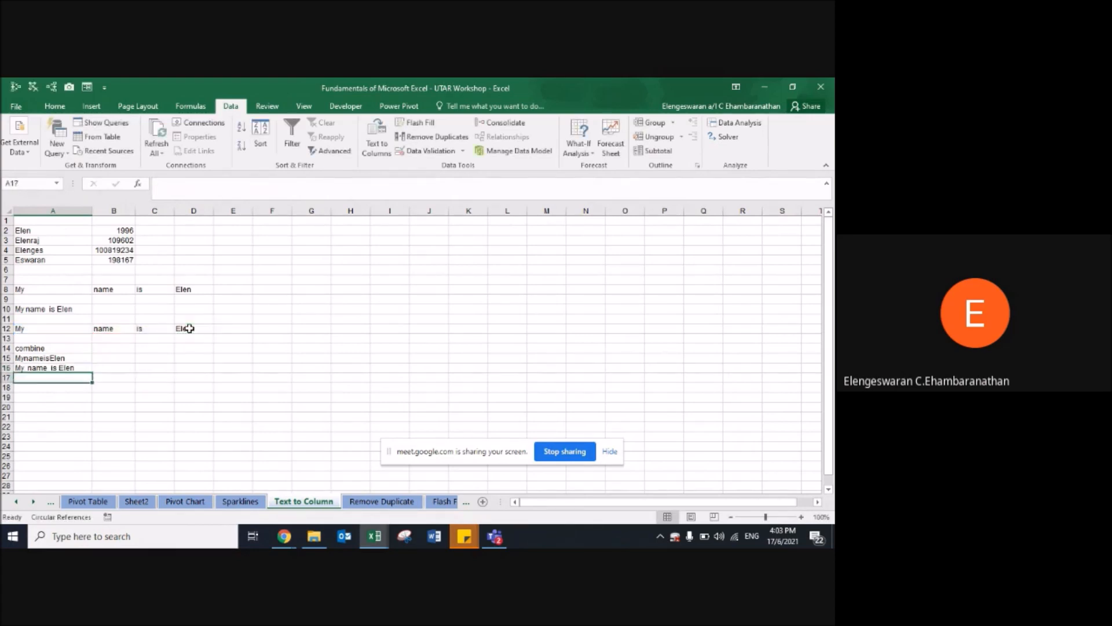
key(Up)
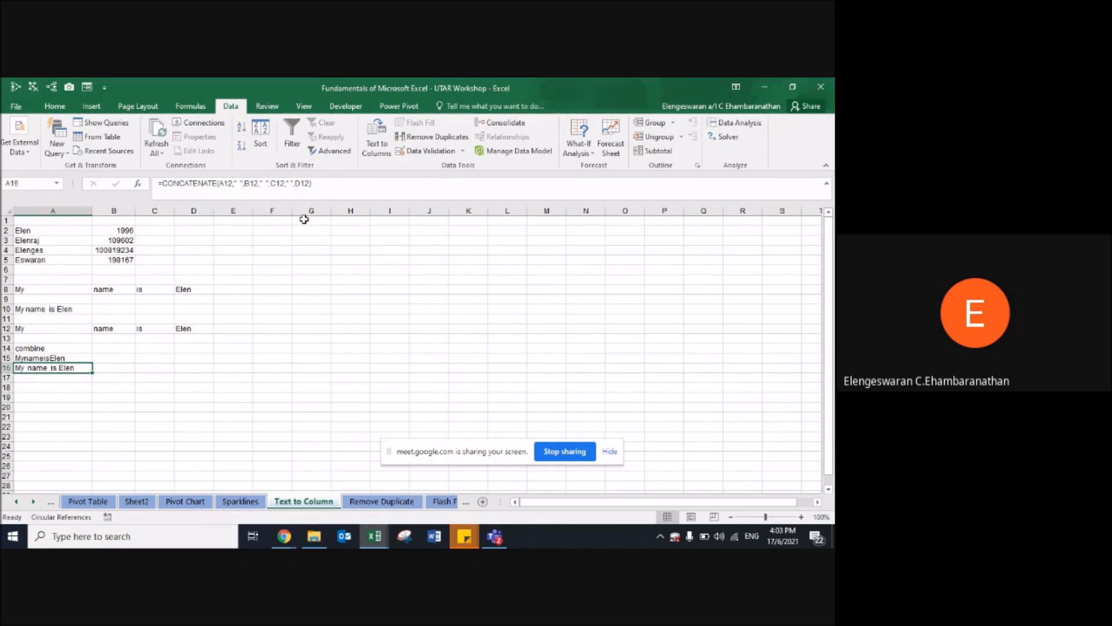
Step: Open the Remove Duplicate sheet and examine the repeated club names in the Football Club column
click(373, 503)
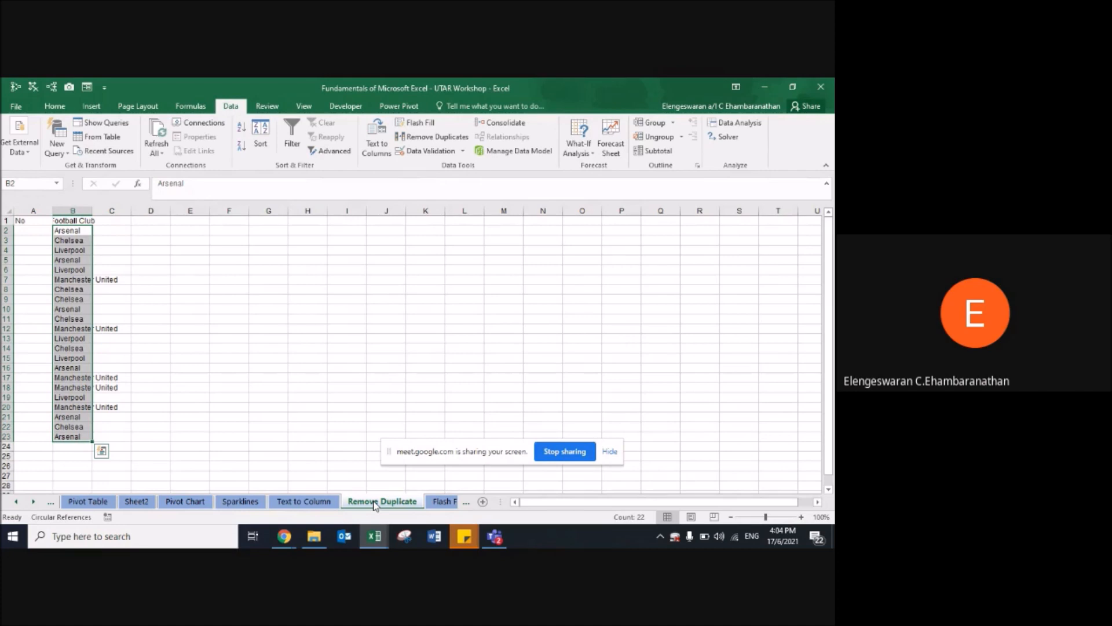
key(Up)
key(Down)
key(Down)
key(Up)
key(Up)
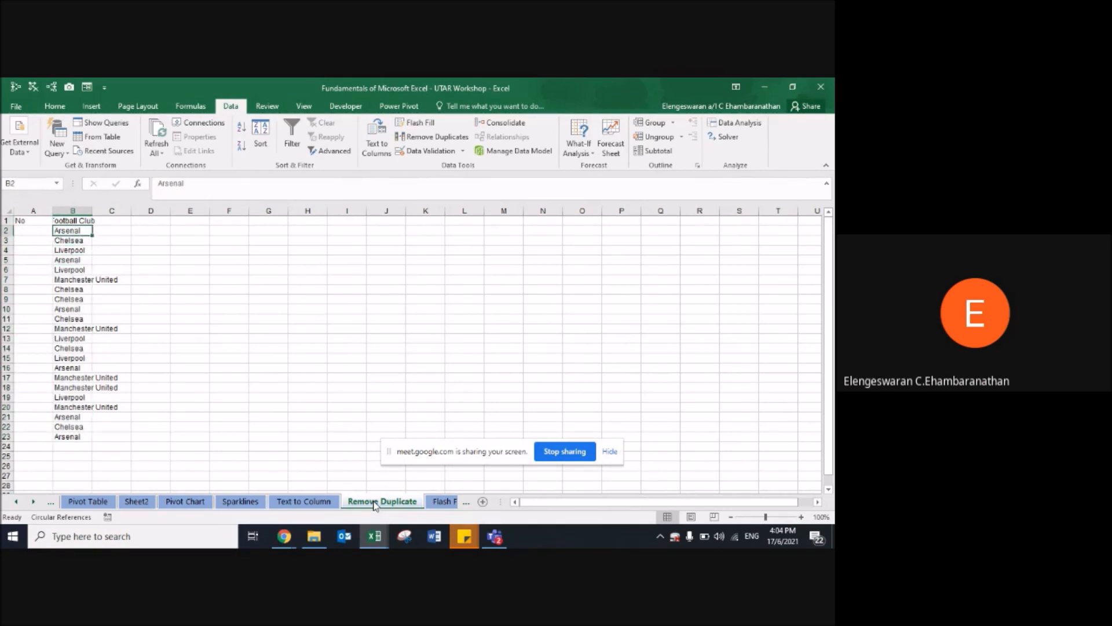
click(66, 260)
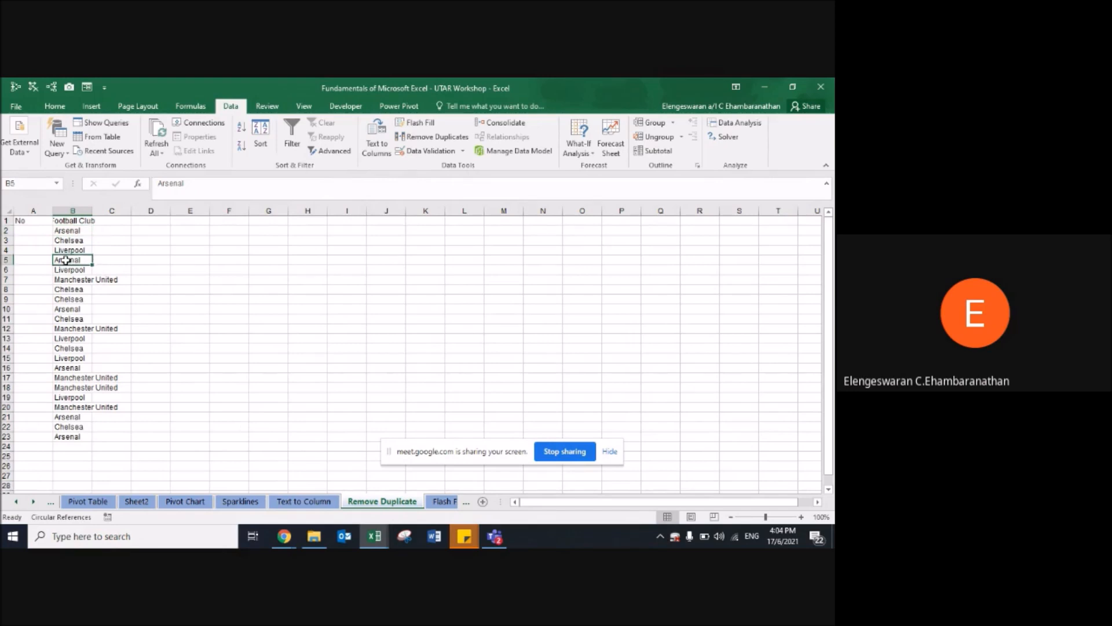
click(63, 309)
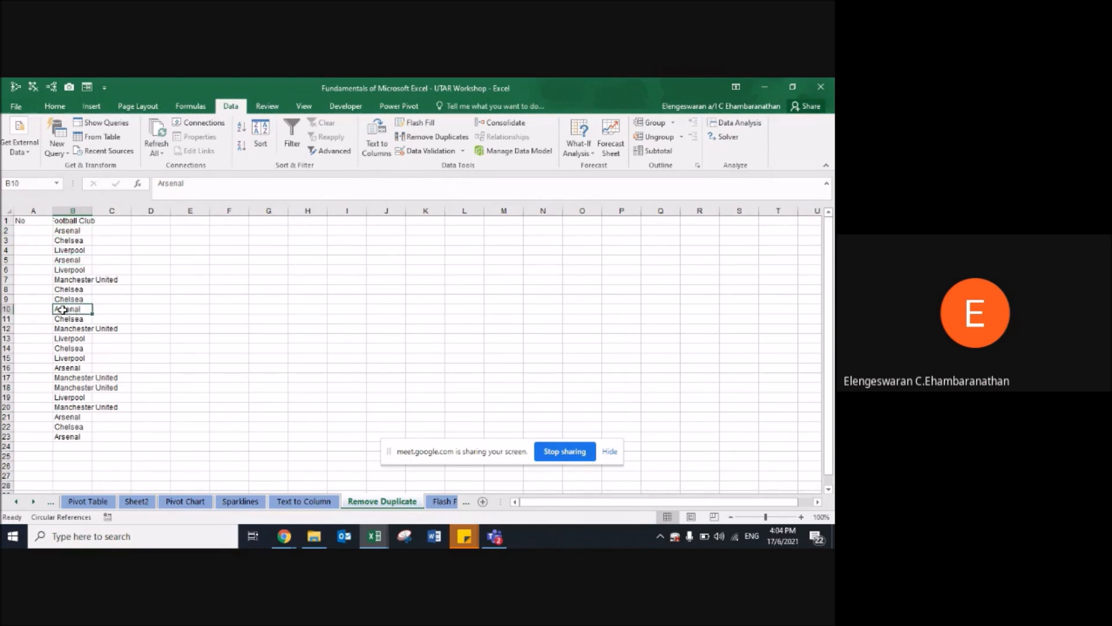
click(59, 367)
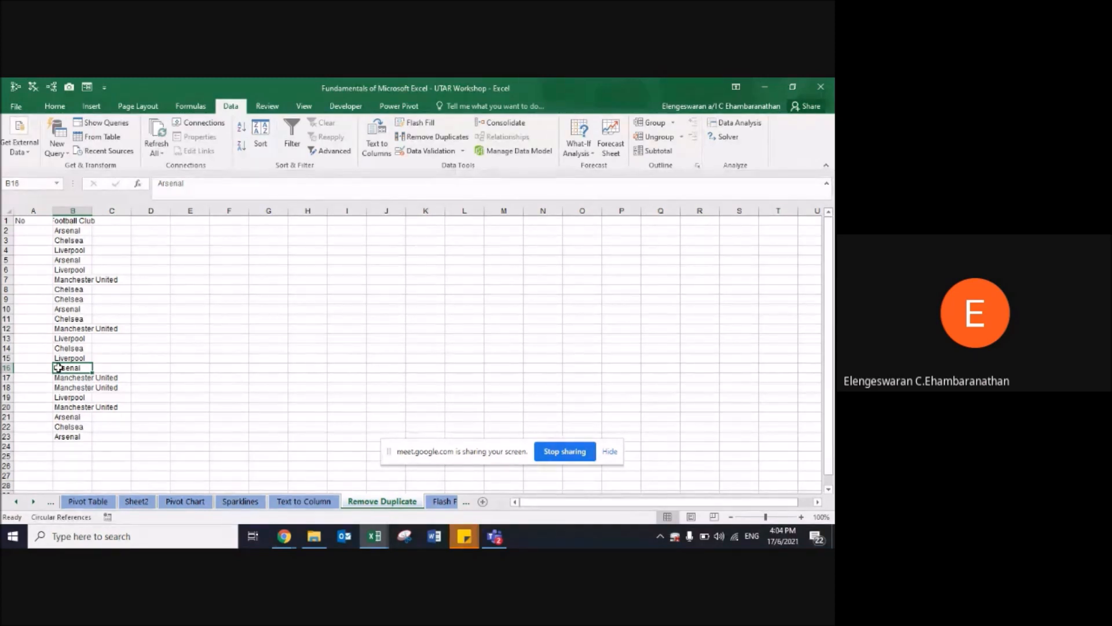
key(Up)
key(Up)
key(Up)
key(Up)
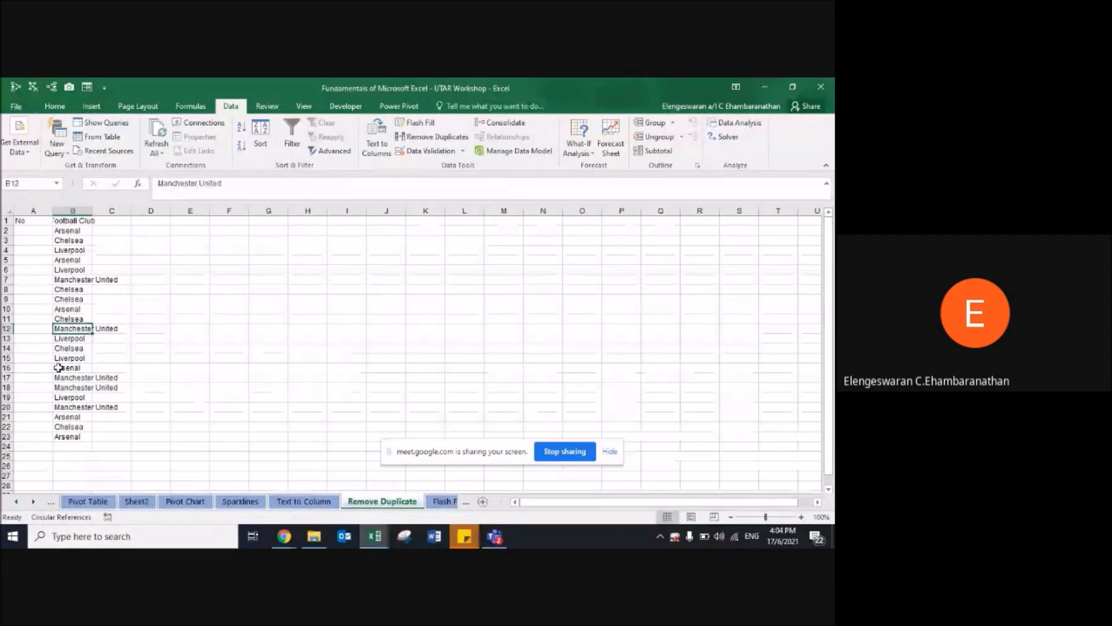
Step: Remove duplicates from B2:B23 with the selection expanded and only Football Club compared, look through the remaining clubs, and undo the removal
key(ctrl+Up)
key(Down)
key(ctrl+shift+Down)
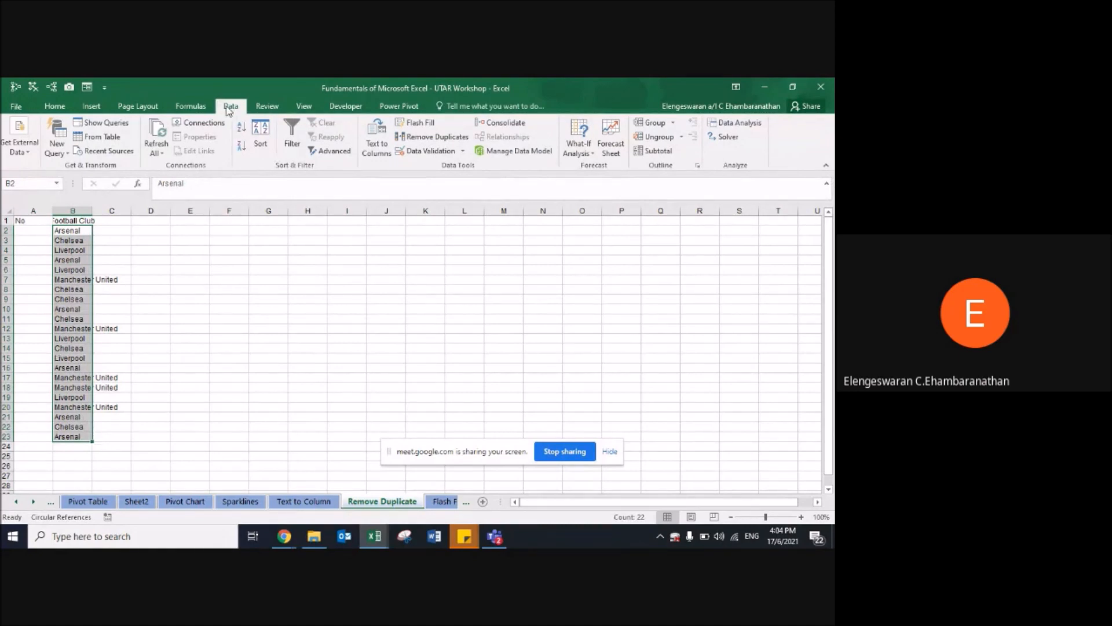
click(427, 140)
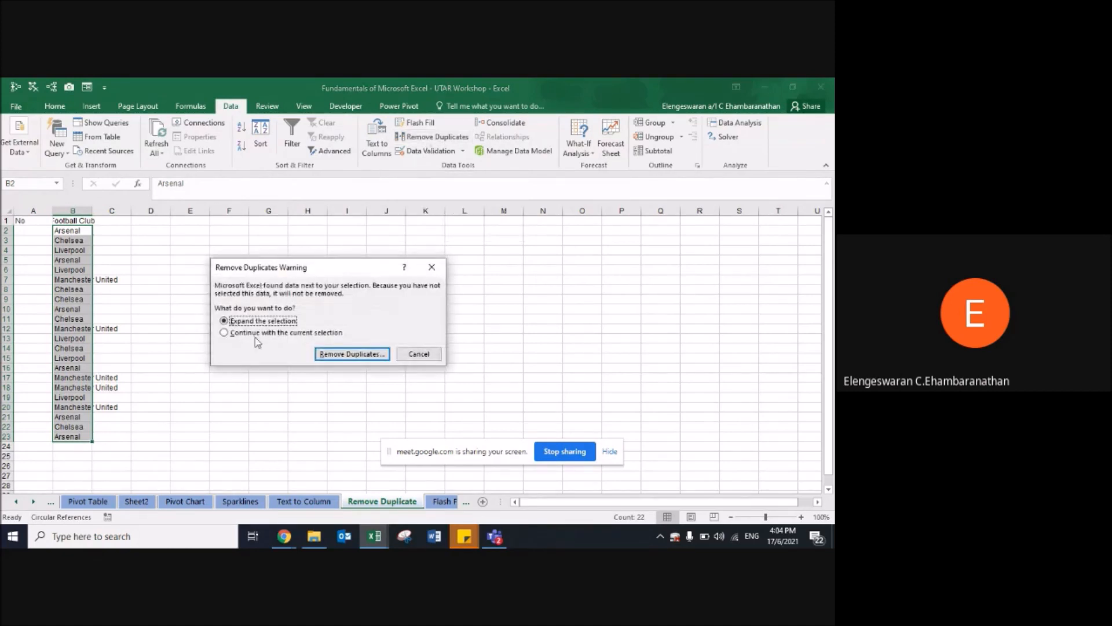
click(343, 356)
click(205, 318)
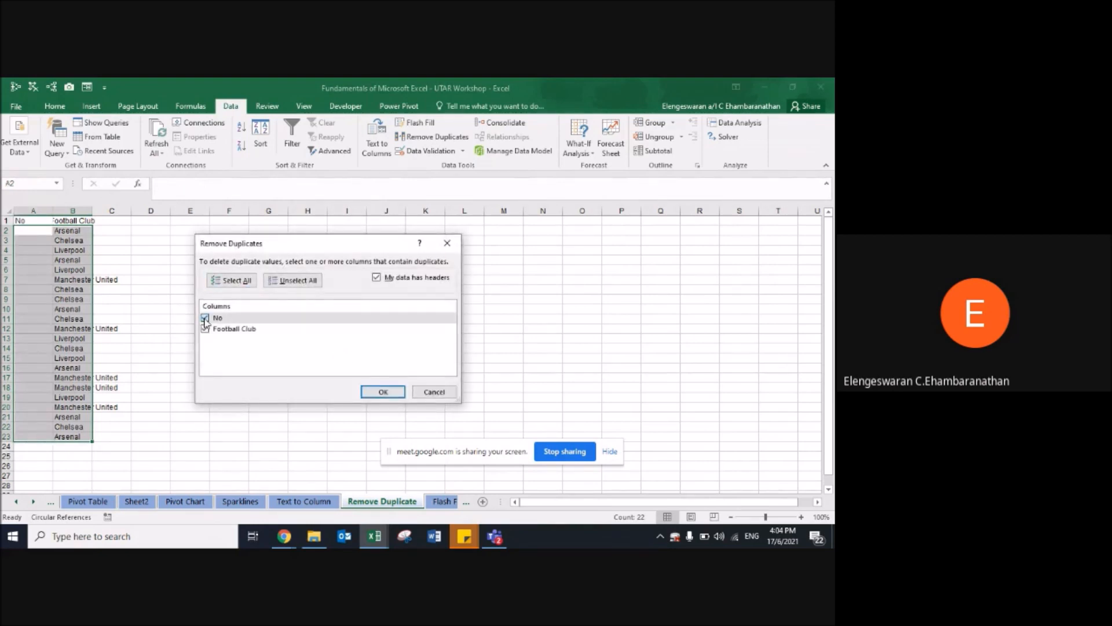
click(383, 392)
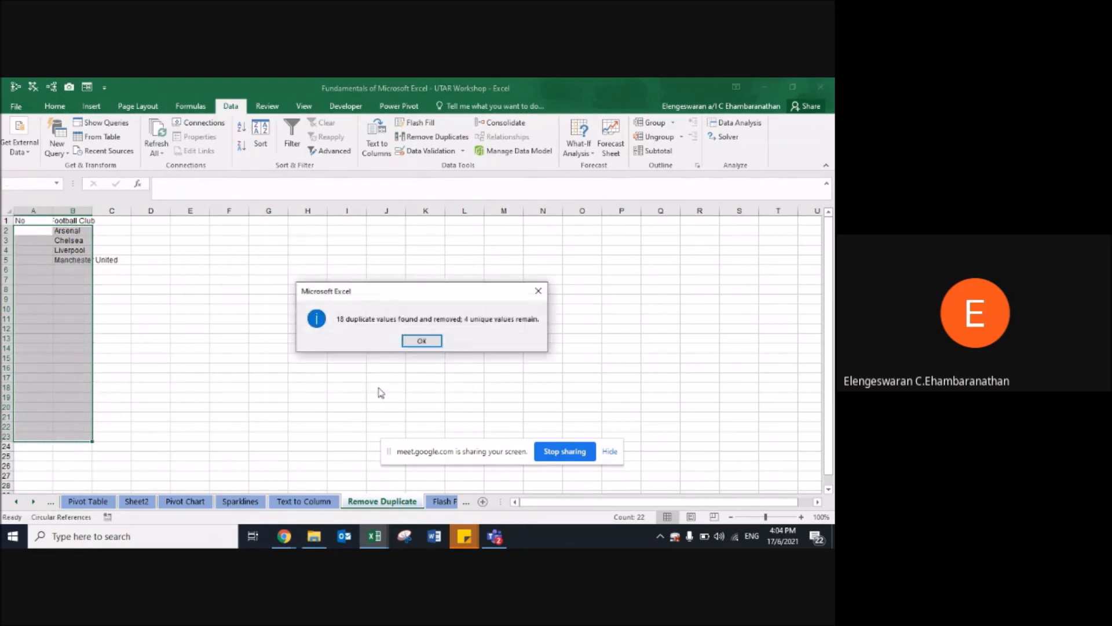
click(422, 342)
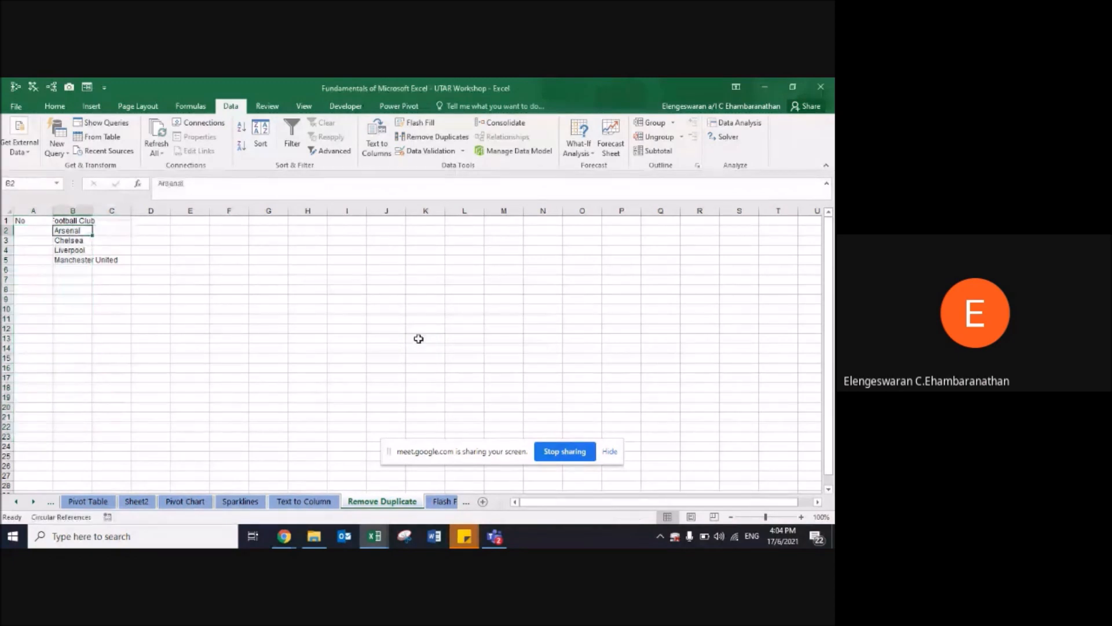
key(Down)
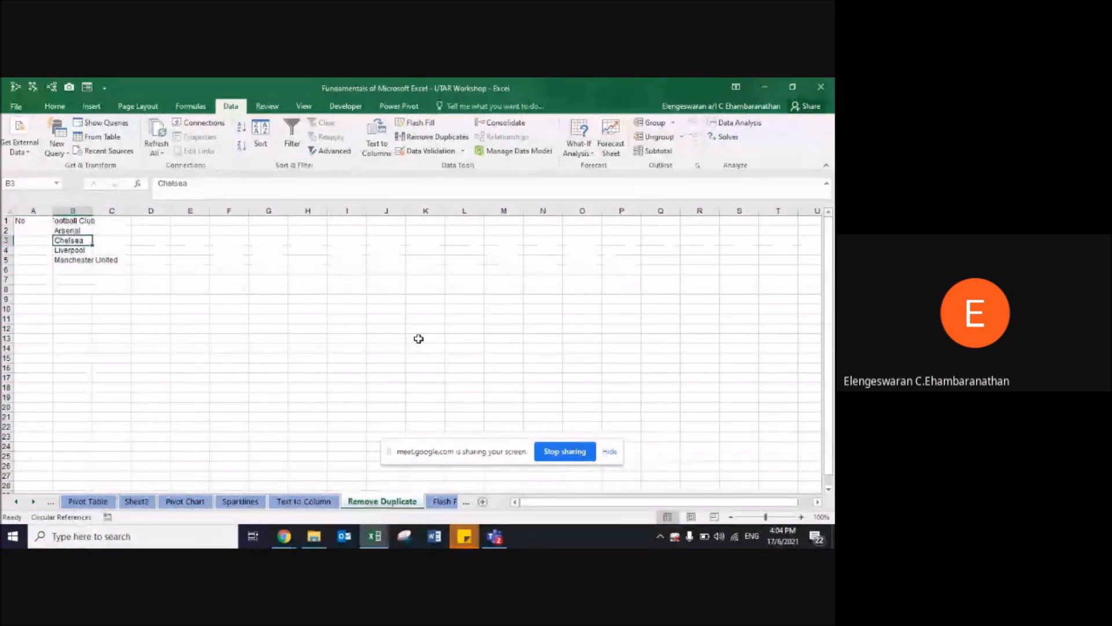
key(Down)
key(Down)
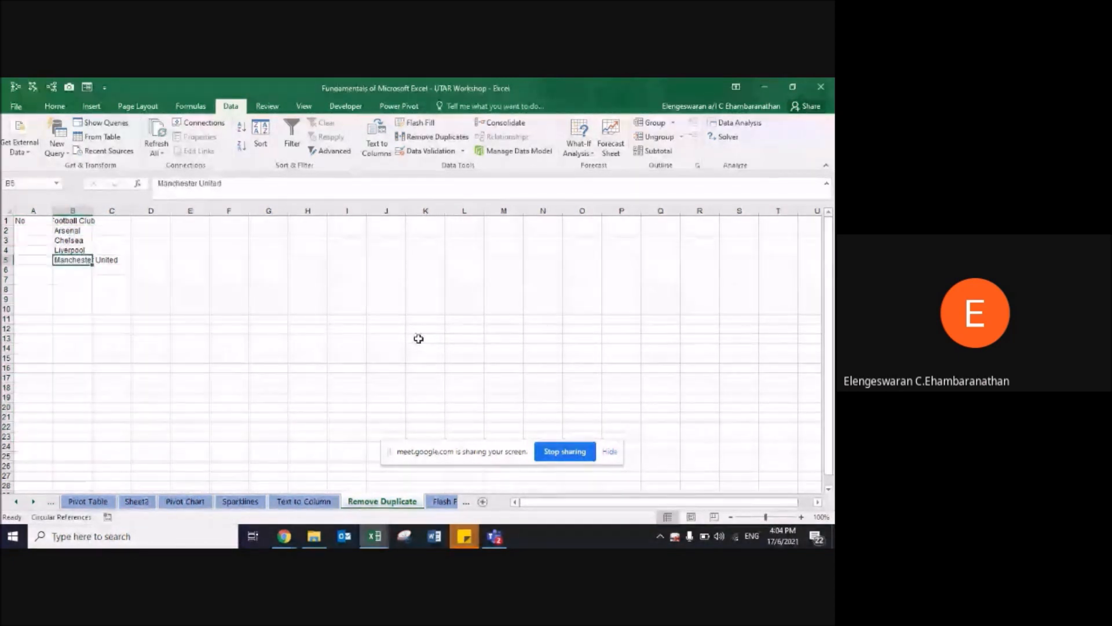
key(ctrl+z)
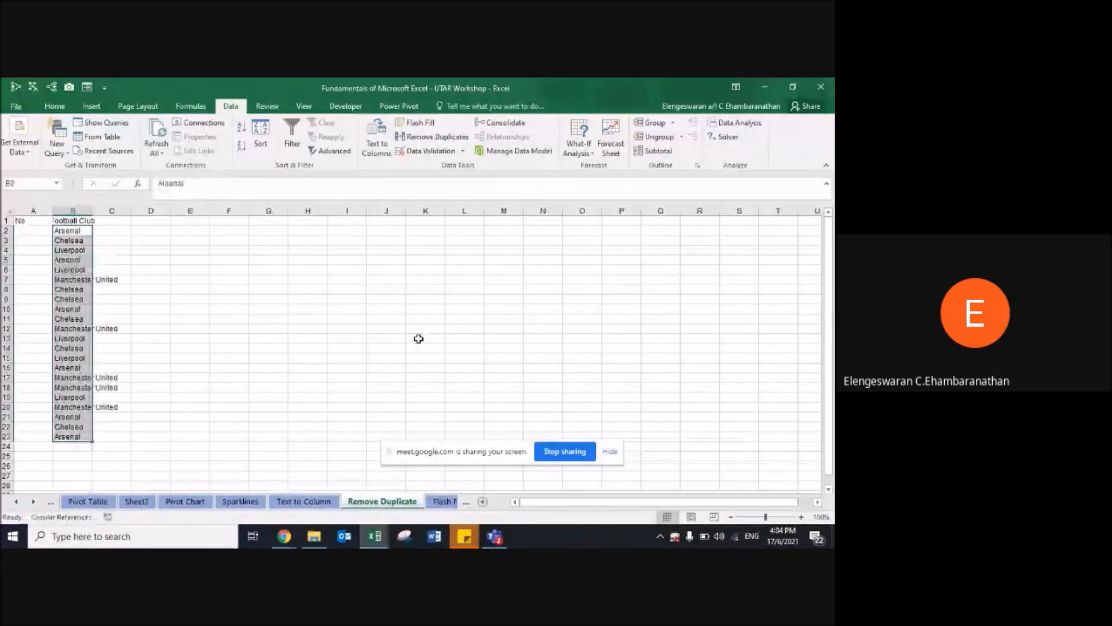
Step: Remove the duplicate clubs from B2:B23, expanding the selection and comparing only the Football Club column, with No excluded
click(418, 139)
click(337, 352)
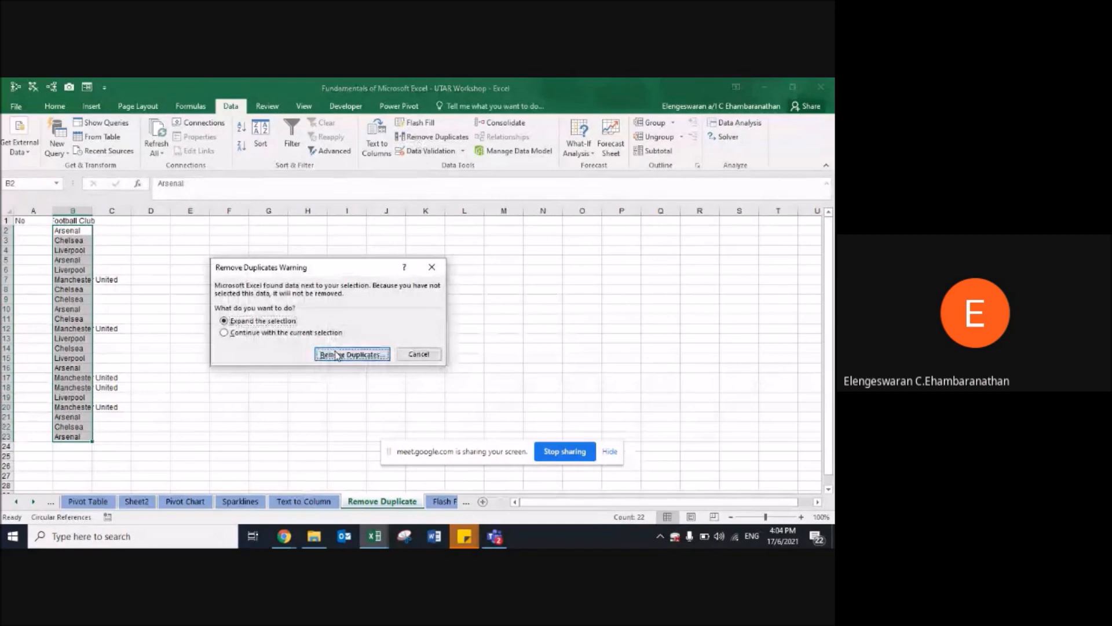
click(219, 319)
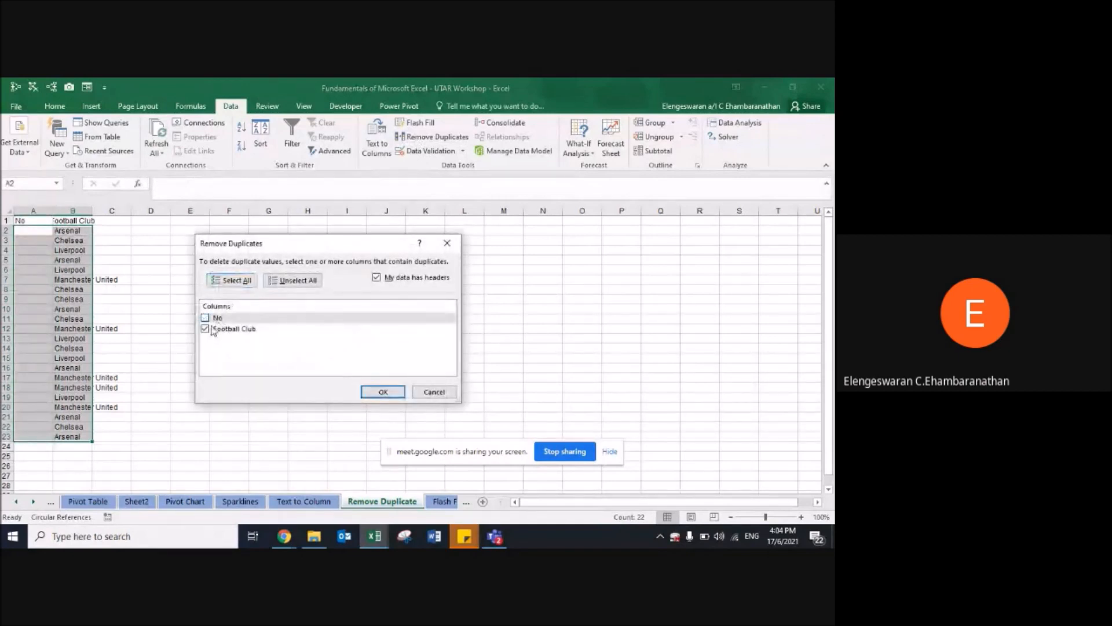
click(380, 392)
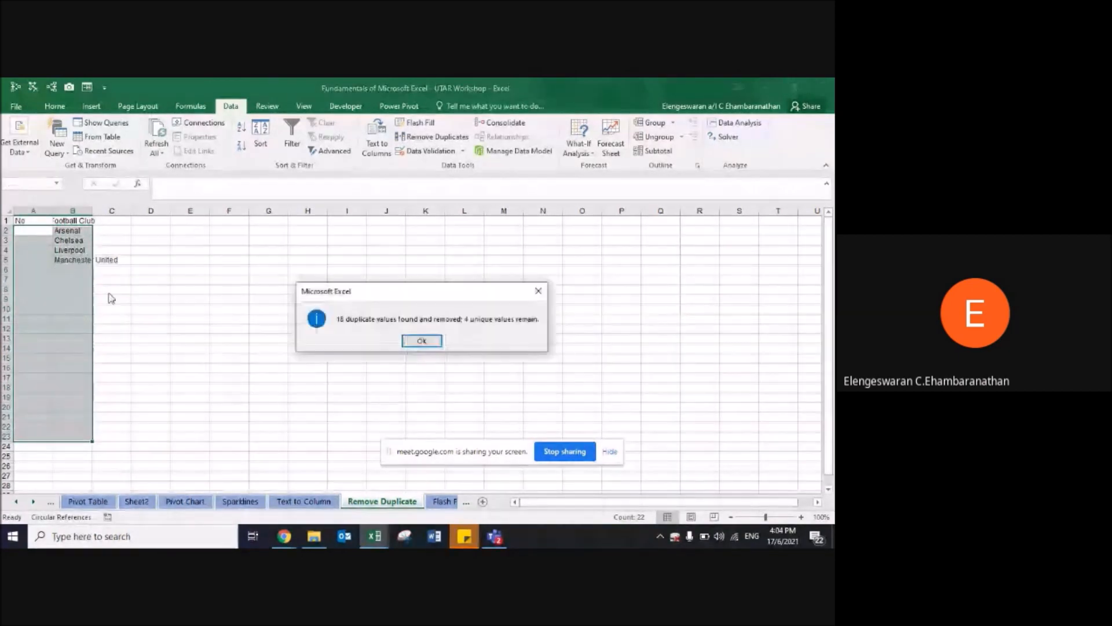
click(420, 341)
key(Up)
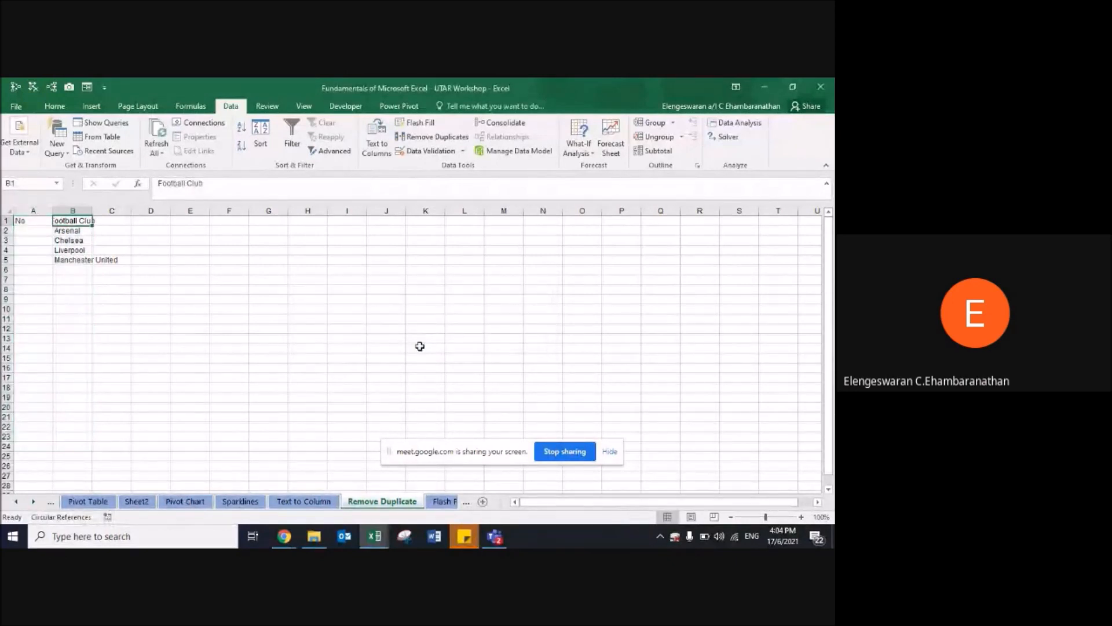
Step: Switch to the Flash Fill sheet and select C2, the first empty cell under Full Name
key(ctrl+Page_Down)
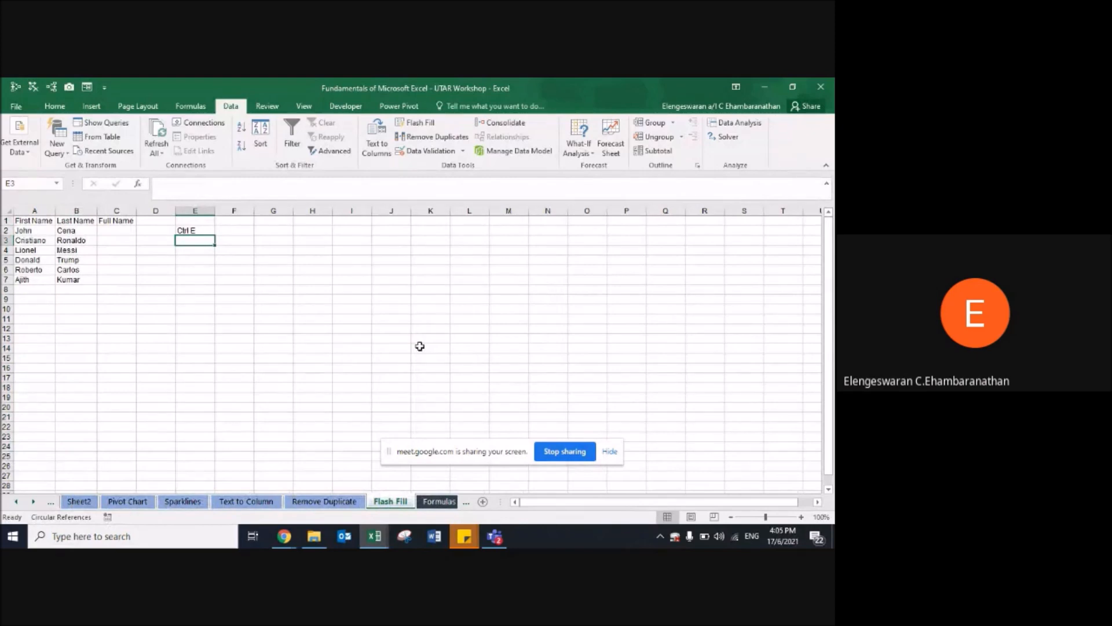
key(Left)
key(Up)
key(Left)
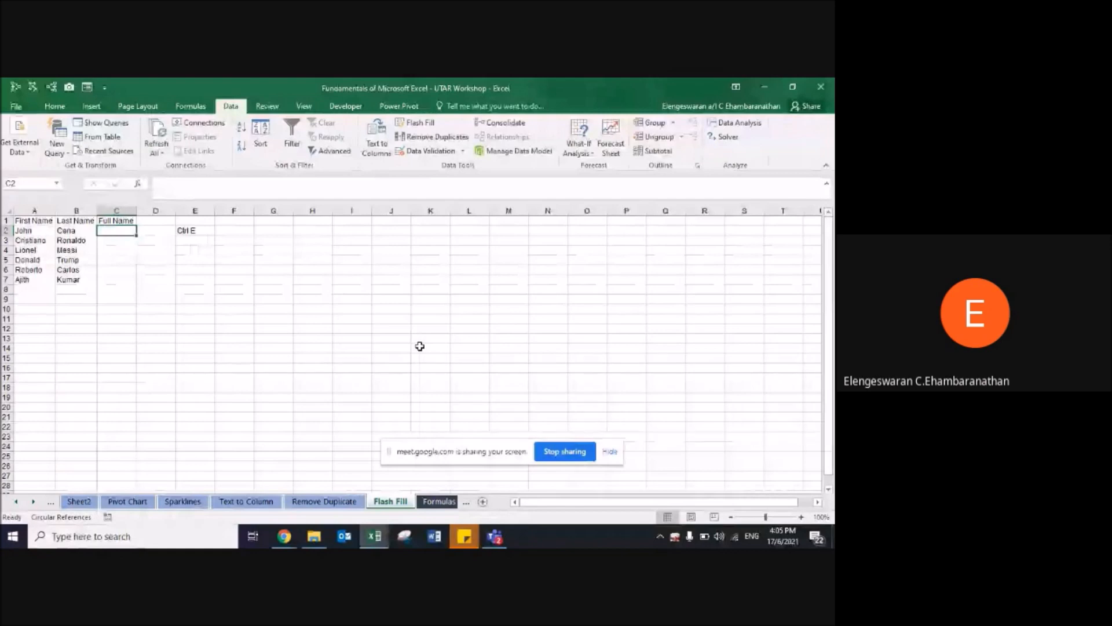
Step: Enter John Cena in C2 as the first full-name example beside the first and last names
click(801, 517)
click(801, 517)
click(801, 517)
click(801, 517)
click(801, 516)
click(801, 517)
click(802, 517)
click(802, 517)
click(802, 517)
click(801, 517)
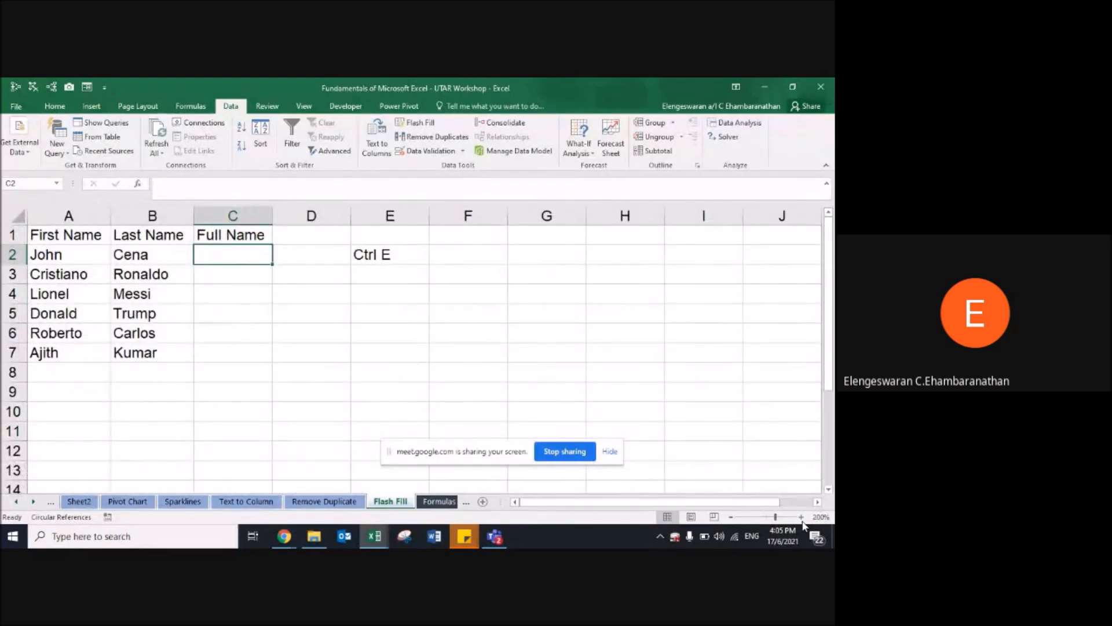
key(Left)
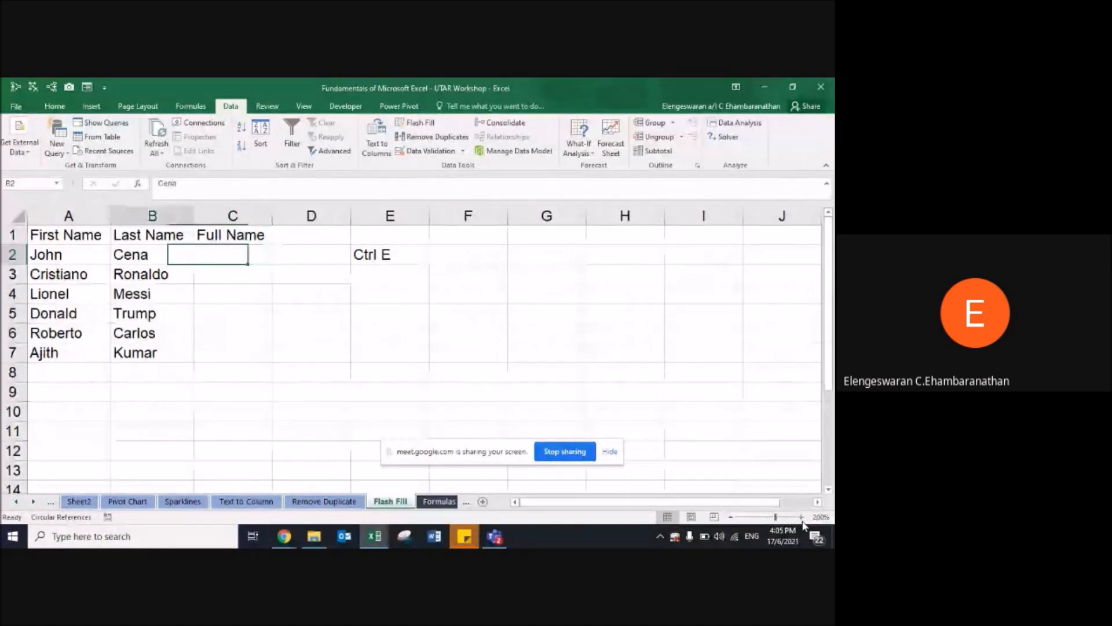
key(Left)
key(Right)
key(Right)
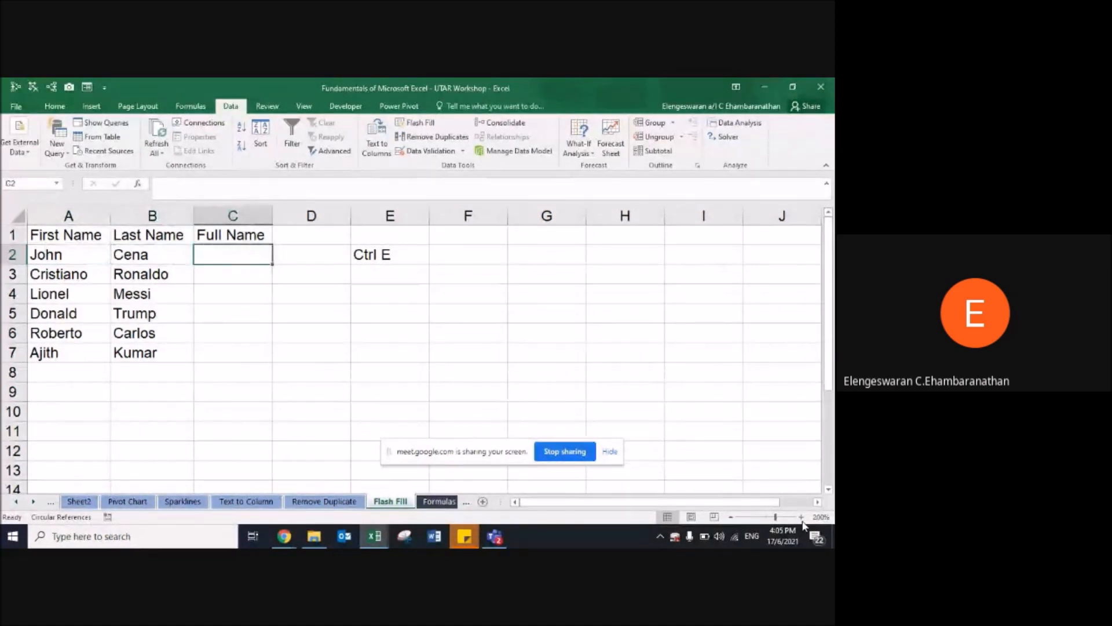
text(Jo)
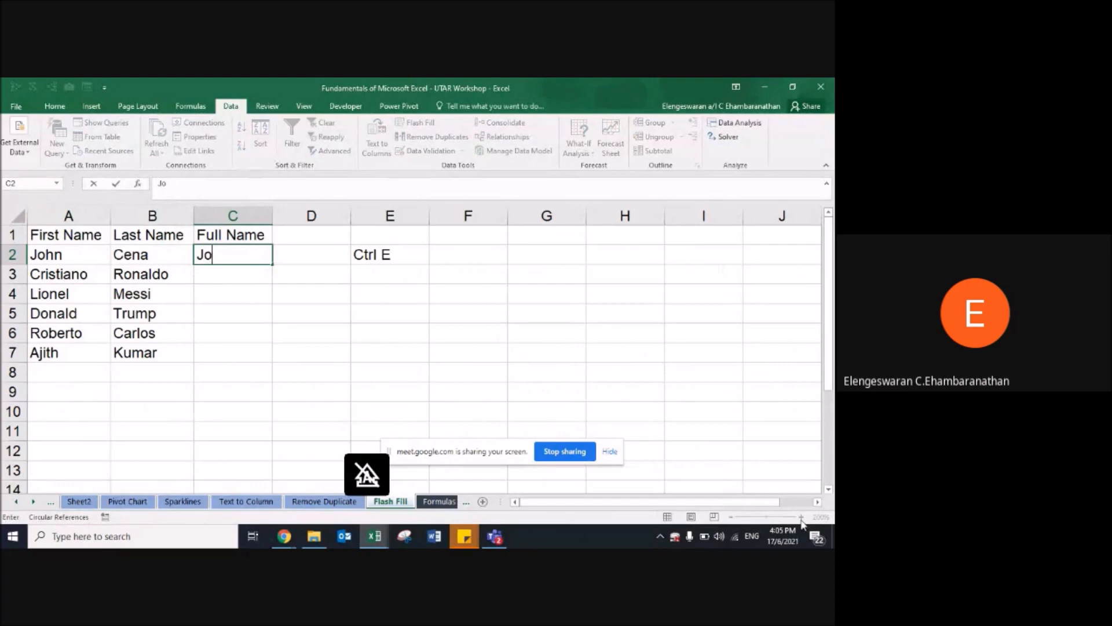
text(hn Cena)
key(ctrl+Return)
key(Down)
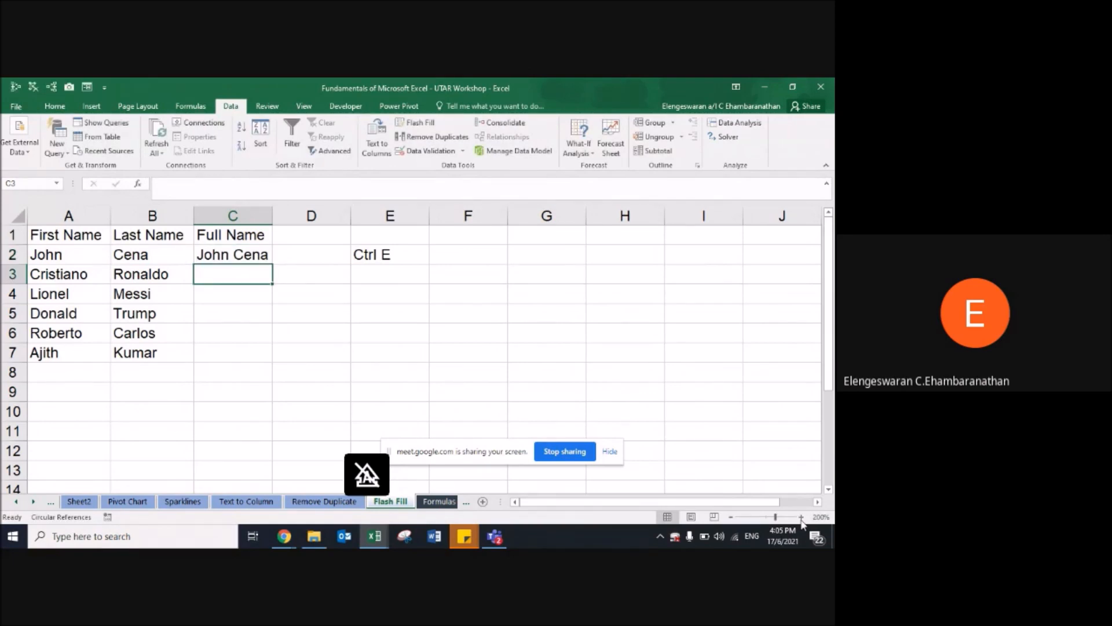
Step: Use Flash Fill from C3 to complete the remaining names in the Full Name column
key(Left)
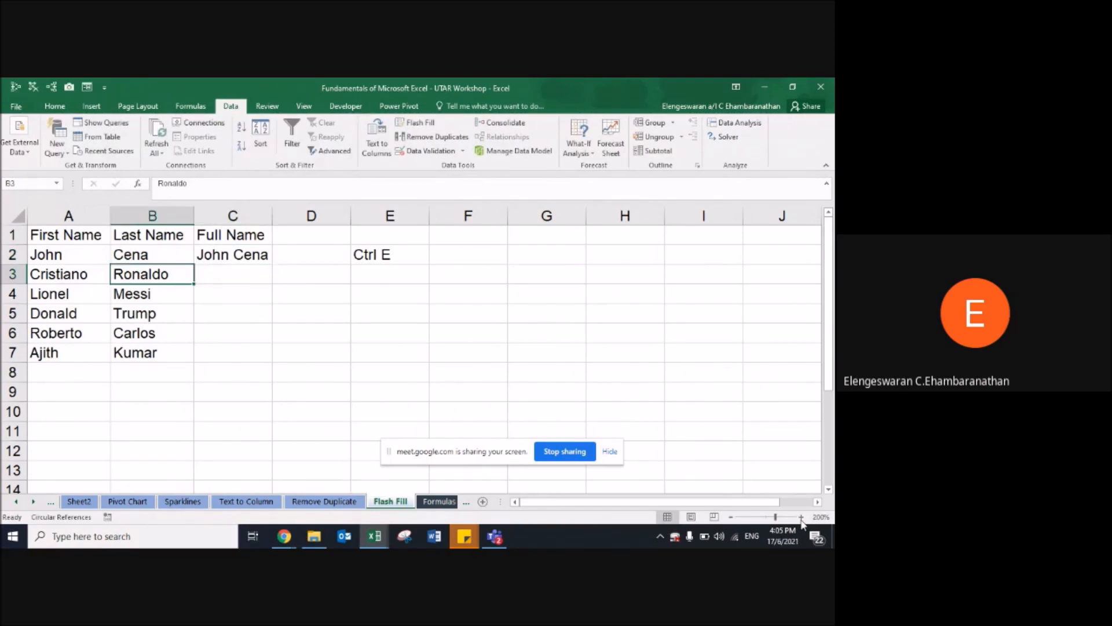
key(ctrl+shift+Down)
key(Right)
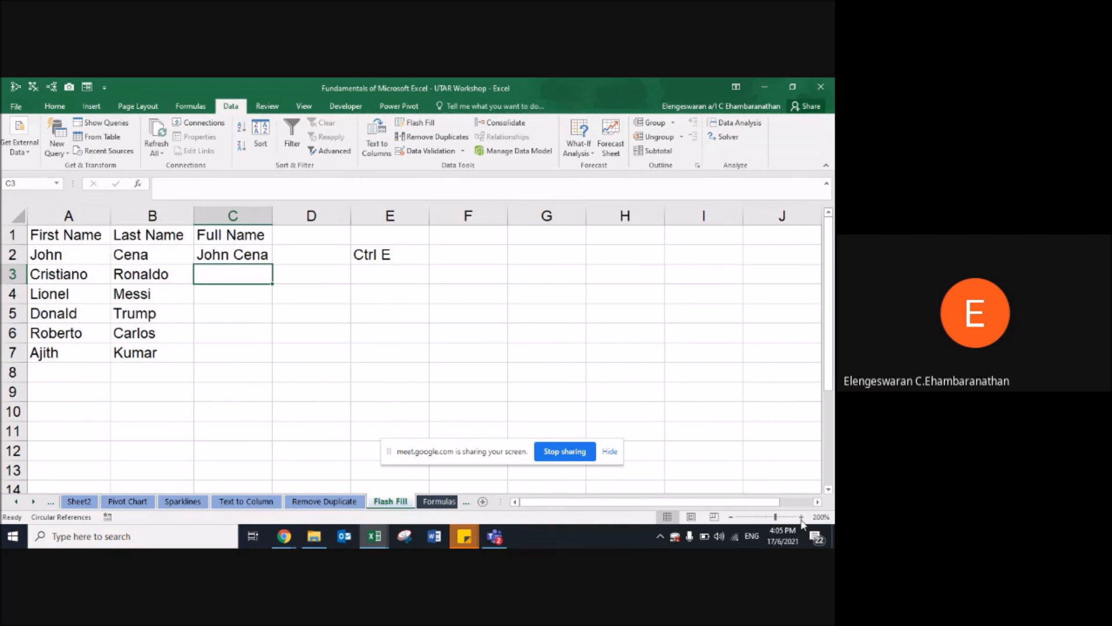
key(ctrl+e)
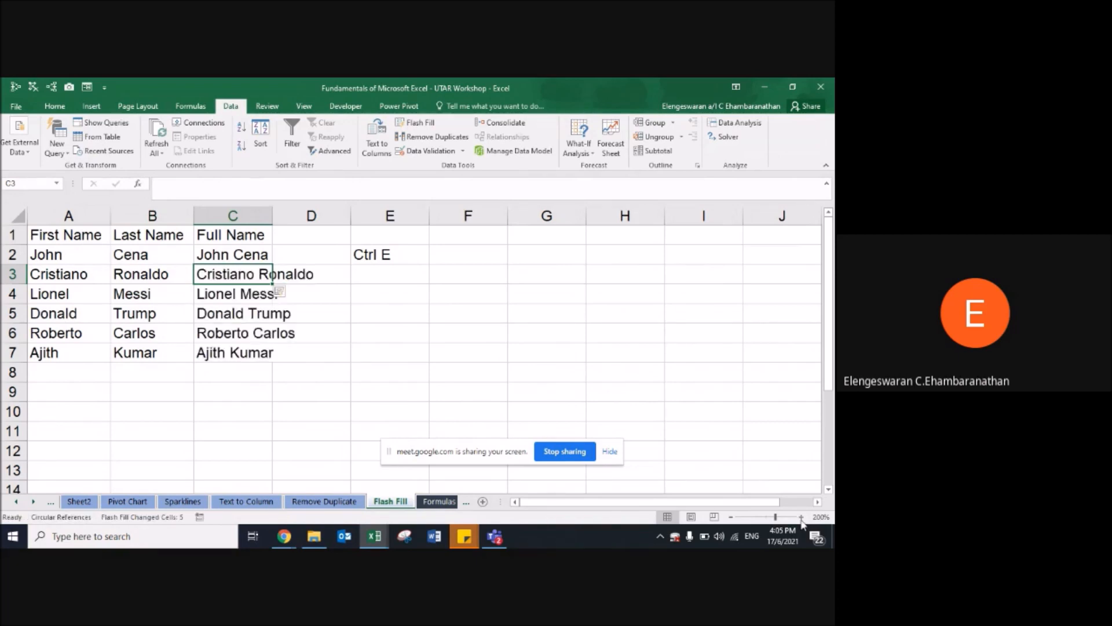
Step: Compare the filled Full Name entries with the first and last names in the neighbouring columns
key(Down)
key(Down)
key(Down)
key(Down)
key(Down)
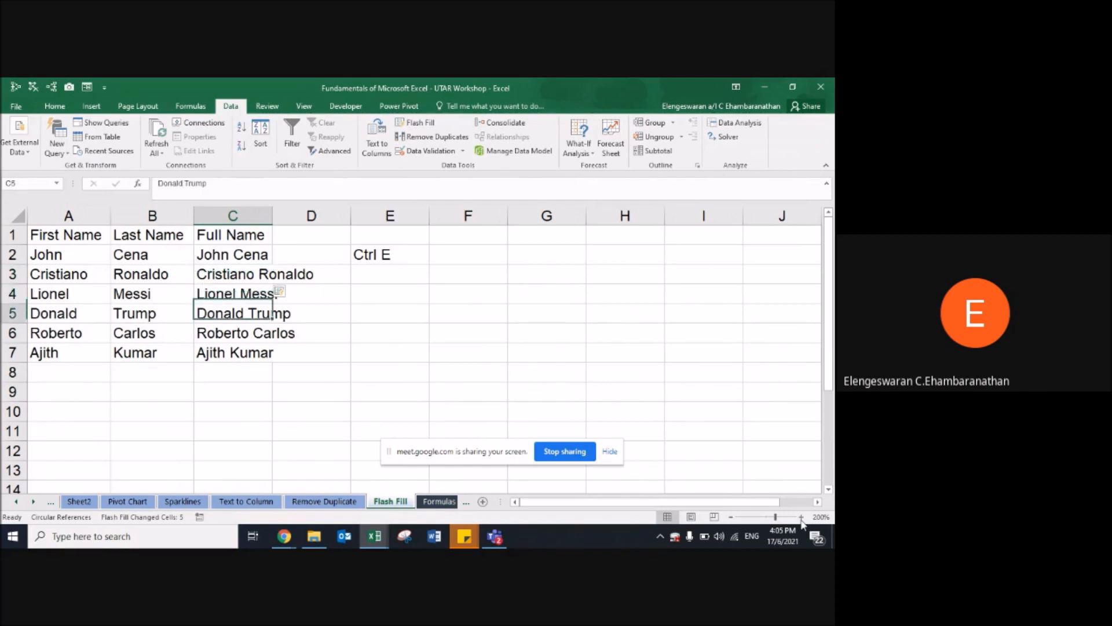
key(Left)
key(Left)
key(Up)
key(Right)
key(Right)
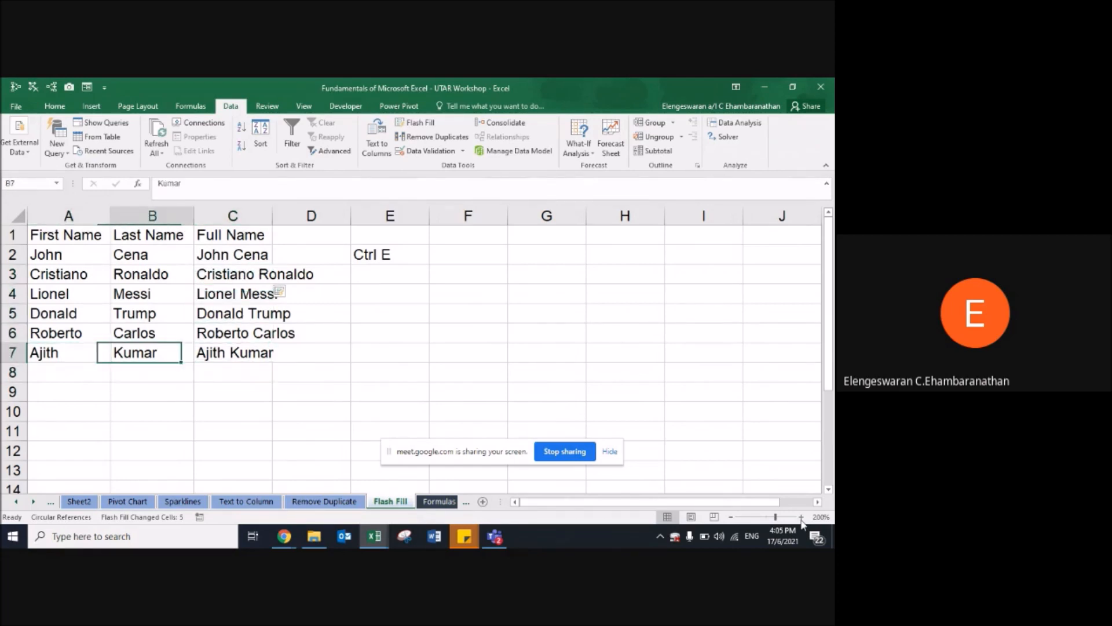
Step: Clear all the full names in C2:C7
key(Up)
key(Up)
key(Up)
key(Up)
key(Up)
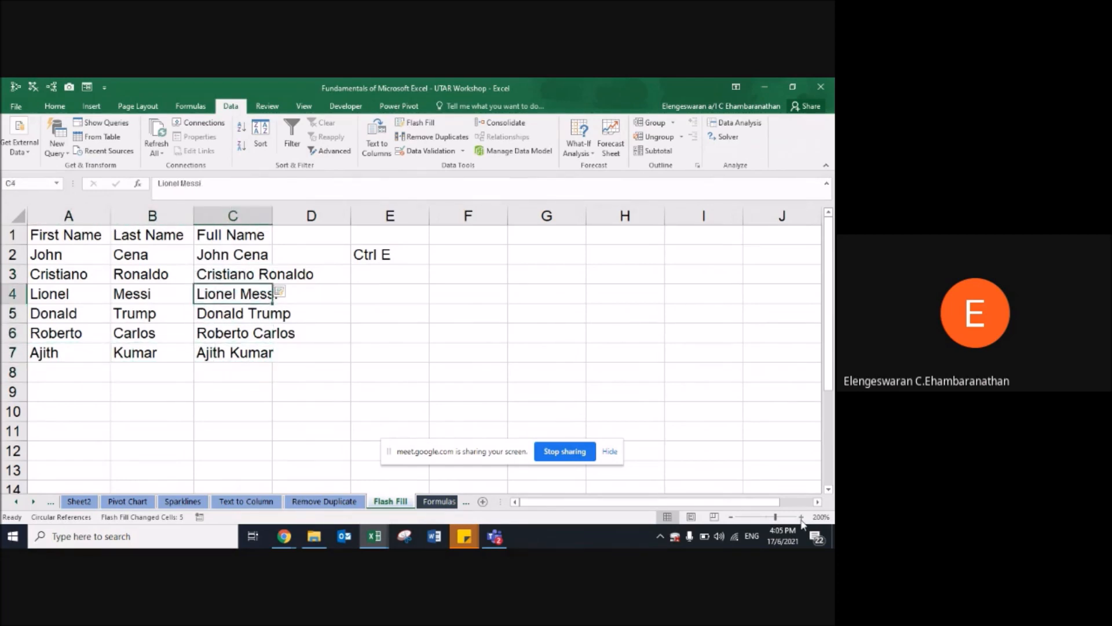
key(shift+Down)
key(shift+Down)
key(shift+Down)
key(shift+Down)
key(shift+Down)
key(Delete)
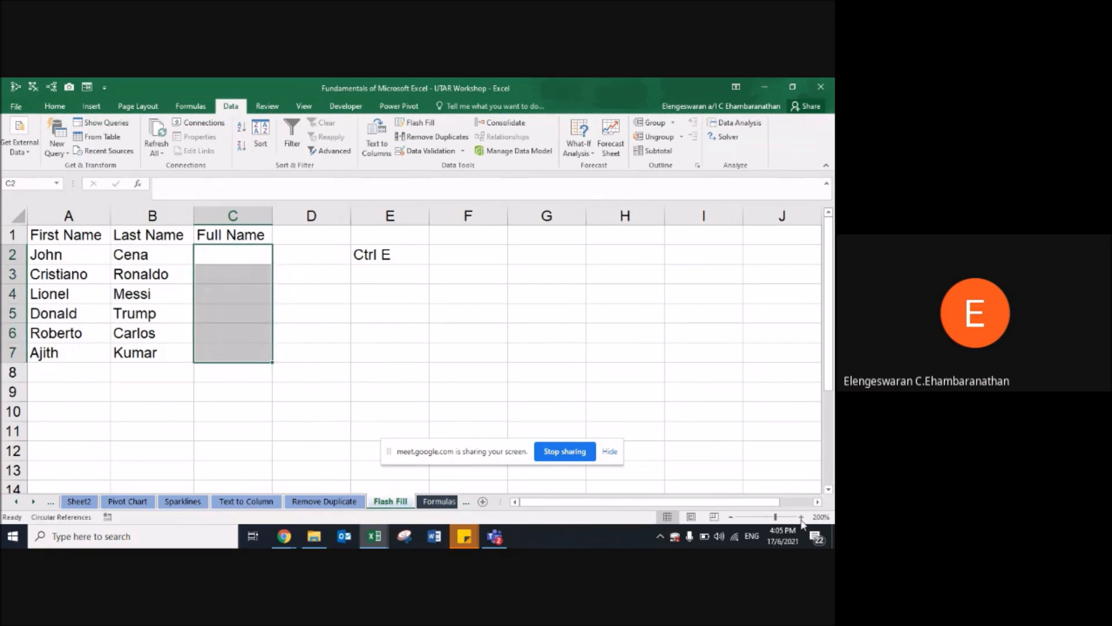
Step: Enter John Cena in C2 again and Flash Fill the rest of the Full Name column from C3
key(Right)
key(Left)
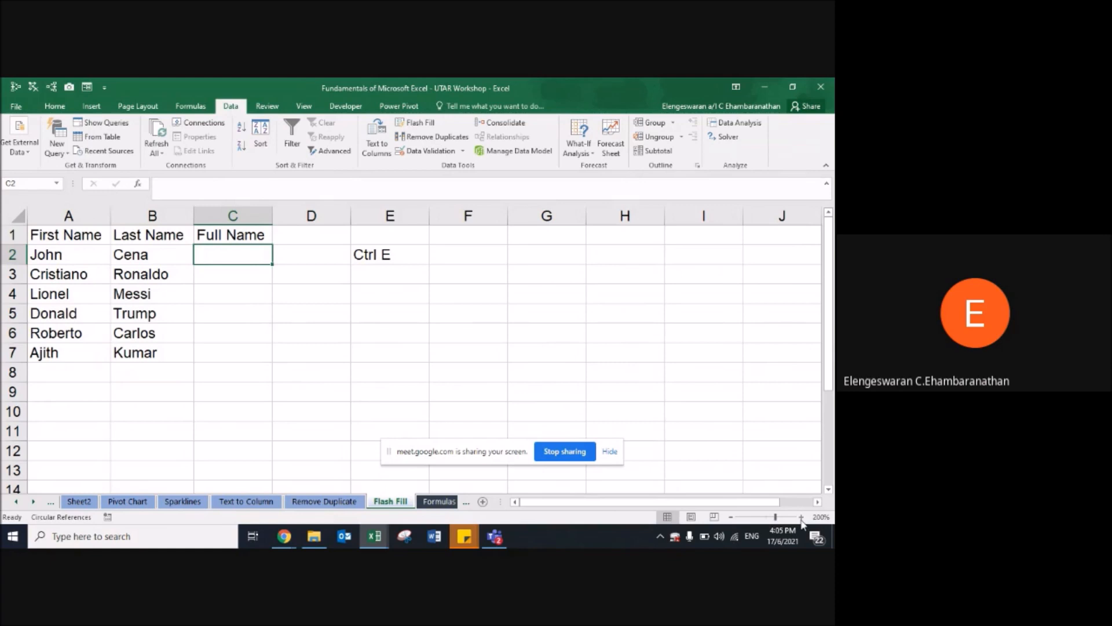
text(Joh)
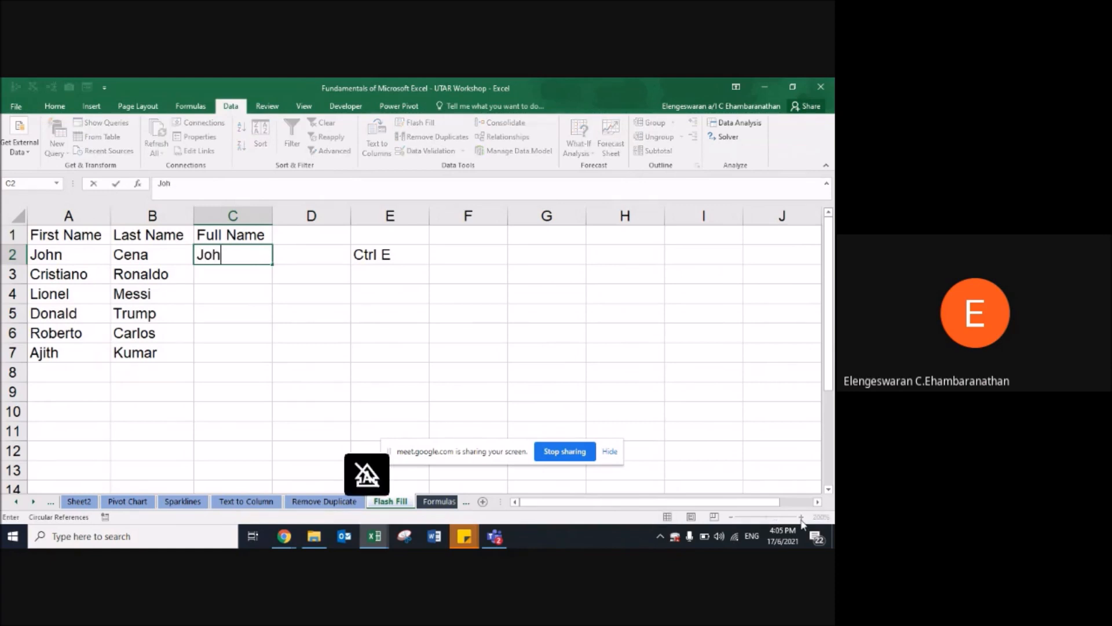
text(n Cena)
key(Return)
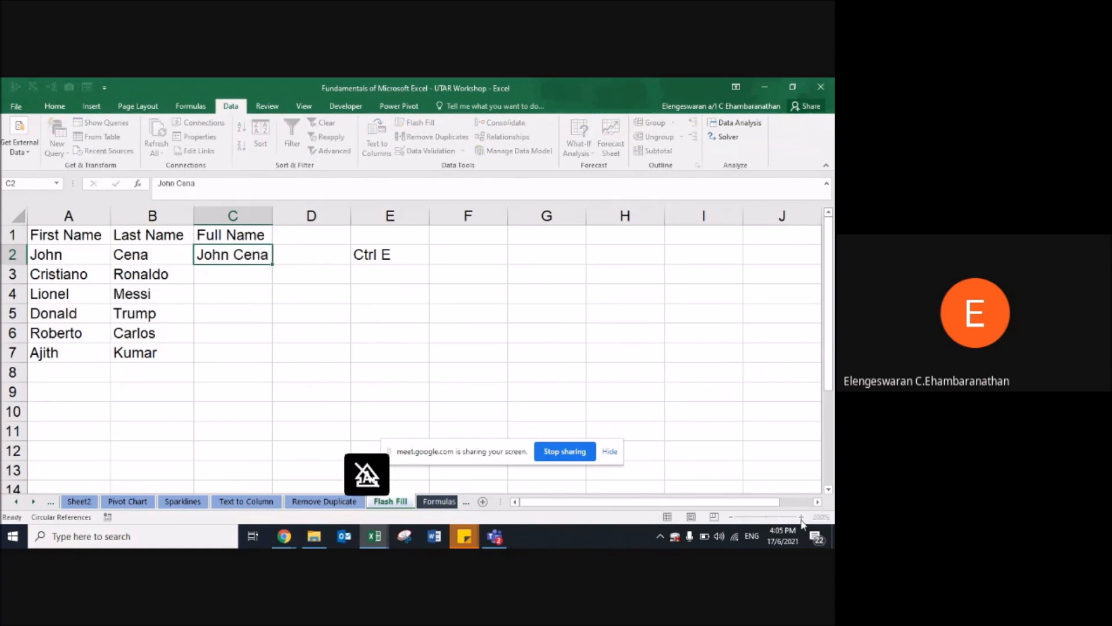
key(ctrl+e)
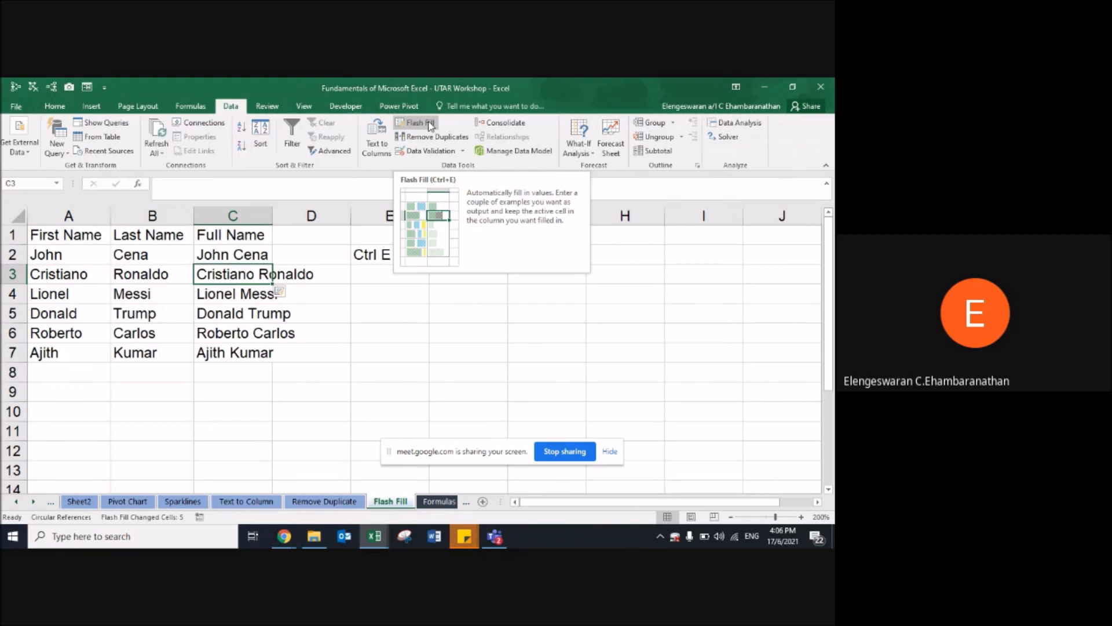
Step: Open the Formulas sheet and examine the listed functions and their linked examples
click(435, 502)
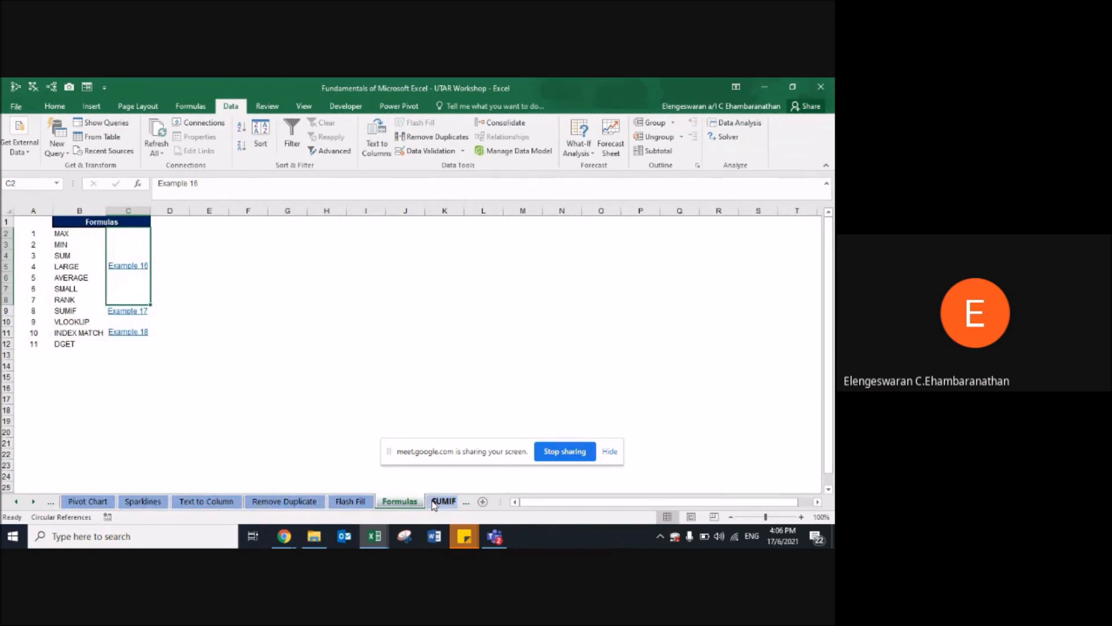
key(Down)
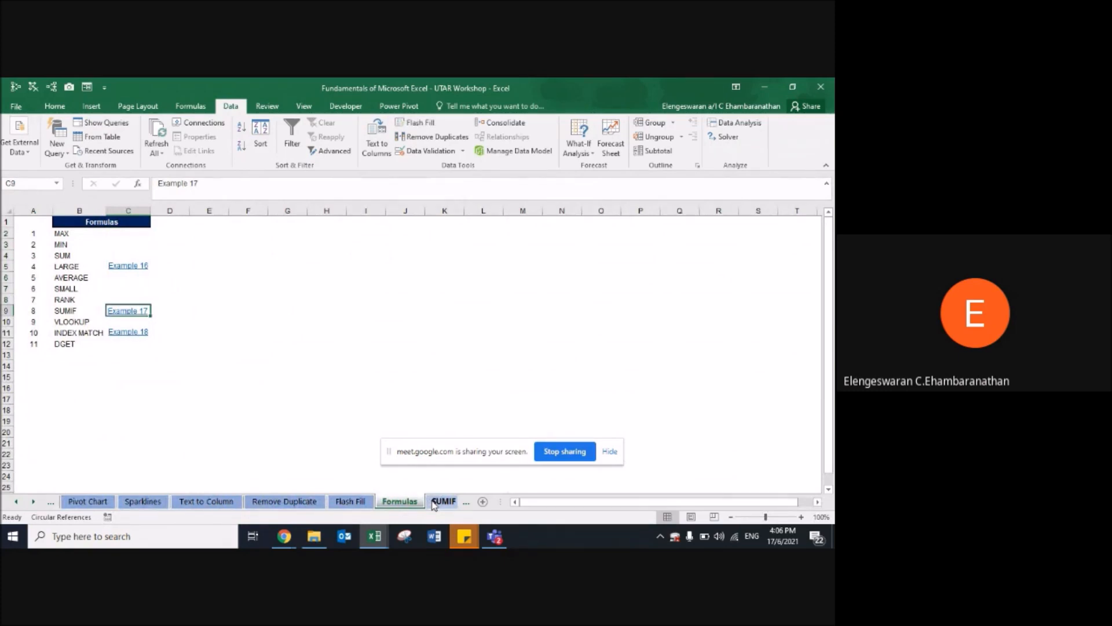
key(Down)
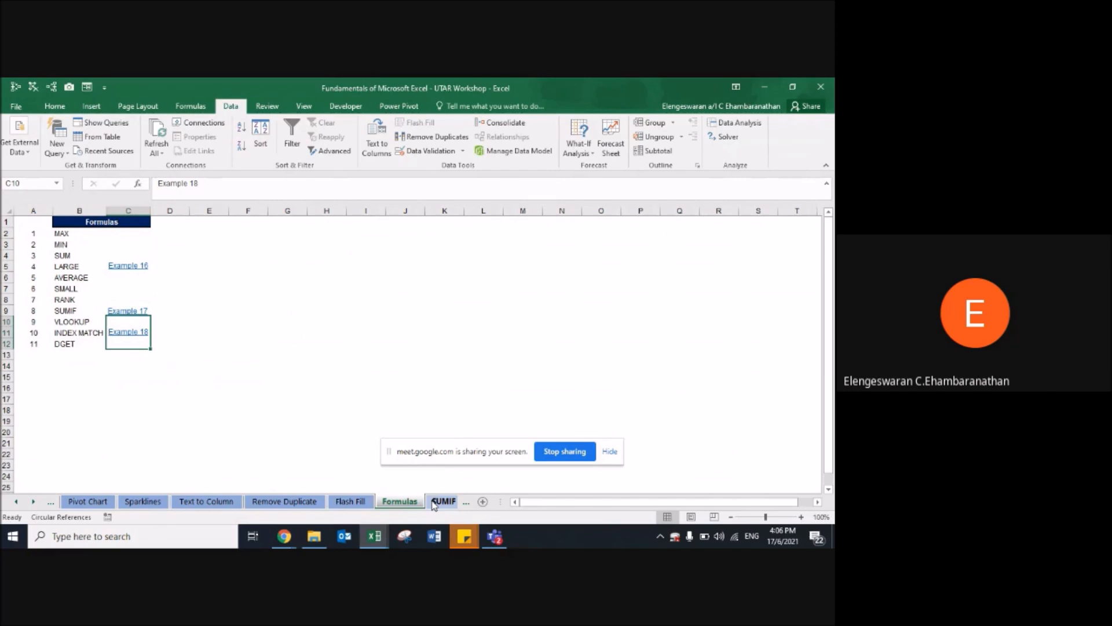
key(Right)
key(Left)
key(Up)
key(Up)
key(Down)
key(Down)
key(Up)
key(Up)
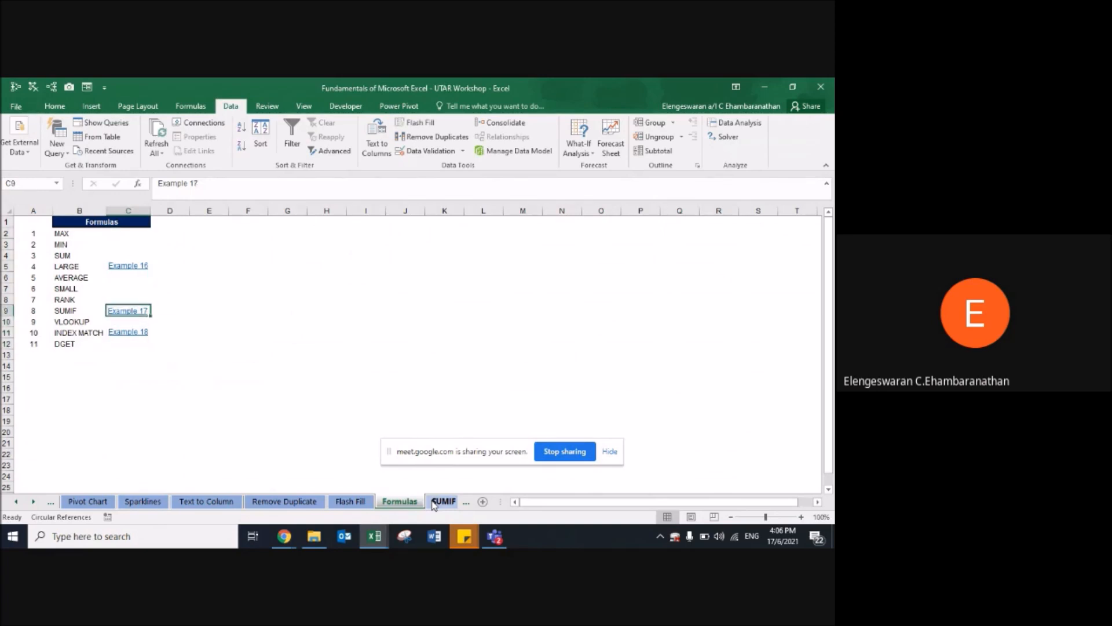
key(Down)
key(Up)
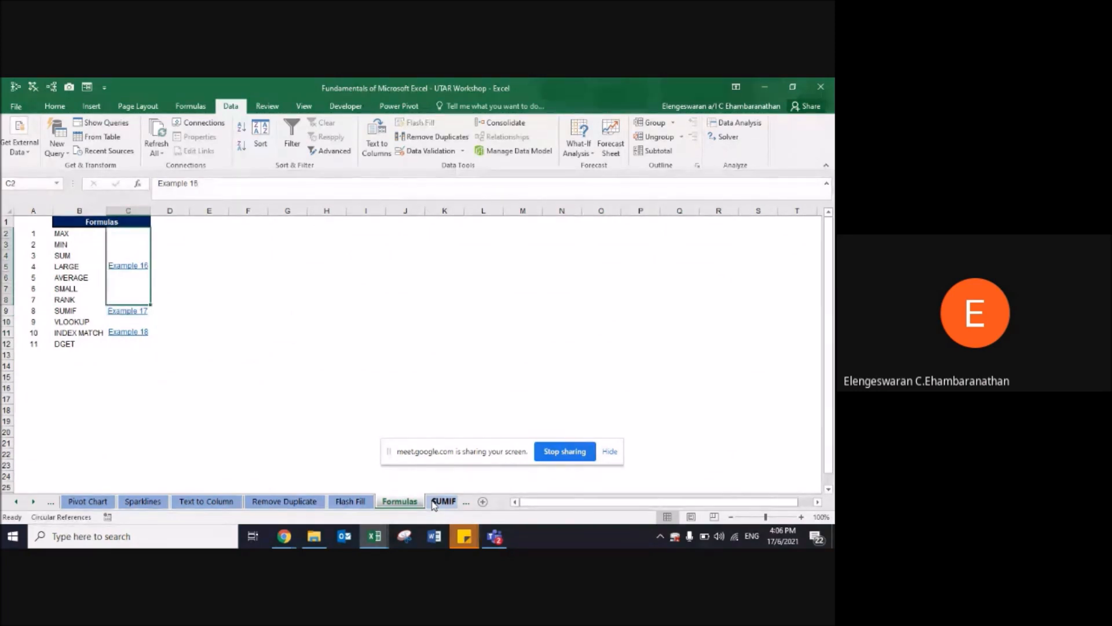
Step: Follow the Example 16 link and clear the Max, Min, LARGE and SMALL results in C15:G18
click(123, 266)
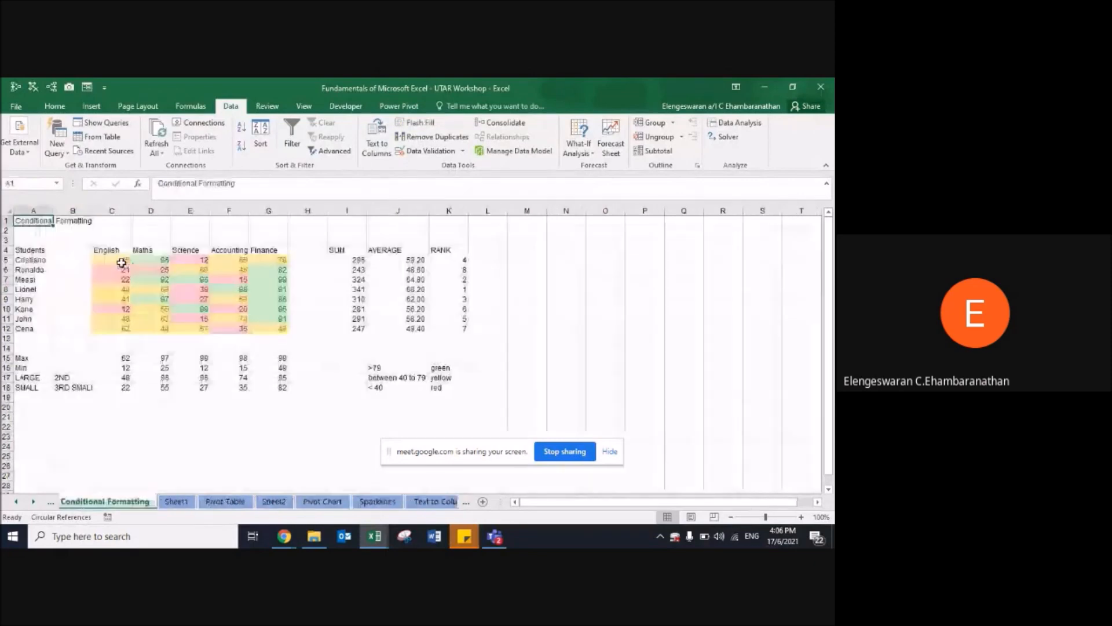
click(132, 361)
key(shift+Down)
key(shift+Down)
key(shift+Down)
key(shift+Right)
key(shift+Right)
key(shift+Right)
key(shift+Right)
key(Delete)
Step: Enter =MAX(C5:C12) in C15 for the English marks and copy it across the other subjects to G15
click(133, 362)
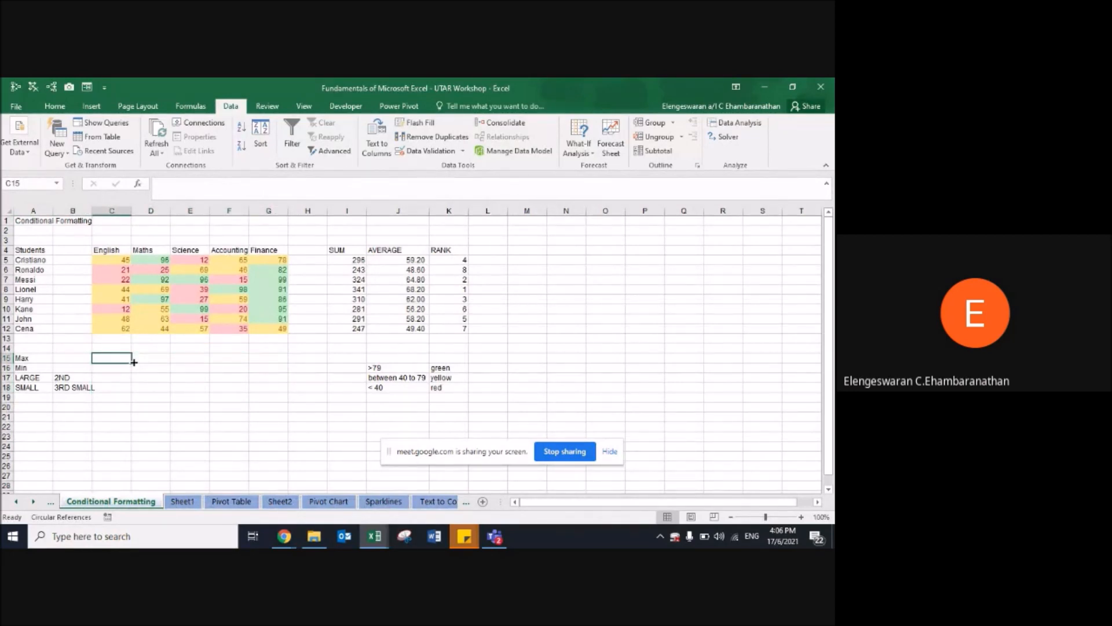
text(=)
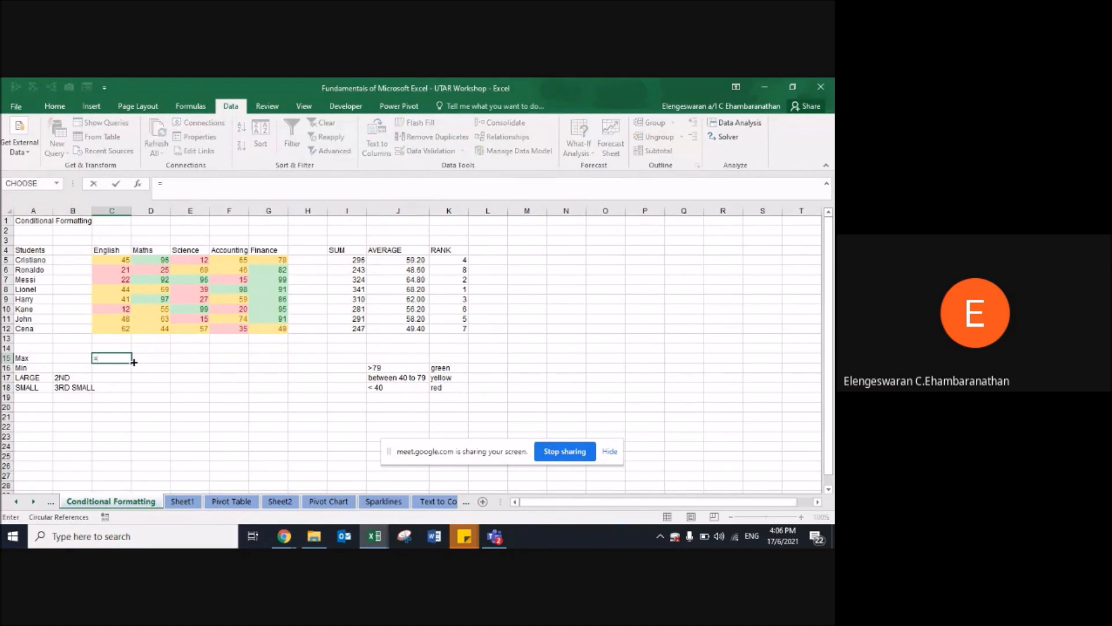
text(max)
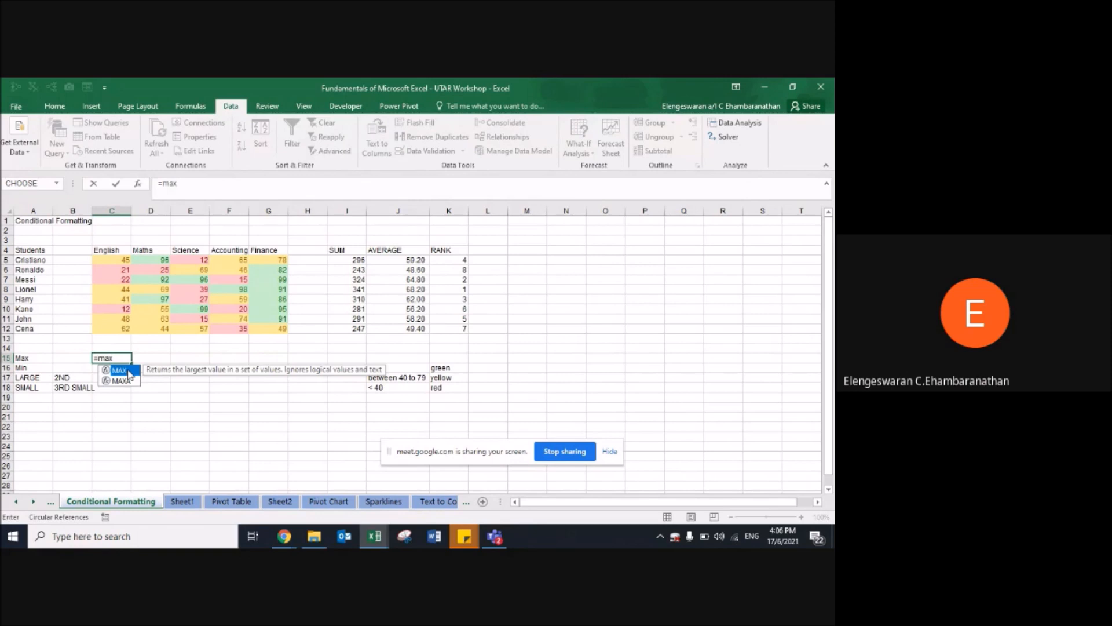
text(()
key(Up)
key(Up)
key(Up)
key(ctrl+shift+Up)
key(shift+Down)
text())
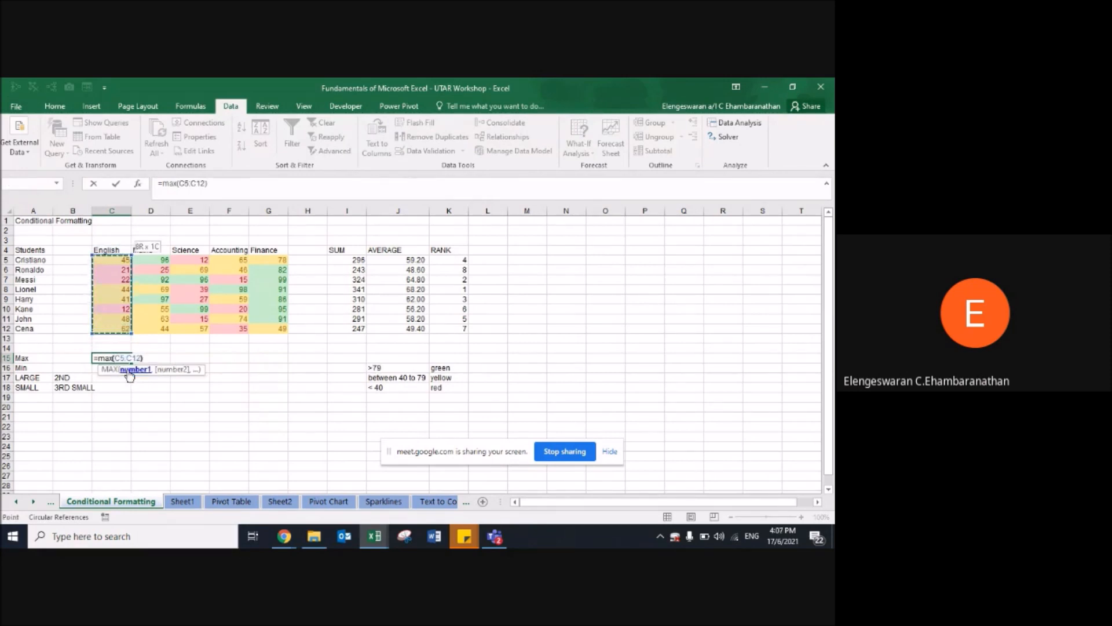
key(ctrl+Return)
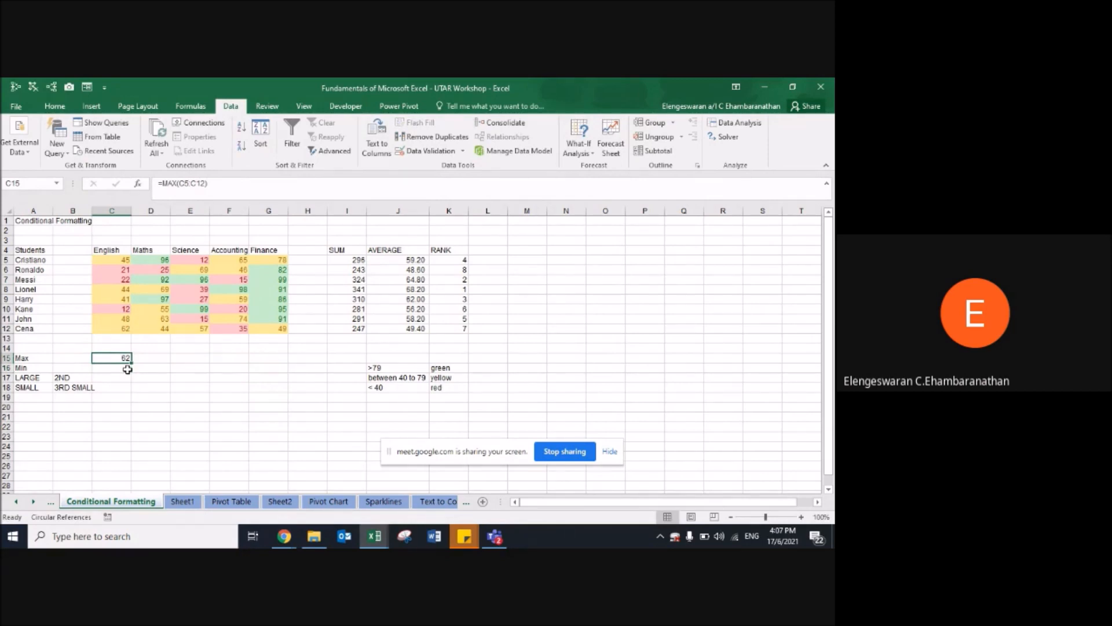
drag(127, 369, 281, 369)
Step: Enter =MIN(C5:C12) in C16 to find the lowest English mark
key(Down)
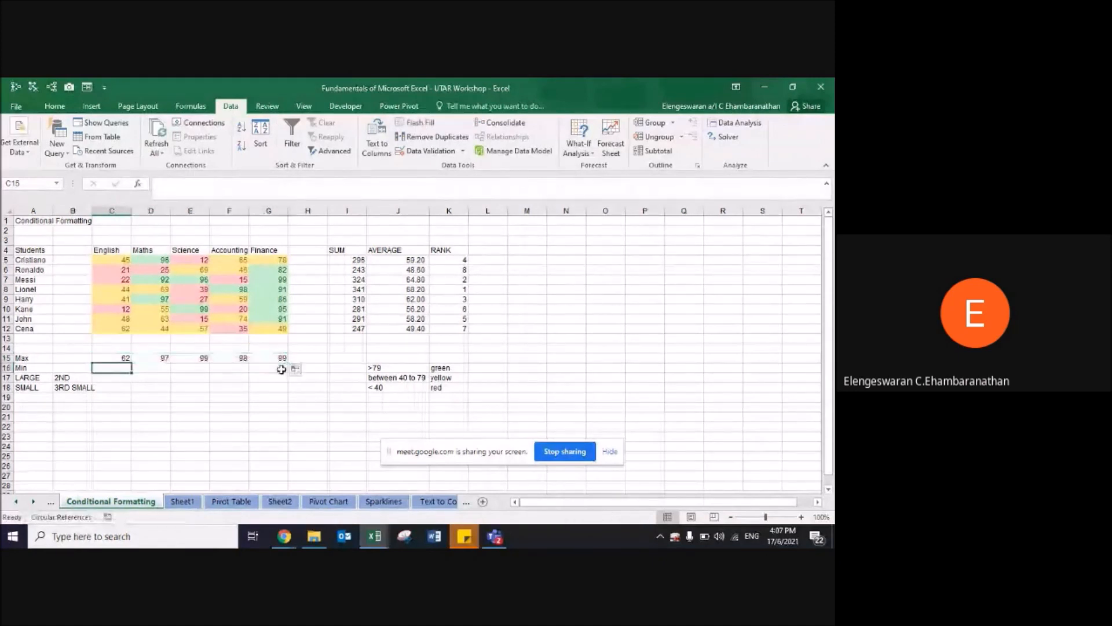
text(=)
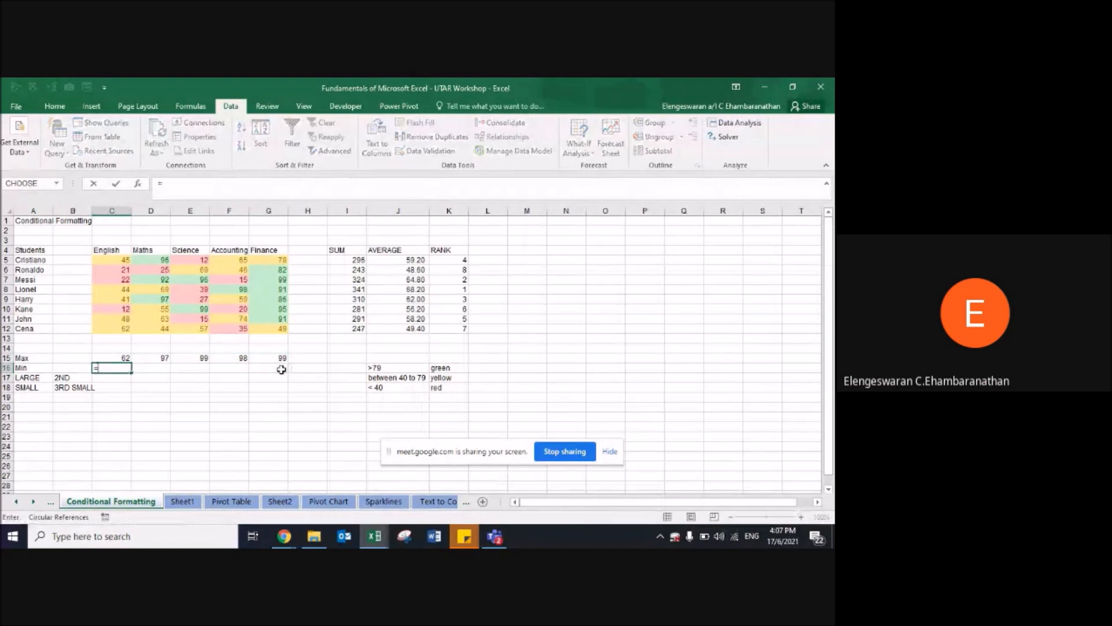
text(min)
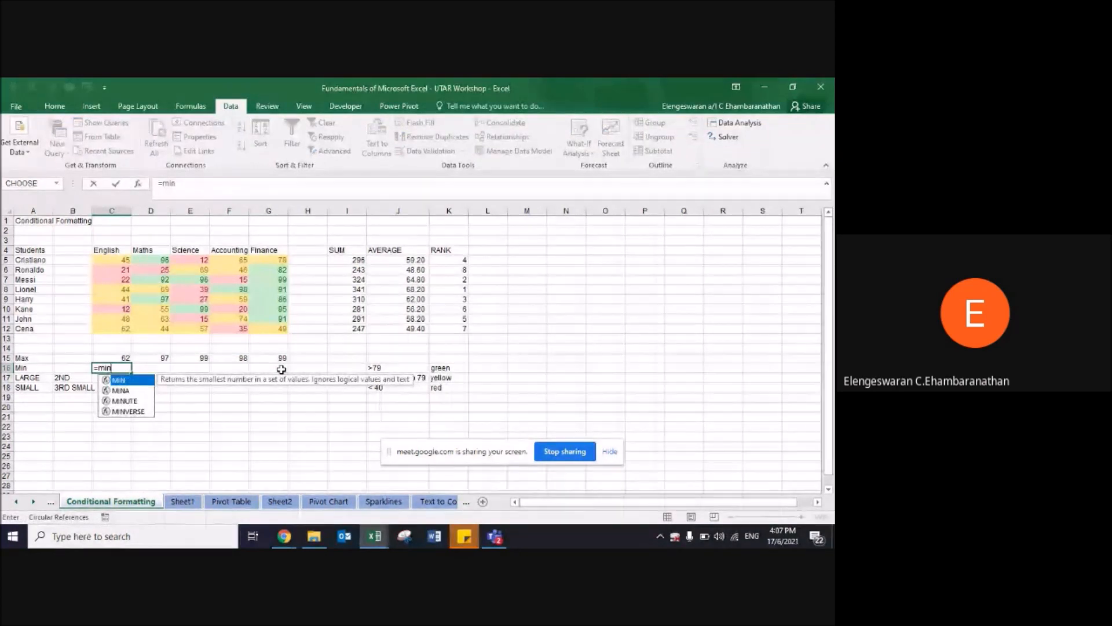
text(()
key(Up)
key(Up)
key(Up)
key(Up)
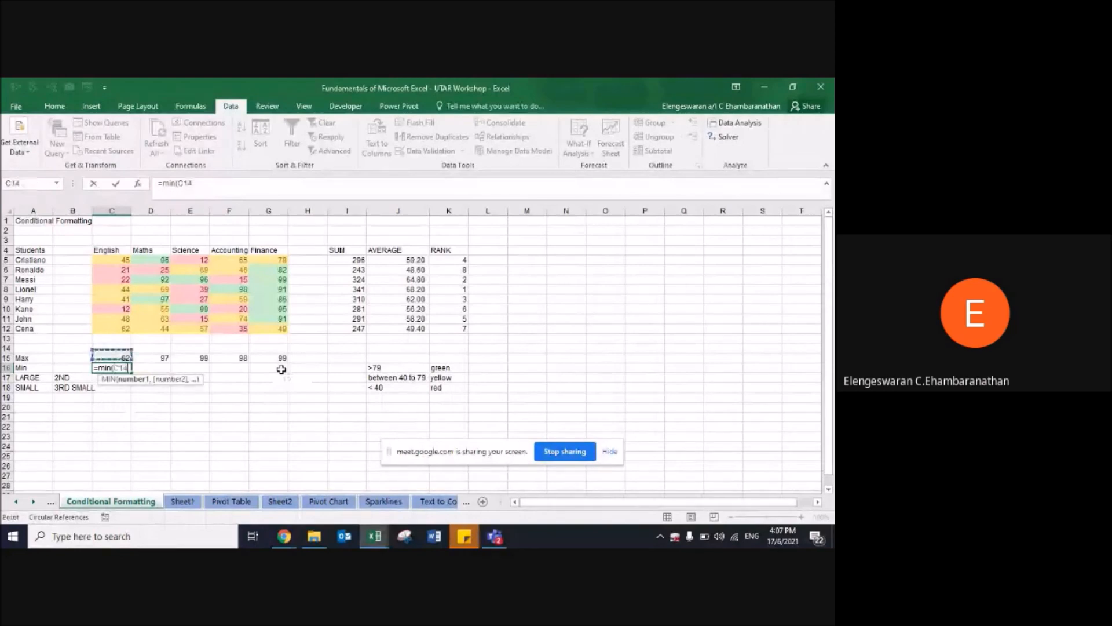
key(shift+Up)
key(shift+Up)
key(shift+Up)
key(shift+Up)
key(shift+Up)
key(shift+Up)
key(shift+Up)
key(shift+Up)
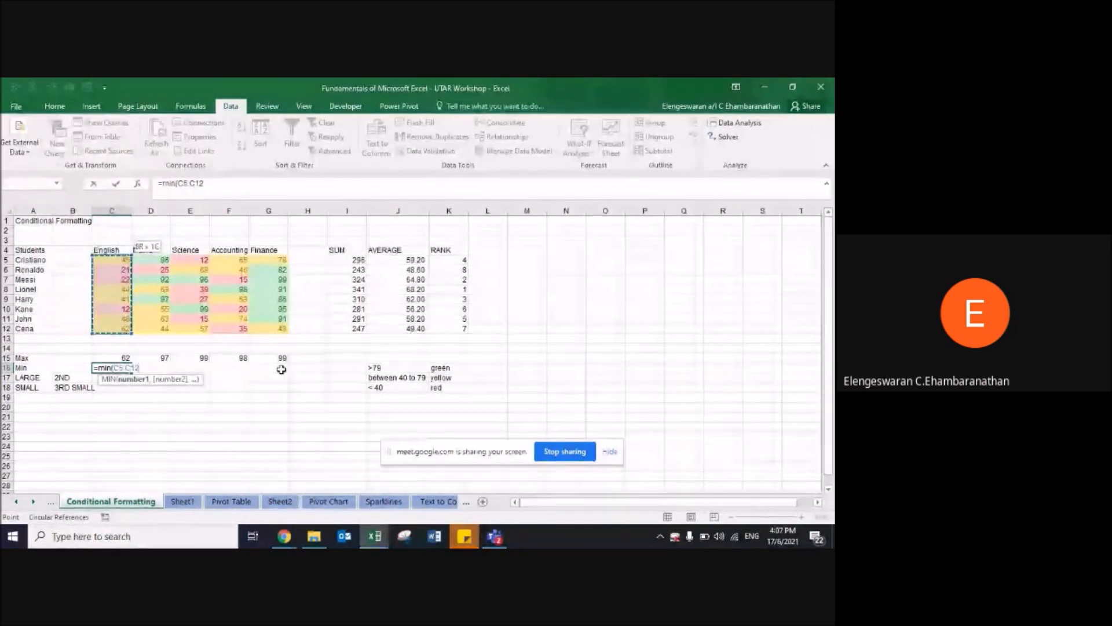
key(Return)
Step: Fill the MIN formula from C16 across the other subjects to G16
key(Up)
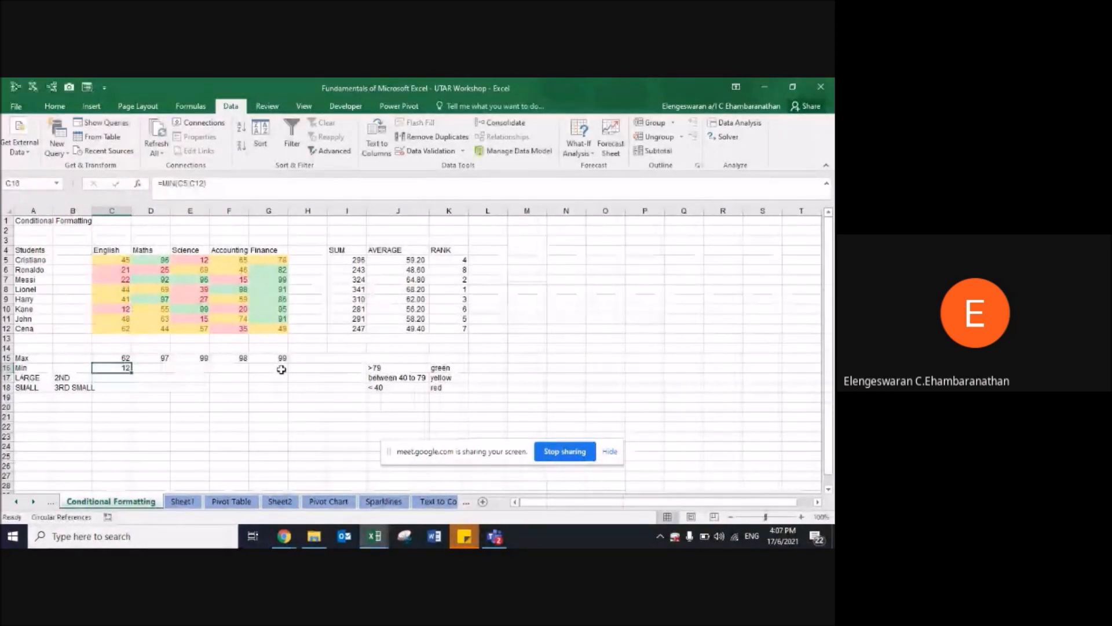
key(shift+Right)
key(shift+Right)
key(shift+Right)
key(shift+Right)
key(ctrl+r)
Step: Label the Max row "highest" in B15 and the Min row "lowest" in B16
key(Down)
key(Left)
key(Left)
key(Right)
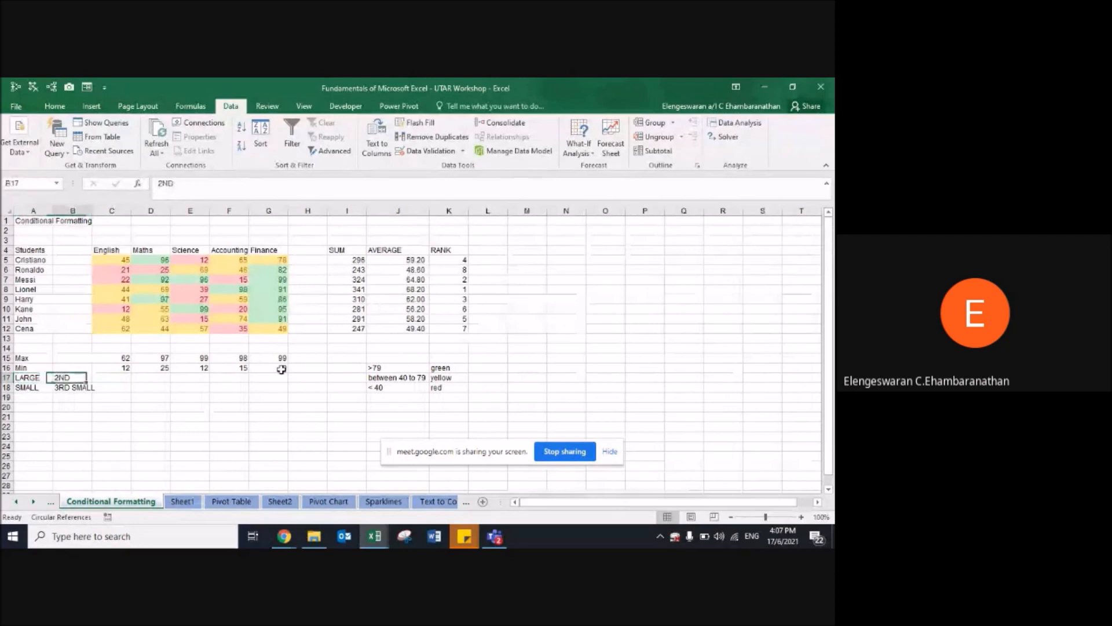
key(Up)
key(Up)
text(highest)
key(Return)
text(lowest)
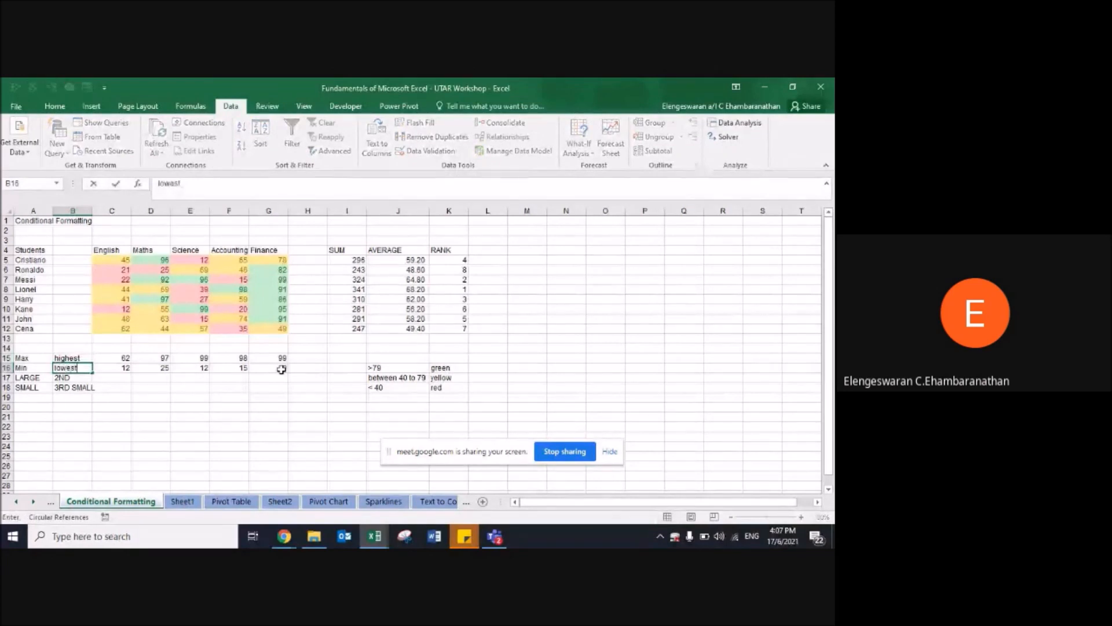
key(Return)
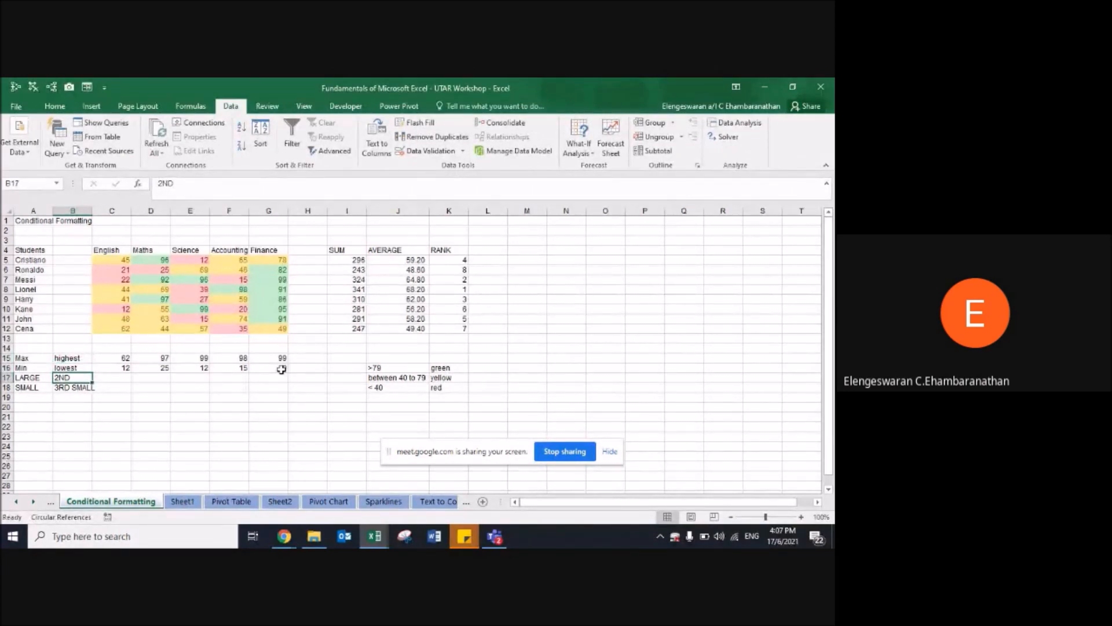
Step: Enter =LARGE(C5:C12,2) in C17 to find the second-highest English mark
key(Right)
key(Left)
key(Right)
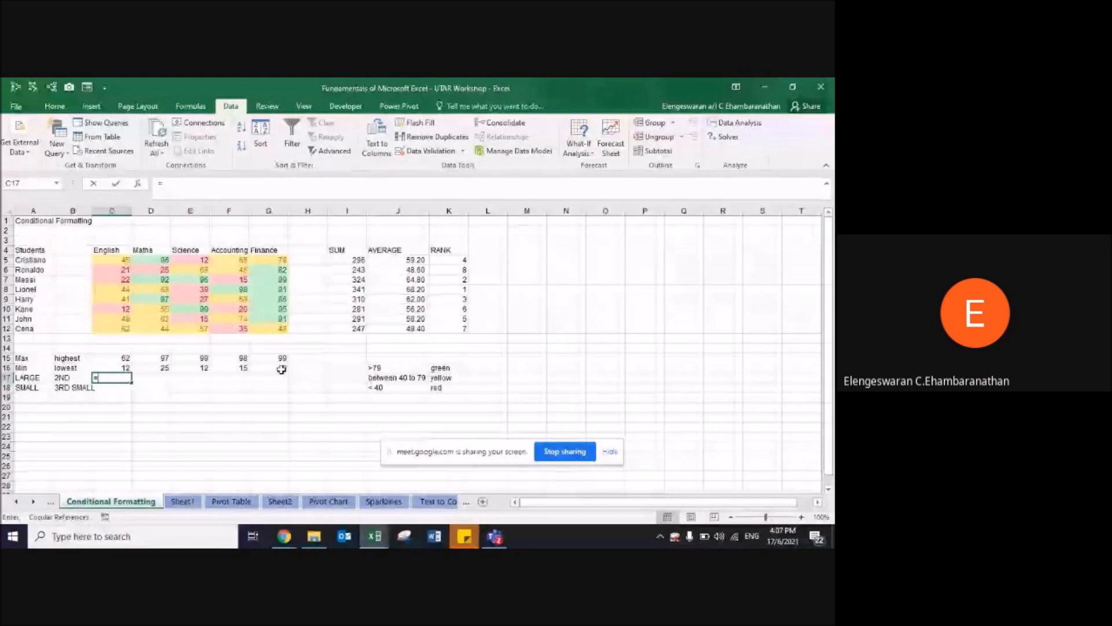
text(=large()
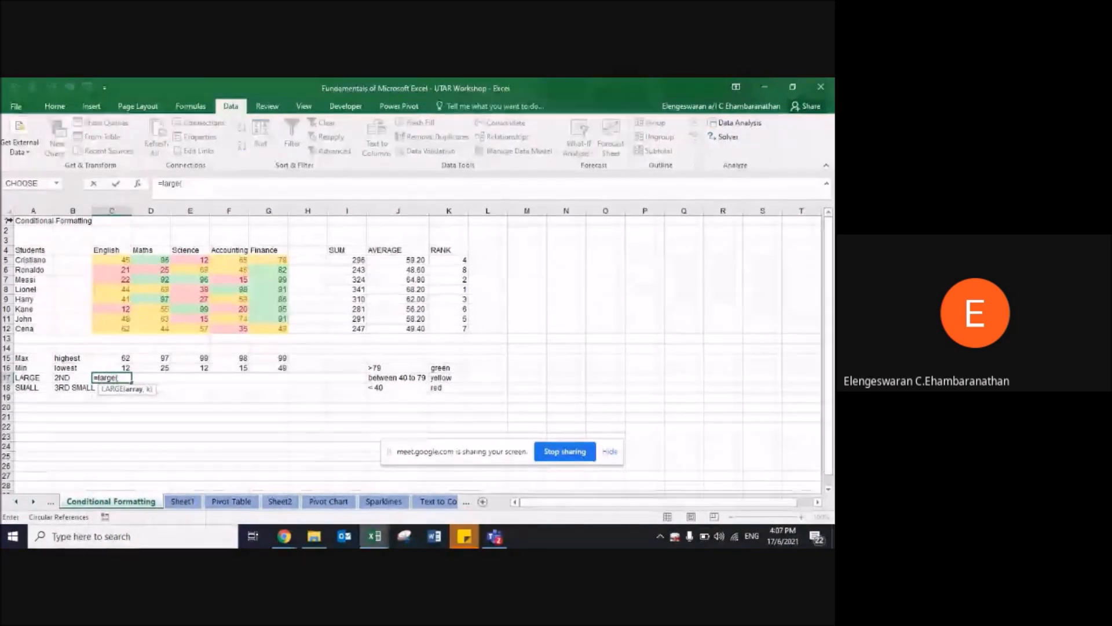
click(116, 262)
drag(116, 263, 116, 328)
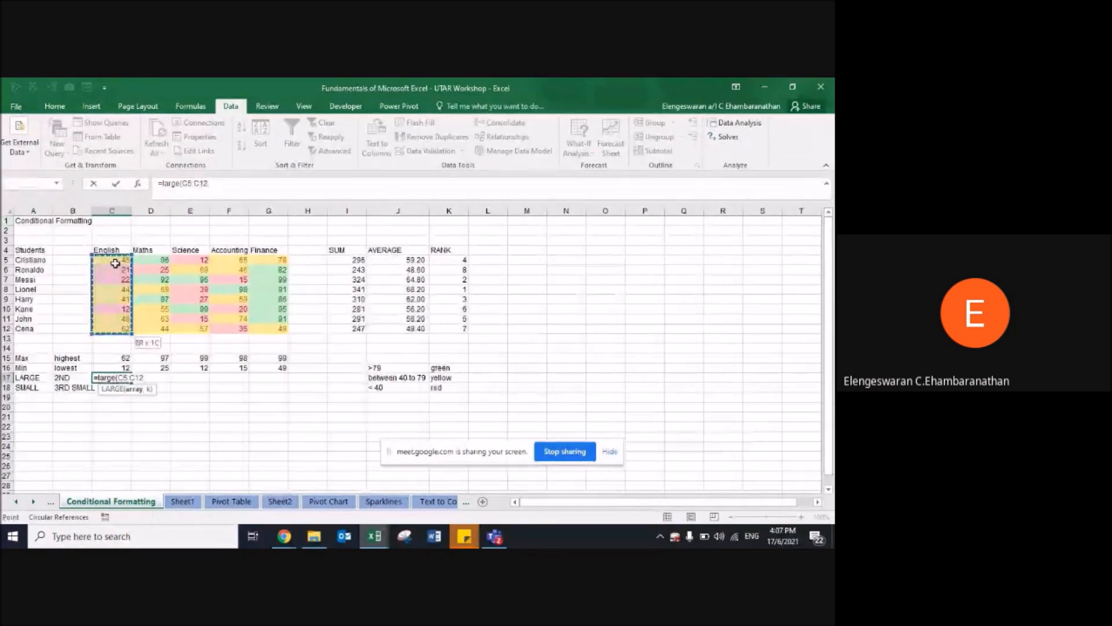
text(,2)
key(Return)
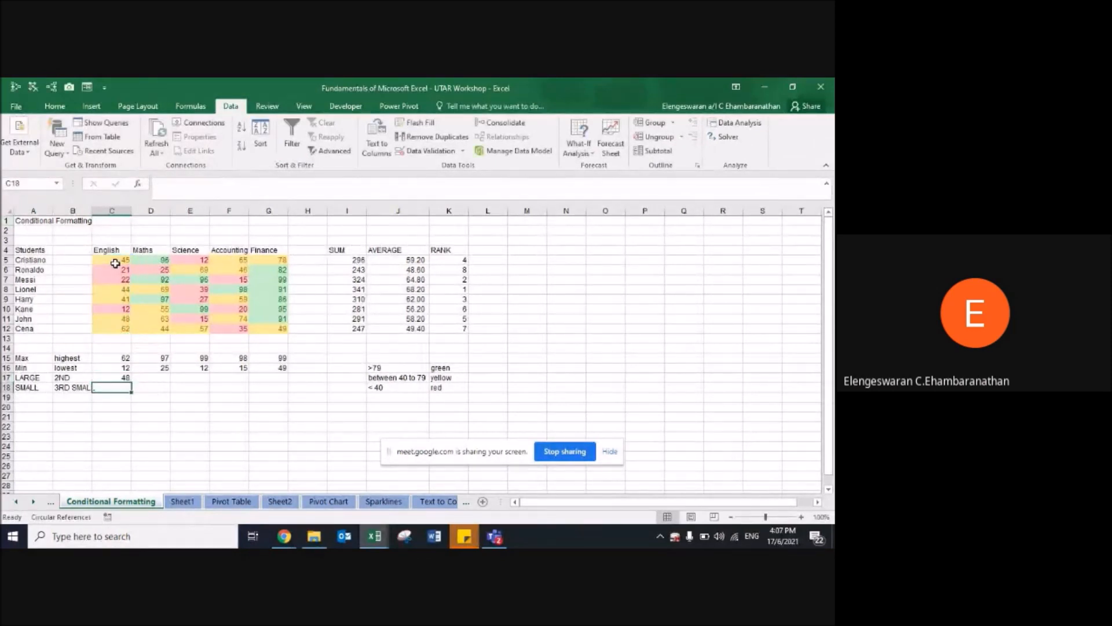
Step: Fill the LARGE formula from C17 across the other subjects to G17
key(Up)
key(Left)
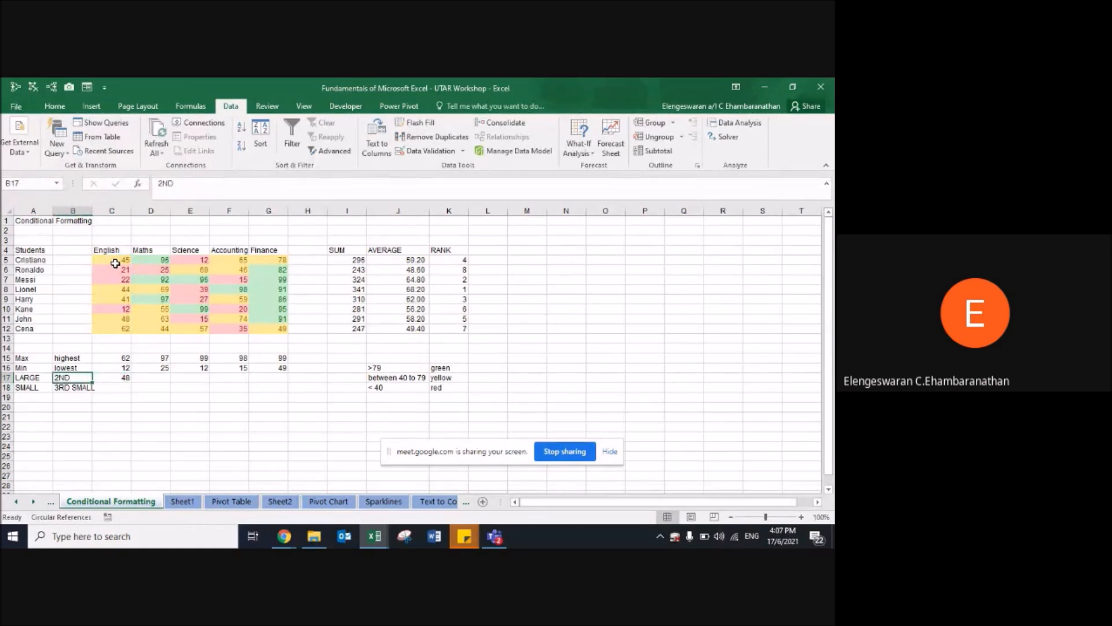
key(Right)
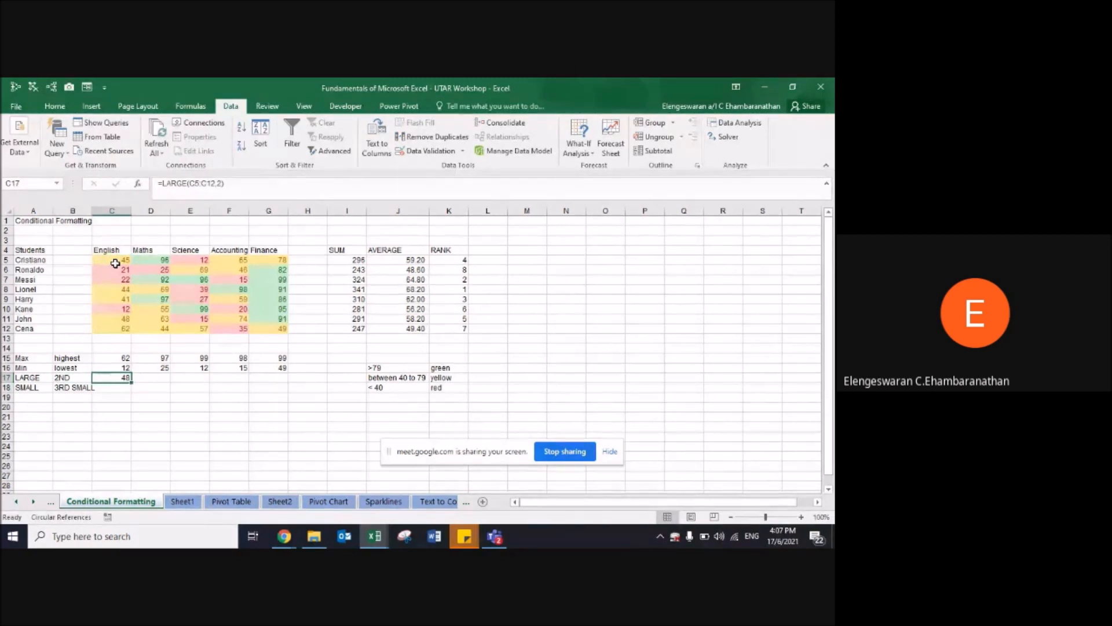
key(shift+Right)
key(shift+Right)
key(shift+Right)
key(shift+Right)
key(ctrl+r)
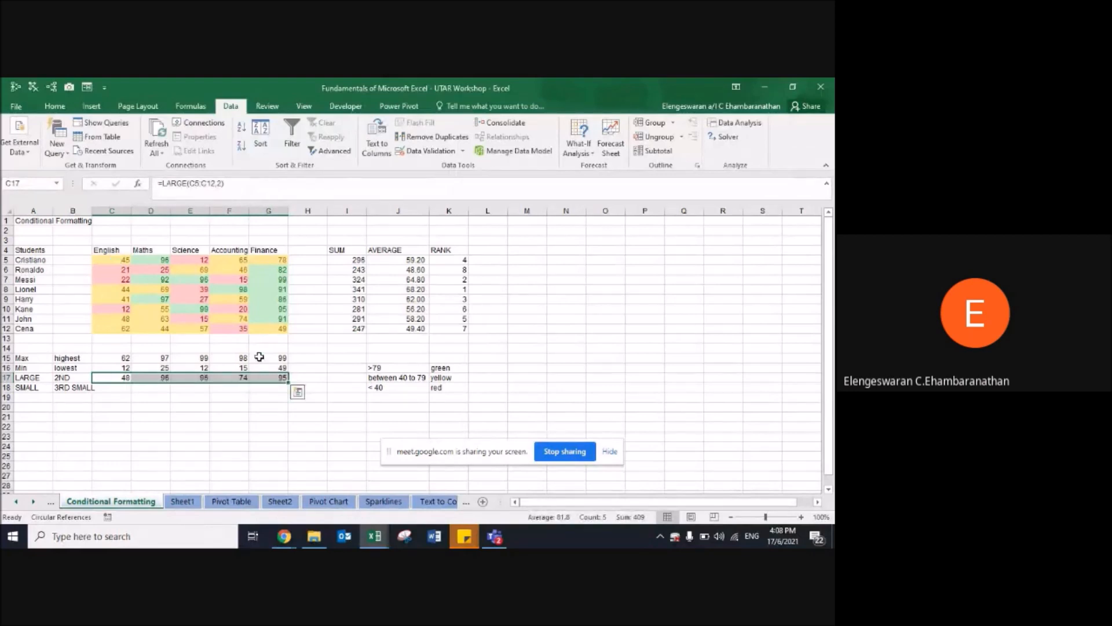
Step: Enter =SMALL(C5:C12,3) in C18 to find the third-lowest English mark
click(104, 388)
text(=)
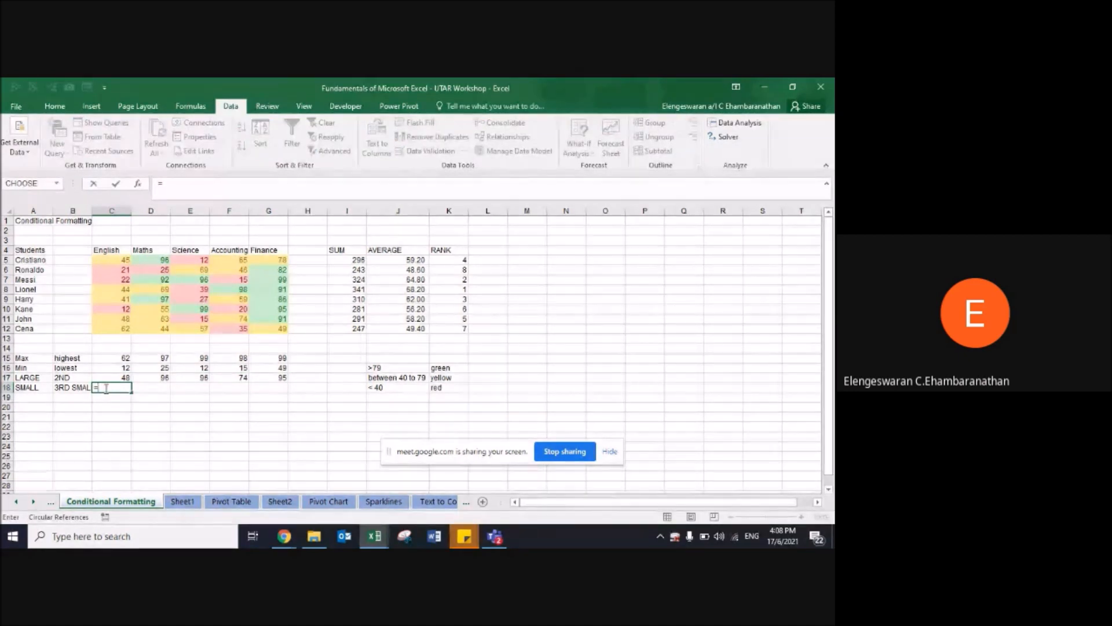
text(small()
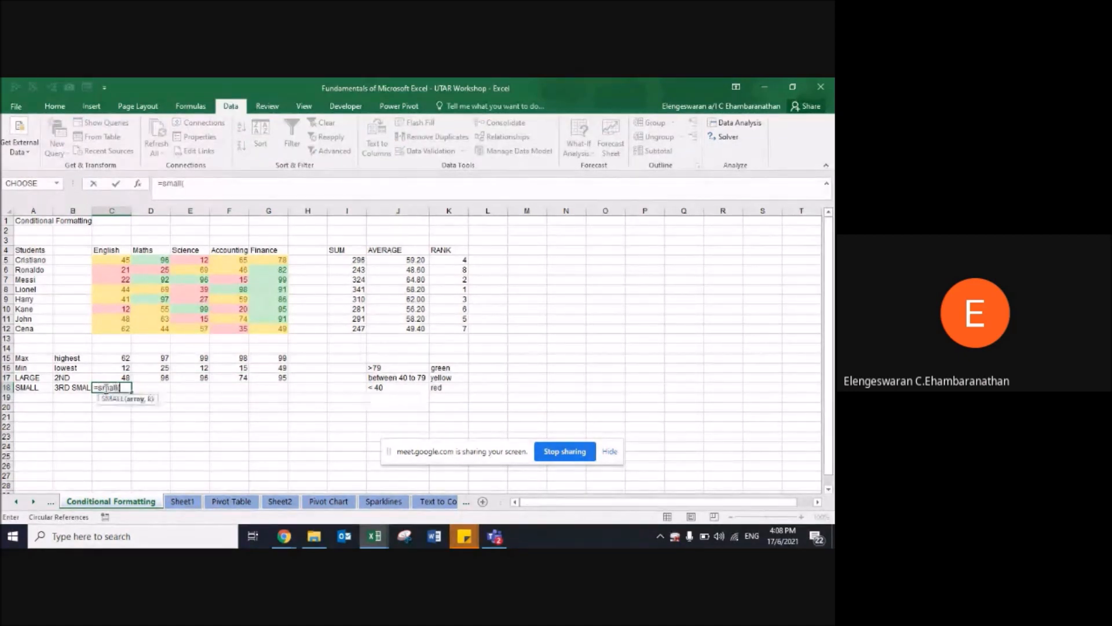
key(Up)
key(Up)
key(Up)
key(Up)
key(Up)
key(Up)
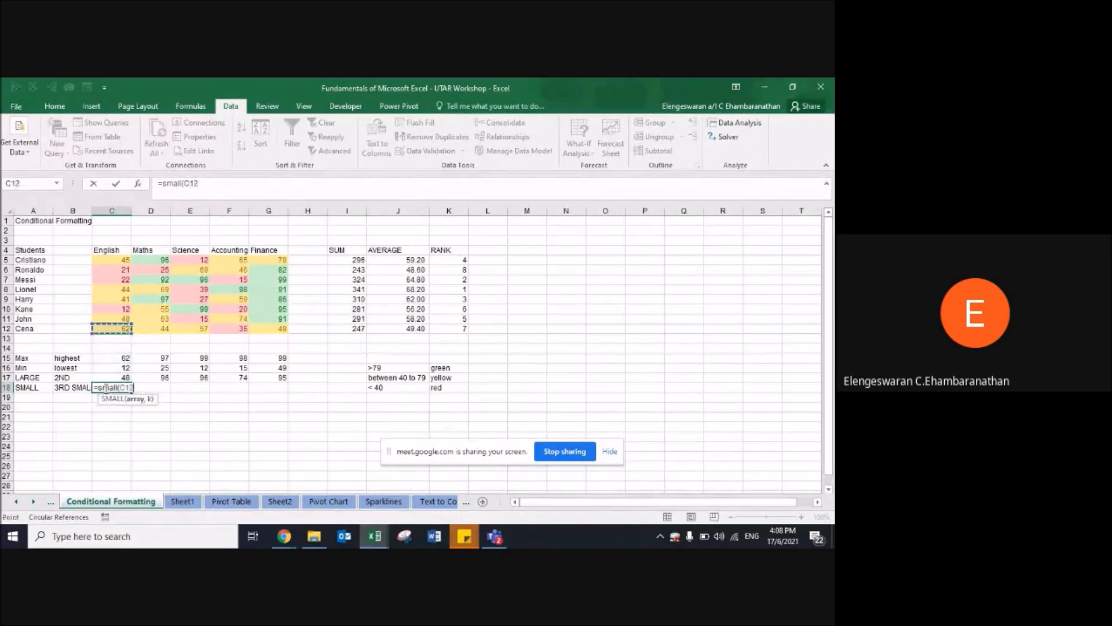
key(super)
key(super)
key(ctrl+shift+Up)
key(shift+Down)
text(,)
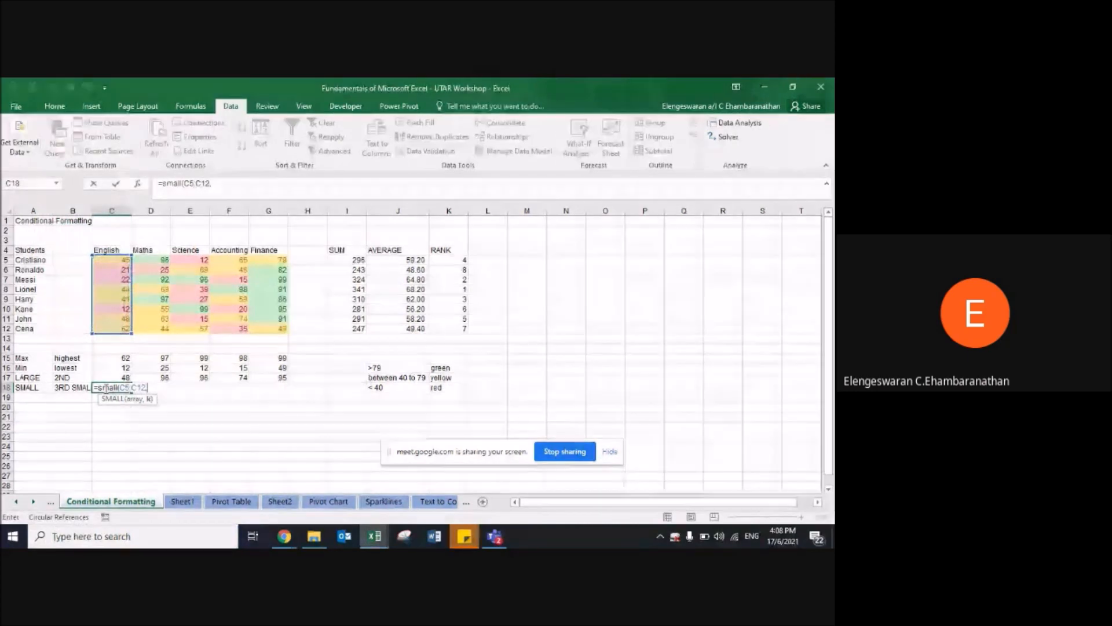
text(3))
key(Return)
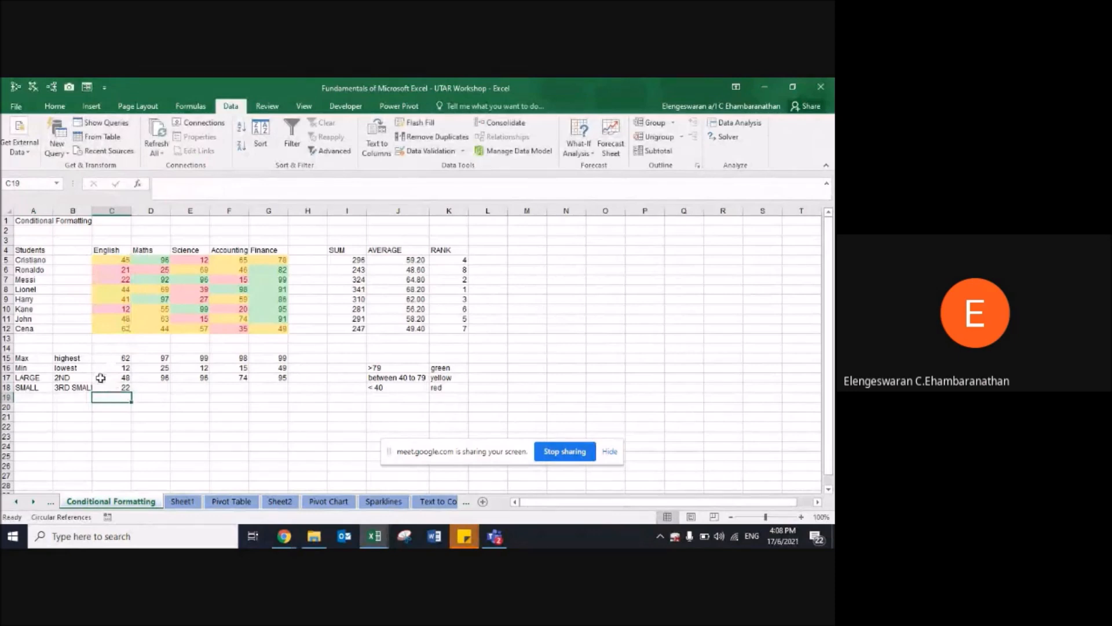
Step: Fill the SMALL formula from C18 across the other subjects to G18
key(Up)
key(shift+Right)
key(shift+Right)
key(shift+Right)
key(shift+Right)
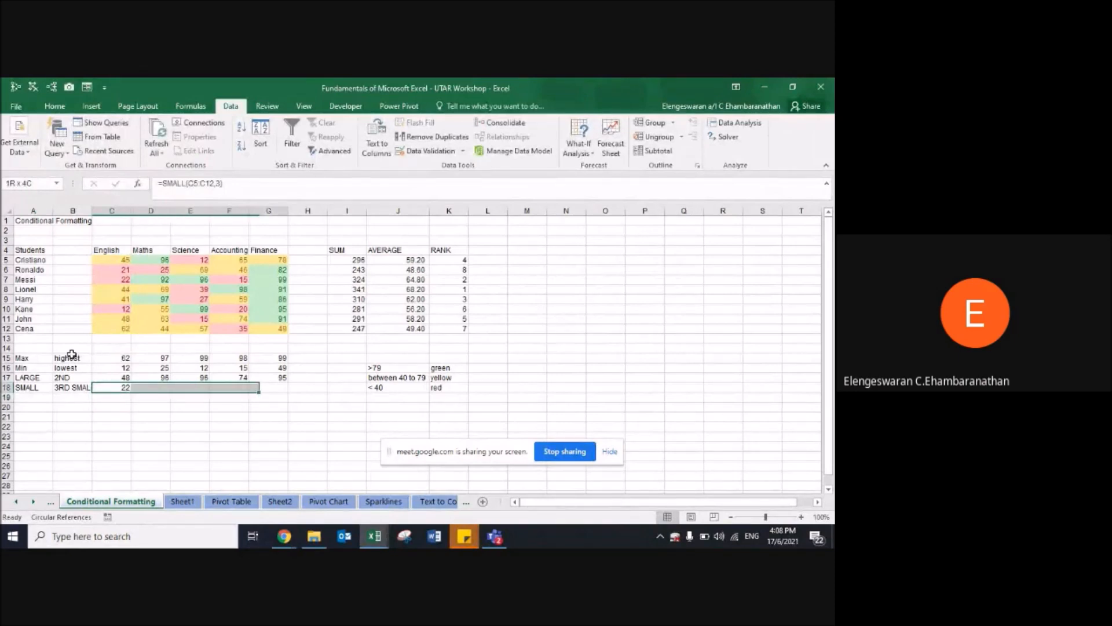
key(ctrl+r)
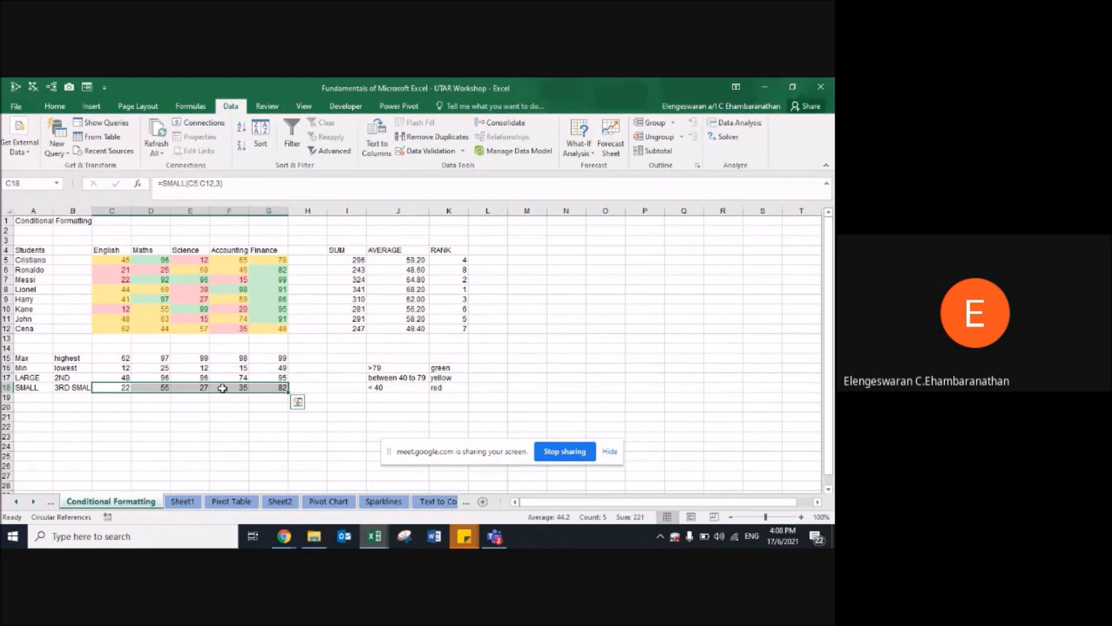
Step: Re-enter =SUM(C5:G5) in I5 for the first student's total and apply it down the SUM column to I12
click(361, 262)
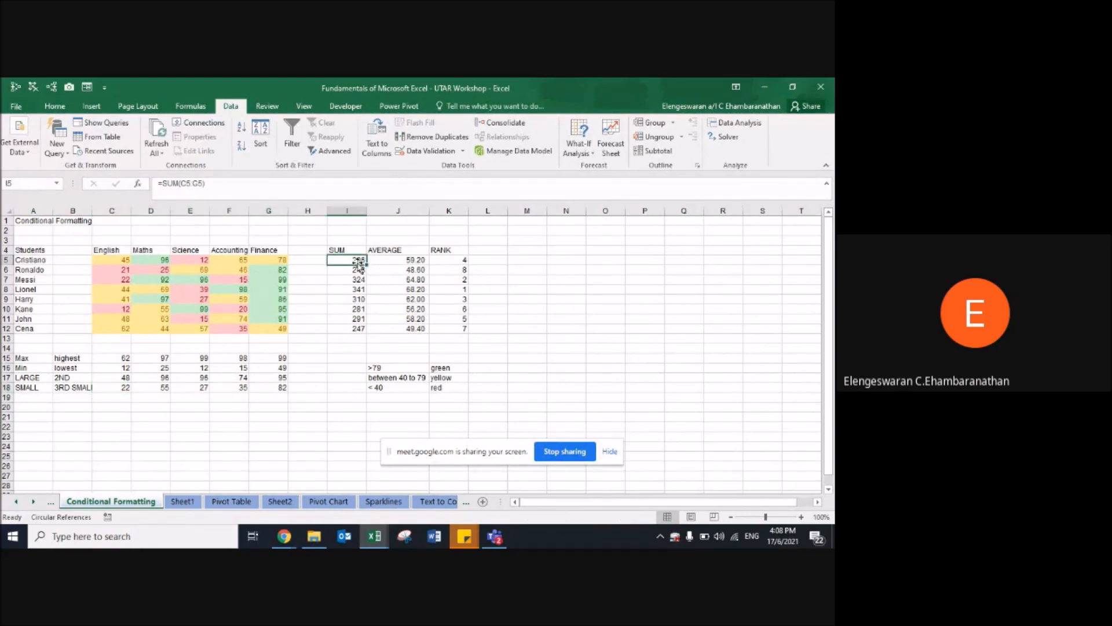
text(=su)
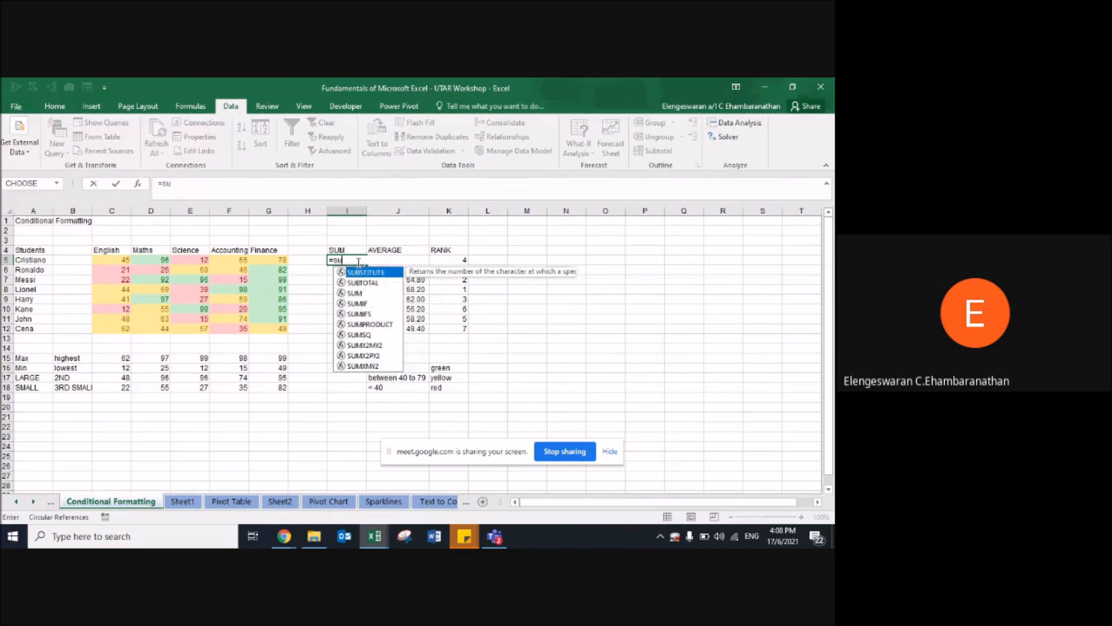
text(m()
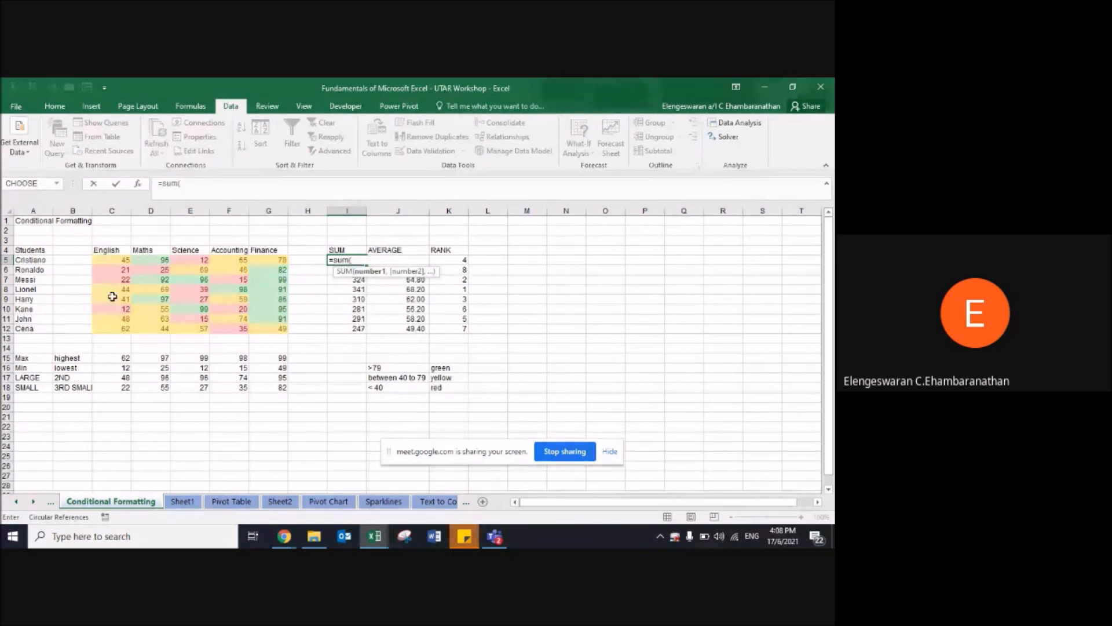
click(110, 262)
drag(111, 262, 277, 261)
key(Return)
key(ctrl+shift+Down)
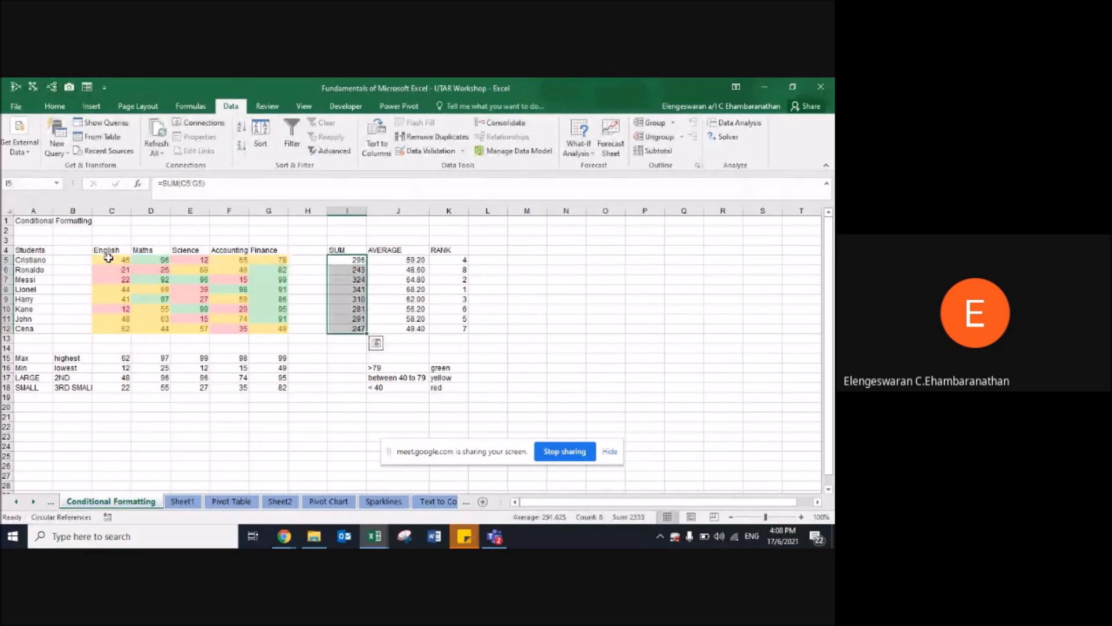
Step: Re-enter =AVERAGE(C5:G5) in J5 for the first student's average mark and fill it down the AVERAGE column
key(Right)
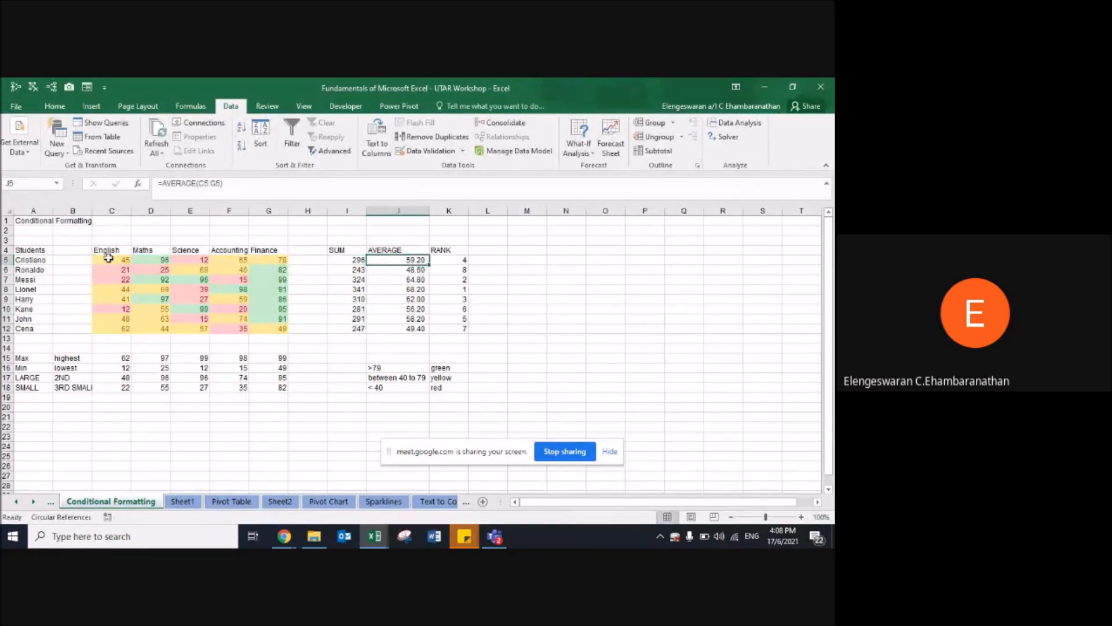
text(=ave)
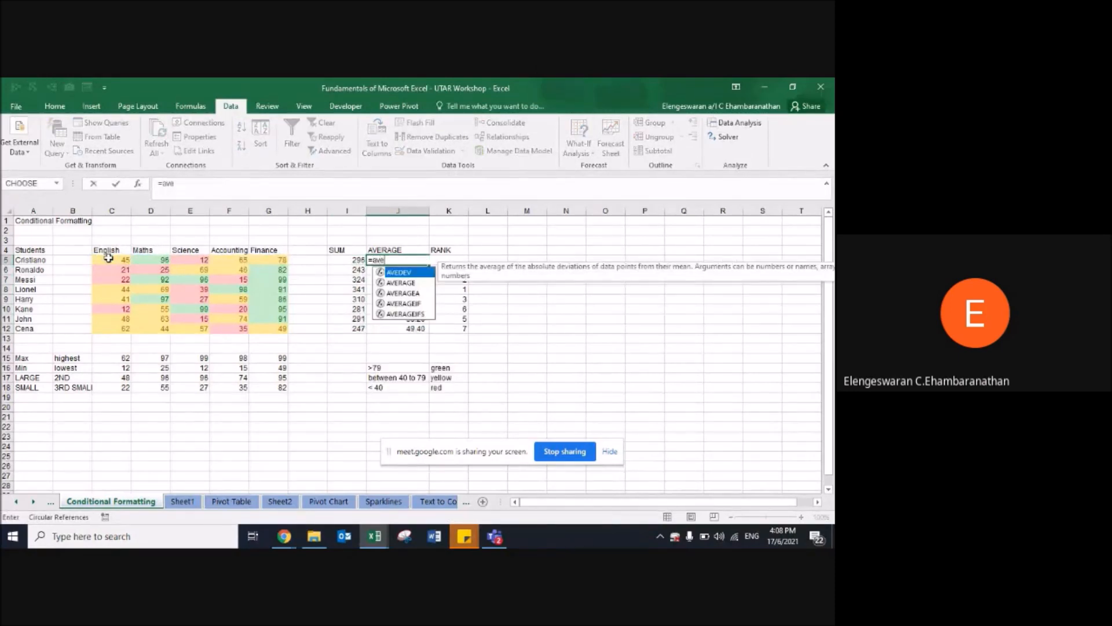
text(rage()
key(Left)
key(Left)
key(Left)
key(Left)
key(Left)
key(Left)
key(Left)
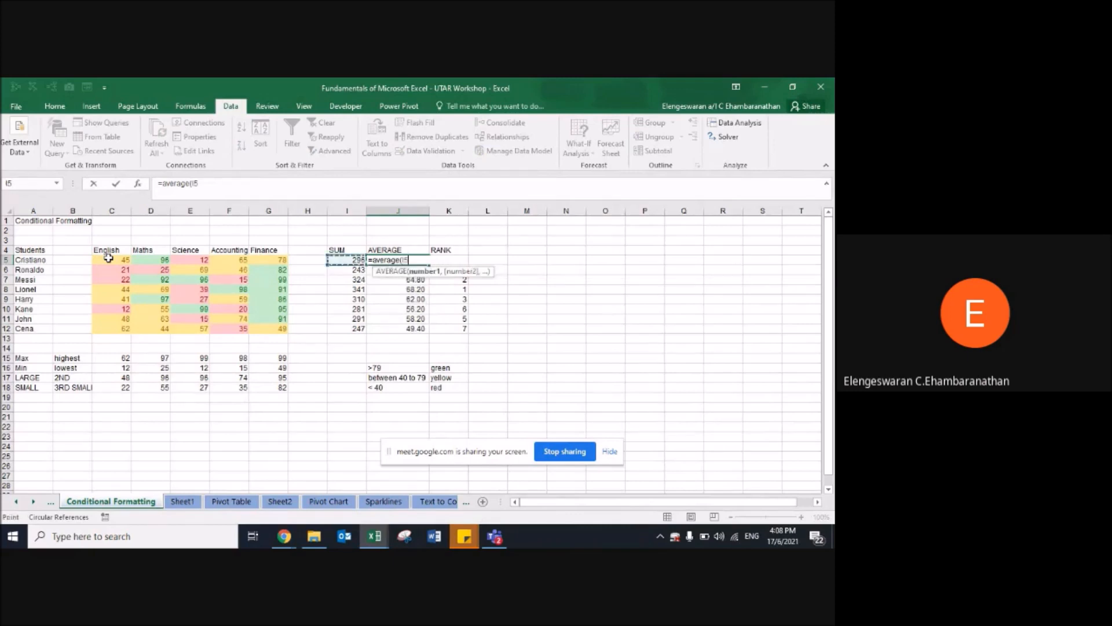
key(shift+Right)
key(shift+Right)
key(shift+Right)
key(shift+Right)
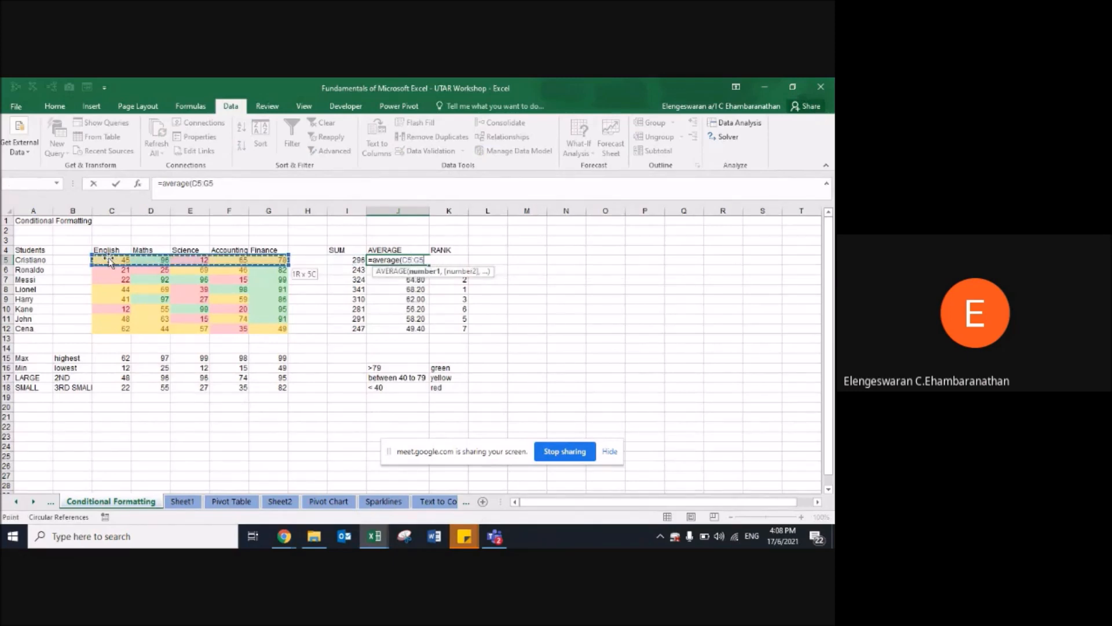
key(ctrl+Return)
key(ctrl+shift+Down)
key(ctrl+d)
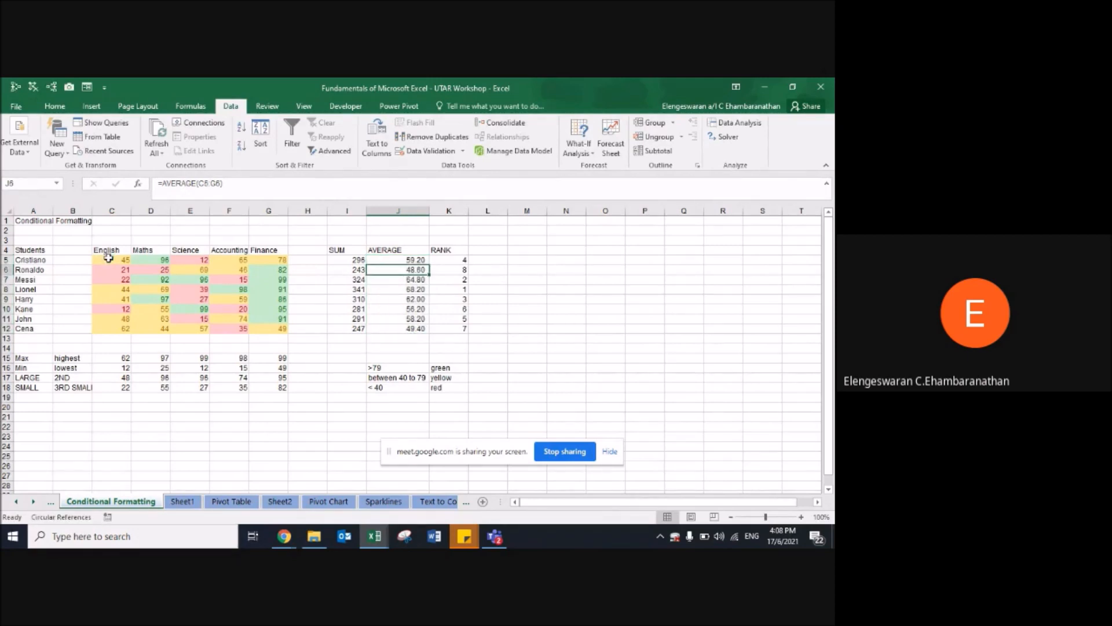
Step: Enter =FORMULATEXT(G15) in H15 to display the Finance Max formula as text
click(301, 357)
text(=)
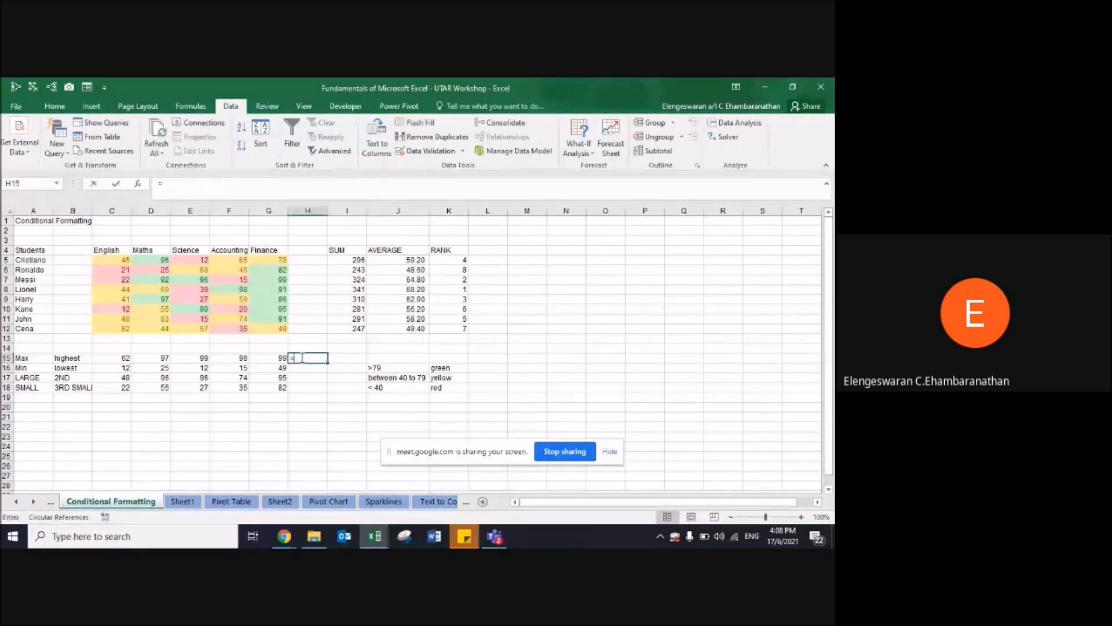
text(formula)
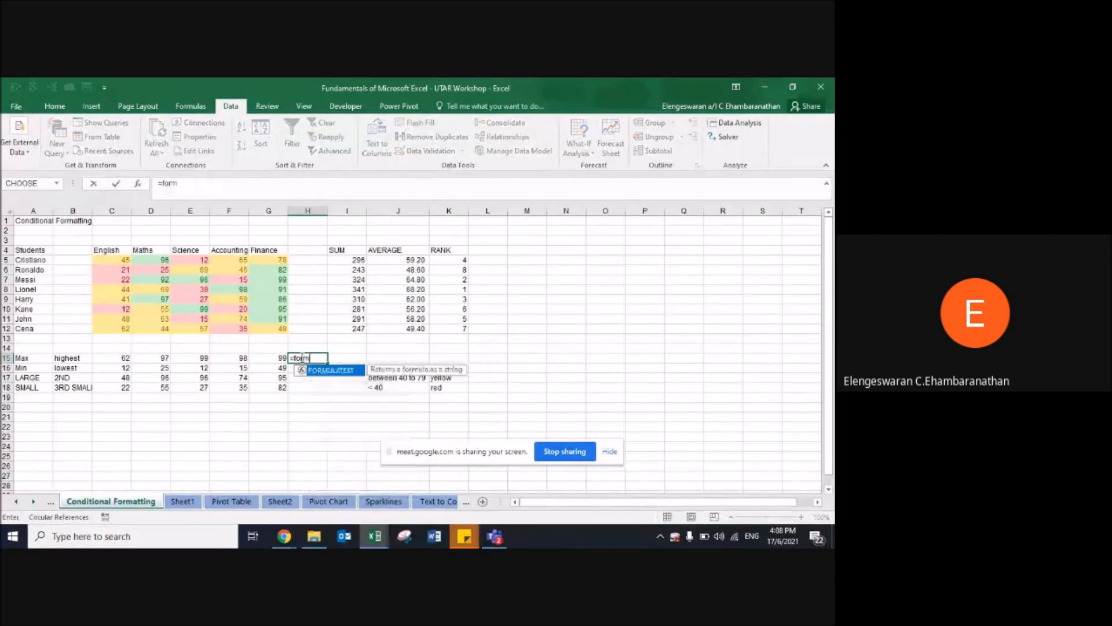
key(Tab)
key(Left)
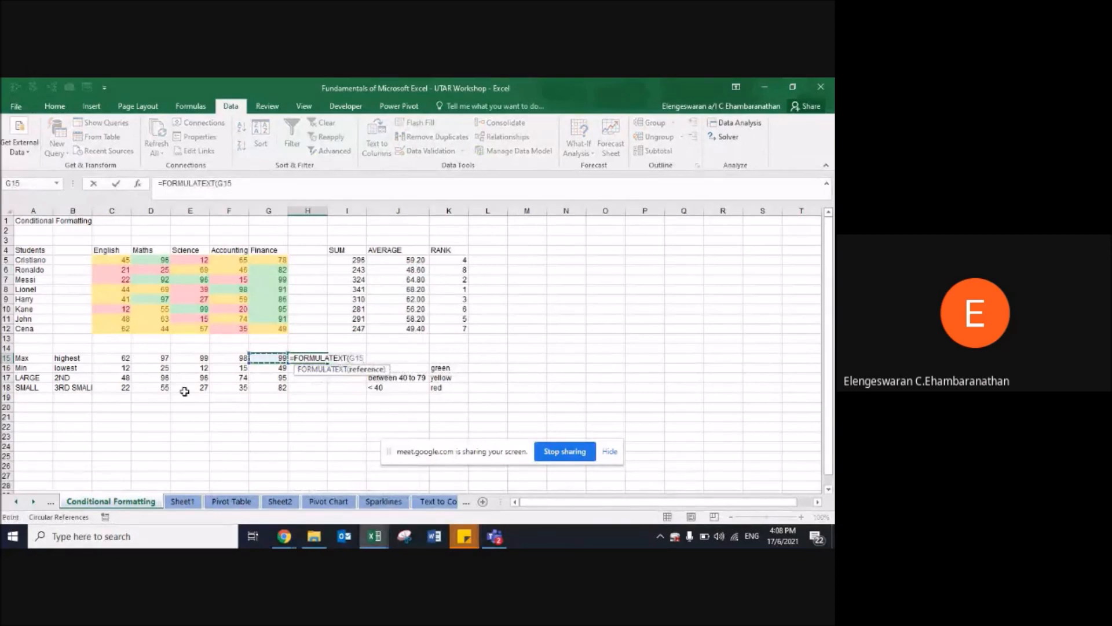
key(Return)
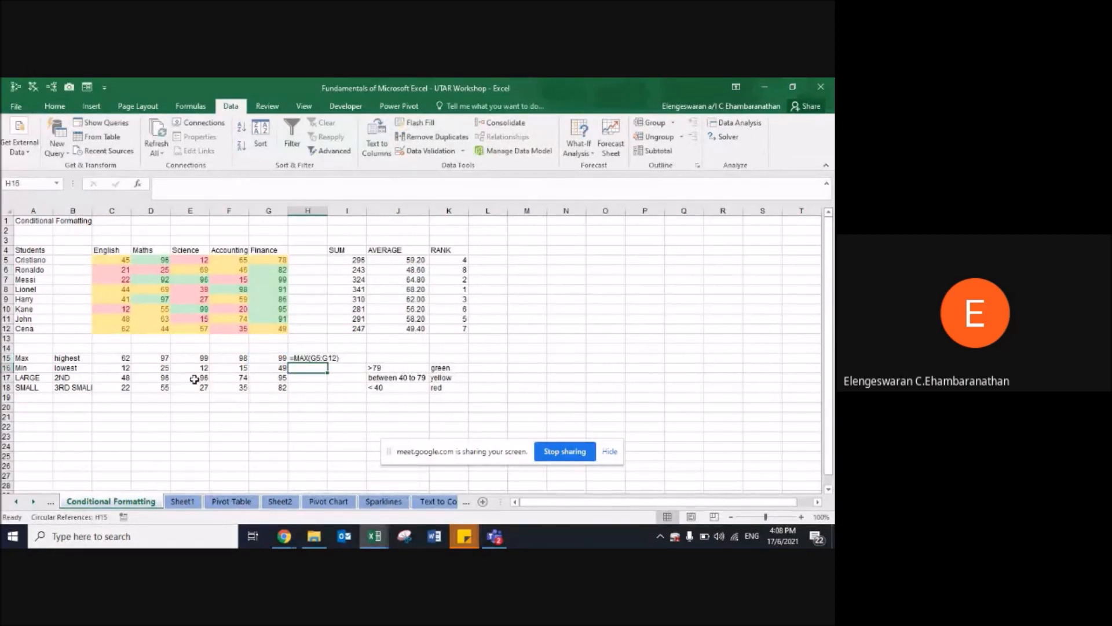
Step: Copy the FORMULATEXT formula down to H16, H17 and H18 to show the MIN, LARGE and SMALL formulas
key(ctrl+d)
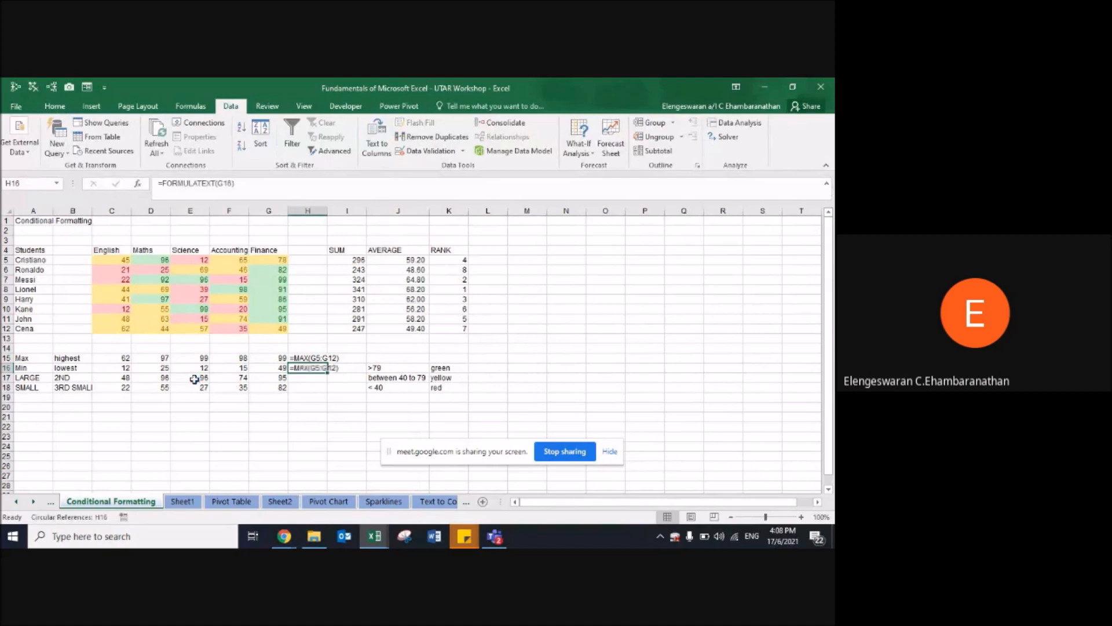
click(304, 378)
key(ctrl+d)
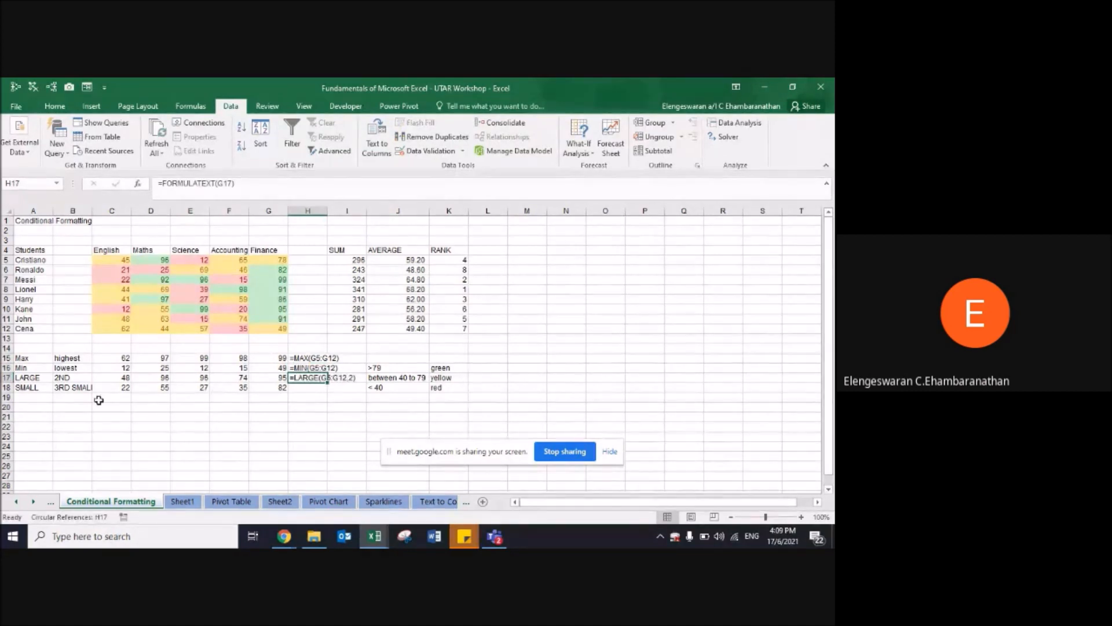
key(Left)
key(F2)
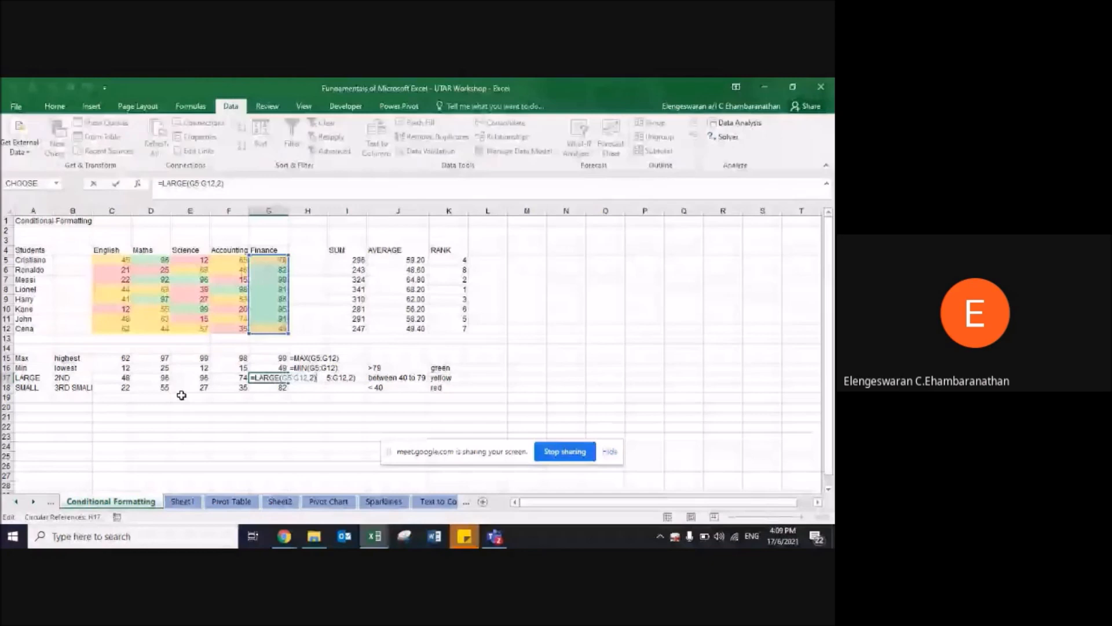
key(Return)
key(Right)
key(ctrl+d)
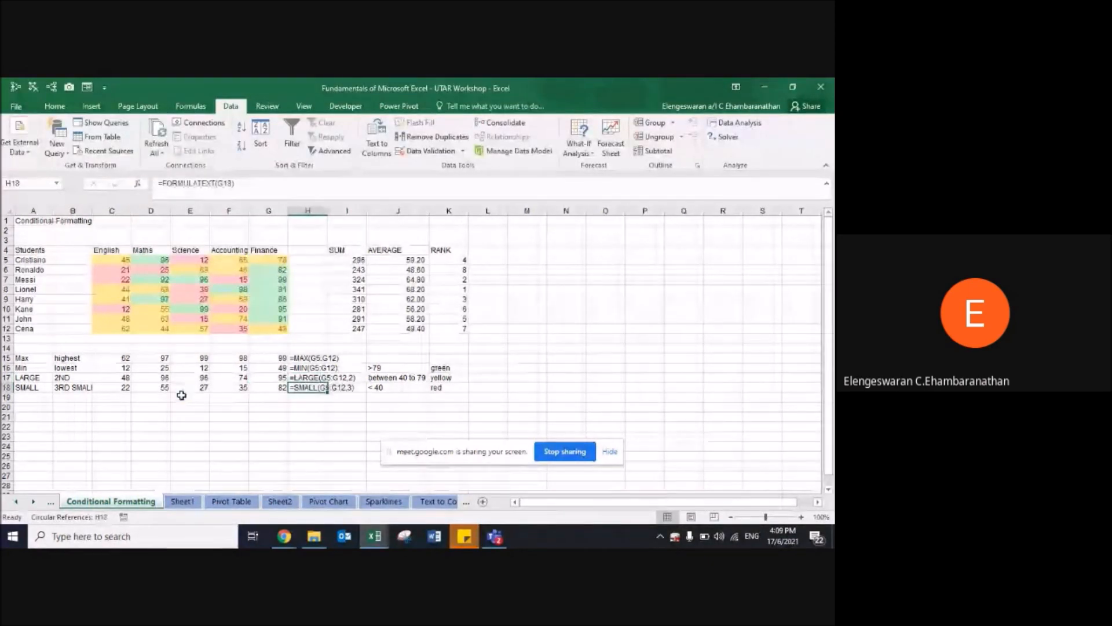
key(Left)
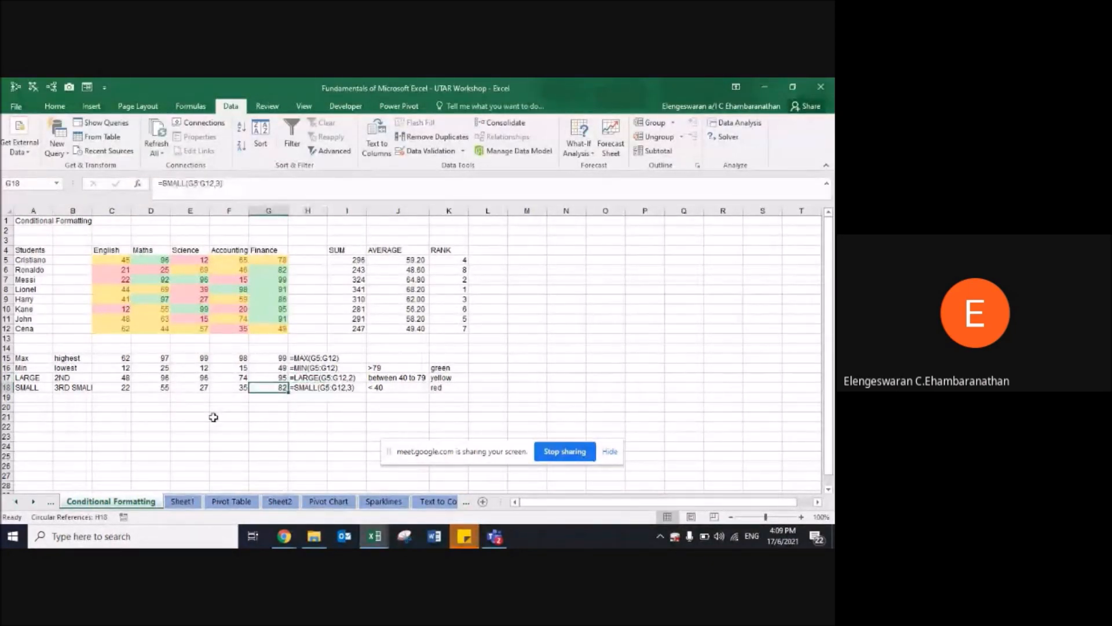
Step: Examine the Finance SMALL, LARGE, Min and Max formulas in G18 to G15 and a student's SUM formula
key(F2)
key(Escape)
key(Up)
key(F2)
key(Escape)
key(Up)
key(F2)
key(Escape)
key(Up)
key(F2)
key(Escape)
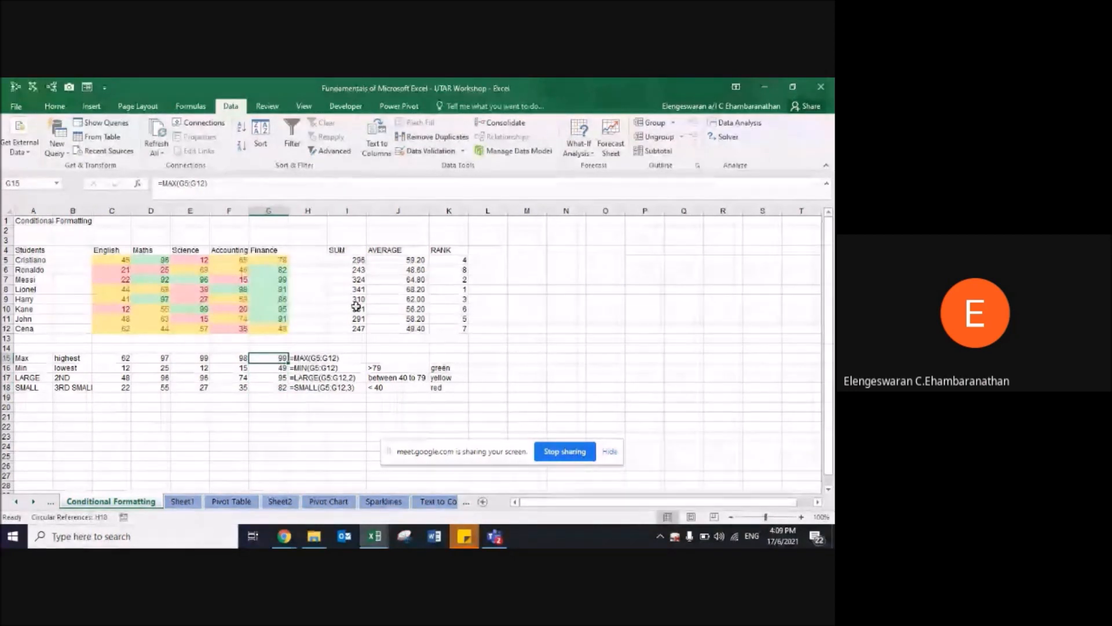
click(348, 289)
key(F2)
key(Escape)
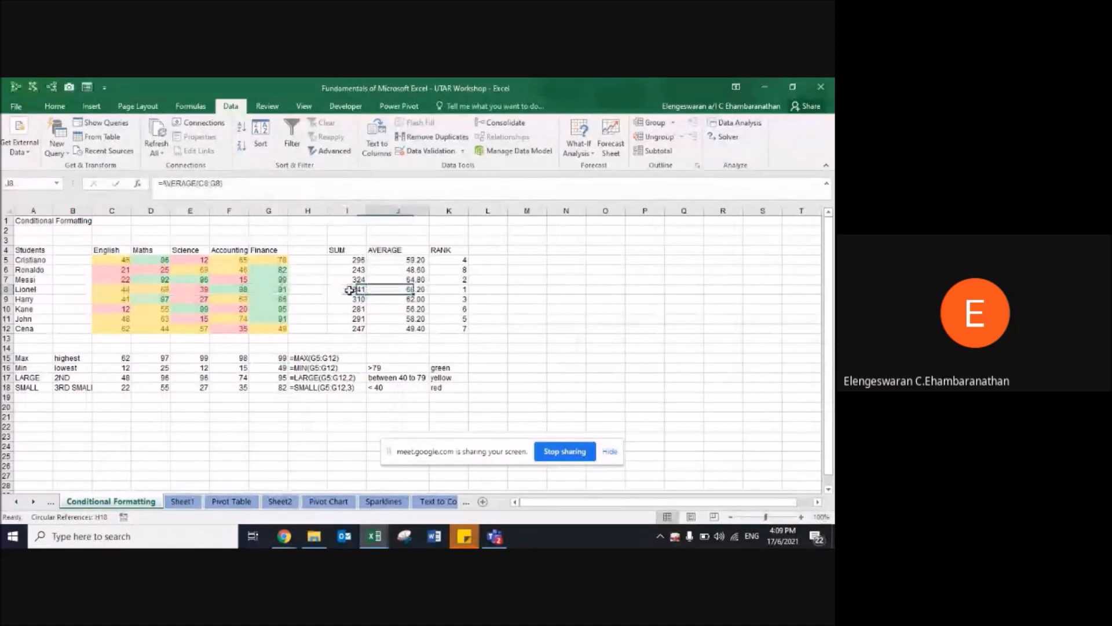
Step: Enter =FORMULATEXT(I12) in I13 to show the SUM formula as text and fill it across to J13 for AVERAGE
click(342, 339)
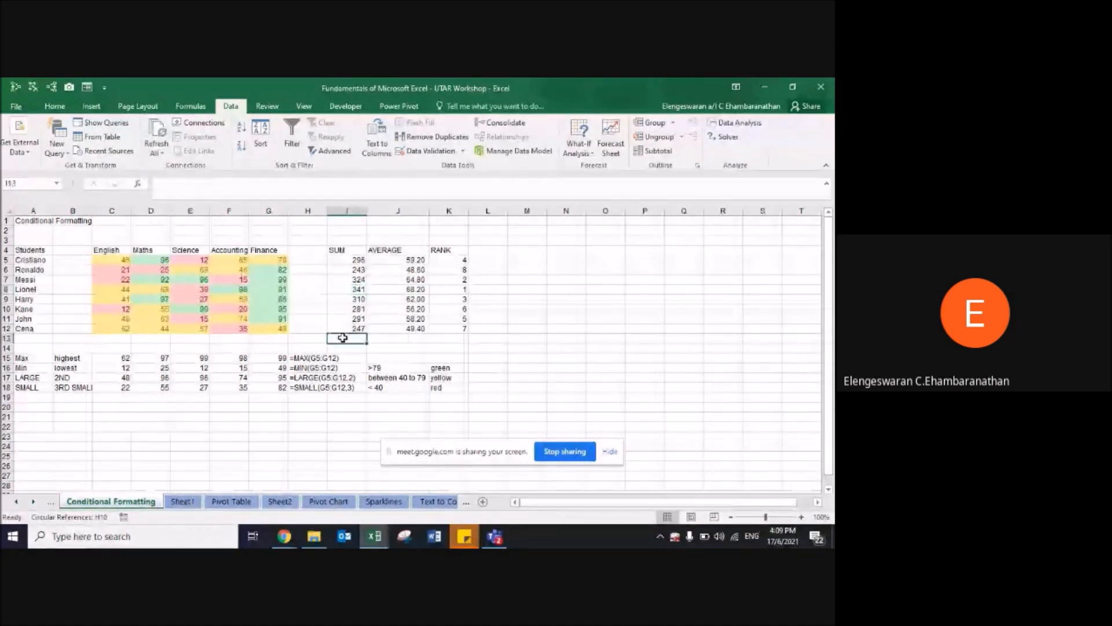
text(=for)
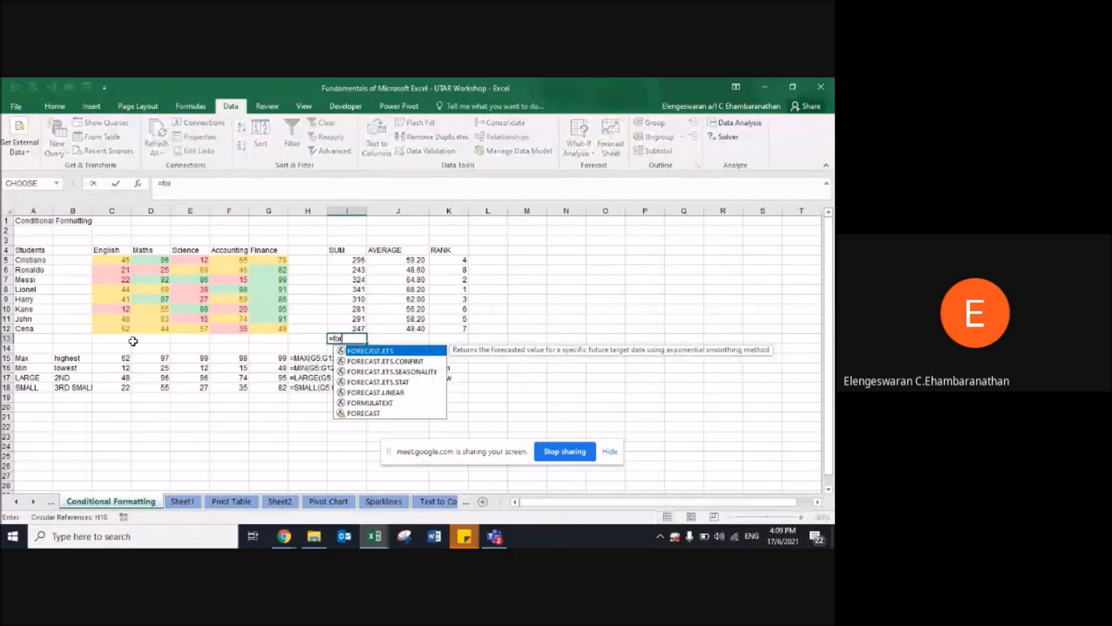
click(364, 403)
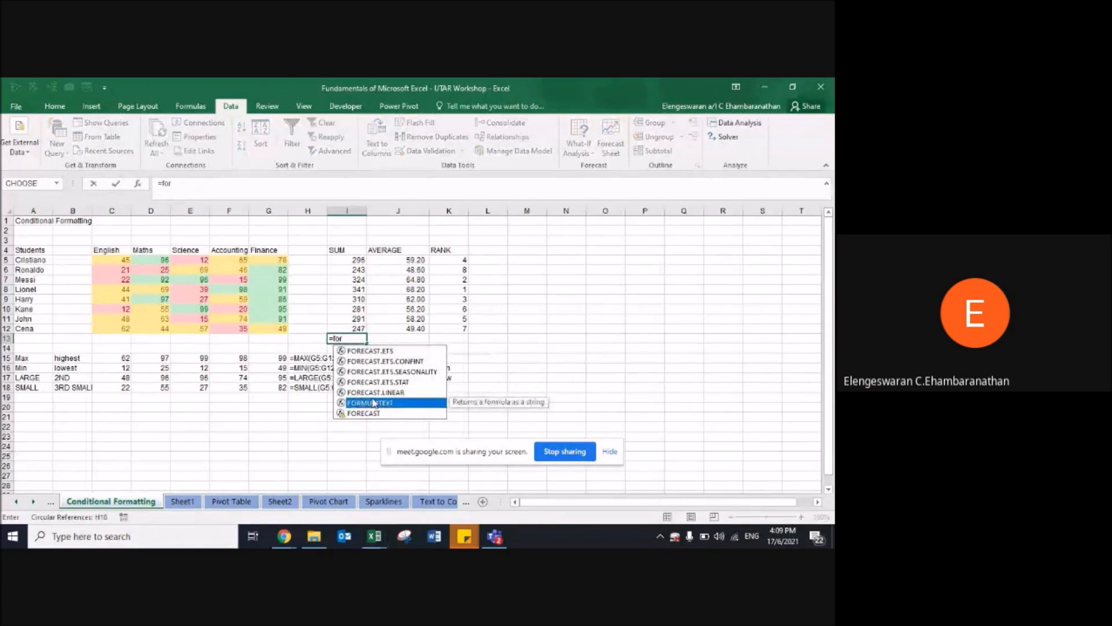
double_click(365, 404)
key(Up)
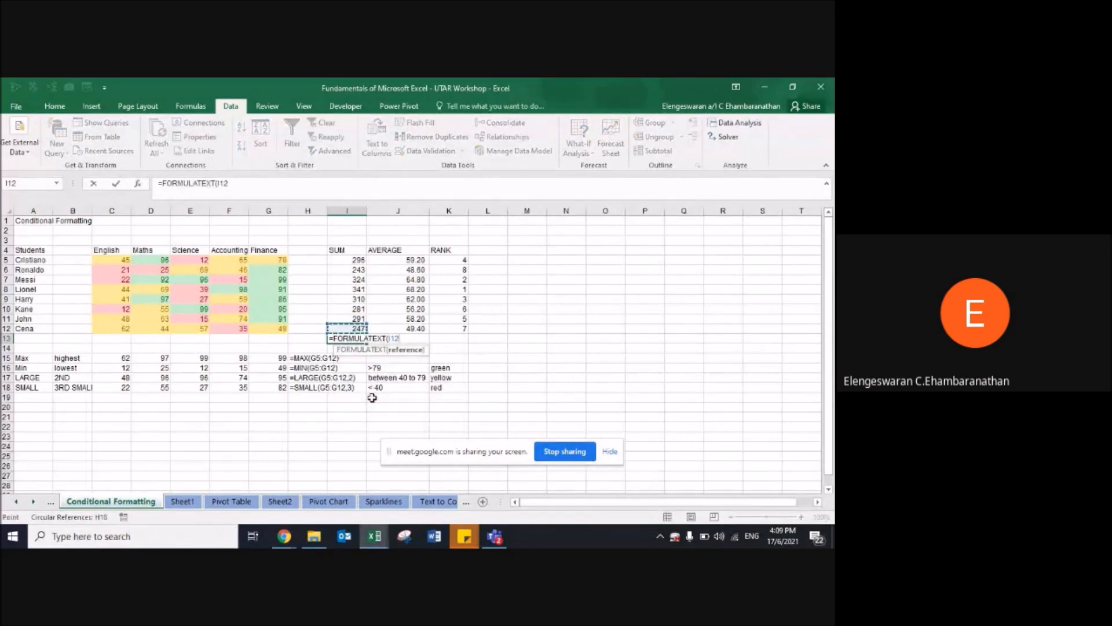
key(Tab)
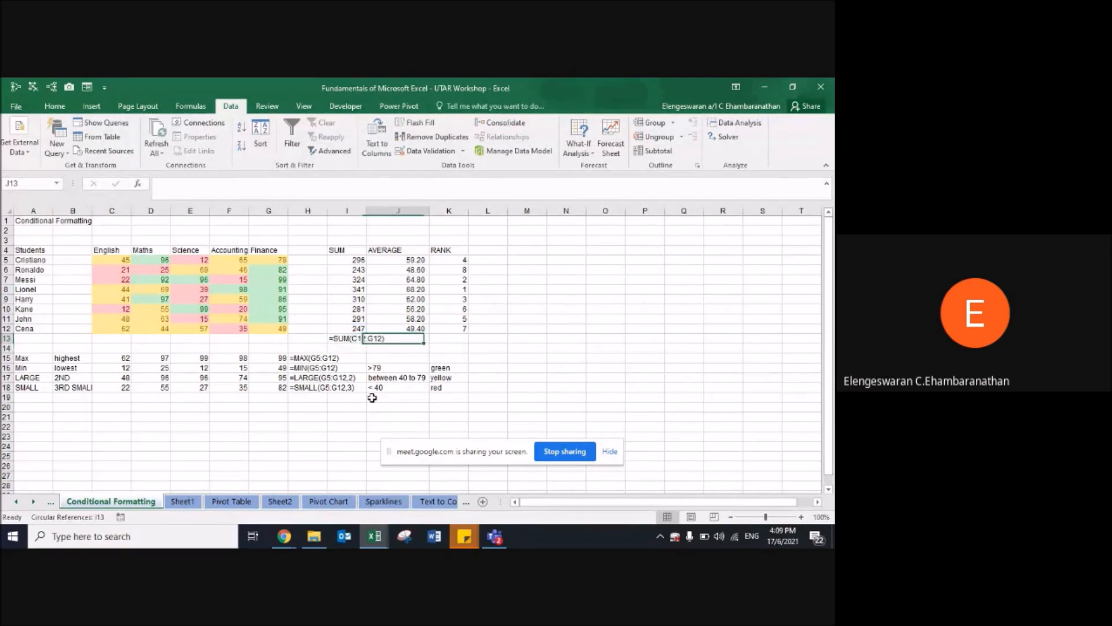
key(ctrl+r)
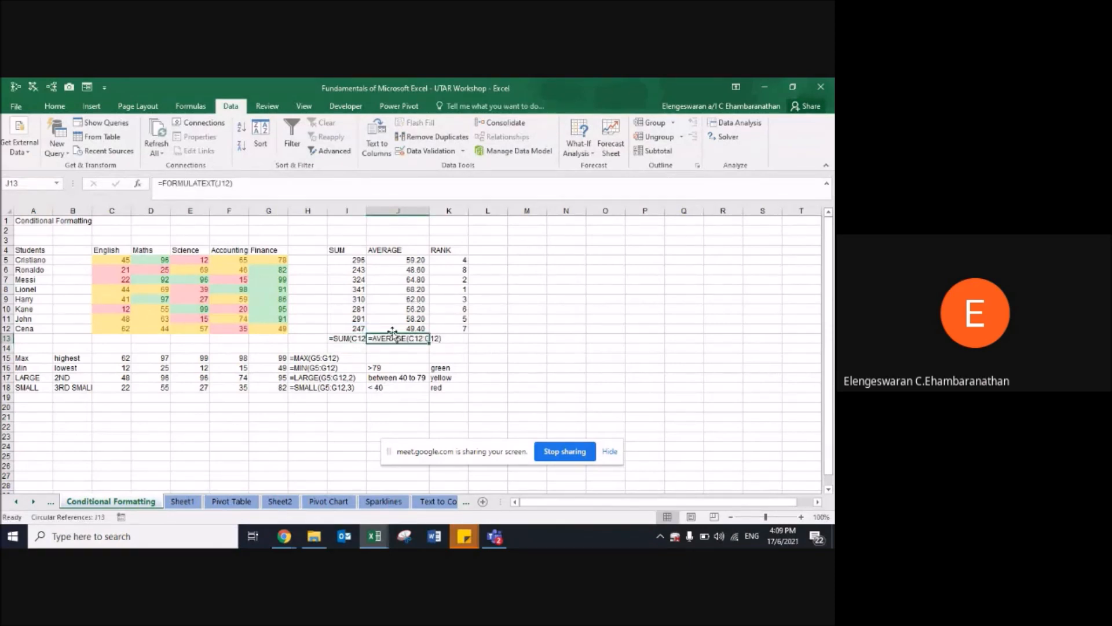
Step: Clear all existing RANK formulas in K5:K12
key(Right)
key(Up)
key(Up)
key(Up)
key(Up)
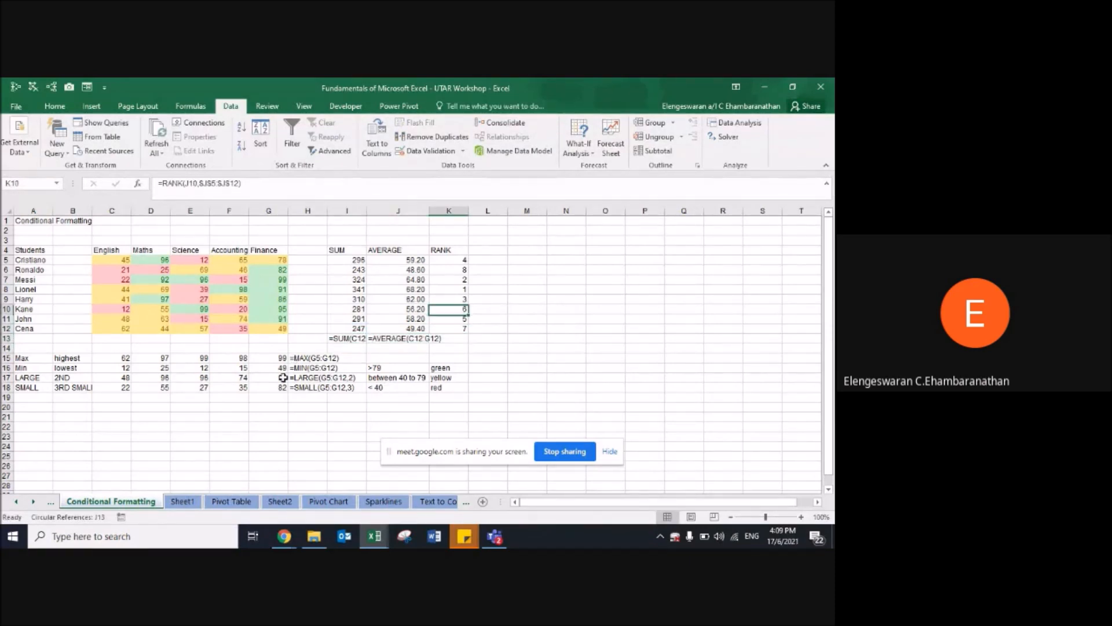
key(Up)
key(Up)
key(Up)
key(Up)
key(ctrl+shift+Down)
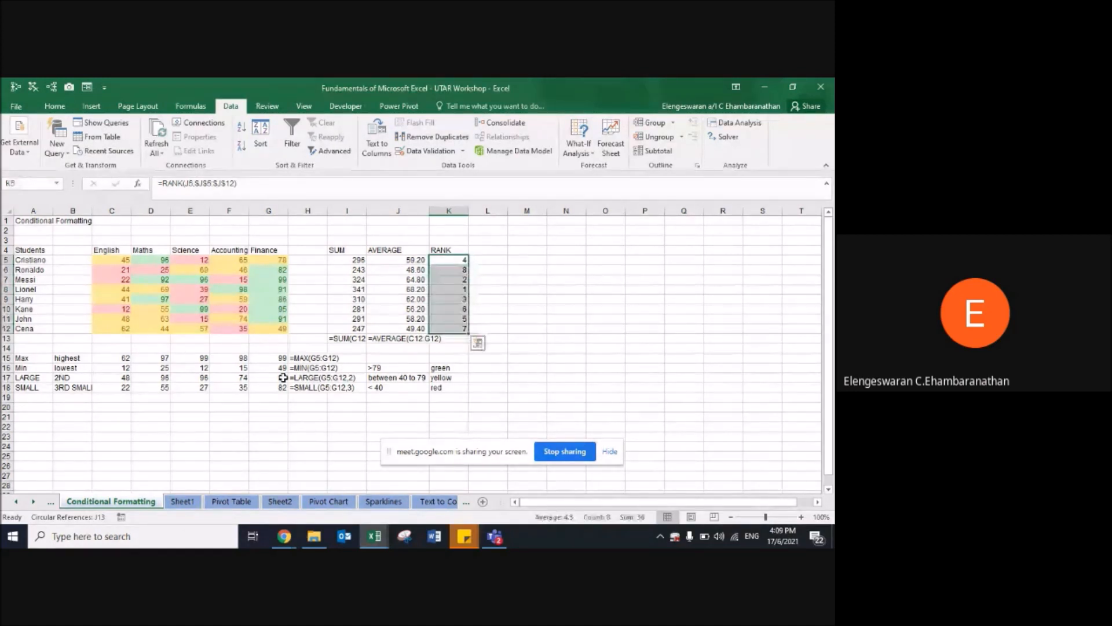
key(Delete)
Step: Enter =RANK(J5,$J$5:$J$12) in K5 to rank the first student's average against all averages
text(=)
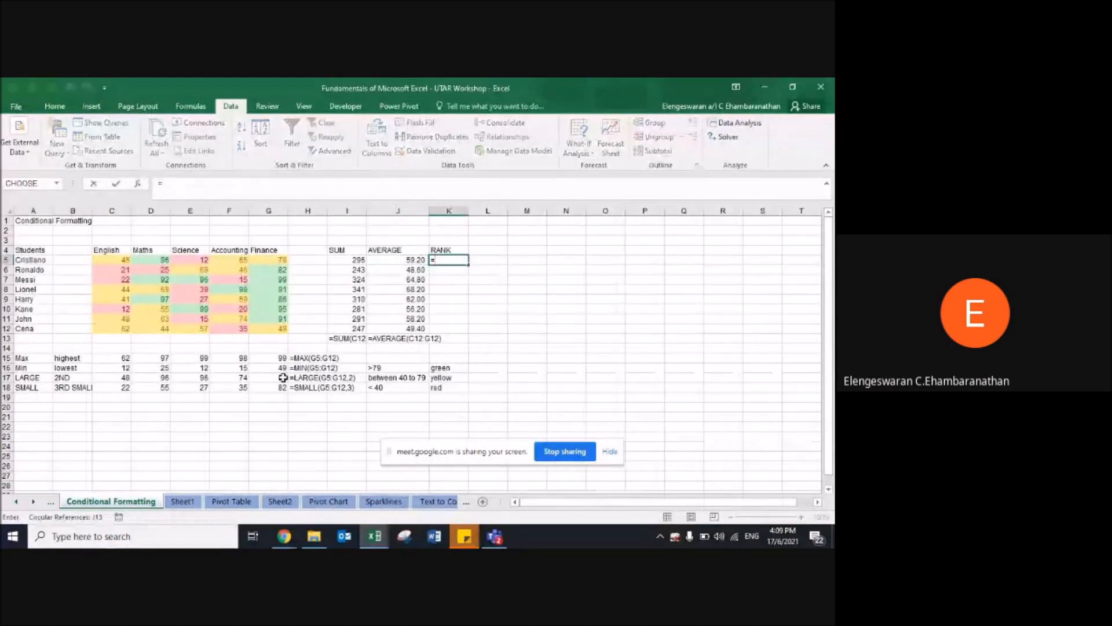
text(rank)
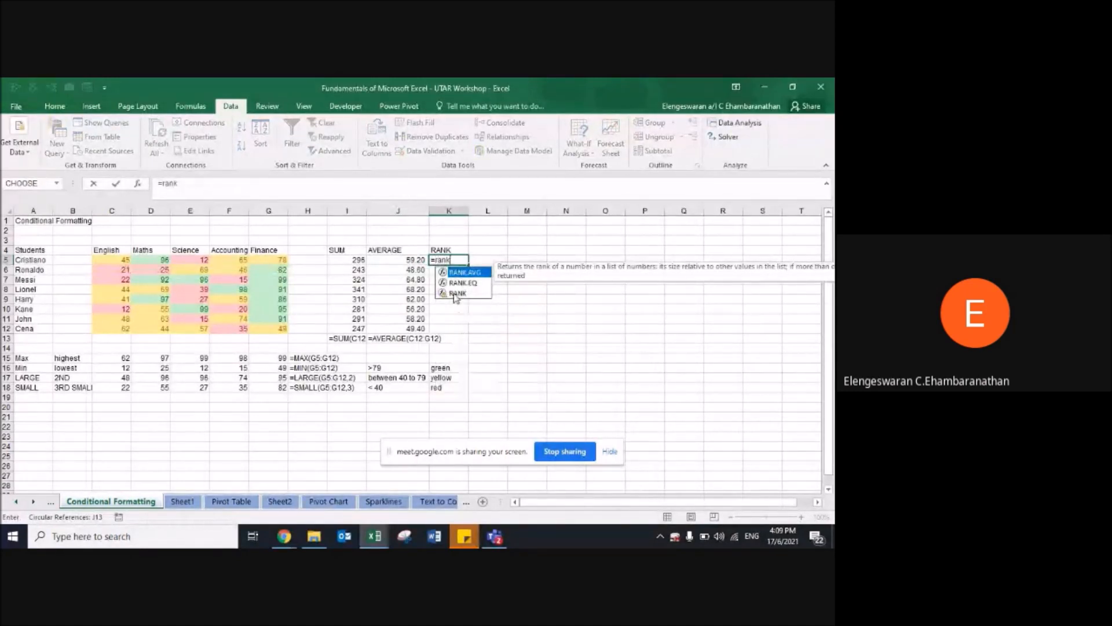
click(458, 293)
double_click(457, 293)
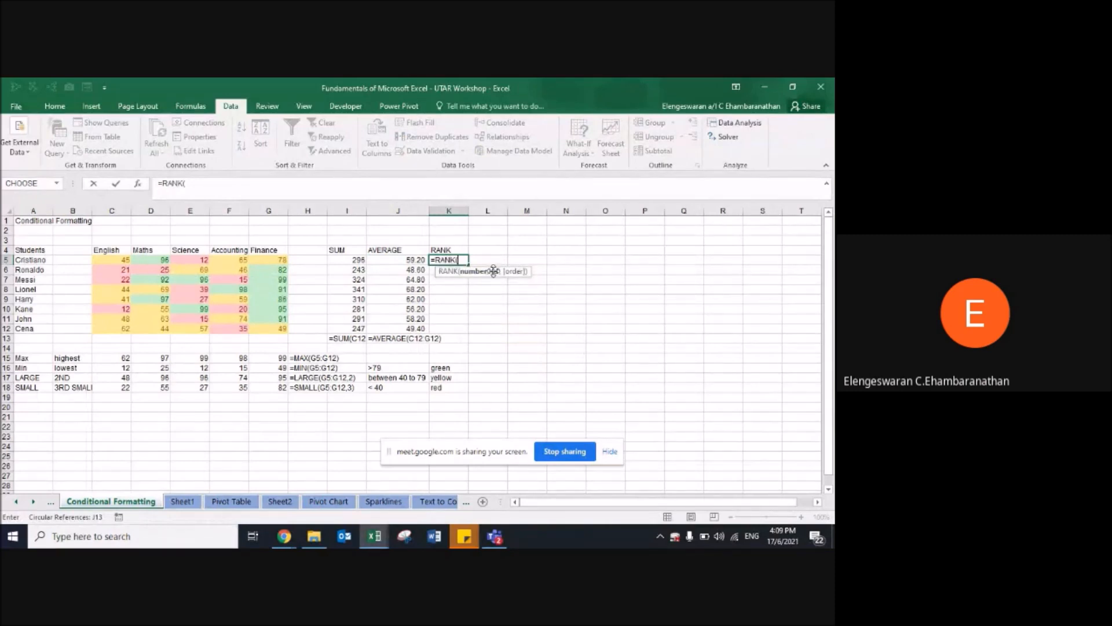
click(398, 260)
text(,)
key(Left)
key(ctrl+shift+Down)
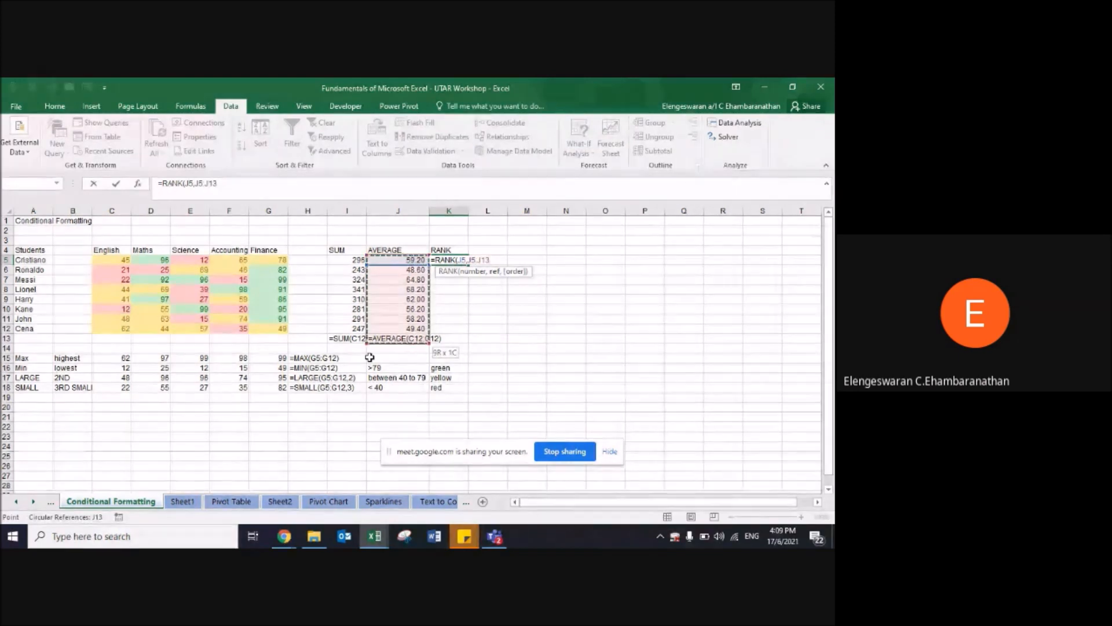
key(shift+Up)
key(F4)
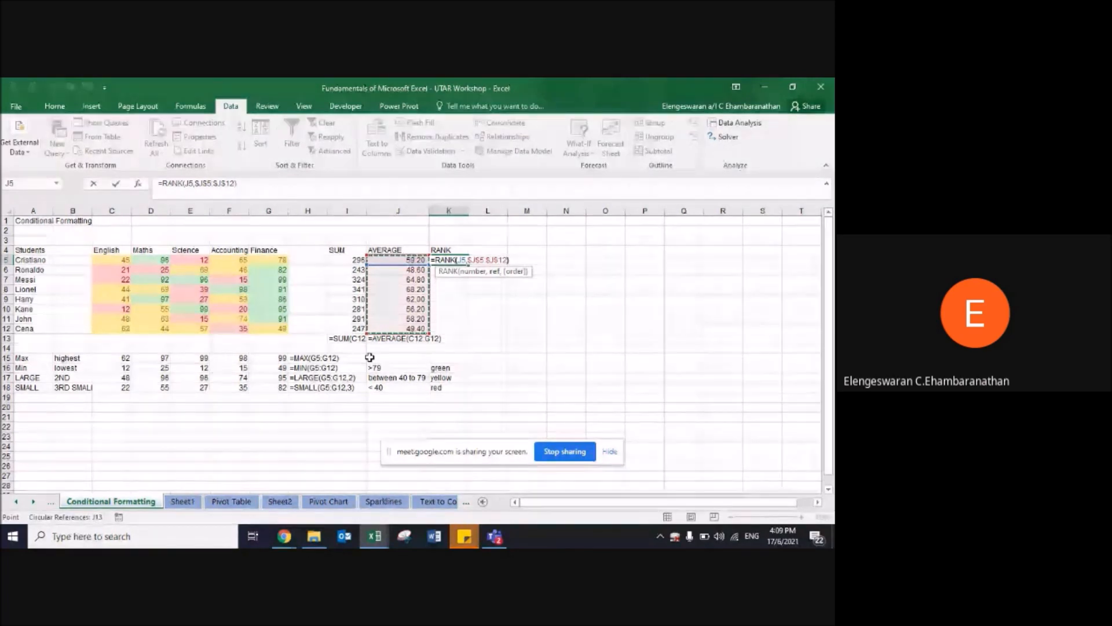
key(ctrl+Return)
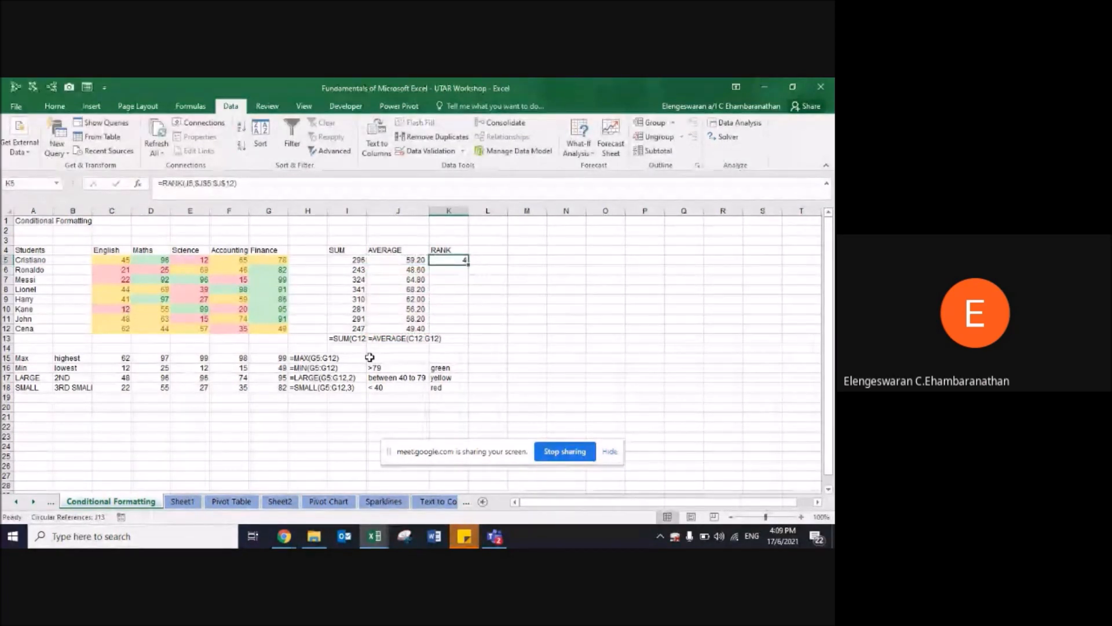
Step: Fill the RANK formula from K5 down to K12 for the remaining students
key(Left)
key(ctrl+Down)
key(Right)
key(Up)
key(ctrl+shift+Up)
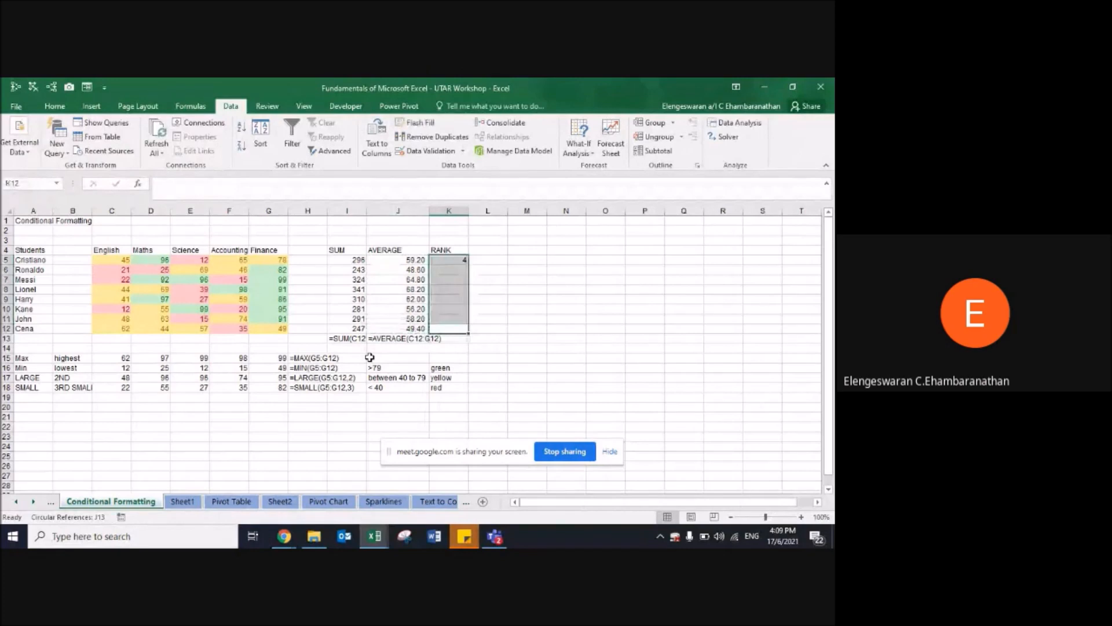
key(ctrl+d)
Step: Check the ranks in the RANK column and examine the whole row of the student in row 8
key(Up)
key(Up)
key(Up)
key(Up)
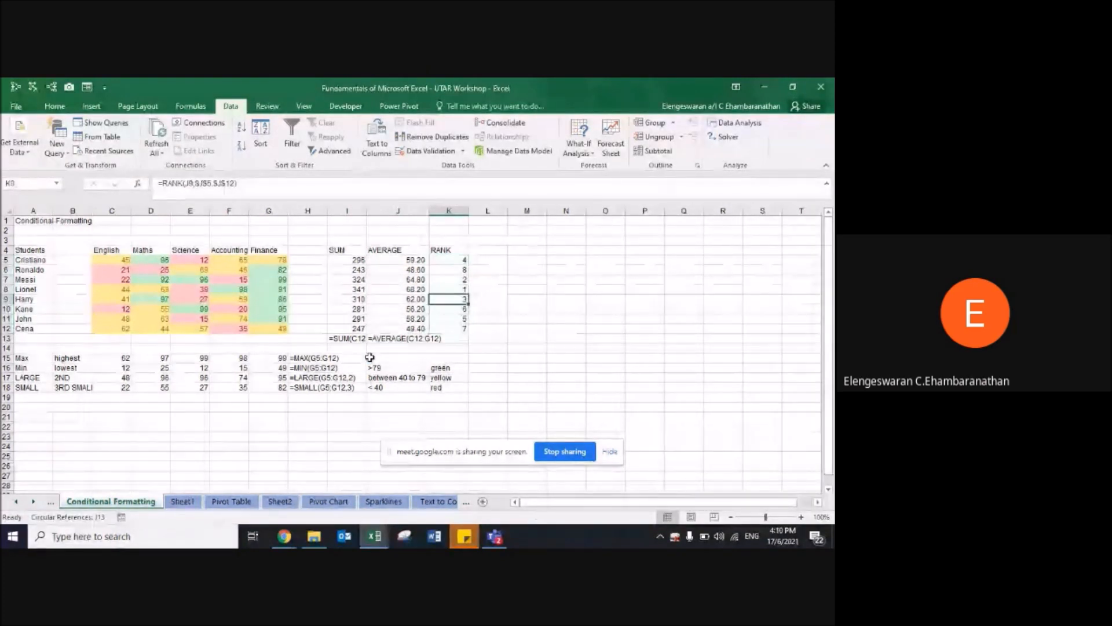
key(shift+space)
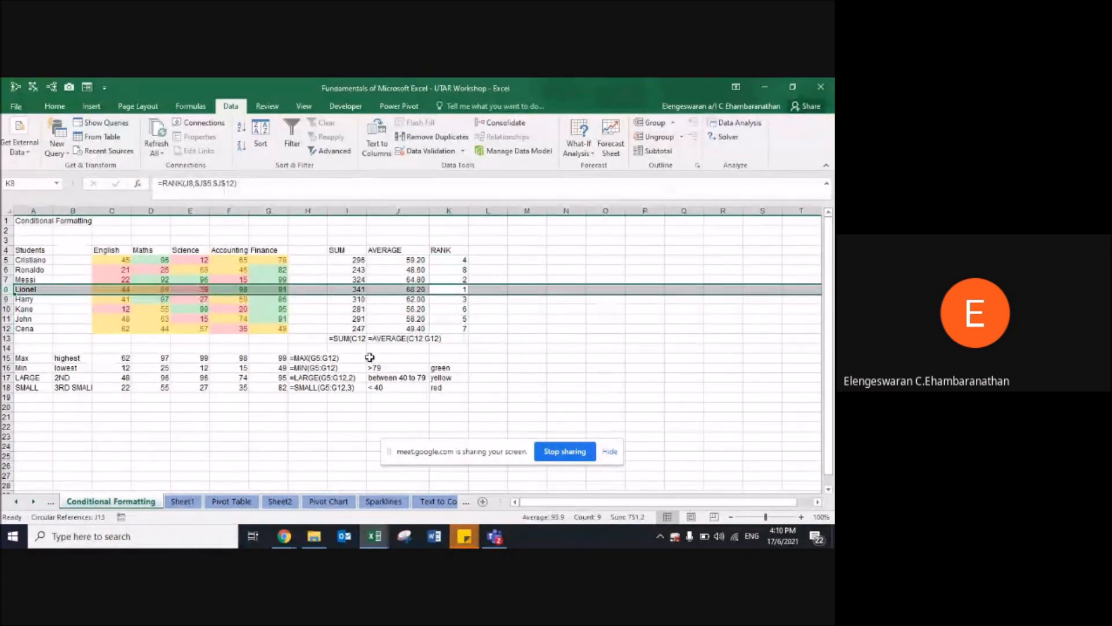
key(Up)
key(Up)
Step: Enter =FORMULATEXT(K12) in K13 to display the RANK formula as text
key(Down)
key(Down)
key(Down)
key(Down)
key(Down)
key(Down)
key(Down)
text(=FORMULATEXT(K12))
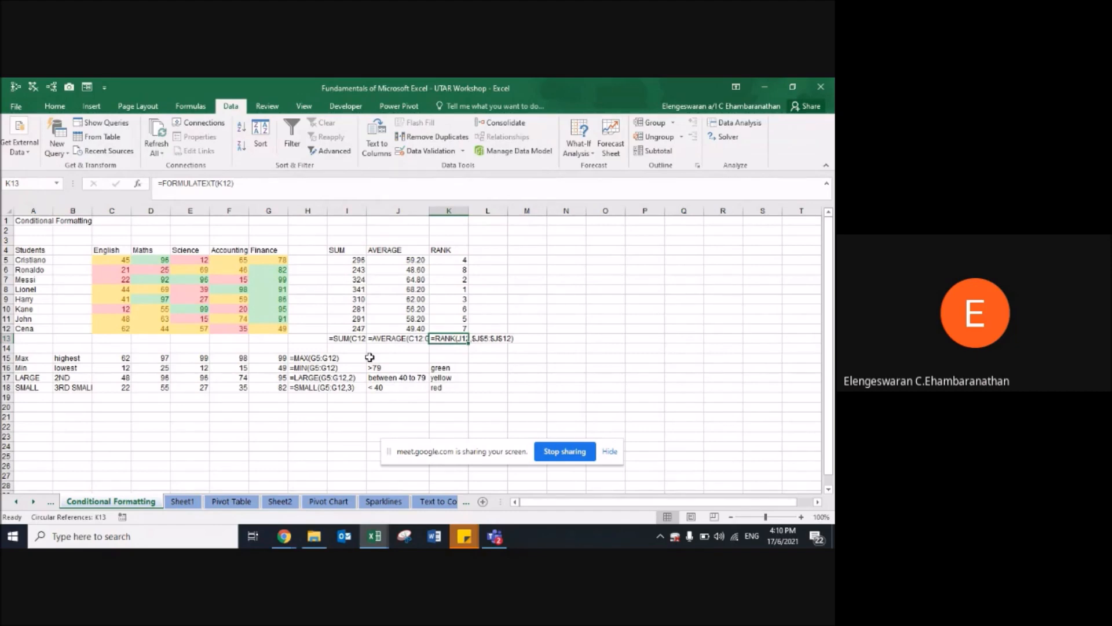
Step: Switch to the SUMIF Formula worksheet
key(ctrl+Page_Down)
key(ctrl+Page_Down)
key(ctrl+Page_Down)
key(ctrl+Page_Down)
key(ctrl+Page_Down)
key(ctrl+Page_Down)
key(ctrl+Page_Down)
key(ctrl+Page_Down)
key(ctrl+Page_Down)
key(ctrl+Page_Down)
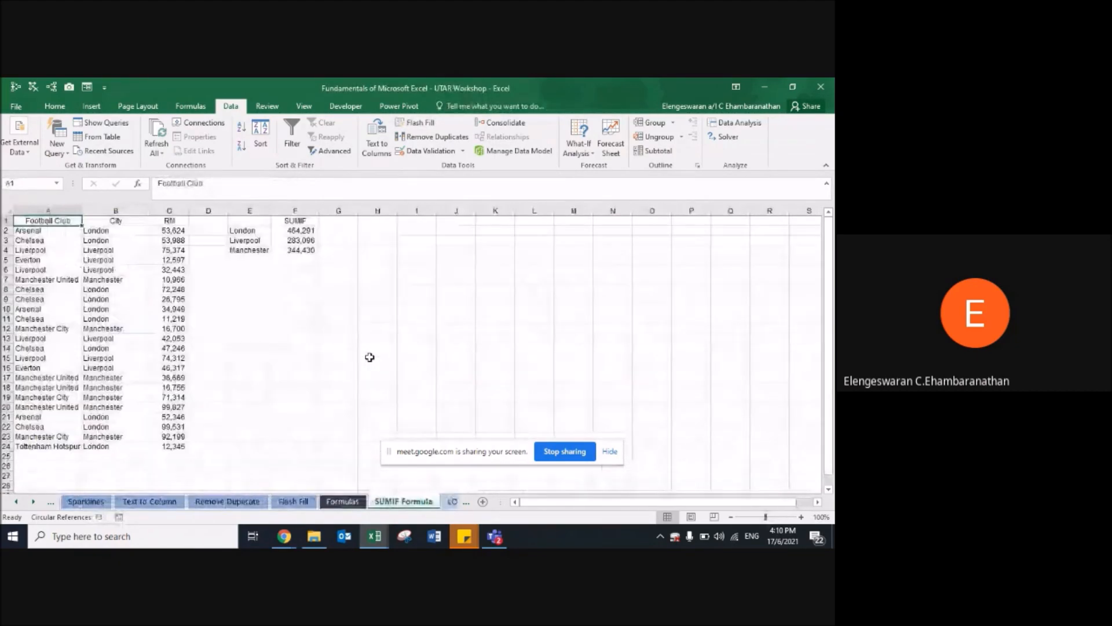
Step: Check the existing SUMIF formulas for Liverpool and London, and clear the results in F2:F4
click(288, 239)
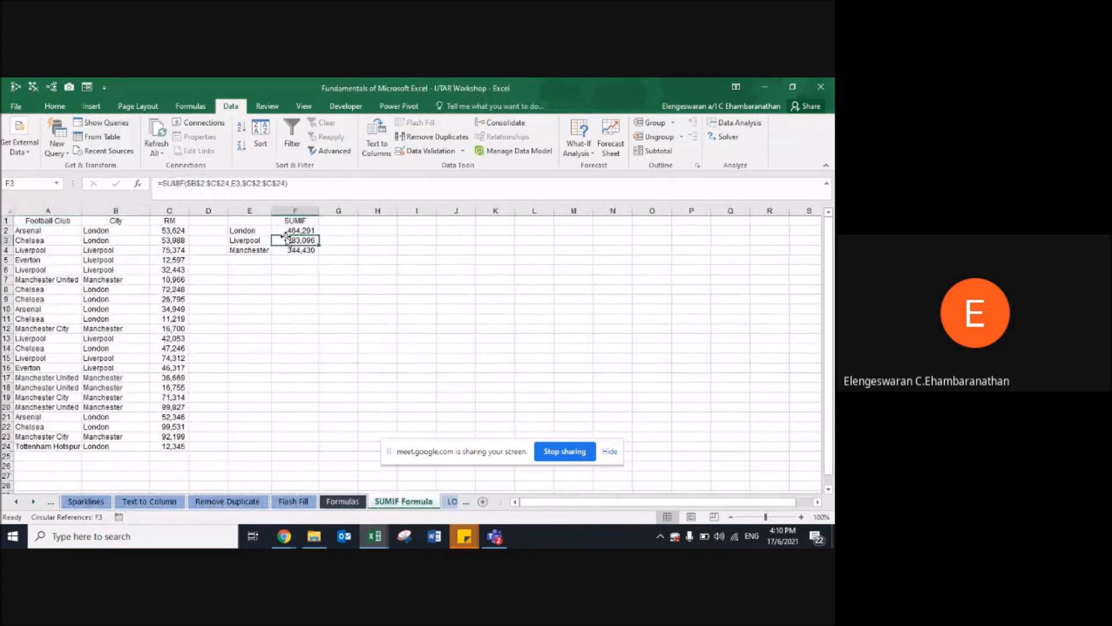
click(286, 233)
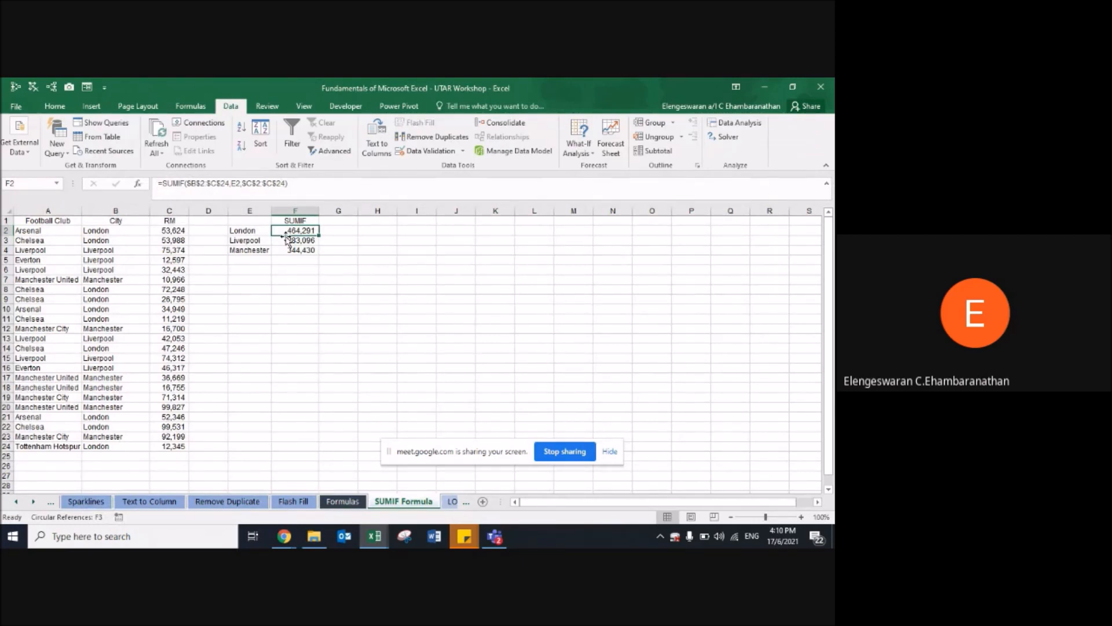
drag(287, 237, 296, 250)
key(Delete)
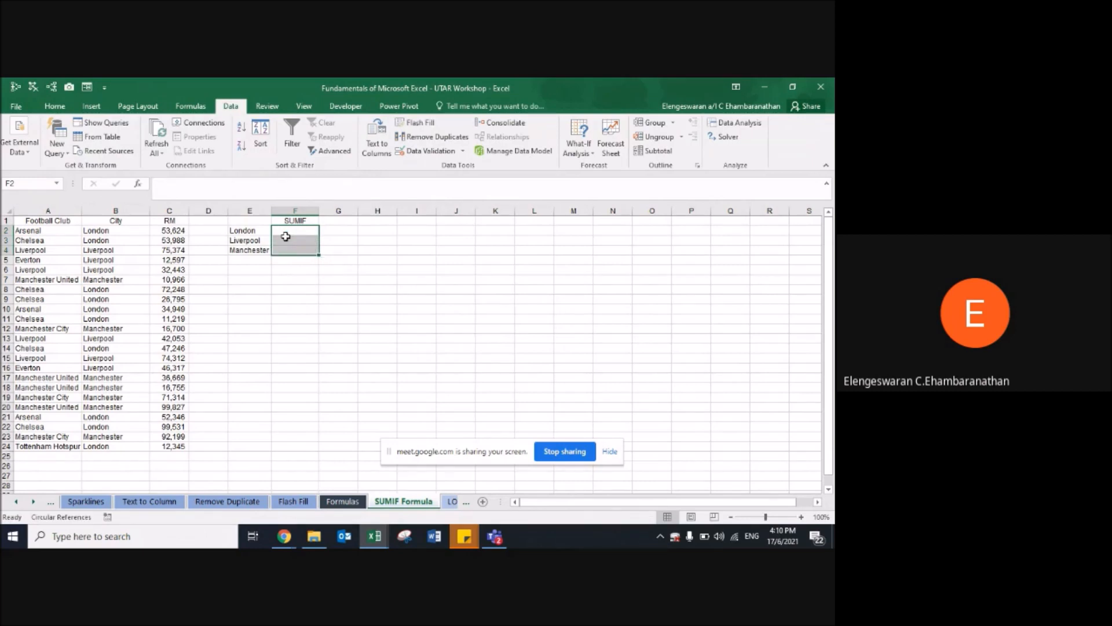
Step: Examine the football clubs, their cities and RM amounts in the table, and the London criterion in E2
key(Left)
key(Left)
key(Left)
key(Left)
key(Left)
key(Down)
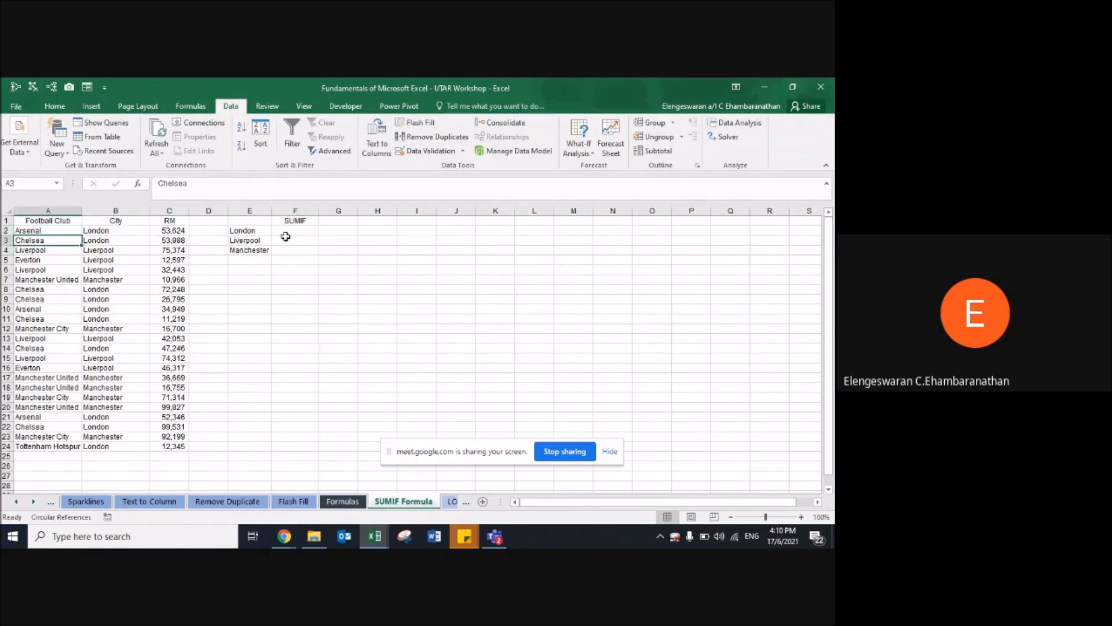
key(Right)
key(Left)
key(Down)
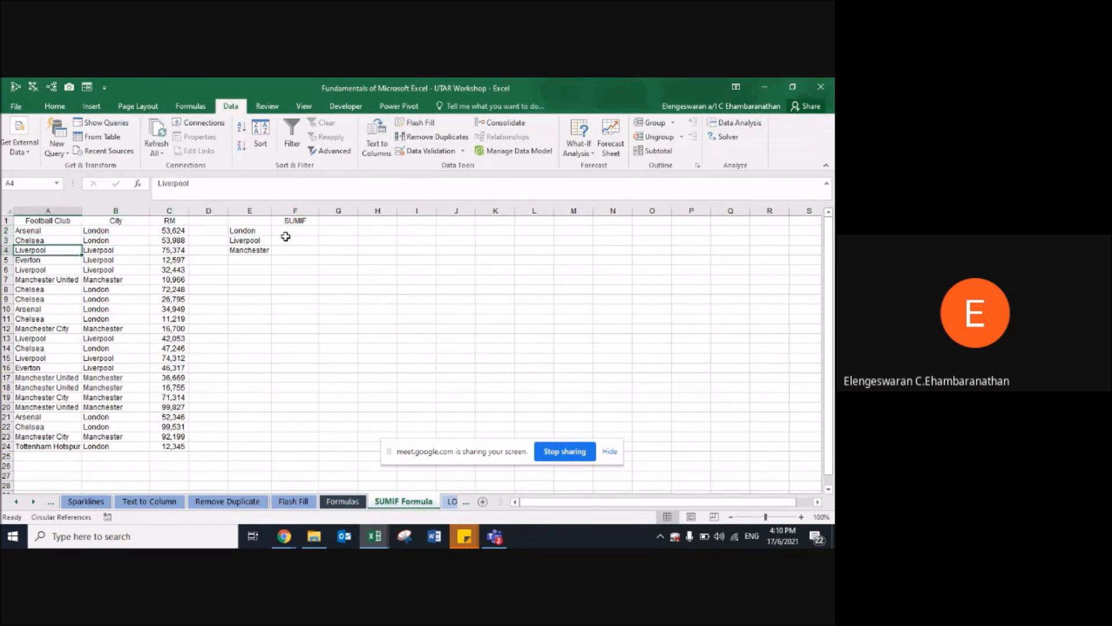
key(Right)
key(Down)
key(Down)
key(Left)
key(Down)
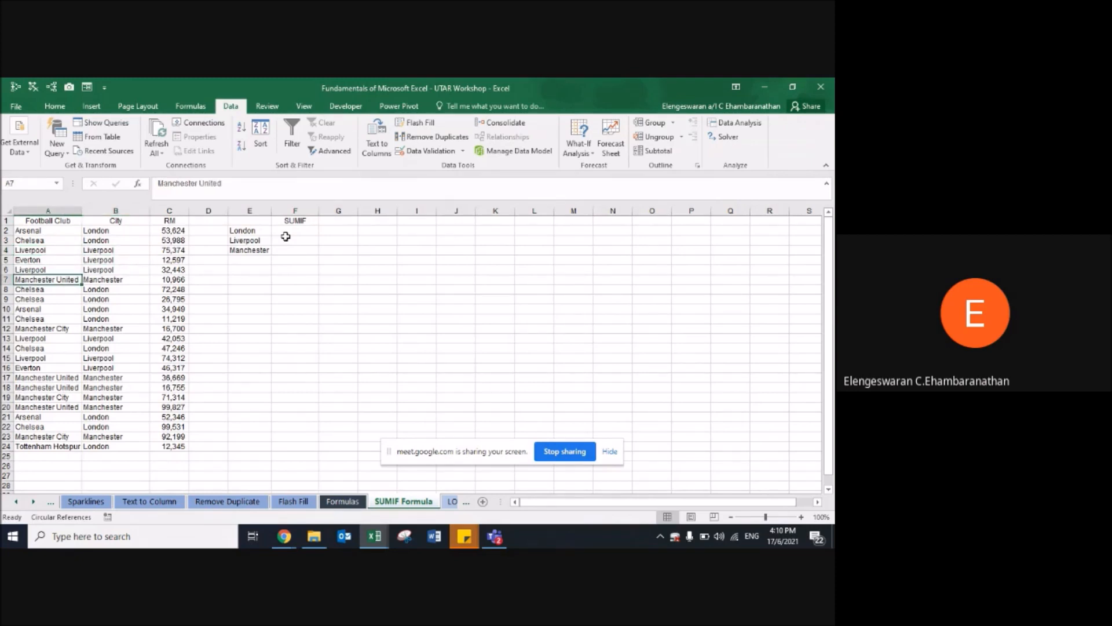
key(Right)
key(Right)
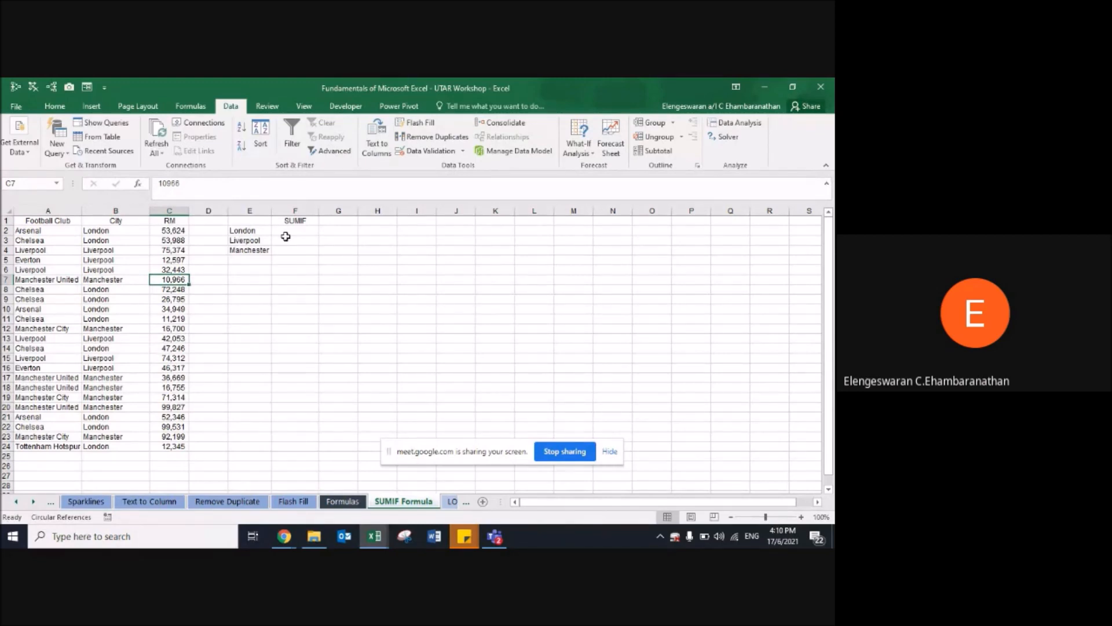
click(288, 233)
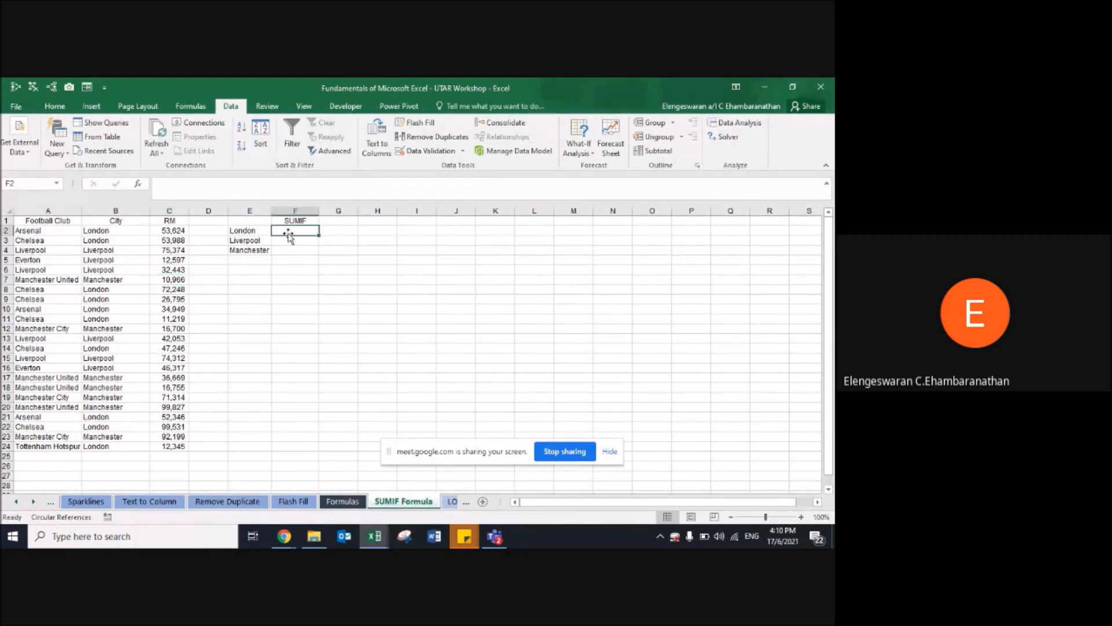
key(Left)
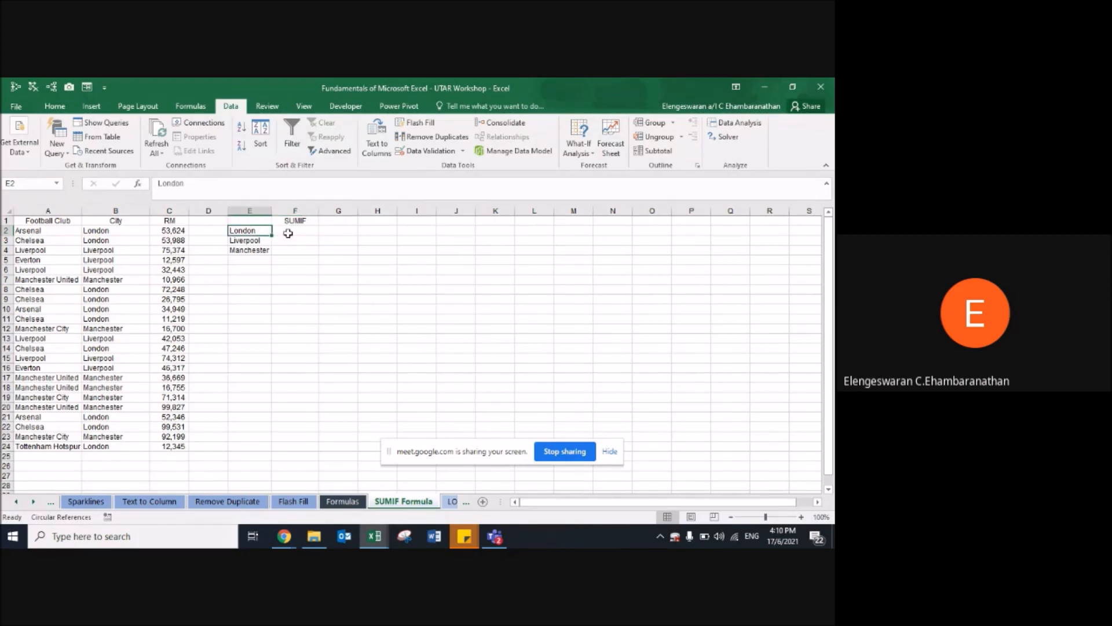
Step: Begin a SUMIF formula in F2 with the absolute range $B$2:$C$24 covering the City and RM columns
click(288, 234)
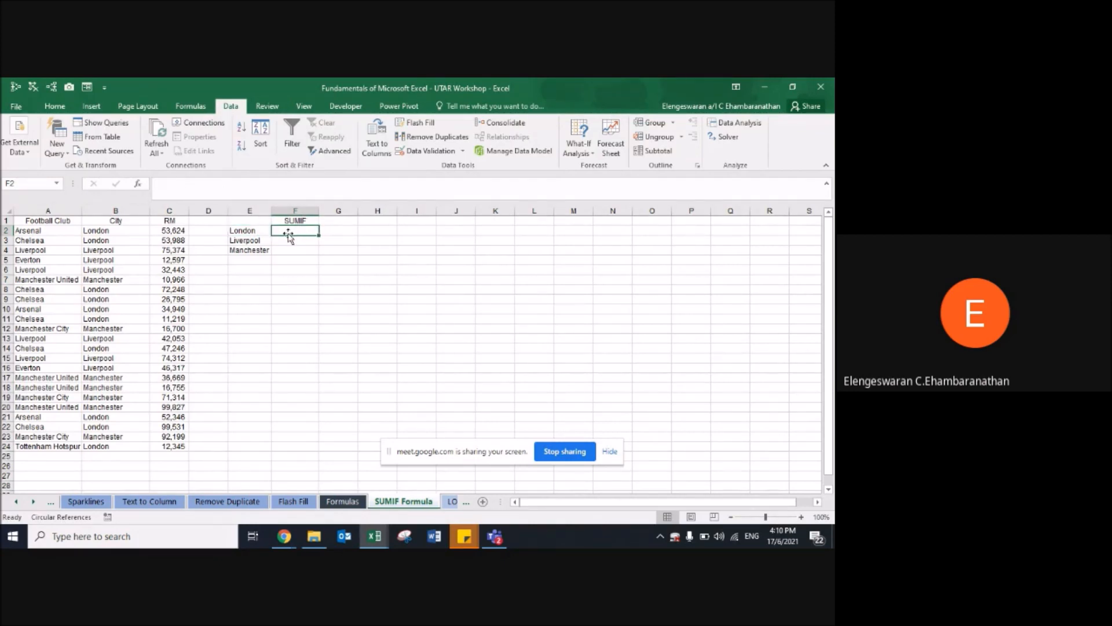
text(=SUMIF)
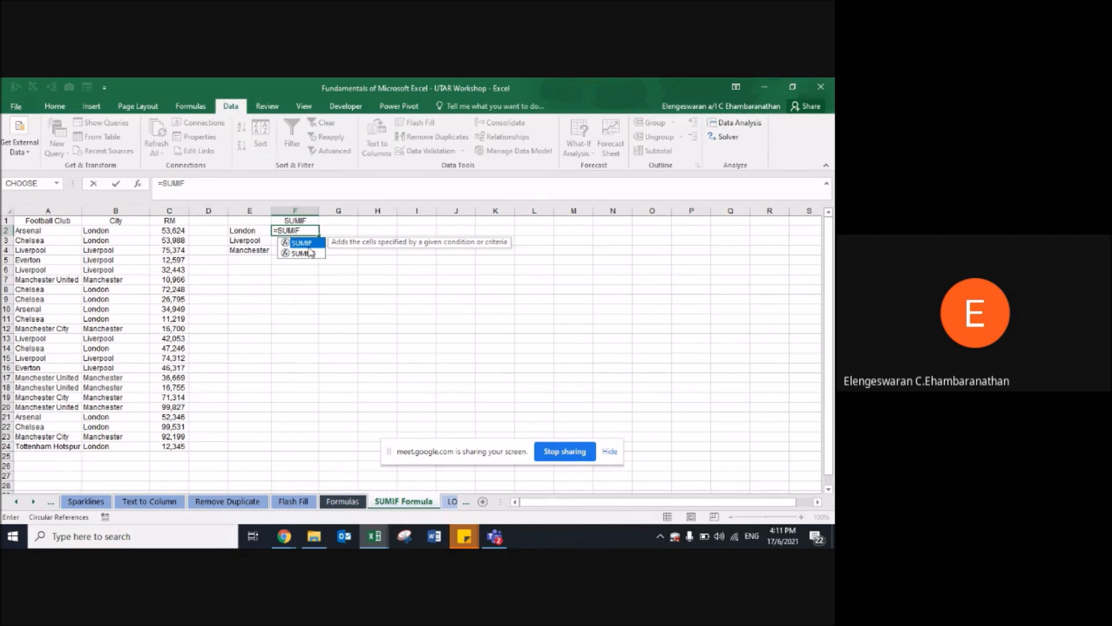
text(()
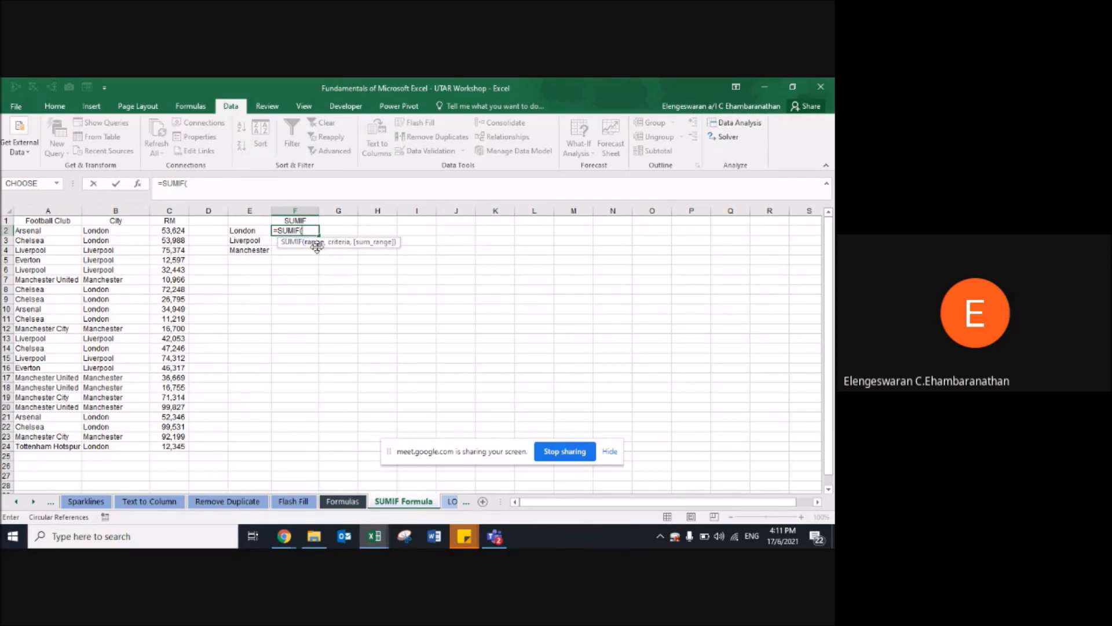
click(34, 221)
key(ctrl+shift+Down)
key(ctrl+shift+Right)
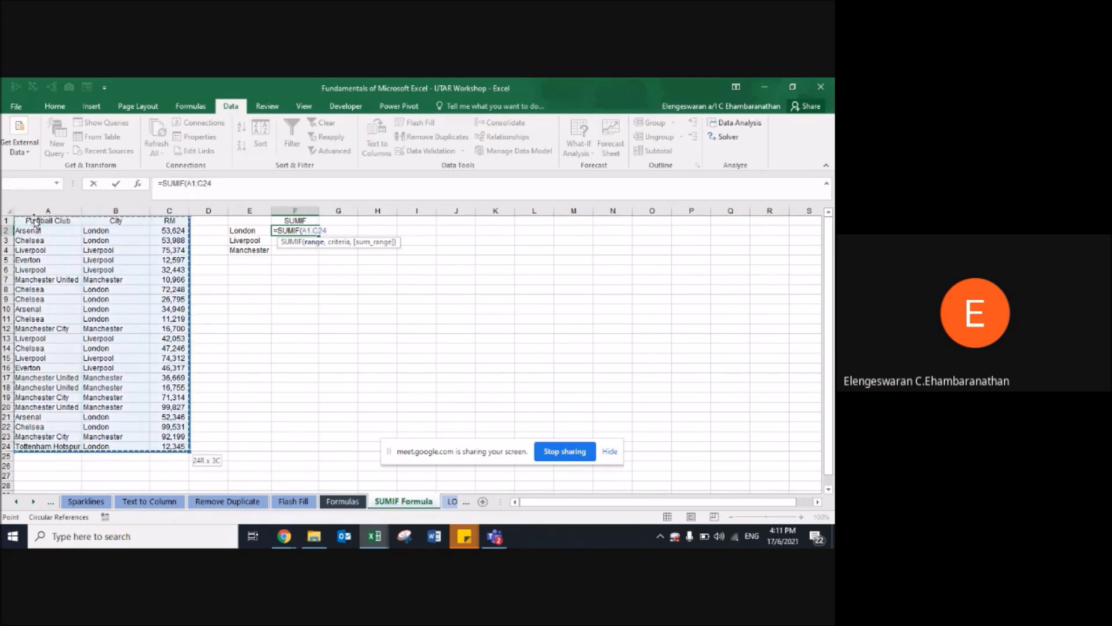
click(22, 232)
key(ctrl+shift+Right)
key(ctrl+shift+Down)
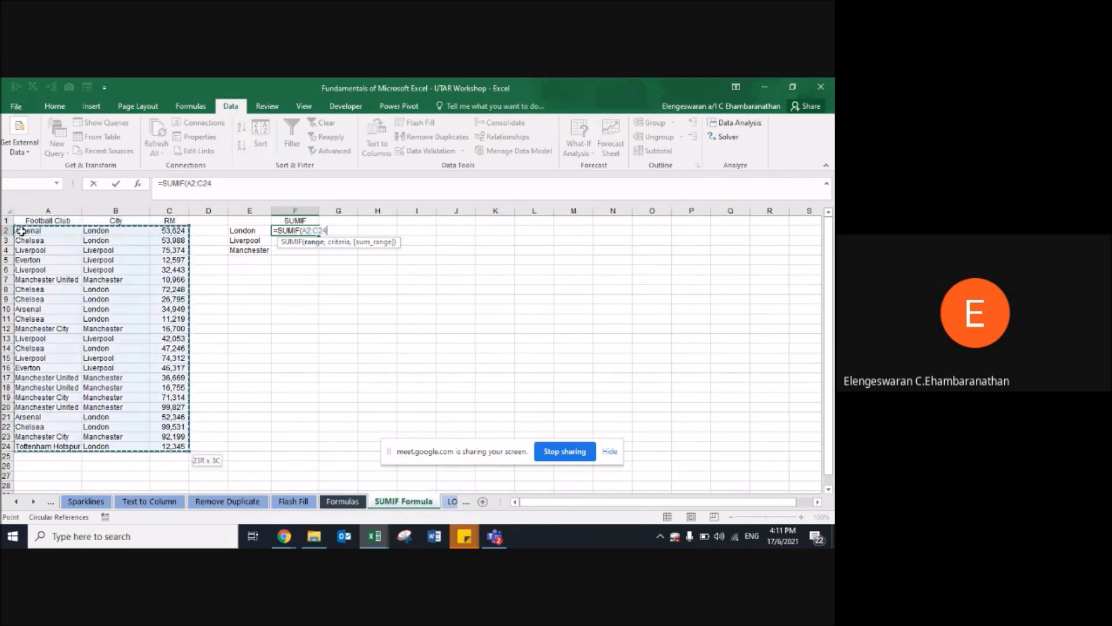
key(Right)
key(ctrl+shift+Down)
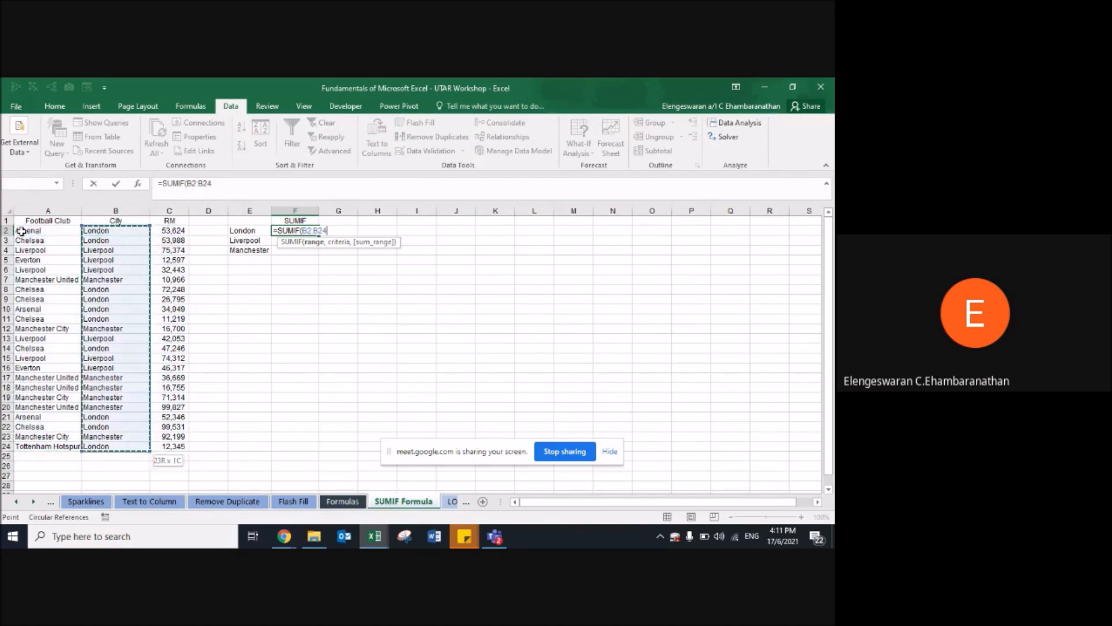
key(ctrl+shift+Right)
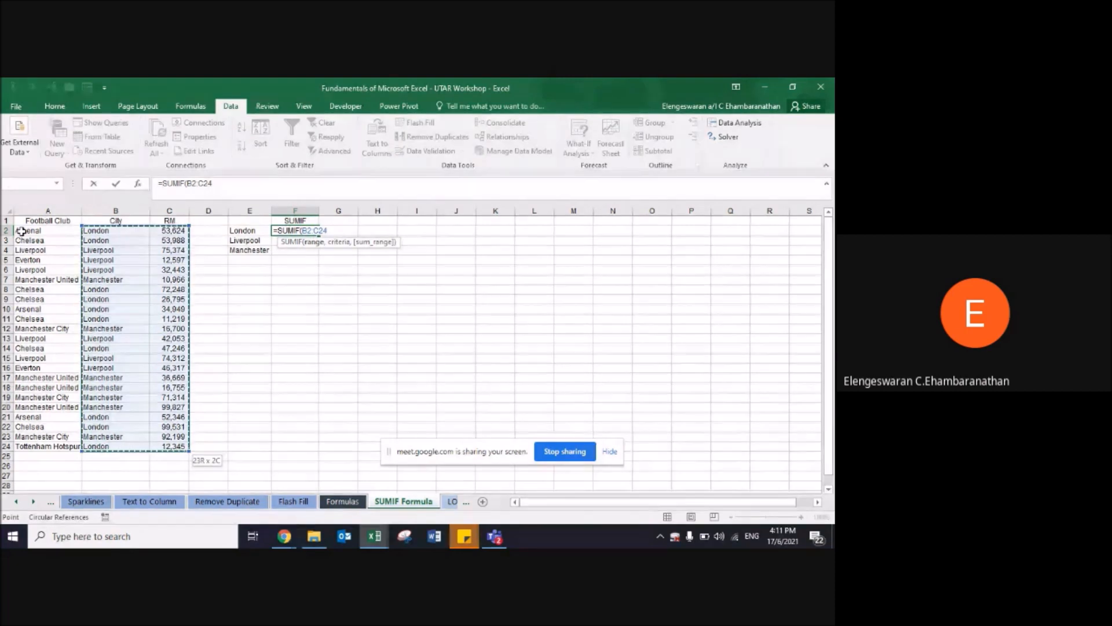
key(F4)
text(,)
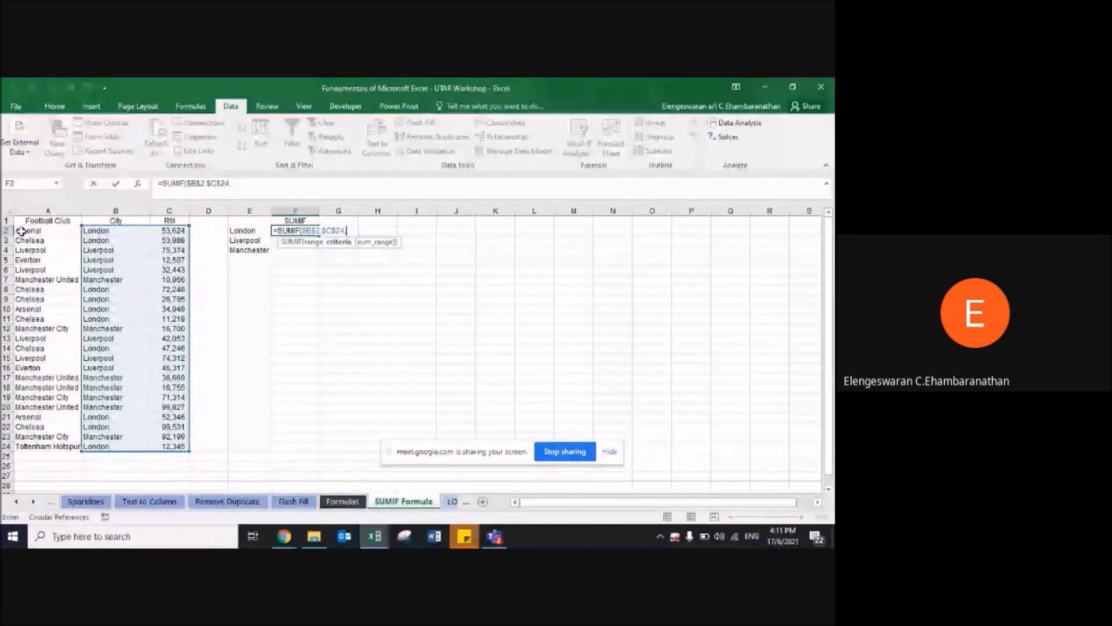
Step: Complete the SUMIF formula in F2 with E2 as the criteria and $C$2:$C$24 as the absolute sum range
click(238, 232)
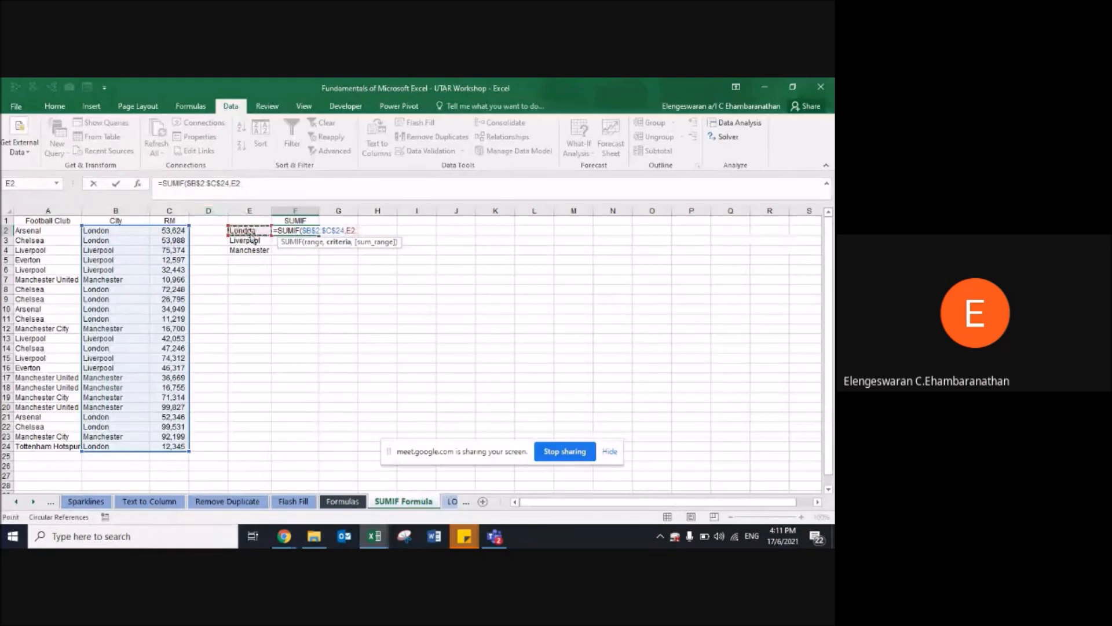
text(,)
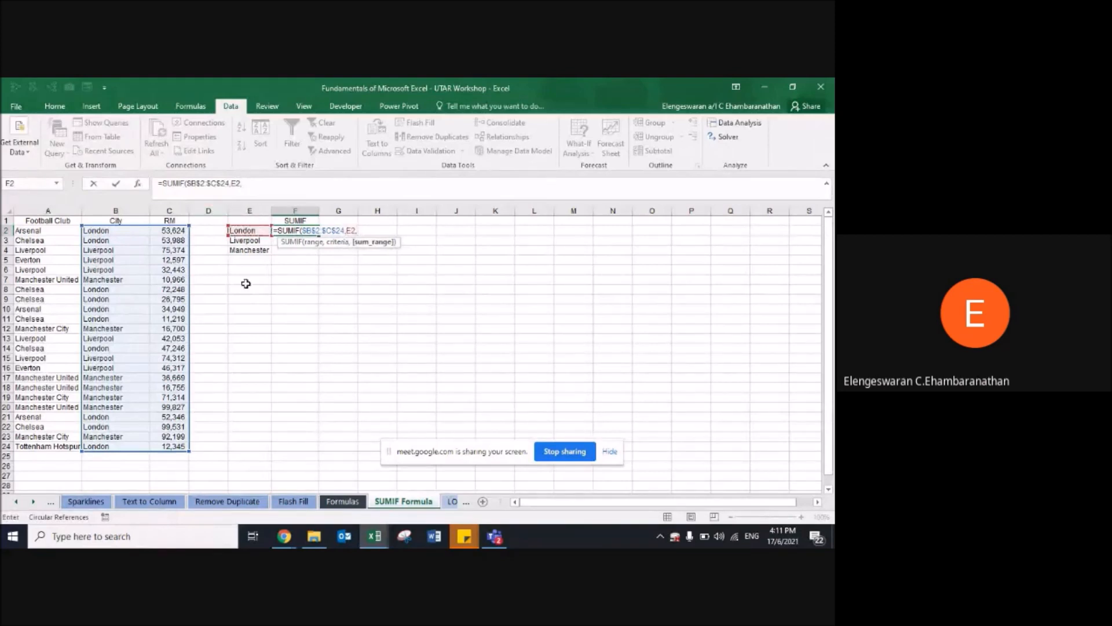
click(178, 231)
key(ctrl+shift+Down)
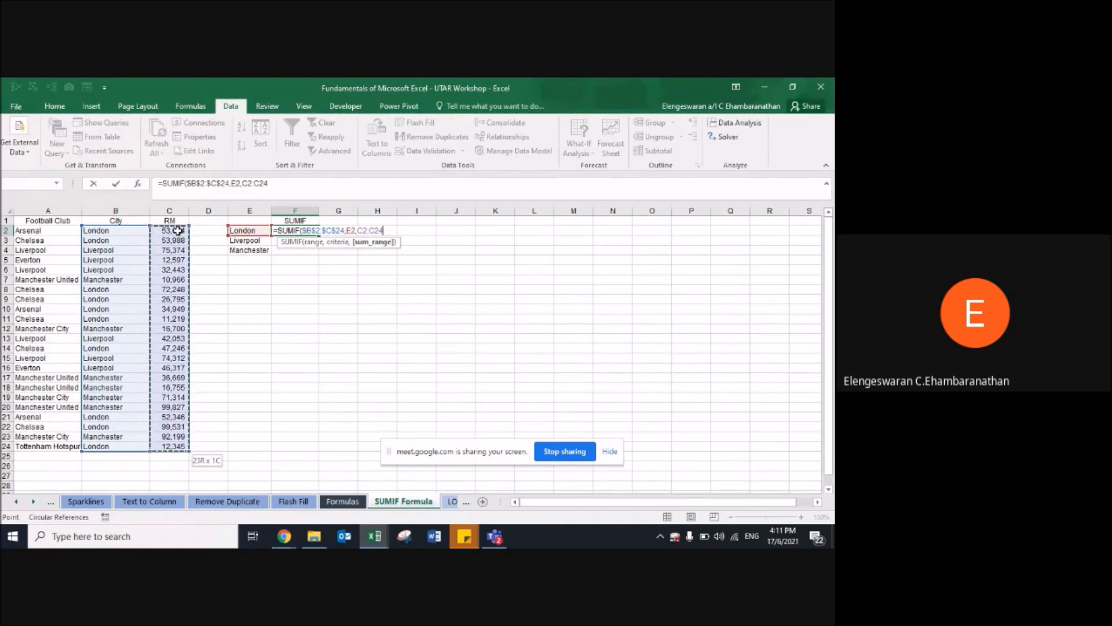
key(F4)
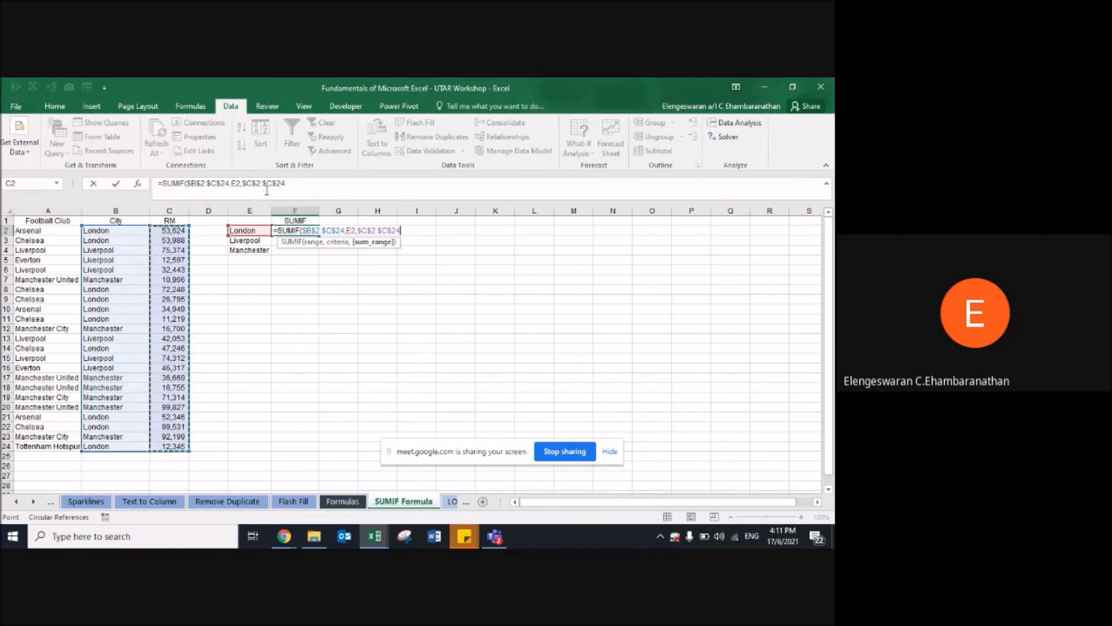
click(293, 183)
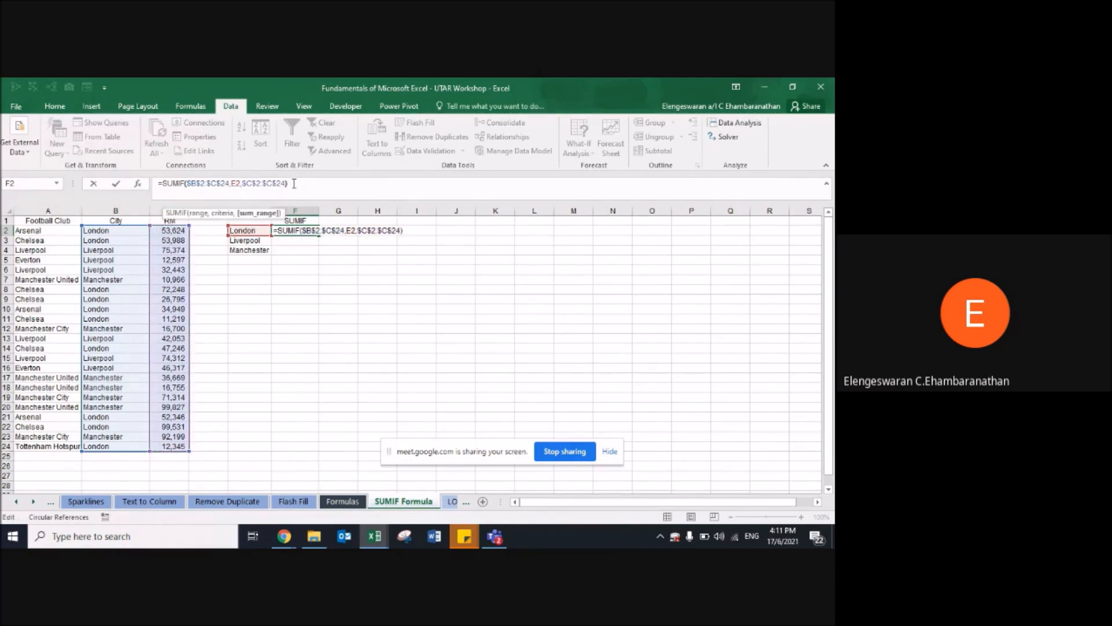
key(Return)
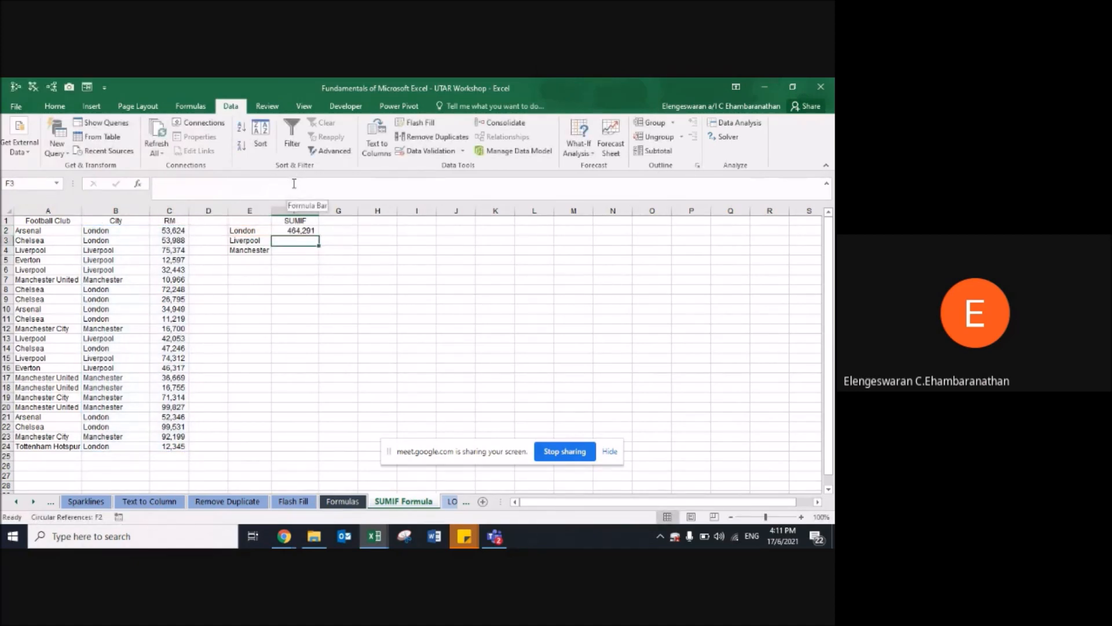
Step: Fill the SUMIF formula from F2 down through F4 for Liverpool and Manchester
key(Up)
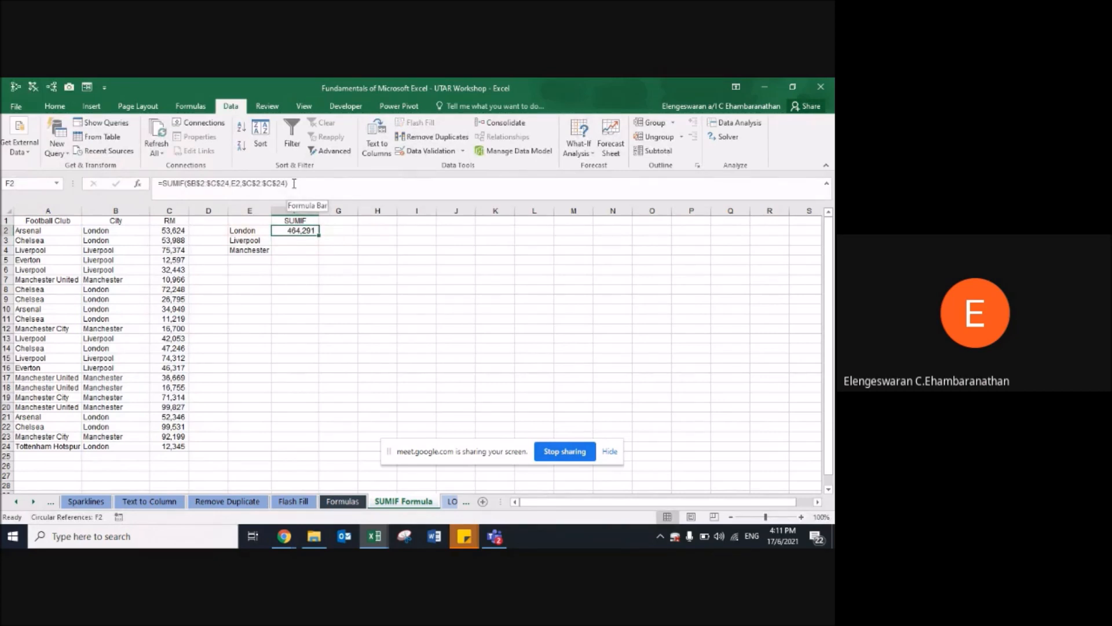
key(Down)
key(Down)
key(shift+Up)
key(shift+Up)
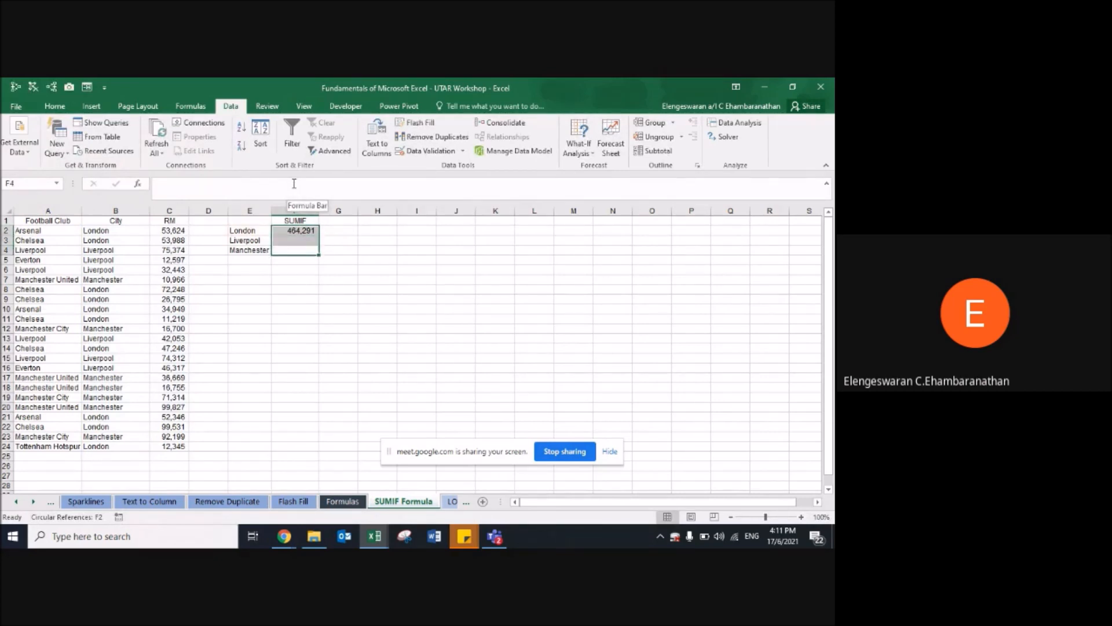
key(ctrl+d)
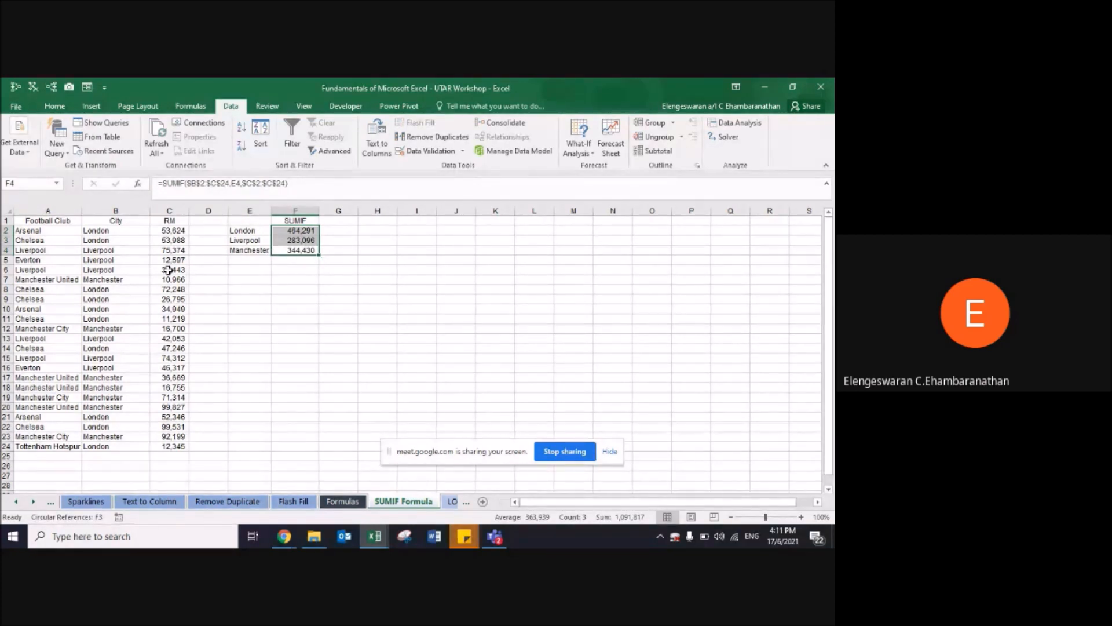
Step: Total the RM column in C26 with =SUM(C2:C25)
click(153, 464)
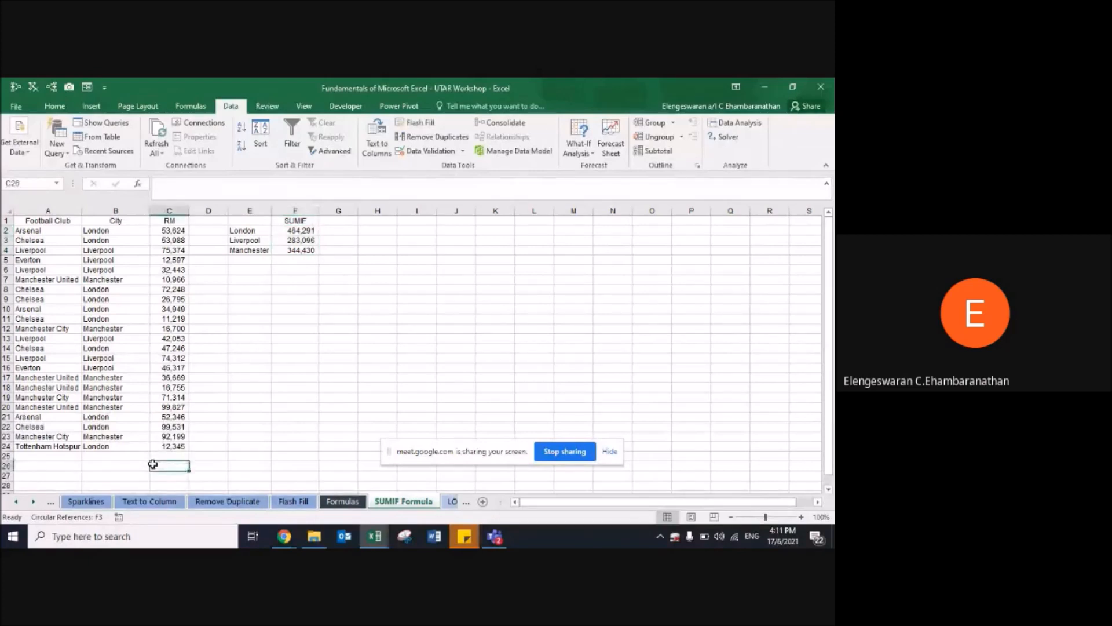
key(alt+equal)
key(Return)
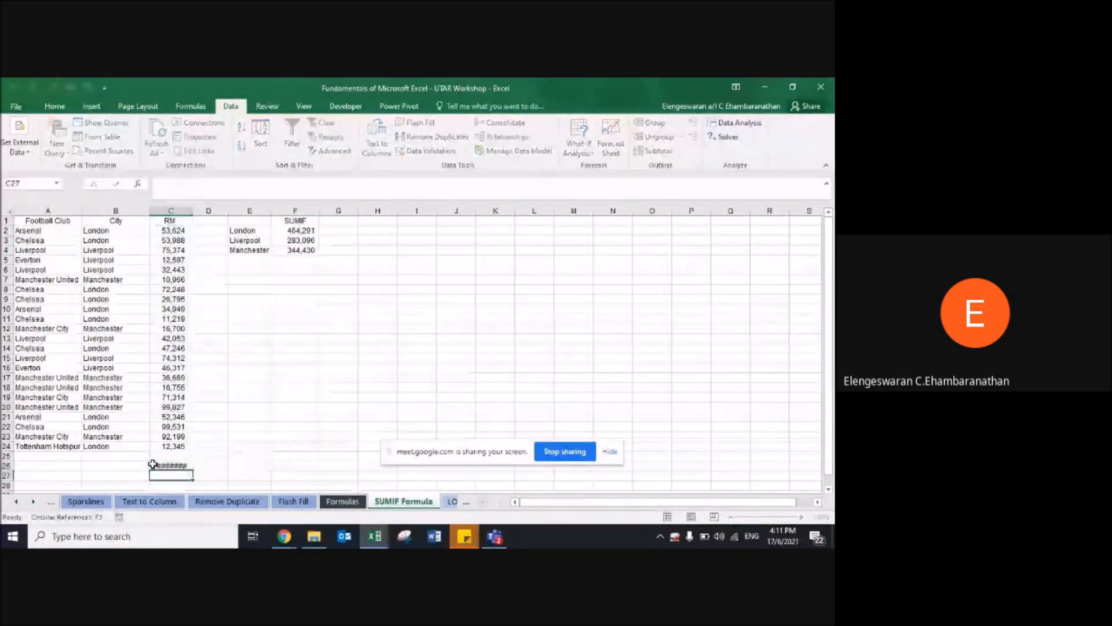
click(152, 464)
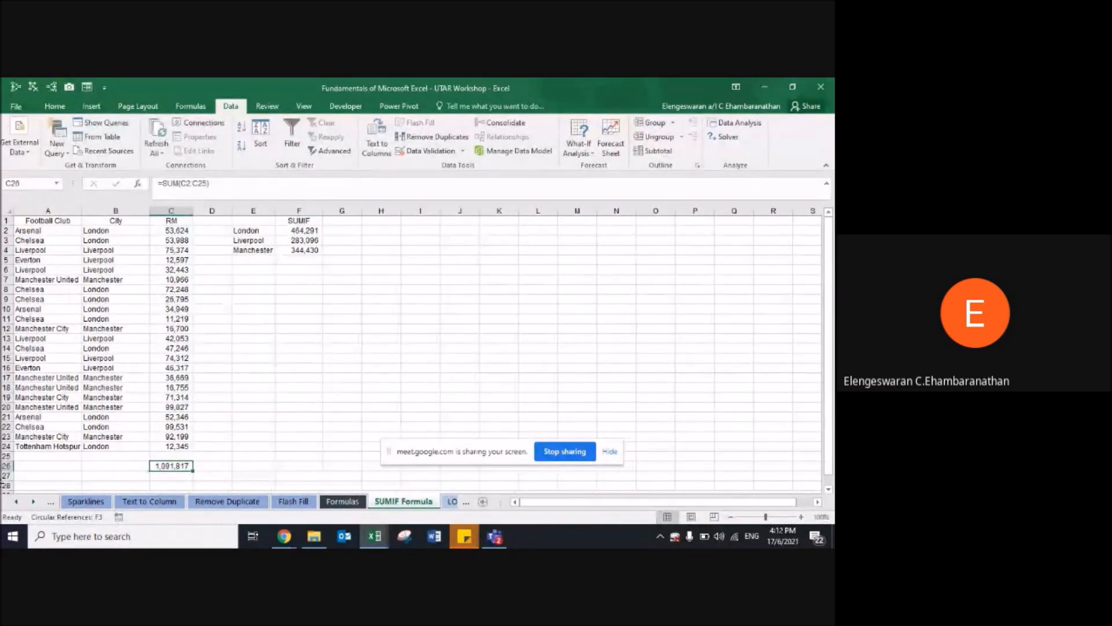
Step: Copy the SUM formula from C26 to F26 to total the SUMIF results
key(ctrl+c)
key(Right)
key(Right)
key(Right)
key(ctrl+v)
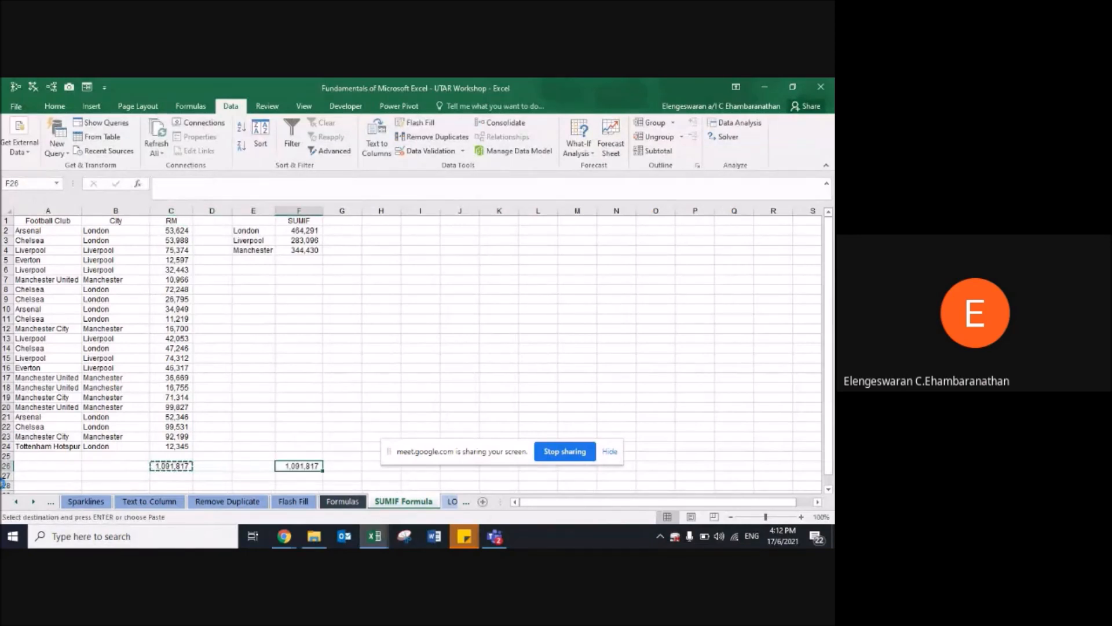
key(F2)
key(Escape)
Step: Start the London SUMIF formula in F2 again, using $B$2:$C$24 as the absolute range
key(Up)
key(ctrl+Up)
key(Up)
key(Up)
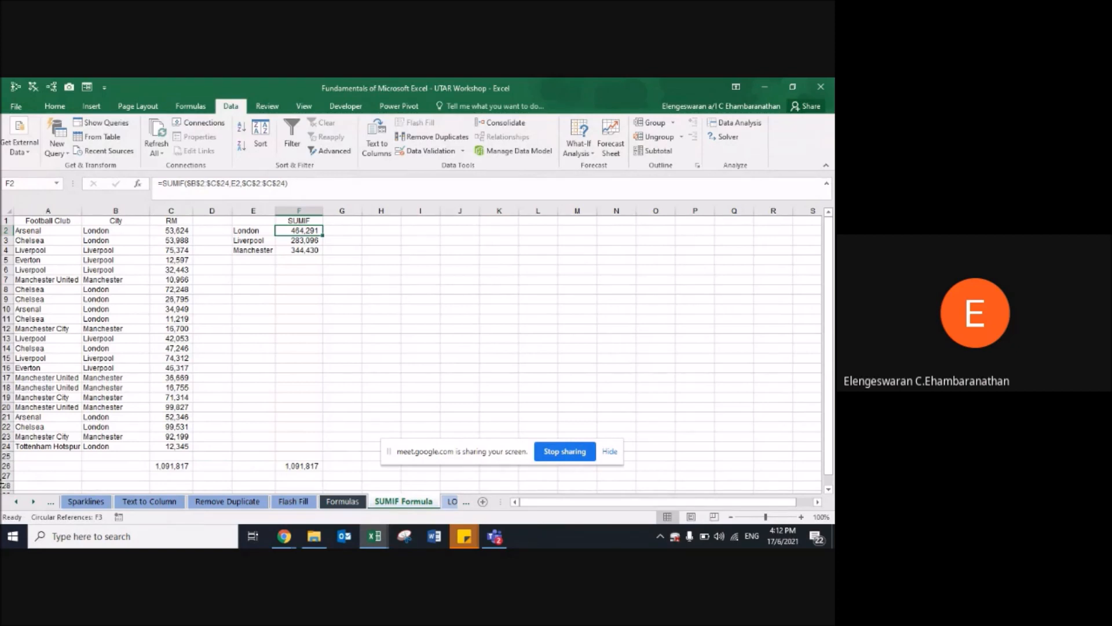
text(=)
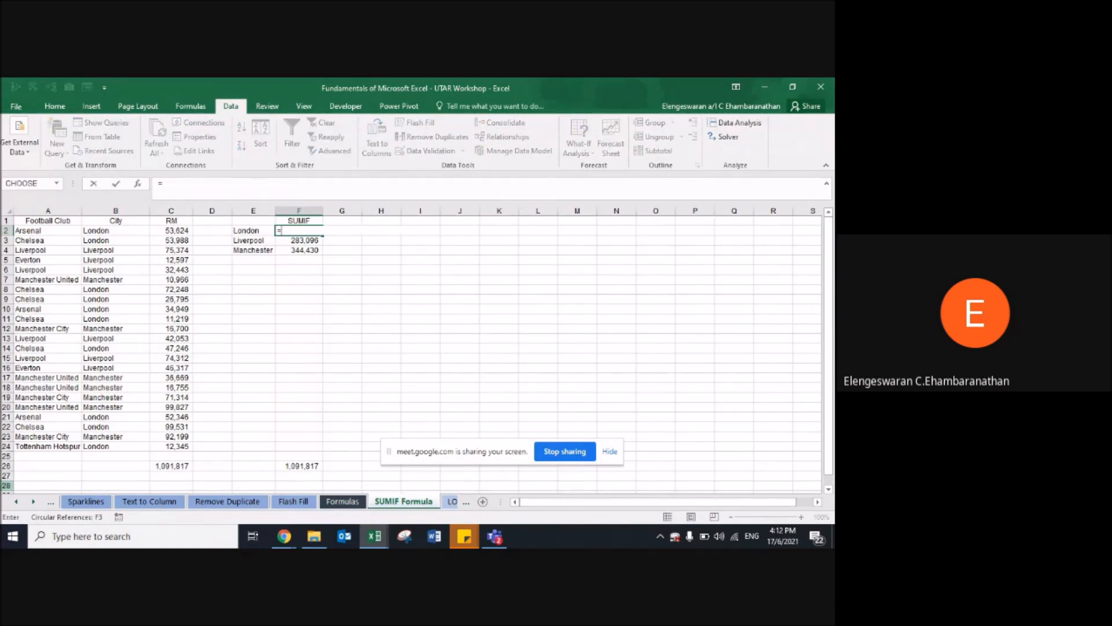
text(SUMIF)
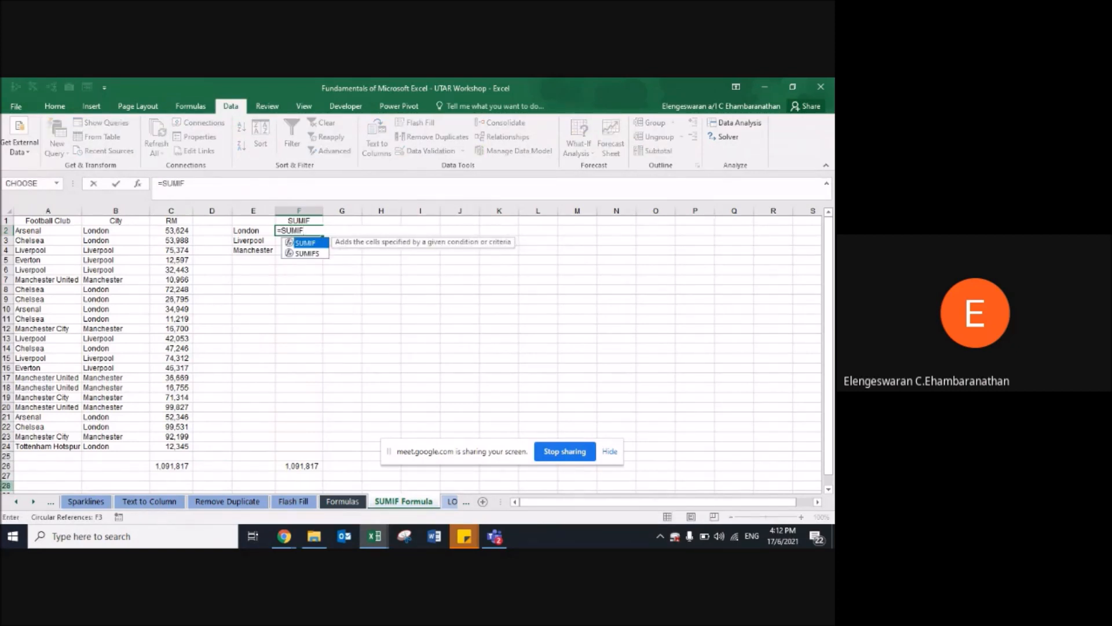
text(()
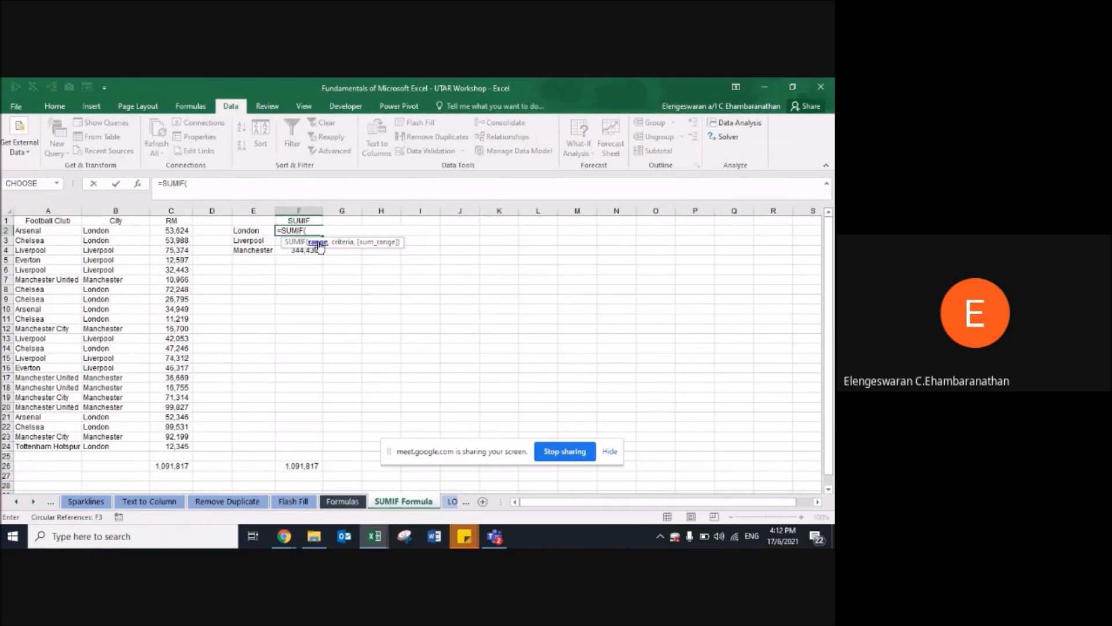
click(94, 231)
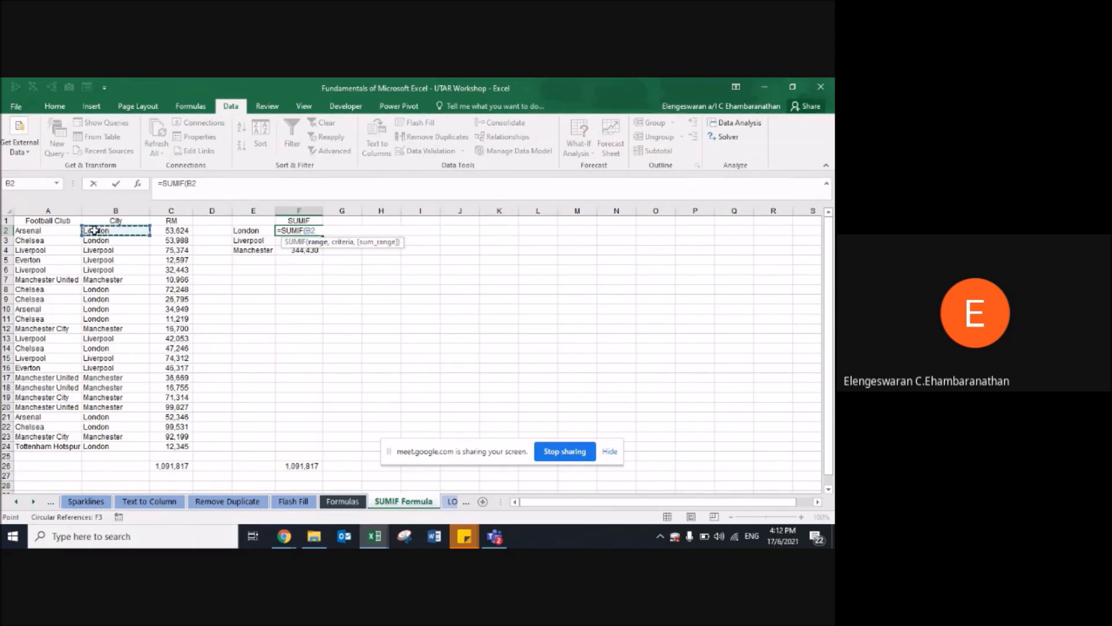
key(shift+Right)
key(ctrl+shift+Down)
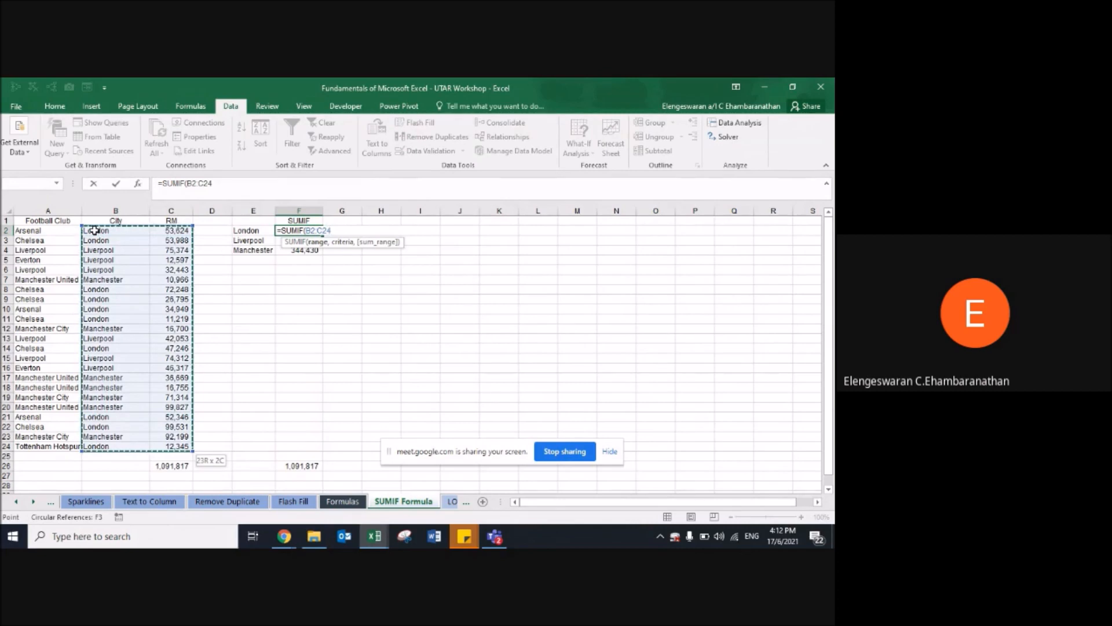
key(F4)
text(,)
Step: Finish the re-entered formula in F2 with criteria E2 and absolute sum range $C$2:$C$24
click(250, 232)
text(,)
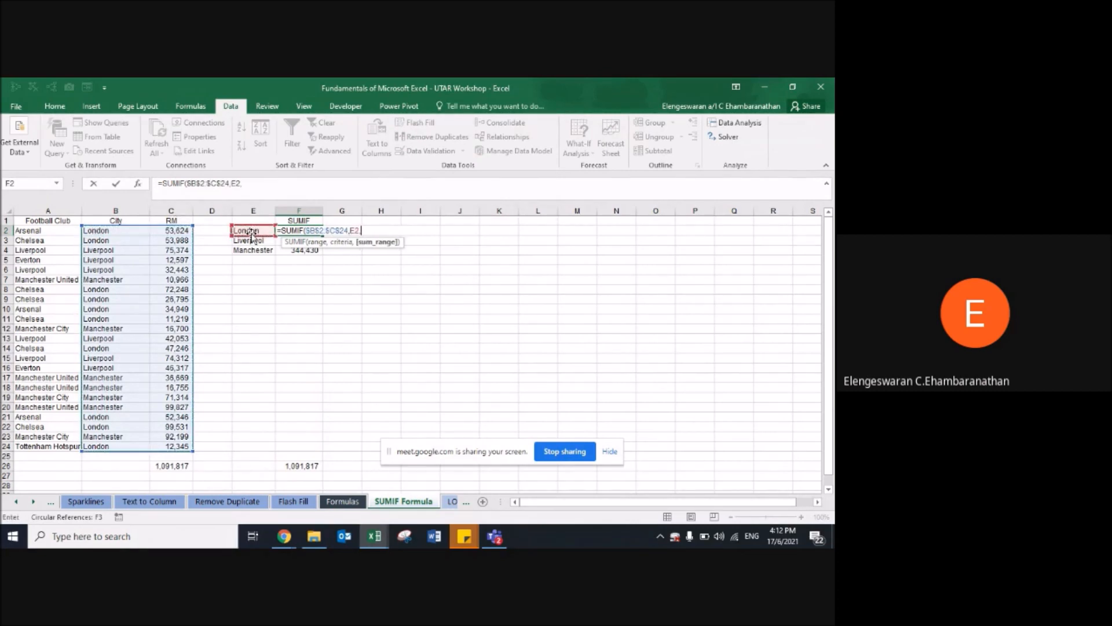
click(159, 231)
key(ctrl+shift+Down)
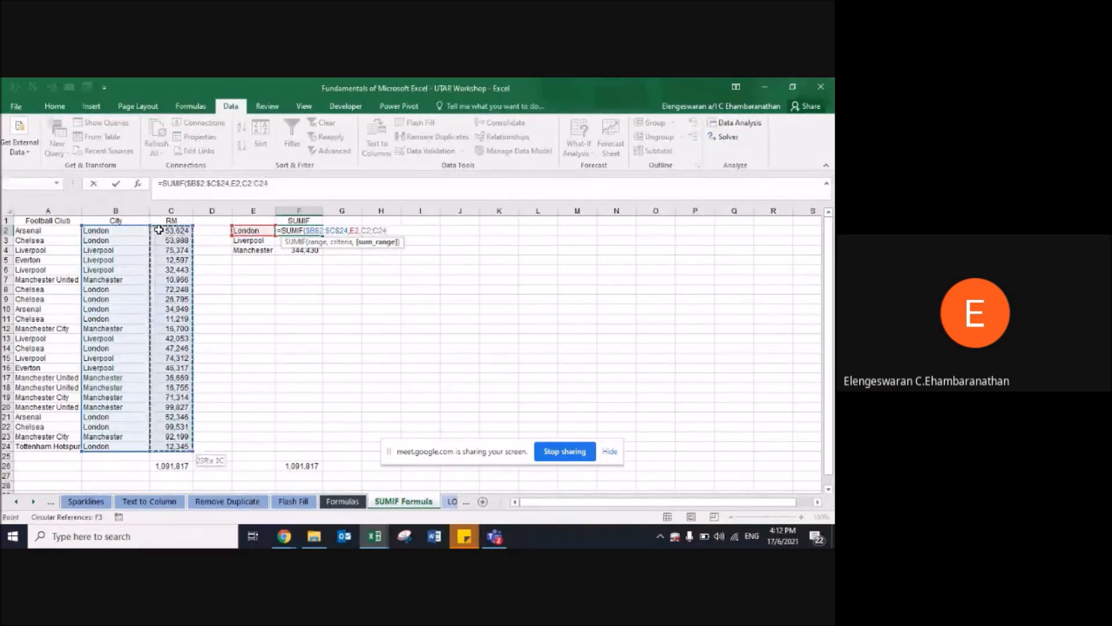
key(F4)
text())
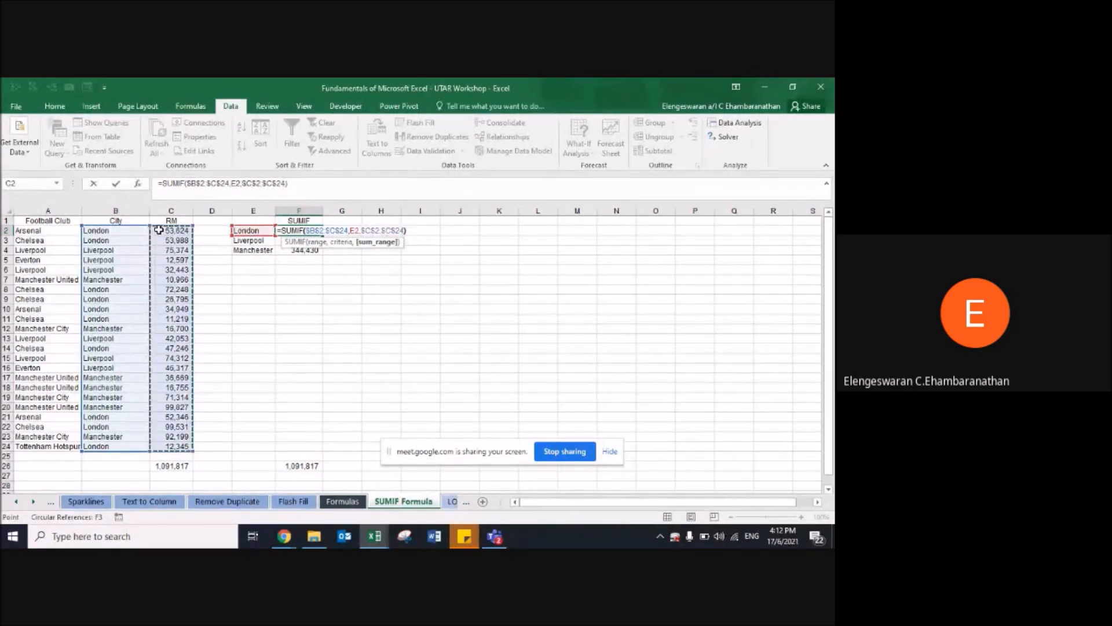
key(Return)
Step: Fill the re-entered SUMIF formula from F2 down to F4
key(Up)
key(ctrl+shift+Down)
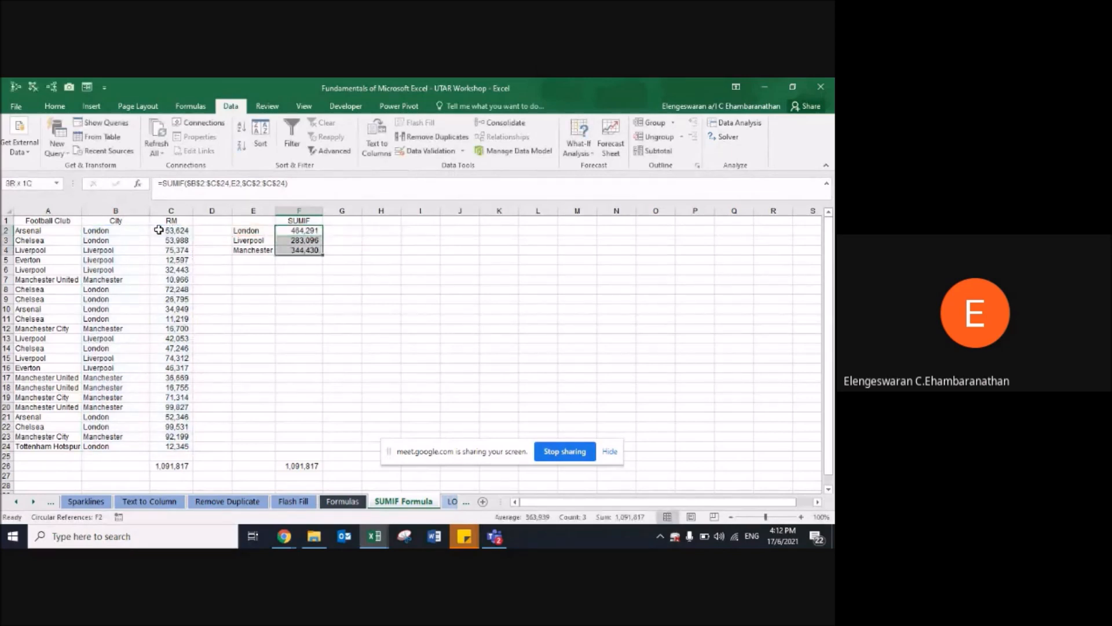
key(ctrl+d)
Step: Leaf through the worksheets to the F4 sheet and select its cell A2
key(ctrl+Page_Down)
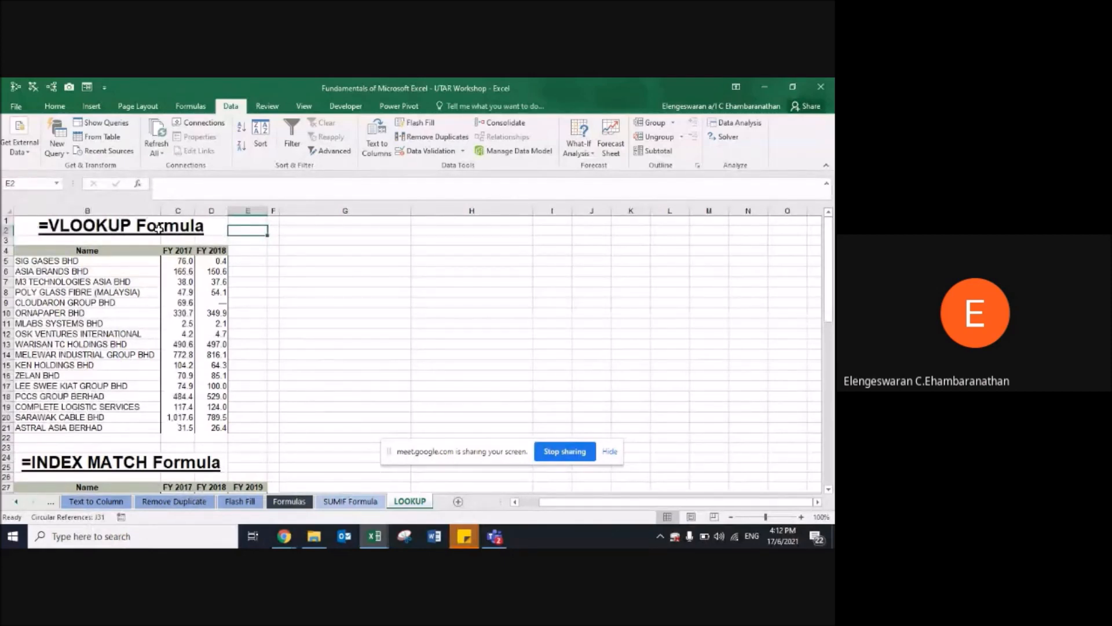
key(ctrl+Page_Up)
key(ctrl+Page_Up)
key(ctrl+Page_Up)
key(ctrl+Page_Up)
key(ctrl+Page_Up)
key(ctrl+Page_Up)
key(ctrl+Page_Up)
key(ctrl+Page_Up)
key(ctrl+Page_Up)
key(ctrl+Page_Up)
key(ctrl+Page_Up)
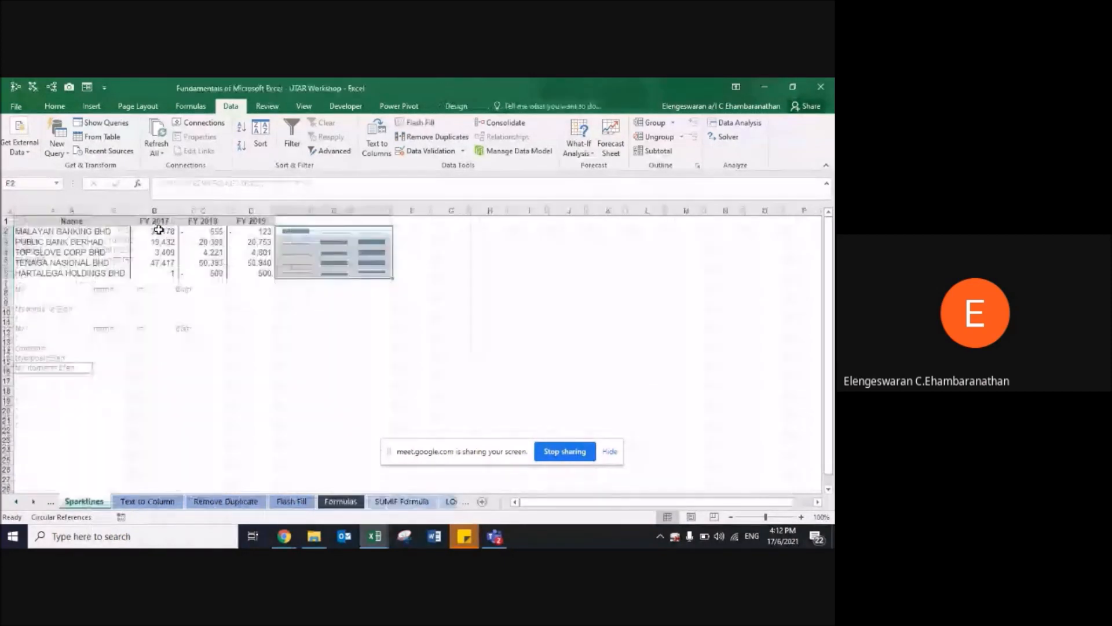
key(ctrl+Page_Up)
key(ctrl+Page_Up)
key(ctrl+Page_Up)
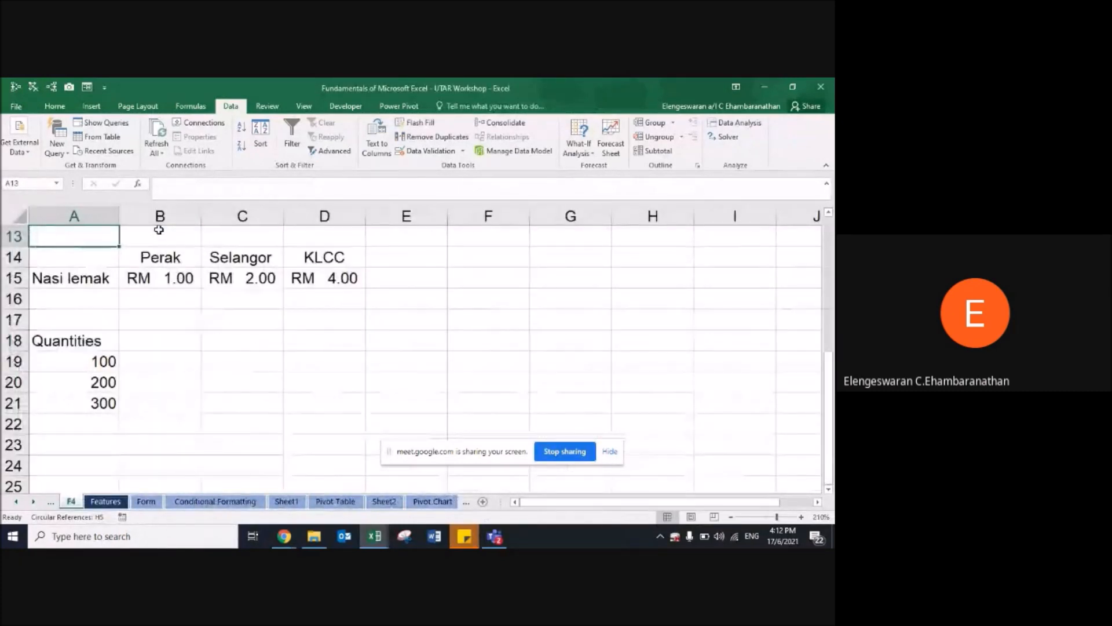
key(ctrl+Home)
key(Down)
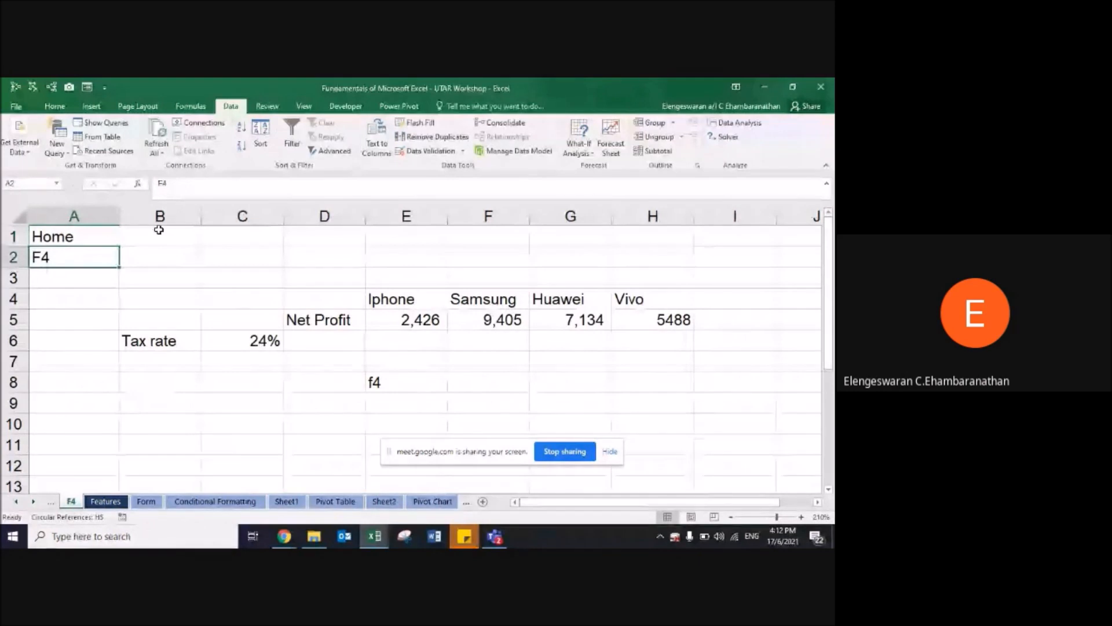
Step: Examine the tax rate in C6 and the net profit row from D5 to H5
click(270, 335)
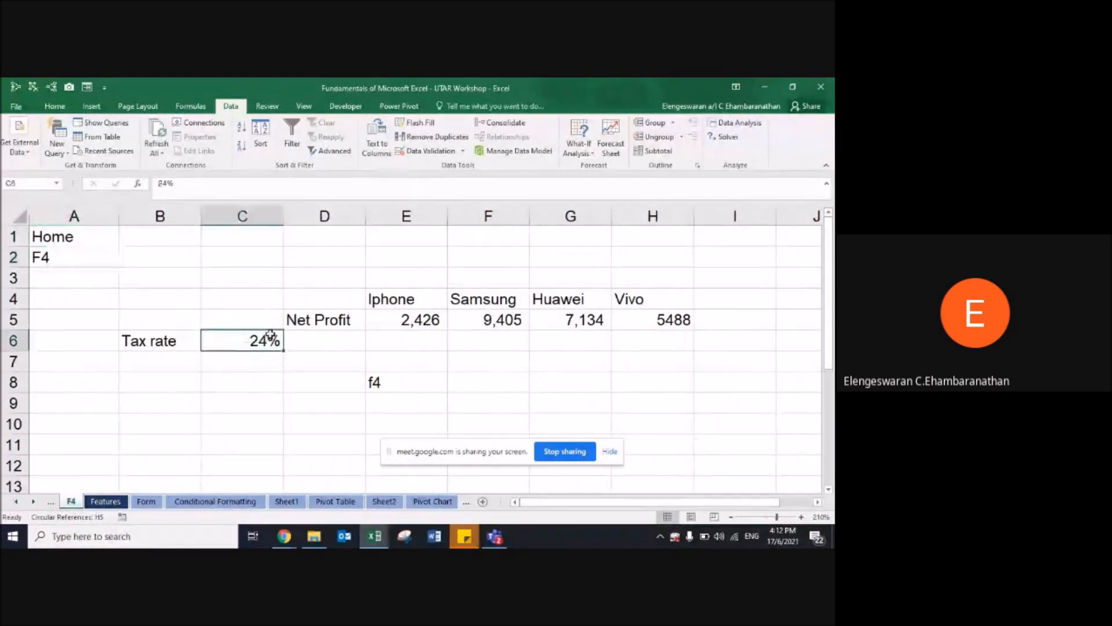
key(Right)
key(Right)
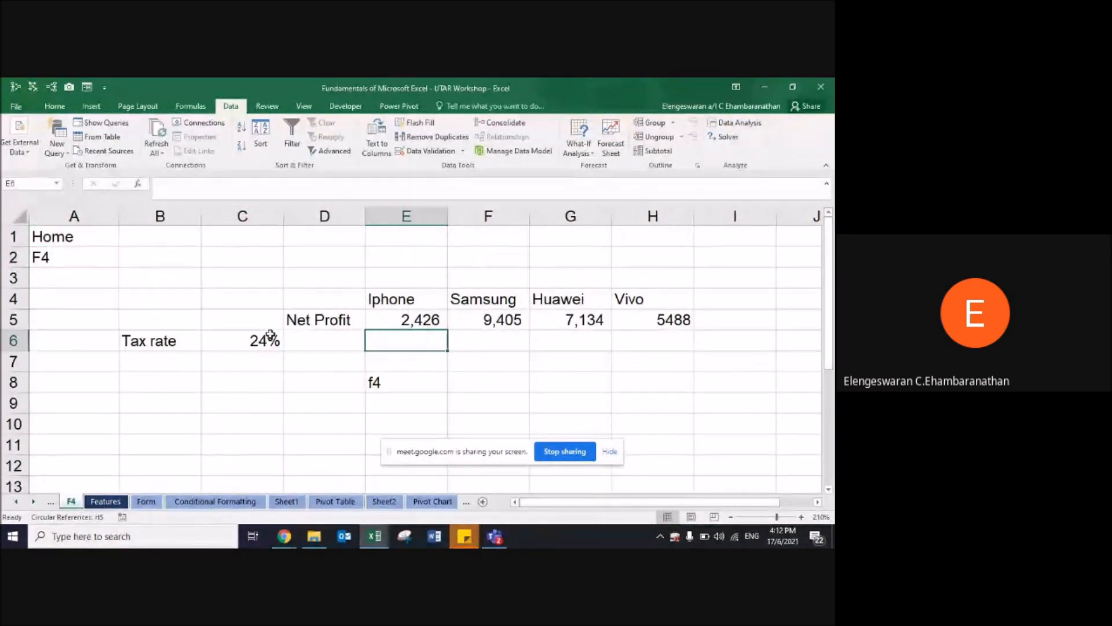
key(Up)
key(Right)
key(Right)
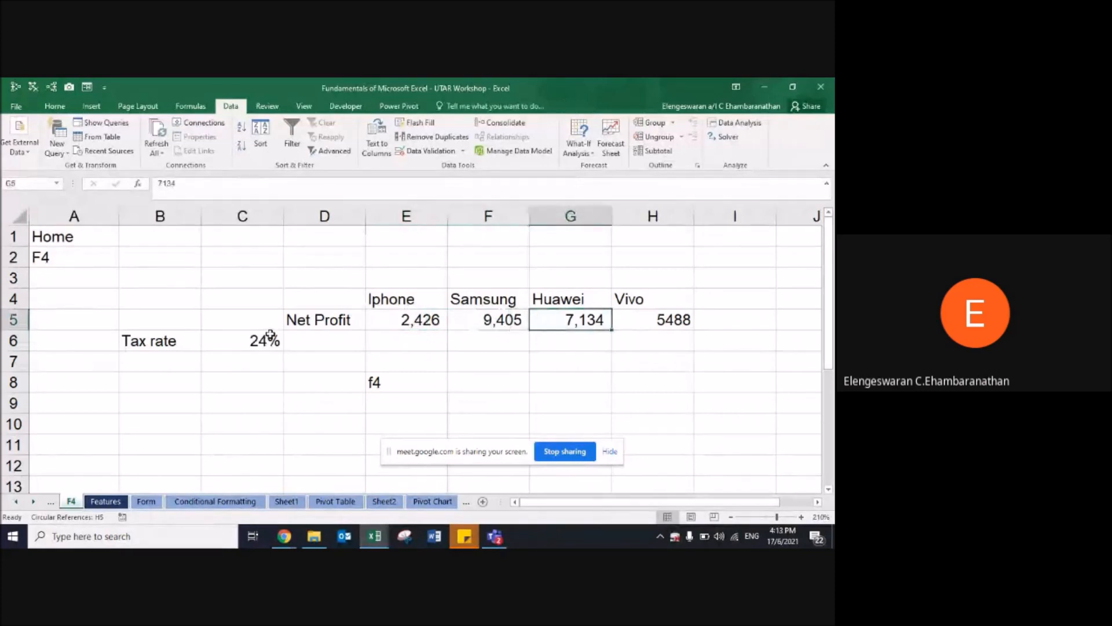
key(Right)
key(Left)
key(Left)
key(Left)
key(Down)
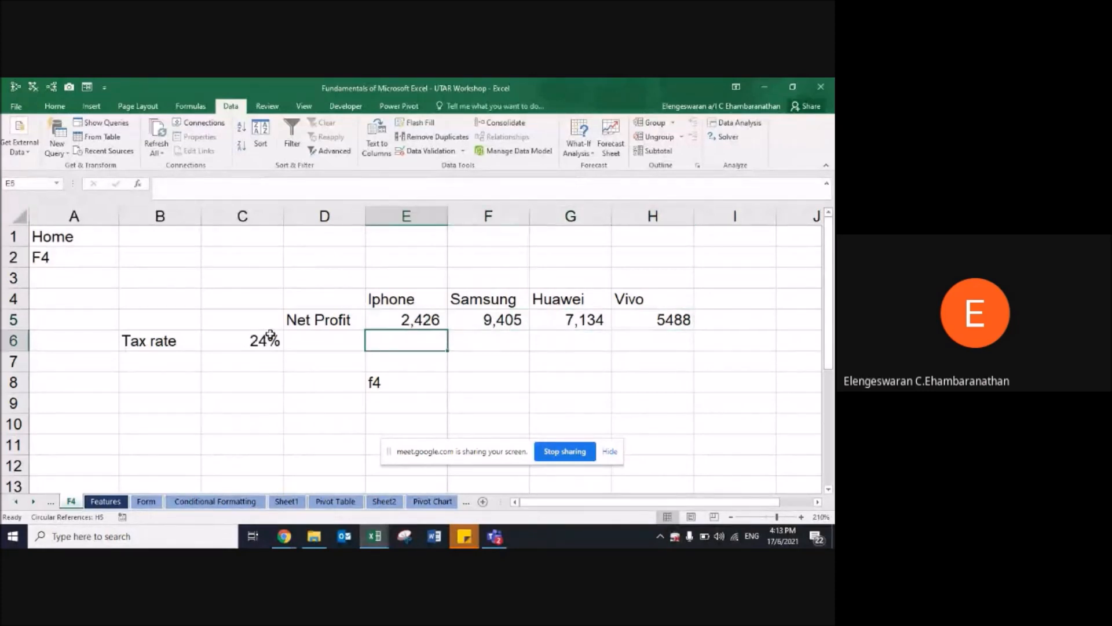
key(Left)
key(Up)
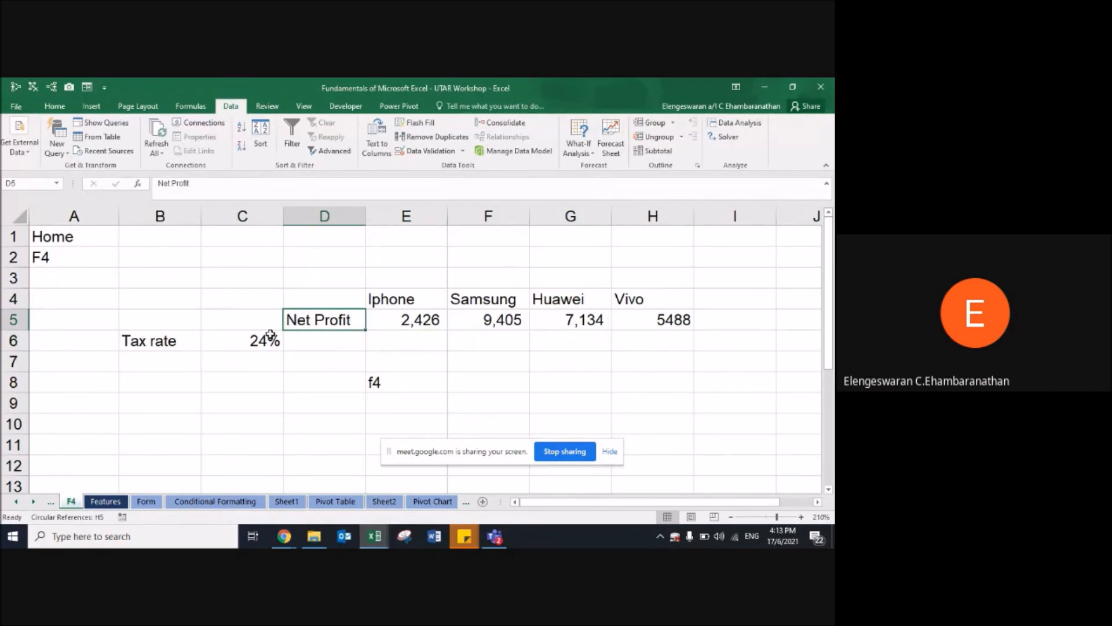
Step: Enter the label "Profit After Tax" in D7
key(Down)
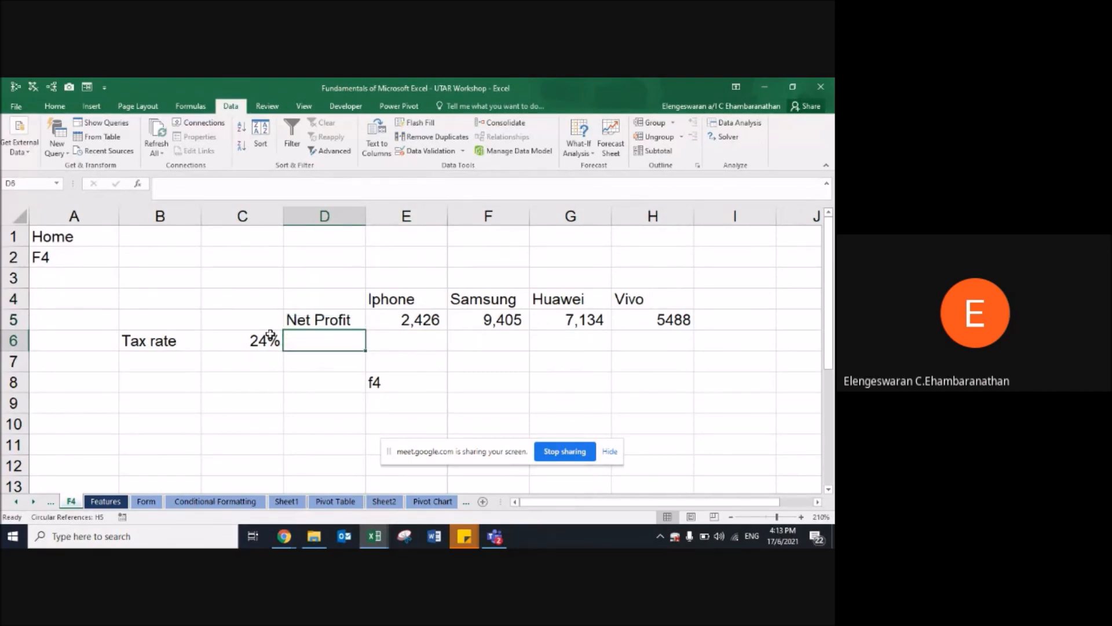
key(Down)
text(Profit A)
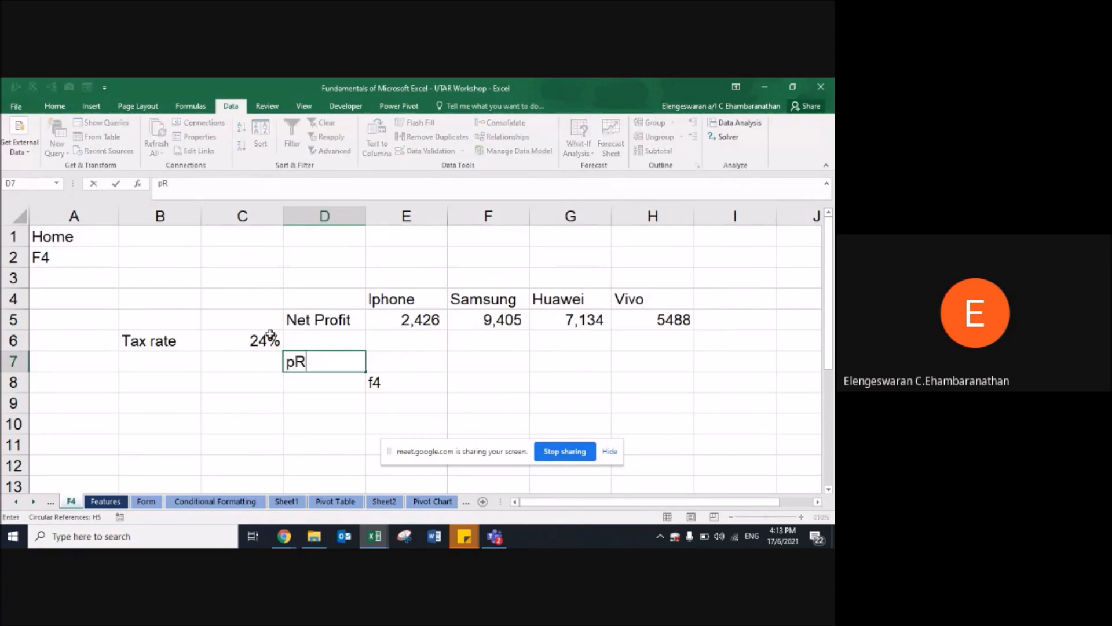
text(fter Tax)
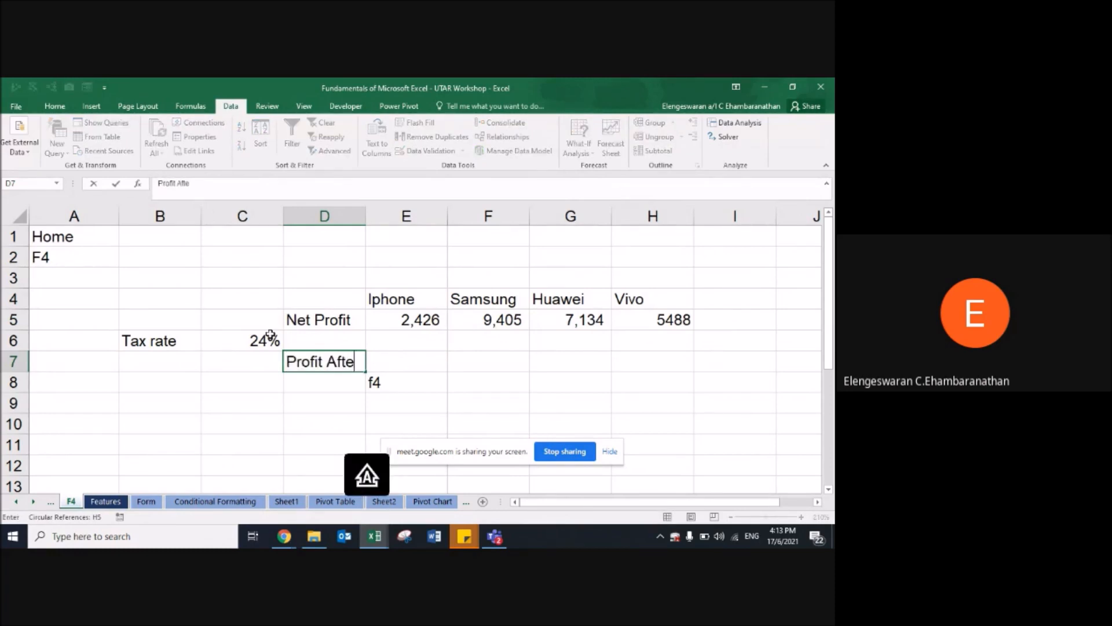
key(ctrl+Return)
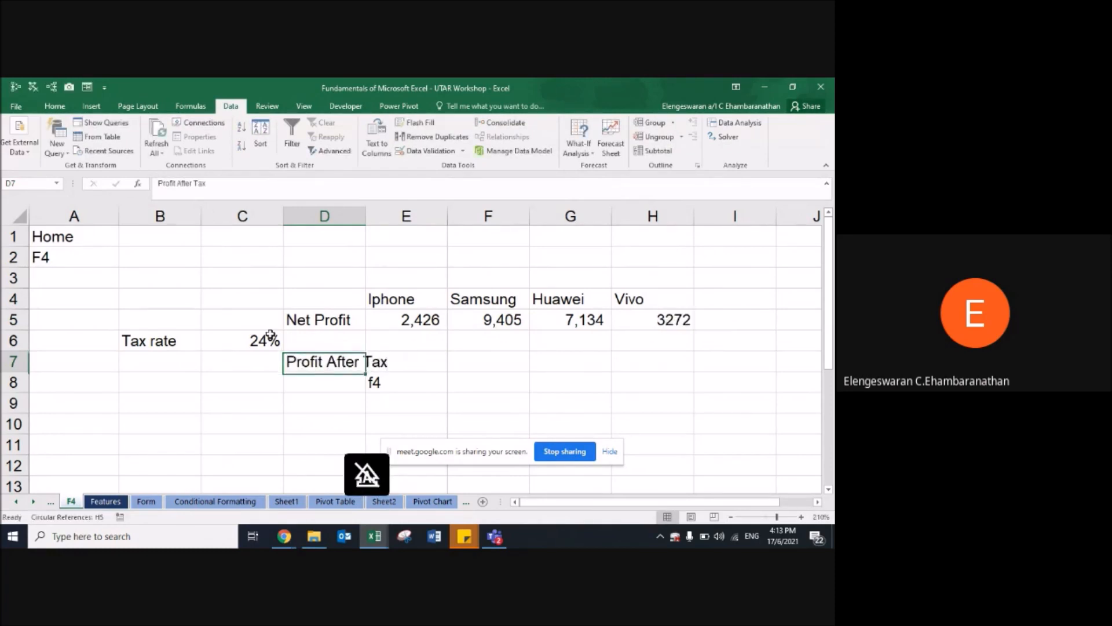
Step: Change the label in D5 to "Profit before tax" and autofit the width of column D
key(Up)
key(Up)
key(F2)
key(ctrl+shift+Left)
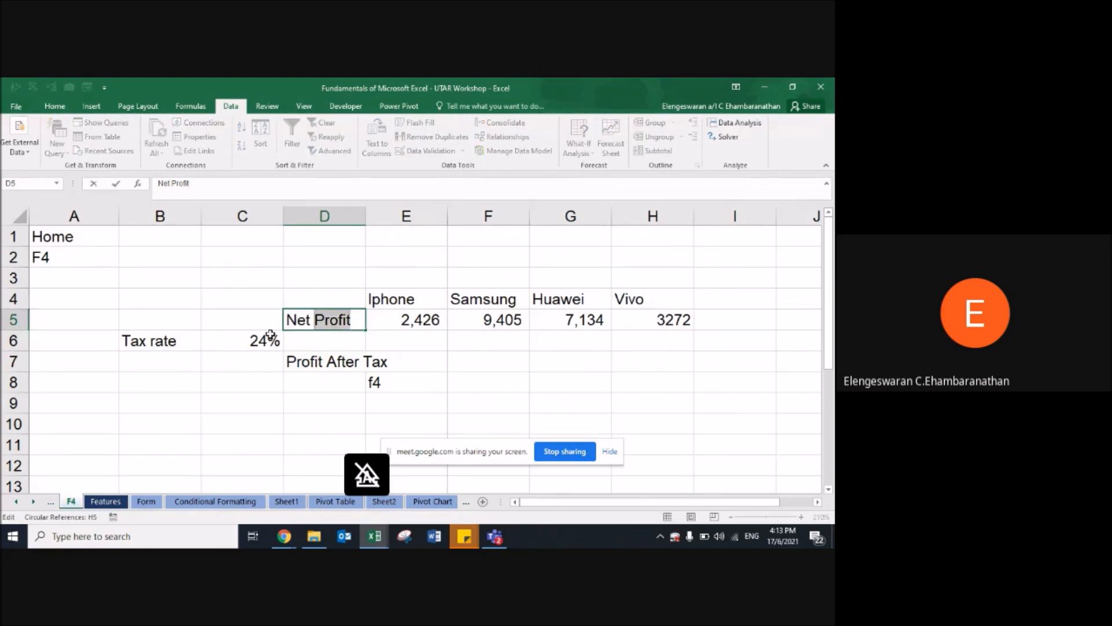
key(ctrl+shift+Left)
text(Prof)
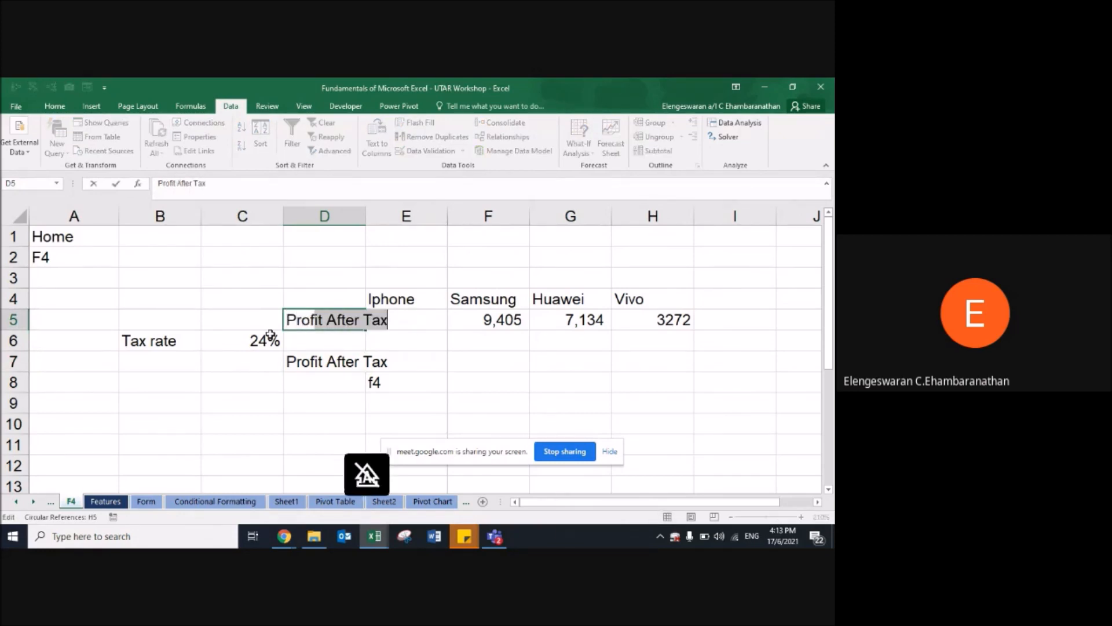
text(it bef)
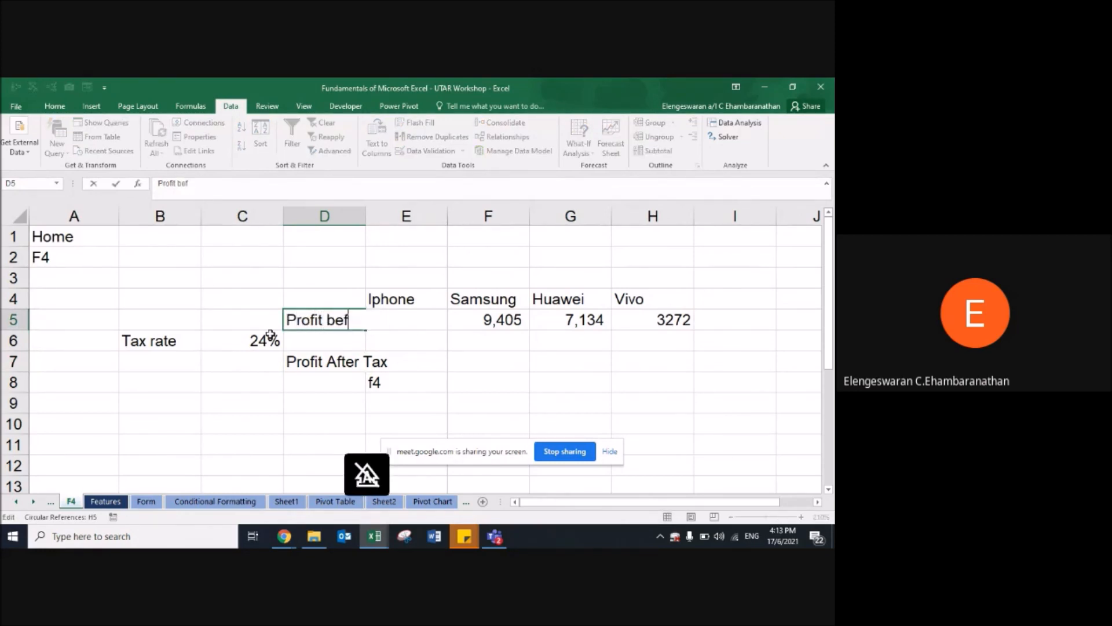
text(ore tax)
key(Return)
key(Up)
double_click(365, 216)
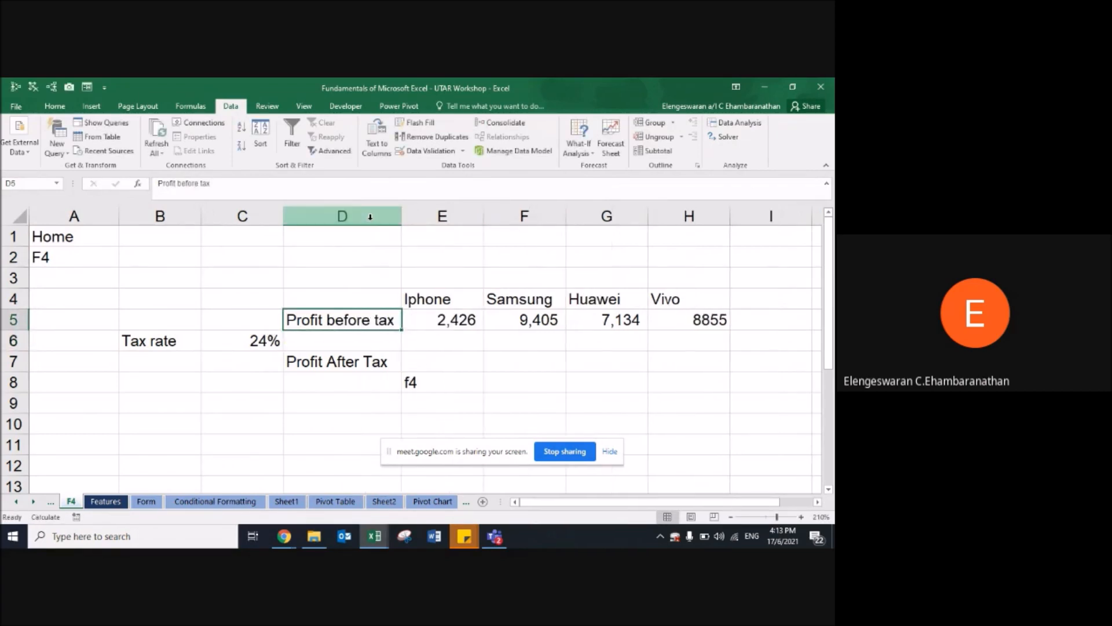
Step: Replace the Vivo profit's RANDBETWEEN formula in H5 with a fixed value by pasting it over itself
click(674, 309)
key(ctrl+c)
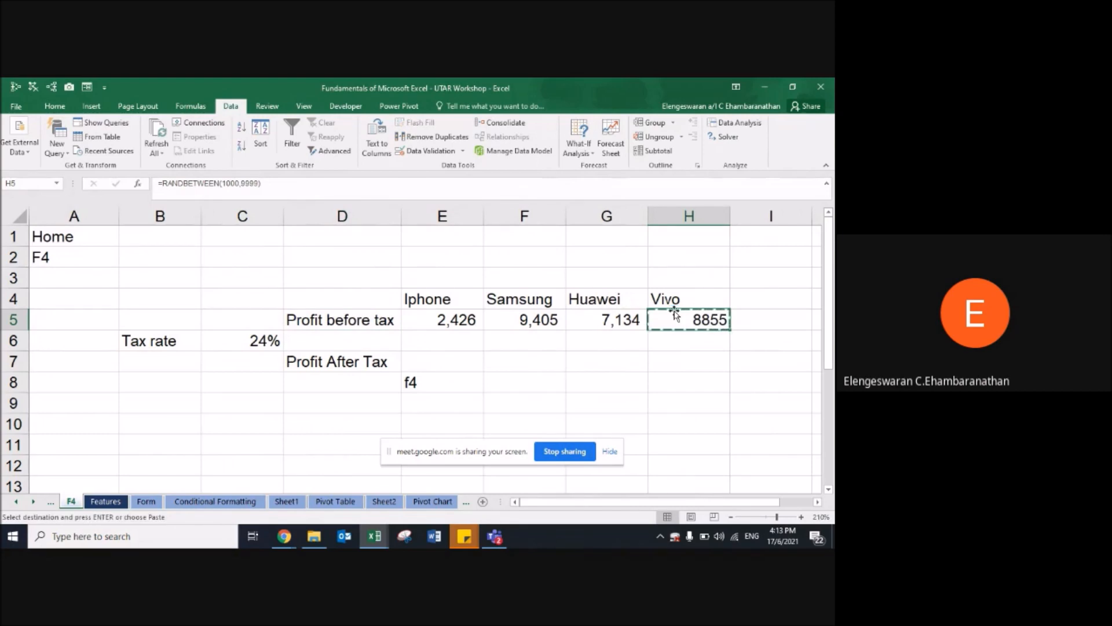
key(ctrl+alt+v)
key(Return)
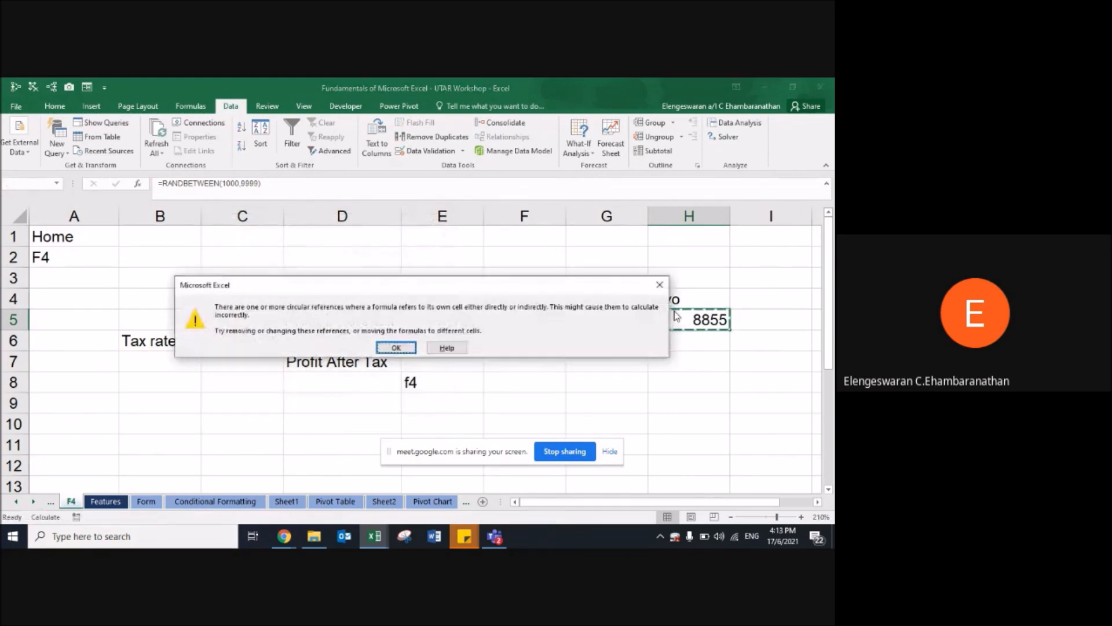
key(Return)
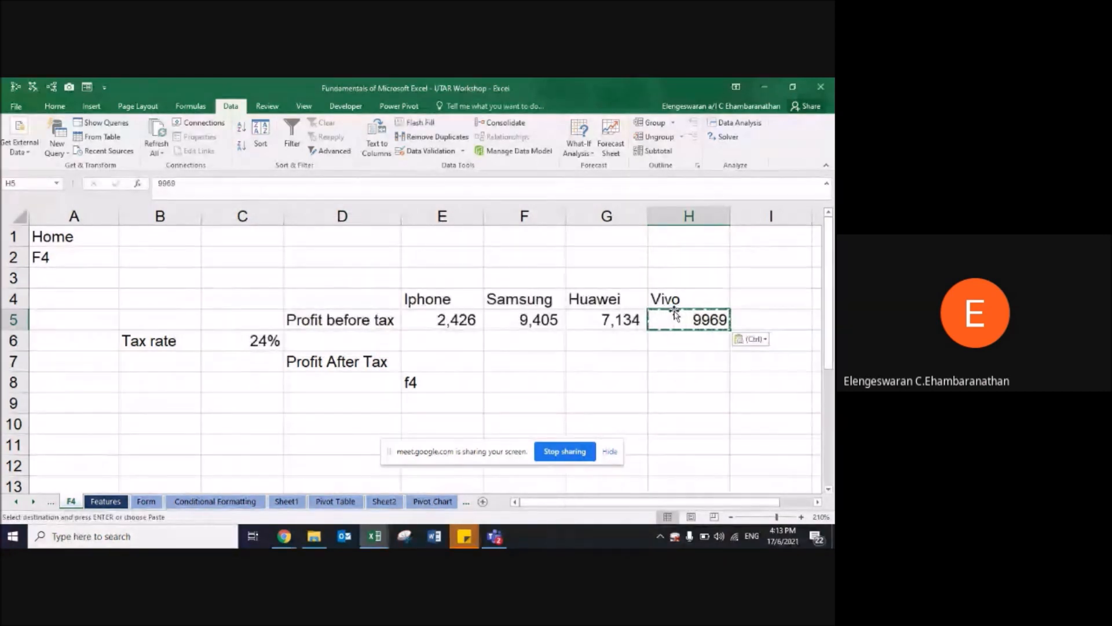
Step: Format the Vivo profit in H5 in comma style with no decimal places
key(alt+h)
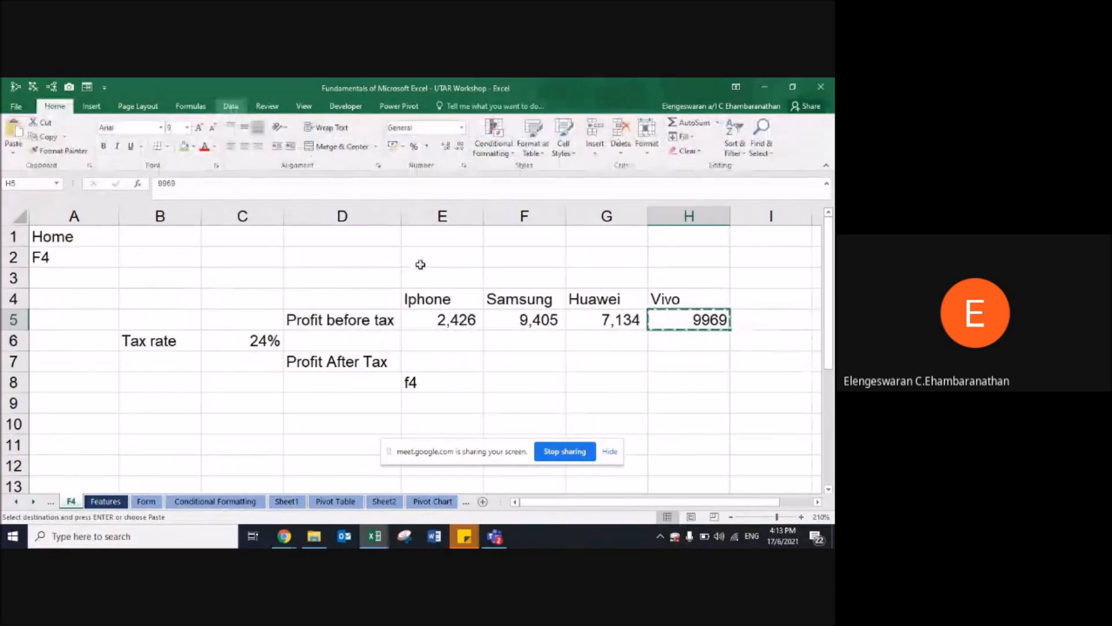
key(k)
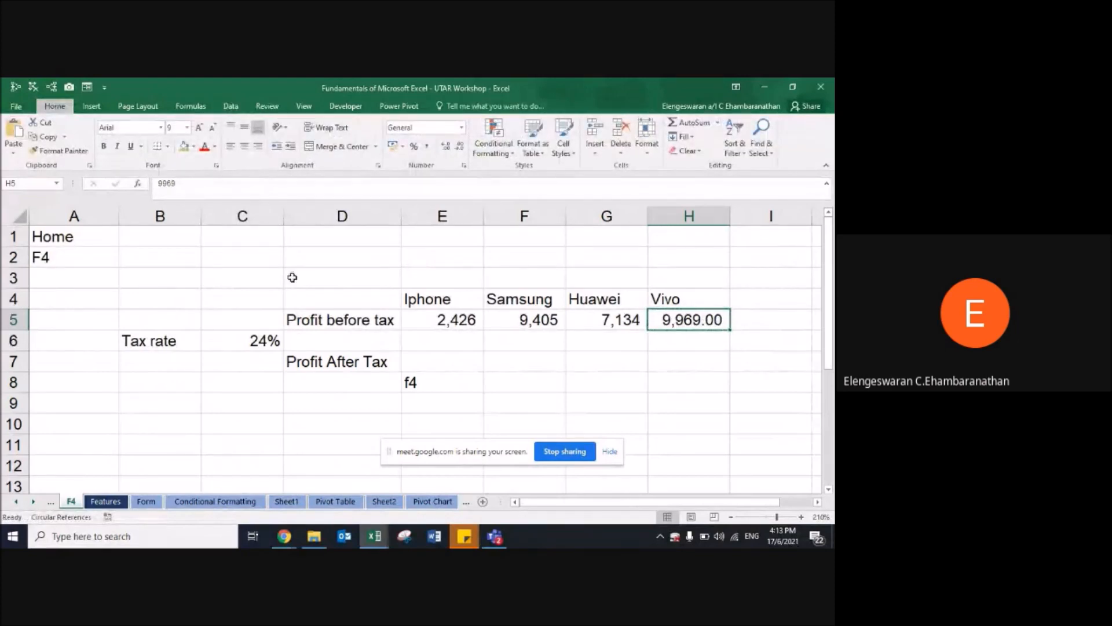
key(alt+h)
key(9)
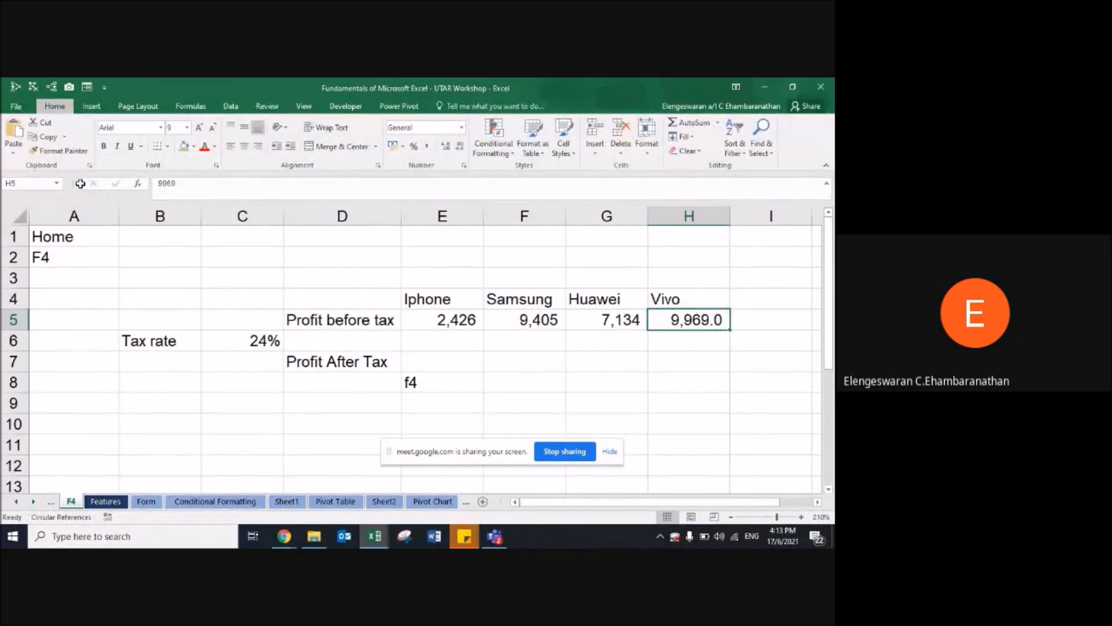
key(alt+h)
key(9)
Step: Enter the Iphone tax formula =C6*E5 in E6, using relative references
click(412, 336)
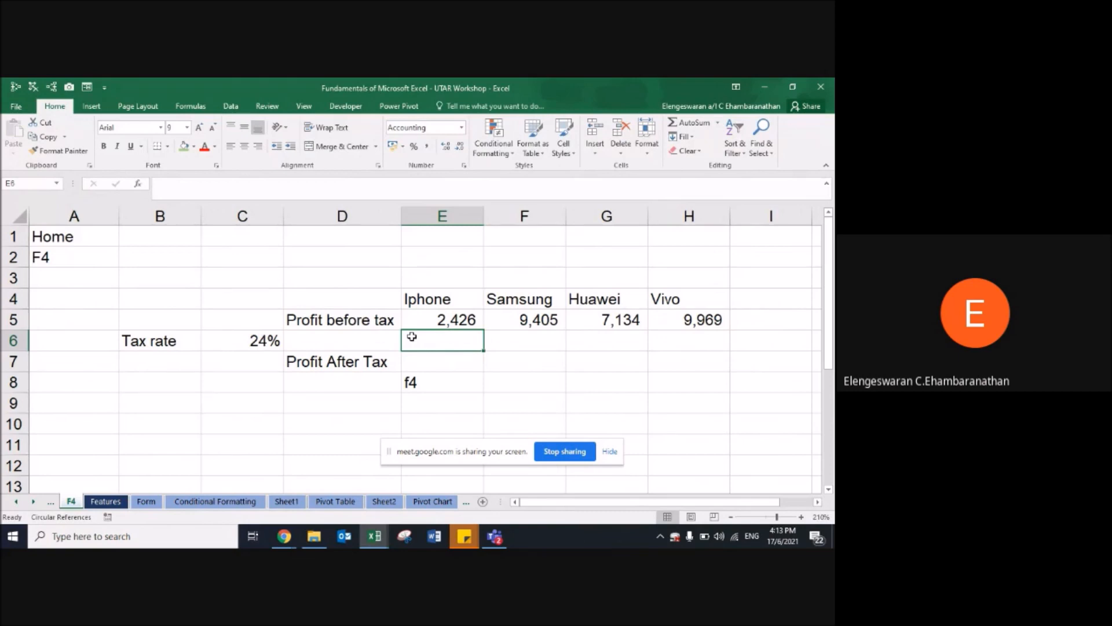
text(=)
key(Left)
key(Left)
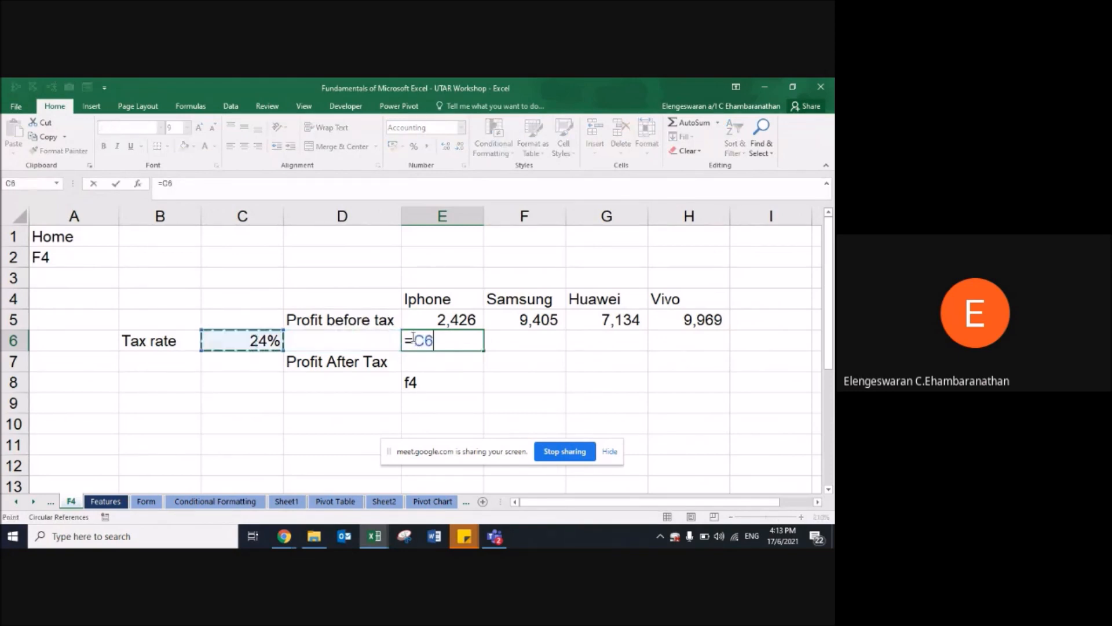
text(*)
key(Up)
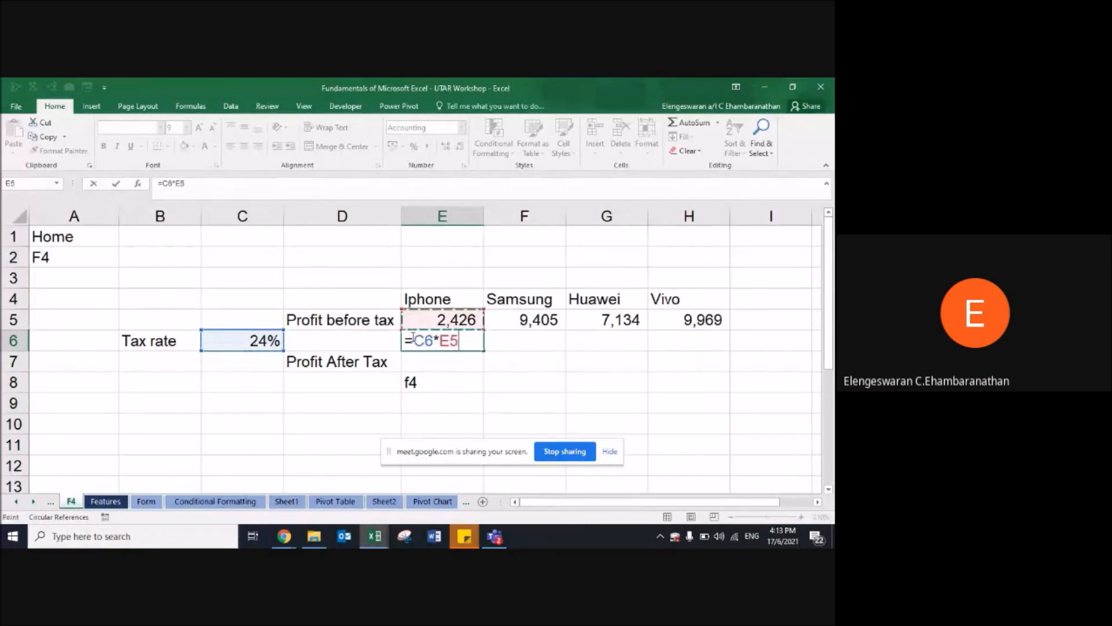
key(Return)
Step: Label the tax row "Taxation" in D6
click(412, 337)
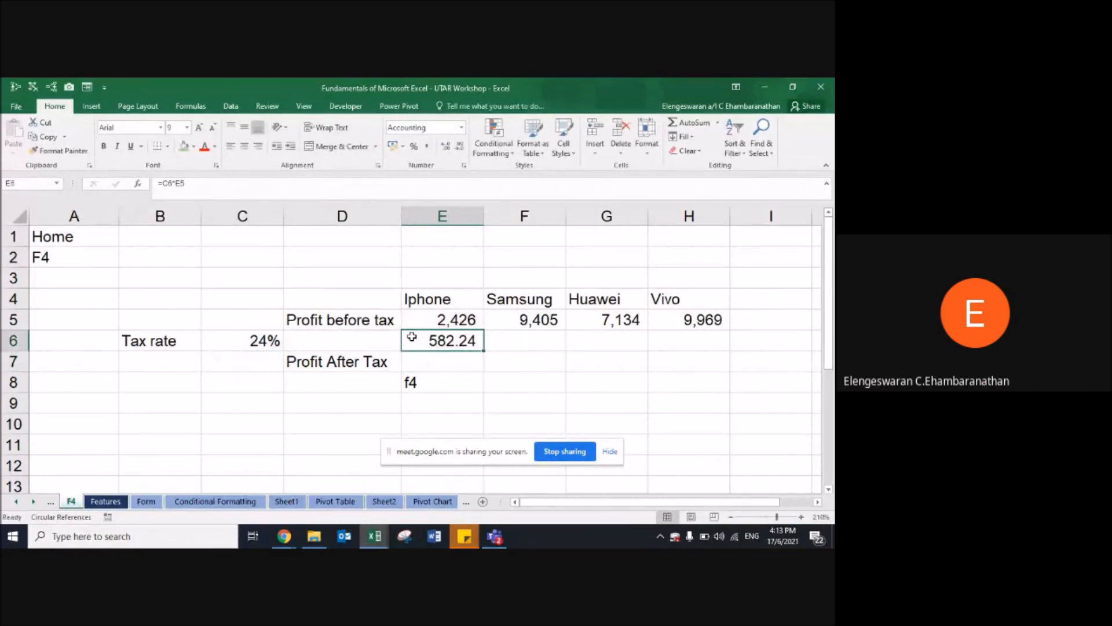
key(Left)
text(Taxation)
key(Return)
Step: Fill the tax formula from E6 right across to H6
click(411, 337)
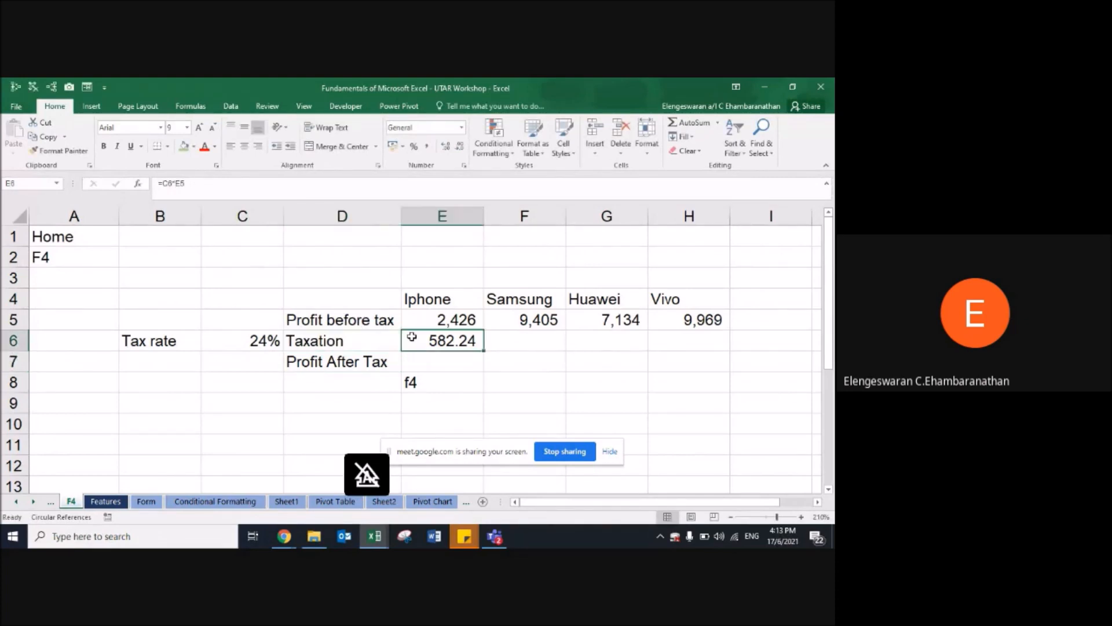
key(shift+Right)
key(shift+Right)
key(shift+Right)
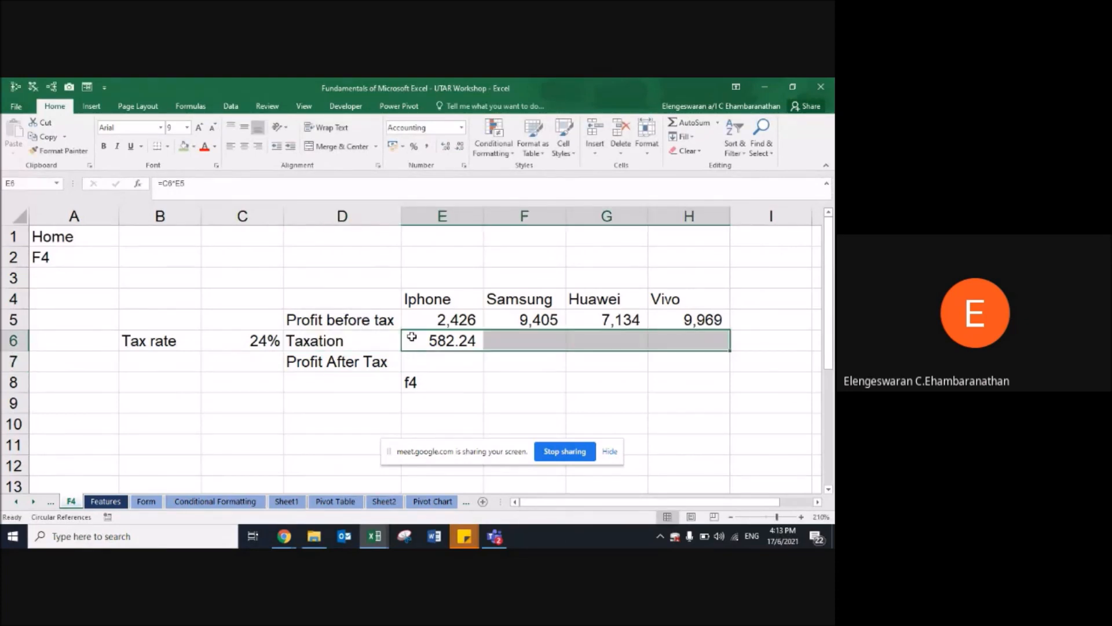
key(ctrl+r)
Step: Inspect which cells the copied Samsung tax formula in F6 refers to
key(Right)
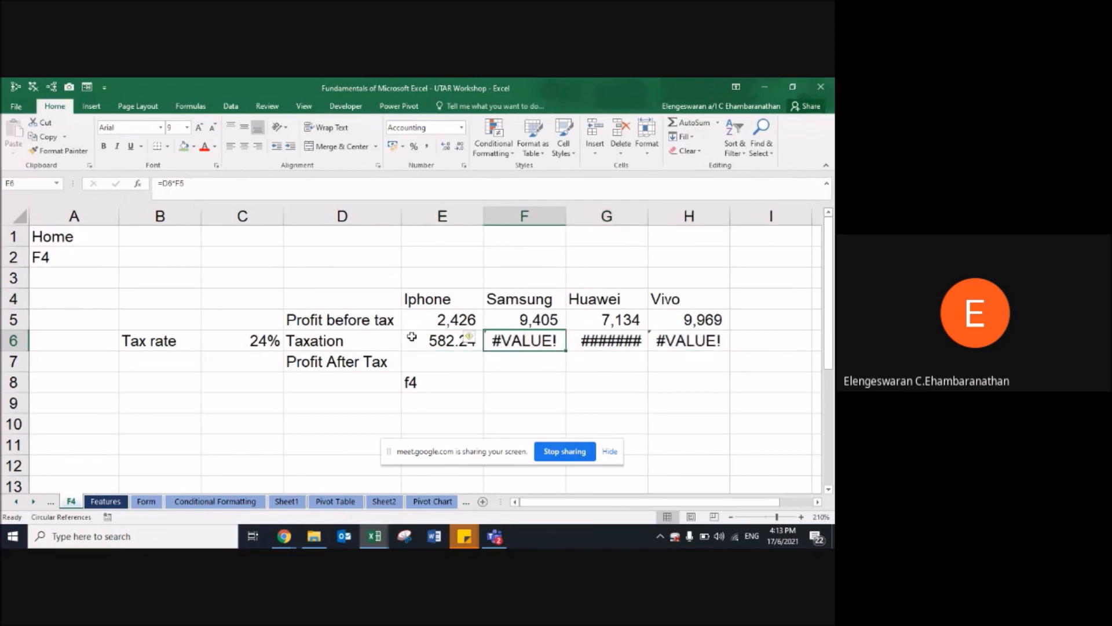
key(F2)
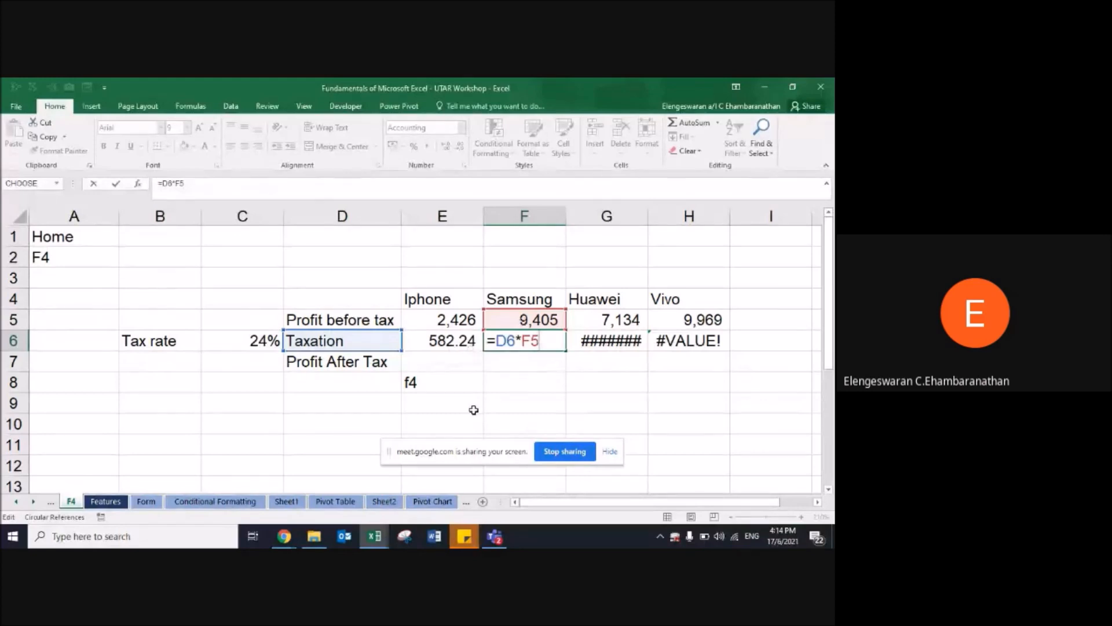
click(365, 365)
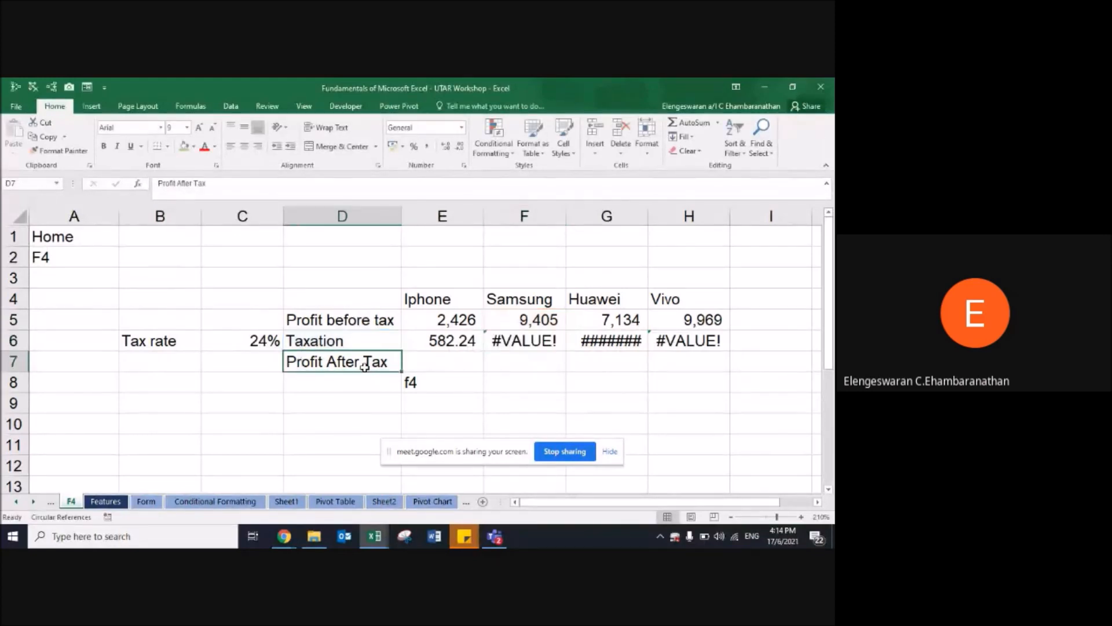
Step: Enter the note "lock" in B2 beside the F4 label
key(Left)
key(Up)
key(Left)
key(Up)
key(Up)
key(Up)
key(Up)
text(l)
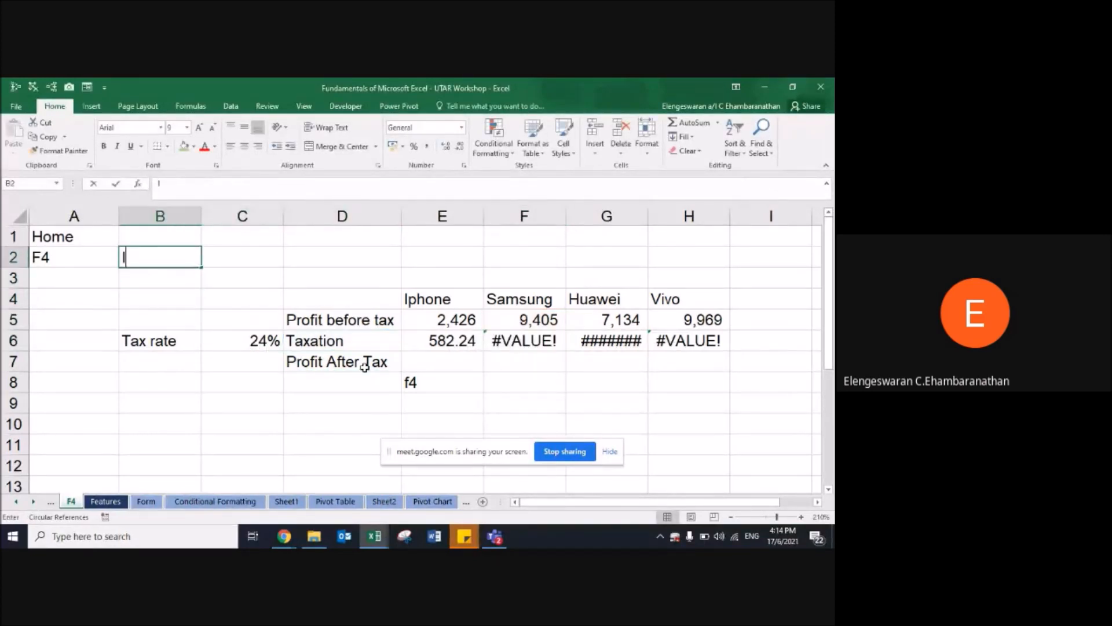
text(ock)
key(Return)
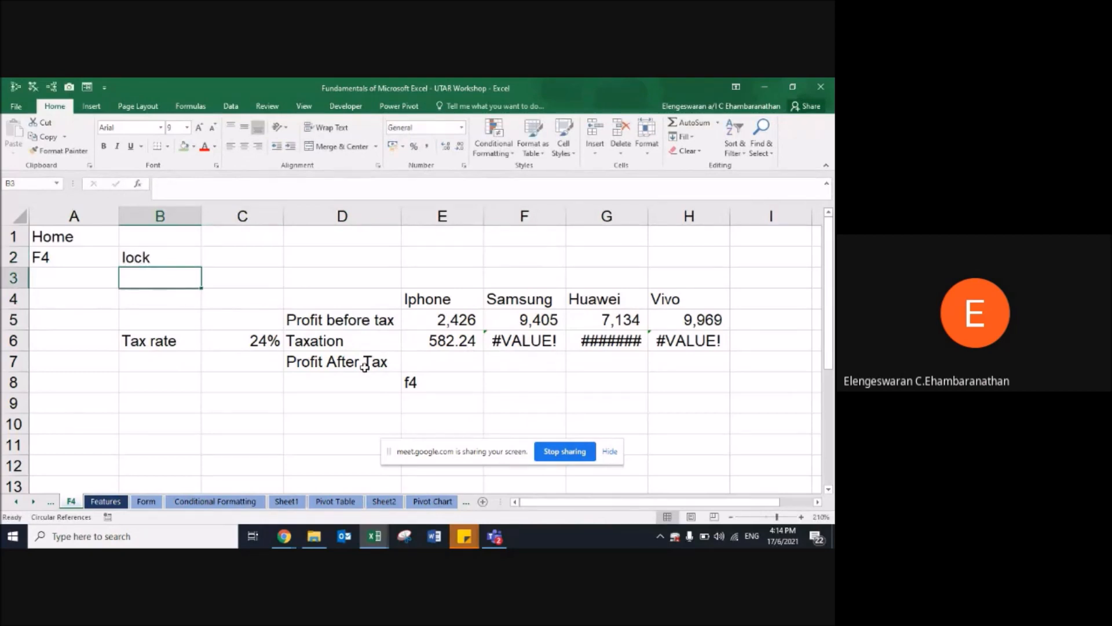
click(455, 338)
text(=)
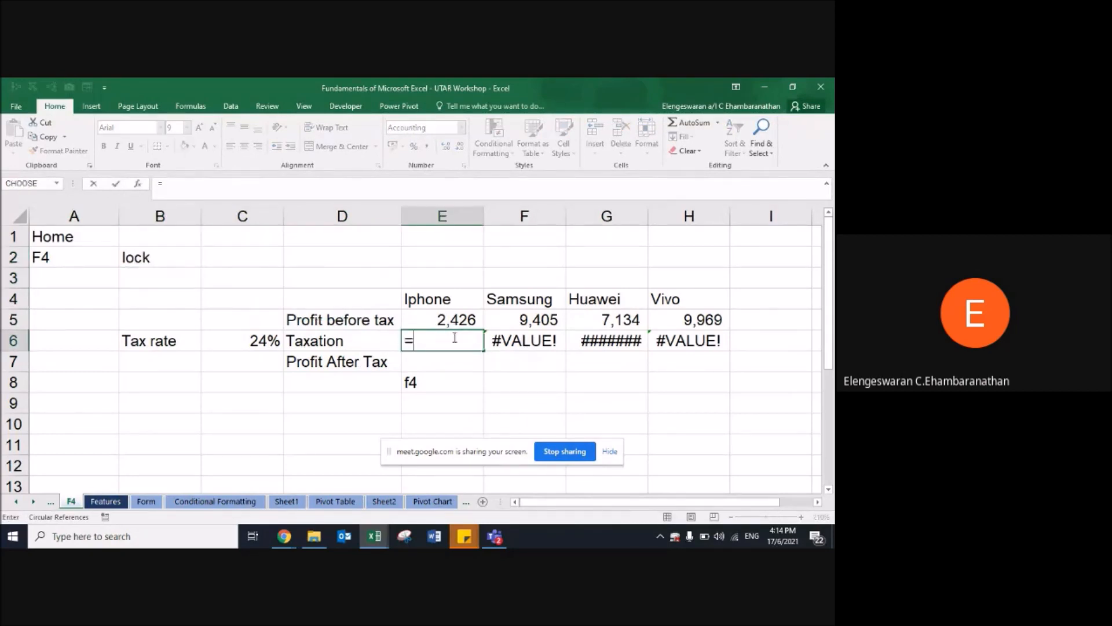
click(243, 341)
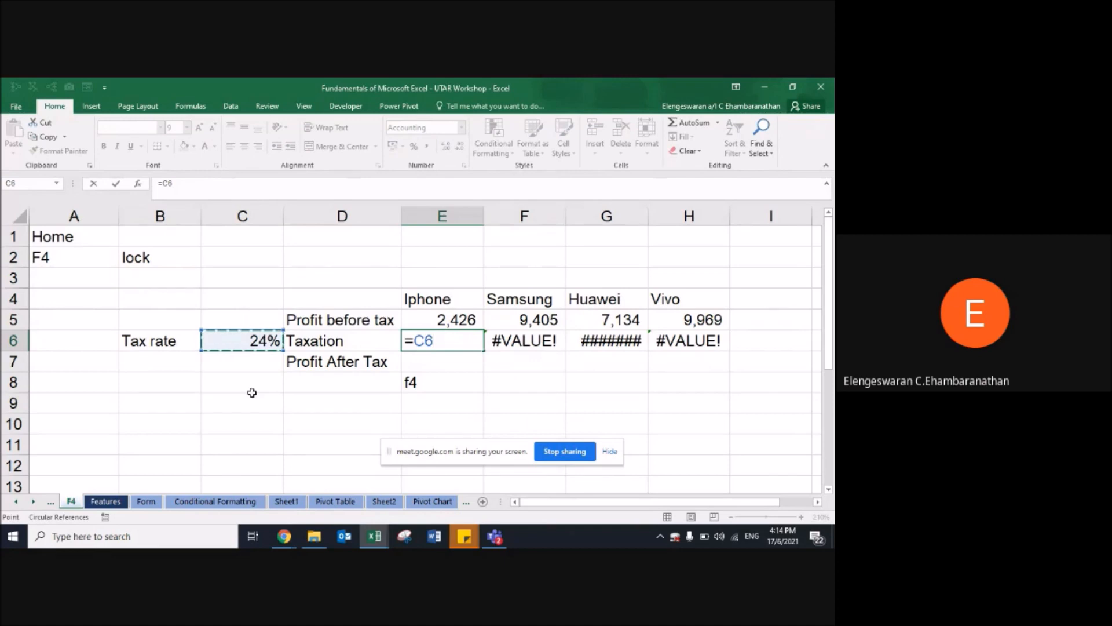
key(F4)
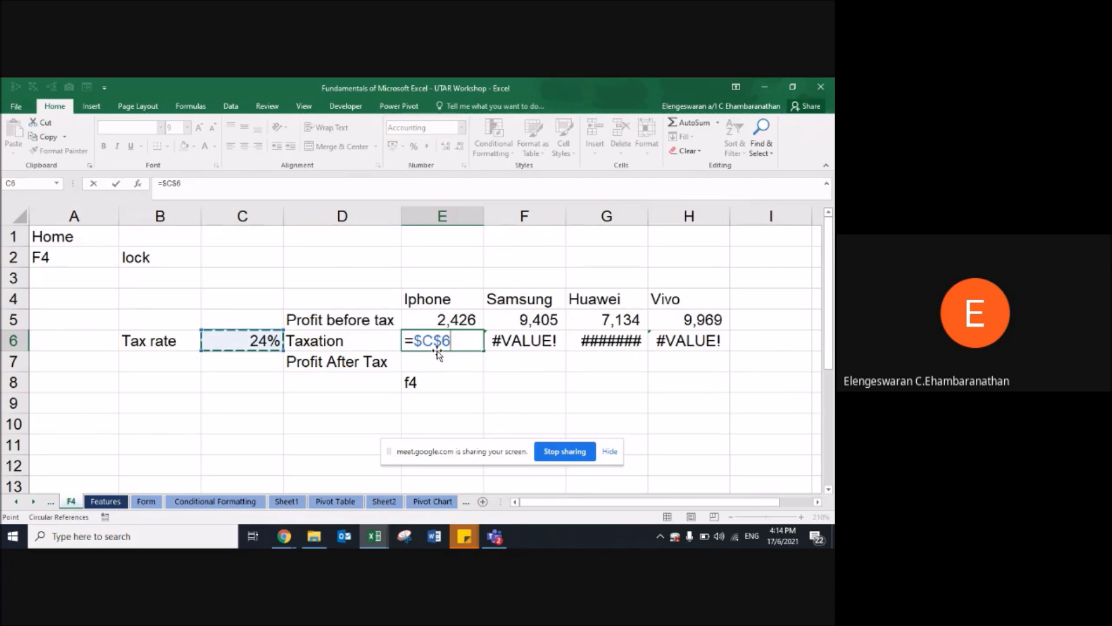
key(Escape)
Step: Enter the Iphone tax formula =$C$6*E5 in E6 and fill it right across to H6
text(=)
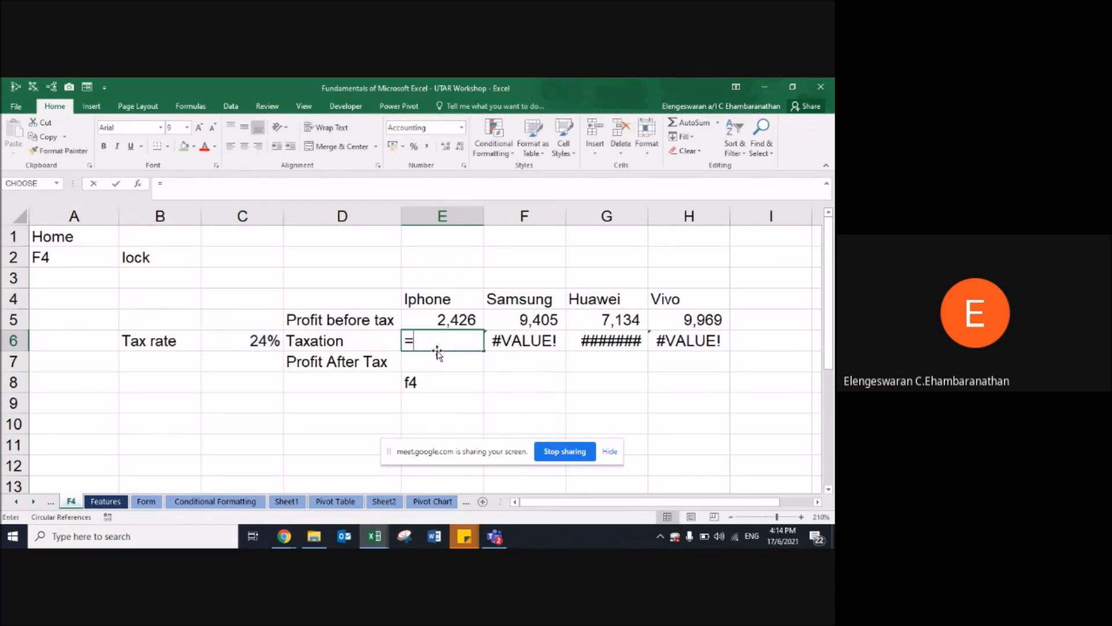
key(Left)
key(Left)
key(Left)
key(Right)
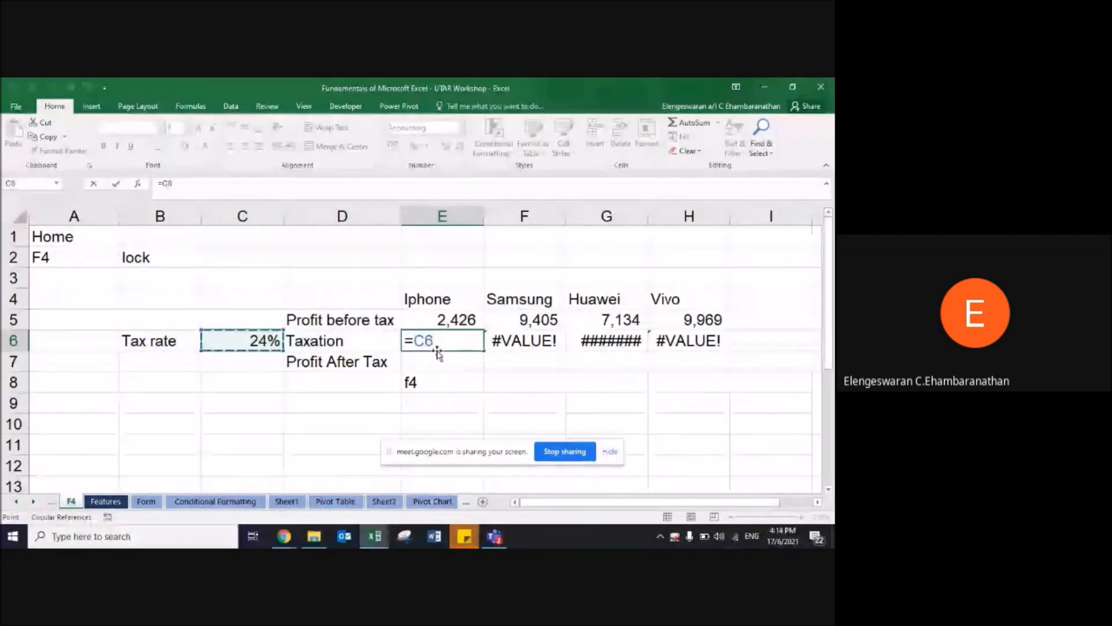
key(F4)
text(*)
key(Up)
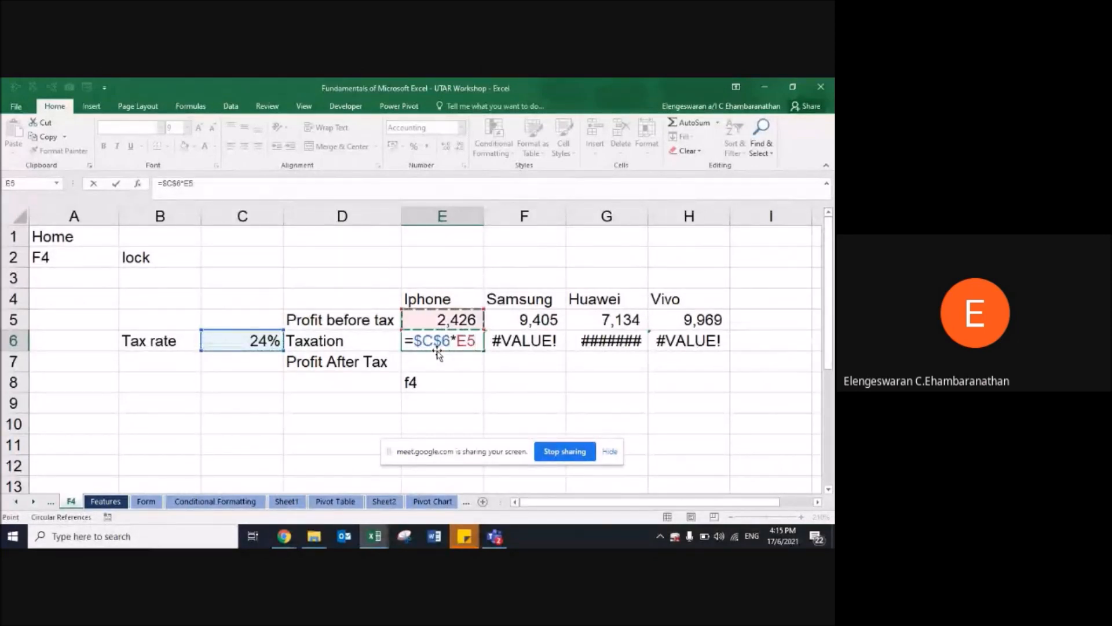
key(Return)
key(Up)
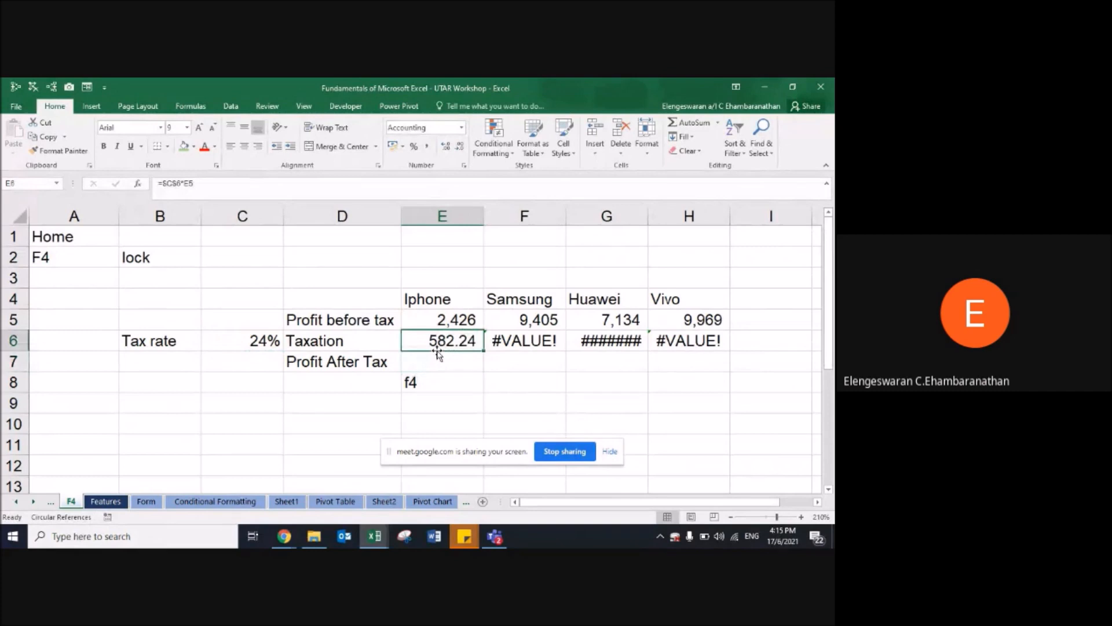
key(ctrl+shift+Right)
key(ctrl+r)
Step: Inspect which cells the copied Huawei and Vivo tax formulas in G6 and H6 refer to
key(Right)
key(Right)
key(Right)
key(Left)
key(Left)
key(Right)
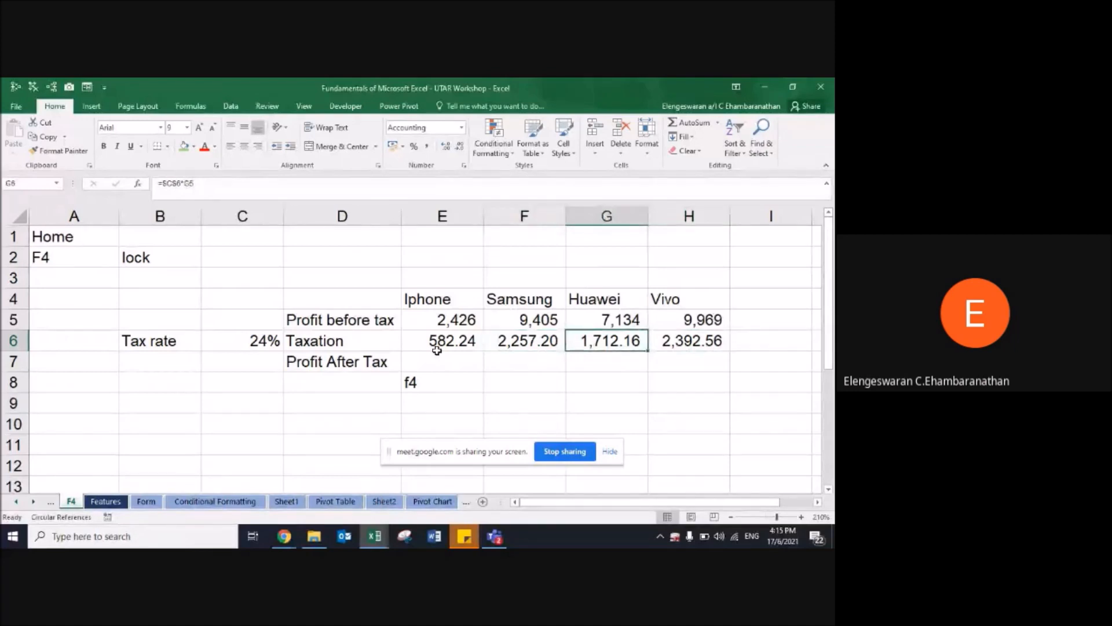
key(F2)
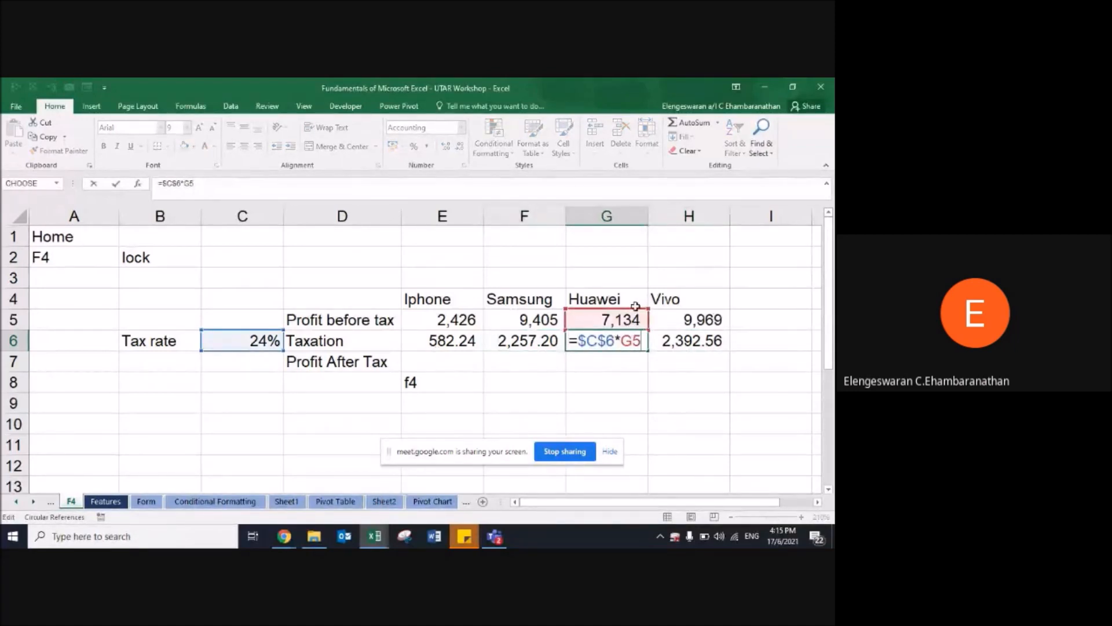
drag(265, 386, 203, 346)
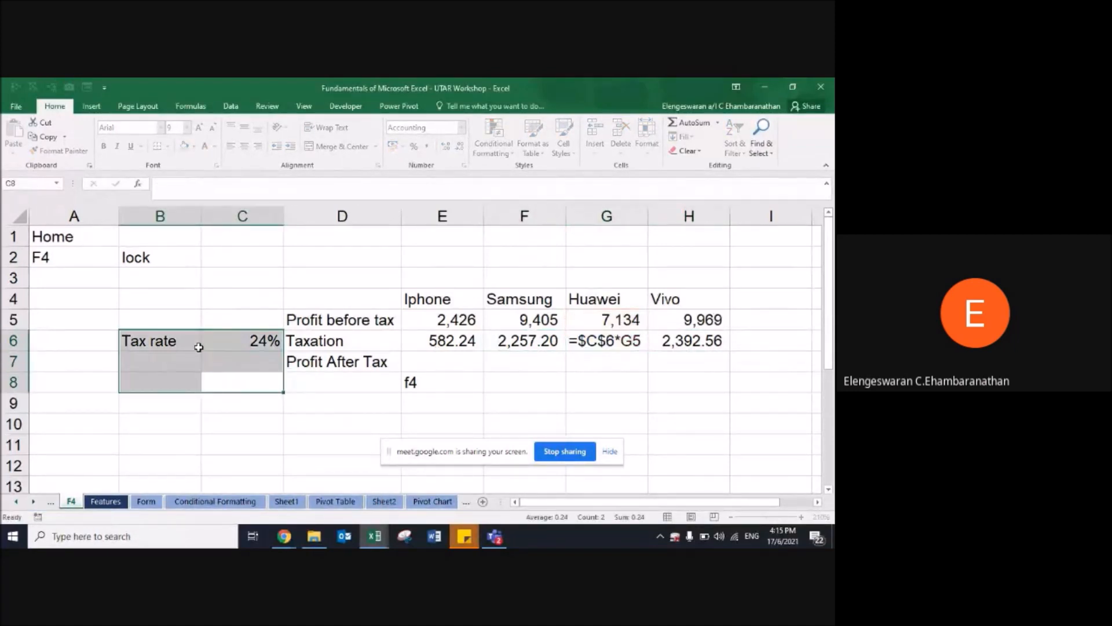
click(239, 340)
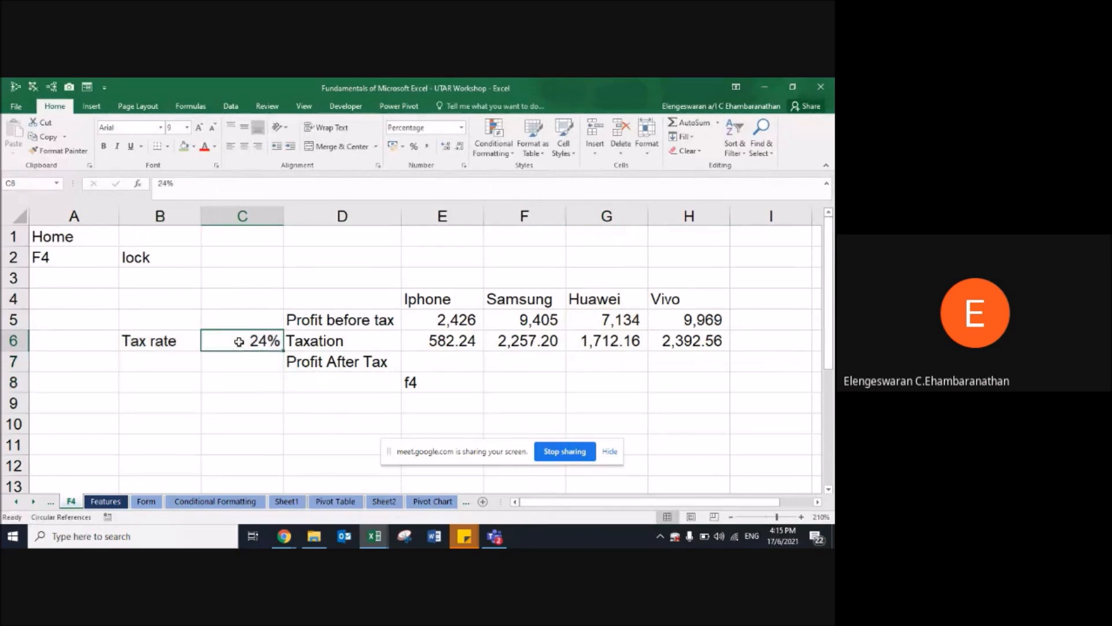
click(682, 332)
key(F2)
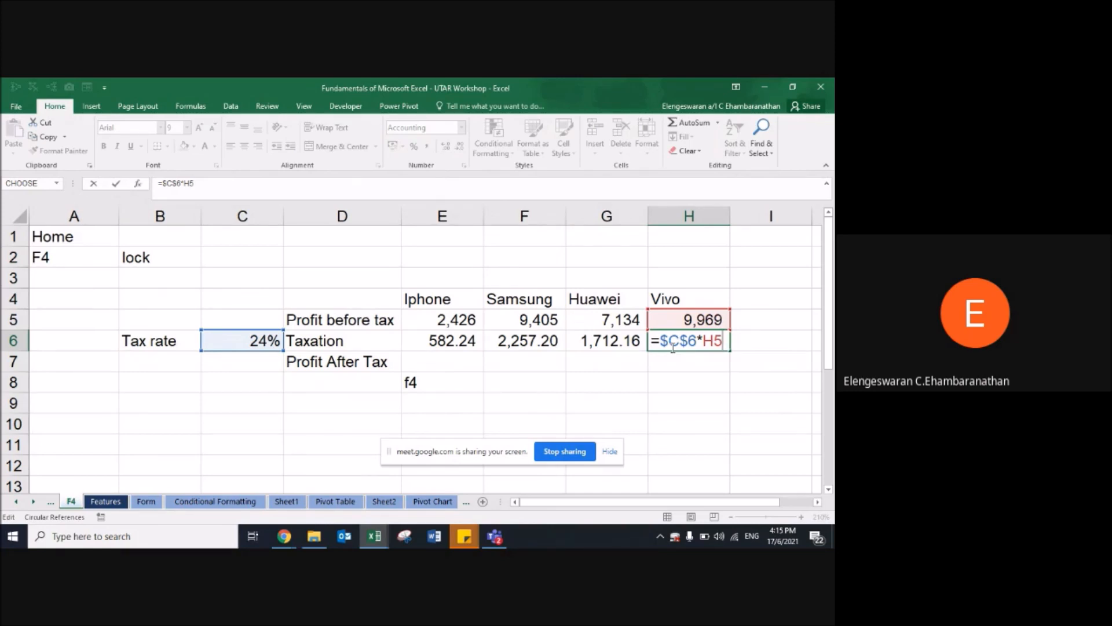
key(ctrl+Return)
Step: Calculate the Perak nasi lemak amount for 100 units in B19 with the relative formula =B15*A19
scroll(672, 347, down, 4)
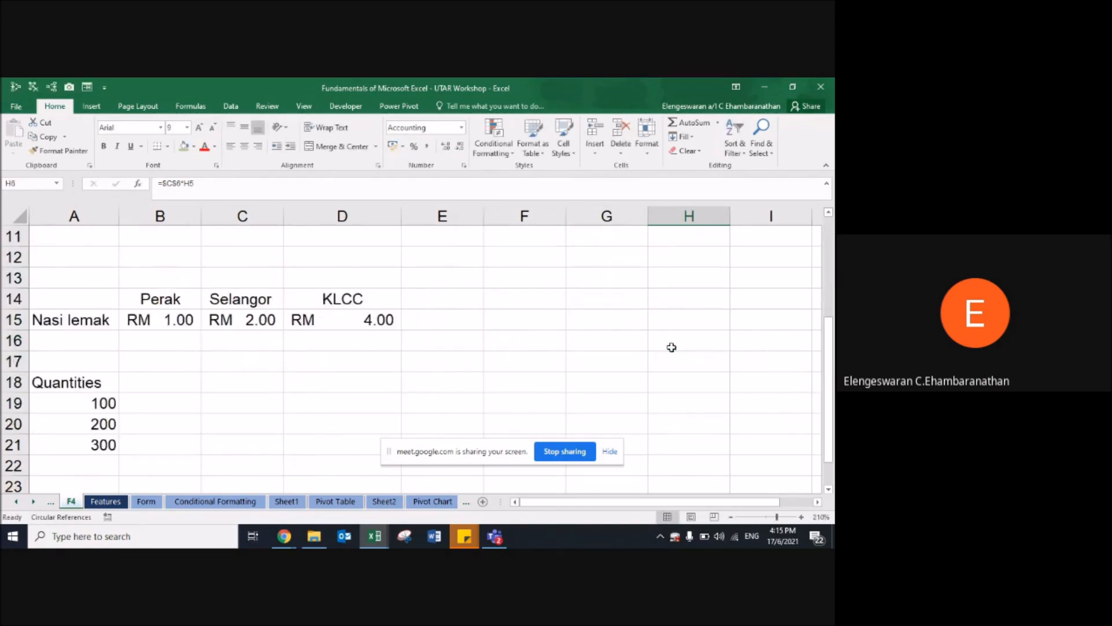
scroll(672, 347, up, 1)
click(156, 361)
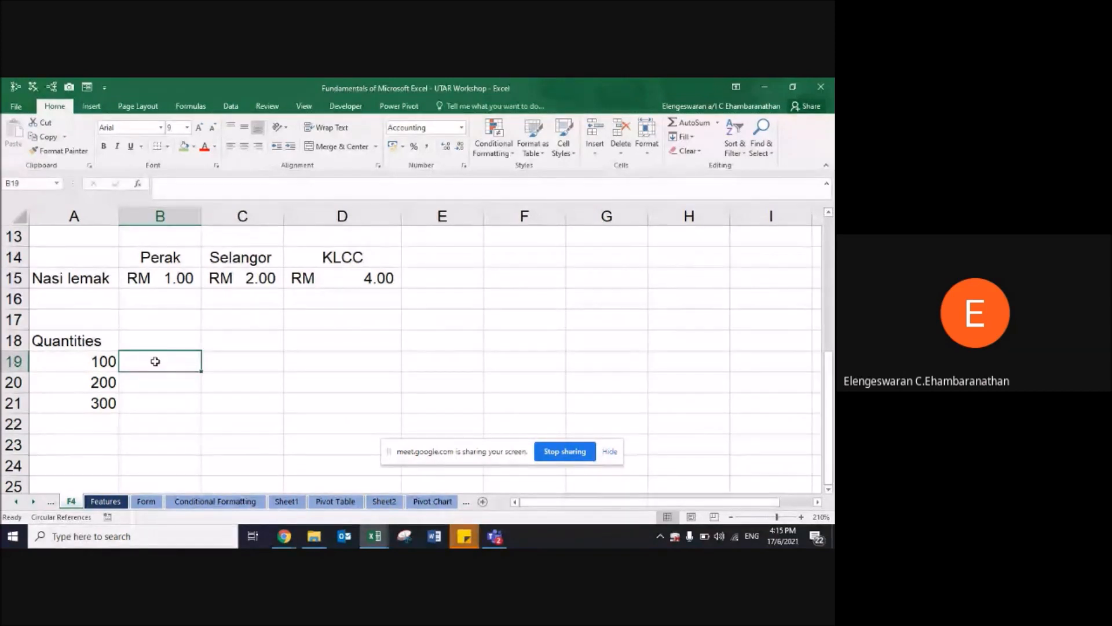
text(=)
key(Up)
key(Up)
key(Up)
key(Up)
text(*)
key(Left)
key(Return)
Step: Copy the relative formula from B19 into the whole quantity grid B19:D21
click(155, 361)
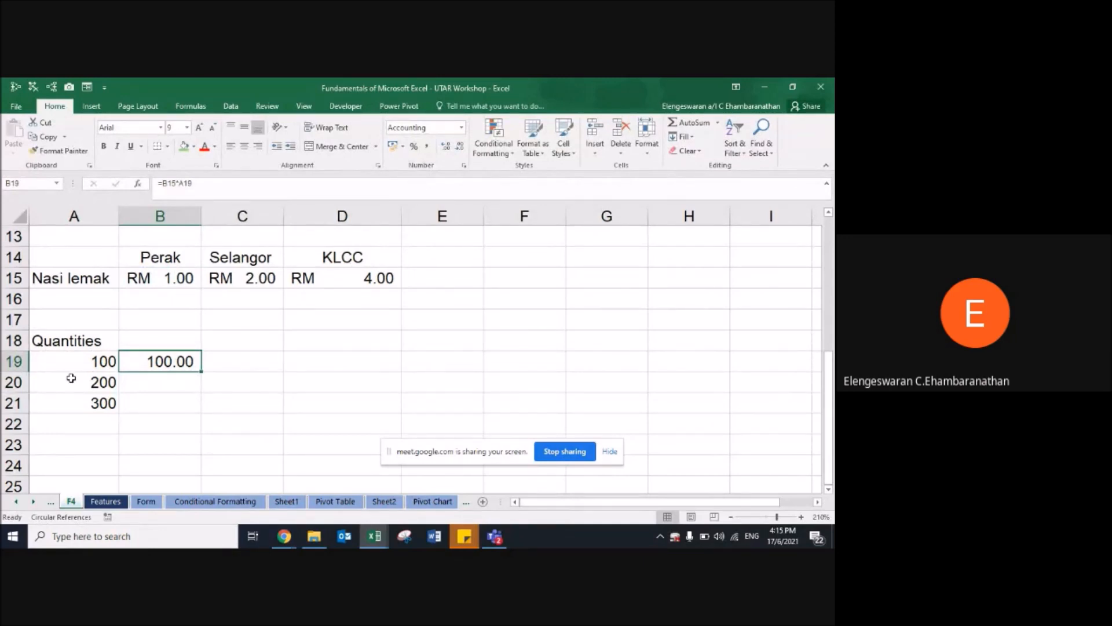
key(ctrl+c)
key(shift+Down)
key(shift+Down)
key(shift+Right)
key(shift+Right)
key(ctrl+v)
Step: Inspect which cells the copied formulas in B20, C20, D20 and D19 refer to
key(Down)
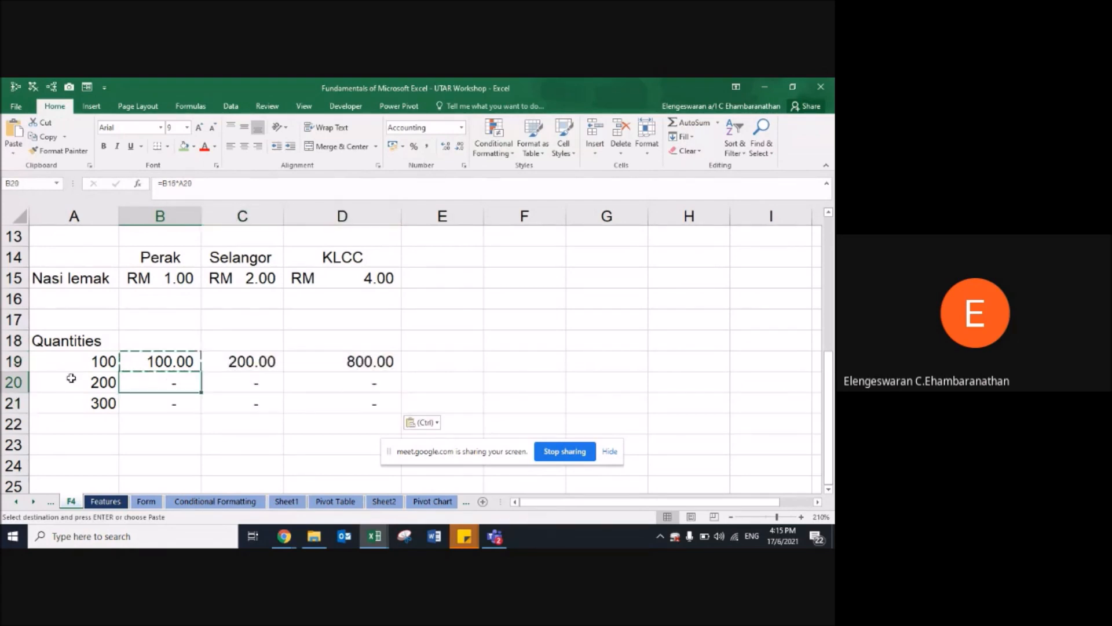
key(F2)
key(Escape)
key(Right)
key(F2)
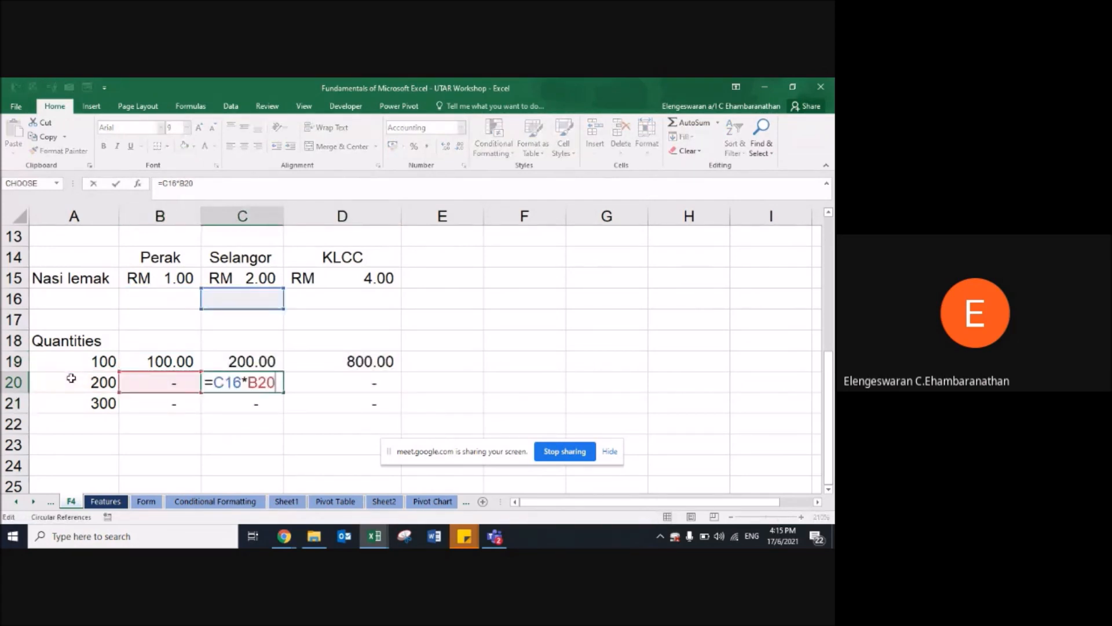
key(Escape)
key(Right)
key(F2)
key(Escape)
key(Up)
key(F2)
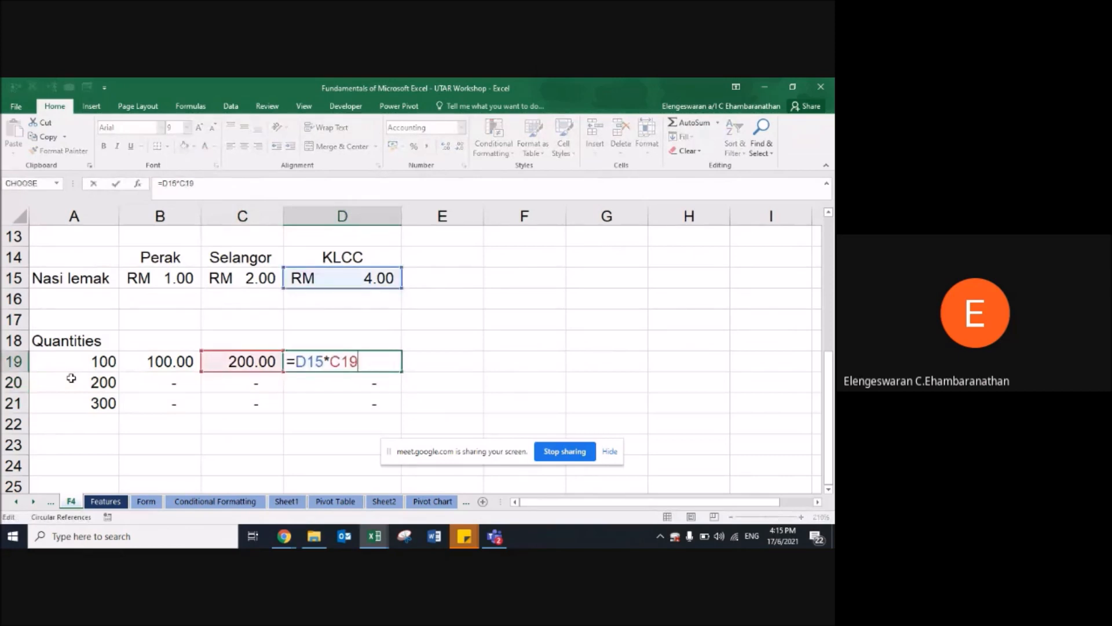
key(Escape)
Step: Replace the formula in B19 with the fully absolute version =$B$15*$A$19
key(Left)
key(Left)
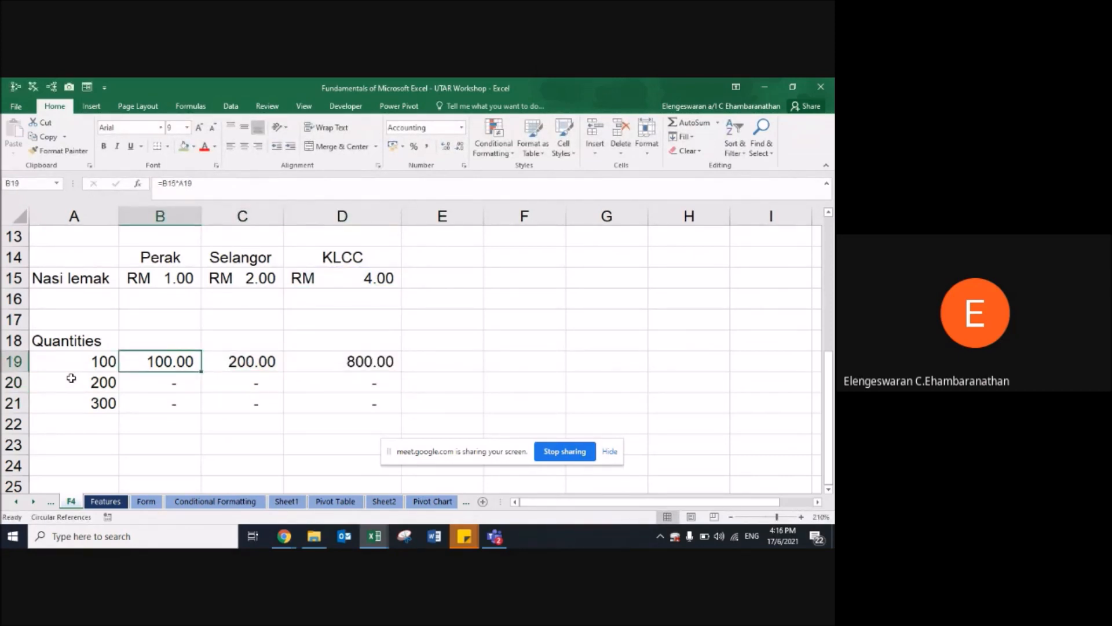
text(=)
key(Up)
key(Up)
key(Up)
key(Up)
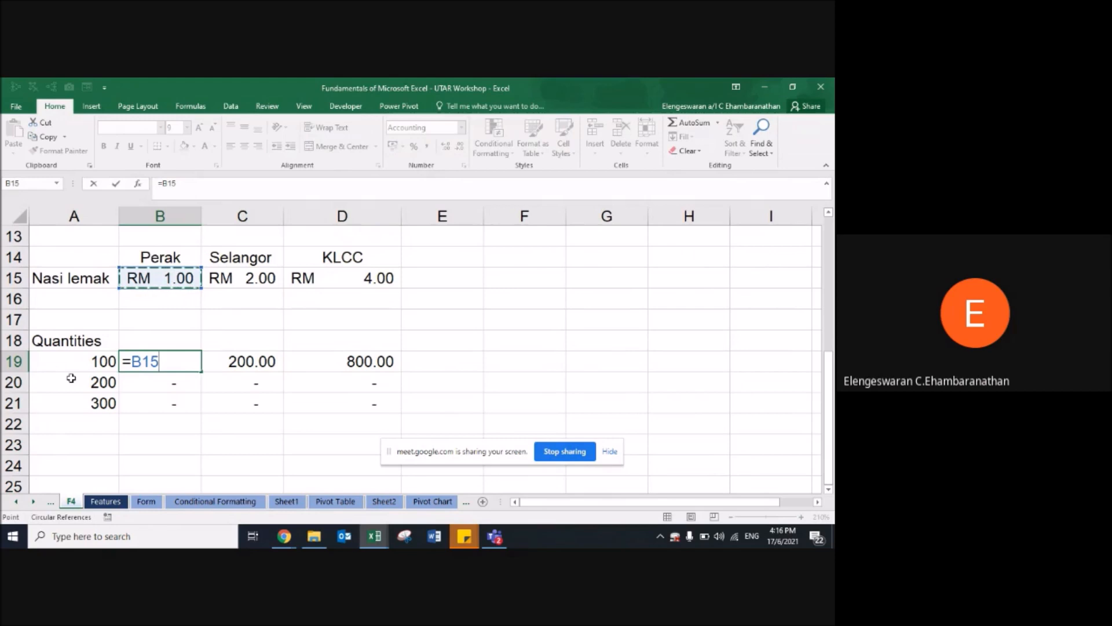
key(F4)
text(*)
key(Left)
text(*)
key(BackSpace)
key(F4)
key(Return)
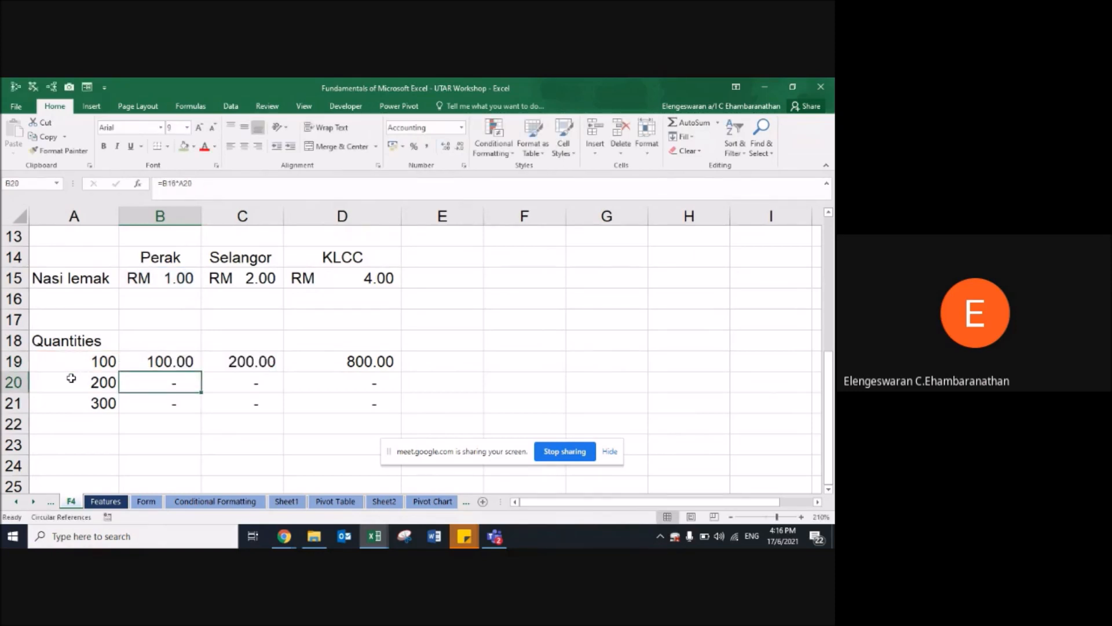
Step: Copy the fully absolute formula from B19 over the quantity grid B19:D21
key(Up)
key(ctrl+c)
key(shift+Down)
key(shift+Down)
key(shift+Right)
key(shift+Right)
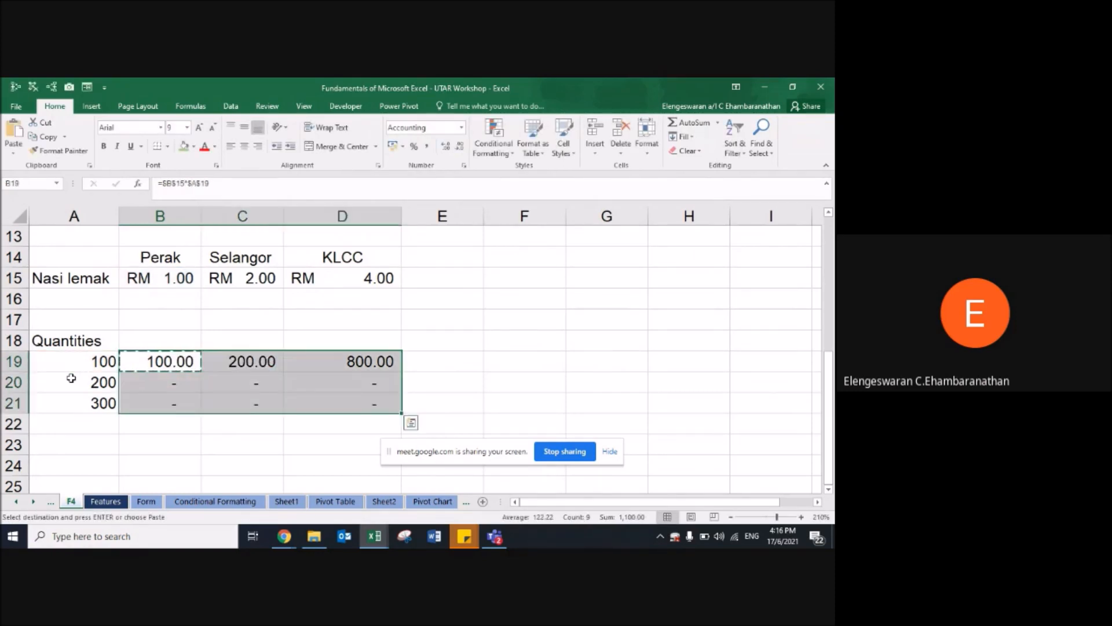
key(ctrl+v)
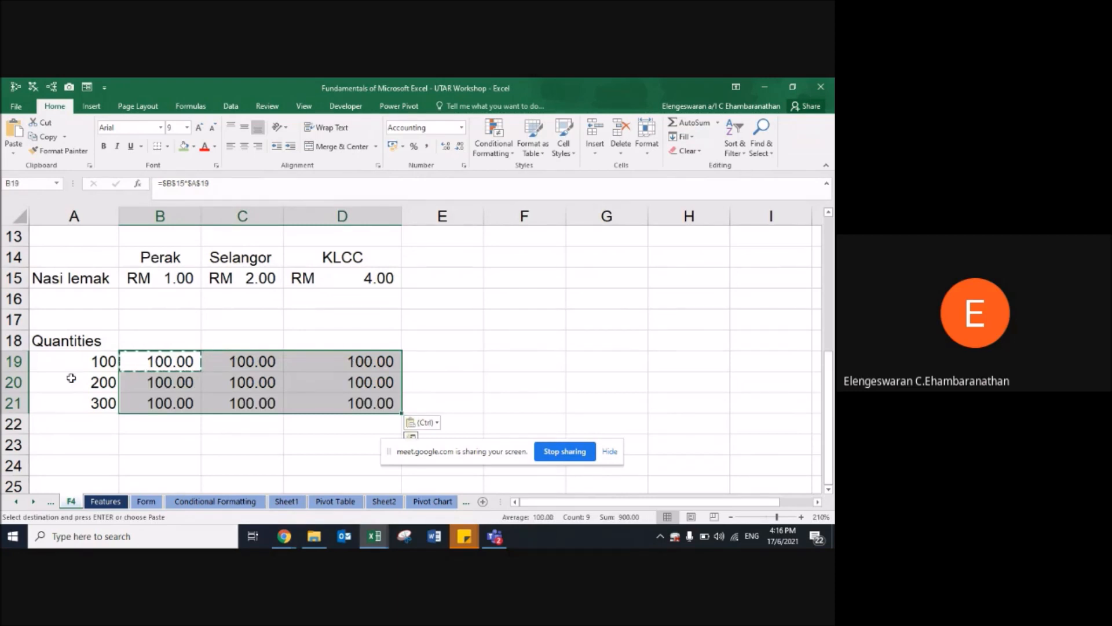
Step: Inspect which price and quantity cells the copied formula in C20 refers to
key(Right)
key(Down)
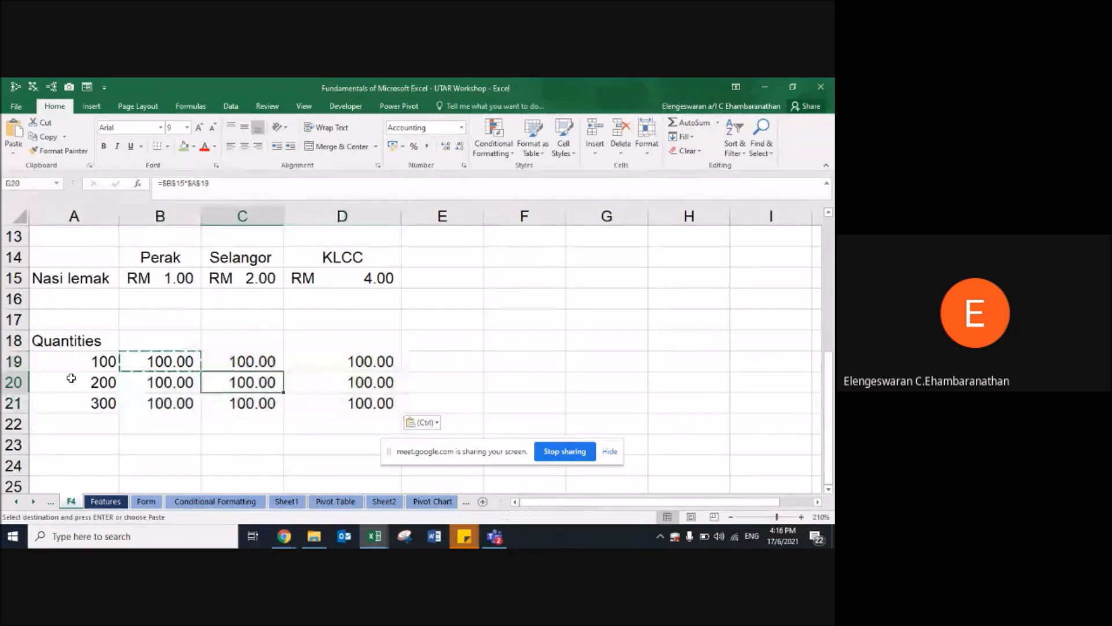
key(F2)
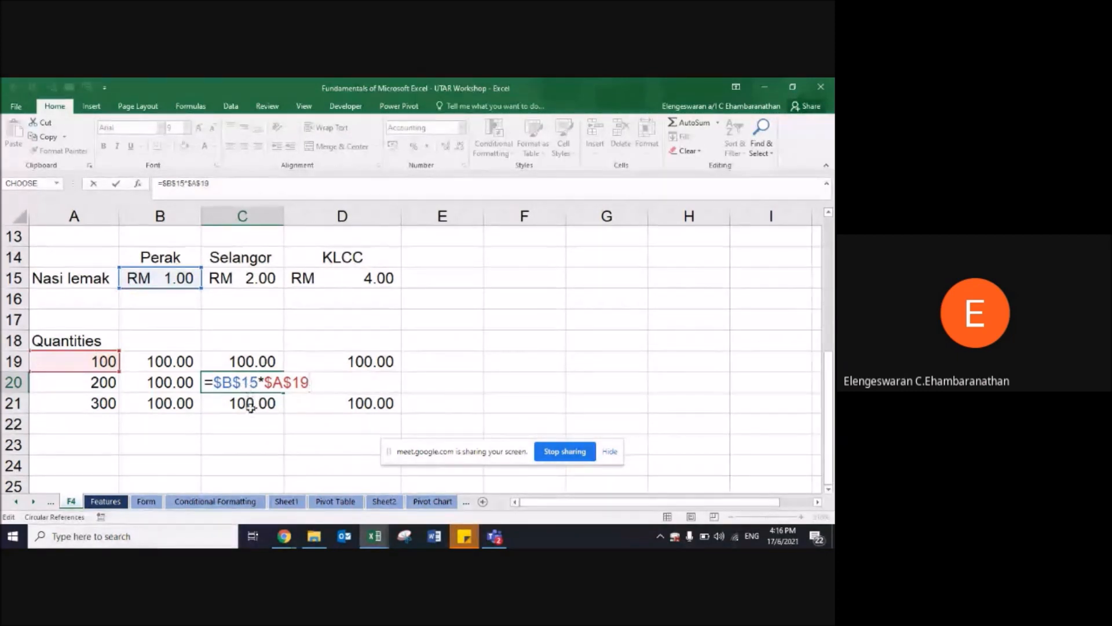
key(Escape)
Step: Replace the formula in B19 with the mixed-reference version =B$15*$A19, locking the price row and the quantity column
key(Left)
key(Up)
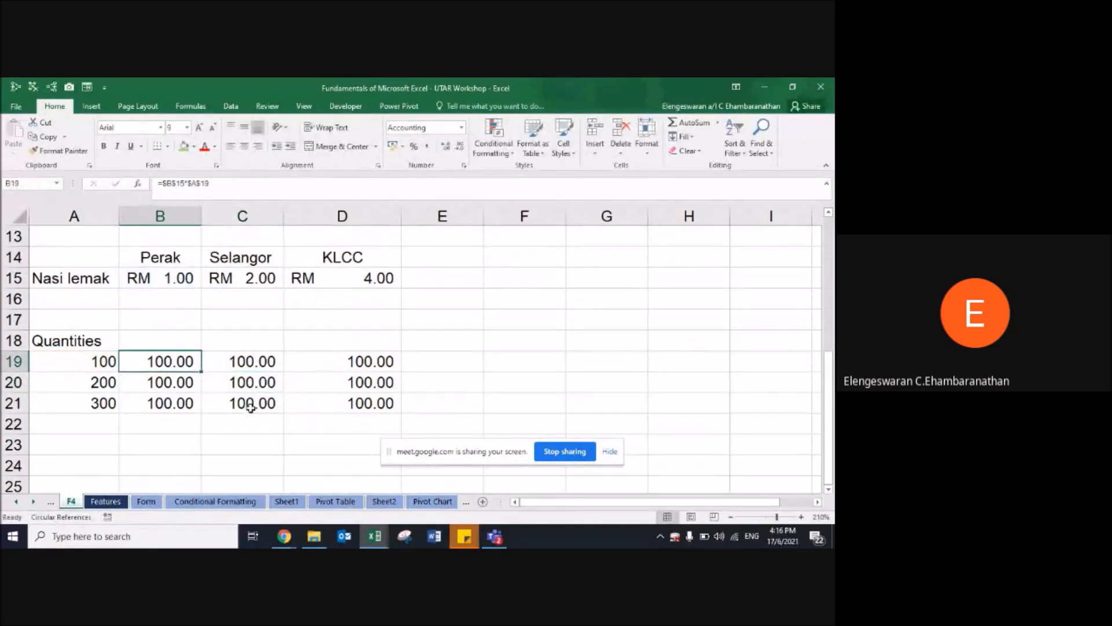
text(=)
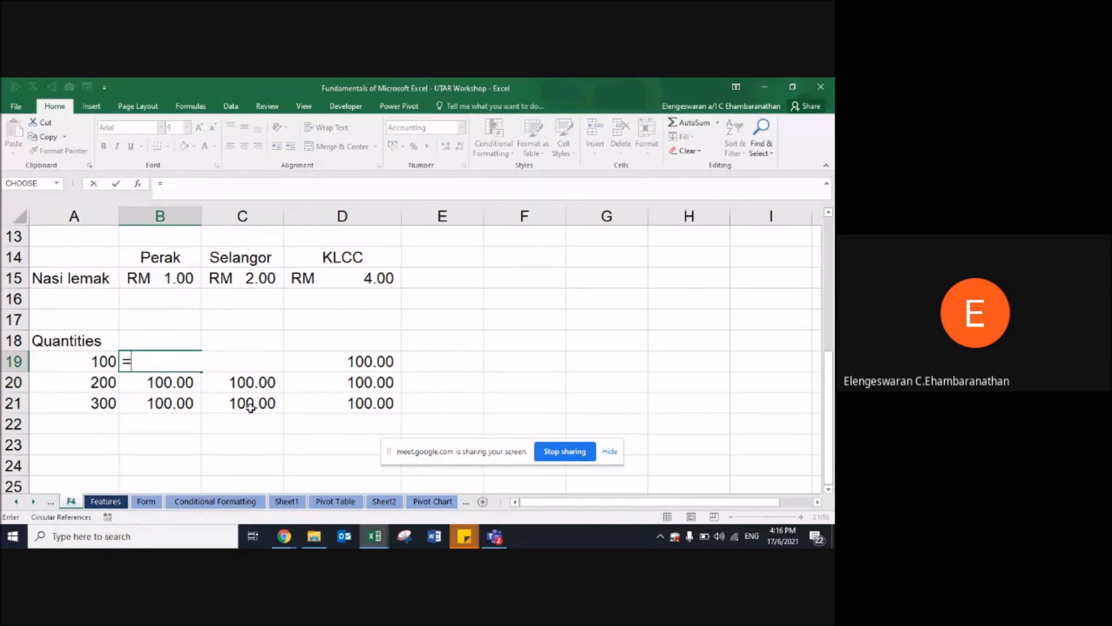
key(Up)
key(Up)
key(Up)
key(Up)
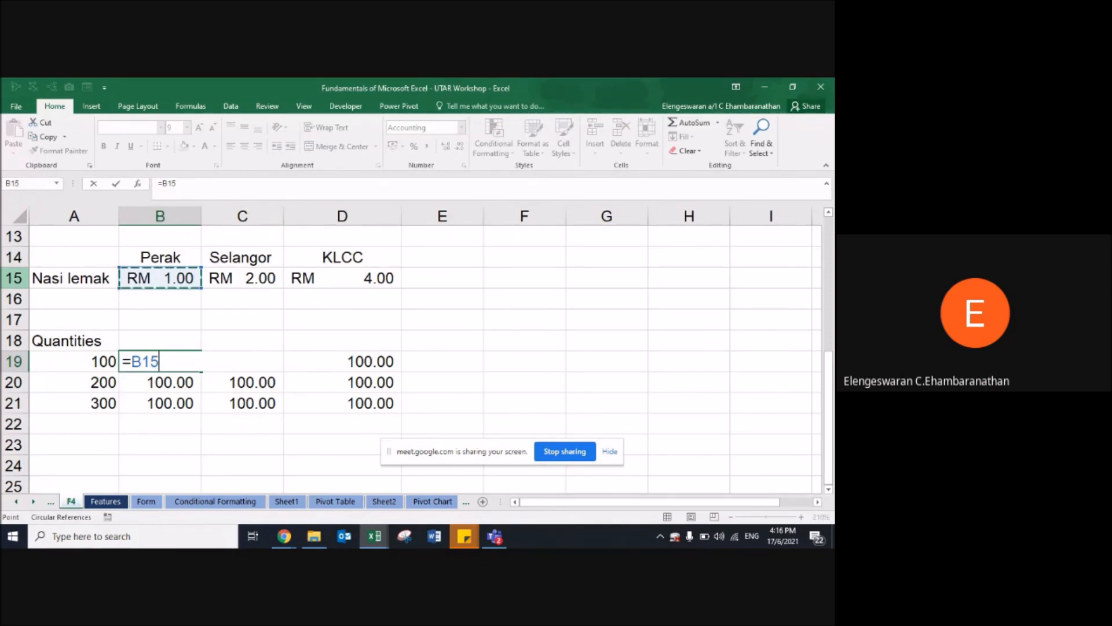
key(F4)
key(F4)
text(*)
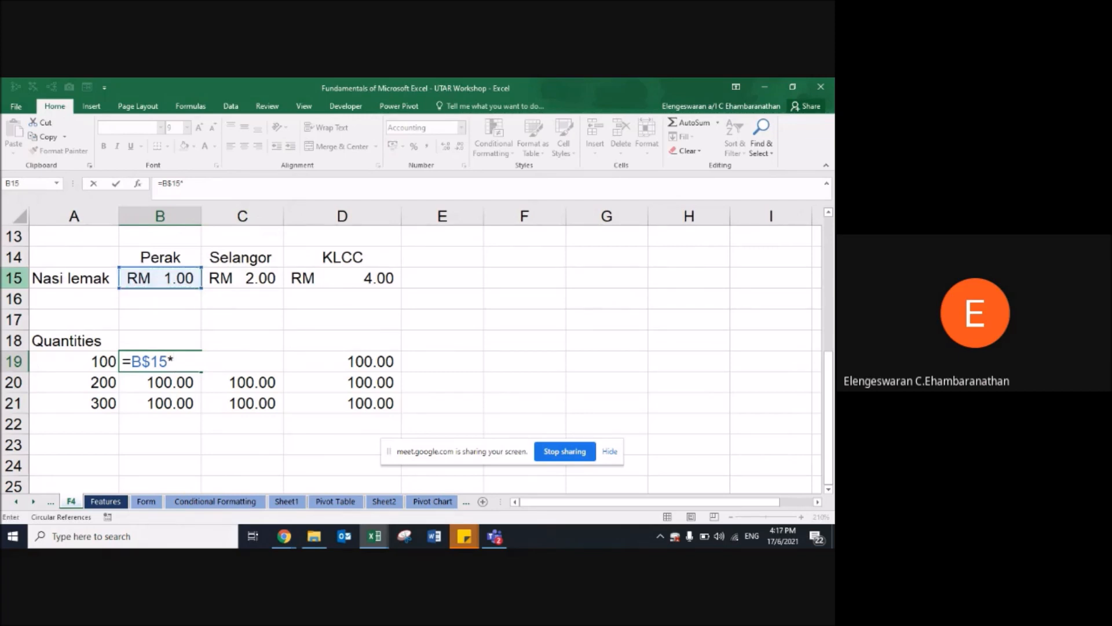
click(64, 362)
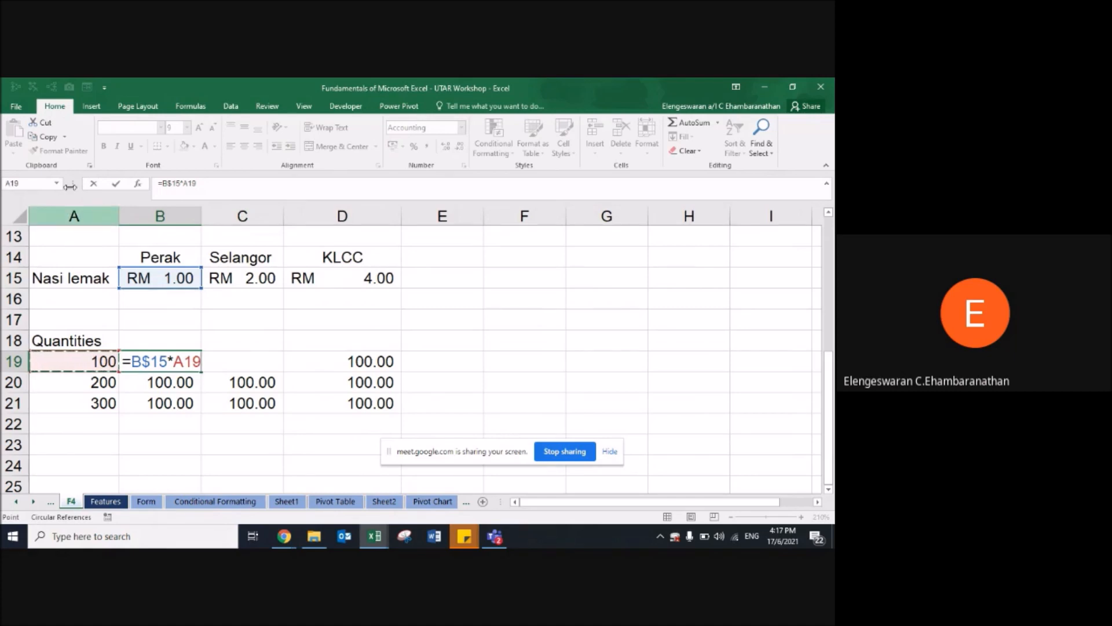
key(F4)
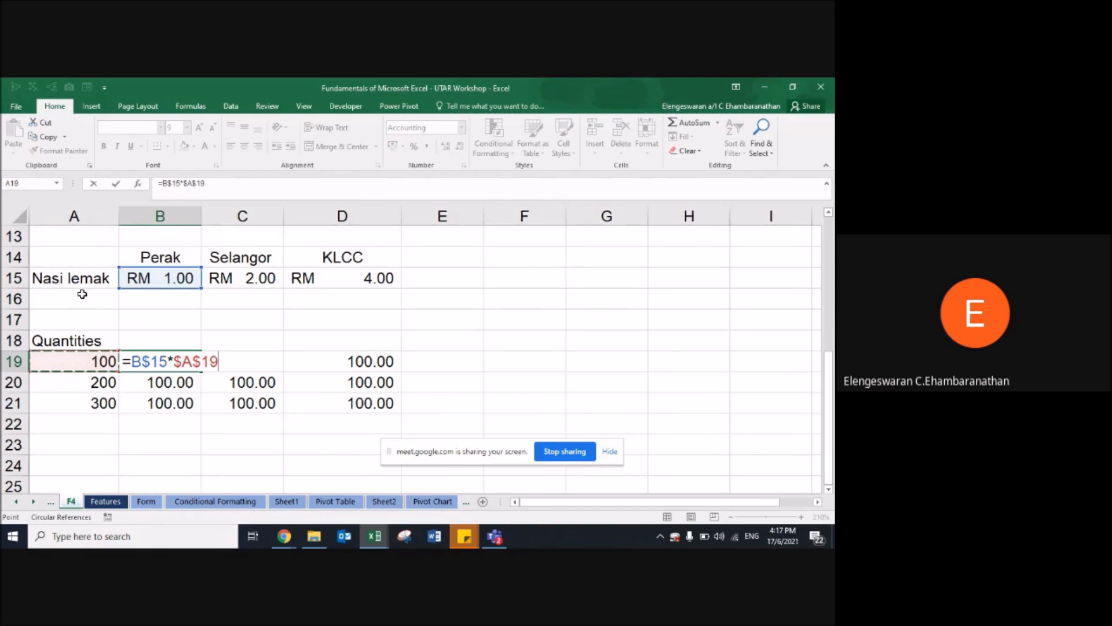
key(F4)
key(F4)
key(ctrl+Return)
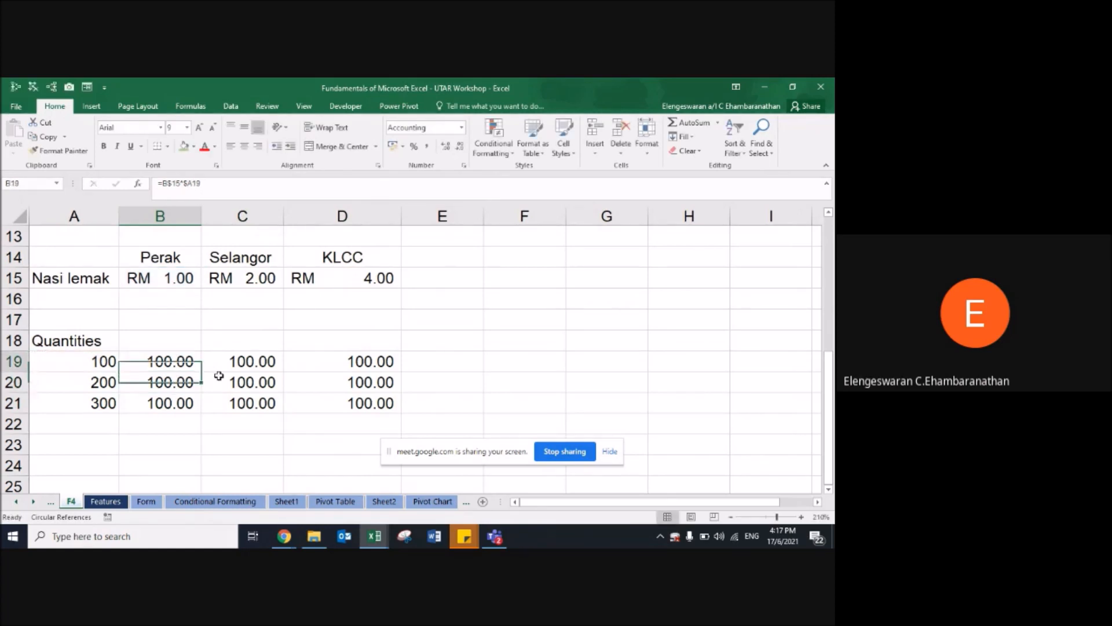
Step: Copy the mixed-reference formula from B19 over the quantity grid B19:D21
key(ctrl+c)
key(shift+Down)
key(shift+Down)
key(shift+Right)
key(shift+Right)
key(ctrl+v)
Step: Inspect which price and quantity cells the copied formulas in D21 and C21 refer to
click(342, 403)
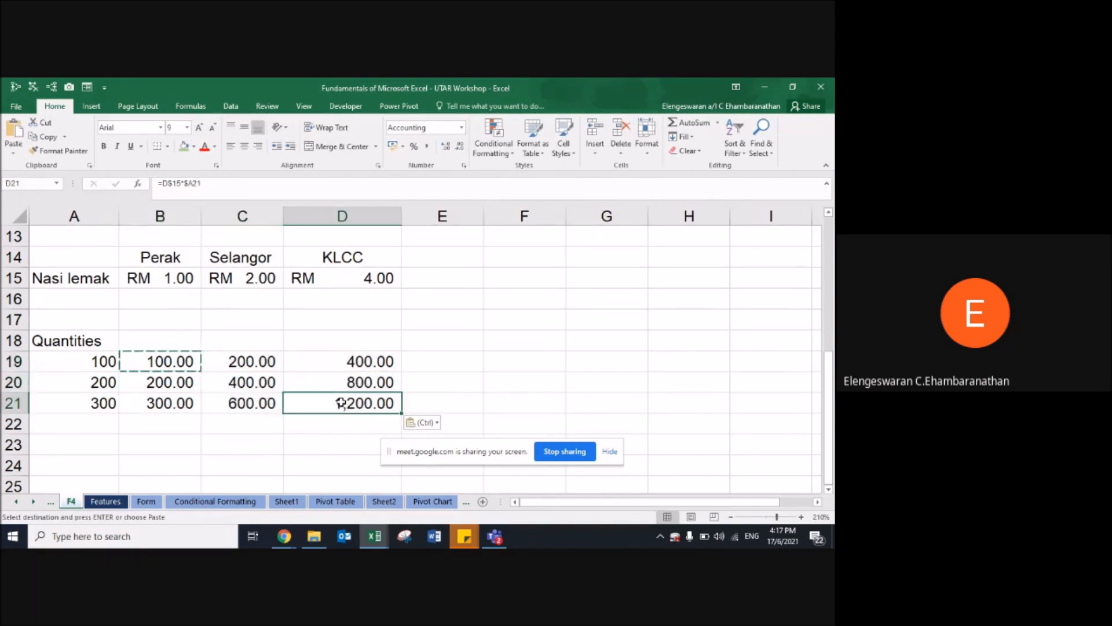
double_click(342, 403)
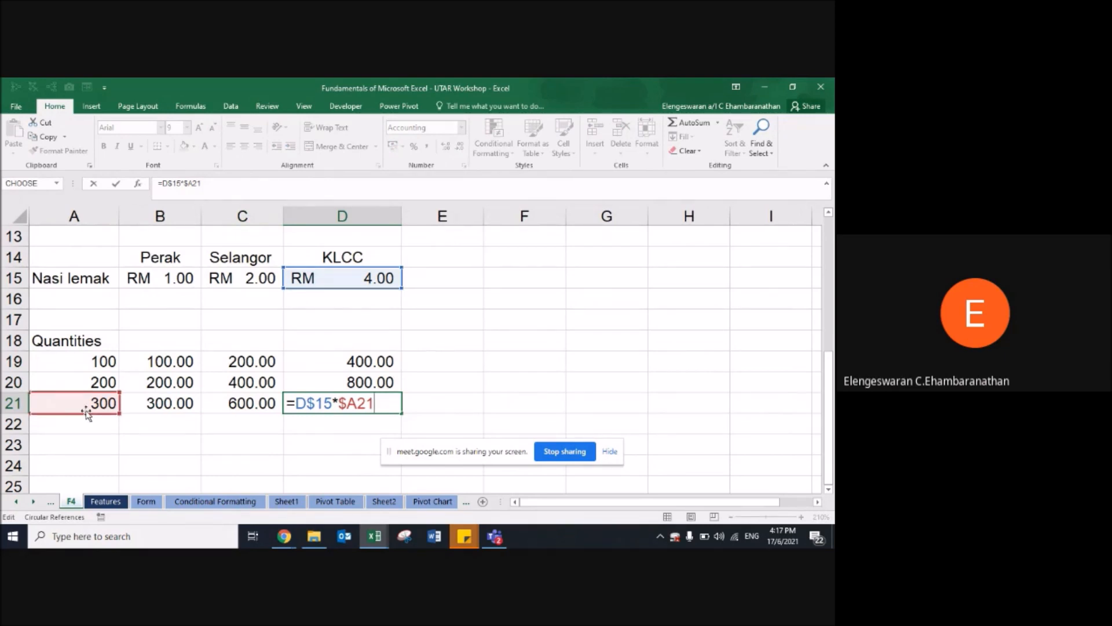
key(Escape)
key(Left)
key(F2)
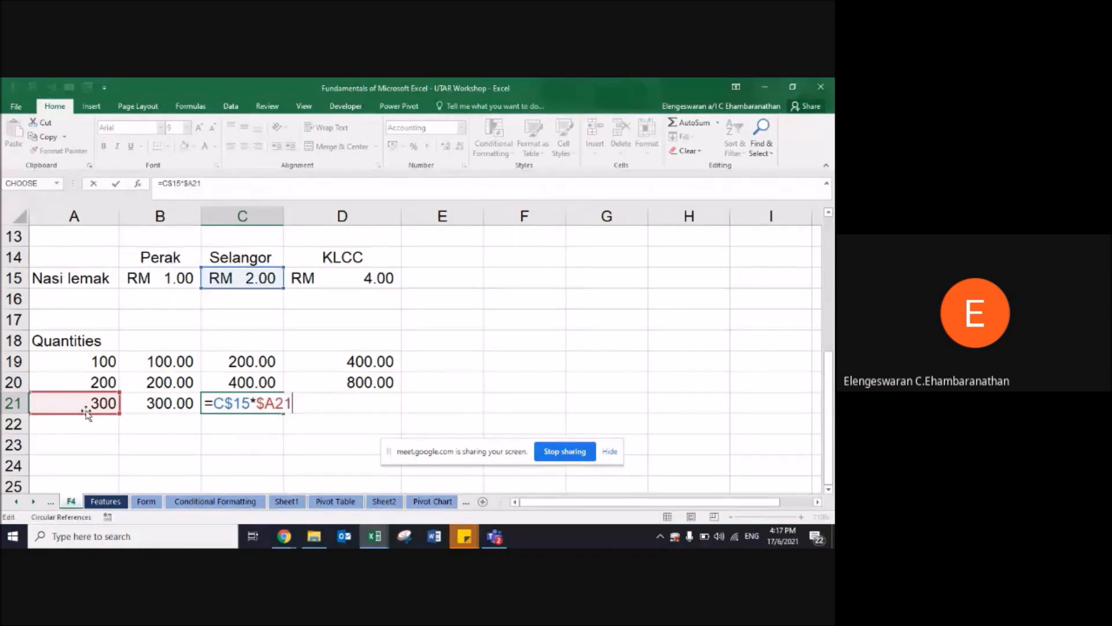
key(Escape)
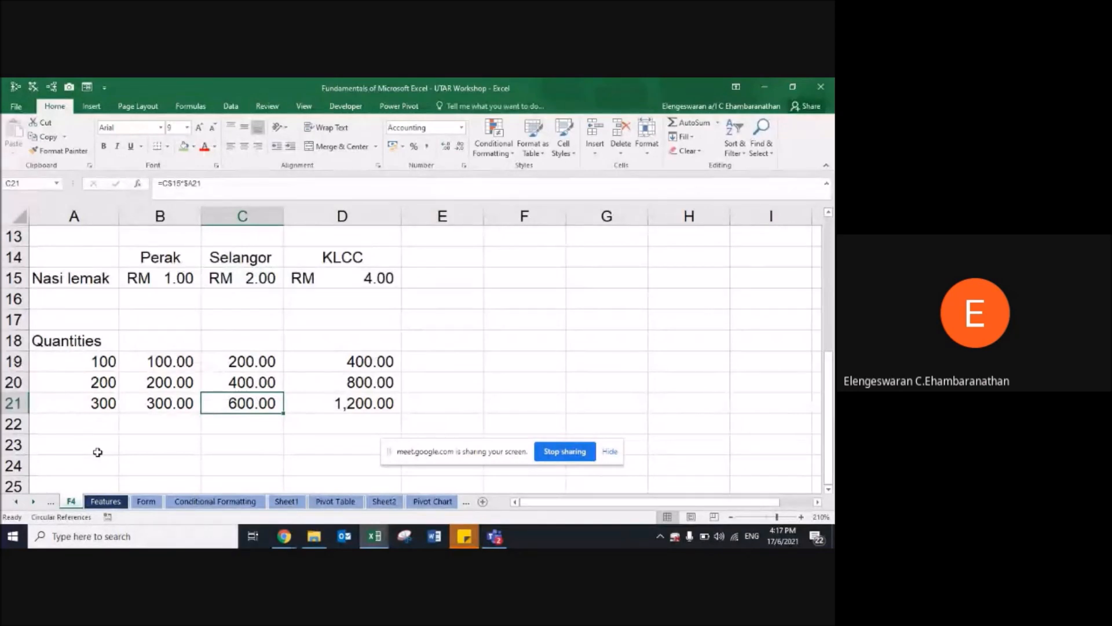
key(F2)
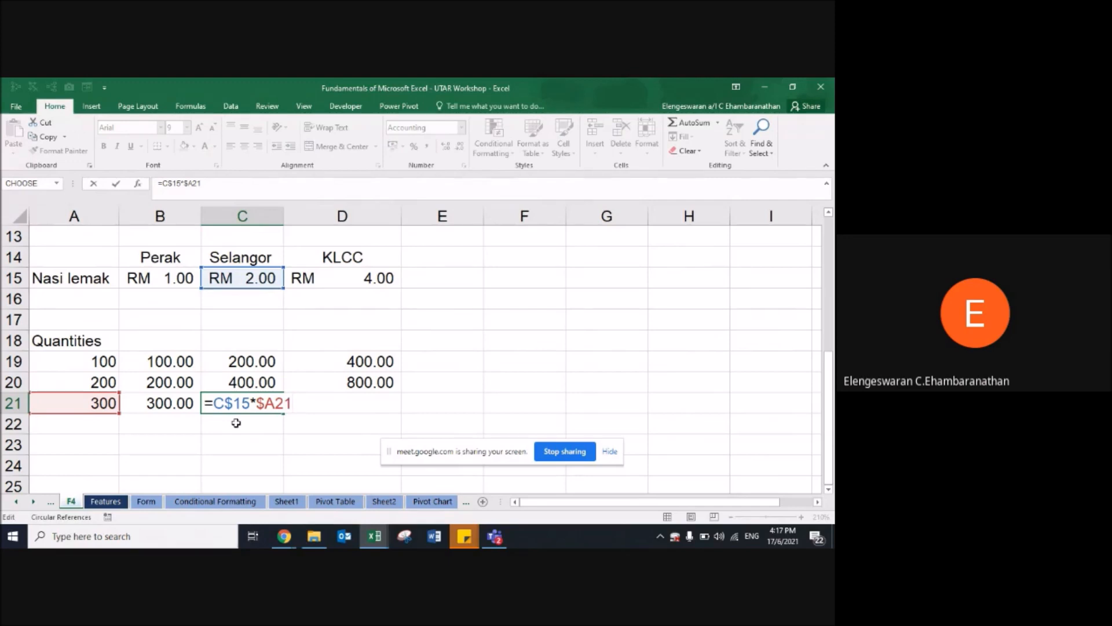
key(ctrl+Return)
Step: Switch to the Pivot Chart worksheet
key(ctrl+Page_Down)
key(ctrl+Page_Down)
key(ctrl+Page_Down)
key(ctrl+Page_Down)
key(ctrl+Page_Down)
key(ctrl+Page_Down)
key(ctrl+Page_Down)
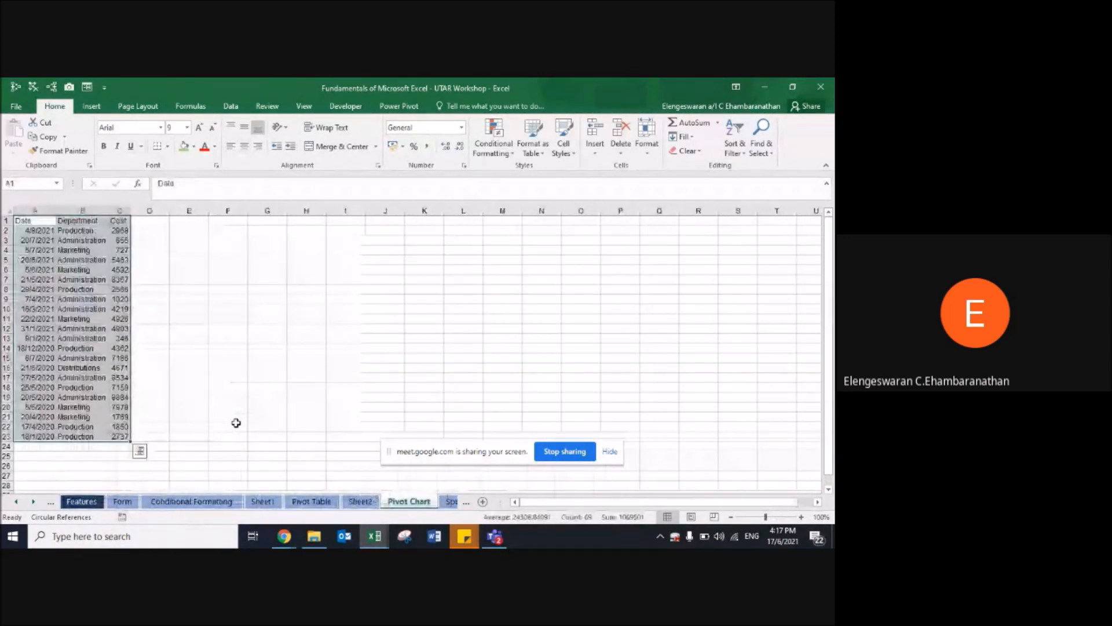
Step: Move on to the LOOKUP worksheet and select the empty cell G5 beside the VLOOKUP table
key(ctrl+Page_Down)
key(ctrl+Page_Down)
key(ctrl+Page_Down)
key(ctrl+Page_Down)
key(ctrl+Page_Down)
key(ctrl+Page_Down)
key(ctrl+Page_Down)
key(ctrl+Page_Down)
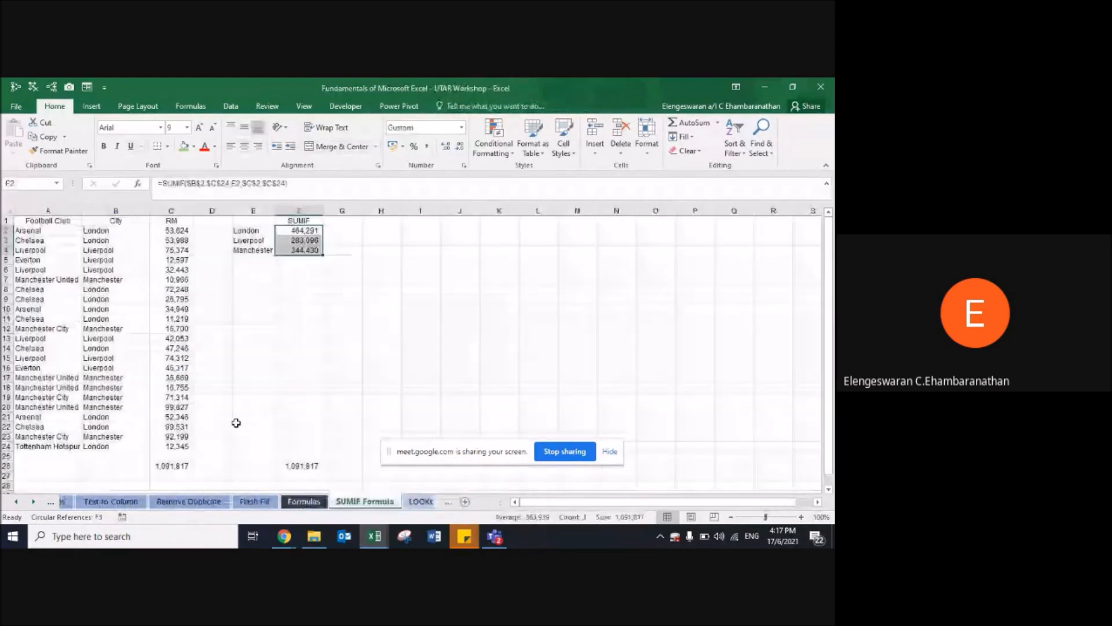
key(ctrl+Page_Down)
key(Right)
key(Right)
Step: Switch to the Episode 22 workbook and open its Data Validation Drop Down List worksheet
key(alt+Tab)
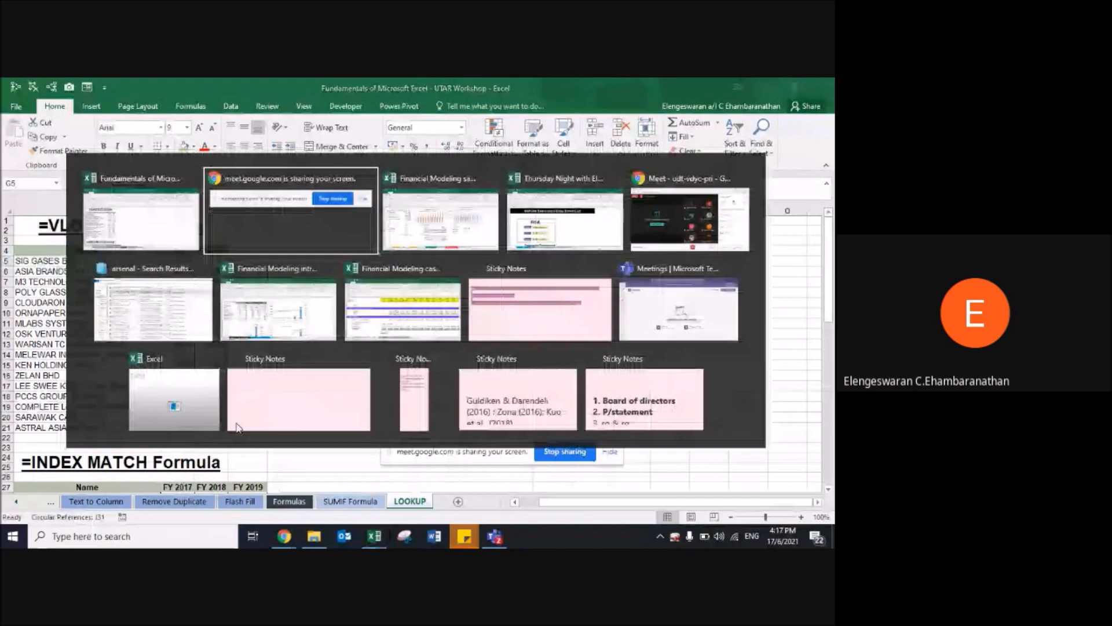
key(alt+Tab)
key(alt+Tab)
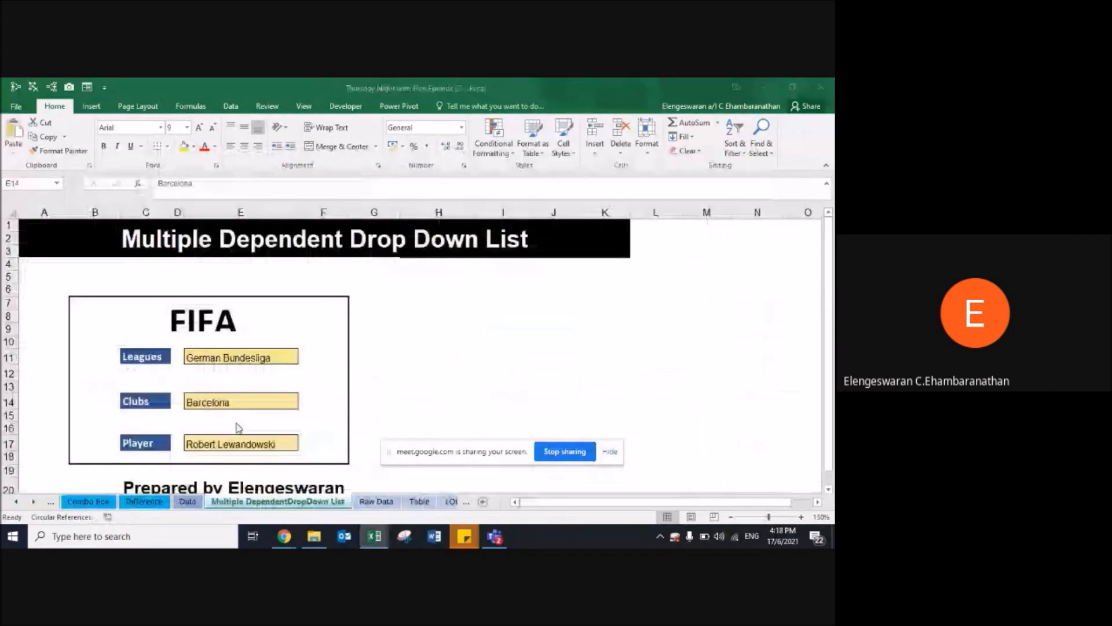
key(ctrl+Page_Up)
key(ctrl+Page_Up)
key(ctrl+Page_Up)
key(ctrl+Page_Up)
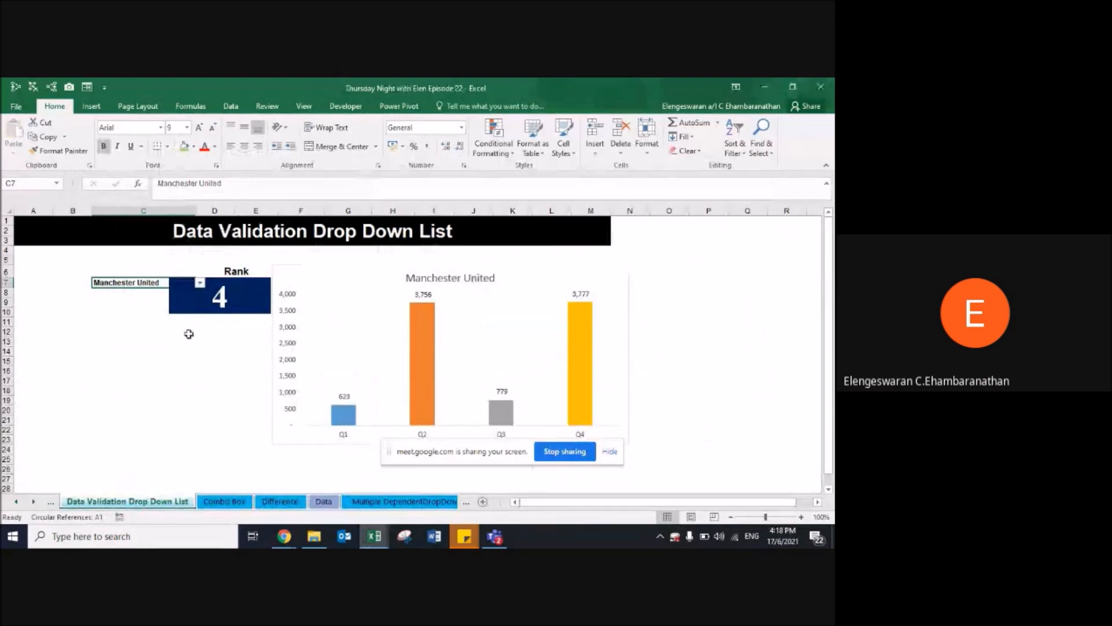
Step: Try out the club drop-down in C7 by choosing Arsenal, followed by Manchester United
click(200, 282)
click(187, 291)
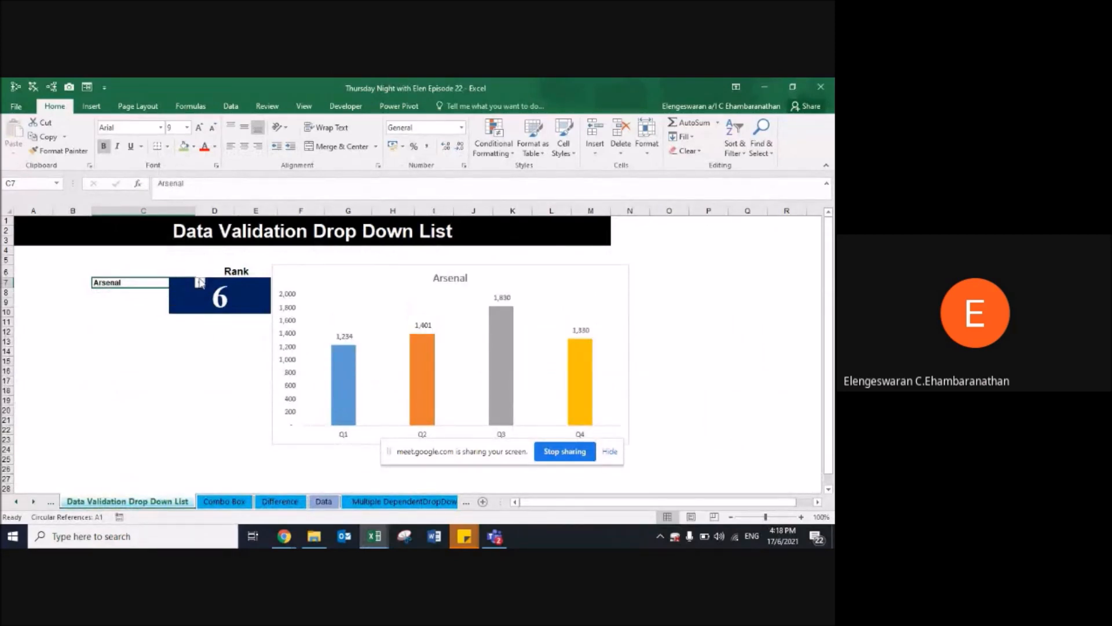
click(200, 282)
click(161, 329)
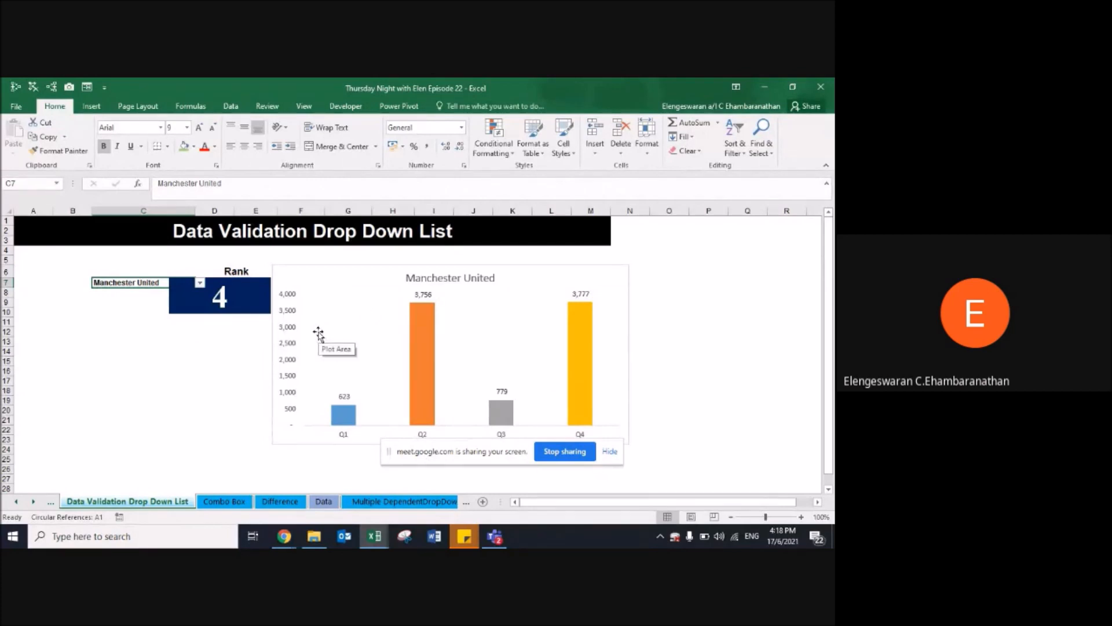
Step: Return to the Fundamentals of Microsoft Excel workbook and apply List data validation to G5 with the source =$B$5:$B$21
key(alt+Tab)
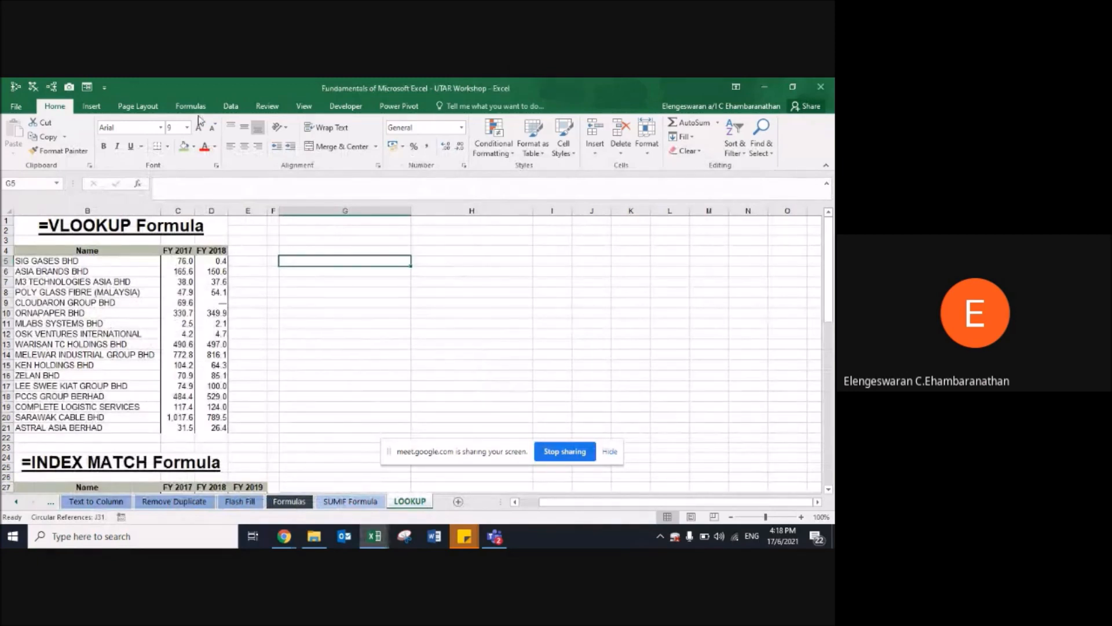
click(230, 108)
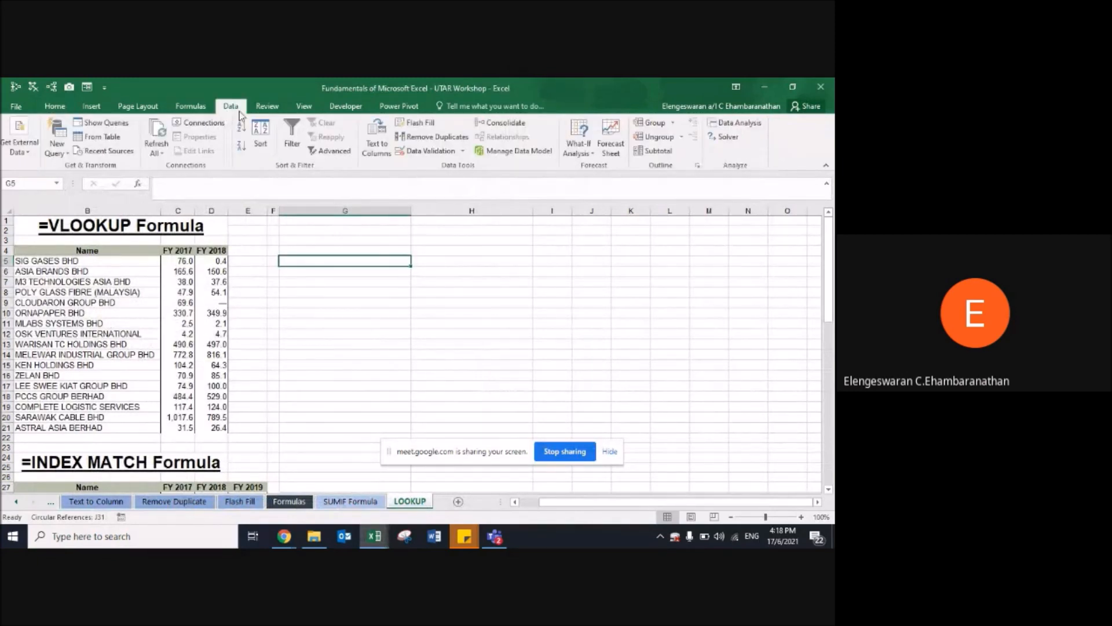
click(418, 152)
click(269, 285)
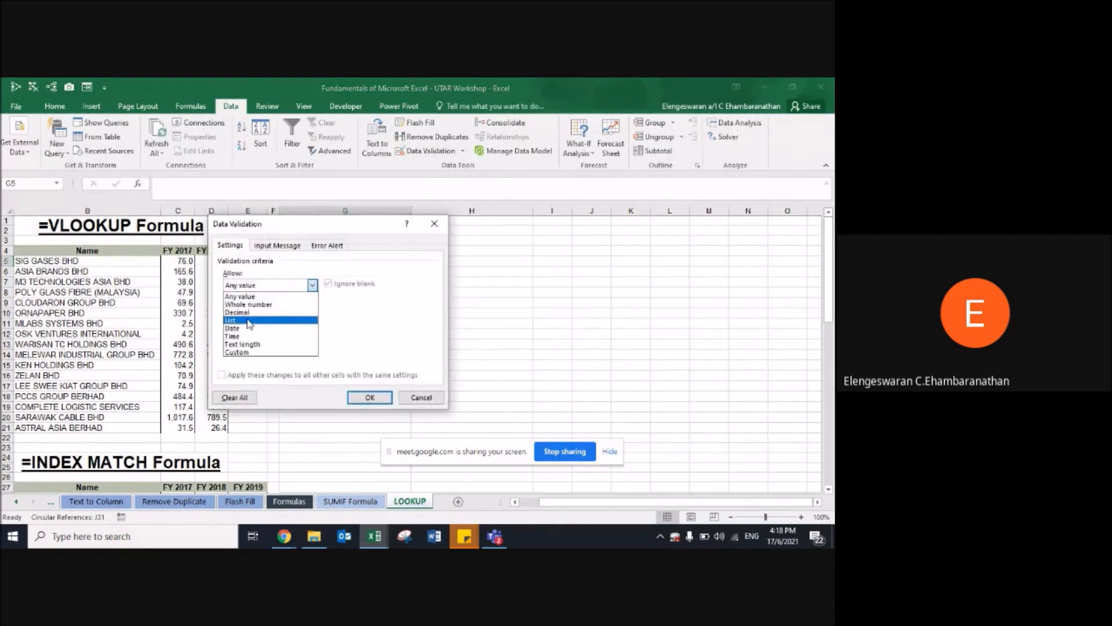
click(249, 322)
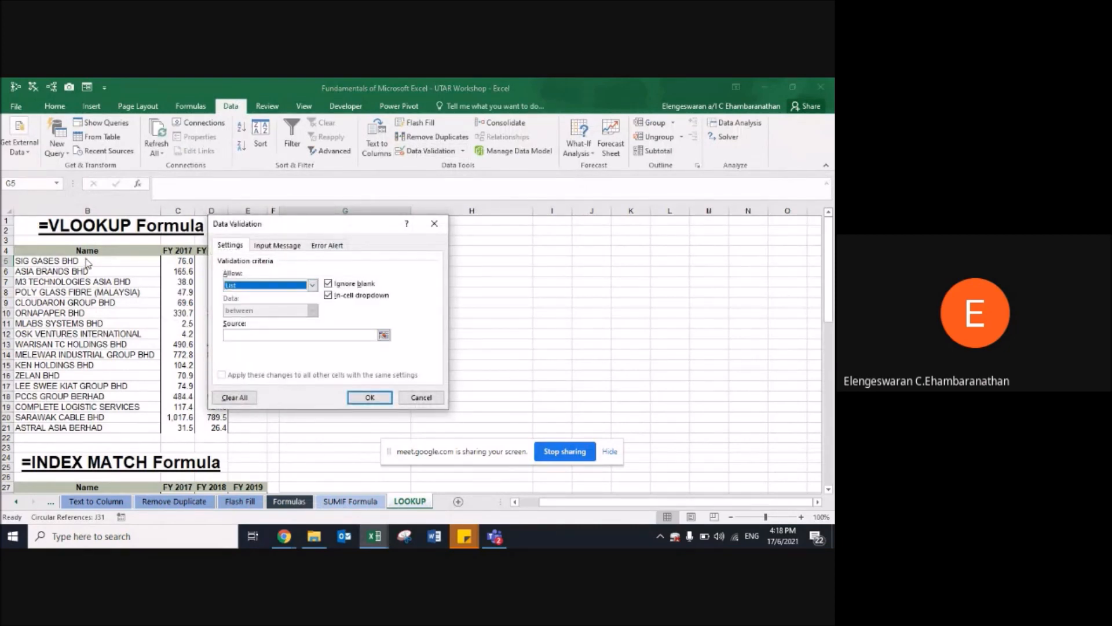
click(268, 334)
click(77, 267)
click(75, 262)
key(ctrl+shift+Down)
click(370, 397)
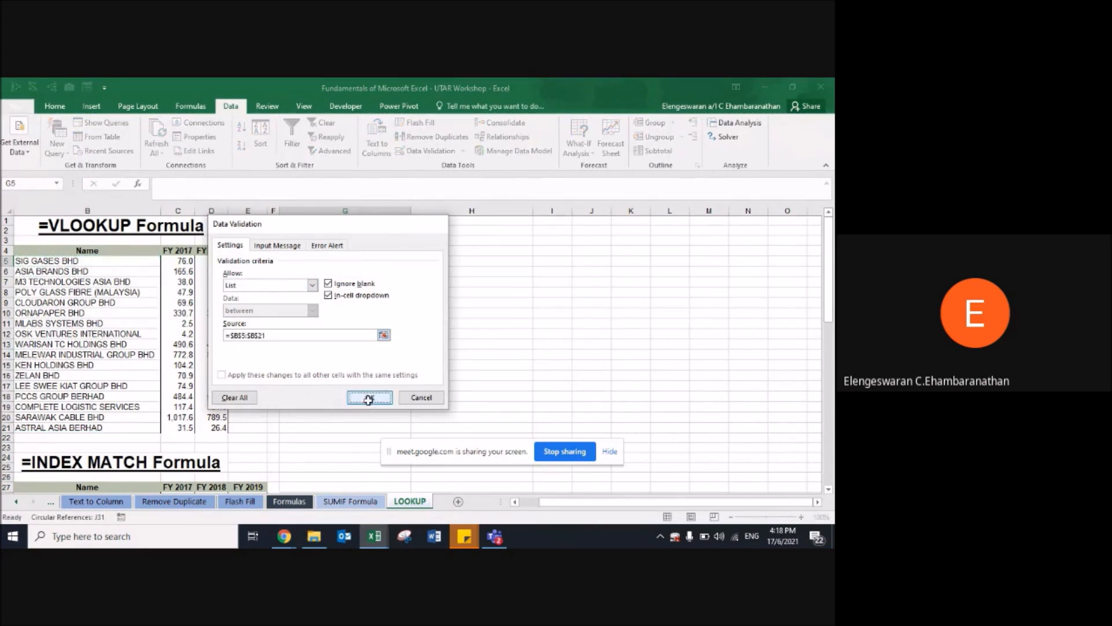
Step: Test the company drop-down in G5 with ASIA BRANDS BHD, then set it to MLABS SYSTEMS BHD
click(416, 261)
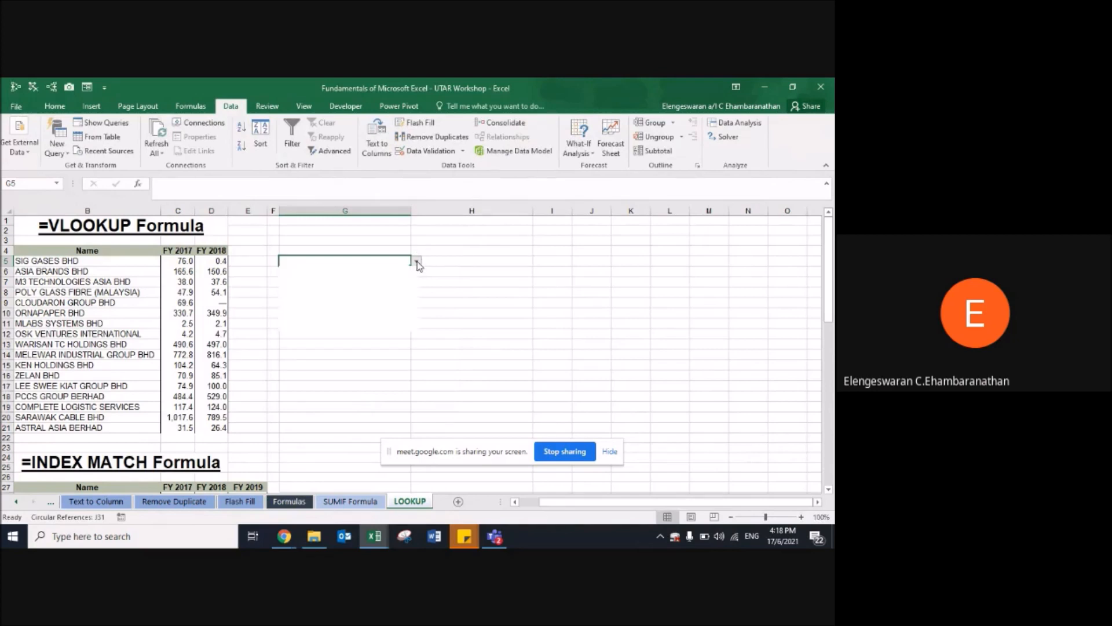
click(348, 276)
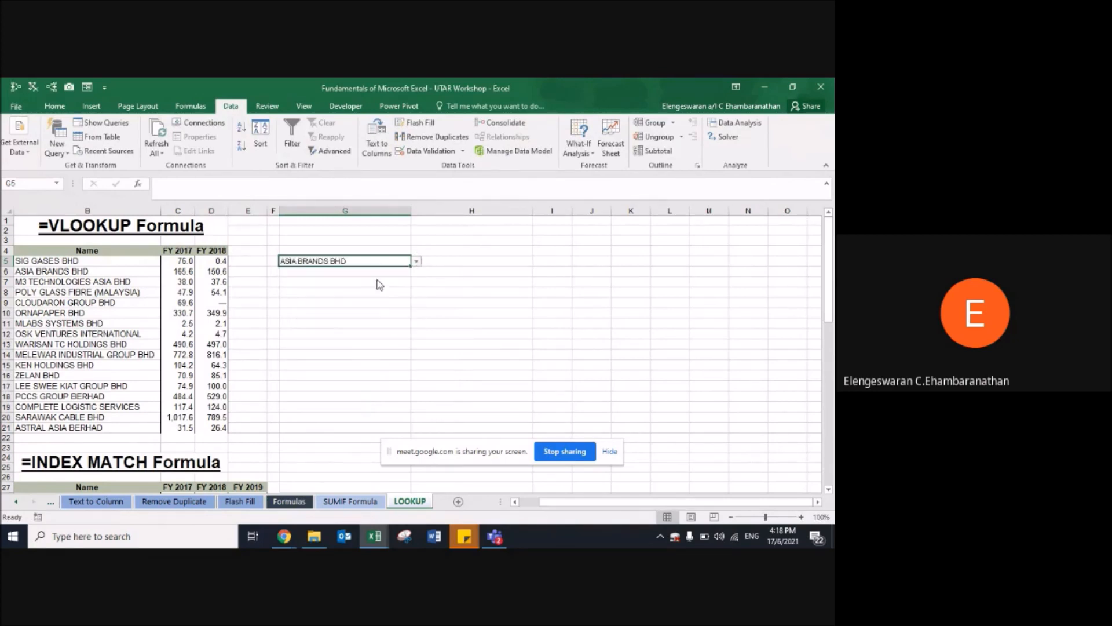
click(416, 261)
click(354, 311)
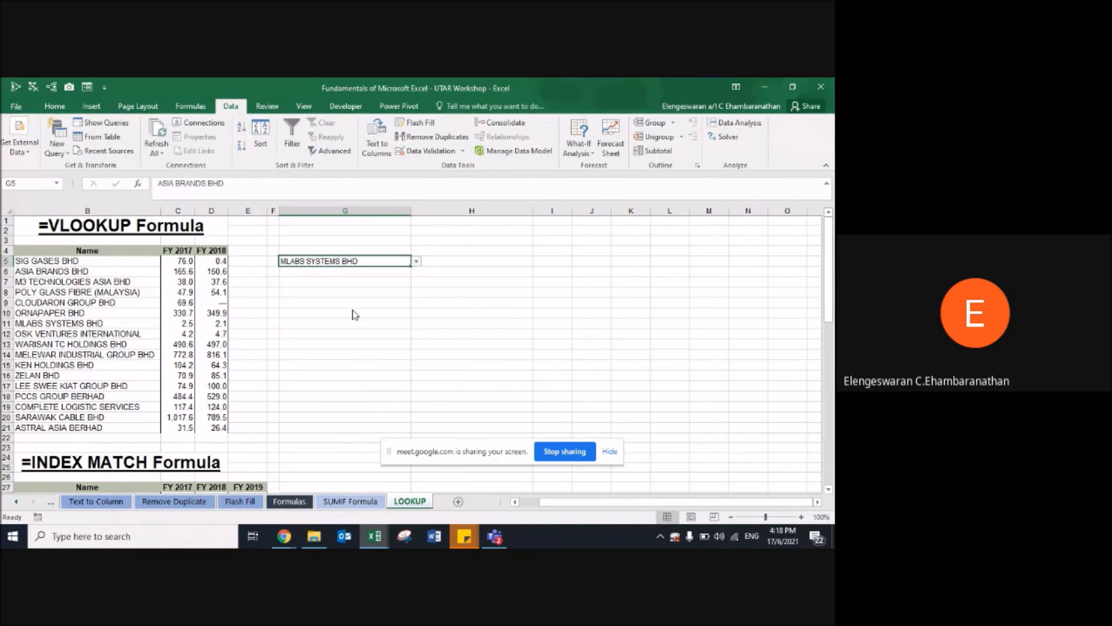
Step: Enter =VLOOKUP(G5,TABLE34,3,FALSE) in H5 to return the selected company's FY 2018 figure with an exact match
key(Tab)
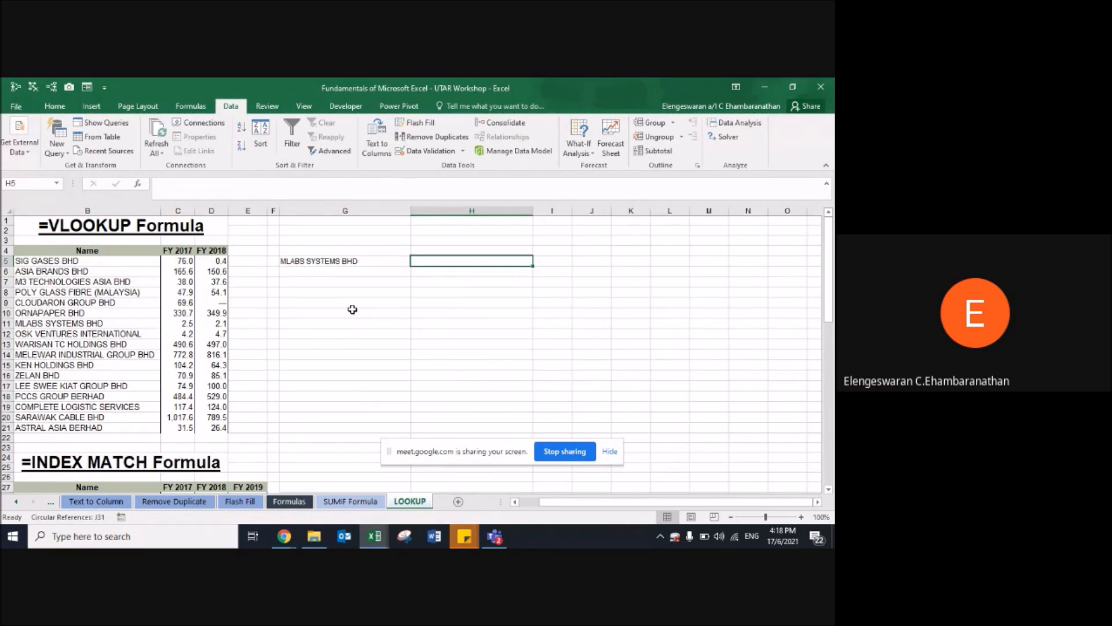
text(=v)
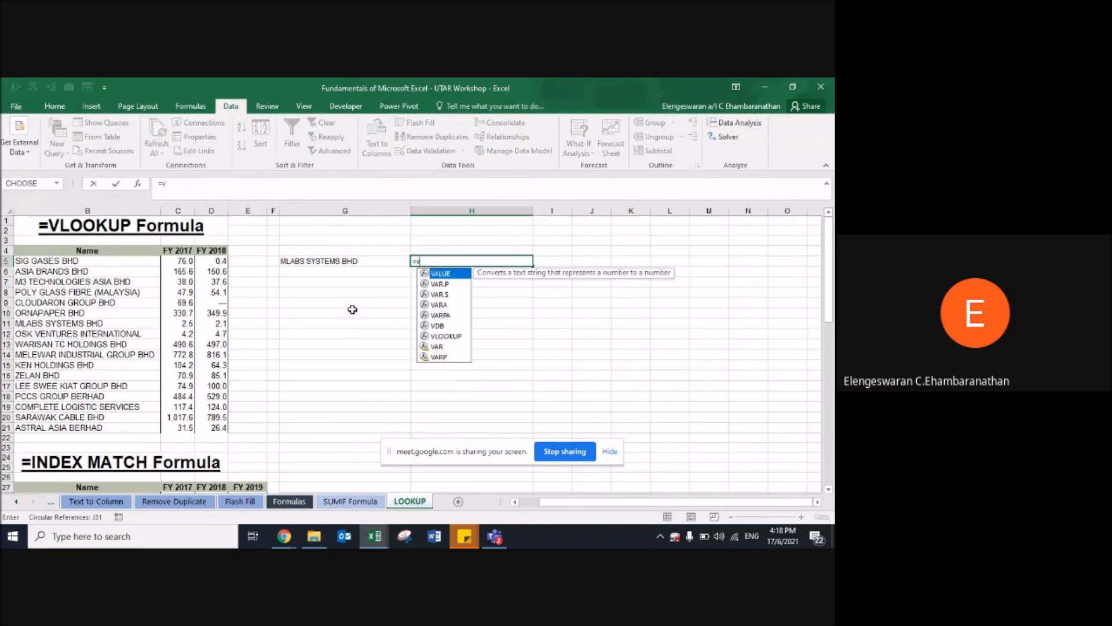
double_click(443, 336)
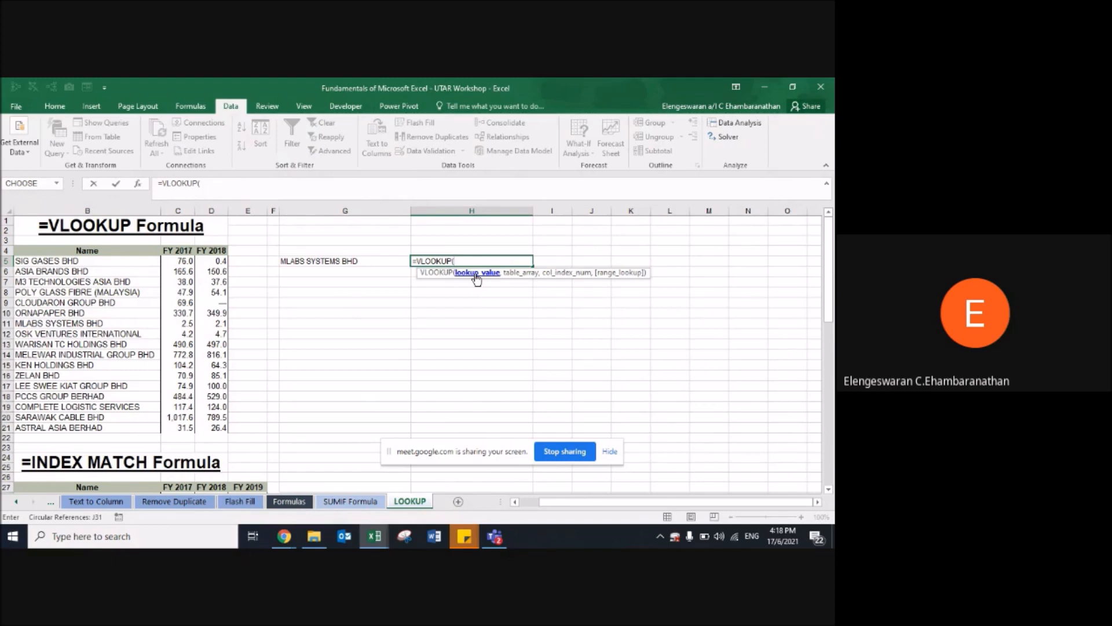
click(342, 261)
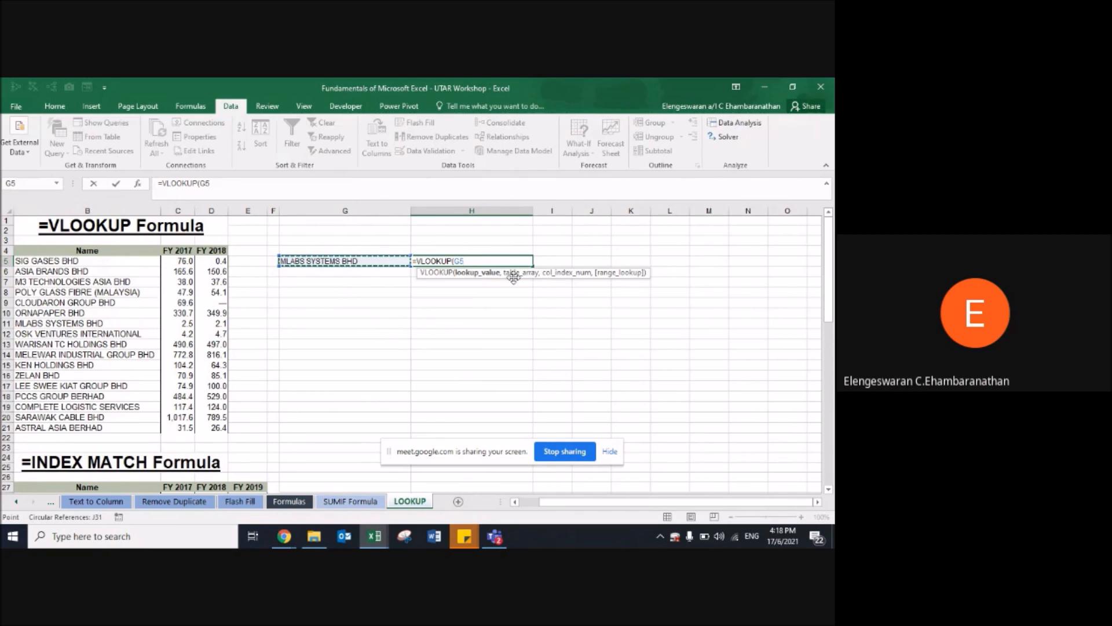
text(,)
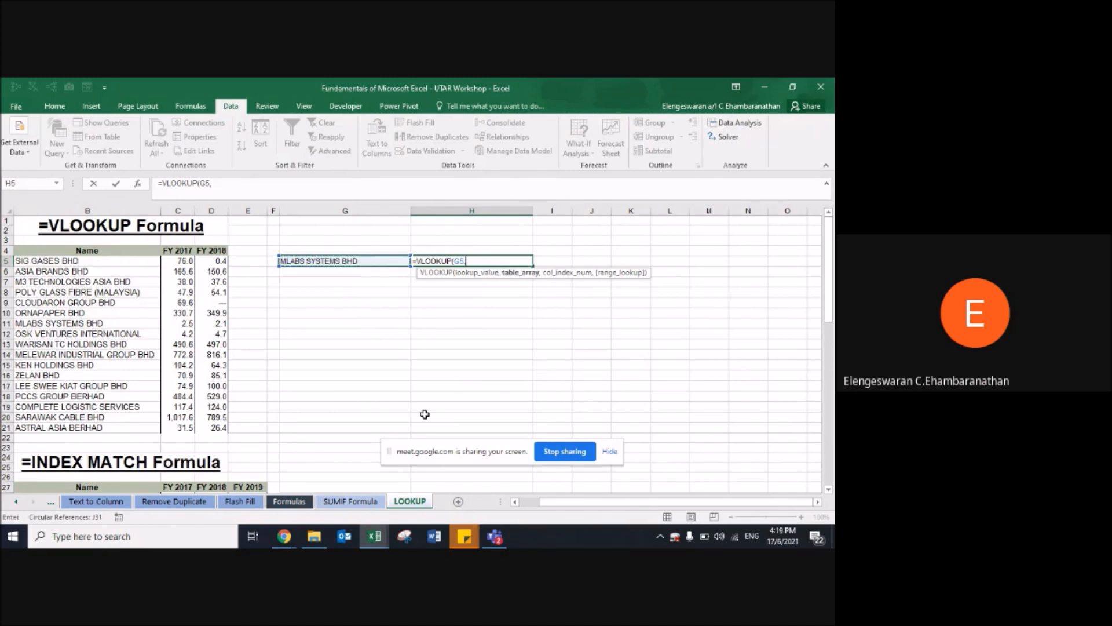
click(47, 255)
key(ctrl+shift+Down)
key(shift+Right)
key(shift+Right)
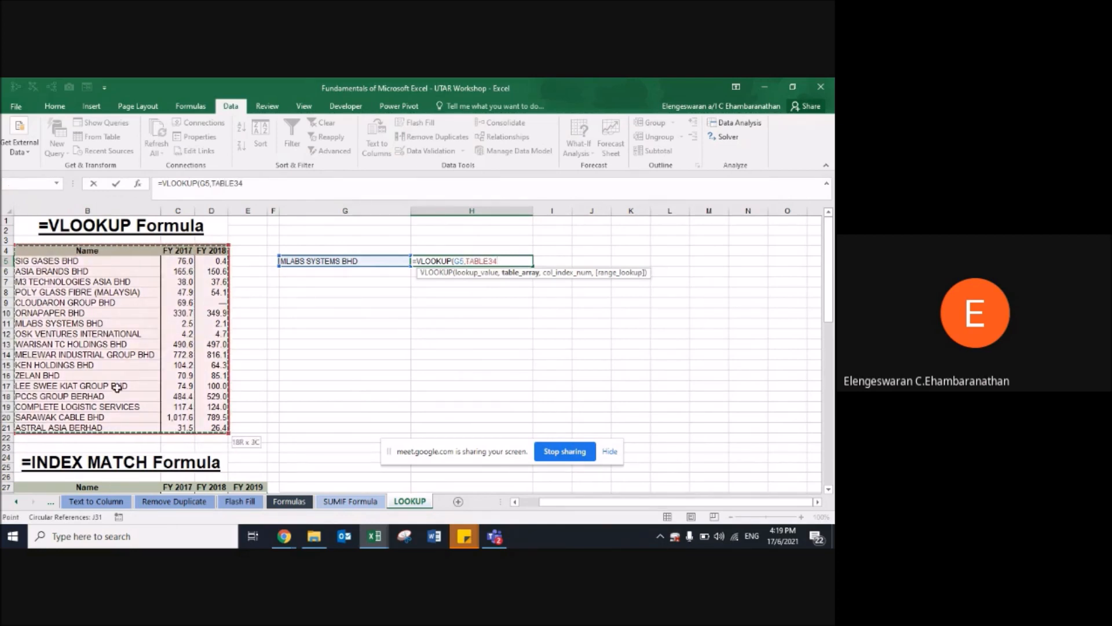
text(,3,false)
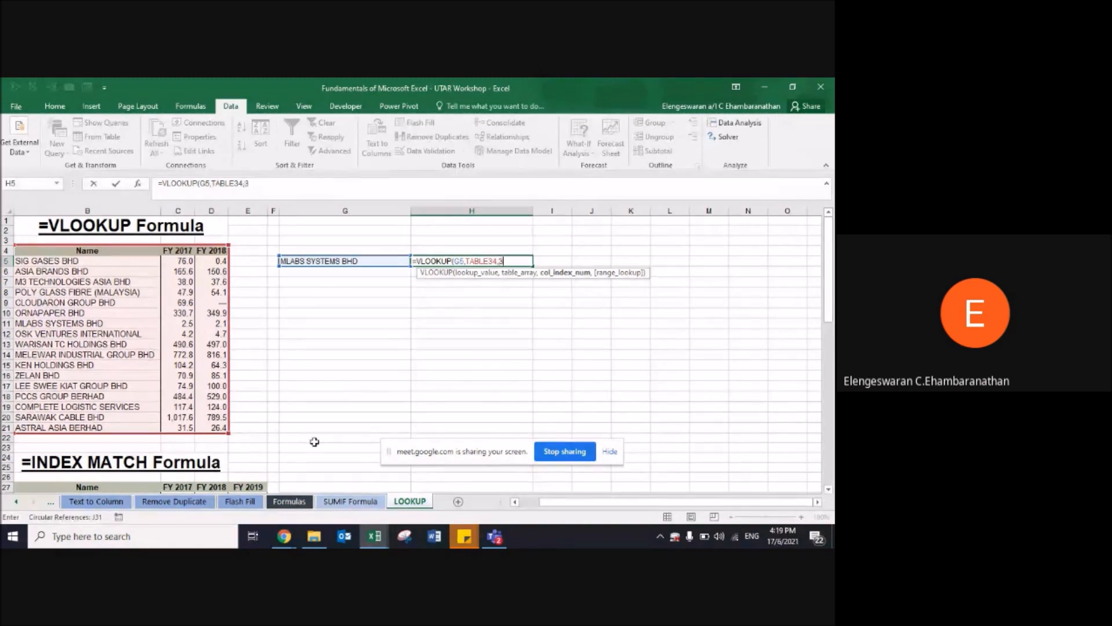
text(,false)
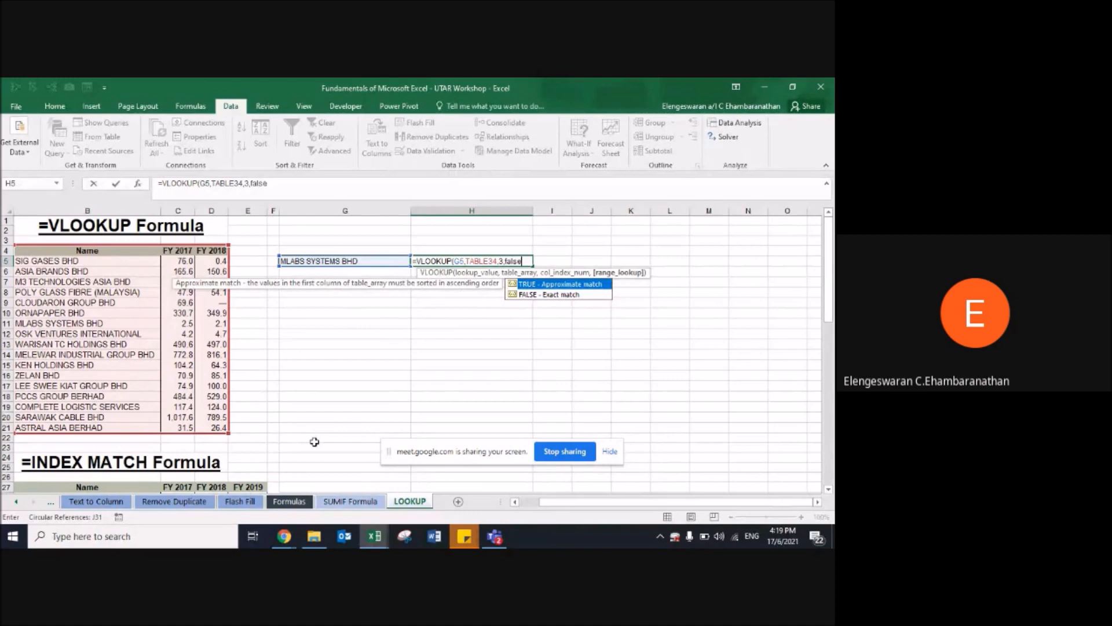
key(Return)
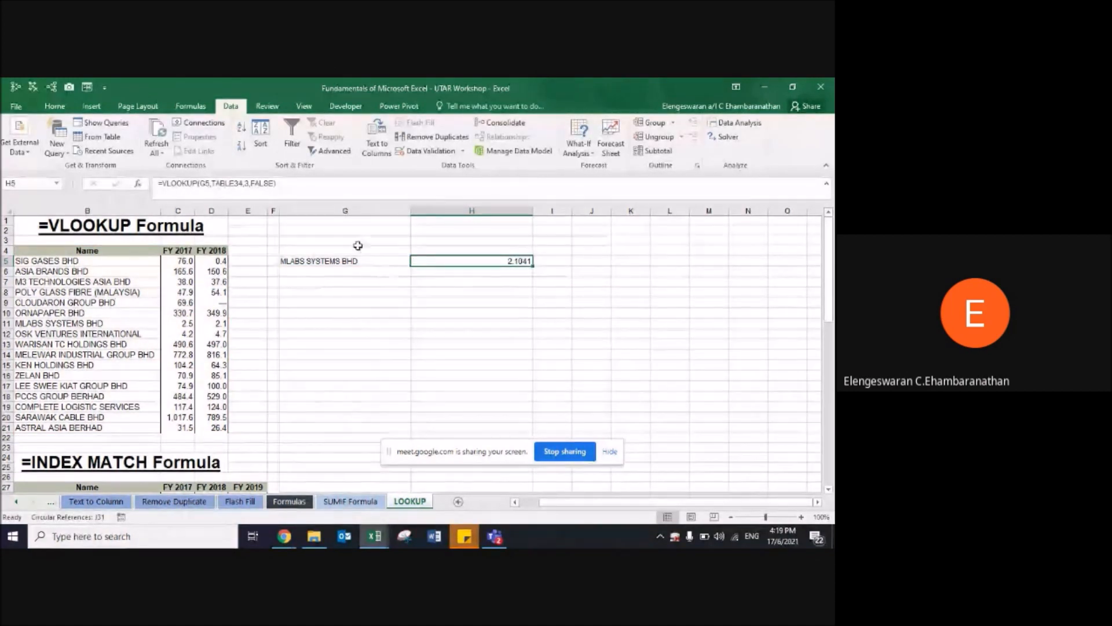
Step: Replace TABLE34 in the H5 VLOOKUP formula with the absolute range $B$5:$D$21
click(55, 324)
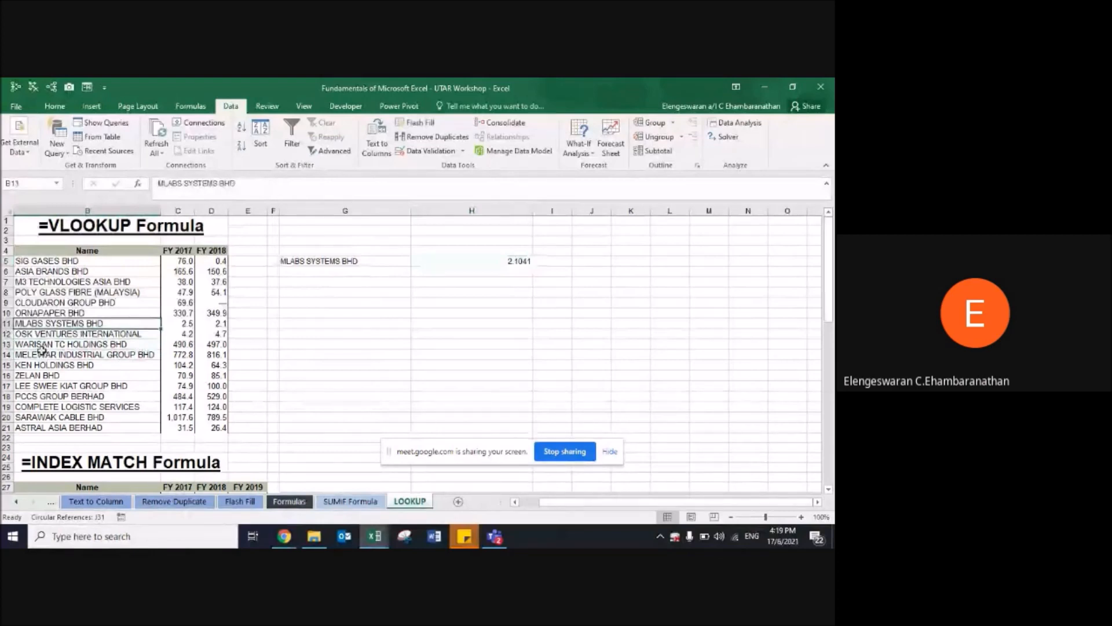
click(307, 260)
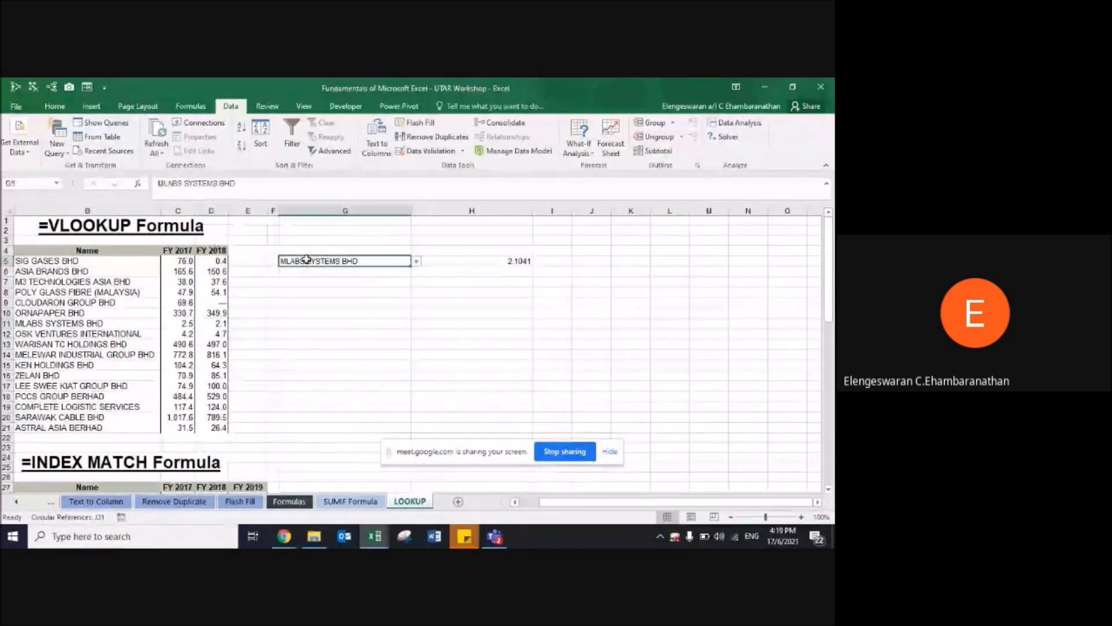
key(Right)
key(F2)
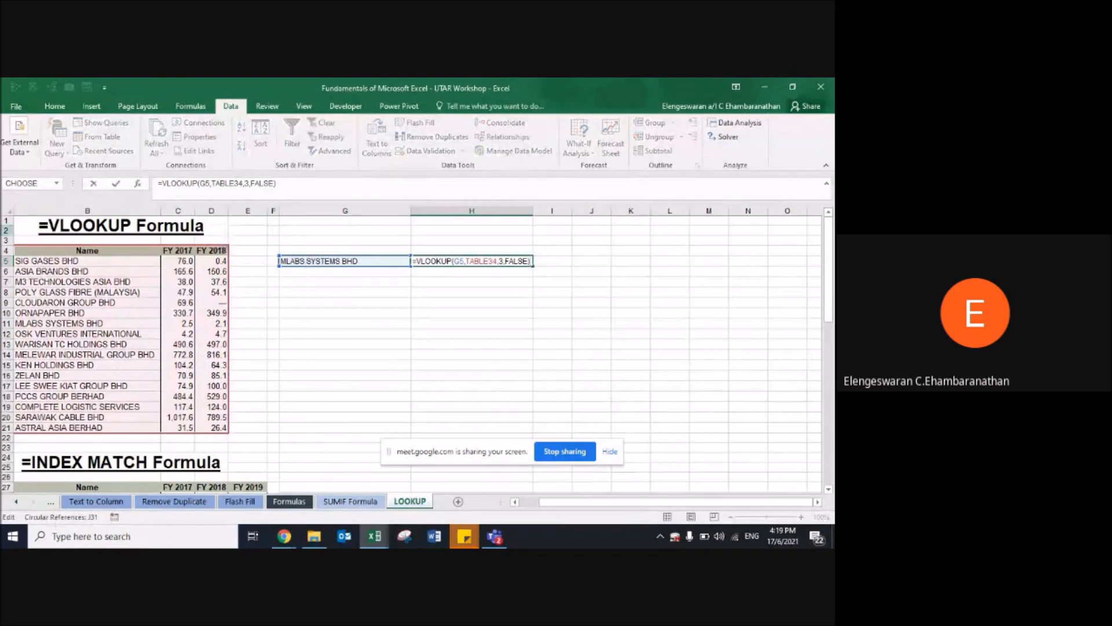
click(248, 183)
key(BackSpace)
key(BackSpace)
key(BackSpace)
key(BackSpace)
key(BackSpace)
key(BackSpace)
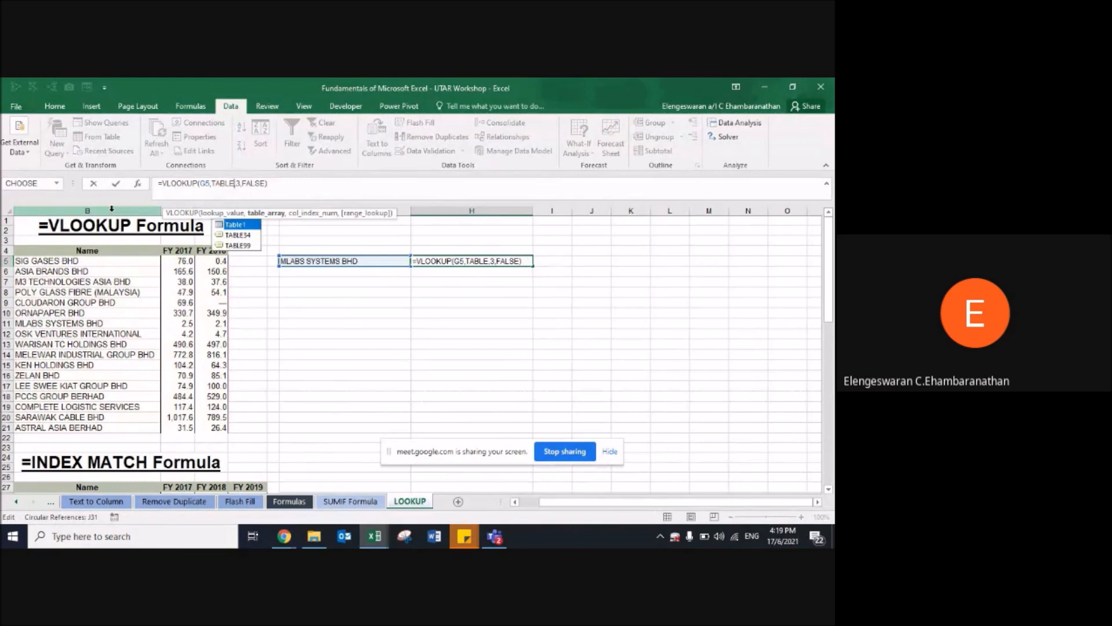
key(BackSpace)
key(BackSpace)
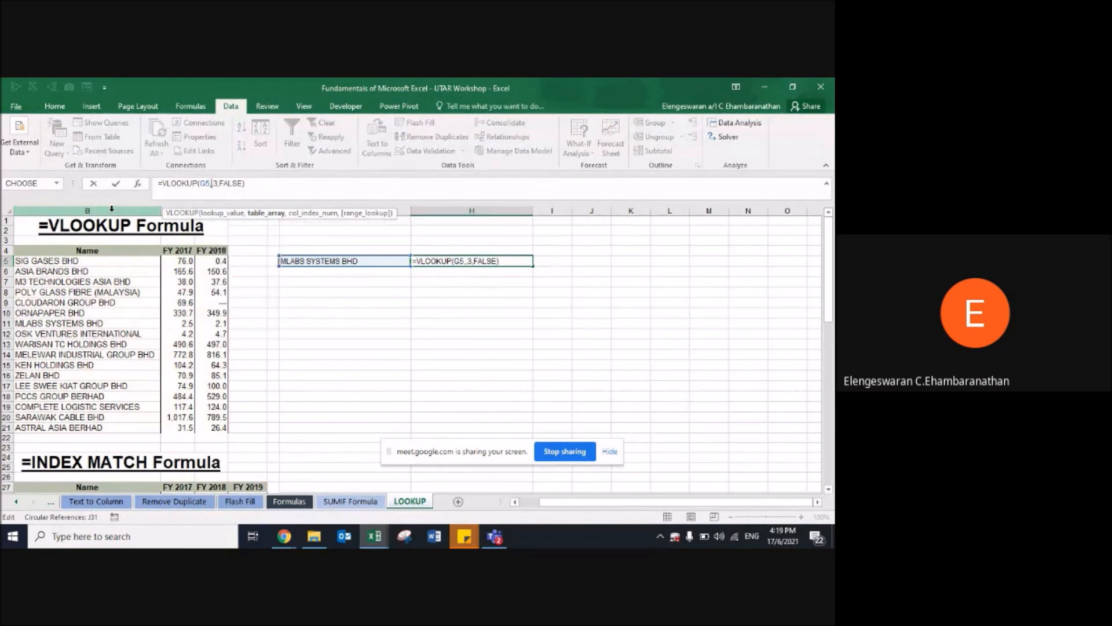
click(113, 270)
click(113, 265)
key(ctrl+shift+Right)
key(ctrl+shift+Down)
key(F4)
key(Return)
key(Up)
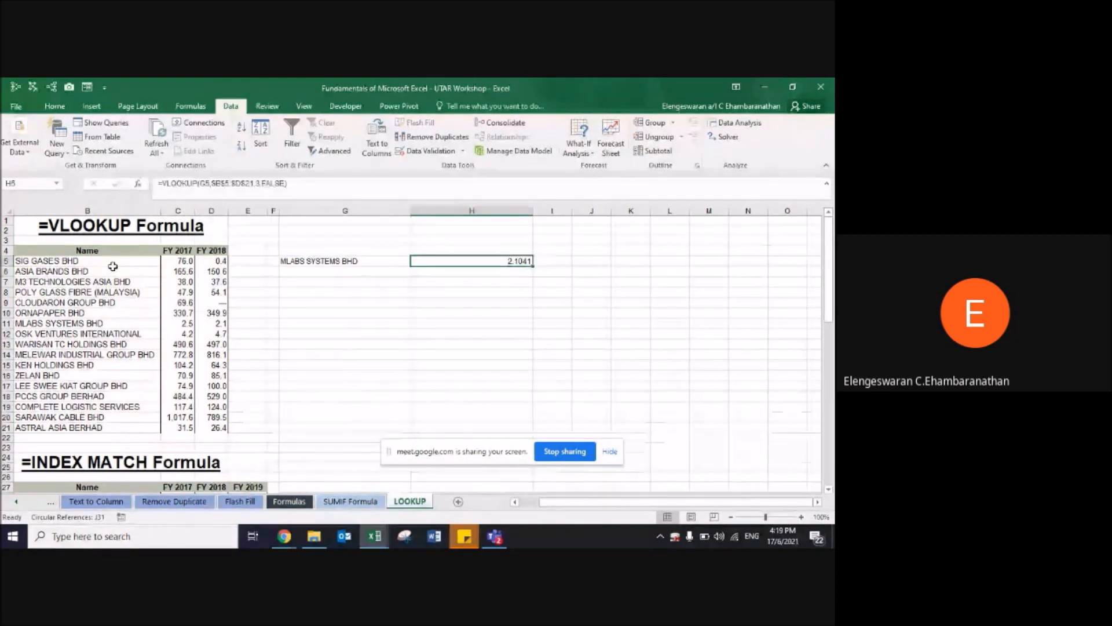
Step: Undo the table range replacement in H5 to bring back the formula that uses TABLE34
click(113, 323)
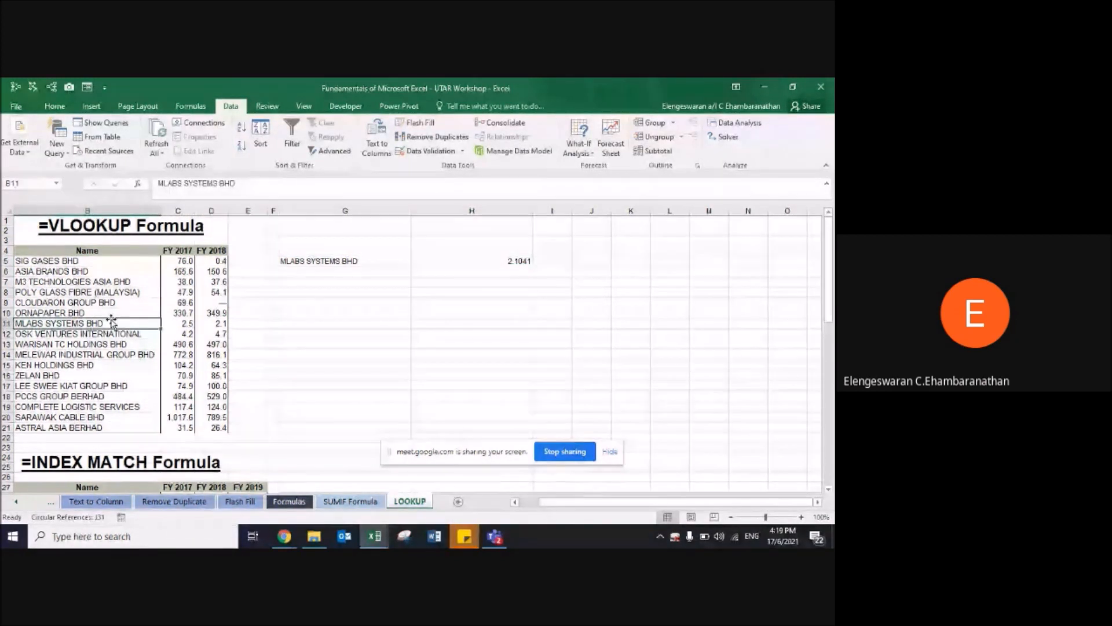
key(ctrl+z)
key(ctrl+z)
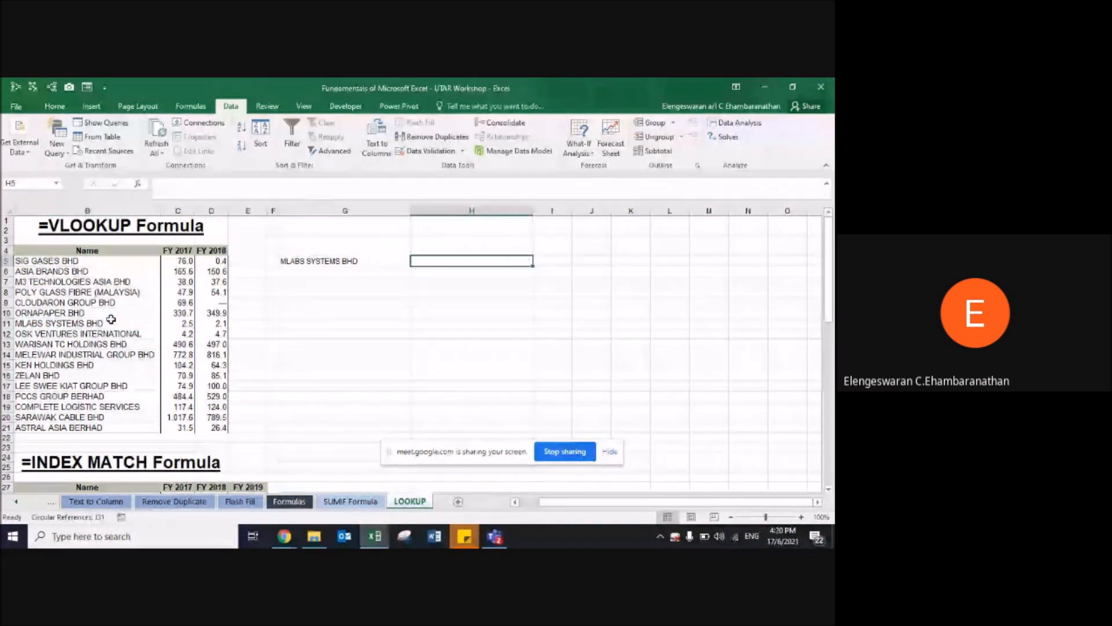
key(ctrl+y)
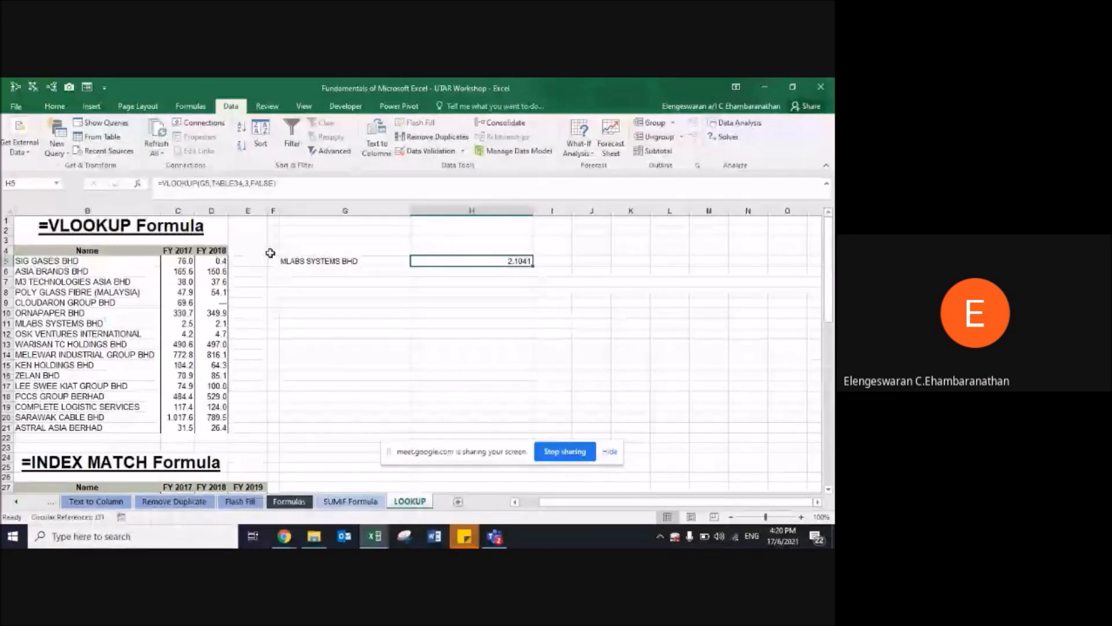
Step: Format the VLOOKUP result in H5 with the comma style and one decimal place
click(55, 106)
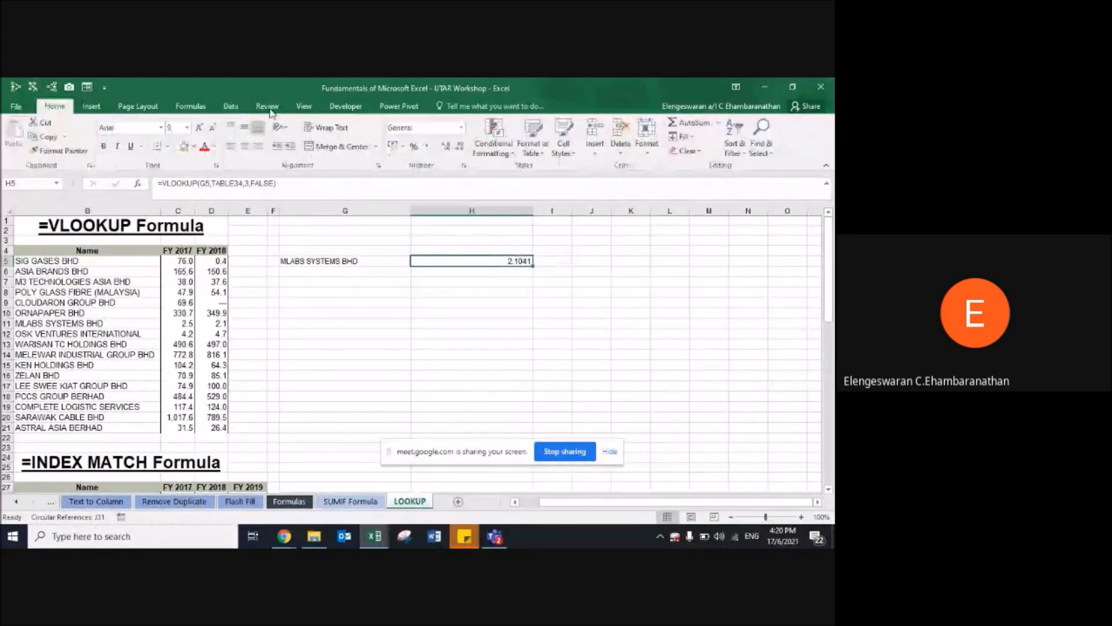
click(429, 147)
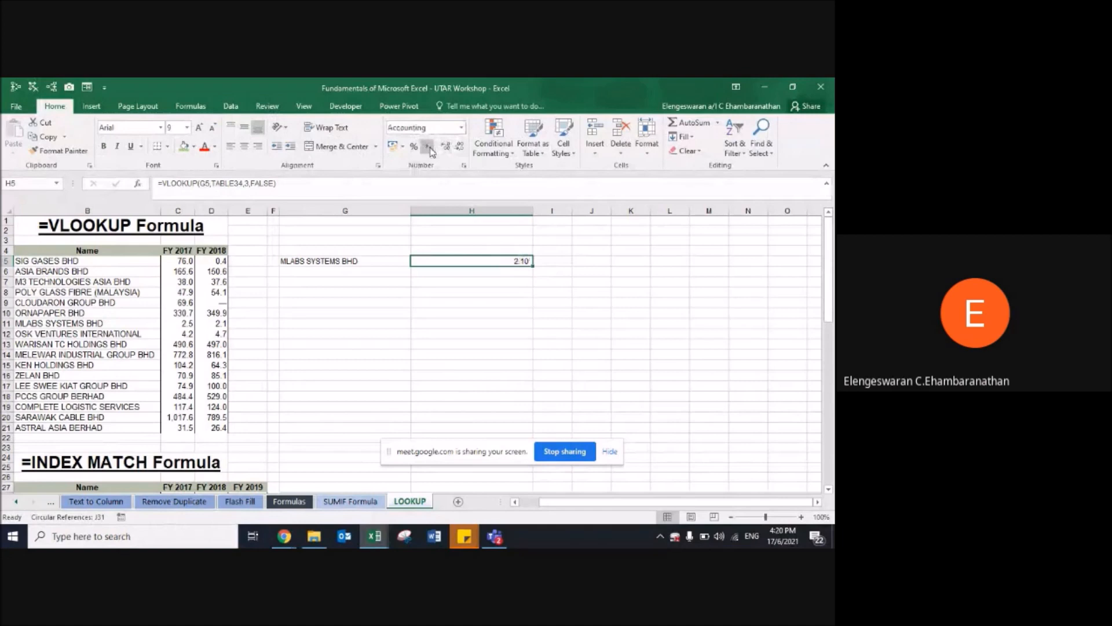
click(460, 146)
key(F2)
key(Escape)
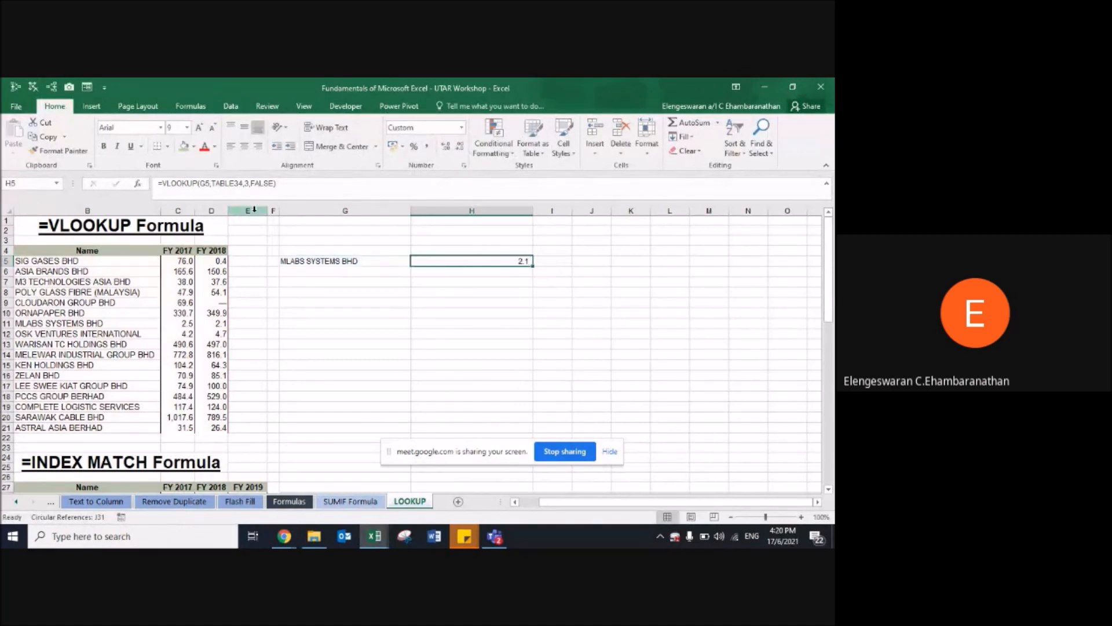
Step: Check the H5 lookup result against MLABS SYSTEMS BHD's FY 2018 figure in the table
click(118, 326)
key(Right)
key(Right)
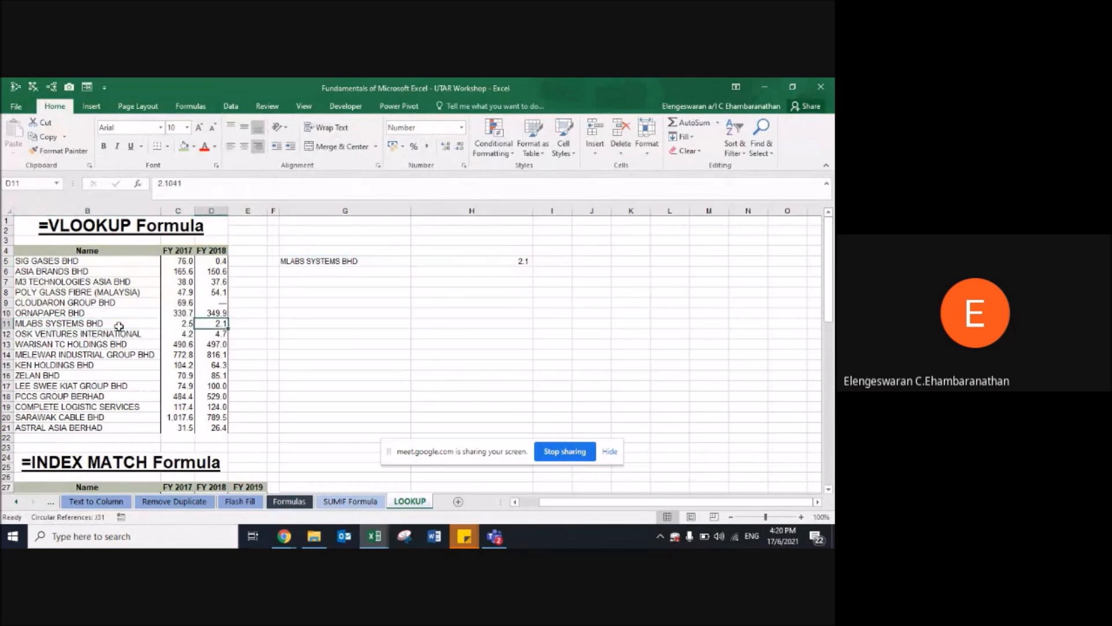
Step: Choose ASTRAL ASIA BERHAD as the company in G5 and check the lookup against its FY 2018 figure in the table
click(307, 261)
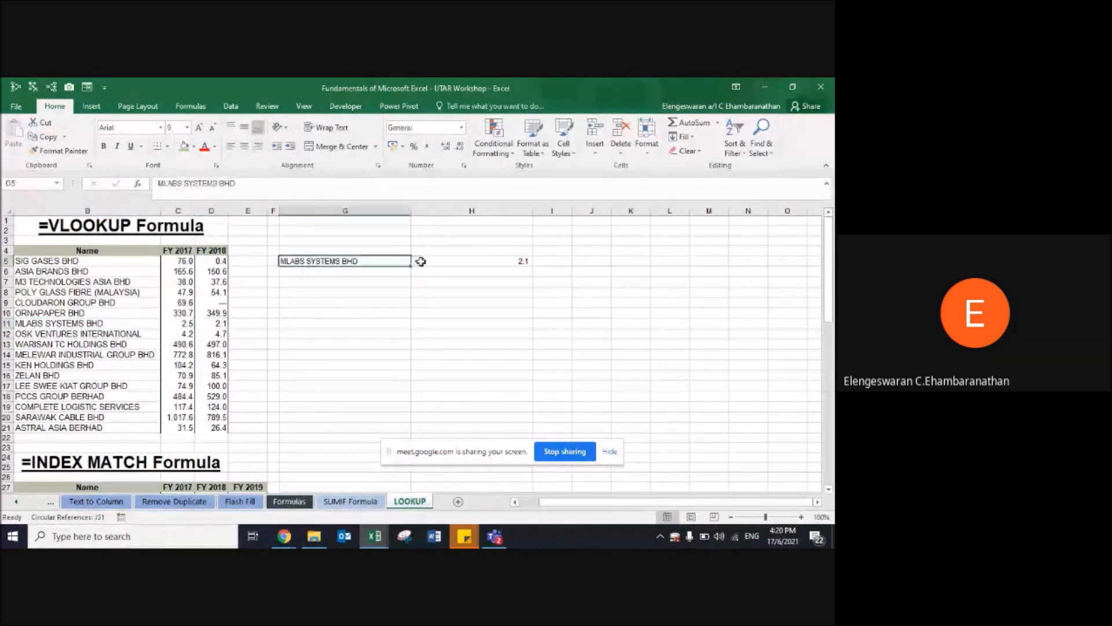
click(416, 261)
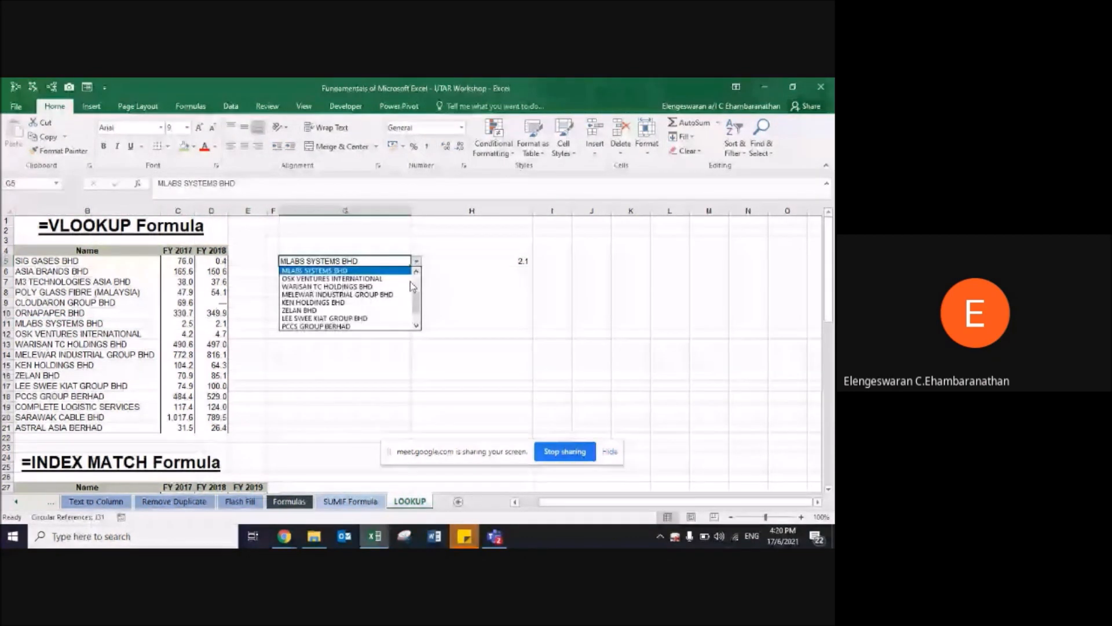
drag(418, 301, 141, 386)
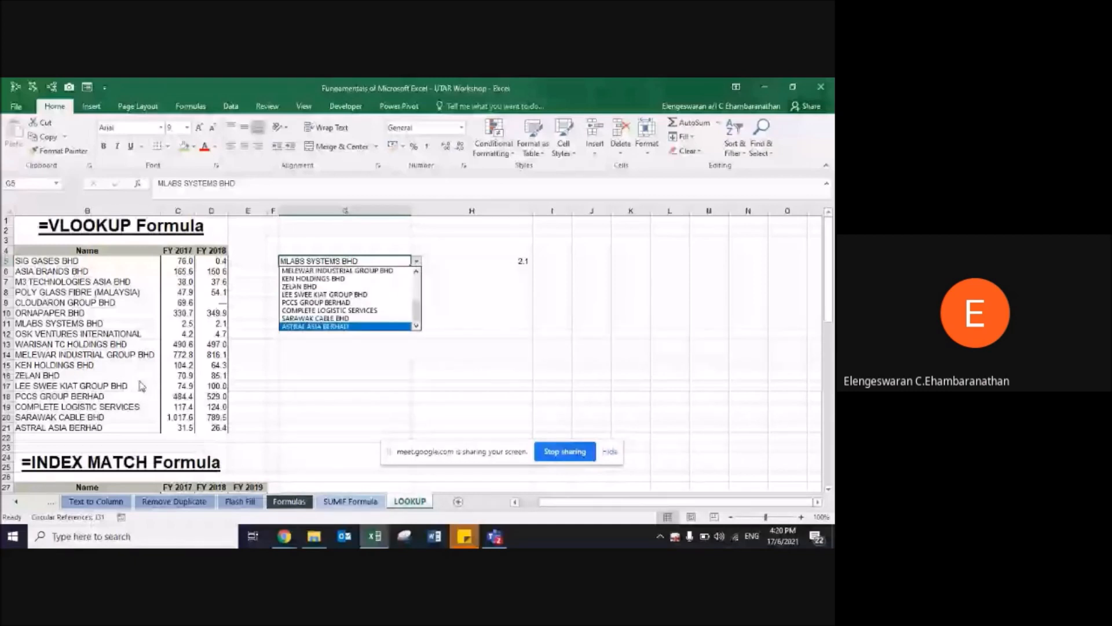
click(296, 327)
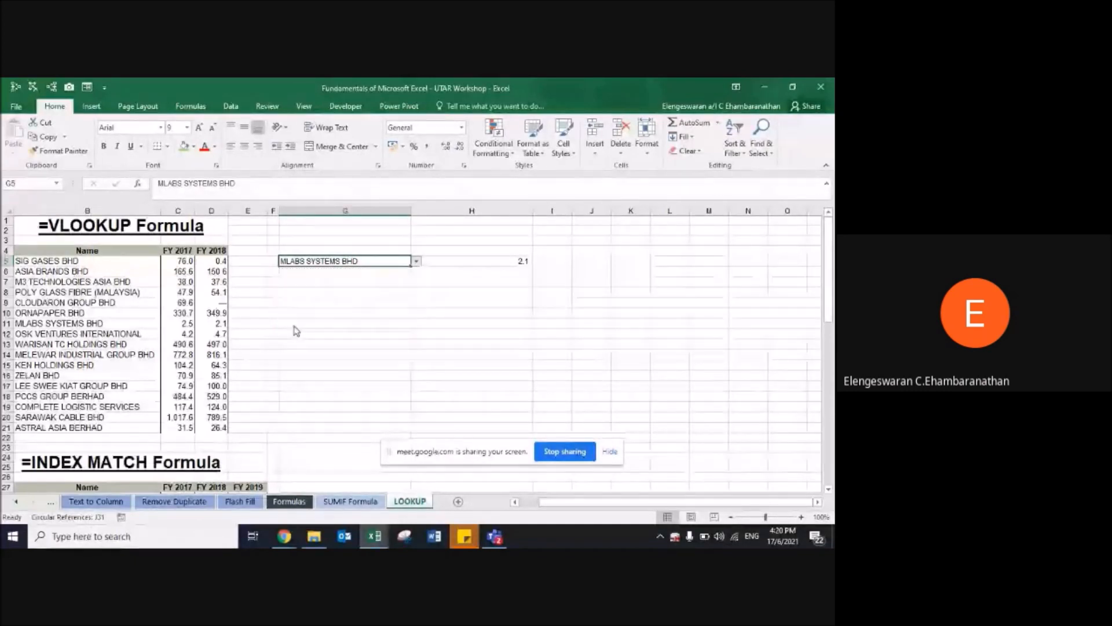
click(115, 431)
key(Right)
key(Right)
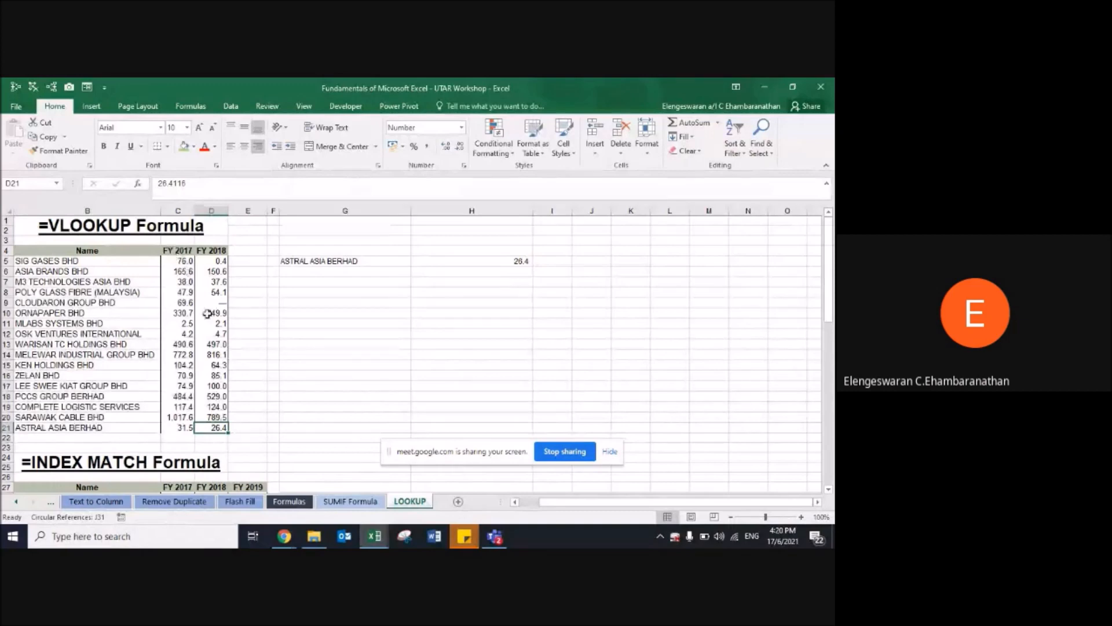
Step: Clear the existing formula from H31, the FY 2019 result cell of the INDEX MATCH example
scroll(368, 391, down, 5)
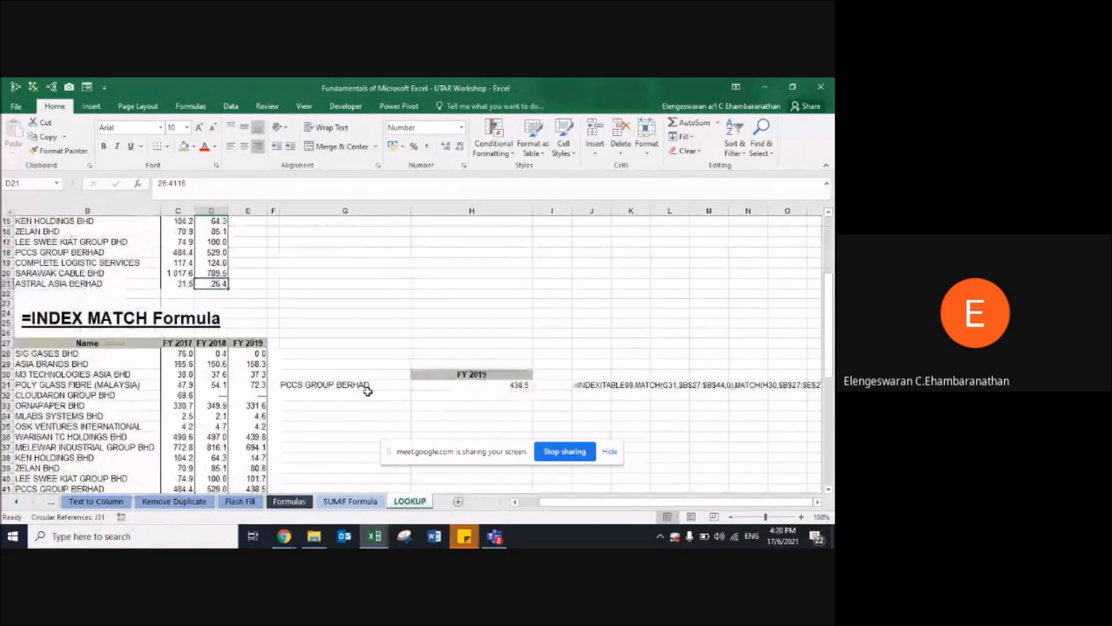
click(370, 385)
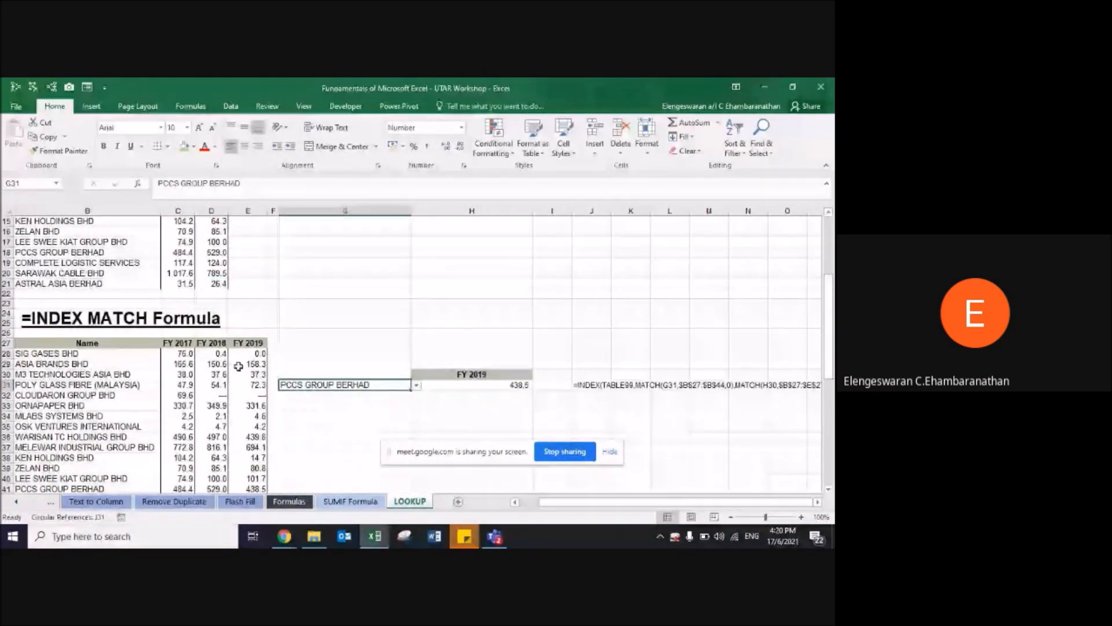
click(471, 385)
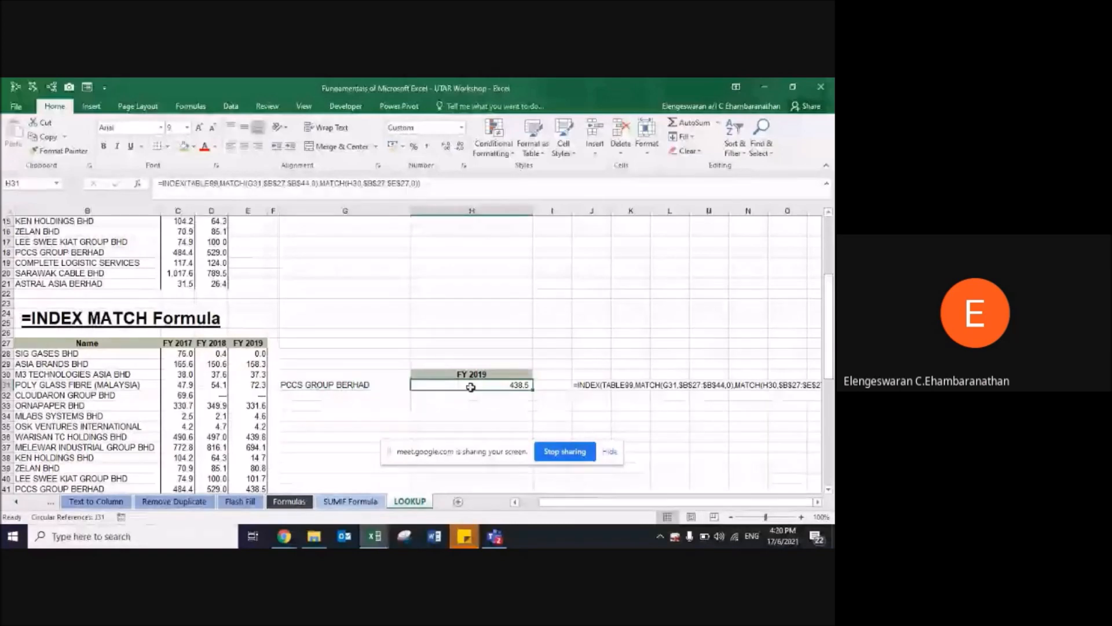
key(Delete)
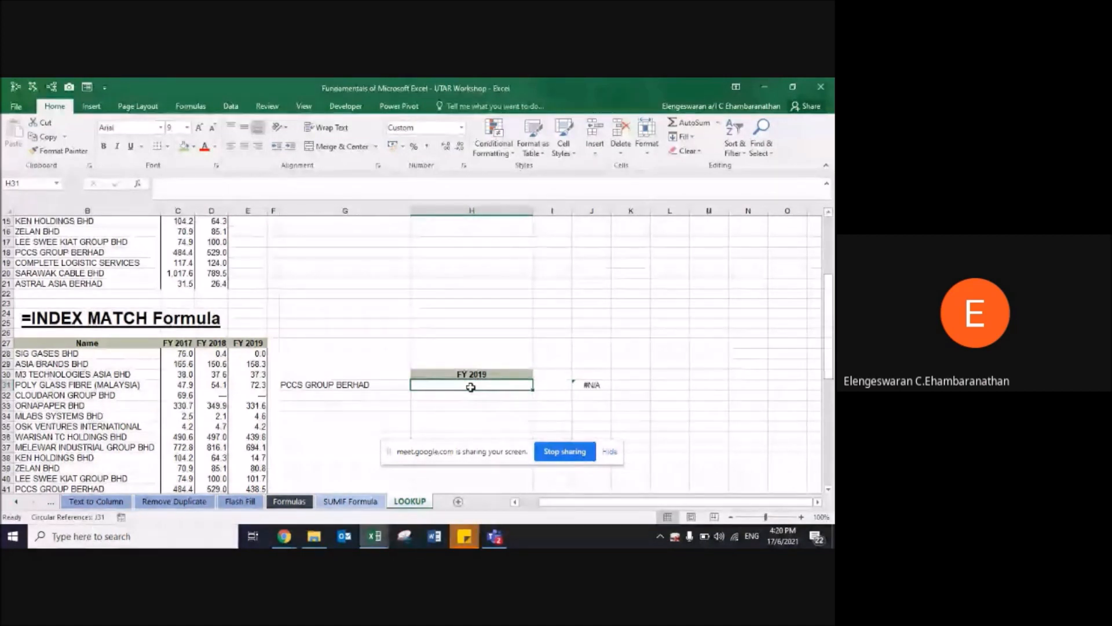
Step: Begin an INDEX formula in H31 with TABLE99, the company table with its headers, as the array
text(=)
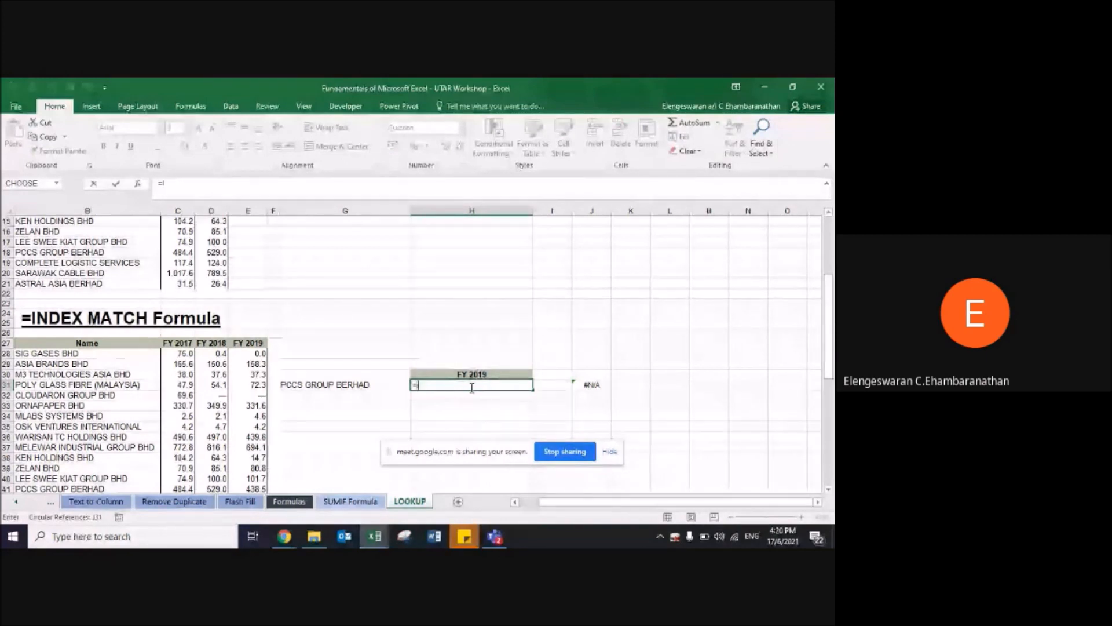
text(index()
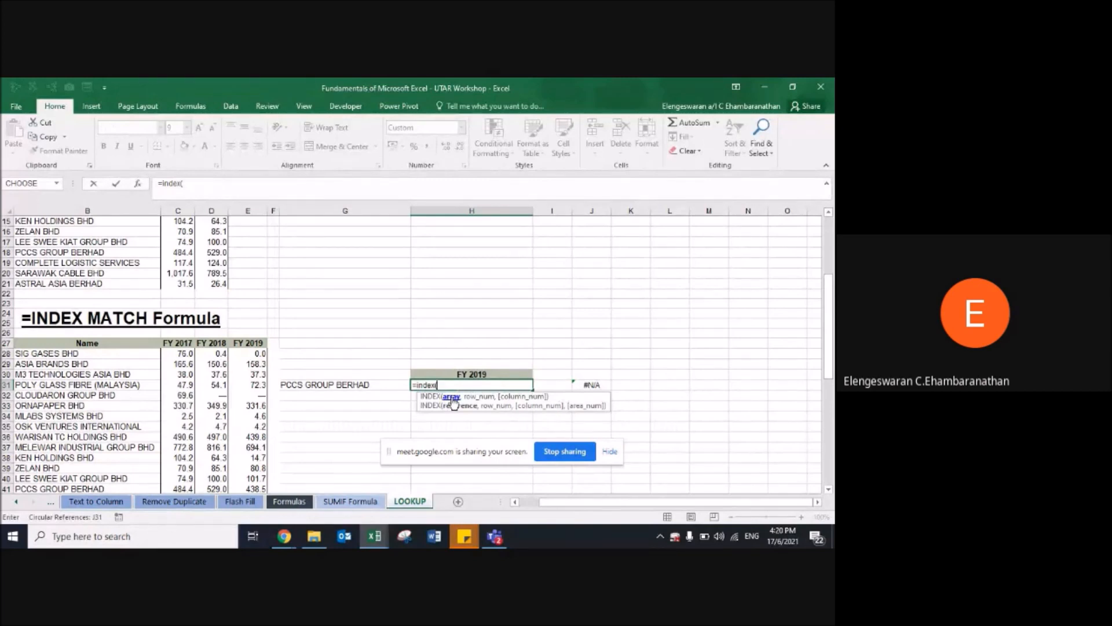
click(117, 345)
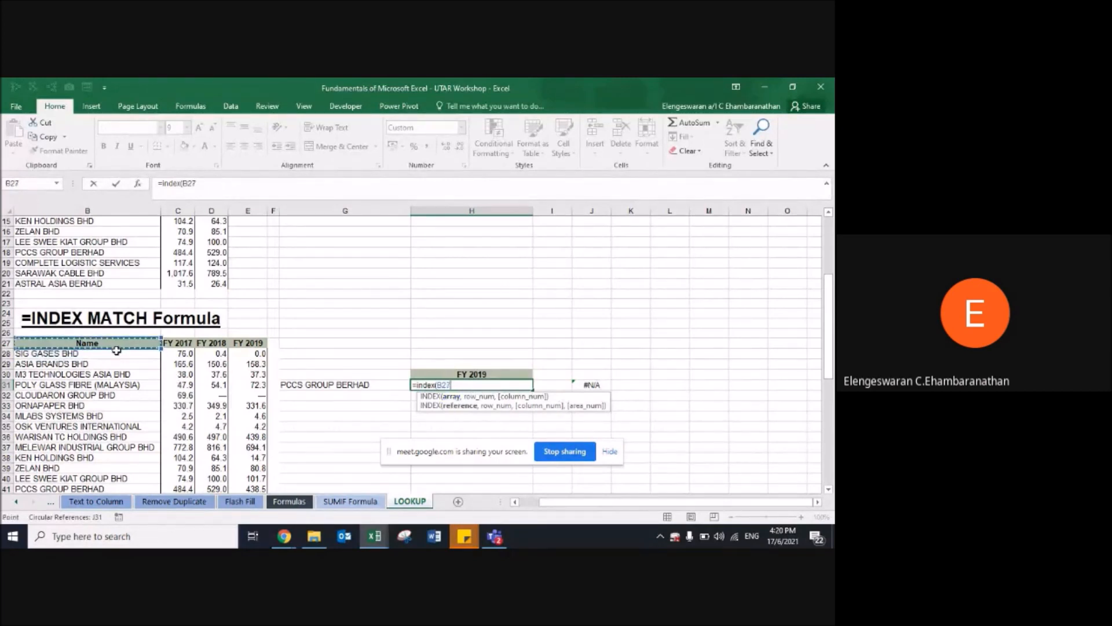
key(ctrl+shift+Right)
key(ctrl+shift+Down)
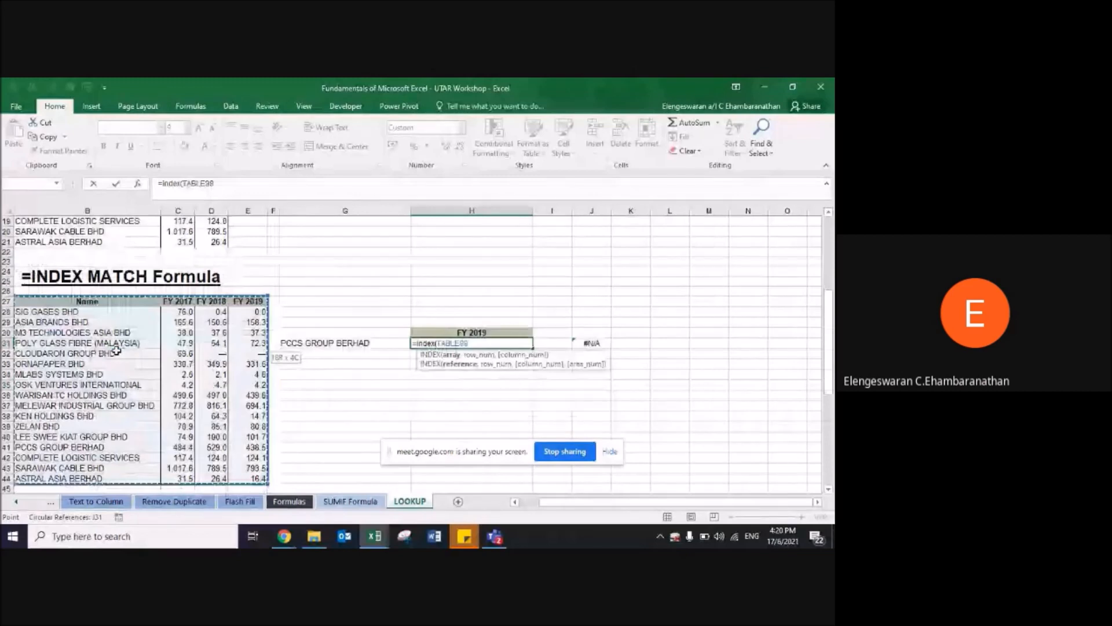
text(,)
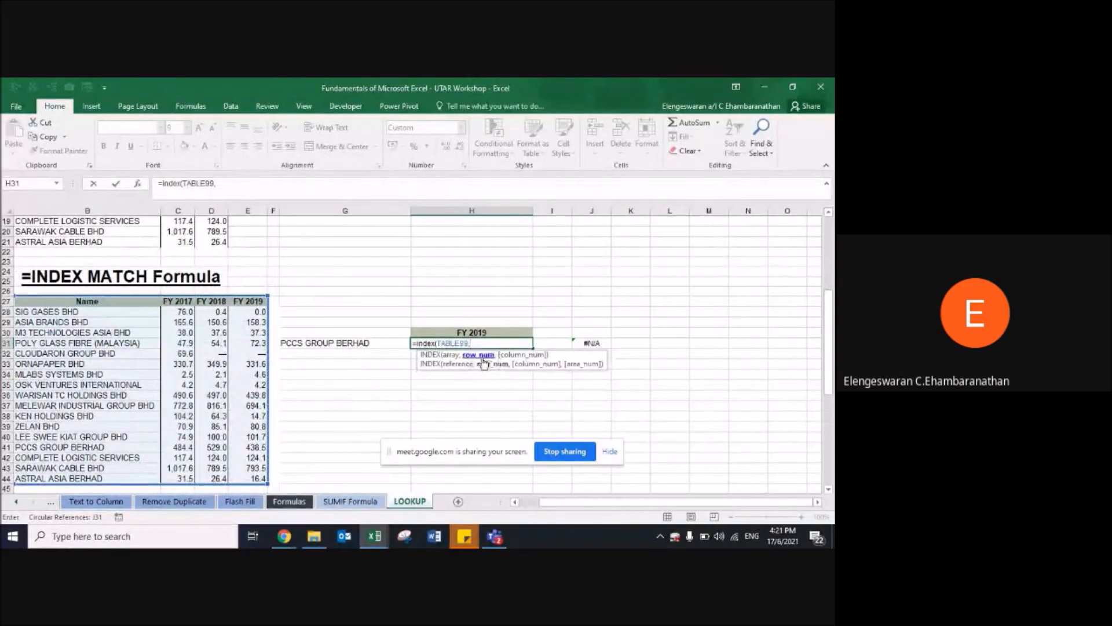
Step: Add MATCH(G31,$B$27:$B$44,0) as the row number argument of the INDEX formula in H31
text(match)
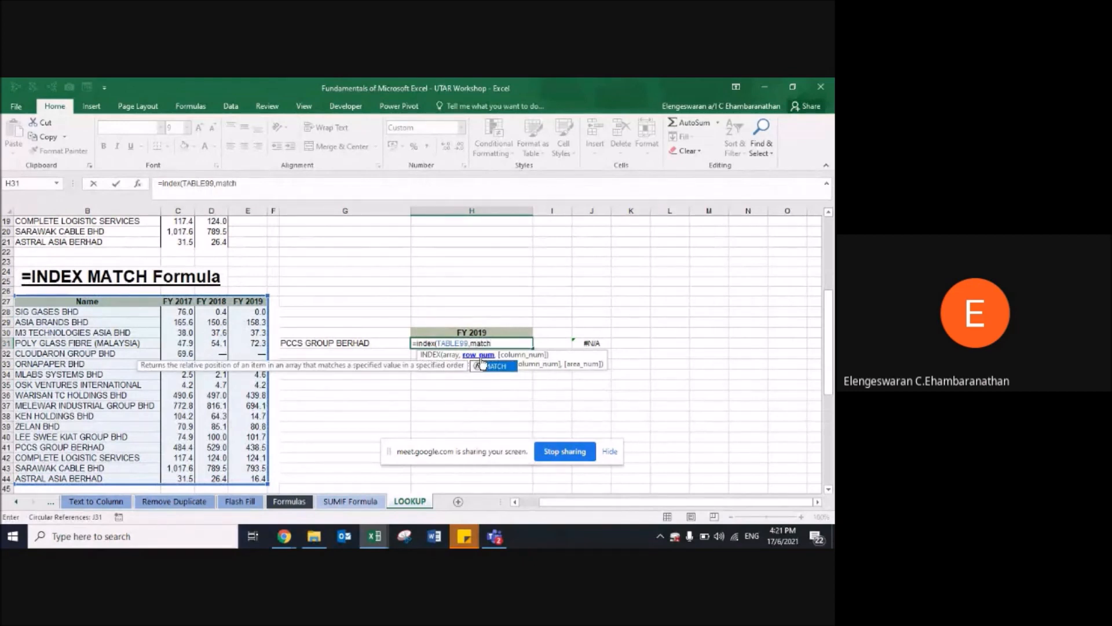
text(()
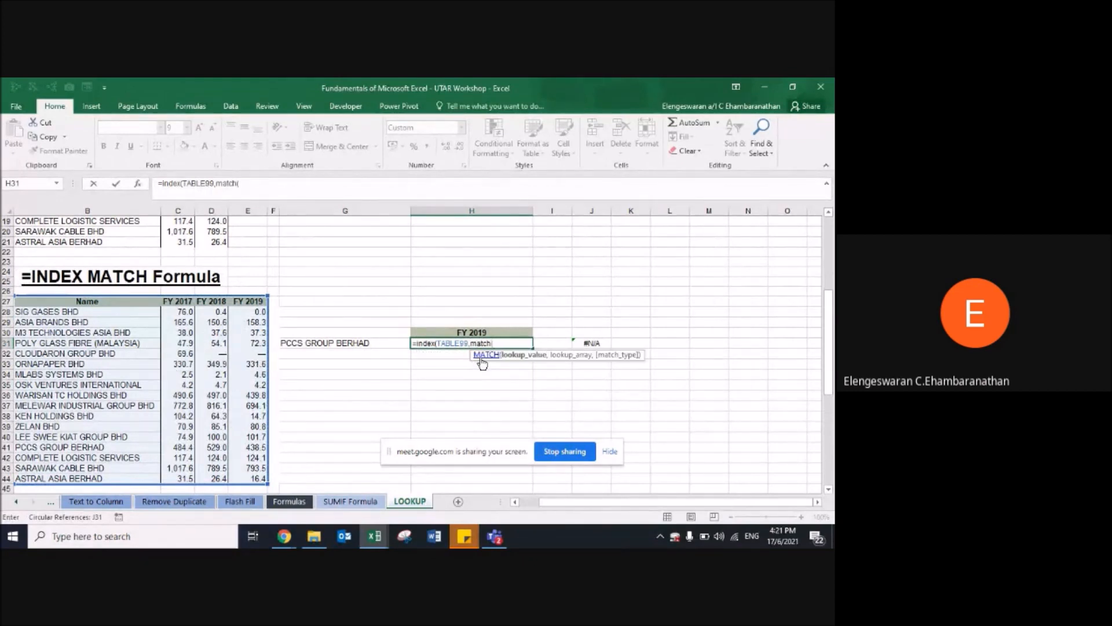
click(372, 343)
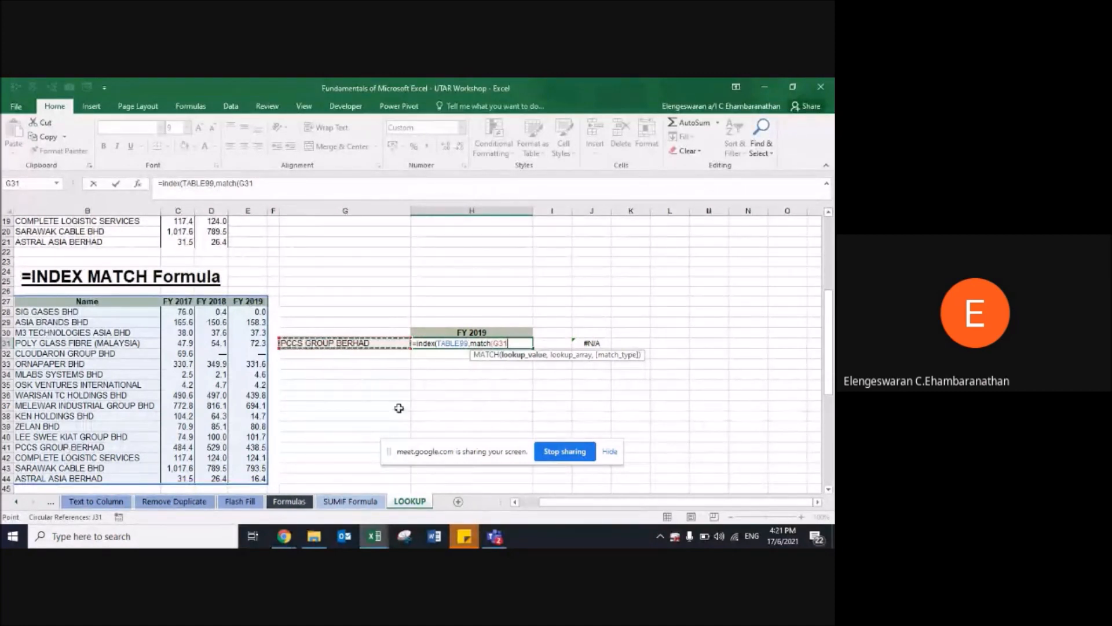
text(,)
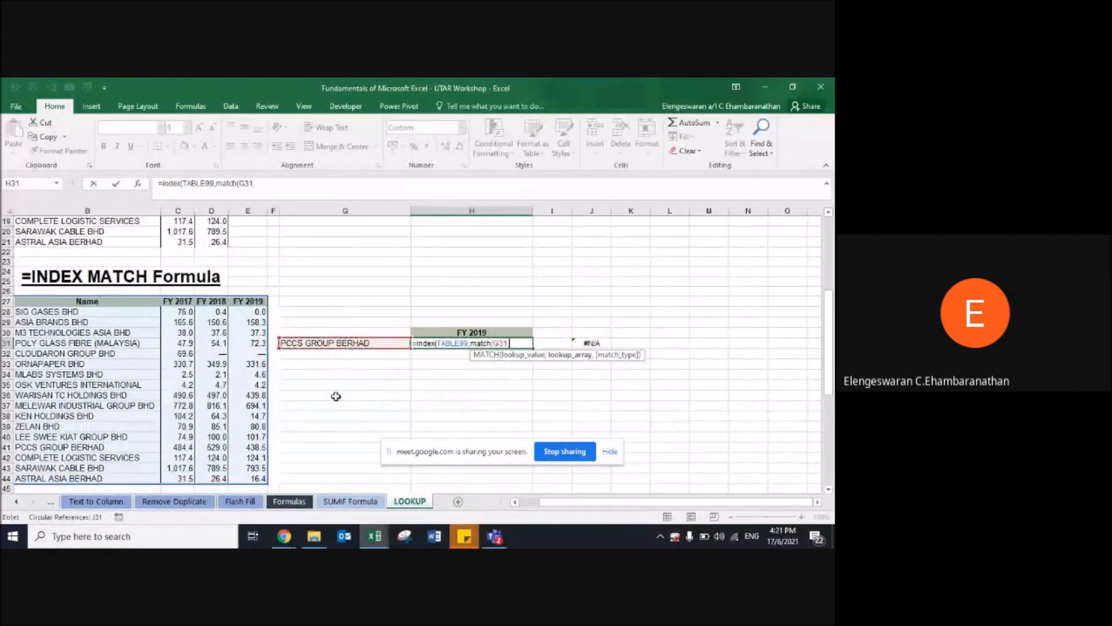
click(63, 302)
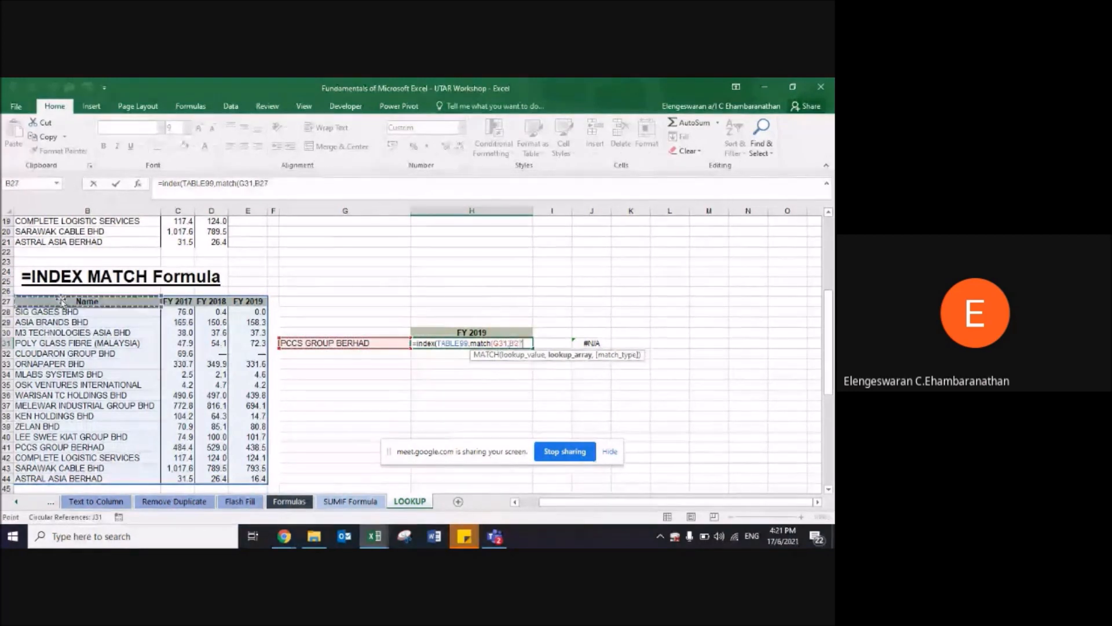
key(ctrl+shift+Down)
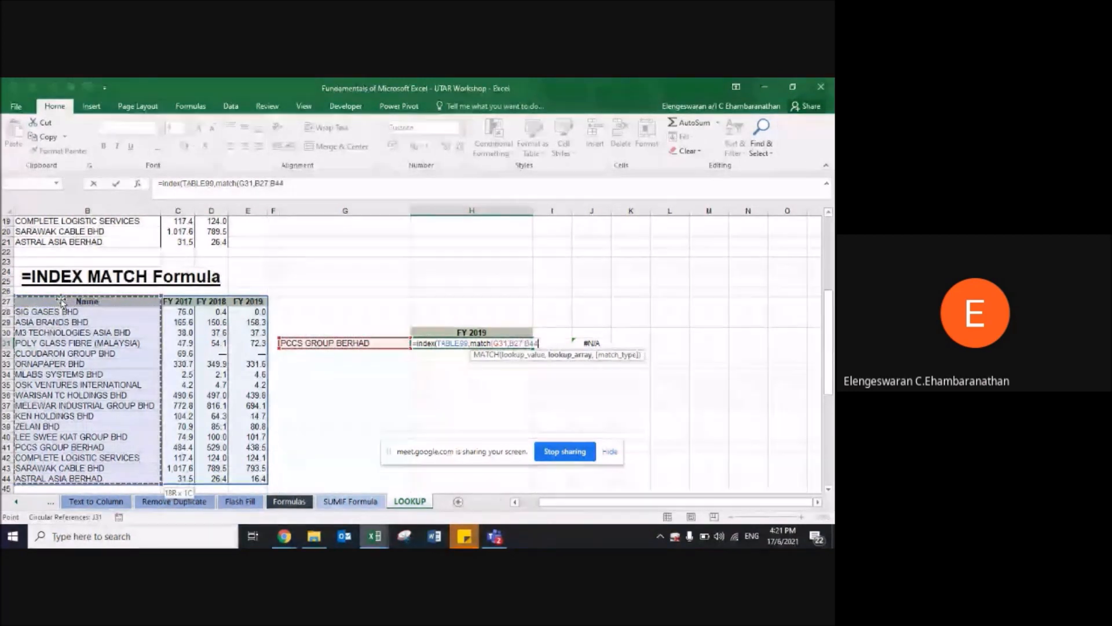
key(F4)
text(,)
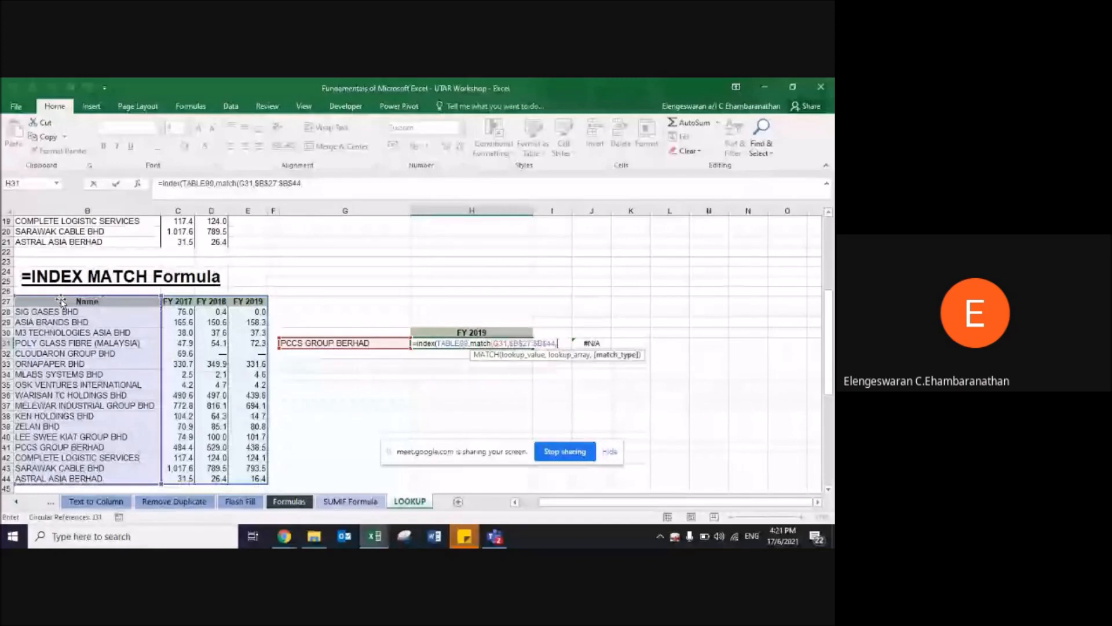
text(0)
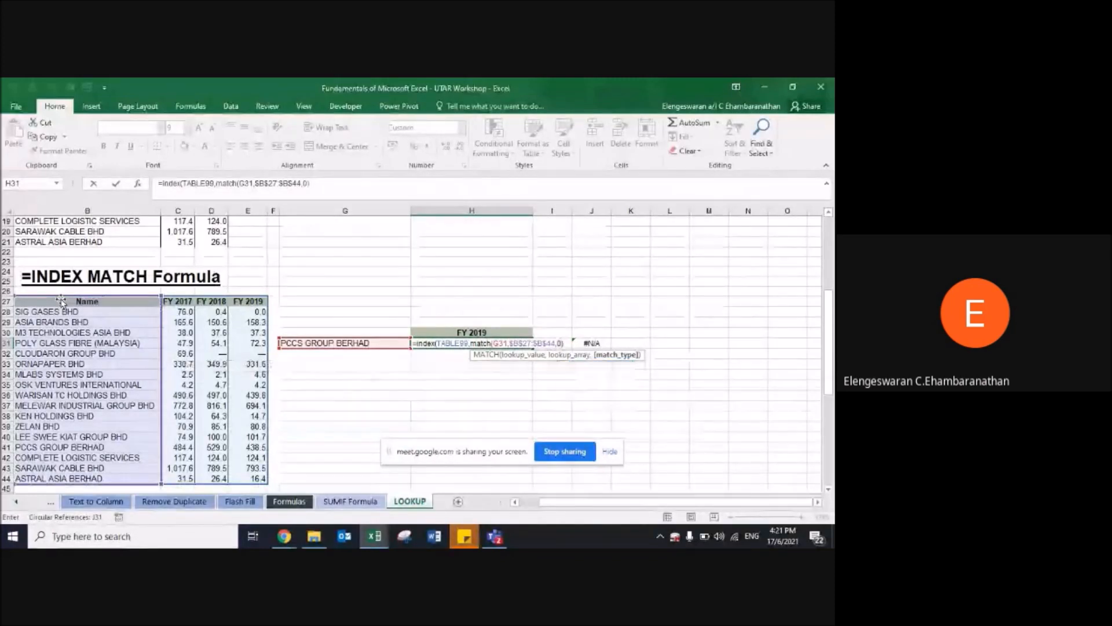
text())
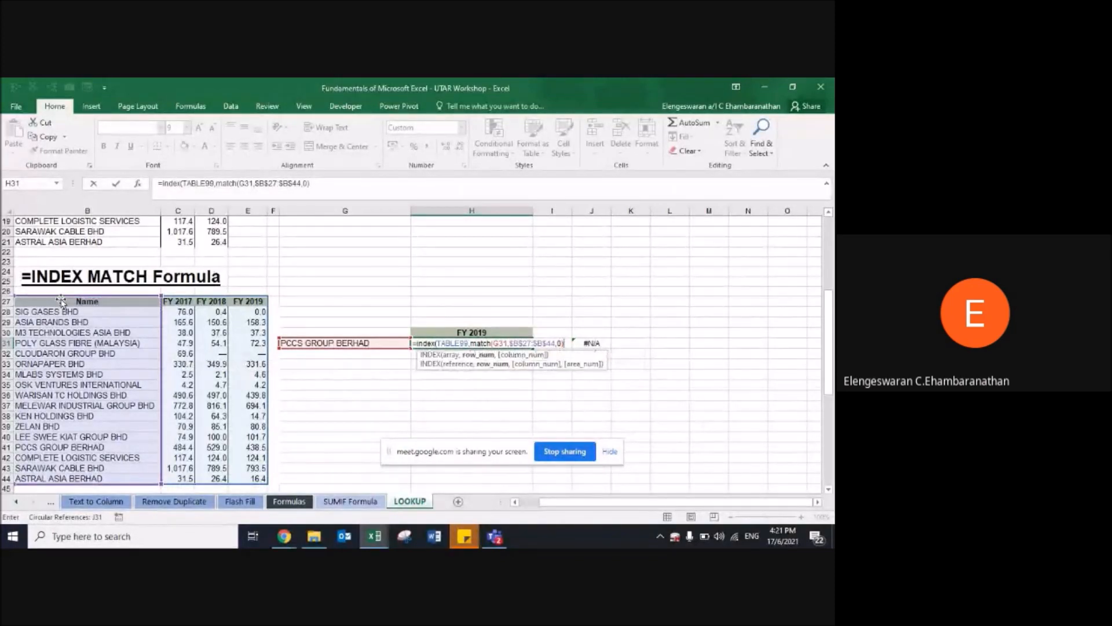
text(,ma)
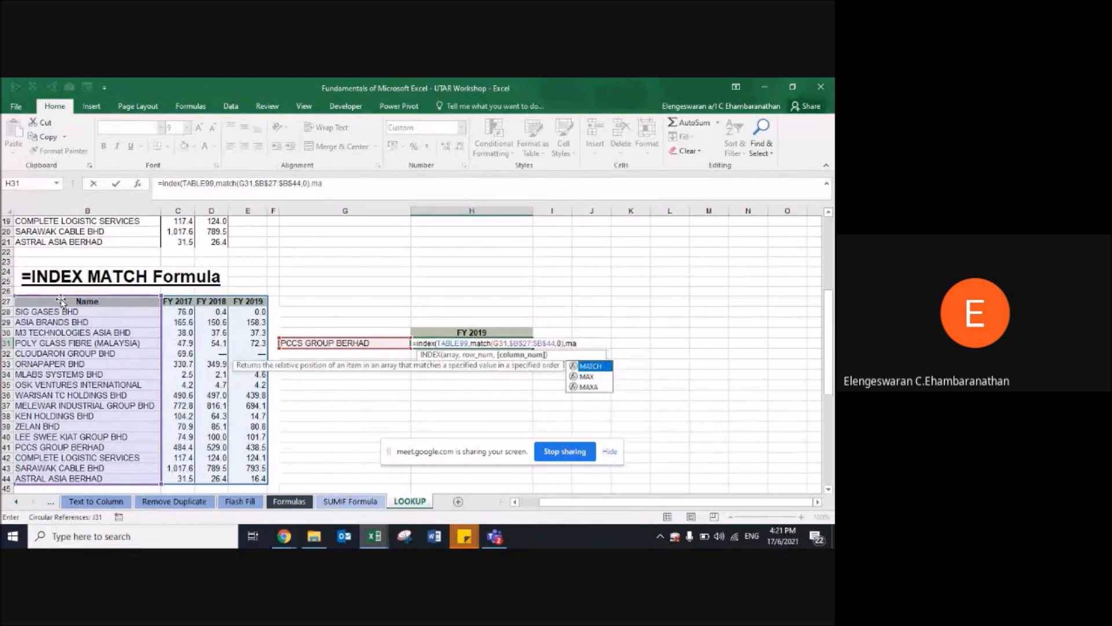
text(tch()
key(Up)
key(BackSpace)
key(BackSpace)
key(BackSpace)
key(BackSpace)
key(BackSpace)
key(BackSpace)
key(BackSpace)
key(BackSpace)
key(BackSpace)
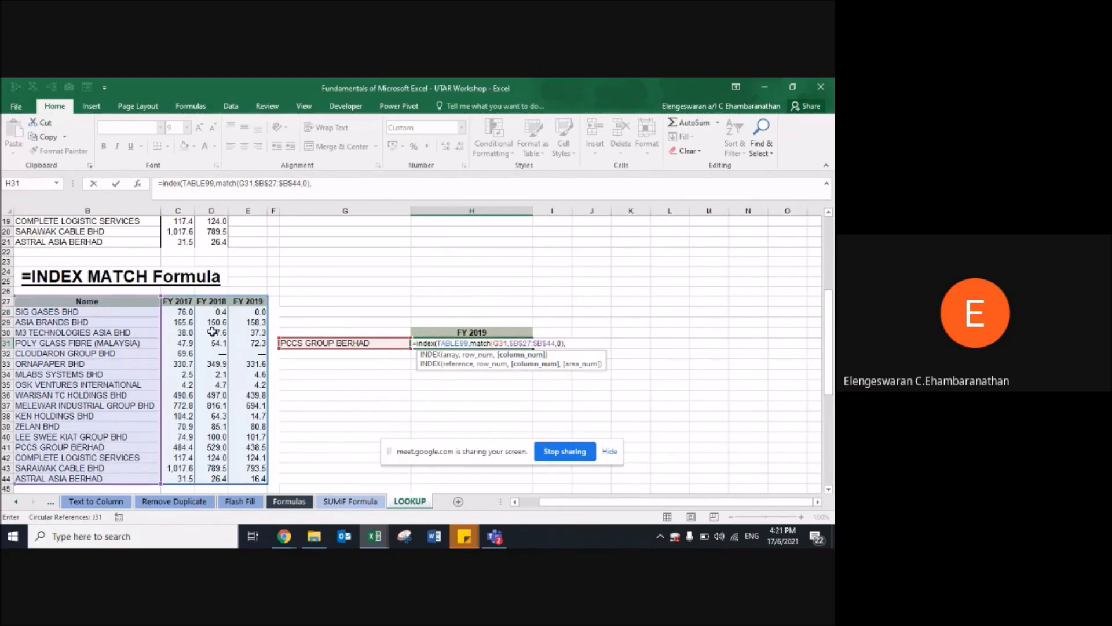
Step: Add MATCH(H30,$B$27:$E$27,0) as the column number argument and commit the INDEX formula in H31
text(match)
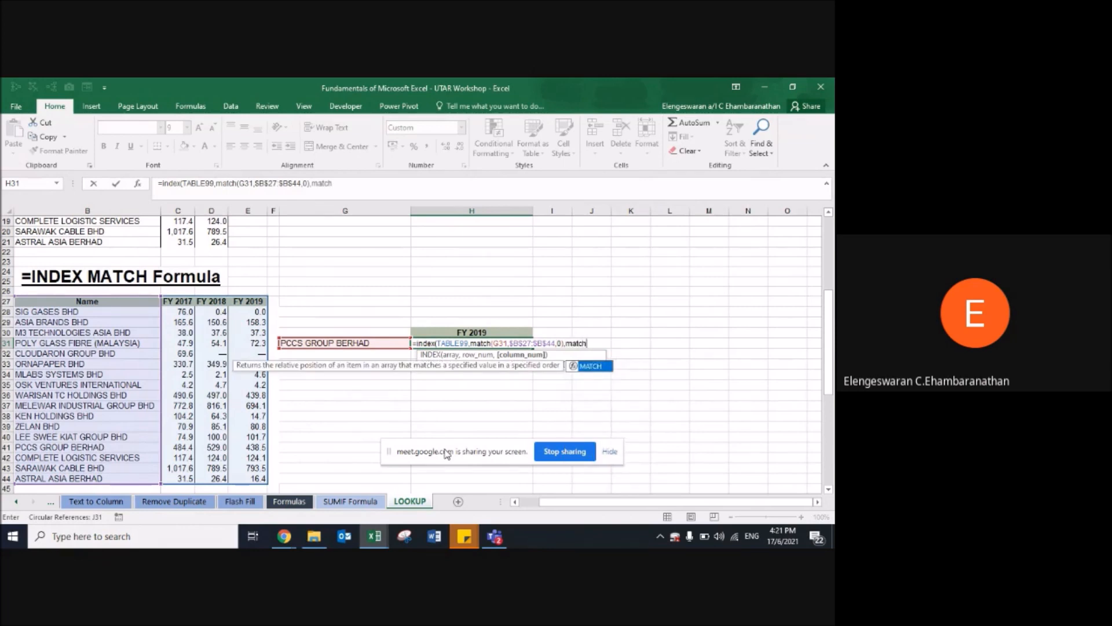
text(()
key(Up)
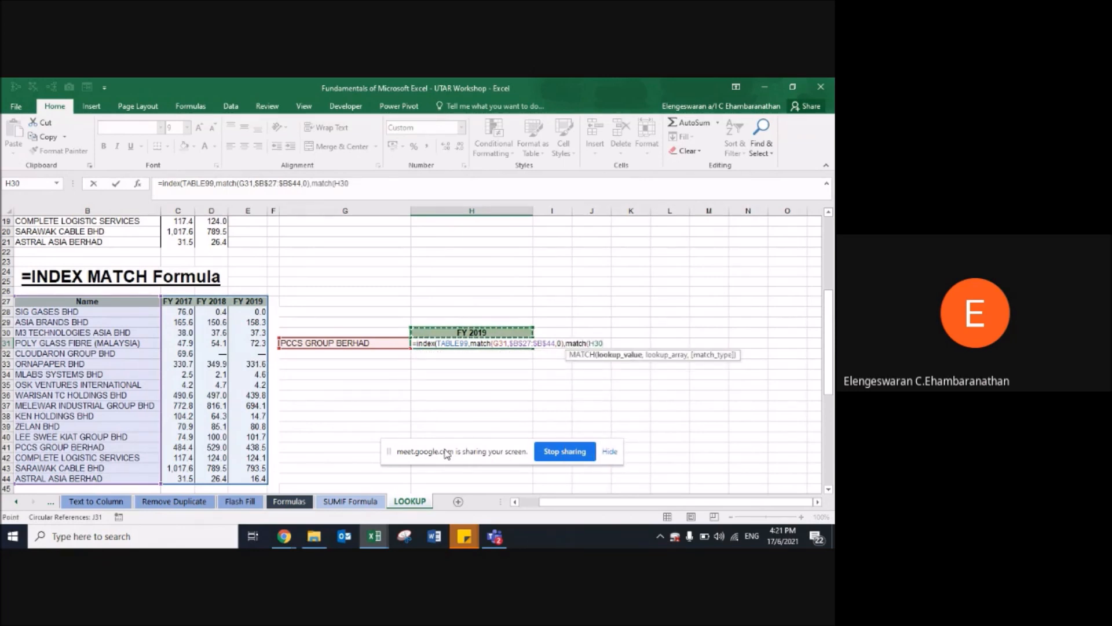
text(,)
click(122, 301)
key(shift+Right)
key(shift+Right)
key(shift+Right)
key(F4)
text(,0)))
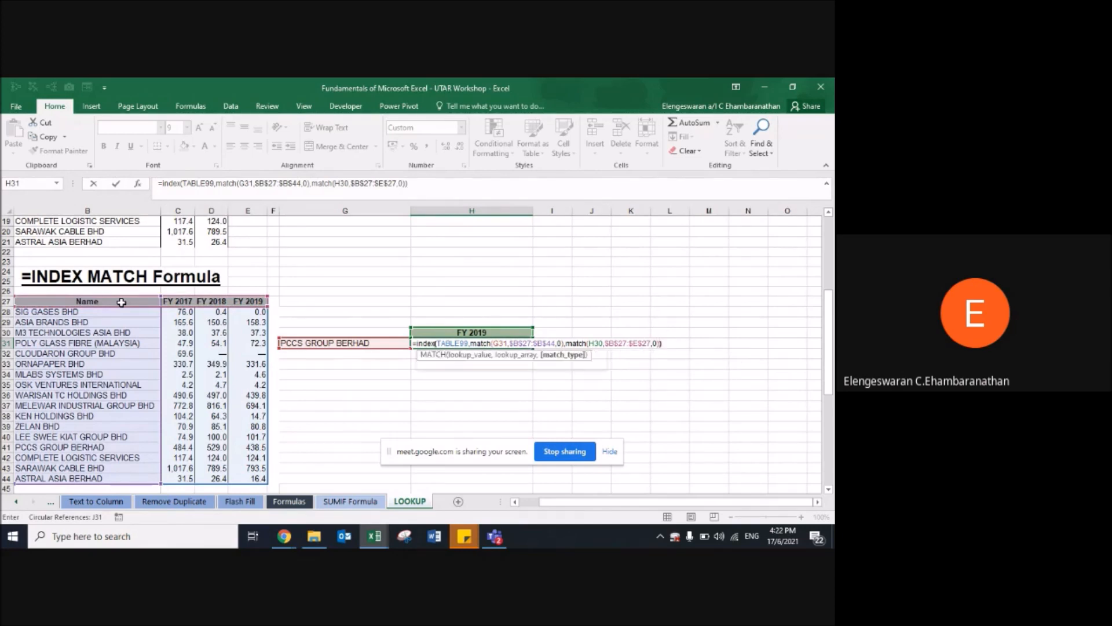
key(ctrl+Return)
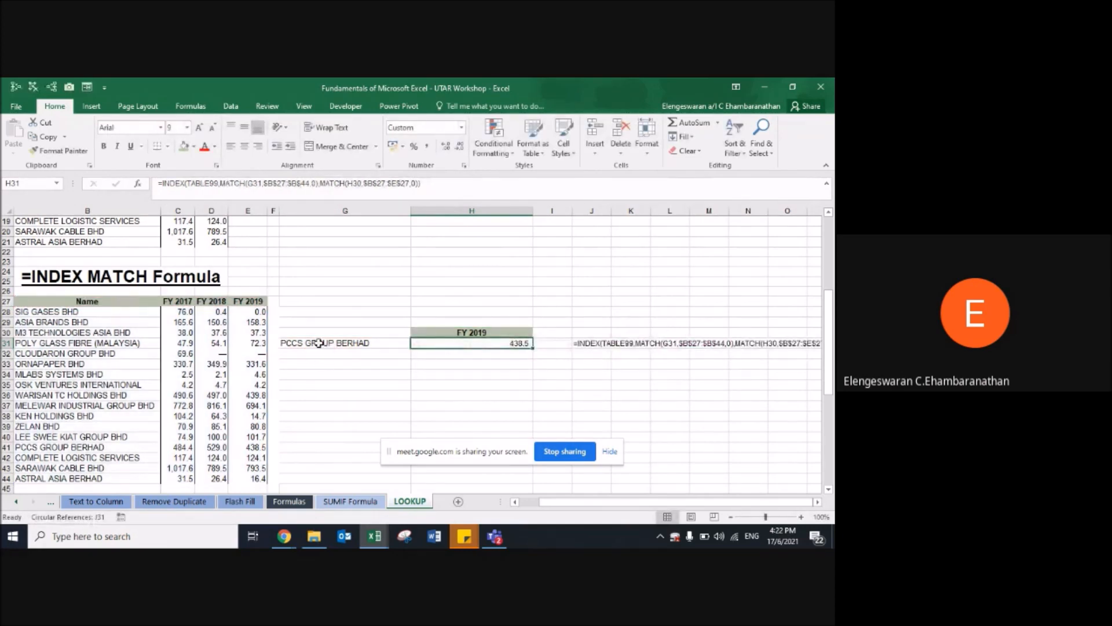
Step: Check the H31 result against PCCS GROUP BERHAD's table row while switching the year in H30 to FY 2017
click(162, 447)
key(Right)
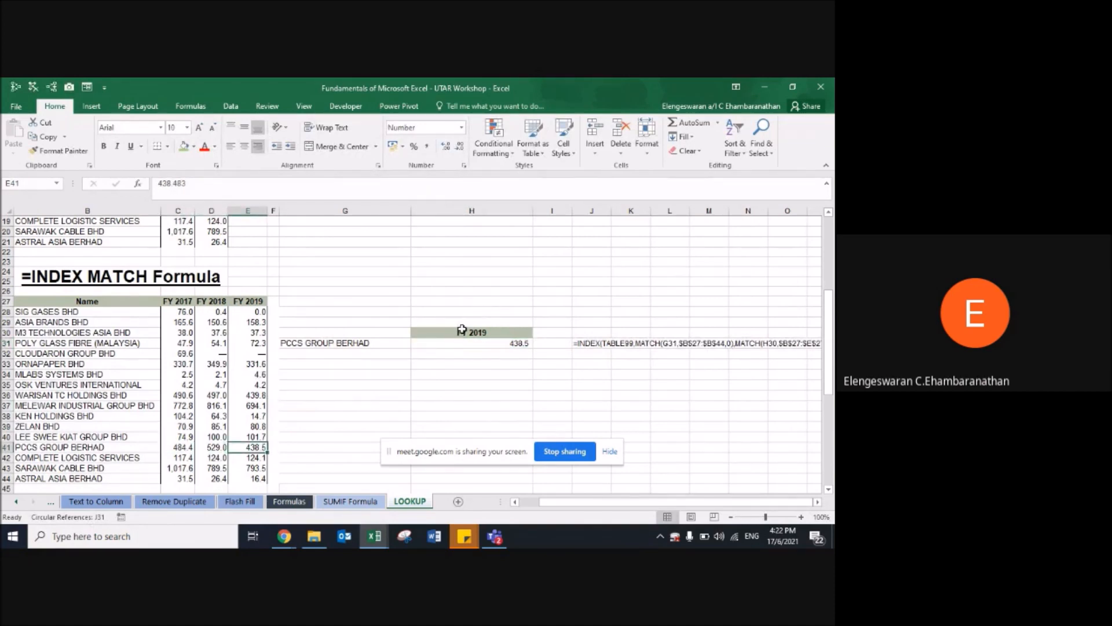
click(462, 329)
click(539, 333)
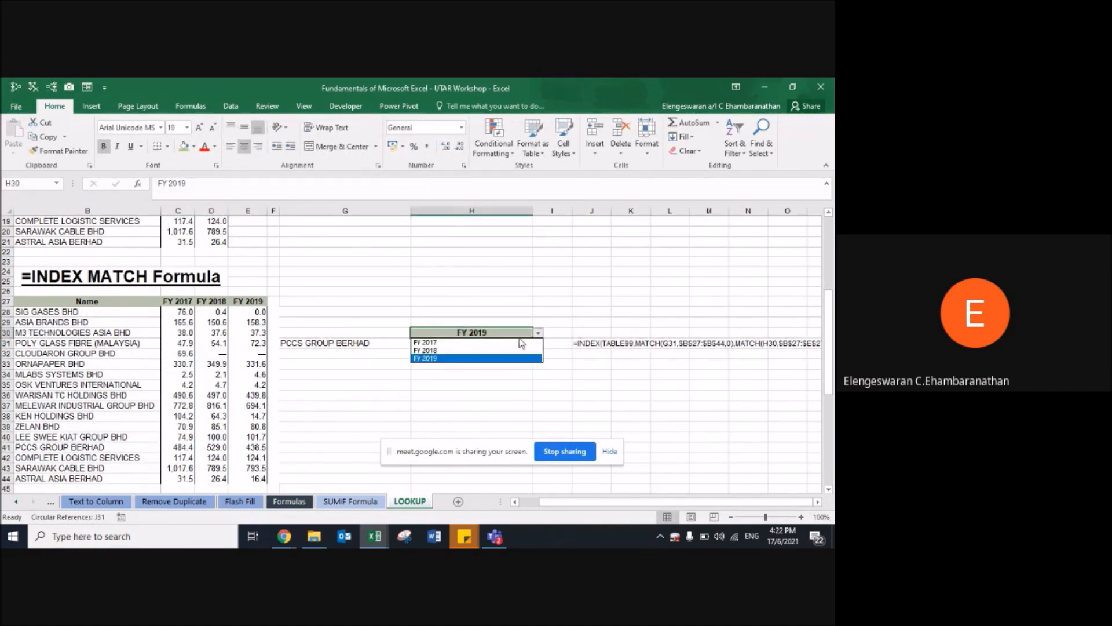
click(516, 343)
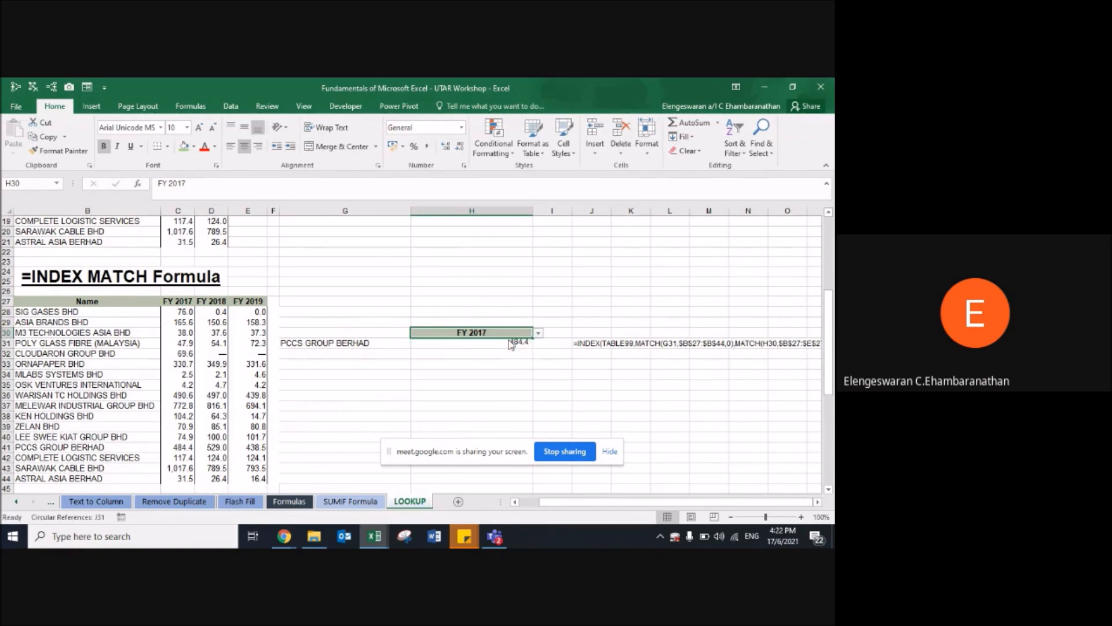
click(175, 449)
Step: Choose LEE SWEE KIAT GROUP BHD as the company in G31 and check the result against its FY 2017 figure in the table
click(289, 343)
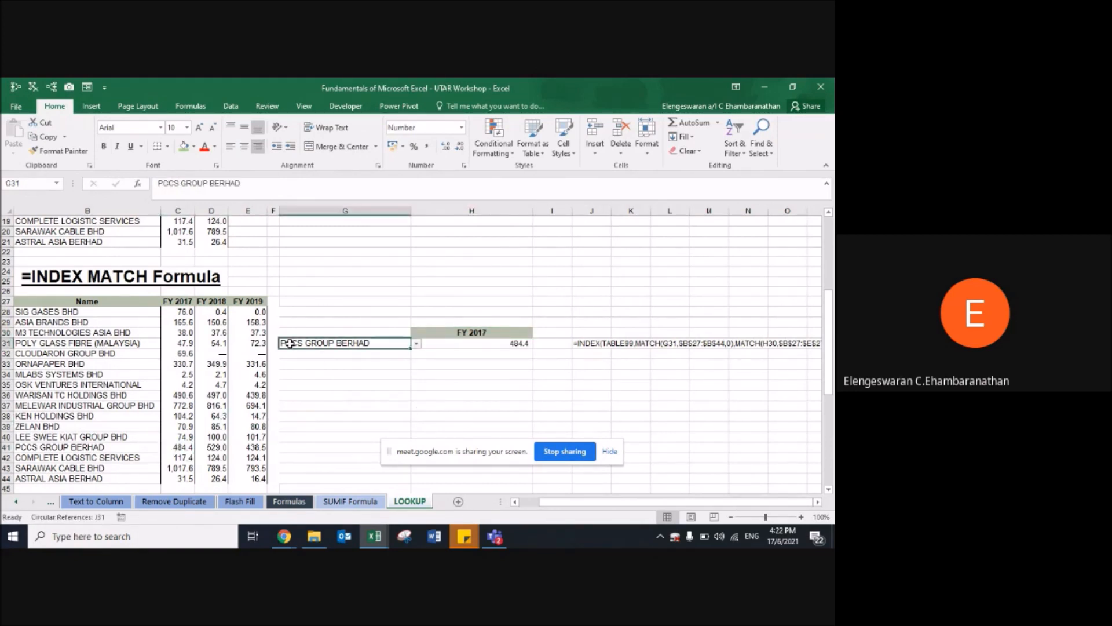
click(417, 343)
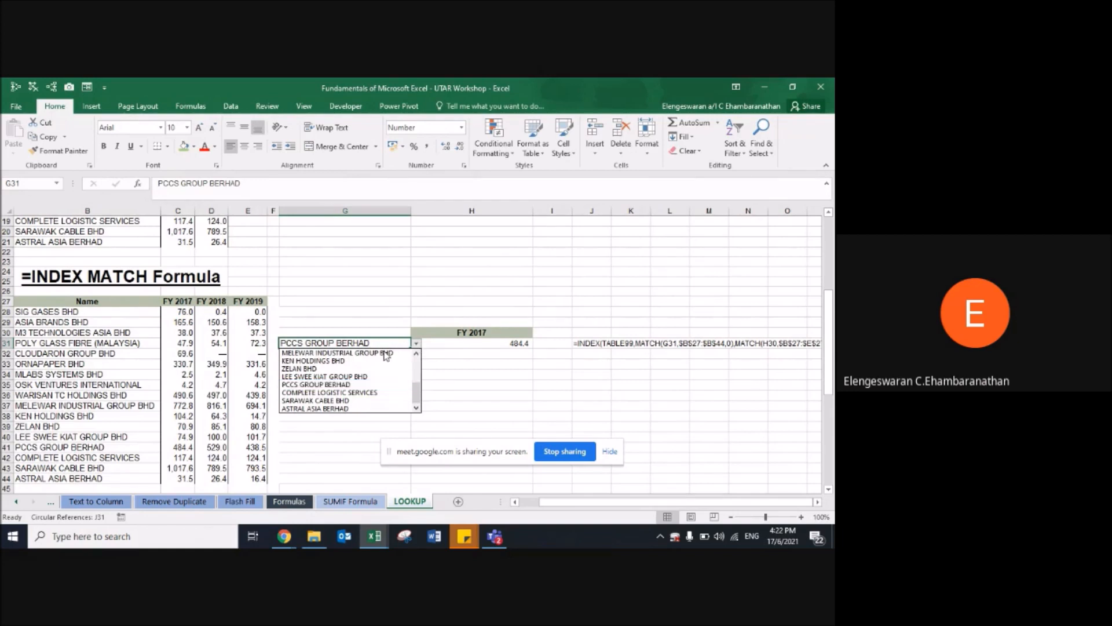
click(366, 378)
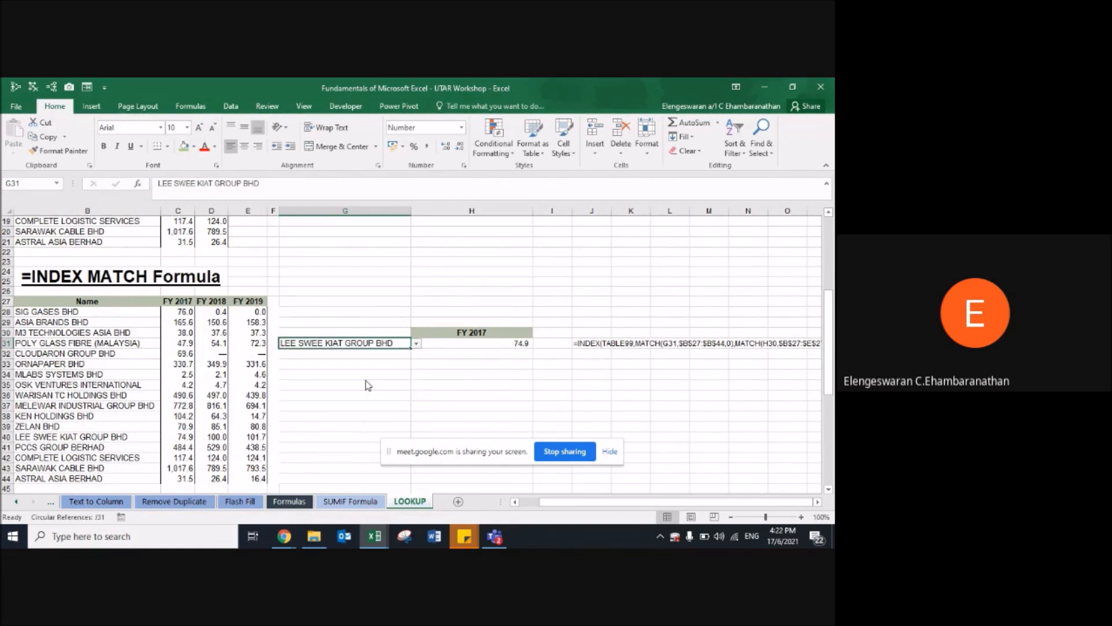
click(31, 425)
key(Down)
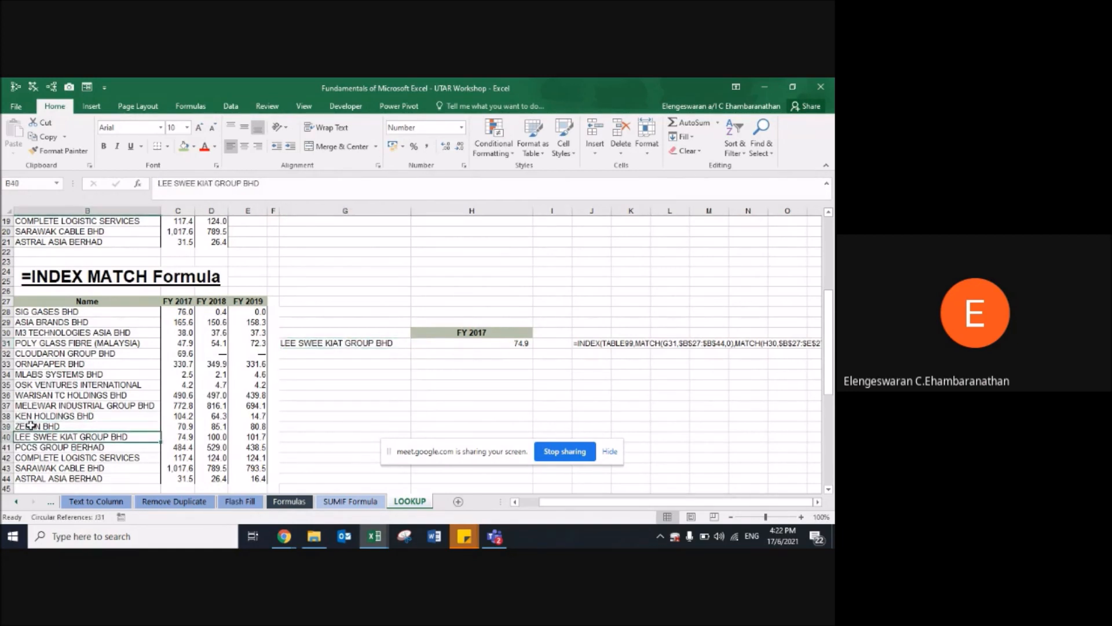
key(Right)
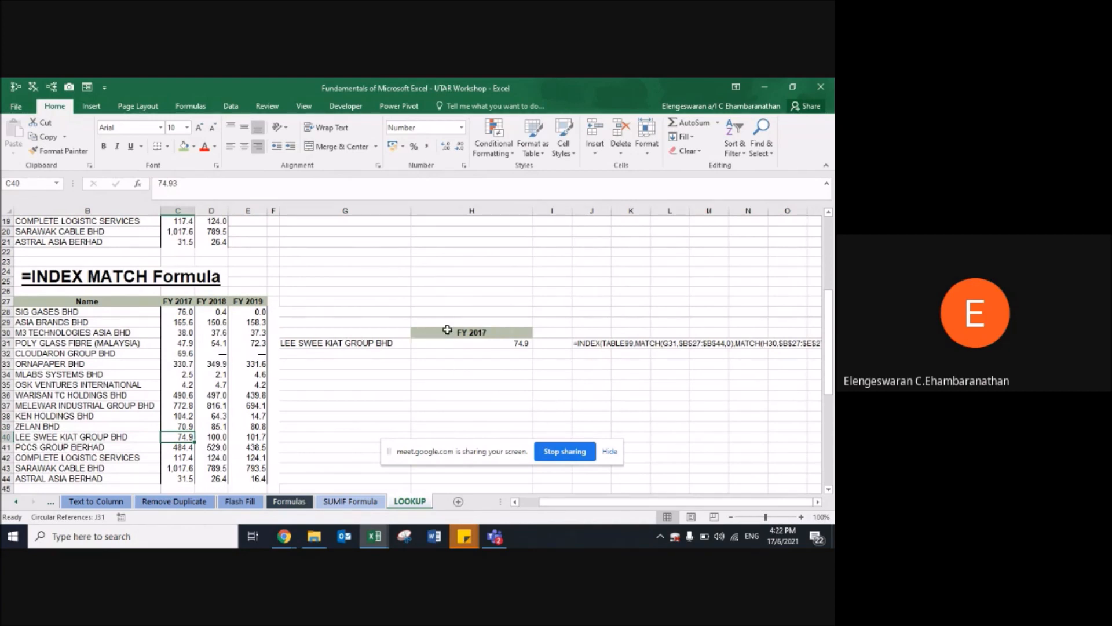
Step: Draw a rectangle about 2.49 cm high and 5.74 cm wide below the INDEX MATCH result
click(408, 374)
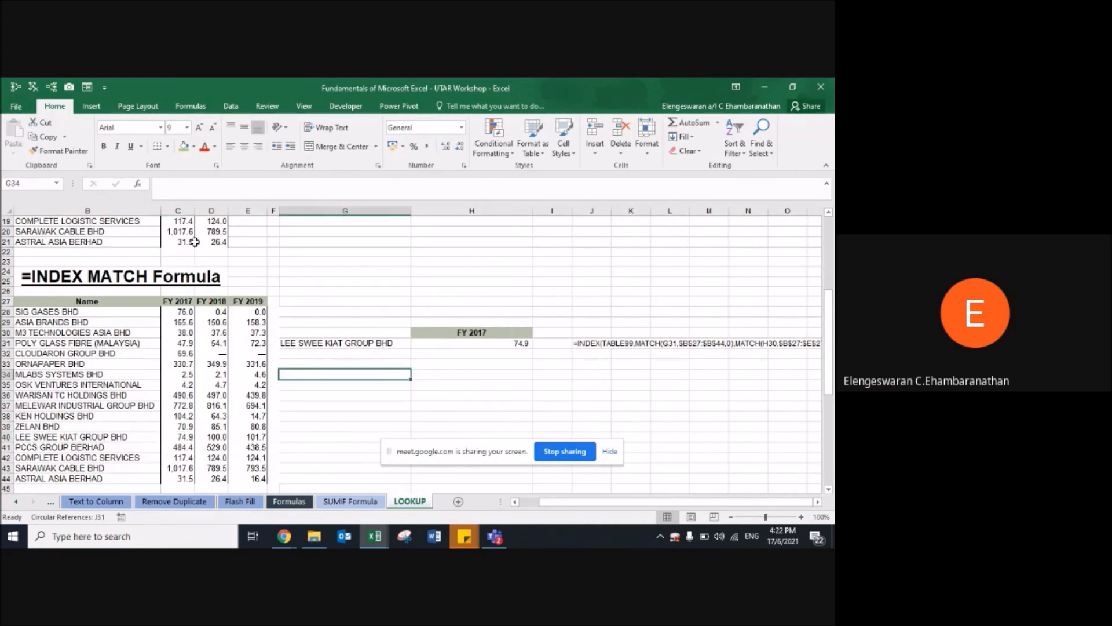
click(91, 107)
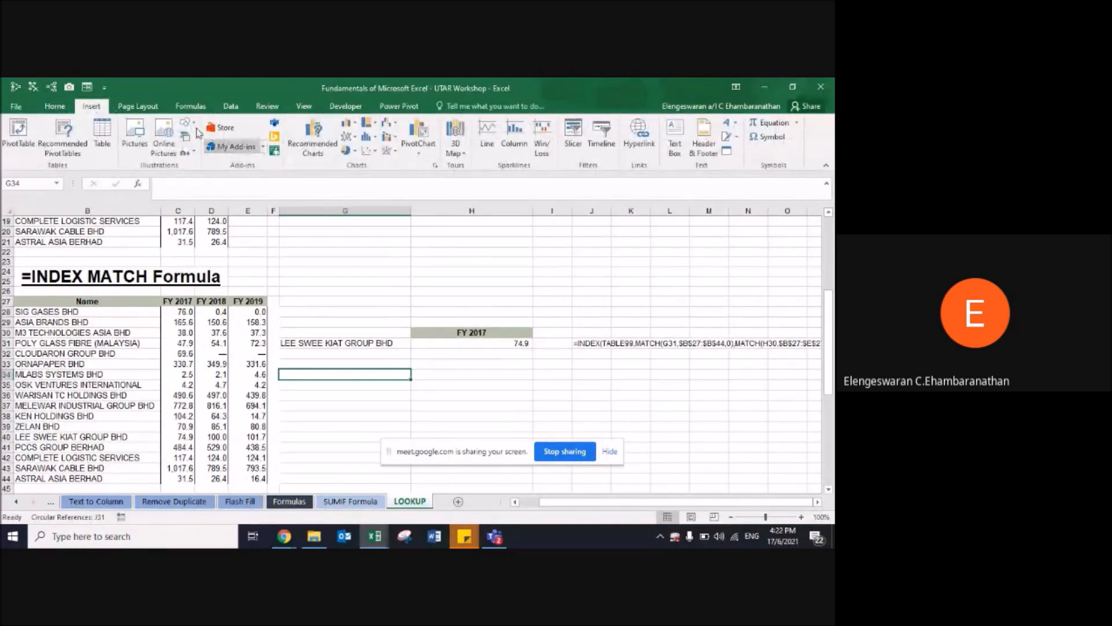
click(188, 124)
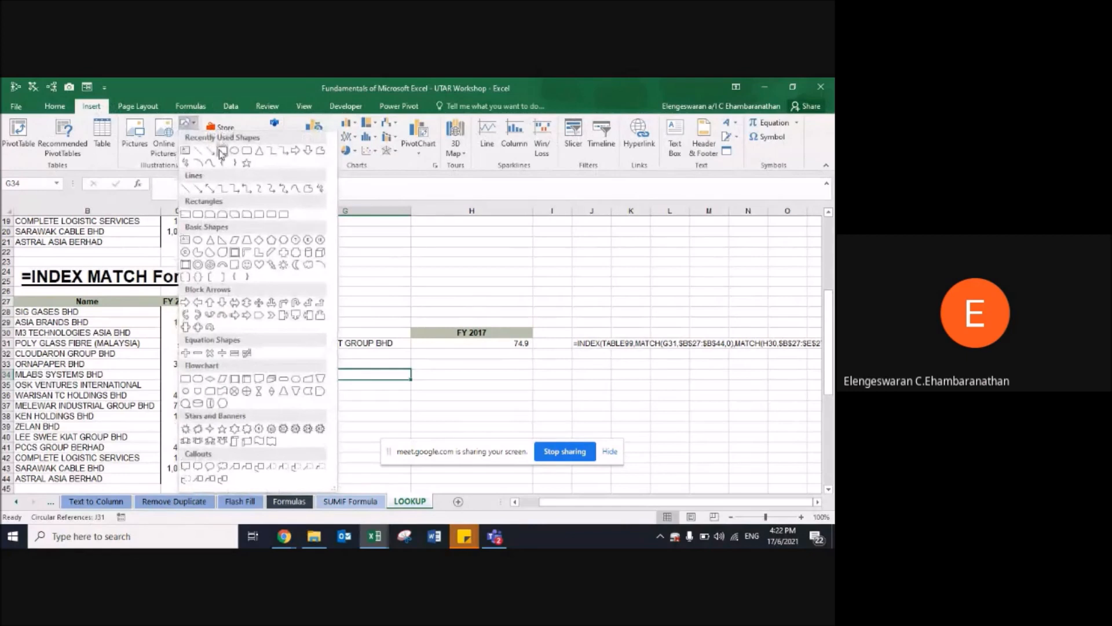
click(223, 149)
drag(416, 361, 549, 420)
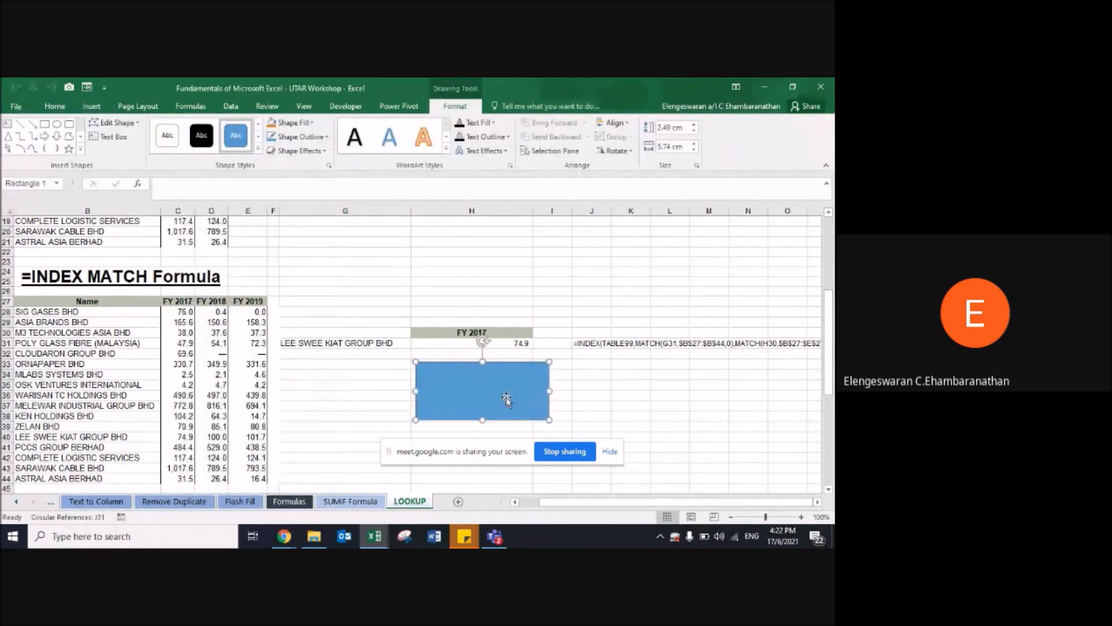
Step: Link the rectangle's text to the INDEX MATCH result with the formula =$H$31
click(464, 343)
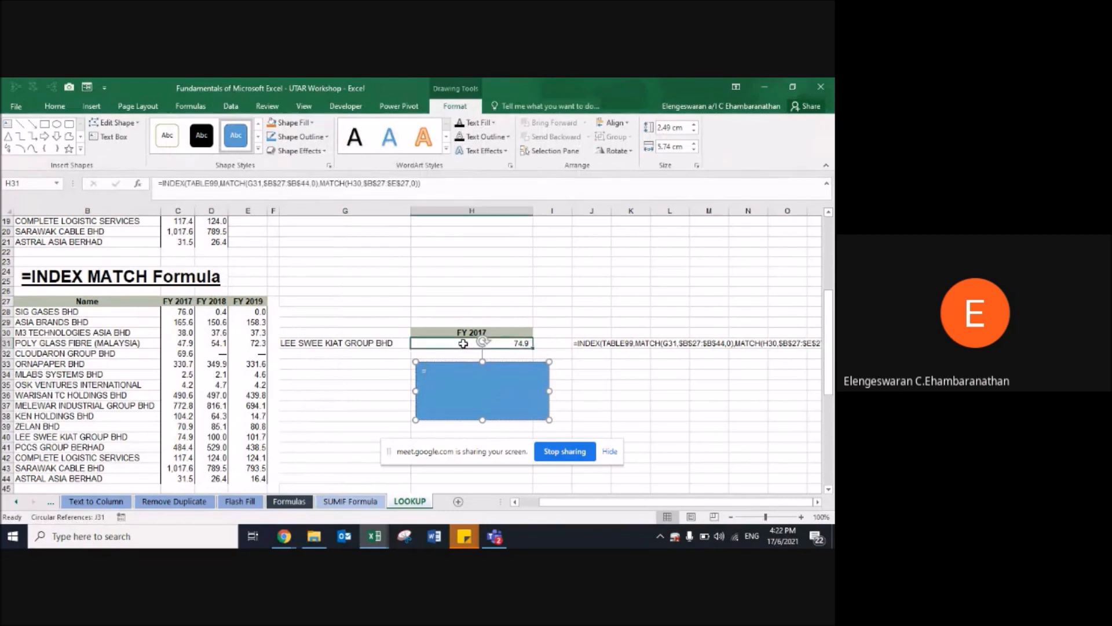
key(Down)
click(448, 380)
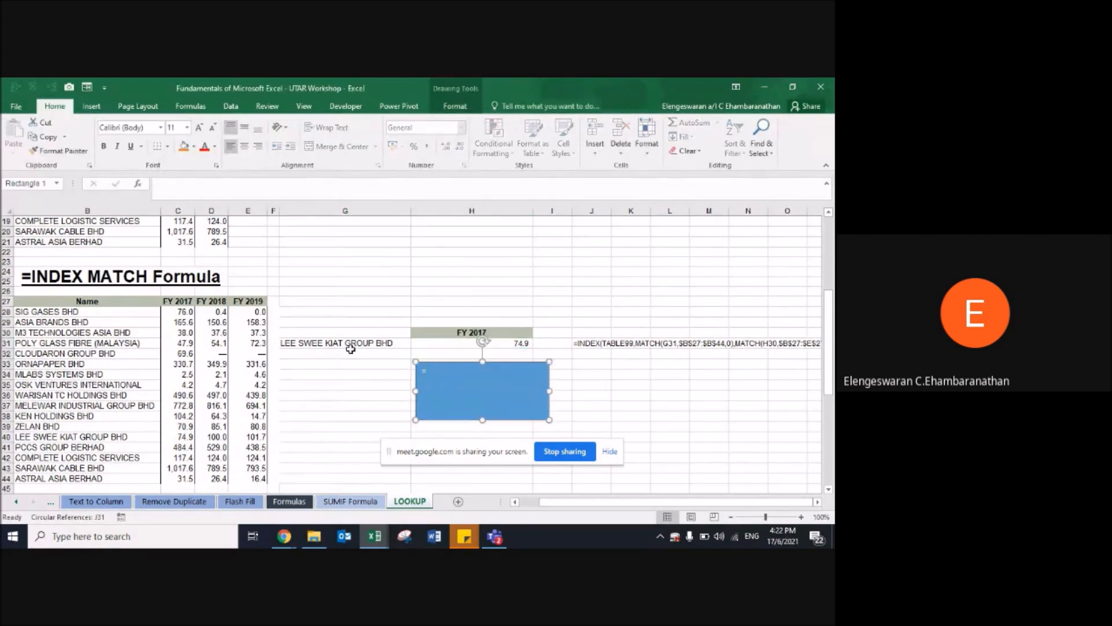
text(=)
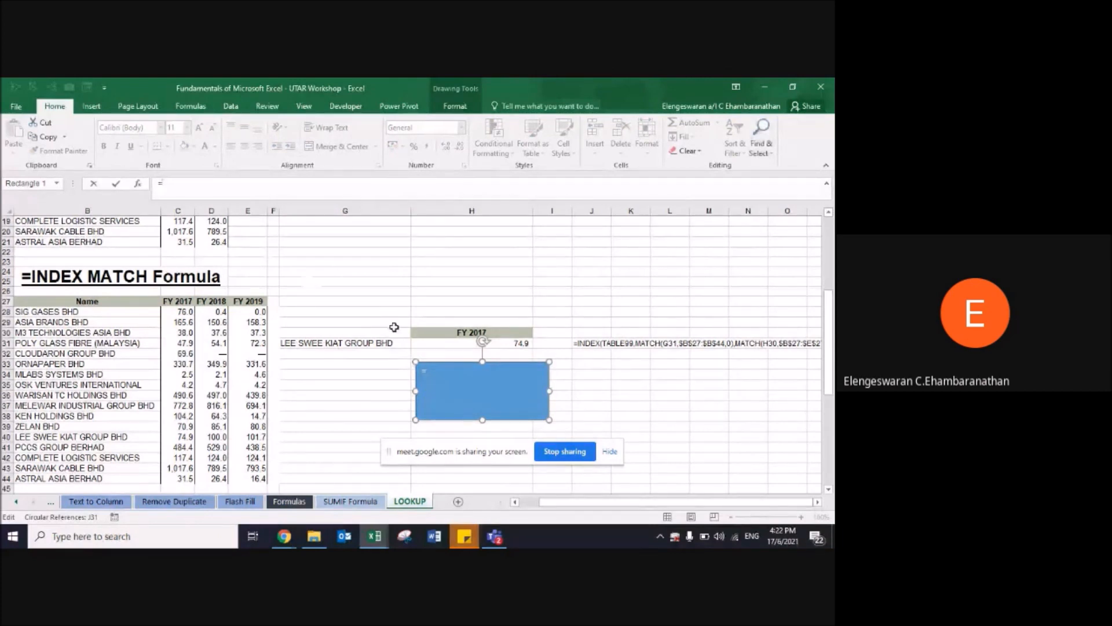
click(438, 345)
key(Return)
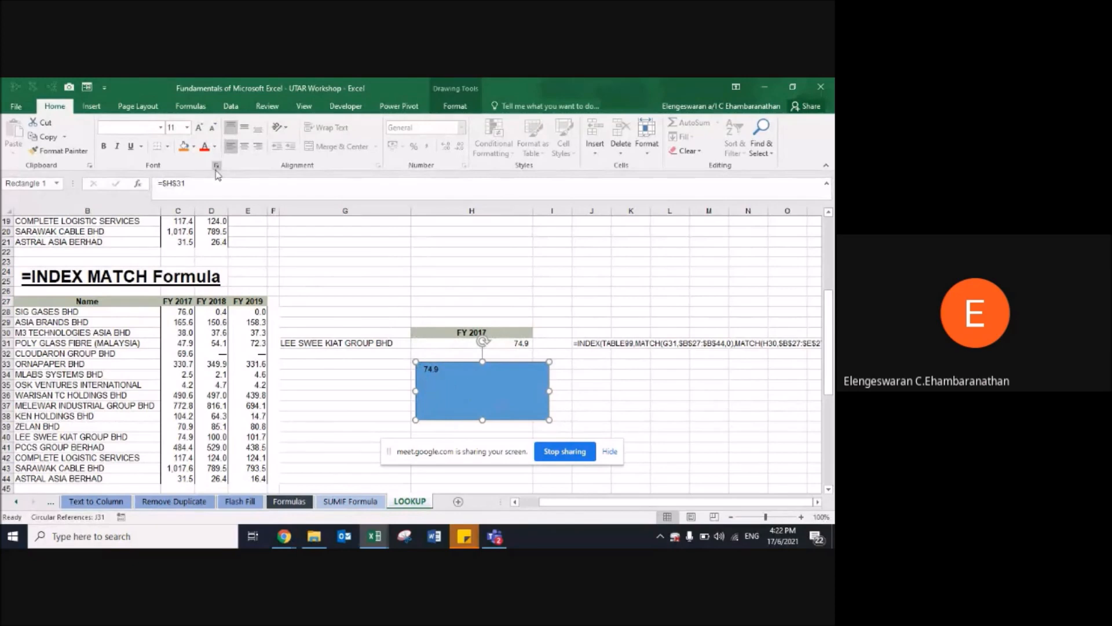
Step: Enlarge the rectangle's text to 60 pt and move the shape over cell H31, directly beneath the year header
click(198, 127)
click(199, 127)
click(199, 126)
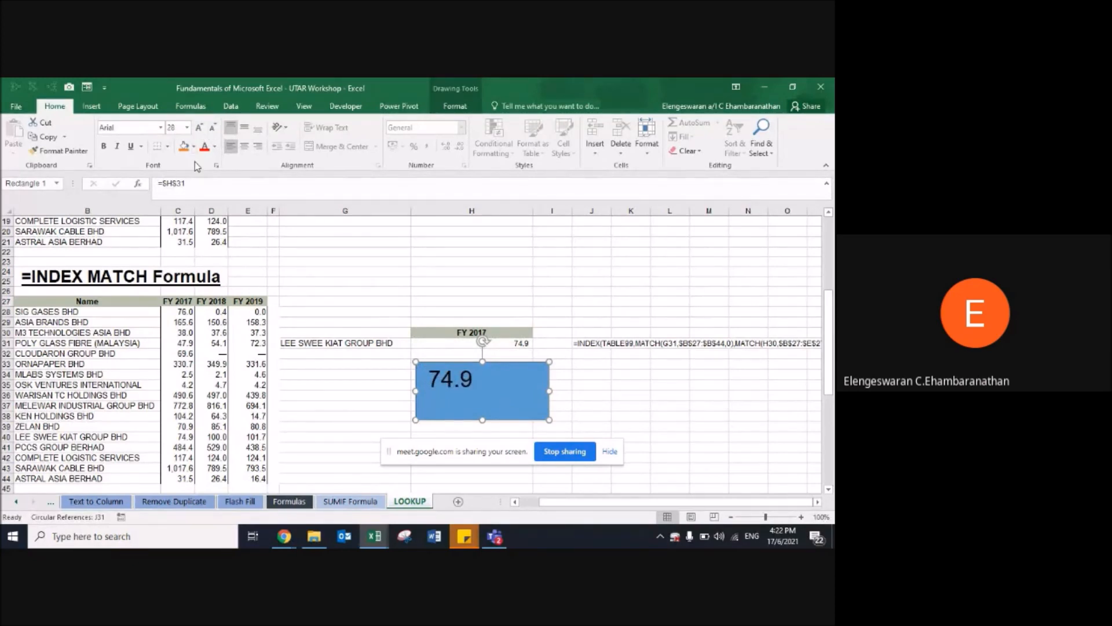
click(199, 127)
click(199, 127)
click(199, 127)
click(199, 127)
click(198, 127)
click(199, 126)
click(198, 127)
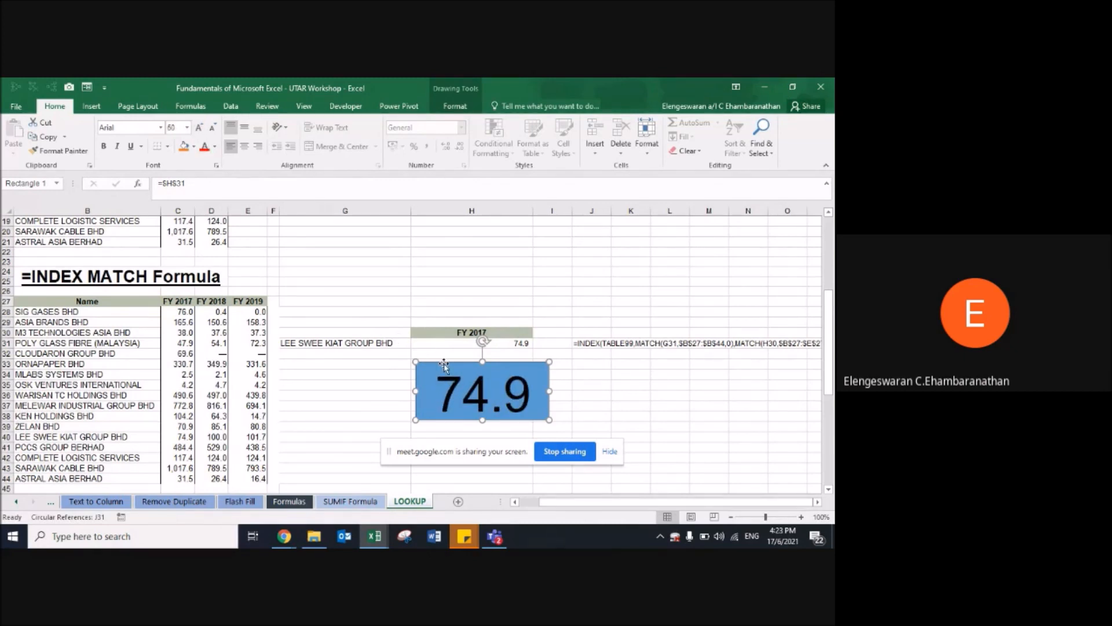
drag(445, 364, 437, 340)
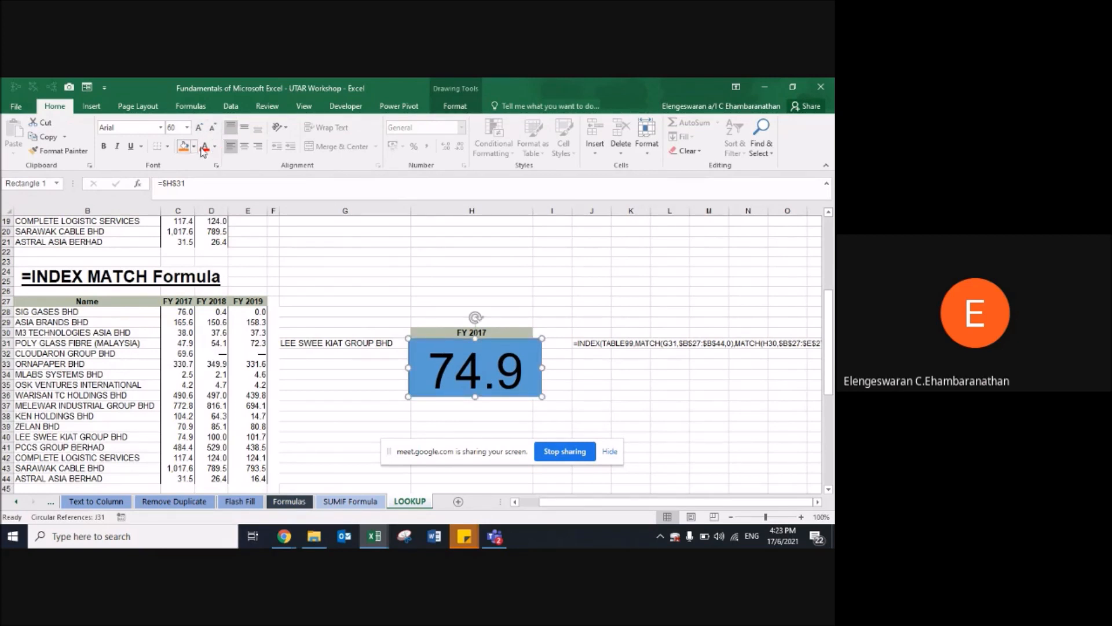
Step: Format the rectangle with bold white text and a dark blue fill
click(215, 147)
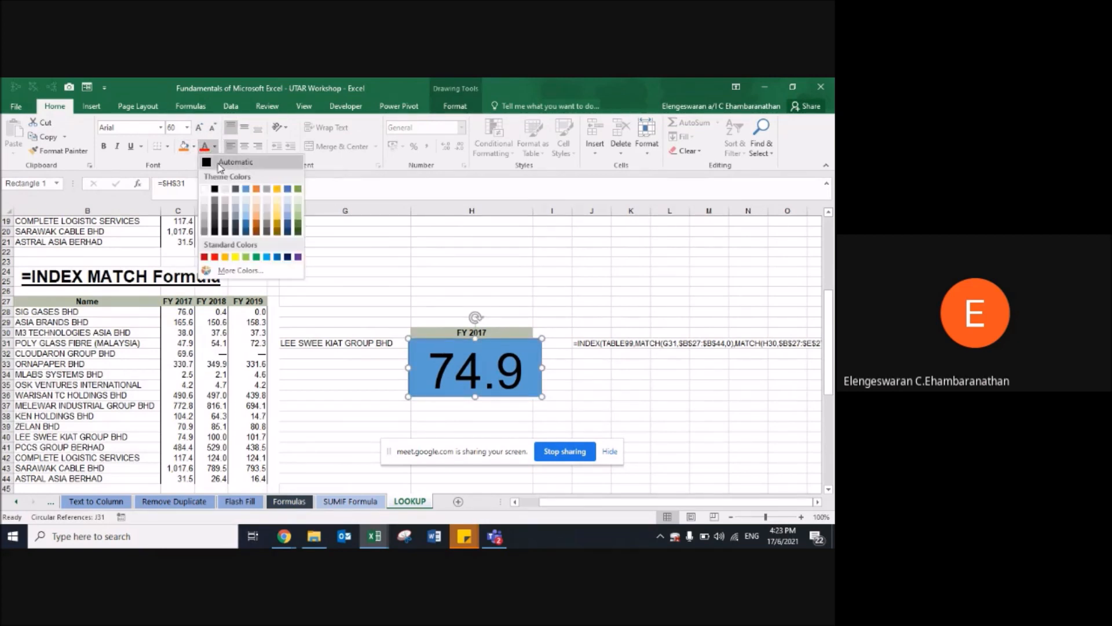
click(204, 189)
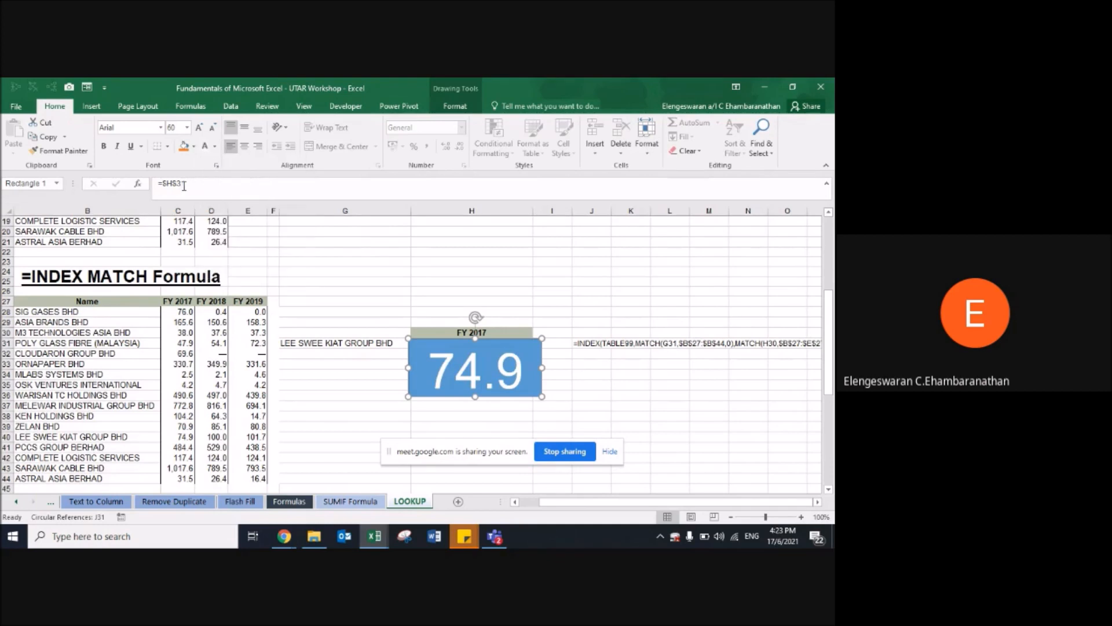
click(104, 149)
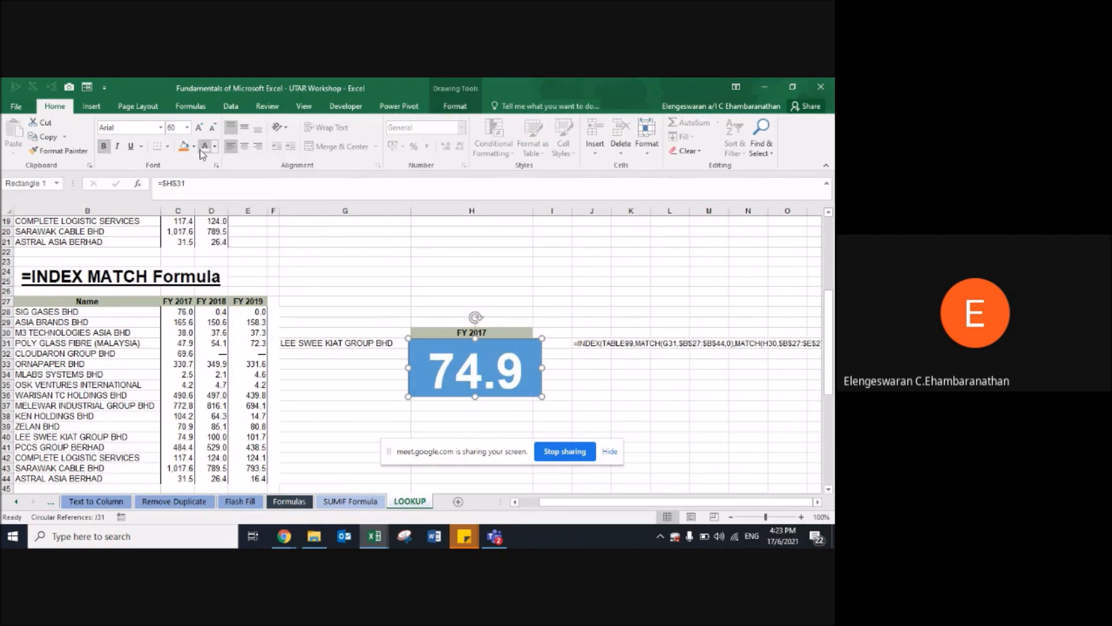
click(193, 146)
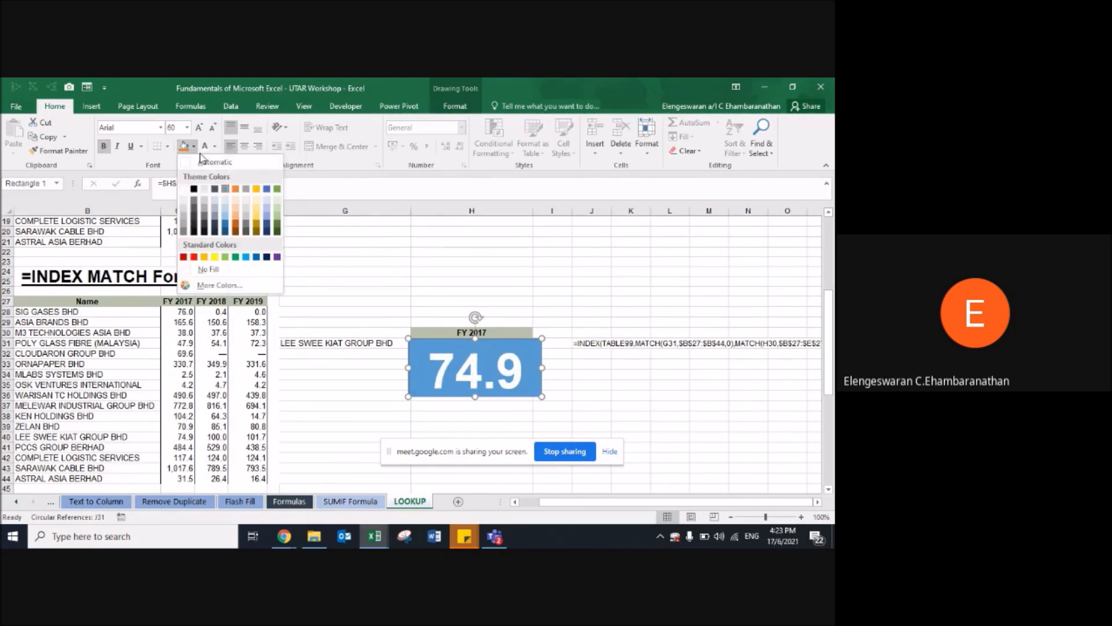
click(266, 256)
click(340, 396)
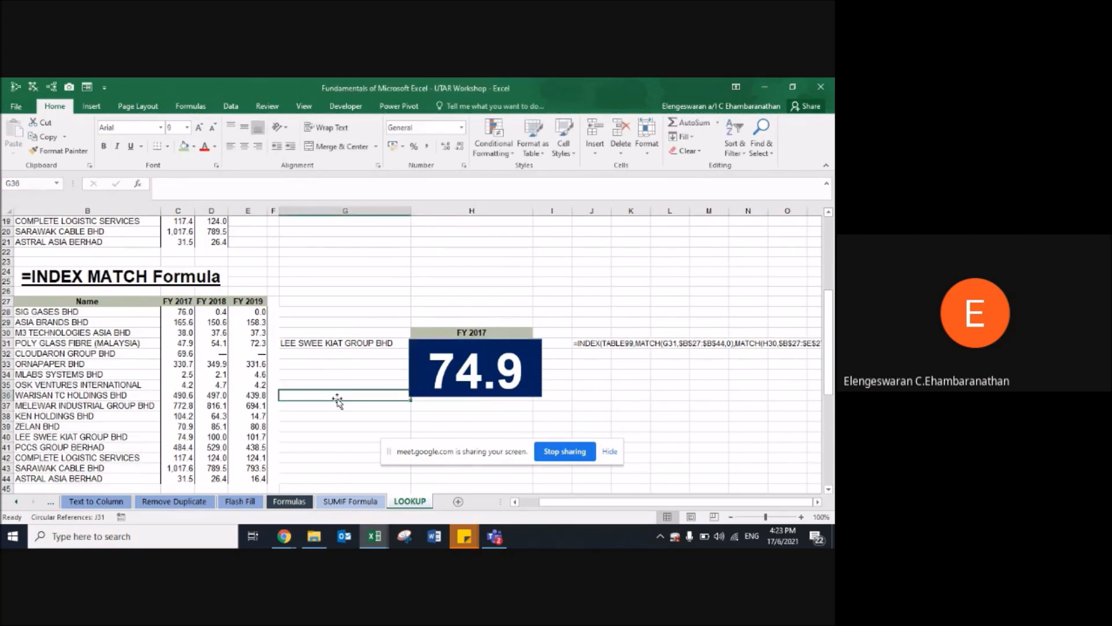
Step: Try FY 2019 as the year in H30 with the linked rectangle, and undo the year change
click(460, 334)
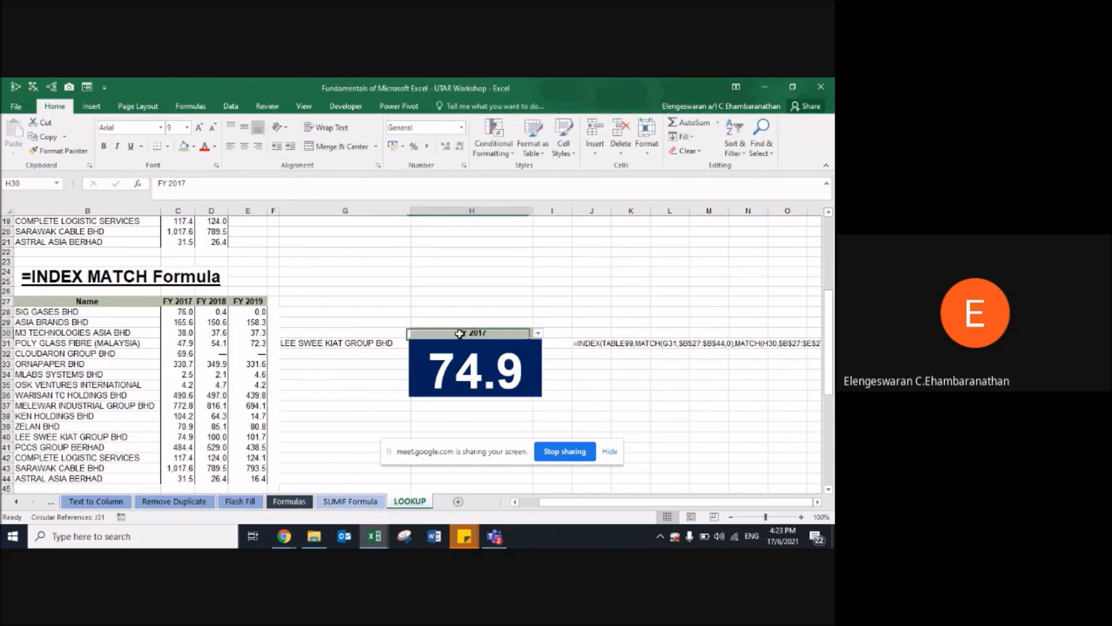
click(538, 334)
click(499, 360)
click(450, 380)
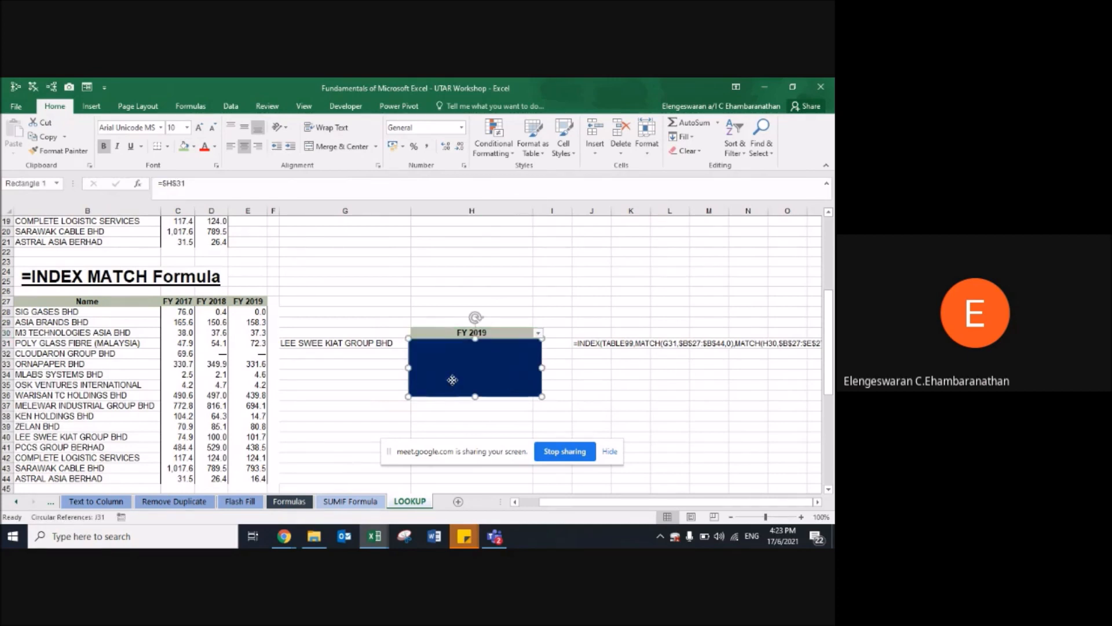
key(ctrl+z)
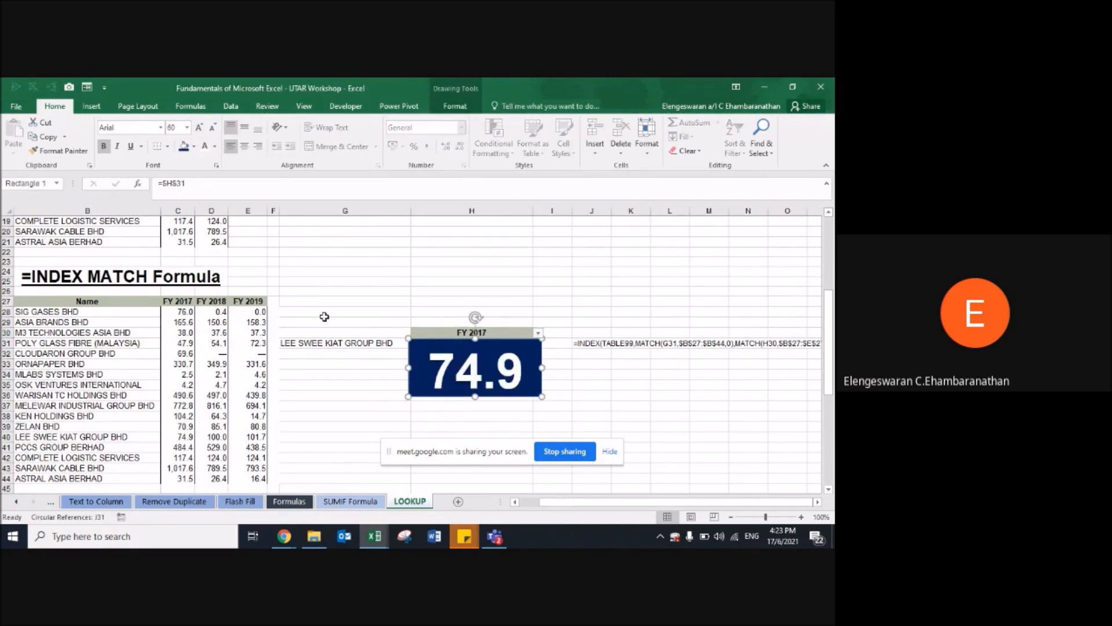
Step: Reduce the rectangle's text to 48 pt and center it within the shape
click(212, 127)
click(212, 127)
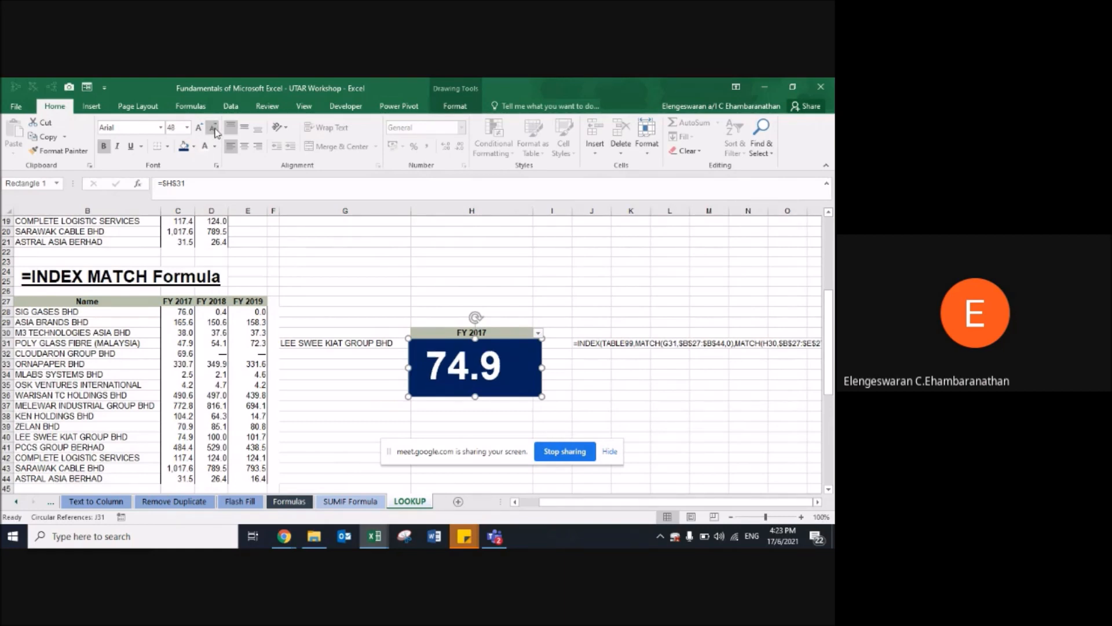
click(244, 145)
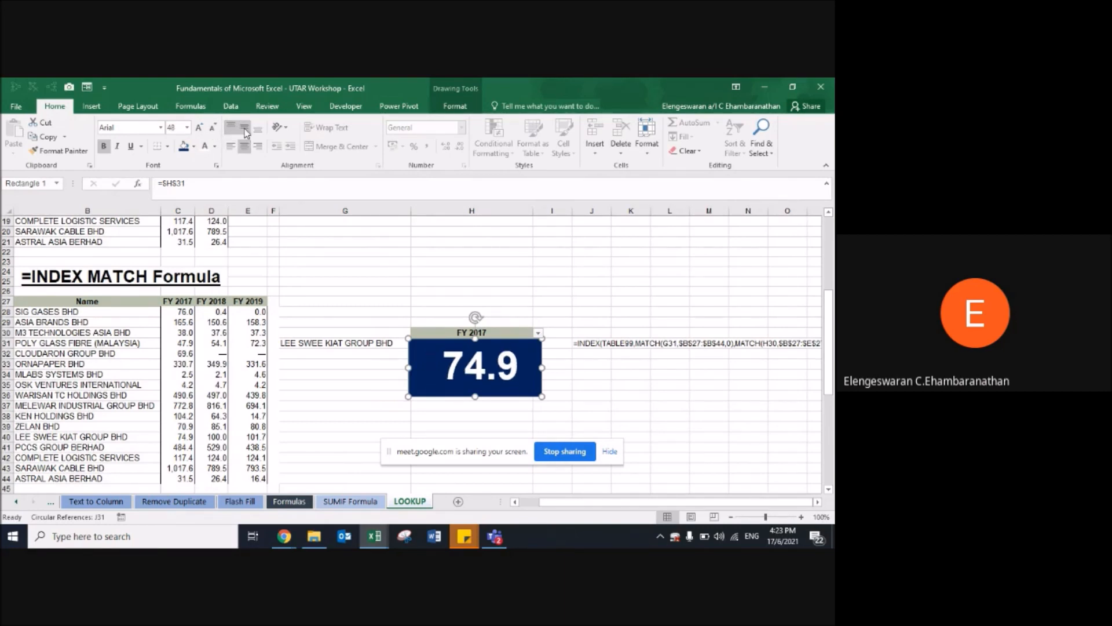
click(343, 393)
Step: Set the year in H30 to FY 2019 and the company in G31 to ASIA BRANDS BHD
click(506, 332)
click(539, 333)
click(496, 359)
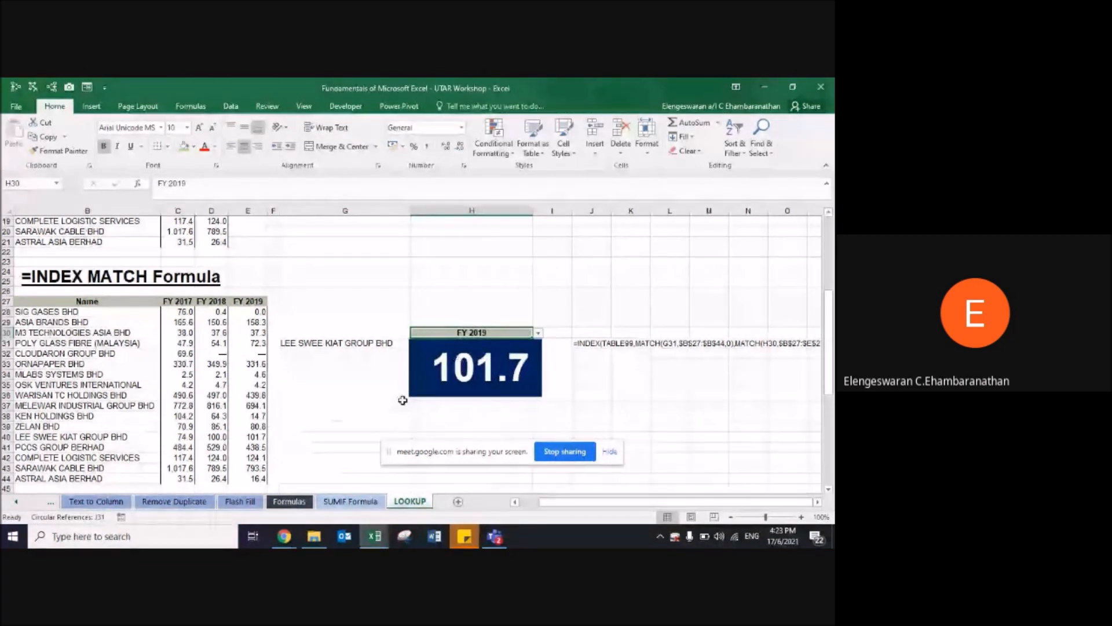
click(345, 345)
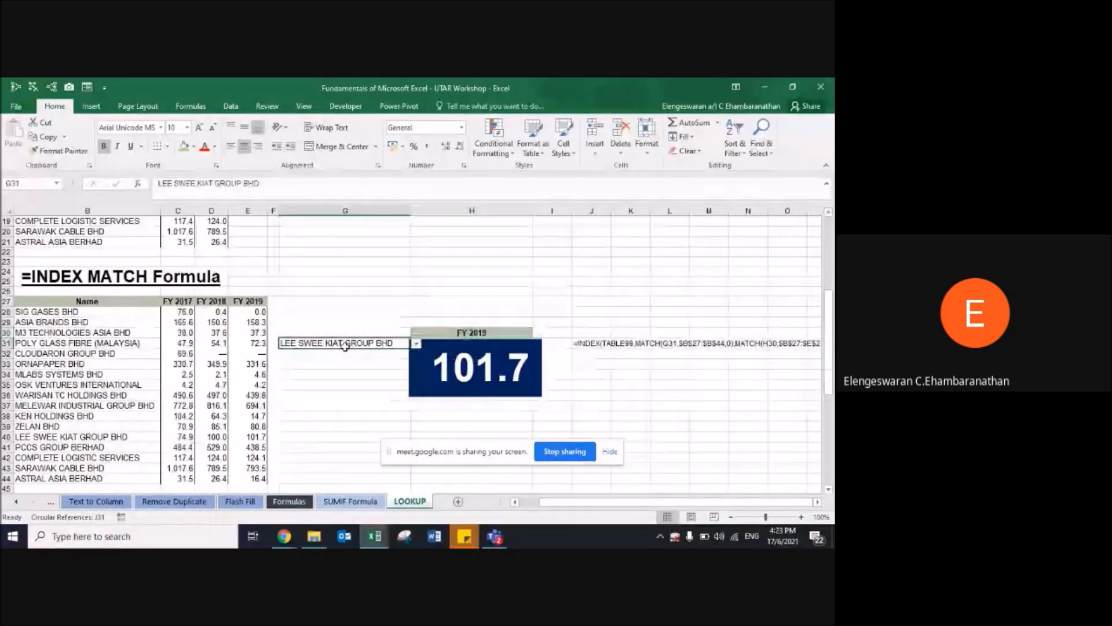
click(416, 343)
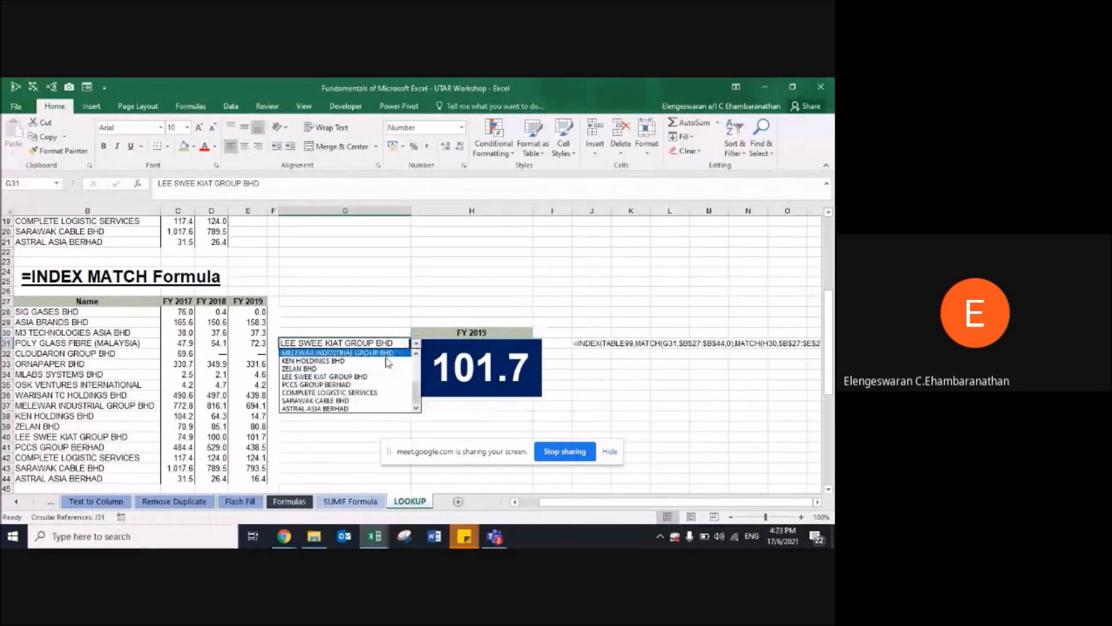
drag(416, 397, 420, 372)
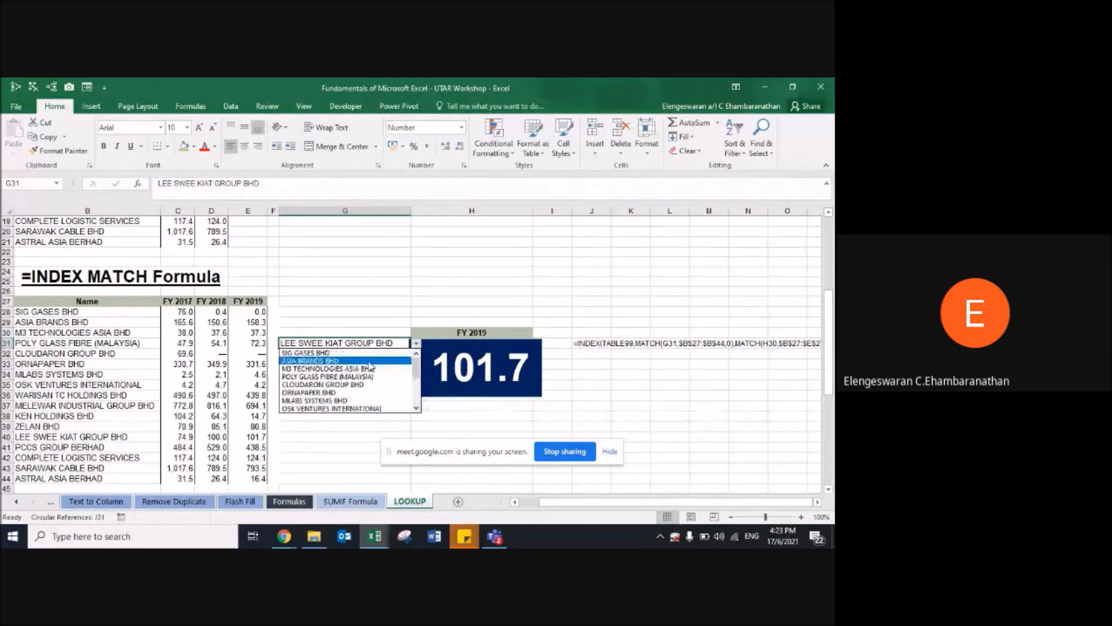
click(370, 361)
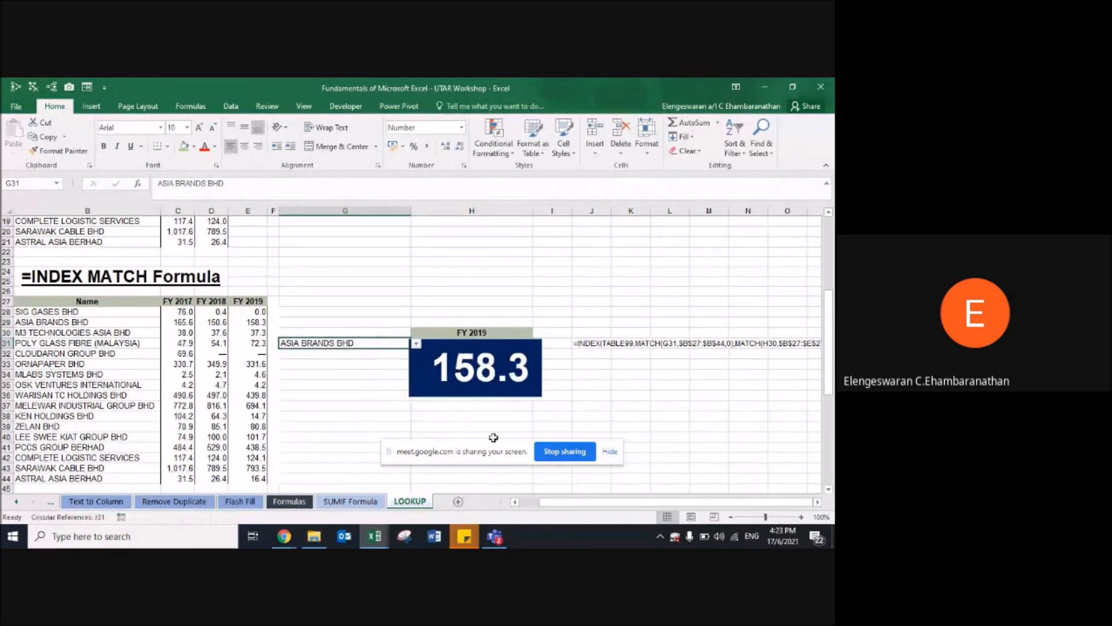
Step: Clear the existing DGET results for all three years in H50:J50
click(591, 339)
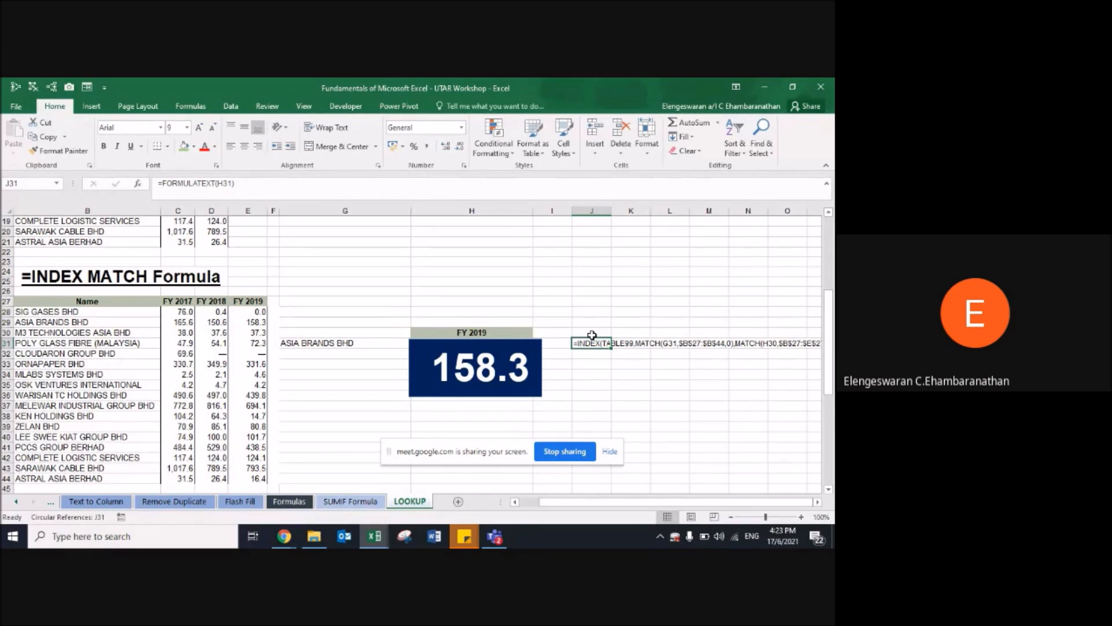
scroll(591, 335, down, 2)
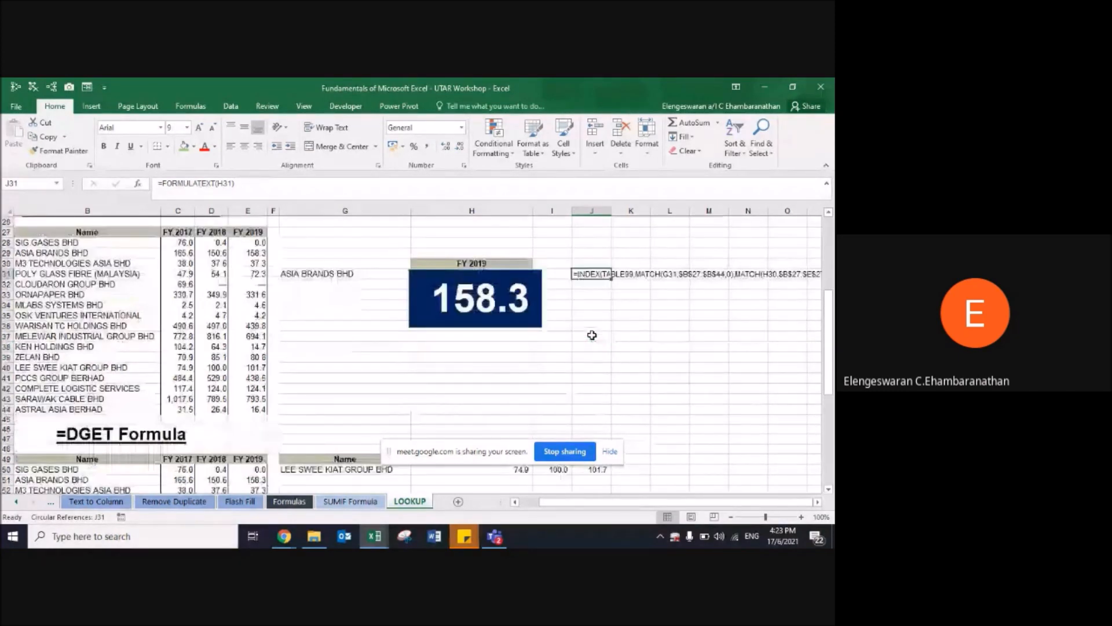
scroll(592, 335, down, 4)
click(469, 355)
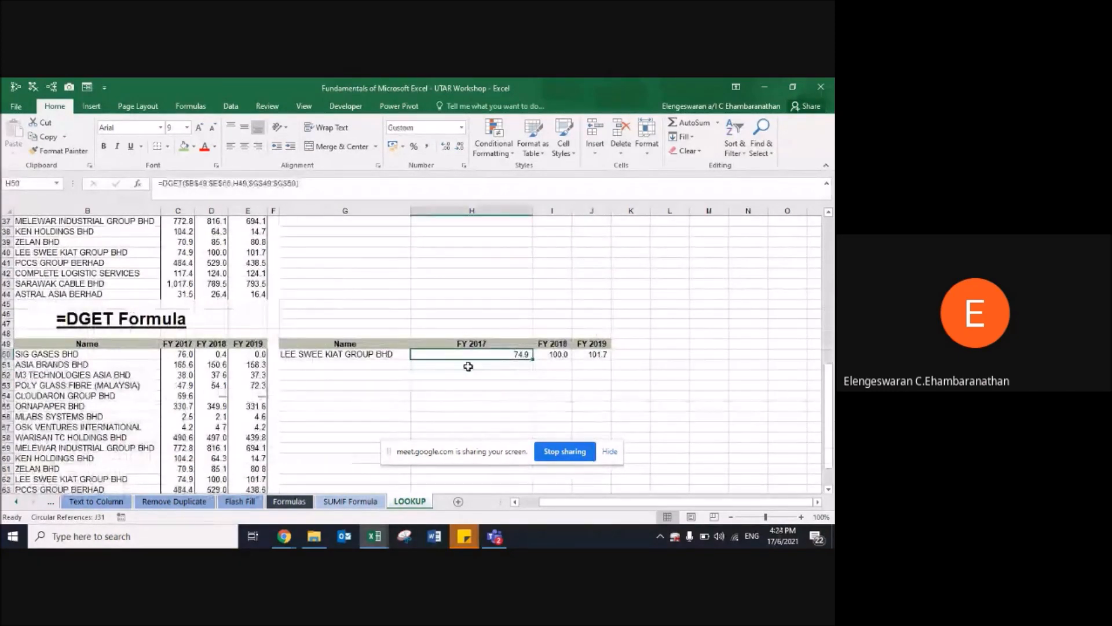
key(shift+Right)
key(shift+Right)
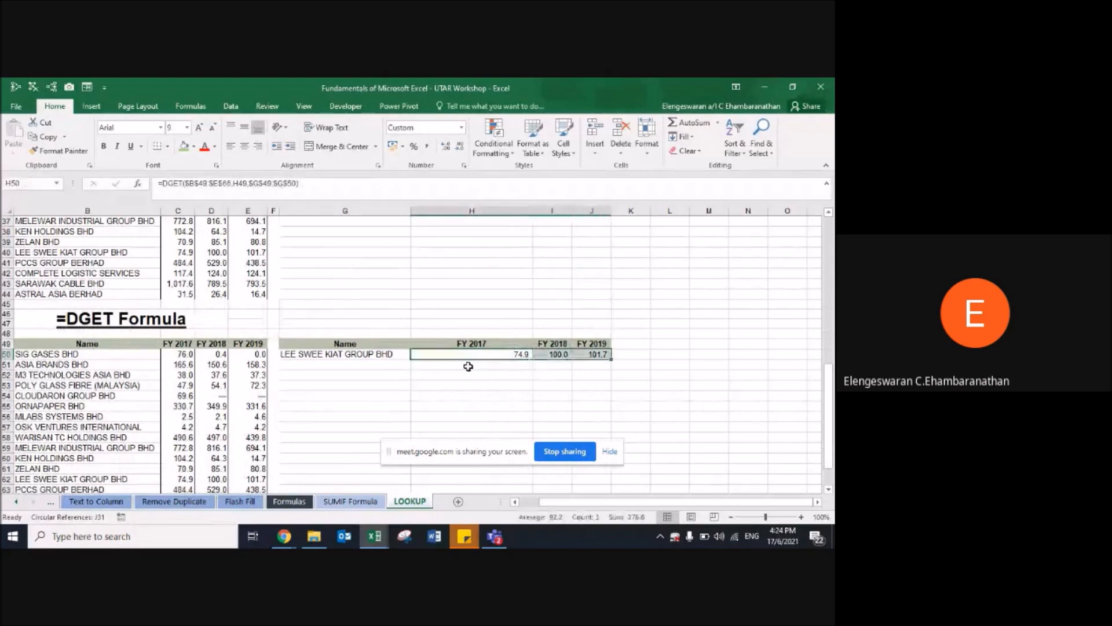
key(Delete)
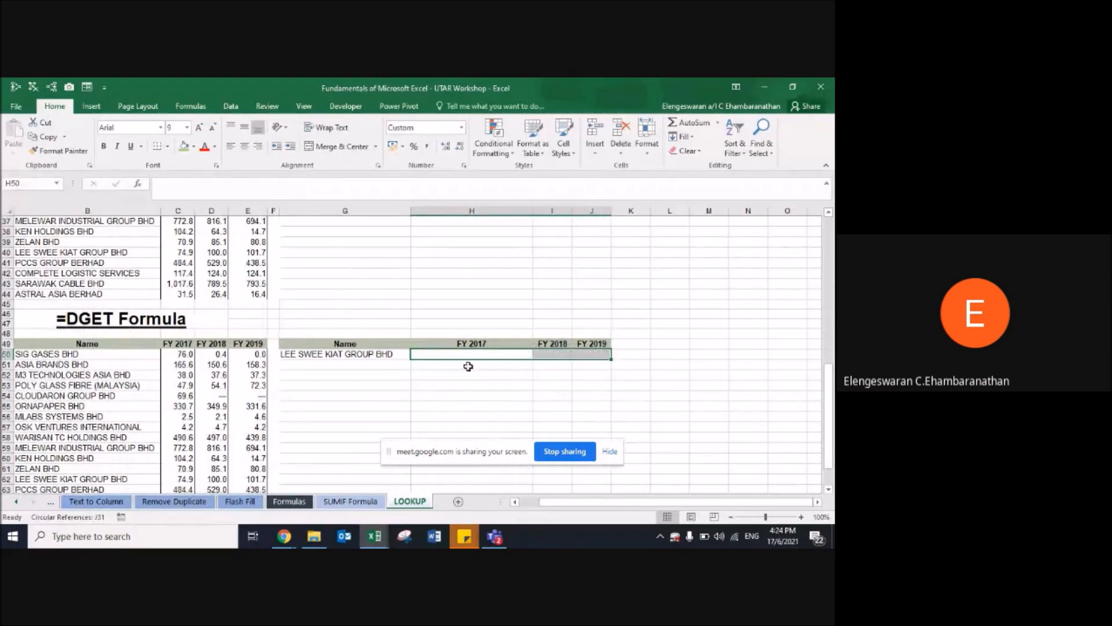
key(Left)
key(Right)
key(Right)
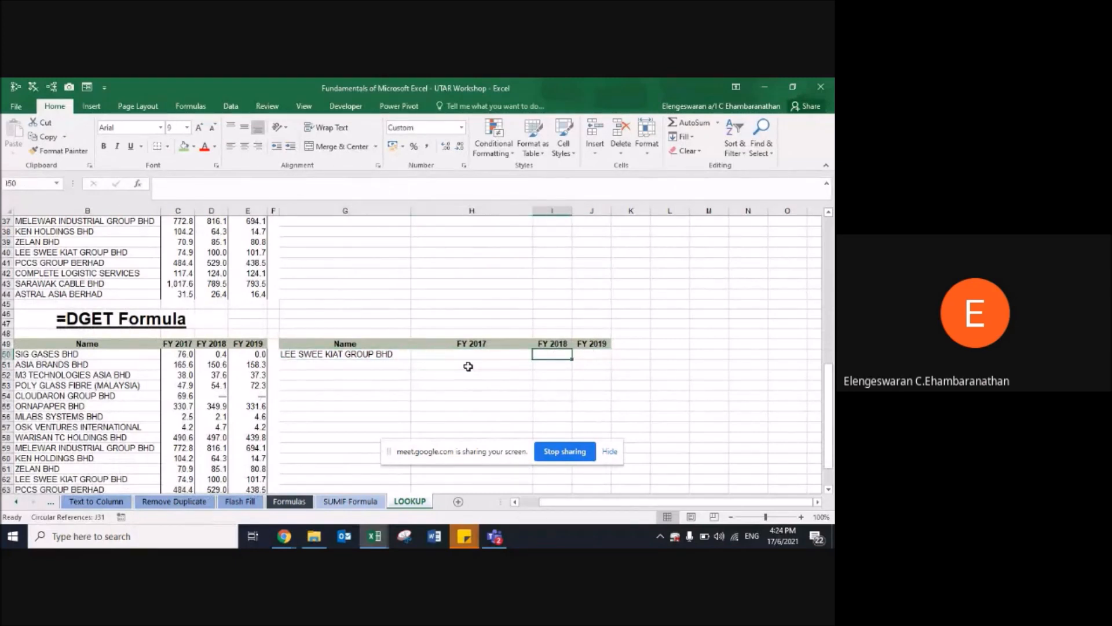
key(Left)
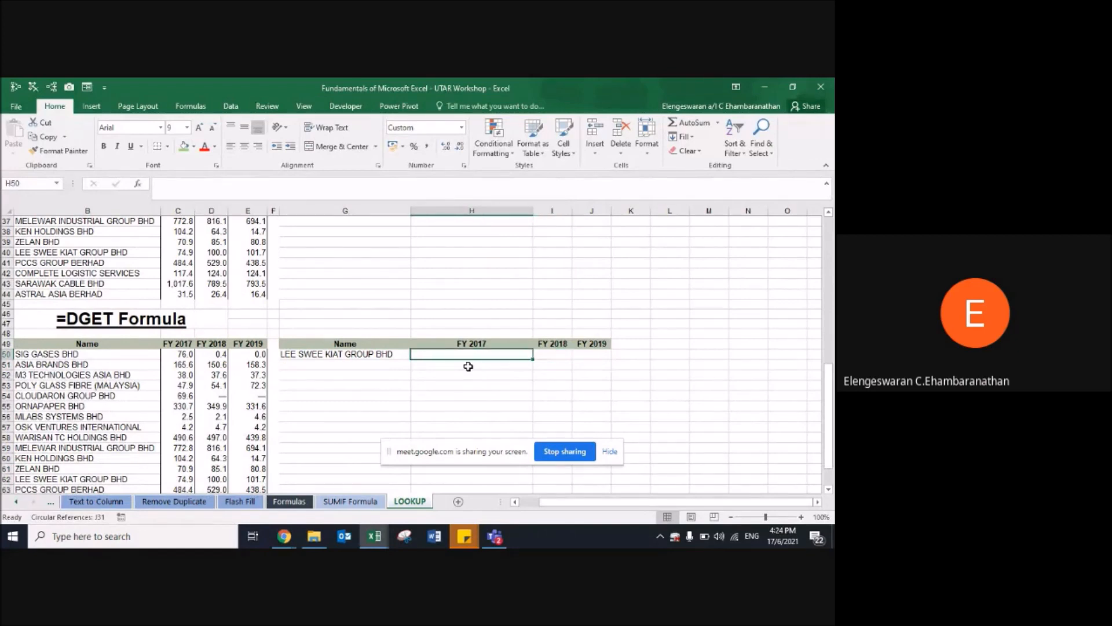
text(=dget)
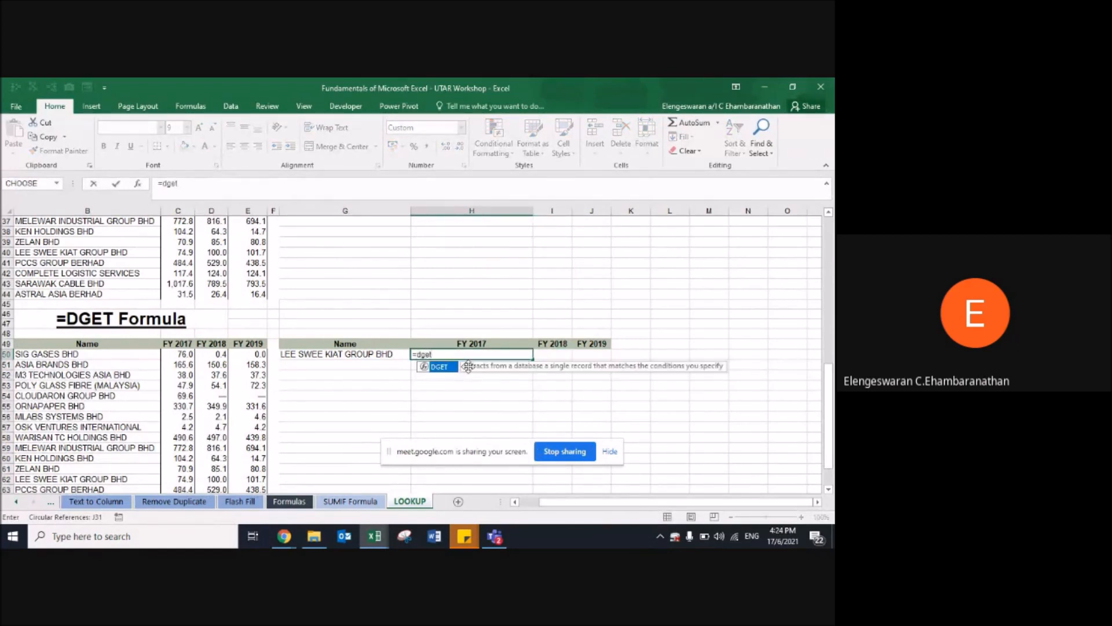
key(Right)
key(Right)
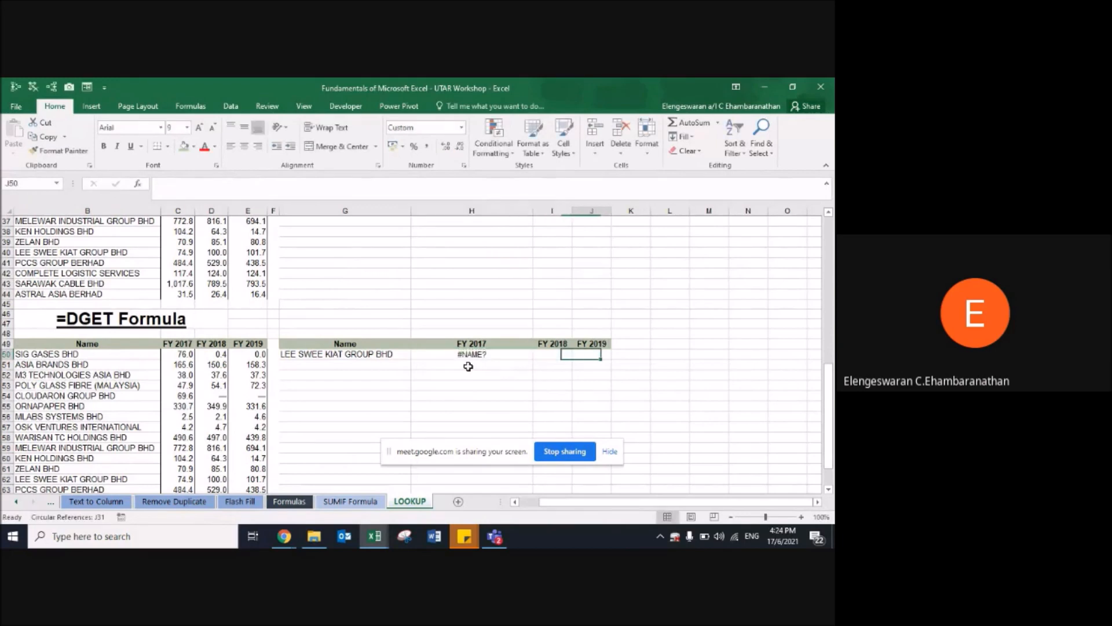
Step: Clear the FY 2018 and FY 2019 headers together with the cells beneath them in I49:J50
key(Left)
key(shift+Up)
key(shift+Right)
key(shift+Up)
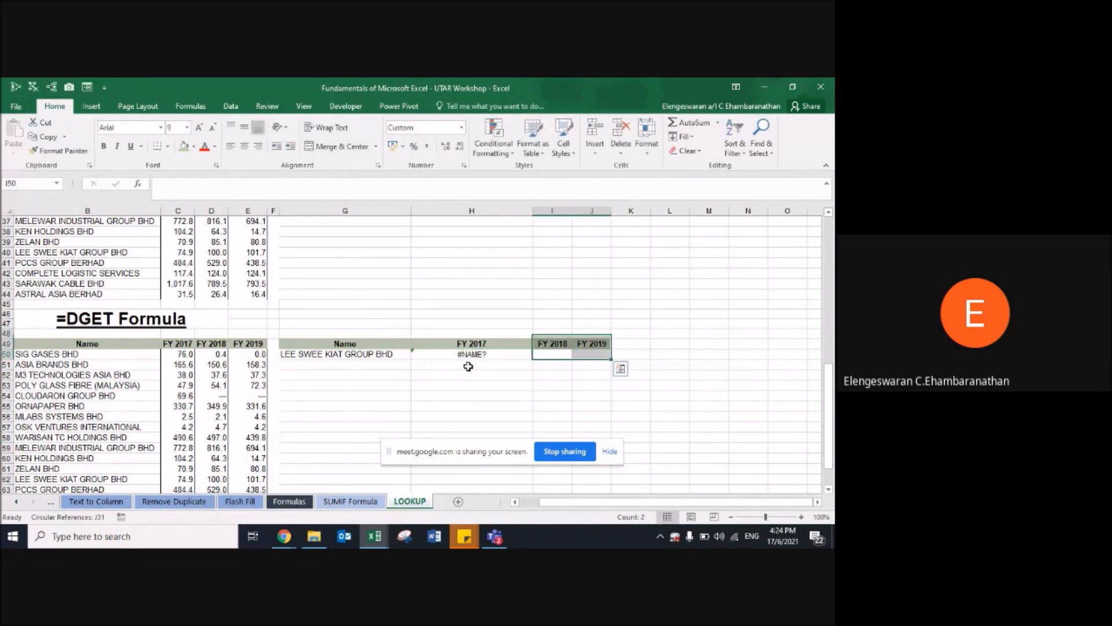
key(Delete)
Step: Start a DGET formula in H50 with the absolute range $B$49:$E$66 as its database
key(Left)
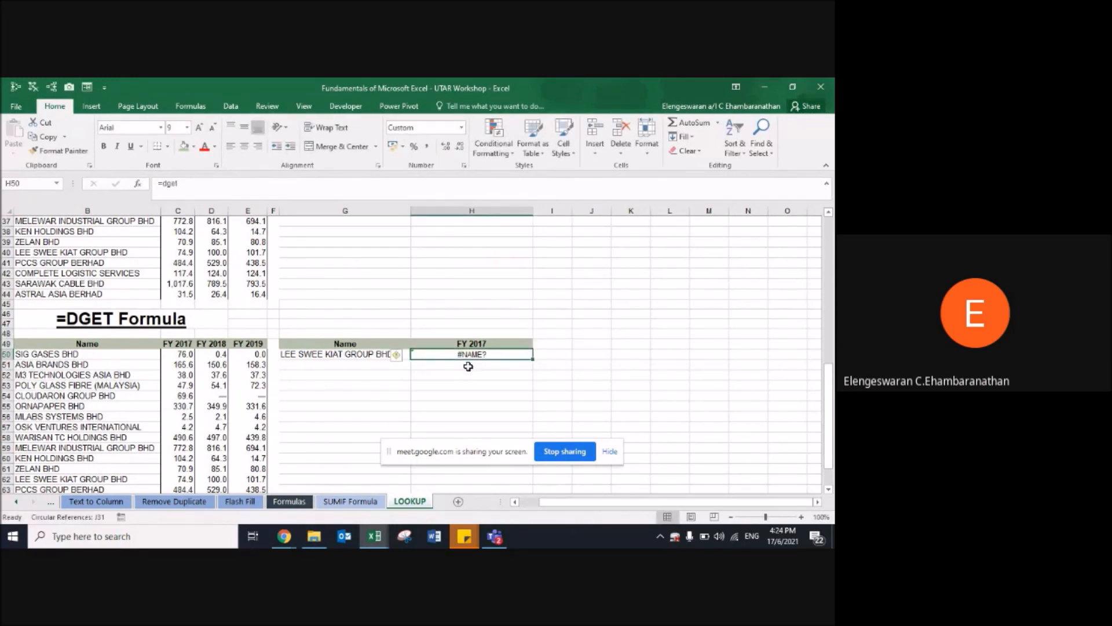
text(=d)
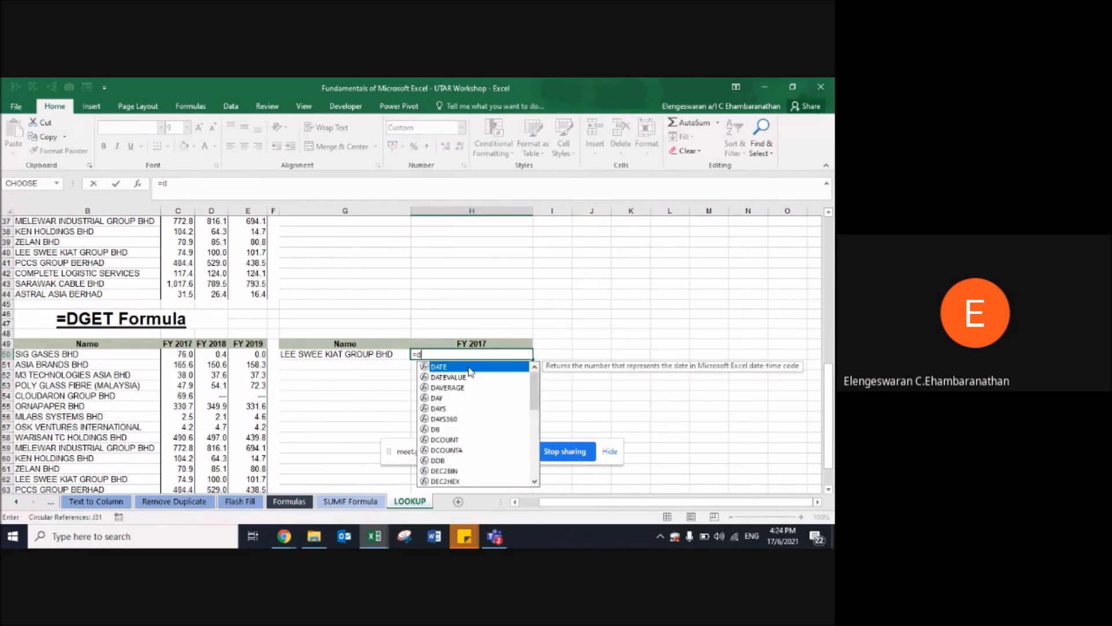
text(get)
double_click(439, 366)
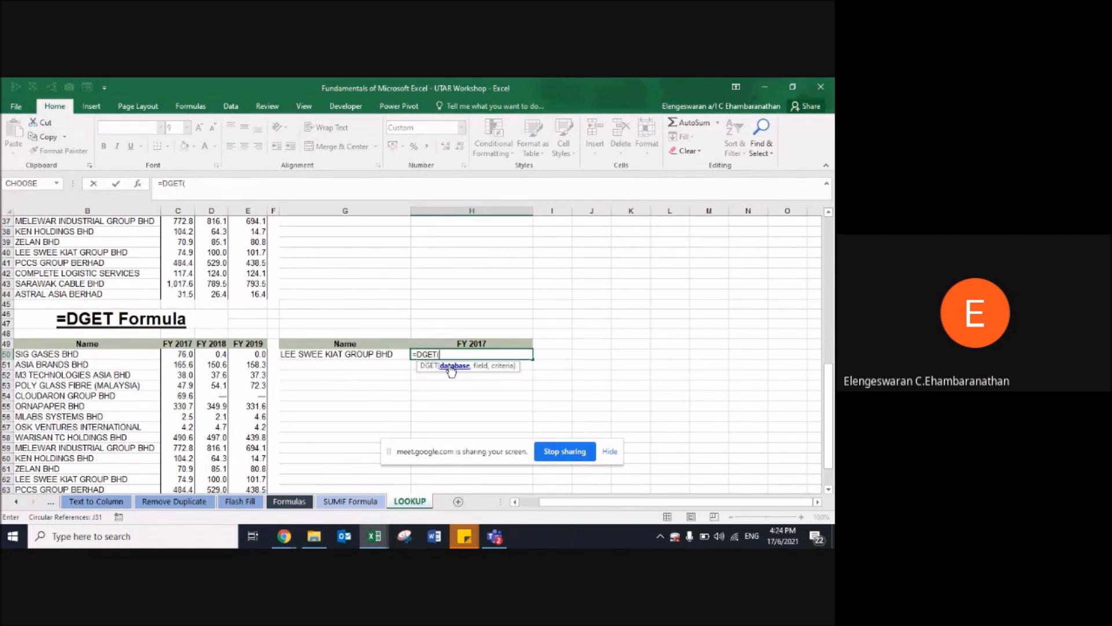
click(133, 346)
key(ctrl+shift+Down)
key(ctrl+shift+Right)
key(F4)
text(,)
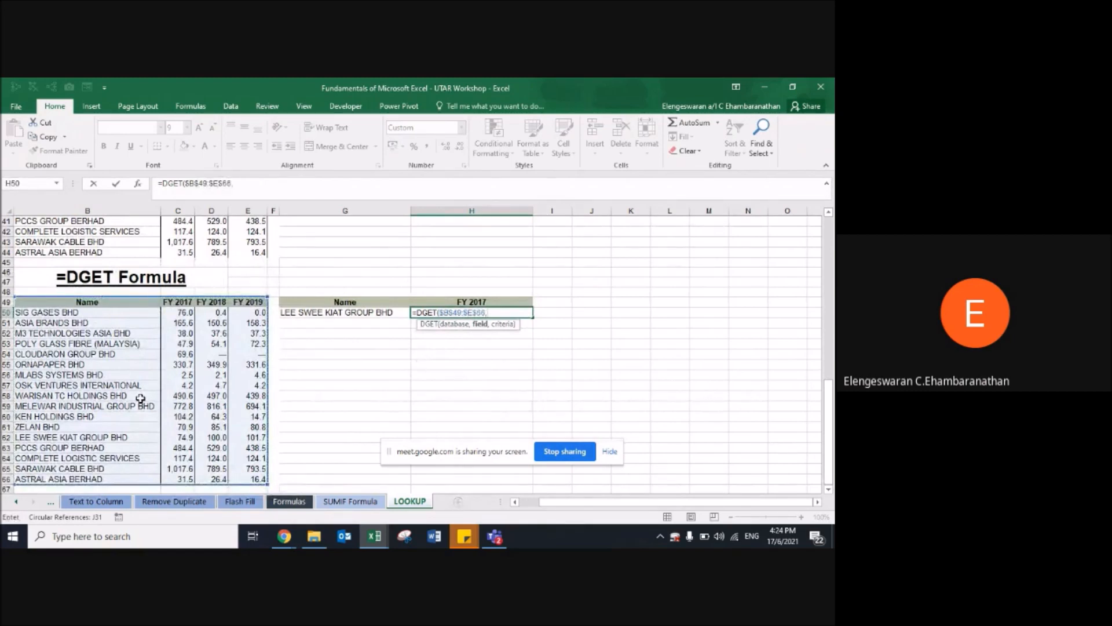
Step: Complete the DGET formula with H49 as the field and $G$49:$G$50 as the criteria
click(452, 302)
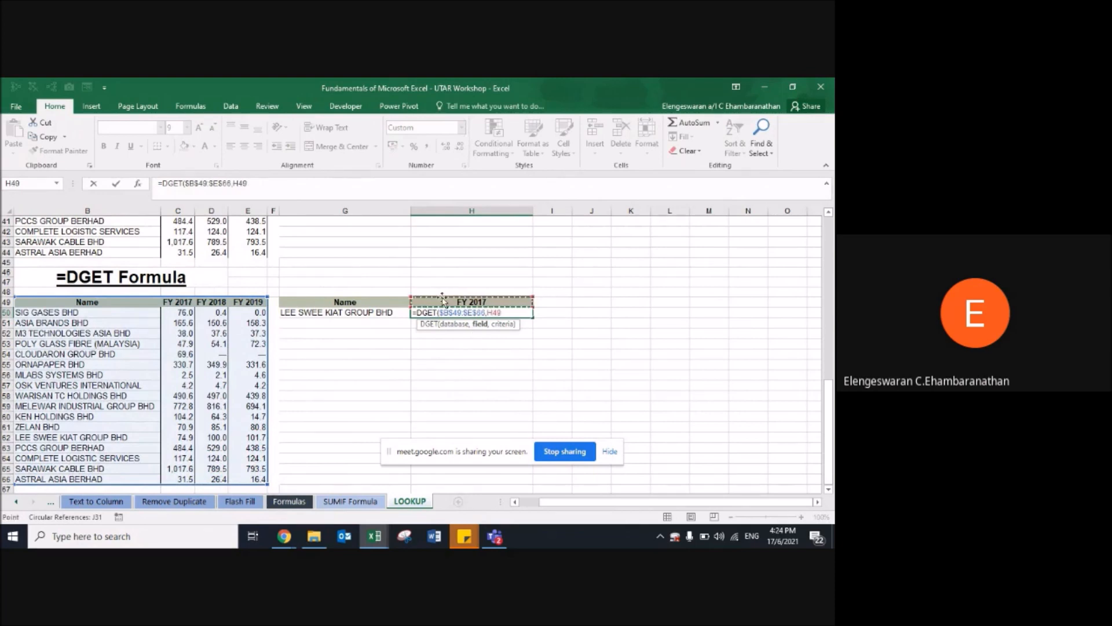
text(,)
drag(339, 304, 339, 307)
key(F4)
key(Down)
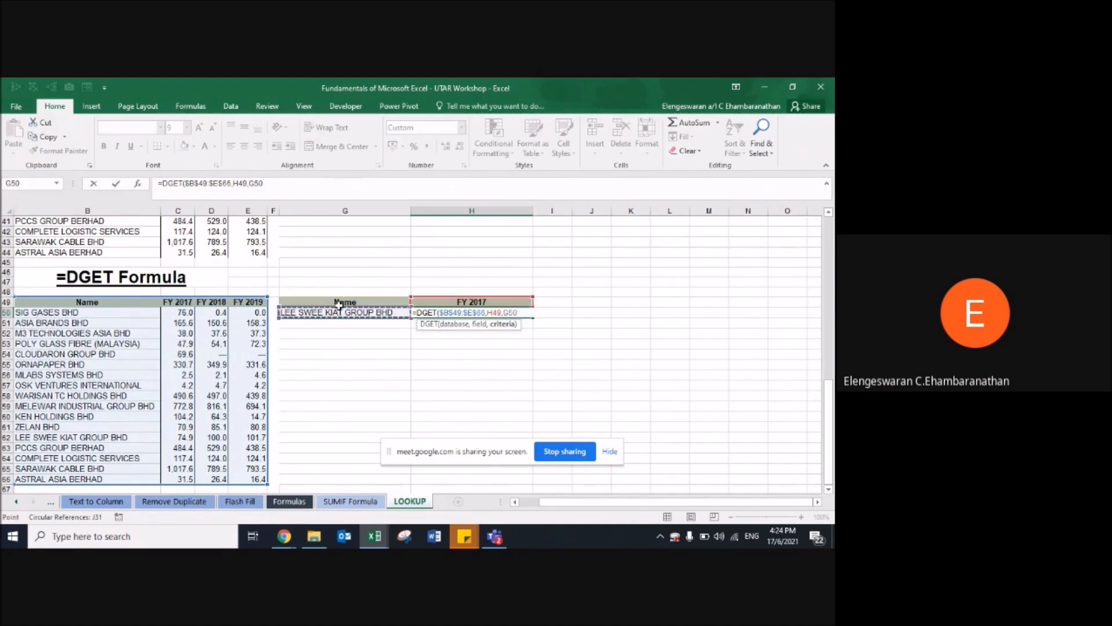
drag(341, 310, 338, 308)
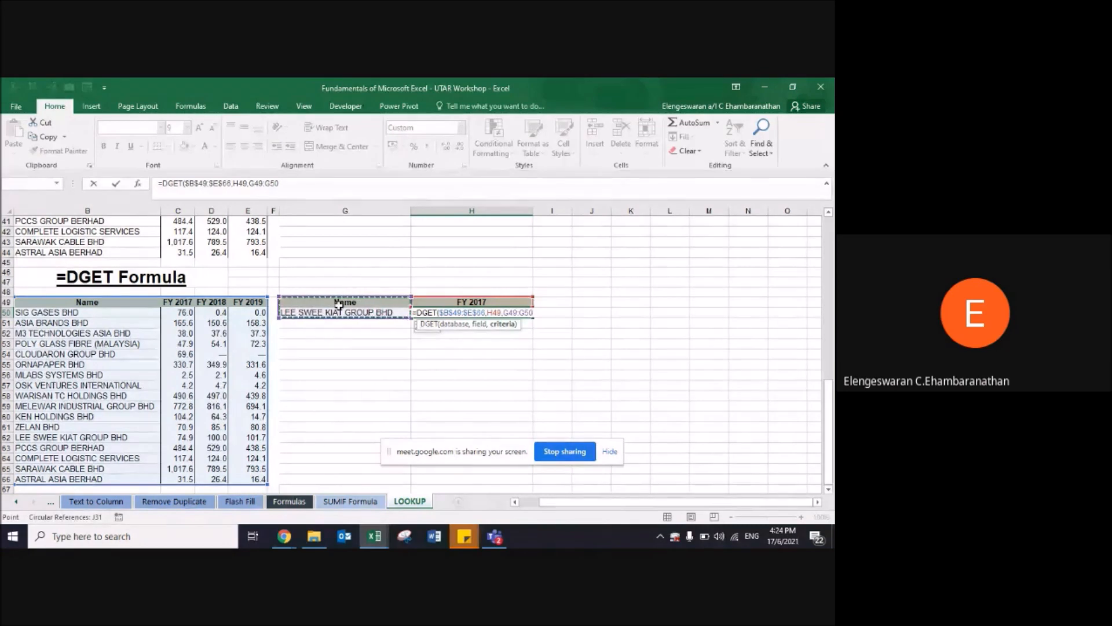
key(F4)
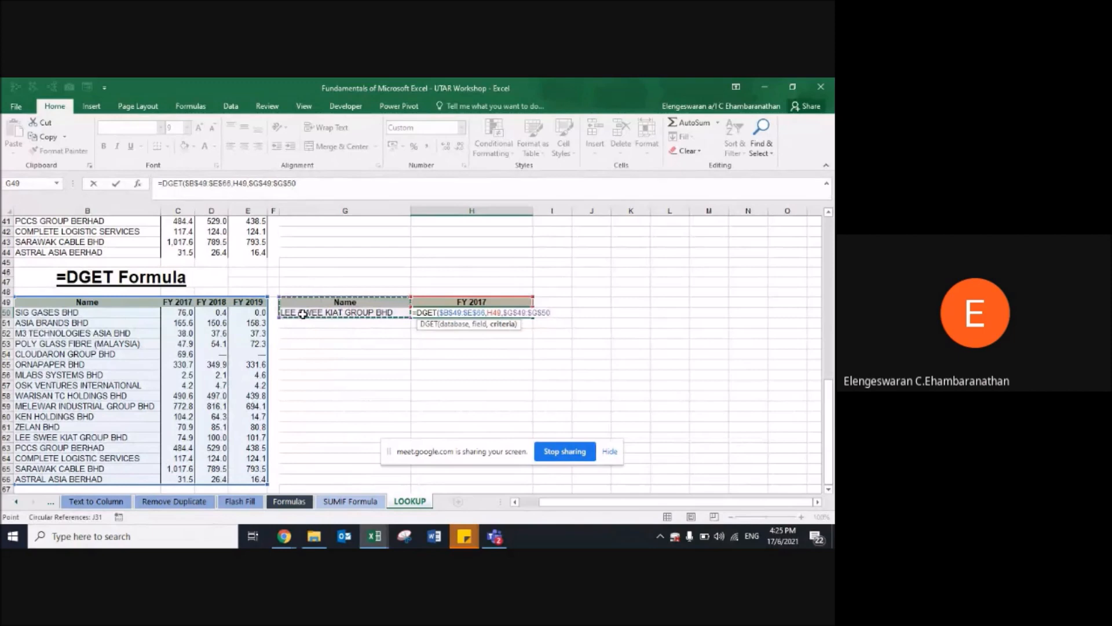
scroll(322, 272, up, 5)
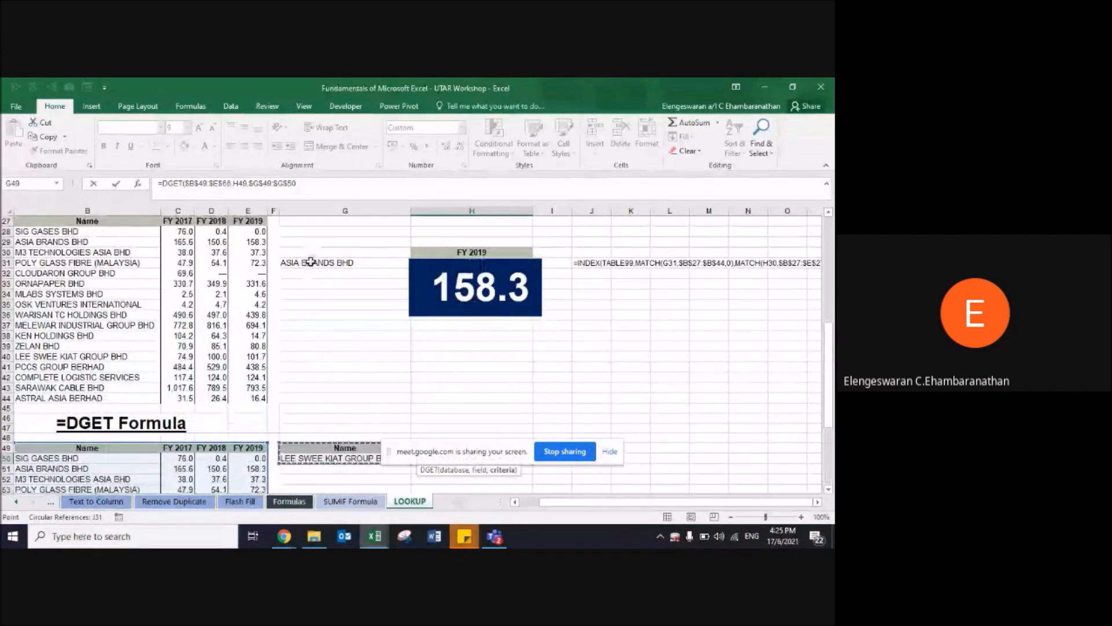
scroll(341, 435, down, 2)
scroll(341, 434, down, 1)
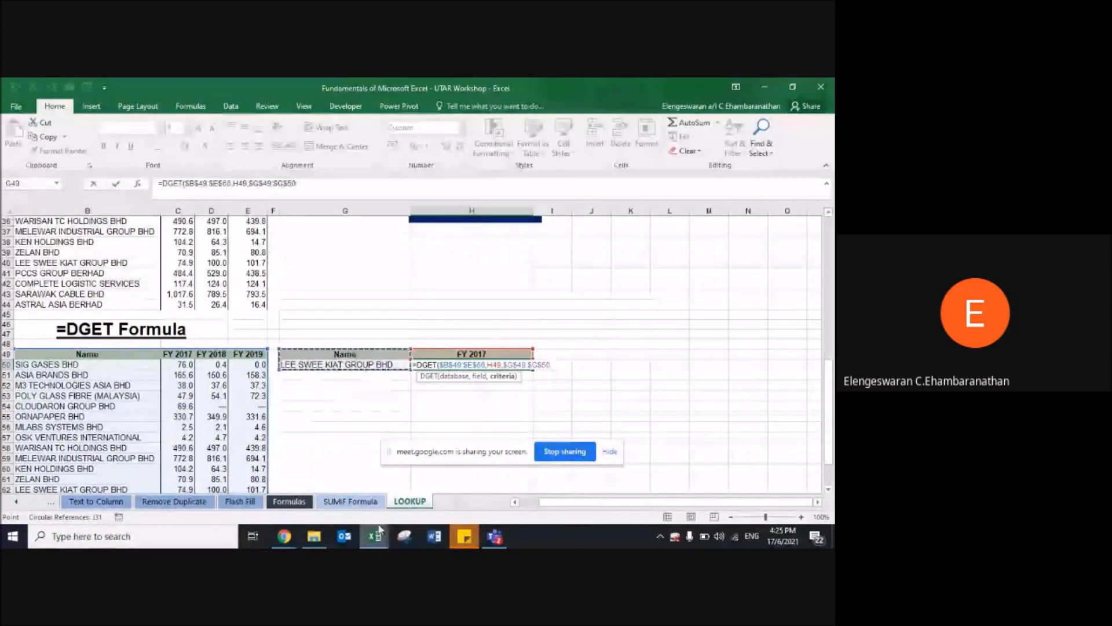
mouse_move(380, 528)
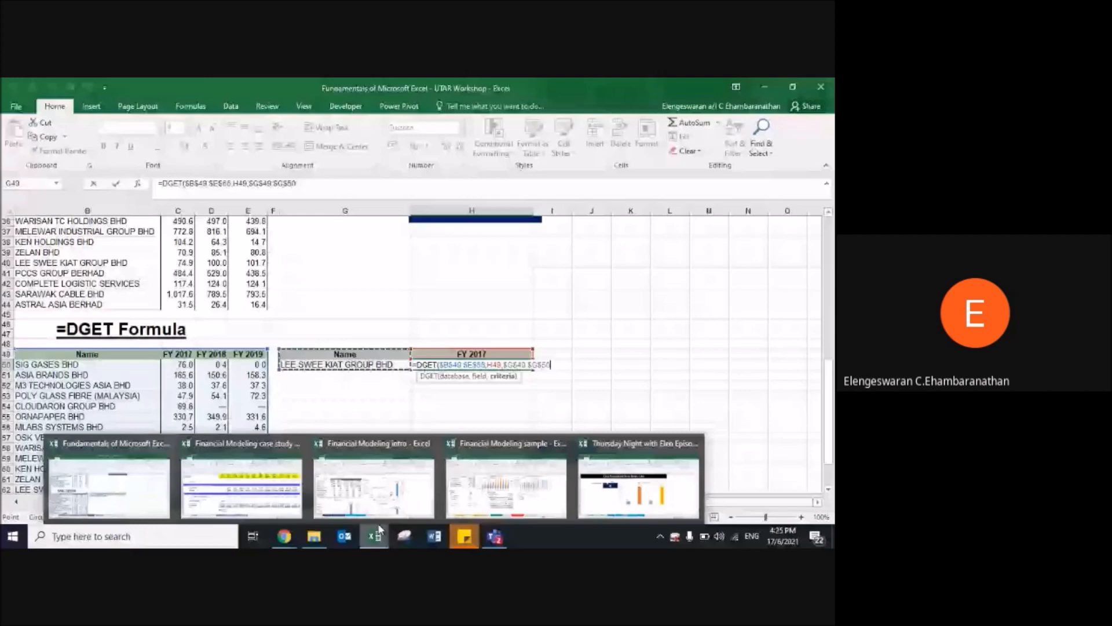
text())
key(Return)
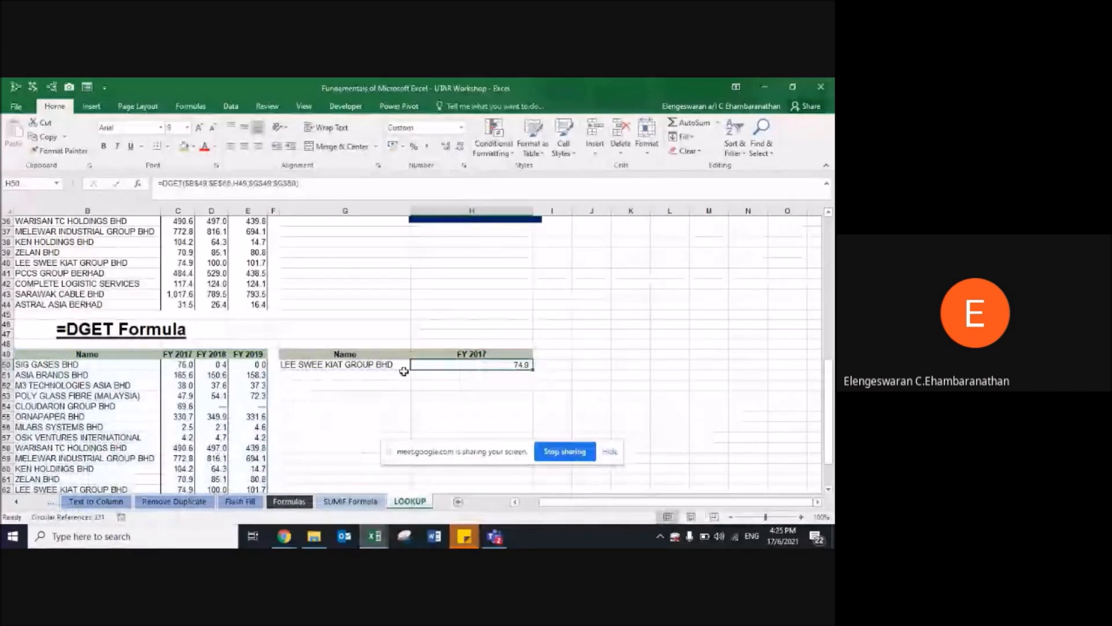
Step: Check the DGET result against the FY 2017 figure for LEE SWEE KIAT GROUP BHD in the source table
scroll(404, 371, down, 1)
scroll(404, 372, down, 1)
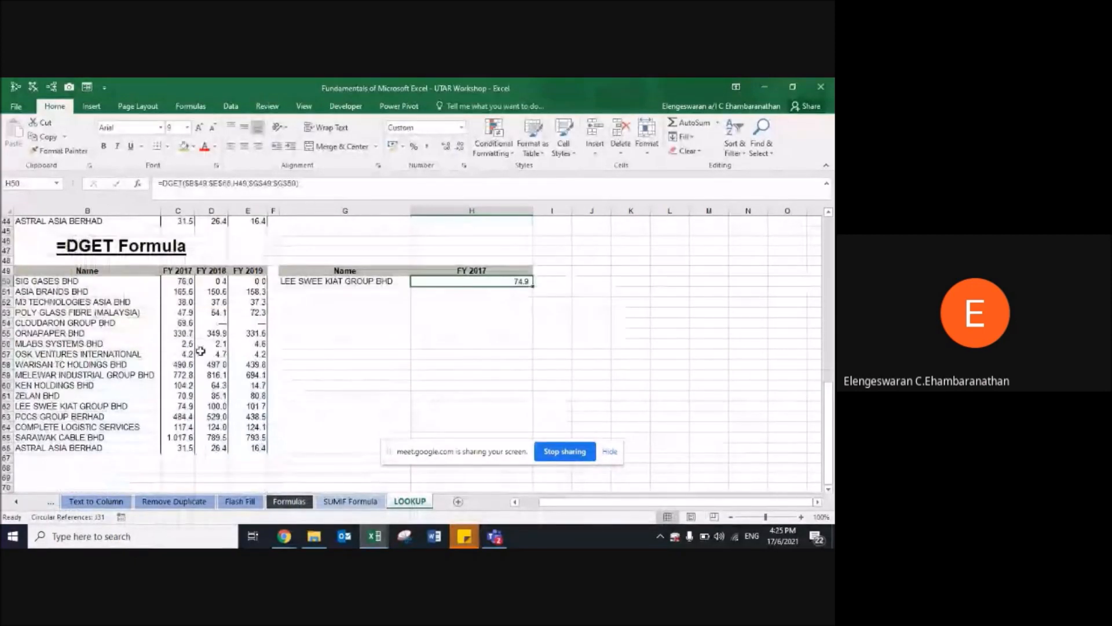
click(181, 407)
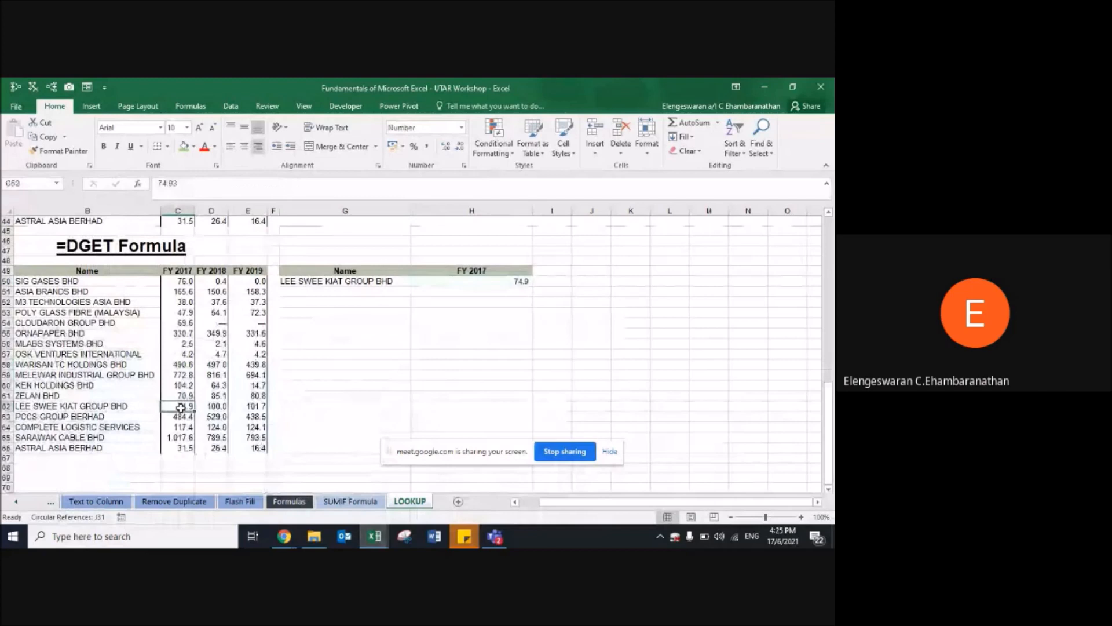
click(464, 284)
key(Up)
key(Right)
key(Right)
key(Left)
key(Left)
key(Right)
key(Left)
Step: Copy the FY 2017 to FY 2019 headers from C49:E49 to the result table, starting at H49
click(177, 271)
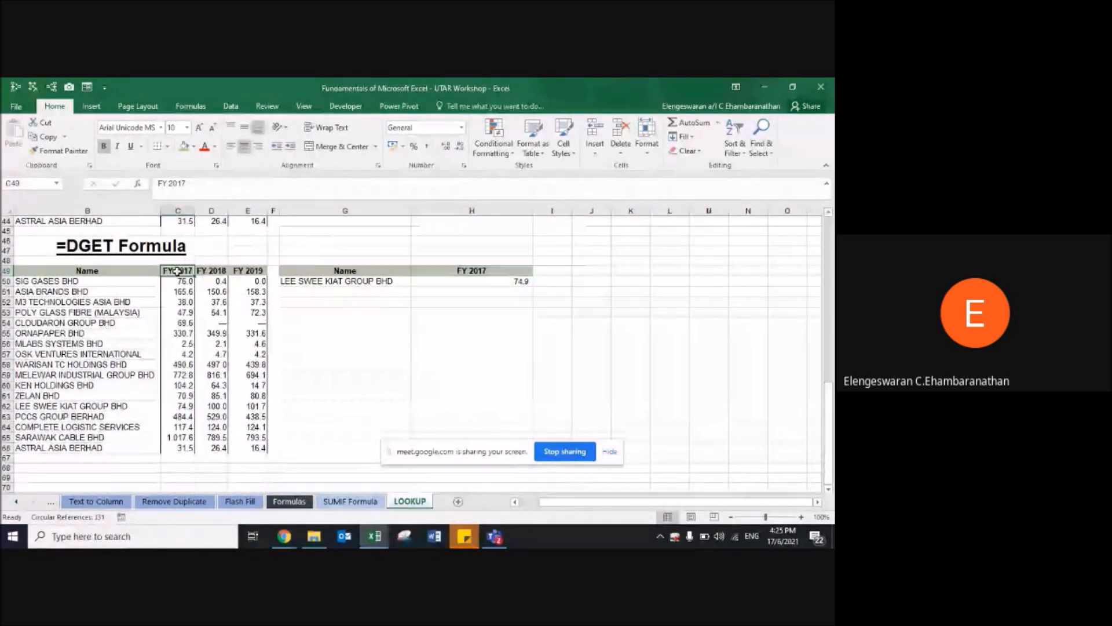
key(shift+Right)
key(shift+Right)
key(ctrl+c)
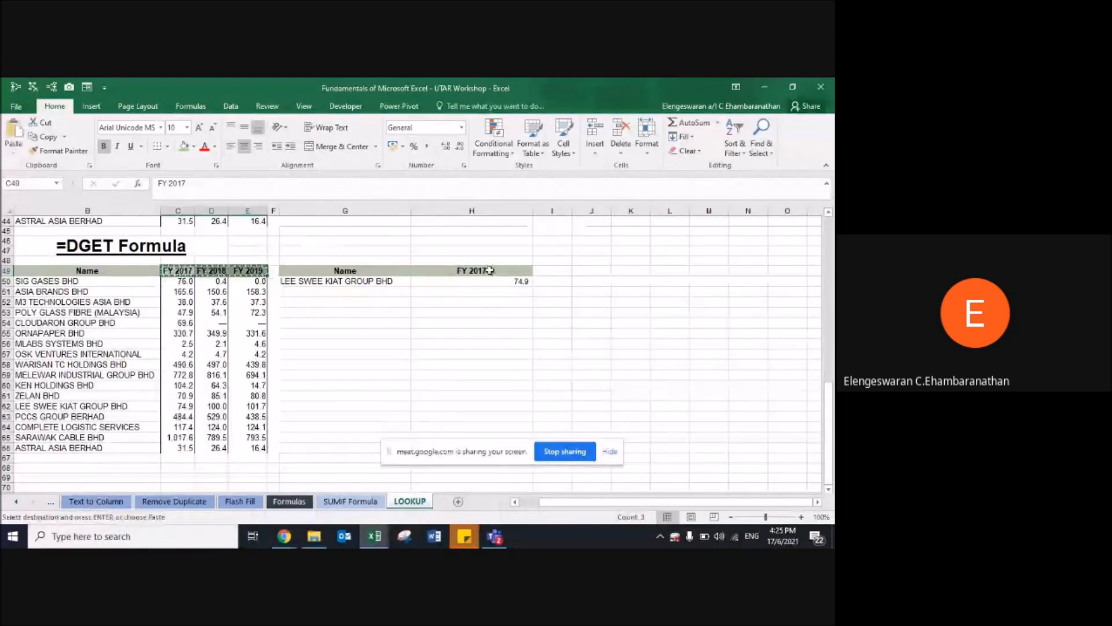
click(491, 269)
key(ctrl+v)
Step: Fill the DGET formula from H50 across to J50 for FY 2018 and FY 2019
key(Down)
key(Right)
key(Right)
key(shift+Left)
key(shift+Left)
key(ctrl+r)
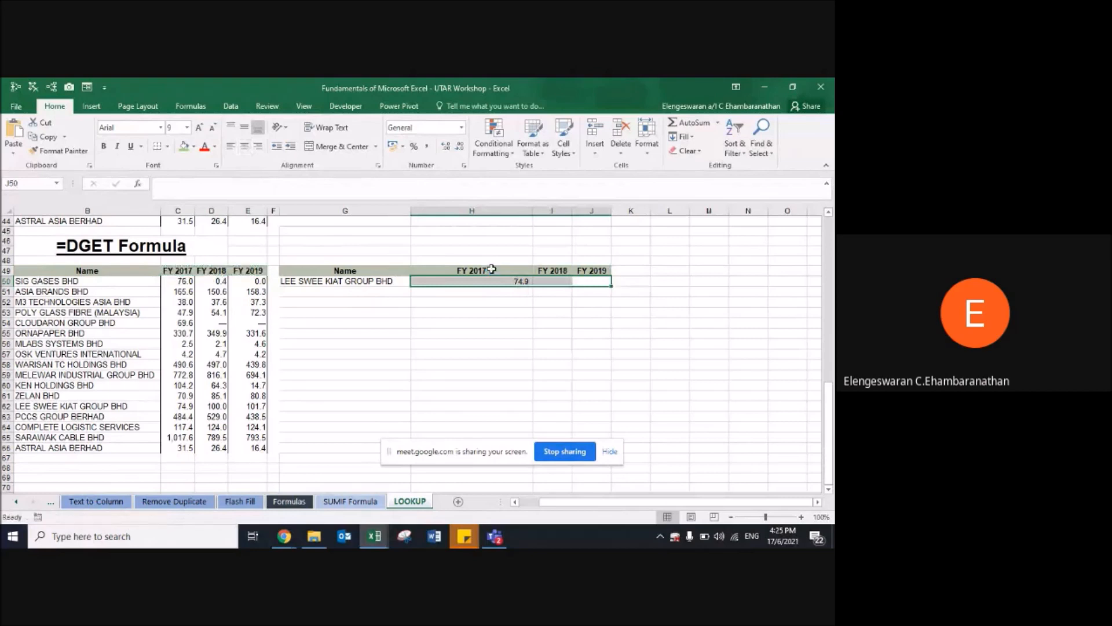
key(shift+Right)
key(shift+Right)
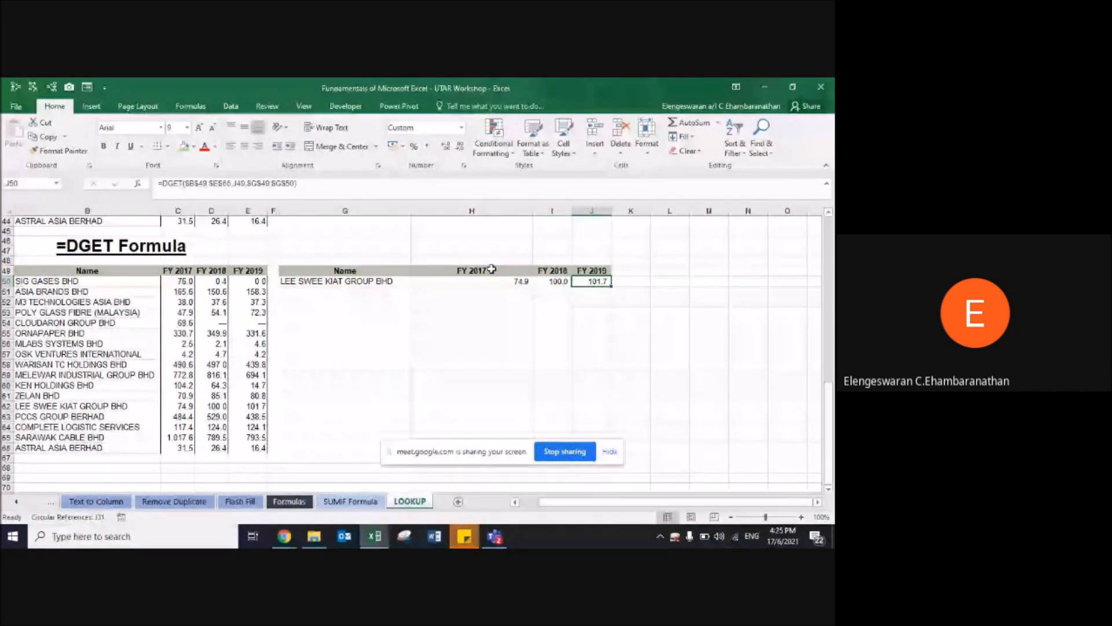
key(Left)
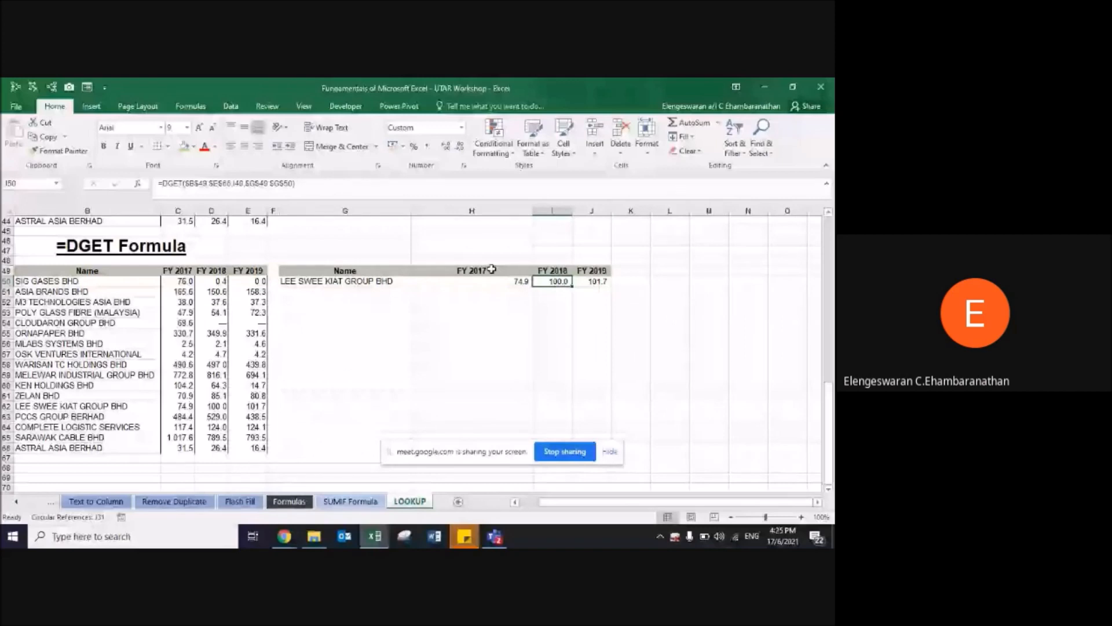
Step: Enter the note "Alt F1" in cell L50 beside the DGET results
key(Right)
key(Right)
key(Right)
text(Alt)
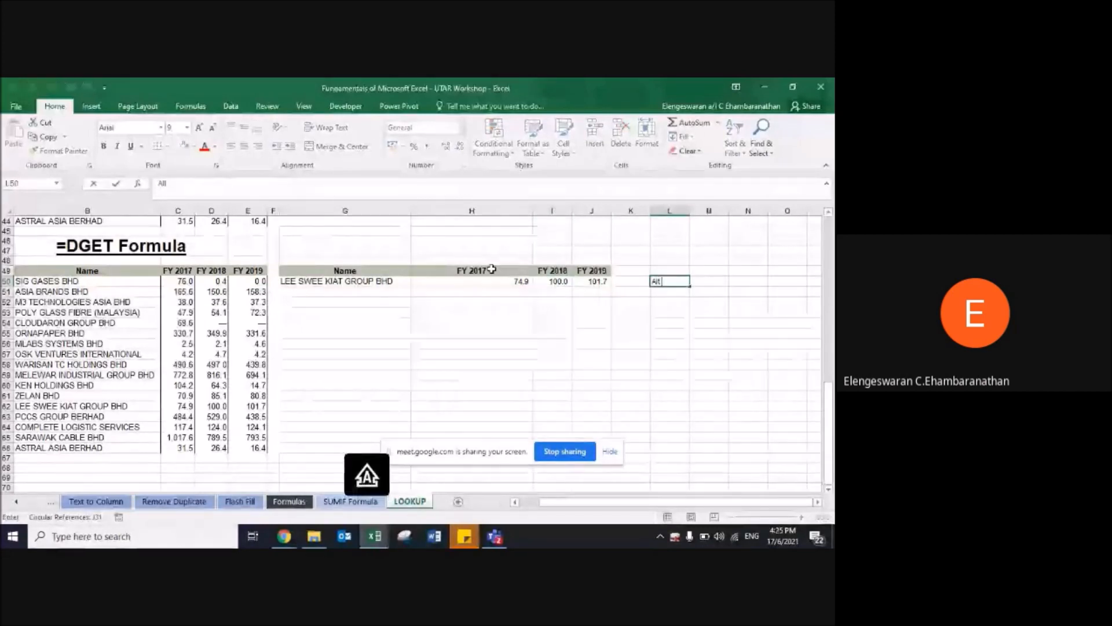
text( F1)
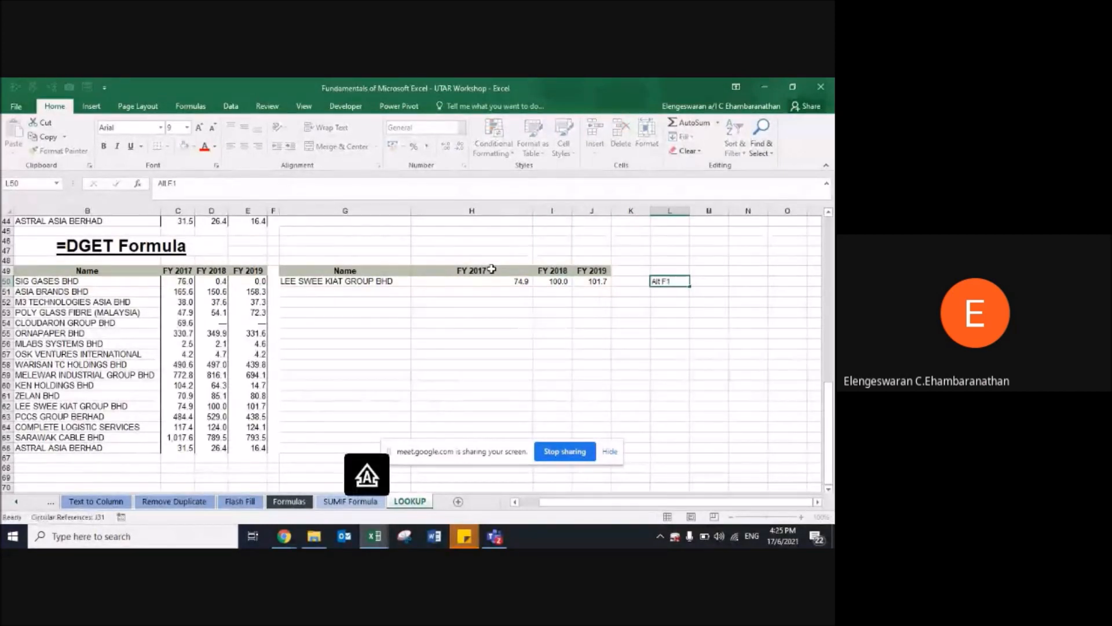
key(ctrl+Return)
Step: Insert a default column chart from the three DGET results in H50:J50
key(Left)
key(Left)
key(Left)
key(Left)
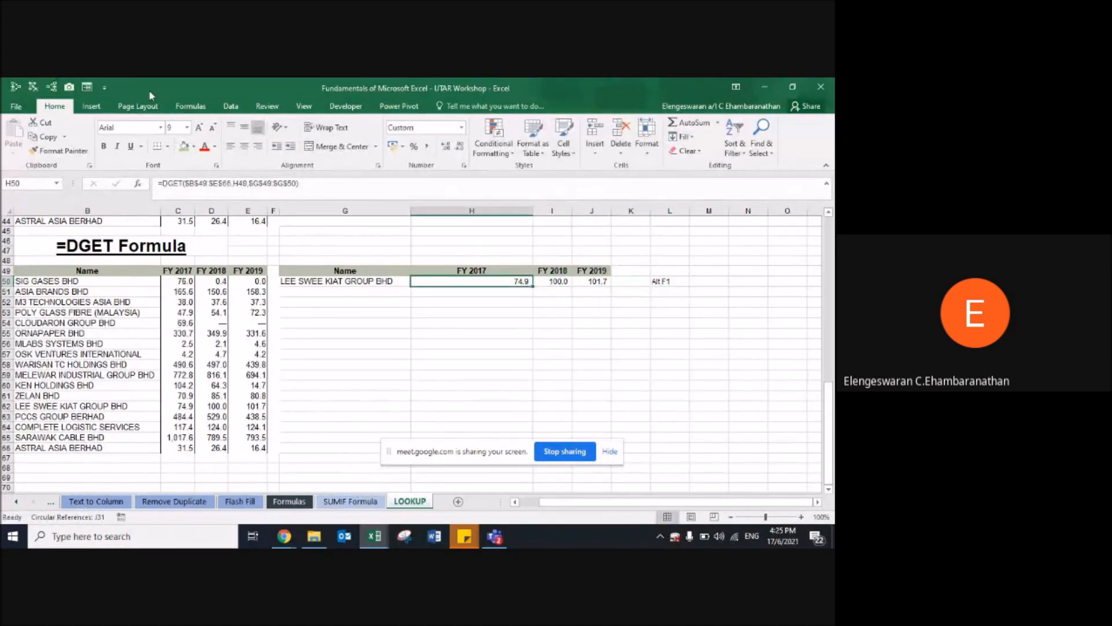
click(91, 106)
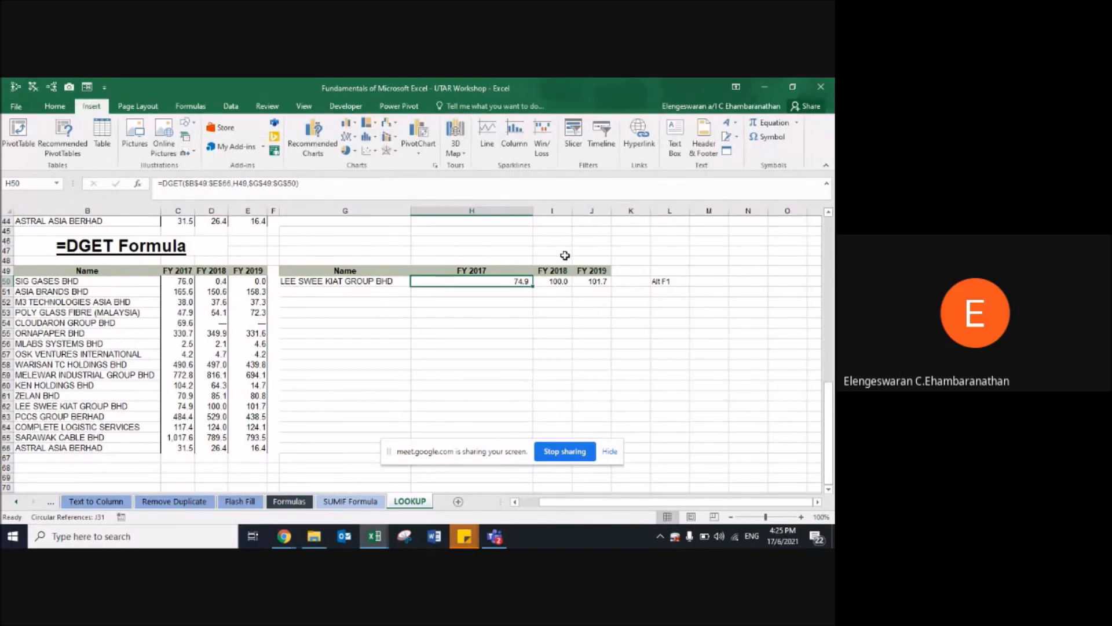
key(shift+Right)
key(shift+Right)
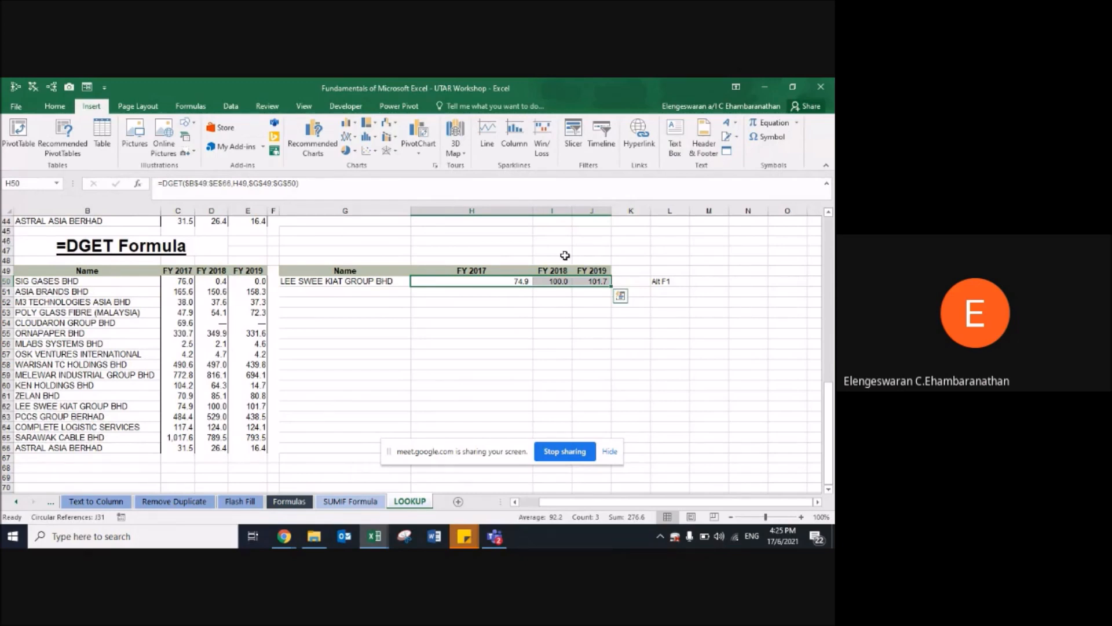
key(alt+F1)
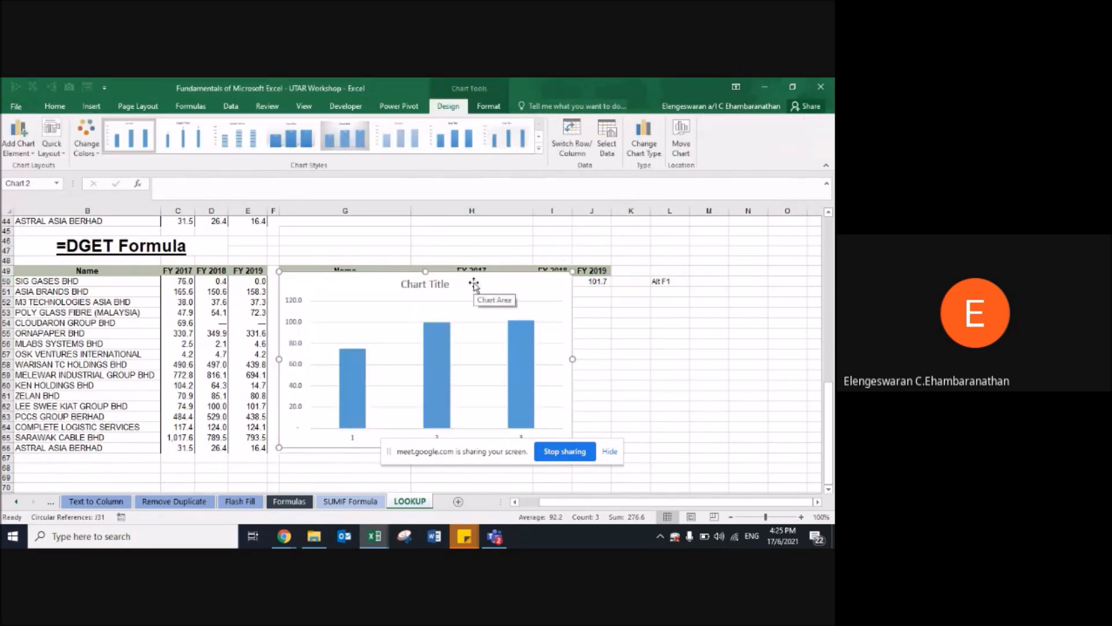
Step: Delete the column chart, reinsert a default column chart from H50:J50, and place it over the result table
drag(473, 283, 566, 251)
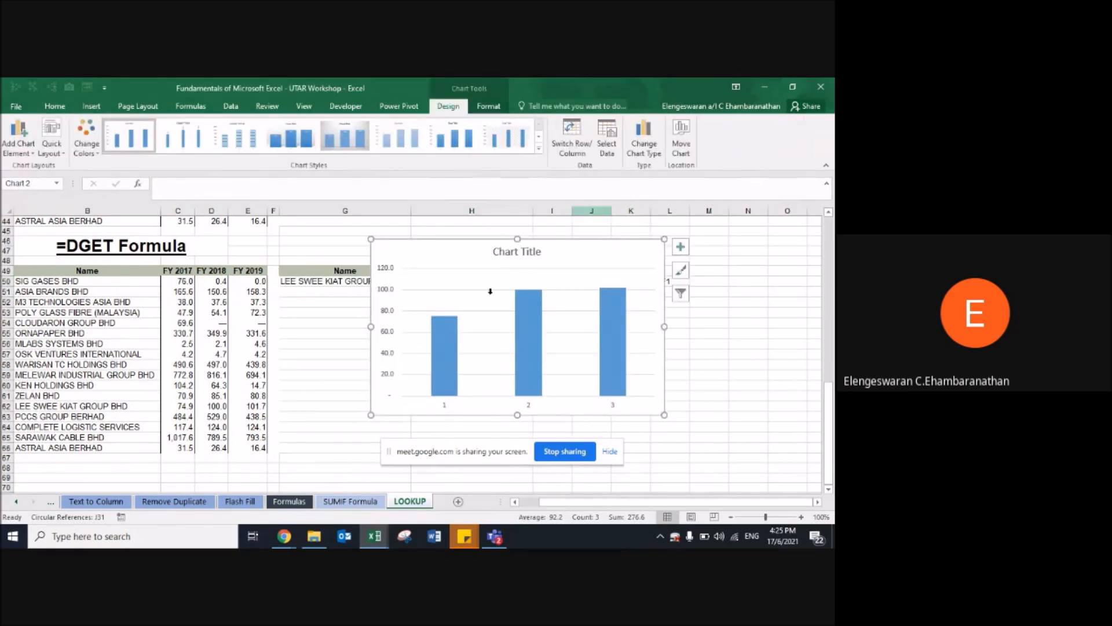
key(Delete)
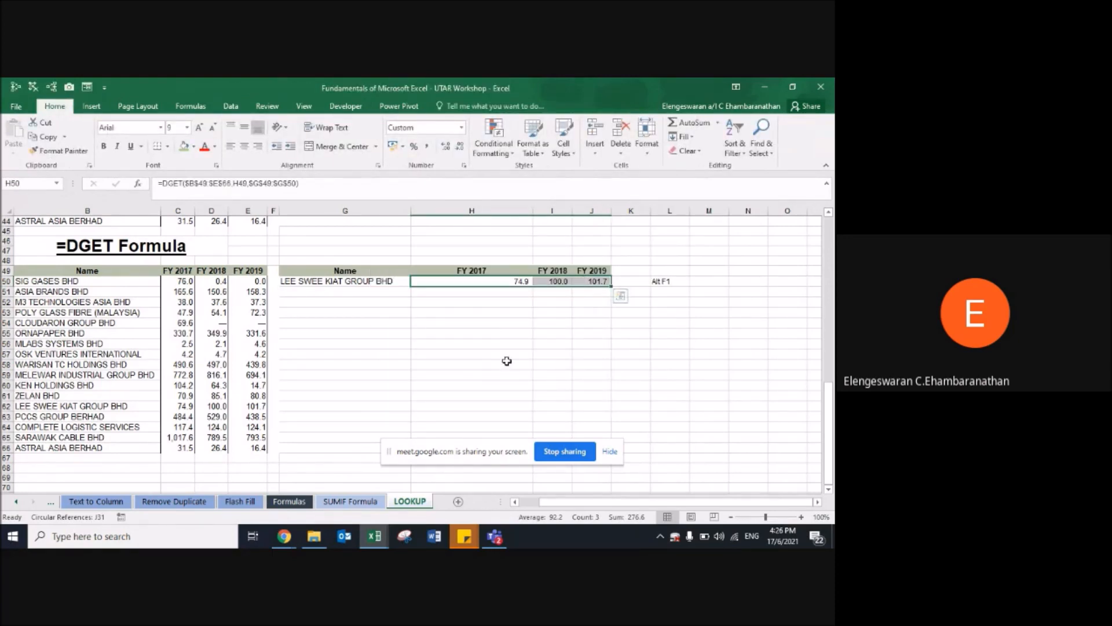
key(alt+F1)
drag(476, 292, 588, 247)
drag(491, 455, 643, 487)
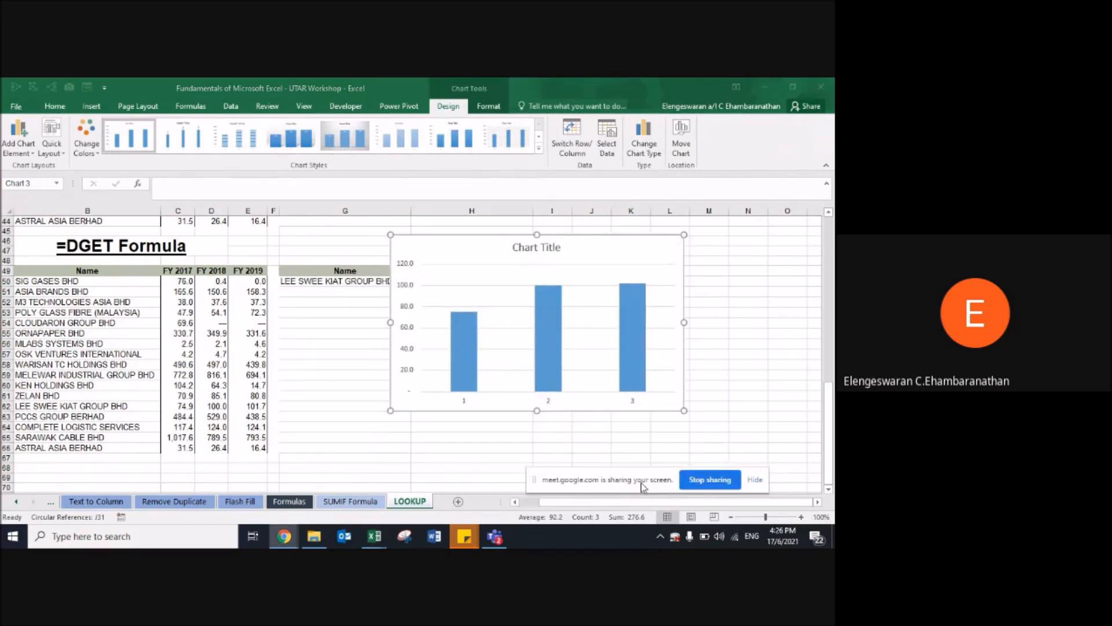
Step: Change the chart type from clustered column to Line with Markers
click(527, 249)
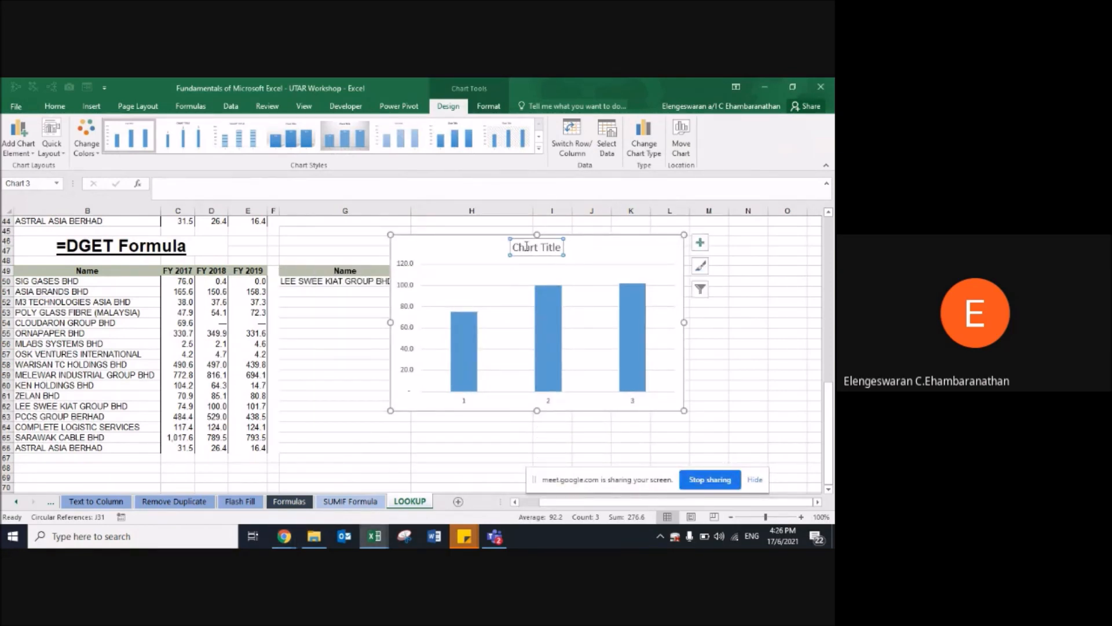
right_click(621, 246)
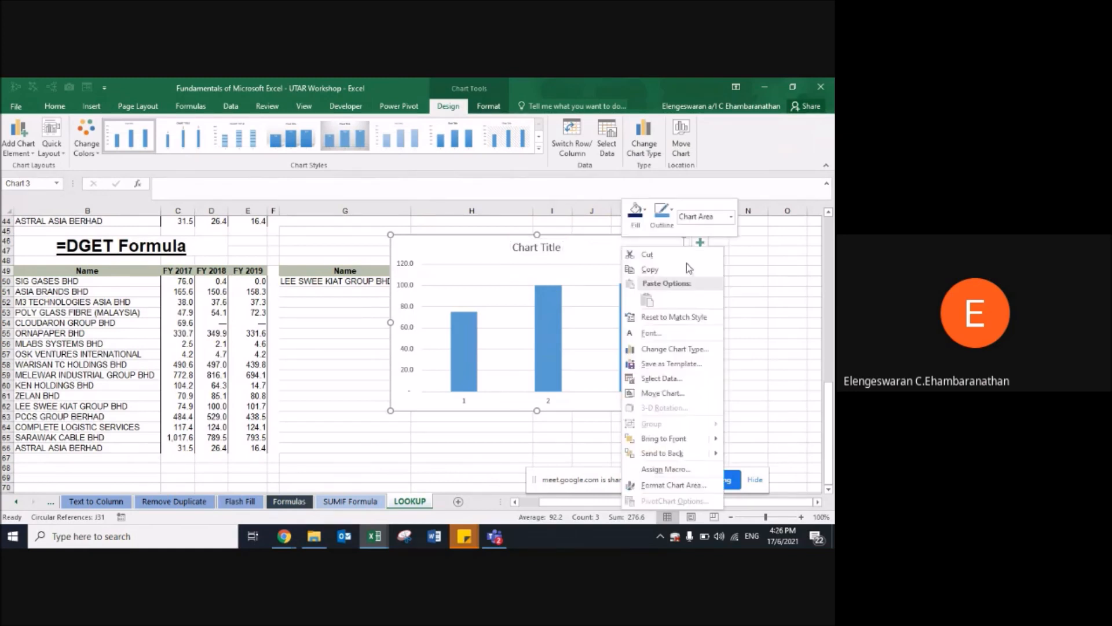
click(663, 352)
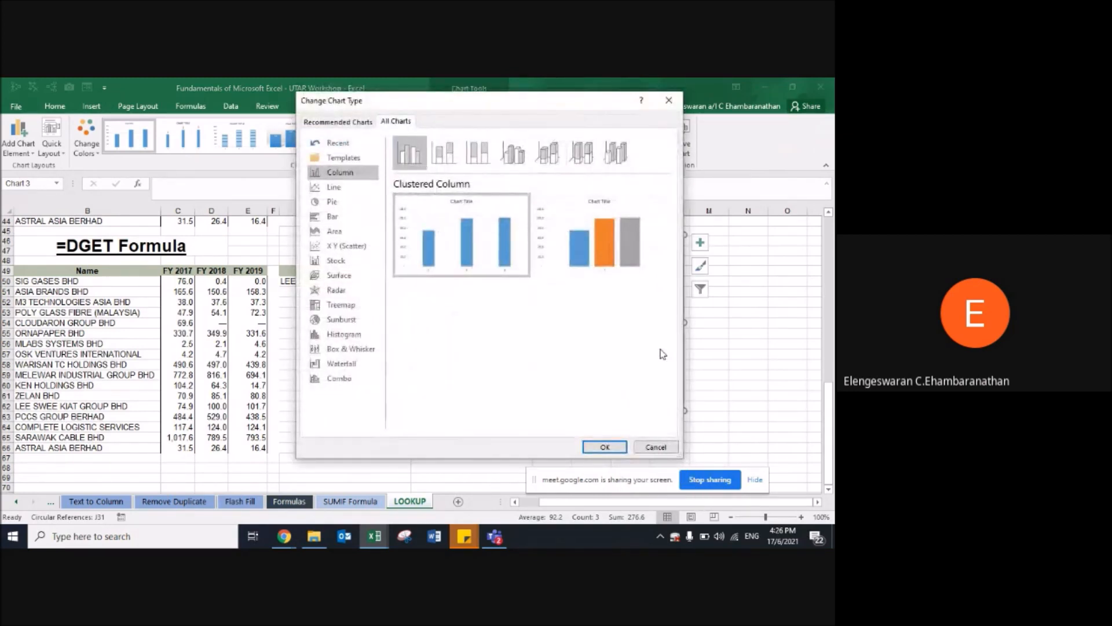
click(346, 186)
click(517, 154)
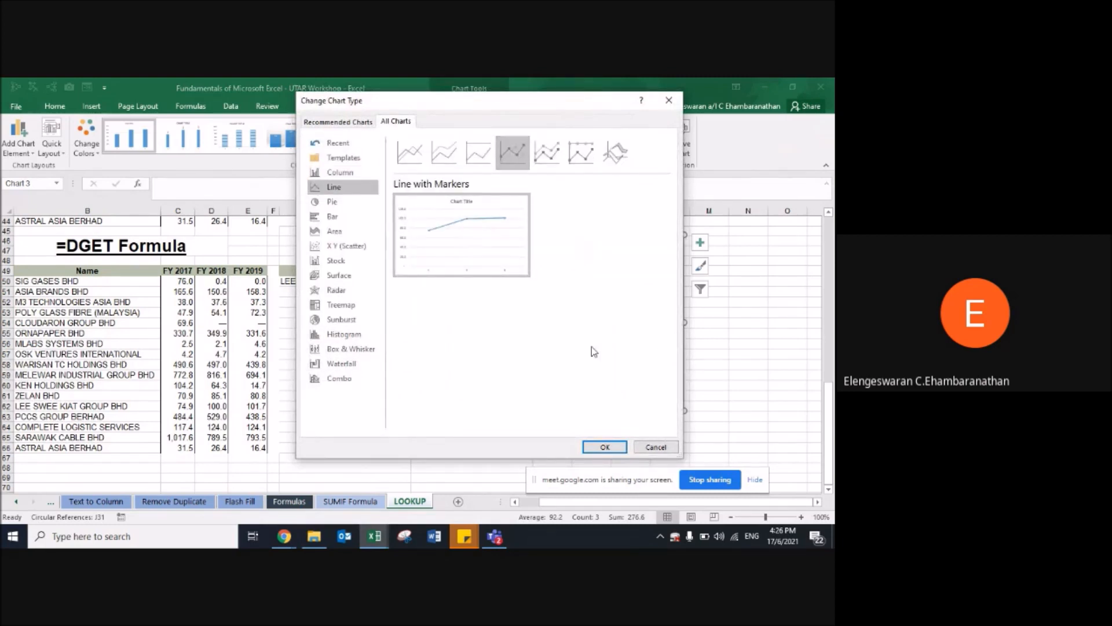
click(604, 447)
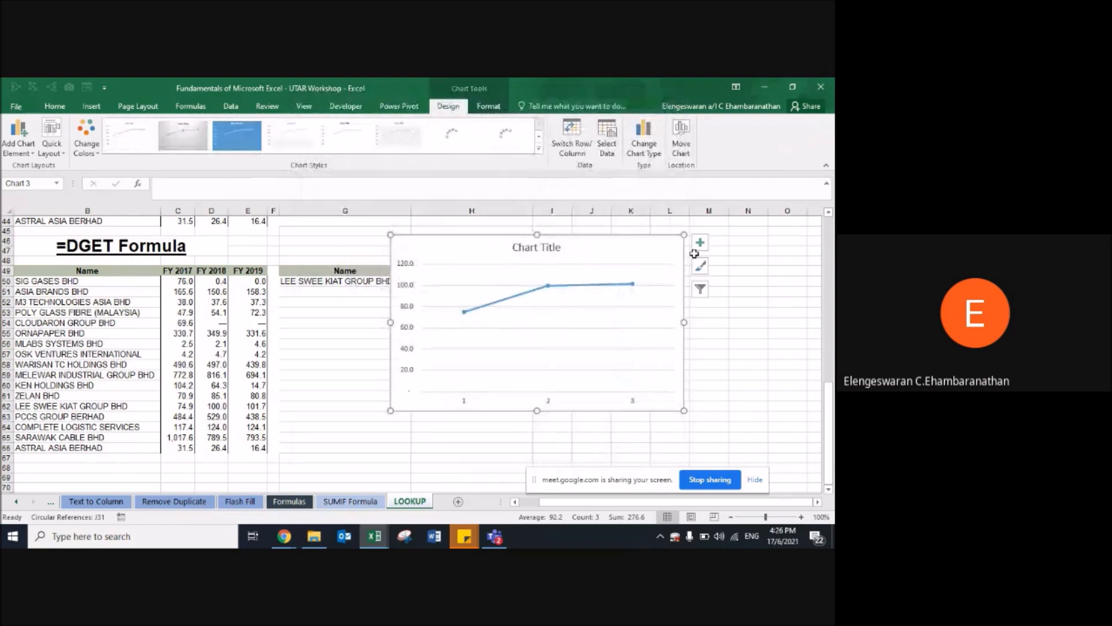
Step: Remove the gridlines from the line chart and add data labels
click(700, 246)
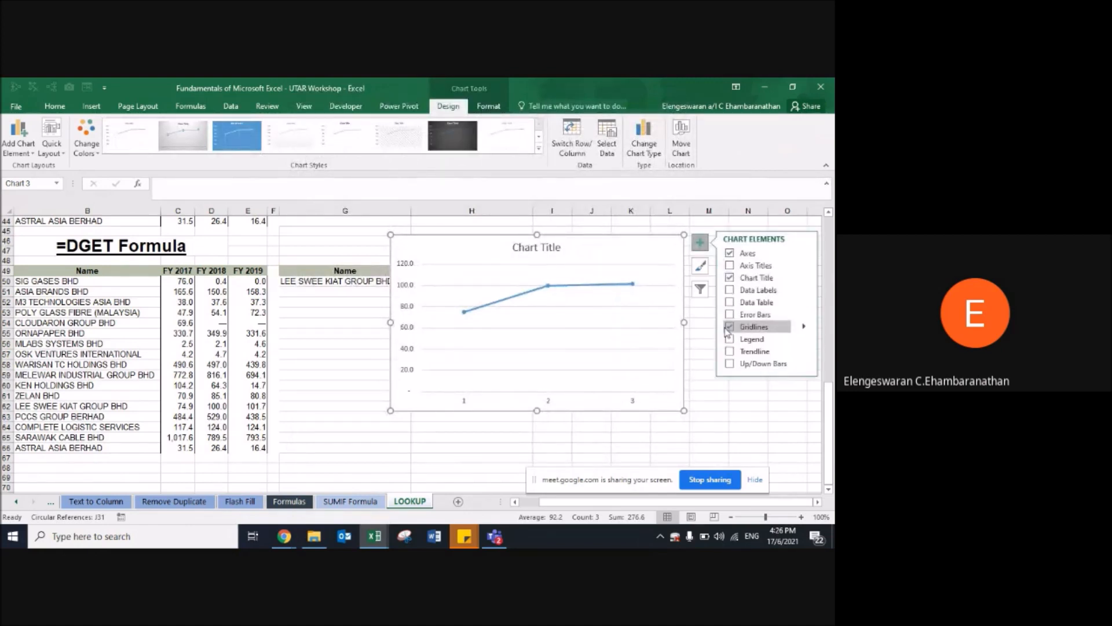
click(729, 327)
click(730, 290)
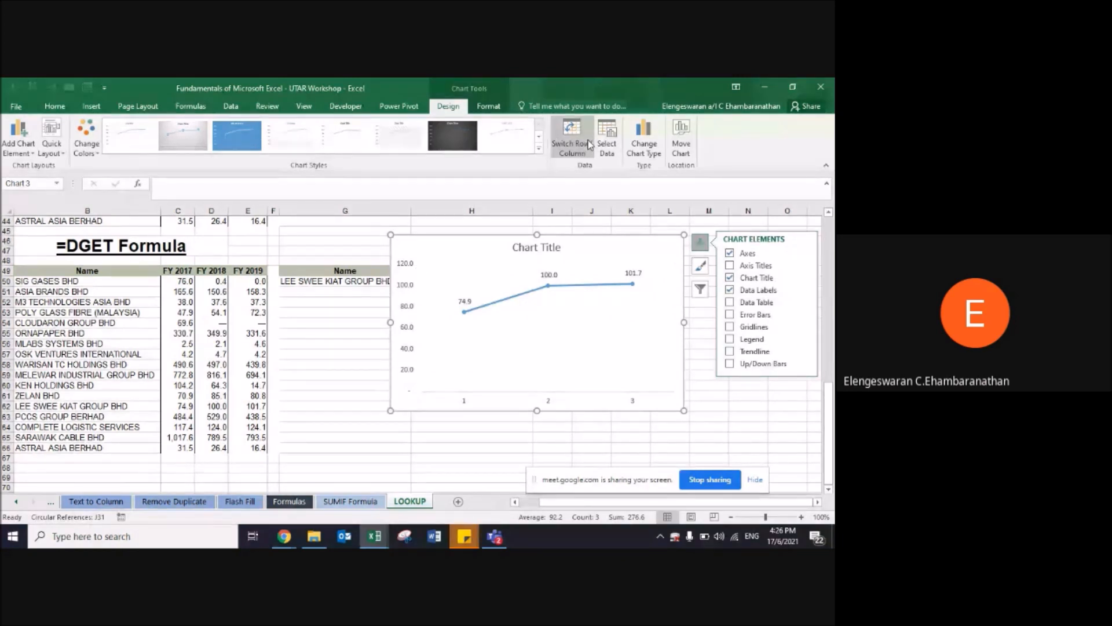
Step: Move the chart below row 50 to uncover the fiscal-year headers and DGET results
click(602, 138)
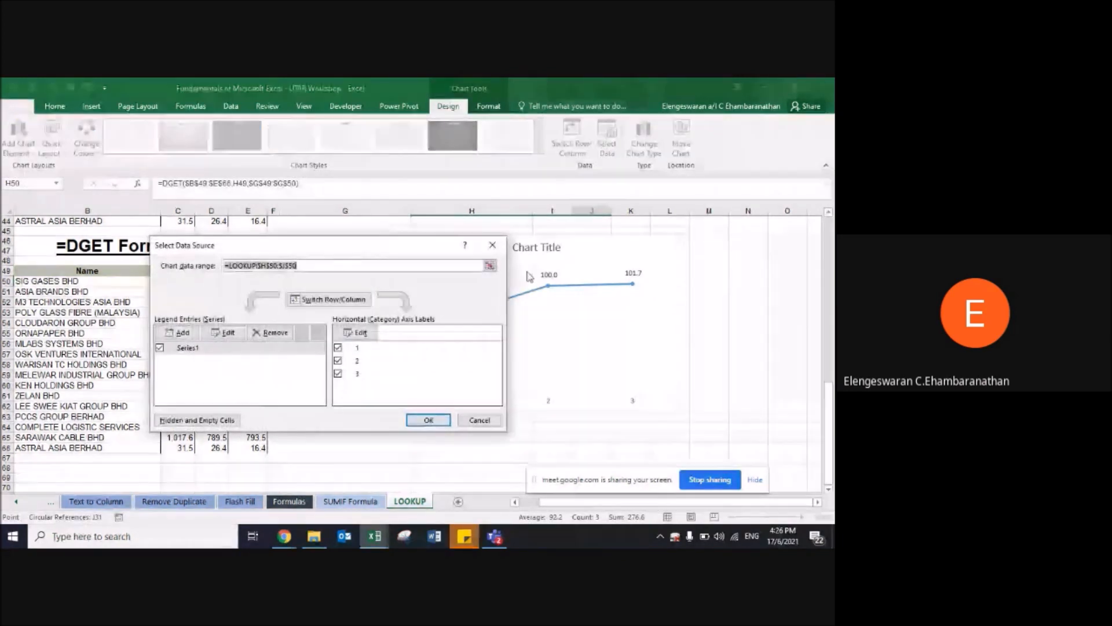
key(Escape)
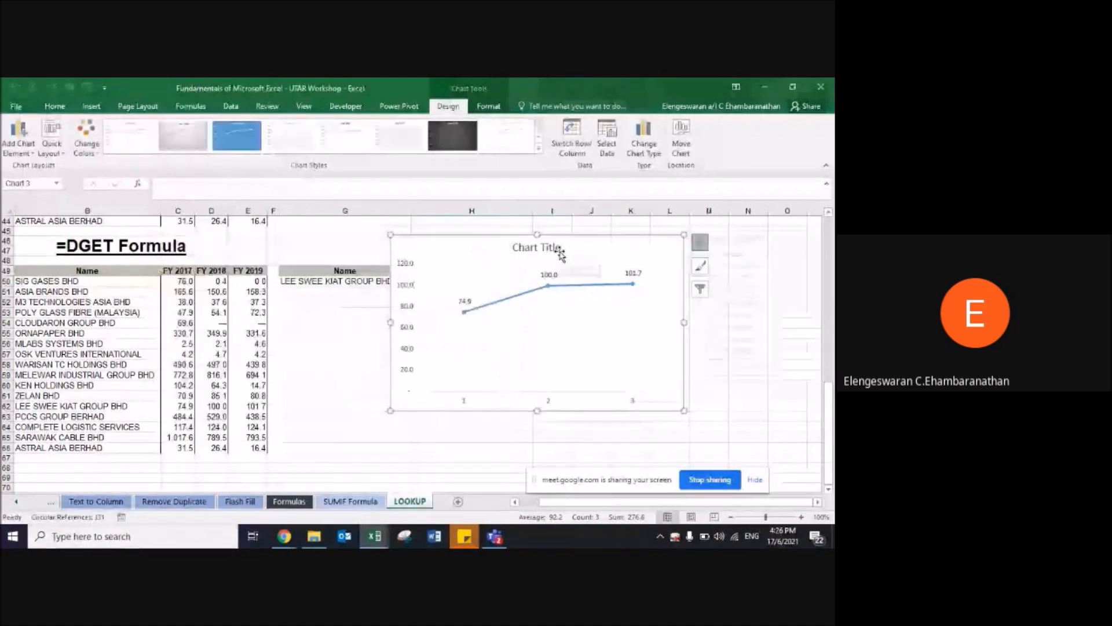
drag(560, 249, 580, 307)
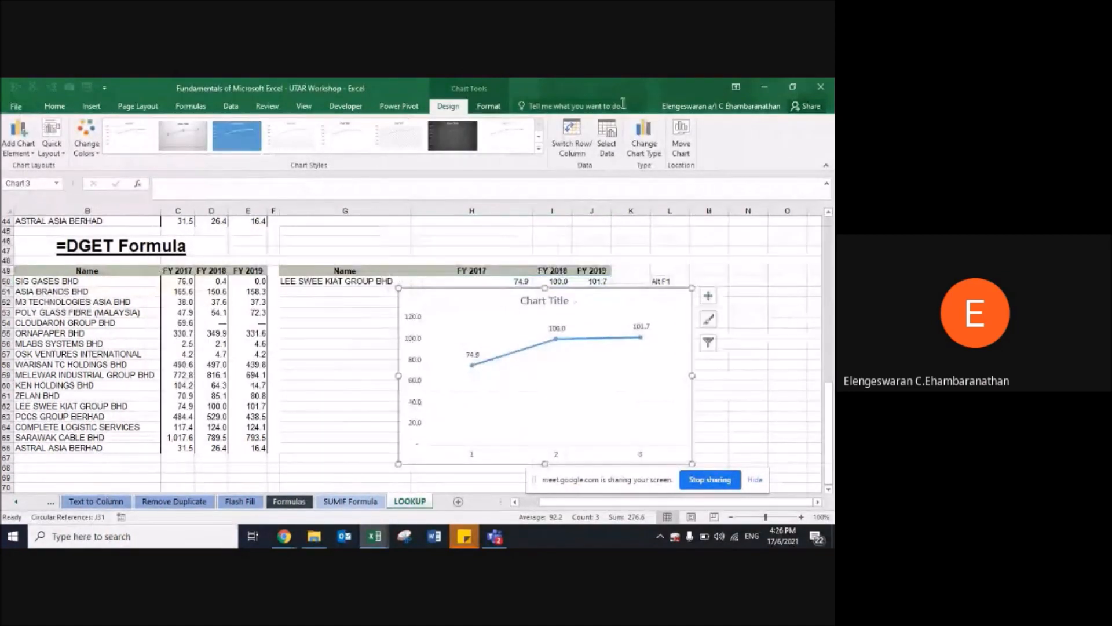
Step: Set the chart's horizontal axis labels to the FY 2017 to FY 2019 headers in H49:J49
click(610, 136)
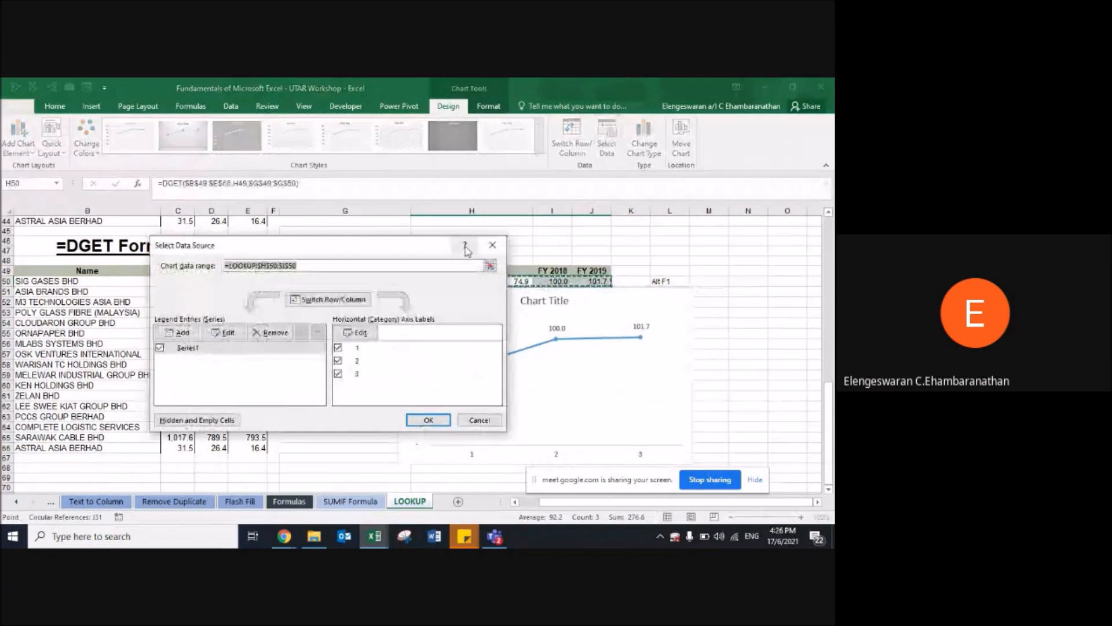
click(489, 246)
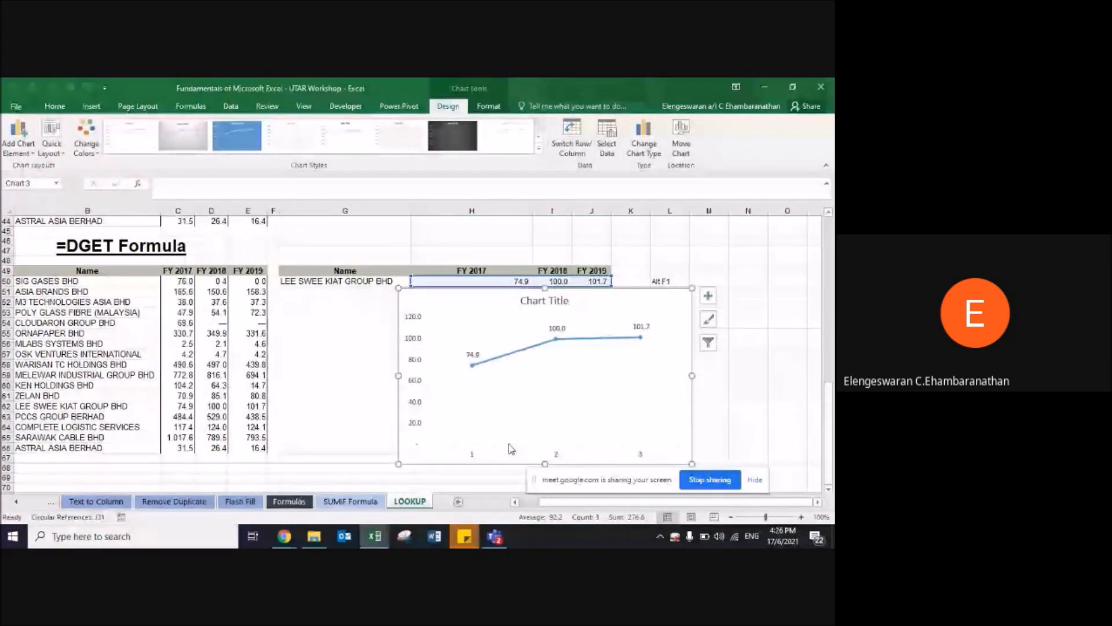
click(616, 130)
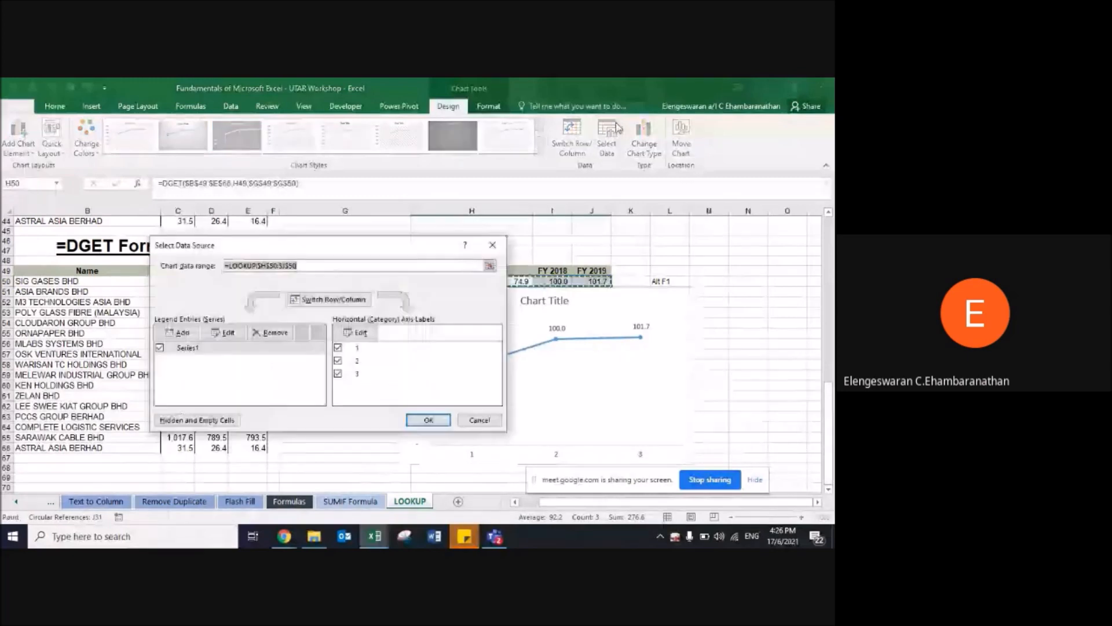
click(356, 333)
drag(467, 267, 592, 271)
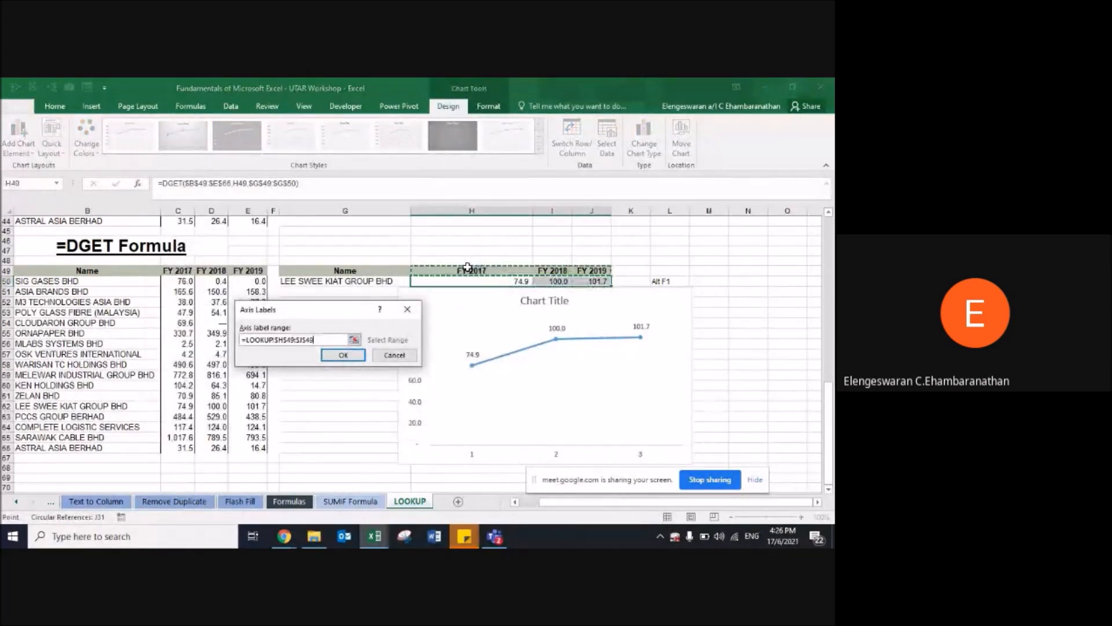
click(343, 355)
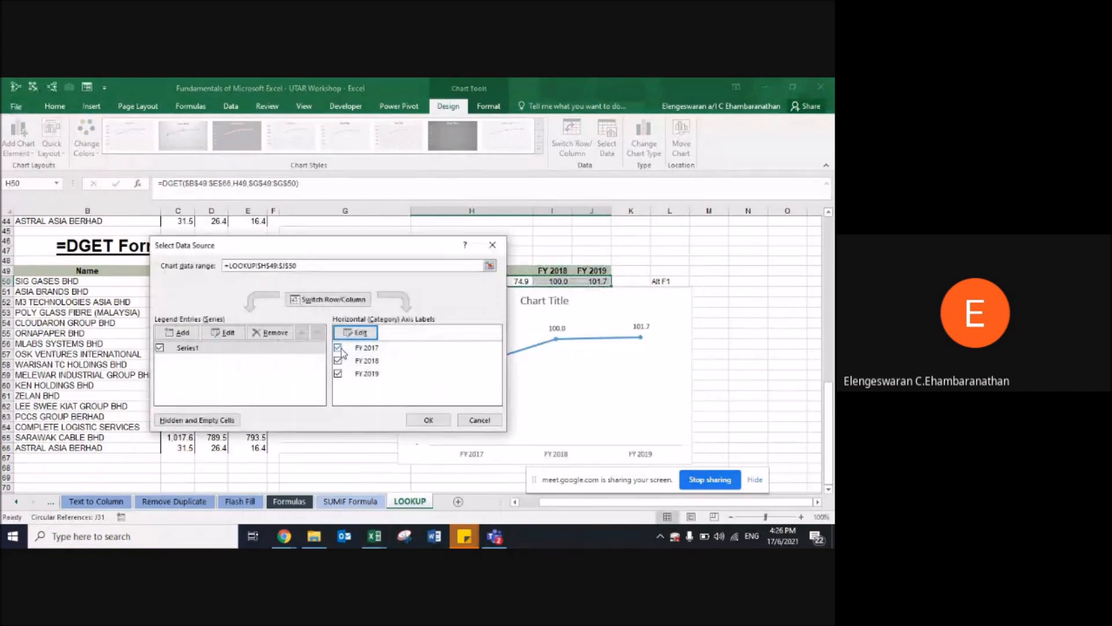
click(427, 420)
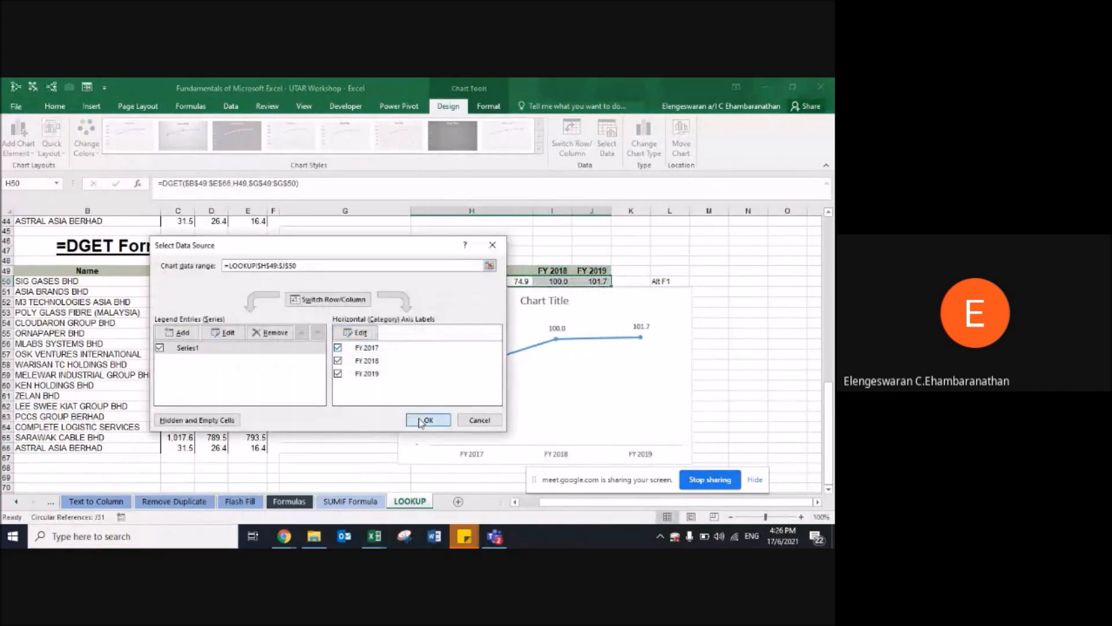
Step: Link the chart title to the company name in cell G50
click(547, 303)
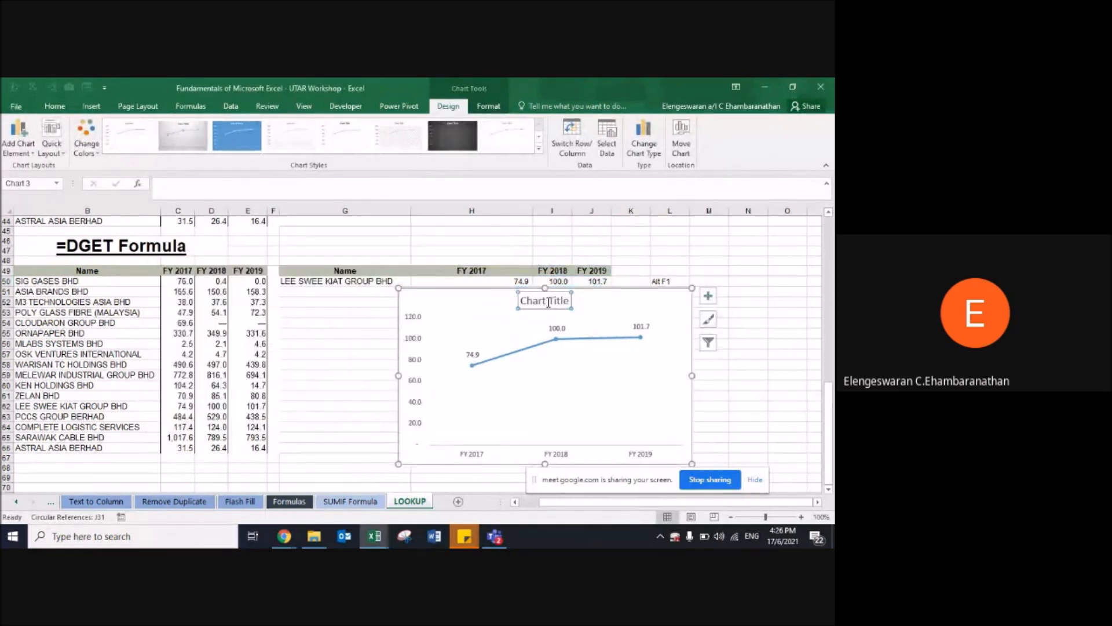
click(172, 181)
click(291, 280)
key(Return)
click(387, 342)
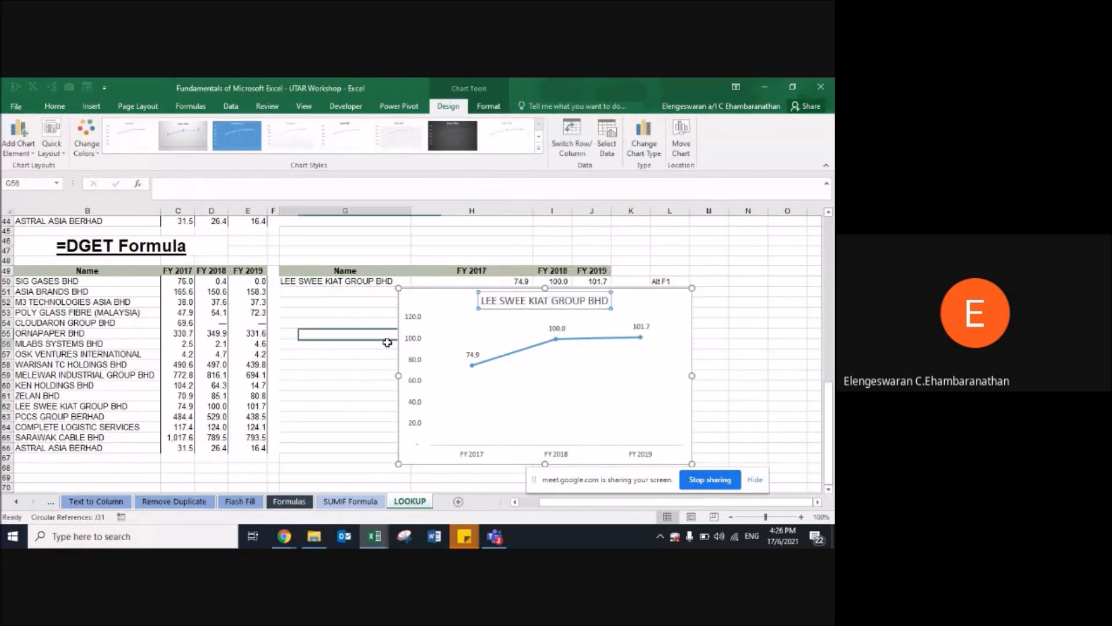
Step: Move the chart up to cover the DGET results in row 50
drag(430, 309, 444, 281)
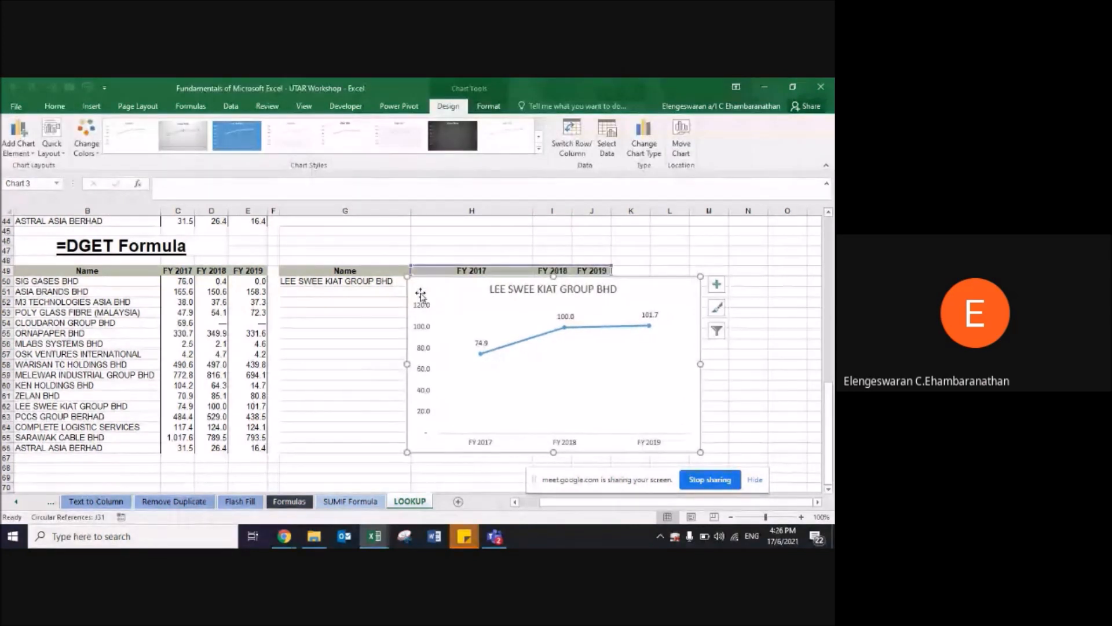
click(372, 319)
drag(437, 281, 443, 282)
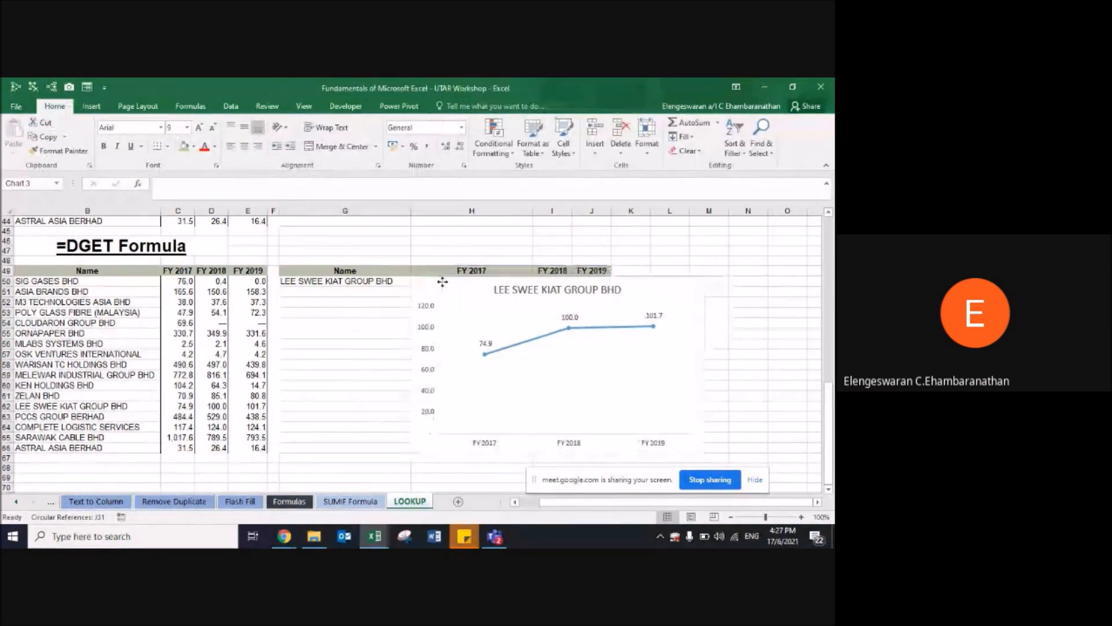
Step: Test the dynamic chart by choosing ZELAN BHD, ASTRAL ASIA BERHAD and finally SARAWAK CABLE BHD in G50
click(327, 281)
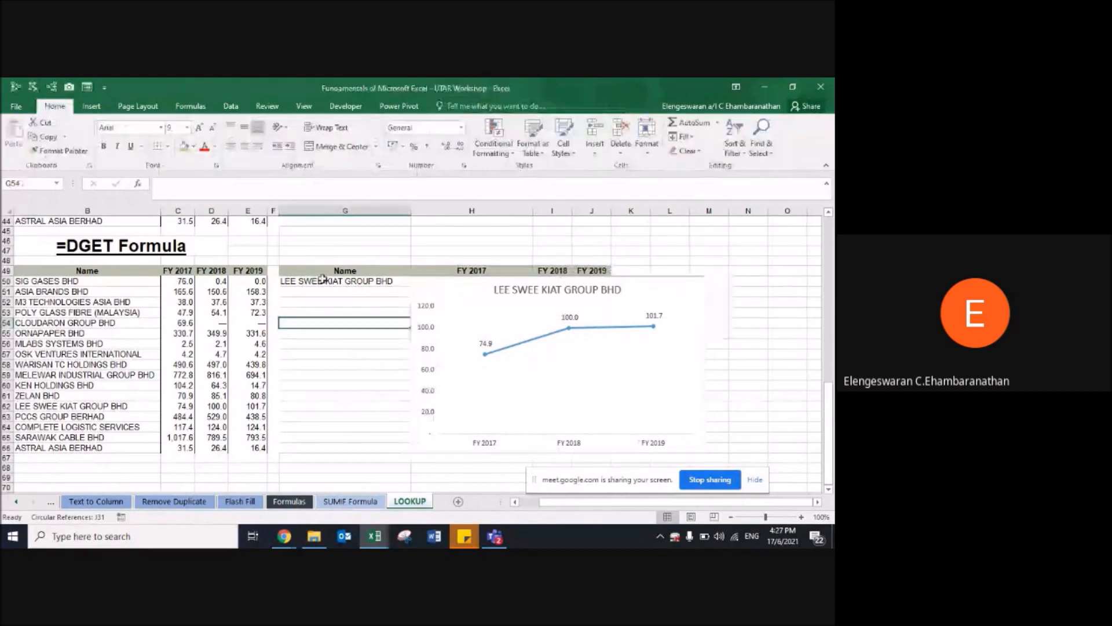
click(417, 282)
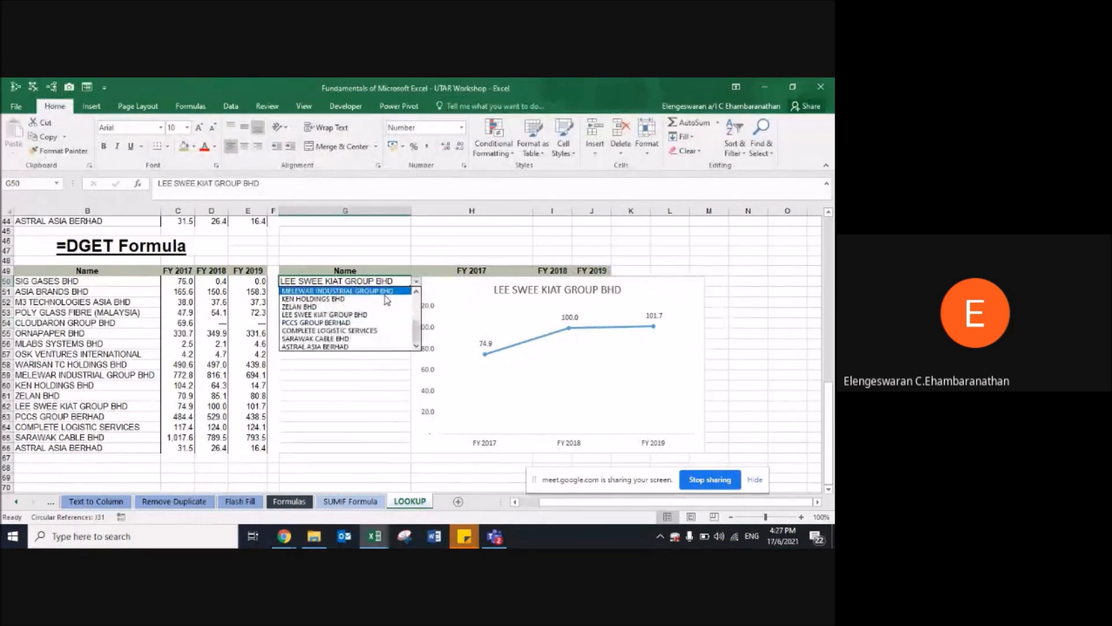
click(366, 307)
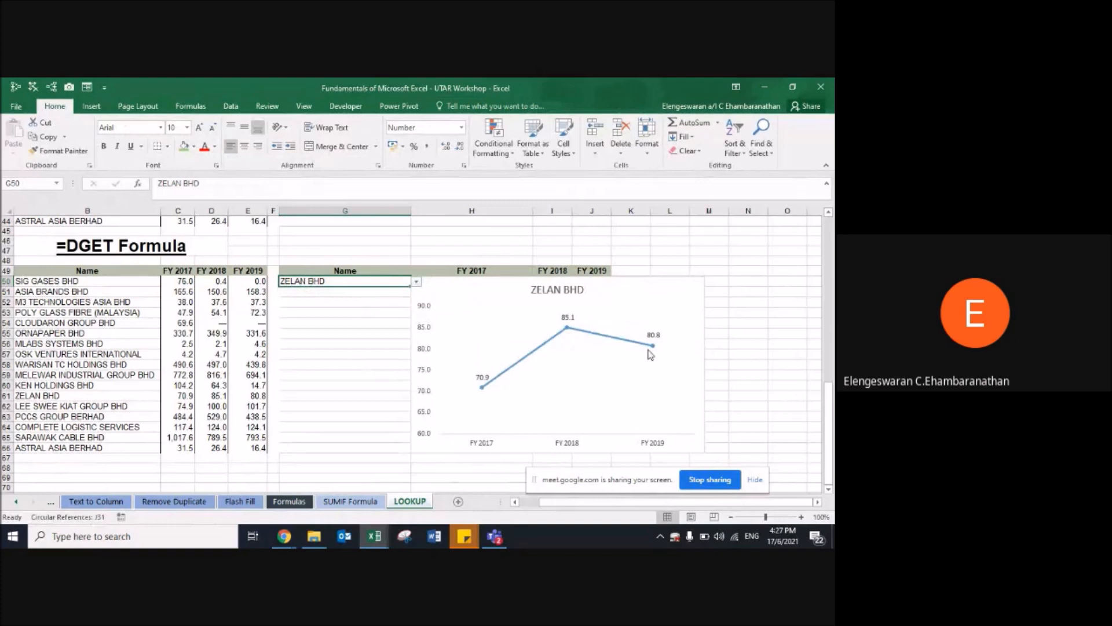
click(416, 282)
scroll(348, 325, down, 3)
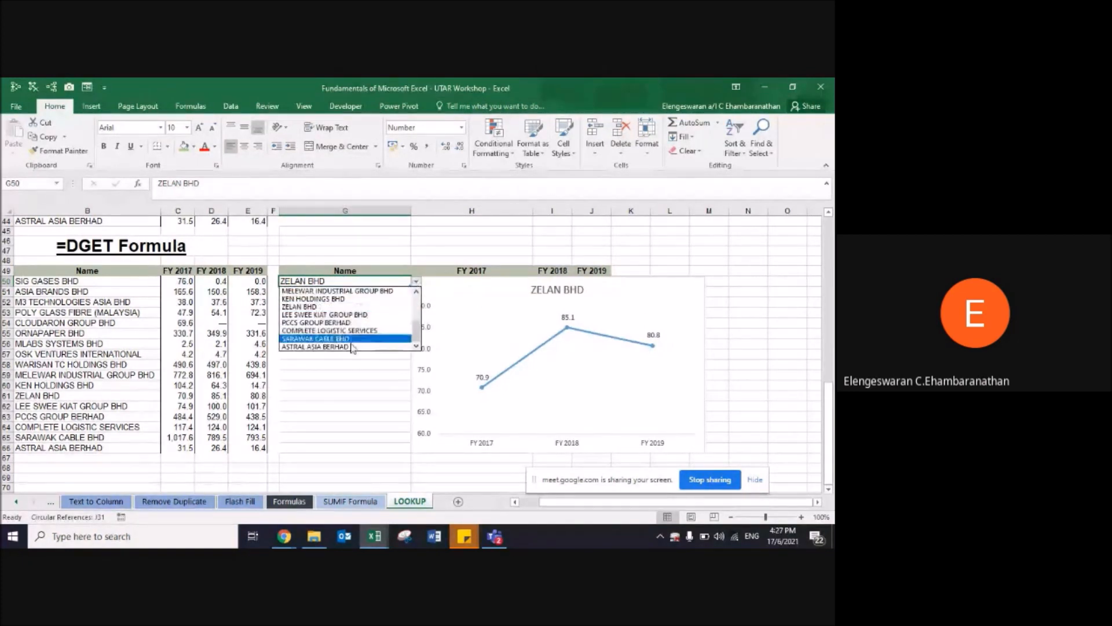
click(316, 347)
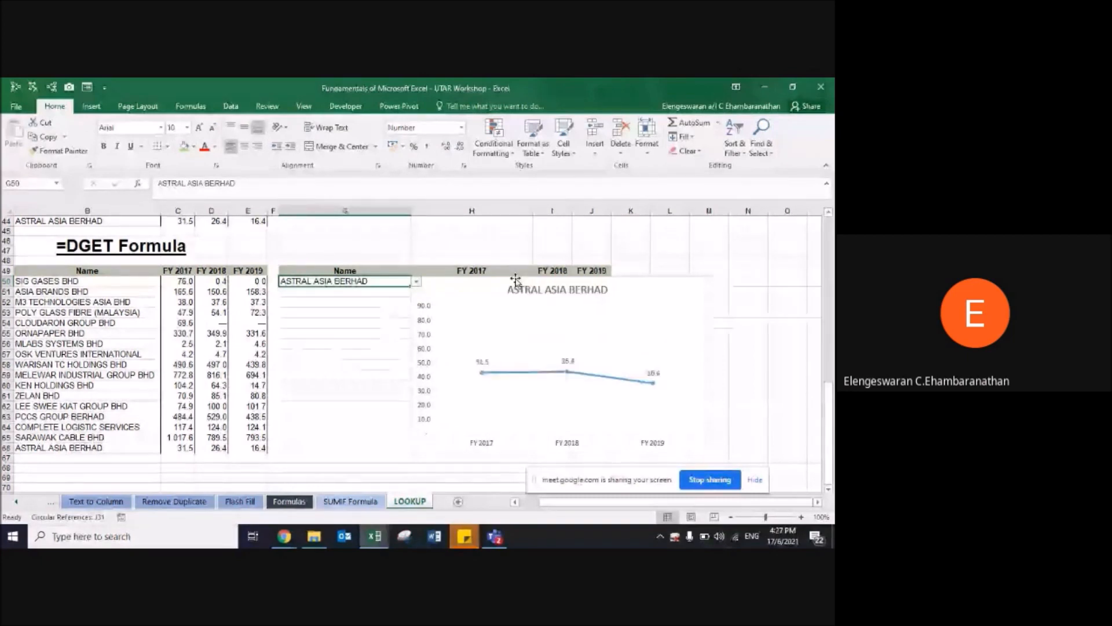
click(416, 281)
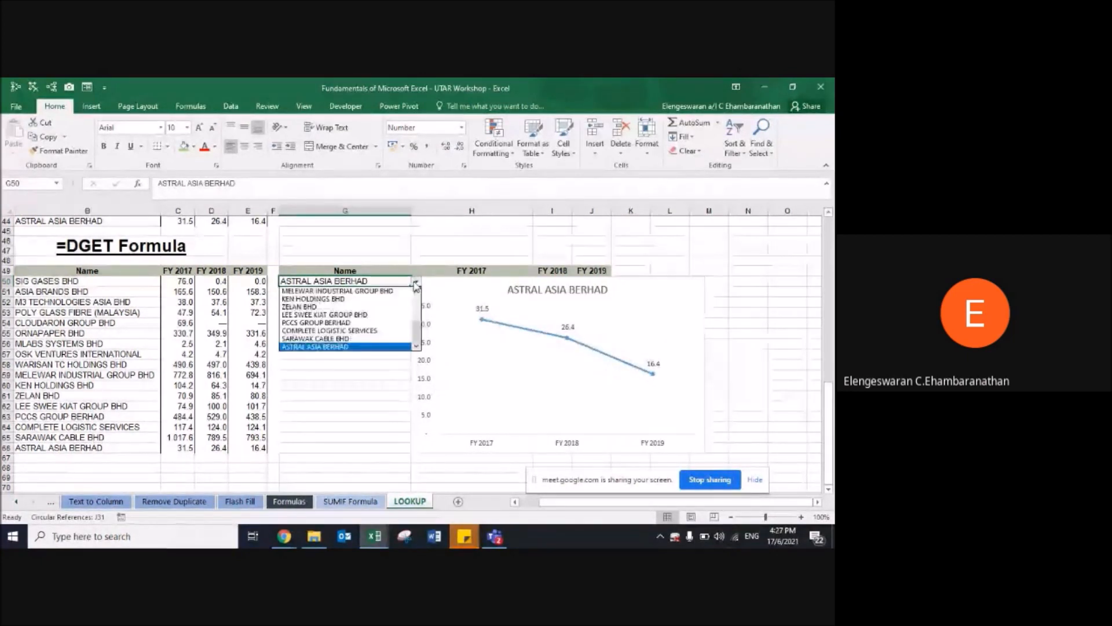
click(365, 339)
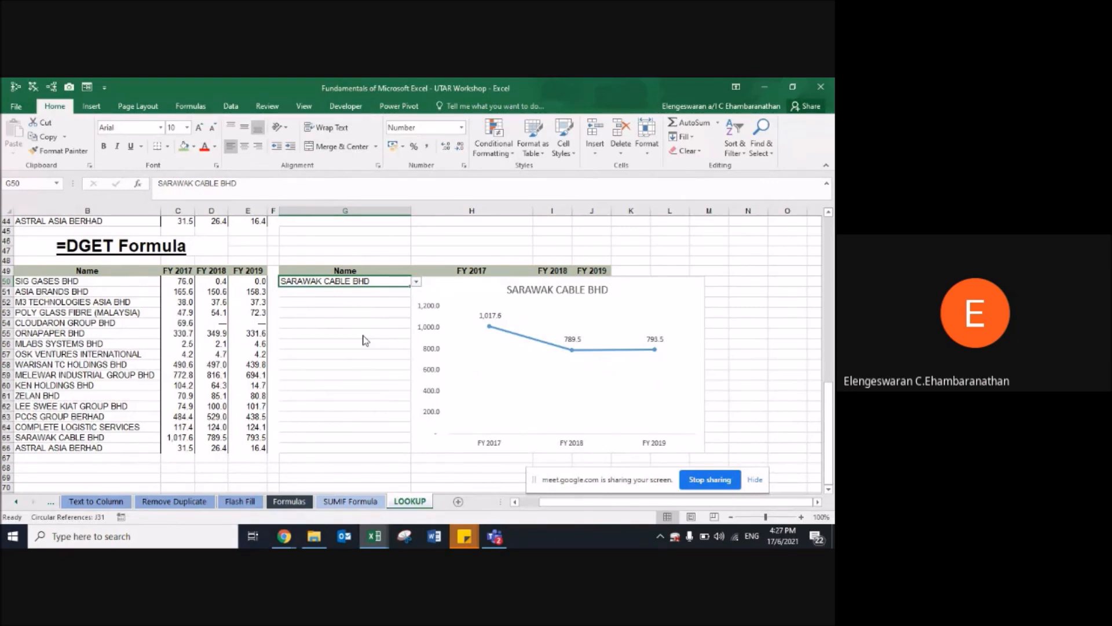
Step: Move the chart below row 50 and hide the contents of H49:L50 with white font and white fill
drag(446, 281, 467, 305)
click(466, 271)
key(shift+Down)
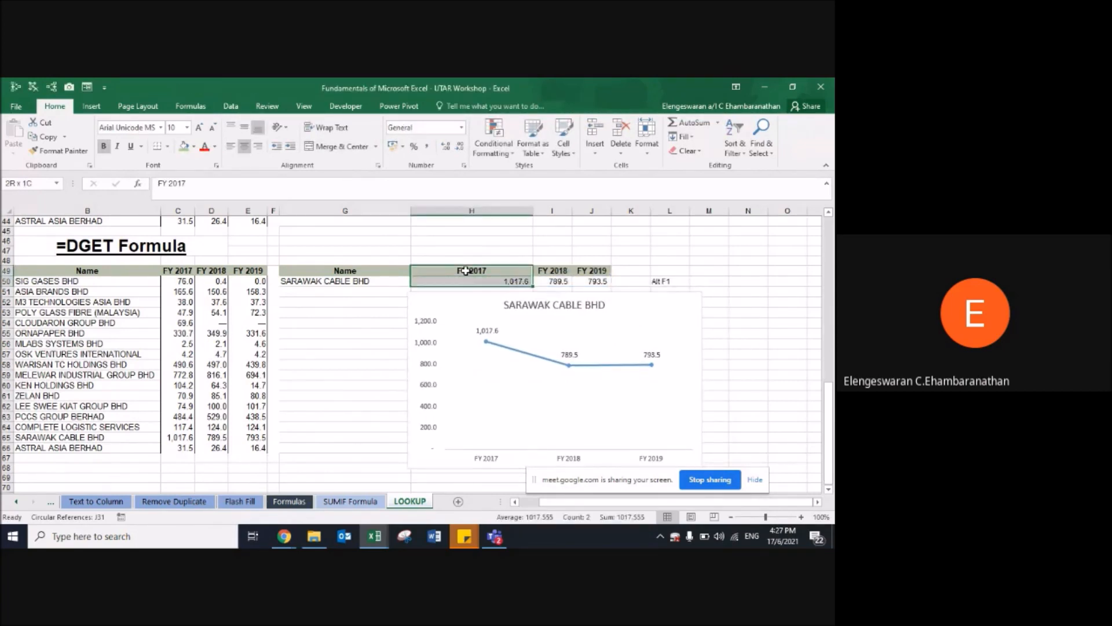
key(shift+Right)
key(shift+Right)
key(shift+Right)
key(shift+Right)
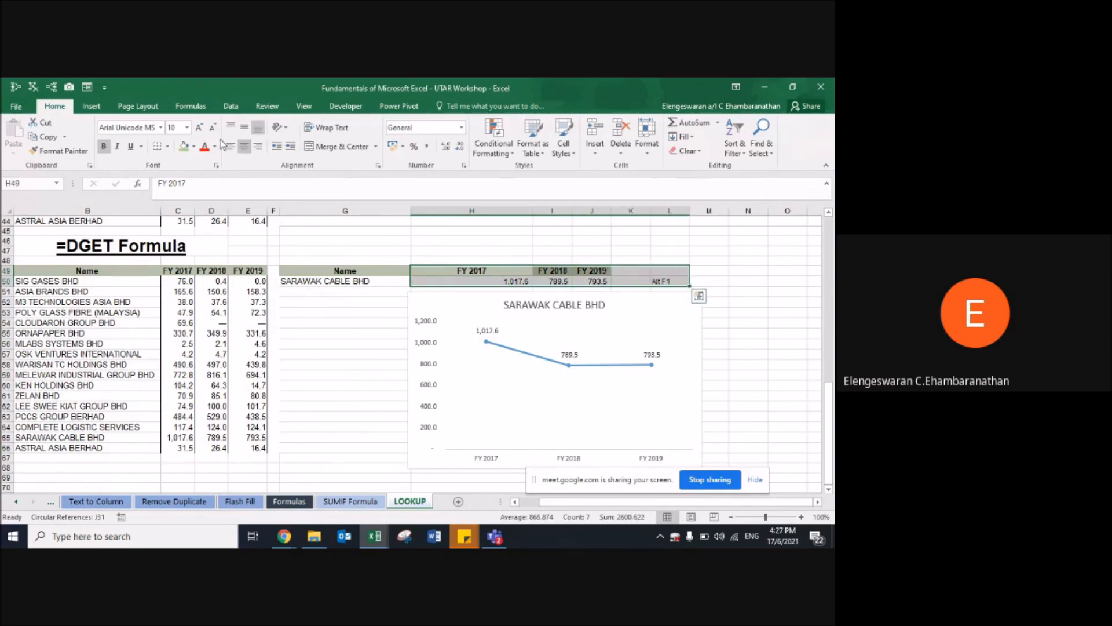
click(218, 149)
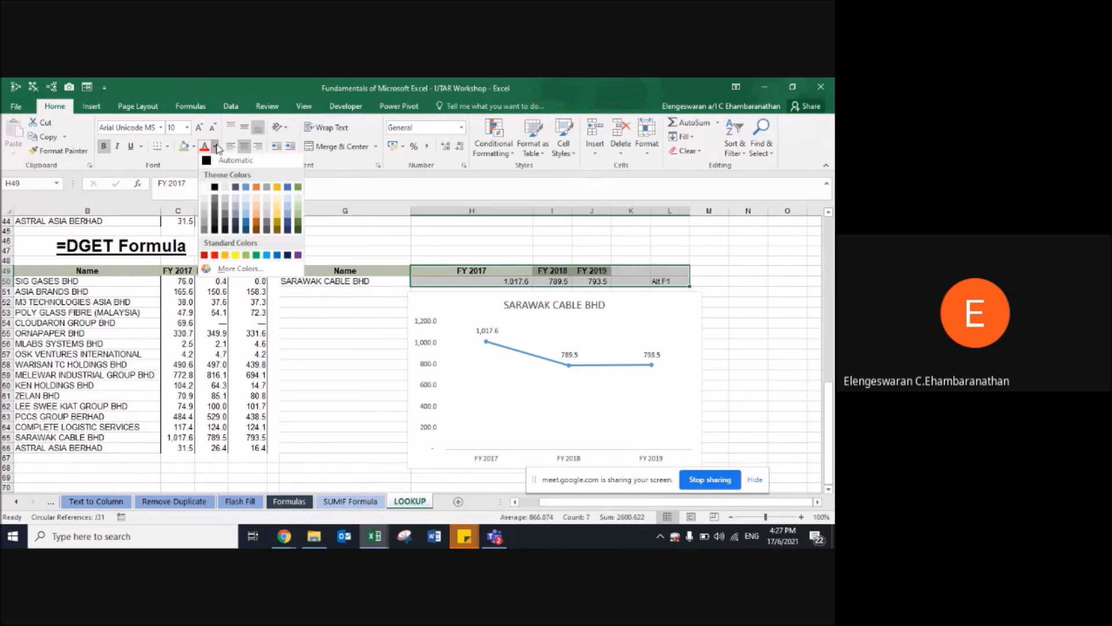
click(206, 184)
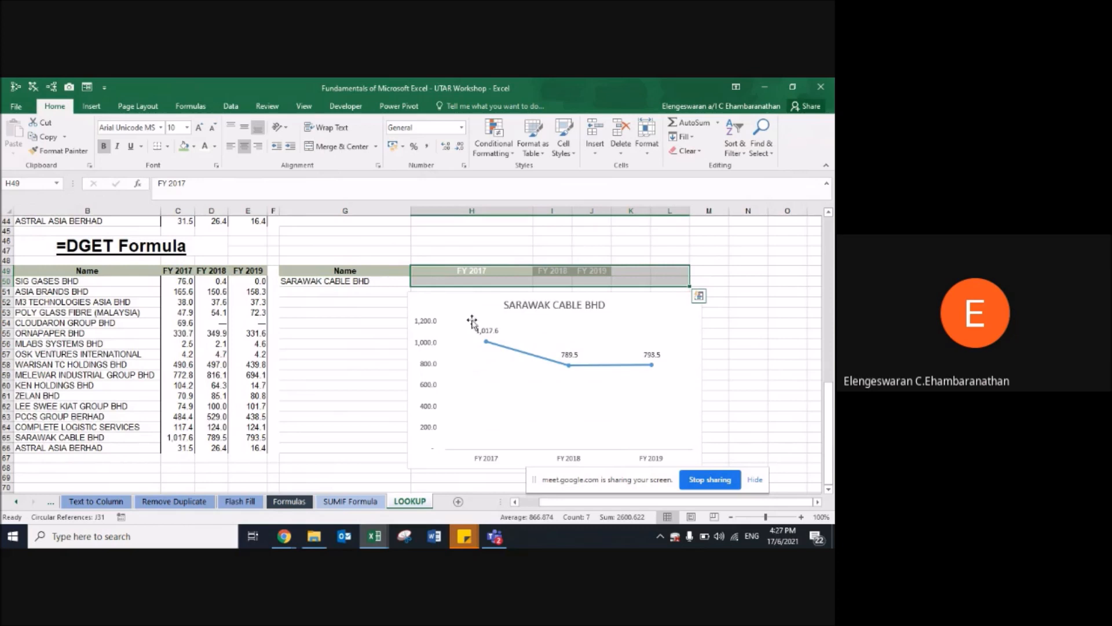
click(194, 147)
click(186, 174)
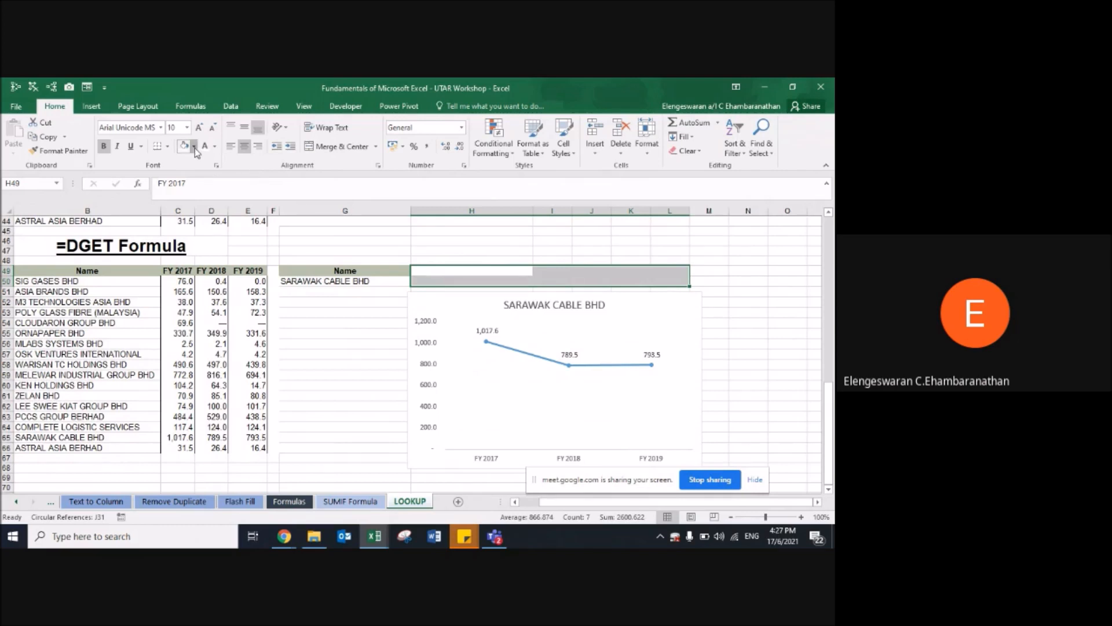
Step: Remove the fill from H49:L50 and check that H49 still holds its hidden content
click(195, 147)
click(198, 255)
key(Right)
key(Left)
key(F2)
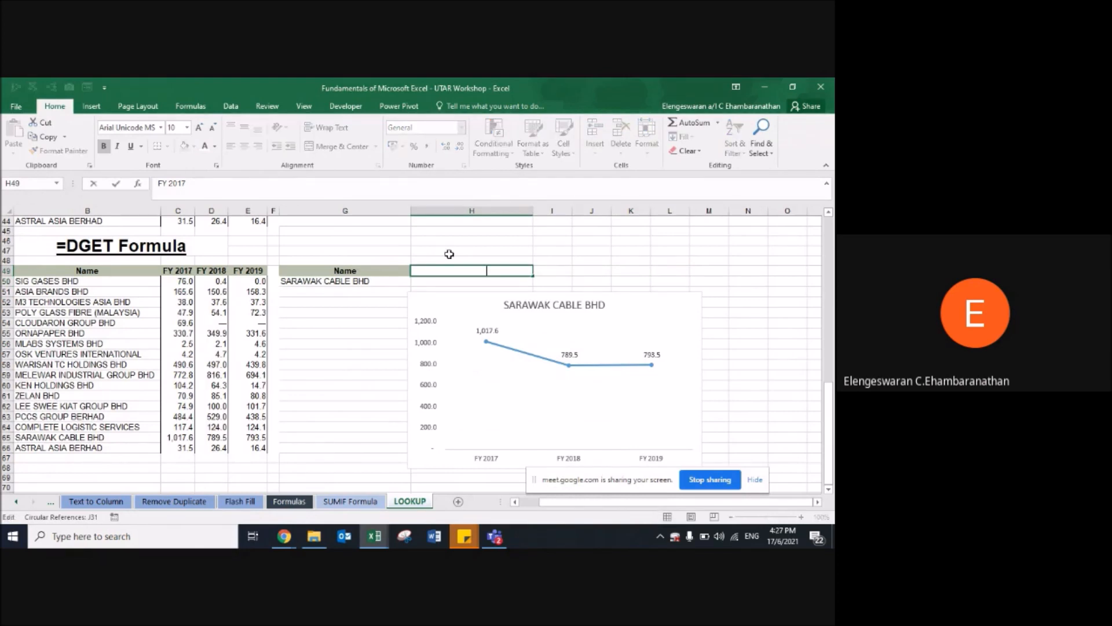
key(Escape)
Step: Move the chart up over the hidden DGET results and choose ZELAN BHD in G50
drag(437, 306, 438, 271)
click(348, 300)
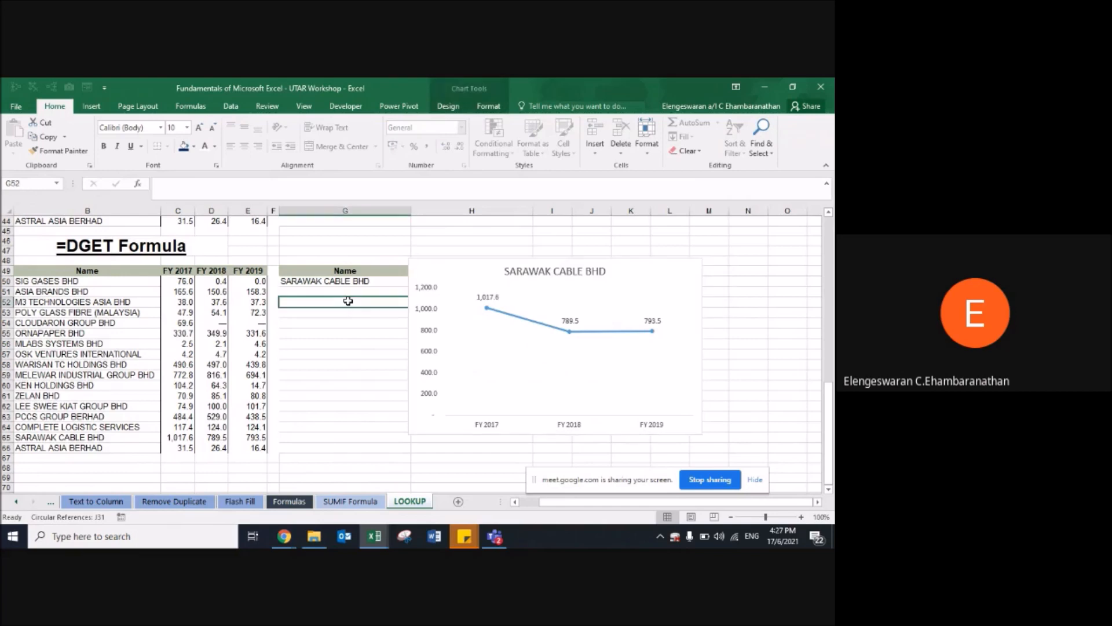
click(383, 281)
click(416, 283)
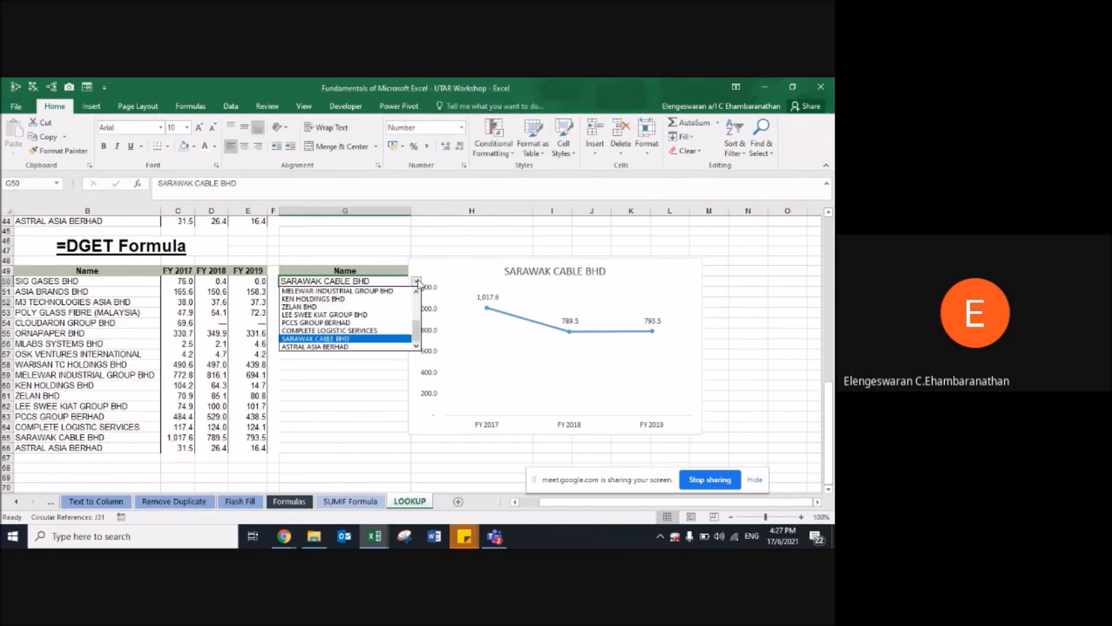
click(370, 307)
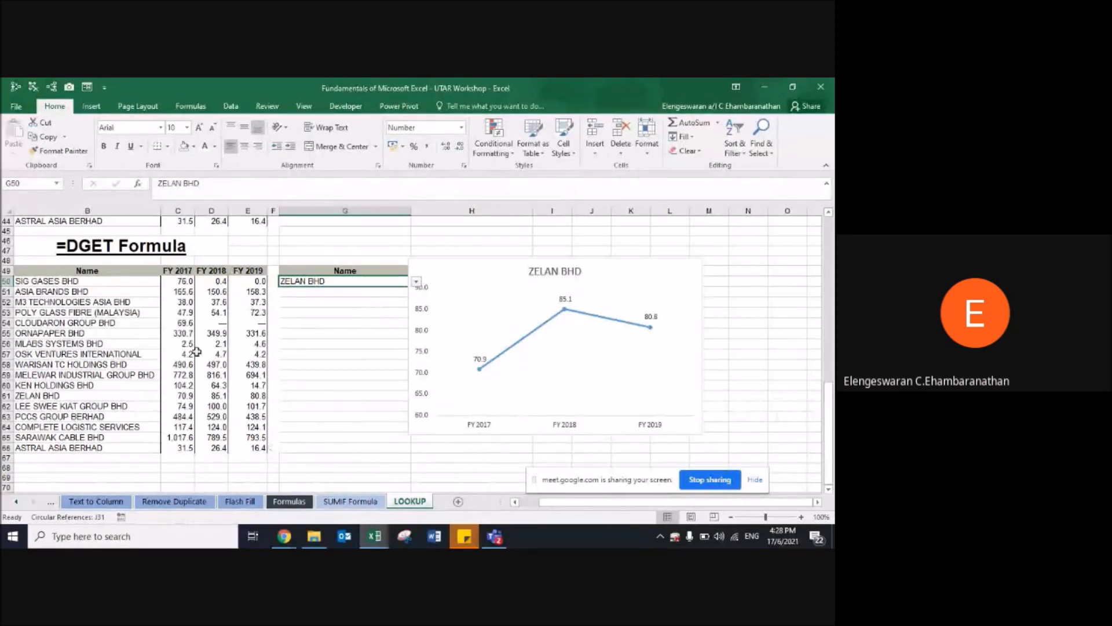
Step: Go back through all the worksheets from LOOKUP to Intro, ending on the Home sheet
key(ctrl+Page_Up)
key(ctrl+Page_Up)
key(ctrl+Page_Up)
key(ctrl+Page_Up)
key(ctrl+Page_Up)
key(ctrl+Page_Up)
key(ctrl+Page_Up)
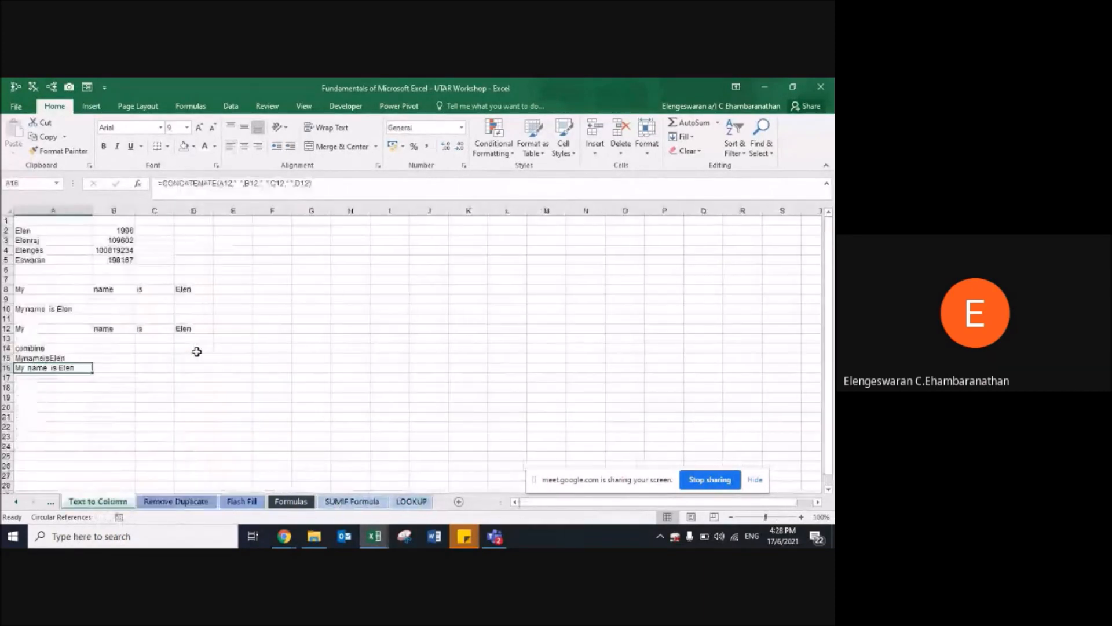
key(ctrl+Page_Up)
key(ctrl+Page_Up)
key(ctrl+Page_Up)
key(ctrl+Page_Up)
key(ctrl+Page_Up)
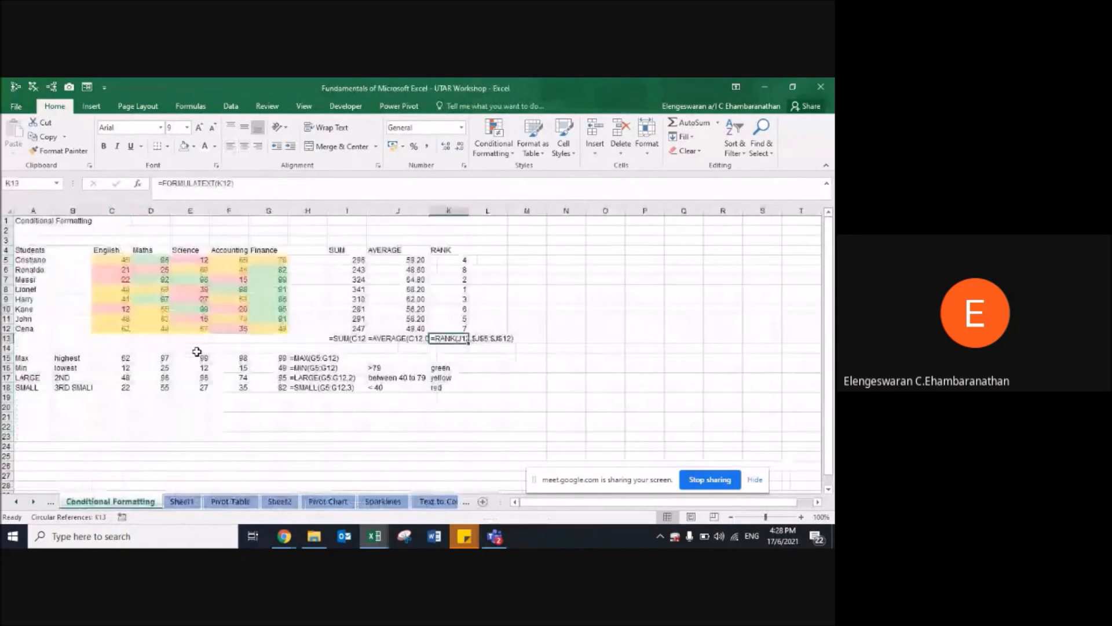
key(ctrl+Page_Up)
key(ctrl+Page_Up)
key(ctrl+Page_Up)
key(ctrl+Page_Up)
key(ctrl+Page_Up)
key(ctrl+Page_Up)
key(ctrl+Page_Up)
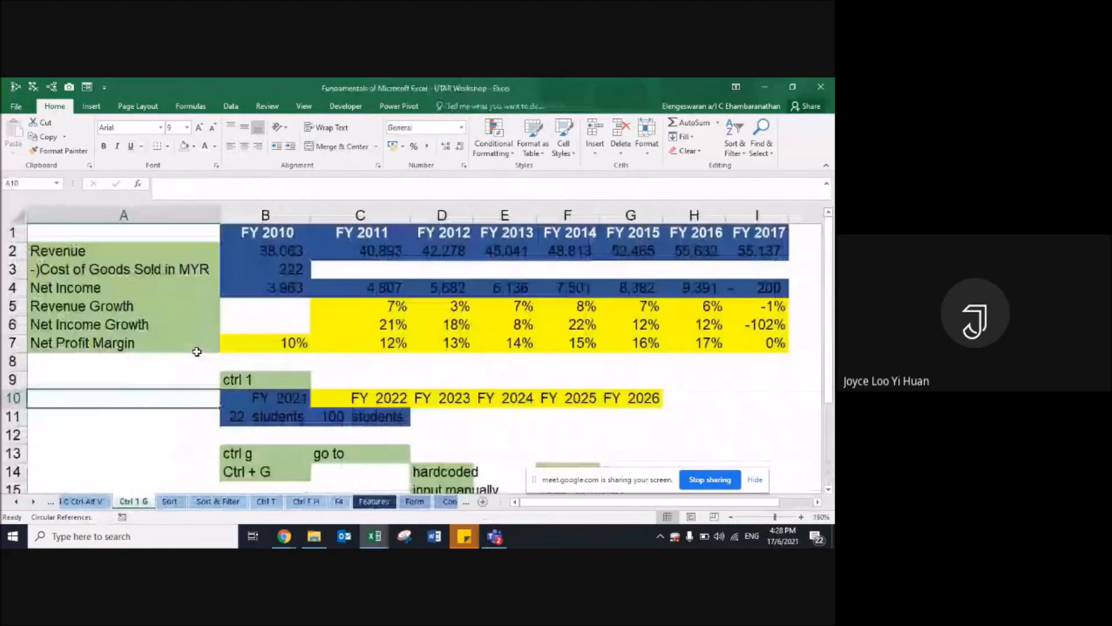
key(ctrl+Page_Up)
key(ctrl+Page_Up)
key(ctrl+Page_Up)
key(ctrl+Page_Up)
key(ctrl+Page_Up)
key(ctrl+Page_Up)
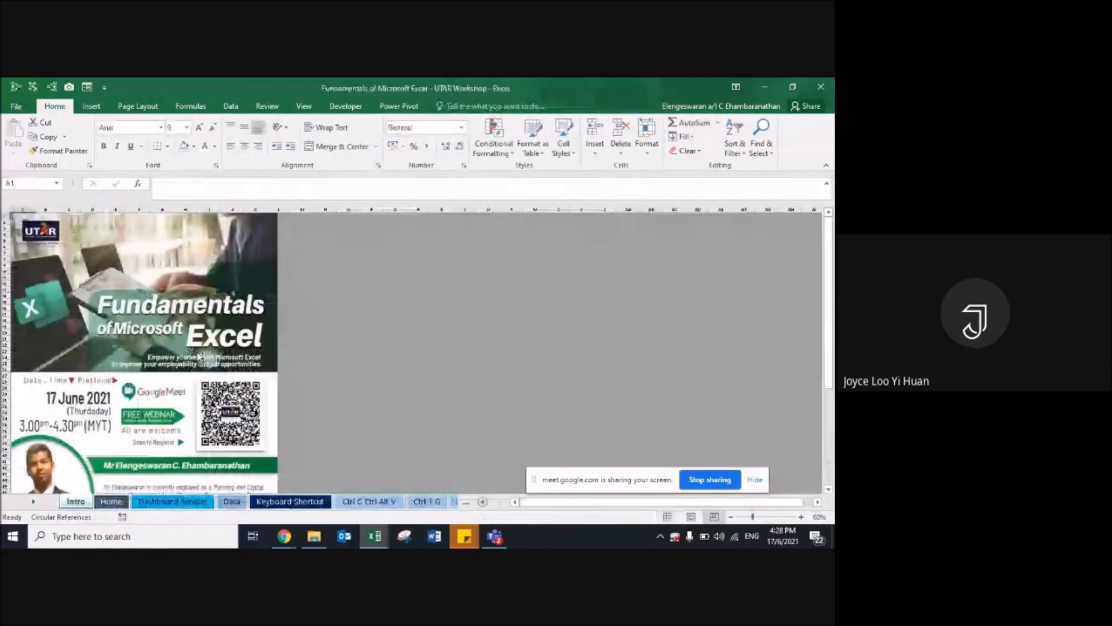
key(ctrl+Page_Down)
Step: Change the Q&A session time in A8 to 4.30 pm
click(146, 292)
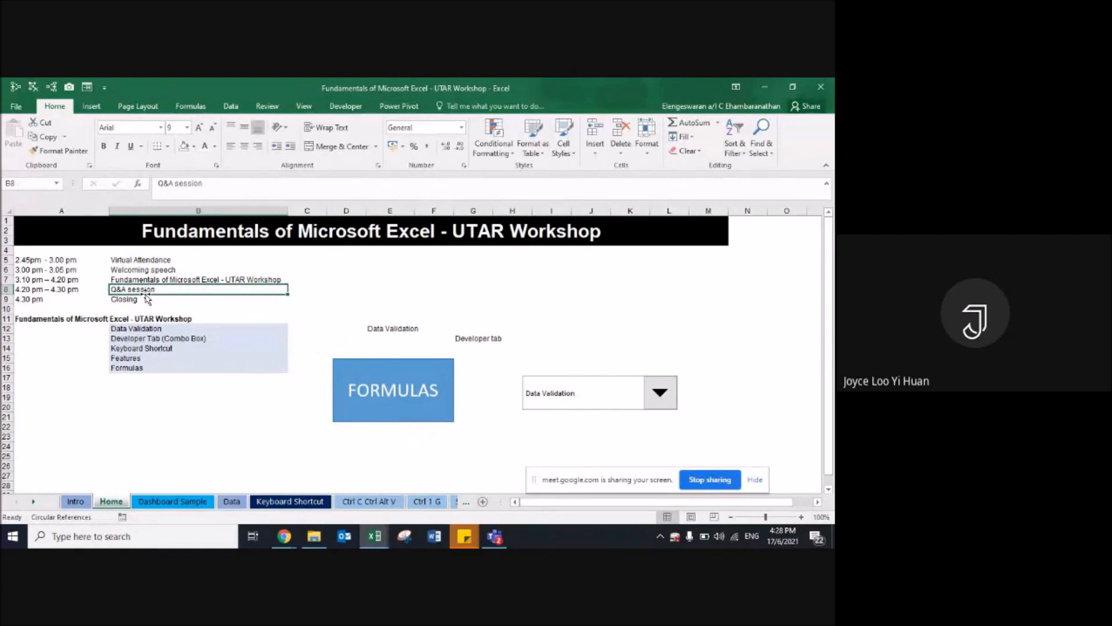
key(Left)
key(Right)
key(Left)
click(170, 184)
key(BackSpace)
text(3)
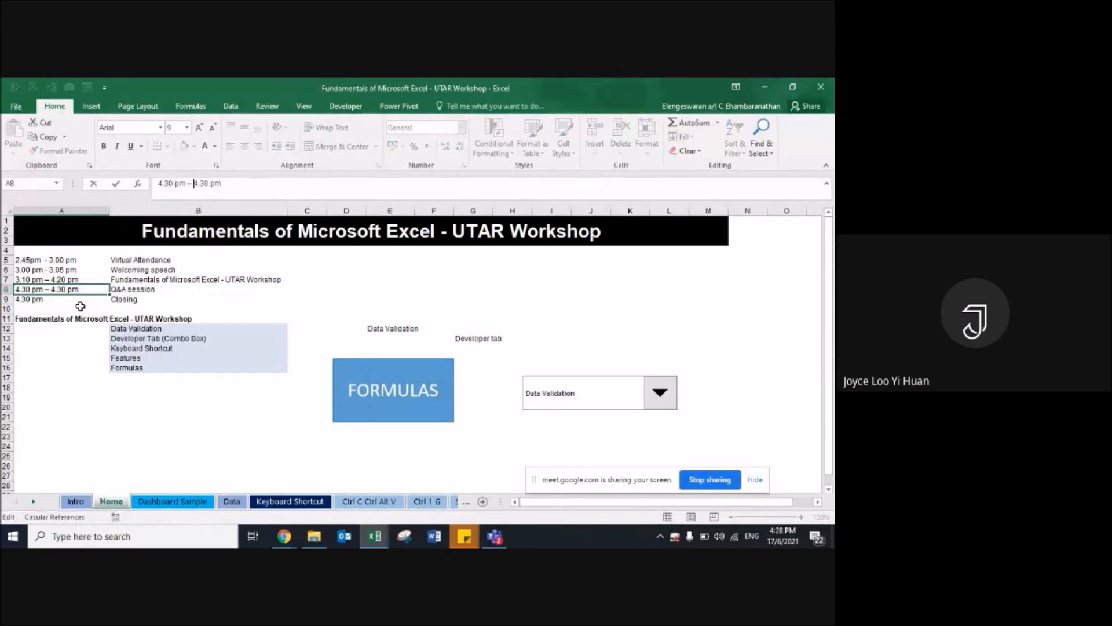
key(shift+End)
key(Delete)
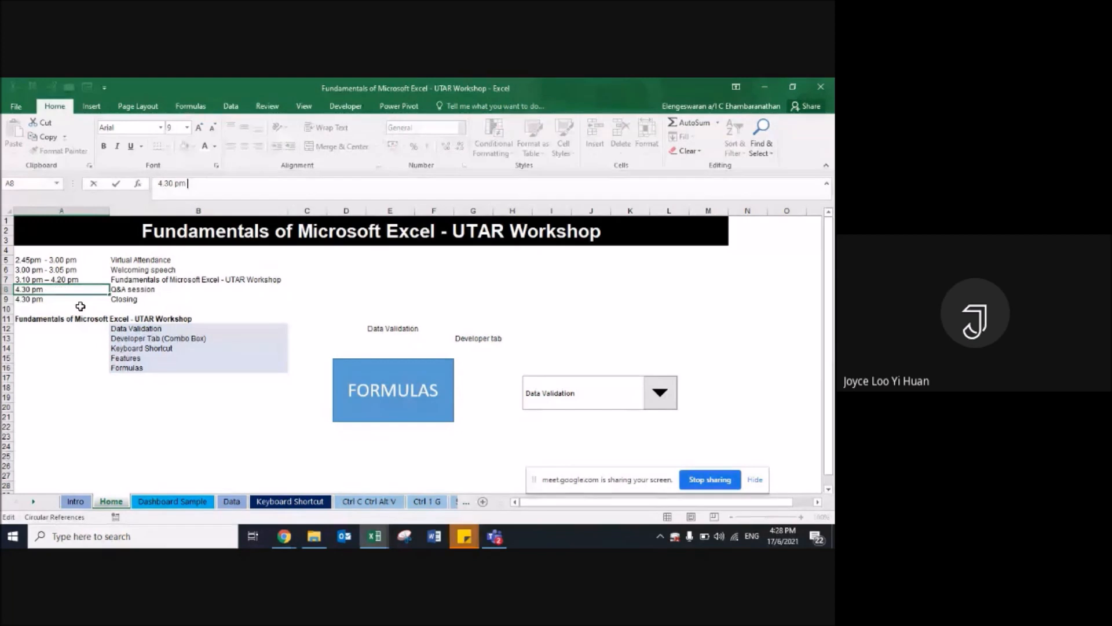
key(shift+Return)
Step: Set the end time of the Fundamentals of Microsoft Excel session in A7 to 4.30 pm
click(196, 183)
text(3)
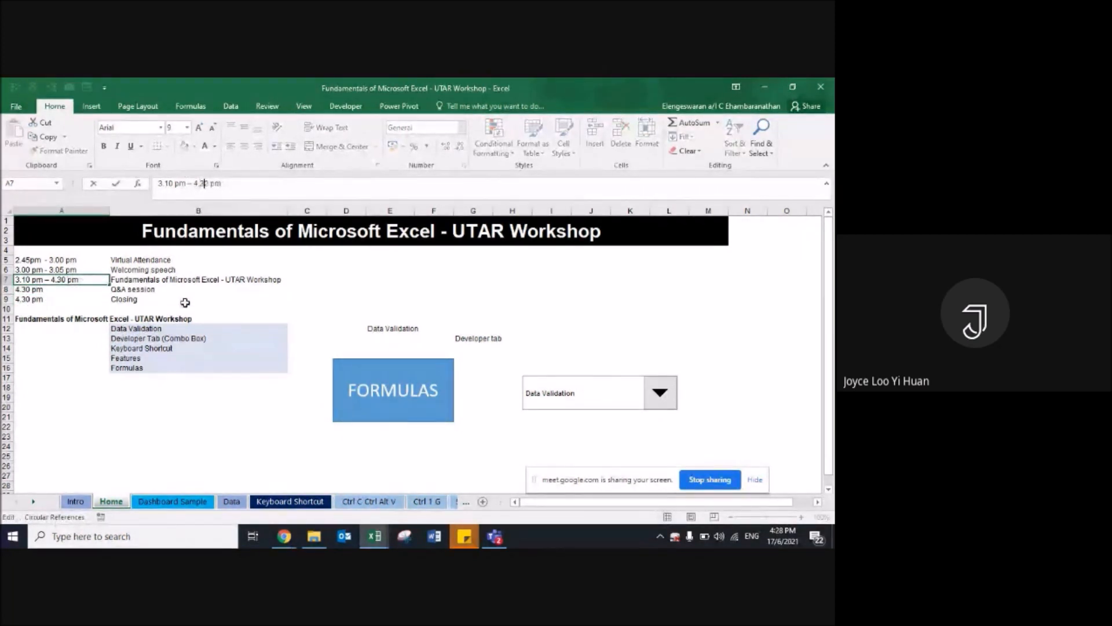
key(Delete)
key(Return)
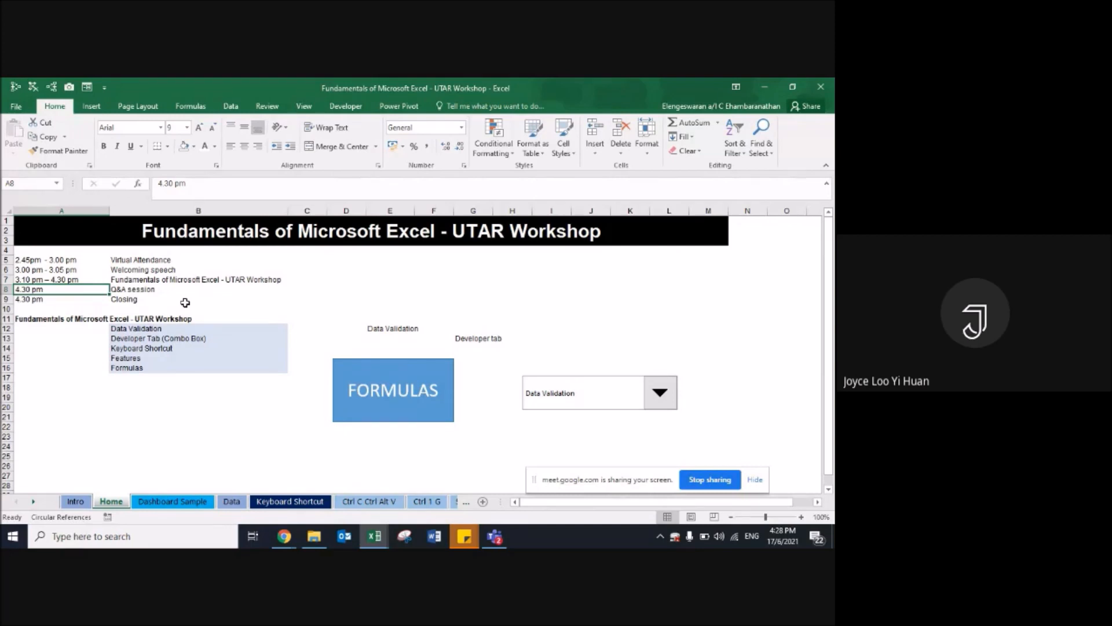